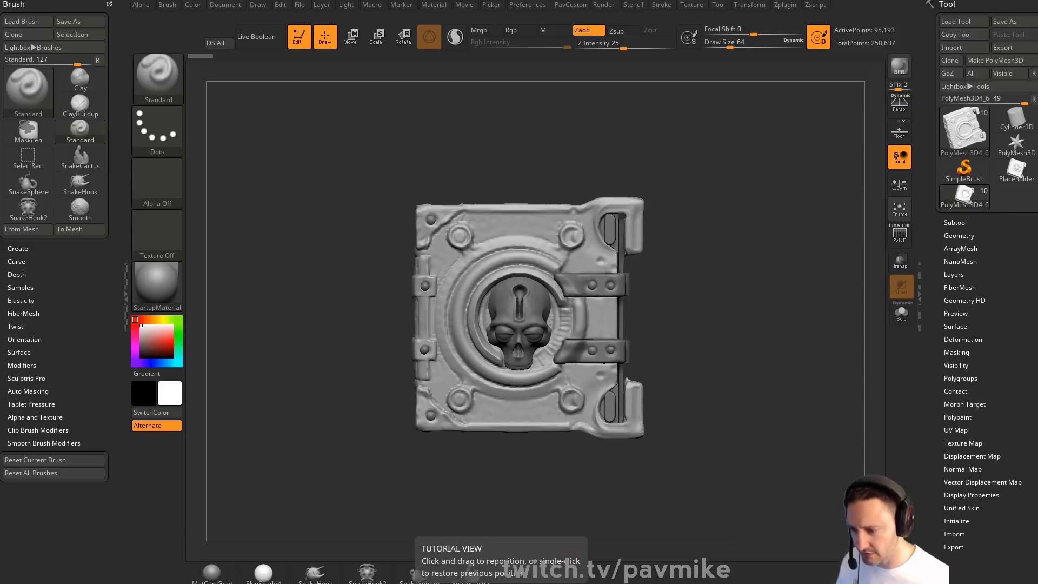
Switch to the browser, look through the Livestream Full Episodes playlist, and return to ZBrush
{"action": "left_click_drag", "start_coordinate": [757, 583], "coordinate": [735, 4]}
{"action": "left_click", "coordinate": [602, 202]}
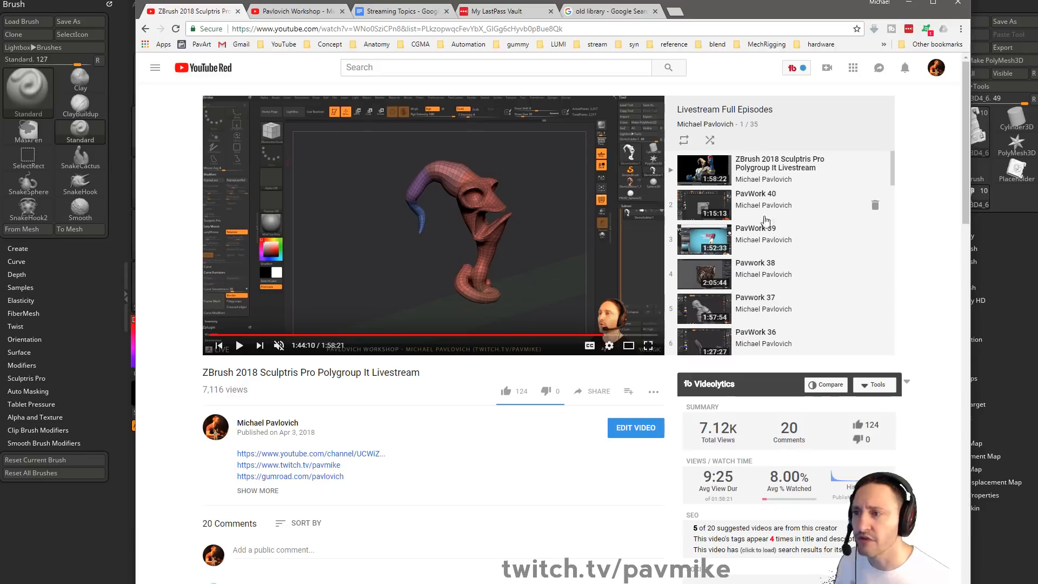
{"action": "scroll", "coordinate": [772, 270], "scroll_direction": "down", "scroll_amount": 2}
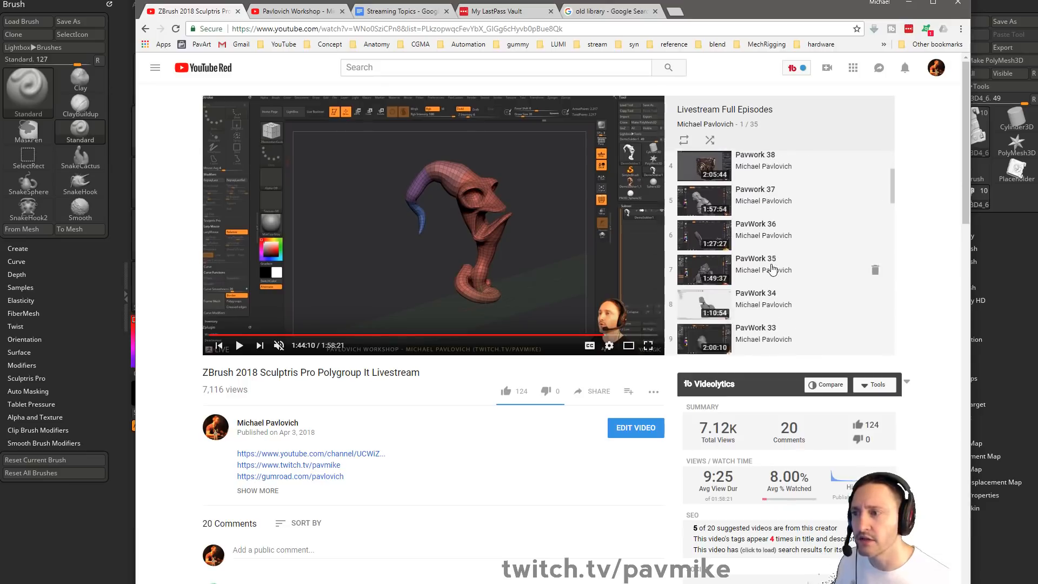
{"action": "scroll", "coordinate": [772, 270], "scroll_direction": "up", "scroll_amount": 2}
{"action": "left_click_drag", "start_coordinate": [738, 12], "coordinate": [752, 583]}
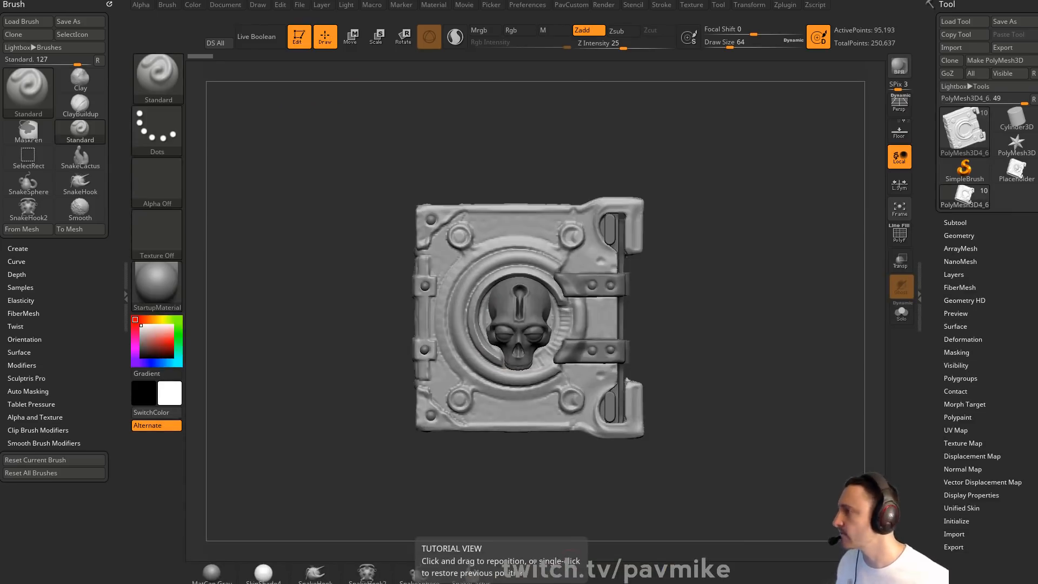
{"action": "left_click_drag", "start_coordinate": [765, 185], "coordinate": [755, 185]}
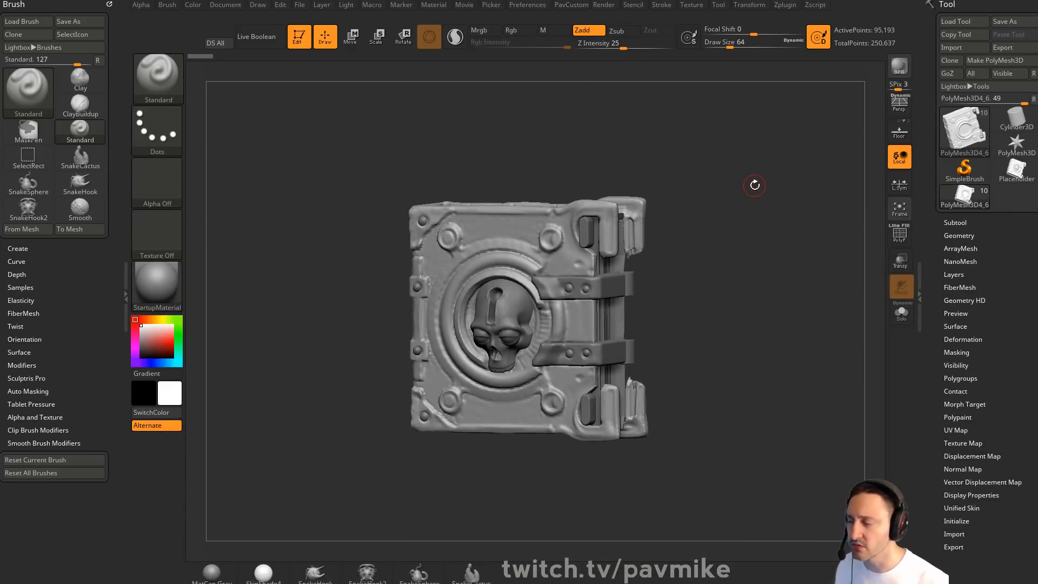
{"action": "left_click_drag", "start_coordinate": [721, 262], "coordinate": [725, 261]}
{"action": "key", "text": "s"}
{"action": "left_click", "coordinate": [724, 262]}
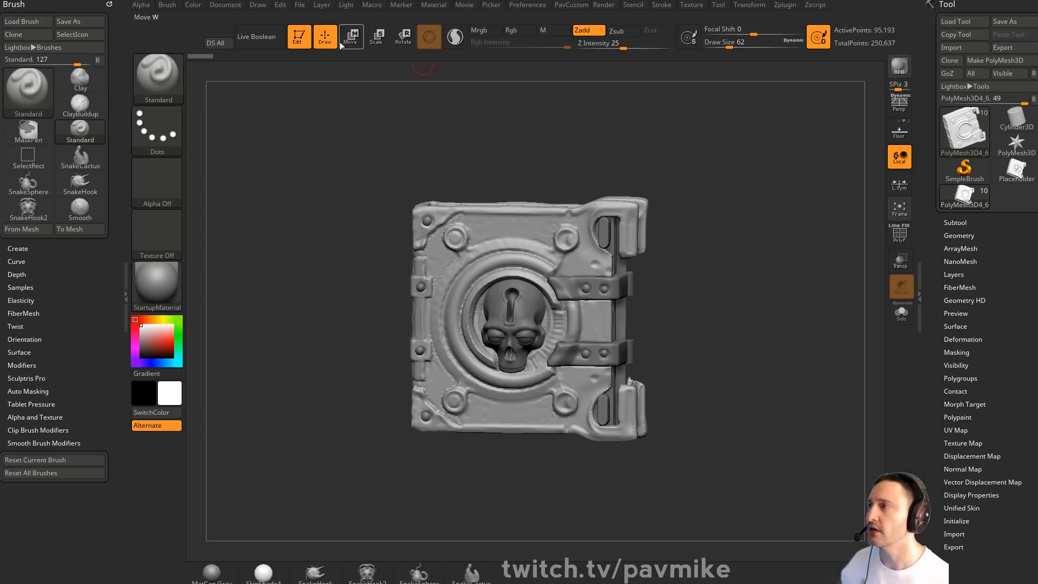
Leave edit mode on the skull book model and clear it from the canvas
{"action": "left_click", "coordinate": [297, 36]}
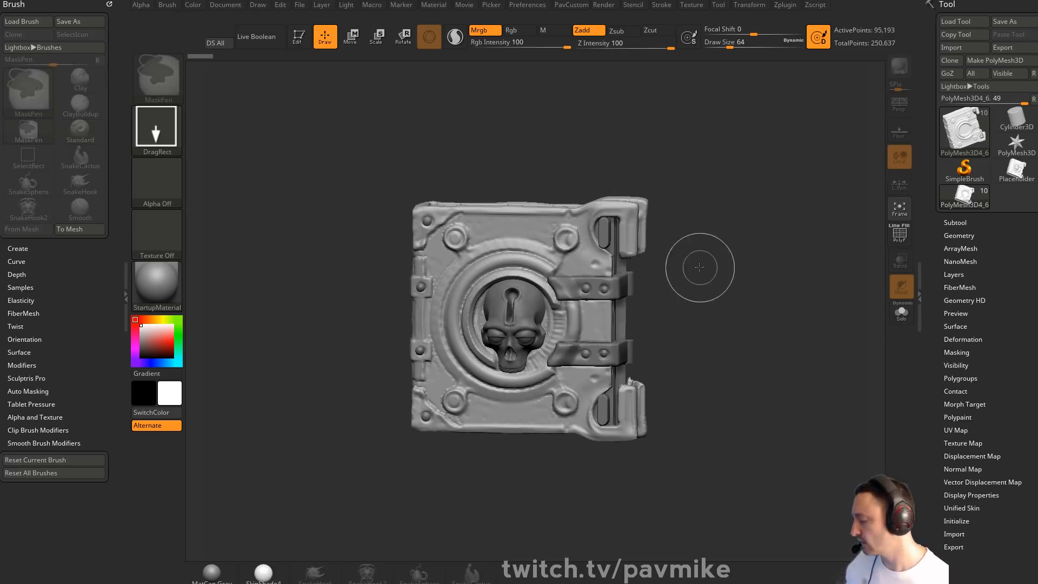
{"action": "key", "text": "ctrl+n"}
{"action": "key", "text": "s"}
{"action": "left_click_drag", "start_coordinate": [633, 282], "coordinate": [631, 286]}
{"action": "key", "text": "s"}
{"action": "left_click_drag", "start_coordinate": [695, 267], "coordinate": [690, 272]}
Draw a PolyMesh3D star on the empty canvas, make it editable and turn on PolyFrame display
{"action": "left_click", "coordinate": [964, 168]}
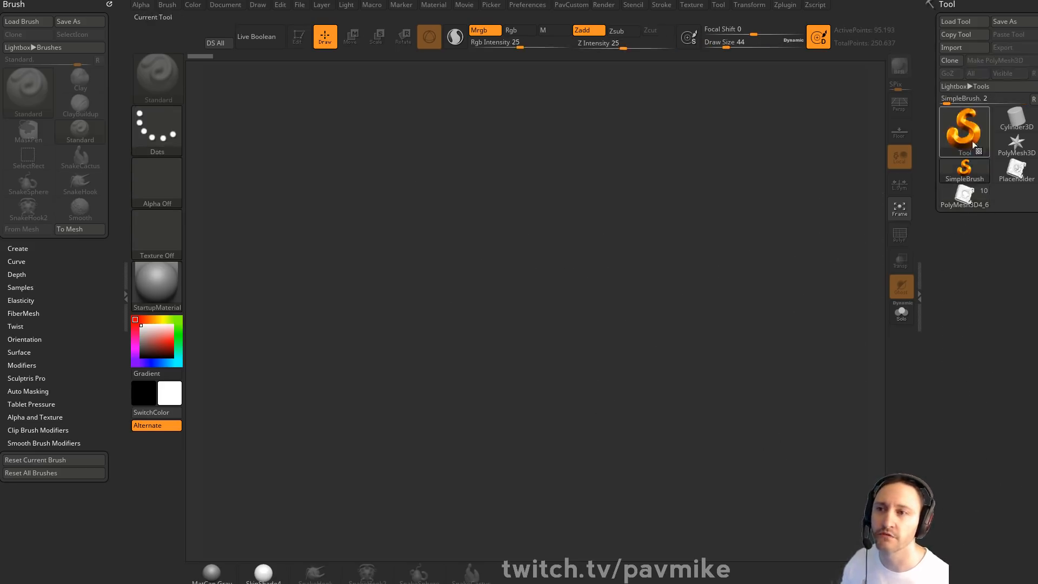
{"action": "left_click", "coordinate": [974, 141]}
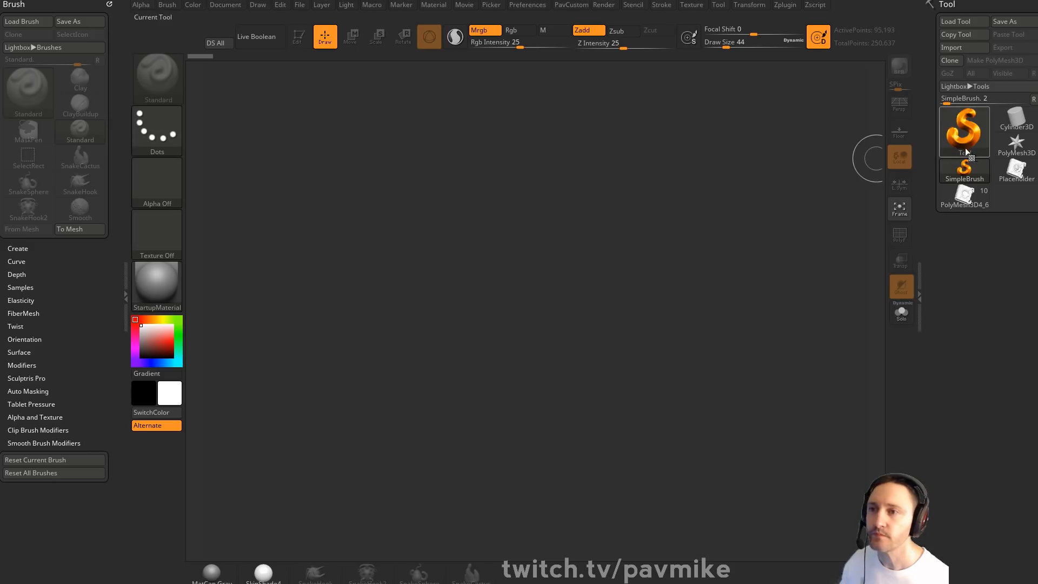
{"action": "left_click", "coordinate": [965, 133]}
{"action": "left_click", "coordinate": [539, 204]}
{"action": "left_click_drag", "start_coordinate": [440, 319], "coordinate": [541, 324]}
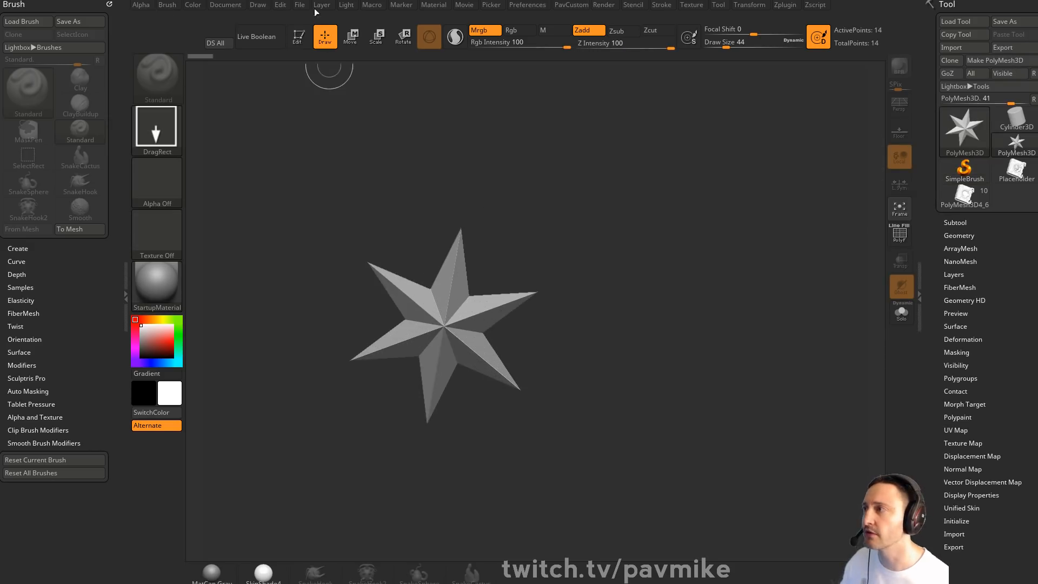
{"action": "key", "text": "t"}
{"action": "left_click", "coordinate": [900, 234]}
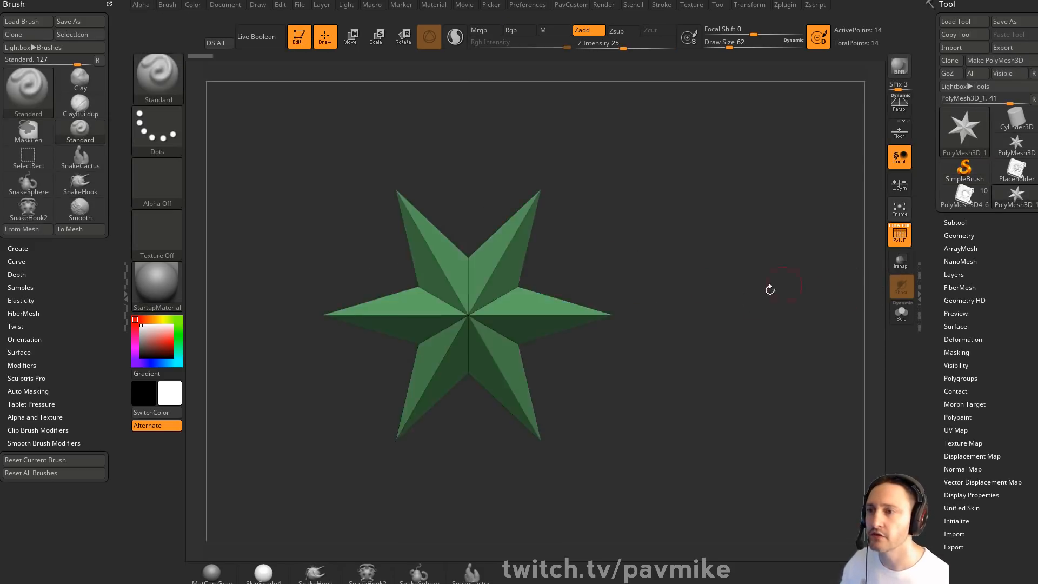
Initialize the star as a QCube with X, Y and Z resolution 2
{"action": "left_click_drag", "start_coordinate": [770, 287], "coordinate": [746, 287]}
{"action": "scroll", "coordinate": [928, 330], "scroll_direction": "down", "scroll_amount": 5}
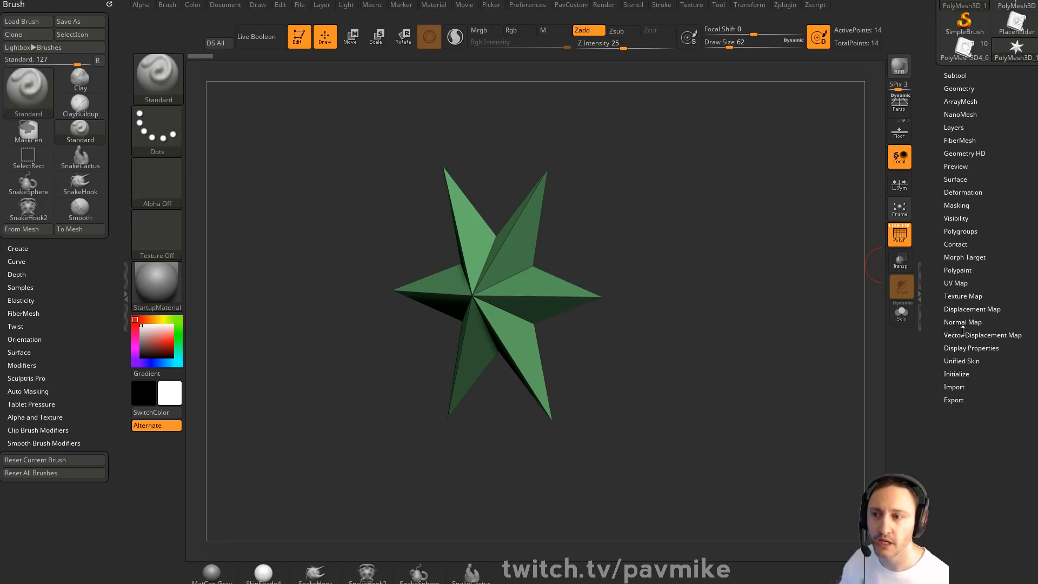
{"action": "left_click", "coordinate": [956, 368]}
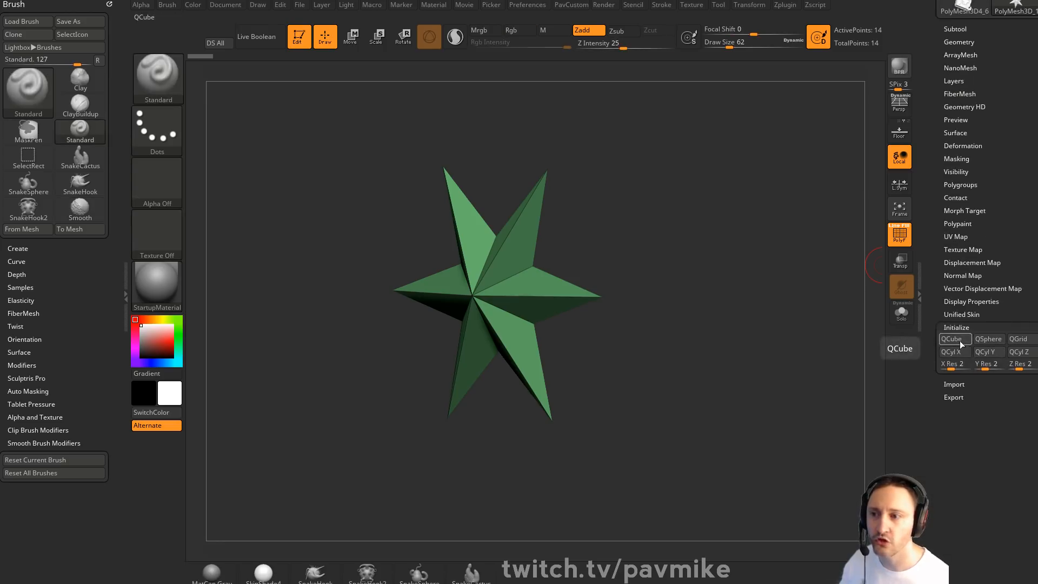
{"action": "left_click", "coordinate": [959, 340]}
Unify the cube's size and position from the custom topology tools
{"action": "left_click_drag", "start_coordinate": [789, 266], "coordinate": [732, 248], "text": "shift"}
{"action": "key", "text": "w"}
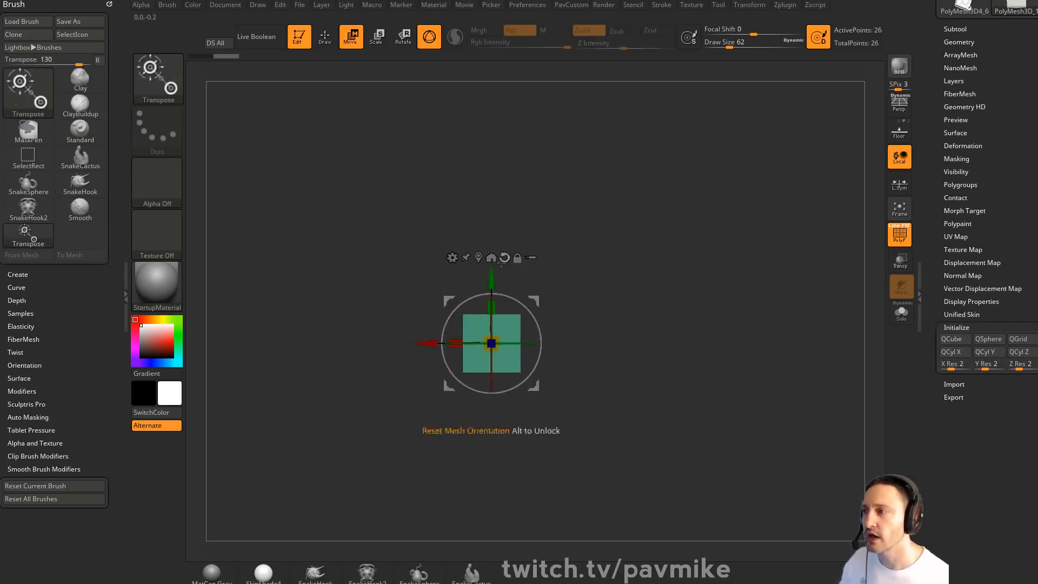
{"action": "key", "text": "grave"}
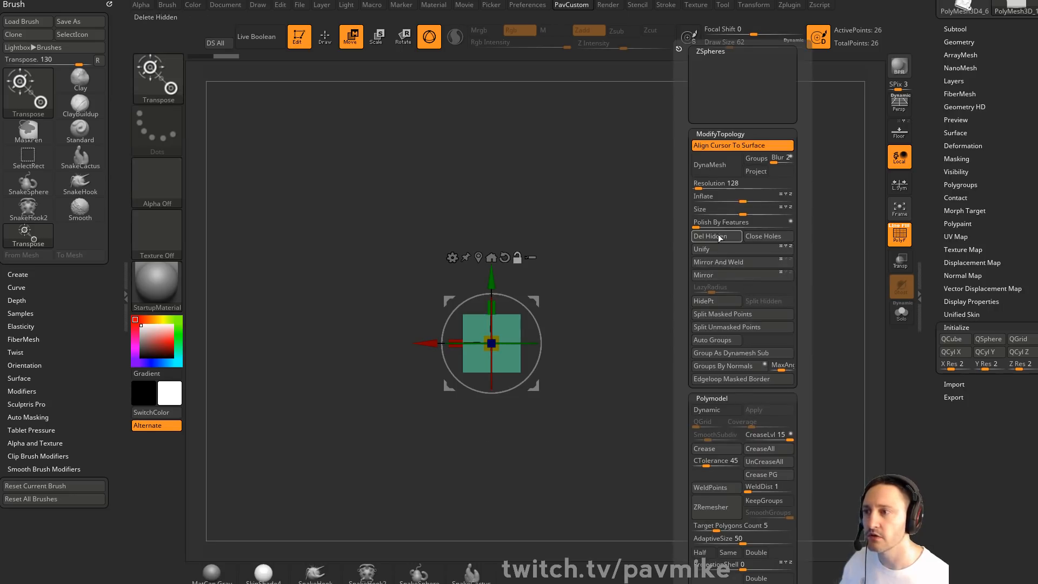
{"action": "left_click", "coordinate": [716, 250]}
{"action": "right_click_drag", "start_coordinate": [611, 280], "coordinate": [677, 195], "text": "ctrl"}
{"action": "right_click_drag", "start_coordinate": [678, 196], "coordinate": [600, 208]}
{"action": "left_click_drag", "start_coordinate": [476, 286], "coordinate": [478, 276]}
{"action": "key", "text": "ctrl+z"}
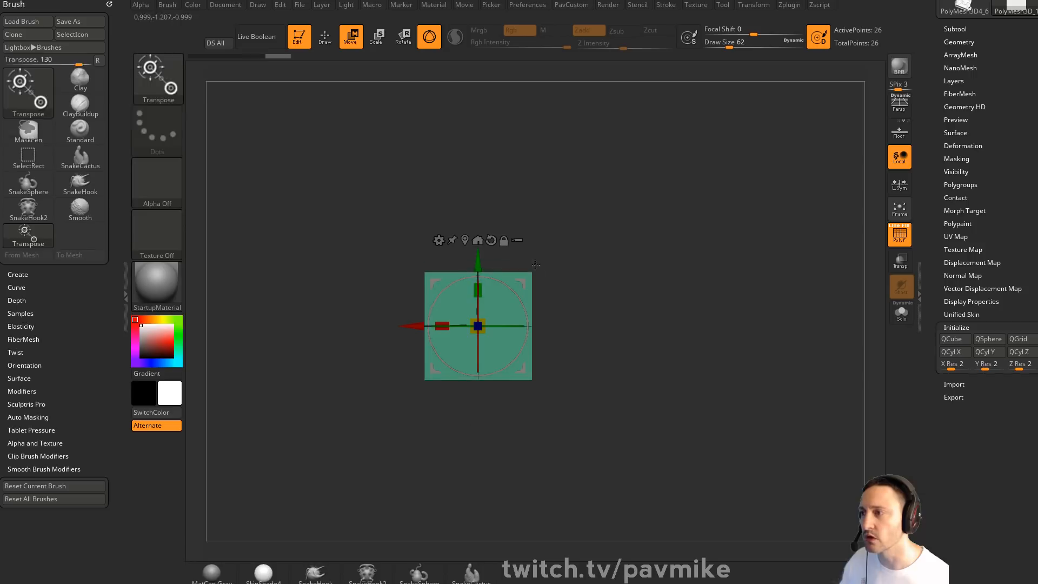
{"action": "mouse_move", "coordinate": [634, 297]}
{"action": "right_mouse_down"}
{"action": "mouse_move", "coordinate": [584, 312]}
{"action": "mouse_move", "coordinate": [631, 295]}
{"action": "right_mouse_up"}
{"action": "key", "text": "ctrl+z"}
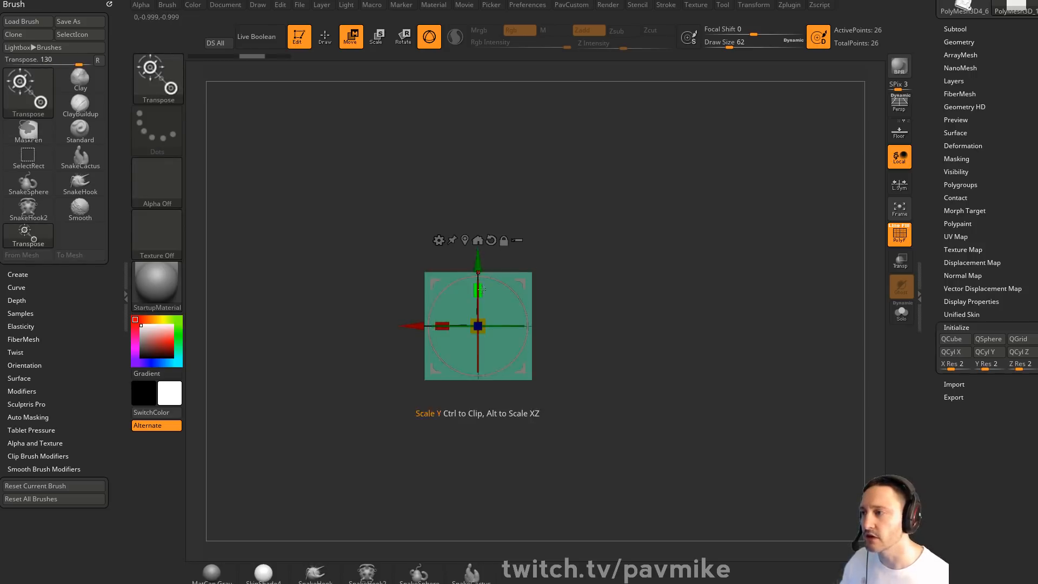
Stretch the cube along Y into a tall block reaching about 2.4 units from its centre, and frame it
{"action": "left_click_drag", "start_coordinate": [478, 290], "coordinate": [503, 185]}
{"action": "mouse_move", "coordinate": [682, 261]}
{"action": "right_mouse_down", "text": "alt"}
{"action": "mouse_move", "coordinate": [672, 248]}
{"action": "mouse_move", "coordinate": [686, 276]}
{"action": "mouse_move", "coordinate": [458, 303]}
{"action": "right_mouse_up", "text": "alt"}
{"action": "key", "text": "f"}
{"action": "key", "text": "q"}
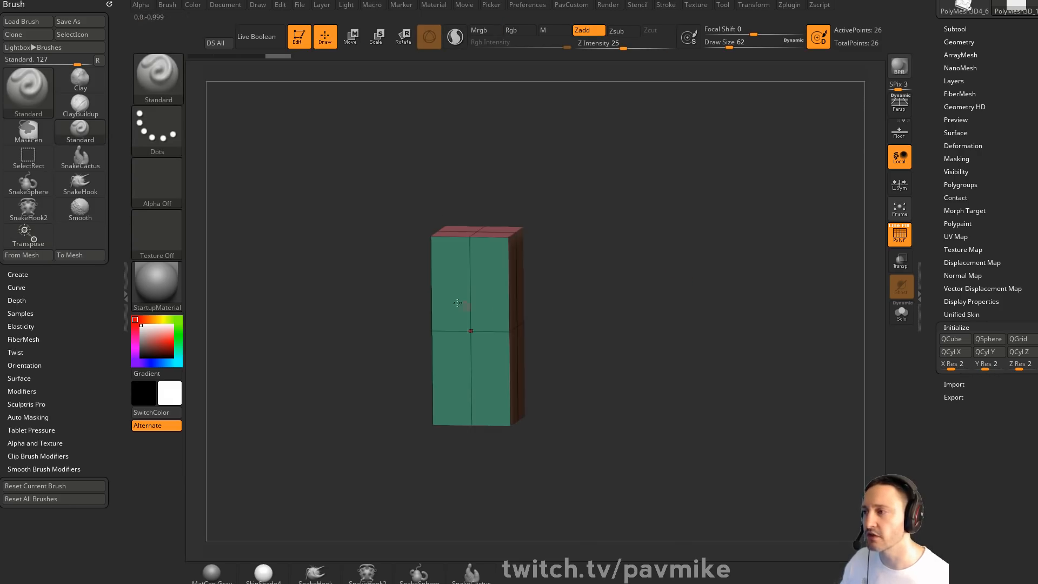
Turn on the floor grid under the block and check its elevation and grid size settings
{"action": "left_click", "coordinate": [899, 132]}
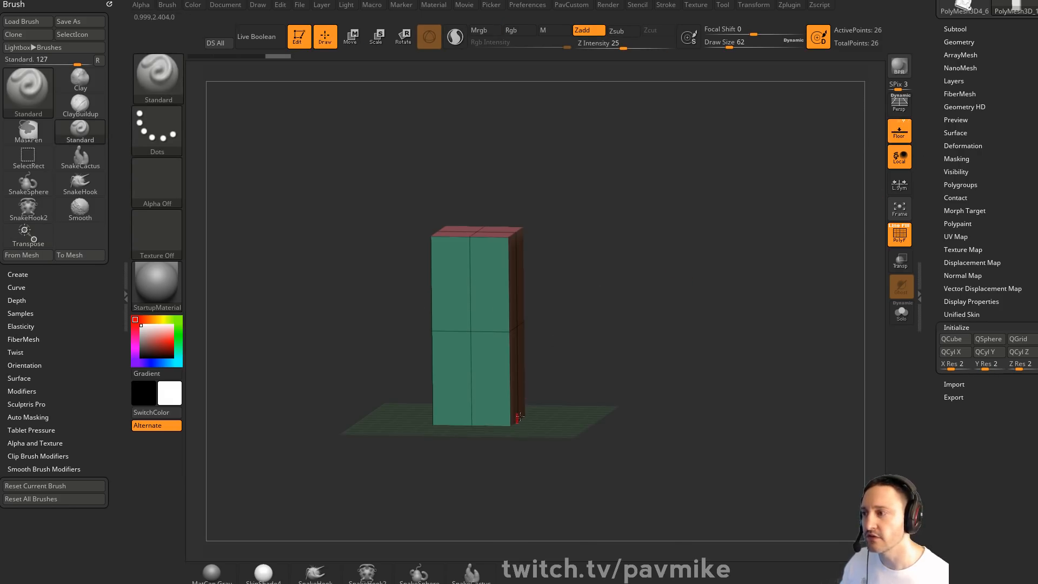
{"action": "left_click", "coordinate": [256, 4]}
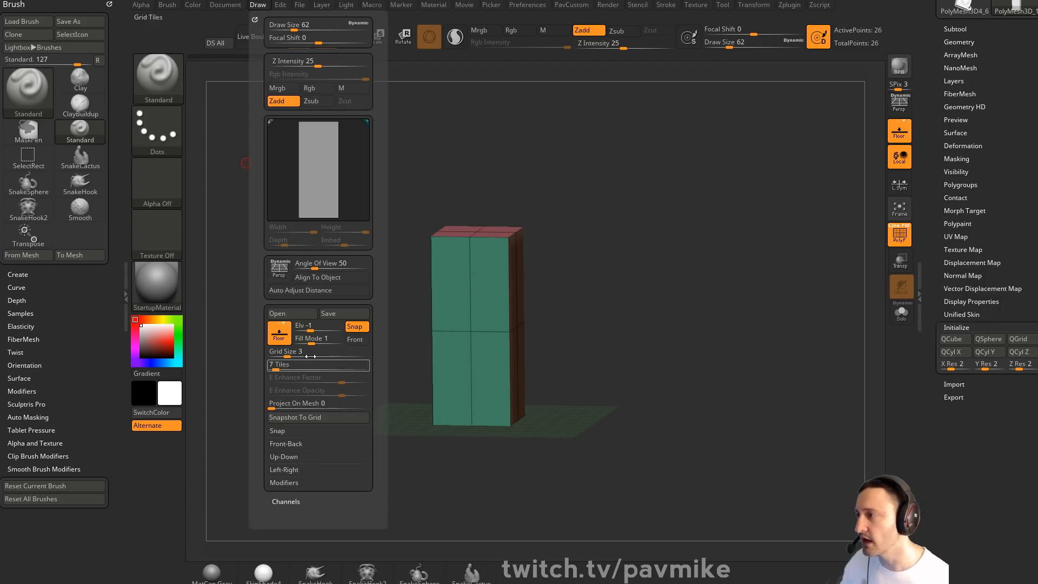
{"action": "right_click_drag", "start_coordinate": [640, 287], "coordinate": [468, 281], "text": "shift"}
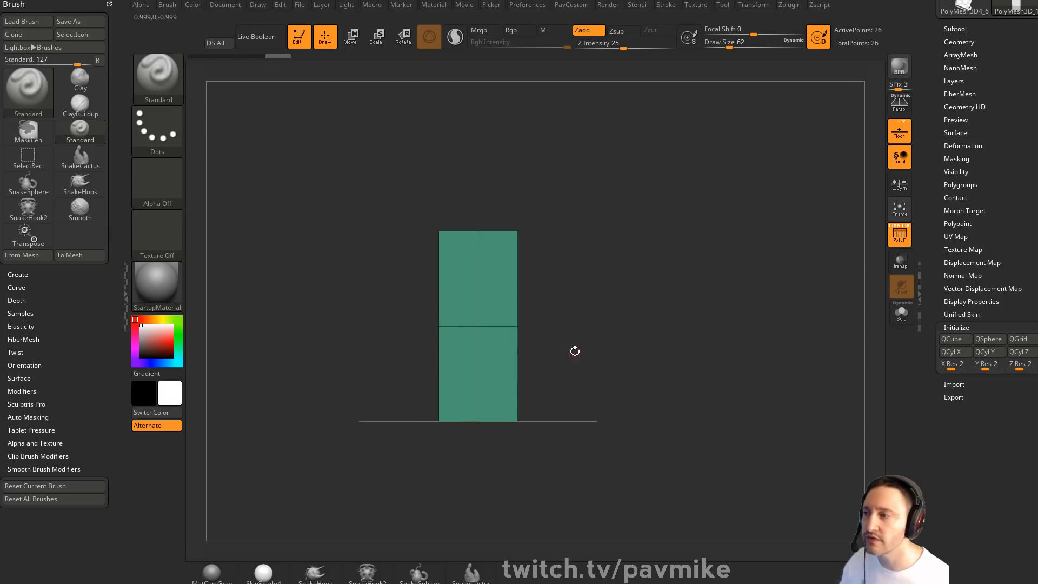
Remove the lower half of the block with the ZModeler brush so its base lies at the origin
{"action": "left_click_drag", "start_coordinate": [583, 341], "coordinate": [596, 332]}
{"action": "key", "text": "b"}
{"action": "key", "text": "z"}
{"action": "key", "text": "m"}
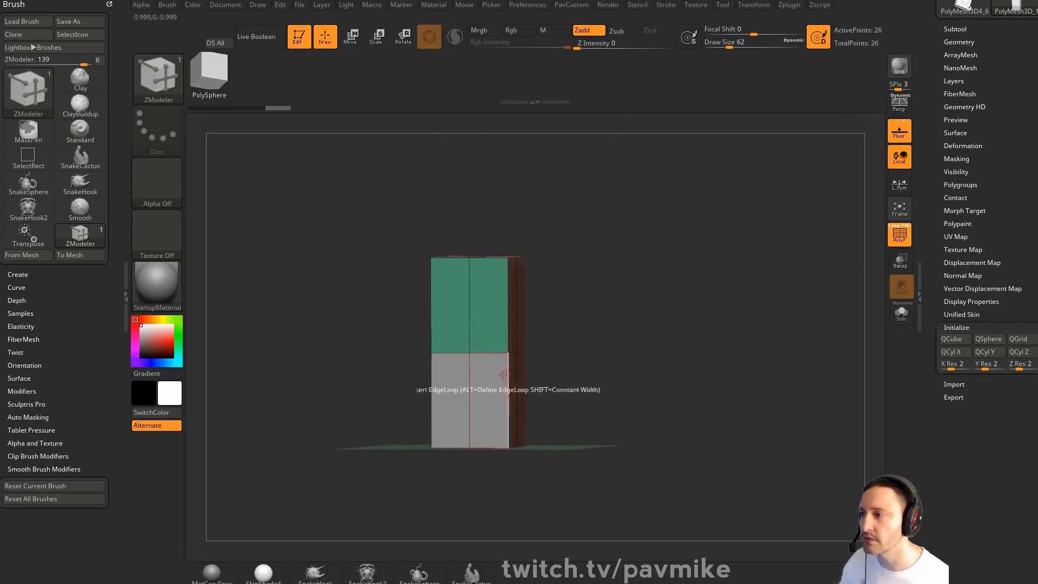
{"action": "key", "text": "space"}
{"action": "left_click", "coordinate": [560, 300]}
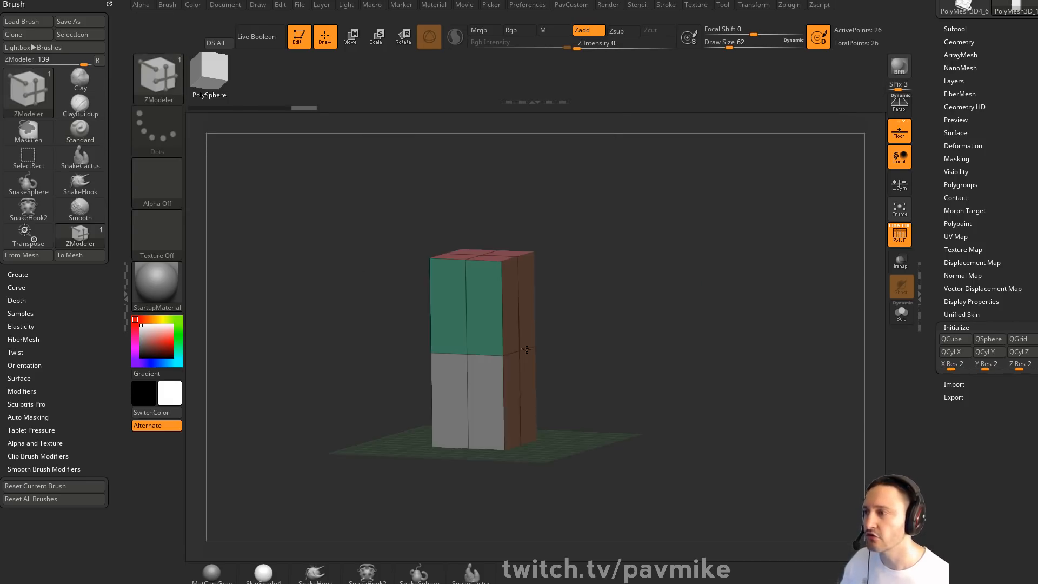
{"action": "left_click_drag", "start_coordinate": [479, 384], "coordinate": [642, 348]}
{"action": "mouse_move", "coordinate": [705, 335]}
{"action": "left_mouse_down"}
{"action": "mouse_move", "coordinate": [642, 297]}
{"action": "mouse_move", "coordinate": [700, 328]}
{"action": "mouse_move", "coordinate": [676, 296]}
{"action": "left_mouse_up"}
Stretch the block upward along Y from its base to a height of about 5.14 units
{"action": "key", "text": "w"}
{"action": "mouse_move", "coordinate": [597, 292]}
{"action": "left_mouse_down"}
{"action": "mouse_move", "coordinate": [607, 328]}
{"action": "mouse_move", "coordinate": [603, 320]}
{"action": "left_mouse_up"}
{"action": "left_click_drag", "start_coordinate": [467, 356], "coordinate": [490, 281]}
{"action": "right_click_drag", "start_coordinate": [602, 254], "coordinate": [602, 270], "text": "ctrl"}
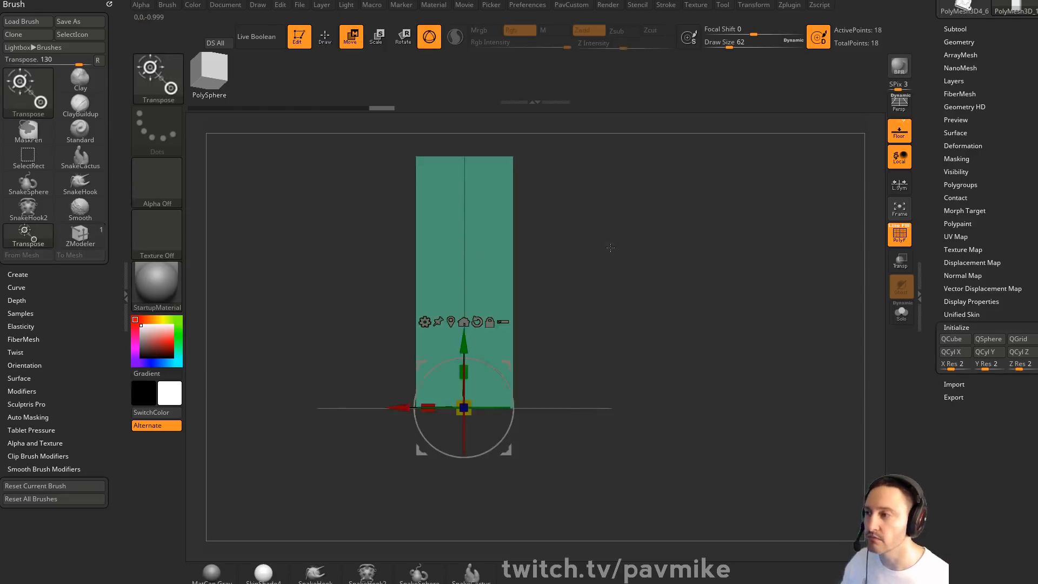
Delete the block's vertical centre edge loops with ZModeler, leaving a plain six-sided box
{"action": "left_click_drag", "start_coordinate": [607, 247], "coordinate": [579, 294]}
{"action": "key", "text": "q"}
{"action": "mouse_move", "coordinate": [630, 262]}
{"action": "left_mouse_down"}
{"action": "mouse_move", "coordinate": [589, 261]}
{"action": "mouse_move", "coordinate": [648, 282]}
{"action": "mouse_move", "coordinate": [626, 272]}
{"action": "mouse_move", "coordinate": [623, 290]}
{"action": "mouse_move", "coordinate": [651, 306]}
{"action": "mouse_move", "coordinate": [590, 297]}
{"action": "left_mouse_up"}
{"action": "key", "text": "space"}
{"action": "left_click", "coordinate": [460, 296], "text": "alt"}
{"action": "left_click", "coordinate": [565, 293], "text": "alt"}
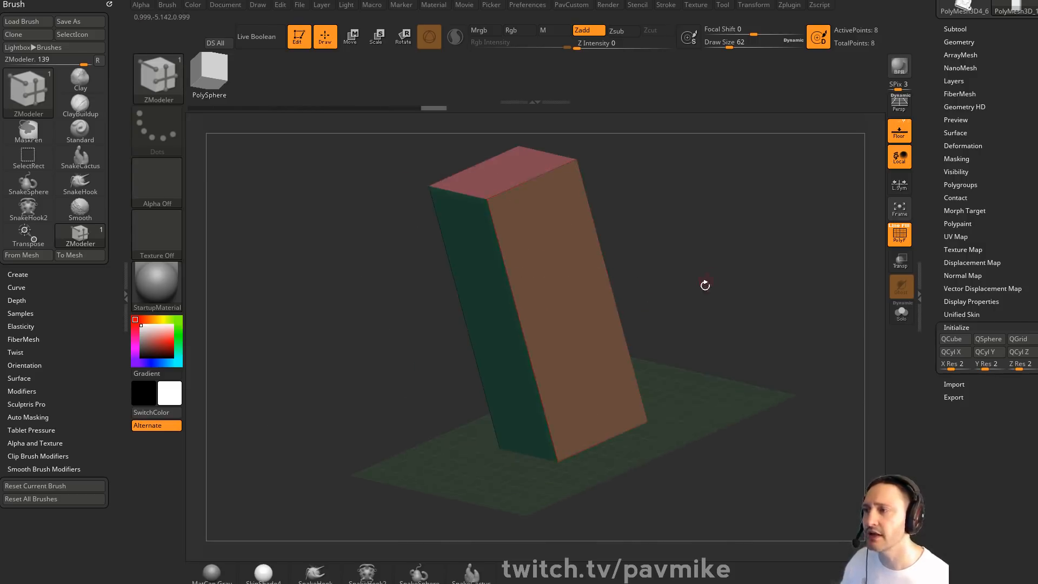
Scale the box wider along X and thinner along Z, to about 1.61 and 0.61 units from its centre
{"action": "left_click_drag", "start_coordinate": [705, 285], "coordinate": [775, 274]}
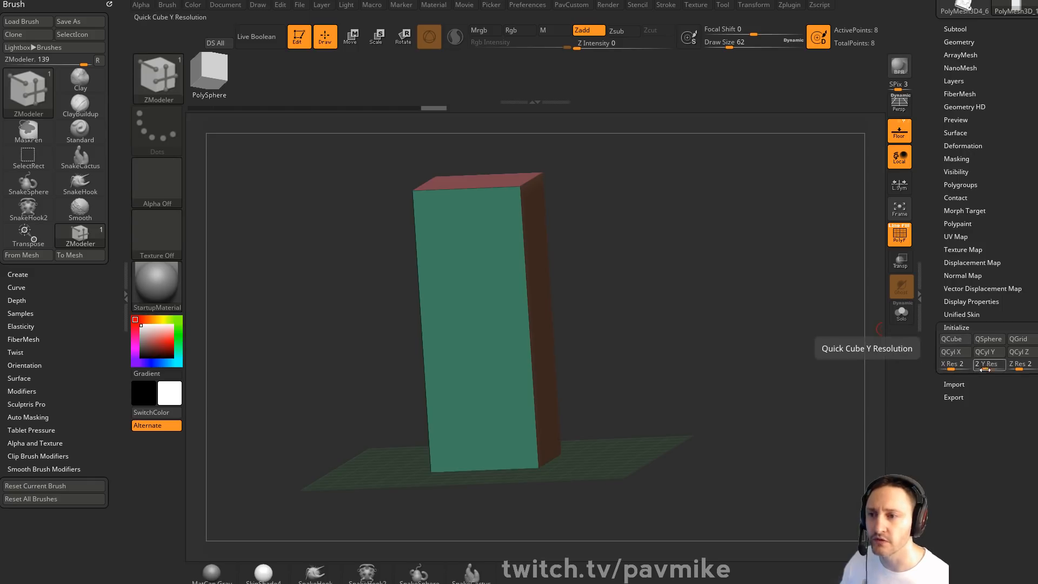
{"action": "left_click_drag", "start_coordinate": [725, 300], "coordinate": [702, 301], "text": "shift"}
{"action": "key", "text": "w"}
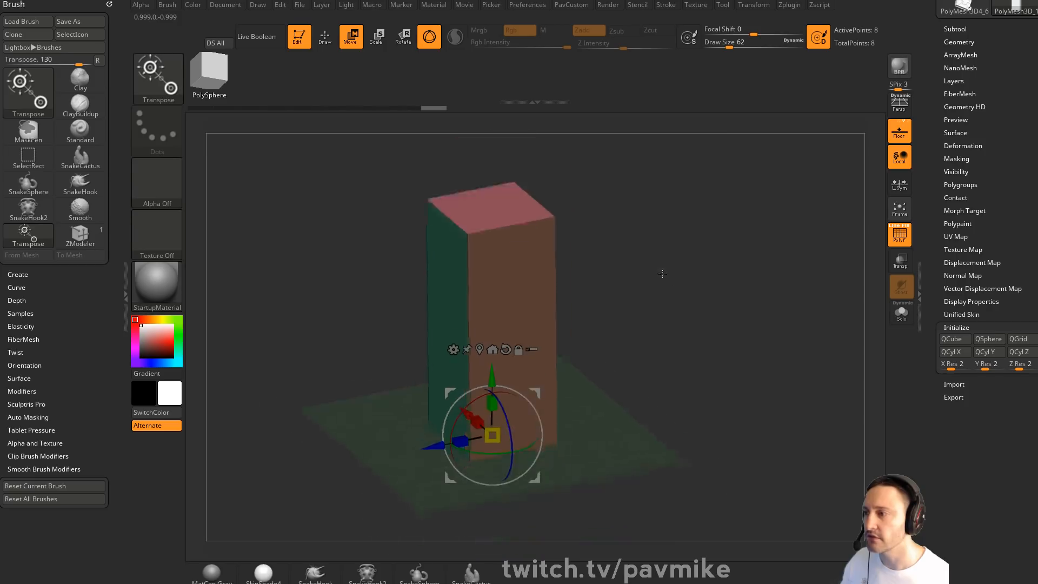
{"action": "left_click_drag", "start_coordinate": [662, 274], "coordinate": [695, 287]}
{"action": "left_click_drag", "start_coordinate": [472, 419], "coordinate": [437, 390]}
{"action": "key", "text": "q"}
{"action": "mouse_move", "coordinate": [641, 268]}
{"action": "left_mouse_down"}
{"action": "mouse_move", "coordinate": [637, 249]}
{"action": "mouse_move", "coordinate": [541, 296]}
{"action": "left_mouse_up"}
{"action": "key", "text": "w"}
{"action": "left_click_drag", "start_coordinate": [459, 443], "coordinate": [547, 376]}
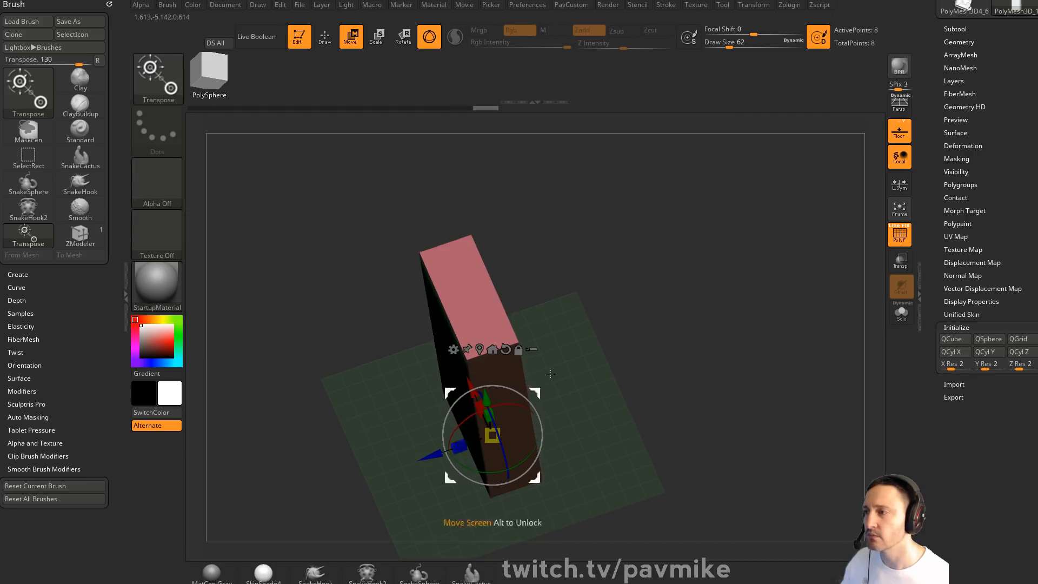
{"action": "key", "text": "q"}
Try a narrow Inset on the box's front face with the target A Single Poly, and undo it
{"action": "mouse_move", "coordinate": [591, 325]}
{"action": "left_mouse_down", "text": "shift"}
{"action": "mouse_move", "coordinate": [637, 259]}
{"action": "mouse_move", "coordinate": [691, 296]}
{"action": "mouse_move", "coordinate": [723, 278]}
{"action": "left_mouse_up", "text": "shift"}
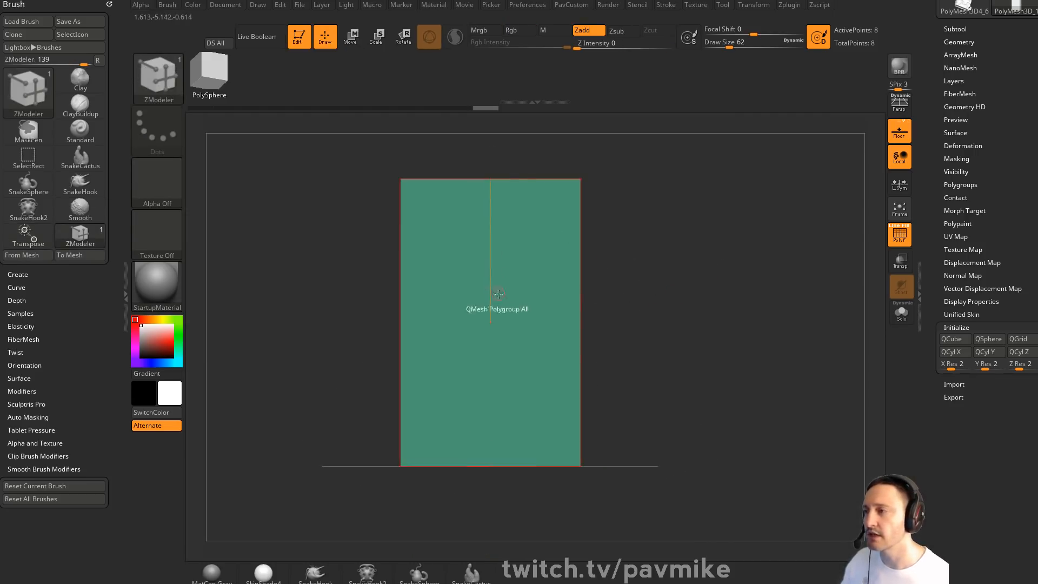
{"action": "key", "text": "space"}
{"action": "left_click", "coordinate": [459, 206]}
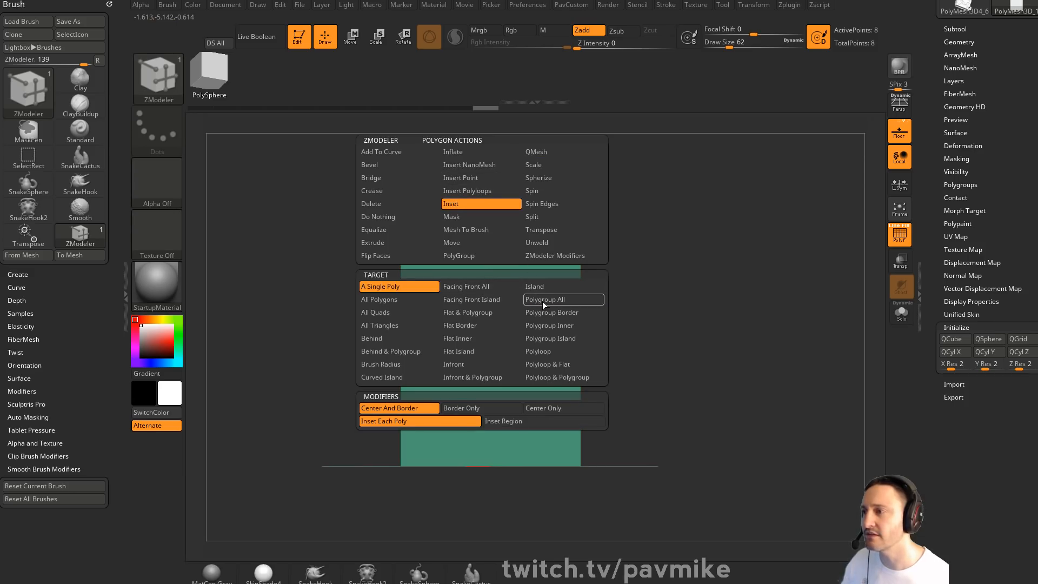
{"action": "left_click", "coordinate": [412, 285]}
{"action": "left_click", "coordinate": [498, 422]}
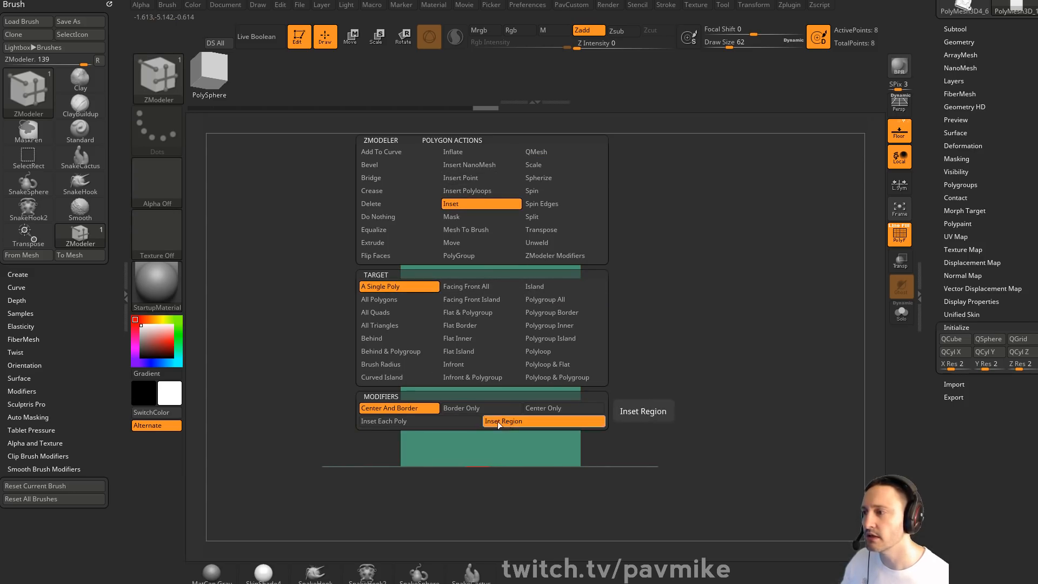
{"action": "left_click", "coordinate": [476, 422]}
{"action": "left_click_drag", "start_coordinate": [475, 323], "coordinate": [466, 341]}
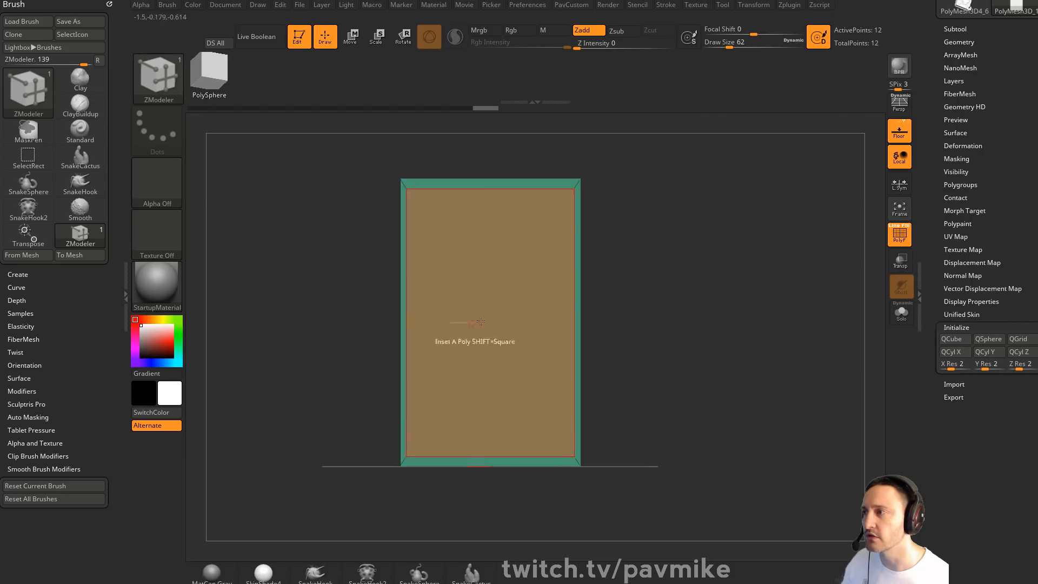
{"action": "mouse_move", "coordinate": [655, 292]}
{"action": "left_mouse_down"}
{"action": "mouse_move", "coordinate": [696, 323]}
{"action": "mouse_move", "coordinate": [638, 295]}
{"action": "left_mouse_up"}
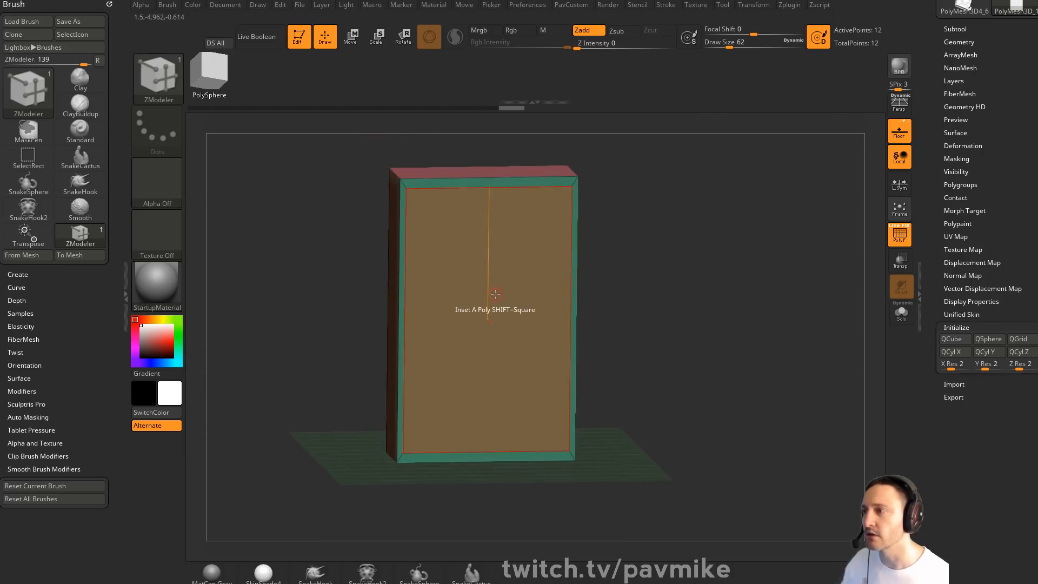
{"action": "key", "text": "ctrl+z"}
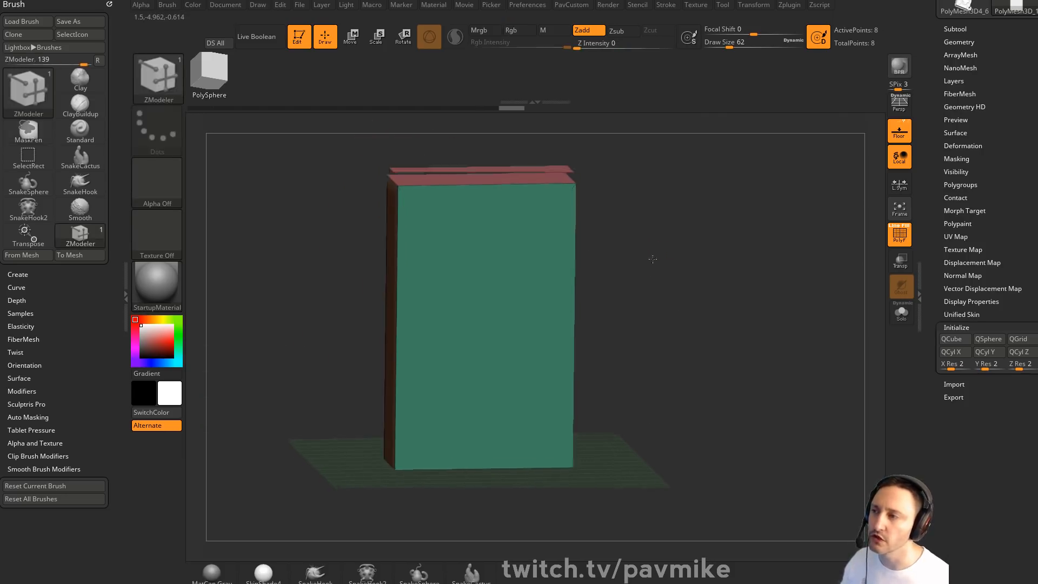
Insert a horizontal edge loop around the box's mid-height using the Multiple EdgeLoops target
{"action": "left_click_drag", "start_coordinate": [667, 255], "coordinate": [614, 280], "text": "shift"}
{"action": "key", "text": "space"}
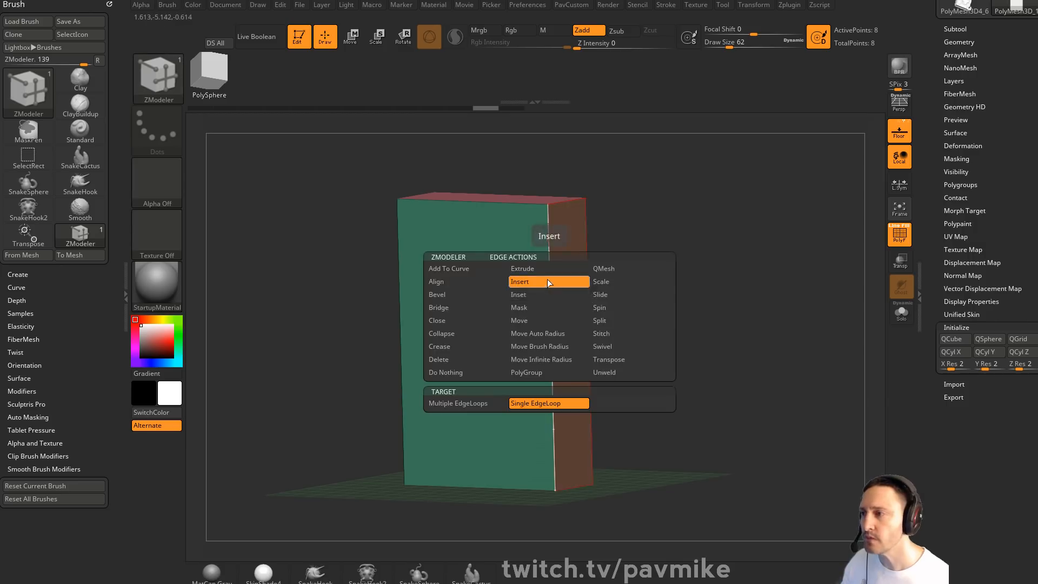
{"action": "left_click", "coordinate": [479, 401]}
{"action": "left_click", "coordinate": [557, 319]}
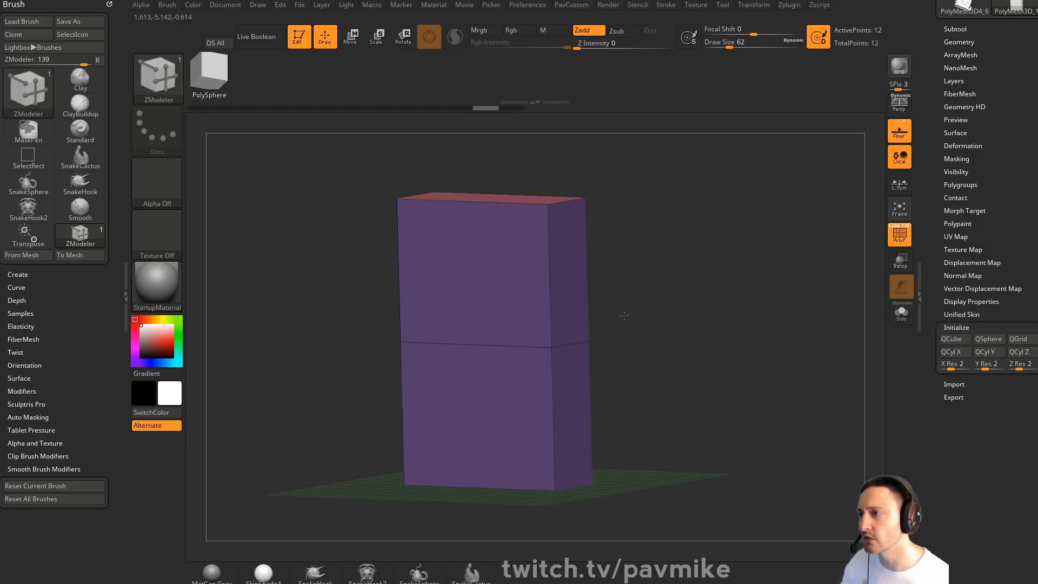
Replace the box's mid-height edge loop with three evenly spaced horizontal loops that divide it into four tiers
{"action": "left_click_drag", "start_coordinate": [624, 316], "coordinate": [708, 306]}
{"action": "left_click_drag", "start_coordinate": [647, 263], "coordinate": [605, 271]}
{"action": "key", "text": "ctrl+z"}
{"action": "left_click_drag", "start_coordinate": [549, 310], "coordinate": [555, 288]}
{"action": "left_click_drag", "start_coordinate": [673, 285], "coordinate": [662, 258]}
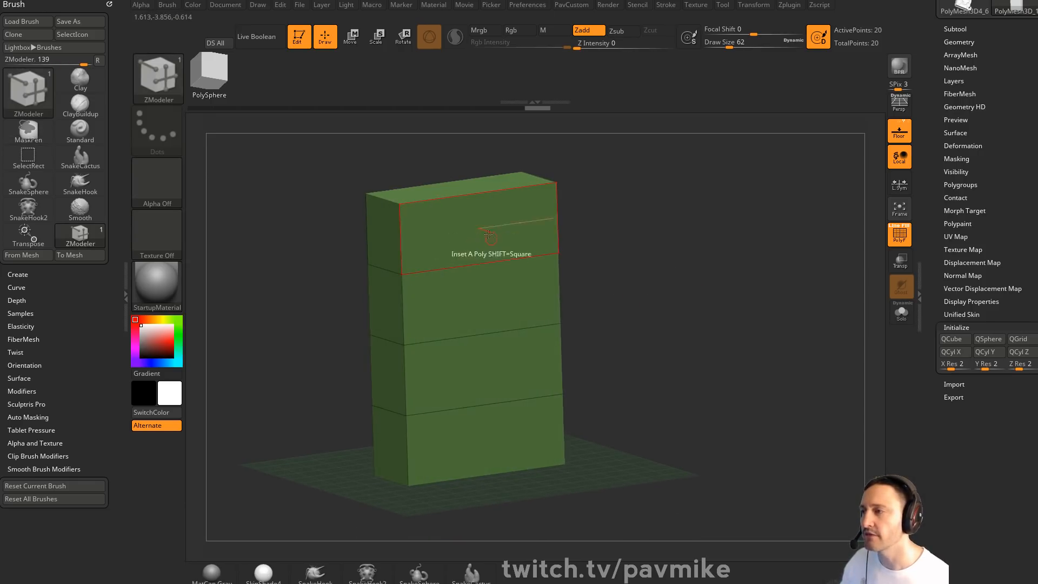
Assign a different polygroup to each of the four front faces using PolyGroup with the target A Single Poly
{"action": "key", "text": "space"}
{"action": "left_click", "coordinate": [465, 259]}
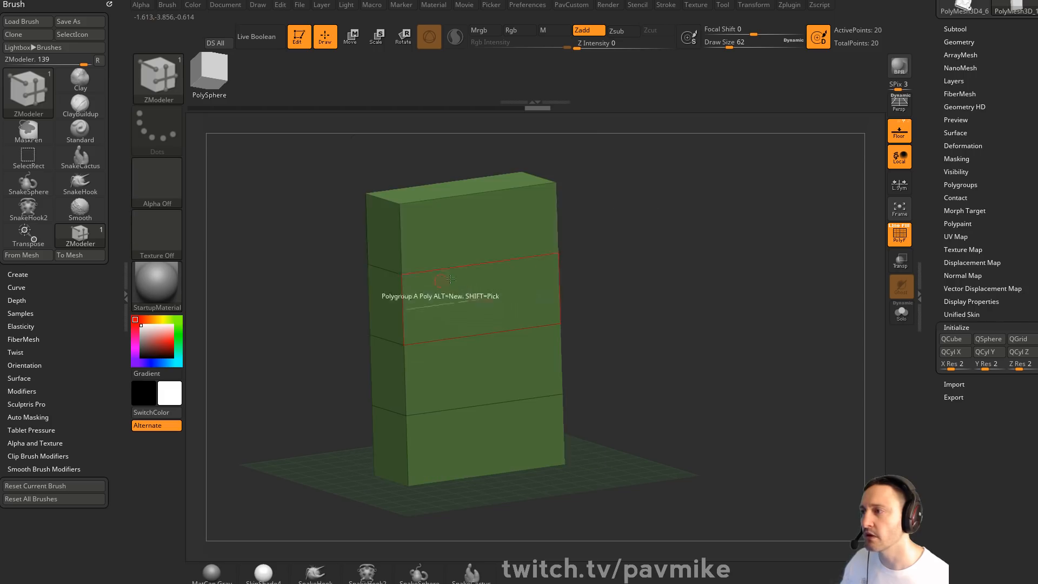
{"action": "left_click", "coordinate": [477, 240]}
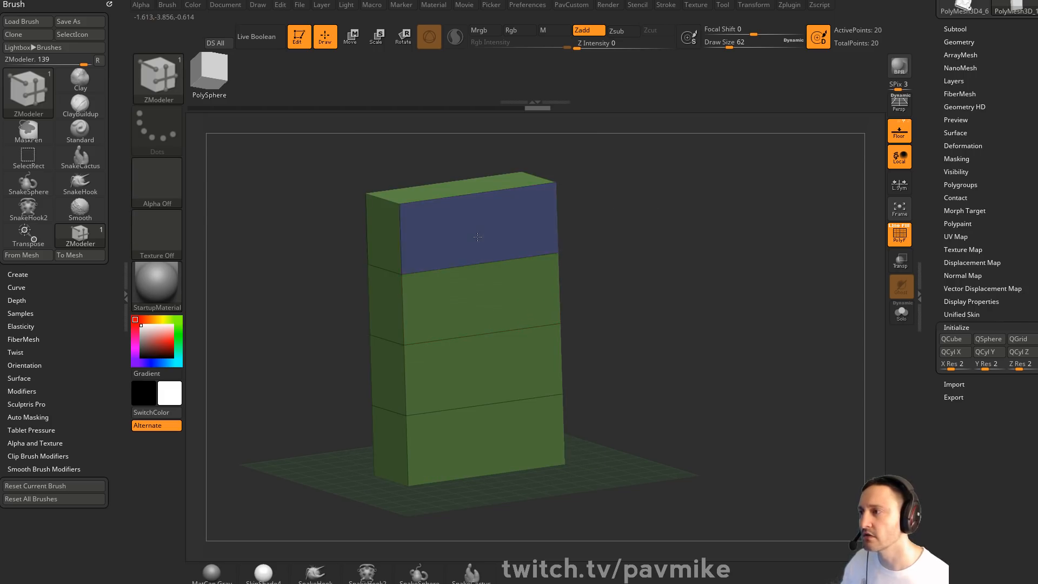
{"action": "left_click", "coordinate": [479, 301]}
{"action": "left_click", "coordinate": [477, 372]}
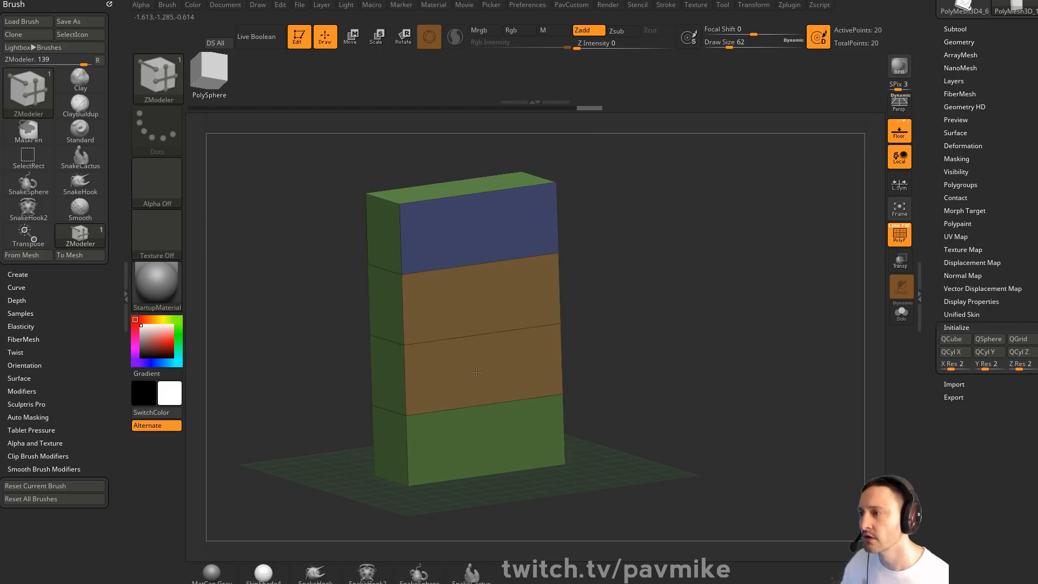
{"action": "left_click", "coordinate": [476, 372]}
{"action": "left_click", "coordinate": [474, 443]}
{"action": "left_click", "coordinate": [477, 374]}
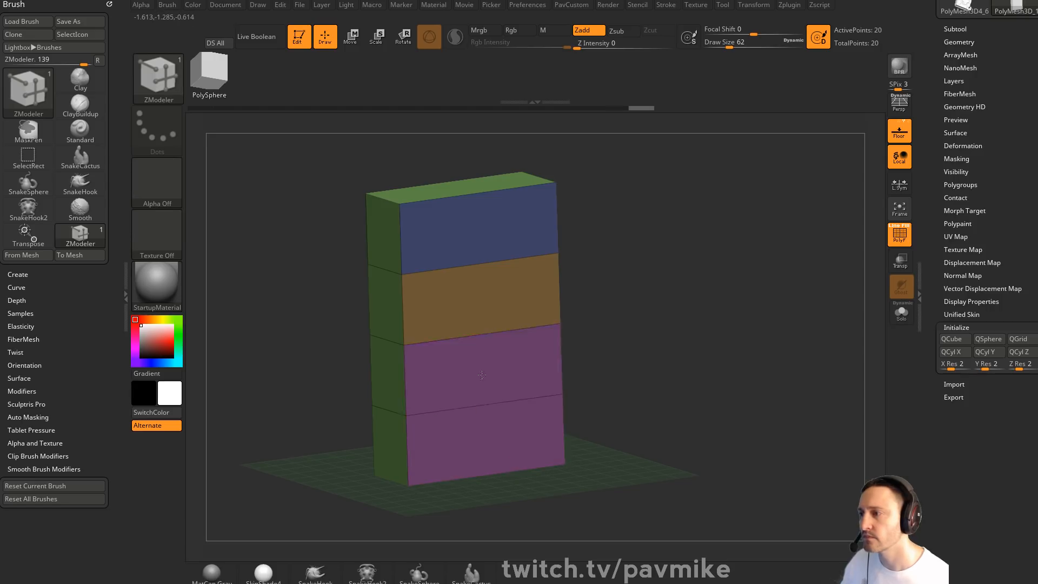
{"action": "left_click", "coordinate": [478, 374]}
{"action": "left_click", "coordinate": [477, 361]}
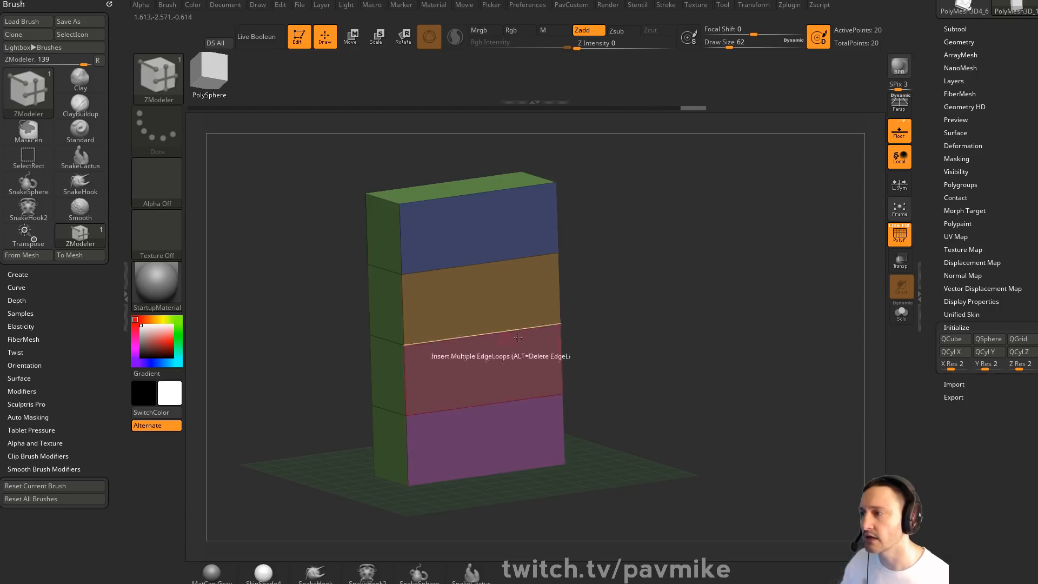
Inset each of the four front faces to leave a narrow border, using the polygon action Inset on A Single Poly
{"action": "mouse_move", "coordinate": [674, 273]}
{"action": "left_mouse_down"}
{"action": "mouse_move", "coordinate": [637, 283]}
{"action": "mouse_move", "coordinate": [687, 270]}
{"action": "left_mouse_up"}
{"action": "key", "text": "space"}
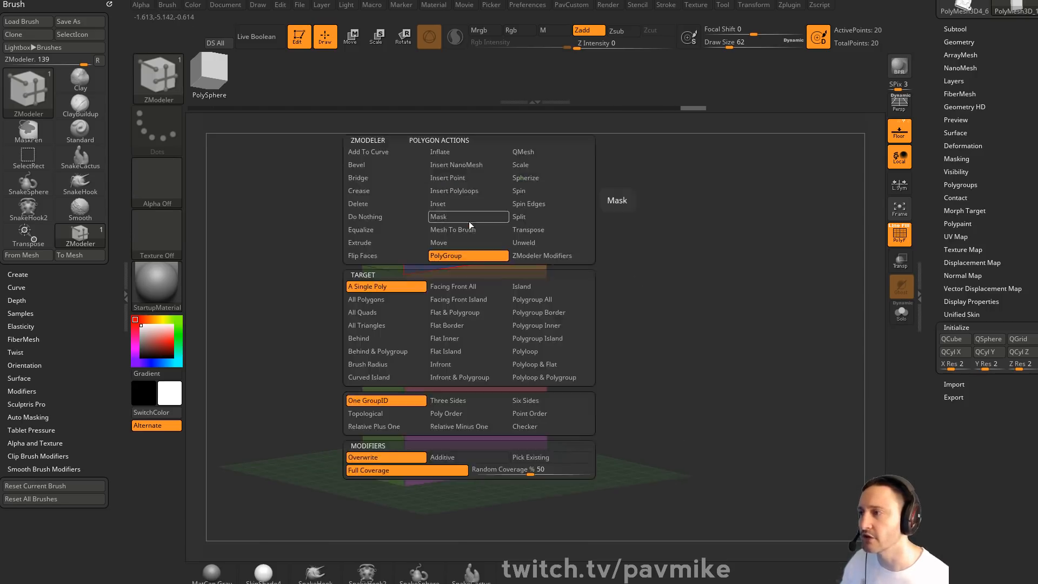
{"action": "left_click", "coordinate": [441, 203]}
{"action": "left_click_drag", "start_coordinate": [480, 232], "coordinate": [466, 254]}
{"action": "left_click", "coordinate": [485, 376]}
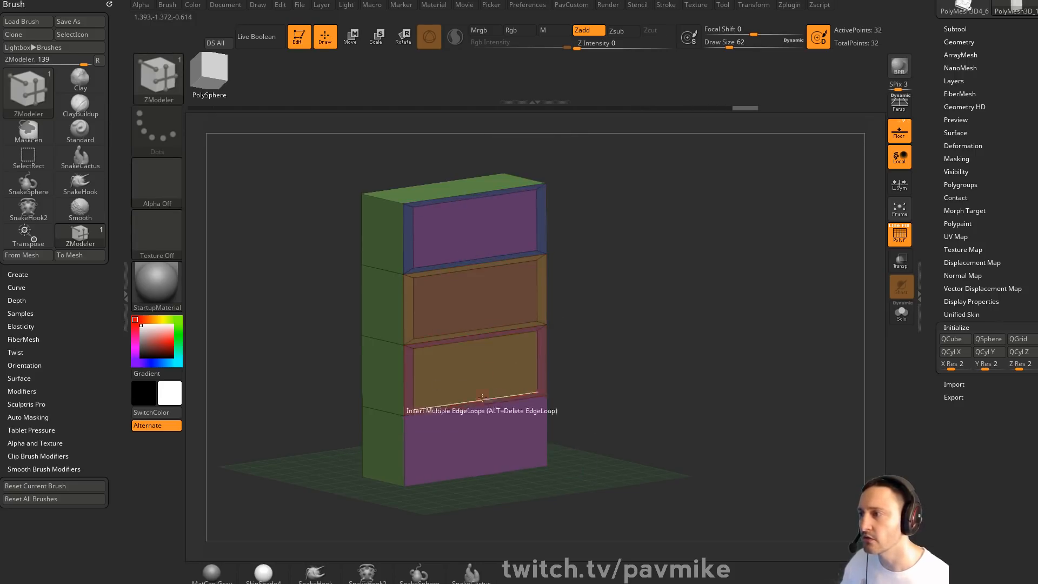
{"action": "left_click", "coordinate": [485, 443]}
Push the four inset panels inward together with QMesh and the target Polygroup All to form open shelf compartments
{"action": "left_click_drag", "start_coordinate": [677, 347], "coordinate": [733, 300]}
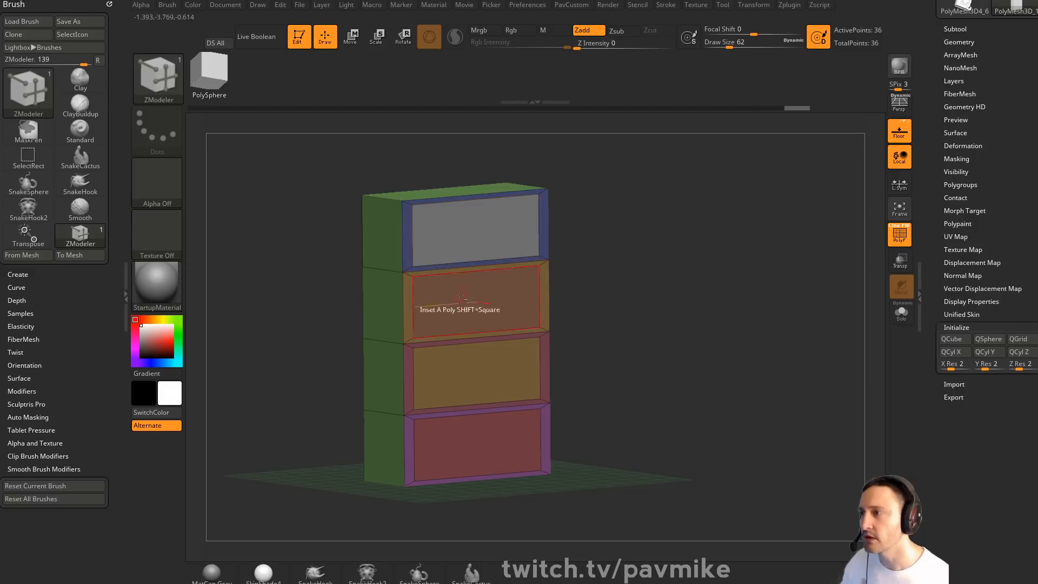
{"action": "key", "text": "space"}
{"action": "left_click", "coordinate": [537, 152]}
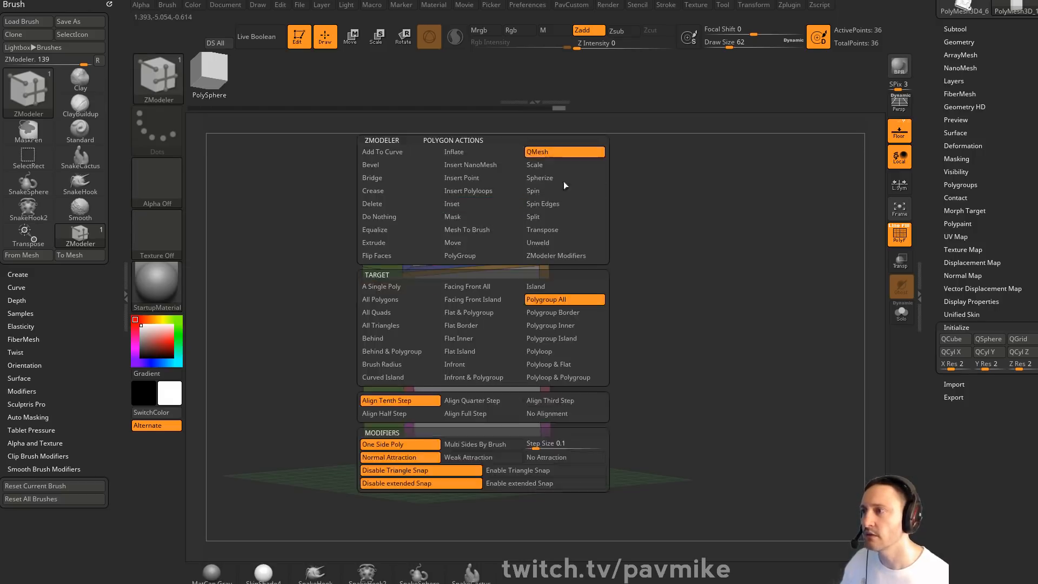
{"action": "left_click", "coordinate": [546, 299]}
{"action": "left_click_drag", "start_coordinate": [478, 243], "coordinate": [460, 191]}
{"action": "left_click_drag", "start_coordinate": [730, 251], "coordinate": [688, 231]}
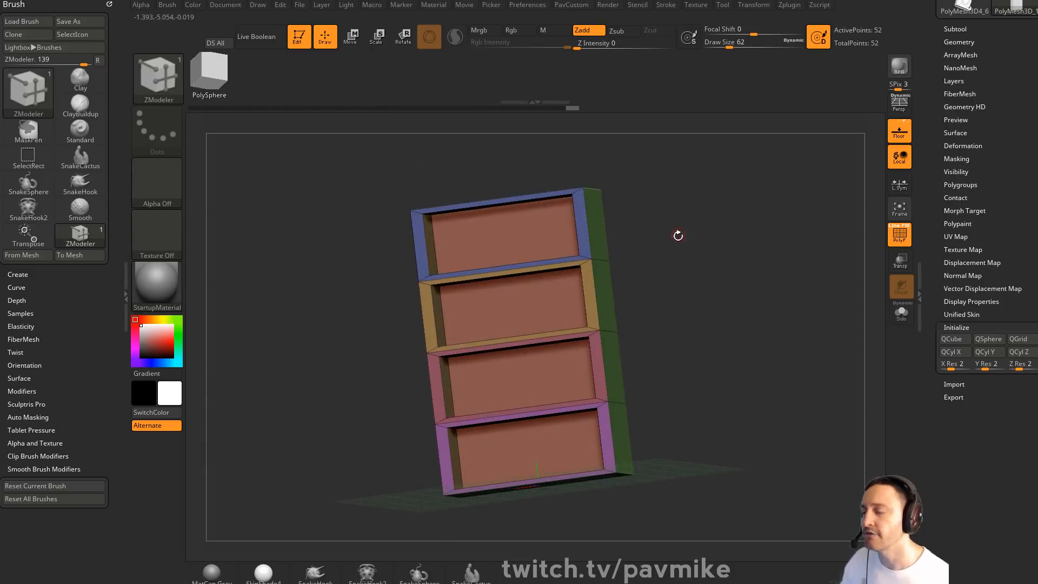
{"action": "right_click_drag", "start_coordinate": [505, 265], "coordinate": [561, 292]}
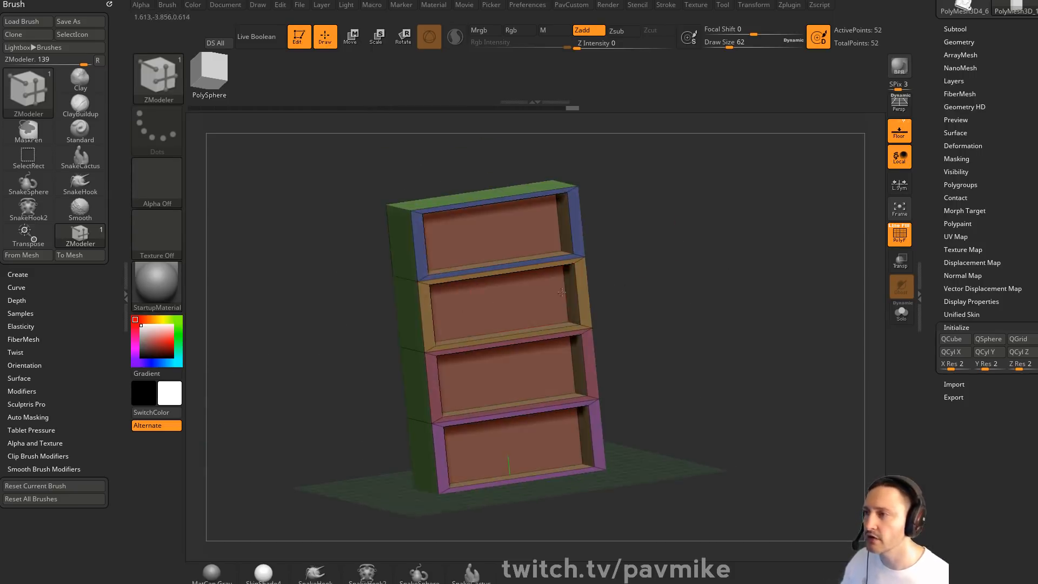
{"action": "left_click_drag", "start_coordinate": [700, 270], "coordinate": [625, 232]}
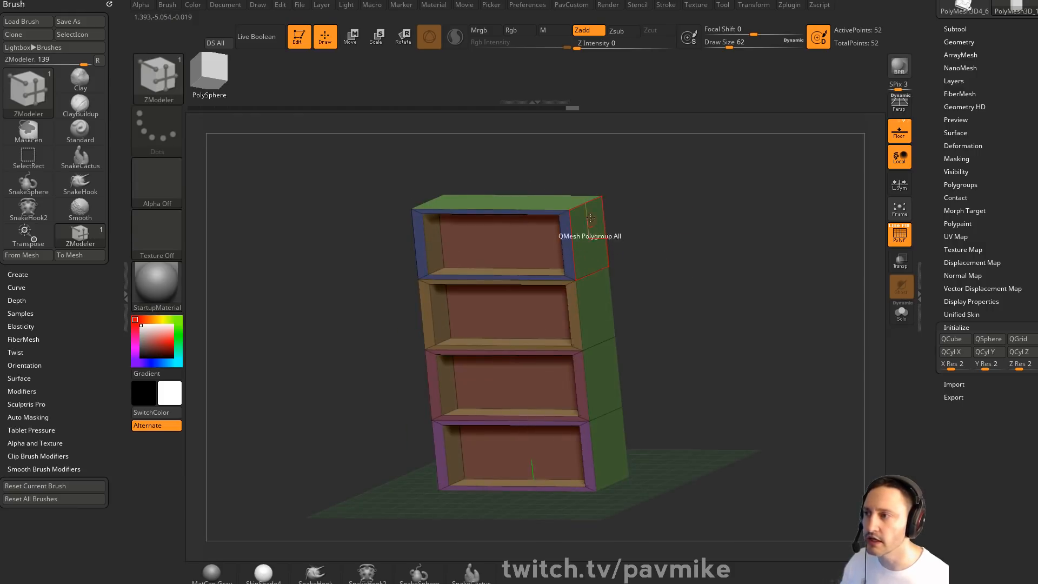
Give the outer side faces one polygroup with Polygroup PolyLoop and extend them outward with QMesh into a thicker shell
{"action": "key", "text": "space"}
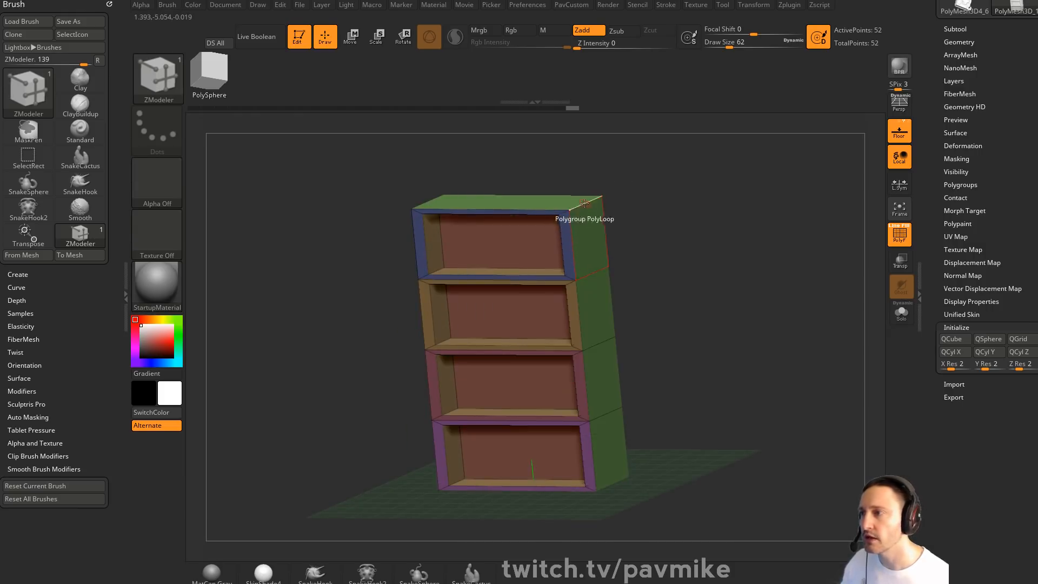
{"action": "key", "text": "space"}
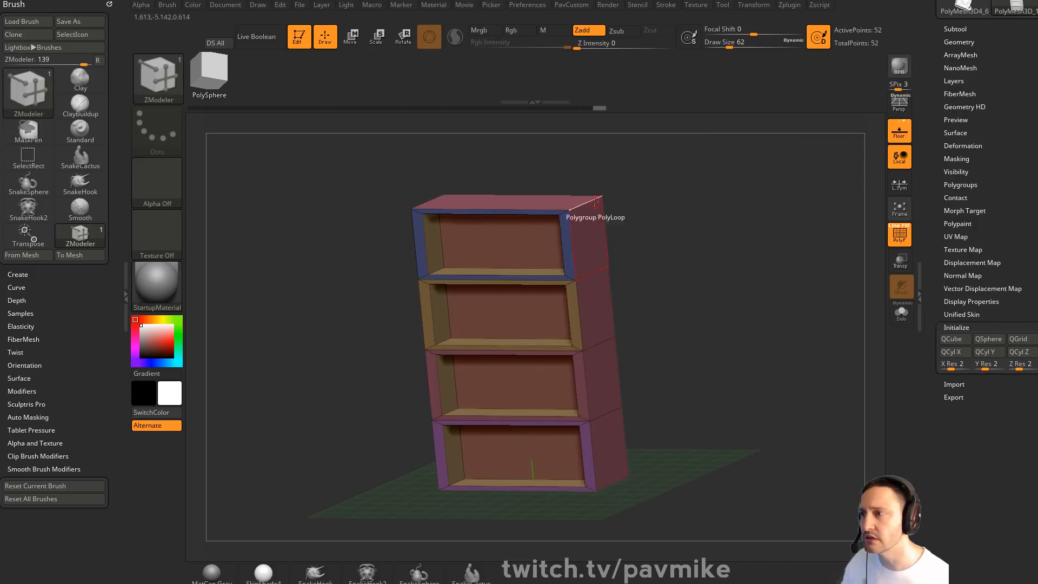
{"action": "left_click_drag", "start_coordinate": [584, 202], "coordinate": [602, 237]}
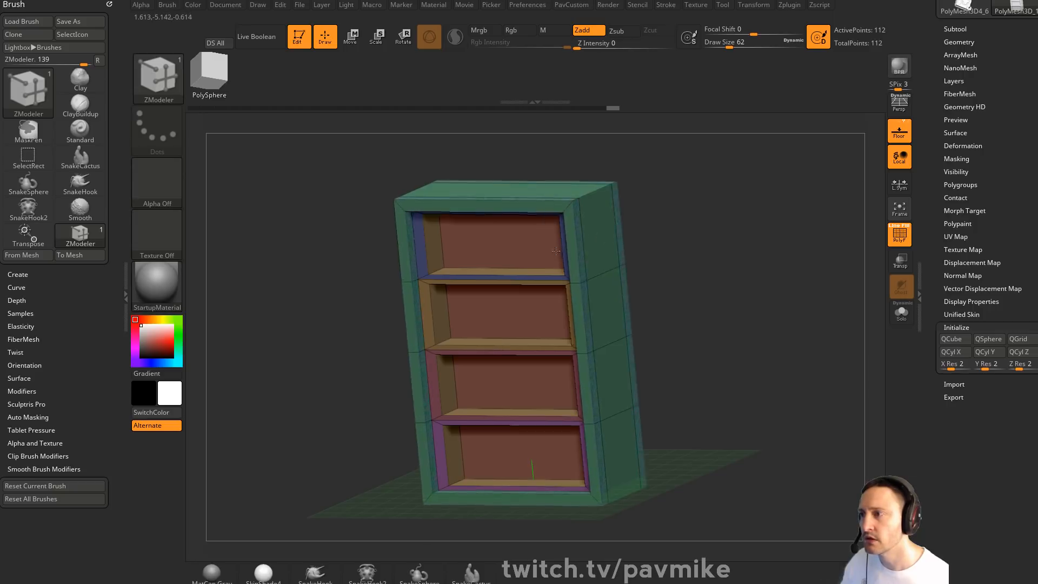
{"action": "left_click_drag", "start_coordinate": [695, 238], "coordinate": [619, 221]}
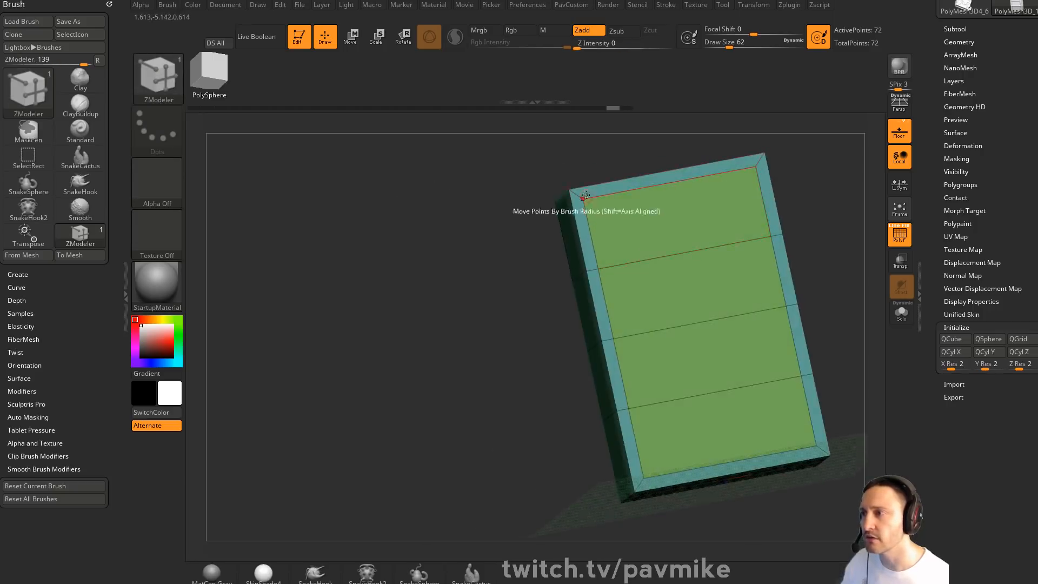
{"action": "left_click_drag", "start_coordinate": [484, 287], "coordinate": [559, 266]}
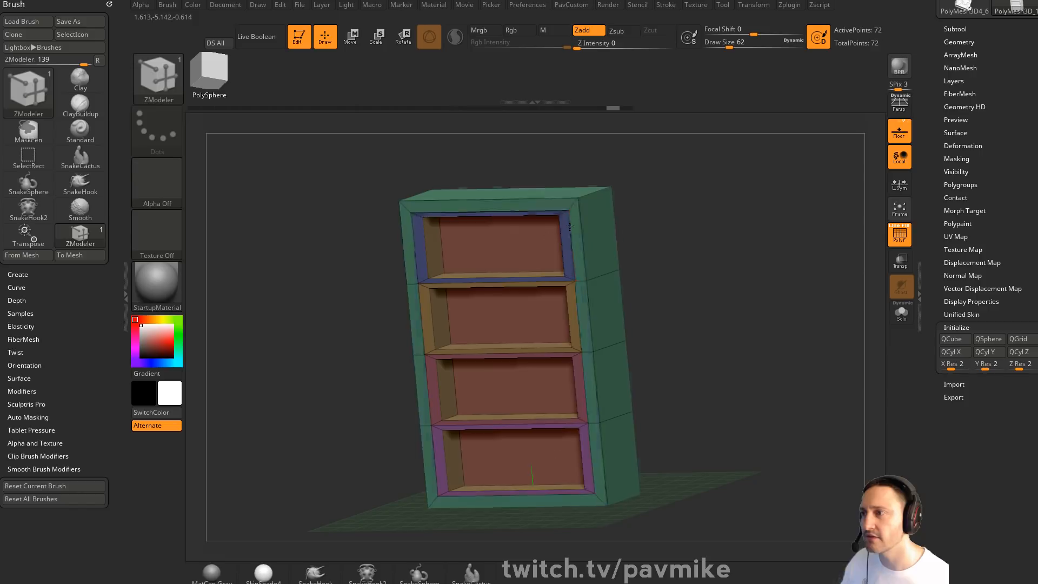
Try QMesh with the target Polygroup Island on the shell's front frame, and undo it along with the shell extension
{"action": "key", "text": "space"}
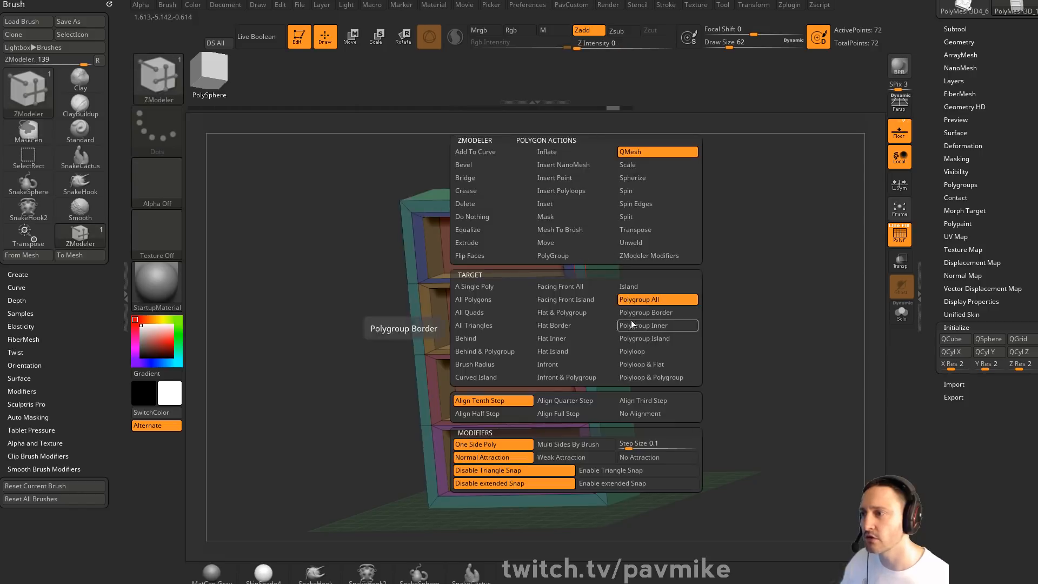
{"action": "left_click", "coordinate": [633, 338]}
{"action": "left_click_drag", "start_coordinate": [703, 253], "coordinate": [652, 267]}
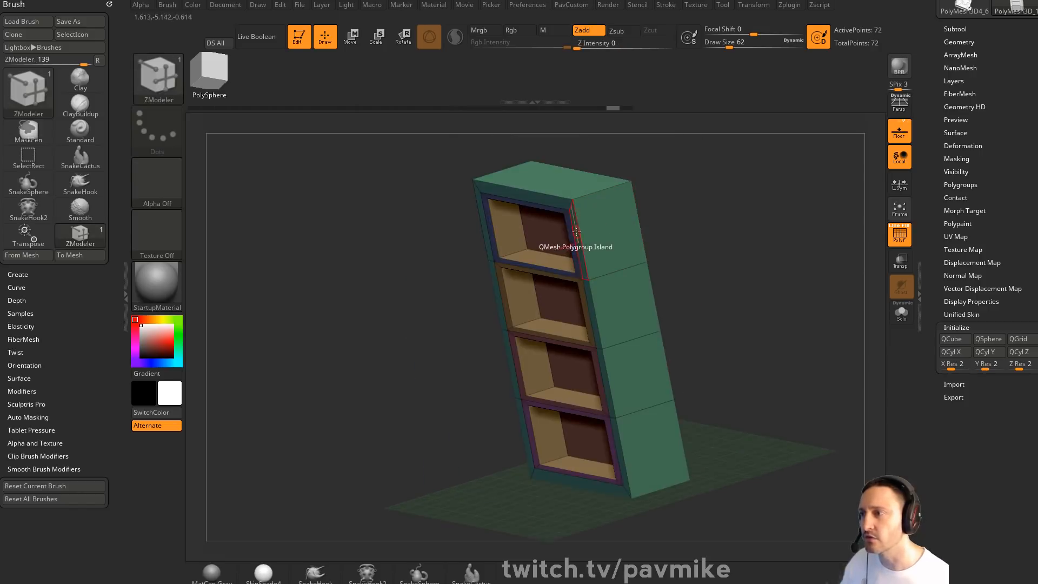
{"action": "left_click_drag", "start_coordinate": [577, 231], "coordinate": [556, 239]}
{"action": "left_click_drag", "start_coordinate": [716, 240], "coordinate": [741, 237]}
{"action": "key", "text": "ctrl+z"}
{"action": "key", "text": "ctrl+z"}
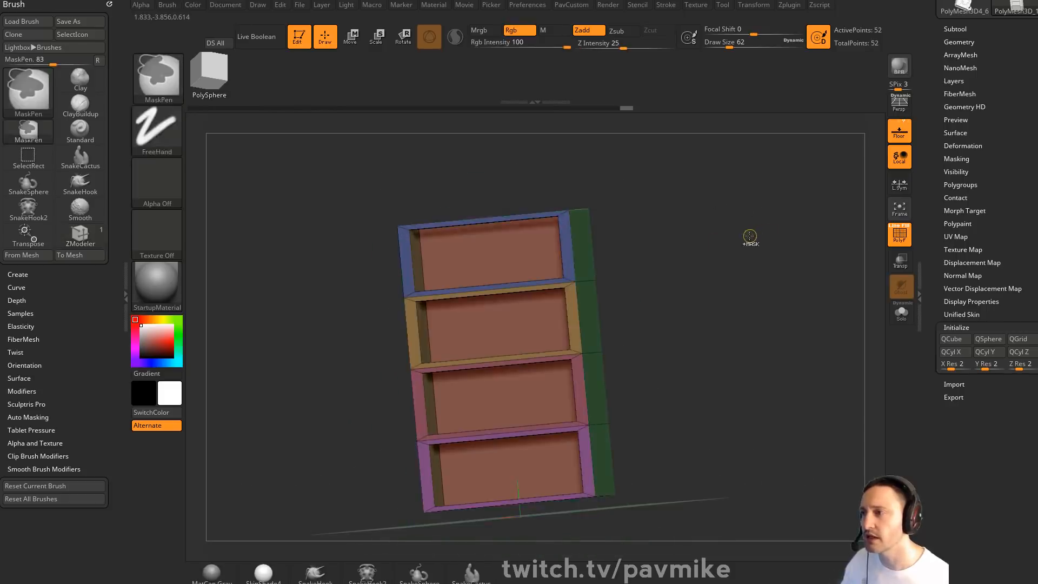
Undo the shelf compartments, insets, polygroups and edge loops back to the plain six-sided box
{"action": "left_click_drag", "start_coordinate": [674, 247], "coordinate": [698, 232]}
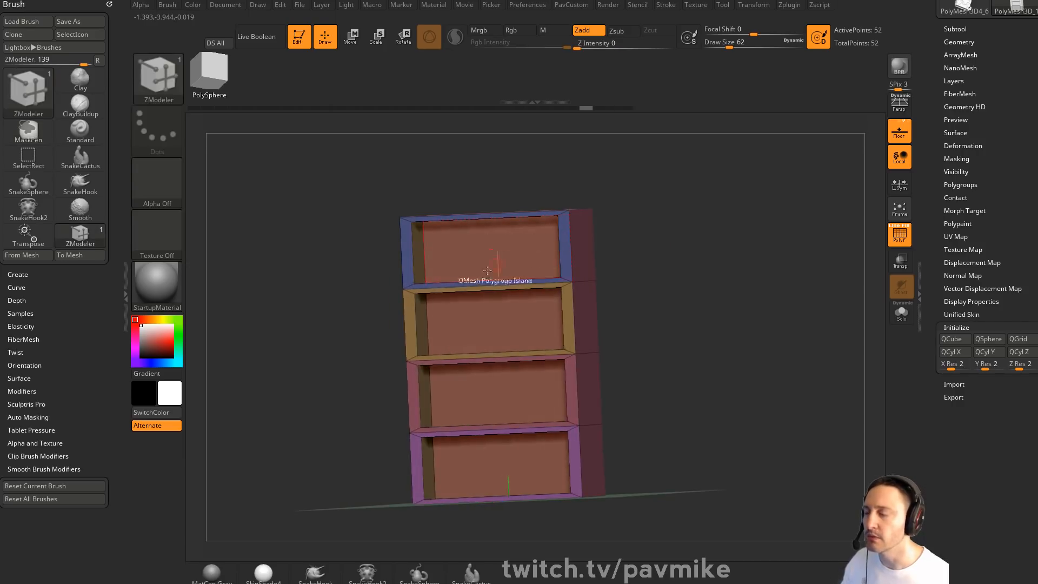
{"action": "left_click_drag", "start_coordinate": [648, 241], "coordinate": [693, 261]}
{"action": "key", "text": "ctrl+z"}
{"action": "key", "text": "ctrl+z"}
{"action": "key", "text": "ctrl+z"}
{"action": "key", "text": "ctrl+z"}
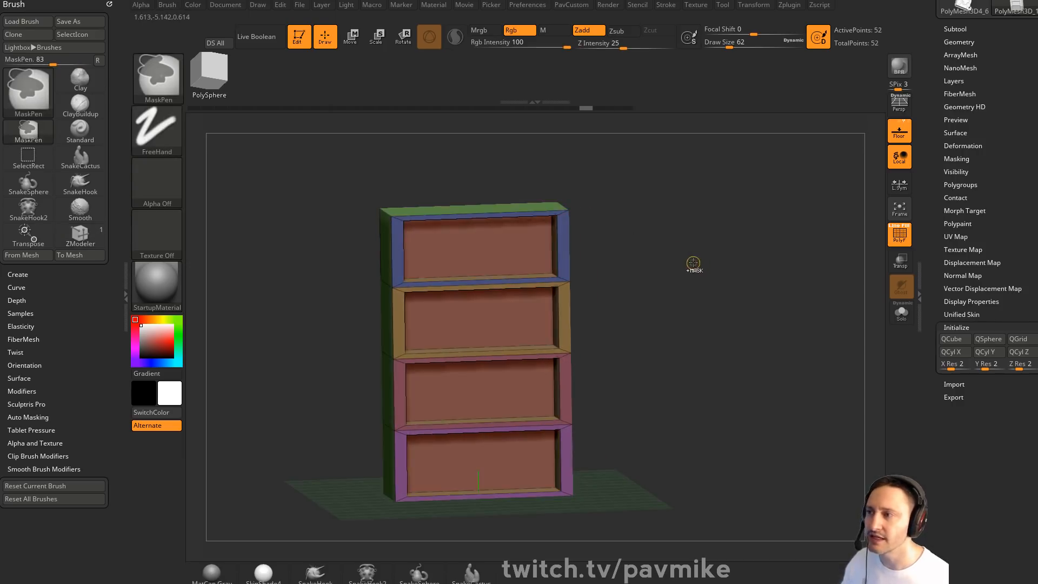
{"action": "key", "text": "ctrl+z"}
{"action": "key", "text": "ctrl+z"}
{"action": "key", "text": "ctrl+z"}
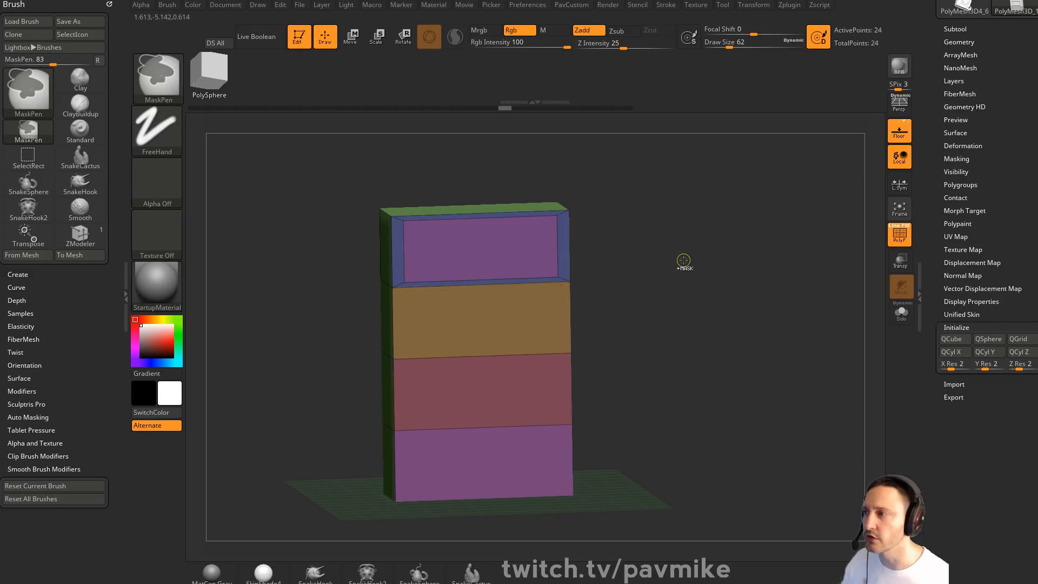
{"action": "key", "text": "ctrl+z"}
{"action": "key", "text": "ctrl+z"}
{"action": "key", "text": "ctrl+z"}
{"action": "key", "text": "ctrl+z"}
{"action": "key", "text": "ctrl+z"}
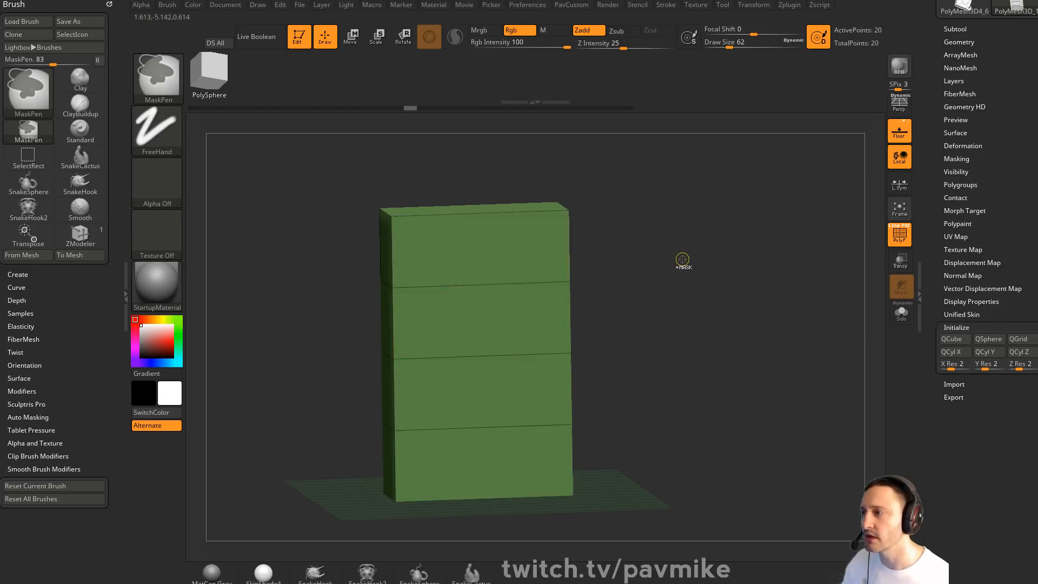
Inset the box's large front face with ZModeler and the target A Single Poly, leaving a narrow border
{"action": "key", "text": "b"}
{"action": "key", "text": "z"}
{"action": "key", "text": "m"}
{"action": "key", "text": "space"}
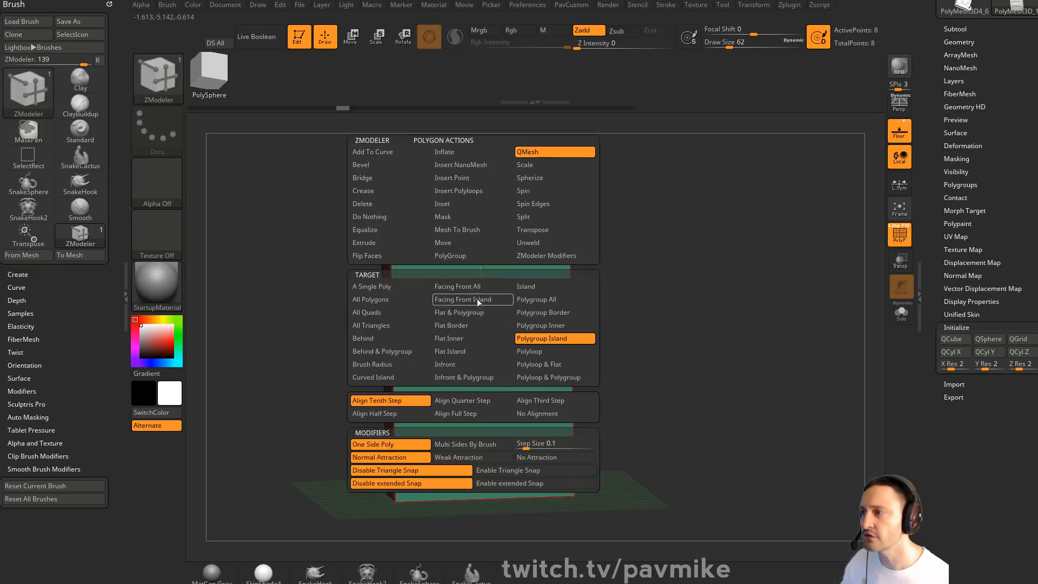
{"action": "left_click", "coordinate": [460, 203]}
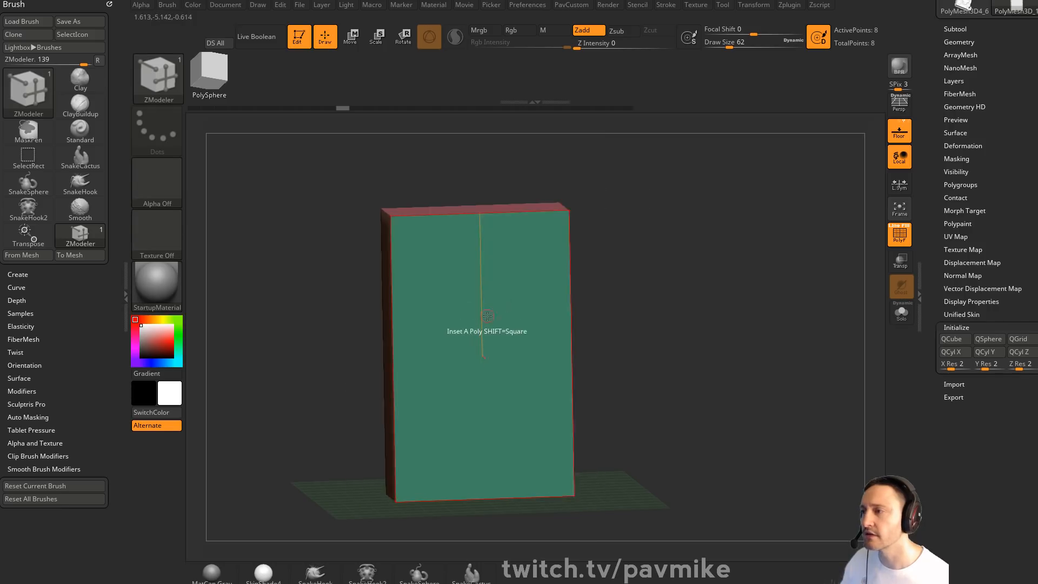
{"action": "left_click_drag", "start_coordinate": [482, 318], "coordinate": [481, 290]}
Try pushing the inset front panel inward with QMesh and the target A Single Poly, and undo it
{"action": "key", "text": "space"}
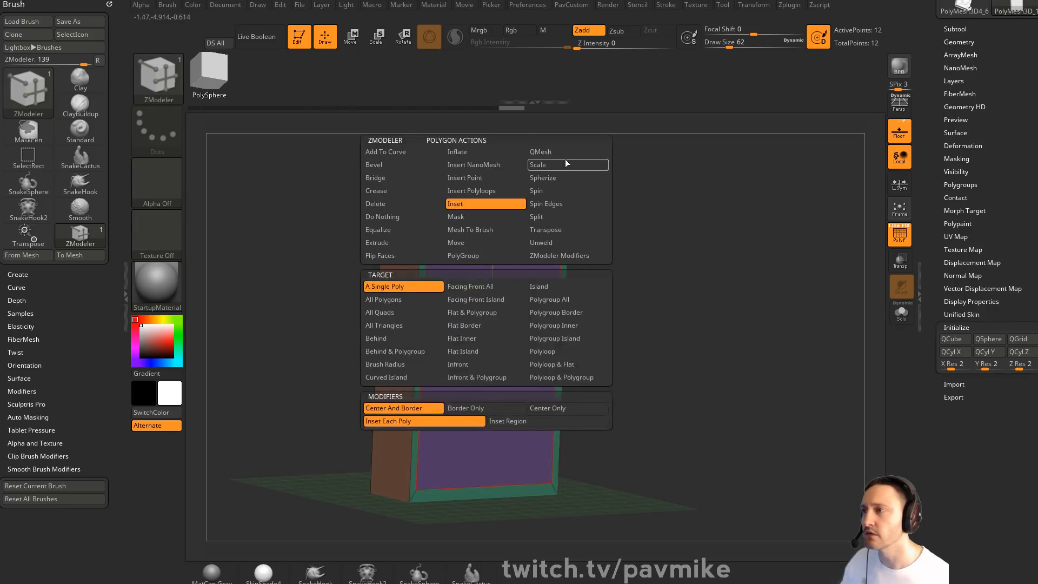
{"action": "left_click", "coordinate": [565, 152]}
{"action": "left_click", "coordinate": [385, 286]}
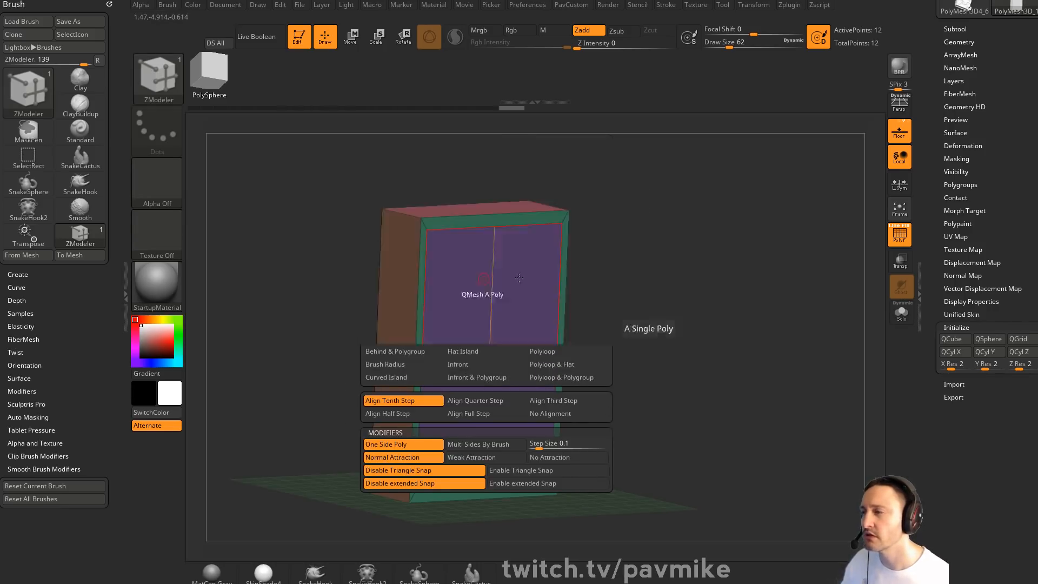
{"action": "left_click_drag", "start_coordinate": [489, 323], "coordinate": [447, 300]}
{"action": "right_click_drag", "start_coordinate": [459, 232], "coordinate": [569, 260]}
{"action": "key", "text": "ctrl+z"}
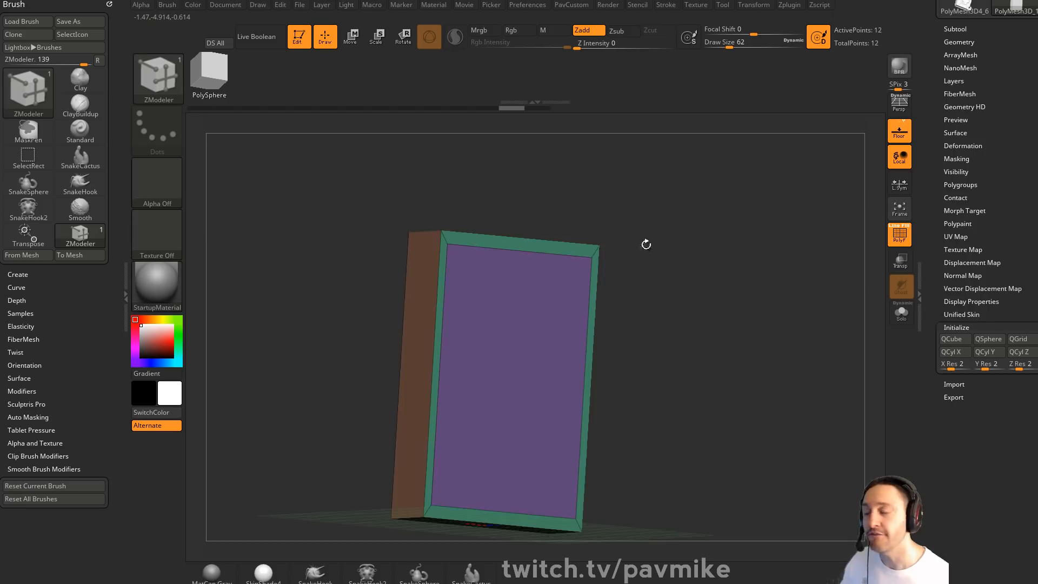
Inset the box's opposite large face to a narrow border matching the one on the front
{"action": "right_click_drag", "start_coordinate": [646, 244], "coordinate": [667, 251]}
{"action": "key", "text": "space"}
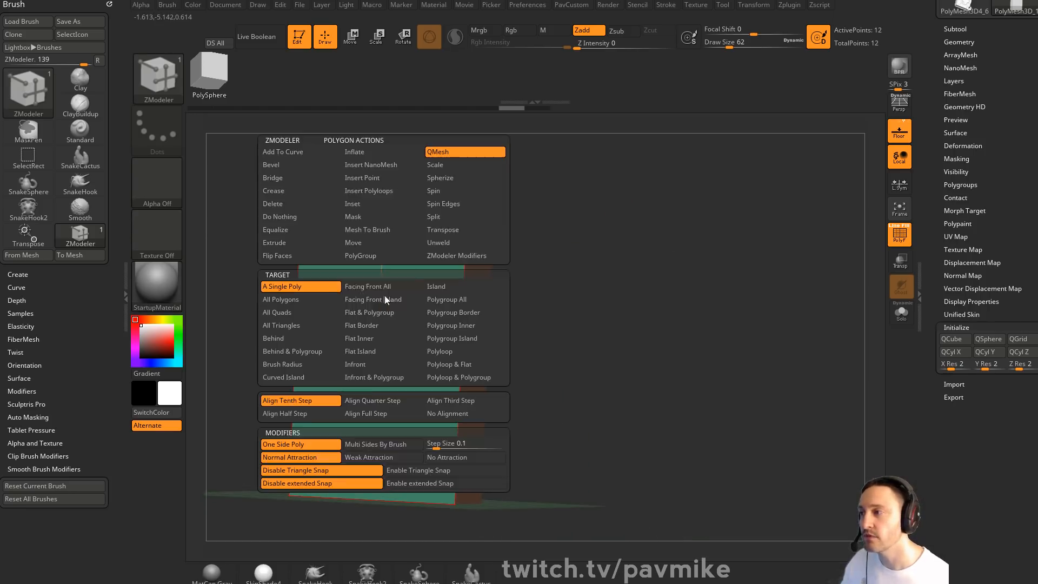
{"action": "left_click", "coordinate": [399, 204]}
{"action": "left_click_drag", "start_coordinate": [379, 280], "coordinate": [399, 285]}
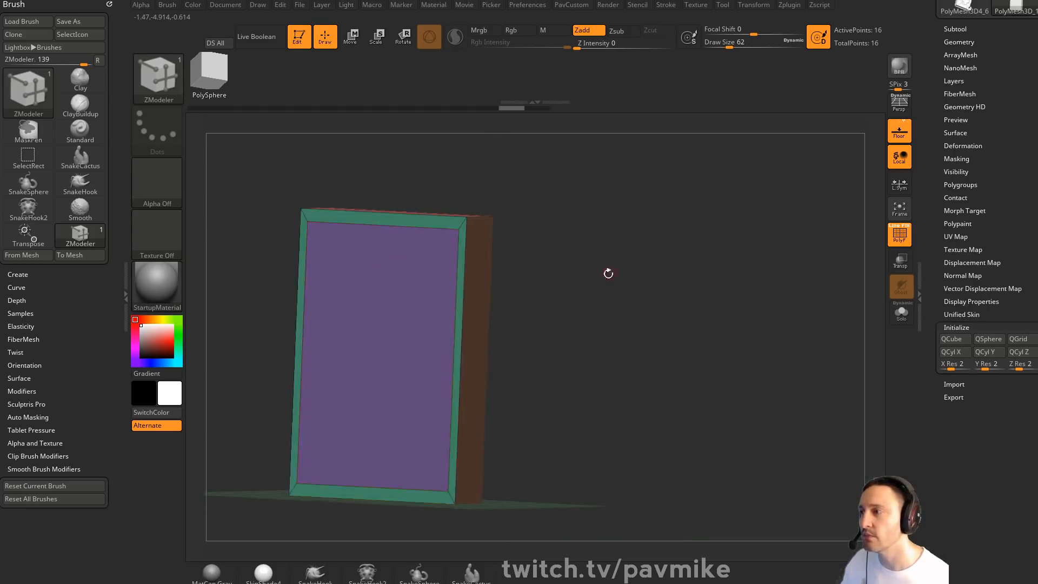
Try pushing the inset panel through the box with QMesh to open a rectangular hole, and undo it
{"action": "right_click_drag", "start_coordinate": [608, 273], "coordinate": [576, 278]}
{"action": "key", "text": "space"}
{"action": "left_click", "coordinate": [424, 151]}
{"action": "left_click_drag", "start_coordinate": [398, 292], "coordinate": [295, 308]}
{"action": "right_click_drag", "start_coordinate": [574, 290], "coordinate": [519, 313]}
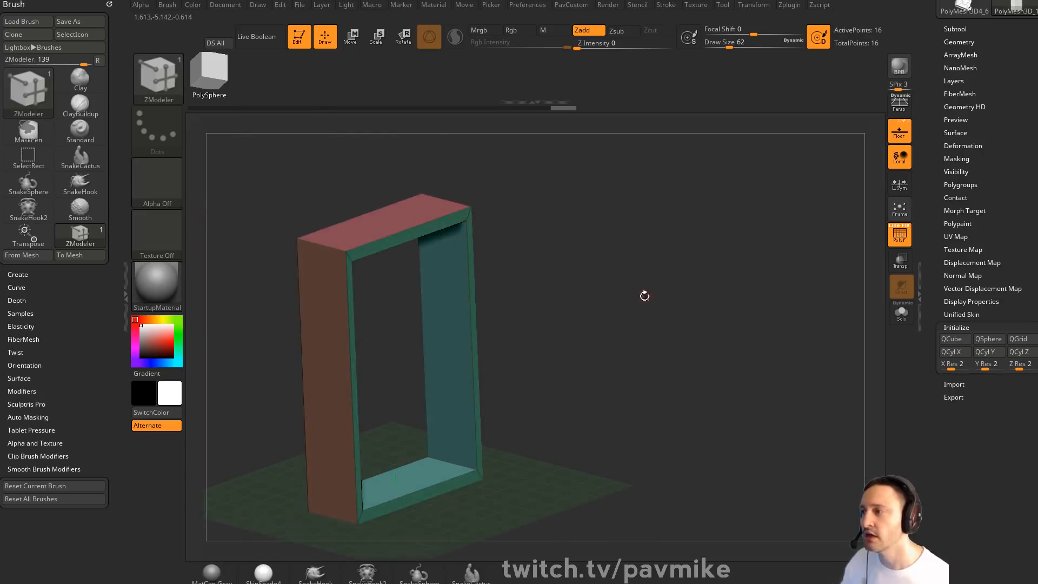
{"action": "right_click_drag", "start_coordinate": [620, 267], "coordinate": [422, 321]}
{"action": "key", "text": "ctrl+z"}
Try pushing the inset front panel inward with QMesh at draw sizes of 62 and 955, undoing each attempt
{"action": "mouse_move", "coordinate": [420, 327]}
{"action": "left_mouse_down"}
{"action": "mouse_move", "coordinate": [374, 304]}
{"action": "mouse_move", "coordinate": [412, 321]}
{"action": "left_mouse_up"}
{"action": "key", "text": "s"}
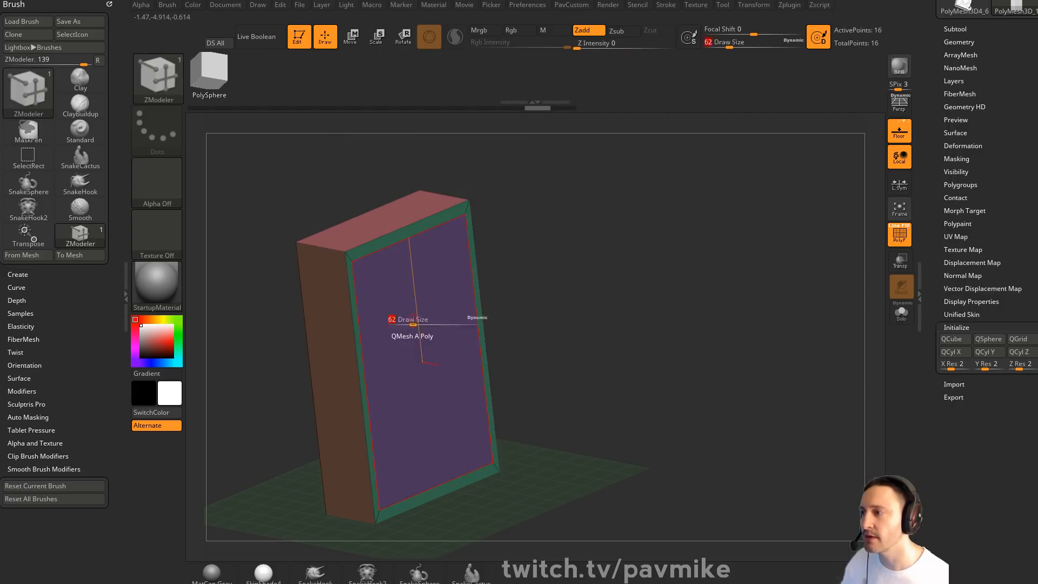
{"action": "key", "text": "ctrl+z"}
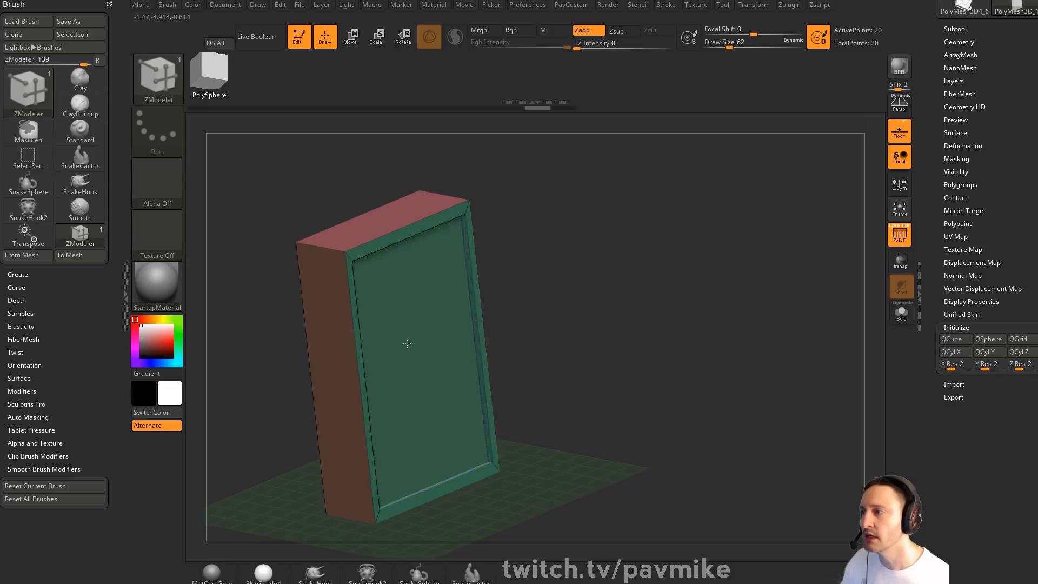
{"action": "key", "text": "ctrl+shift+z"}
{"action": "key", "text": "s"}
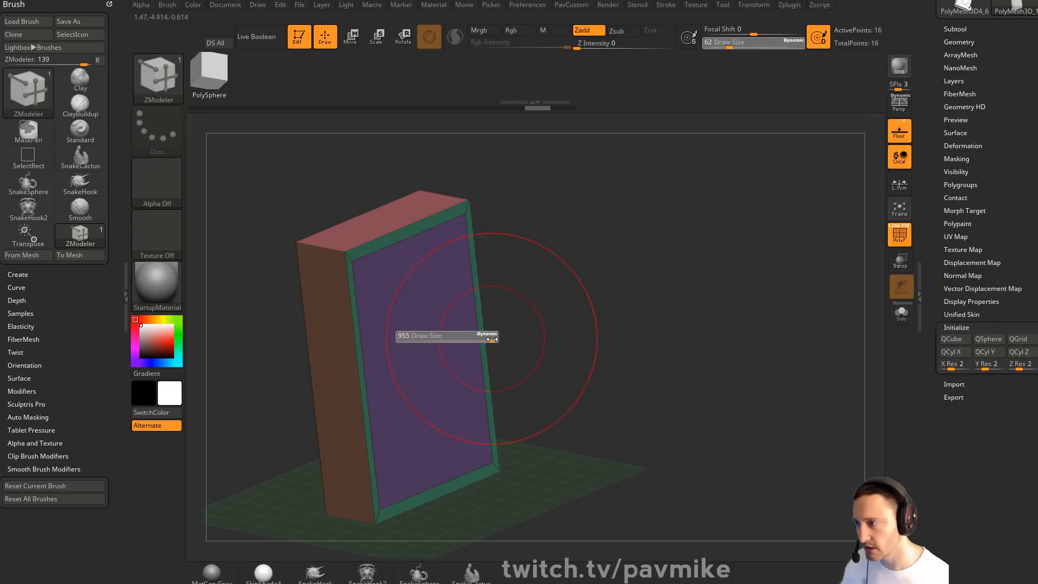
{"action": "mouse_move", "coordinate": [396, 344]}
{"action": "left_mouse_down"}
{"action": "mouse_move", "coordinate": [324, 332]}
{"action": "mouse_move", "coordinate": [379, 346]}
{"action": "mouse_move", "coordinate": [365, 326]}
{"action": "left_mouse_up"}
{"action": "key", "text": "ctrl+z"}
Set the Draw Size to 18, try pushing the inset front panel deeper with QMesh, and undo the attempts
{"action": "key", "text": "s"}
{"action": "key", "text": "ctrl+z"}
{"action": "key", "text": "ctrl+shift+z"}
{"action": "key", "text": "ctrl+z"}
{"action": "key", "text": "ctrl+shift+z"}
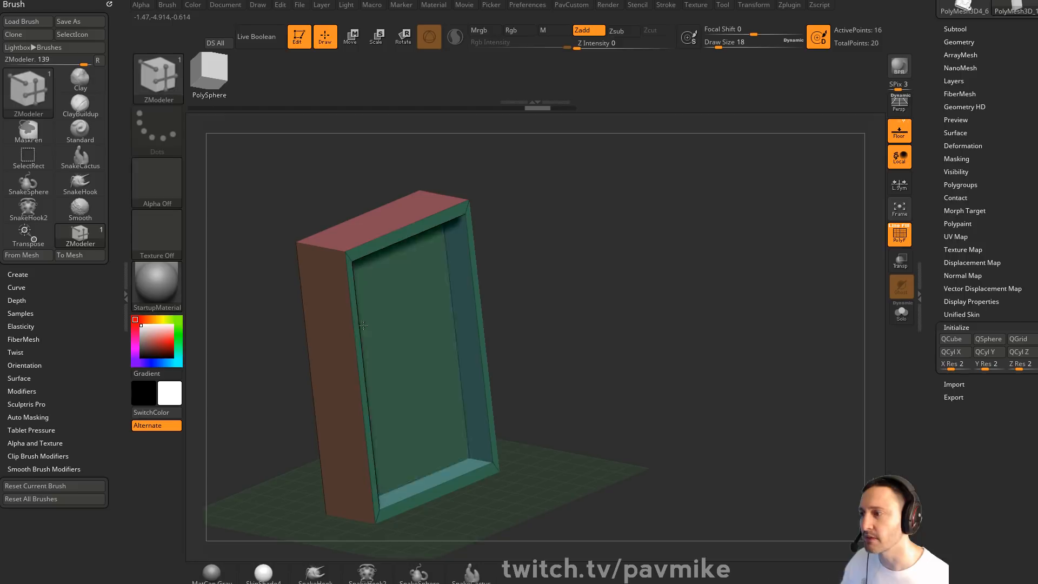
{"action": "key", "text": "ctrl+z"}
{"action": "left_click_drag", "start_coordinate": [565, 268], "coordinate": [519, 262]}
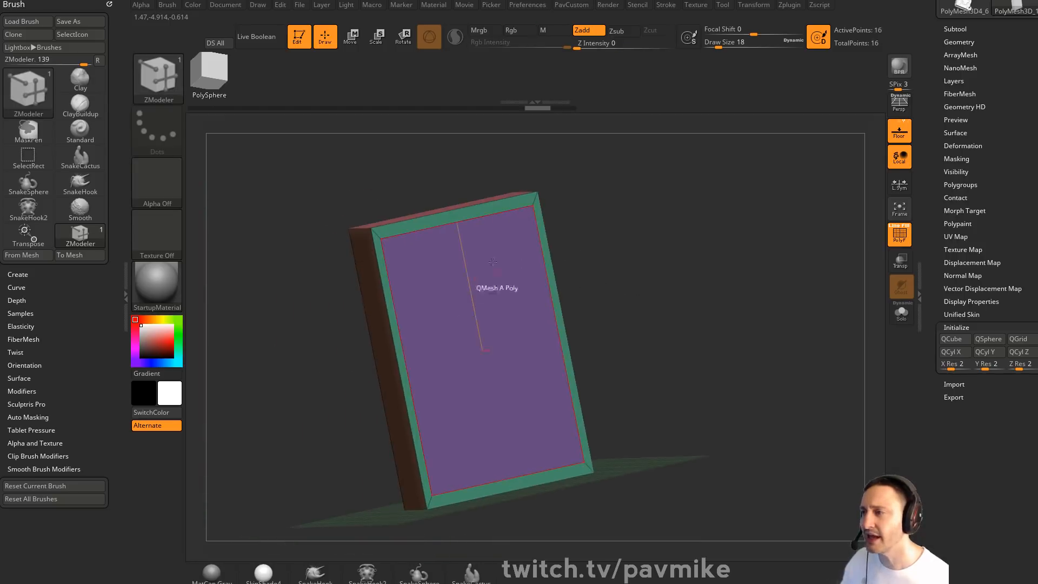
{"action": "left_click_drag", "start_coordinate": [620, 273], "coordinate": [668, 280]}
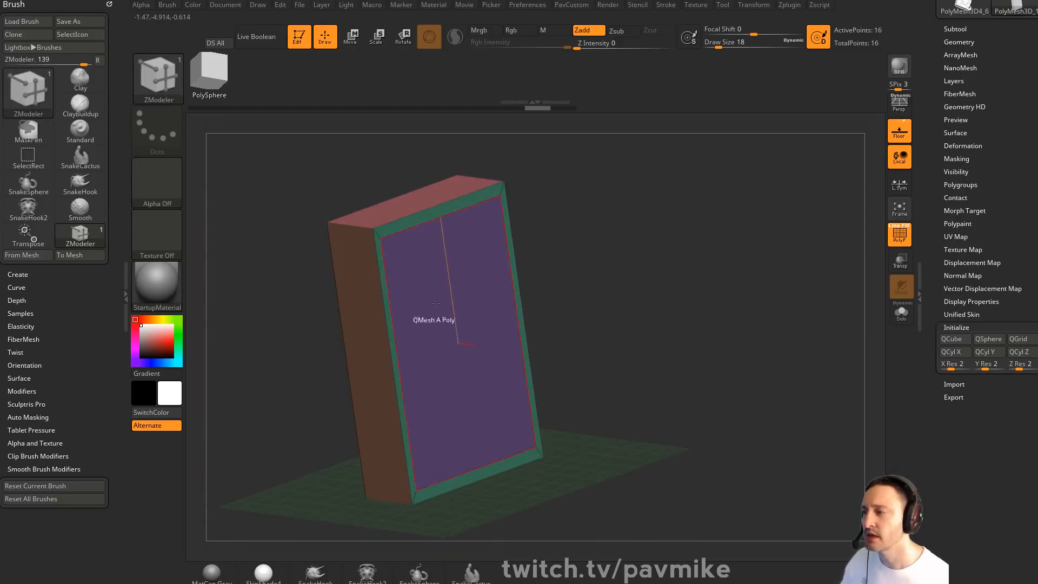
{"action": "left_click_drag", "start_coordinate": [444, 326], "coordinate": [399, 319]}
{"action": "key", "text": "ctrl+z"}
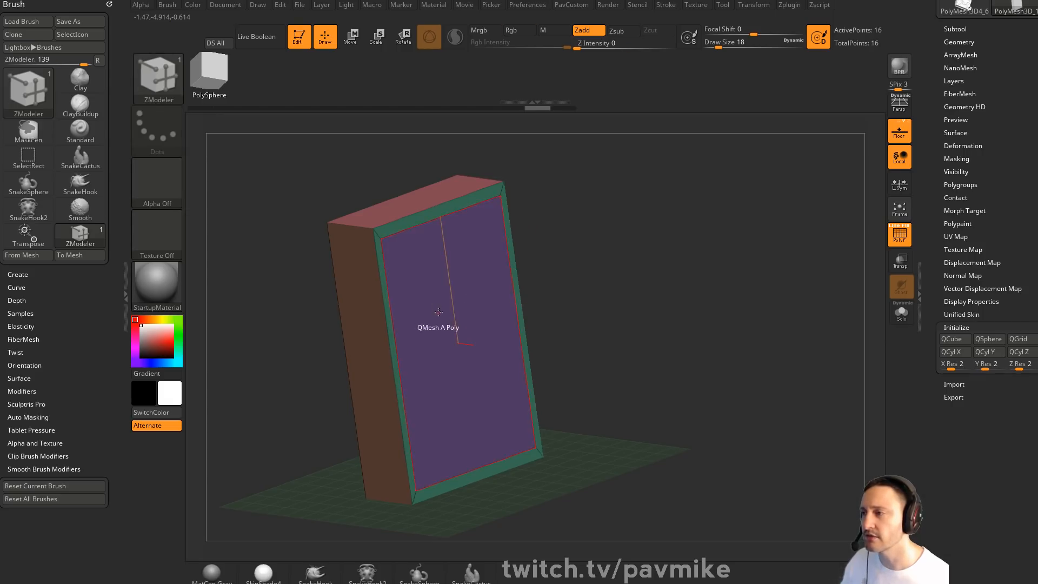
Mask the inset front panel with ZModeler's Mask action and the target A Single Poly, and invert the mask for moving the panel
{"action": "key", "text": "space"}
{"action": "left_click", "coordinate": [441, 217]}
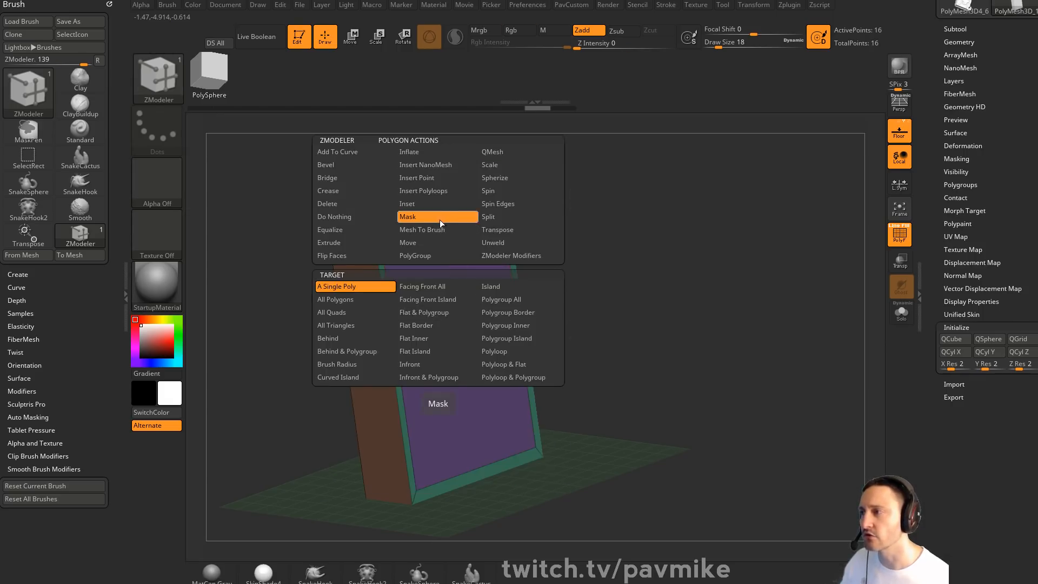
{"action": "left_click", "coordinate": [457, 343]}
{"action": "key", "text": "w"}
{"action": "key", "text": "ctrl+i"}
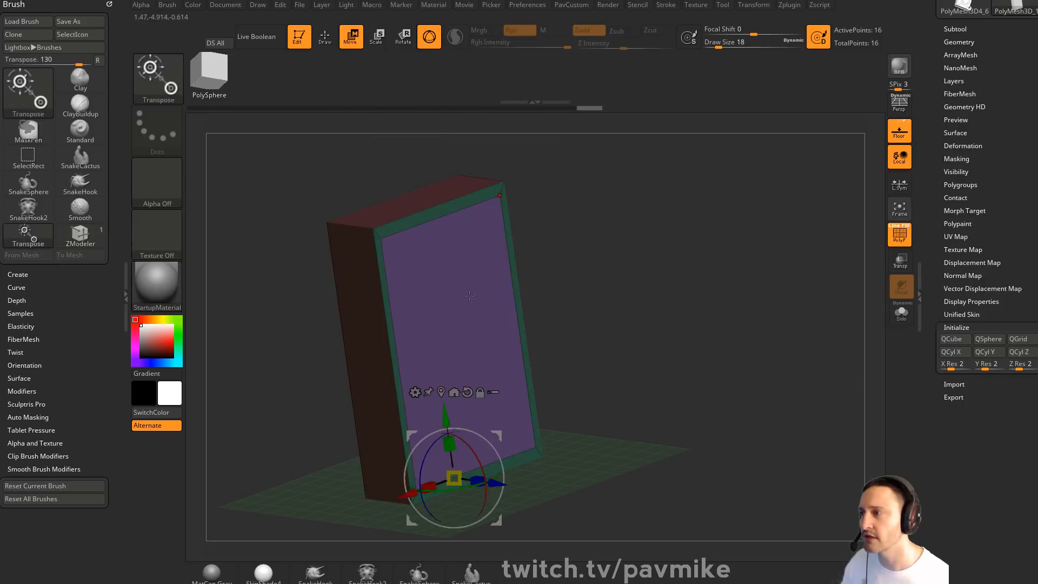
Try moving the unmasked panel inward by about -0.926 with the Move gizmo, and undo it
{"action": "left_click_drag", "start_coordinate": [491, 306], "coordinate": [455, 301]}
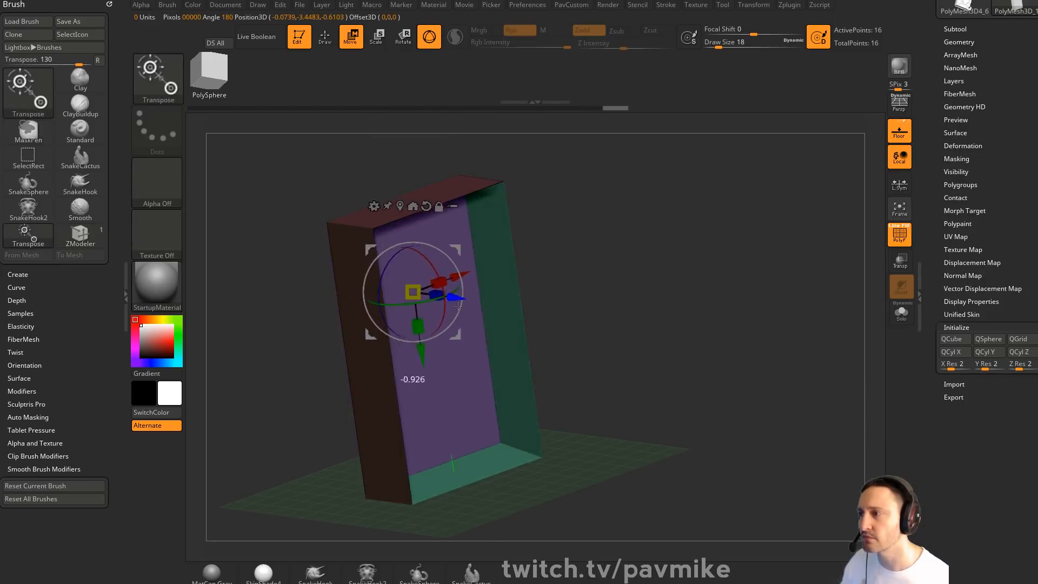
{"action": "key", "text": "ctrl+z"}
{"action": "mouse_move", "coordinate": [568, 282]}
{"action": "left_mouse_down"}
{"action": "mouse_move", "coordinate": [591, 262]}
{"action": "mouse_move", "coordinate": [567, 282]}
{"action": "left_mouse_up"}
{"action": "key", "text": "ctrl+z"}
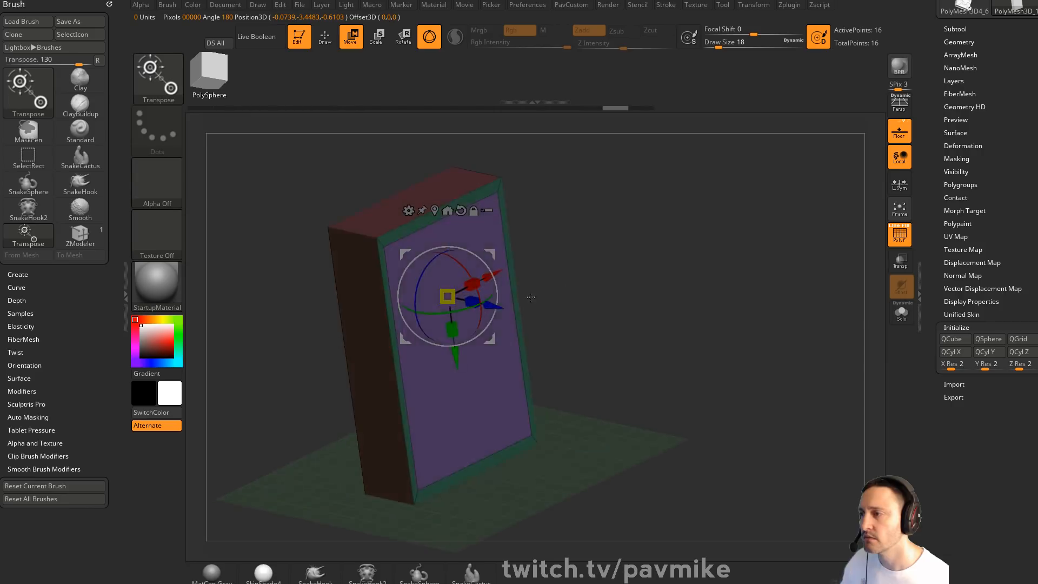
Move the unmasked panel inward along its depth to form a recess, and clear the mask
{"action": "left_click_drag", "start_coordinate": [491, 305], "coordinate": [454, 296]}
{"action": "left_click_drag", "start_coordinate": [557, 277], "coordinate": [647, 268]}
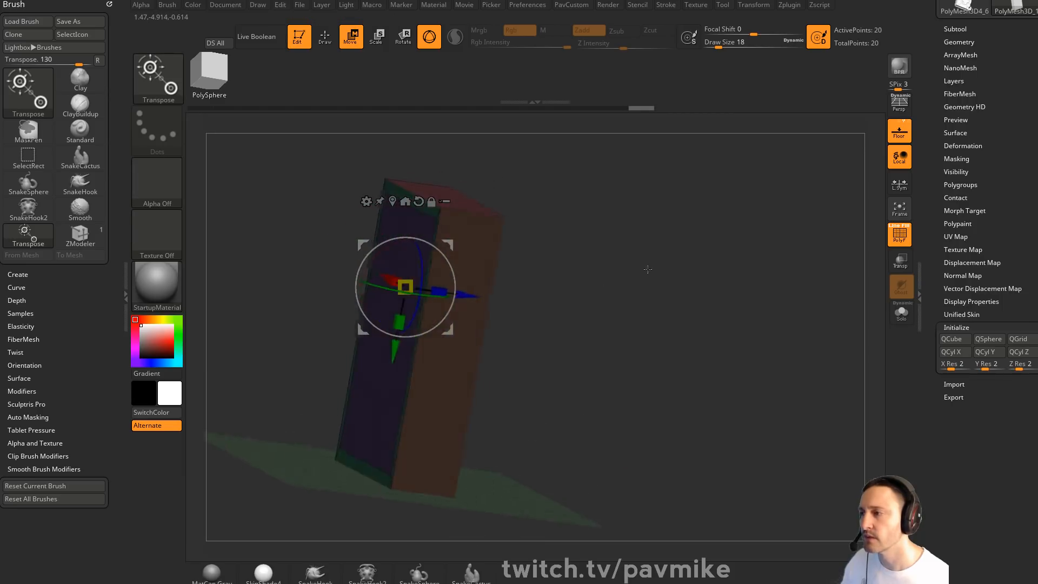
{"action": "mouse_move", "coordinate": [469, 297]}
{"action": "left_mouse_down"}
{"action": "mouse_move", "coordinate": [460, 297]}
{"action": "mouse_move", "coordinate": [470, 298]}
{"action": "left_mouse_up"}
{"action": "key", "text": "q"}
{"action": "left_click_drag", "start_coordinate": [658, 285], "coordinate": [668, 293], "text": "ctrl"}
Mask one half of the frame with a rectangular mask in front view, try shifting the other half sideways, and undo the move
{"action": "mouse_move", "coordinate": [611, 288]}
{"action": "left_mouse_down"}
{"action": "mouse_move", "coordinate": [672, 294]}
{"action": "mouse_move", "coordinate": [603, 263]}
{"action": "mouse_move", "coordinate": [606, 245]}
{"action": "mouse_move", "coordinate": [644, 271]}
{"action": "mouse_move", "coordinate": [660, 256]}
{"action": "mouse_move", "coordinate": [645, 279]}
{"action": "left_mouse_up"}
{"action": "left_click_drag", "start_coordinate": [645, 279], "coordinate": [670, 286], "text": "alt"}
{"action": "left_click_drag", "start_coordinate": [567, 308], "coordinate": [618, 309], "text": "shift"}
{"action": "left_click_drag", "start_coordinate": [612, 182], "coordinate": [454, 492], "text": "ctrl"}
{"action": "key", "text": "w"}
{"action": "left_click_drag", "start_coordinate": [602, 250], "coordinate": [563, 262]}
{"action": "left_click_drag", "start_coordinate": [481, 315], "coordinate": [511, 318]}
{"action": "key", "text": "ctrl+z"}
Mask one half of the frame again in front view, nudge the unmasked half with the Move gizmo, and clear the mask
{"action": "left_click_drag", "start_coordinate": [596, 283], "coordinate": [616, 270], "text": "shift"}
{"action": "left_click_drag", "start_coordinate": [594, 224], "coordinate": [600, 272], "text": "ctrl"}
{"action": "left_click_drag", "start_coordinate": [602, 195], "coordinate": [465, 494], "text": "ctrl"}
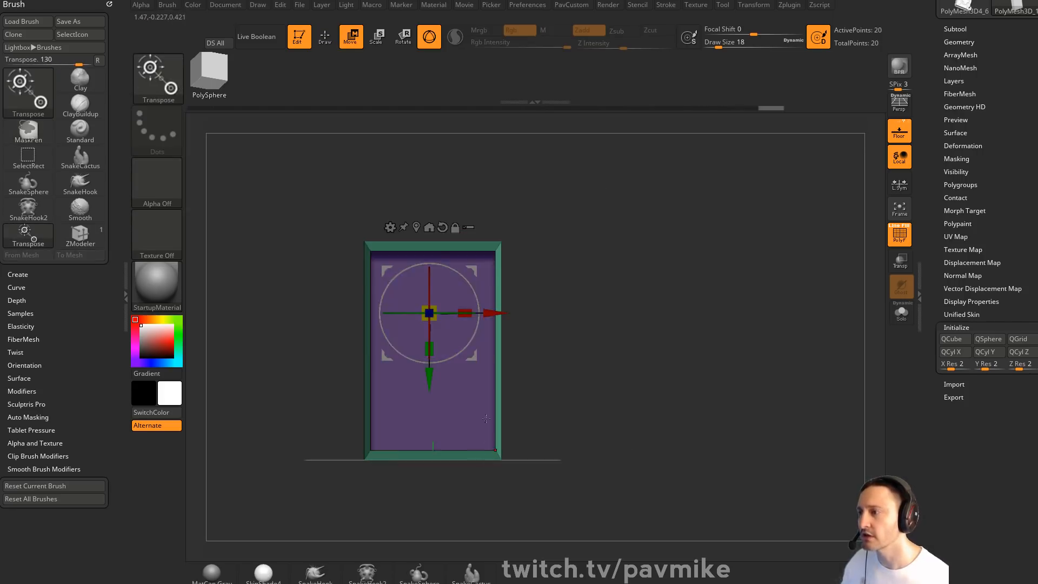
{"action": "mouse_move", "coordinate": [503, 316]}
{"action": "left_mouse_down"}
{"action": "mouse_move", "coordinate": [569, 326]}
{"action": "mouse_move", "coordinate": [503, 323]}
{"action": "left_mouse_up"}
{"action": "left_click_drag", "start_coordinate": [652, 255], "coordinate": [658, 286], "text": "ctrl"}
Apply Mirror And Weld to the recessed box to make its two halves symmetrical
{"action": "key", "text": "q"}
{"action": "mouse_move", "coordinate": [655, 291]}
{"action": "left_mouse_down"}
{"action": "mouse_move", "coordinate": [614, 319]}
{"action": "mouse_move", "coordinate": [603, 288]}
{"action": "mouse_move", "coordinate": [619, 279]}
{"action": "mouse_move", "coordinate": [658, 293]}
{"action": "left_mouse_up"}
{"action": "key", "text": "3"}
{"action": "left_click", "coordinate": [651, 263]}
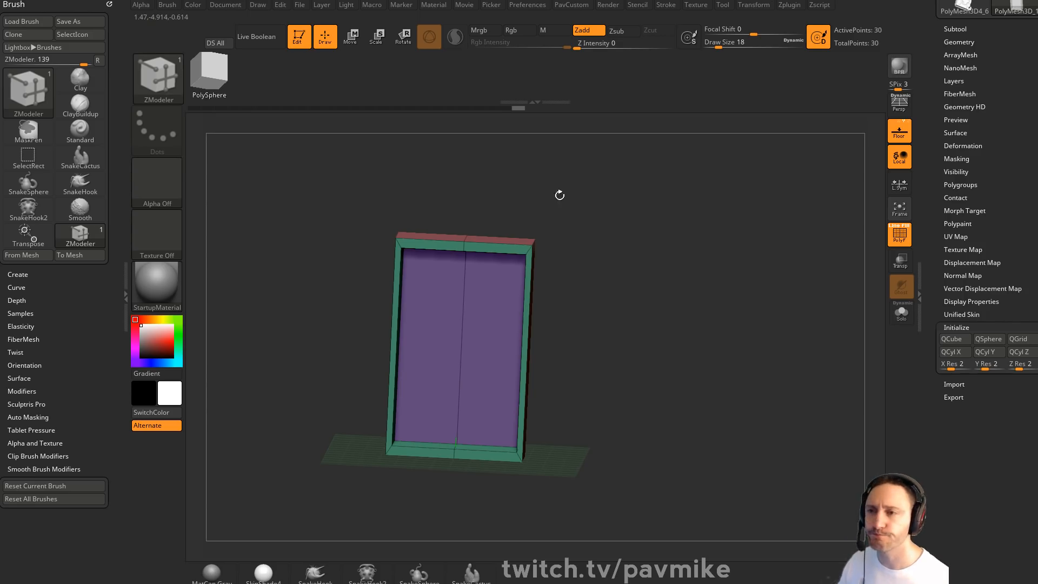
Set the Draw Size to 62 and inspect the inside of the recessed box
{"action": "left_click_drag", "start_coordinate": [559, 194], "coordinate": [577, 281], "text": "shift"}
{"action": "mouse_move", "coordinate": [614, 242]}
{"action": "left_mouse_down", "text": "alt"}
{"action": "mouse_move", "coordinate": [610, 264]}
{"action": "mouse_move", "coordinate": [623, 274]}
{"action": "left_mouse_up", "text": "alt"}
{"action": "key", "text": "s"}
{"action": "mouse_move", "coordinate": [621, 282]}
{"action": "left_mouse_down"}
{"action": "mouse_move", "coordinate": [657, 285]}
{"action": "mouse_move", "coordinate": [619, 228]}
{"action": "mouse_move", "coordinate": [603, 282]}
{"action": "mouse_move", "coordinate": [659, 277]}
{"action": "mouse_move", "coordinate": [644, 269]}
{"action": "mouse_move", "coordinate": [651, 235]}
{"action": "mouse_move", "coordinate": [669, 227]}
{"action": "left_mouse_up"}
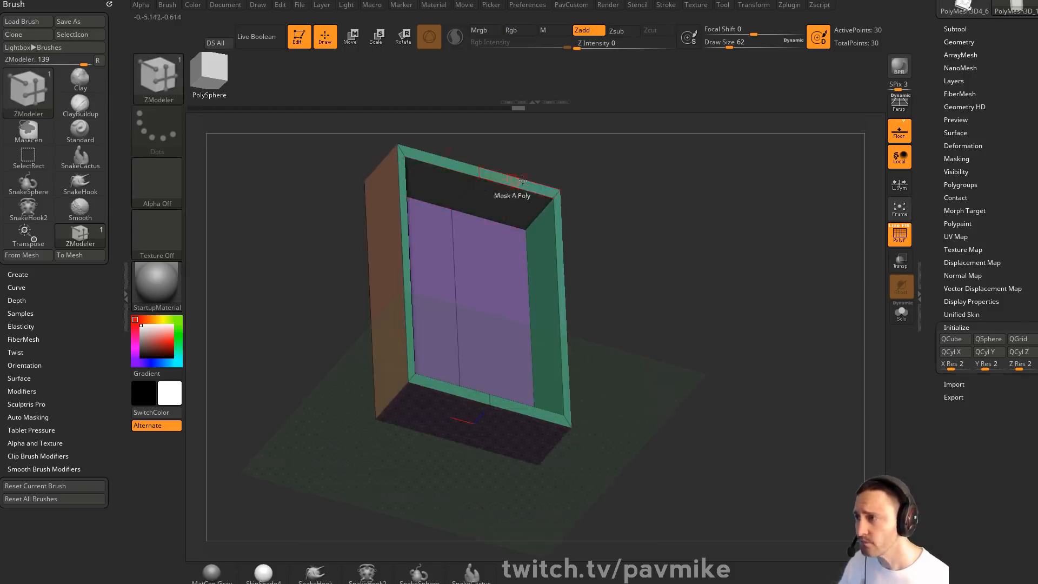
{"action": "left_click_drag", "start_coordinate": [605, 216], "coordinate": [595, 324]}
{"action": "left_click_drag", "start_coordinate": [452, 370], "coordinate": [541, 372], "text": "alt"}
{"action": "left_click_drag", "start_coordinate": [602, 348], "coordinate": [645, 301]}
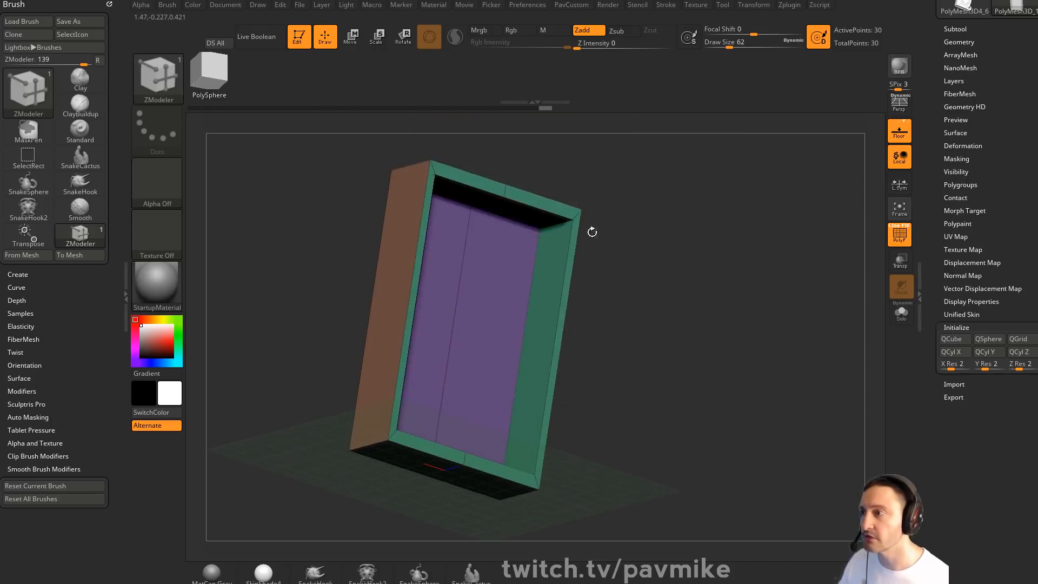
Mask the recessed back panel with ZModeler's Mask action and the target A Single Poly, and invert the mask
{"action": "key", "text": "space"}
{"action": "left_click", "coordinate": [518, 209]}
{"action": "left_click", "coordinate": [438, 284]}
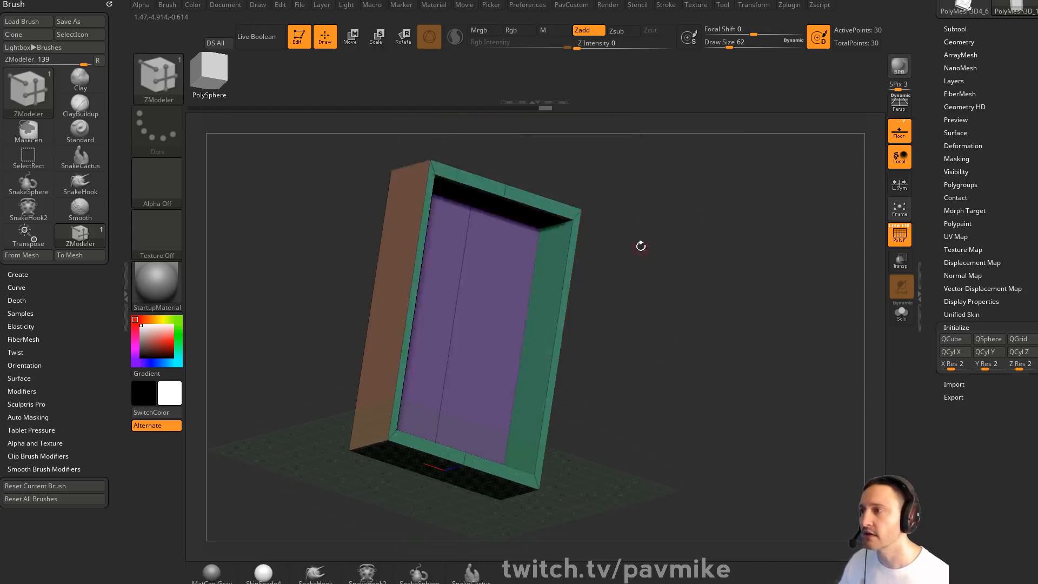
{"action": "mouse_move", "coordinate": [641, 246]}
{"action": "left_mouse_down"}
{"action": "mouse_move", "coordinate": [649, 202]}
{"action": "mouse_move", "coordinate": [600, 225]}
{"action": "mouse_move", "coordinate": [653, 217]}
{"action": "left_mouse_up"}
{"action": "left_click", "coordinate": [470, 254]}
{"action": "left_click", "coordinate": [637, 253], "text": "ctrl"}
Centre the Move gizmo on the unmasked back panel, adjust the panel with it, and clear the mask
{"action": "key", "text": "w"}
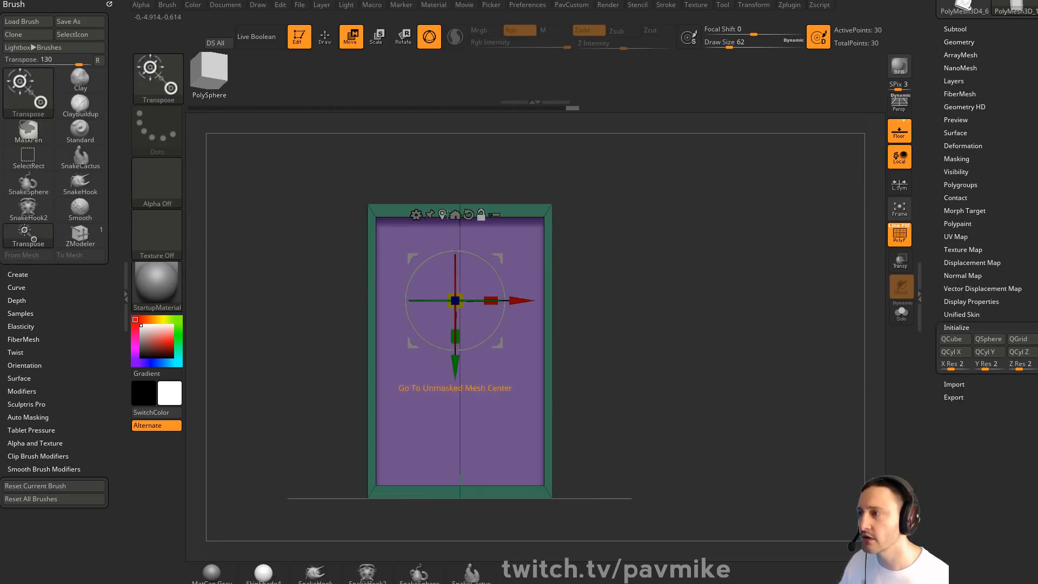
{"action": "left_click", "coordinate": [443, 214]}
{"action": "left_click_drag", "start_coordinate": [502, 385], "coordinate": [502, 391]}
{"action": "key", "text": "q"}
{"action": "mouse_move", "coordinate": [662, 261]}
{"action": "left_mouse_down", "text": "ctrl"}
{"action": "mouse_move", "coordinate": [676, 273]}
{"action": "mouse_move", "coordinate": [665, 285]}
{"action": "mouse_move", "coordinate": [733, 323]}
{"action": "mouse_move", "coordinate": [650, 294]}
{"action": "mouse_move", "coordinate": [654, 279]}
{"action": "mouse_move", "coordinate": [670, 313]}
{"action": "mouse_move", "coordinate": [656, 324]}
{"action": "left_mouse_up", "text": "ctrl"}
Set ZModeler's polygon action to QMesh with the target Polygroup All and pull a detached shelf up from the box's inner floor
{"action": "left_click_drag", "start_coordinate": [718, 288], "coordinate": [705, 278]}
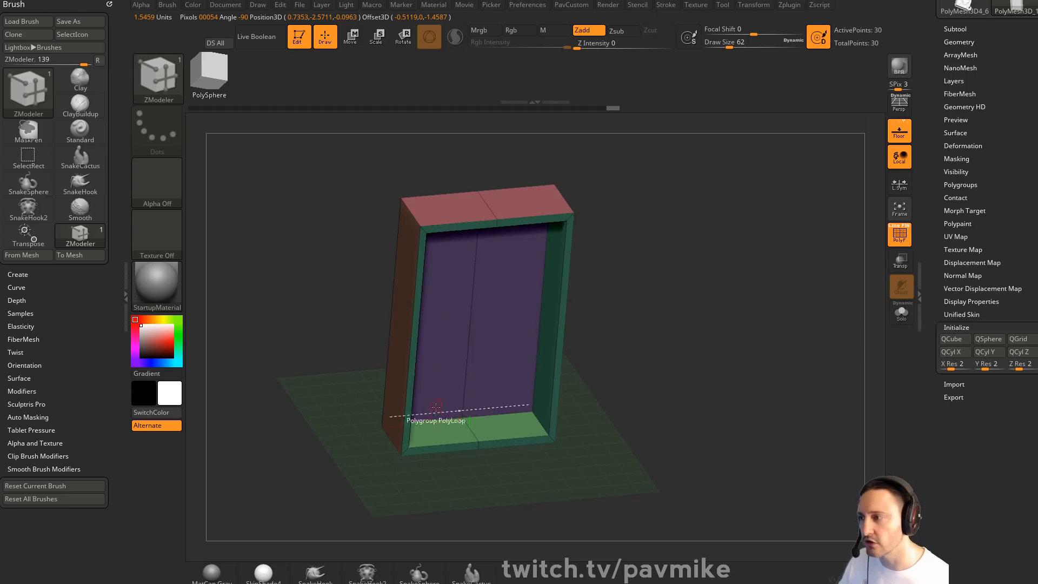
{"action": "key", "text": "space"}
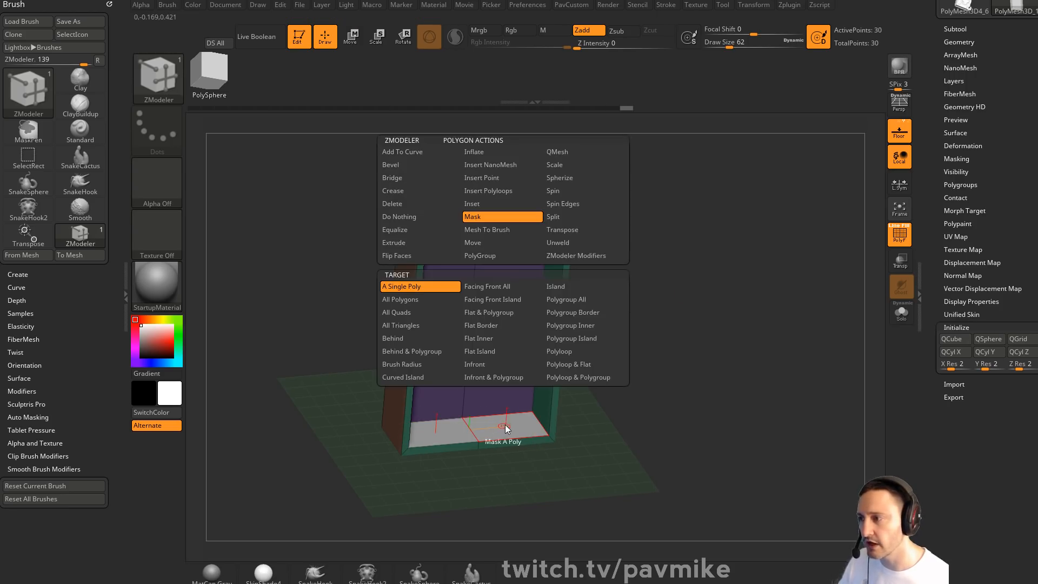
{"action": "left_click", "coordinate": [582, 153]}
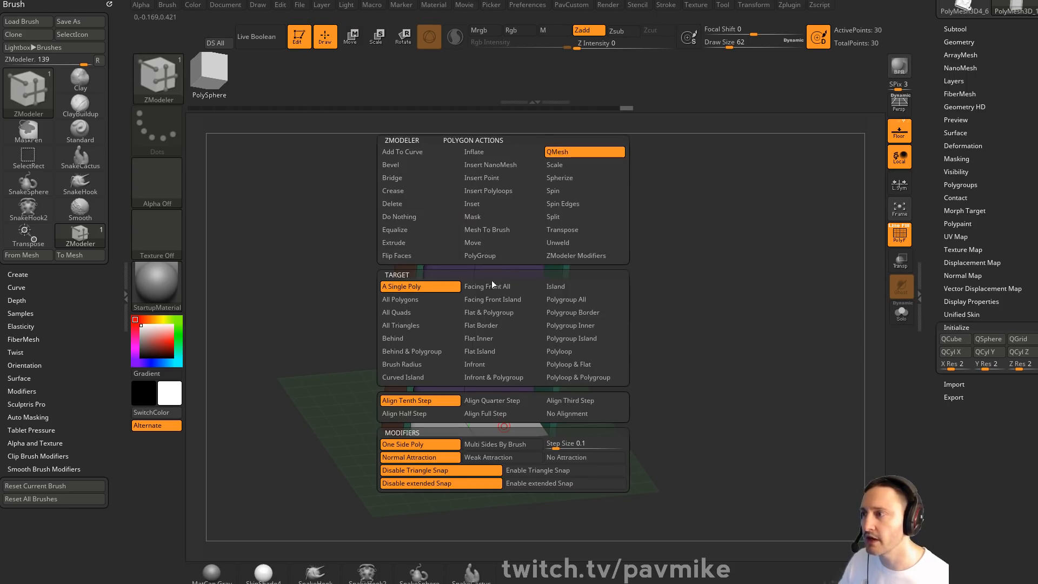
{"action": "left_click", "coordinate": [562, 301]}
{"action": "mouse_move", "coordinate": [505, 426]}
{"action": "left_mouse_down"}
{"action": "mouse_move", "coordinate": [524, 313]}
{"action": "mouse_move", "coordinate": [514, 352]}
{"action": "left_mouse_up"}
Change the QMesh target to Polygroup Island and pull a second detached shelf up from the first one
{"action": "key", "text": "space"}
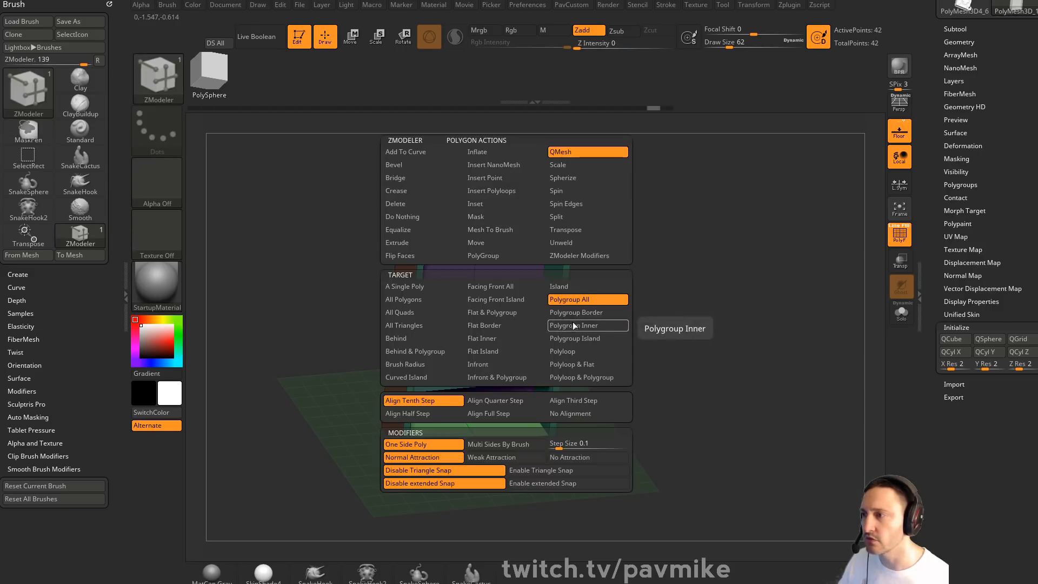
{"action": "left_click", "coordinate": [571, 340]}
{"action": "left_click_drag", "start_coordinate": [518, 376], "coordinate": [520, 316]}
{"action": "left_click_drag", "start_coordinate": [624, 318], "coordinate": [644, 313]}
Isolate the shelves' polygroup to check both slabs, and show the whole model again
{"action": "left_click", "coordinate": [482, 325], "text": "ctrl+shift"}
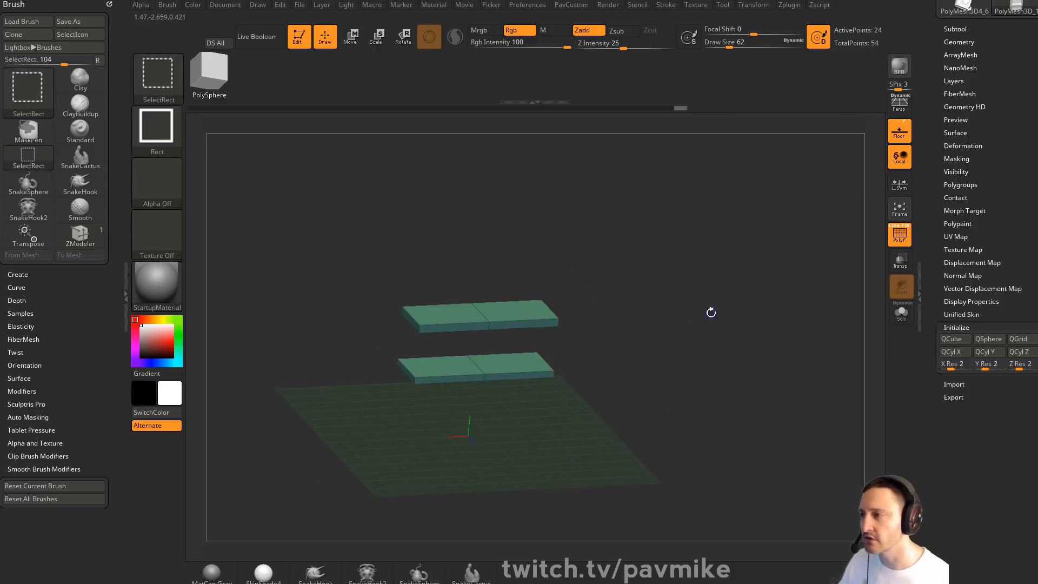
{"action": "left_click_drag", "start_coordinate": [700, 318], "coordinate": [698, 325]}
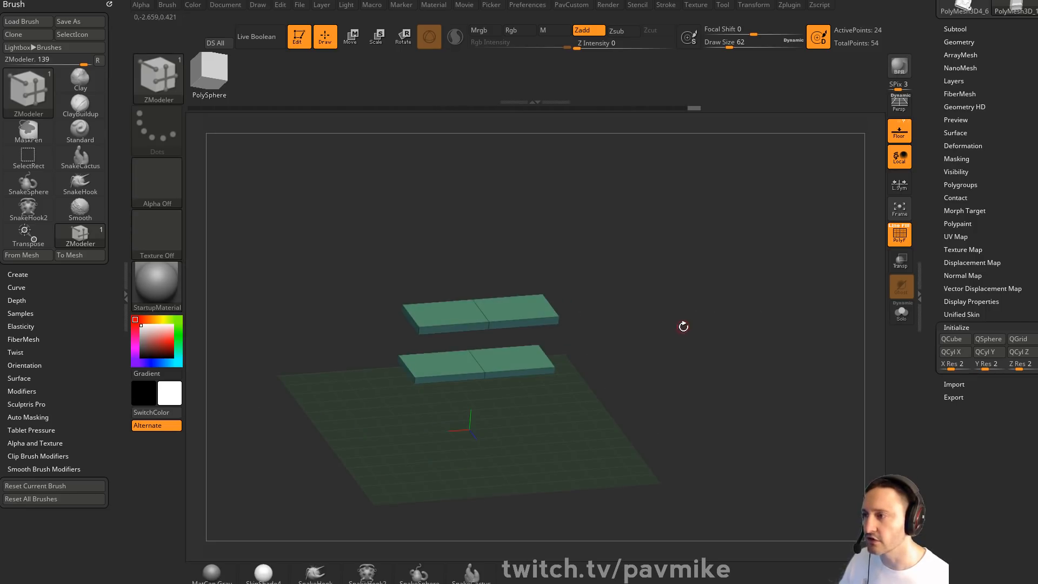
{"action": "left_click", "coordinate": [692, 322], "text": "ctrl+shift"}
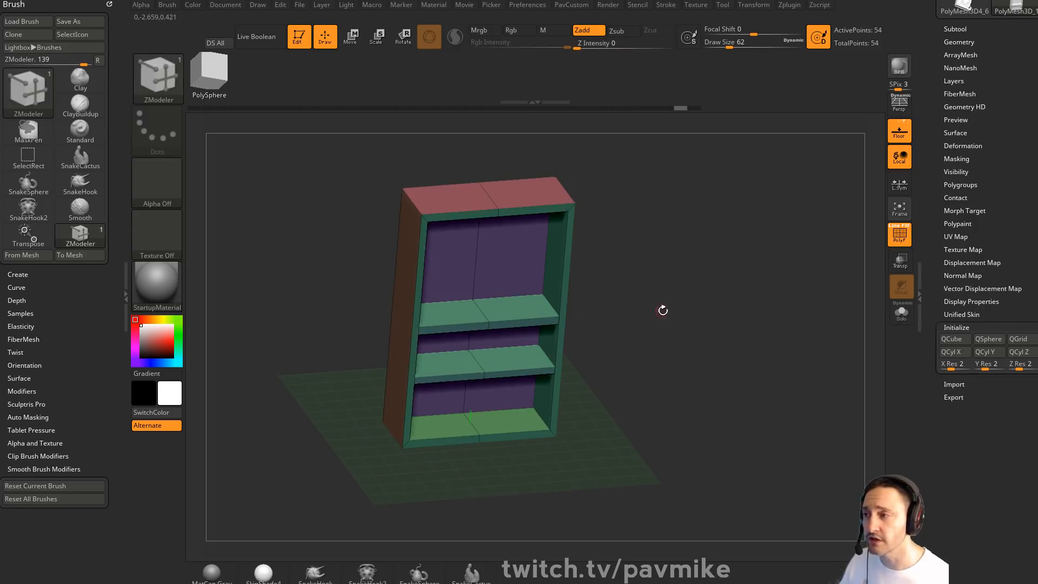
Hide the two shelves by inverting the visibility of their isolated polygroup, and delete the hidden geometry
{"action": "left_click", "coordinate": [483, 323], "text": "ctrl+shift"}
{"action": "left_click_drag", "start_coordinate": [706, 280], "coordinate": [746, 381], "text": "ctrl+shift"}
{"action": "key", "text": "grave"}
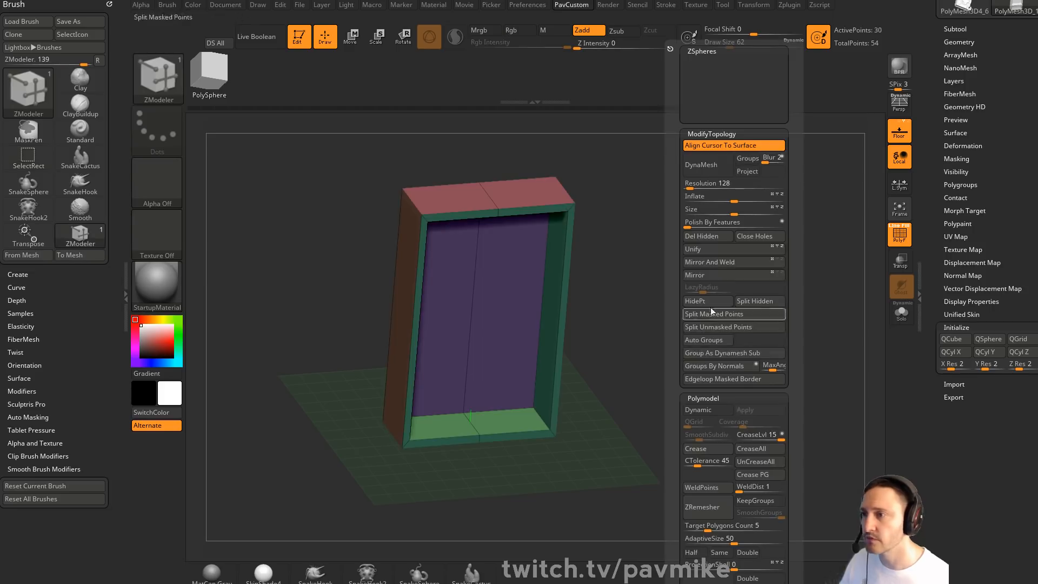
{"action": "left_click", "coordinate": [715, 237]}
Duplicate the empty box as a second subtool and show the copy in Solo mode
{"action": "left_click_drag", "start_coordinate": [926, 189], "coordinate": [919, 293]}
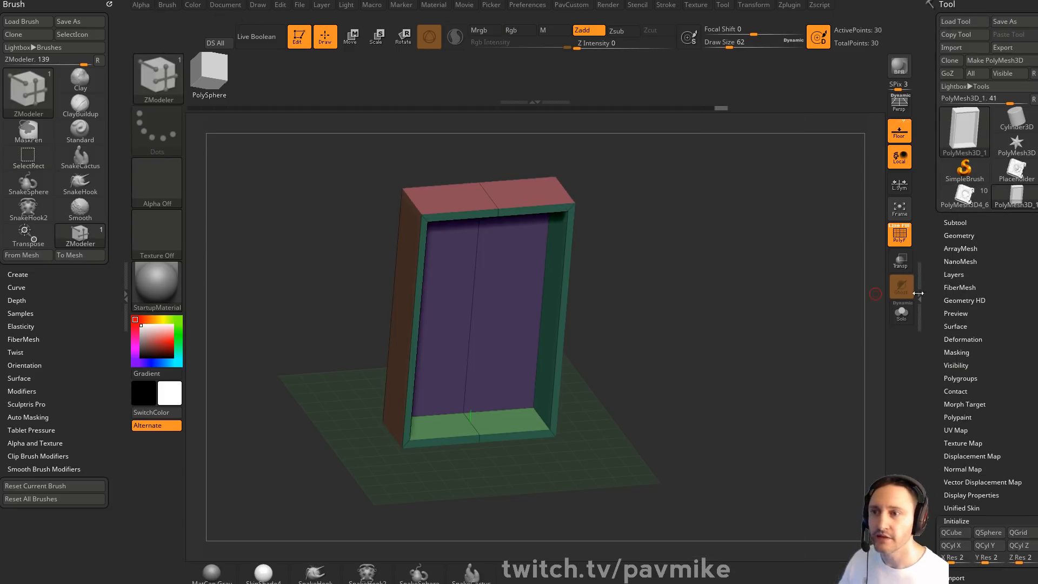
{"action": "left_click", "coordinate": [955, 222]}
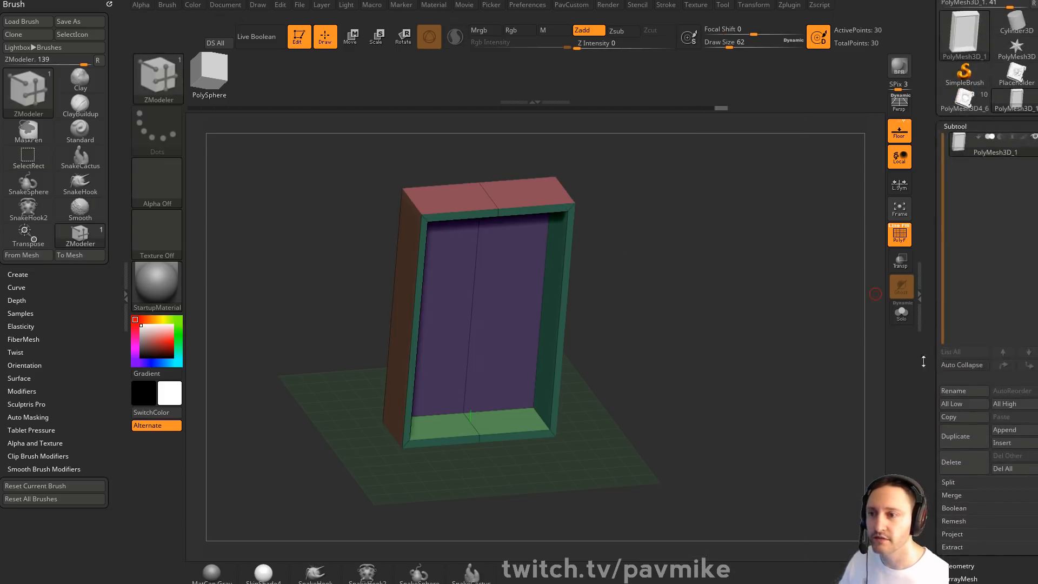
{"action": "left_click", "coordinate": [955, 436]}
{"action": "left_click", "coordinate": [905, 321]}
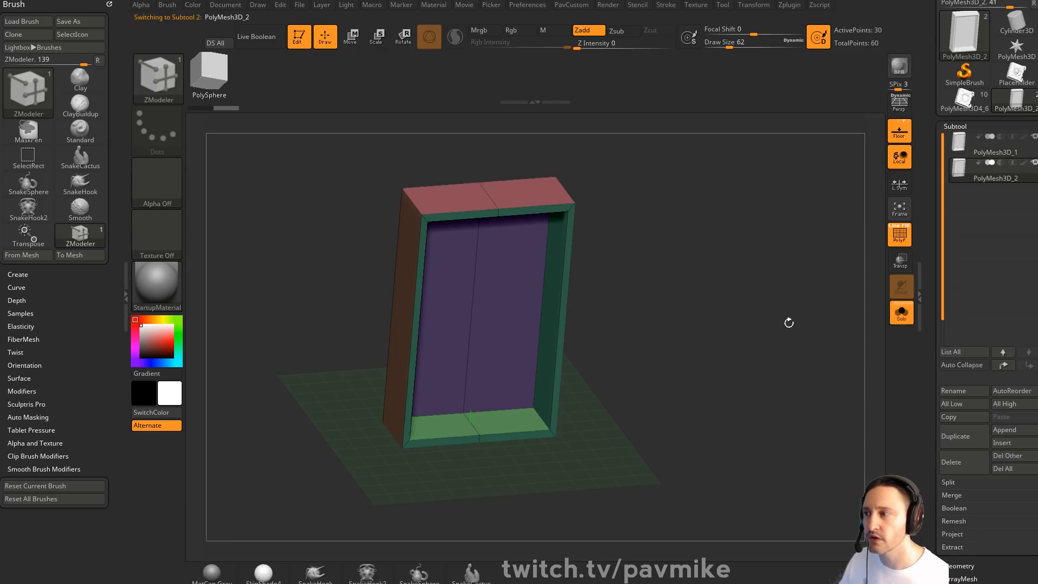
Pull a detached copy of the duplicate's inner floor upward with QMesh, isolate that strip, and delete all hidden geometry
{"action": "left_click_drag", "start_coordinate": [667, 287], "coordinate": [665, 295]}
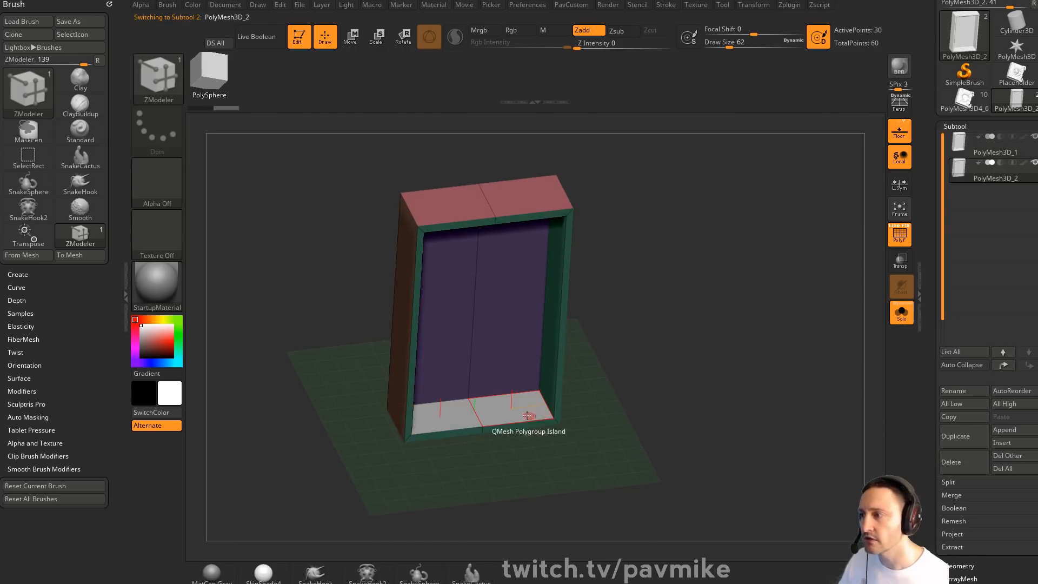
{"action": "left_click_drag", "start_coordinate": [513, 407], "coordinate": [530, 330]}
{"action": "left_click", "coordinate": [485, 366], "text": "ctrl+shift"}
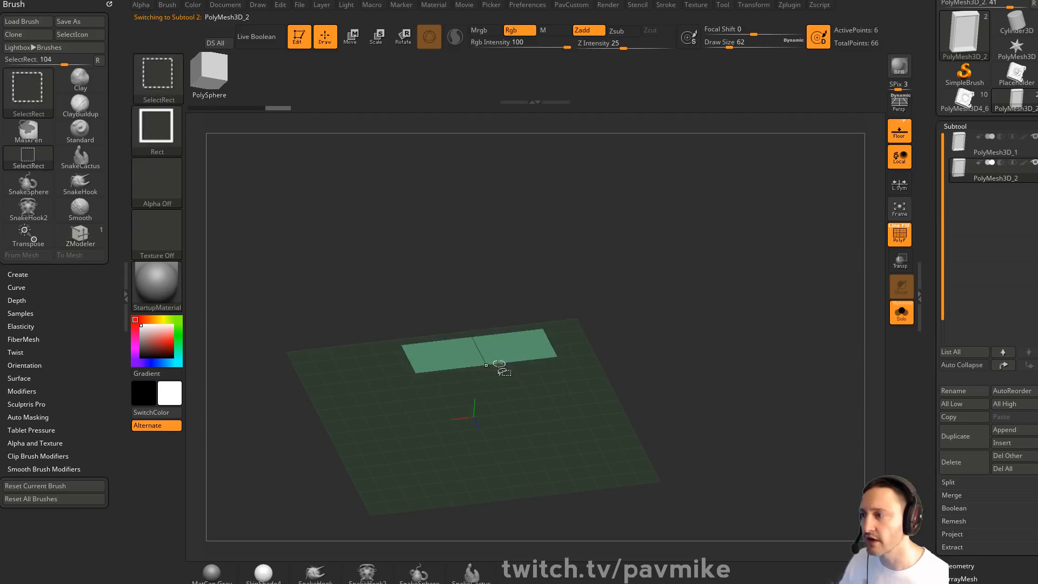
{"action": "key", "text": "space"}
{"action": "left_click", "coordinate": [635, 236]}
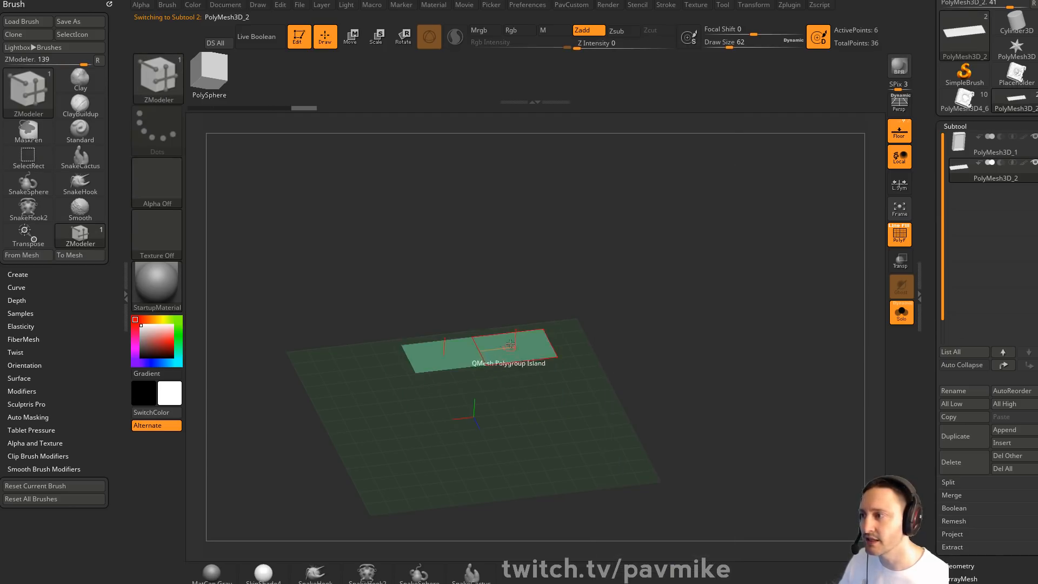
Thicken the isolated strip into a thin shelf slab with QMesh and turn off Solo mode to show it inside the box
{"action": "left_click_drag", "start_coordinate": [508, 346], "coordinate": [507, 335]}
{"action": "left_click_drag", "start_coordinate": [714, 285], "coordinate": [906, 203]}
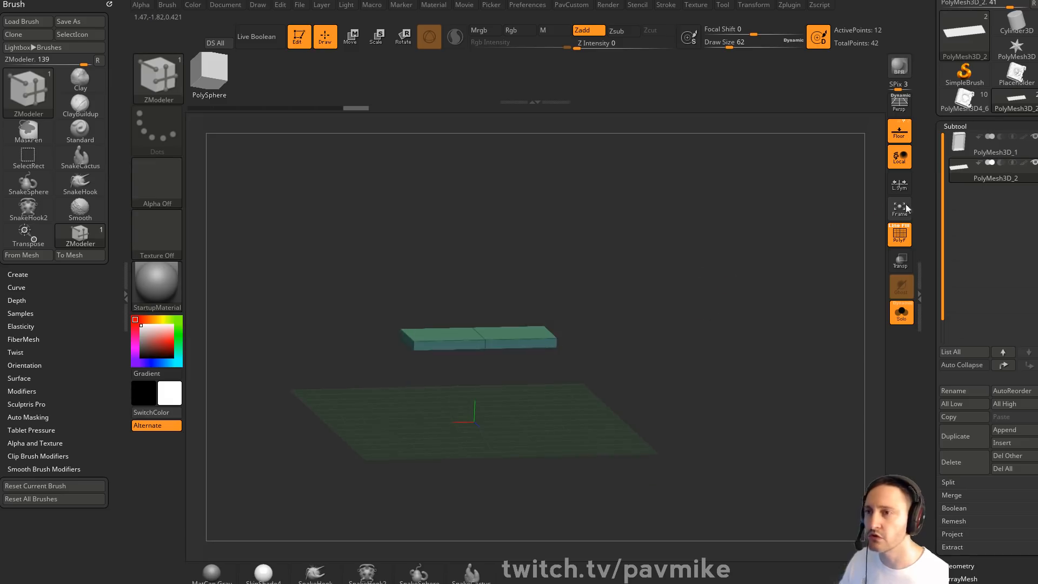
{"action": "left_click", "coordinate": [949, 483], "text": "shift"}
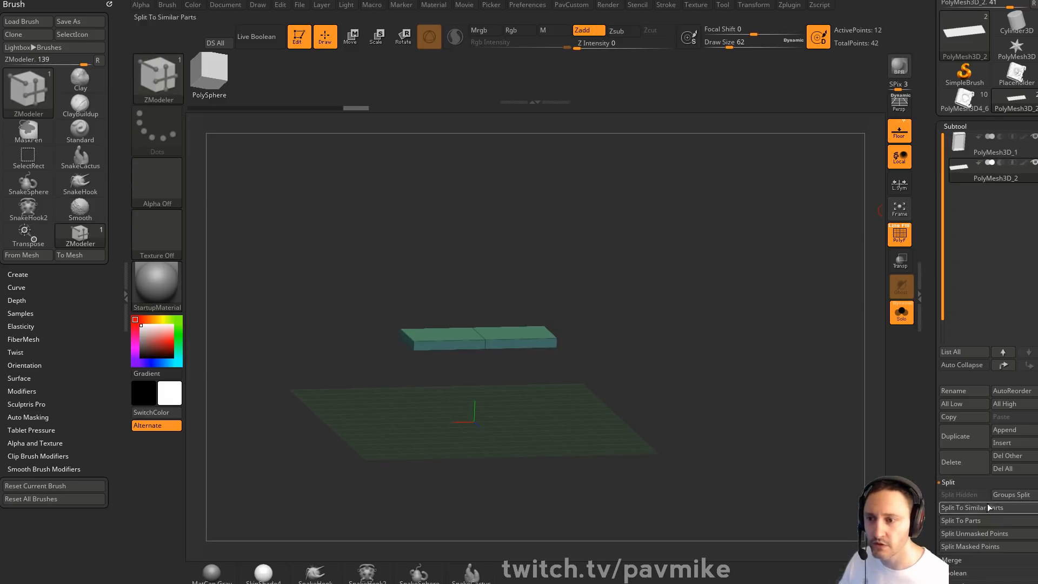
{"action": "left_click_drag", "start_coordinate": [930, 393], "coordinate": [929, 458]}
{"action": "left_click", "coordinate": [900, 313]}
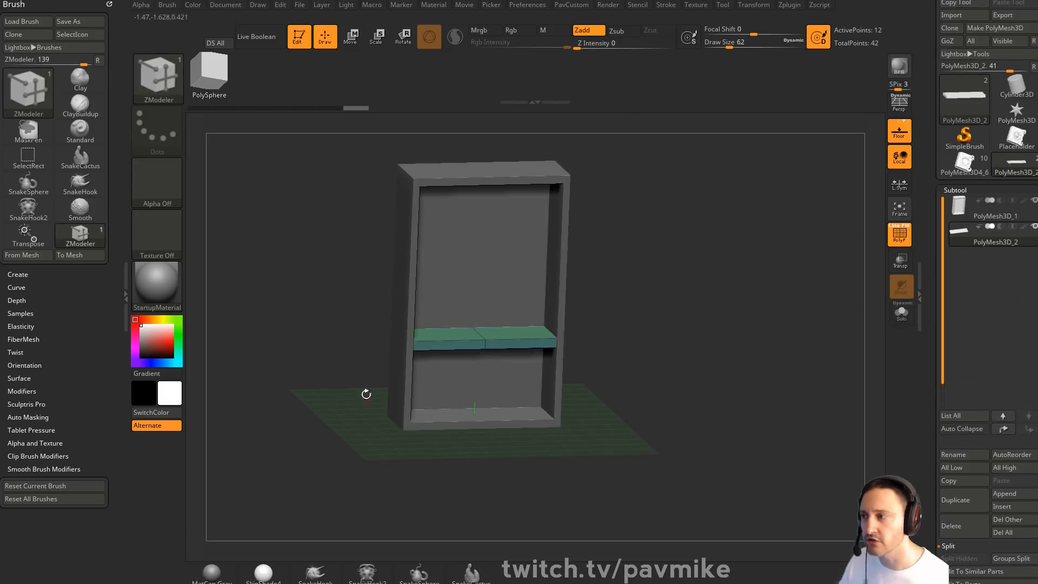
Thin the shelf vertically and adjust its depth inside the box using the gizmo's scale handles
{"action": "left_click_drag", "start_coordinate": [664, 288], "coordinate": [599, 228]}
{"action": "key", "text": "w"}
{"action": "left_click", "coordinate": [545, 329], "text": "alt"}
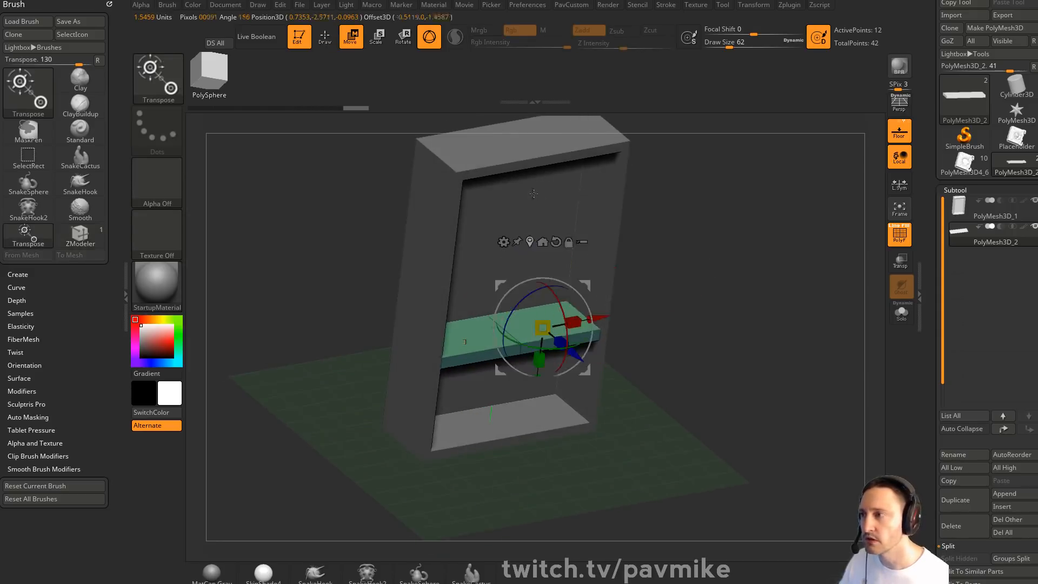
{"action": "left_click_drag", "start_coordinate": [657, 346], "coordinate": [616, 322]}
{"action": "left_click_drag", "start_coordinate": [542, 363], "coordinate": [544, 337]}
{"action": "left_click_drag", "start_coordinate": [633, 324], "coordinate": [672, 352]}
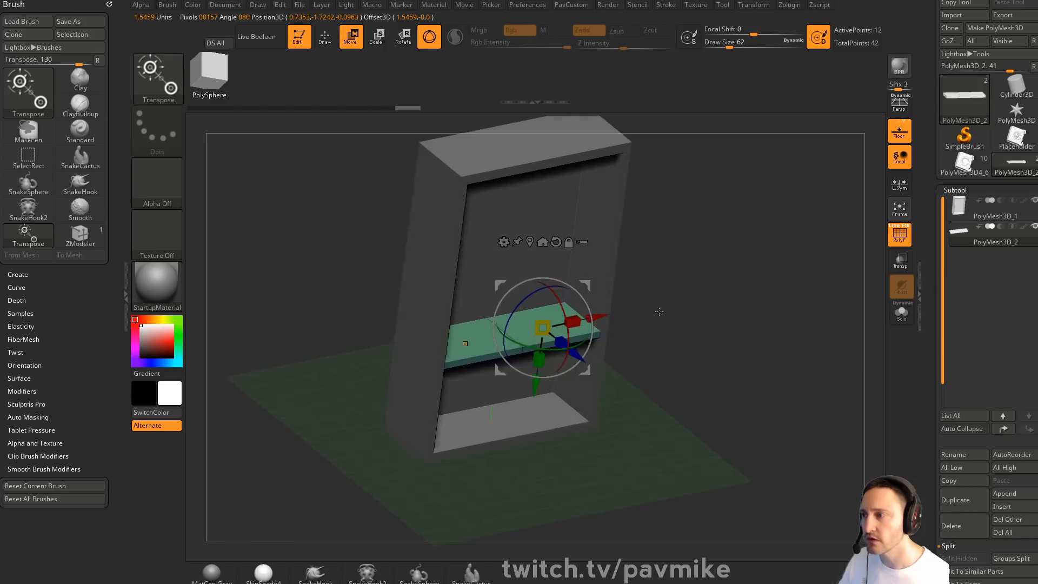
{"action": "left_click_drag", "start_coordinate": [560, 343], "coordinate": [576, 353]}
Lower the shelf along Y to the lower part of the box with the gizmo
{"action": "left_click_drag", "start_coordinate": [666, 333], "coordinate": [655, 299]}
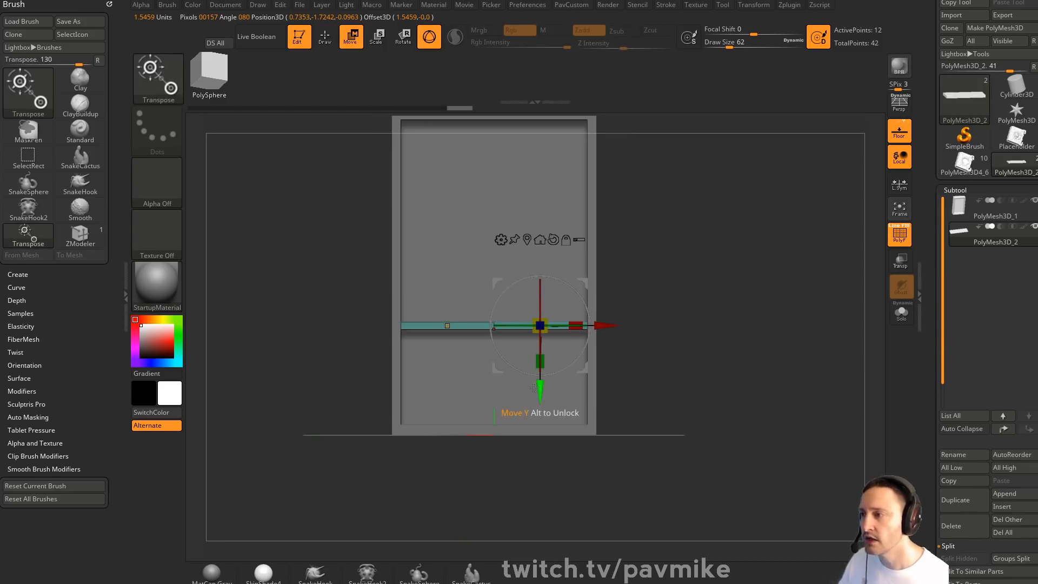
{"action": "mouse_move", "coordinate": [541, 393]}
{"action": "left_mouse_down"}
{"action": "mouse_move", "coordinate": [541, 441]}
{"action": "mouse_move", "coordinate": [540, 431]}
{"action": "left_mouse_up"}
{"action": "key", "text": "q"}
{"action": "mouse_move", "coordinate": [709, 290]}
{"action": "left_mouse_down"}
{"action": "mouse_move", "coordinate": [740, 335]}
{"action": "mouse_move", "coordinate": [704, 297]}
{"action": "mouse_move", "coordinate": [729, 299]}
{"action": "left_mouse_up"}
{"action": "key", "text": "w"}
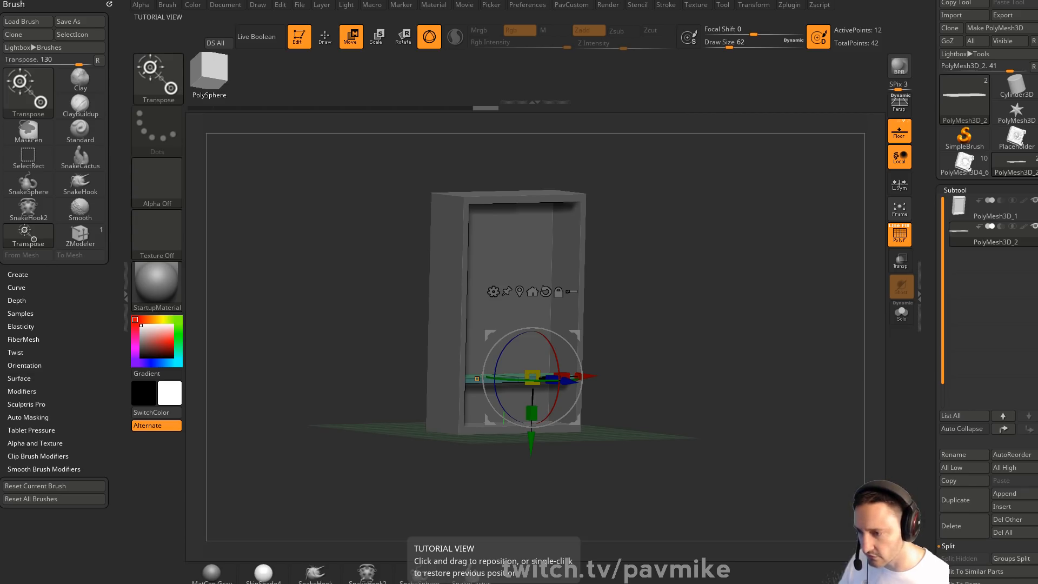
Switch to the browser, look up the Gizmo Multi Copy video in the ZBrush 2018 What's New playlist, and return to ZBrush
{"action": "key", "text": "alt+Tab"}
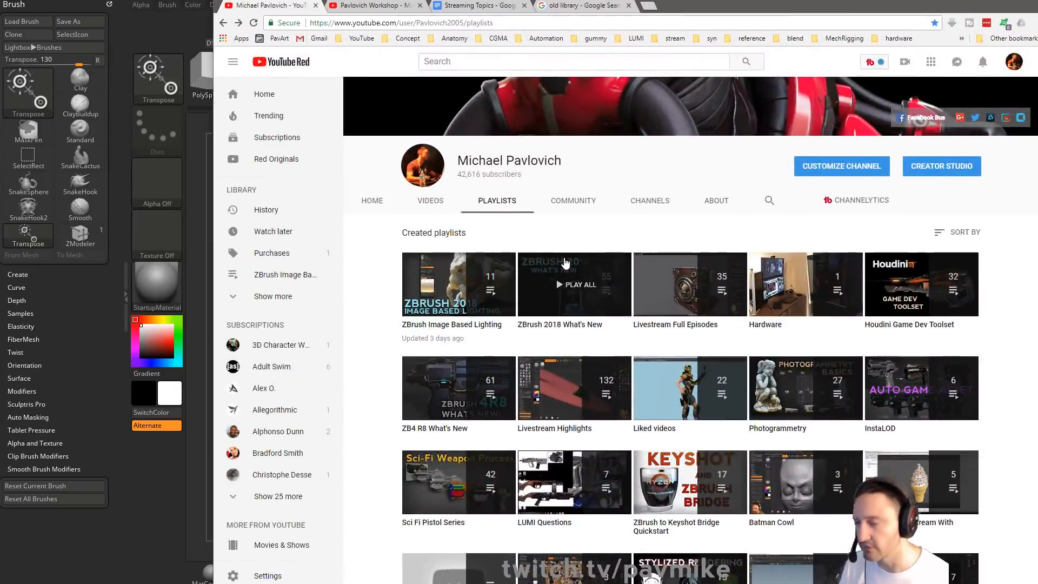
{"action": "left_click", "coordinate": [580, 277]}
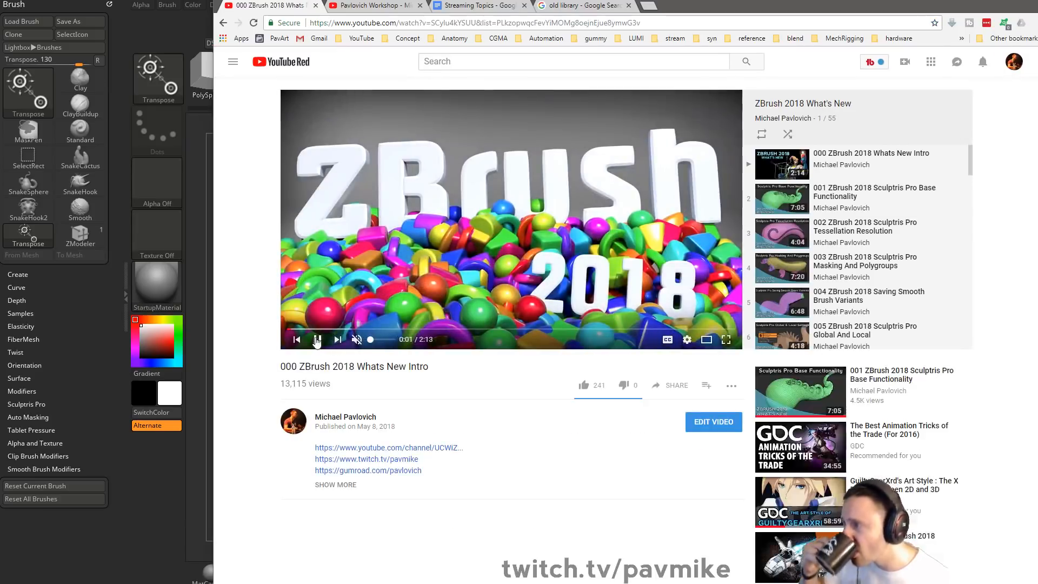
{"action": "left_click", "coordinate": [317, 342]}
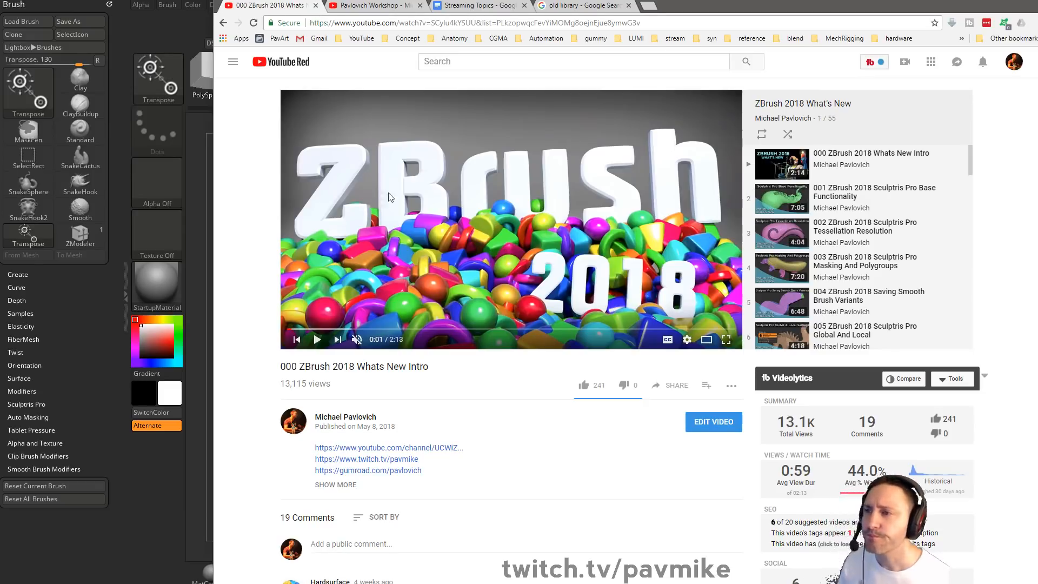
{"action": "scroll", "coordinate": [833, 243], "scroll_direction": "down", "scroll_amount": 20}
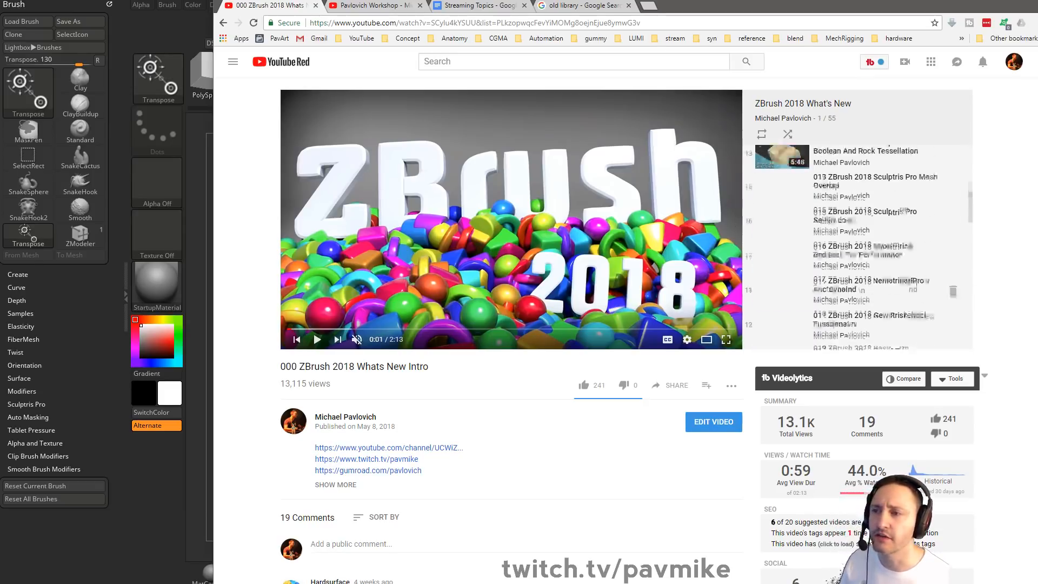
{"action": "scroll", "coordinate": [895, 258], "scroll_direction": "down", "scroll_amount": 4}
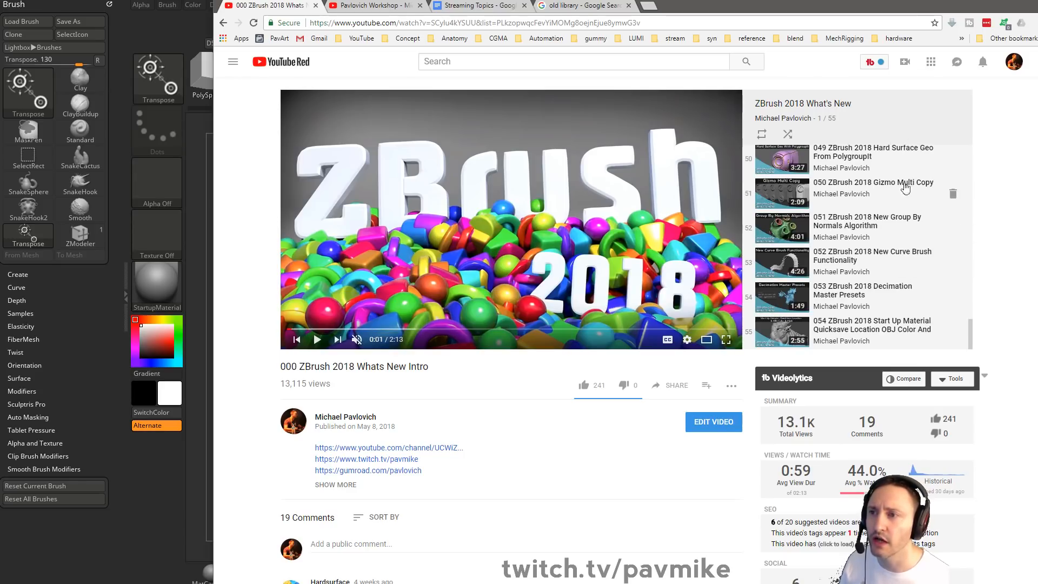
{"action": "left_click_drag", "start_coordinate": [691, 8], "coordinate": [688, 0]}
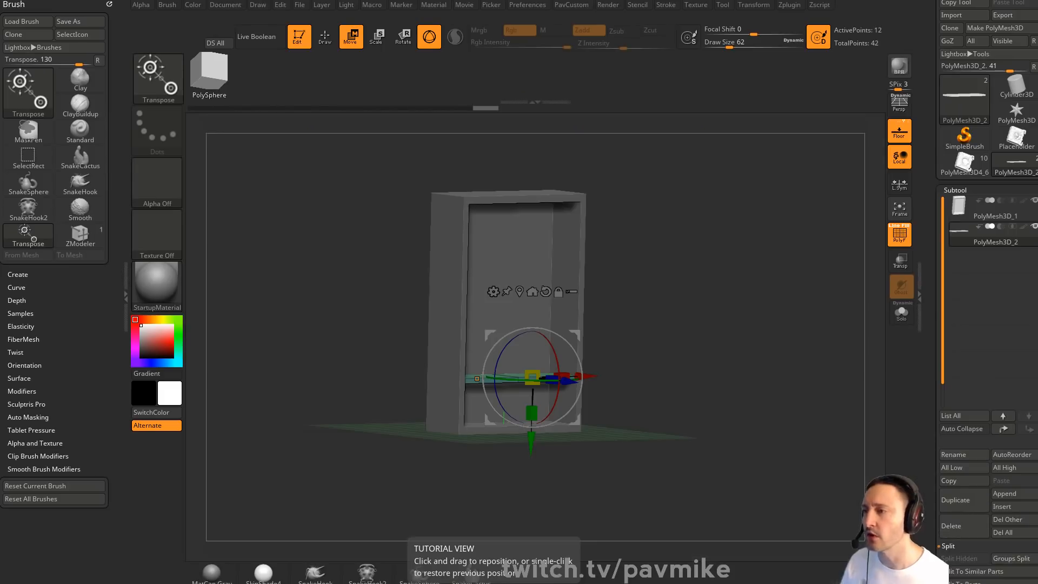
Try duplicating the shelf upward along Y with the gizmo, and undo the copy
{"action": "left_click_drag", "start_coordinate": [660, 275], "coordinate": [658, 274]}
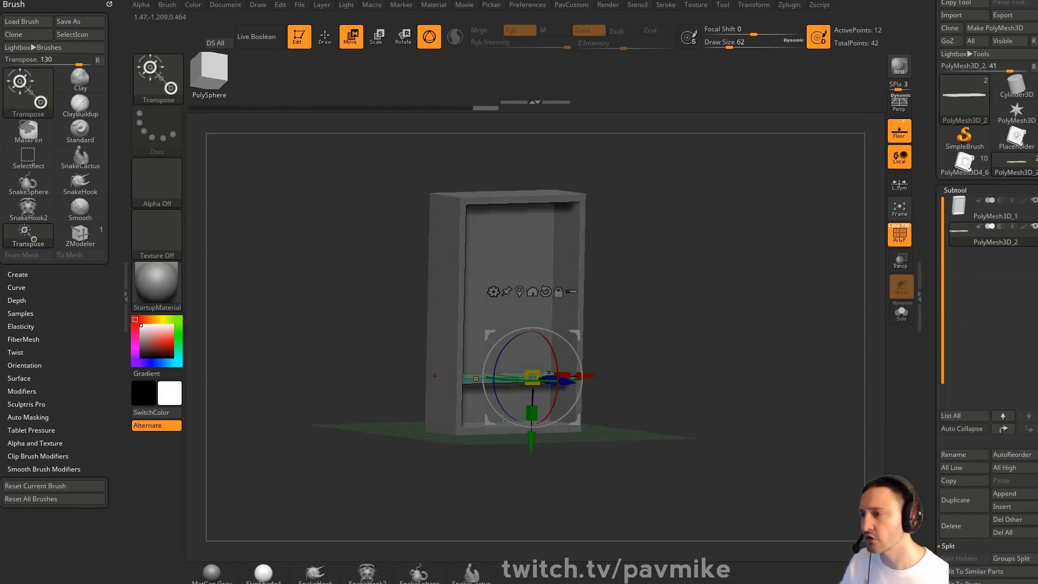
{"action": "left_click_drag", "start_coordinate": [531, 443], "coordinate": [533, 396], "text": "ctrl"}
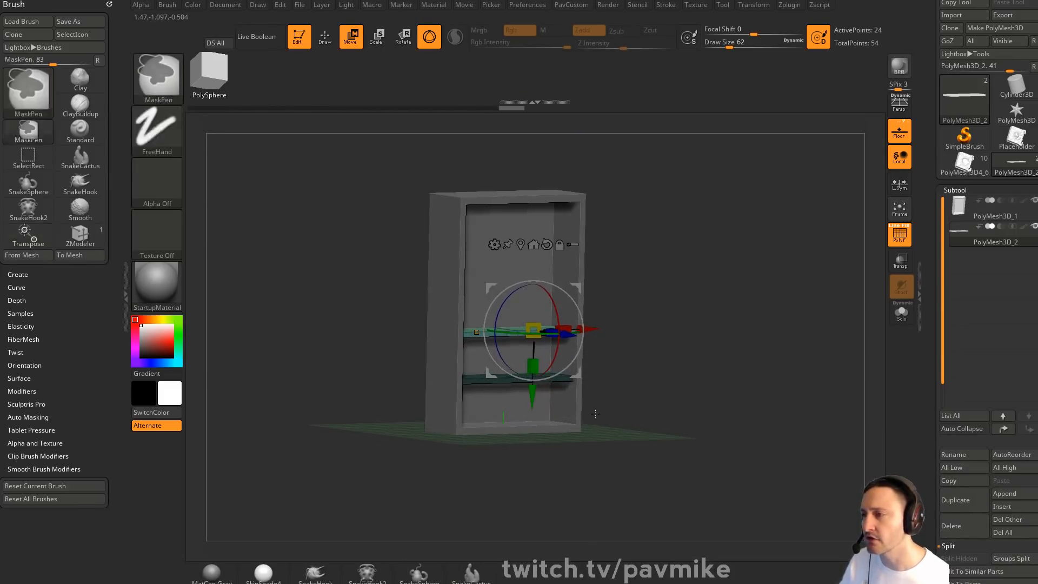
{"action": "key", "text": "ctrl+z"}
{"action": "key", "text": "ctrl+z"}
{"action": "key", "text": "ctrl+z"}
{"action": "key", "text": "ctrl+z"}
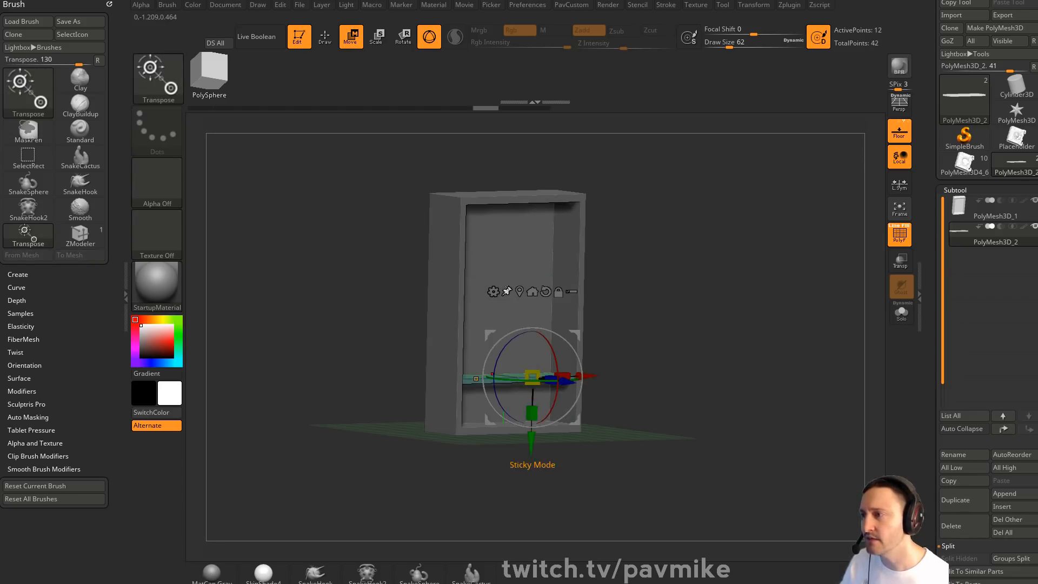
Try duplicating the shelf upward with the gizmo in Sticky Mode, repeating the copy several times, and undo all copies
{"action": "left_click_drag", "start_coordinate": [532, 441], "coordinate": [534, 402], "text": "ctrl"}
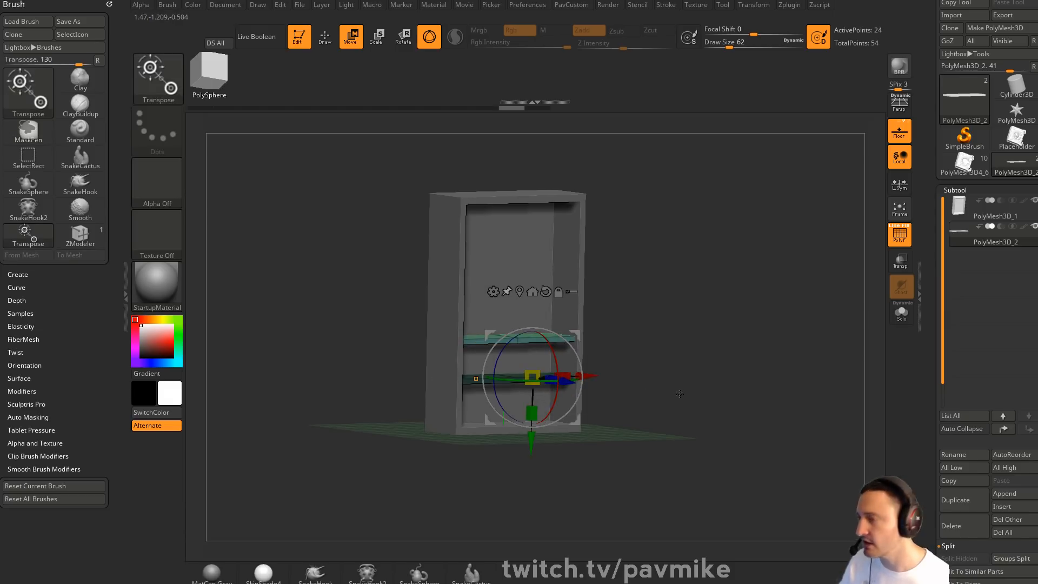
{"action": "key", "text": "1"}
{"action": "key", "text": "1"}
{"action": "key", "text": "1"}
{"action": "key", "text": "ctrl+z"}
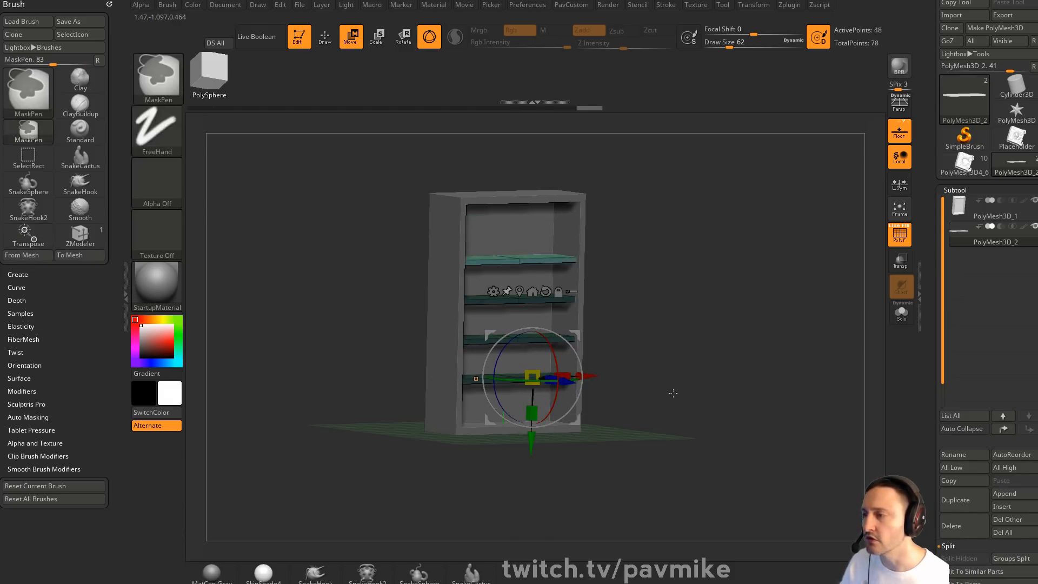
{"action": "key", "text": "ctrl+z"}
{"action": "key", "text": "ctrl+z"}
{"action": "key", "text": "ctrl+z"}
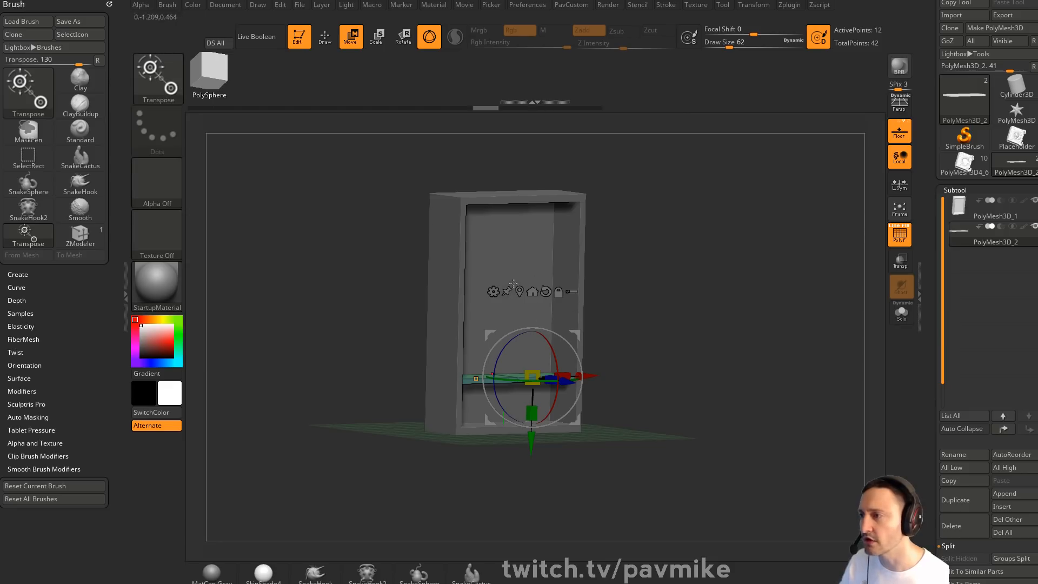
Try making a stack of eight evenly spaced shelves with the gizmo's multi copy, and undo it
{"action": "mouse_move", "coordinate": [533, 441]}
{"action": "left_mouse_down", "text": "ctrl"}
{"action": "mouse_move", "coordinate": [552, 284]}
{"action": "mouse_move", "coordinate": [597, 120]}
{"action": "left_mouse_up", "text": "ctrl"}
{"action": "left_click_drag", "start_coordinate": [696, 267], "coordinate": [733, 265], "text": "shift"}
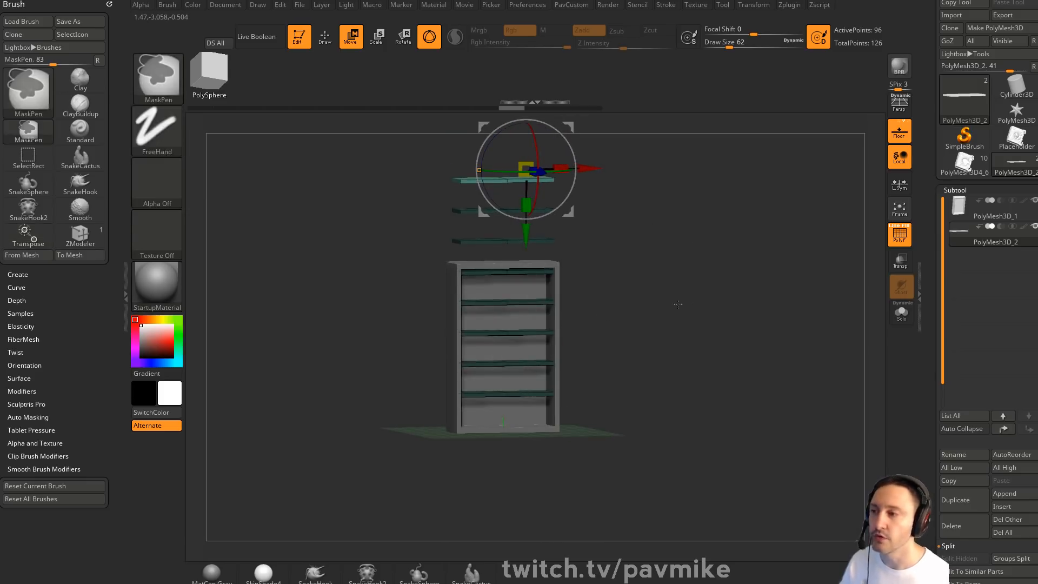
{"action": "key", "text": "ctrl+z"}
Open the ArrayMesh settings for the shelf subtool and turn on Array Mesh
{"action": "left_click_drag", "start_coordinate": [674, 285], "coordinate": [664, 301], "text": "alt"}
{"action": "key", "text": "q"}
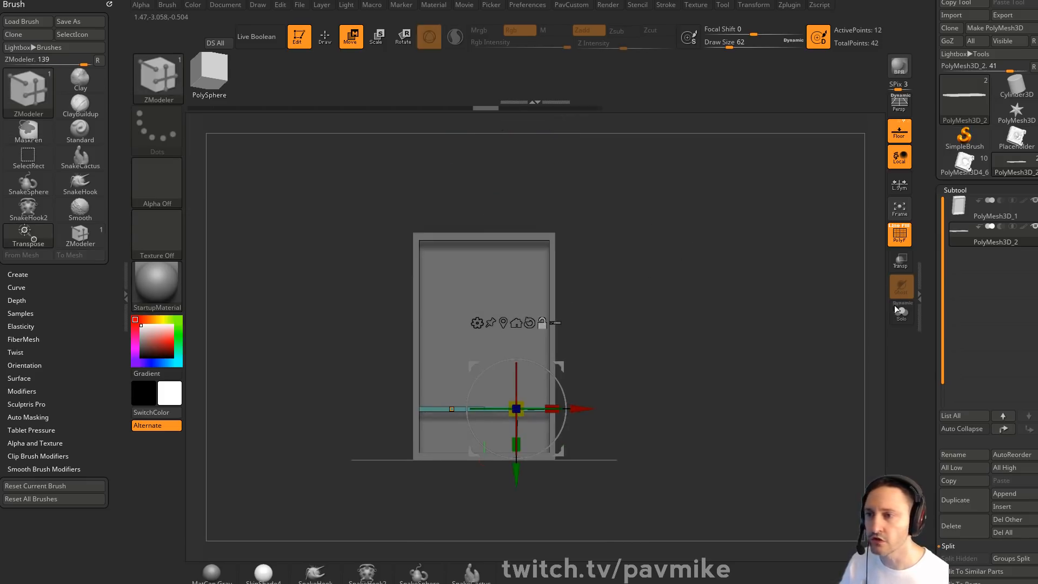
{"action": "left_click_drag", "start_coordinate": [931, 362], "coordinate": [878, 261]}
{"action": "scroll", "coordinate": [935, 388], "scroll_direction": "down", "scroll_amount": 3}
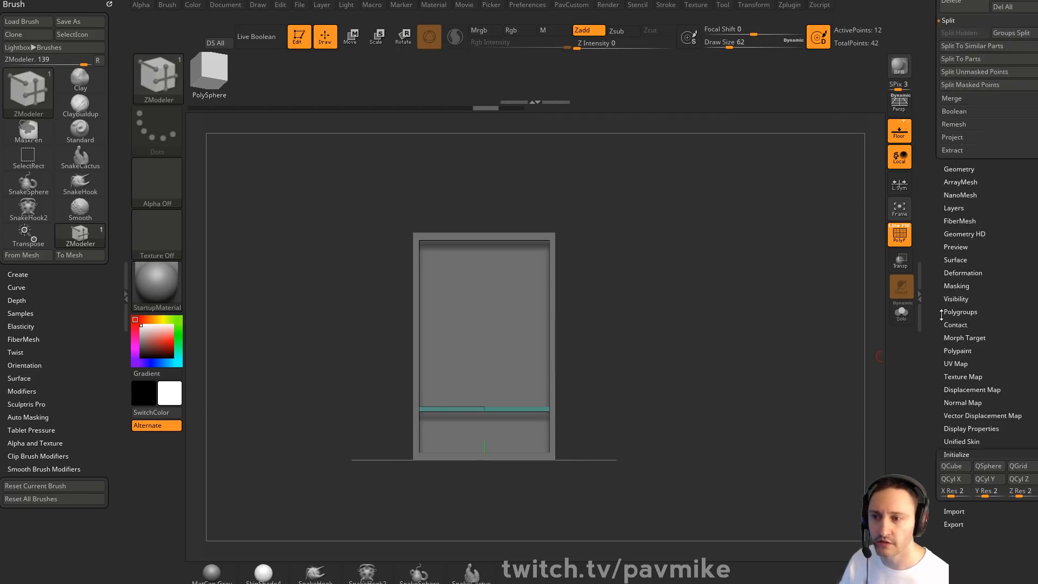
{"action": "key", "text": "shift"}
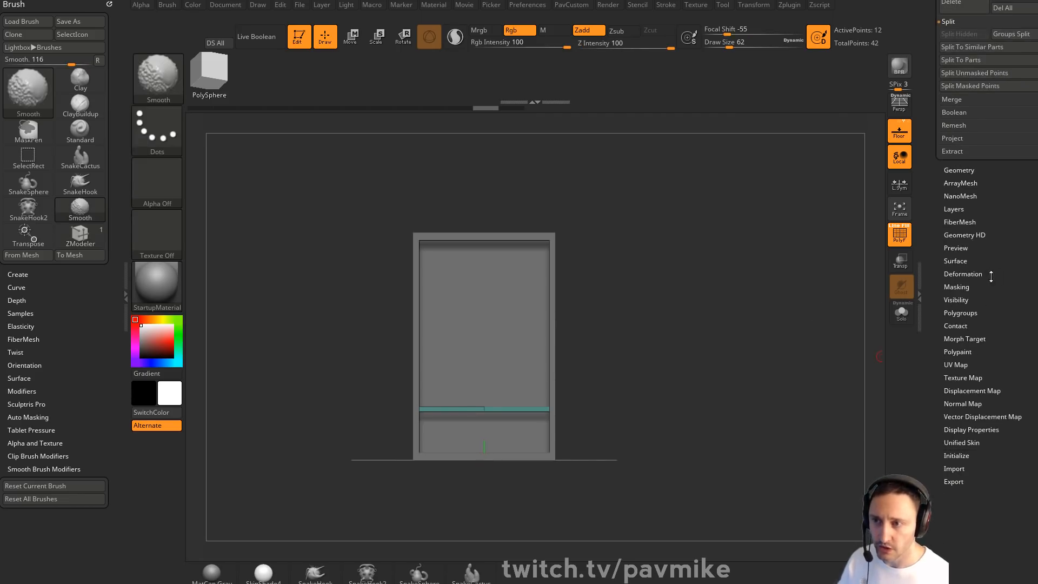
{"action": "left_click", "coordinate": [960, 183]}
{"action": "left_click_drag", "start_coordinate": [741, 259], "coordinate": [721, 278]}
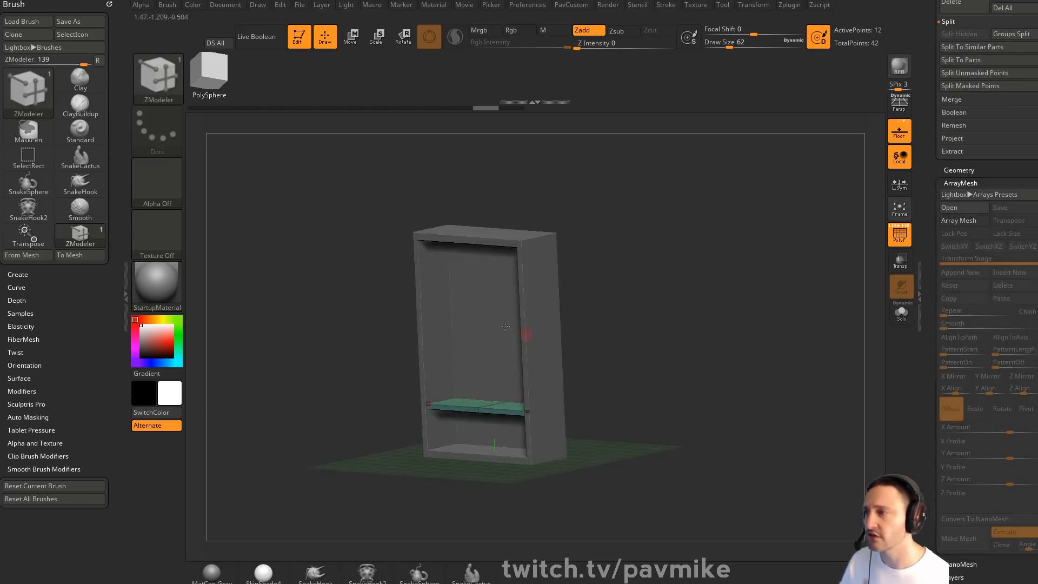
{"action": "key", "text": "s"}
{"action": "left_click_drag", "start_coordinate": [650, 300], "coordinate": [718, 302]}
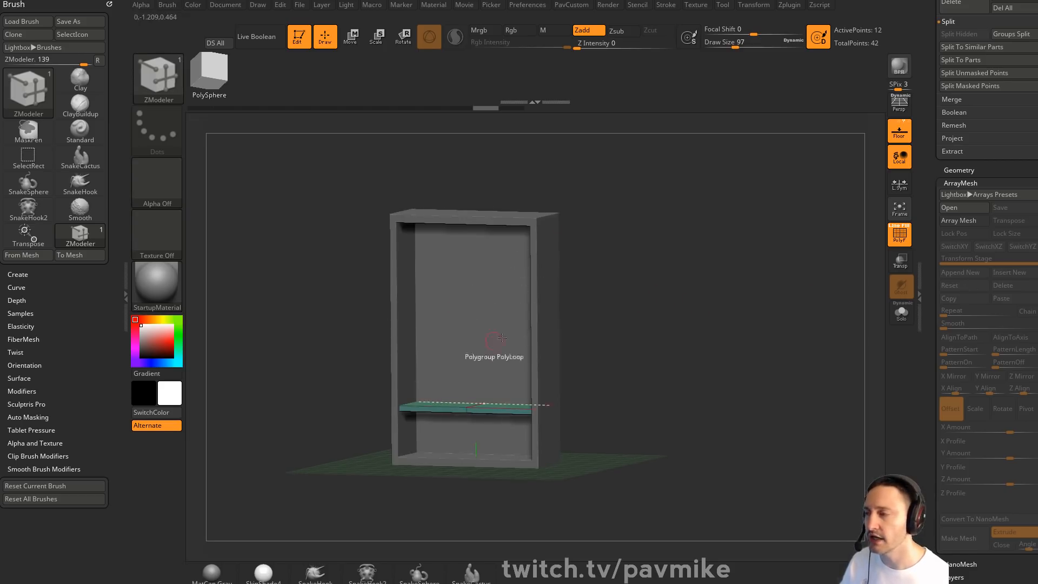
{"action": "left_click", "coordinate": [970, 221]}
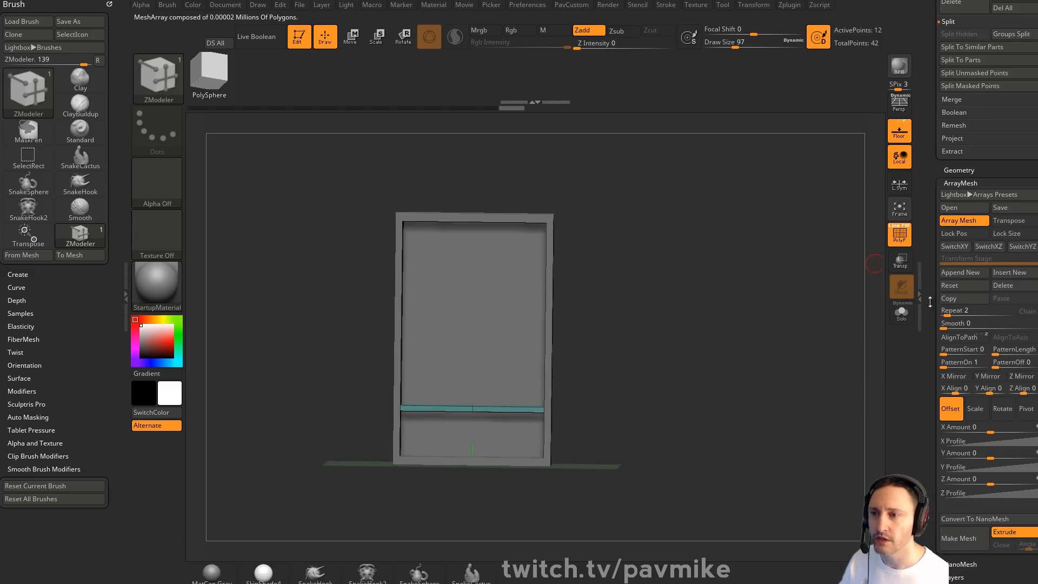
Try offsetting the array copy with a Z Amount of about 60.82, and undo the Z offset
{"action": "left_click_drag", "start_coordinate": [930, 301], "coordinate": [931, 240]}
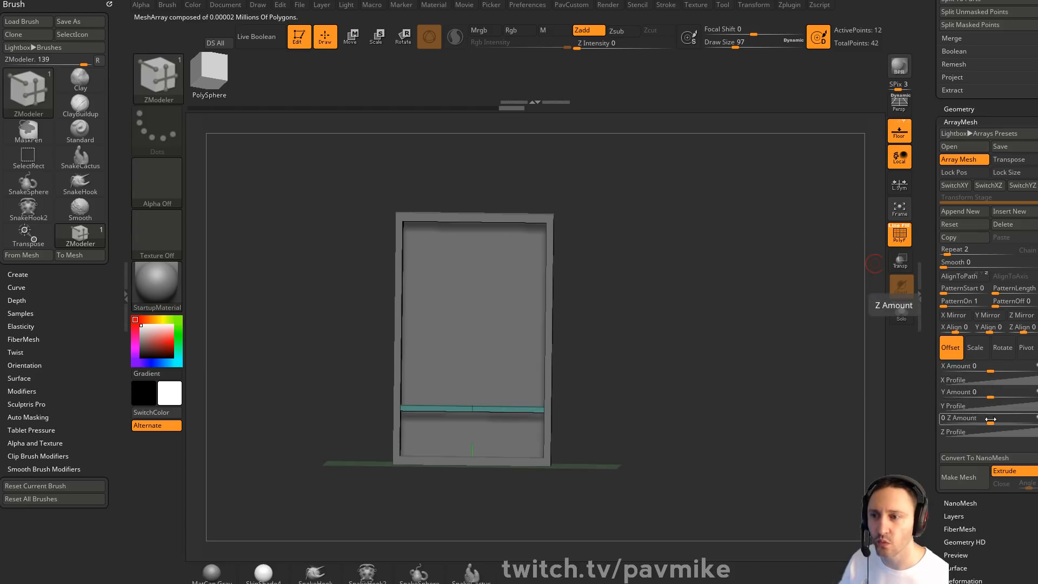
{"action": "left_click_drag", "start_coordinate": [993, 421], "coordinate": [1017, 419]}
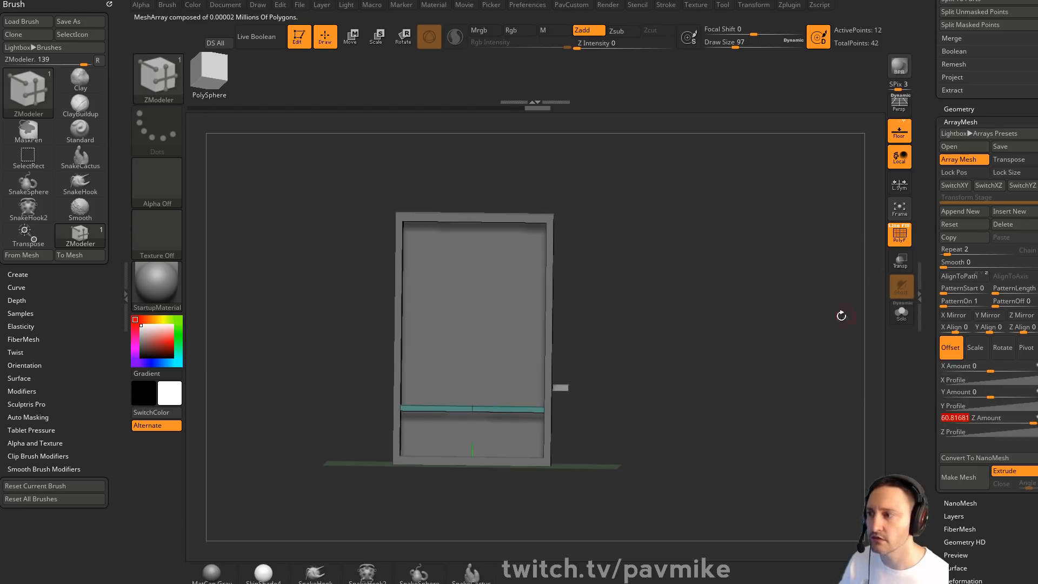
{"action": "left_click_drag", "start_coordinate": [841, 315], "coordinate": [847, 340]}
{"action": "key", "text": "ctrl+z"}
{"action": "left_click_drag", "start_coordinate": [726, 336], "coordinate": [756, 305]}
{"action": "left_click_drag", "start_coordinate": [758, 270], "coordinate": [728, 306]}
{"action": "left_click_drag", "start_coordinate": [991, 423], "coordinate": [1025, 424]}
{"action": "key", "text": "ctrl+z"}
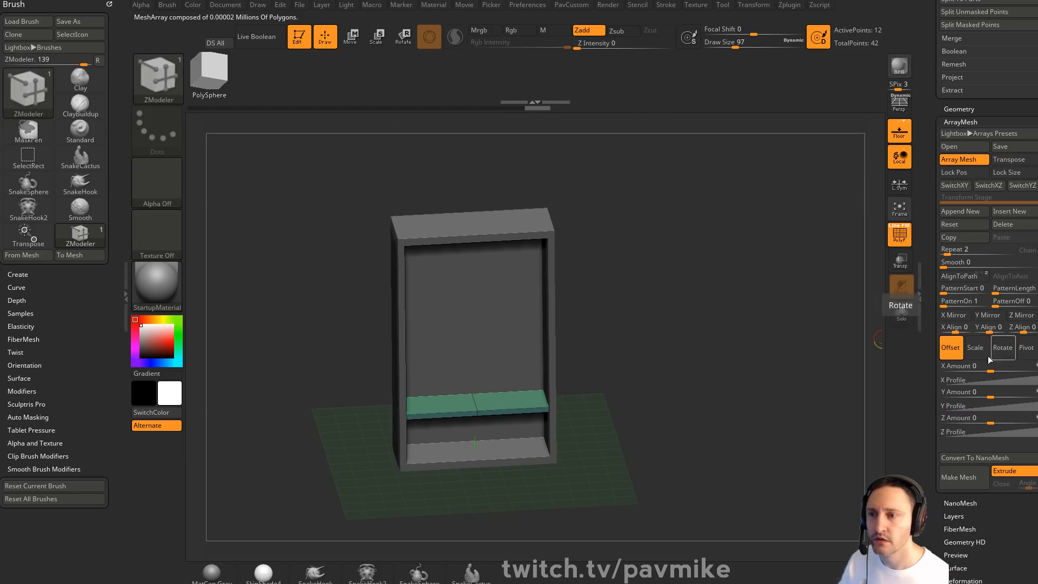
Offset the array copies upward with a Y Amount of about -49.79 and set Repeat to 5
{"action": "left_click_drag", "start_coordinate": [993, 369], "coordinate": [950, 396]}
{"action": "key", "text": "ctrl+z"}
{"action": "left_click_drag", "start_coordinate": [947, 250], "coordinate": [952, 251]}
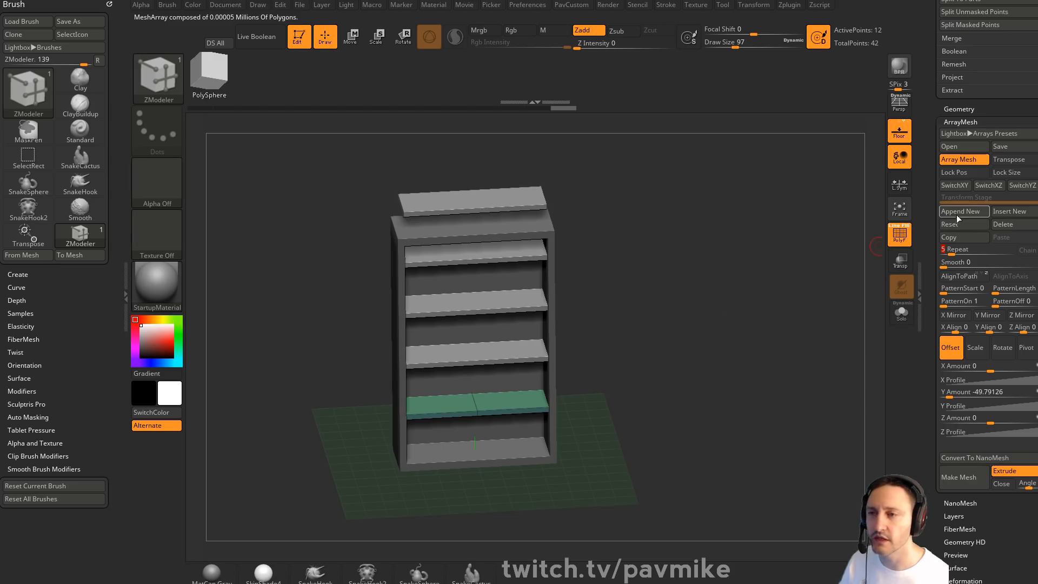
Enable Lock Pos, Lock Size and Transpose for the array, and replace the gizmo with a vertical transpose line
{"action": "left_click", "coordinate": [965, 172]}
{"action": "left_click", "coordinate": [1002, 173]}
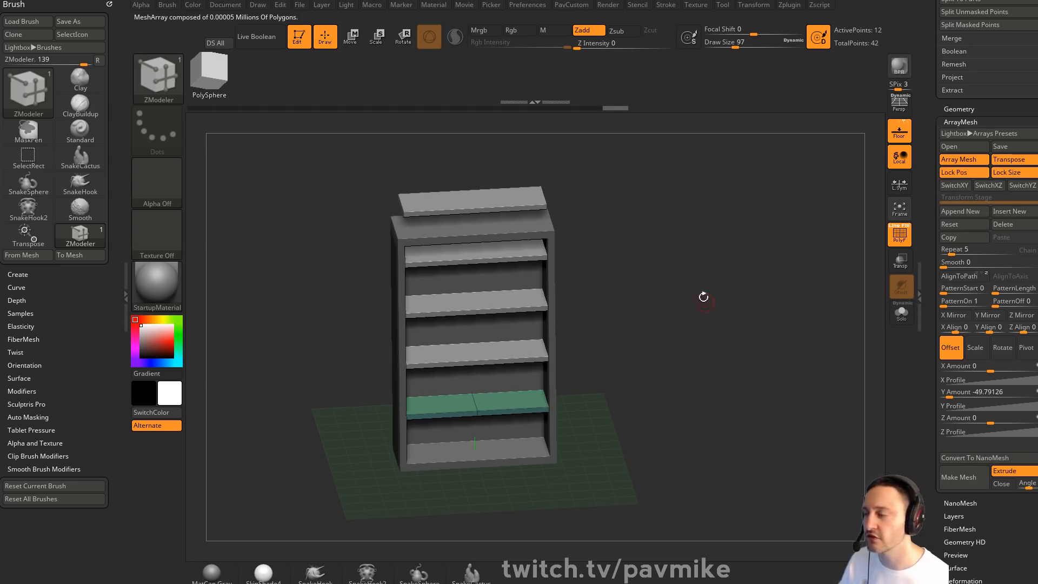
{"action": "left_click_drag", "start_coordinate": [703, 297], "coordinate": [703, 301], "text": "shift"}
{"action": "key", "text": "w"}
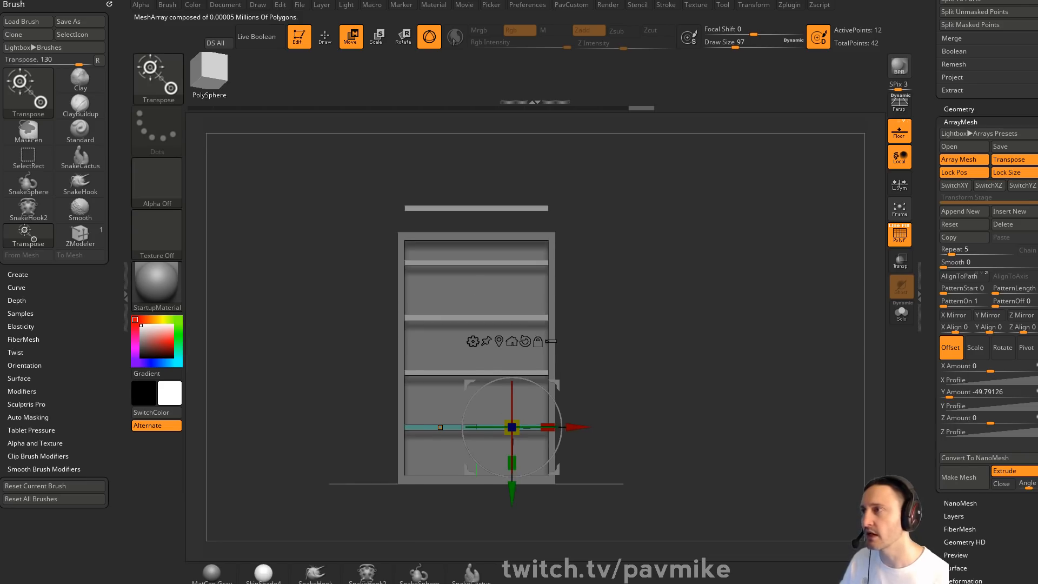
{"action": "left_click", "coordinate": [429, 36]}
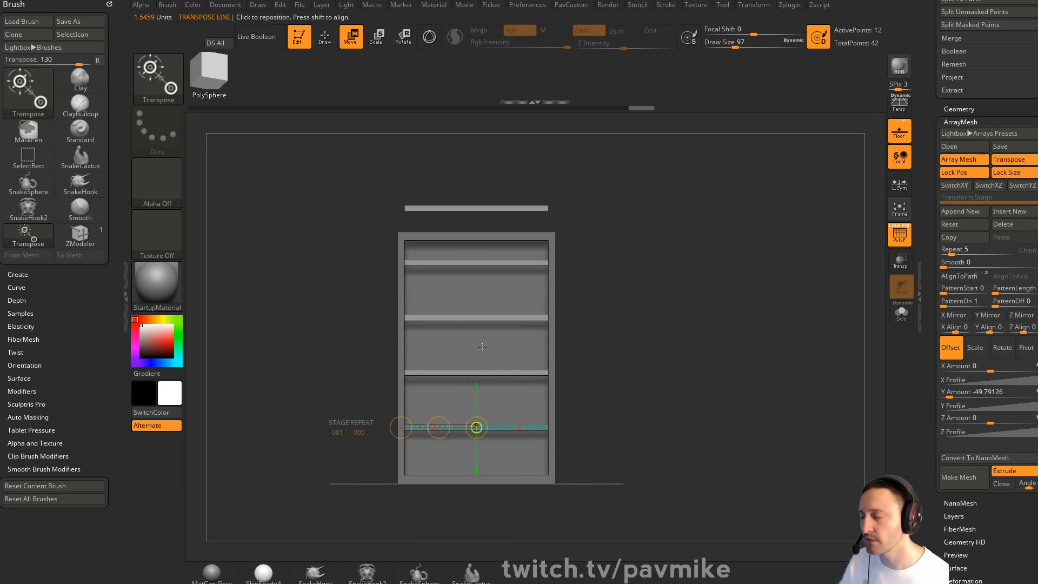
{"action": "left_click", "coordinate": [476, 384]}
Try changing the array's repeat count and shelf spacing through the transpose line, and undo the changes
{"action": "left_click_drag", "start_coordinate": [594, 316], "coordinate": [596, 319]}
{"action": "left_click_drag", "start_coordinate": [479, 314], "coordinate": [500, 314]}
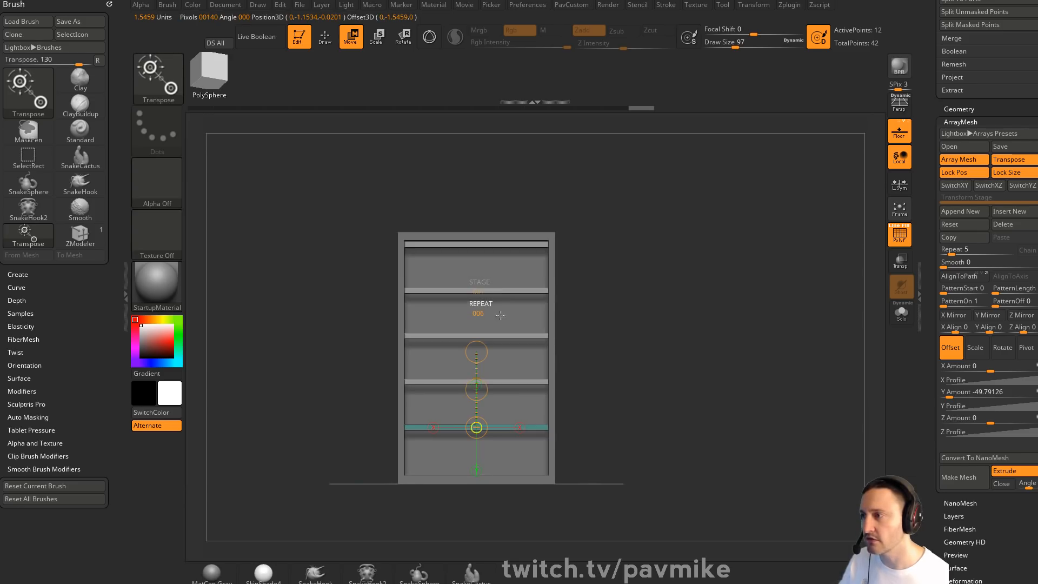
{"action": "left_click_drag", "start_coordinate": [502, 272], "coordinate": [469, 312]}
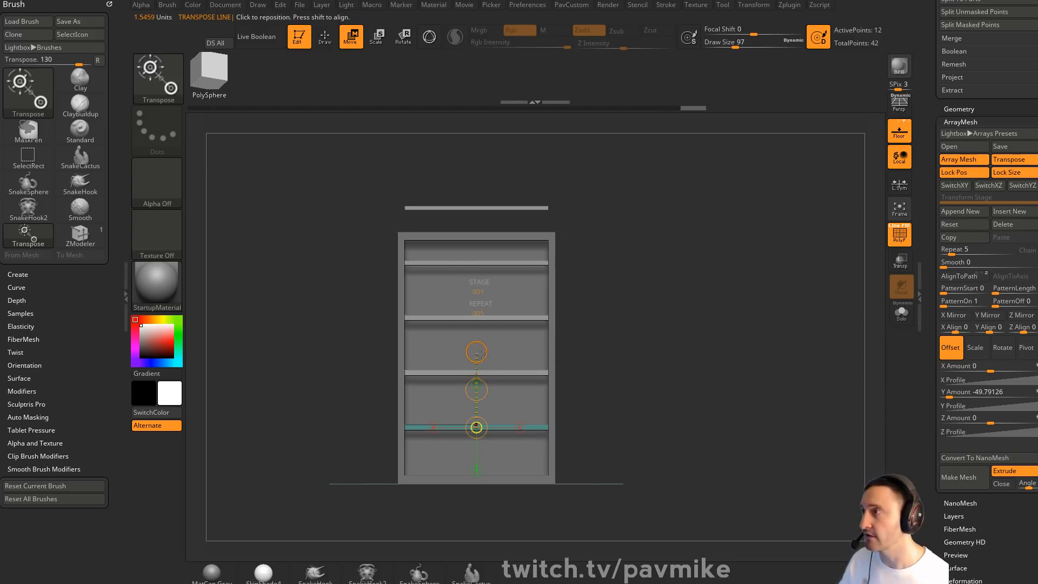
{"action": "left_click_drag", "start_coordinate": [479, 386], "coordinate": [479, 427]}
{"action": "key", "text": "ctrl+z"}
{"action": "key", "text": "ctrl+z"}
{"action": "key", "text": "ctrl+z"}
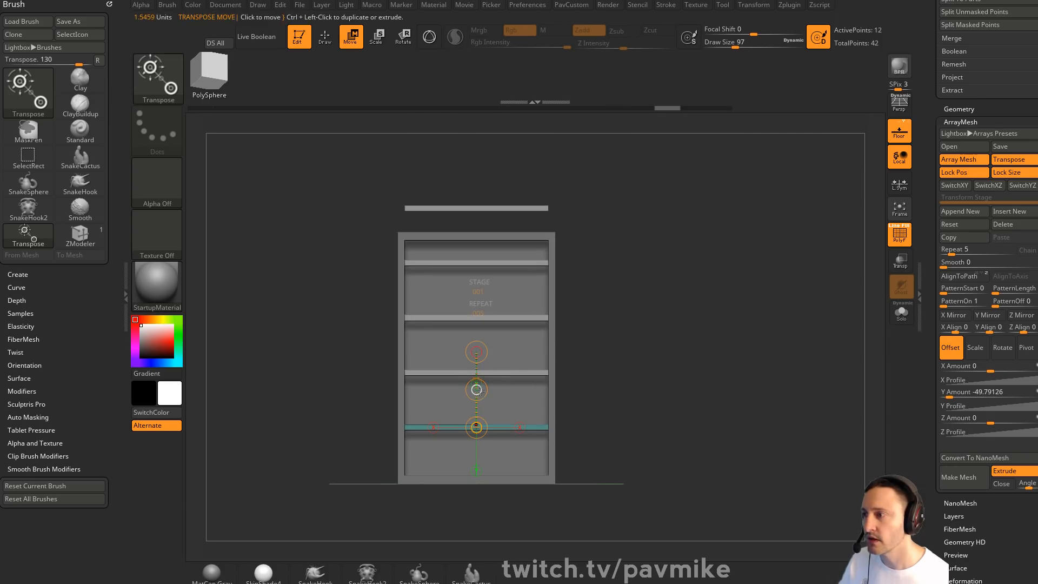
Tighten the array's shelf spacing to a Y Amount of -39.98 with the transpose line, and reduce Repeat to 4
{"action": "left_click_drag", "start_coordinate": [477, 389], "coordinate": [479, 456]}
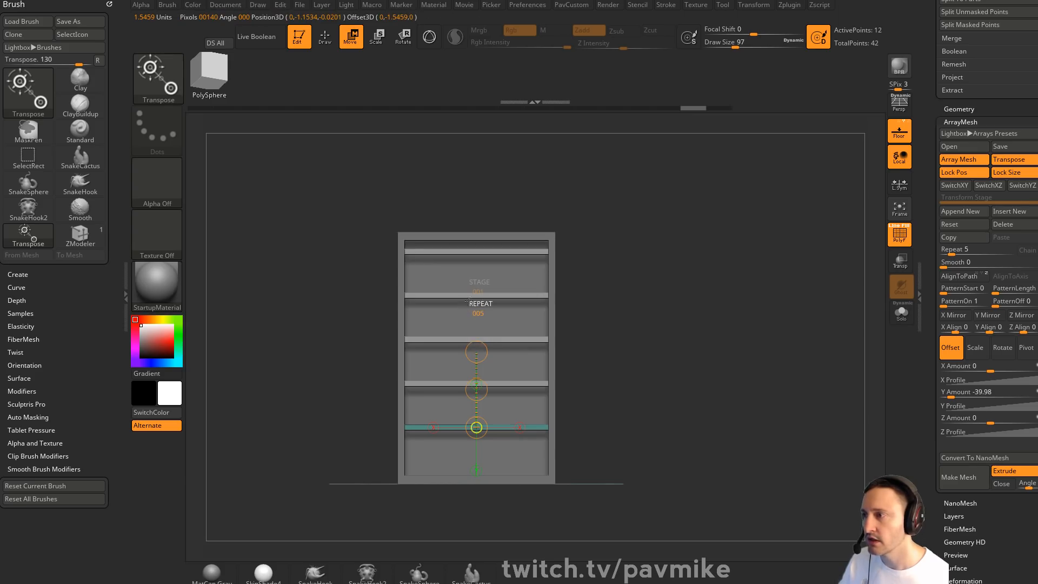
{"action": "left_click_drag", "start_coordinate": [480, 308], "coordinate": [449, 313]}
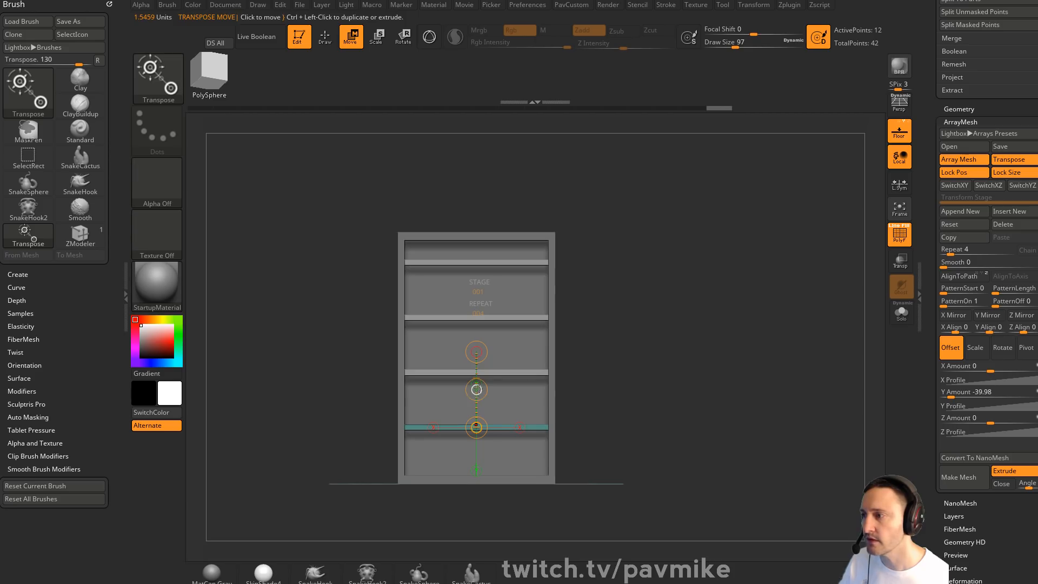
Lower the bottom shelf slightly with Transpose temporarily off, and adjust the array's shelf spacing to a Y Amount of -35.88
{"action": "left_click_drag", "start_coordinate": [477, 389], "coordinate": [478, 421]}
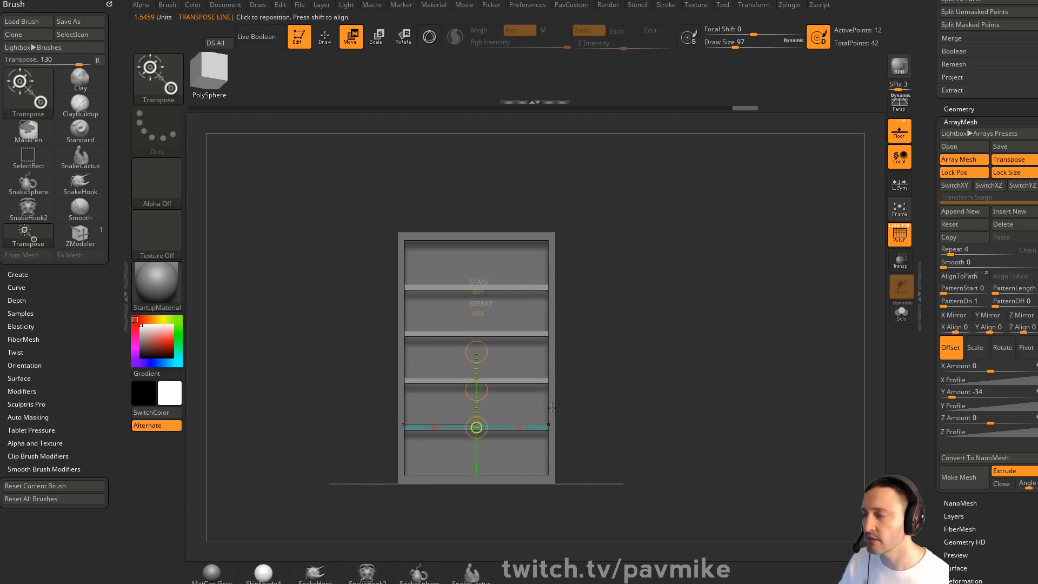
{"action": "left_click", "coordinate": [1012, 161]}
{"action": "mouse_move", "coordinate": [479, 374]}
{"action": "left_mouse_down"}
{"action": "mouse_move", "coordinate": [480, 400]}
{"action": "mouse_move", "coordinate": [483, 374]}
{"action": "left_mouse_up"}
{"action": "left_click", "coordinate": [1021, 160]}
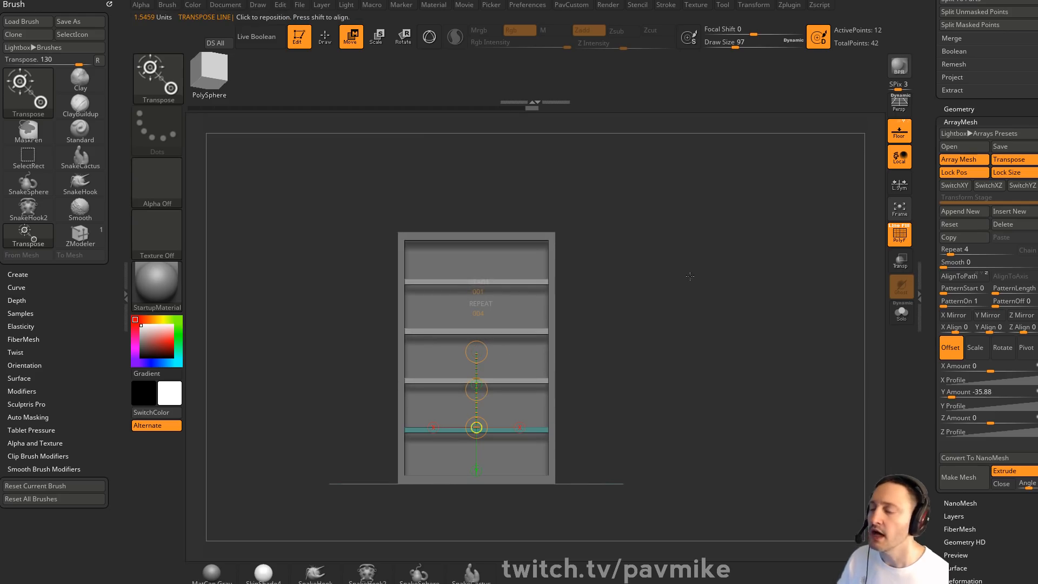
{"action": "left_click_drag", "start_coordinate": [674, 288], "coordinate": [636, 327]}
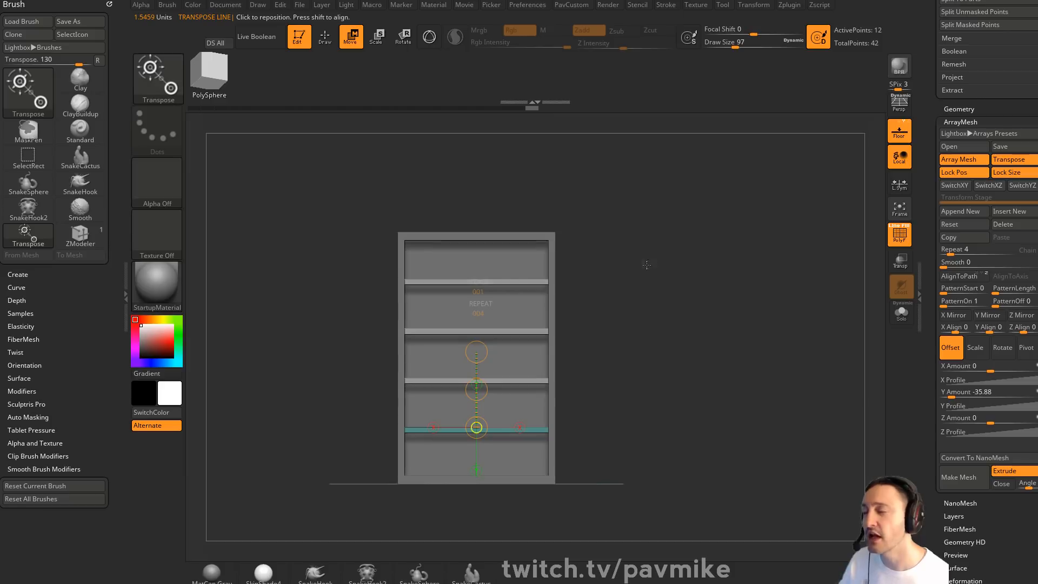
{"action": "mouse_move", "coordinate": [627, 248]}
{"action": "left_mouse_down"}
{"action": "mouse_move", "coordinate": [638, 262]}
{"action": "mouse_move", "coordinate": [595, 266]}
{"action": "mouse_move", "coordinate": [622, 266]}
{"action": "left_mouse_up"}
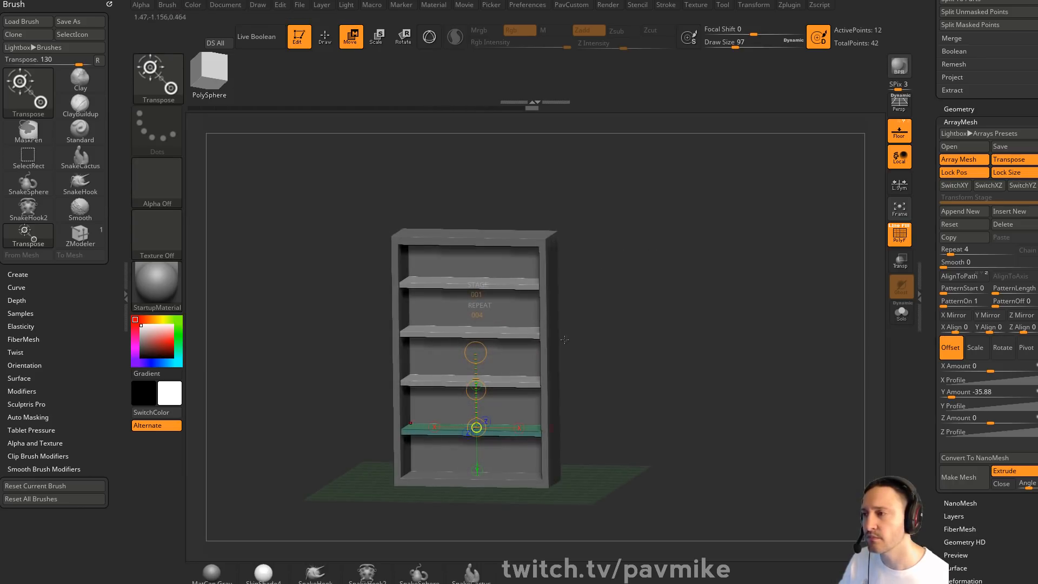
Return to Draw mode with the ZModeler brush and make the bookcase frame the active subtool
{"action": "key", "text": "q"}
{"action": "mouse_move", "coordinate": [653, 269]}
{"action": "left_mouse_down"}
{"action": "mouse_move", "coordinate": [683, 272]}
{"action": "mouse_move", "coordinate": [635, 265]}
{"action": "left_mouse_up"}
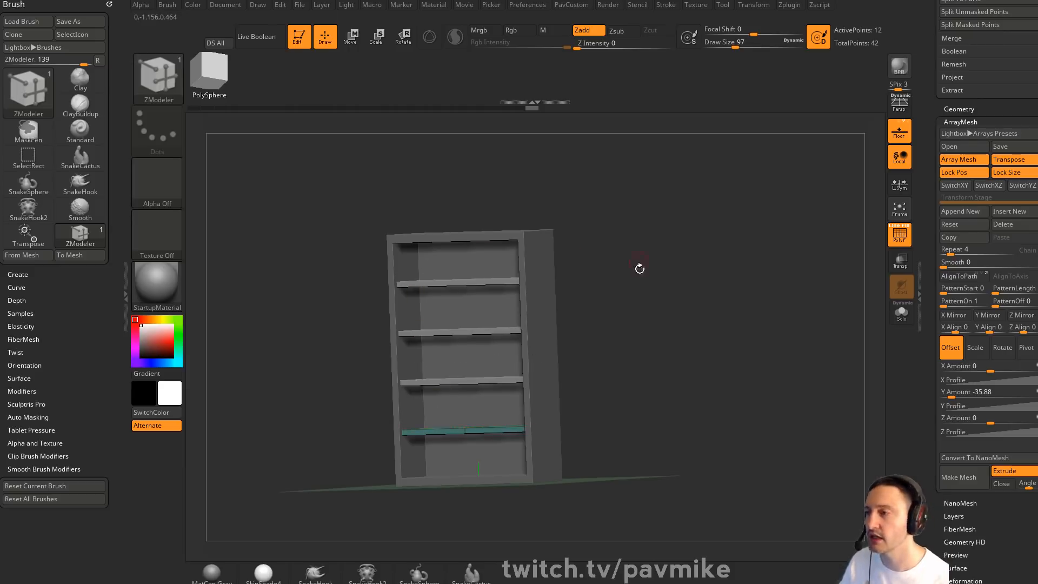
{"action": "left_click_drag", "start_coordinate": [639, 268], "coordinate": [701, 319], "text": "shift"}
{"action": "left_click", "coordinate": [577, 192], "text": "alt"}
{"action": "left_click_drag", "start_coordinate": [726, 239], "coordinate": [719, 256], "text": "alt"}
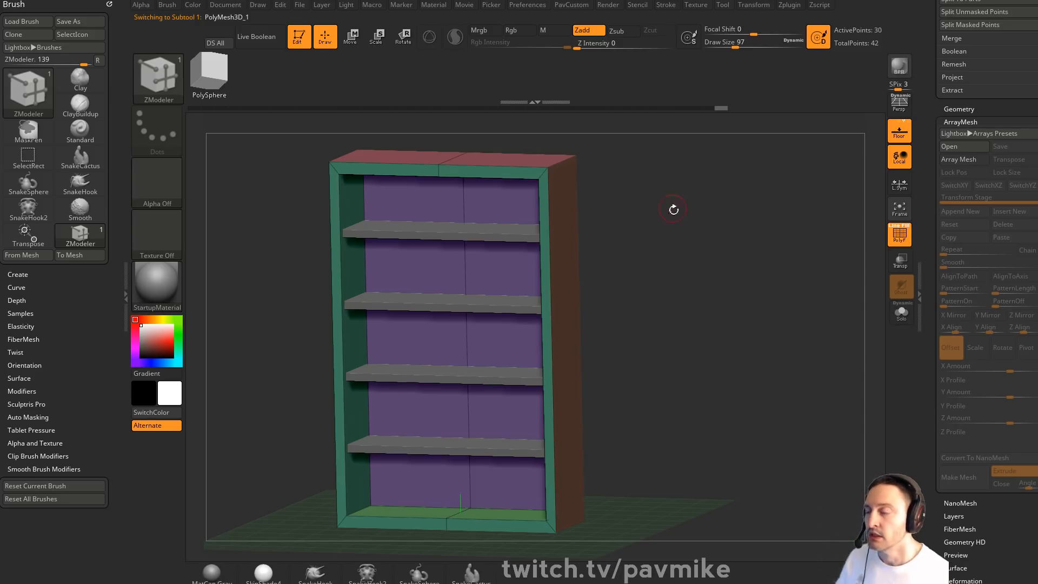
{"action": "left_click_drag", "start_coordinate": [691, 238], "coordinate": [684, 238], "text": "alt"}
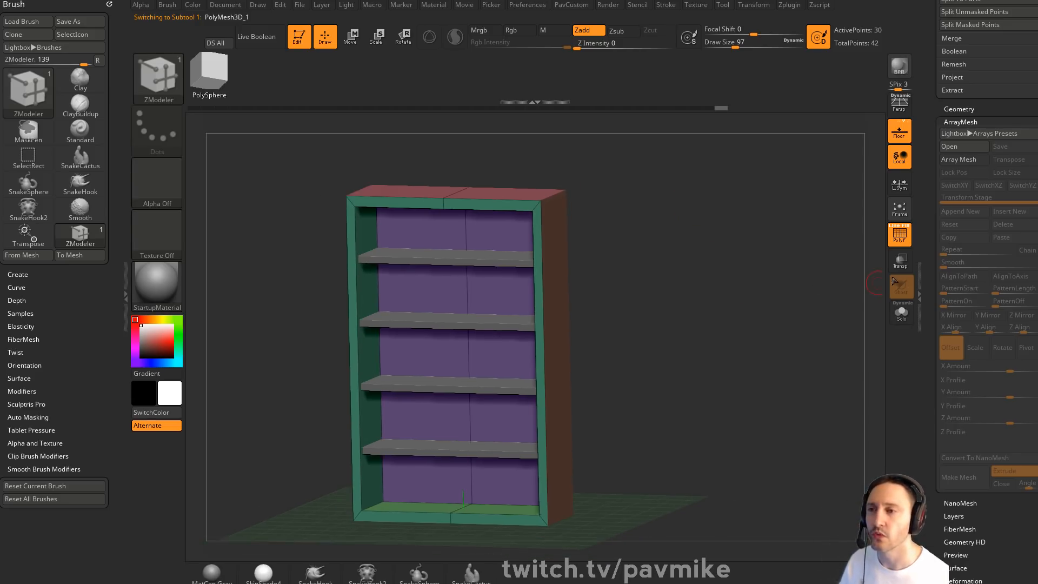
Turn on Dynamic Subdiv for the bookcase frame
{"action": "scroll", "coordinate": [942, 248], "scroll_direction": "down", "scroll_amount": 4}
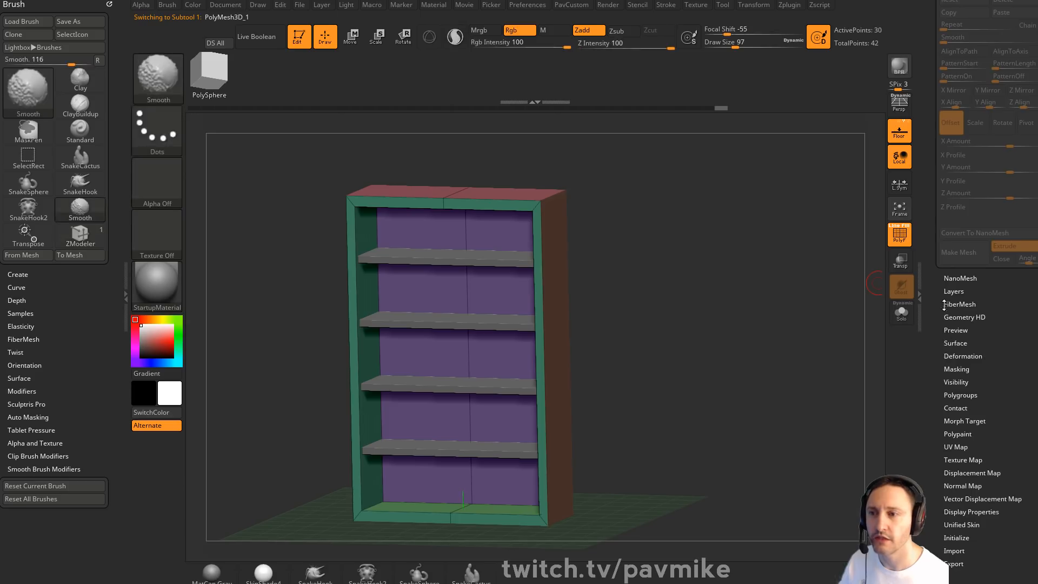
{"action": "scroll", "coordinate": [946, 347], "scroll_direction": "up", "scroll_amount": 5}
{"action": "scroll", "coordinate": [930, 262], "scroll_direction": "down", "scroll_amount": 2}
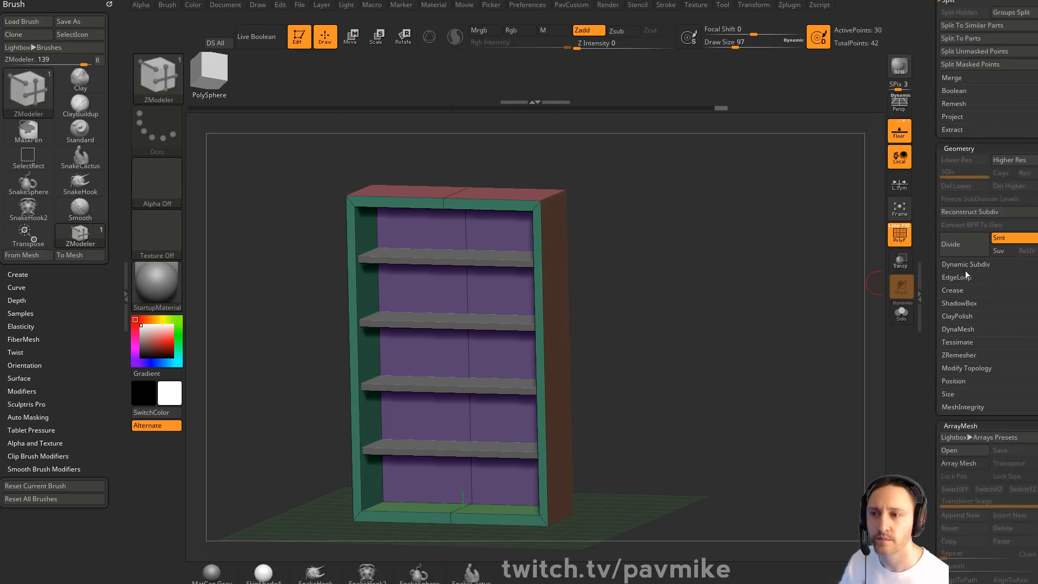
{"action": "left_click", "coordinate": [965, 264]}
{"action": "left_click", "coordinate": [964, 276]}
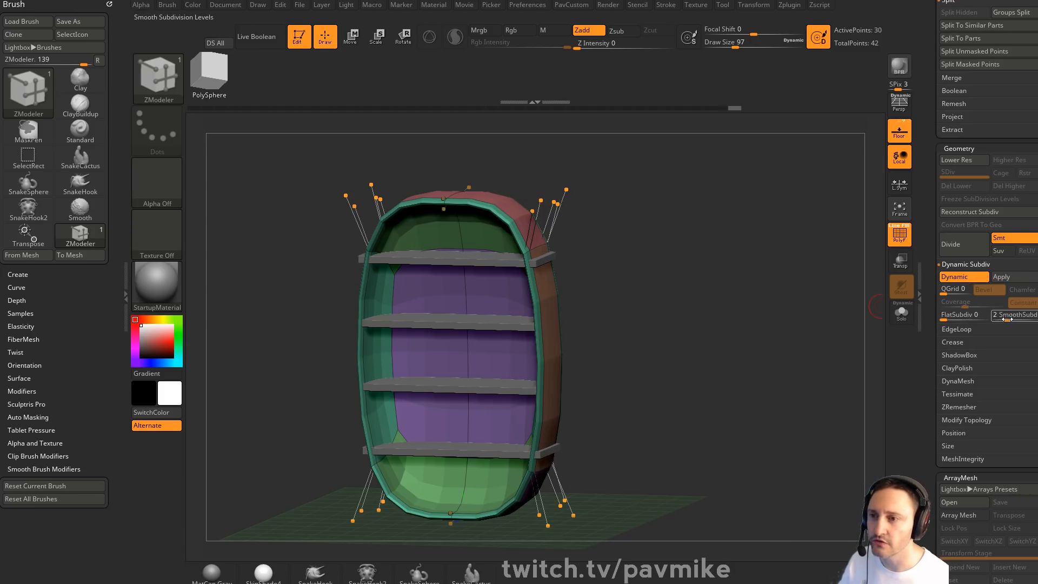
Crease all edges of the bookcase frame
{"action": "left_click", "coordinate": [952, 342]}
{"action": "left_click_drag", "start_coordinate": [930, 351], "coordinate": [931, 320]}
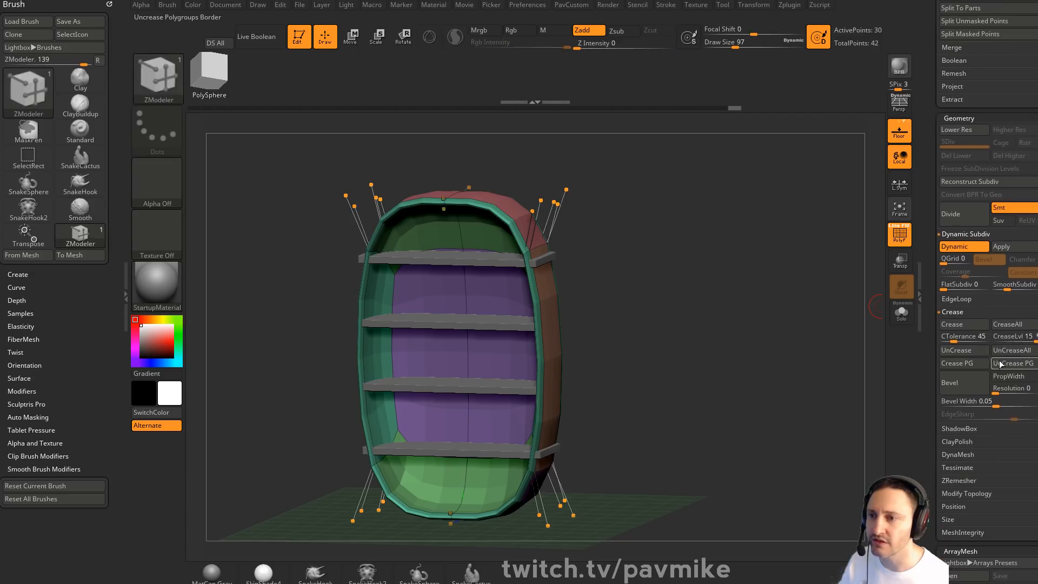
{"action": "left_click", "coordinate": [1015, 325]}
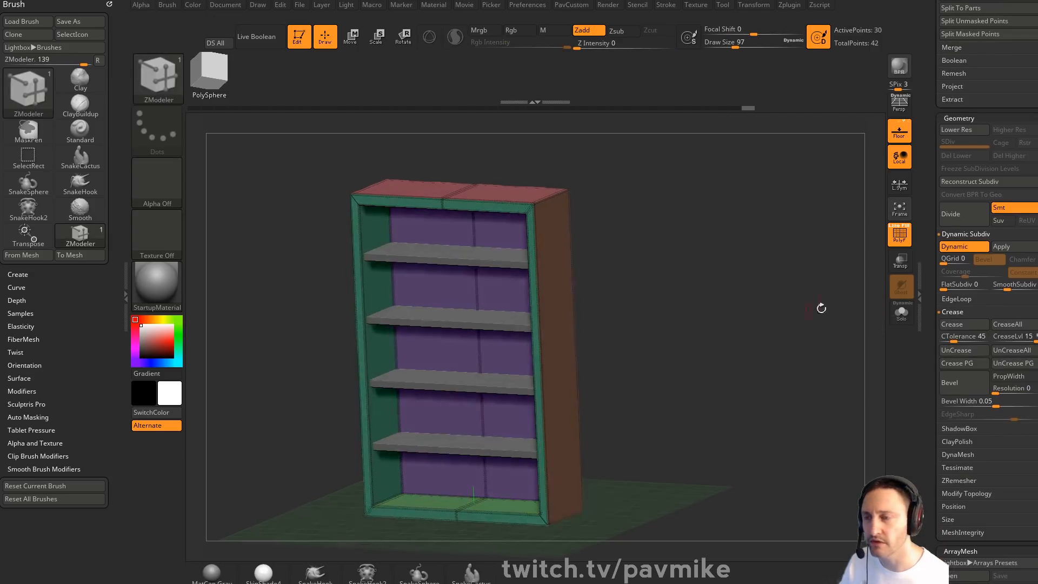
Hide the polyframe, set the crease level to 3 and raise SmoothSubdiv to 4
{"action": "left_click", "coordinate": [900, 236]}
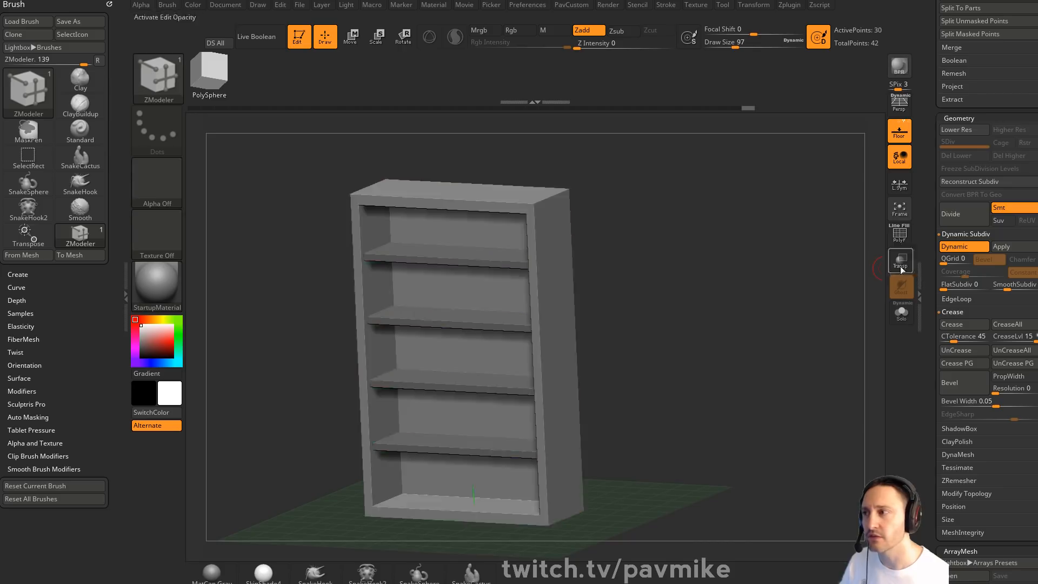
{"action": "left_click_drag", "start_coordinate": [777, 277], "coordinate": [774, 283]}
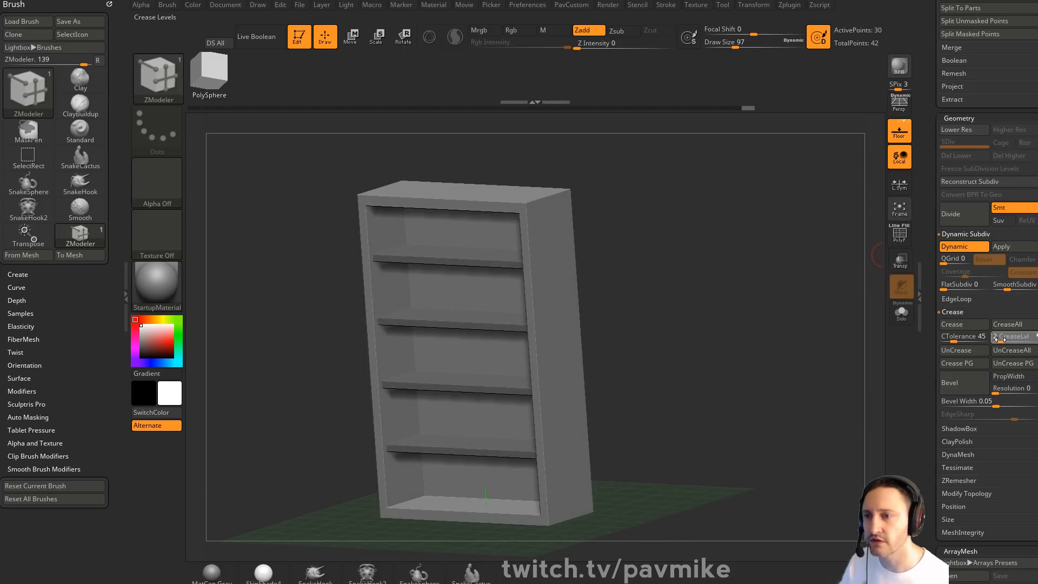
{"action": "left_click", "coordinate": [1015, 288]}
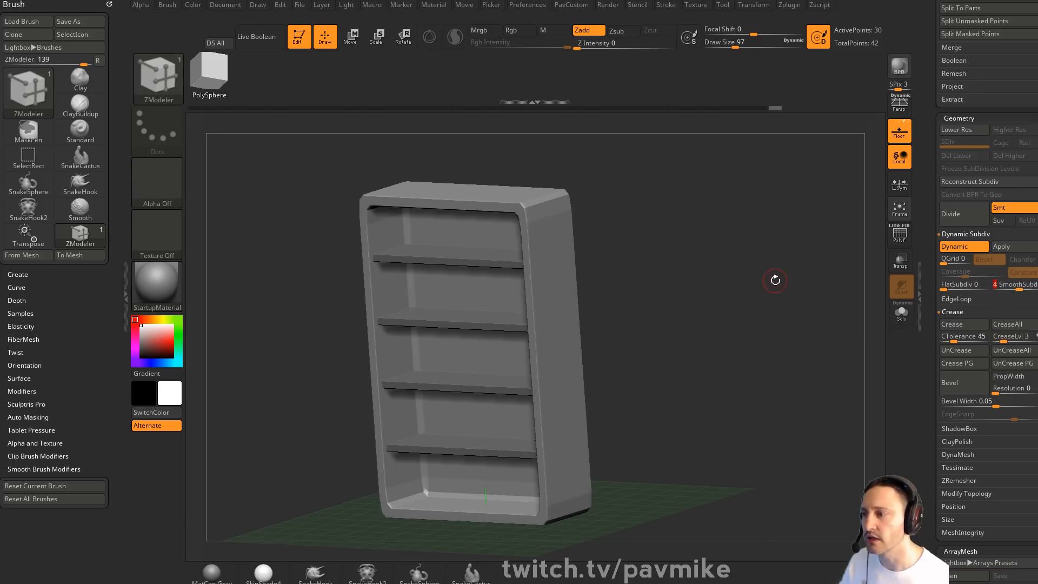
Show the polyframe and insert single edge loops around the frame near its upper and lower ends
{"action": "key", "text": "shift+f"}
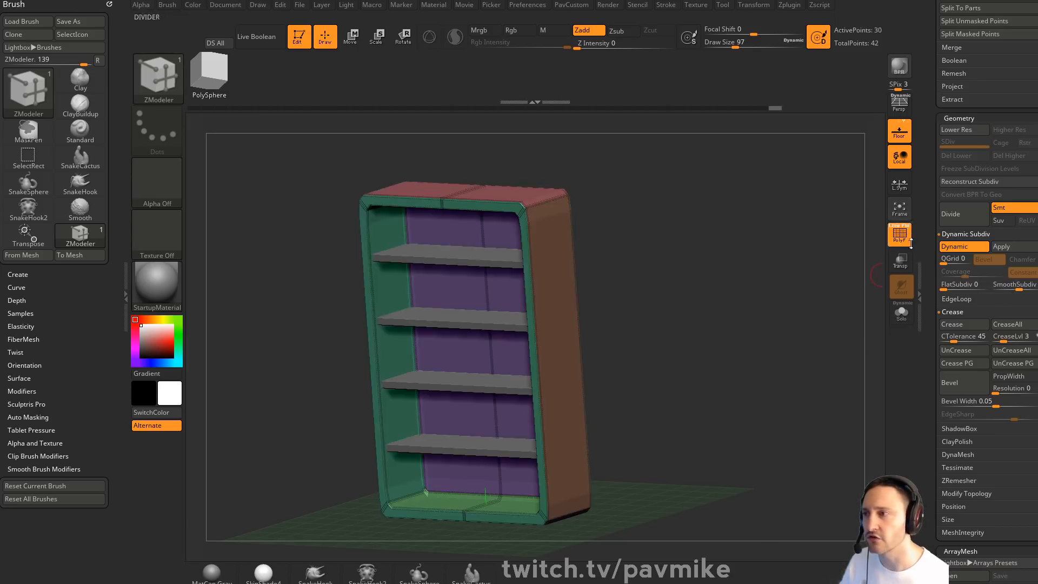
{"action": "key", "text": "space"}
{"action": "left_click", "coordinate": [520, 252]}
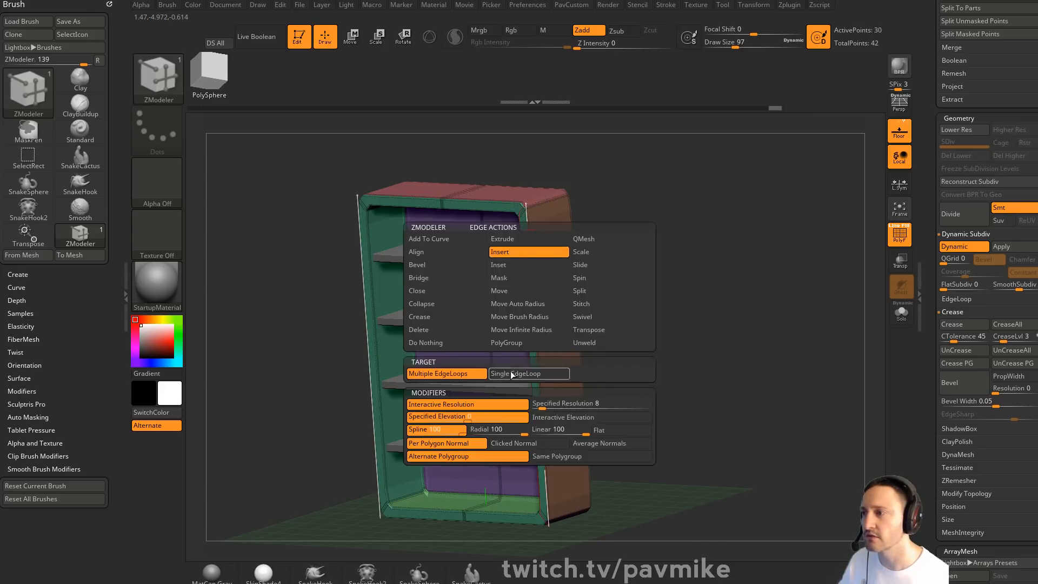
{"action": "left_click", "coordinate": [511, 372]}
{"action": "left_click", "coordinate": [538, 261]}
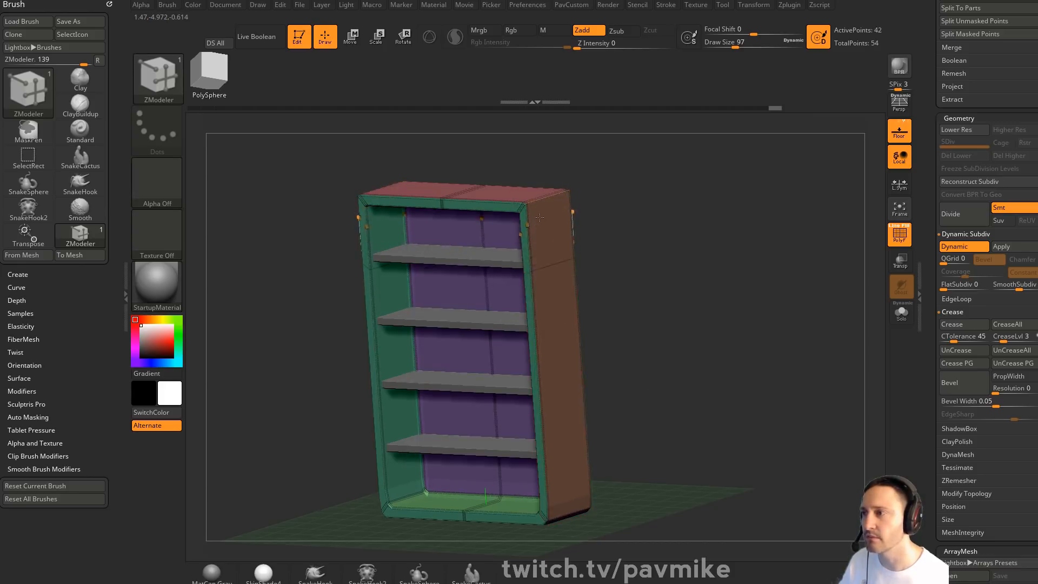
{"action": "left_click", "coordinate": [547, 520]}
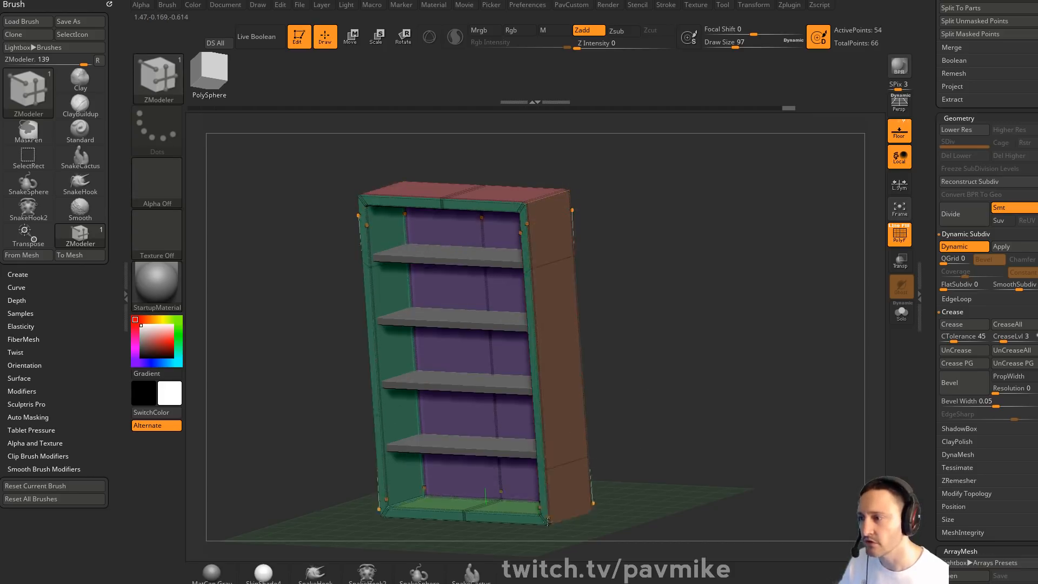
Compare the frame with dynamic subdivision off and on, and undo the two inserted edge loops
{"action": "left_click", "coordinate": [900, 235]}
{"action": "left_click_drag", "start_coordinate": [778, 260], "coordinate": [772, 294]}
{"action": "key", "text": "shift+d"}
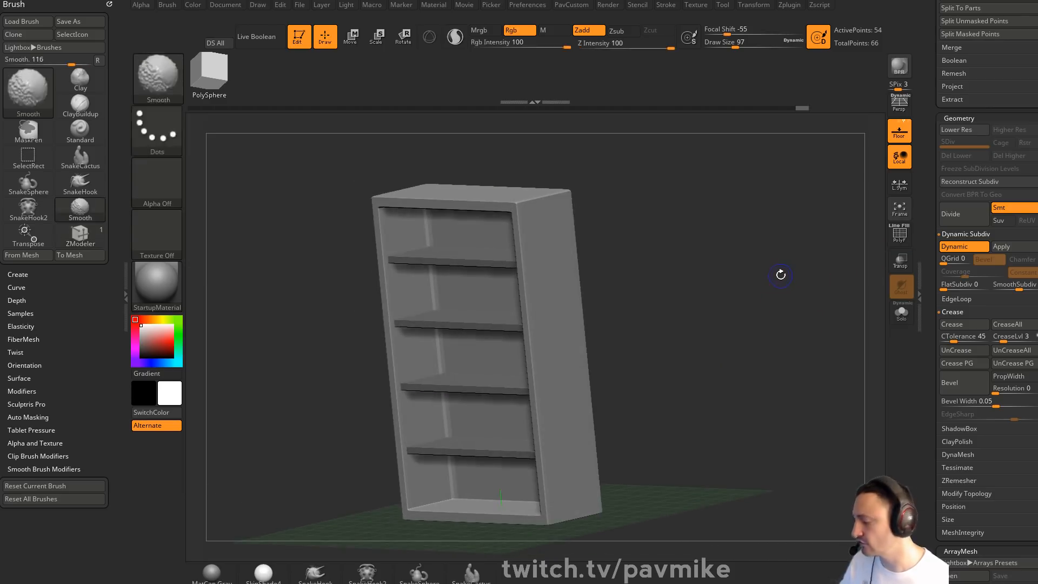
{"action": "key", "text": "d"}
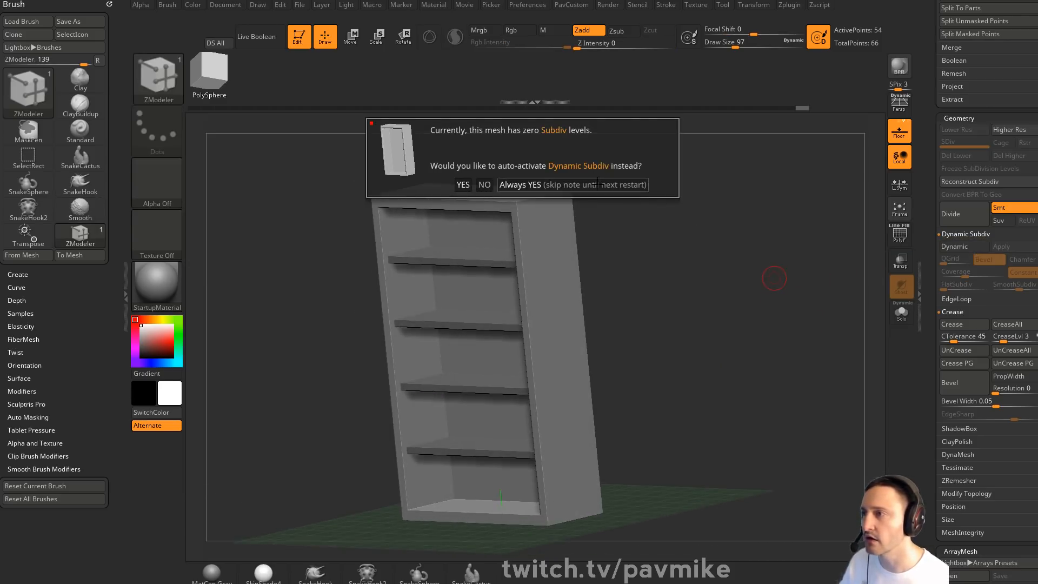
{"action": "left_click", "coordinate": [598, 185]}
{"action": "key", "text": "shift+f"}
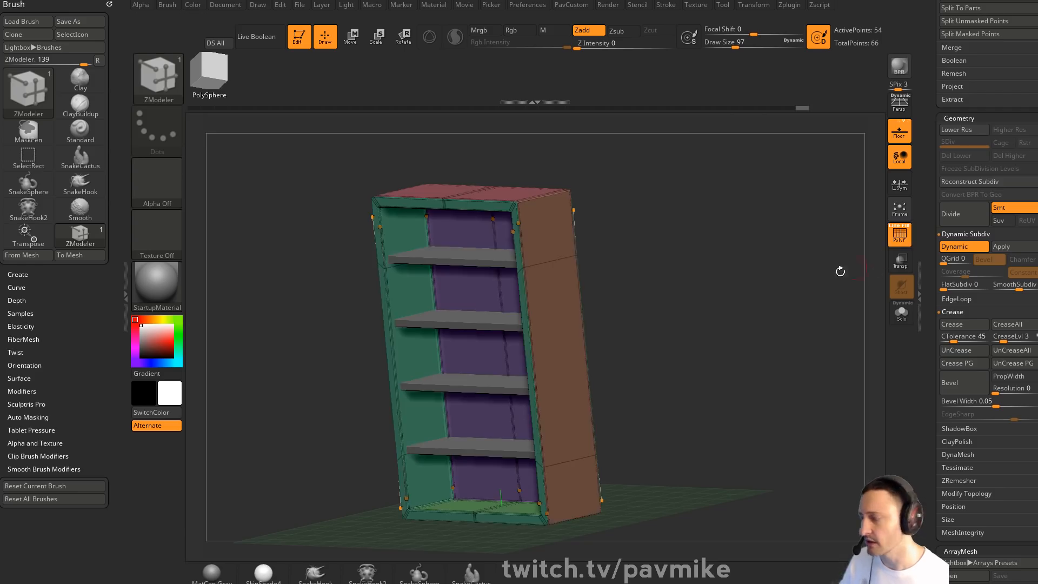
{"action": "key", "text": "ctrl"}
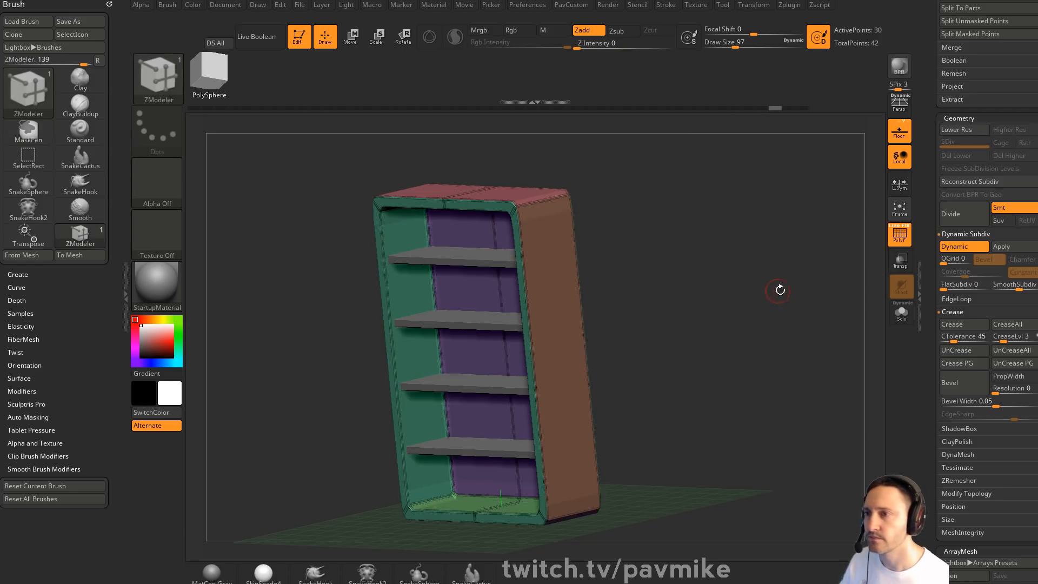
Set the frame's SmoothSubdiv to 1 and QGrid to 5, and hide the polyframe to inspect the edges
{"action": "left_click_drag", "start_coordinate": [996, 296], "coordinate": [994, 293]}
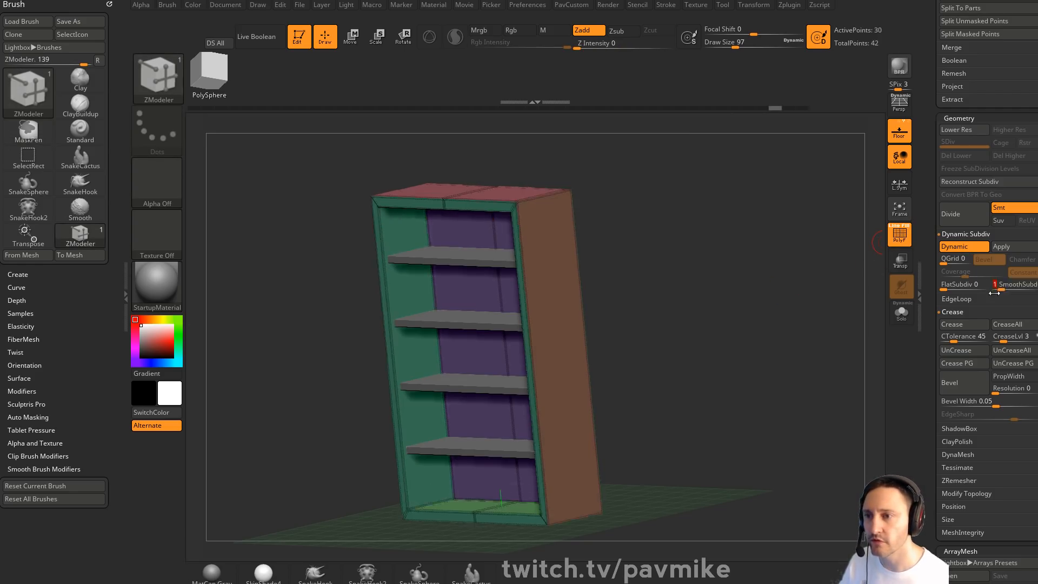
{"action": "left_click_drag", "start_coordinate": [943, 261], "coordinate": [950, 263]}
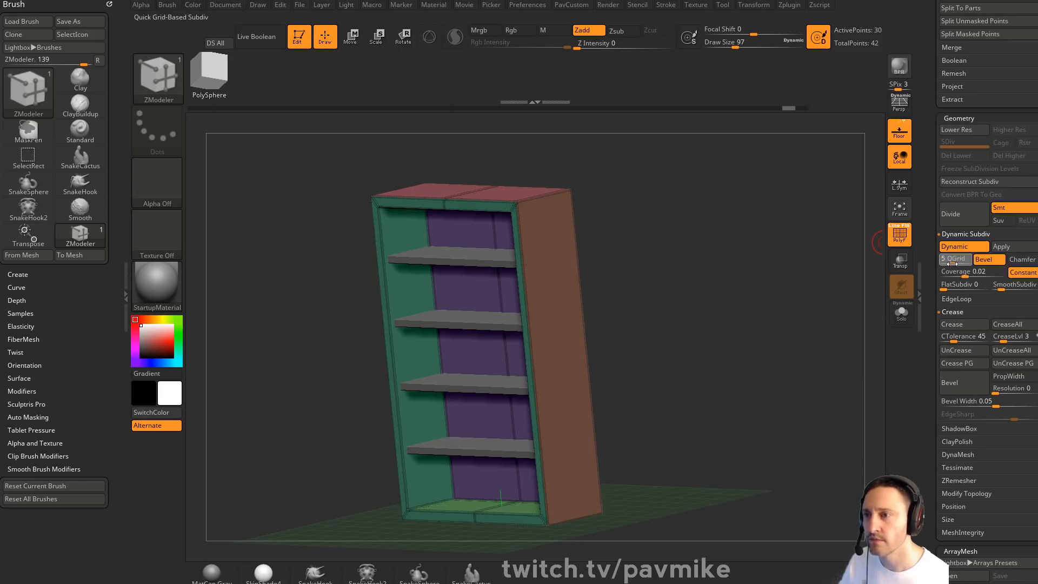
{"action": "mouse_move", "coordinate": [825, 271]}
{"action": "left_mouse_down"}
{"action": "mouse_move", "coordinate": [854, 284]}
{"action": "mouse_move", "coordinate": [827, 289]}
{"action": "left_mouse_up"}
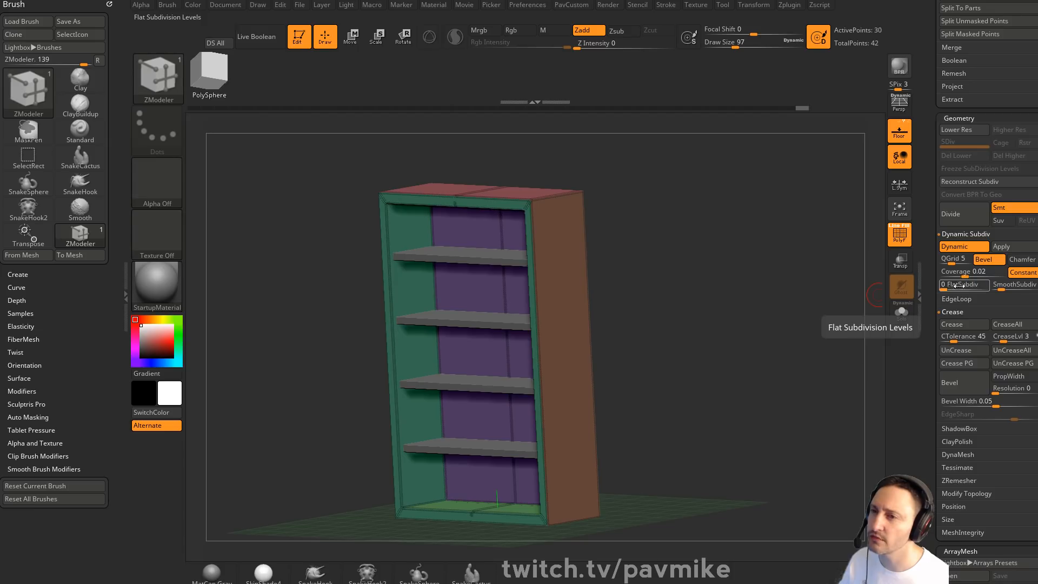
{"action": "left_click_drag", "start_coordinate": [790, 261], "coordinate": [867, 227]}
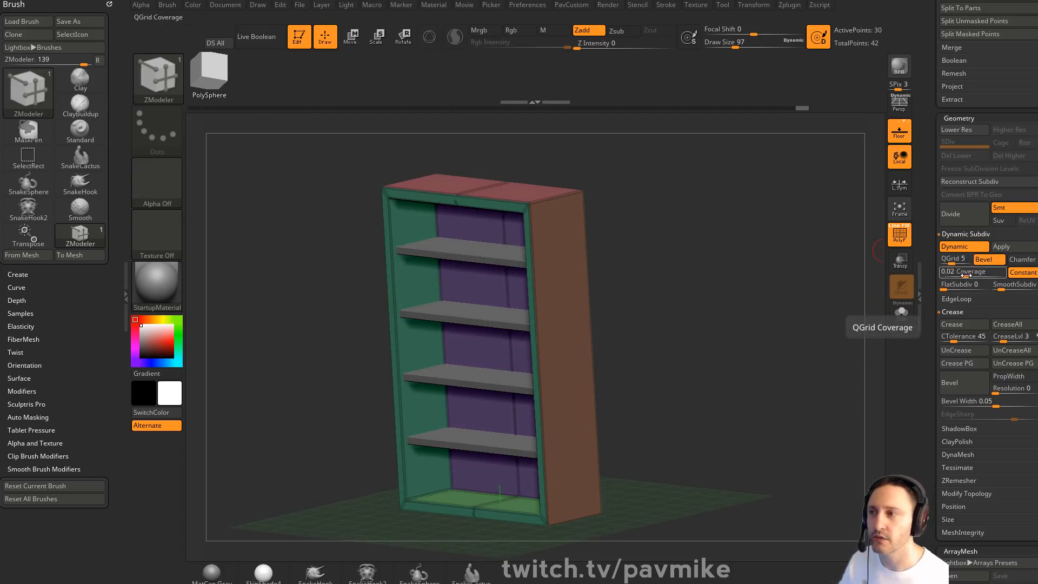
{"action": "left_click", "coordinate": [900, 234]}
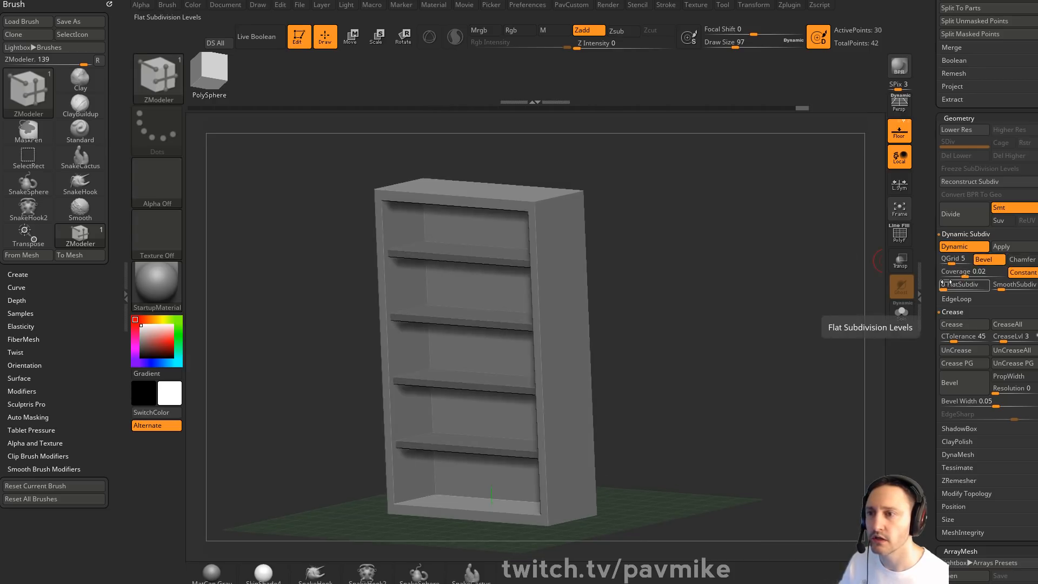
Increase the QGrid Coverage to 0.2242 and switch from Bevel to Chamfer mode, viewing the bookcase's upper corner up close
{"action": "left_click_drag", "start_coordinate": [966, 274], "coordinate": [984, 277]}
{"action": "left_click_drag", "start_coordinate": [776, 259], "coordinate": [893, 480], "text": "alt"}
{"action": "left_click", "coordinate": [1015, 264]}
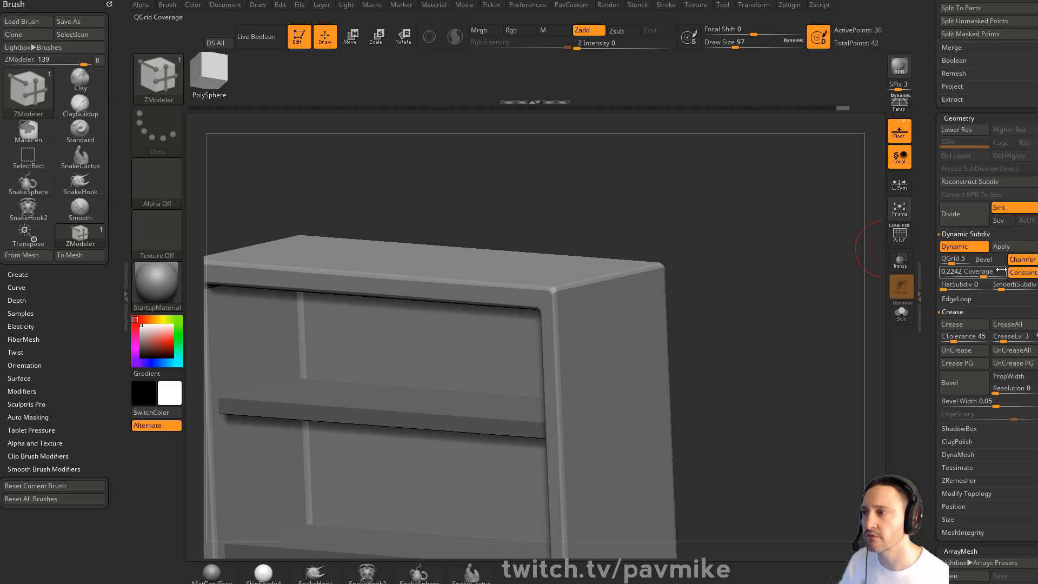
{"action": "left_click_drag", "start_coordinate": [828, 281], "coordinate": [795, 282]}
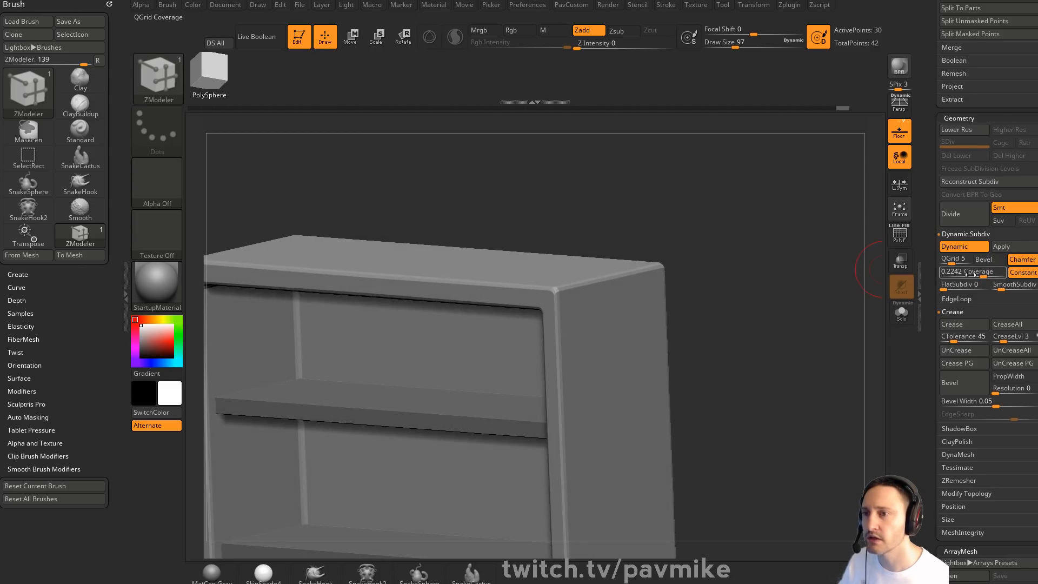
Try Bevel mode together with Chamfer, return to Chamfer alone, and set the QGrid Coverage to 0.2125
{"action": "left_click", "coordinate": [992, 263]}
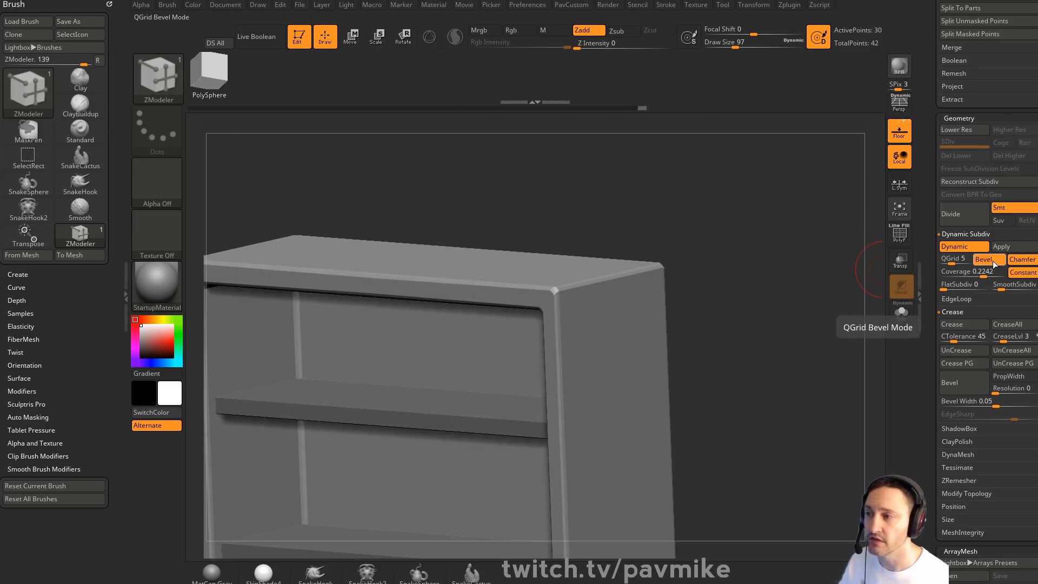
{"action": "left_click", "coordinate": [994, 262]}
{"action": "left_click_drag", "start_coordinate": [974, 273], "coordinate": [982, 275]}
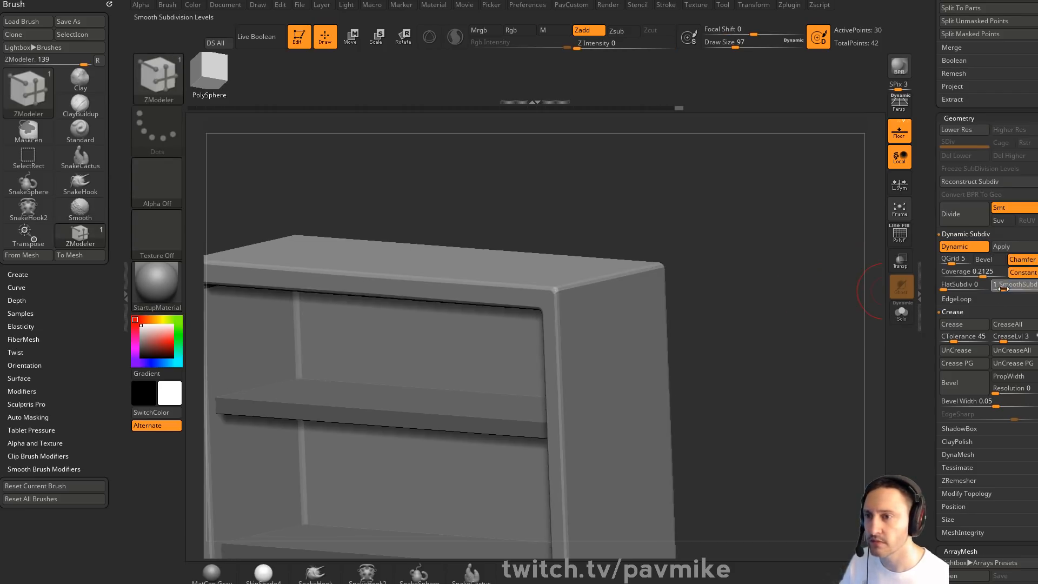
Compare the frame with dynamic subdivision off and on, switch to Bevel mode, and set QGrid to 8
{"action": "key", "text": "shift+d"}
{"action": "key", "text": "d"}
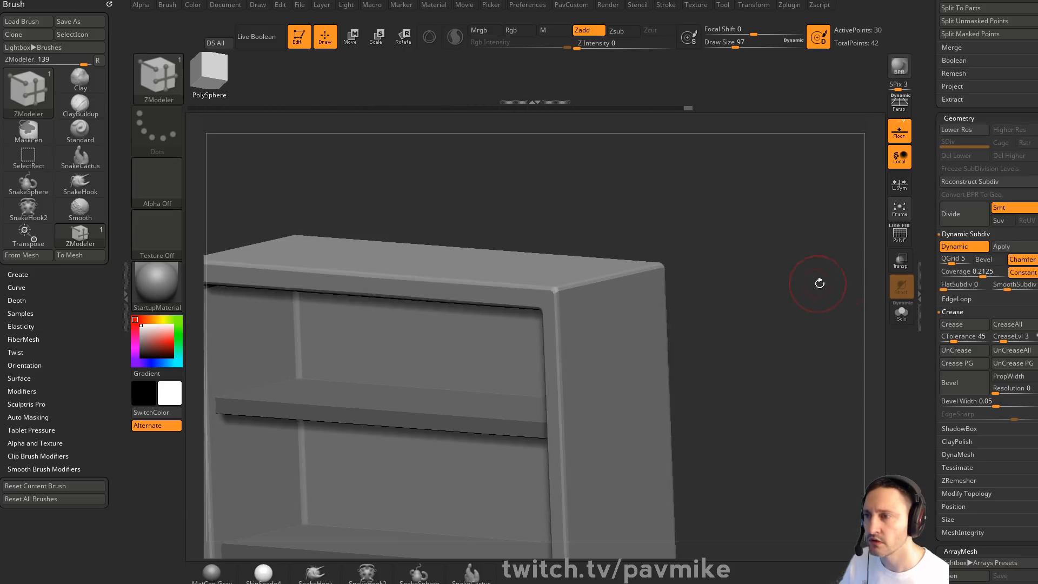
{"action": "left_click", "coordinate": [984, 259]}
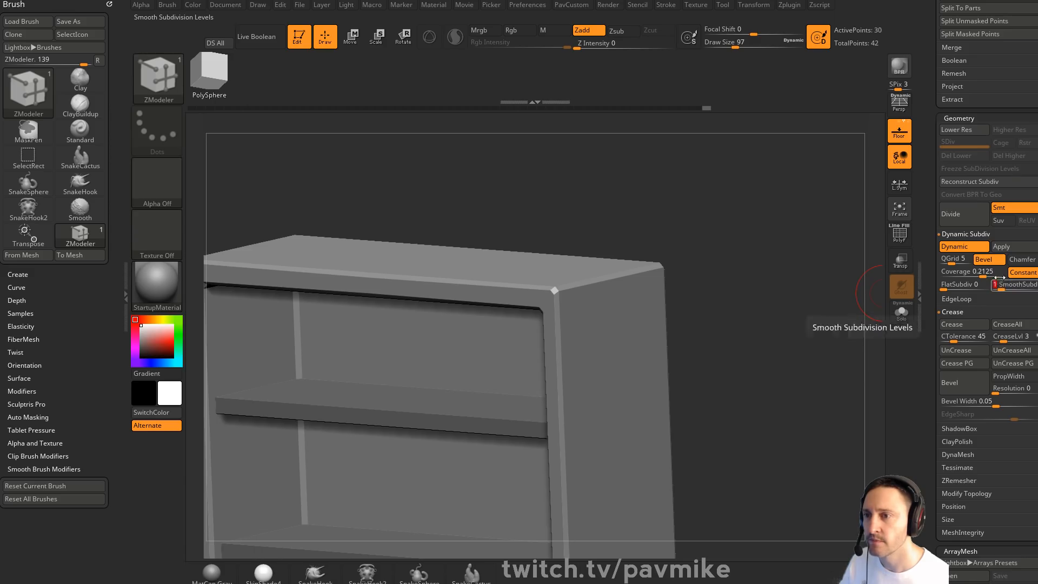
{"action": "left_click_drag", "start_coordinate": [951, 263], "coordinate": [956, 263]}
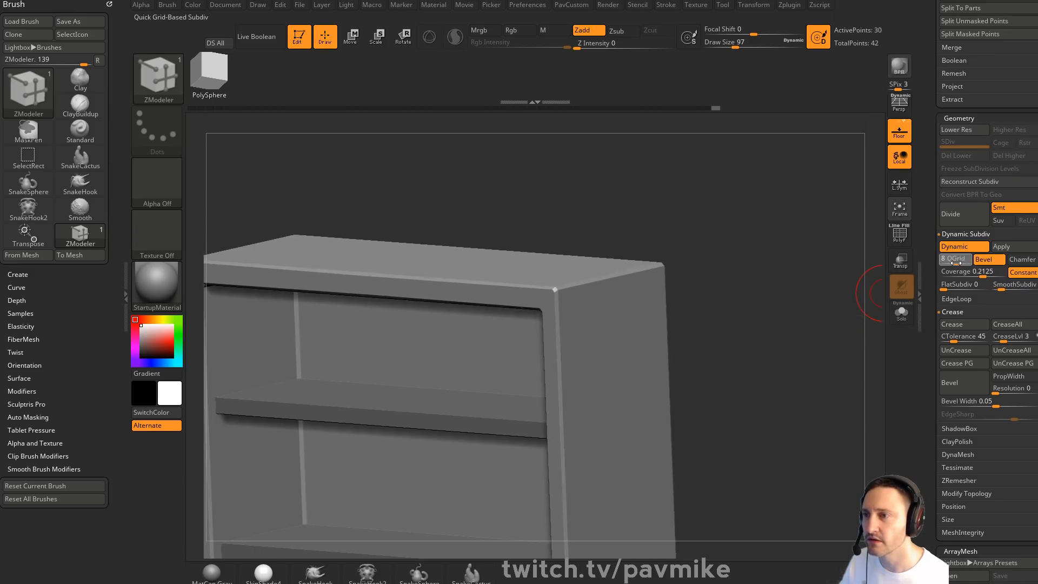
Switch the frame's dynamic subdivision to Chamfer mode with QGrid 5 and Coverage 0.1428, and frame the bookcase in view
{"action": "left_click", "coordinate": [902, 236]}
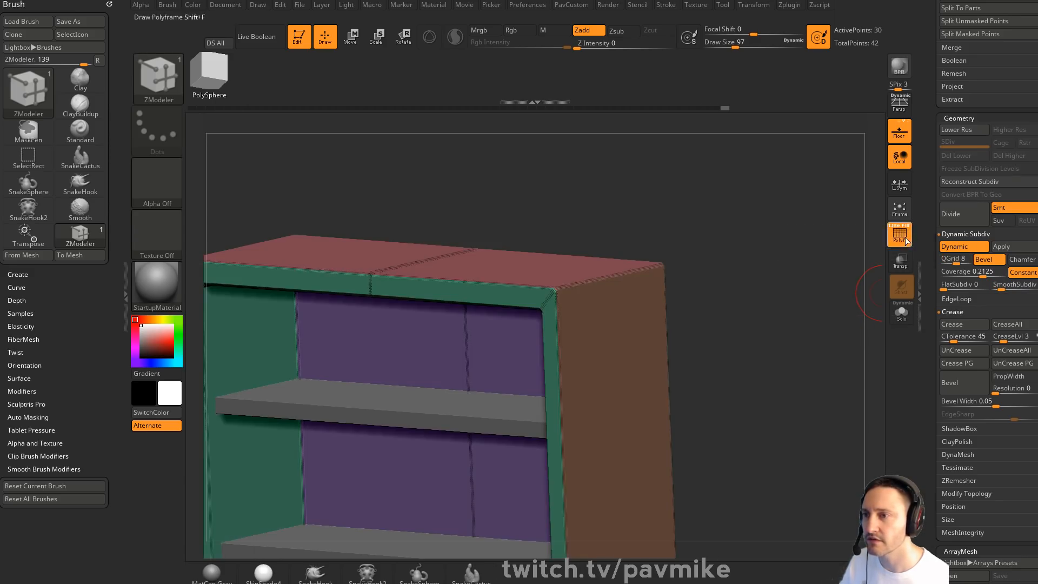
{"action": "left_click", "coordinate": [907, 239]}
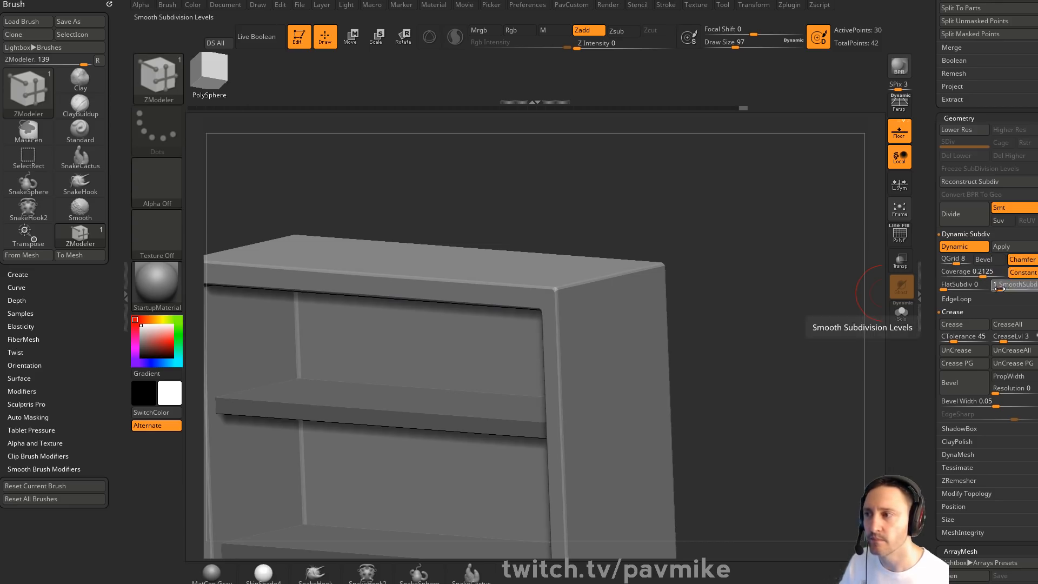
{"action": "left_click_drag", "start_coordinate": [999, 288], "coordinate": [980, 275]}
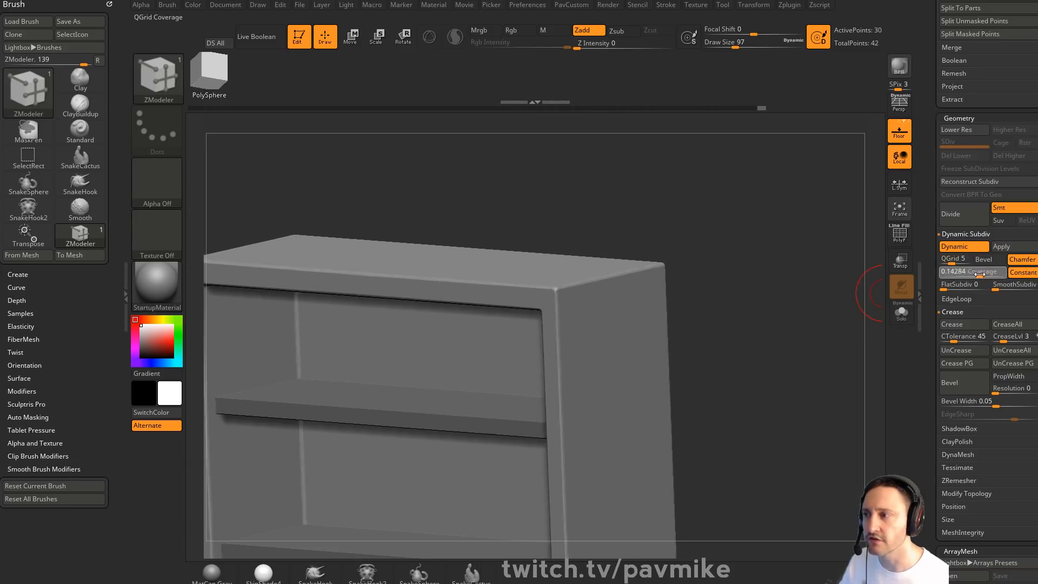
{"action": "mouse_move", "coordinate": [808, 276]}
{"action": "left_mouse_down"}
{"action": "mouse_move", "coordinate": [744, 243]}
{"action": "mouse_move", "coordinate": [739, 311]}
{"action": "left_mouse_up"}
{"action": "key", "text": "f"}
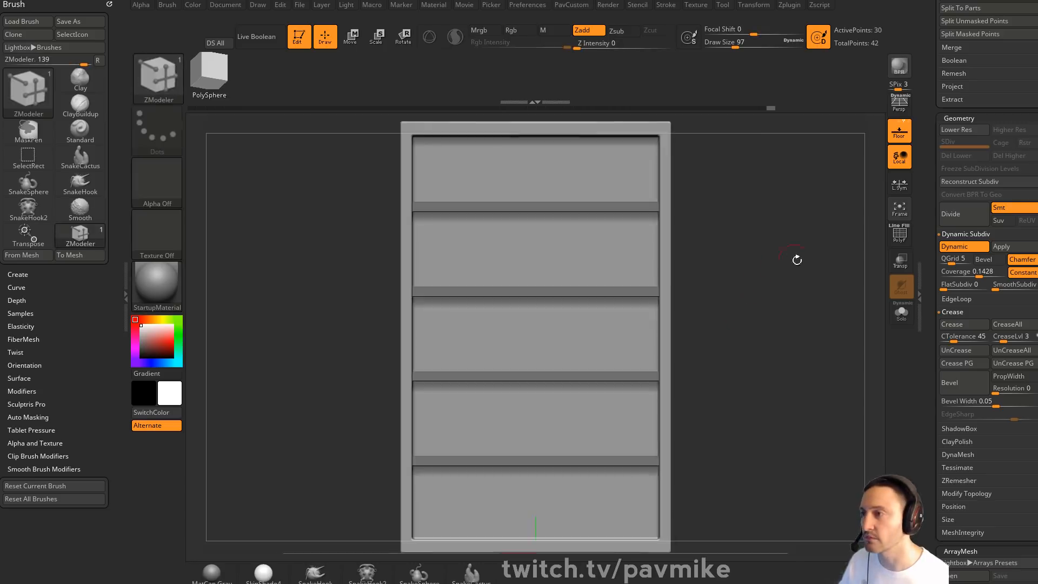
Turn off dynamic subdivision, crease all of the frame's edges, and turn dynamic subdivision back on
{"action": "mouse_move", "coordinate": [797, 260]}
{"action": "left_mouse_down"}
{"action": "mouse_move", "coordinate": [790, 234]}
{"action": "mouse_move", "coordinate": [803, 280]}
{"action": "mouse_move", "coordinate": [809, 269]}
{"action": "left_mouse_up"}
{"action": "key", "text": "shift+d"}
{"action": "key", "text": "shift+f"}
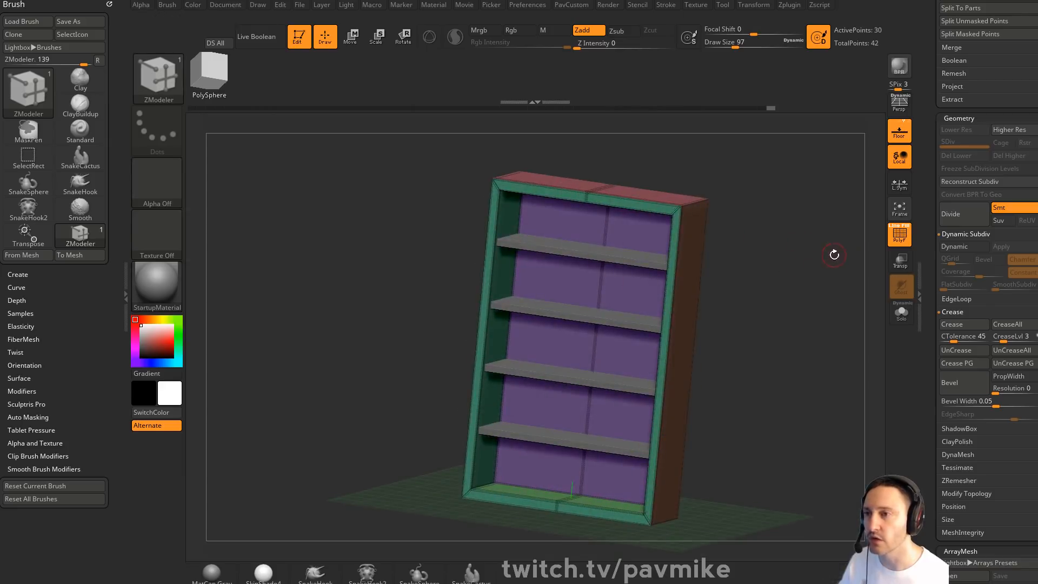
{"action": "key", "text": "space"}
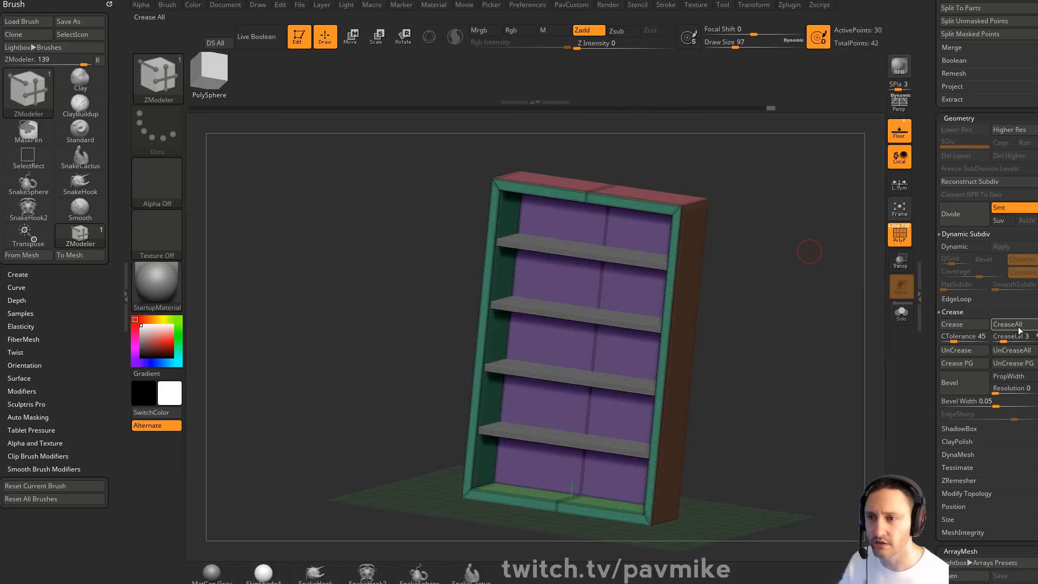
{"action": "left_click", "coordinate": [1019, 327]}
{"action": "left_click_drag", "start_coordinate": [818, 292], "coordinate": [813, 296]}
{"action": "key", "text": "shift+d"}
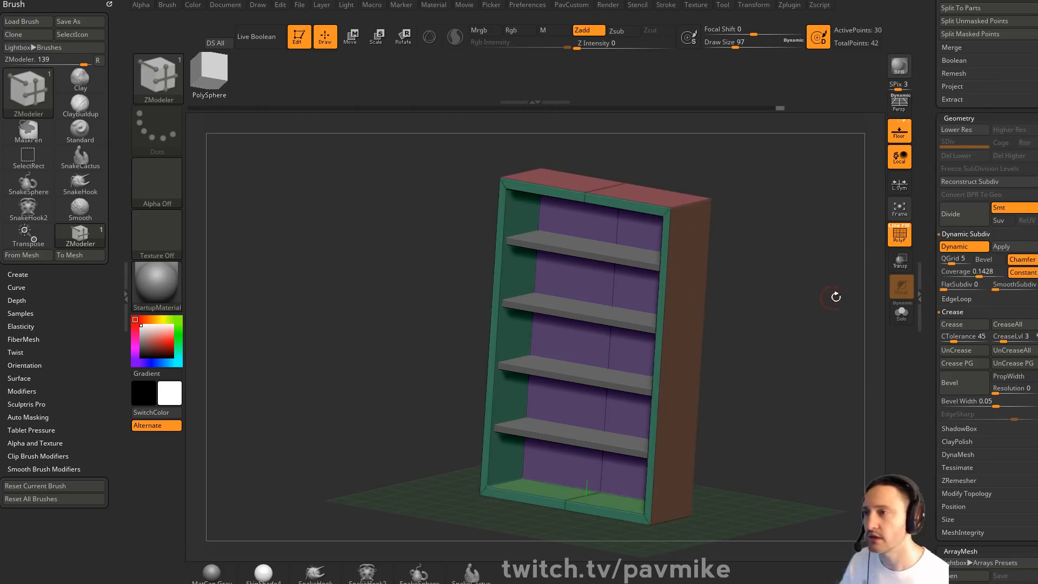
Hide the polyframe and set the frame's Coverage to 0.2125 and SmoothSubdiv to 1, viewing the upper corner up close
{"action": "left_click", "coordinate": [908, 242]}
{"action": "left_click_drag", "start_coordinate": [827, 245], "coordinate": [752, 346], "text": "alt"}
{"action": "left_click_drag", "start_coordinate": [836, 225], "coordinate": [819, 355], "text": "alt"}
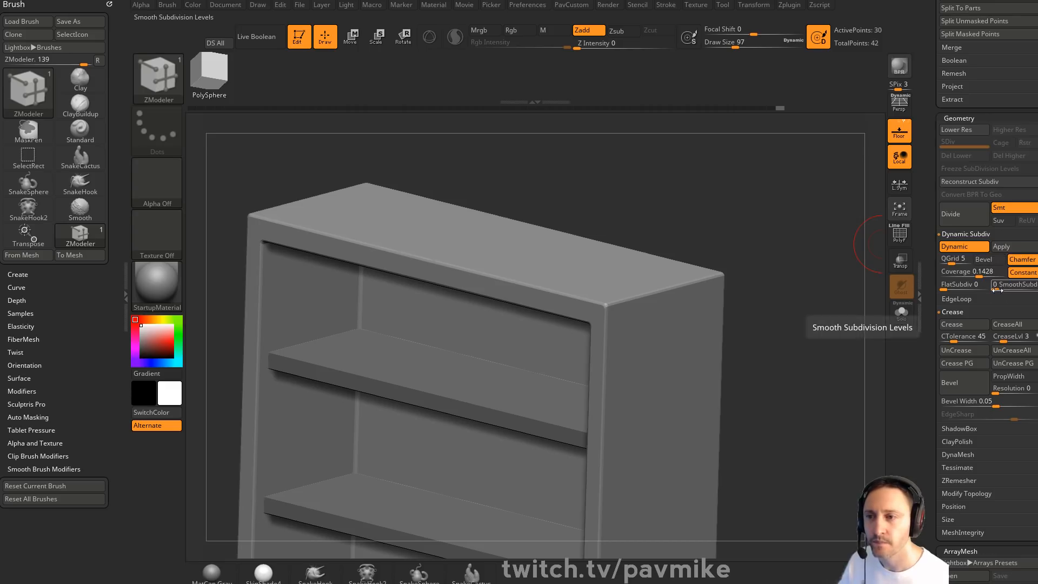
{"action": "left_click_drag", "start_coordinate": [995, 287], "coordinate": [999, 287]}
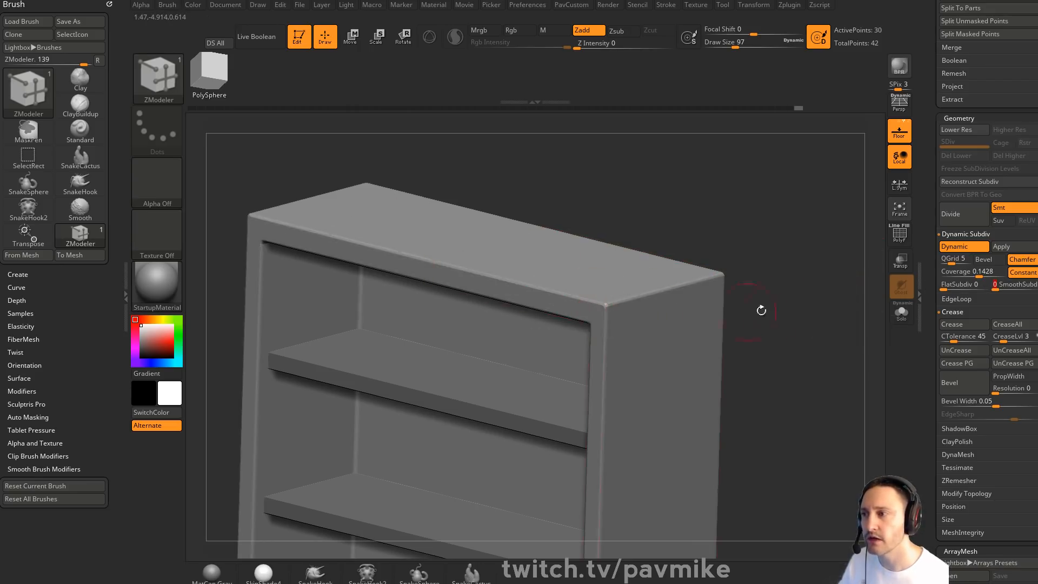
{"action": "left_click_drag", "start_coordinate": [760, 306], "coordinate": [851, 345]}
{"action": "left_click_drag", "start_coordinate": [965, 272], "coordinate": [984, 274]}
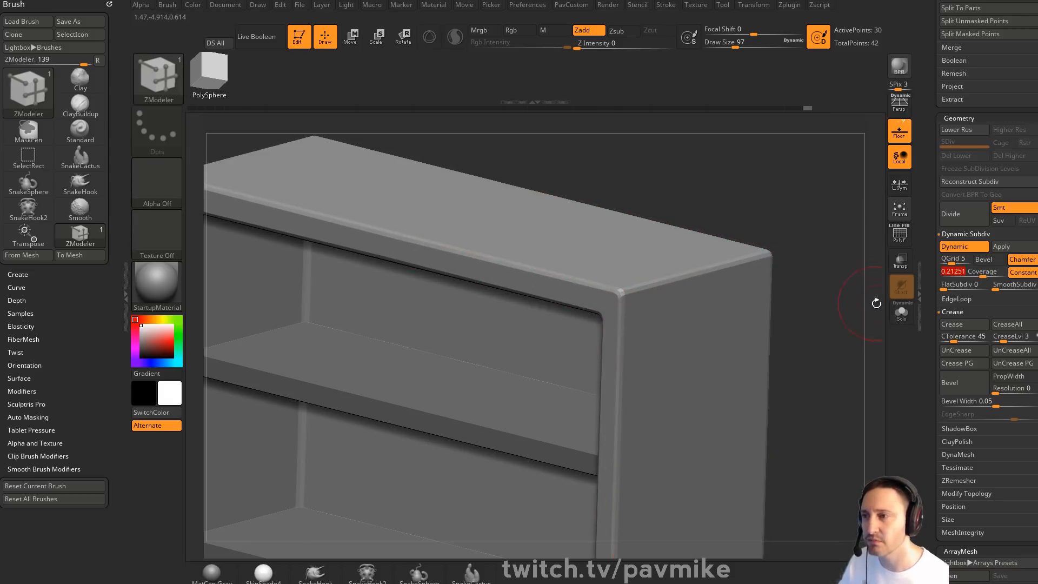
{"action": "left_click_drag", "start_coordinate": [995, 290], "coordinate": [1000, 291]}
{"action": "left_click_drag", "start_coordinate": [785, 266], "coordinate": [820, 303], "text": "alt"}
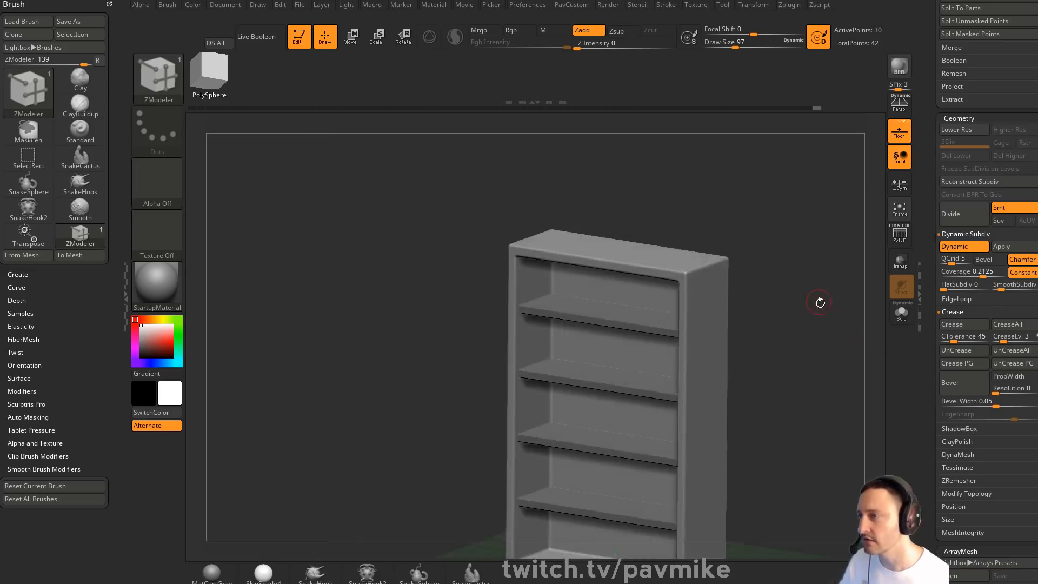
Frame the whole bookcase from the front and set the Draw Size to 62
{"action": "key", "text": "f"}
{"action": "key", "text": "s"}
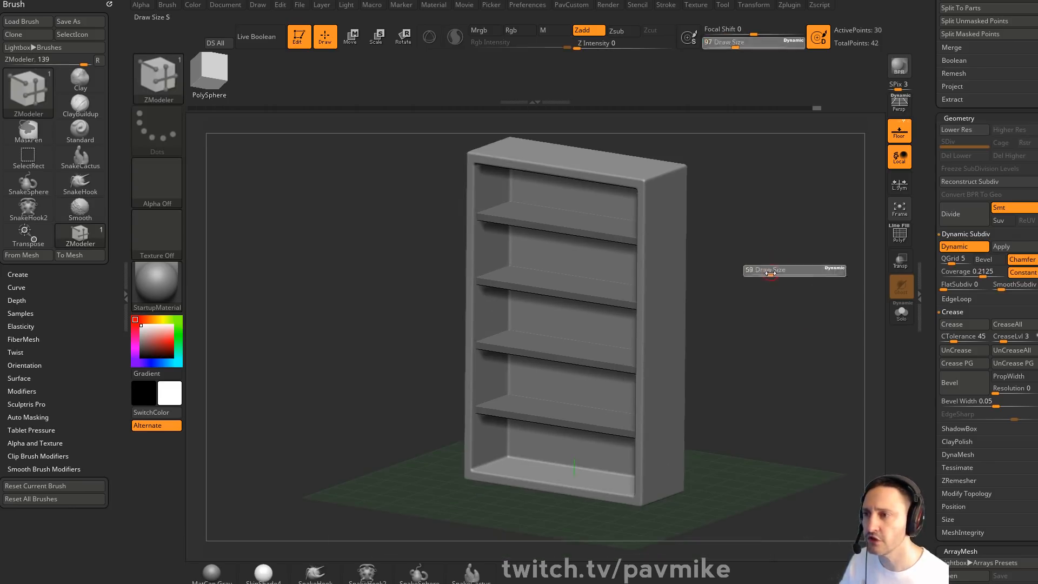
{"action": "left_click_drag", "start_coordinate": [770, 273], "coordinate": [772, 273]}
{"action": "left_click_drag", "start_coordinate": [750, 229], "coordinate": [741, 257], "text": "shift"}
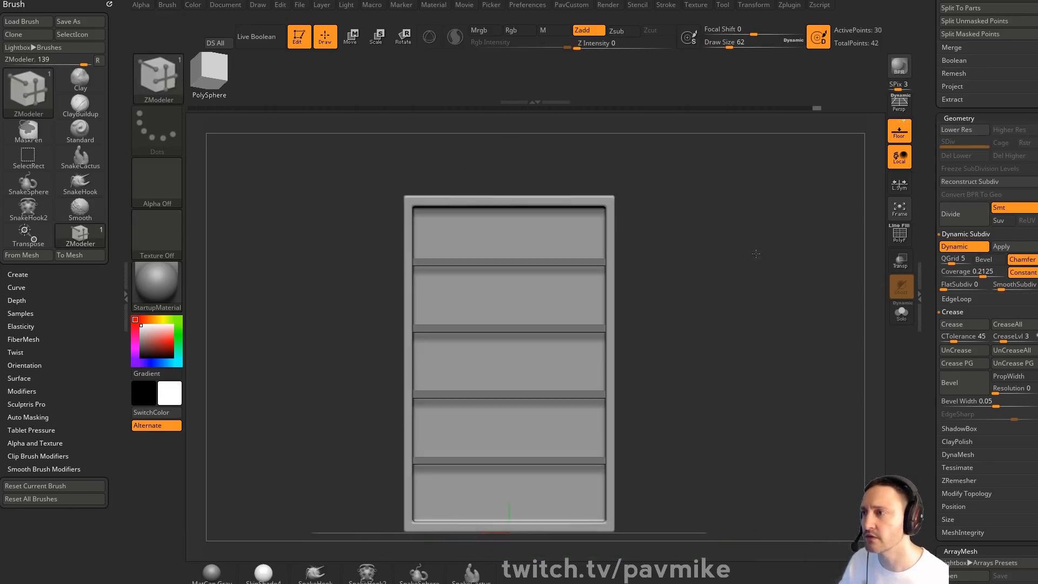
Select the shelves and enable dynamic subdivision on them in Bevel mode with QGrid 4, Coverage 0.0981 and SmoothSubdiv 1
{"action": "left_click", "coordinate": [593, 262], "text": "alt"}
{"action": "left_click_drag", "start_coordinate": [653, 262], "coordinate": [775, 331]}
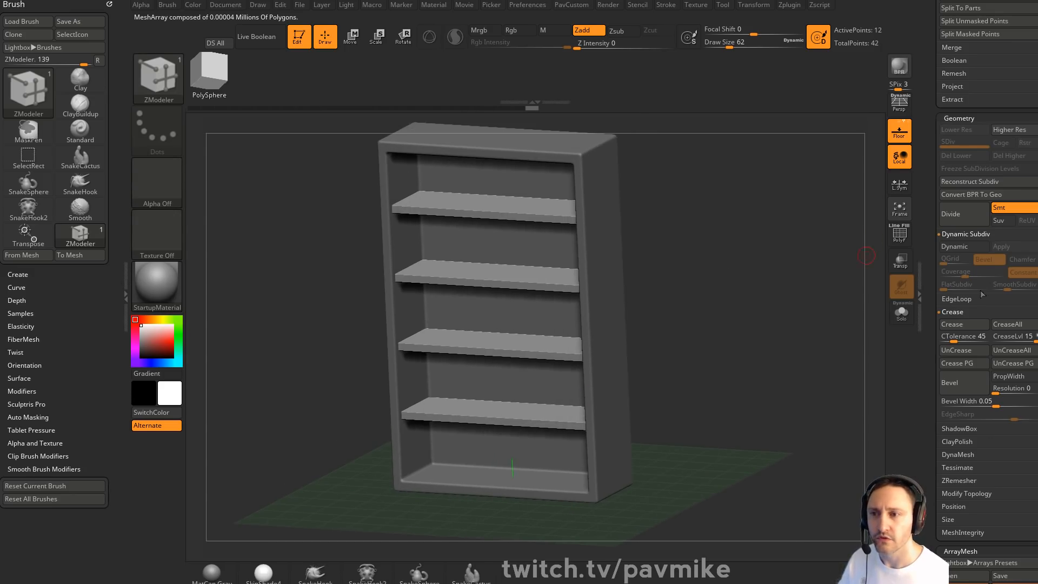
{"action": "left_click", "coordinate": [960, 247]}
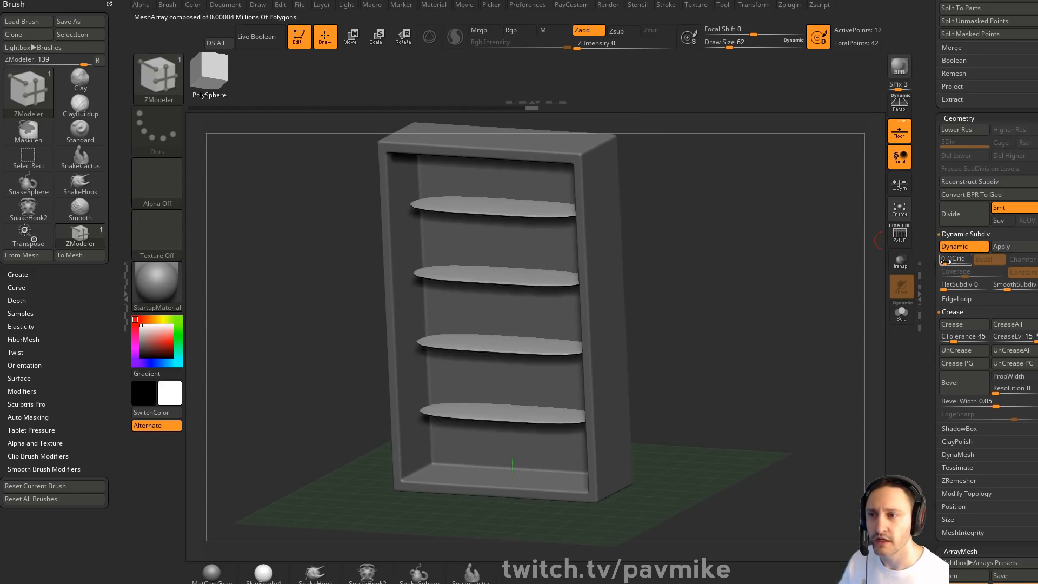
{"action": "left_click_drag", "start_coordinate": [951, 262], "coordinate": [1004, 289]}
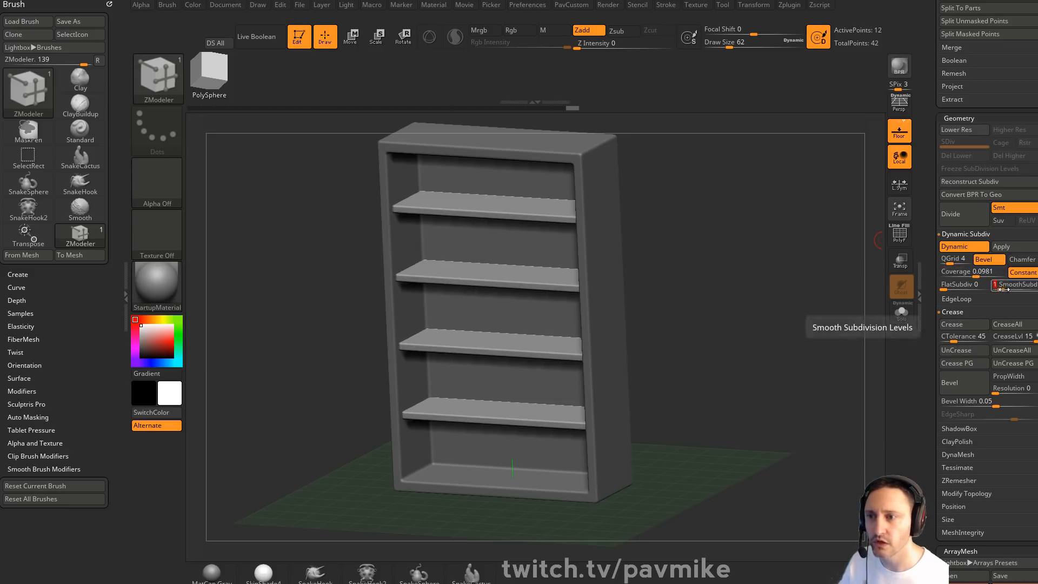
{"action": "left_click_drag", "start_coordinate": [744, 270], "coordinate": [771, 308], "text": "shift"}
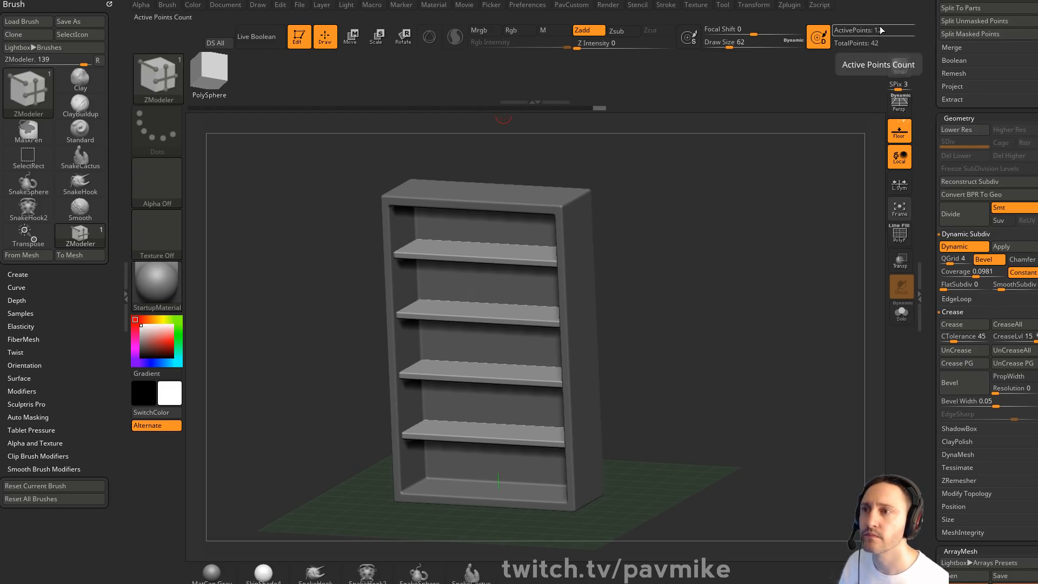
{"action": "left_click", "coordinate": [124, 269]}
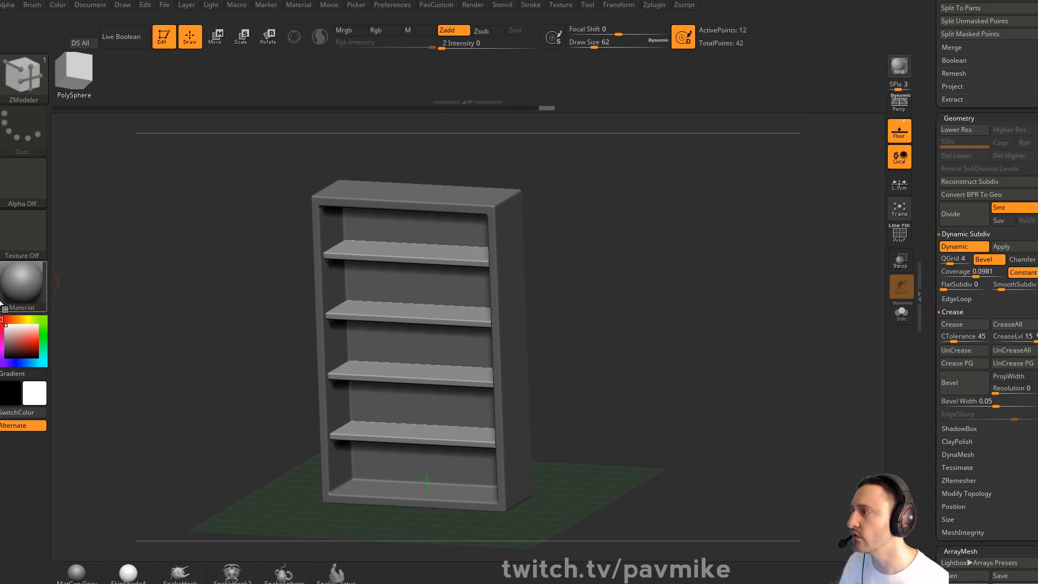
{"action": "double_click", "coordinate": [52, 282]}
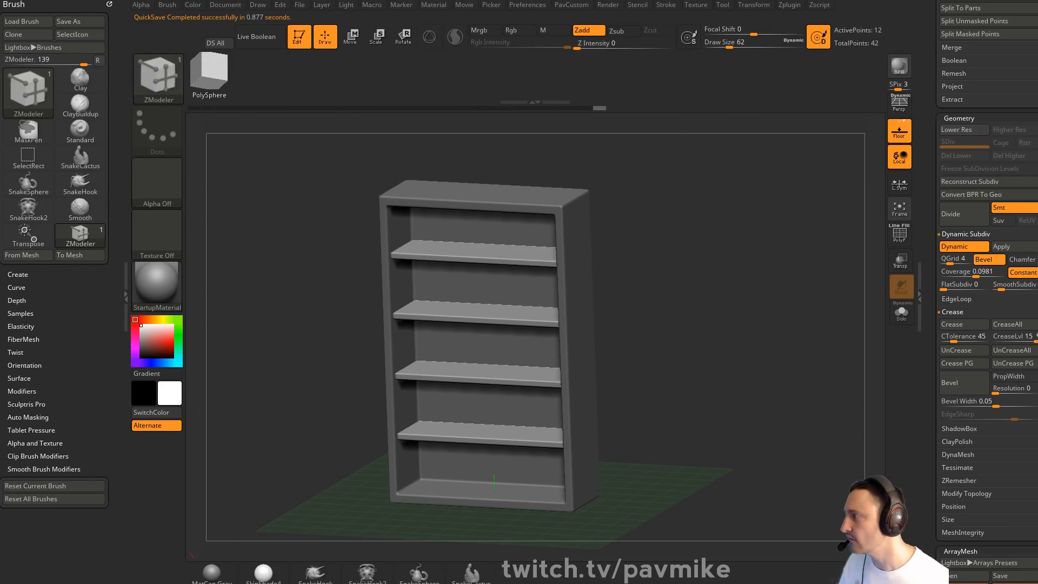
{"action": "key", "text": "super+e"}
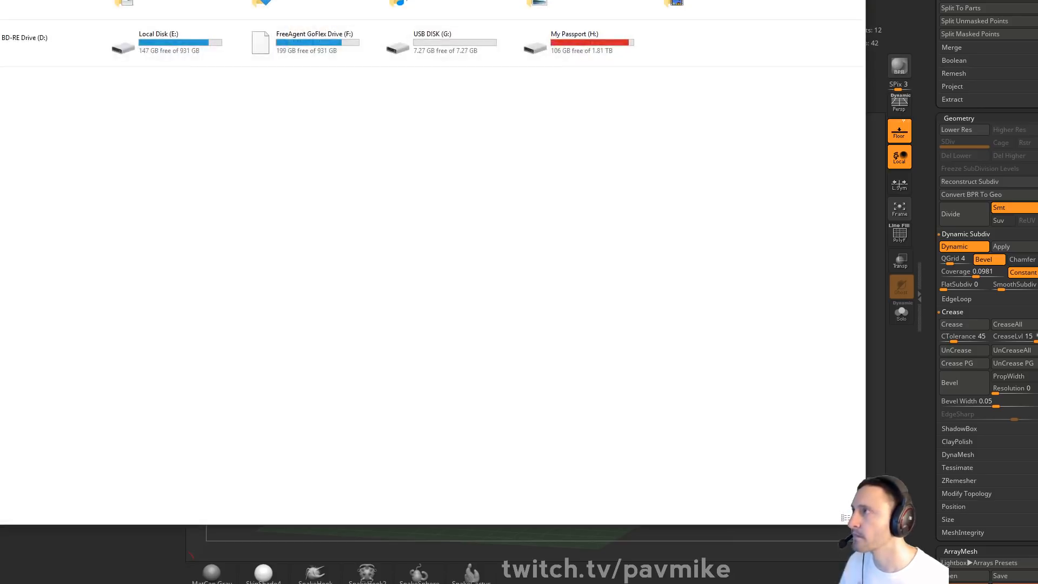
{"action": "key", "text": "alt+F4"}
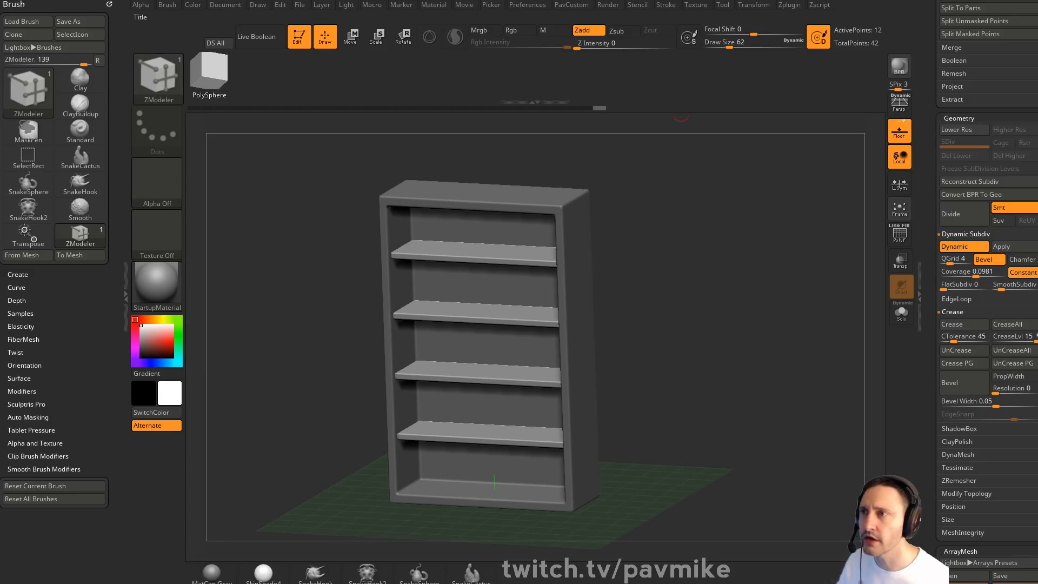
{"action": "left_click", "coordinate": [722, 11]}
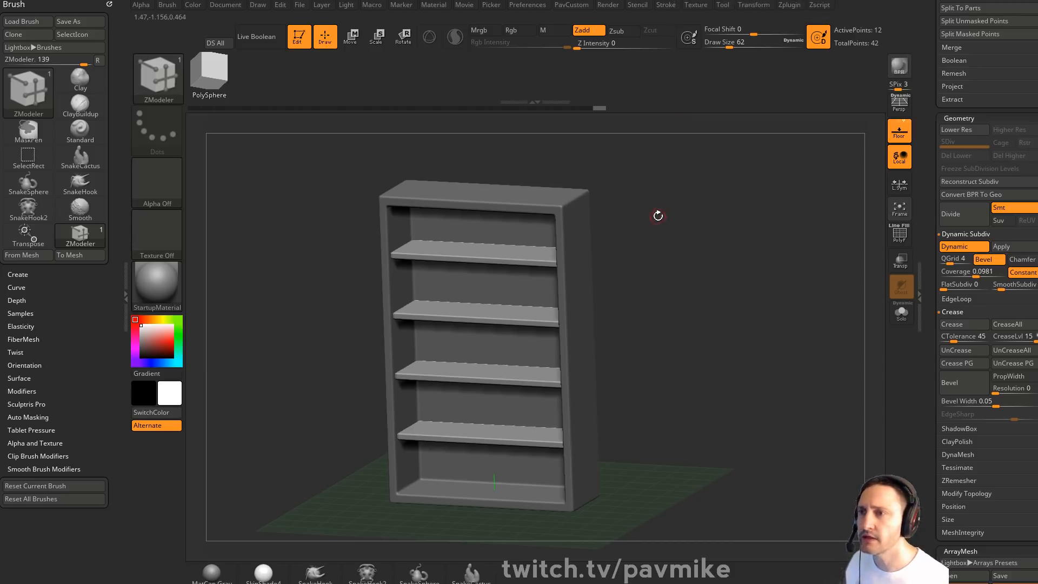
Select the bookcase frame, show its polyframe and turn off dynamic subdivision, viewing it from above
{"action": "left_click_drag", "start_coordinate": [656, 213], "coordinate": [609, 185]}
{"action": "left_click", "coordinate": [534, 188], "text": "alt"}
{"action": "key", "text": "shift+f"}
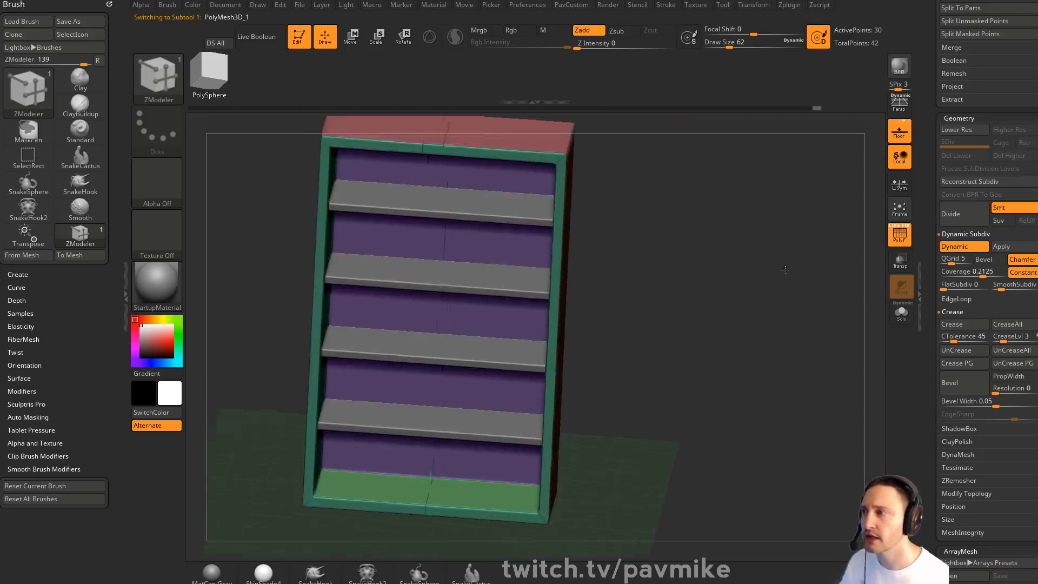
{"action": "left_click_drag", "start_coordinate": [676, 195], "coordinate": [789, 312]}
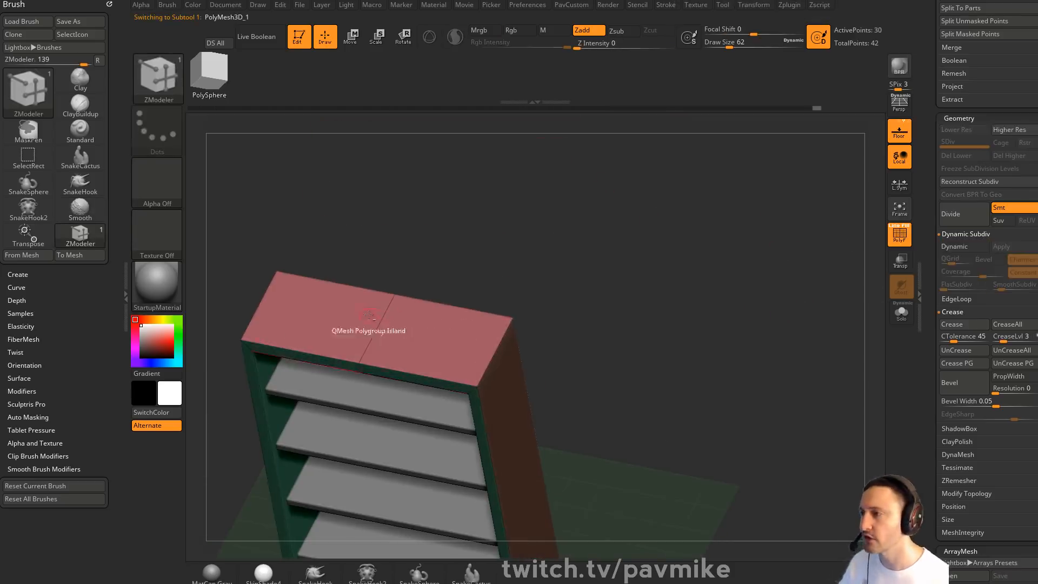
Set the ZModeler polygon action to Inset with A Single Poly as the target
{"action": "key", "text": "space"}
{"action": "left_click", "coordinate": [427, 204]}
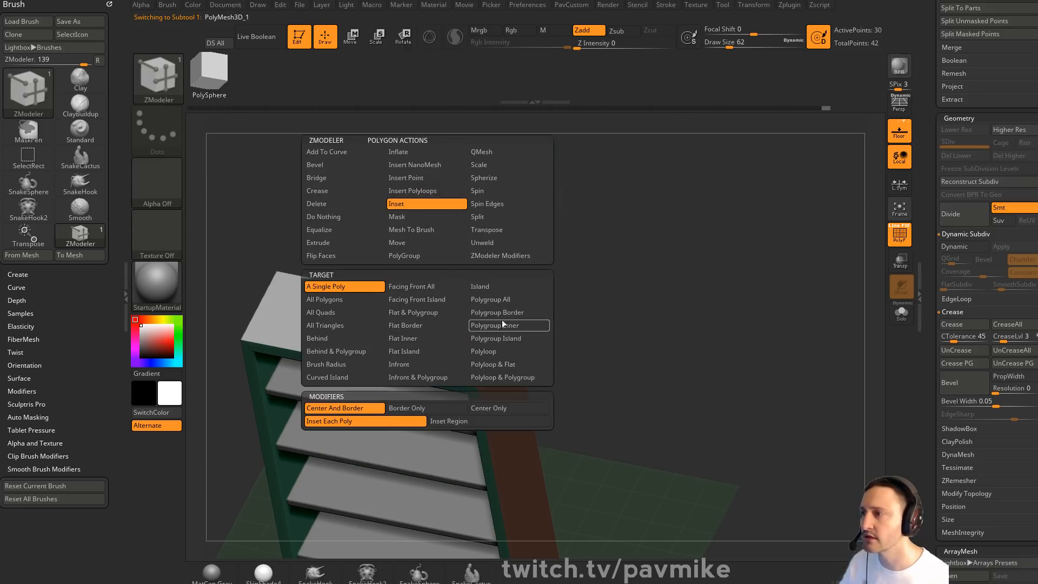
{"action": "left_click_drag", "start_coordinate": [487, 265], "coordinate": [516, 259]}
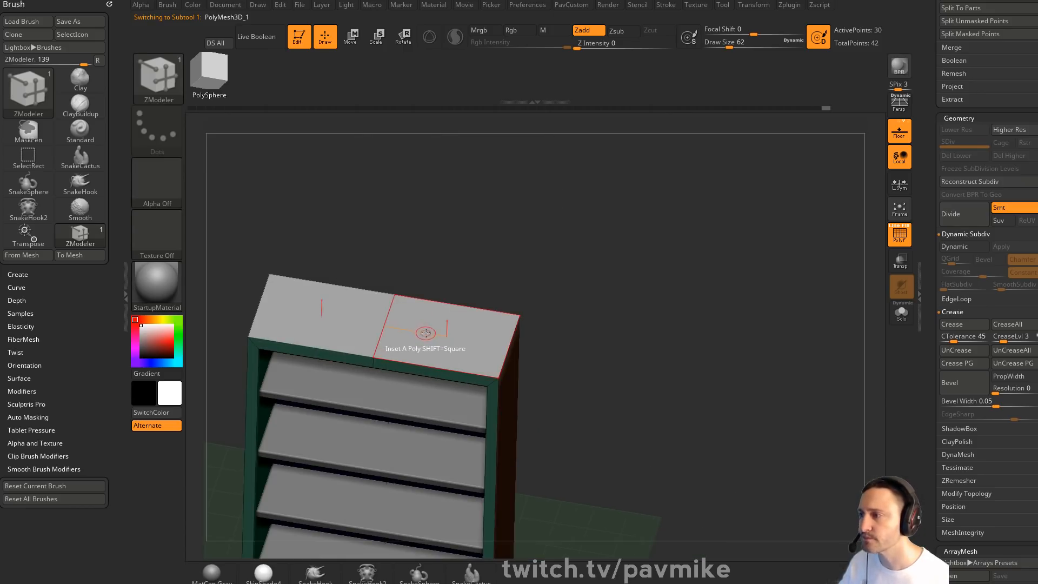
Try insetting the frame's top faces, including with the Inset Region modifier, and undo each attempt
{"action": "left_click_drag", "start_coordinate": [426, 333], "coordinate": [429, 328]}
{"action": "key", "text": "ctrl+z"}
{"action": "key", "text": "space"}
{"action": "left_click", "coordinate": [427, 421]}
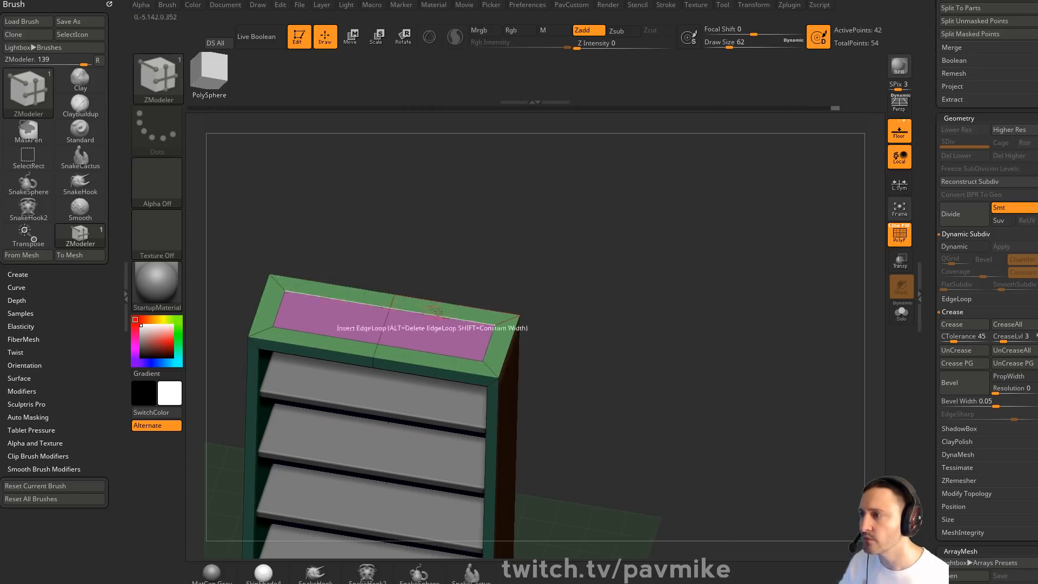
{"action": "key", "text": "ctrl+z"}
{"action": "mouse_move", "coordinate": [437, 334]}
{"action": "left_mouse_down"}
{"action": "mouse_move", "coordinate": [583, 294]}
{"action": "mouse_move", "coordinate": [417, 336]}
{"action": "mouse_move", "coordinate": [450, 321]}
{"action": "mouse_move", "coordinate": [455, 301]}
{"action": "mouse_move", "coordinate": [430, 334]}
{"action": "left_mouse_up"}
{"action": "key", "text": "ctrl+z"}
Try insetting each of the frame's top faces separately with Inset Each Poly, and undo it
{"action": "key", "text": "space"}
{"action": "left_click", "coordinate": [412, 424]}
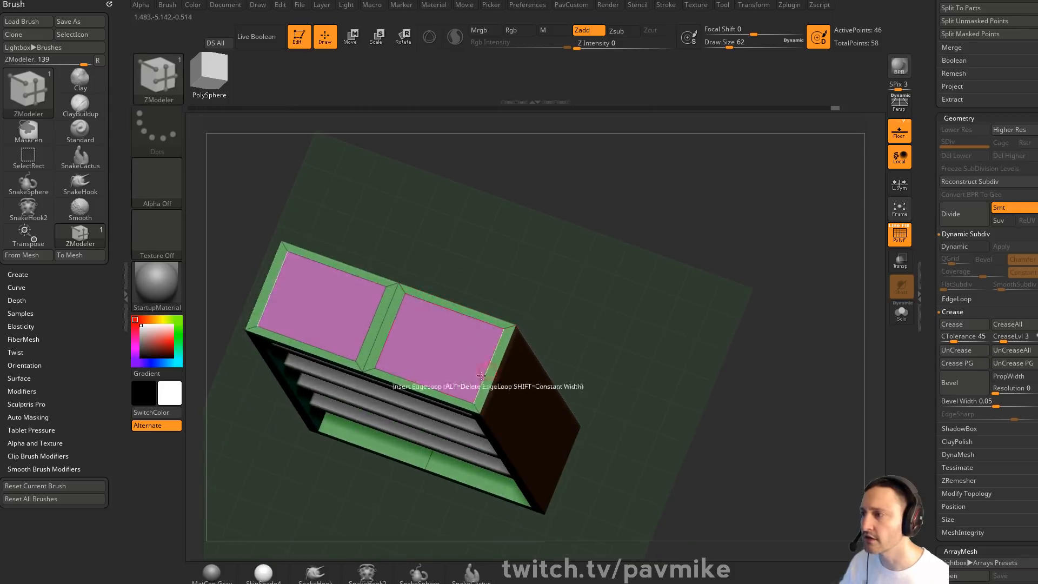
{"action": "left_click_drag", "start_coordinate": [547, 249], "coordinate": [524, 330]}
{"action": "key", "text": "ctrl+z"}
Inset the outer side faces of the bookcase frame symmetrically by a narrow margin, and view the side straight on
{"action": "key", "text": "d"}
{"action": "key", "text": "shift+d"}
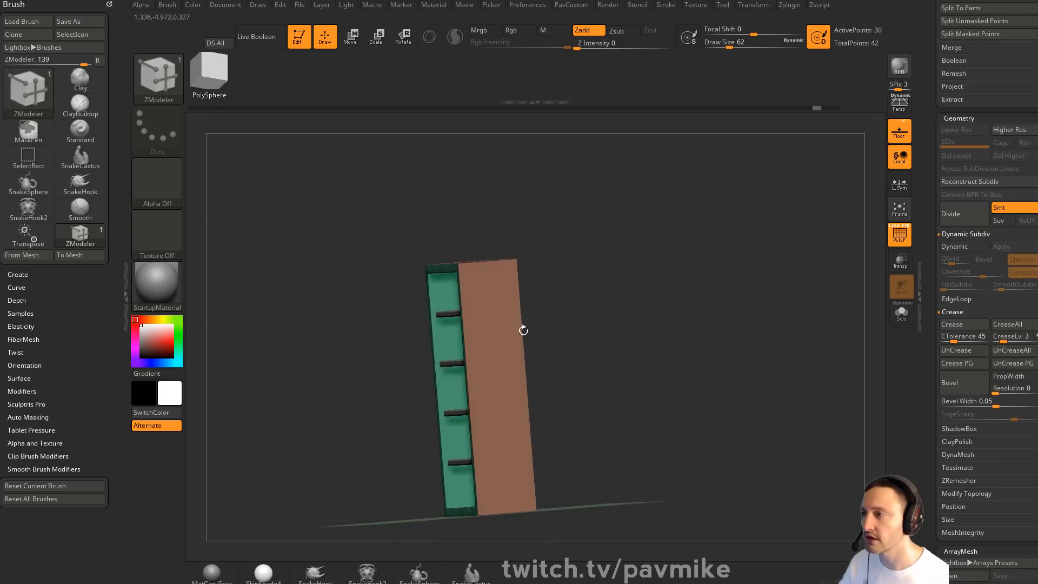
{"action": "left_click", "coordinate": [495, 357], "text": "alt"}
{"action": "key", "text": "space"}
{"action": "left_click_drag", "start_coordinate": [493, 361], "coordinate": [497, 362]}
{"action": "left_click_drag", "start_coordinate": [606, 323], "coordinate": [609, 329], "text": "shift"}
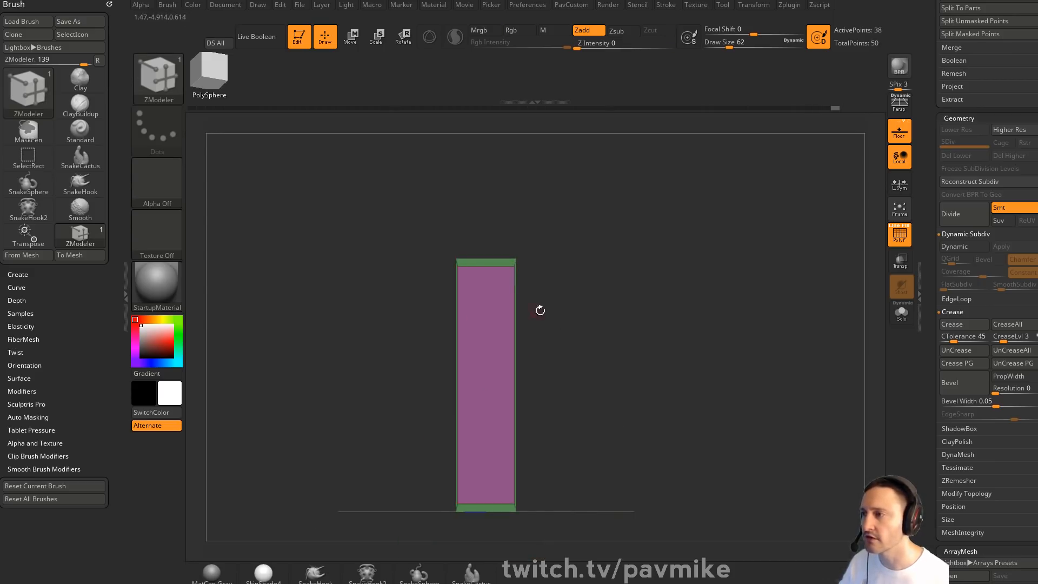
Try placing the transform gizmo on the outer side panel of the bookcase frame
{"action": "key", "text": "w"}
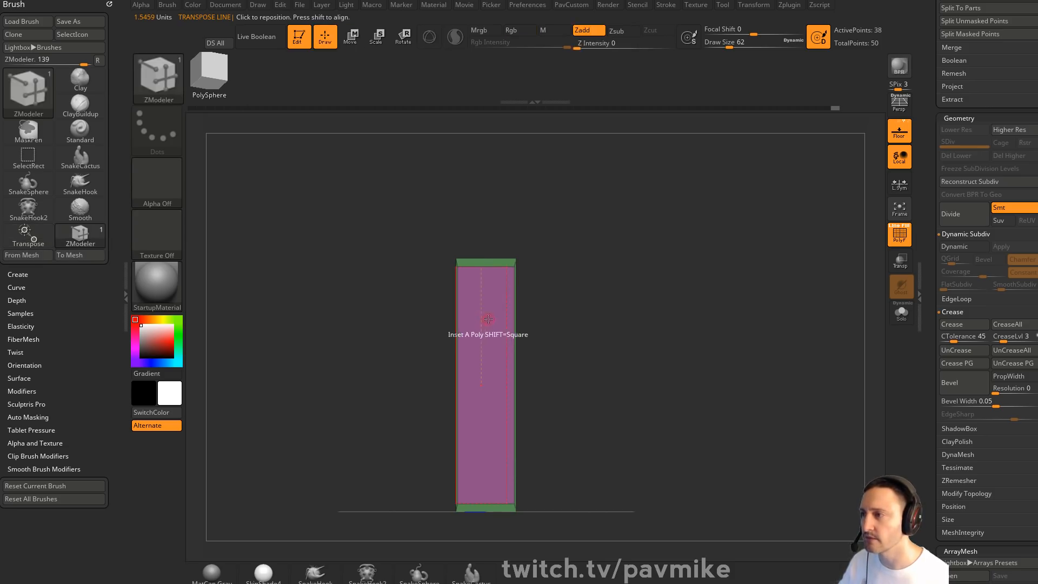
{"action": "left_click", "coordinate": [430, 37]}
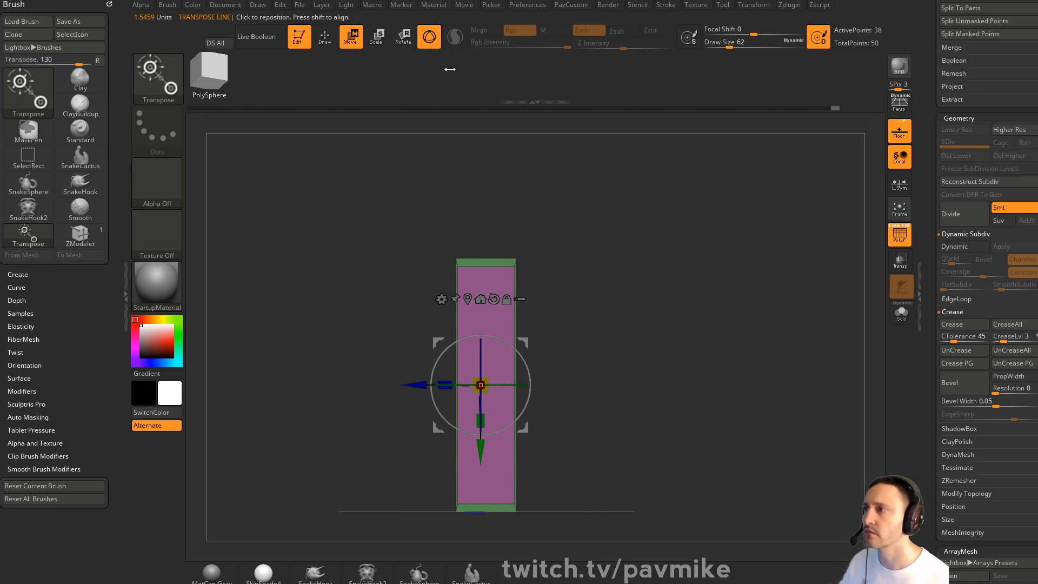
{"action": "left_click", "coordinate": [484, 286], "text": "alt"}
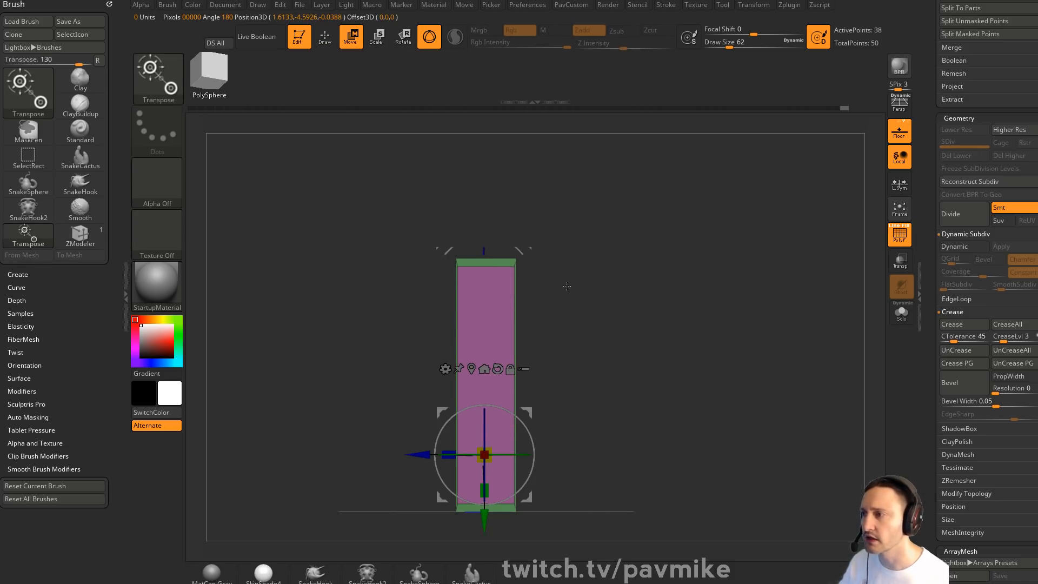
{"action": "left_click_drag", "start_coordinate": [566, 286], "coordinate": [593, 292]}
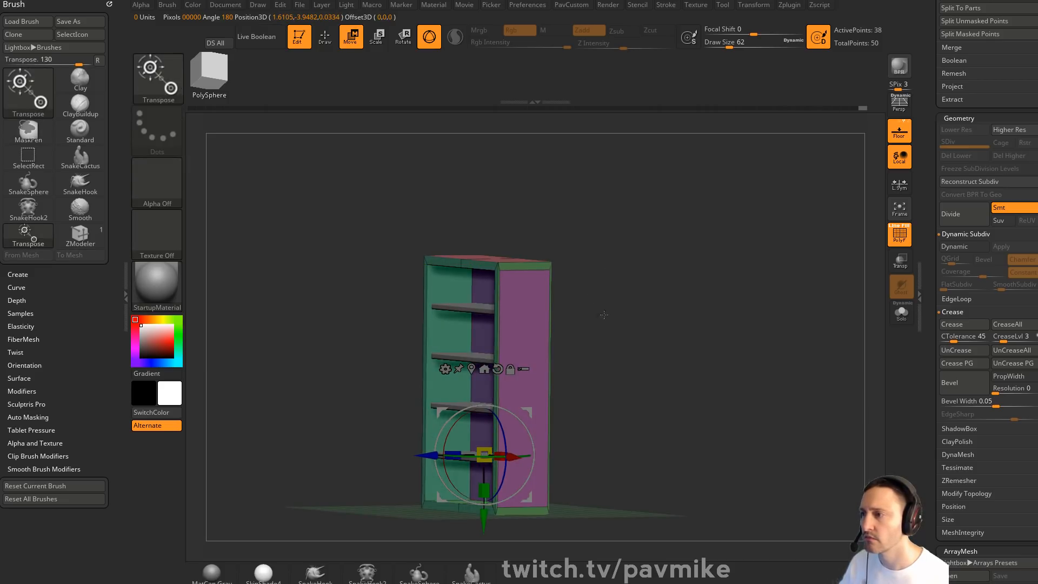
{"action": "left_click_drag", "start_coordinate": [587, 314], "coordinate": [607, 340]}
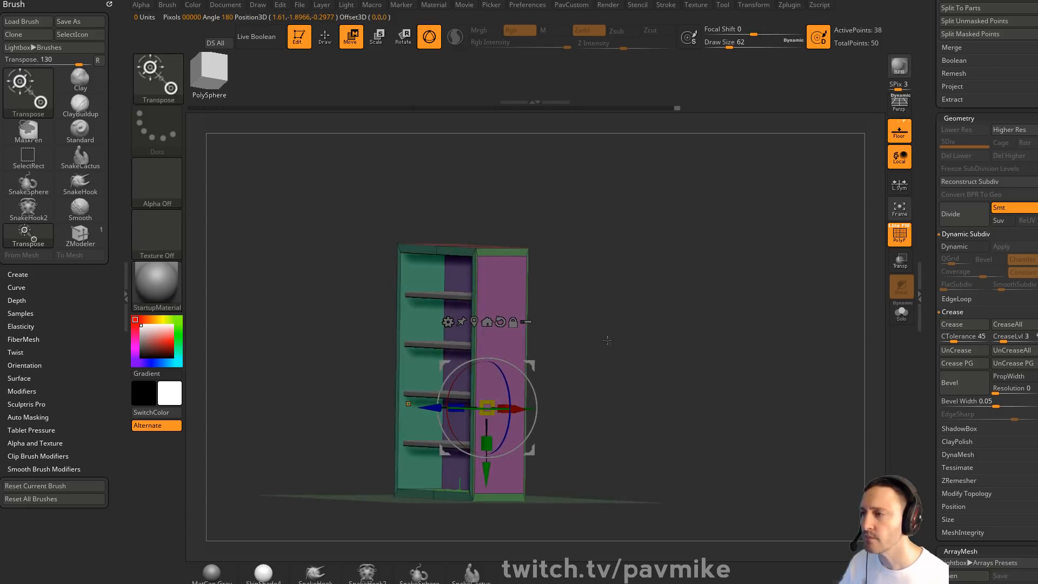
Mask the inset side panels with the ZModeler polygon action Mask on Polygroup All, and invert the mask so only the panels are free
{"action": "key", "text": "q"}
{"action": "key", "text": "space"}
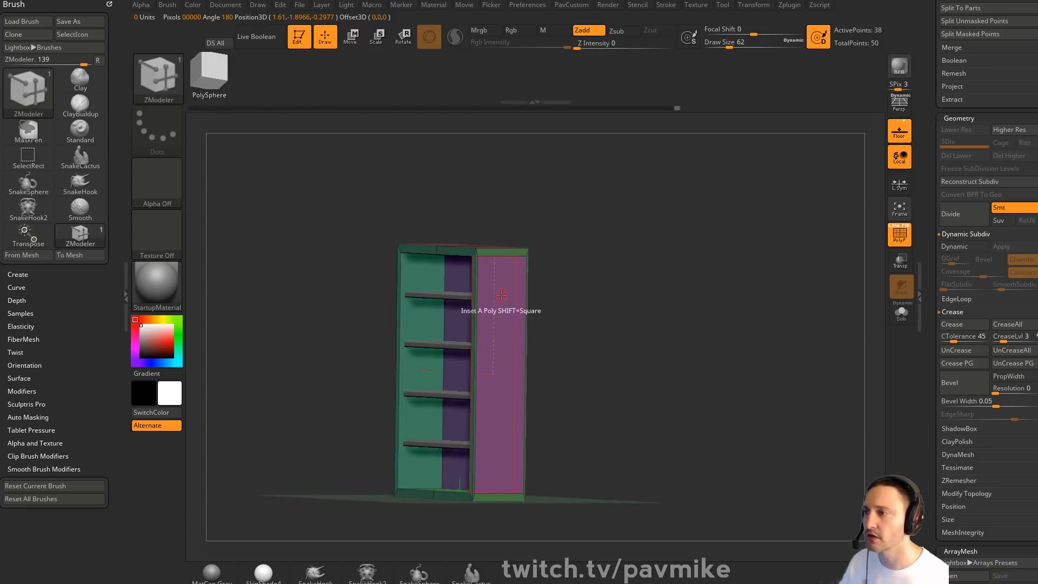
{"action": "key", "text": "space"}
{"action": "left_click", "coordinate": [487, 216]}
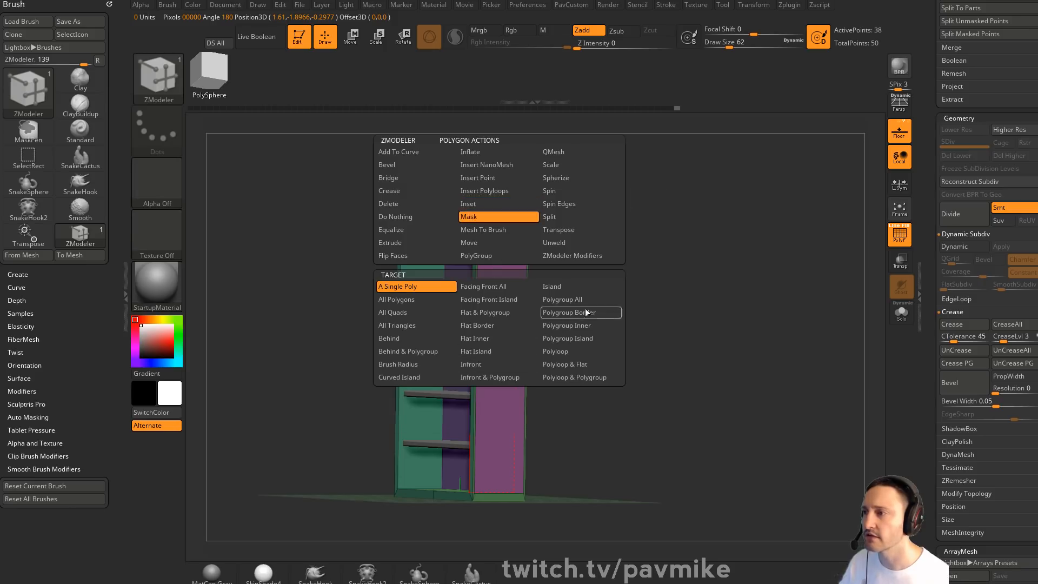
{"action": "left_click", "coordinate": [565, 299]}
{"action": "left_click", "coordinate": [499, 331]}
{"action": "left_click", "coordinate": [590, 309], "text": "ctrl"}
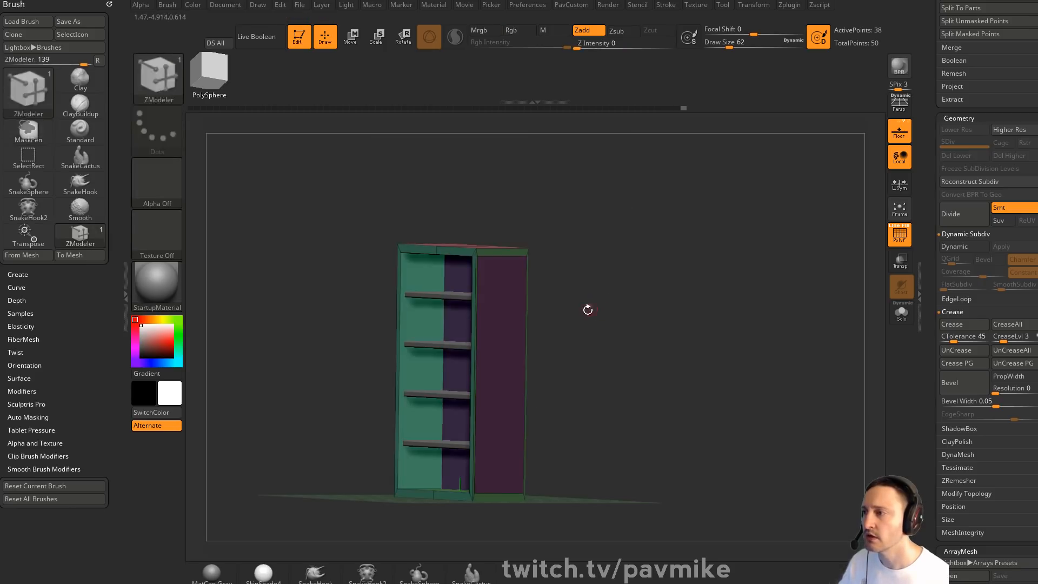
{"action": "key", "text": "w"}
{"action": "left_click", "coordinate": [609, 307], "text": "ctrl"}
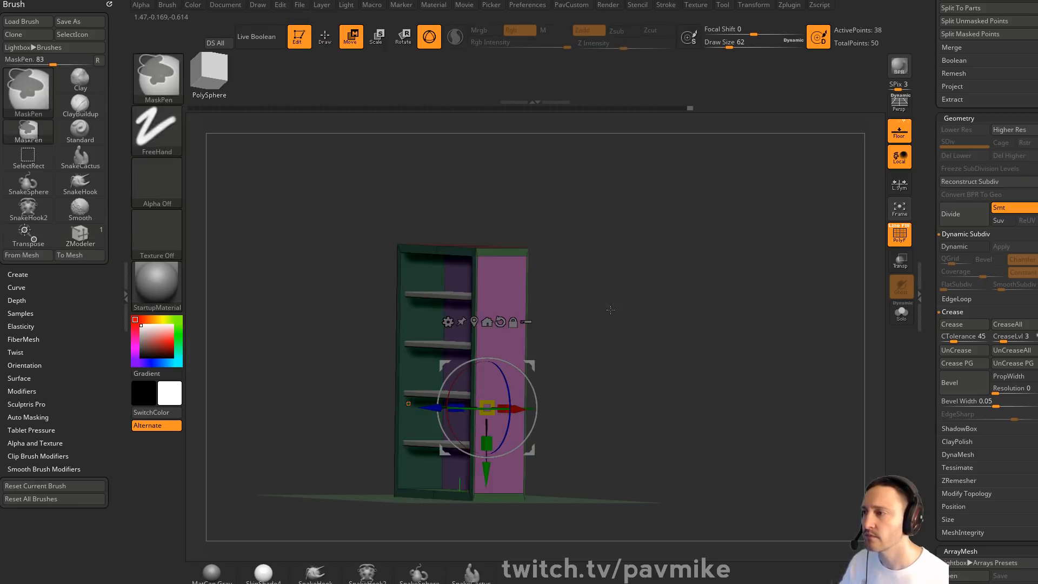
Centre the gizmo on the unmasked side panels and try adjusting them with it in the straight side view
{"action": "left_click", "coordinate": [474, 322]}
{"action": "right_click_drag", "start_coordinate": [474, 327], "coordinate": [461, 346], "text": "shift"}
{"action": "left_click_drag", "start_coordinate": [460, 370], "coordinate": [460, 368]}
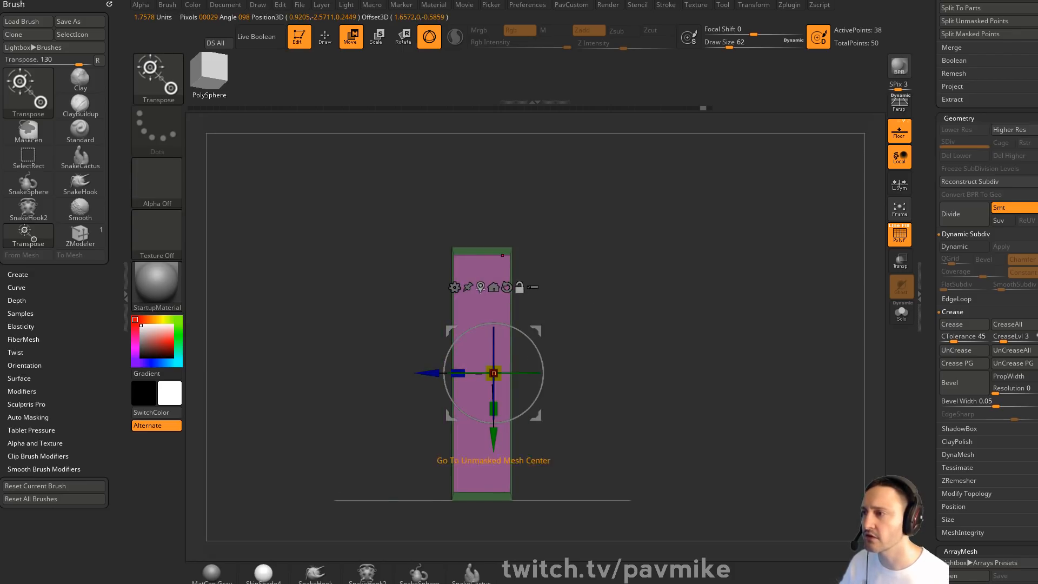
{"action": "left_click_drag", "start_coordinate": [598, 318], "coordinate": [688, 315]}
{"action": "mouse_move", "coordinate": [567, 369]}
{"action": "left_mouse_down"}
{"action": "mouse_move", "coordinate": [584, 369]}
{"action": "mouse_move", "coordinate": [538, 370]}
{"action": "left_mouse_up"}
{"action": "key", "text": "q"}
{"action": "mouse_move", "coordinate": [729, 278]}
{"action": "left_mouse_down"}
{"action": "mouse_move", "coordinate": [655, 285]}
{"action": "mouse_move", "coordinate": [675, 309]}
{"action": "mouse_move", "coordinate": [723, 329]}
{"action": "left_mouse_up"}
Undo the side panel adjustment, the masking and the side insets back to the plain frame with dynamic subdivision on
{"action": "key", "text": "ctrl+z"}
{"action": "key", "text": "ctrl+z"}
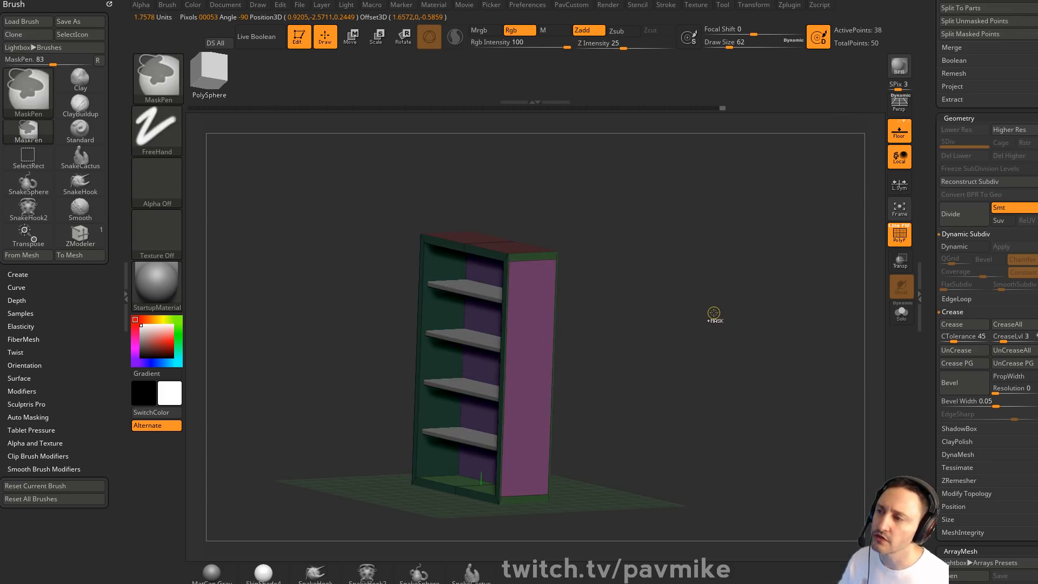
{"action": "key", "text": "ctrl+z"}
{"action": "key", "text": "ctrl+z"}
{"action": "key", "text": "ctrl+z"}
{"action": "key", "text": "ctrl+z"}
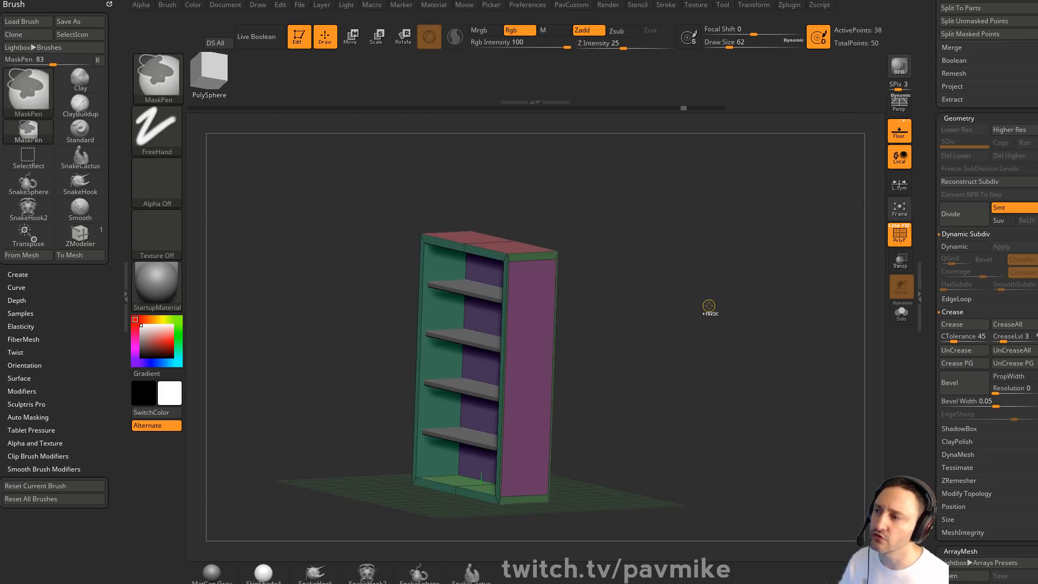
{"action": "key", "text": "ctrl+z"}
{"action": "key", "text": "ctrl+z"}
{"action": "key", "text": "ctrl+z"}
{"action": "key", "text": "ctrl+z"}
{"action": "key", "text": "ctrl+z"}
{"action": "left_click_drag", "start_coordinate": [713, 280], "coordinate": [615, 283]}
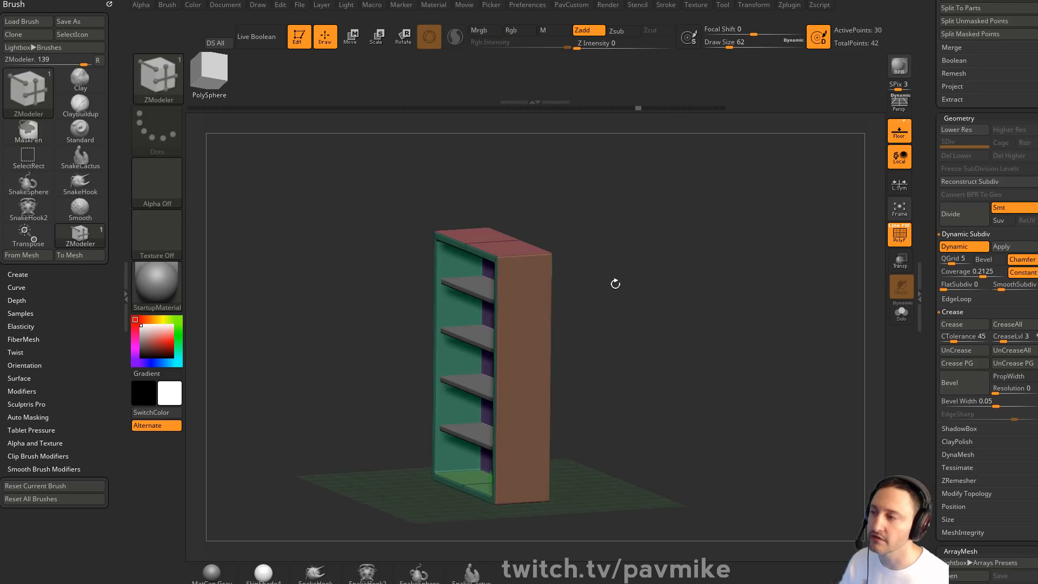
Set the ZModeler polygon action to Inset, try it on the frame's outer side face, and undo it
{"action": "key", "text": "space"}
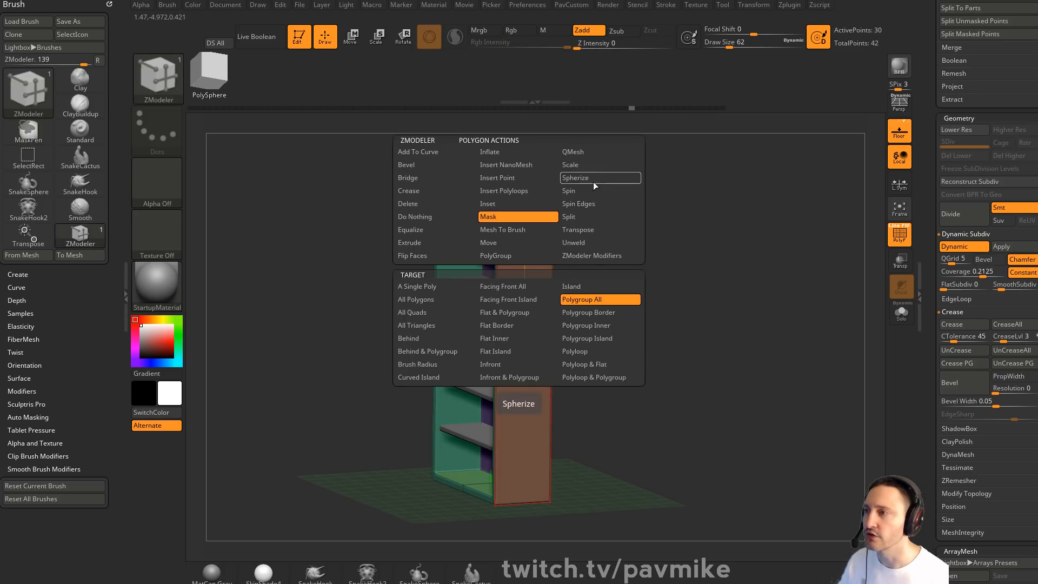
{"action": "left_click", "coordinate": [502, 204]}
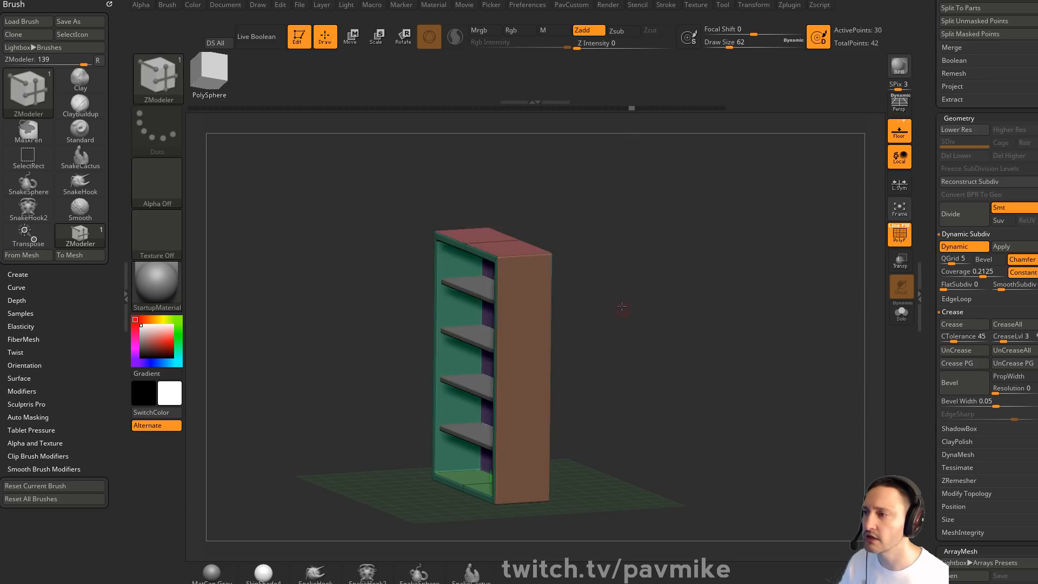
{"action": "left_click_drag", "start_coordinate": [517, 364], "coordinate": [606, 451]}
{"action": "key", "text": "ctrl+z"}
Turn off the polyframe display on the bookcase
{"action": "left_click_drag", "start_coordinate": [706, 278], "coordinate": [711, 315]}
{"action": "key", "text": "shift+f"}
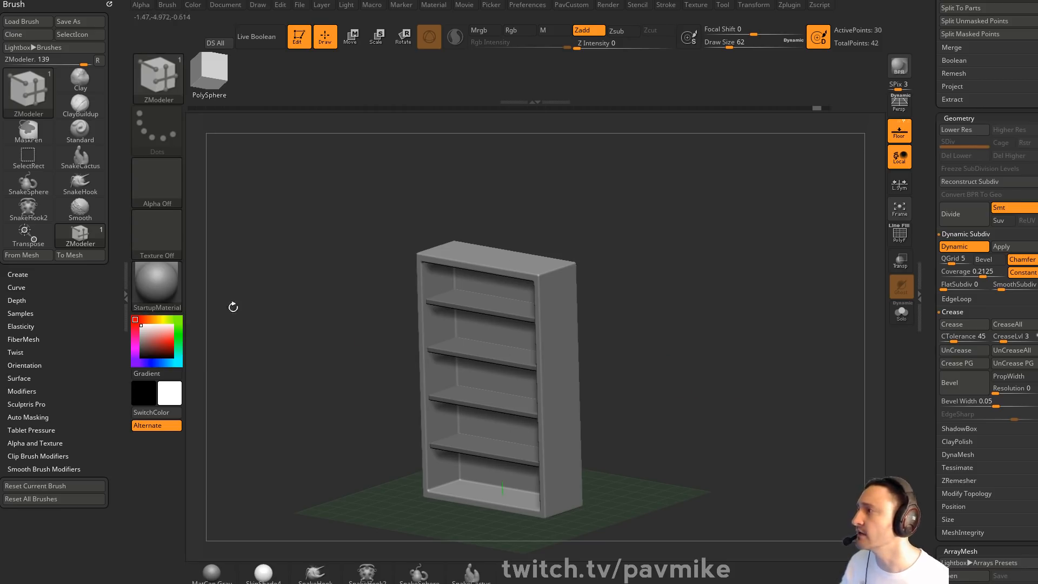
Look through the Decimation Master plugin's pre-process and Decimate All options
{"action": "left_click", "coordinate": [786, 5]}
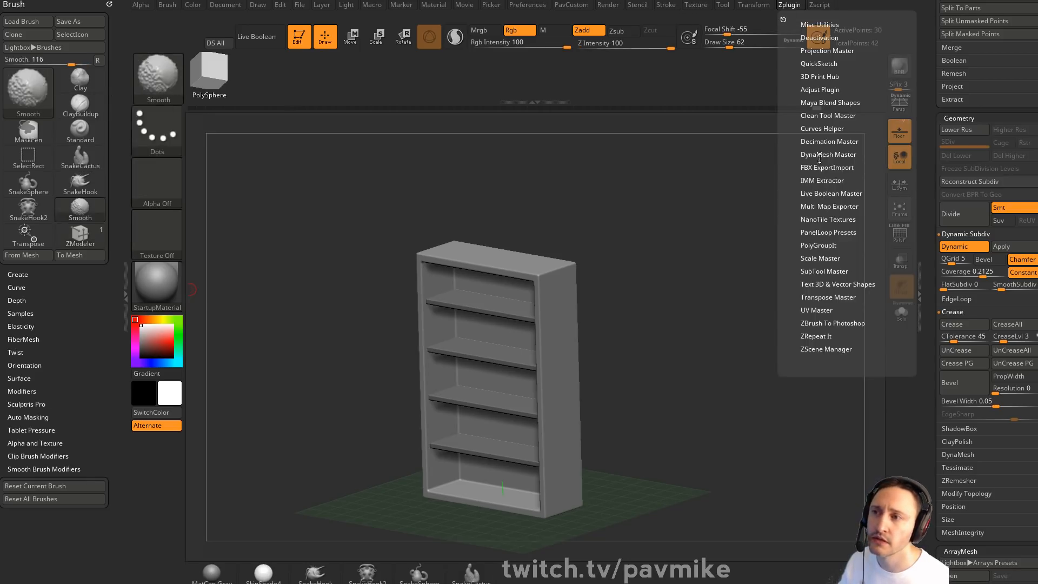
{"action": "left_click", "coordinate": [824, 142]}
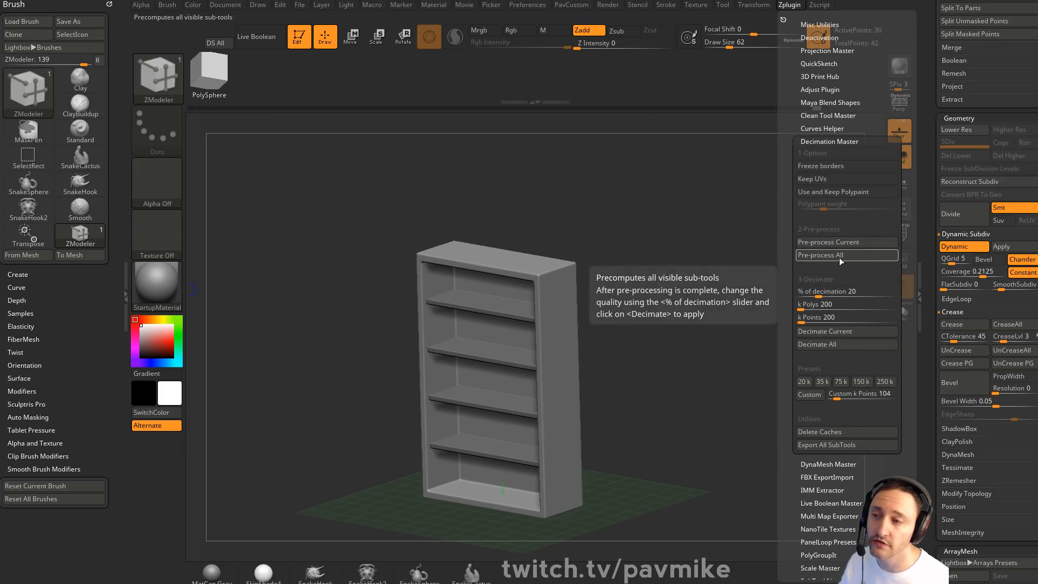
{"action": "left_click", "coordinate": [840, 344]}
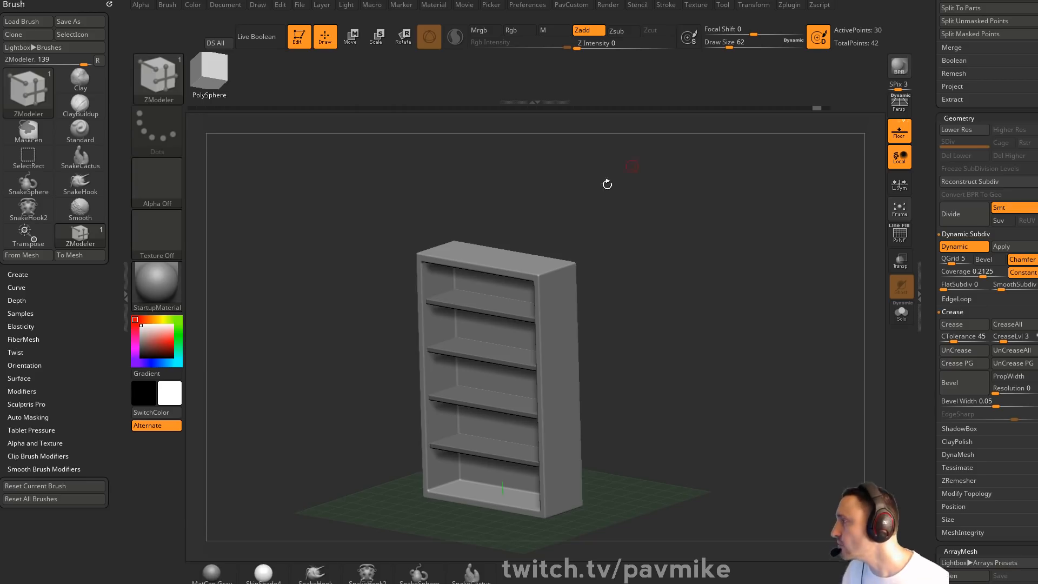
Set the draw size to 68 and make a BPR preview render of the bookcase
{"action": "mouse_move", "coordinate": [720, 252]}
{"action": "left_mouse_down"}
{"action": "mouse_move", "coordinate": [681, 281]}
{"action": "mouse_move", "coordinate": [706, 296]}
{"action": "mouse_move", "coordinate": [741, 296]}
{"action": "mouse_move", "coordinate": [737, 242]}
{"action": "mouse_move", "coordinate": [743, 286]}
{"action": "mouse_move", "coordinate": [699, 298]}
{"action": "mouse_move", "coordinate": [720, 297]}
{"action": "mouse_move", "coordinate": [710, 295]}
{"action": "left_mouse_up"}
{"action": "key", "text": "s"}
{"action": "left_click", "coordinate": [729, 290]}
{"action": "scroll", "coordinate": [926, 288], "scroll_direction": "up", "scroll_amount": 10}
{"action": "key", "text": "shift+r"}
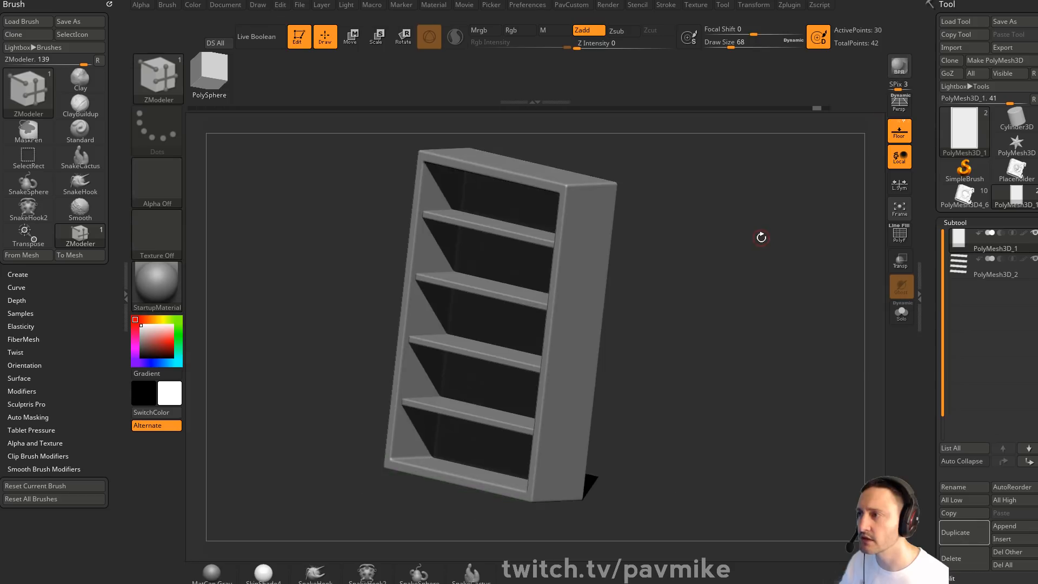
{"action": "mouse_move", "coordinate": [757, 266]}
{"action": "left_mouse_down", "text": "shift"}
{"action": "mouse_move", "coordinate": [776, 260]}
{"action": "mouse_move", "coordinate": [752, 271]}
{"action": "left_mouse_up", "text": "shift"}
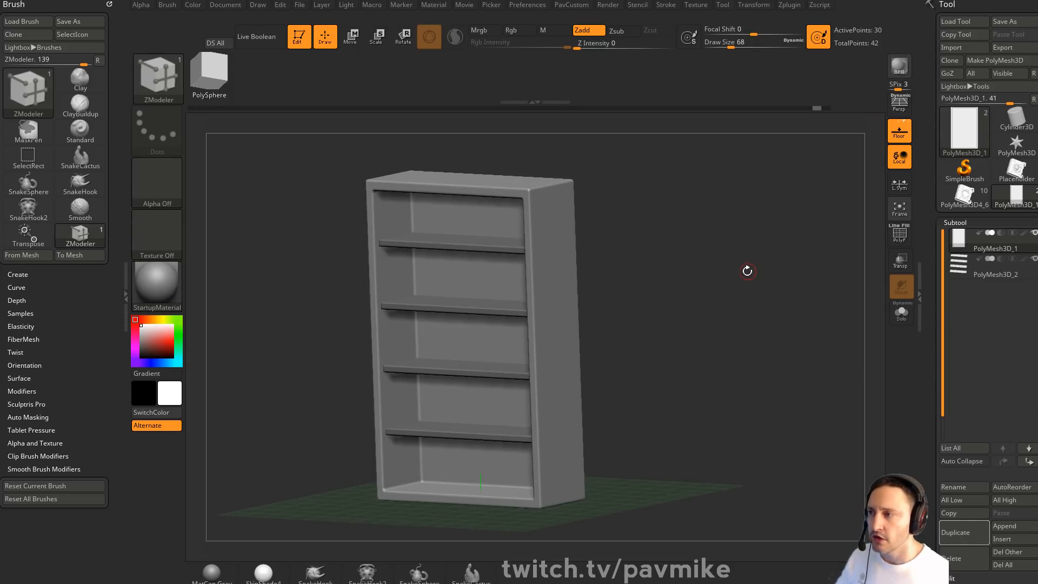
Create a new InsertMesh brush from the Placeholder book turned spine-on, and return to the bookcase tool in front view
{"action": "left_click", "coordinate": [1016, 172]}
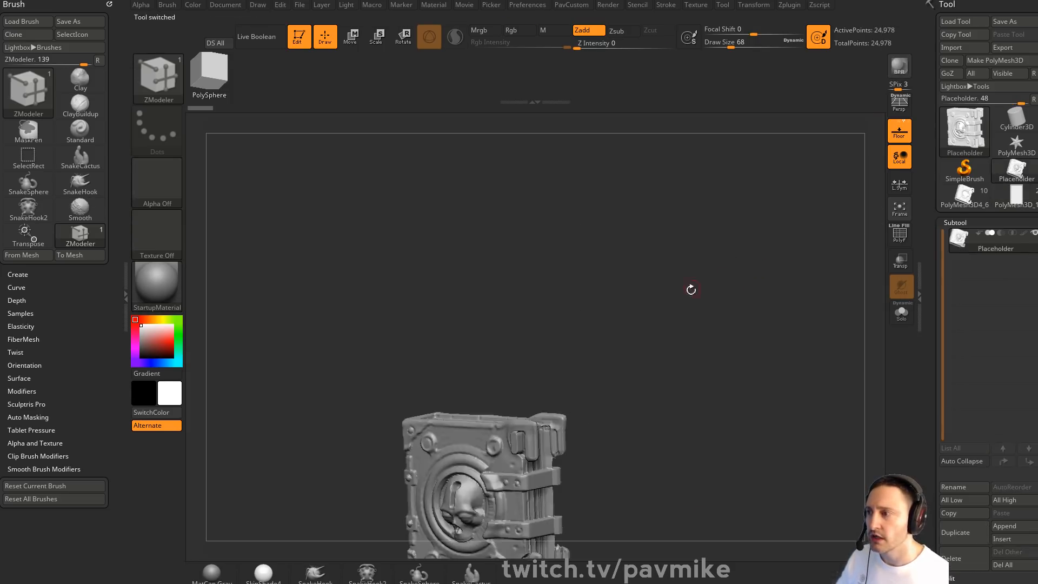
{"action": "left_click_drag", "start_coordinate": [691, 290], "coordinate": [728, 289]}
{"action": "key", "text": "b"}
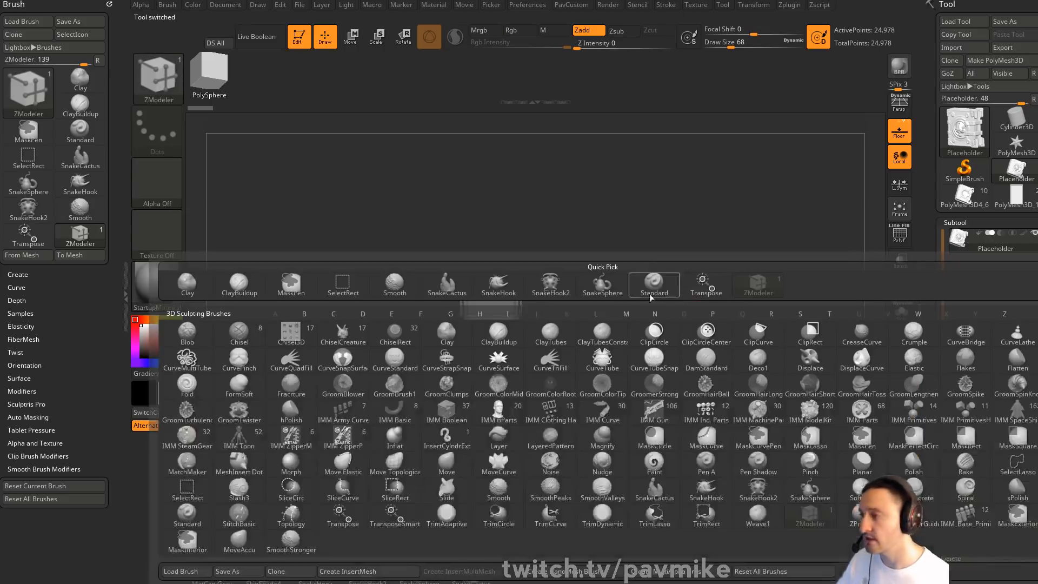
{"action": "left_click", "coordinate": [357, 571]}
{"action": "left_click", "coordinate": [465, 191]}
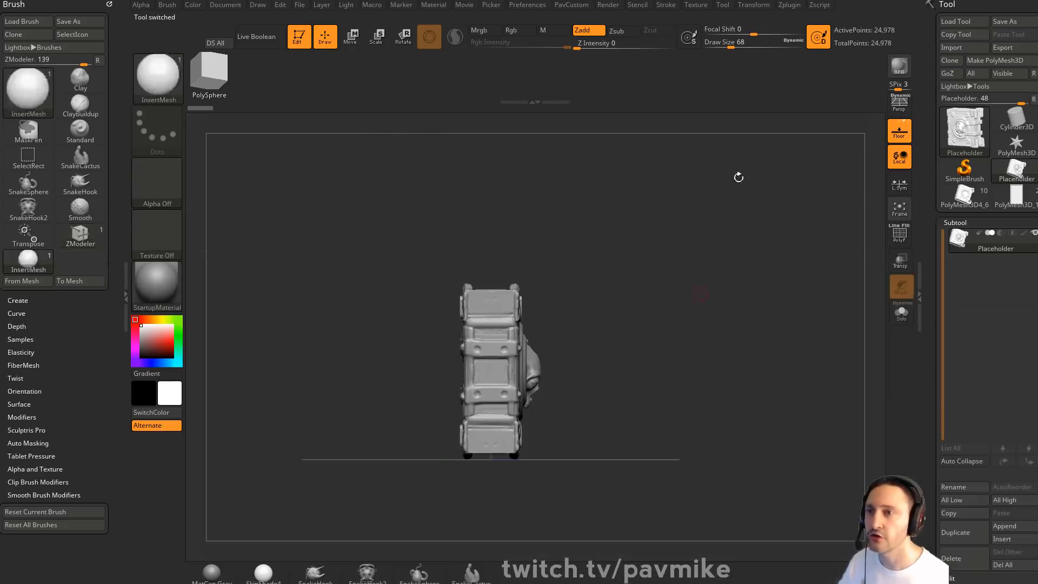
{"action": "left_click", "coordinate": [1016, 206]}
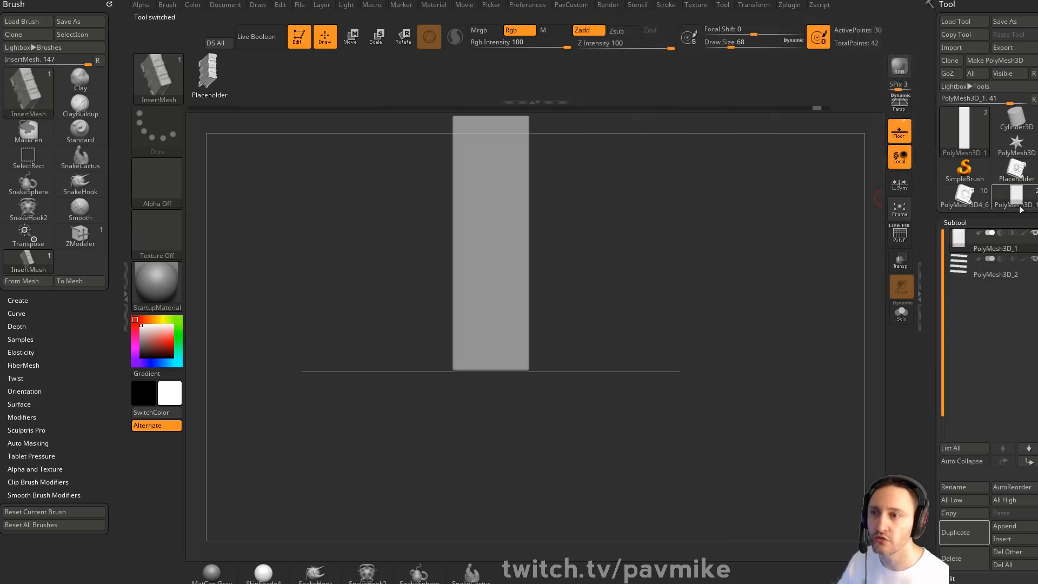
{"action": "key", "text": "f"}
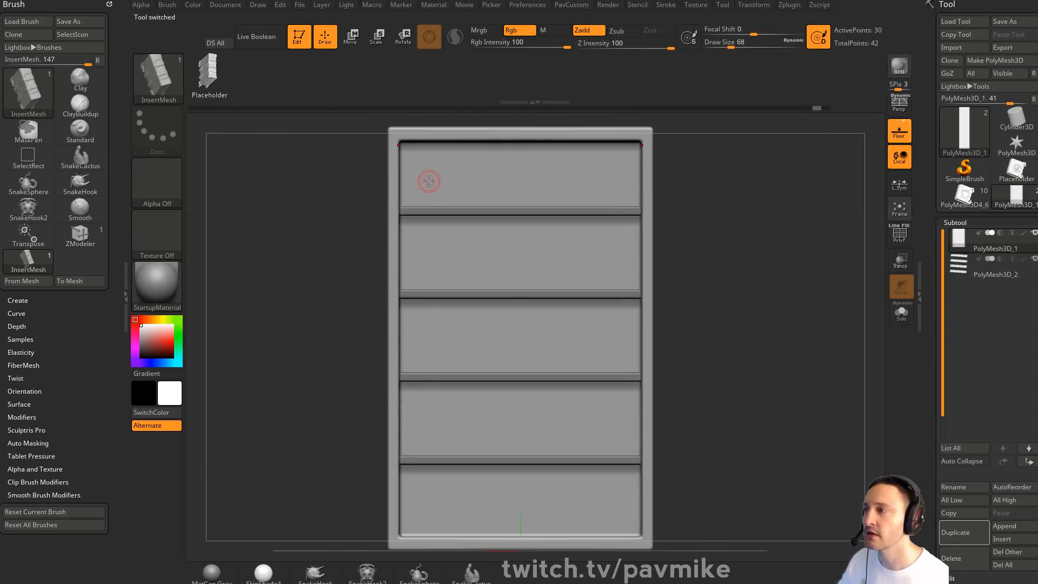
Try inserting the book directly on the frame subtool, undo it, and toggle dynamic subdivision off and back on
{"action": "left_click_drag", "start_coordinate": [429, 213], "coordinate": [769, 247]}
{"action": "key", "text": "ctrl+z"}
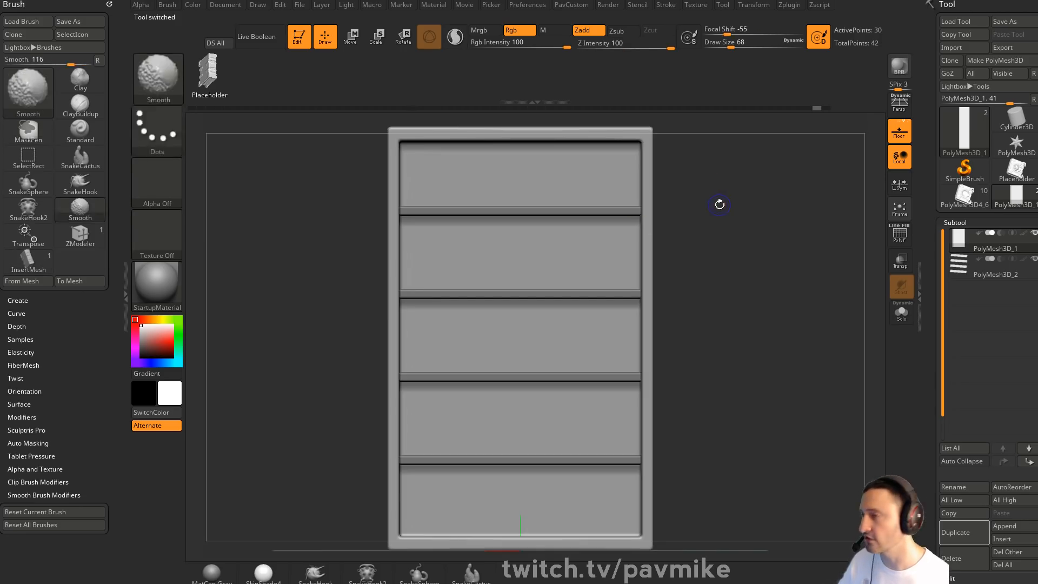
{"action": "key", "text": "shift+d"}
{"action": "left_click_drag", "start_coordinate": [700, 244], "coordinate": [690, 265], "text": "alt"}
{"action": "key", "text": "d"}
Insert a PolyMesh3D star as a new subtool and move it to the end of the subtool list
{"action": "left_click_drag", "start_coordinate": [945, 373], "coordinate": [945, 253]}
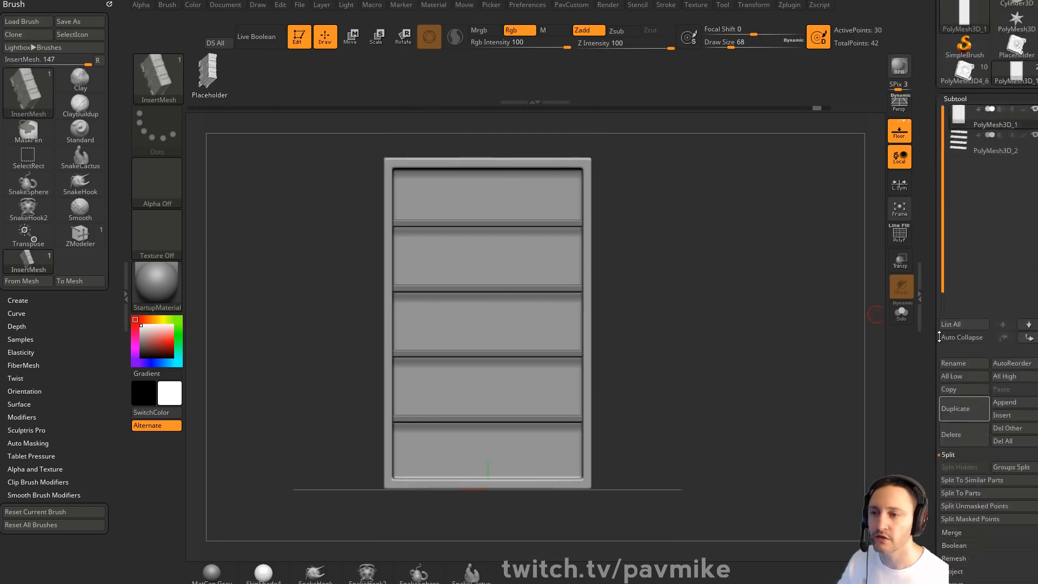
{"action": "left_click", "coordinate": [1004, 420]}
{"action": "left_click", "coordinate": [794, 350]}
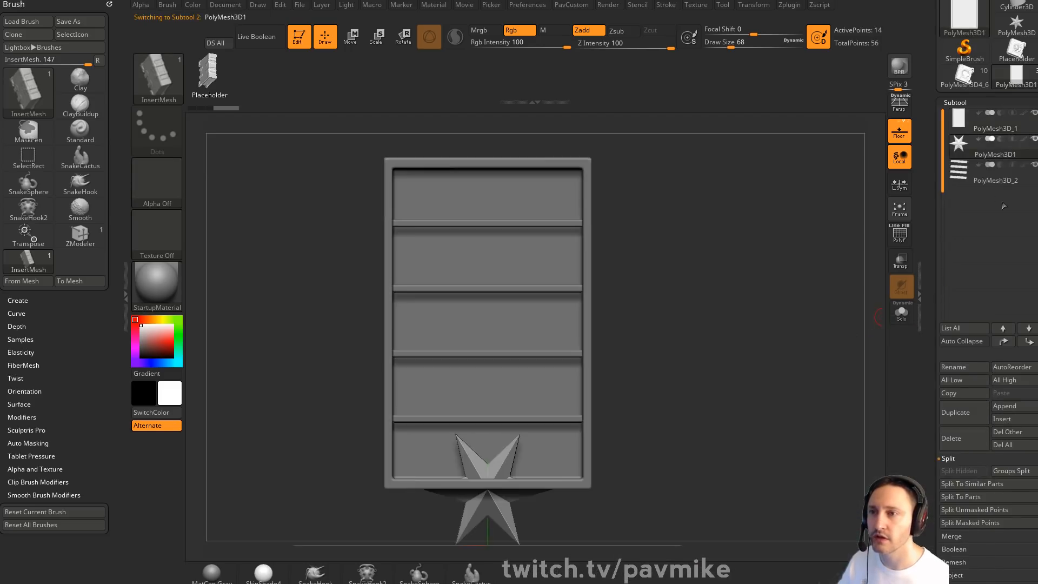
{"action": "left_click", "coordinate": [986, 183]}
{"action": "left_click_drag", "start_coordinate": [746, 260], "coordinate": [814, 260], "text": "shift"}
{"action": "left_click", "coordinate": [980, 154]}
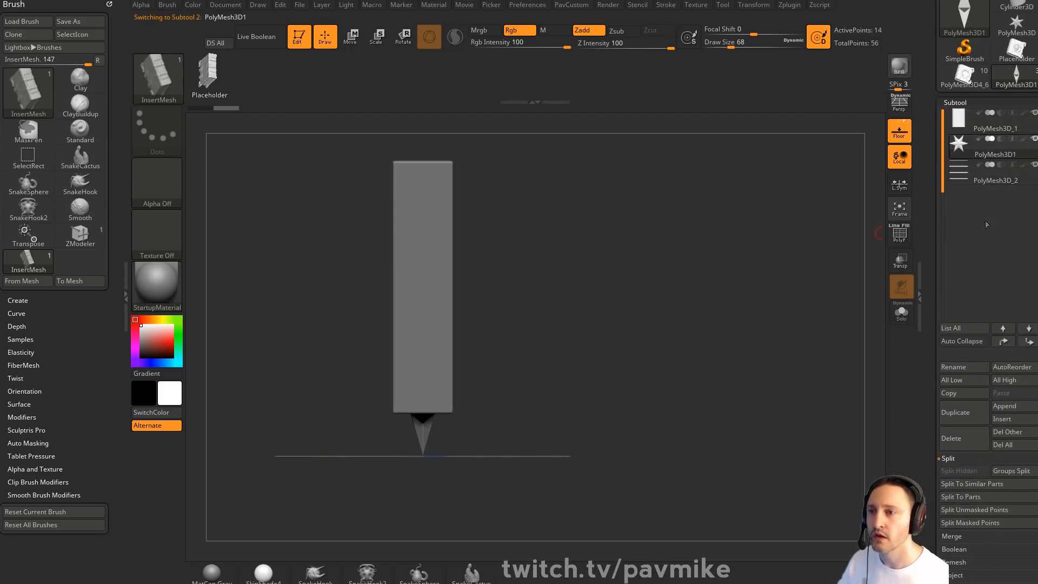
{"action": "left_click", "coordinate": [1025, 343]}
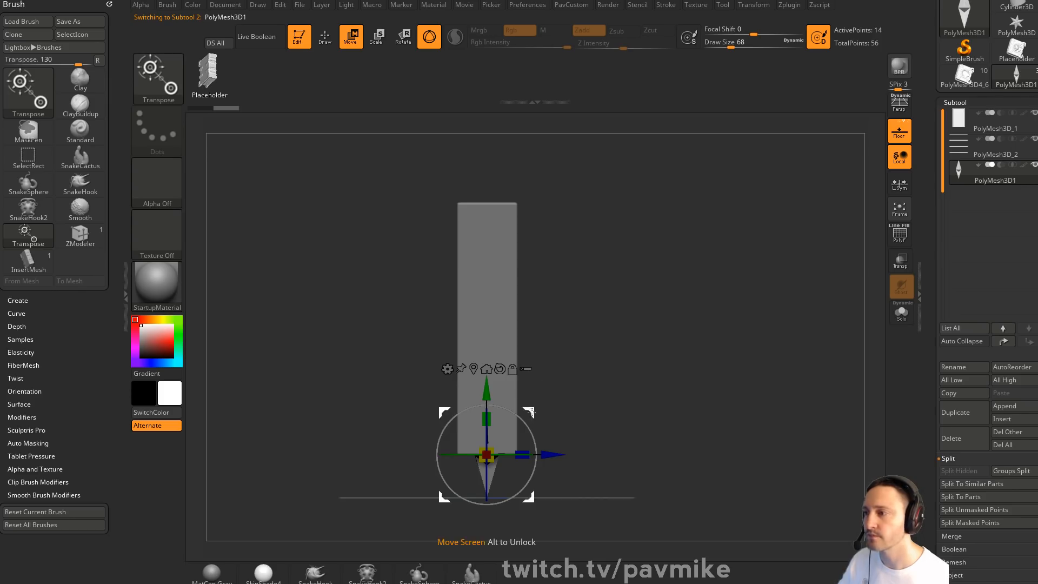
Move the star up behind the bookcase and insert the book upright near the left end of the top shelf in front view
{"action": "left_click_drag", "start_coordinate": [531, 412], "coordinate": [432, 264]}
{"action": "key", "text": "q"}
{"action": "mouse_move", "coordinate": [744, 262]}
{"action": "right_mouse_down"}
{"action": "mouse_move", "coordinate": [696, 253]}
{"action": "mouse_move", "coordinate": [704, 259]}
{"action": "right_mouse_up"}
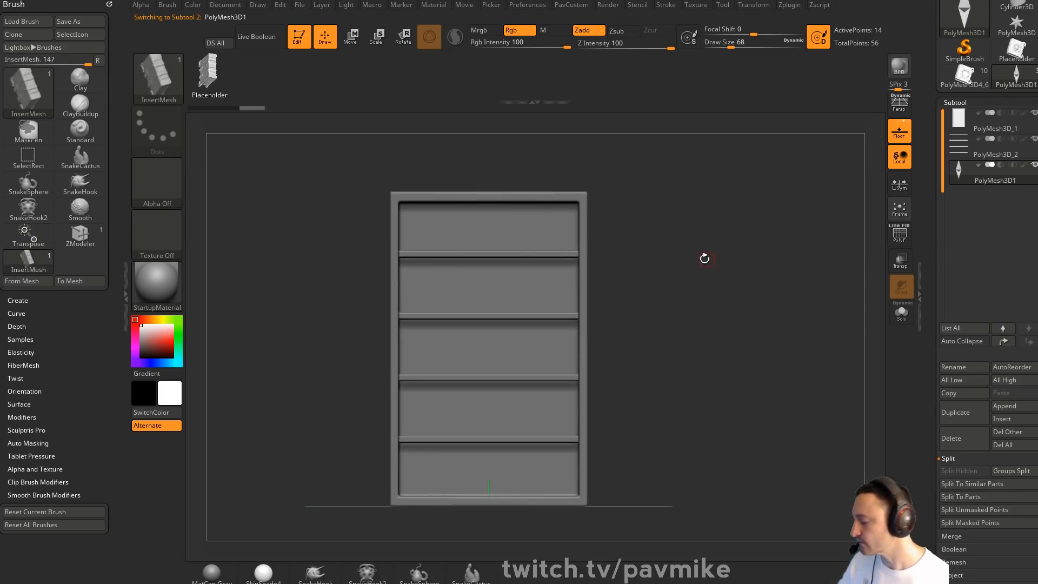
{"action": "right_click_drag", "start_coordinate": [633, 239], "coordinate": [677, 208]}
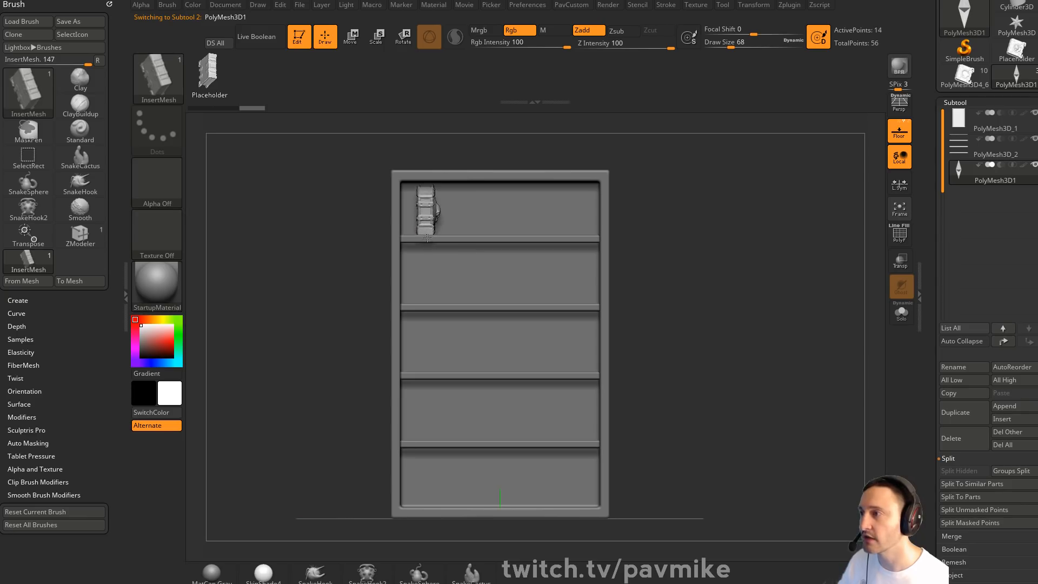
Try moving the book against the side wall and duplicating it along the top shelf, and undo both
{"action": "key", "text": "w"}
{"action": "left_click_drag", "start_coordinate": [471, 167], "coordinate": [460, 167]}
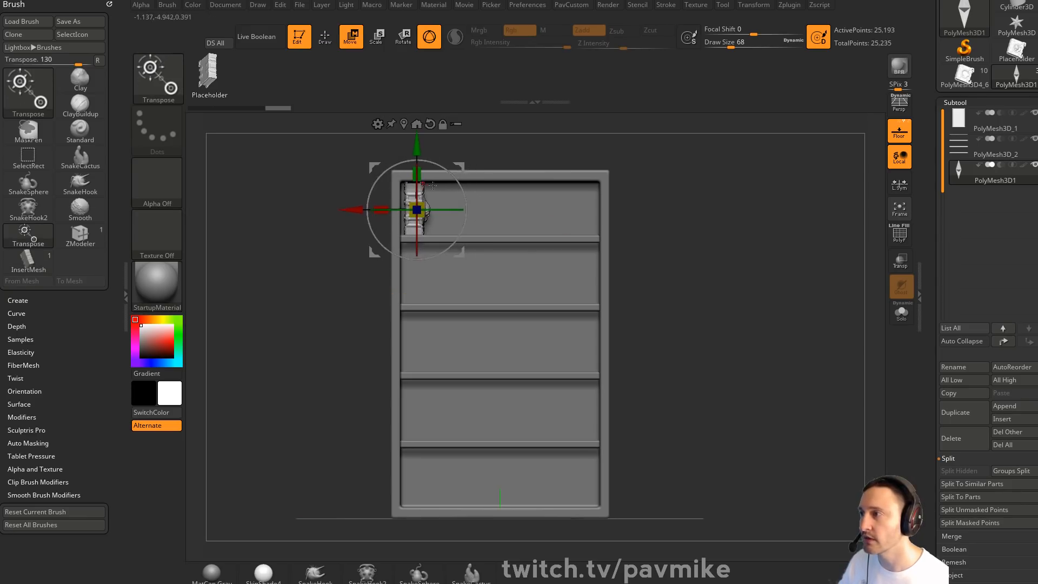
{"action": "left_click_drag", "start_coordinate": [357, 210], "coordinate": [535, 210], "text": "ctrl"}
{"action": "key", "text": "ctrl+z"}
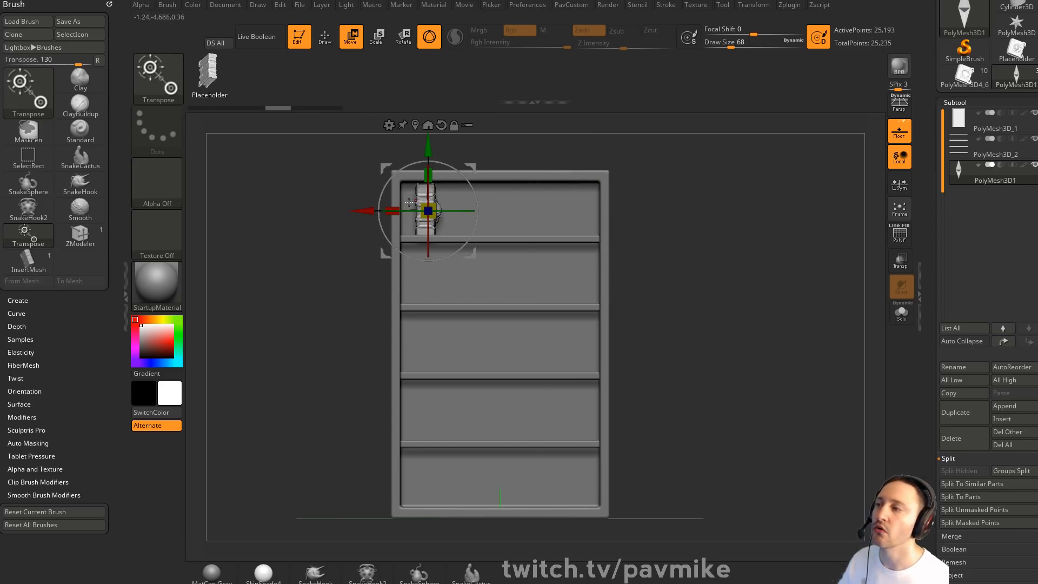
Try moving the inserted book against the side wall of the top shelf, and undo the move together with the insertion
{"action": "left_click_drag", "start_coordinate": [382, 206], "coordinate": [352, 205]}
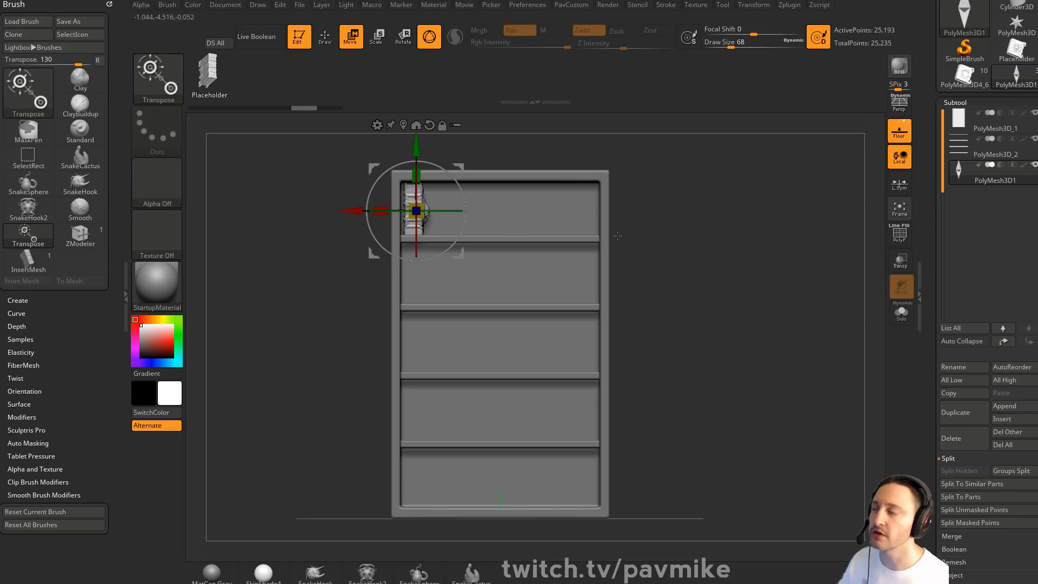
{"action": "left_click_drag", "start_coordinate": [804, 329], "coordinate": [614, 274]}
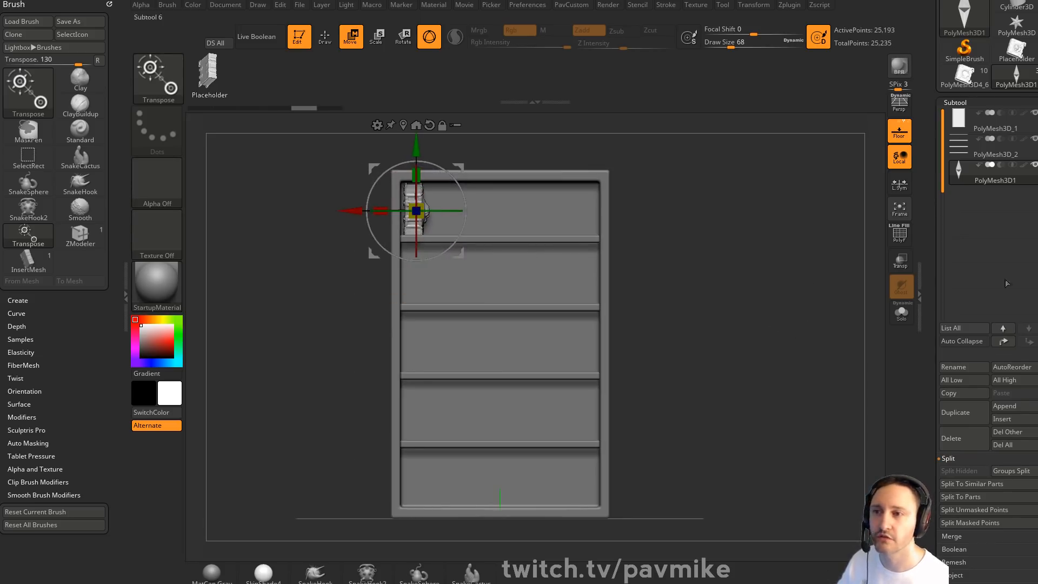
{"action": "mouse_move", "coordinate": [736, 271]}
{"action": "left_mouse_down"}
{"action": "mouse_move", "coordinate": [779, 289]}
{"action": "mouse_move", "coordinate": [766, 272]}
{"action": "left_mouse_up"}
{"action": "key", "text": "ctrl+z"}
{"action": "key", "text": "ctrl+z"}
{"action": "key", "text": "q"}
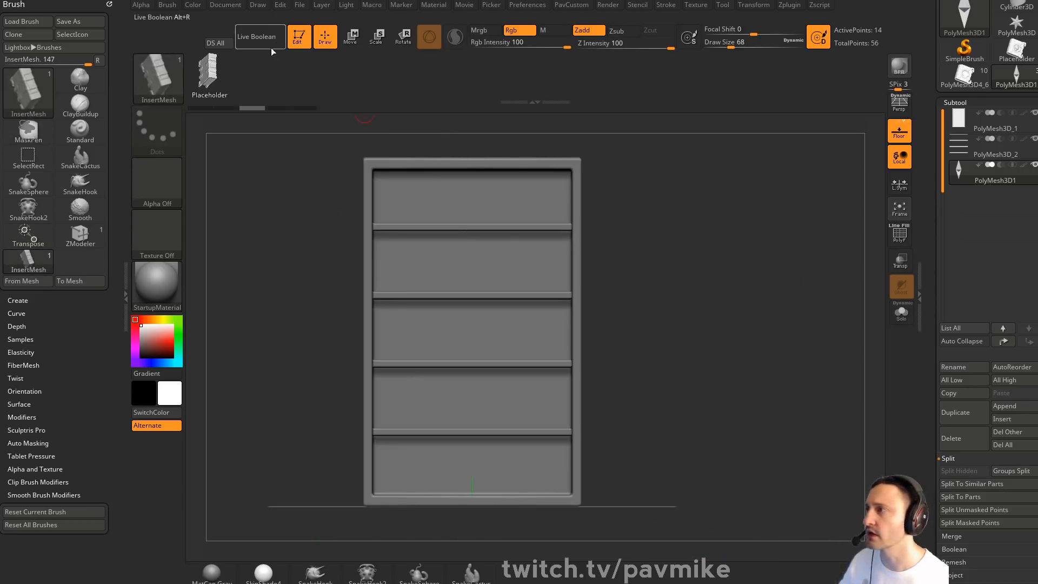
Clear the canvas and redraw the star subtool in Solo mode, back in Edit mode and framed
{"action": "left_click", "coordinate": [301, 43]}
{"action": "key", "text": "ctrl+n"}
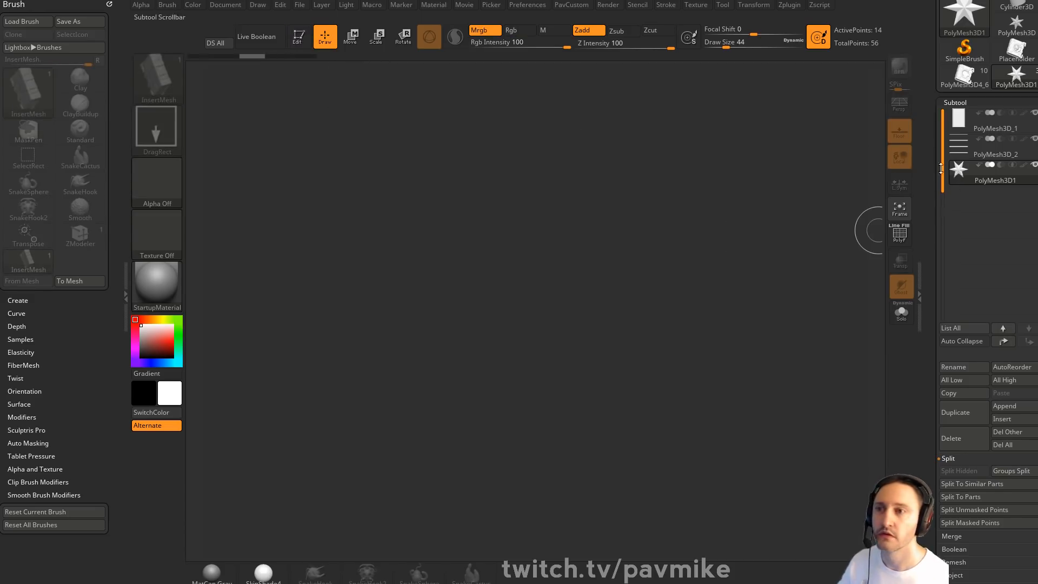
{"action": "left_click_drag", "start_coordinate": [678, 243], "coordinate": [712, 274]}
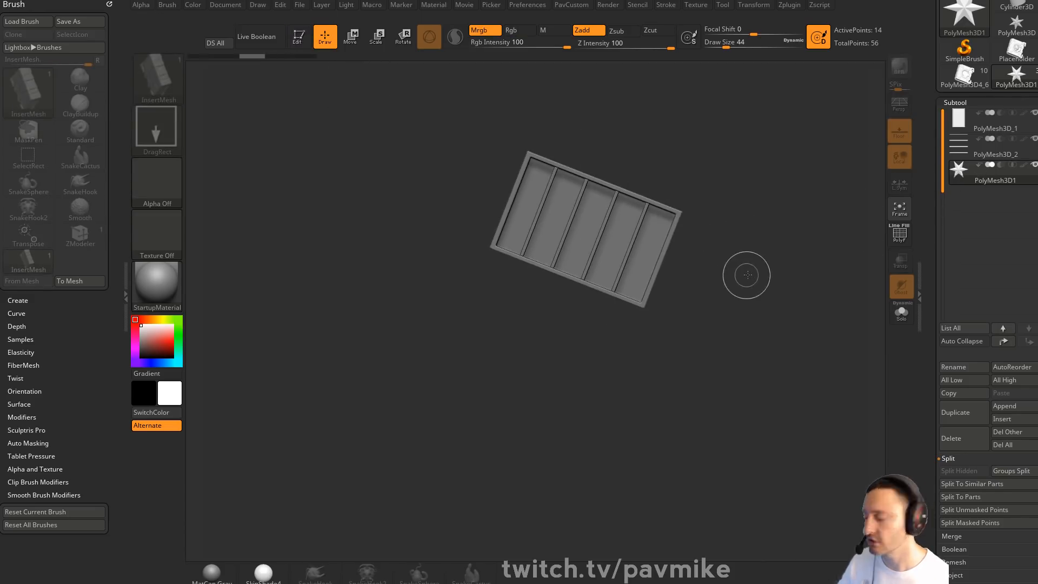
{"action": "key", "text": "ctrl+n"}
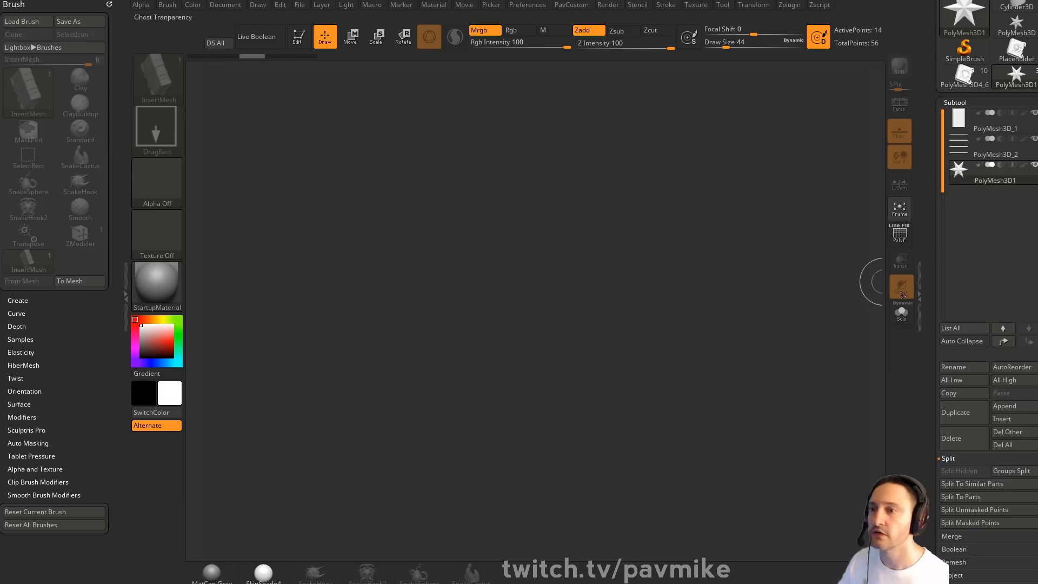
{"action": "left_click", "coordinate": [901, 312]}
{"action": "left_click_drag", "start_coordinate": [437, 212], "coordinate": [422, 182]}
{"action": "left_click", "coordinate": [304, 43]}
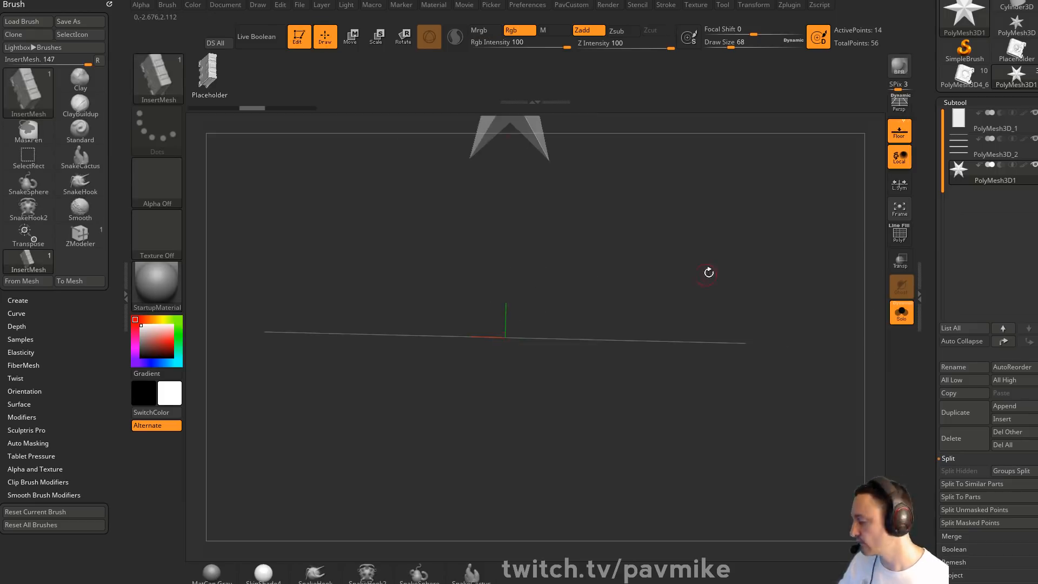
{"action": "key", "text": "f"}
Initialize the star subtool as a QCube with a resolution of 2 on each axis and turn on PolyFrame
{"action": "scroll", "coordinate": [933, 311], "scroll_direction": "down", "scroll_amount": 10}
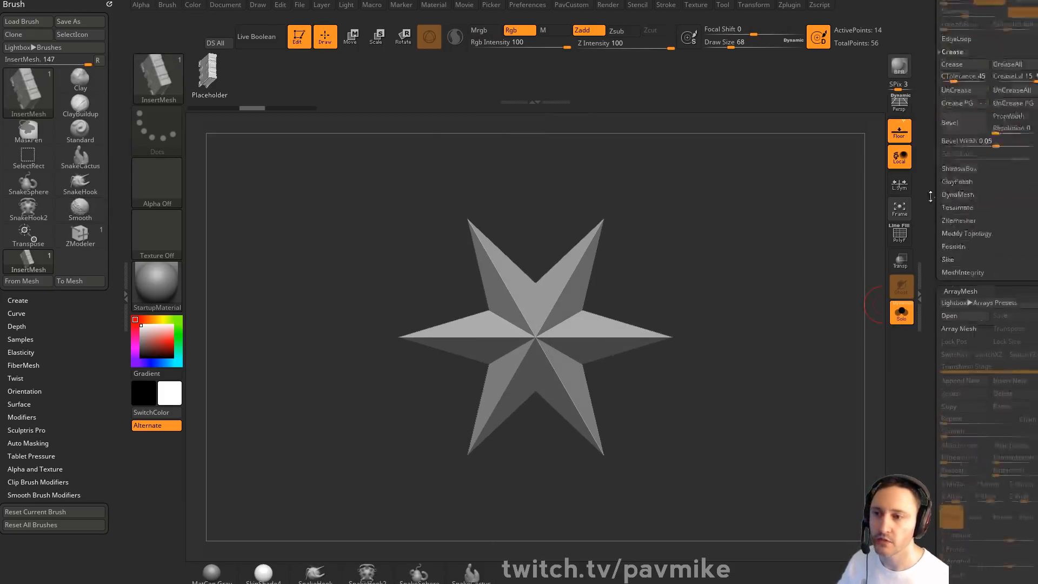
{"action": "key", "text": "shift"}
{"action": "left_click", "coordinate": [957, 348]}
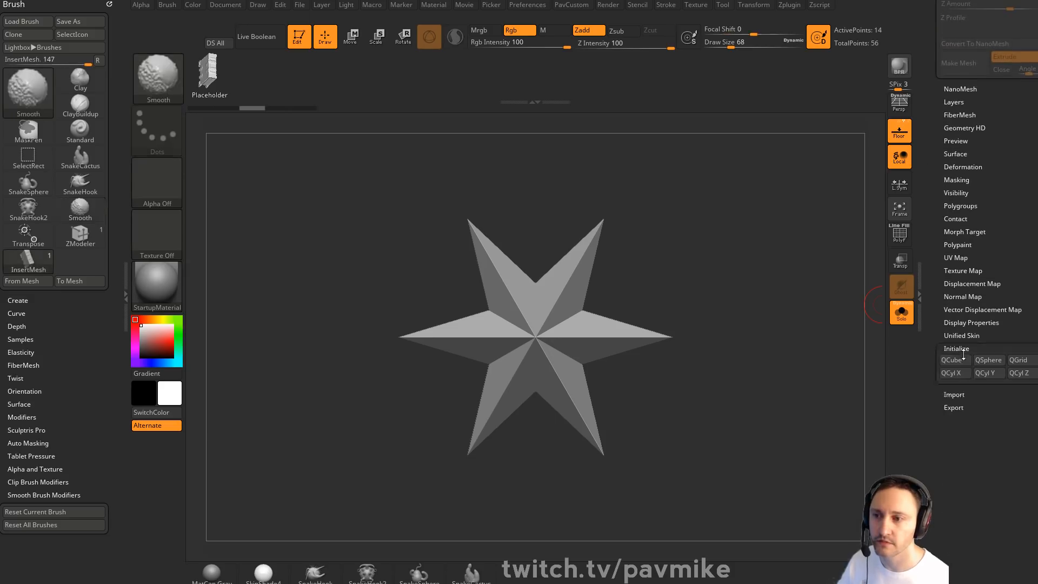
{"action": "left_click", "coordinate": [952, 360]}
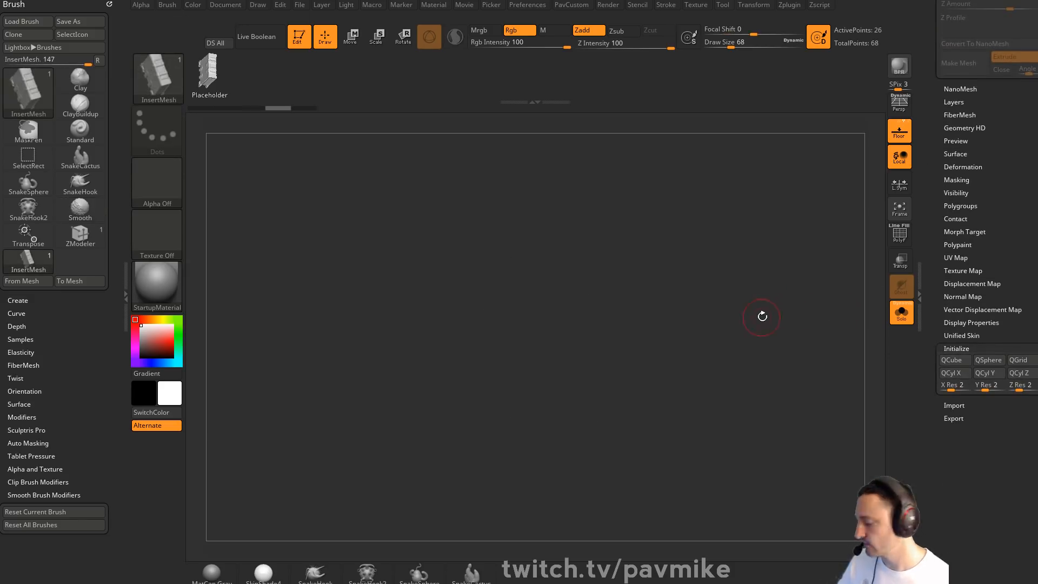
{"action": "key", "text": "2"}
{"action": "left_click", "coordinate": [752, 248]}
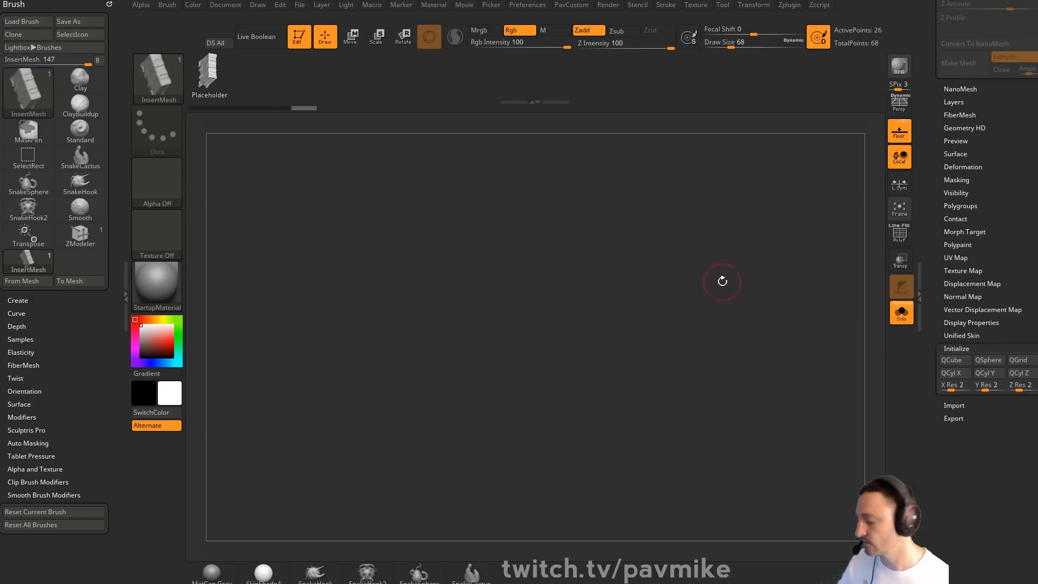
{"action": "left_click", "coordinate": [900, 241]}
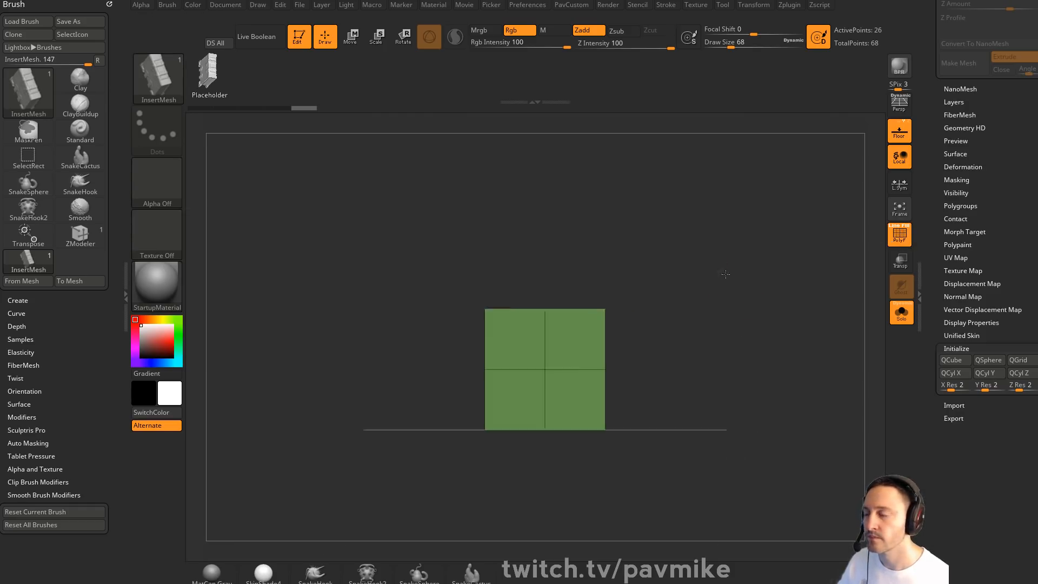
Stretch the cube vertically into a tall block
{"action": "right_click_drag", "start_coordinate": [723, 274], "coordinate": [634, 285]}
{"action": "key", "text": "w"}
{"action": "left_click", "coordinate": [493, 122]}
{"action": "left_click_drag", "start_coordinate": [519, 371], "coordinate": [517, 252]}
{"action": "mouse_move", "coordinate": [649, 299]}
{"action": "right_mouse_down", "text": "alt"}
{"action": "mouse_move", "coordinate": [638, 248]}
{"action": "mouse_move", "coordinate": [663, 283]}
{"action": "mouse_move", "coordinate": [645, 280]}
{"action": "right_mouse_up", "text": "alt"}
Switch to the ZModeler brush and set its polygon action to QMesh with the Polygroup All target
{"action": "key", "text": "q"}
{"action": "key", "text": "b"}
{"action": "key", "text": "z"}
{"action": "key", "text": "m"}
{"action": "mouse_move", "coordinate": [543, 275]}
{"action": "right_mouse_down"}
{"action": "mouse_move", "coordinate": [625, 262]}
{"action": "mouse_move", "coordinate": [625, 227]}
{"action": "mouse_move", "coordinate": [638, 278]}
{"action": "right_mouse_up"}
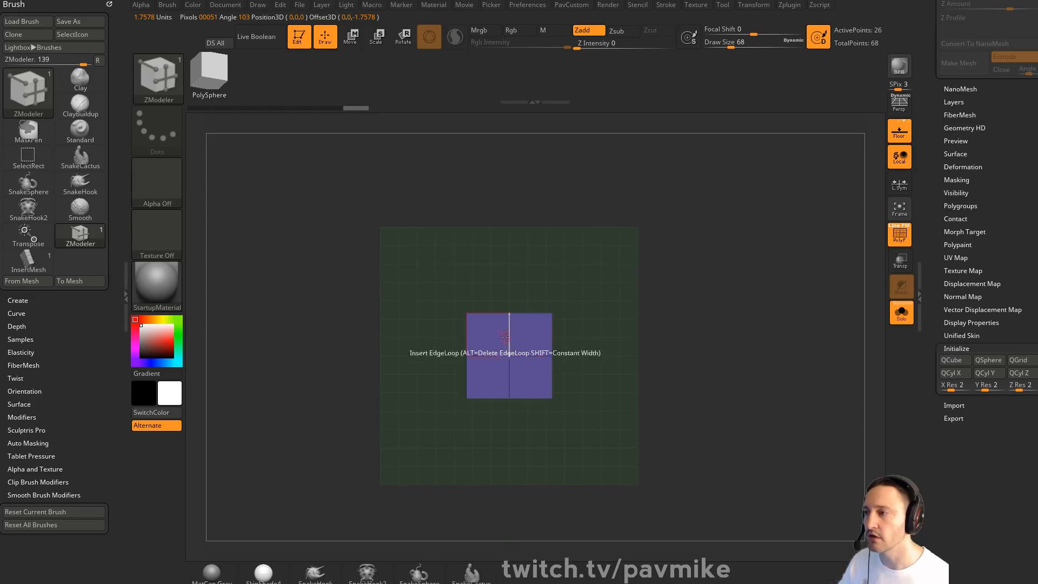
{"action": "left_click_drag", "start_coordinate": [495, 330], "coordinate": [529, 334], "text": "alt"}
{"action": "right_click_drag", "start_coordinate": [616, 313], "coordinate": [610, 273]}
{"action": "left_click_drag", "start_coordinate": [496, 325], "coordinate": [513, 379]}
{"action": "key", "text": "ctrl+z"}
{"action": "key", "text": "space"}
{"action": "left_click", "coordinate": [563, 151]}
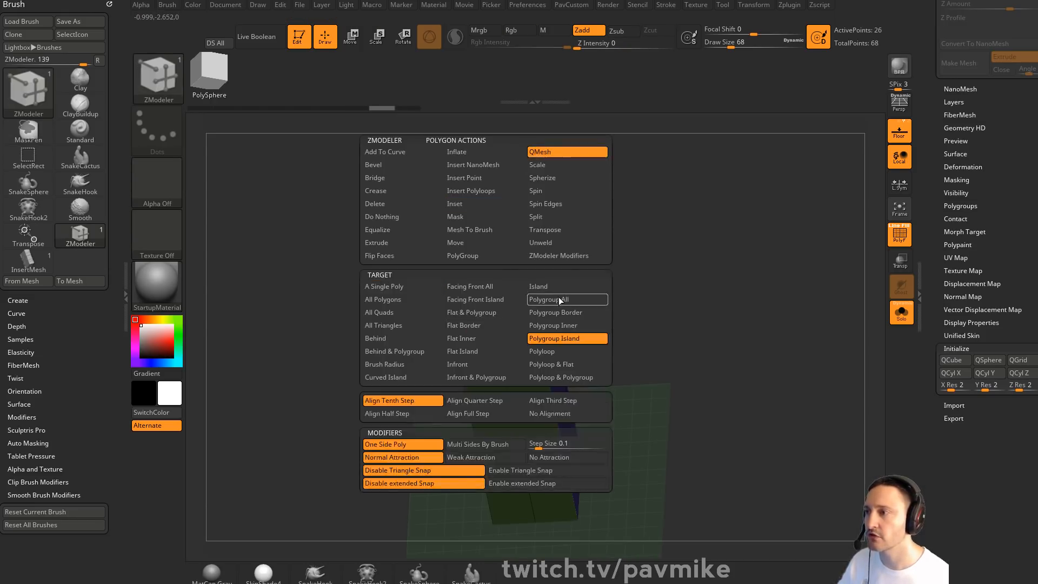
Delete the block's top, bottom and back faces with ZModeler's Delete action, leaving an open shell for a book cover
{"action": "mouse_move", "coordinate": [676, 289]}
{"action": "right_mouse_down"}
{"action": "mouse_move", "coordinate": [717, 270]}
{"action": "mouse_move", "coordinate": [686, 276]}
{"action": "mouse_move", "coordinate": [704, 252]}
{"action": "mouse_move", "coordinate": [674, 303]}
{"action": "right_mouse_up"}
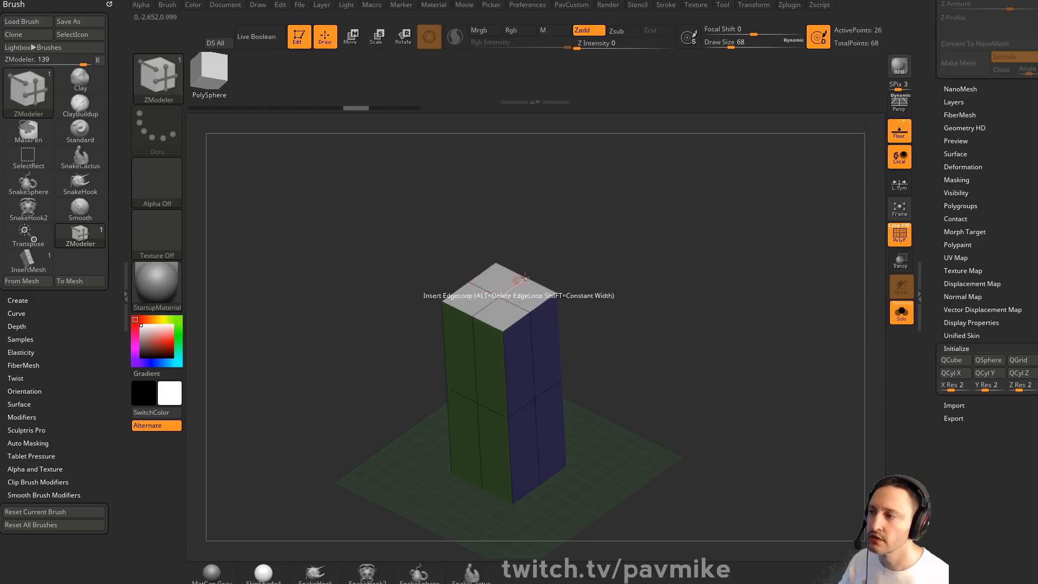
{"action": "right_click_drag", "start_coordinate": [535, 282], "coordinate": [630, 326]}
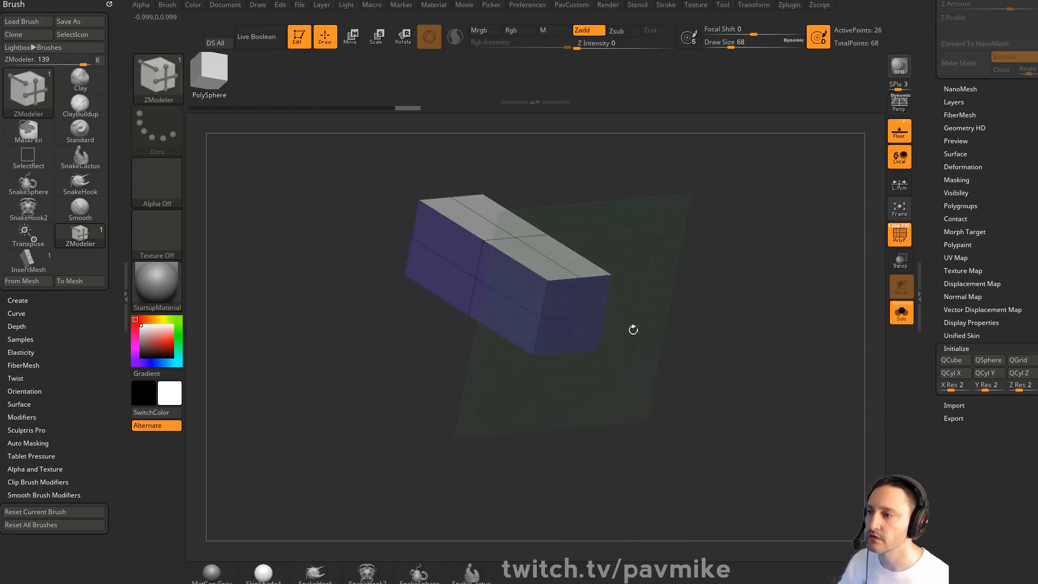
{"action": "key", "text": "space"}
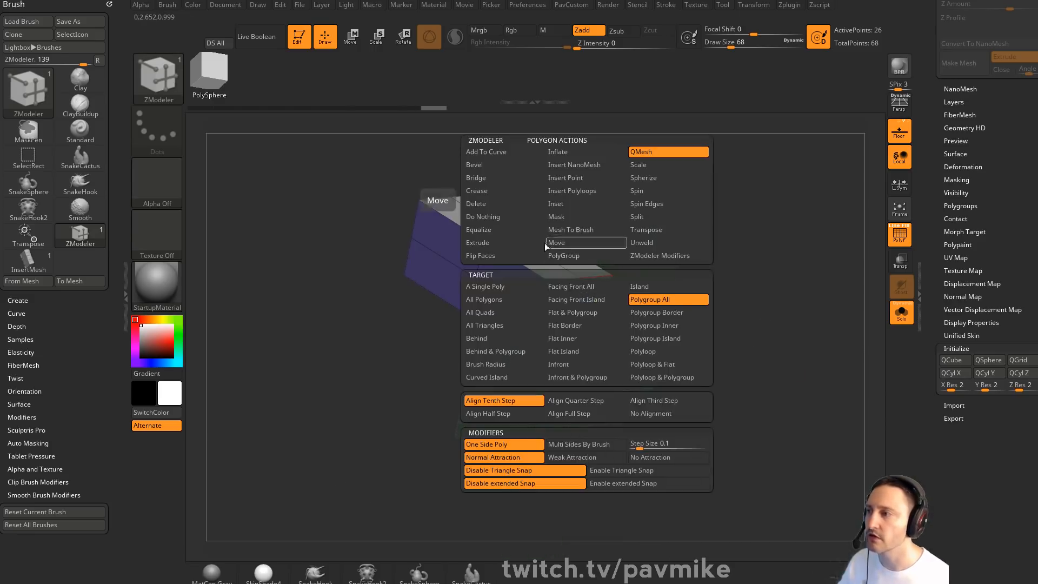
{"action": "left_click", "coordinate": [498, 204]}
{"action": "left_click", "coordinate": [591, 305]}
Mask the spine side of the shell, pull the open back edges outward to deepen the covers, and clear the mask
{"action": "right_click_drag", "start_coordinate": [667, 287], "coordinate": [692, 264]}
{"action": "key", "text": "w"}
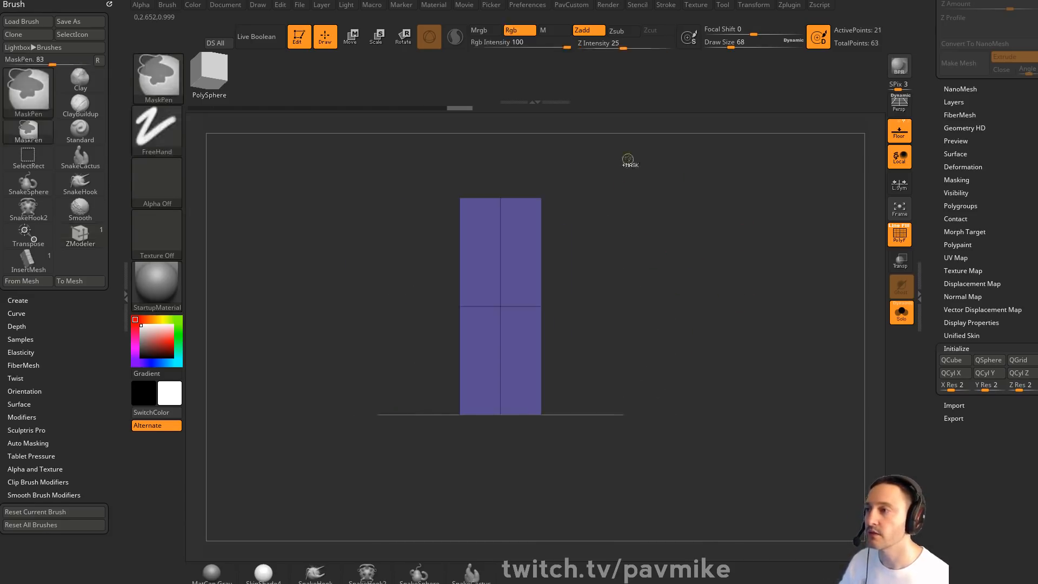
{"action": "left_click_drag", "start_coordinate": [427, 297], "coordinate": [533, 301]}
{"action": "key", "text": "q"}
{"action": "mouse_move", "coordinate": [703, 281]}
{"action": "right_mouse_down"}
{"action": "mouse_move", "coordinate": [758, 277]}
{"action": "mouse_move", "coordinate": [762, 249]}
{"action": "right_mouse_up"}
{"action": "left_click_drag", "start_coordinate": [762, 249], "coordinate": [749, 271], "text": "ctrl"}
Bevel both vertical spine edges of the cover with the ZModeler edge Bevel action
{"action": "key", "text": "space"}
{"action": "key", "text": "space"}
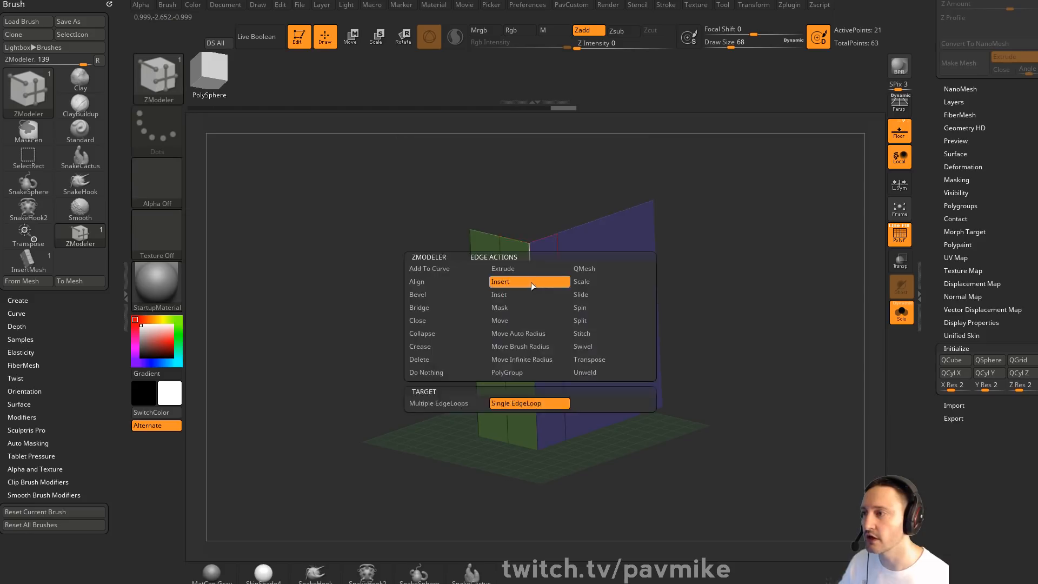
{"action": "left_click", "coordinate": [449, 295]}
{"action": "left_click_drag", "start_coordinate": [530, 286], "coordinate": [530, 276]}
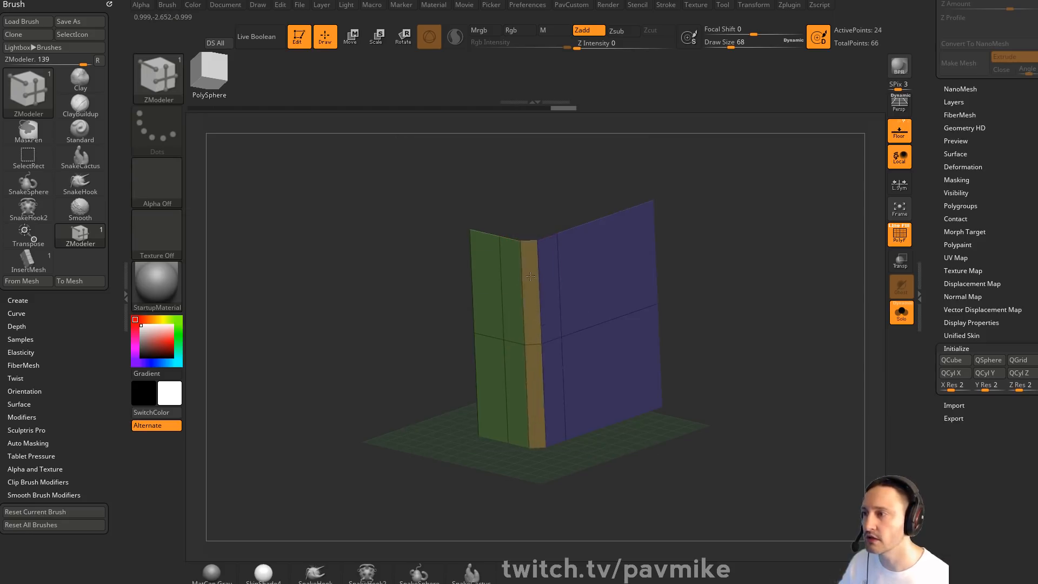
{"action": "key", "text": "ctrl+z"}
{"action": "left_click_drag", "start_coordinate": [703, 276], "coordinate": [675, 273]}
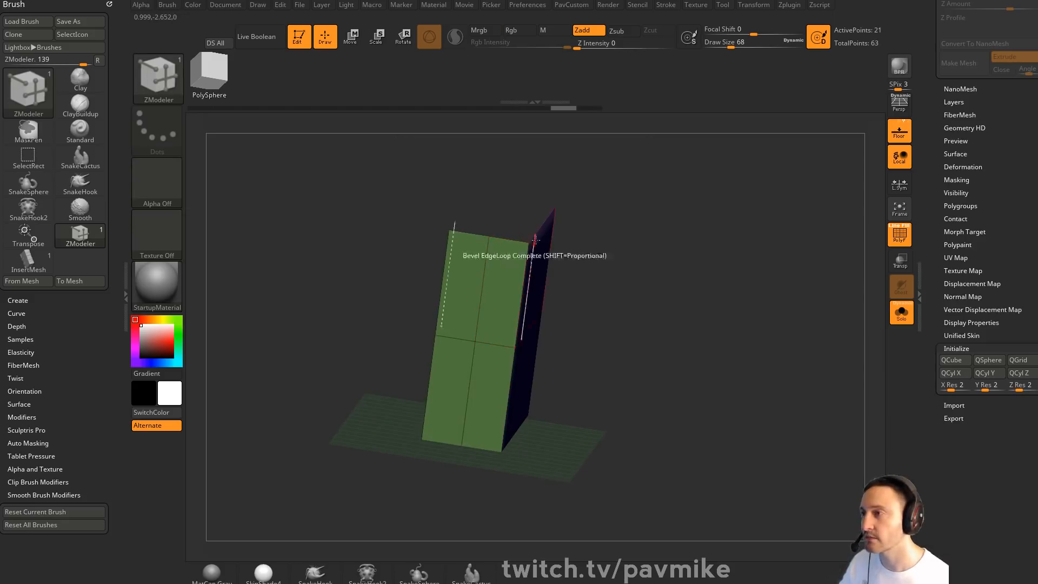
{"action": "left_click_drag", "start_coordinate": [584, 254], "coordinate": [526, 266]}
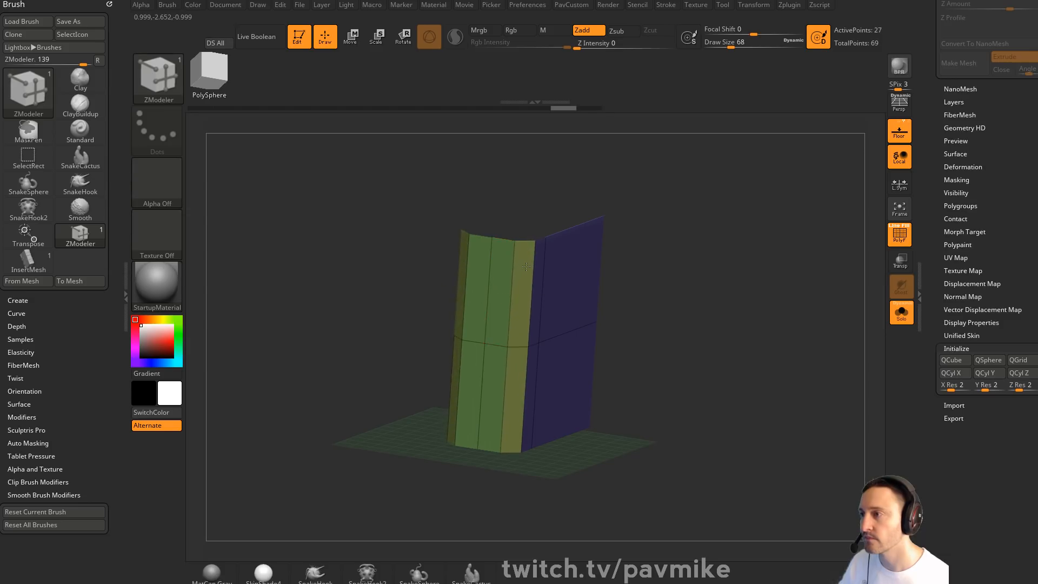
Round the two beveled spine corners by inserting Multiple EdgeLoops across each bevel strip
{"action": "key", "text": "space"}
{"action": "left_click", "coordinate": [512, 253]}
{"action": "left_click", "coordinate": [470, 376]}
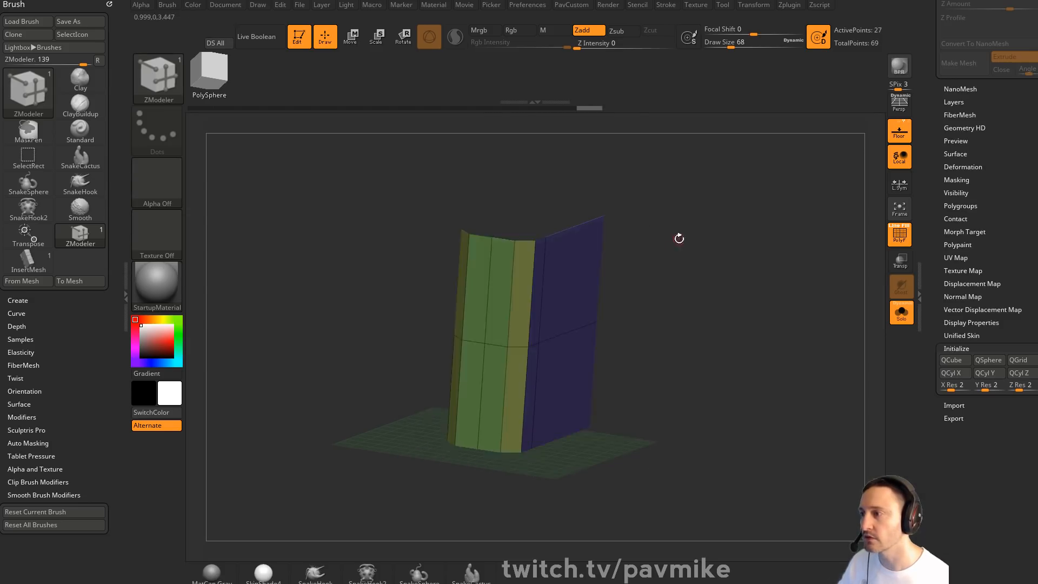
{"action": "left_click_drag", "start_coordinate": [679, 238], "coordinate": [622, 263]}
{"action": "key", "text": "space"}
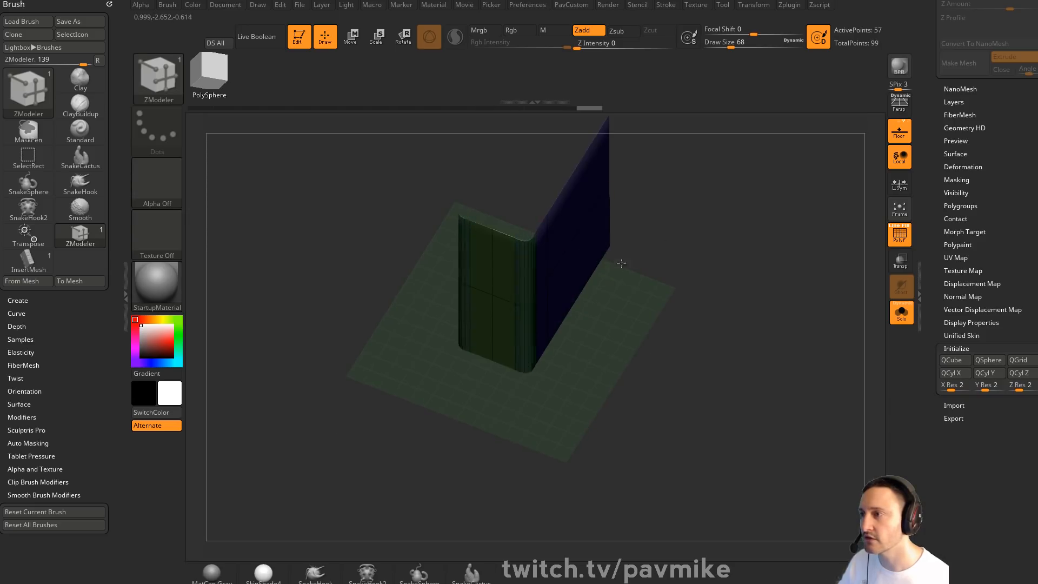
{"action": "mouse_move", "coordinate": [708, 265]}
{"action": "left_mouse_down"}
{"action": "mouse_move", "coordinate": [746, 241]}
{"action": "mouse_move", "coordinate": [703, 259]}
{"action": "left_mouse_up"}
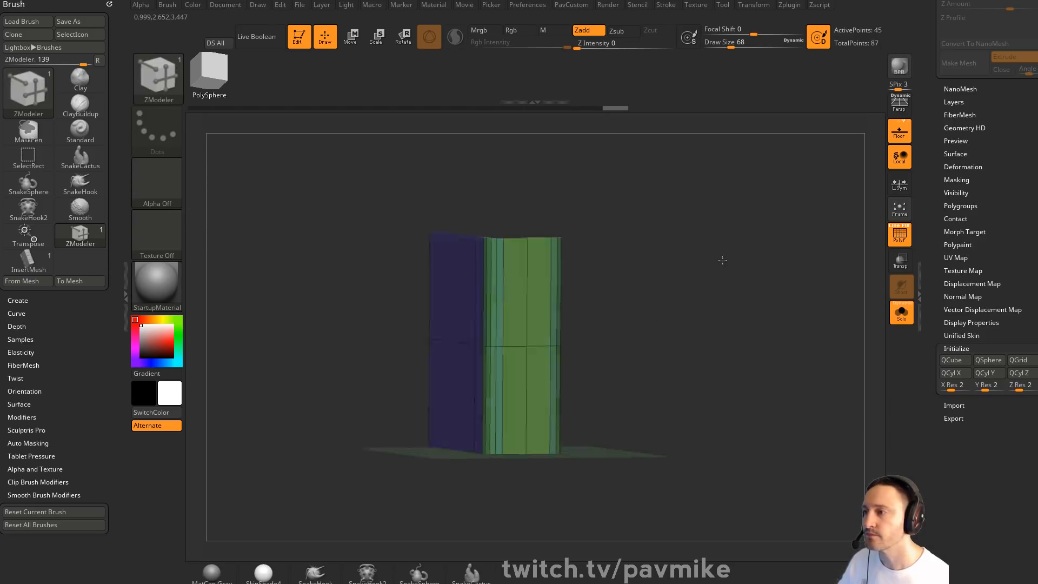
Delete the horizontal middle edge loop and the extra vertical edge loops on the two cover boards
{"action": "key", "text": "space"}
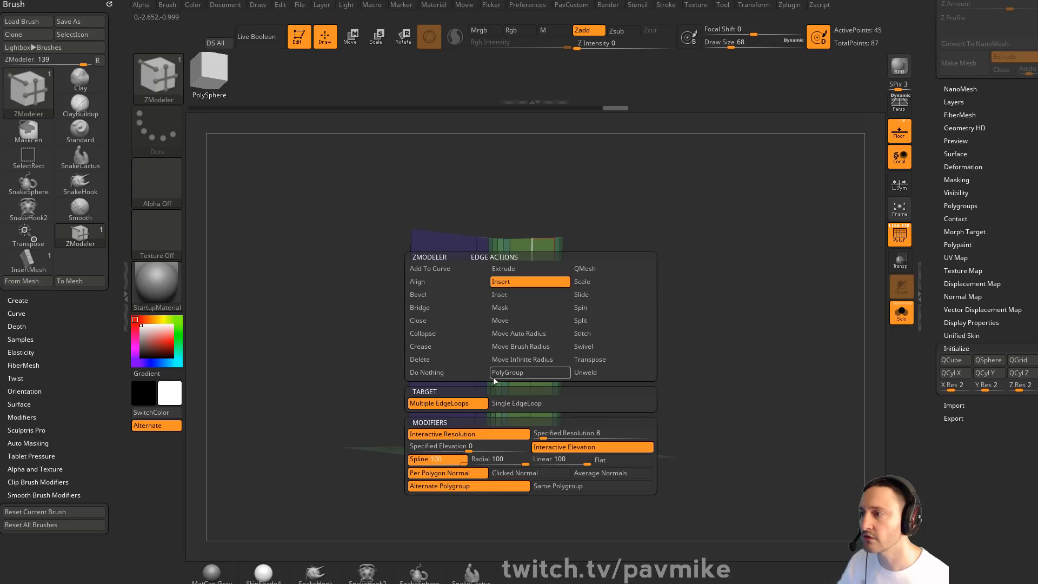
{"action": "left_click", "coordinate": [459, 340], "text": "alt"}
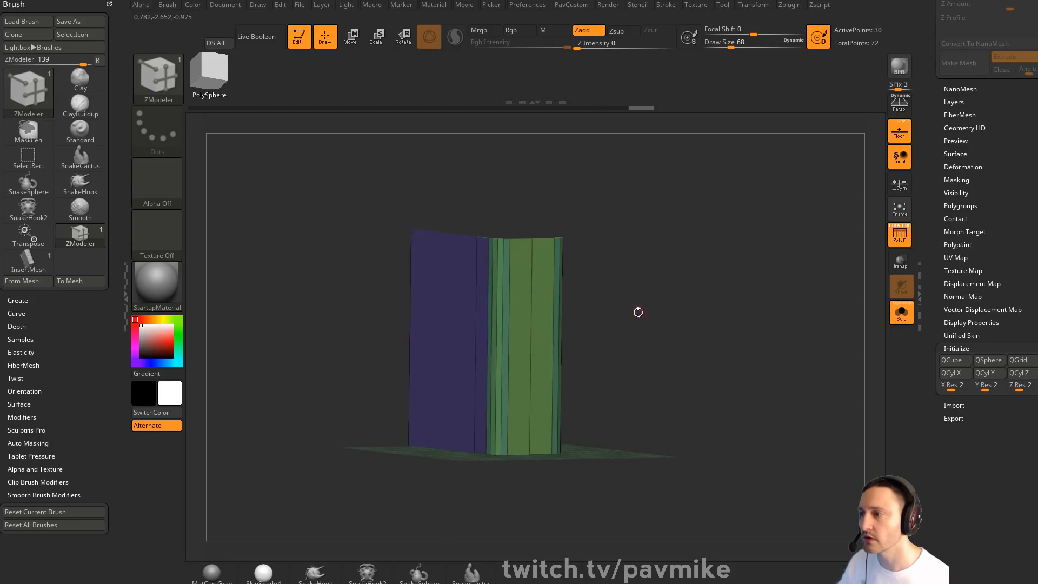
{"action": "left_click_drag", "start_coordinate": [638, 311], "coordinate": [527, 329]}
{"action": "left_click", "coordinate": [514, 315], "text": "alt"}
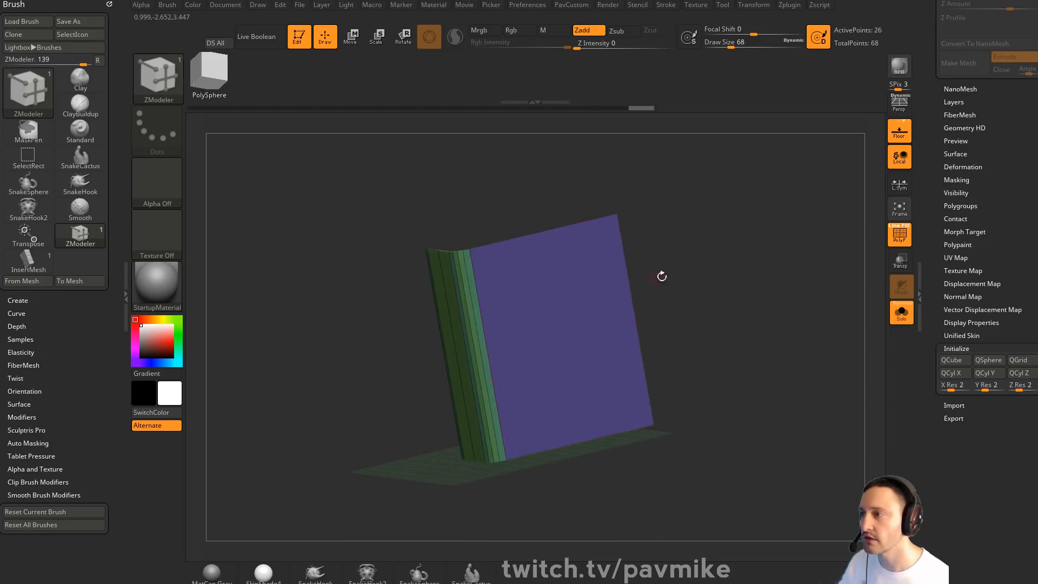
Assign the whole cover to a single polygroup and delete the vertical edge loop in the middle of the spine
{"action": "mouse_move", "coordinate": [660, 278]}
{"action": "left_mouse_down"}
{"action": "mouse_move", "coordinate": [718, 274]}
{"action": "mouse_move", "coordinate": [670, 261]}
{"action": "mouse_move", "coordinate": [684, 262]}
{"action": "mouse_move", "coordinate": [669, 276]}
{"action": "mouse_move", "coordinate": [691, 288]}
{"action": "mouse_move", "coordinate": [669, 292]}
{"action": "left_mouse_up"}
{"action": "key", "text": "ctrl"}
{"action": "left_click_drag", "start_coordinate": [676, 254], "coordinate": [661, 264]}
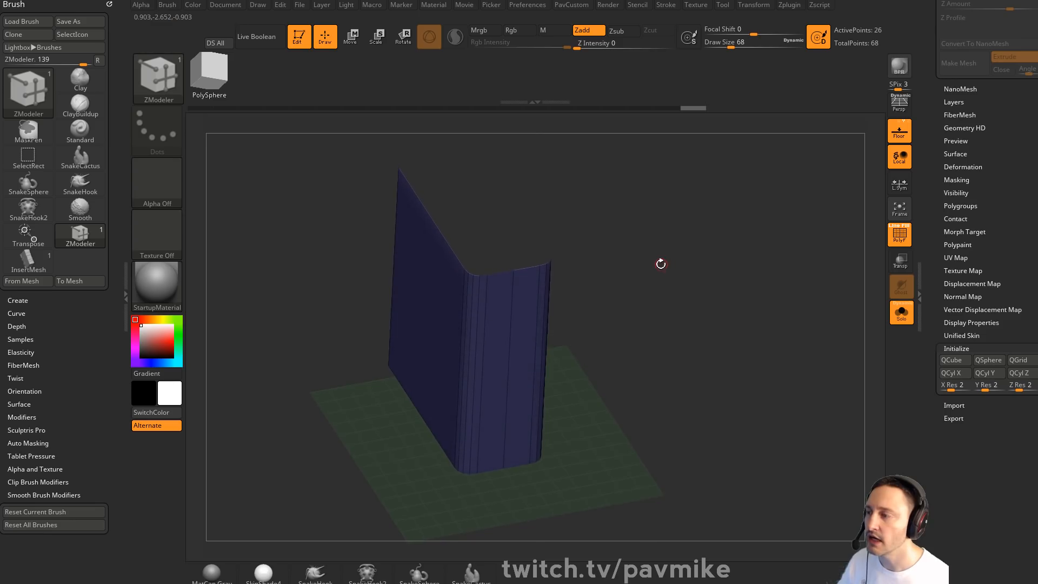
{"action": "left_click", "coordinate": [512, 304], "text": "alt"}
Insert Multiple EdgeLoops across the flat spine panel with interactive elevation, bulging it outward into a curve
{"action": "left_click_drag", "start_coordinate": [594, 250], "coordinate": [600, 262]}
{"action": "key", "text": "space"}
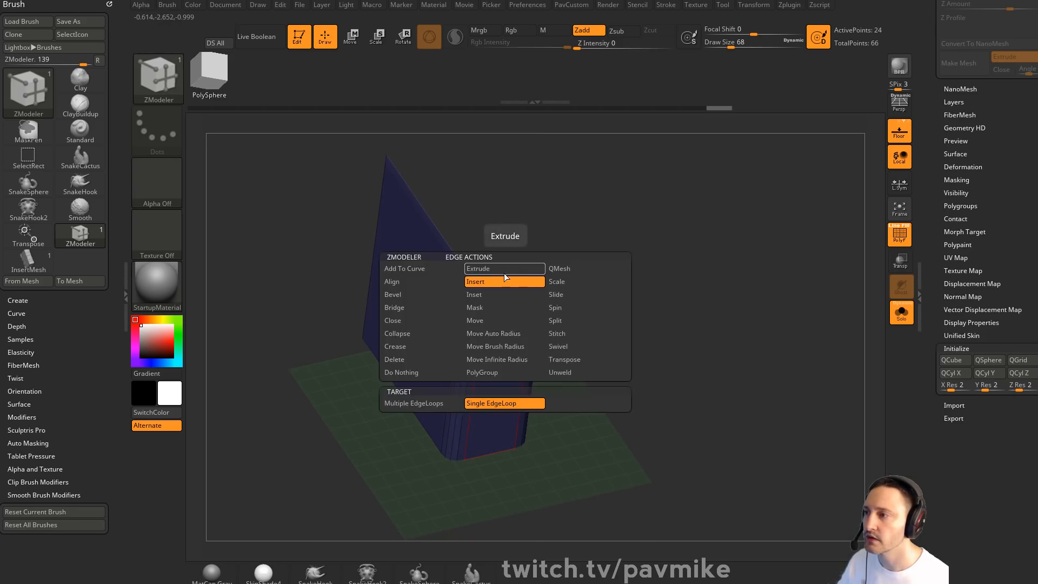
{"action": "left_click", "coordinate": [507, 300]}
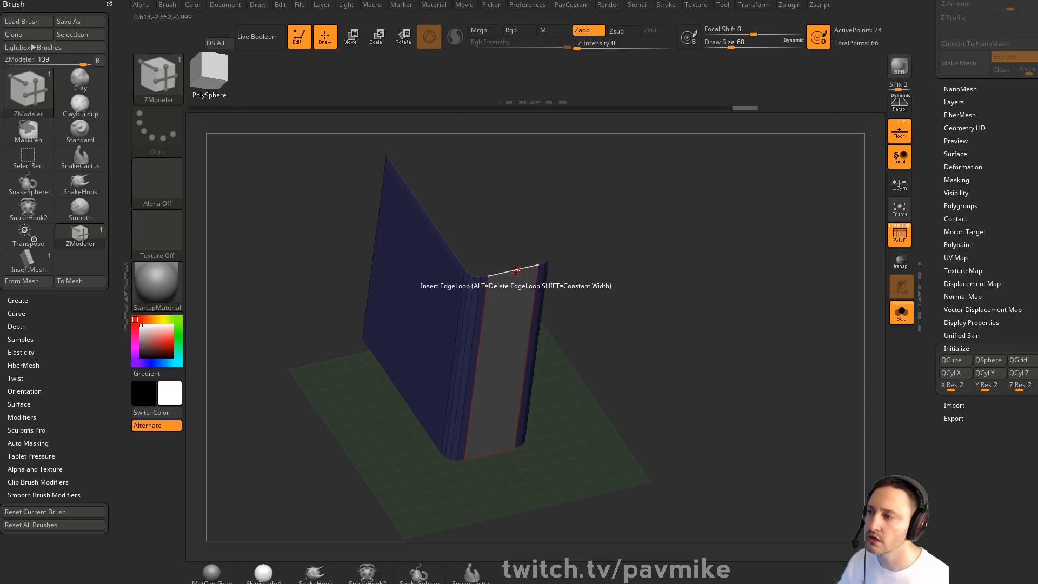
{"action": "key", "text": "space"}
{"action": "key", "text": "ctrl+z"}
{"action": "key", "text": "space"}
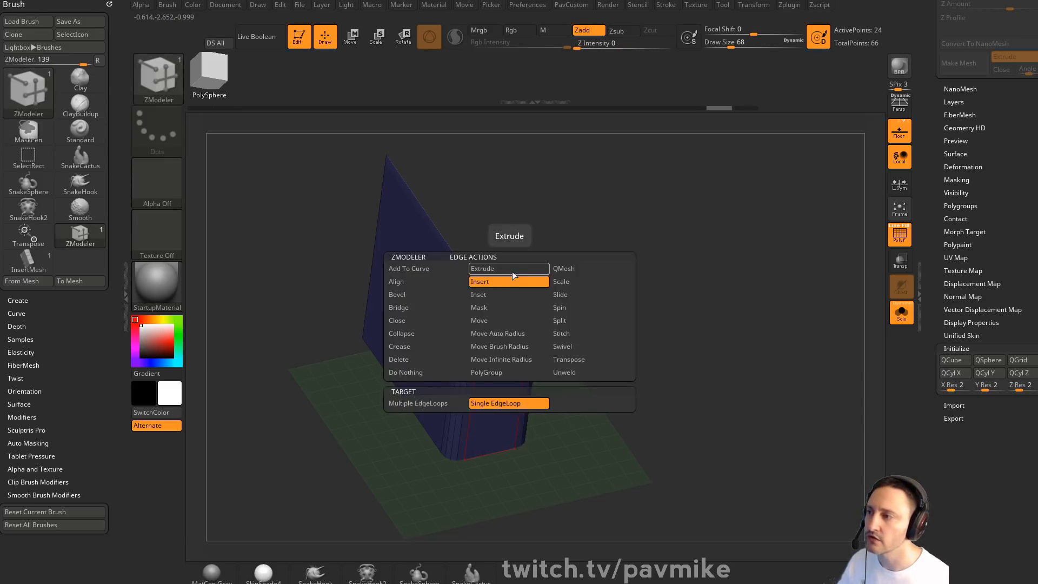
{"action": "left_click", "coordinate": [427, 404]}
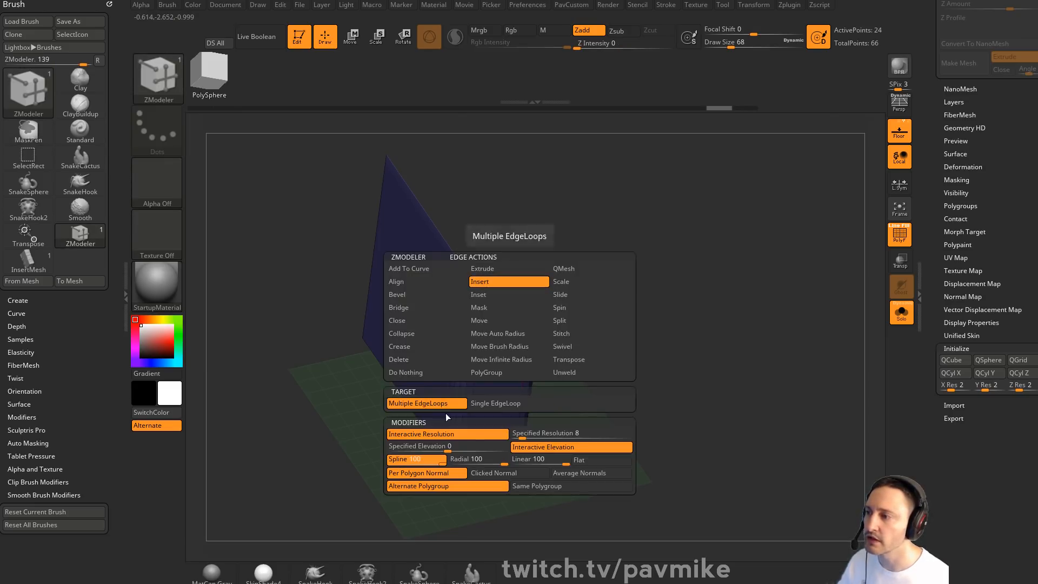
{"action": "right_click_drag", "start_coordinate": [532, 238], "coordinate": [545, 286]}
{"action": "left_click", "coordinate": [512, 269]}
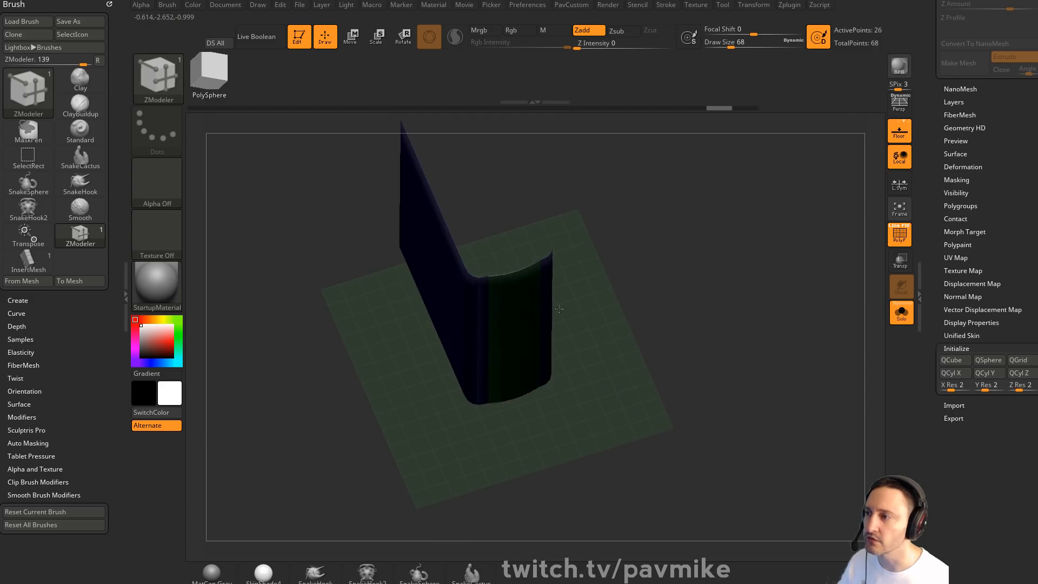
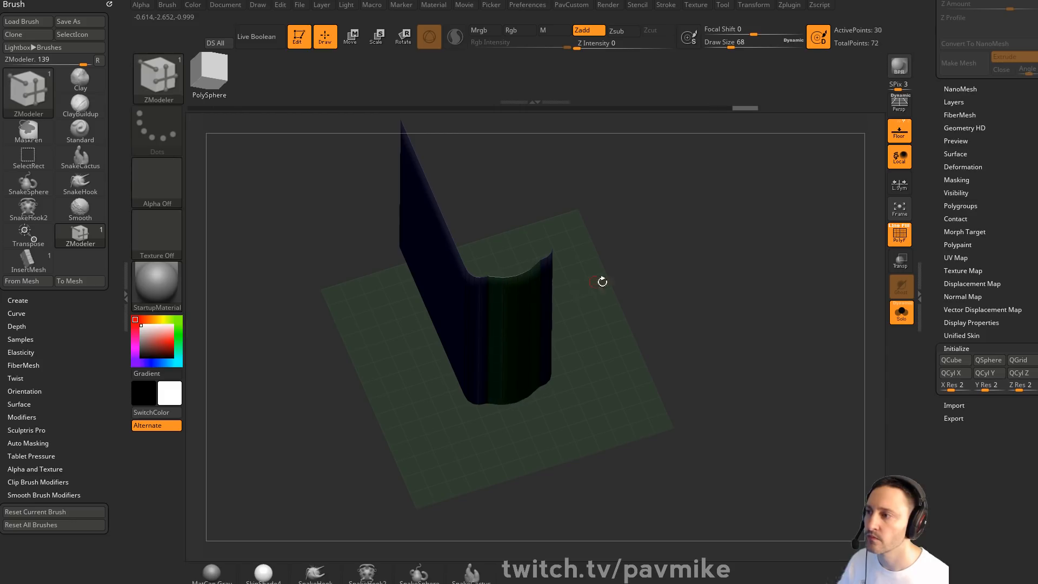
Isolate the curved spine panel with an inverted mask, shift it slightly along the cover's depth, and clear the mask
{"action": "mouse_move", "coordinate": [660, 275]}
{"action": "right_mouse_down"}
{"action": "mouse_move", "coordinate": [682, 252]}
{"action": "mouse_move", "coordinate": [746, 279]}
{"action": "mouse_move", "coordinate": [703, 269]}
{"action": "right_mouse_up"}
{"action": "key", "text": "space"}
{"action": "left_click", "coordinate": [679, 263]}
{"action": "left_click_drag", "start_coordinate": [480, 196], "coordinate": [549, 519], "text": "ctrl"}
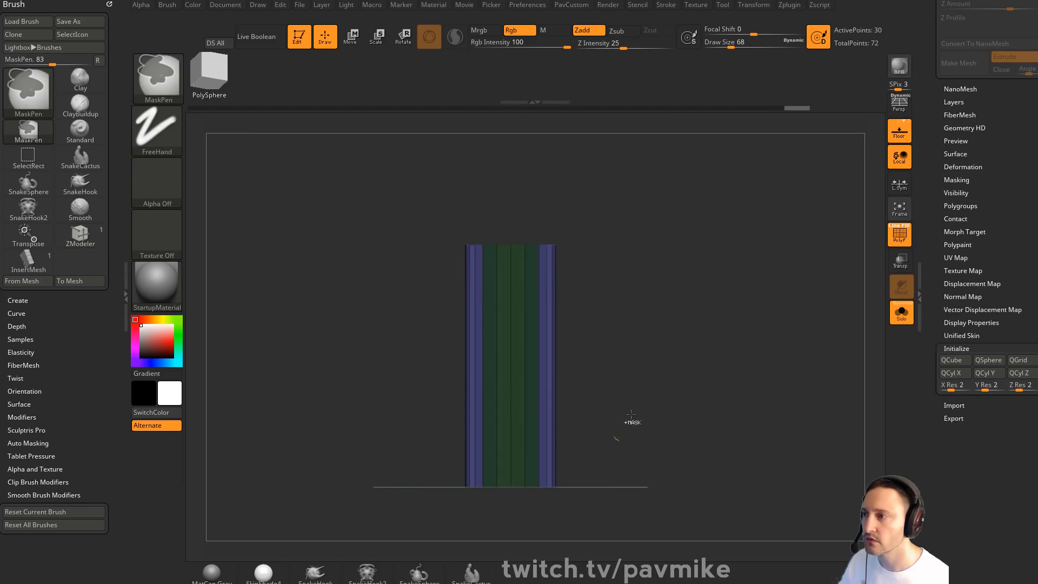
{"action": "left_click", "coordinate": [690, 258], "text": "ctrl"}
{"action": "key", "text": "w"}
{"action": "left_click_drag", "start_coordinate": [469, 359], "coordinate": [458, 362]}
{"action": "mouse_move", "coordinate": [706, 257]}
{"action": "left_mouse_down", "text": "ctrl"}
{"action": "mouse_move", "coordinate": [718, 262]}
{"action": "mouse_move", "coordinate": [700, 294]}
{"action": "mouse_move", "coordinate": [725, 282]}
{"action": "mouse_move", "coordinate": [712, 283]}
{"action": "mouse_move", "coordinate": [718, 260]}
{"action": "left_mouse_up", "text": "ctrl"}
{"action": "key", "text": "q"}
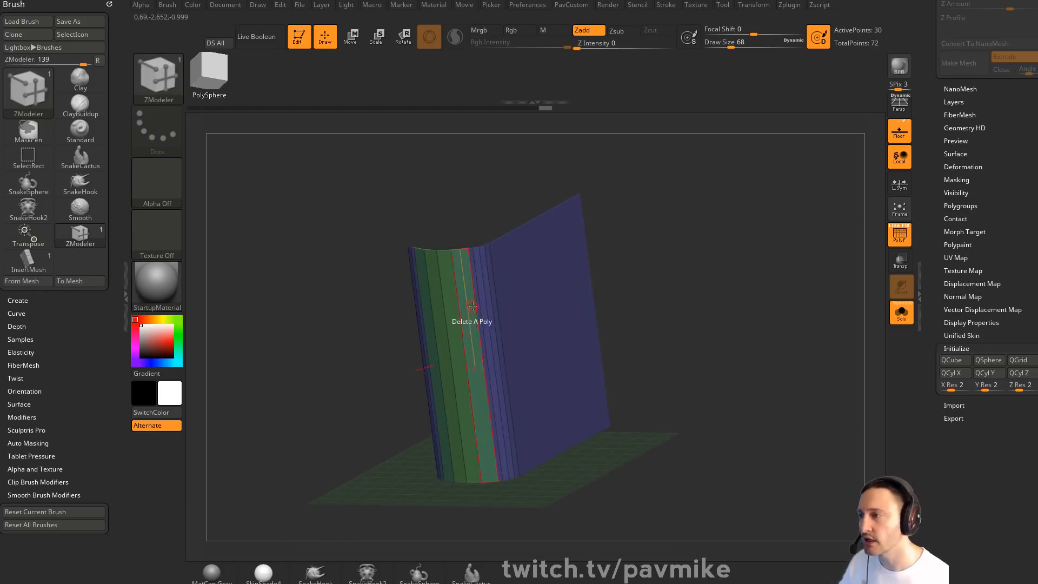
Insert three evenly spaced horizontal edge loops around the whole cover with Multiple EdgeLoops
{"action": "key", "text": "space"}
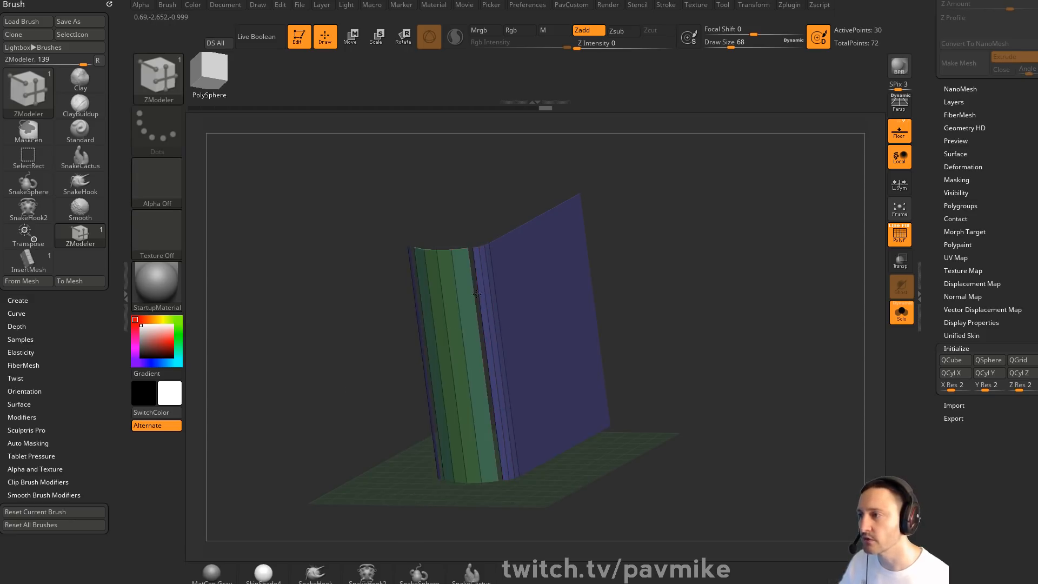
{"action": "left_click", "coordinate": [488, 277]}
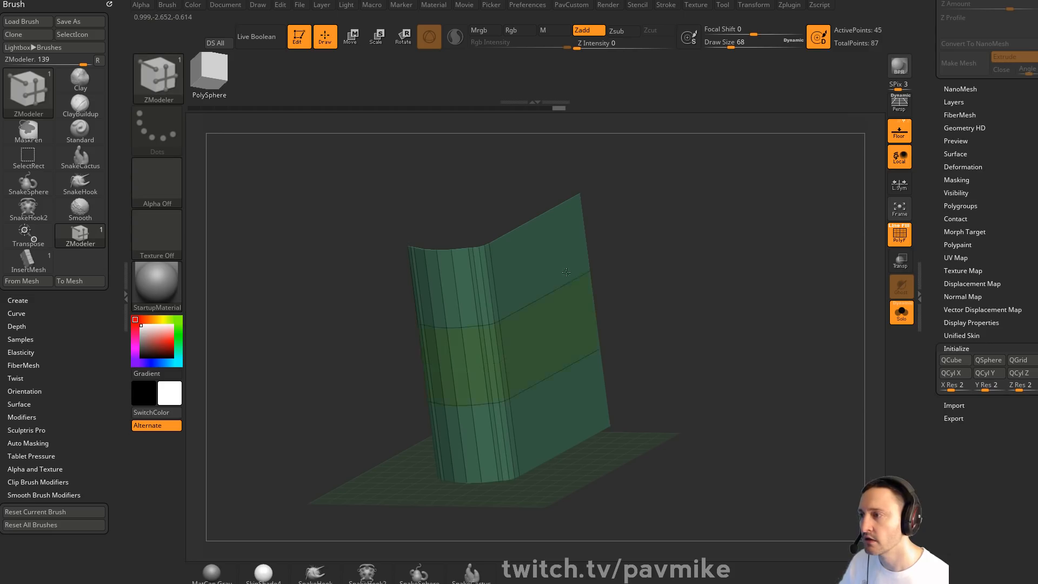
{"action": "left_click", "coordinate": [585, 241]}
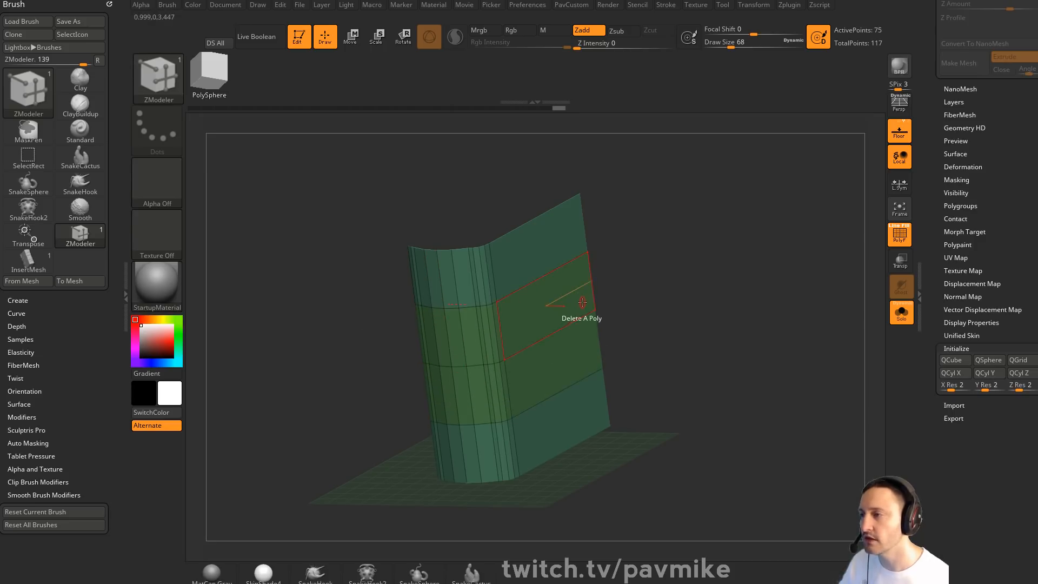
Bevel the three horizontal edge loops into narrow bands with Bevel EdgeLoop Complete
{"action": "key", "text": "space"}
{"action": "left_click", "coordinate": [428, 295]}
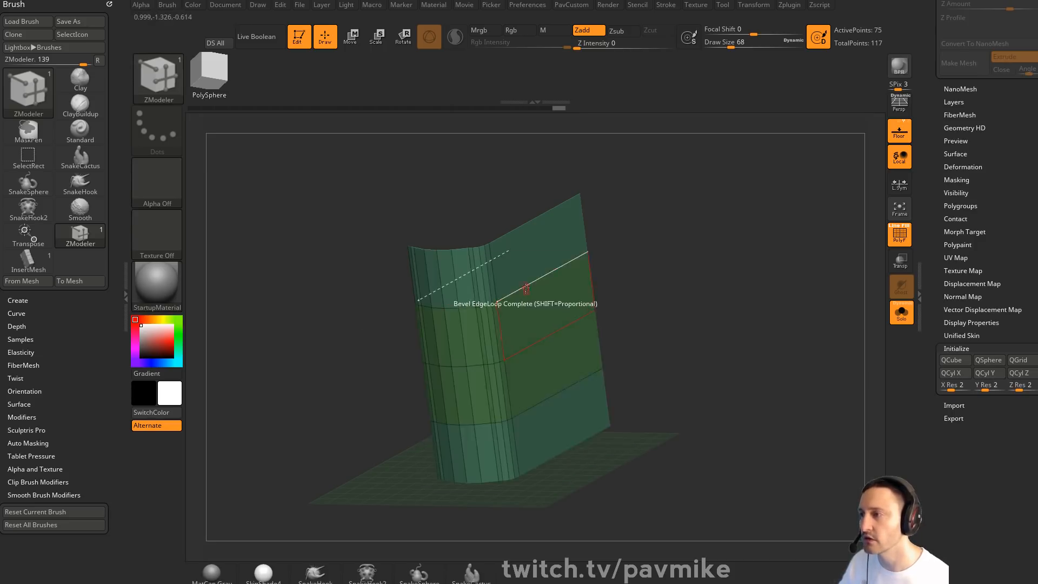
{"action": "key", "text": "ctrl+z"}
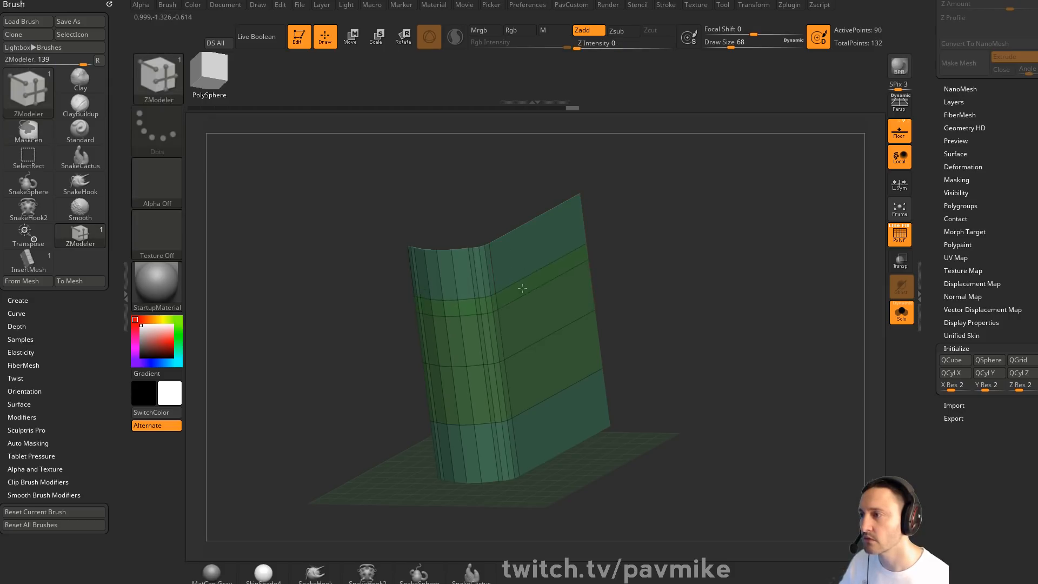
{"action": "left_click", "coordinate": [531, 343]}
{"action": "left_click", "coordinate": [547, 395]}
{"action": "left_click_drag", "start_coordinate": [632, 365], "coordinate": [543, 276]}
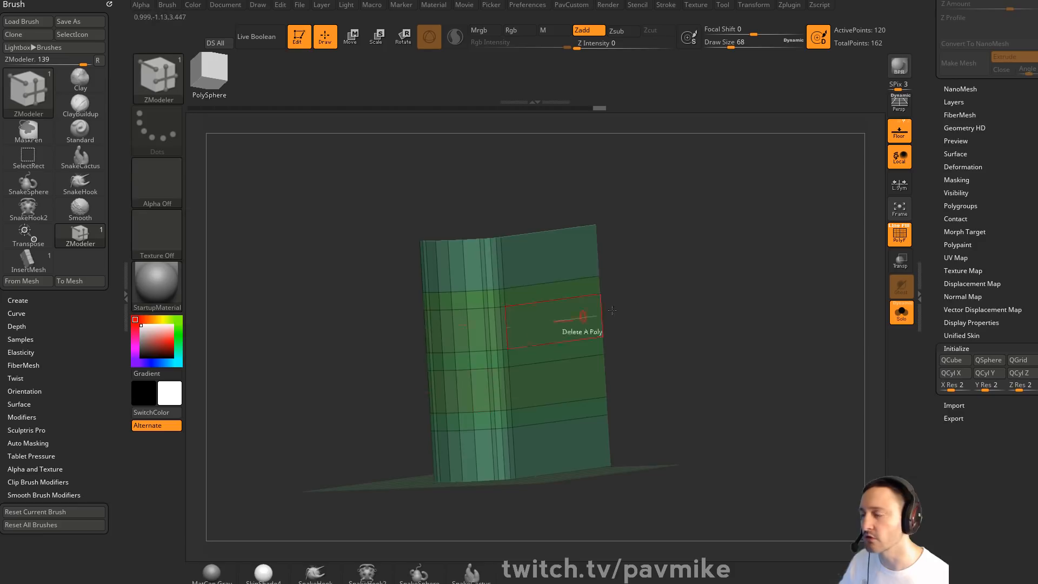
Insert a single vertical edge loop on each cover board close to the spine
{"action": "left_click_drag", "start_coordinate": [612, 310], "coordinate": [655, 257]}
{"action": "key", "text": "space"}
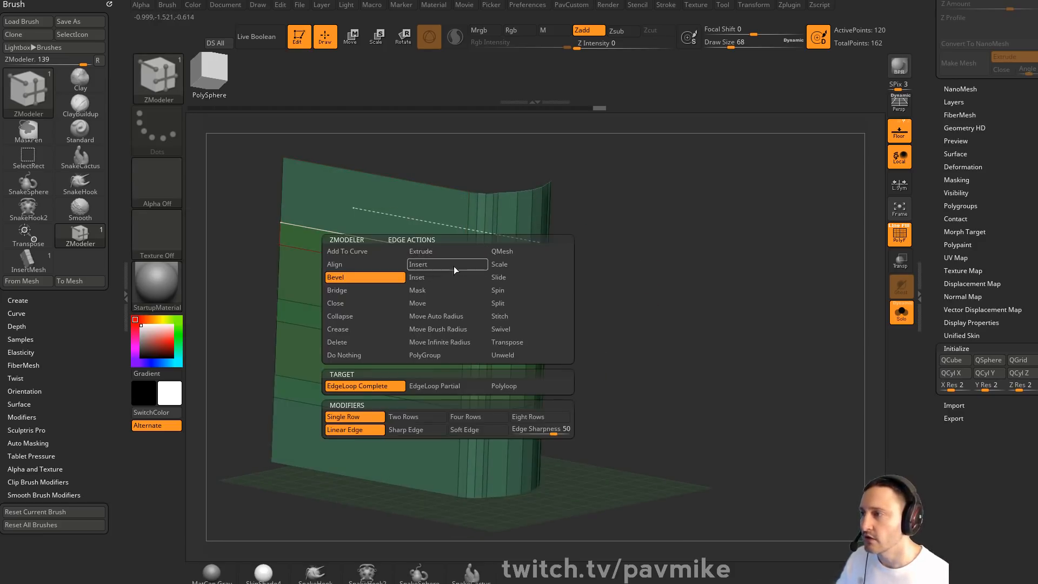
{"action": "left_click", "coordinate": [453, 265]}
{"action": "left_click", "coordinate": [456, 256]}
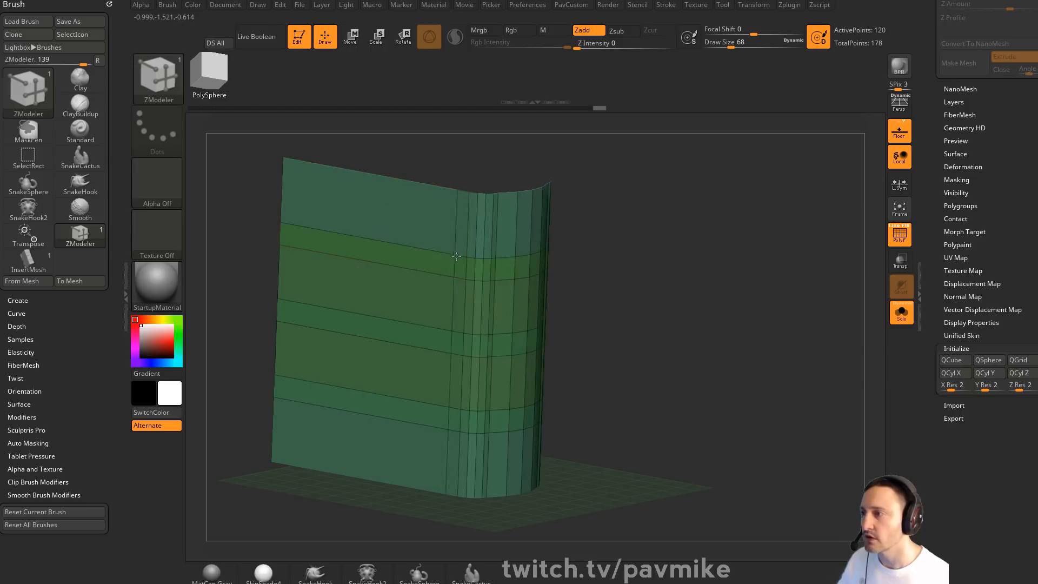
Mark the spine section of the three narrow horizontal bands as a temporary polygroup
{"action": "mouse_move", "coordinate": [664, 259]}
{"action": "left_mouse_down"}
{"action": "mouse_move", "coordinate": [638, 251]}
{"action": "mouse_move", "coordinate": [671, 255]}
{"action": "left_mouse_up"}
{"action": "left_click_drag", "start_coordinate": [438, 281], "coordinate": [505, 284], "text": "alt"}
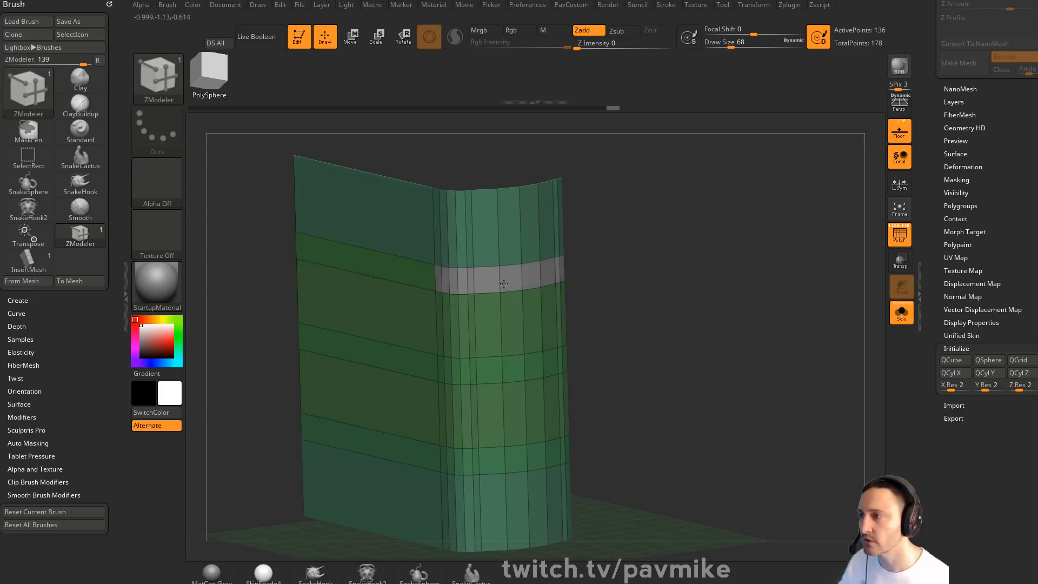
{"action": "left_click_drag", "start_coordinate": [440, 370], "coordinate": [529, 369], "text": "alt"}
{"action": "left_click_drag", "start_coordinate": [609, 359], "coordinate": [607, 290], "text": "alt"}
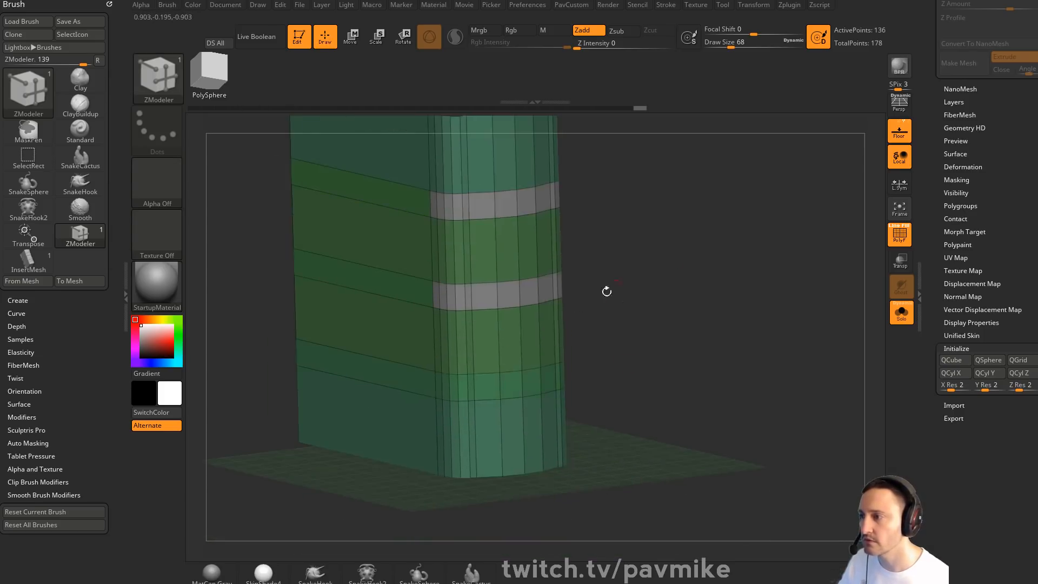
{"action": "mouse_move", "coordinate": [443, 385]}
{"action": "left_mouse_down", "text": "alt"}
{"action": "mouse_move", "coordinate": [551, 381]}
{"action": "mouse_move", "coordinate": [513, 384]}
{"action": "left_mouse_up", "text": "alt"}
{"action": "mouse_move", "coordinate": [655, 290]}
{"action": "left_mouse_down", "text": "alt"}
{"action": "mouse_move", "coordinate": [640, 319]}
{"action": "mouse_move", "coordinate": [617, 281]}
{"action": "left_mouse_up", "text": "alt"}
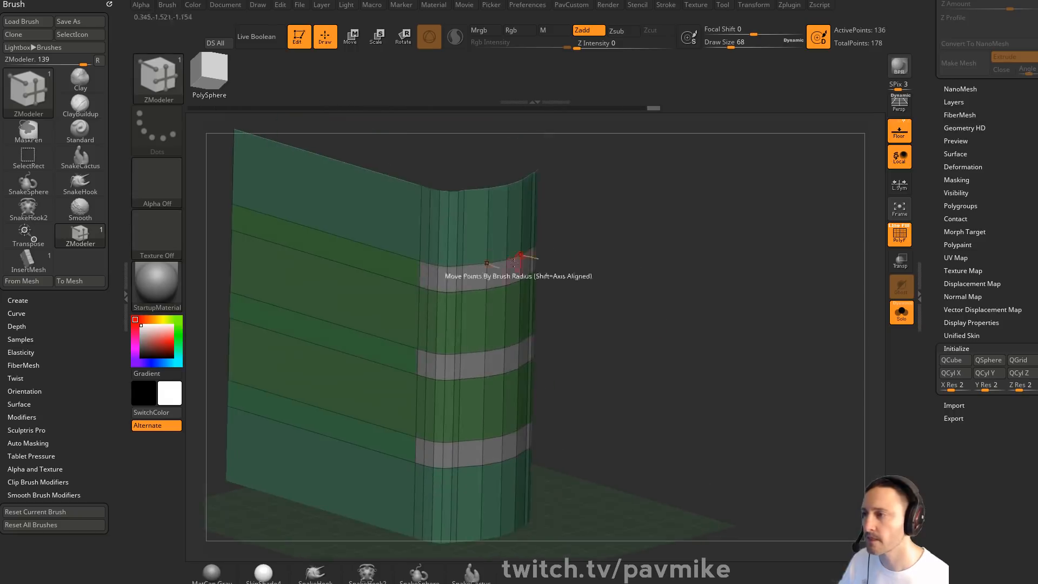
Try raising the three marked spine bands outward with QMesh
{"action": "key", "text": "space"}
{"action": "left_click", "coordinate": [573, 152]}
{"action": "left_click_drag", "start_coordinate": [513, 292], "coordinate": [378, 290]}
Try tapering the raised bands by isolating their end edges with Mask Edge, moving them toward the spine, and clearing the mask
{"action": "key", "text": "space"}
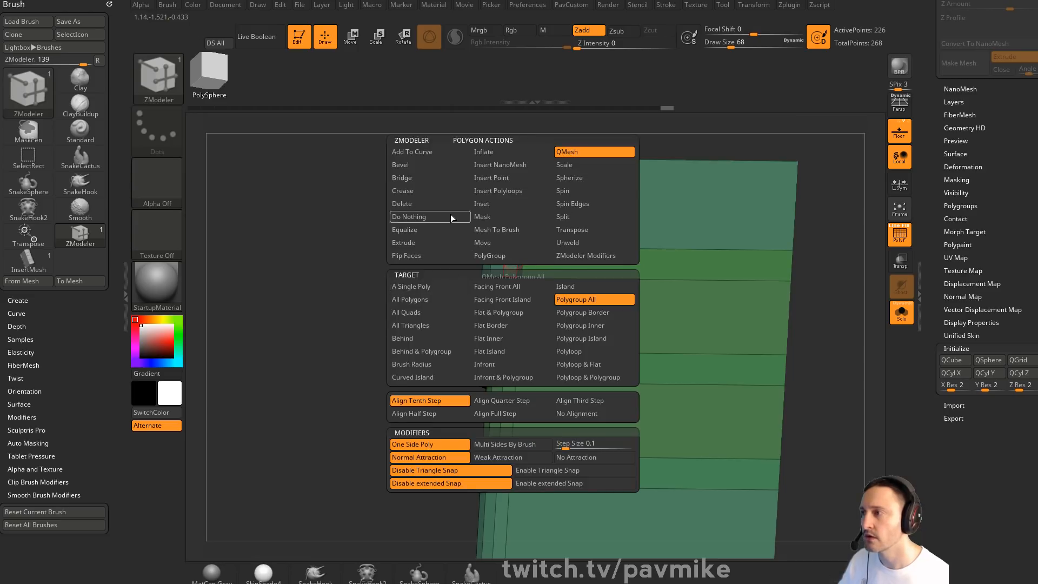
{"action": "left_click", "coordinate": [483, 216]}
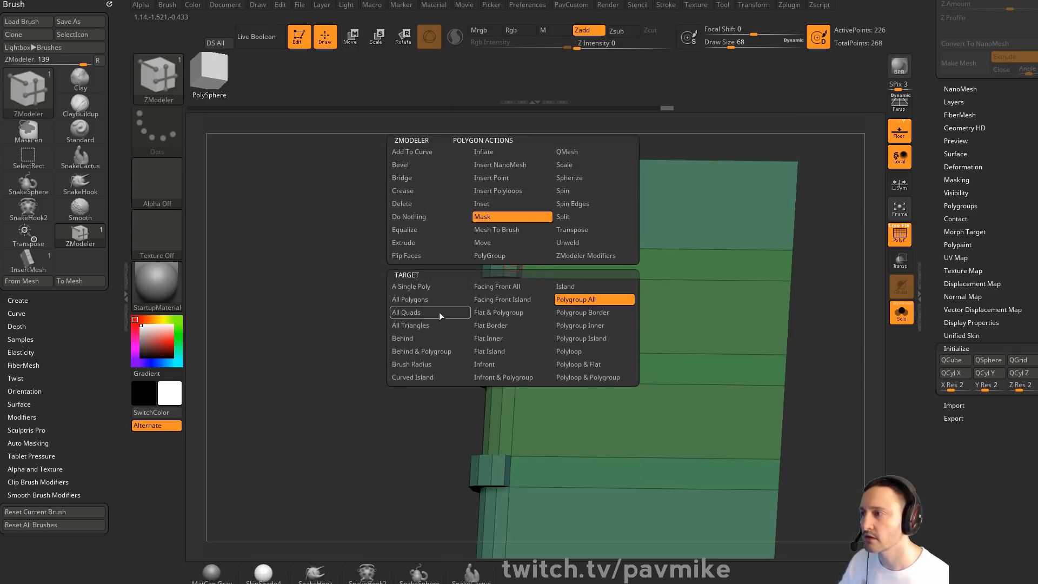
{"action": "left_click", "coordinate": [443, 289]}
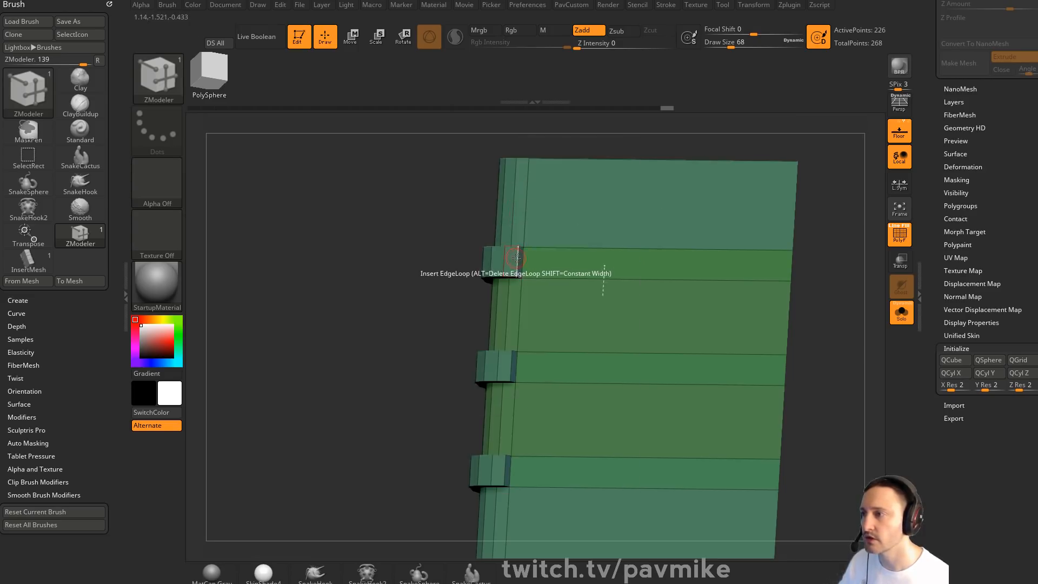
{"action": "key", "text": "space"}
{"action": "left_click", "coordinate": [494, 296]}
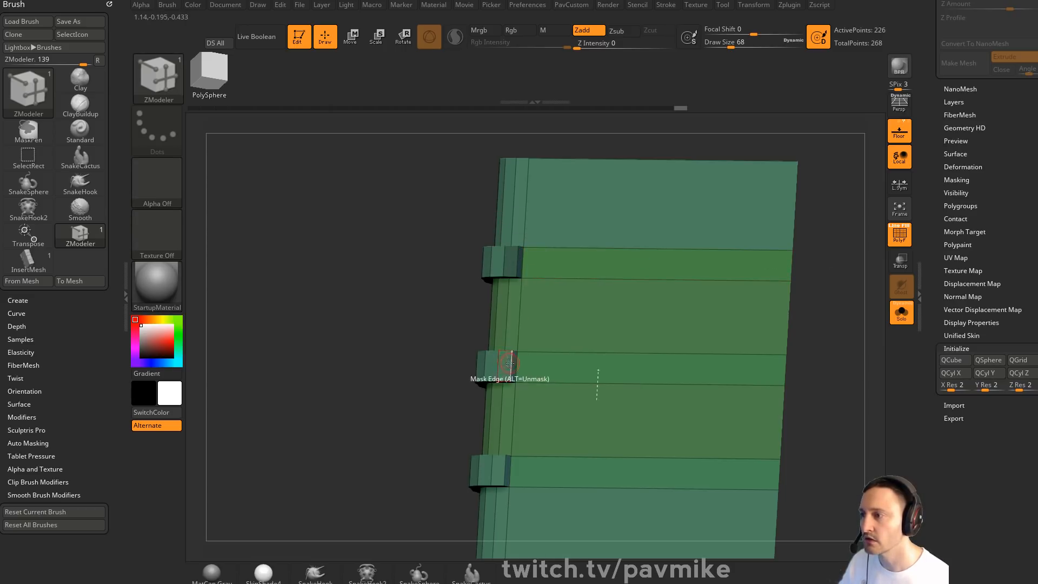
{"action": "left_click_drag", "start_coordinate": [399, 477], "coordinate": [341, 361], "text": "alt"}
{"action": "left_click", "coordinate": [322, 346], "text": "ctrl"}
{"action": "key", "text": "w"}
{"action": "left_click_drag", "start_coordinate": [628, 269], "coordinate": [618, 269]}
{"action": "left_click_drag", "start_coordinate": [283, 336], "coordinate": [304, 372], "text": "ctrl"}
{"action": "mouse_move", "coordinate": [304, 372]}
{"action": "left_mouse_down", "text": "alt"}
{"action": "mouse_move", "coordinate": [286, 342]}
{"action": "mouse_move", "coordinate": [770, 267]}
{"action": "mouse_move", "coordinate": [712, 278]}
{"action": "mouse_move", "coordinate": [719, 297]}
{"action": "mouse_move", "coordinate": [730, 282]}
{"action": "mouse_move", "coordinate": [749, 382]}
{"action": "left_mouse_up", "text": "alt"}
{"action": "key", "text": "q"}
{"action": "left_click_drag", "start_coordinate": [745, 337], "coordinate": [751, 304]}
Undo the band tapering, the band extrusion and the temporary polygroup marking on the spine
{"action": "key", "text": "ctrl+z"}
{"action": "key", "text": "ctrl+z"}
{"action": "key", "text": "ctrl+z"}
{"action": "key", "text": "ctrl+z"}
{"action": "key", "text": "ctrl+z"}
{"action": "key", "text": "ctrl+z"}
{"action": "key", "text": "ctrl+z"}
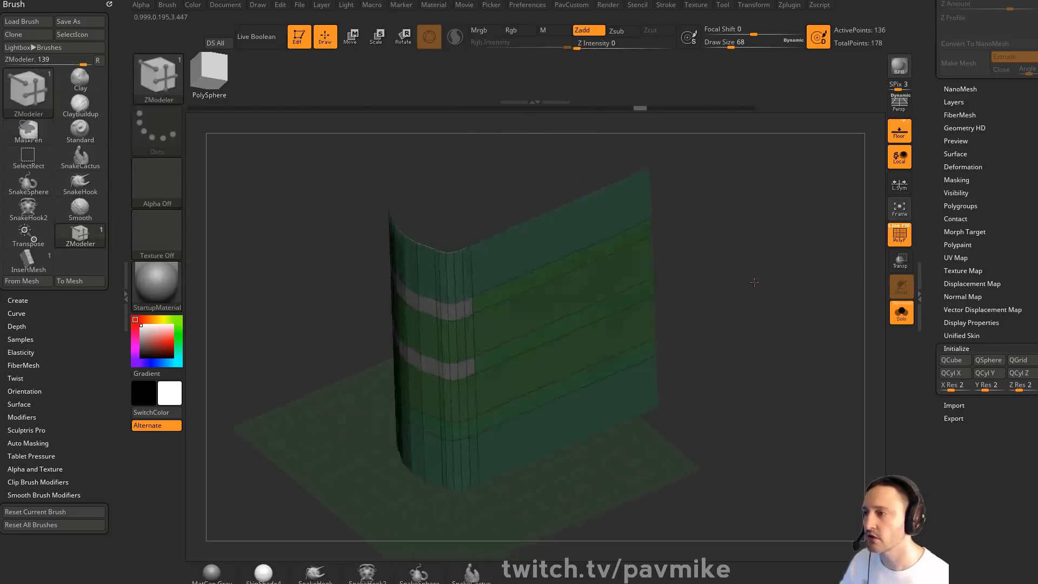
Give the whole cover shell a thin wall thickness with QMesh targeting All Polygons
{"action": "key", "text": "space"}
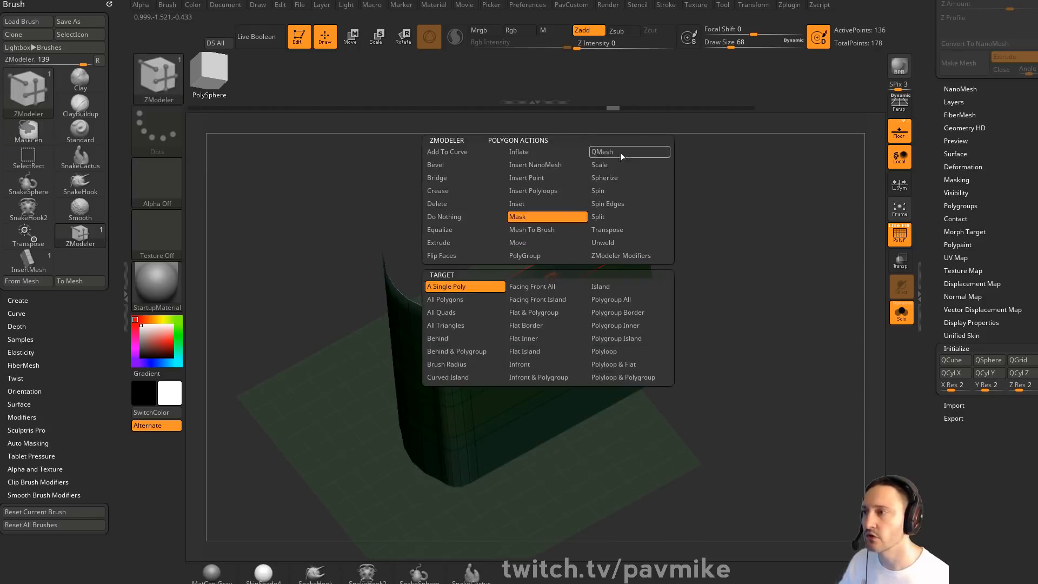
{"action": "left_click", "coordinate": [625, 151]}
{"action": "left_click", "coordinate": [479, 298]}
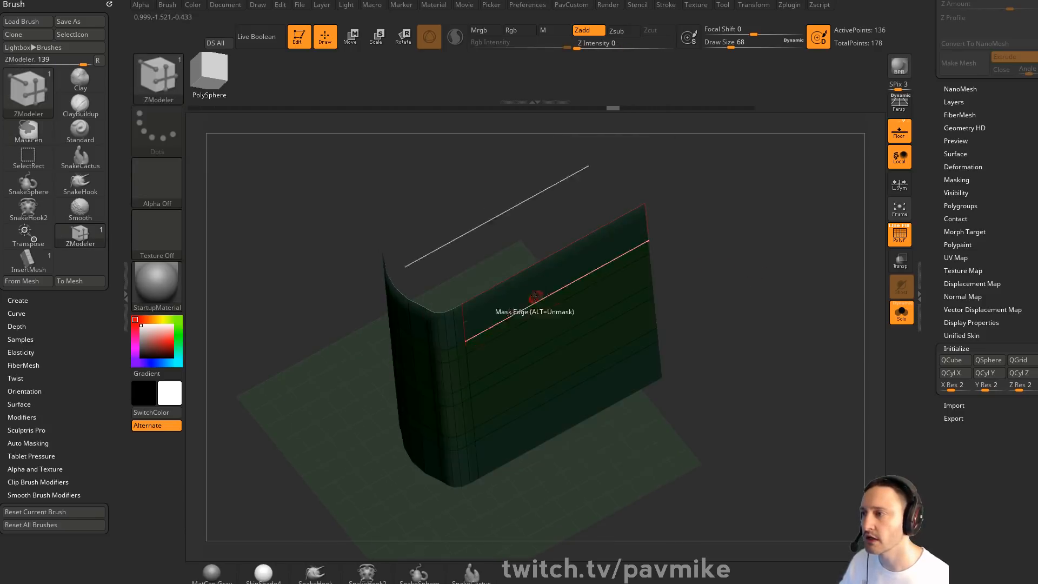
{"action": "left_click_drag", "start_coordinate": [532, 292], "coordinate": [524, 282]}
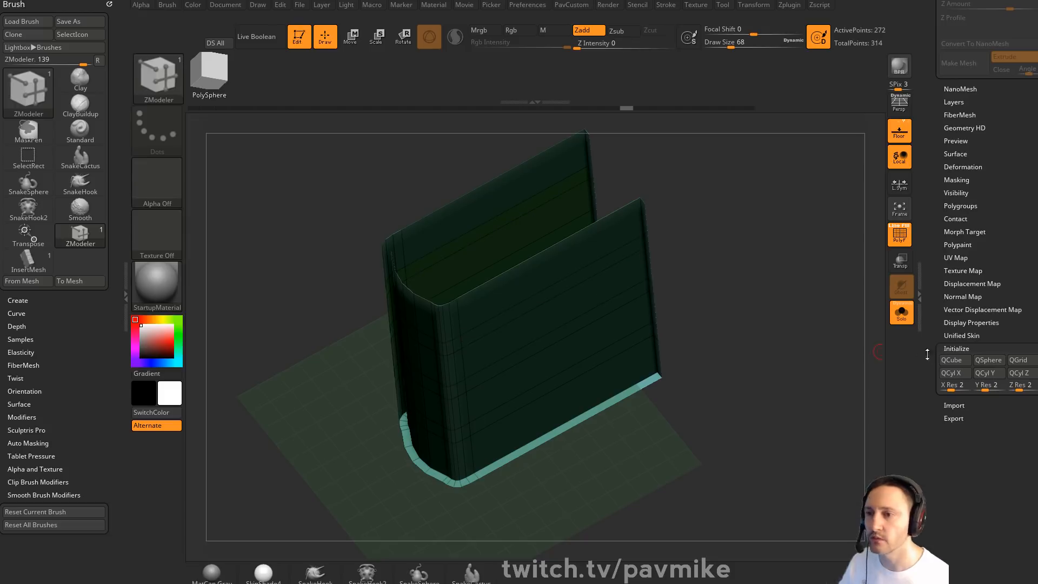
Flip the cover's normals through the Display Properties Flip option
{"action": "key", "text": "shift"}
{"action": "left_click", "coordinate": [967, 323], "text": "shift"}
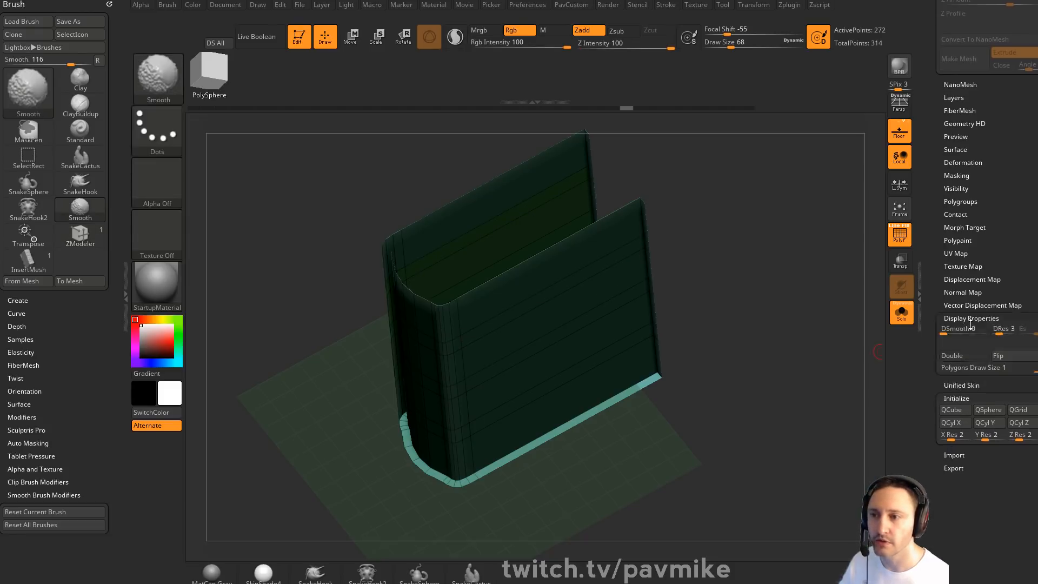
{"action": "left_click", "coordinate": [1004, 356]}
Mark the three narrow bands around the outer side of the thickened spine as a temporary polygroup
{"action": "mouse_move", "coordinate": [741, 325]}
{"action": "left_mouse_down"}
{"action": "mouse_move", "coordinate": [755, 260]}
{"action": "mouse_move", "coordinate": [752, 333]}
{"action": "mouse_move", "coordinate": [757, 324]}
{"action": "mouse_move", "coordinate": [733, 406]}
{"action": "left_mouse_up"}
{"action": "left_click_drag", "start_coordinate": [601, 217], "coordinate": [714, 303]}
{"action": "left_click_drag", "start_coordinate": [583, 280], "coordinate": [648, 226]}
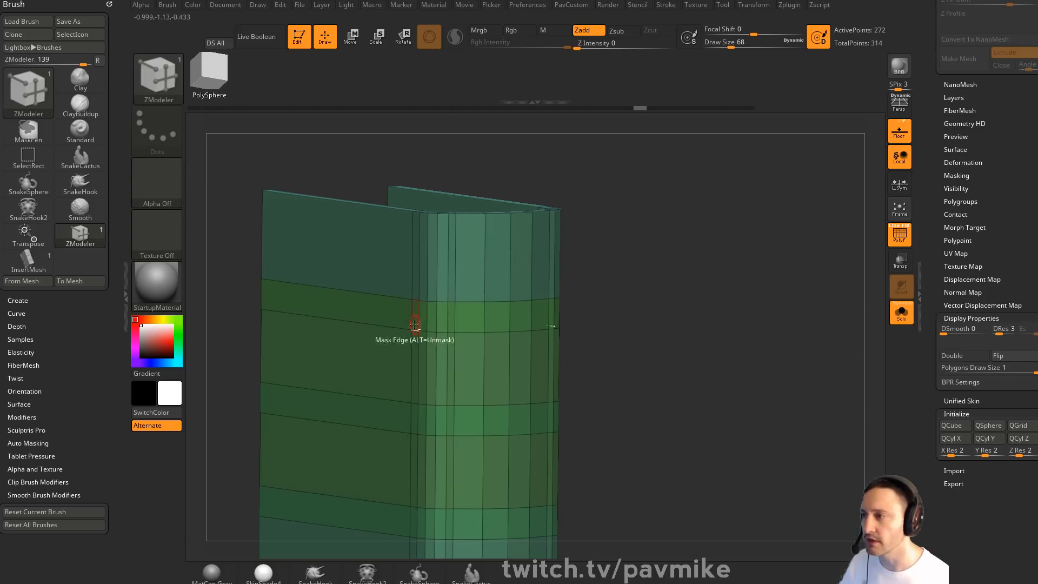
{"action": "left_click_drag", "start_coordinate": [415, 318], "coordinate": [552, 317], "text": "alt"}
{"action": "mouse_move", "coordinate": [639, 351]}
{"action": "left_mouse_down", "text": "alt"}
{"action": "mouse_move", "coordinate": [644, 255]}
{"action": "mouse_move", "coordinate": [668, 254]}
{"action": "left_mouse_up", "text": "alt"}
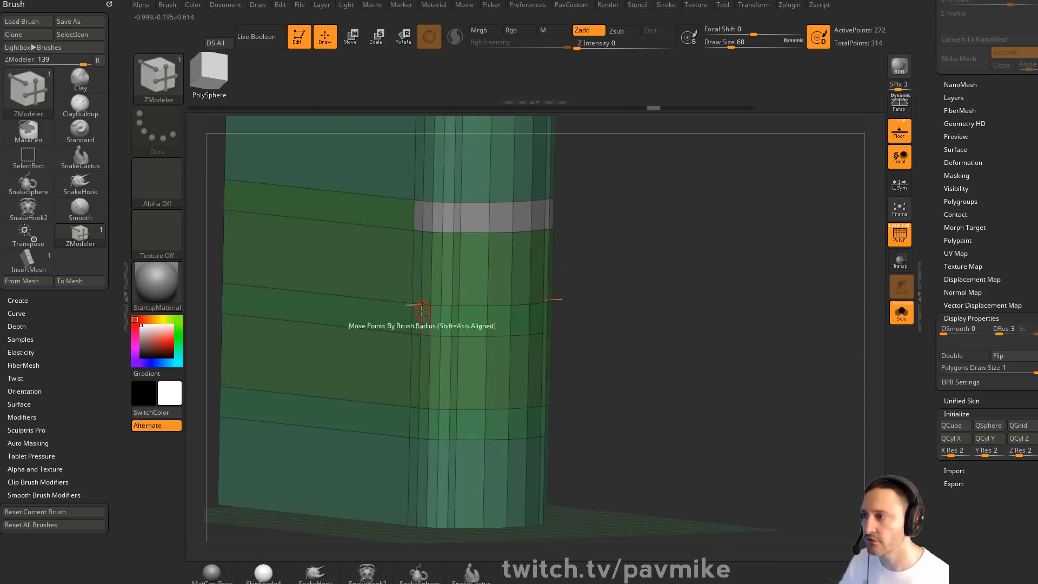
{"action": "left_click", "coordinate": [459, 322]}
{"action": "left_click", "coordinate": [417, 420]}
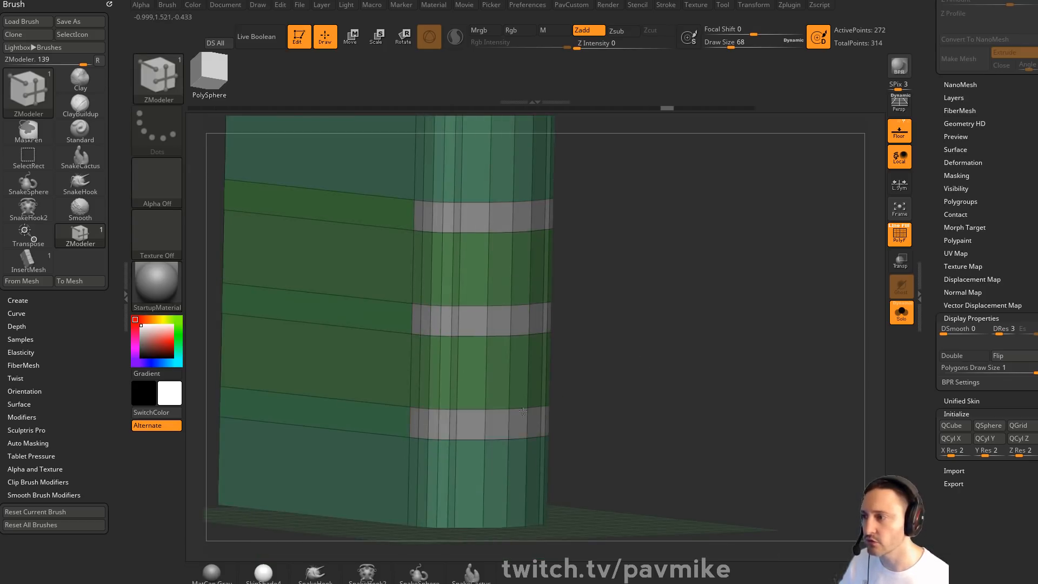
Extrude the three marked spine bands outward as raised ribs using QMesh with the Polygroup All target
{"action": "left_click_drag", "start_coordinate": [611, 379], "coordinate": [695, 373]}
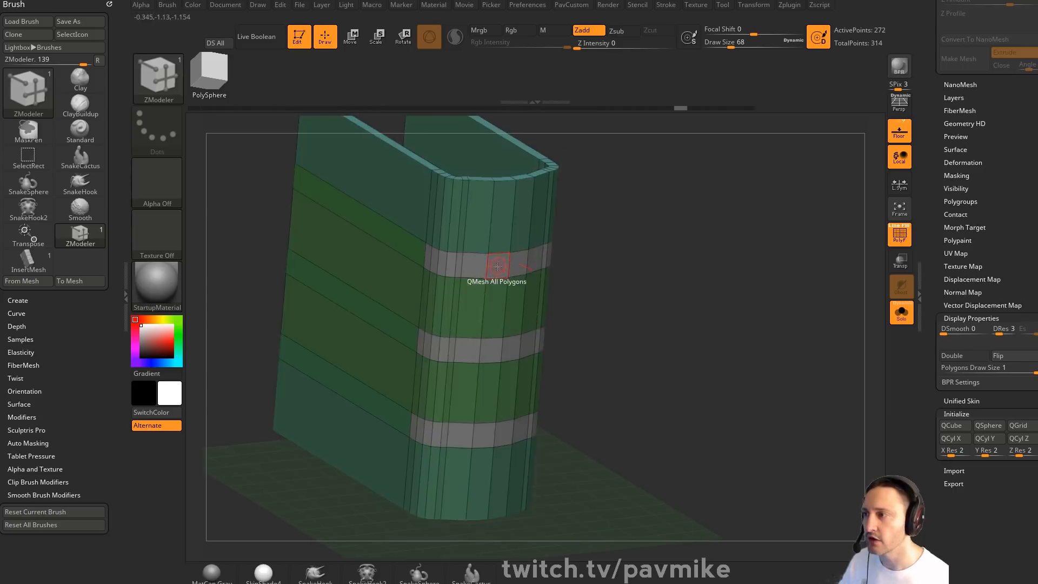
{"action": "left_click_drag", "start_coordinate": [498, 267], "coordinate": [509, 268]}
{"action": "key", "text": "ctrl+z"}
{"action": "key", "text": "space"}
{"action": "left_click", "coordinate": [579, 296]}
{"action": "left_click_drag", "start_coordinate": [757, 265], "coordinate": [674, 257]}
{"action": "left_click_drag", "start_coordinate": [811, 262], "coordinate": [754, 264]}
Isolate the outer end edges of the three ribs with Mask Edge, move them about 0.14 toward the spine, and clear the mask
{"action": "key", "text": "space"}
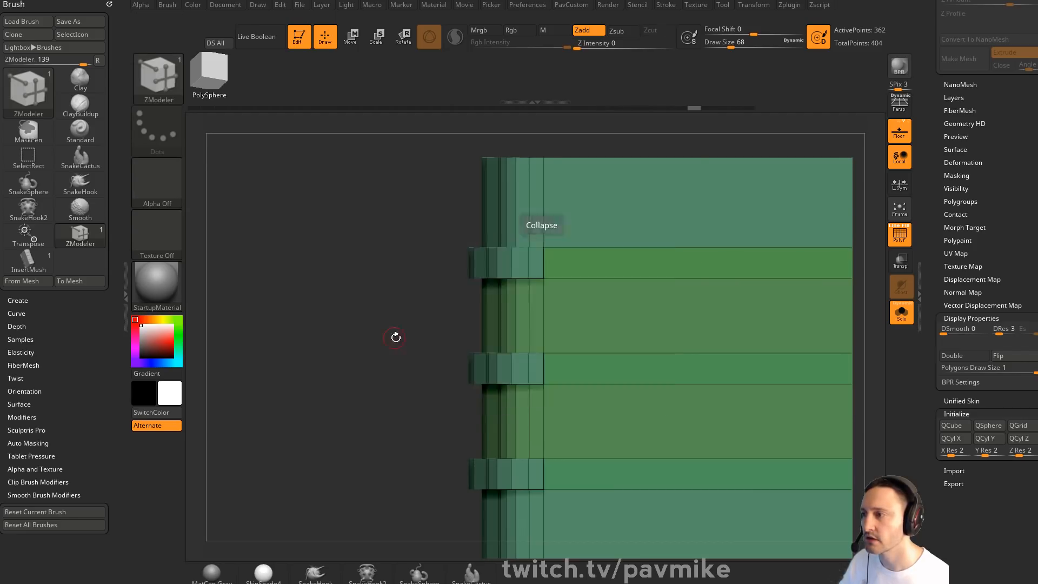
{"action": "left_click_drag", "start_coordinate": [396, 338], "coordinate": [416, 331]}
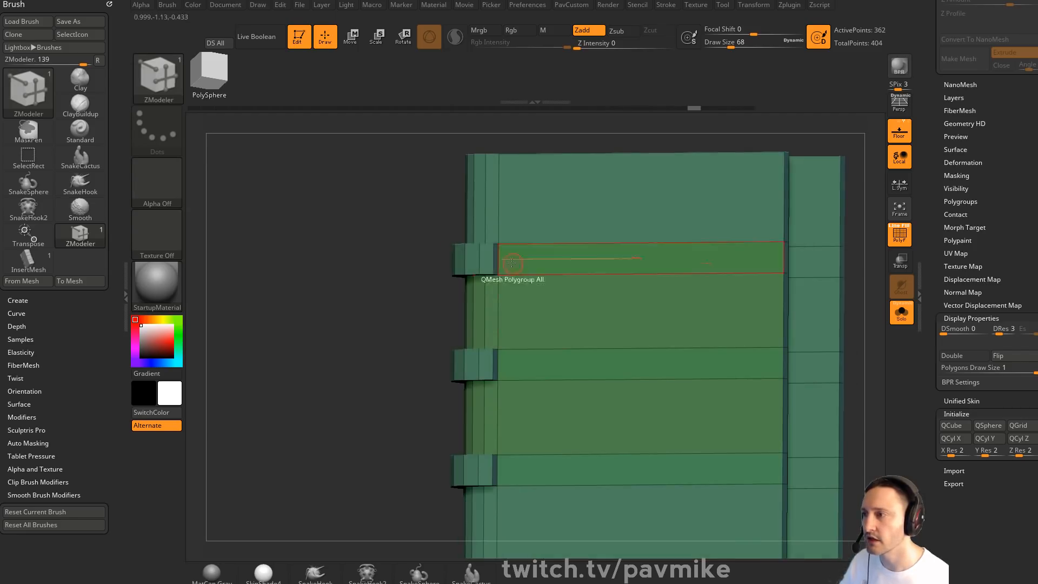
{"action": "left_click", "coordinate": [488, 361]}
{"action": "left_click", "coordinate": [486, 469]}
{"action": "left_click", "coordinate": [370, 453], "text": "ctrl"}
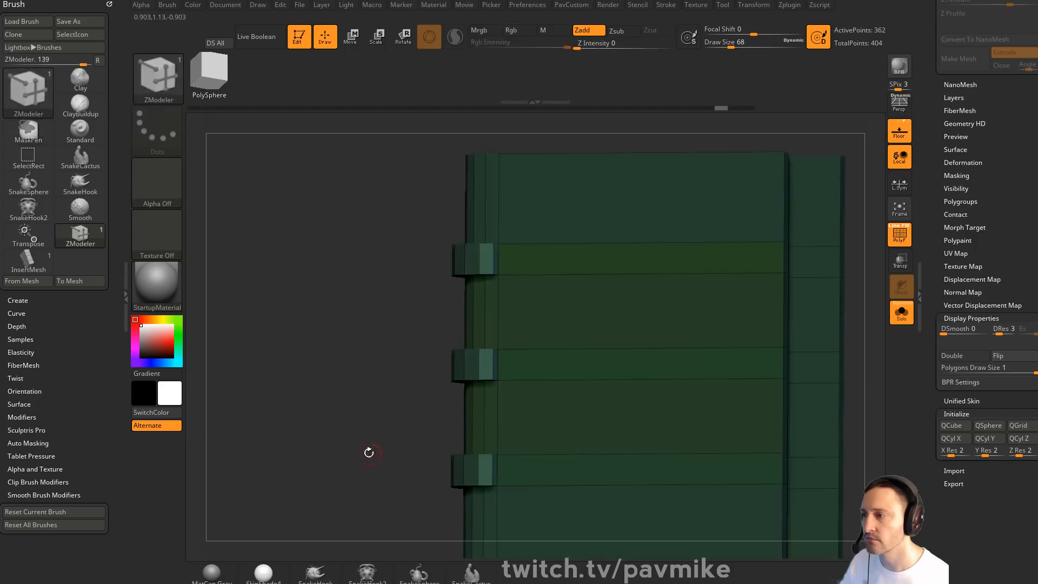
{"action": "left_click_drag", "start_coordinate": [368, 452], "coordinate": [358, 450], "text": "shift"}
{"action": "key", "text": "w"}
{"action": "left_click_drag", "start_coordinate": [638, 316], "coordinate": [626, 317]}
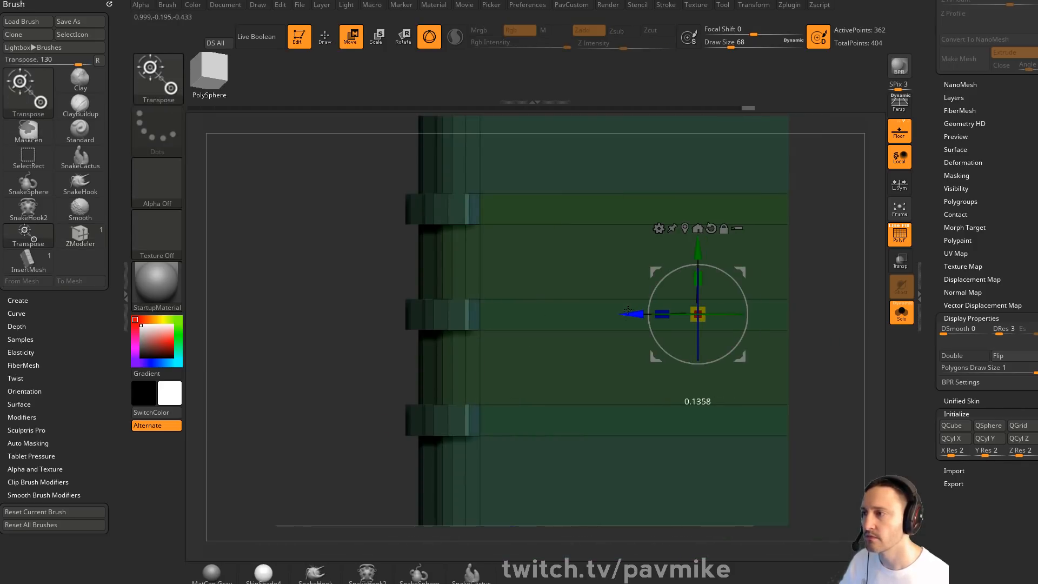
{"action": "mouse_move", "coordinate": [270, 349]}
{"action": "left_mouse_down", "text": "ctrl"}
{"action": "mouse_move", "coordinate": [290, 359]}
{"action": "mouse_move", "coordinate": [292, 340]}
{"action": "left_mouse_up", "text": "ctrl"}
{"action": "left_click_drag", "start_coordinate": [292, 346], "coordinate": [318, 359]}
{"action": "key", "text": "q"}
Turn off the polyframe display and preview the book cover with dynamic subdivision
{"action": "left_click_drag", "start_coordinate": [860, 238], "coordinate": [702, 251], "text": "alt"}
{"action": "key", "text": "shift+f"}
{"action": "left_click_drag", "start_coordinate": [804, 276], "coordinate": [785, 285]}
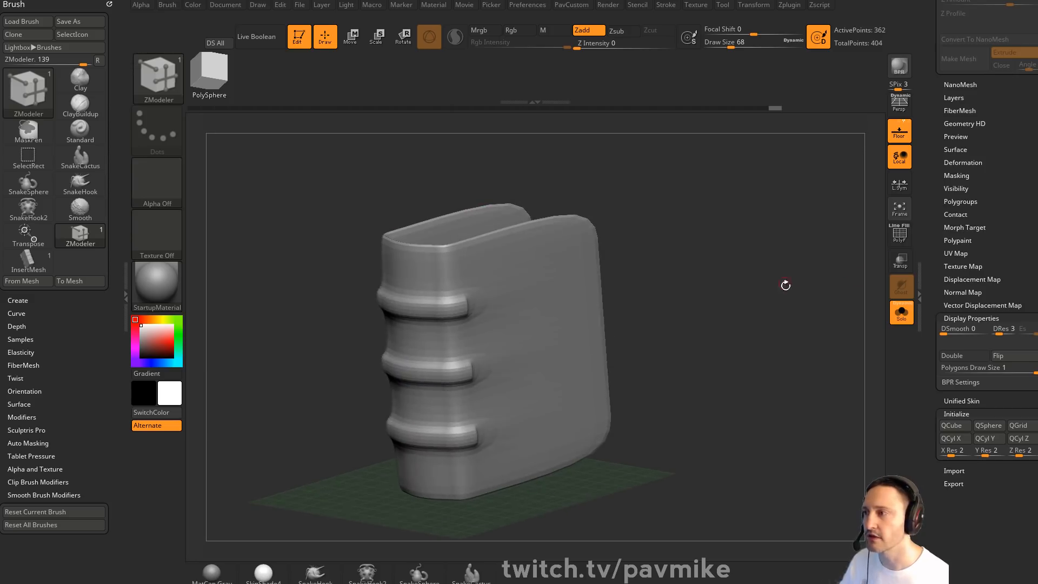
Crease the cover's hard edges, with the crease level at 2 and smooth subdivision at 3
{"action": "key", "text": "space"}
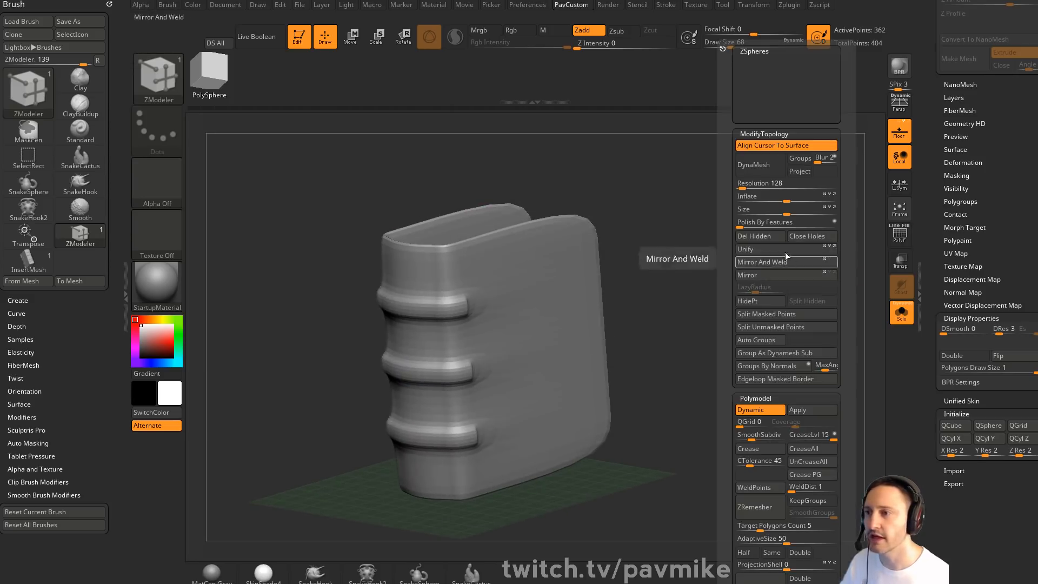
{"action": "left_click", "coordinate": [756, 450]}
{"action": "left_click", "coordinate": [797, 437]}
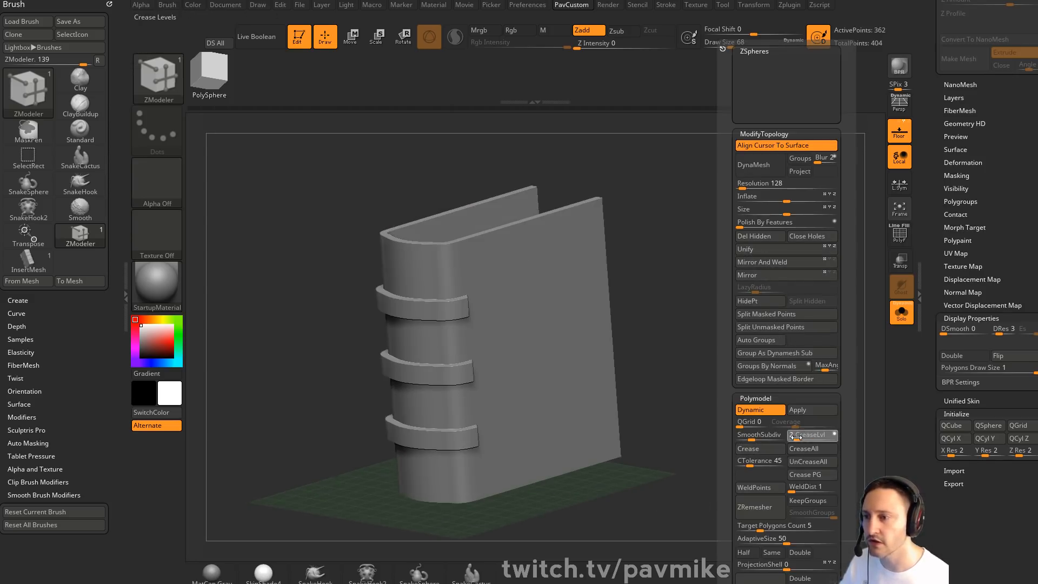
{"action": "left_click_drag", "start_coordinate": [753, 437], "coordinate": [756, 435]}
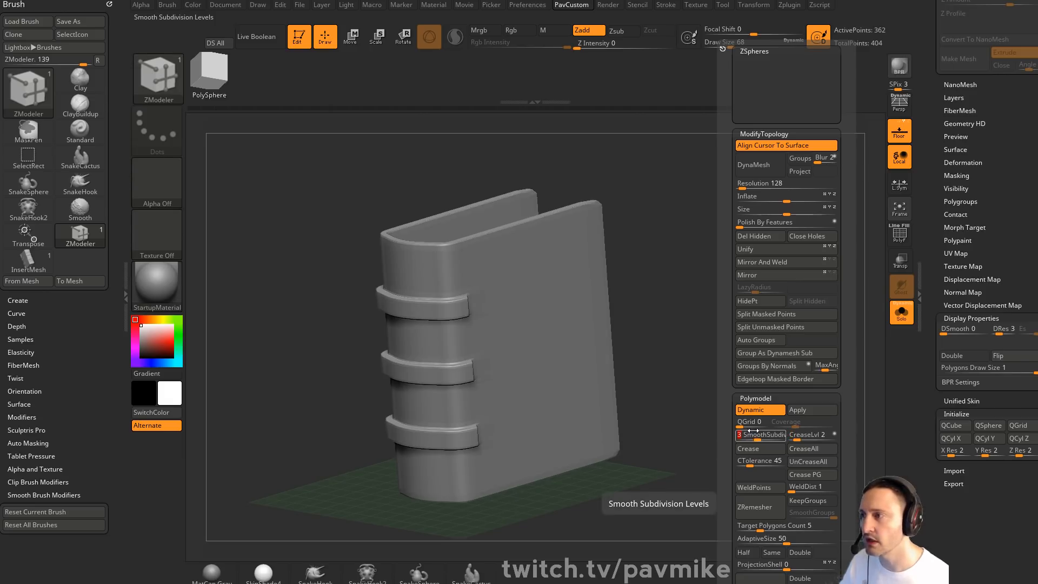
{"action": "left_click_drag", "start_coordinate": [713, 281], "coordinate": [529, 281]}
{"action": "left_click_drag", "start_coordinate": [246, 379], "coordinate": [357, 371], "text": "alt"}
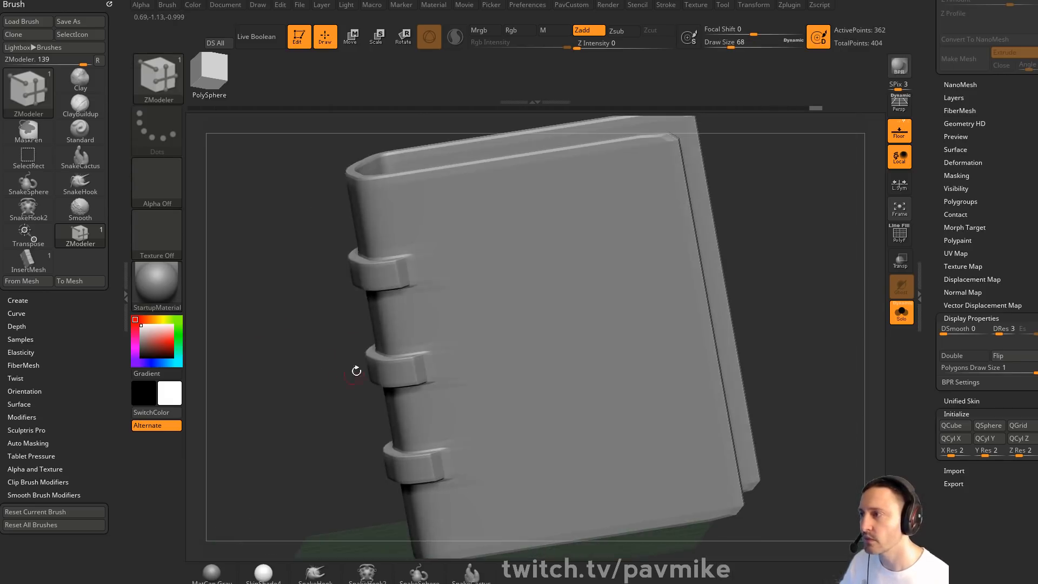
Choose the Crease edge action with the Edge target and inspect the spine ribs' topology using the polyframe
{"action": "key", "text": "space"}
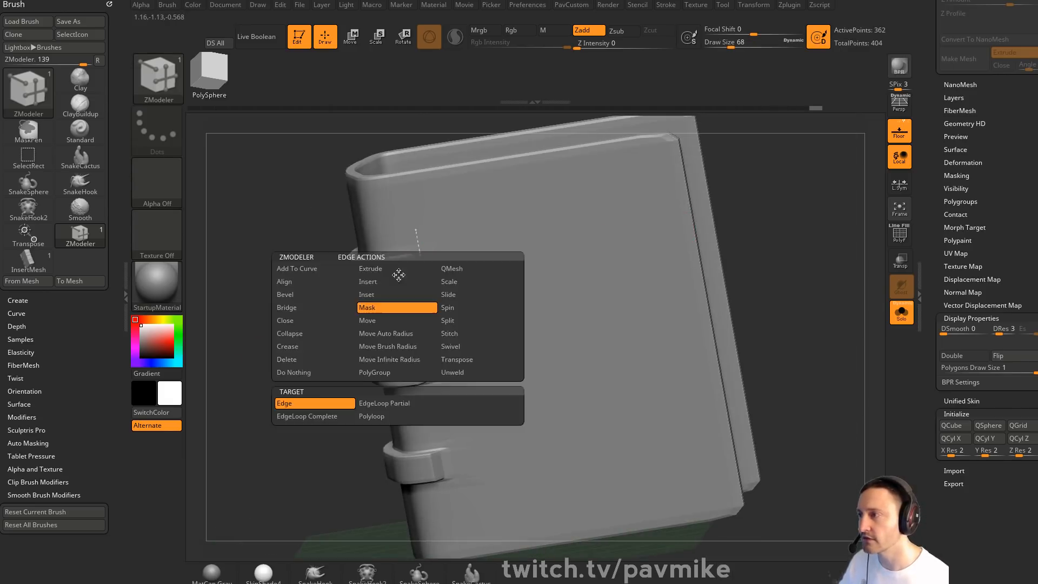
{"action": "left_click", "coordinate": [305, 345]}
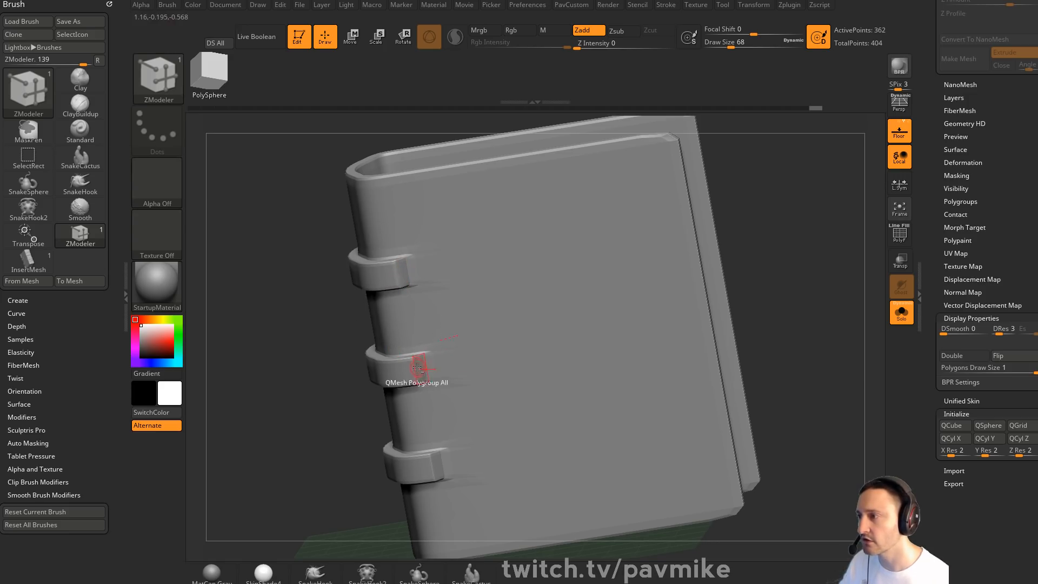
{"action": "key", "text": "ctrl"}
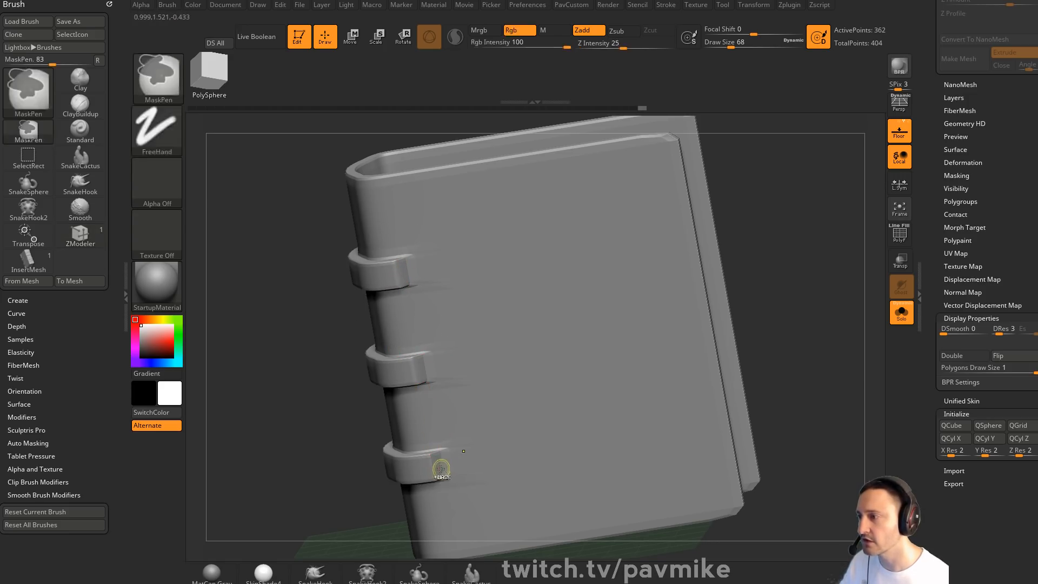
{"action": "left_click_drag", "start_coordinate": [374, 470], "coordinate": [702, 272], "text": "alt"}
{"action": "key", "text": "2"}
{"action": "left_click", "coordinate": [899, 236]}
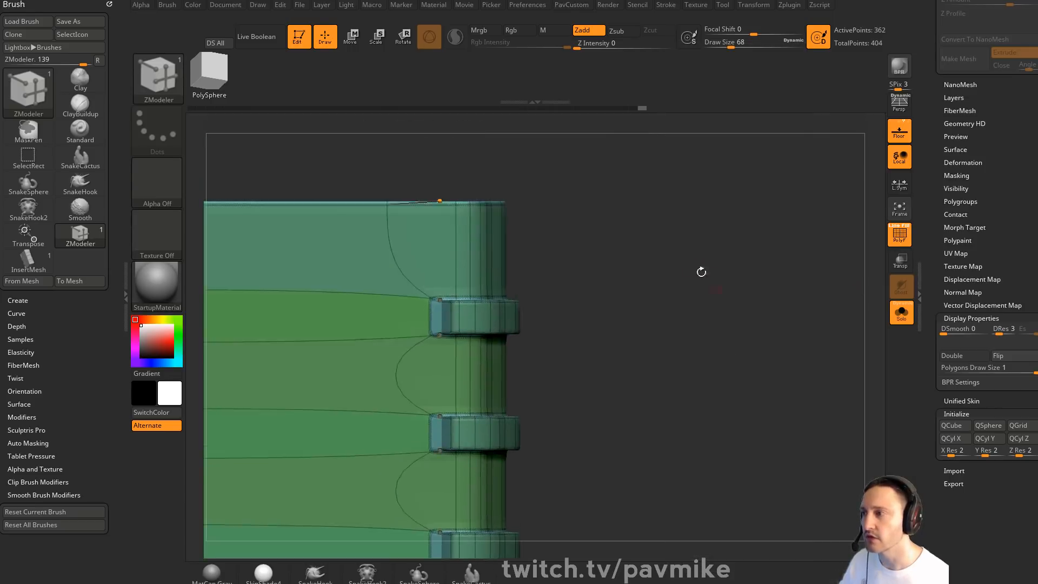
{"action": "left_click_drag", "start_coordinate": [602, 284], "coordinate": [740, 270]}
{"action": "left_click", "coordinate": [899, 243]}
Insert a single edge loop along the upper edge of the book cover
{"action": "key", "text": "space"}
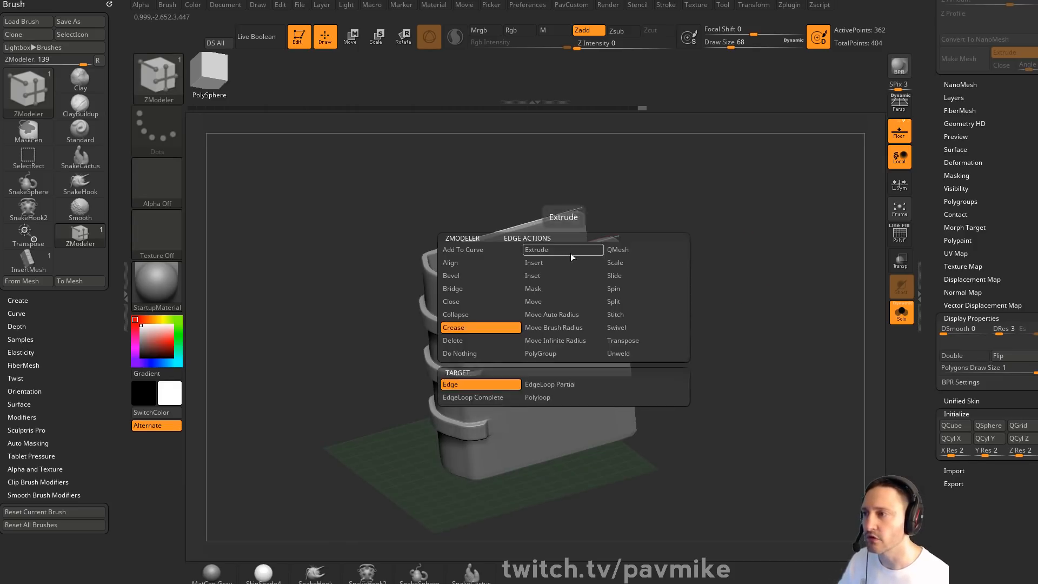
{"action": "left_click", "coordinate": [541, 265]}
{"action": "left_click", "coordinate": [572, 250]}
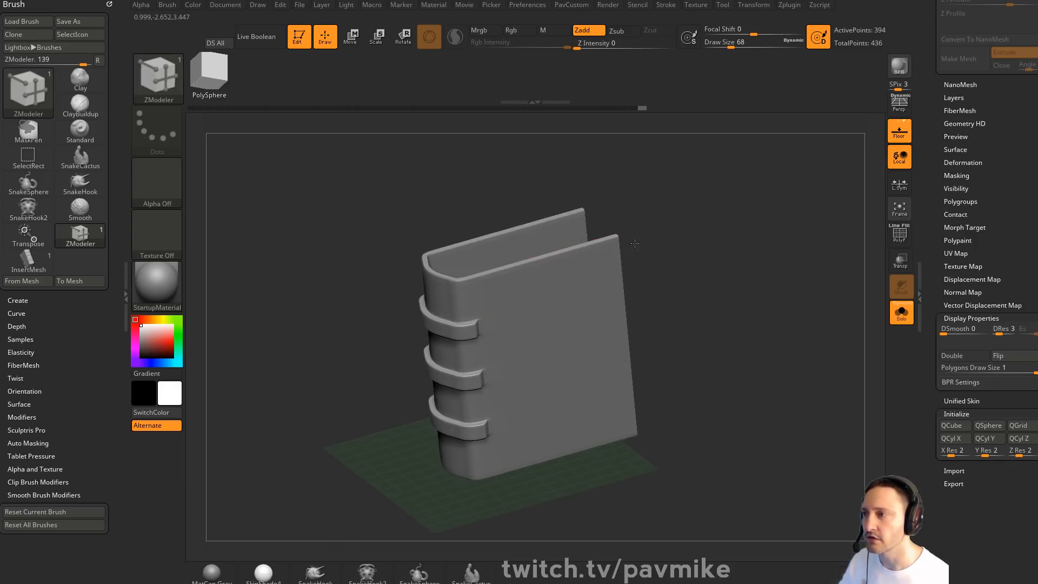
Crease a vertical edge loop on the spine using the EdgeLoop Complete target, undoing the first attempt and repeating it
{"action": "left_click_drag", "start_coordinate": [648, 222], "coordinate": [684, 218]}
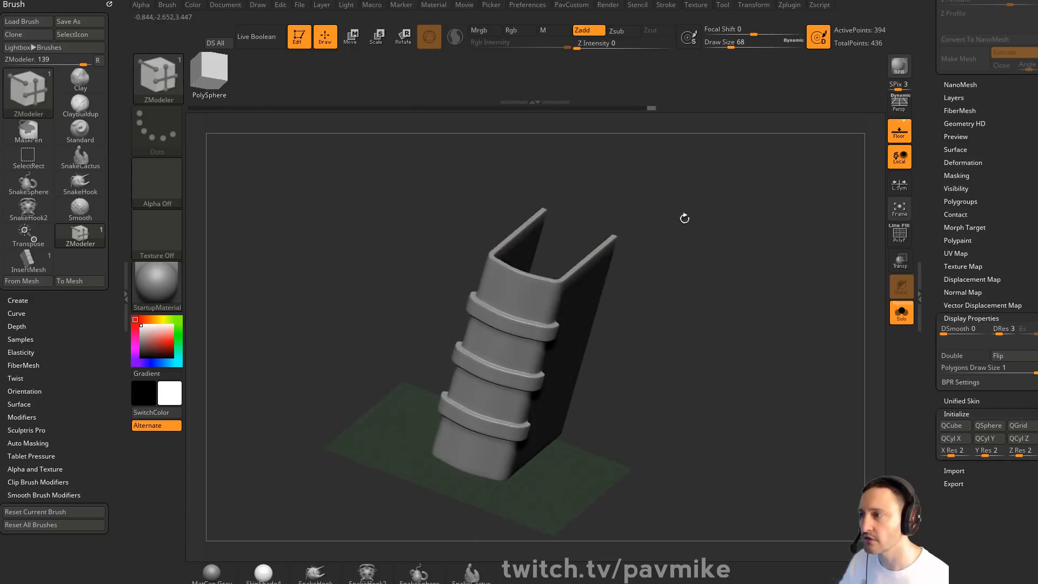
{"action": "left_click", "coordinate": [898, 236]}
{"action": "left_click_drag", "start_coordinate": [799, 251], "coordinate": [767, 230]}
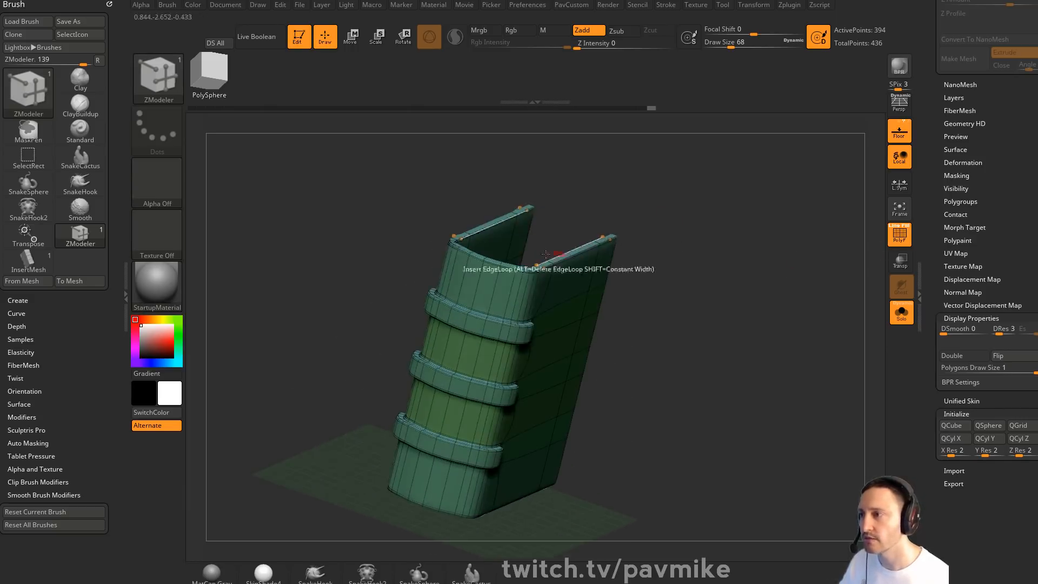
{"action": "key", "text": "space"}
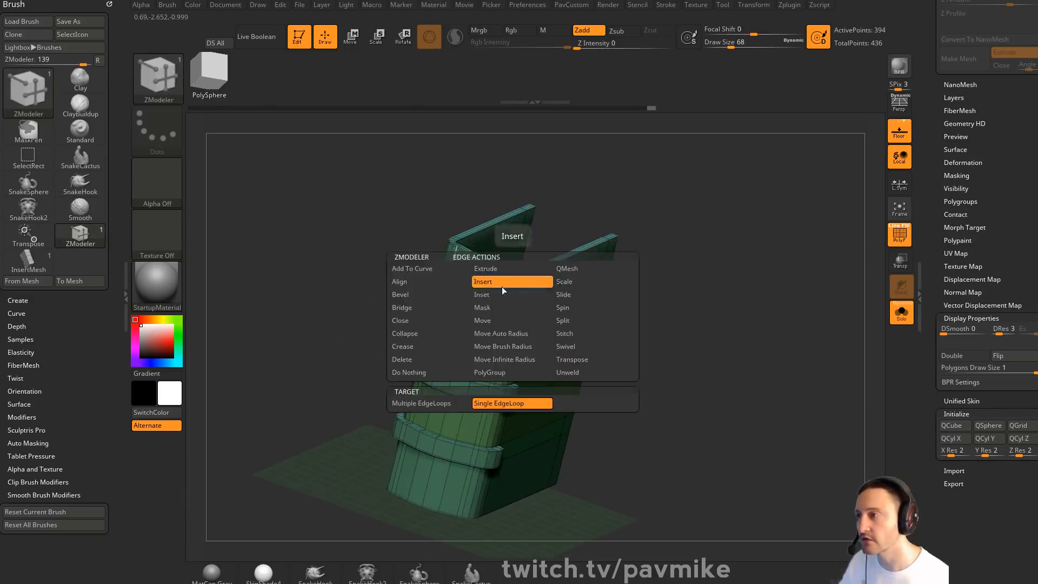
{"action": "left_click", "coordinate": [423, 346]}
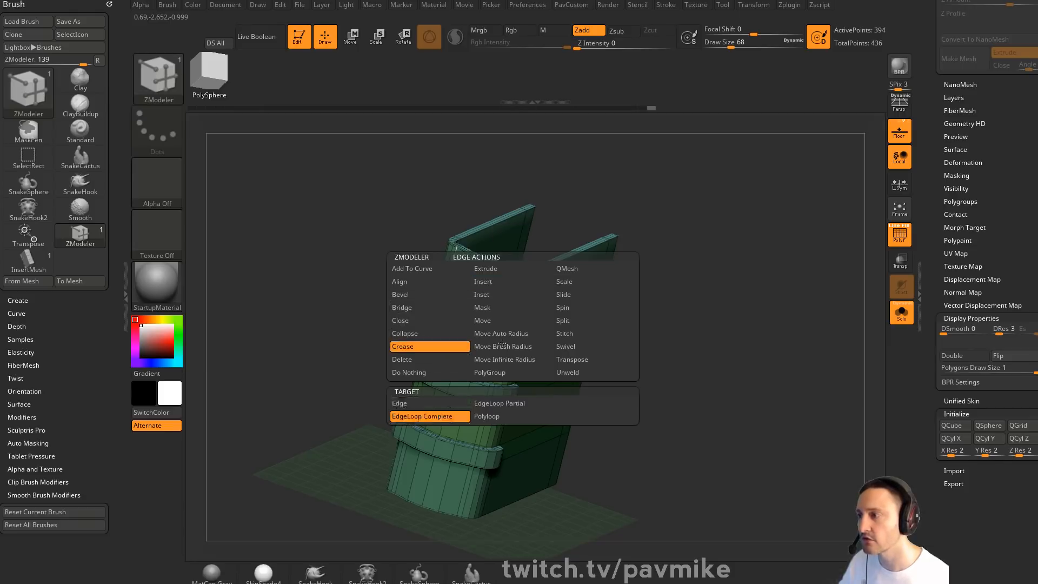
{"action": "left_click", "coordinate": [517, 281]}
{"action": "mouse_move", "coordinate": [697, 292]}
{"action": "left_mouse_down"}
{"action": "mouse_move", "coordinate": [730, 274]}
{"action": "mouse_move", "coordinate": [705, 310]}
{"action": "left_mouse_up"}
{"action": "left_click_drag", "start_coordinate": [753, 262], "coordinate": [735, 281]}
{"action": "key", "text": "ctrl+z"}
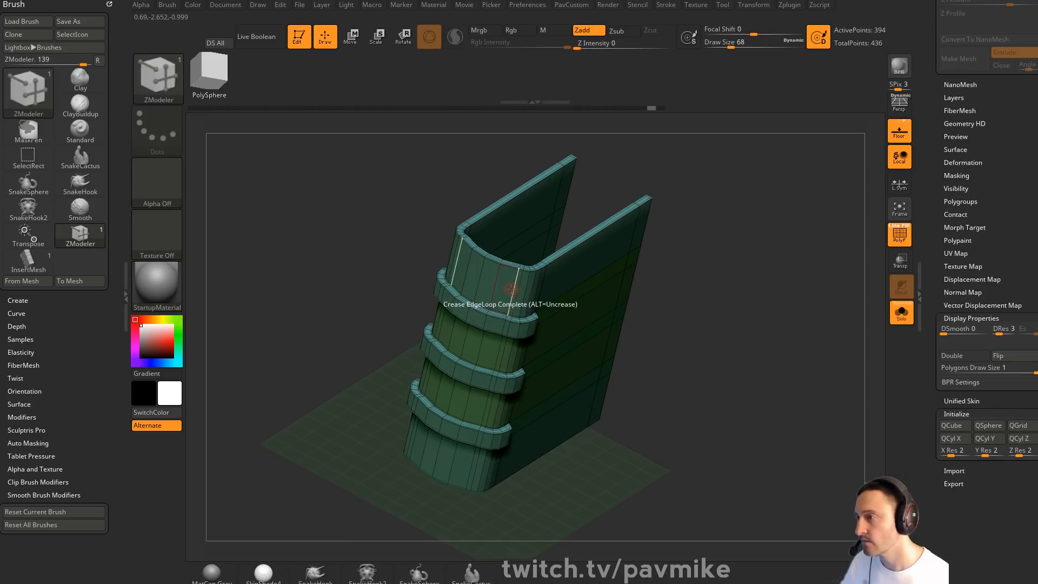
{"action": "left_click", "coordinate": [511, 289]}
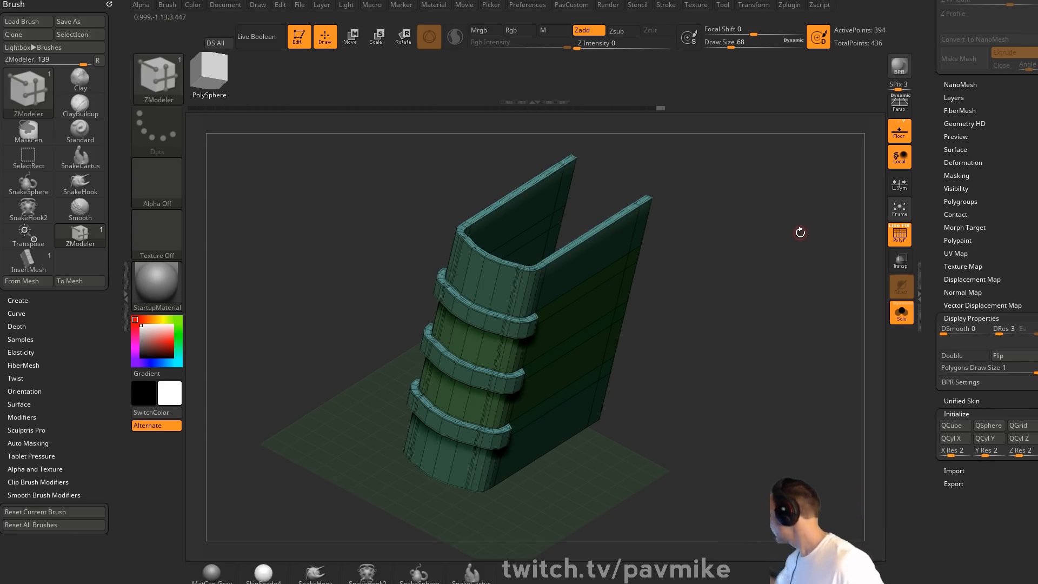
Hide the polyframe and examine the smoothed book cover from the spine side
{"action": "left_click_drag", "start_coordinate": [747, 248], "coordinate": [886, 298]}
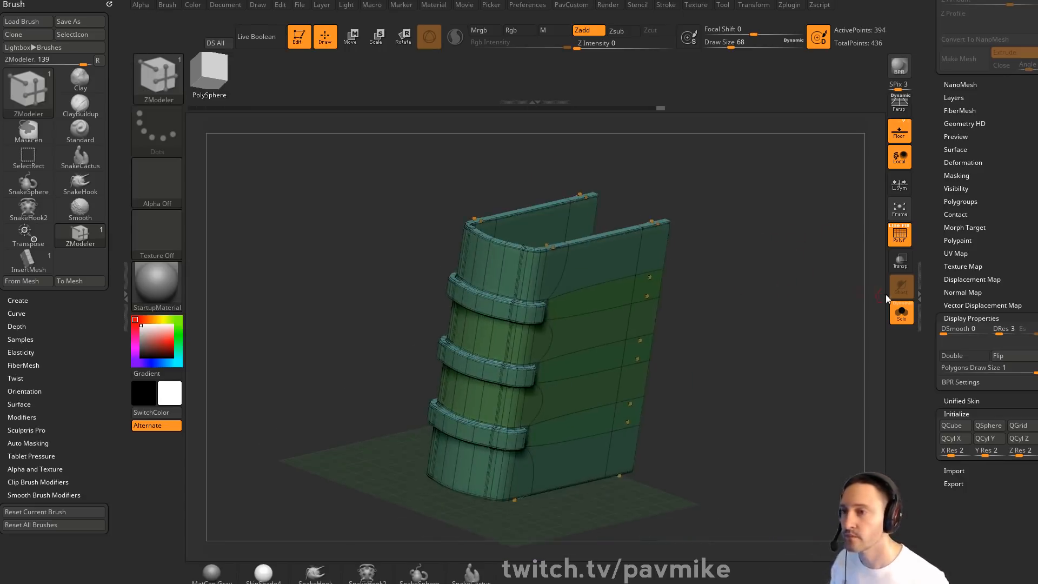
{"action": "key", "text": "shift+f"}
{"action": "left_click_drag", "start_coordinate": [838, 265], "coordinate": [782, 261]}
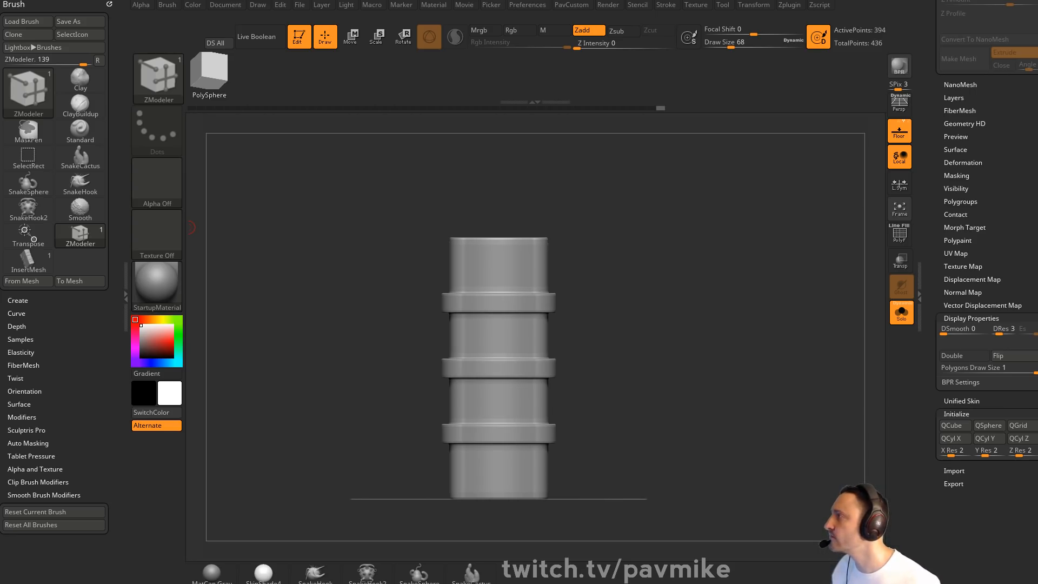
Switch to the browser and open the Livestream Highlights playlist from the YouTube channel's playlists page
{"action": "left_click_drag", "start_coordinate": [600, 583], "coordinate": [335, 30]}
{"action": "left_click", "coordinate": [209, 56]}
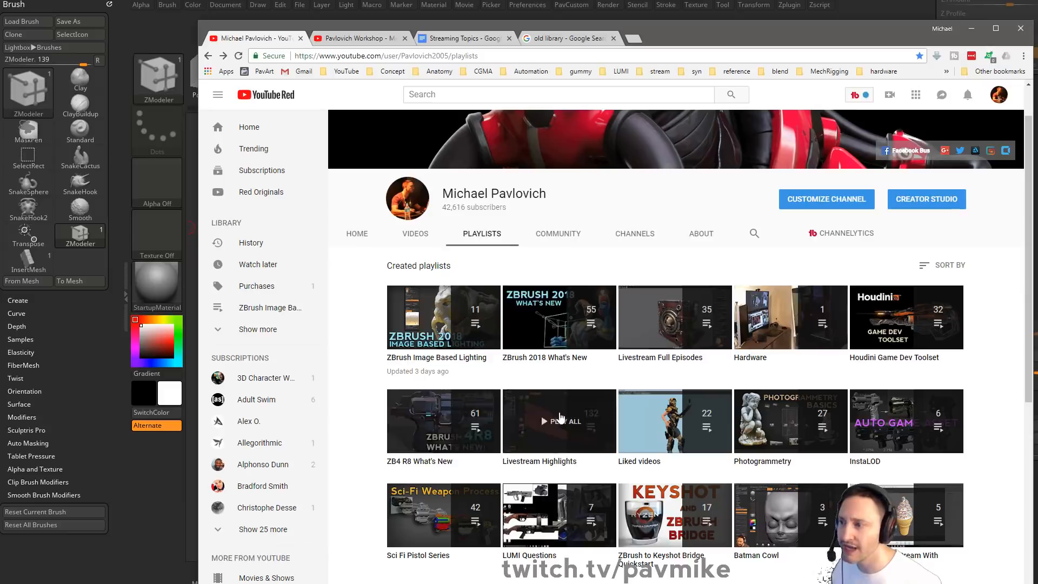
{"action": "left_click", "coordinate": [561, 419]}
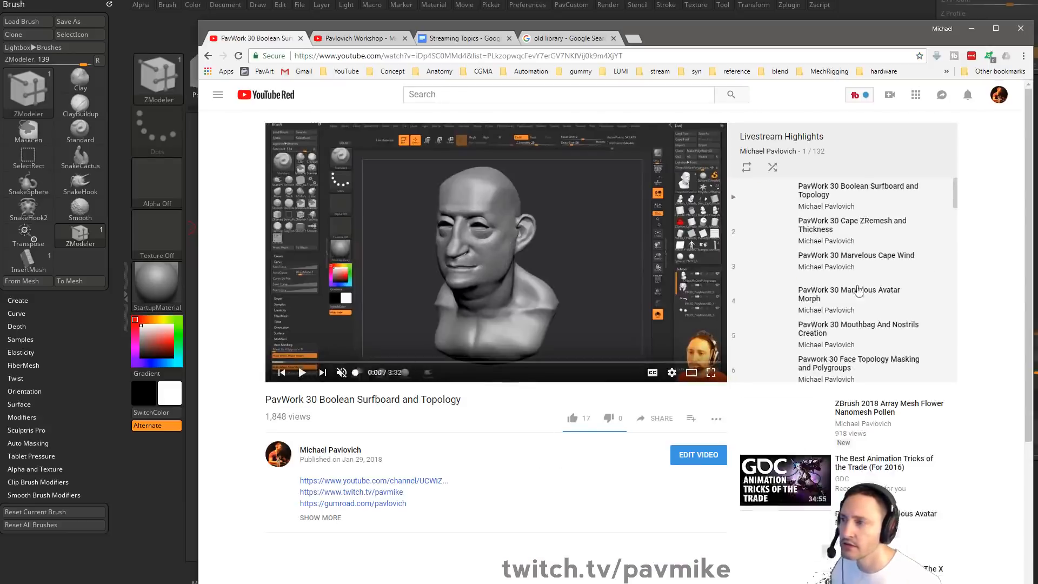
Browse the Livestream Highlights playlist from its oldest to its newest videos, then return to ZBrush
{"action": "scroll", "coordinate": [860, 290], "scroll_direction": "down", "scroll_amount": 20}
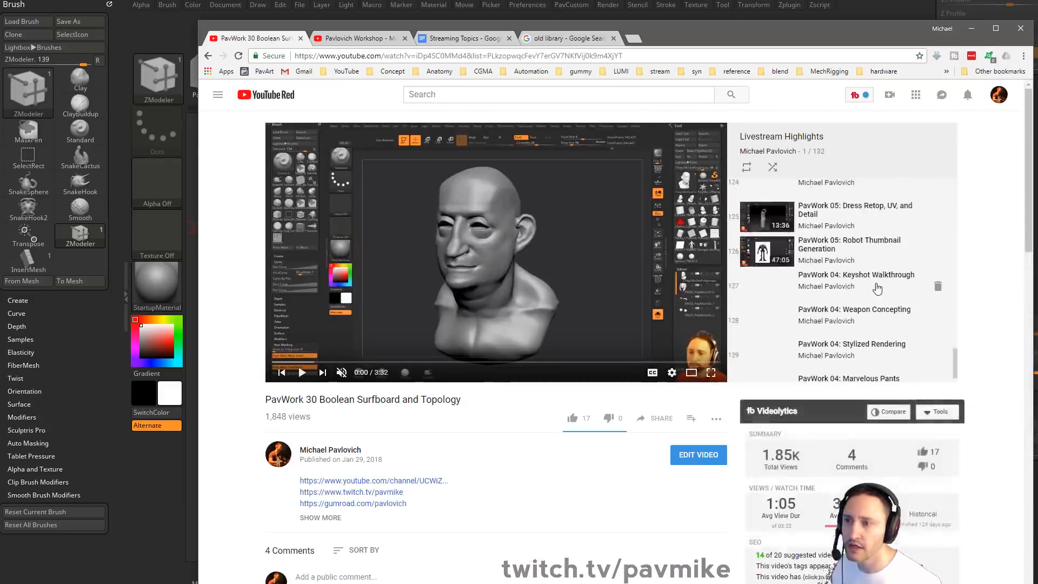
{"action": "scroll", "coordinate": [877, 289], "scroll_direction": "down", "scroll_amount": 5}
{"action": "scroll", "coordinate": [987, 231], "scroll_direction": "up", "scroll_amount": 3}
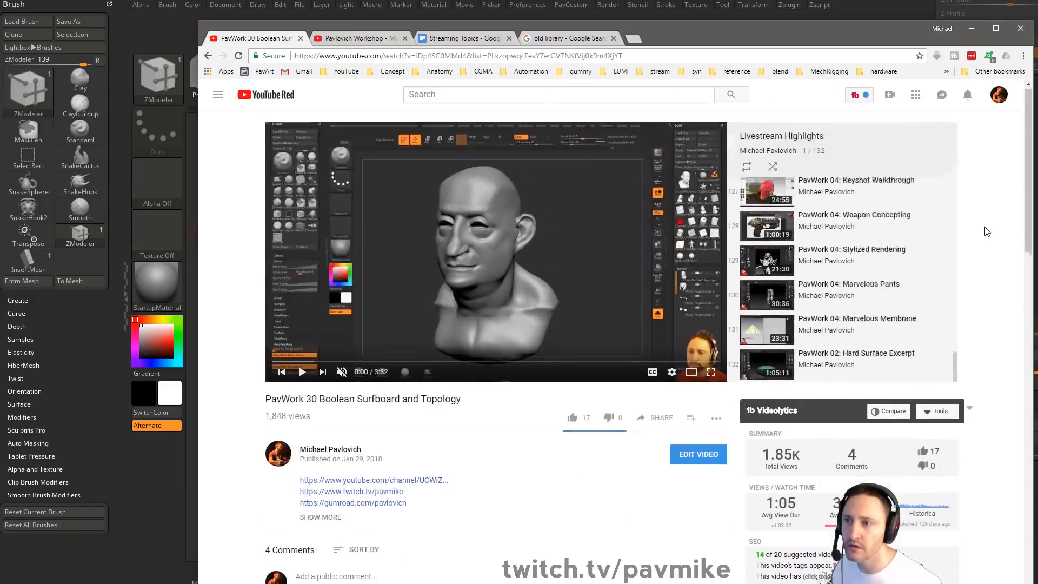
{"action": "scroll", "coordinate": [874, 306], "scroll_direction": "up", "scroll_amount": 6}
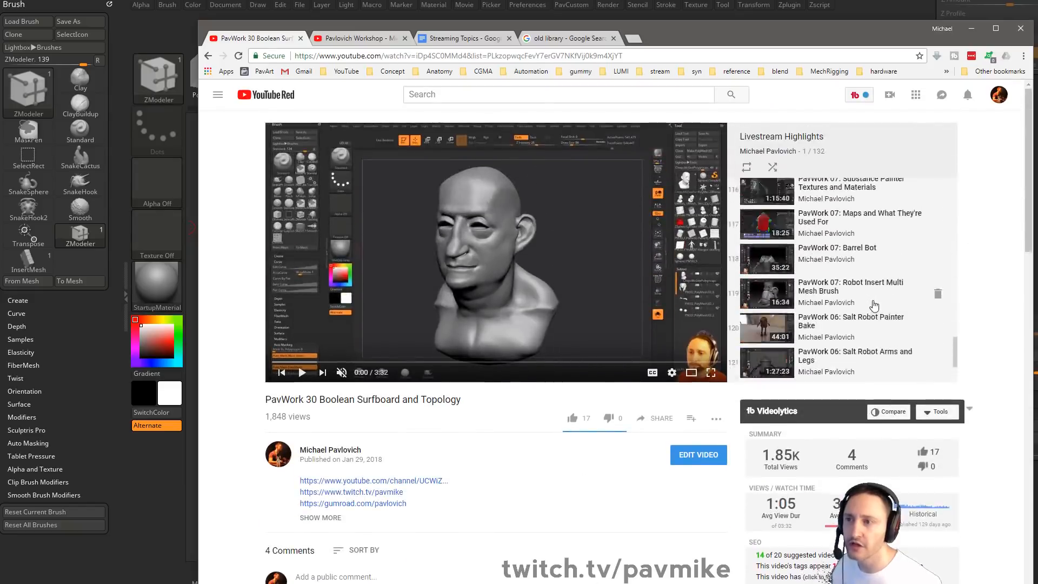
{"action": "scroll", "coordinate": [874, 306], "scroll_direction": "up", "scroll_amount": 4}
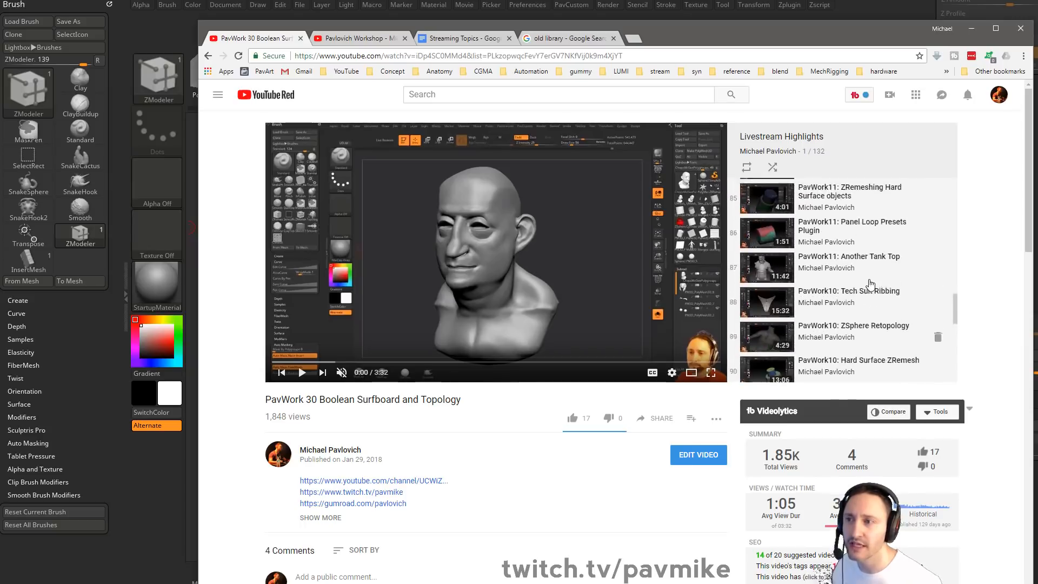
{"action": "scroll", "coordinate": [871, 285], "scroll_direction": "up", "scroll_amount": 6}
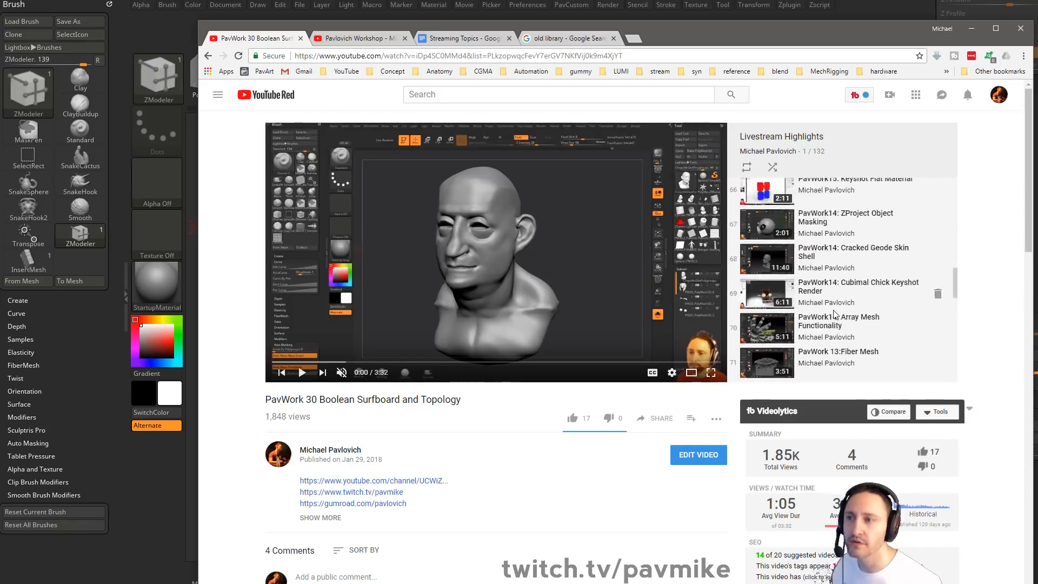
{"action": "scroll", "coordinate": [831, 315], "scroll_direction": "up", "scroll_amount": 8}
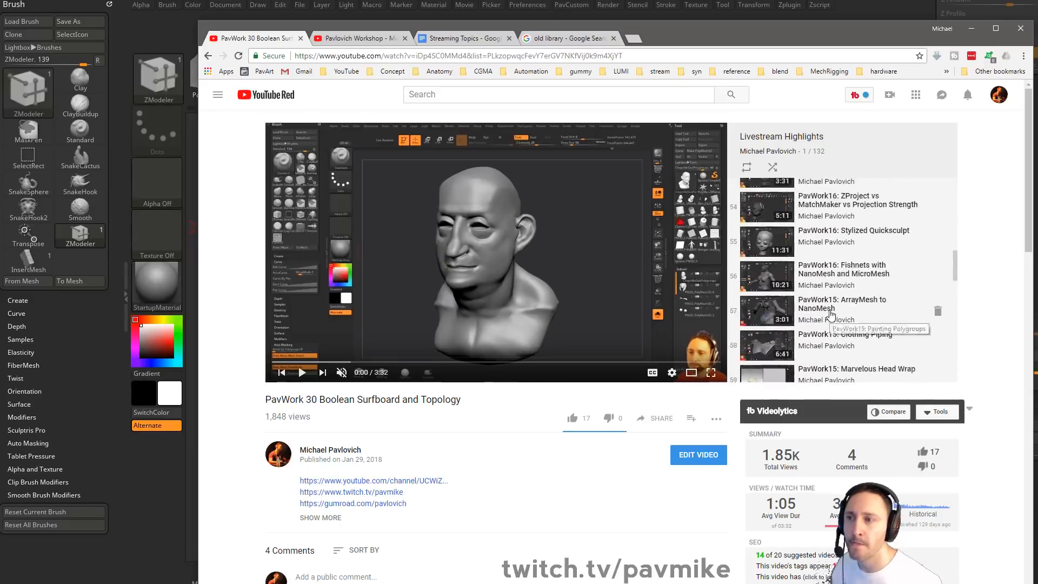
{"action": "scroll", "coordinate": [831, 315], "scroll_direction": "up", "scroll_amount": 7}
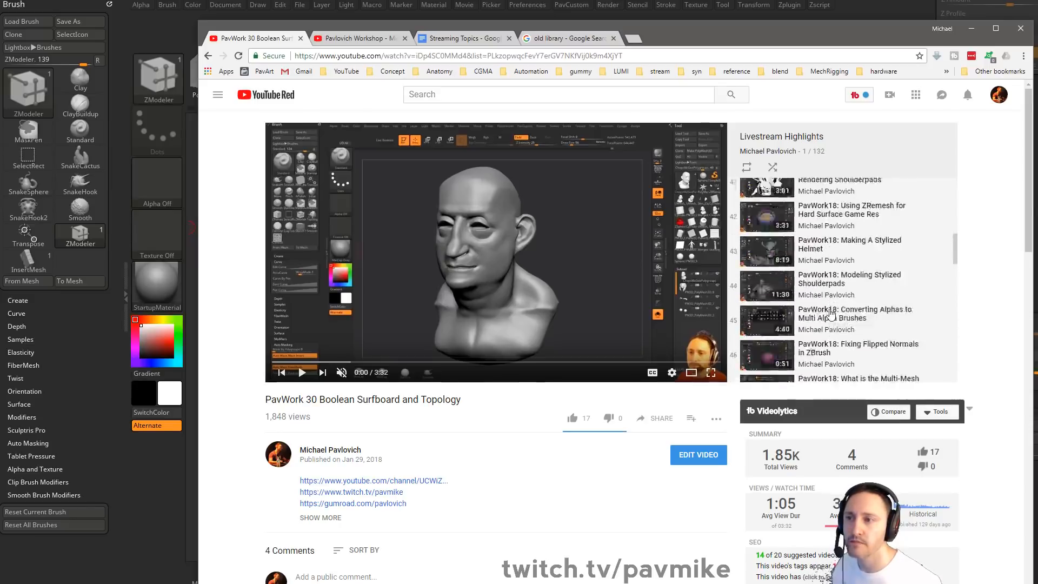
{"action": "scroll", "coordinate": [834, 317], "scroll_direction": "up", "scroll_amount": 6}
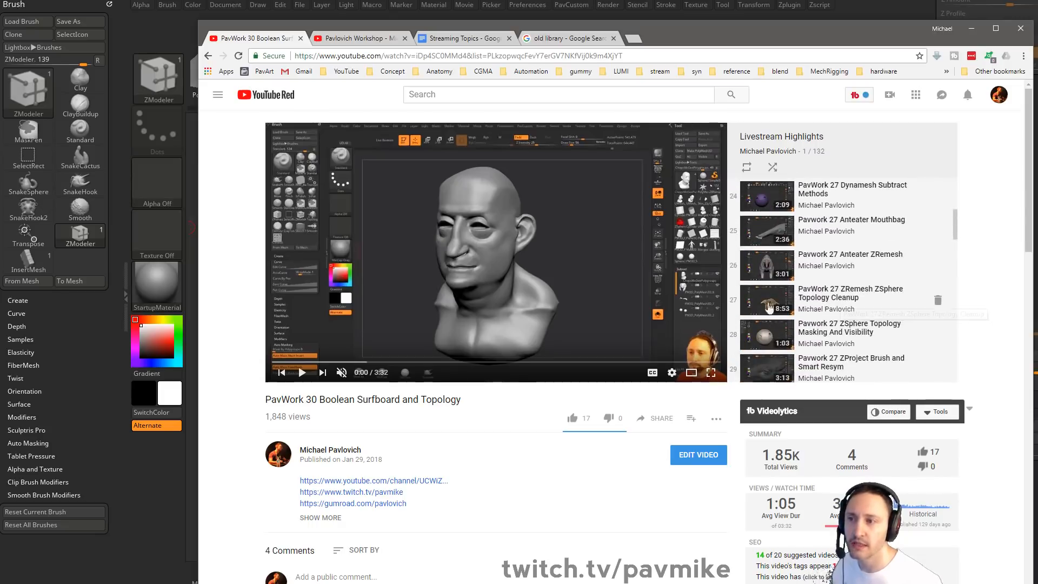
{"action": "scroll", "coordinate": [831, 309], "scroll_direction": "up", "scroll_amount": 8}
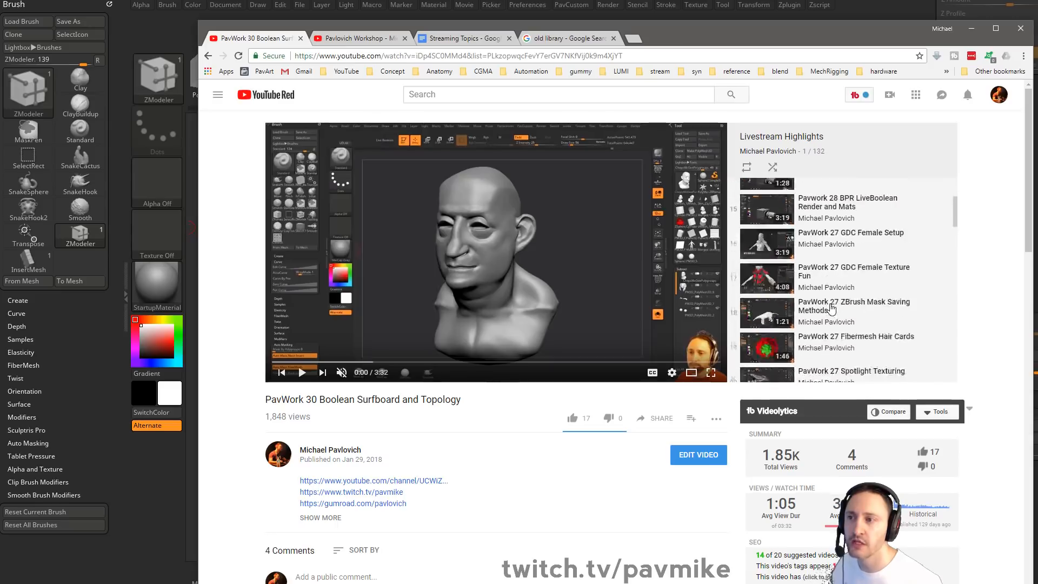
{"action": "scroll", "coordinate": [832, 309], "scroll_direction": "up", "scroll_amount": 5}
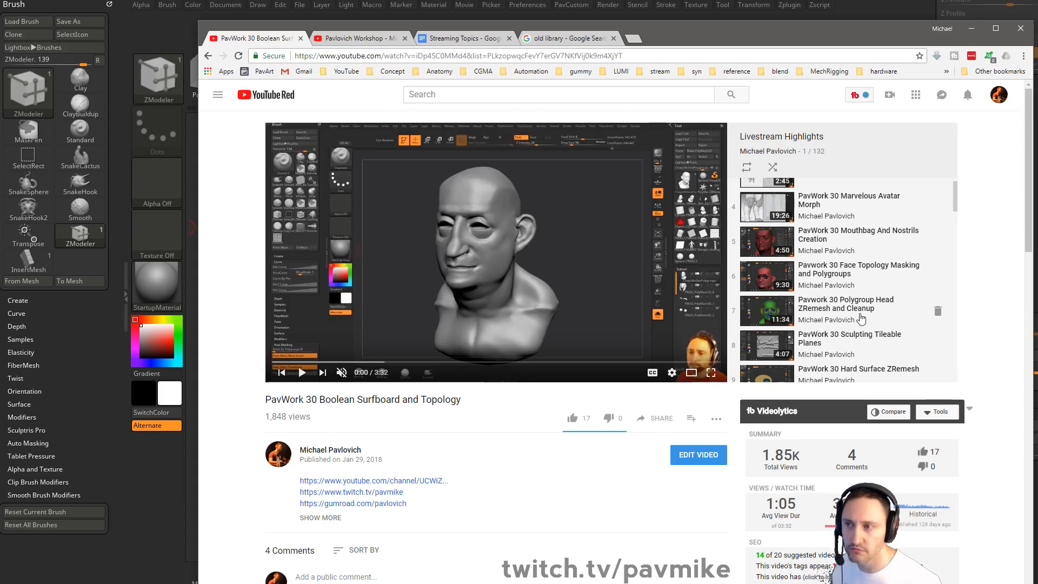
{"action": "scroll", "coordinate": [860, 318], "scroll_direction": "up", "scroll_amount": 2}
{"action": "left_click_drag", "start_coordinate": [659, 39], "coordinate": [671, 583]}
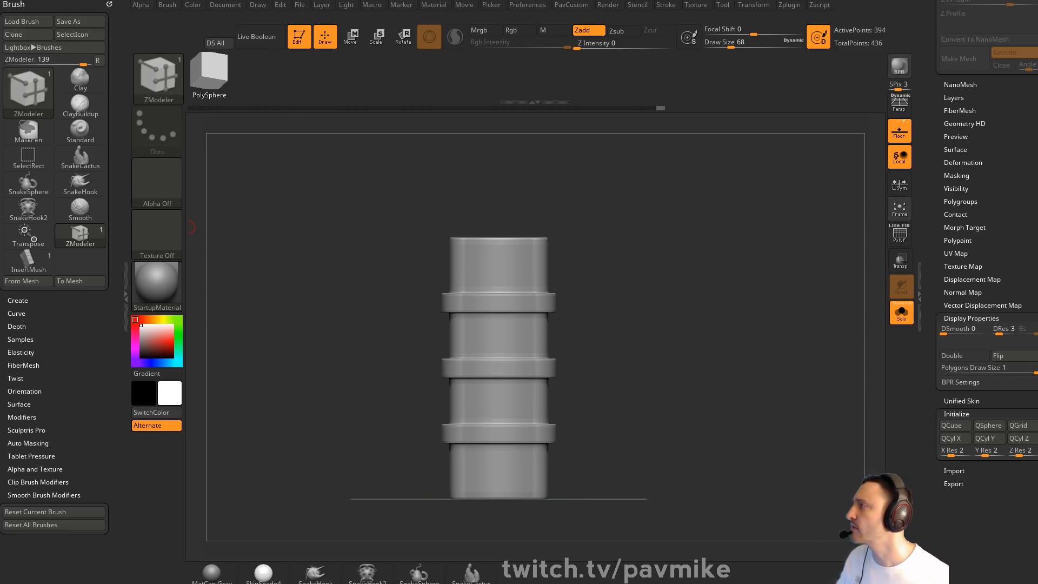
Exit Edit mode on the book cover and clear the canvas
{"action": "left_click_drag", "start_coordinate": [602, 176], "coordinate": [688, 220]}
{"action": "left_click", "coordinate": [299, 36]}
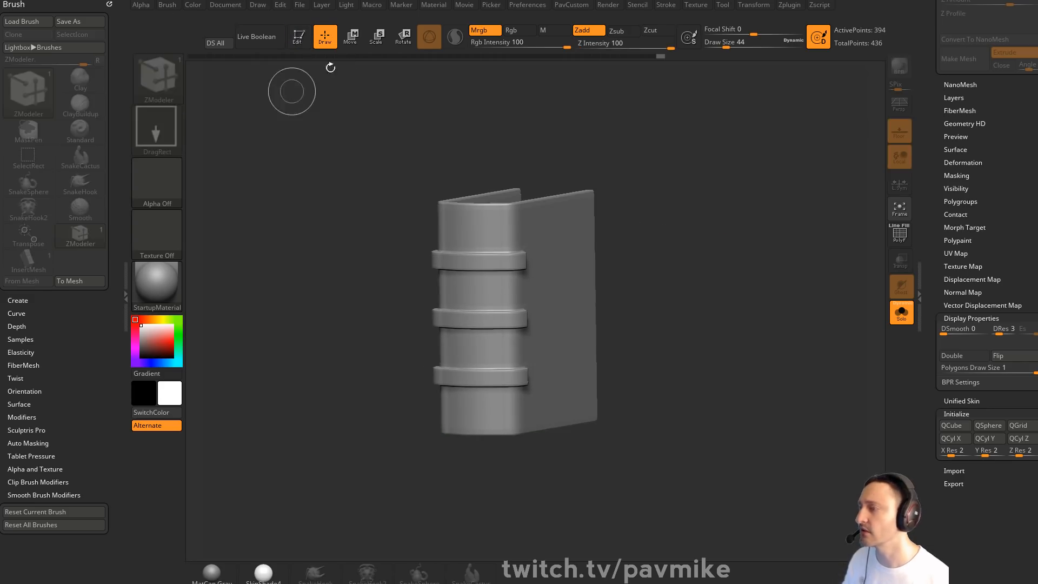
{"action": "key", "text": "ctrl+n"}
Draw a Plane3D on the canvas, enter Edit mode and convert it to a PolyMesh3D
{"action": "left_click_drag", "start_coordinate": [937, 150], "coordinate": [947, 216]}
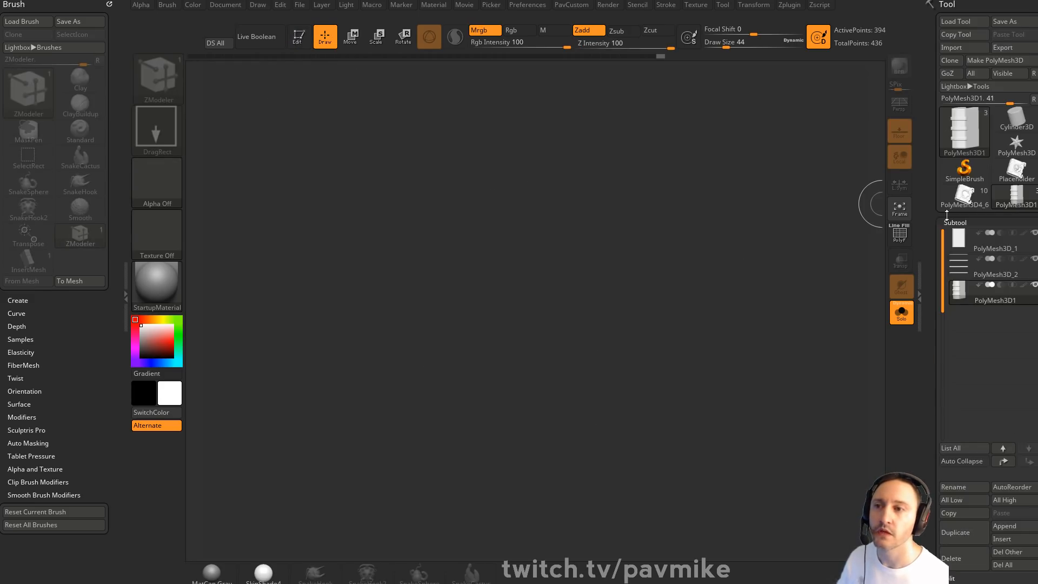
{"action": "left_click", "coordinate": [968, 170]}
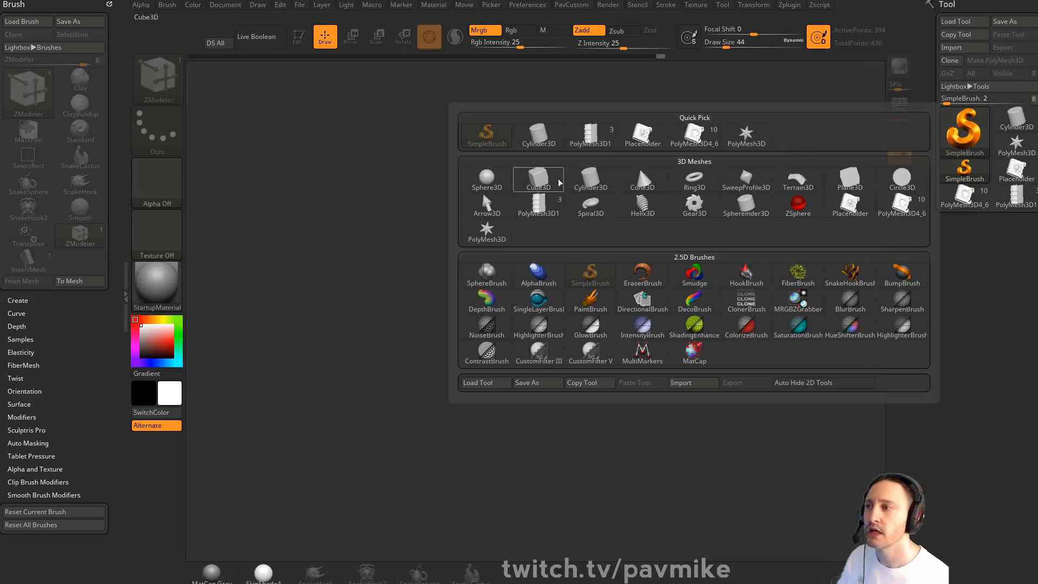
{"action": "left_click", "coordinate": [850, 178]}
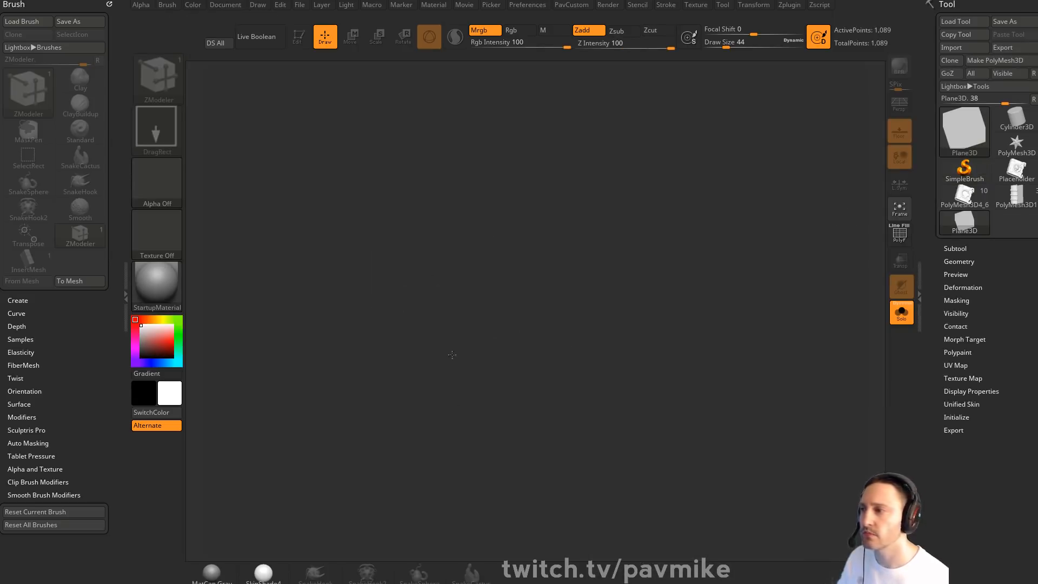
{"action": "left_click_drag", "start_coordinate": [434, 280], "coordinate": [379, 178]}
{"action": "left_click", "coordinate": [308, 41]}
{"action": "left_click", "coordinate": [995, 60]}
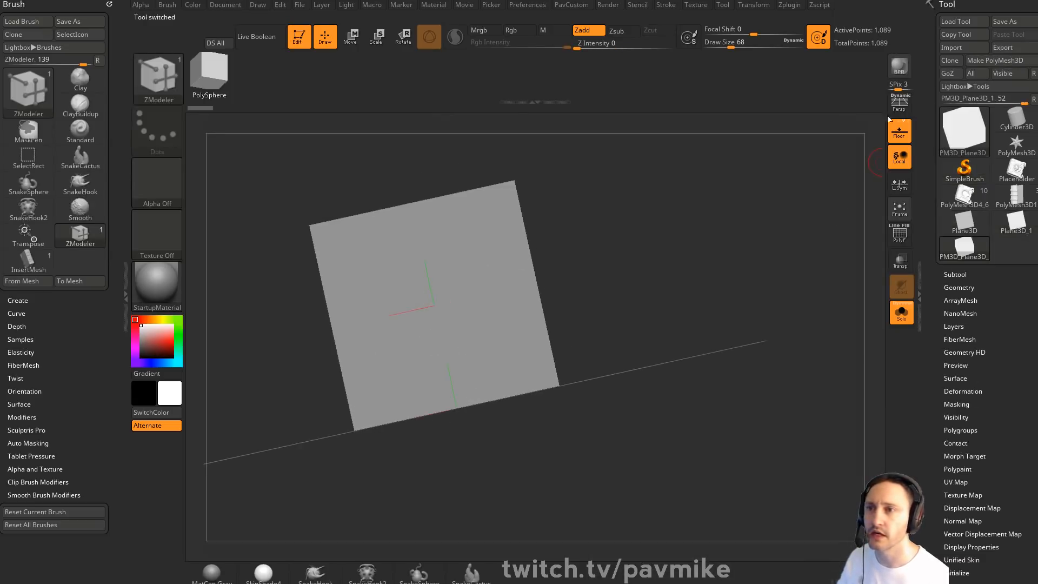
Frame the plane, show its polyframe and subdivide it up to level 4
{"action": "key", "text": "f"}
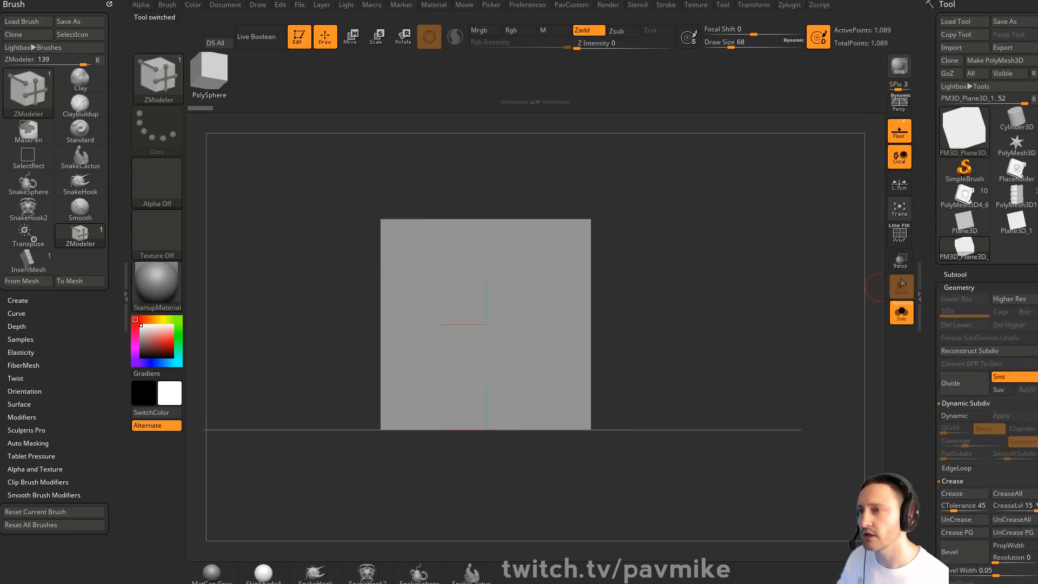
{"action": "key", "text": "shift+f"}
{"action": "key", "text": "ctrl+d"}
{"action": "key", "text": "ctrl+d"}
{"action": "key", "text": "ctrl+d"}
Paint a symmetrical heart-shaped mask in the middle of the plane with MaskPen at draw size 46
{"action": "key", "text": "s"}
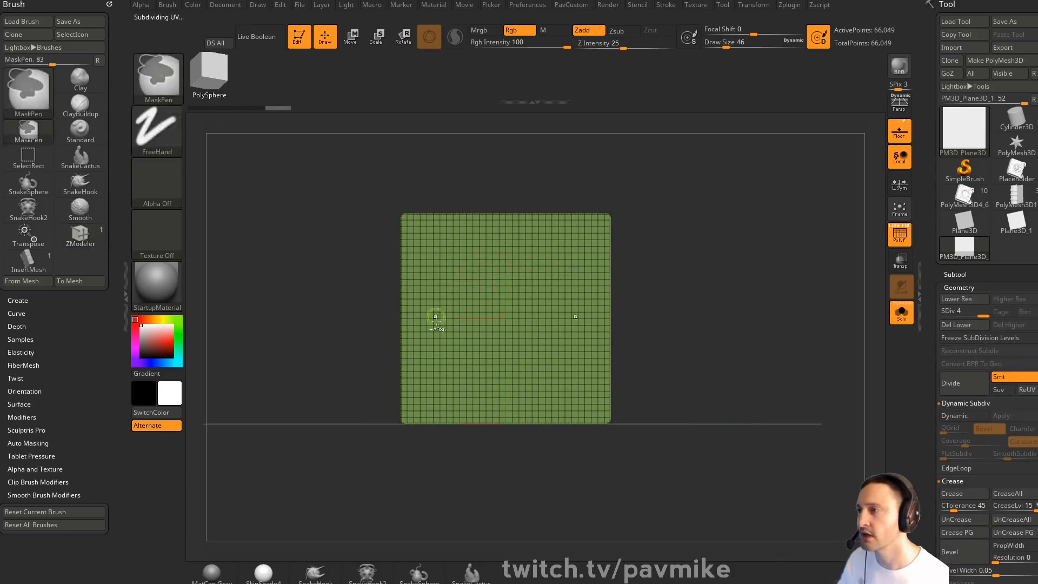
{"action": "mouse_move", "coordinate": [500, 378]}
{"action": "left_mouse_down", "text": "ctrl"}
{"action": "mouse_move", "coordinate": [463, 335]}
{"action": "mouse_move", "coordinate": [465, 255]}
{"action": "mouse_move", "coordinate": [505, 297]}
{"action": "mouse_move", "coordinate": [467, 278]}
{"action": "mouse_move", "coordinate": [465, 297]}
{"action": "mouse_move", "coordinate": [495, 346]}
{"action": "mouse_move", "coordinate": [510, 335]}
{"action": "left_mouse_up", "text": "ctrl"}
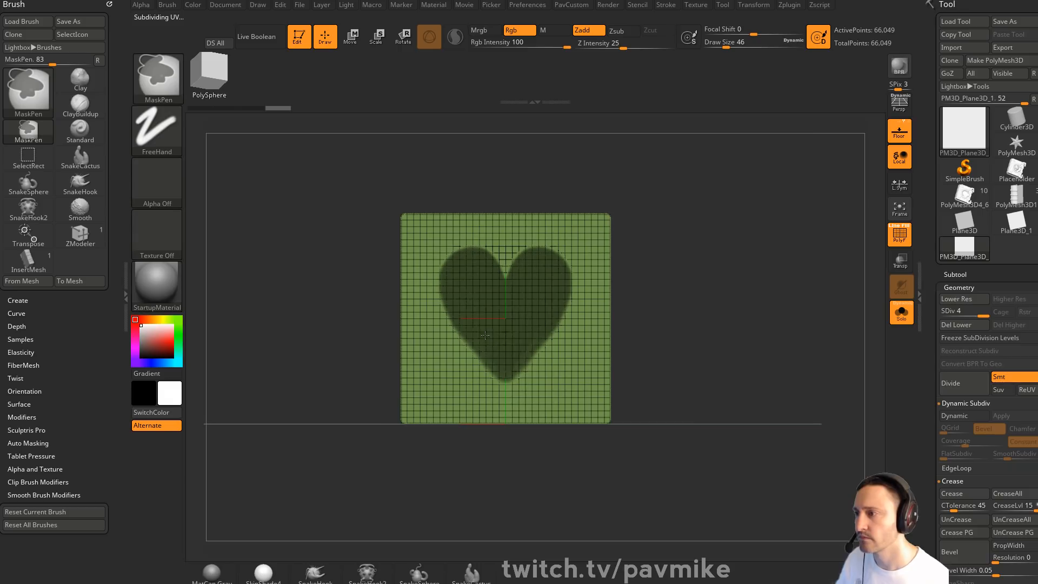
{"action": "right_click_drag", "start_coordinate": [598, 250], "coordinate": [594, 333], "text": "ctrl"}
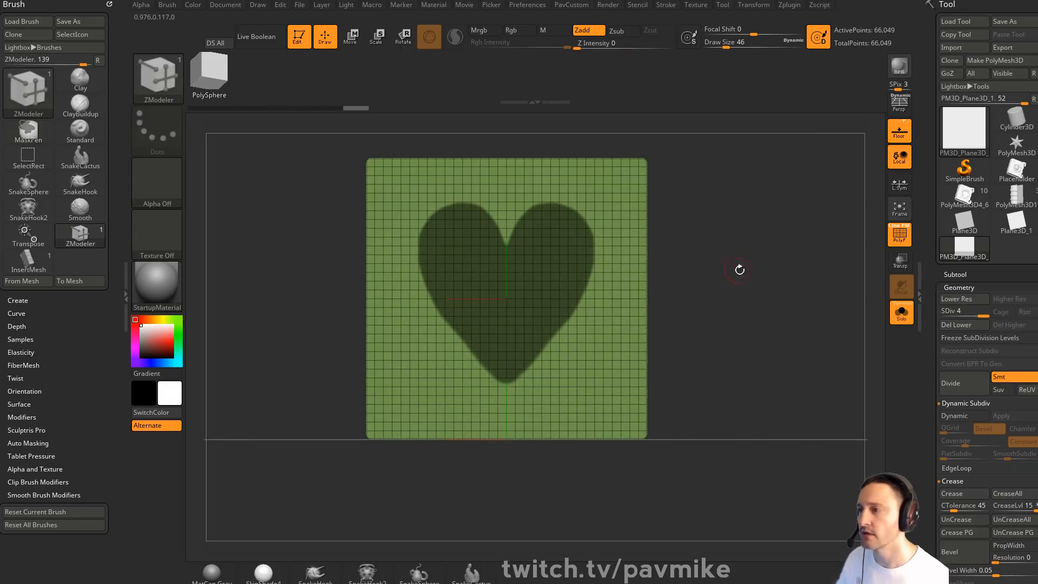
{"action": "key", "text": "ctrl"}
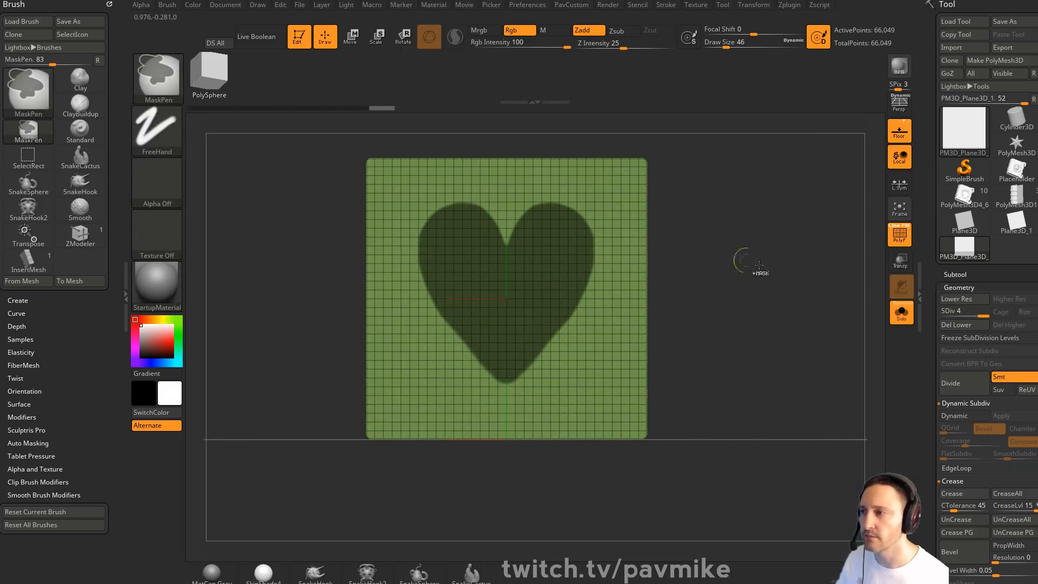
{"action": "key", "text": "ctrl+w"}
{"action": "key", "text": "ctrl+z"}
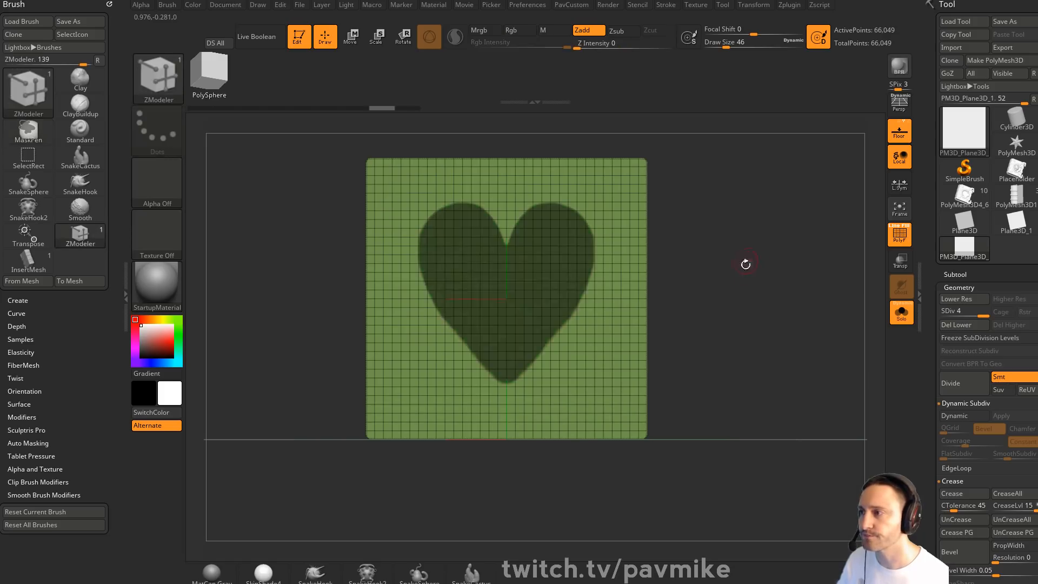
Delete the masked plane's lower subdivision levels, keeping only the highest level's geometry
{"action": "left_click_drag", "start_coordinate": [746, 264], "coordinate": [769, 303], "text": "alt"}
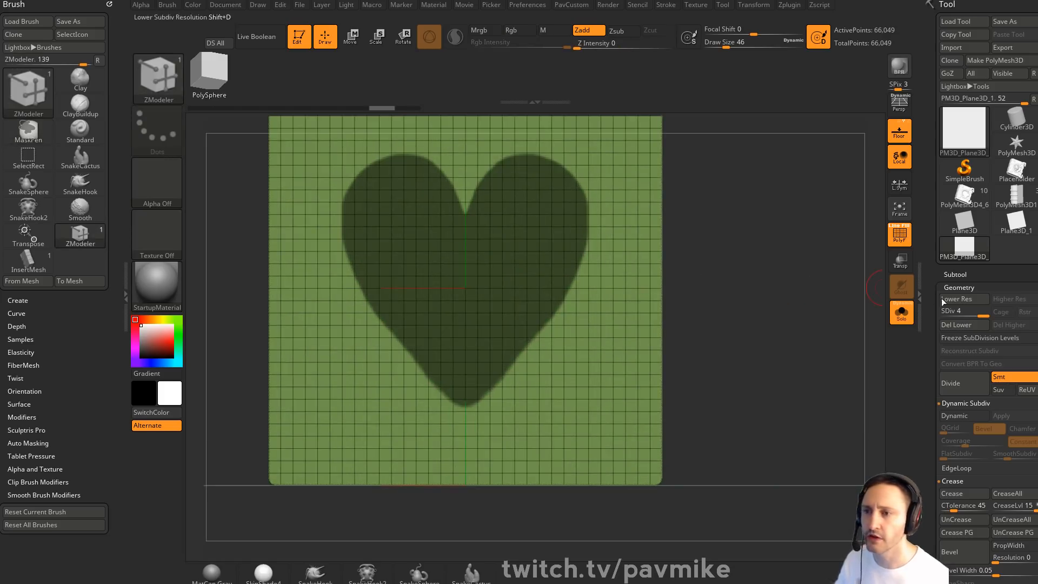
{"action": "left_click", "coordinate": [958, 287], "text": "shift"}
{"action": "left_click_drag", "start_coordinate": [970, 315], "coordinate": [970, 296]}
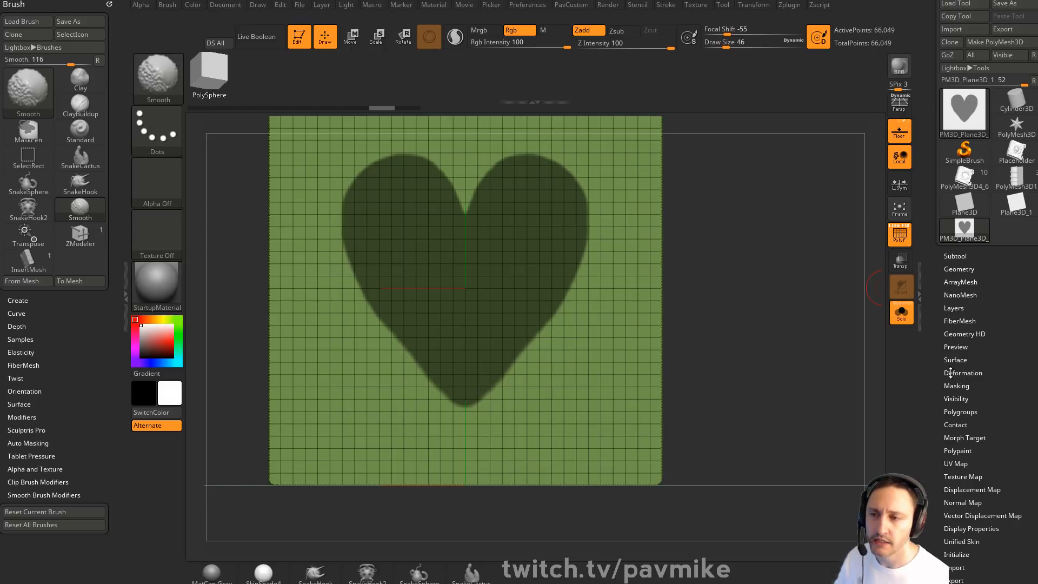
{"action": "left_click", "coordinate": [959, 269], "text": "shift"}
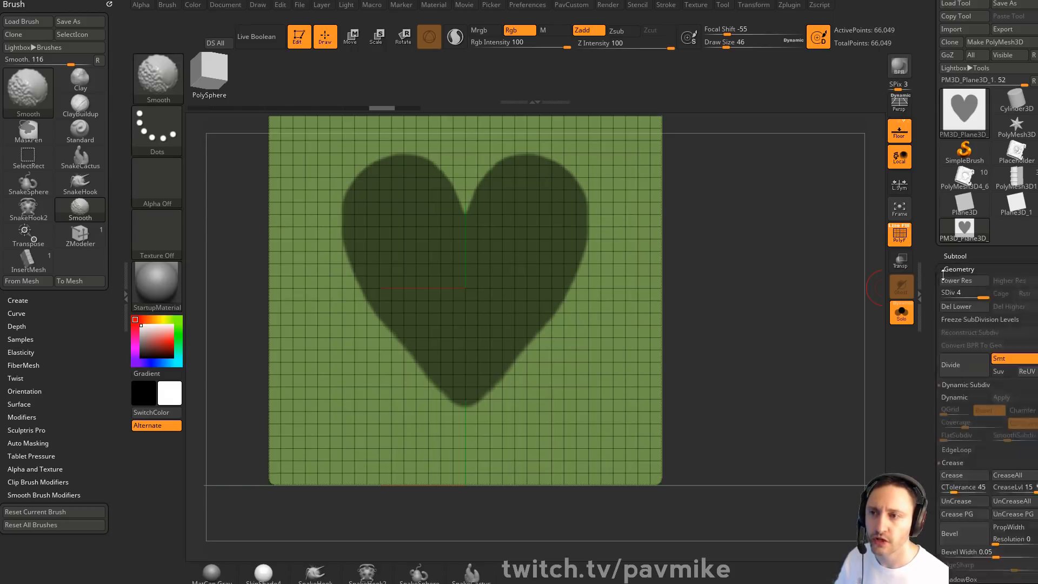
{"action": "left_click_drag", "start_coordinate": [968, 312], "coordinate": [968, 257]}
{"action": "left_click", "coordinate": [969, 252]}
{"action": "left_click_drag", "start_coordinate": [948, 465], "coordinate": [947, 272]}
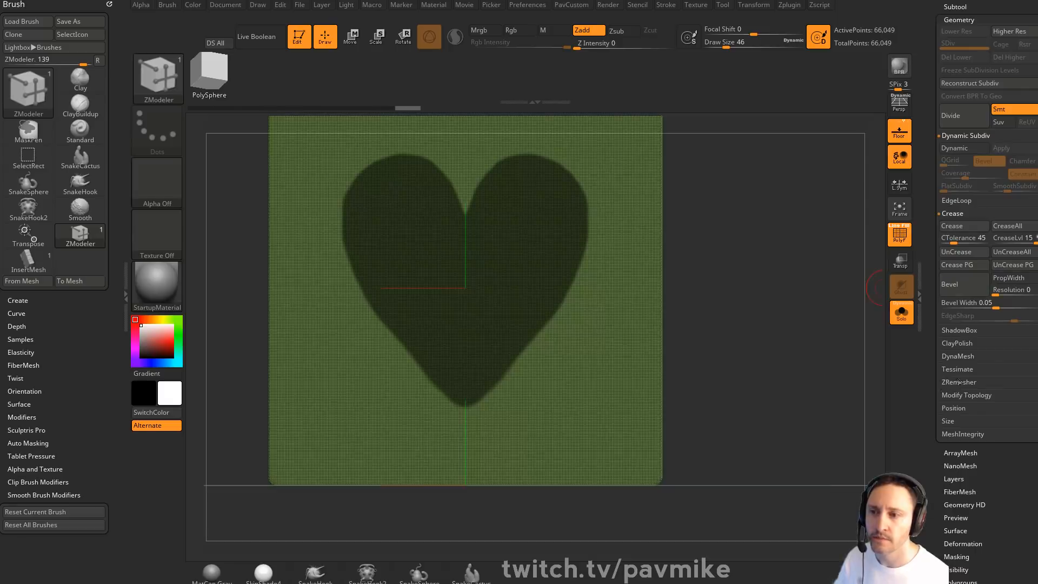
Insert an edge loop along the heart mask's border with Edgeloop Masked Border and clear the mask
{"action": "left_click_drag", "start_coordinate": [934, 388], "coordinate": [934, 380]}
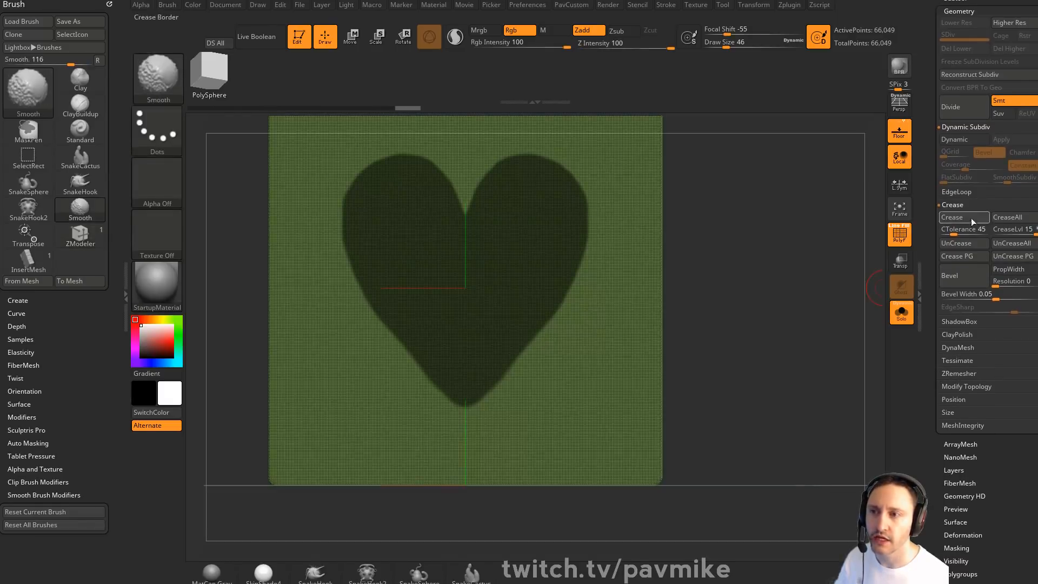
{"action": "left_click", "coordinate": [966, 193], "text": "shift"}
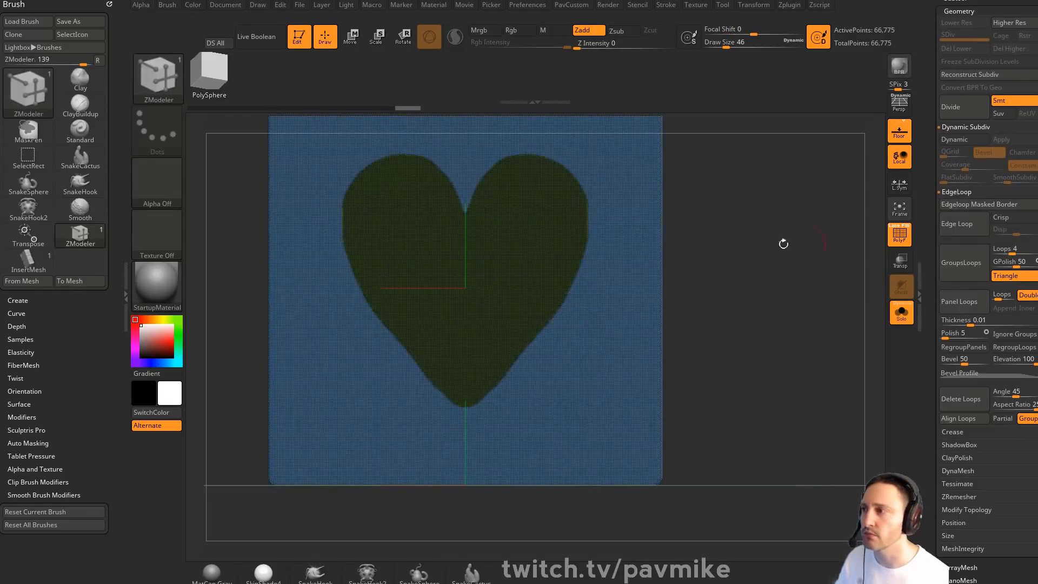
{"action": "left_click_drag", "start_coordinate": [783, 244], "coordinate": [776, 310], "text": "ctrl"}
Isolate the heart's polygroup and delete the hidden remainder of the plane
{"action": "left_click", "coordinate": [544, 244], "text": "ctrl+shift"}
{"action": "key", "text": "space"}
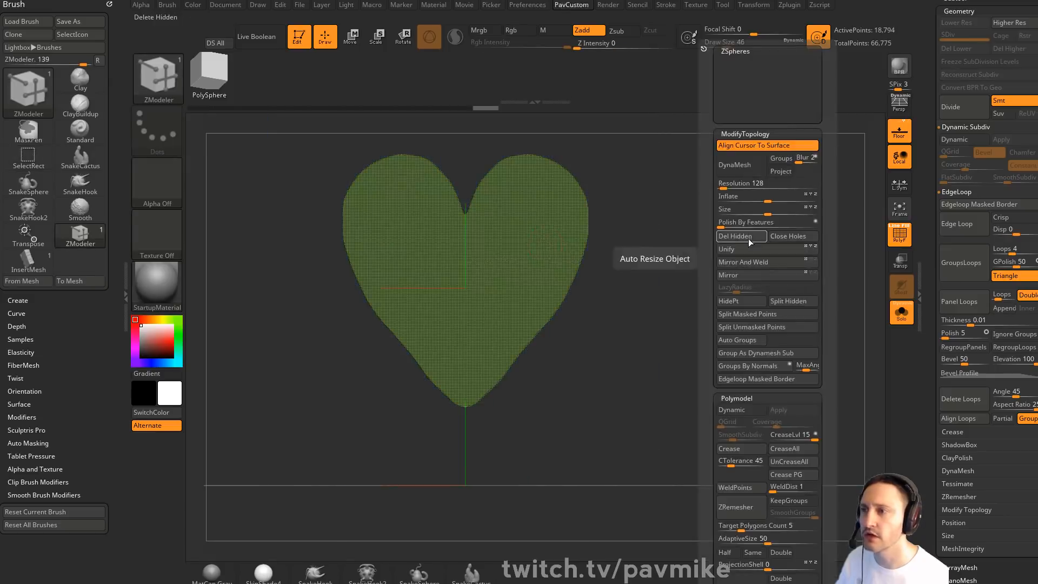
{"action": "left_click", "coordinate": [748, 238]}
ZRemesh the heart repeatedly with AdaptiveSize 0 and the Half polygon count option
{"action": "key", "text": "space"}
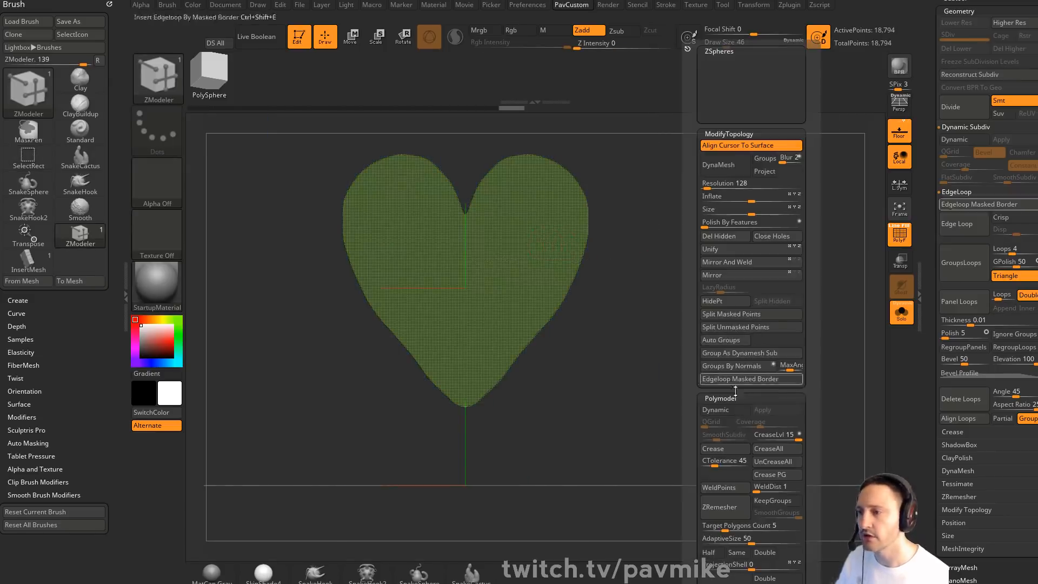
{"action": "left_click_drag", "start_coordinate": [690, 468], "coordinate": [691, 440]}
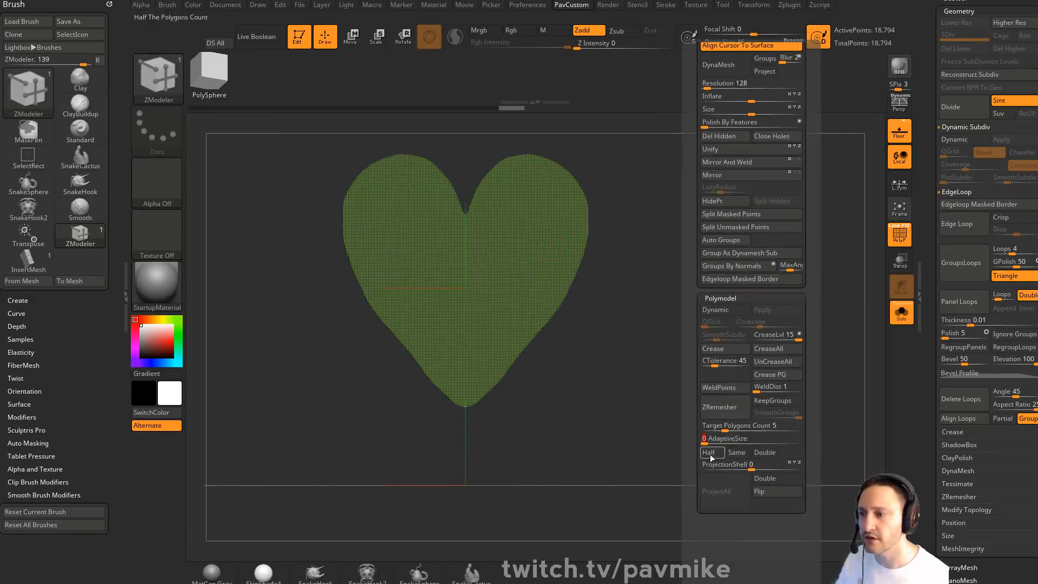
{"action": "left_click", "coordinate": [710, 454]}
{"action": "left_click", "coordinate": [725, 412]}
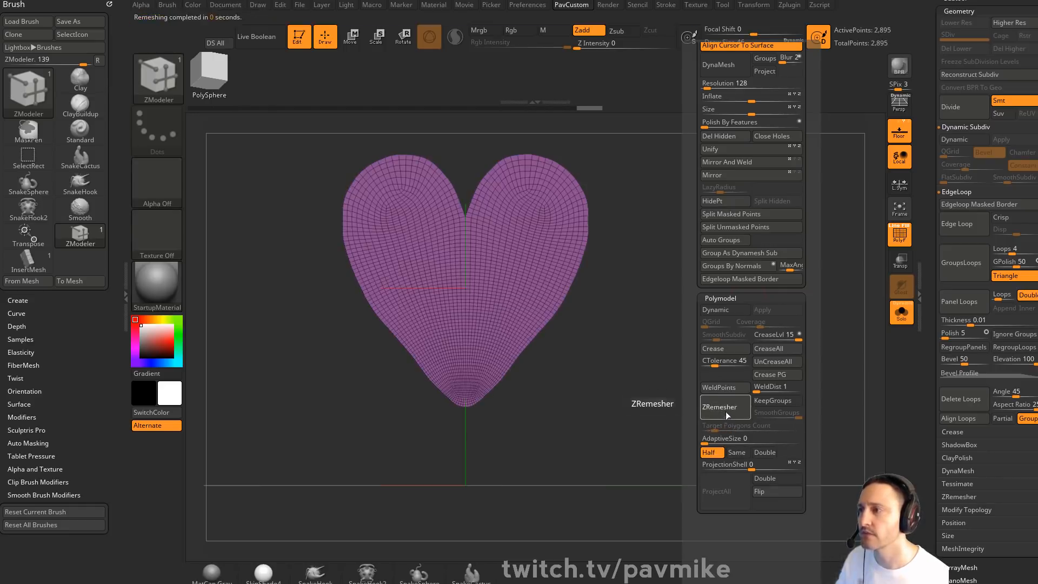
{"action": "left_click", "coordinate": [727, 409]}
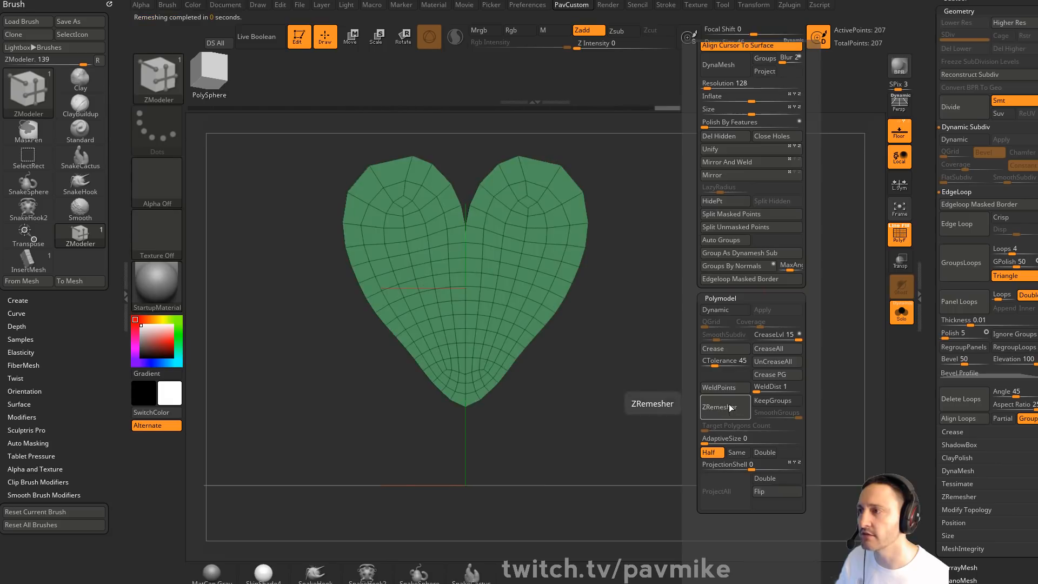
Pull the heart's lower tip into a point and adjust the tops of its lobes using MoveAccu at draw size 77
{"action": "left_click_drag", "start_coordinate": [600, 373], "coordinate": [603, 313]}
{"action": "key", "text": "2"}
{"action": "key", "text": "s"}
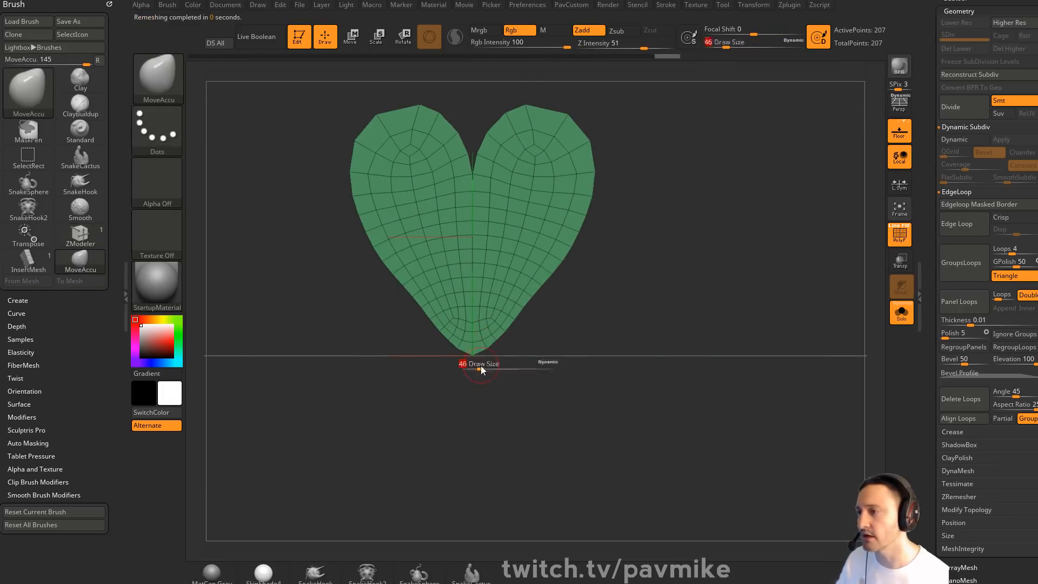
{"action": "left_click_drag", "start_coordinate": [481, 367], "coordinate": [472, 371]}
{"action": "left_click_drag", "start_coordinate": [586, 306], "coordinate": [576, 357], "text": "alt"}
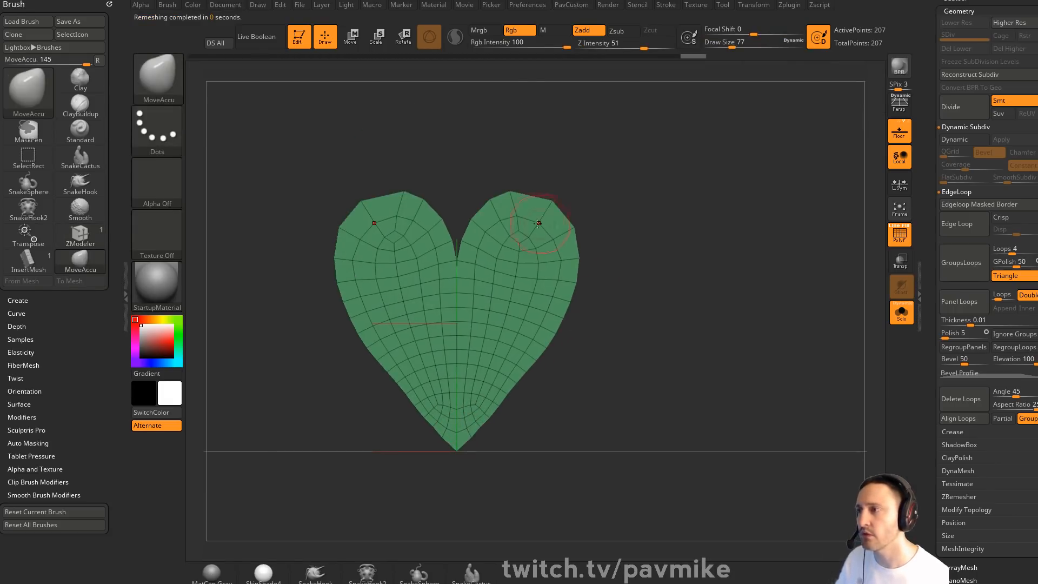
{"action": "left_click_drag", "start_coordinate": [531, 193], "coordinate": [566, 195]}
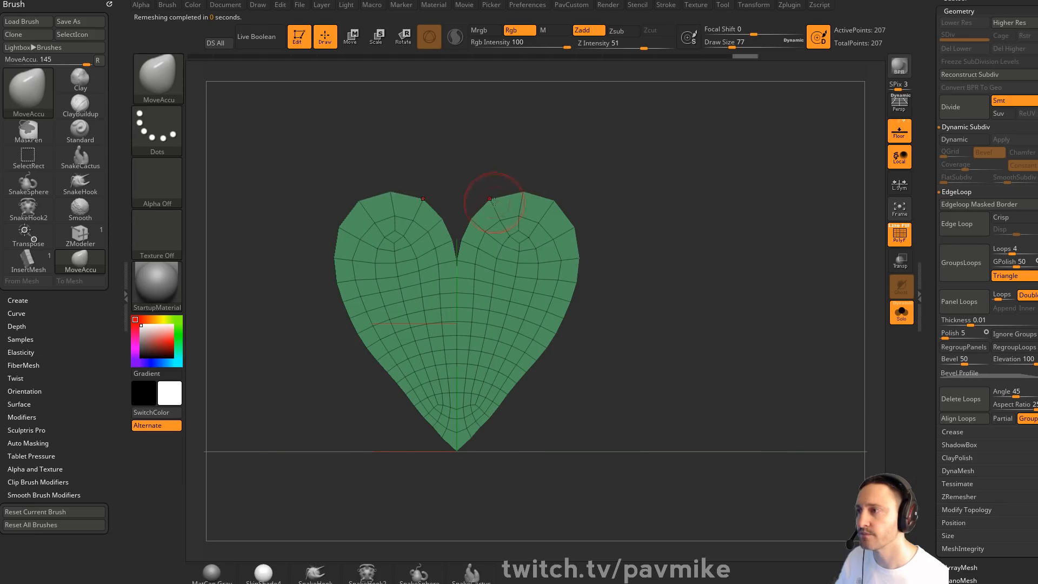
Try to ZRemesh the heart again, including with AdaptiveSize 26
{"action": "key", "text": "space"}
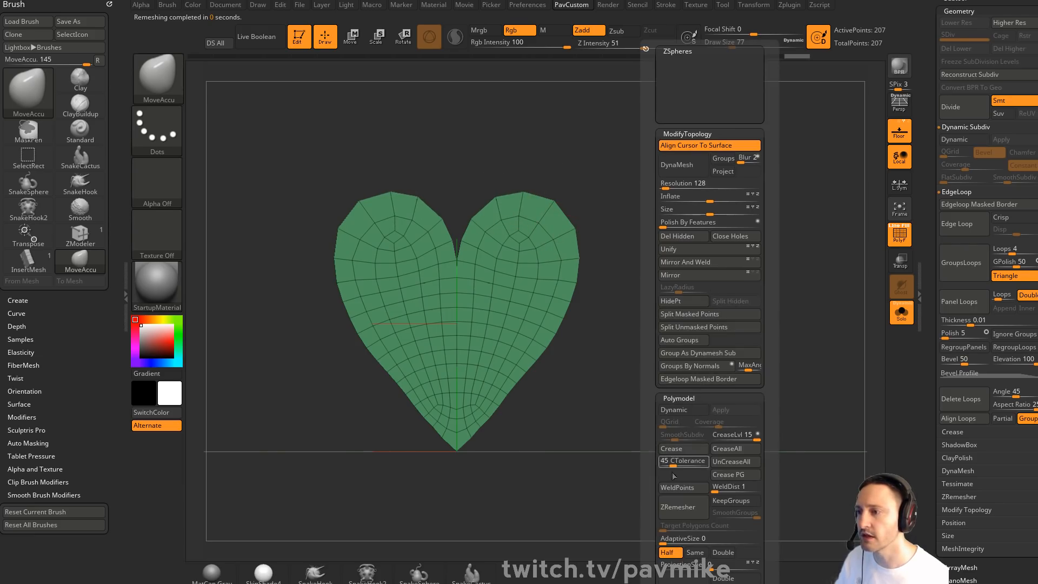
{"action": "left_click", "coordinate": [682, 511]}
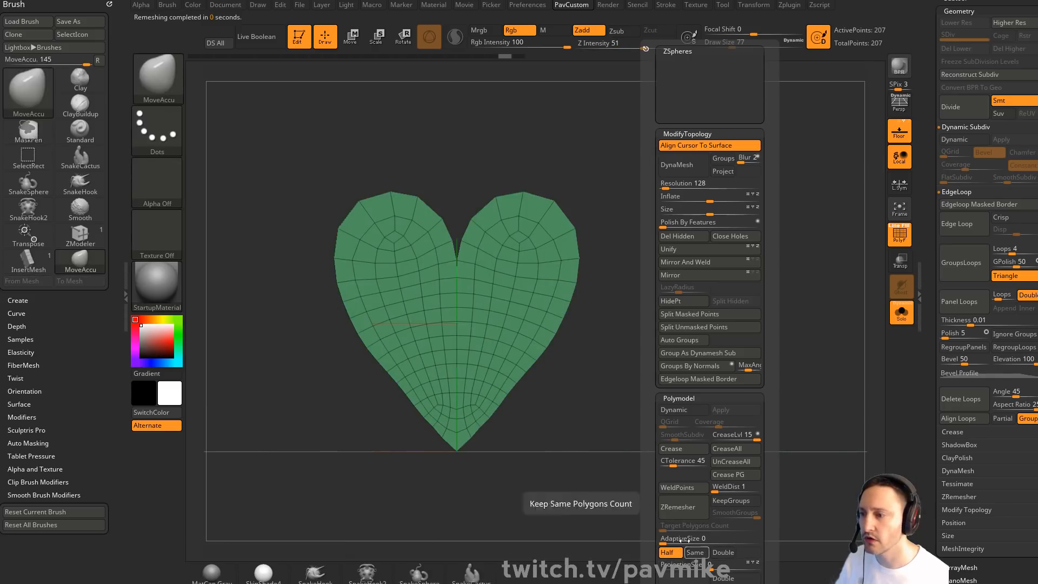
{"action": "left_click_drag", "start_coordinate": [670, 539], "coordinate": [687, 541]}
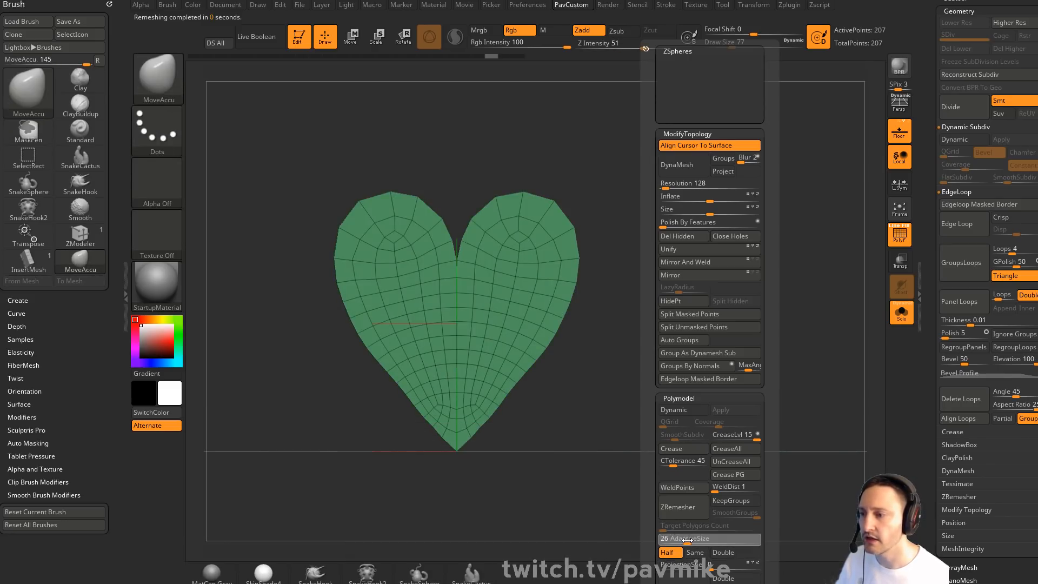
{"action": "left_click", "coordinate": [684, 507]}
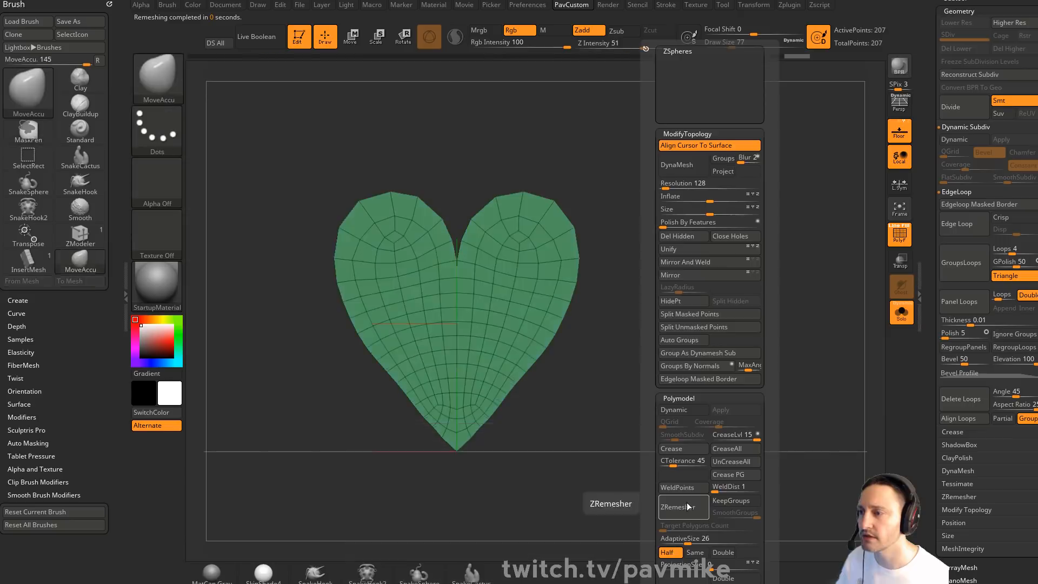
Refine the heart's lower sides, switching to the Move brush with draw size 97
{"action": "key", "text": "s"}
{"action": "left_click_drag", "start_coordinate": [531, 403], "coordinate": [522, 373]}
{"action": "key", "text": "b"}
{"action": "key", "text": "m"}
{"action": "key", "text": "v"}
{"action": "key", "text": "s"}
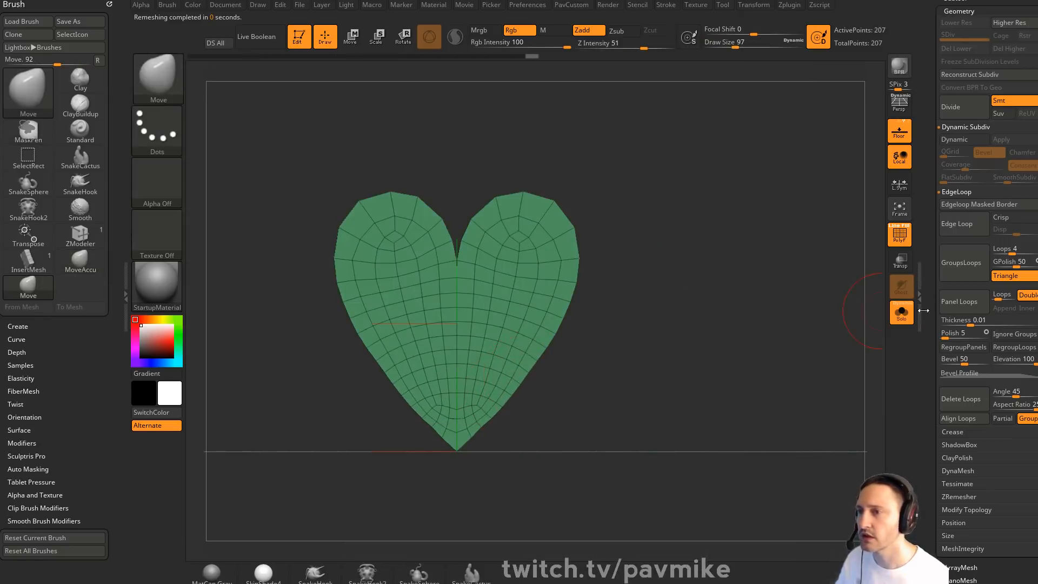
Switch to ZModeler and extrude all of the heart's polygons to give it a thin, even thickness
{"action": "mouse_move", "coordinate": [854, 278]}
{"action": "left_mouse_down"}
{"action": "mouse_move", "coordinate": [795, 276]}
{"action": "mouse_move", "coordinate": [808, 292]}
{"action": "mouse_move", "coordinate": [826, 237]}
{"action": "mouse_move", "coordinate": [724, 248]}
{"action": "left_mouse_up"}
{"action": "key", "text": "b"}
{"action": "key", "text": "z"}
{"action": "key", "text": "m"}
{"action": "key", "text": "space"}
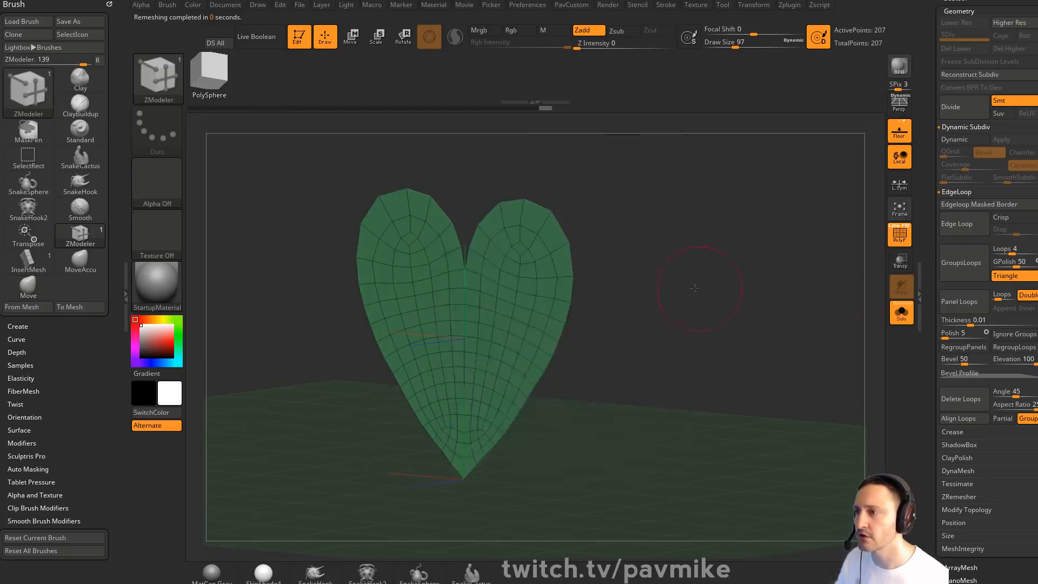
{"action": "left_click_drag", "start_coordinate": [694, 288], "coordinate": [668, 285]}
{"action": "left_click_drag", "start_coordinate": [550, 262], "coordinate": [592, 269]}
Activate Dynamic Subdiv on the heart, set the crease level to 3 and hide the polyframe
{"action": "key", "text": "5"}
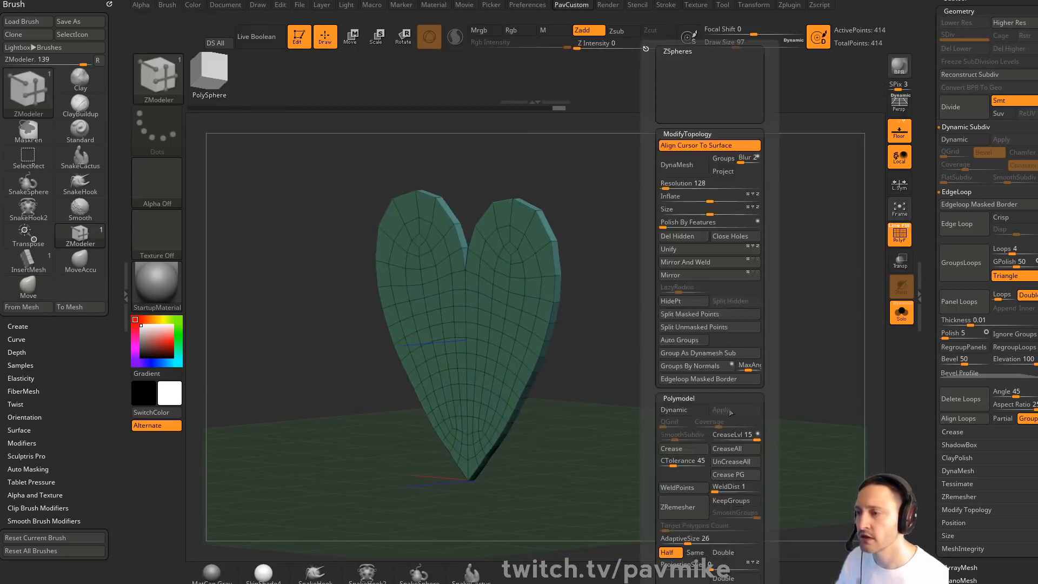
{"action": "left_click", "coordinate": [682, 410]}
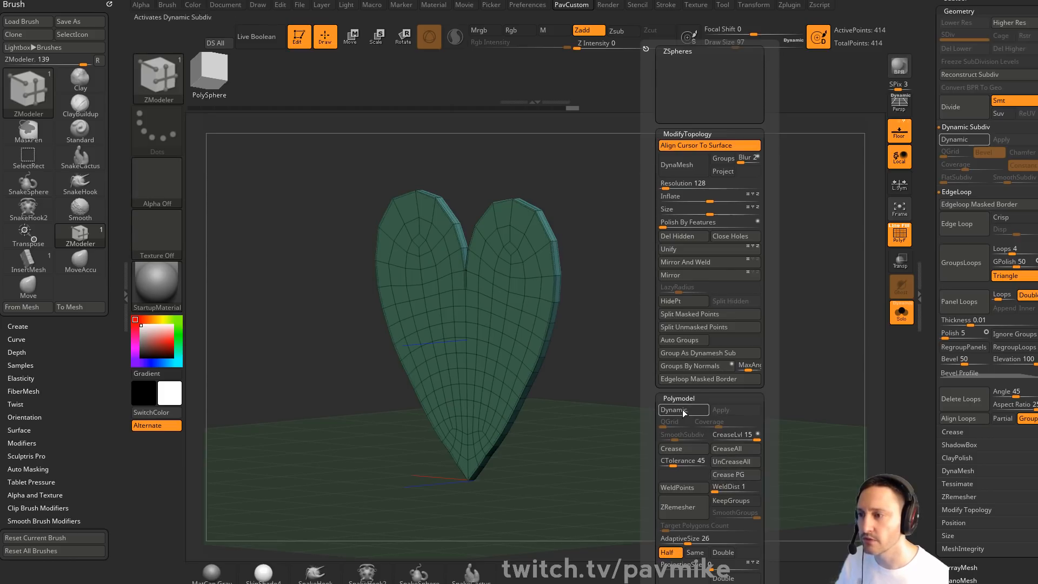
{"action": "left_click_drag", "start_coordinate": [757, 440], "coordinate": [722, 440]}
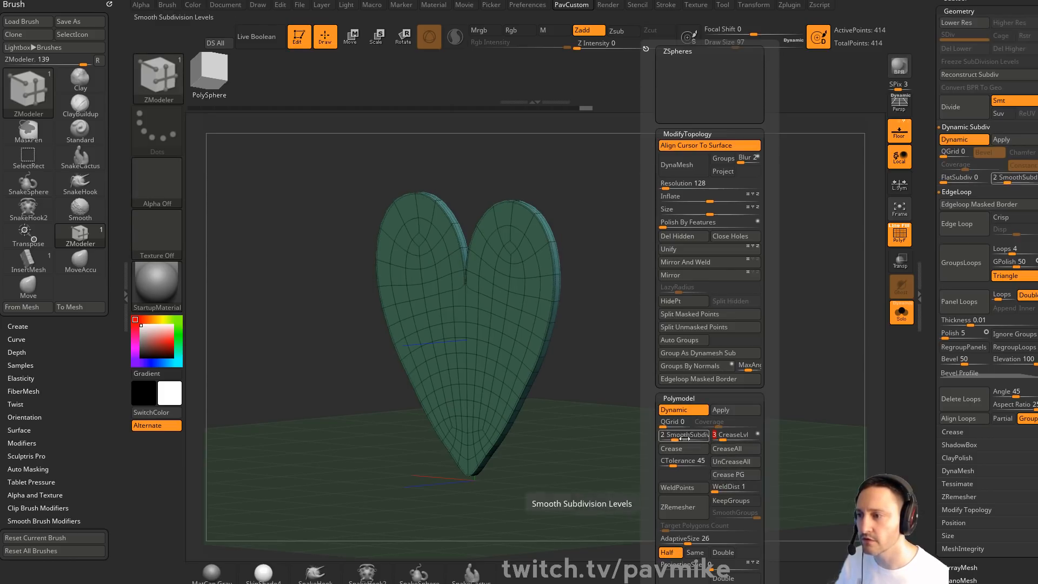
{"action": "left_click", "coordinate": [899, 237]}
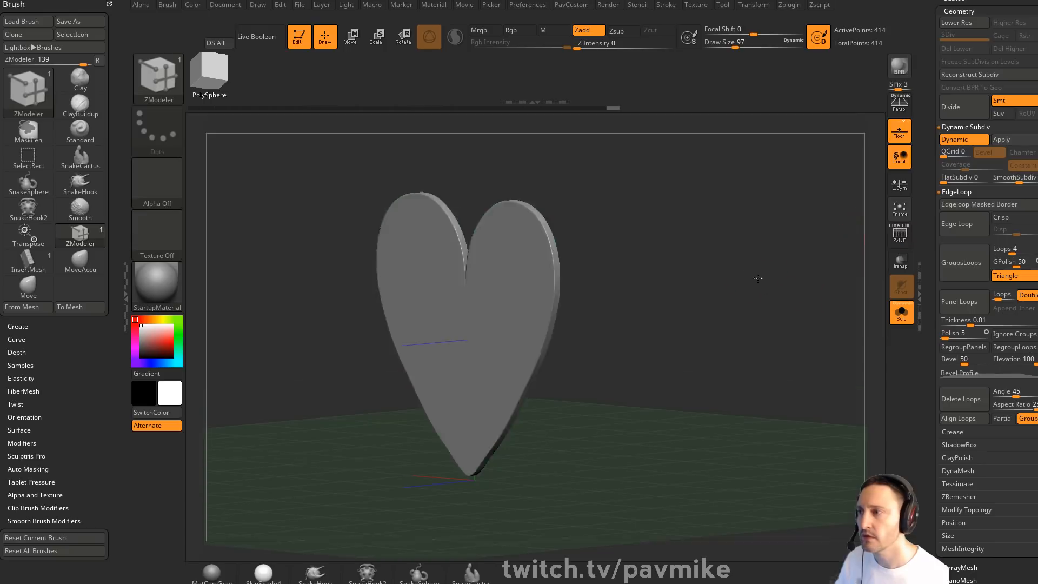
Nudge the lower edge of the heart with the Move brush at draw size 158
{"action": "mouse_move", "coordinate": [760, 281]}
{"action": "left_mouse_down"}
{"action": "mouse_move", "coordinate": [834, 292]}
{"action": "mouse_move", "coordinate": [730, 295]}
{"action": "left_mouse_up"}
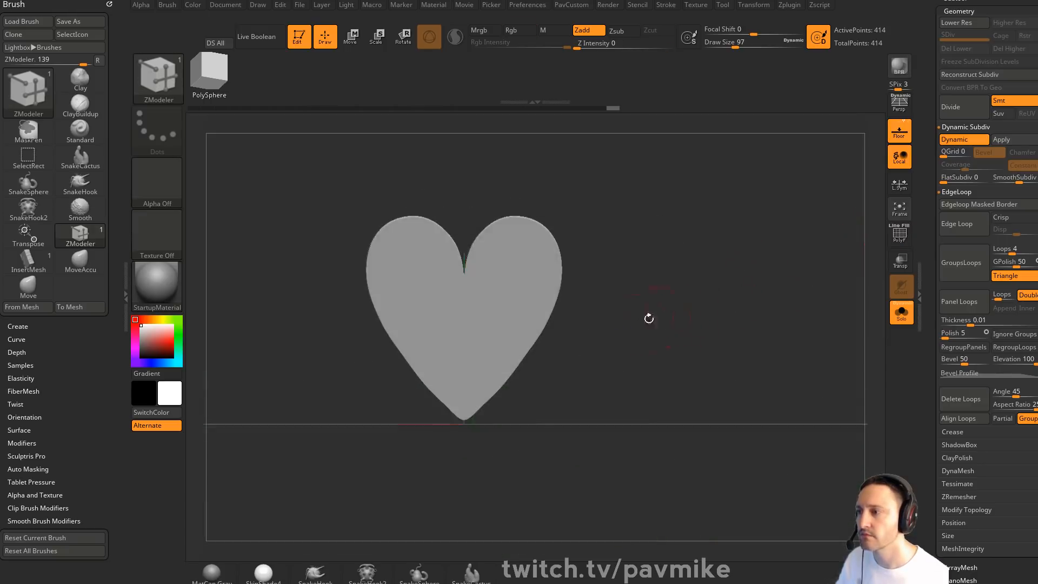
{"action": "left_click_drag", "start_coordinate": [632, 312], "coordinate": [642, 309], "text": "alt"}
{"action": "key", "text": "s"}
{"action": "left_click", "coordinate": [610, 329]}
{"action": "key", "text": "b"}
{"action": "key", "text": "m"}
{"action": "key", "text": "v"}
{"action": "left_click_drag", "start_coordinate": [515, 352], "coordinate": [514, 352]}
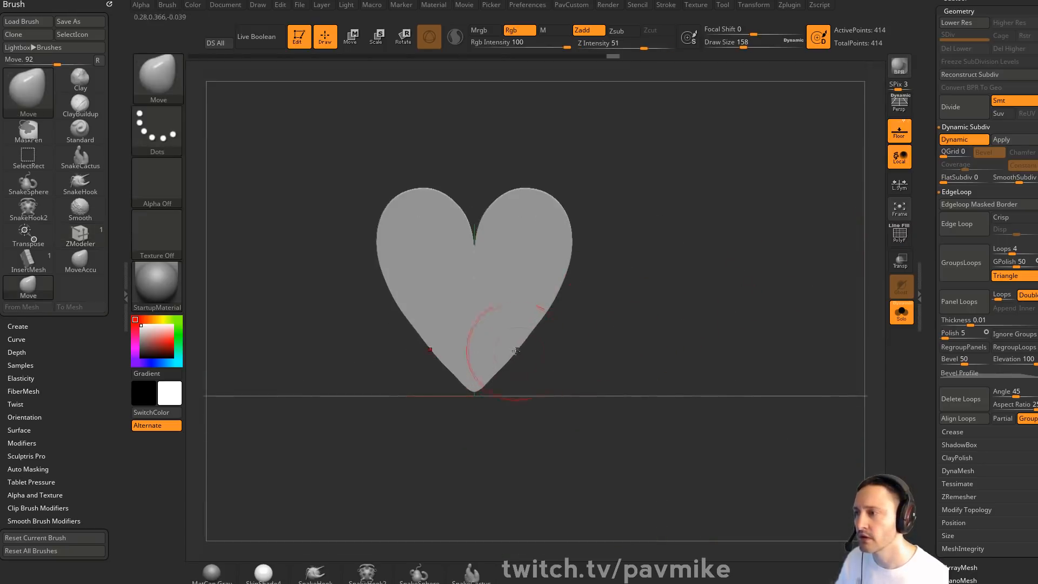
Reshape the heart's lower sides with the Move brush at draw size 140, and reduce the draw size to 51
{"action": "key", "text": "s"}
{"action": "left_click", "coordinate": [523, 355]}
{"action": "left_click_drag", "start_coordinate": [546, 319], "coordinate": [560, 284]}
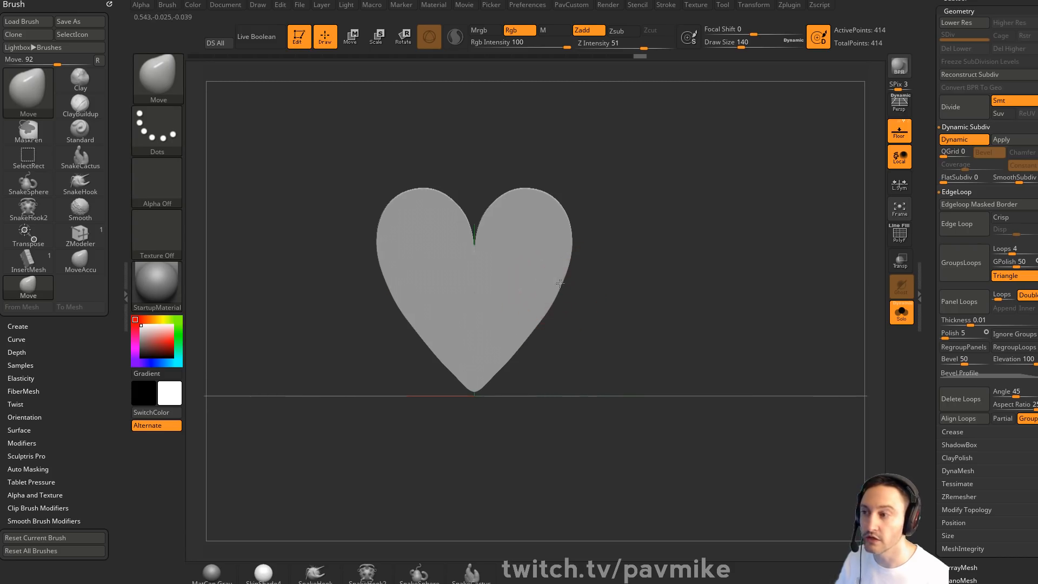
{"action": "left_click_drag", "start_coordinate": [641, 258], "coordinate": [638, 298], "text": "alt"}
{"action": "key", "text": "s"}
{"action": "left_click", "coordinate": [622, 298]}
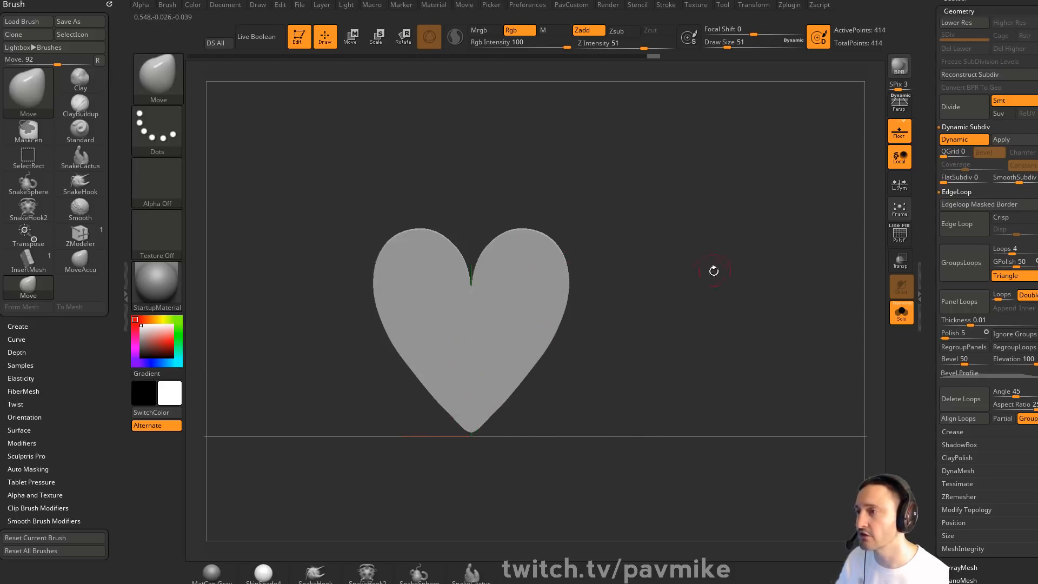
Turn off dynamic subdivision, show the wireframe and crease the edge at the heart's bottom tip with ZModeler
{"action": "left_click_drag", "start_coordinate": [714, 270], "coordinate": [788, 239]}
{"action": "key", "text": "shift+d"}
{"action": "key", "text": "shift+f"}
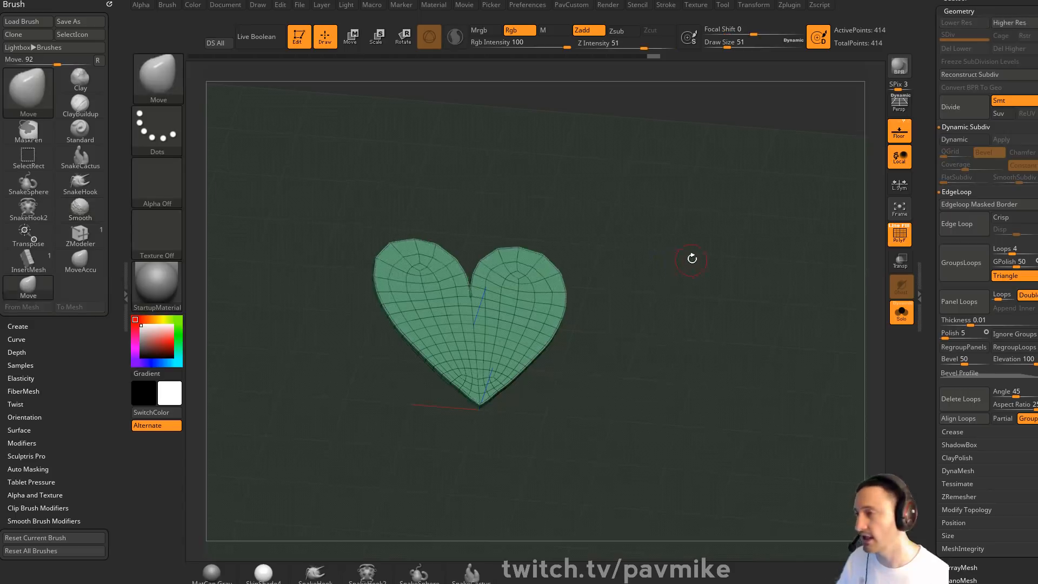
{"action": "mouse_move", "coordinate": [692, 259]}
{"action": "left_mouse_down", "text": "alt"}
{"action": "mouse_move", "coordinate": [714, 350]}
{"action": "mouse_move", "coordinate": [716, 312]}
{"action": "left_mouse_up", "text": "alt"}
{"action": "key", "text": "b"}
{"action": "key", "text": "z"}
{"action": "key", "text": "m"}
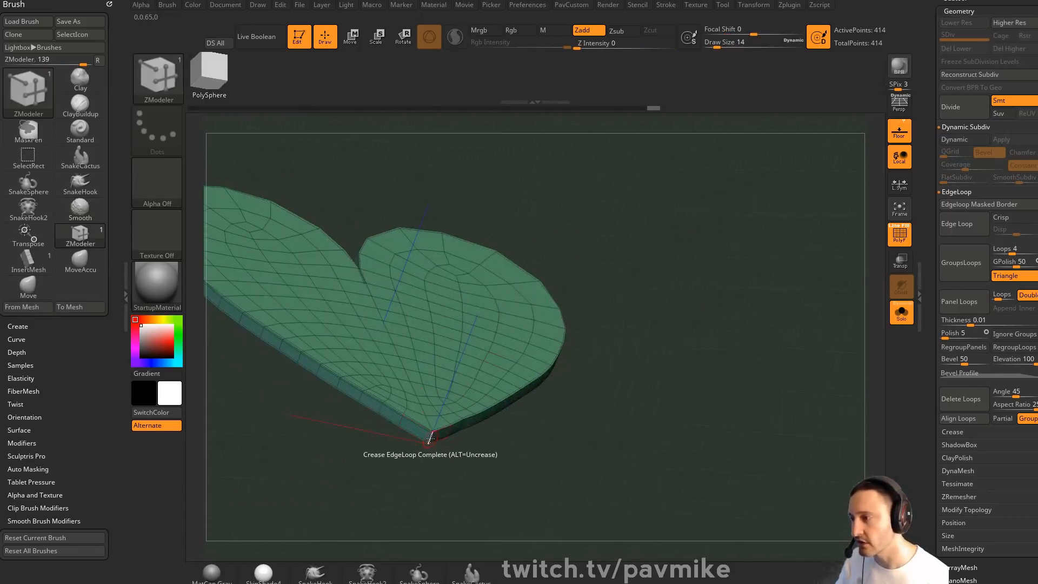
{"action": "key", "text": "space"}
{"action": "left_click", "coordinate": [352, 406]}
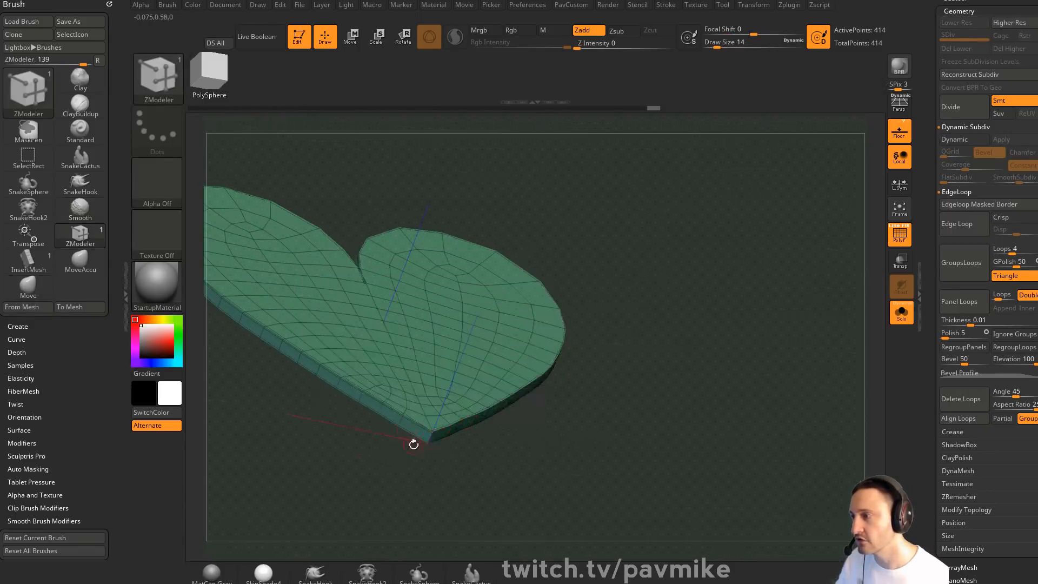
{"action": "left_click", "coordinate": [430, 438]}
Hide the wireframe, turn dynamic subdivision back on for the heart and set the draw size to 39
{"action": "mouse_move", "coordinate": [674, 354]}
{"action": "left_mouse_down", "text": "shift"}
{"action": "mouse_move", "coordinate": [767, 307]}
{"action": "mouse_move", "coordinate": [732, 293]}
{"action": "mouse_move", "coordinate": [746, 308]}
{"action": "mouse_move", "coordinate": [734, 280]}
{"action": "mouse_move", "coordinate": [730, 305]}
{"action": "left_mouse_up", "text": "shift"}
{"action": "left_click", "coordinate": [899, 235]}
{"action": "key", "text": "d"}
{"action": "key", "text": "s"}
{"action": "left_click_drag", "start_coordinate": [730, 305], "coordinate": [730, 305]}
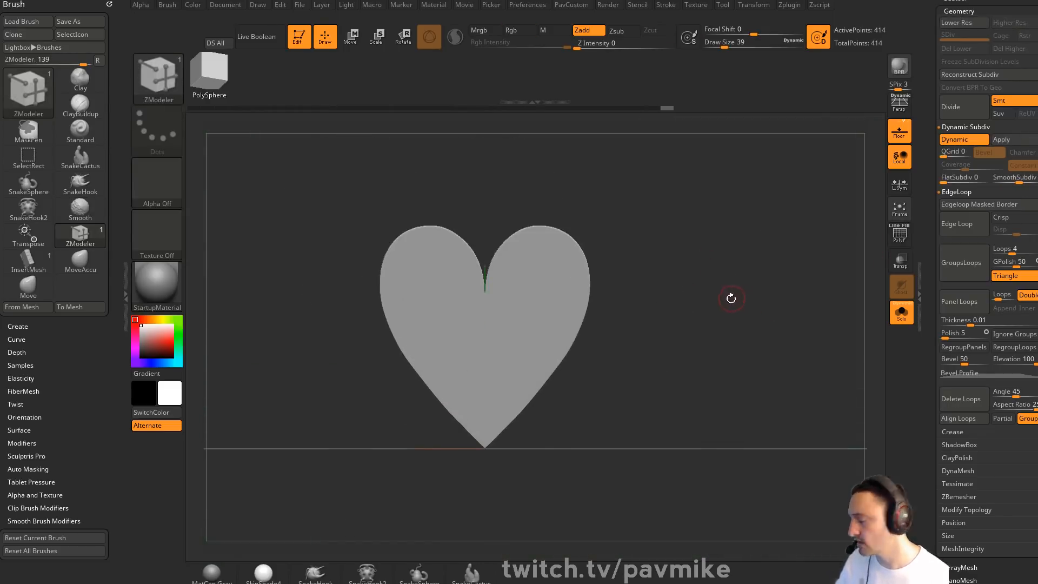
Create a new InsertMesh brush from the heart mesh
{"action": "key", "text": "b"}
{"action": "left_click", "coordinate": [367, 571]}
{"action": "left_click", "coordinate": [464, 190]}
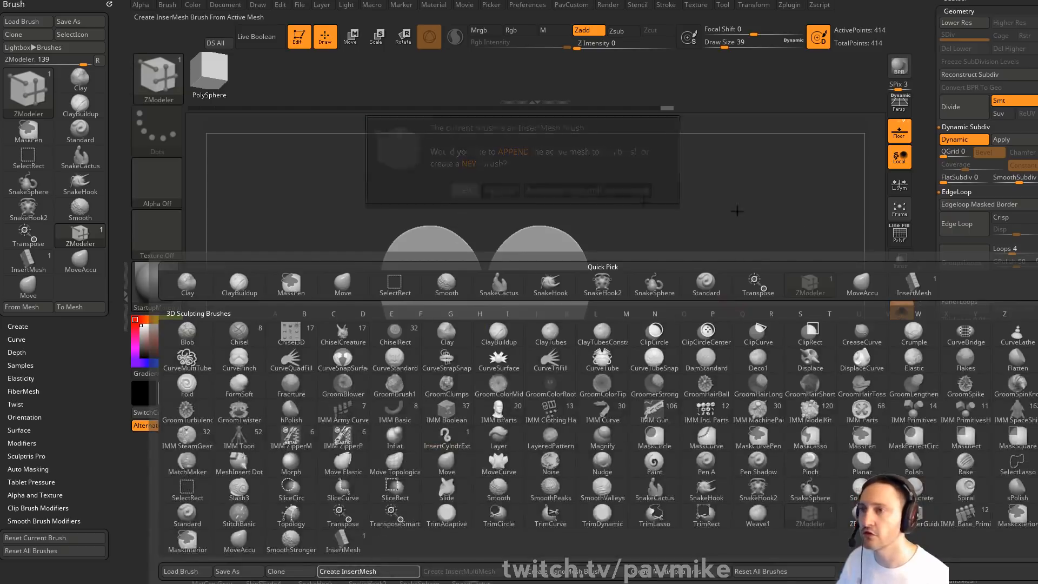
Switch to the book model PolyMesh3D1 and turn it to face its flat cover
{"action": "left_click", "coordinate": [899, 405]}
{"action": "left_click_drag", "start_coordinate": [933, 249], "coordinate": [932, 430]}
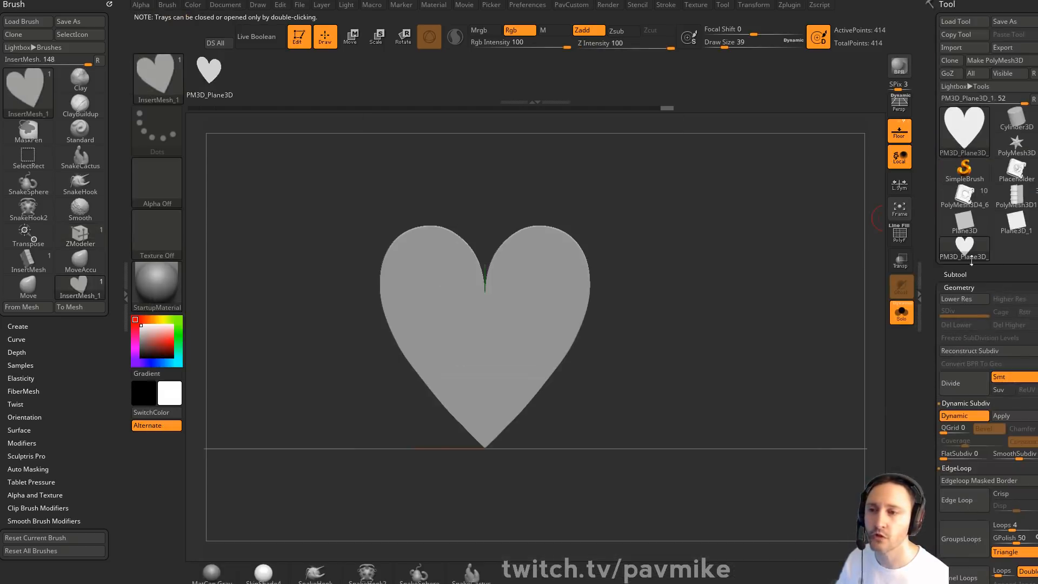
{"action": "left_click", "coordinate": [1013, 223]}
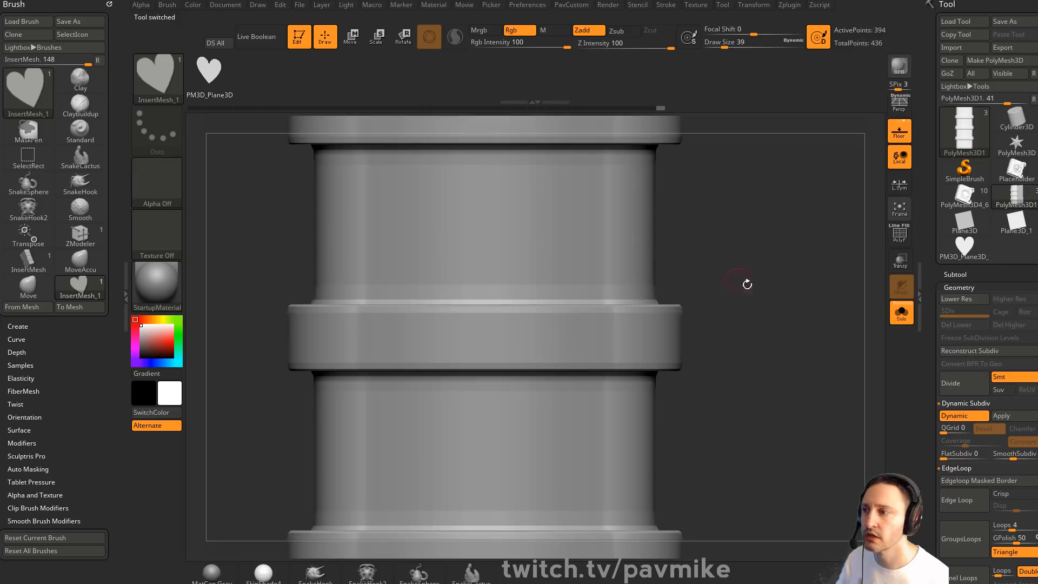
{"action": "left_click_drag", "start_coordinate": [747, 284], "coordinate": [732, 324], "text": "alt"}
{"action": "left_click_drag", "start_coordinate": [818, 198], "coordinate": [790, 320], "text": "alt"}
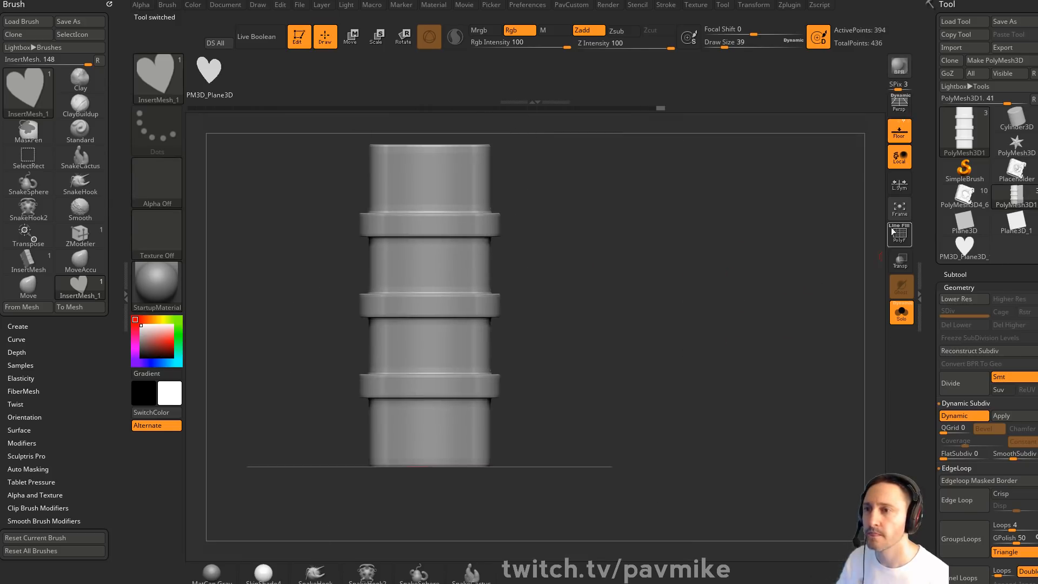
{"action": "left_click_drag", "start_coordinate": [775, 278], "coordinate": [803, 256]}
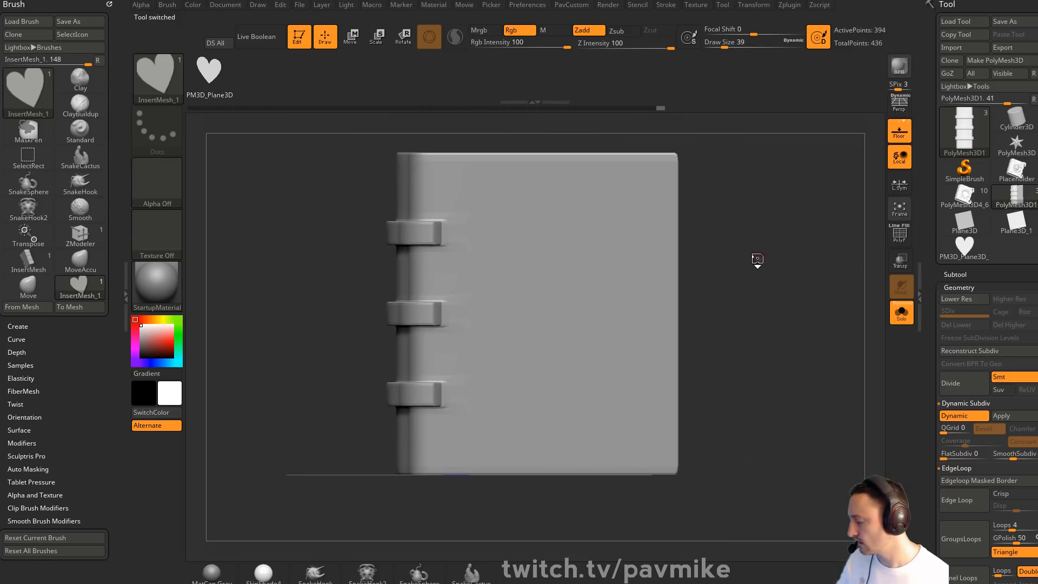
Insert the heart onto the book cover with the InsertMesh_1 brush and scale it wider
{"action": "key", "text": "b"}
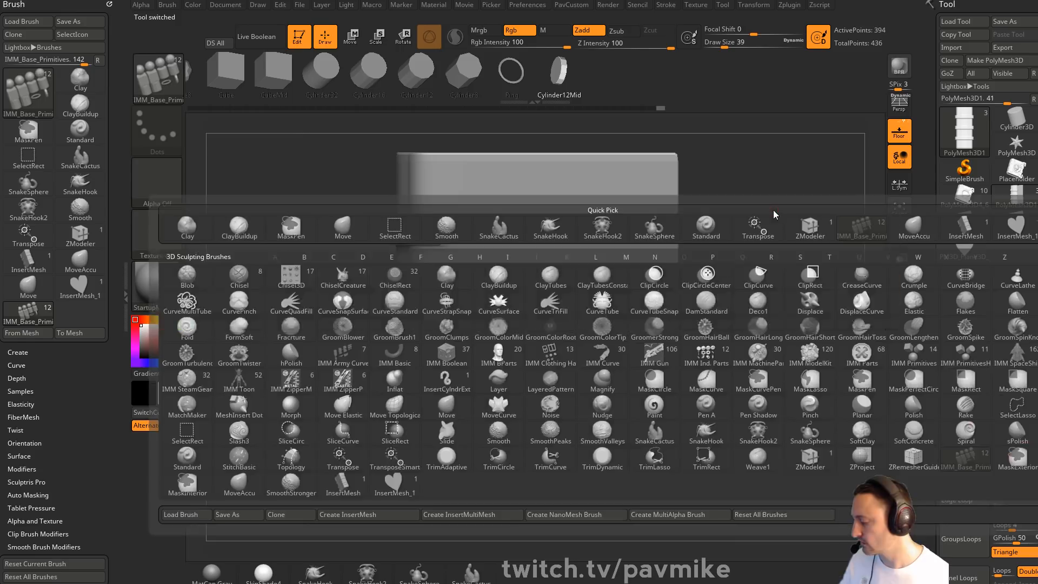
{"action": "left_click", "coordinate": [393, 479]}
{"action": "left_click_drag", "start_coordinate": [537, 291], "coordinate": [547, 352]}
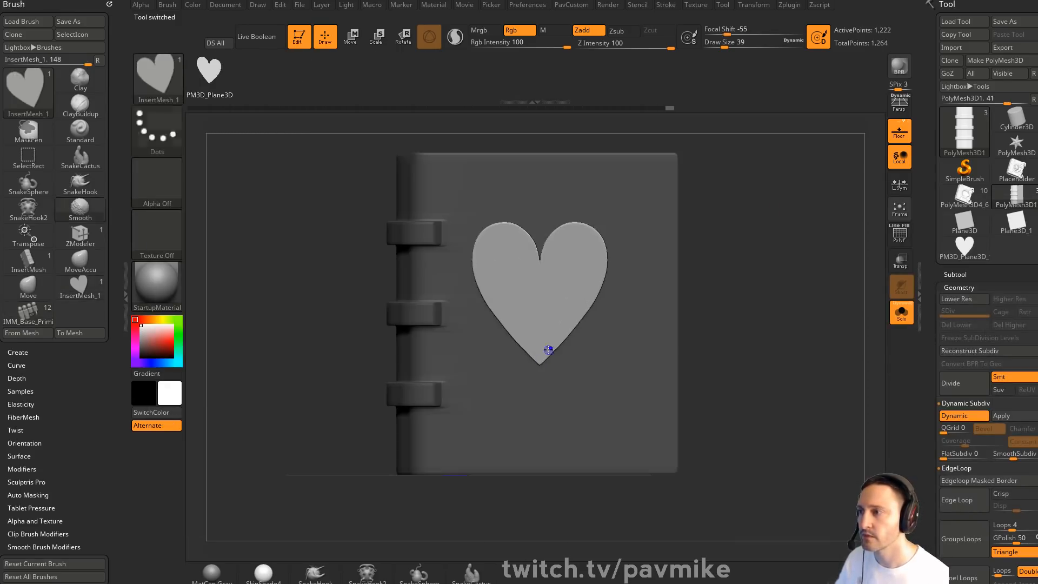
{"action": "key", "text": "w"}
{"action": "left_click_drag", "start_coordinate": [503, 293], "coordinate": [492, 293]}
{"action": "key", "text": "q"}
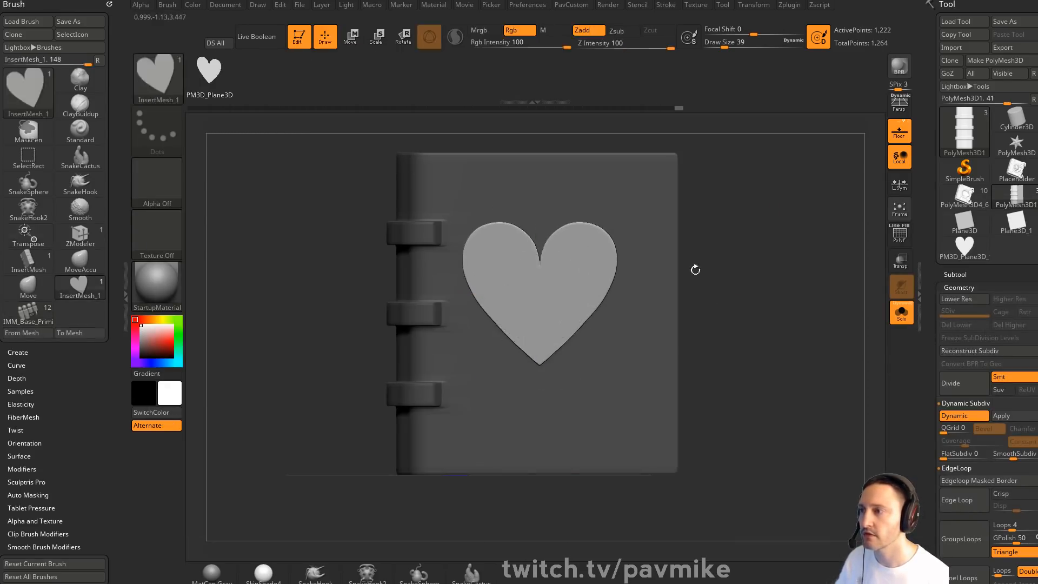
Adjust the inserted heart against the book cover with the transform gizmo, and undo the last change
{"action": "mouse_move", "coordinate": [695, 269]}
{"action": "left_mouse_down"}
{"action": "mouse_move", "coordinate": [780, 292]}
{"action": "mouse_move", "coordinate": [675, 281]}
{"action": "left_mouse_up"}
{"action": "key", "text": "w"}
{"action": "left_click_drag", "start_coordinate": [476, 292], "coordinate": [491, 293]}
{"action": "key", "text": "q"}
{"action": "mouse_move", "coordinate": [702, 252]}
{"action": "left_mouse_down"}
{"action": "mouse_move", "coordinate": [795, 267]}
{"action": "mouse_move", "coordinate": [779, 355]}
{"action": "mouse_move", "coordinate": [732, 313]}
{"action": "mouse_move", "coordinate": [778, 328]}
{"action": "mouse_move", "coordinate": [748, 312]}
{"action": "left_mouse_up"}
{"action": "key", "text": "ctrl+z"}
Split the unmasked hearts from the book into their own subtool
{"action": "key", "text": "space"}
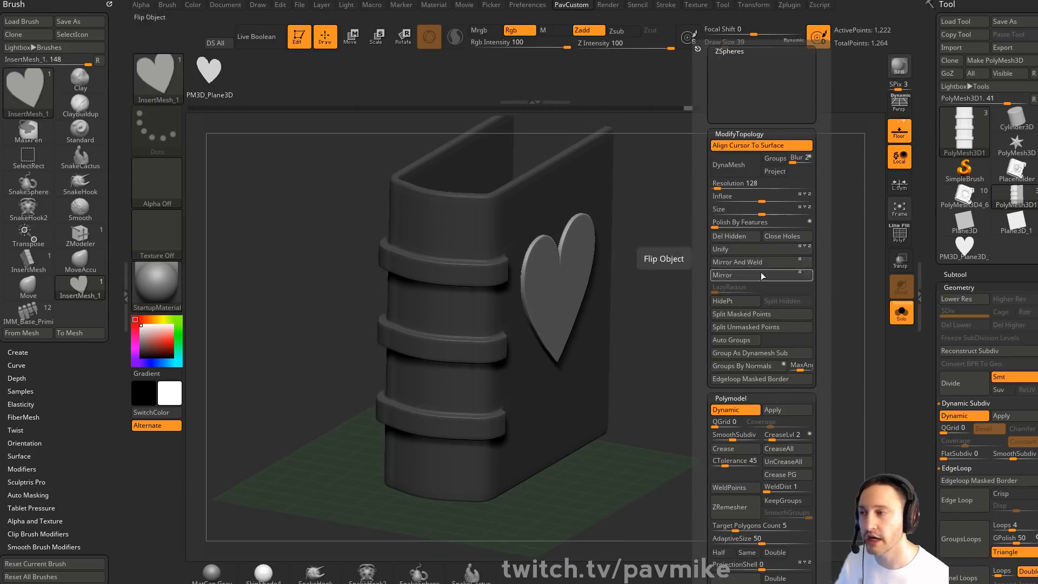
{"action": "key", "text": "space"}
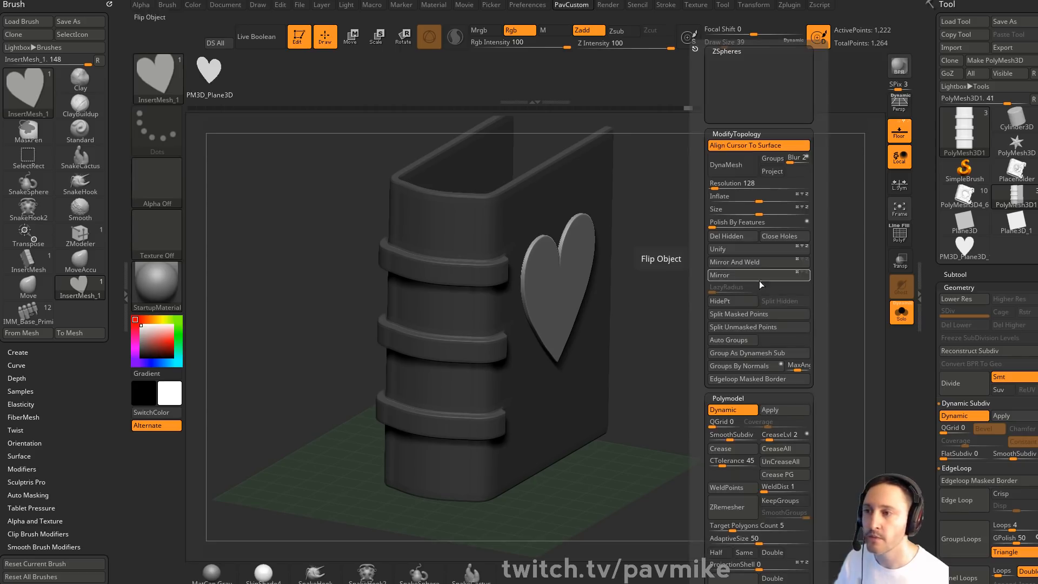
{"action": "left_click", "coordinate": [773, 265]}
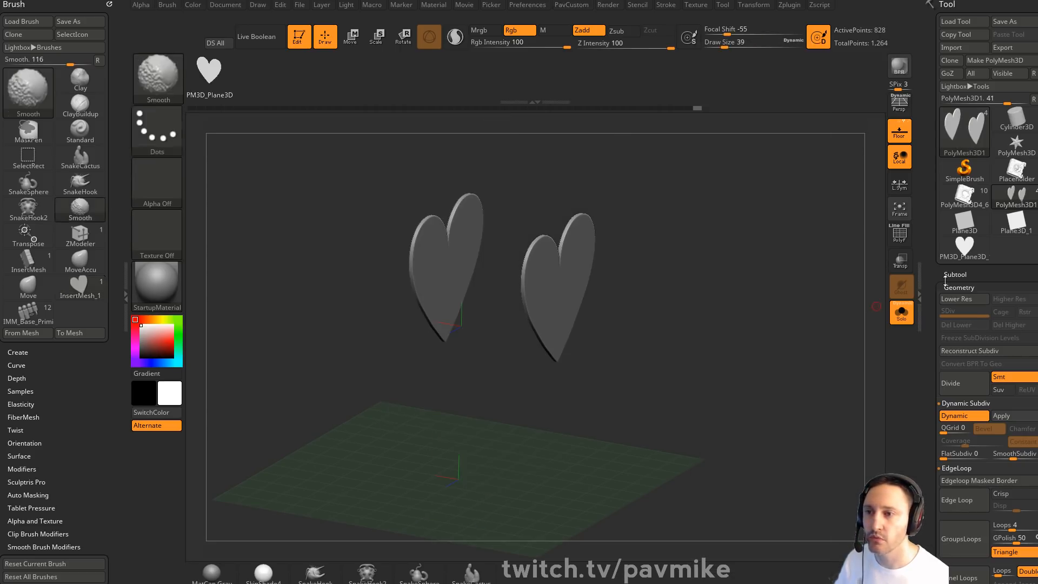
Set the hearts subtool to subtraction and turn Solo mode off
{"action": "left_click", "coordinate": [1029, 513]}
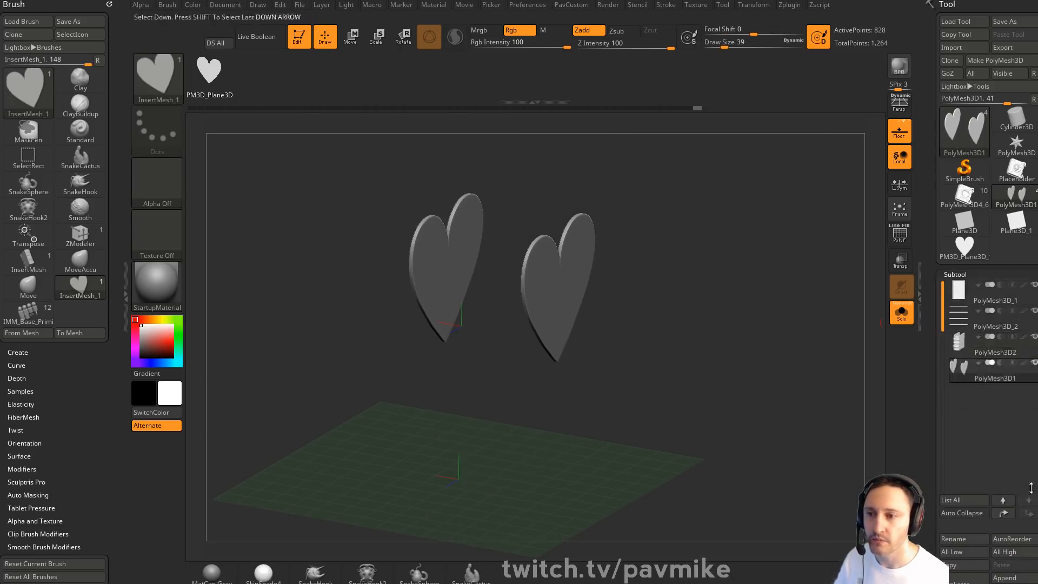
{"action": "left_click", "coordinate": [1003, 364]}
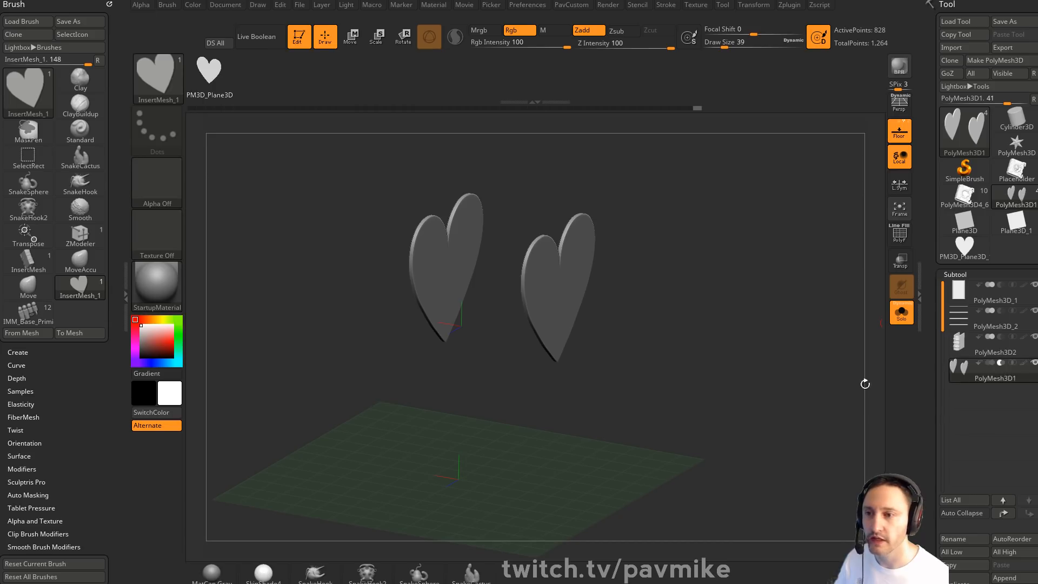
{"action": "left_click", "coordinate": [902, 313]}
Hide the bookshelf subtools PolyMesh3D_1 and PolyMesh3D_2, select the hearts subtool and enable Live Boolean
{"action": "left_click_drag", "start_coordinate": [754, 277], "coordinate": [754, 252], "text": "alt"}
{"action": "mouse_move", "coordinate": [661, 196]}
{"action": "left_mouse_down", "text": "alt"}
{"action": "mouse_move", "coordinate": [656, 257]}
{"action": "mouse_move", "coordinate": [703, 273]}
{"action": "left_mouse_up", "text": "alt"}
{"action": "key", "text": "s"}
{"action": "left_click", "coordinate": [493, 246], "text": "alt"}
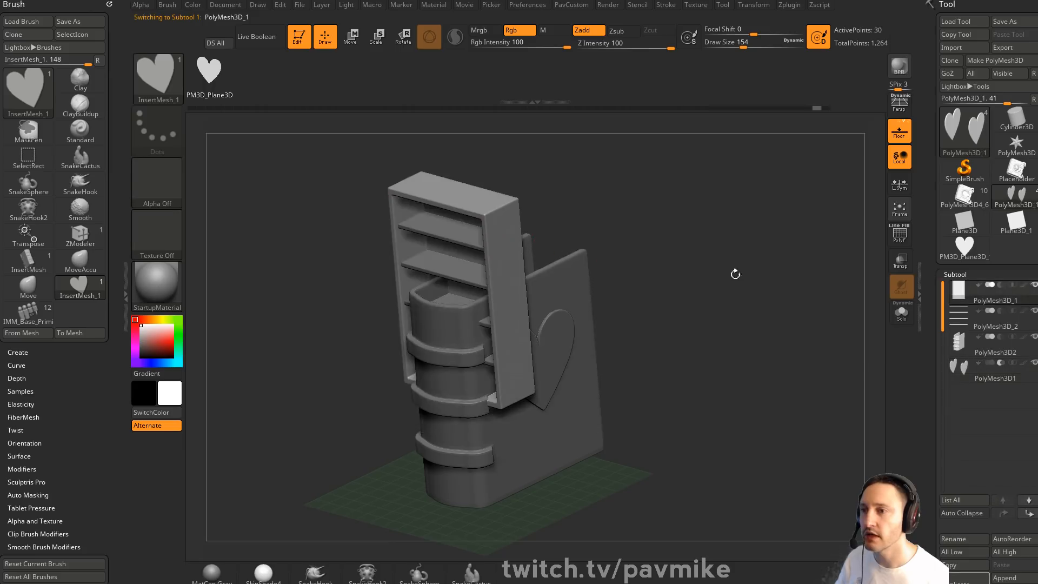
{"action": "left_click_drag", "start_coordinate": [1035, 285], "coordinate": [1034, 310]}
{"action": "mouse_move", "coordinate": [687, 266]}
{"action": "left_mouse_down", "text": "alt"}
{"action": "mouse_move", "coordinate": [639, 280]}
{"action": "mouse_move", "coordinate": [680, 261]}
{"action": "left_mouse_up", "text": "alt"}
{"action": "left_click", "coordinate": [573, 330], "text": "alt"}
{"action": "left_click", "coordinate": [261, 36]}
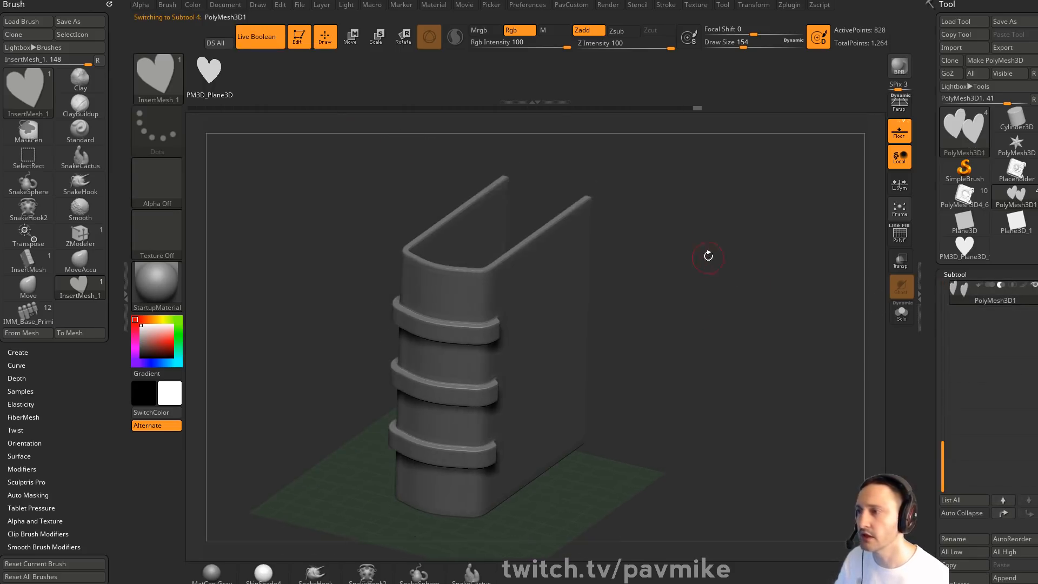
Move the hearts subtool so that it cuts a heart-shaped recess into the book cover
{"action": "key", "text": "w"}
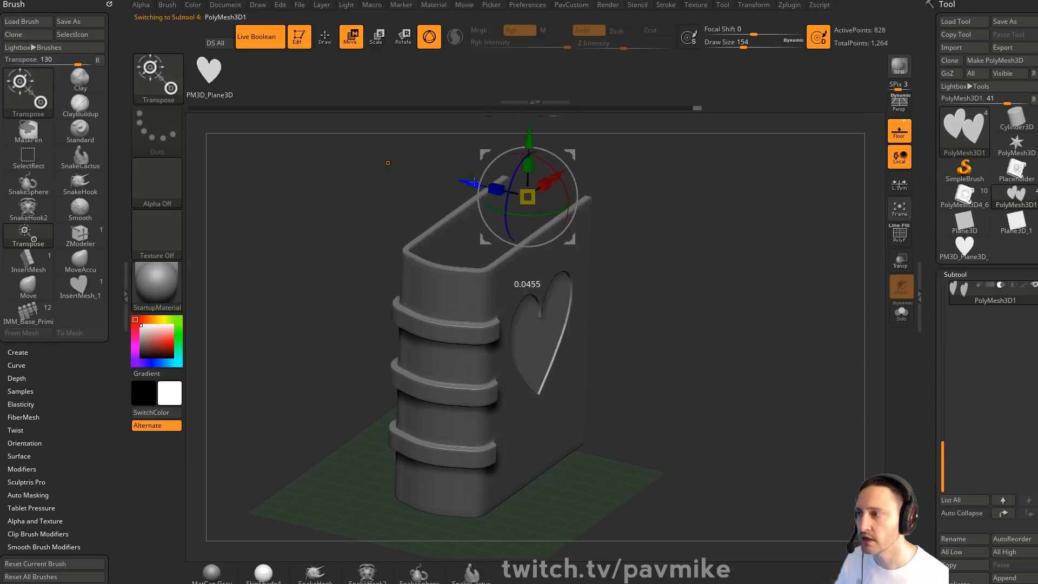
{"action": "key", "text": "q"}
{"action": "mouse_move", "coordinate": [706, 285]}
{"action": "left_mouse_down"}
{"action": "mouse_move", "coordinate": [783, 294]}
{"action": "mouse_move", "coordinate": [698, 273]}
{"action": "mouse_move", "coordinate": [732, 296]}
{"action": "left_mouse_up"}
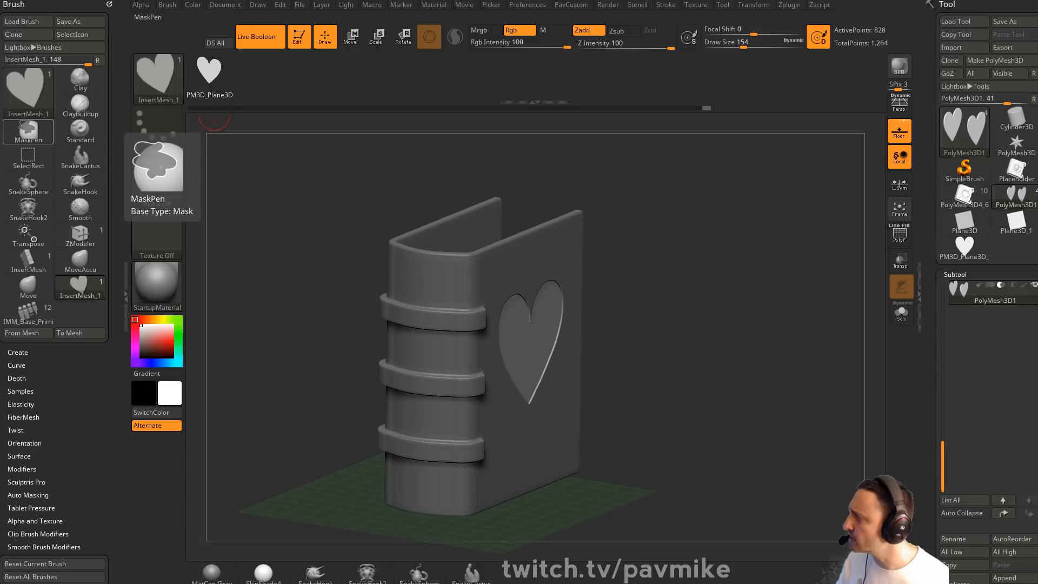
{"action": "mouse_move", "coordinate": [595, 234]}
{"action": "left_mouse_down"}
{"action": "mouse_move", "coordinate": [685, 260]}
{"action": "mouse_move", "coordinate": [691, 301]}
{"action": "mouse_move", "coordinate": [713, 308]}
{"action": "mouse_move", "coordinate": [741, 268]}
{"action": "mouse_move", "coordinate": [735, 308]}
{"action": "mouse_move", "coordinate": [737, 256]}
{"action": "left_mouse_up"}
Switch to the sculpted skull book model PolyMesh3D4_6 and adjust the brush size
{"action": "key", "text": "s"}
{"action": "left_click", "coordinate": [965, 198]}
{"action": "left_click_drag", "start_coordinate": [736, 255], "coordinate": [736, 335], "text": "alt"}
{"action": "key", "text": "s"}
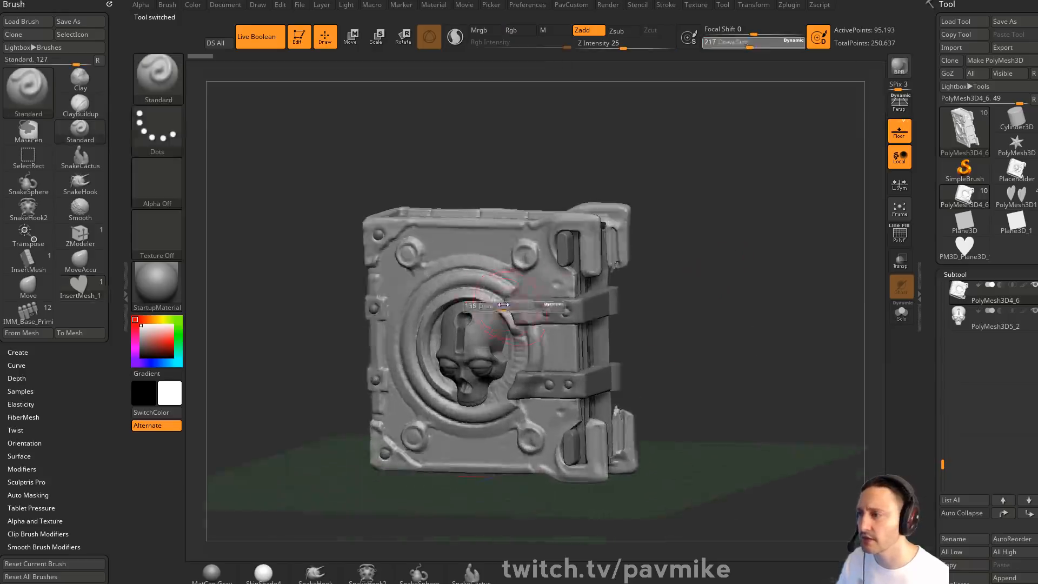
{"action": "left_click", "coordinate": [503, 306]}
Check the skull book's wireframe, hide it again and turn on dynamic subdivision
{"action": "left_click_drag", "start_coordinate": [722, 289], "coordinate": [879, 273]}
{"action": "key", "text": "shift+f"}
{"action": "mouse_move", "coordinate": [766, 295]}
{"action": "left_mouse_down", "text": "alt"}
{"action": "mouse_move", "coordinate": [765, 271]}
{"action": "mouse_move", "coordinate": [773, 286]}
{"action": "mouse_move", "coordinate": [748, 289]}
{"action": "mouse_move", "coordinate": [763, 268]}
{"action": "left_mouse_up", "text": "alt"}
{"action": "key", "text": "d"}
{"action": "left_click", "coordinate": [899, 236]}
{"action": "left_click_drag", "start_coordinate": [763, 268], "coordinate": [775, 295], "text": "alt"}
{"action": "left_click_drag", "start_coordinate": [717, 145], "coordinate": [728, 178], "text": "alt"}
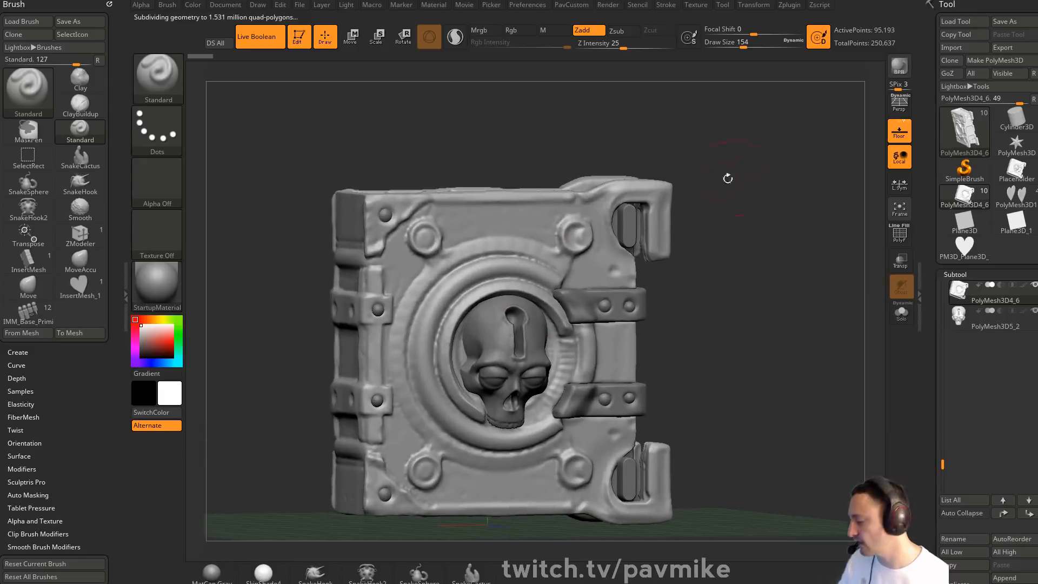
Choose the Clay brush and make a test stroke on the rivet at the cover's upper corner beside the clasp
{"action": "key", "text": "b"}
{"action": "key", "text": "c"}
{"action": "key", "text": "l"}
{"action": "left_click_drag", "start_coordinate": [568, 240], "coordinate": [577, 242]}
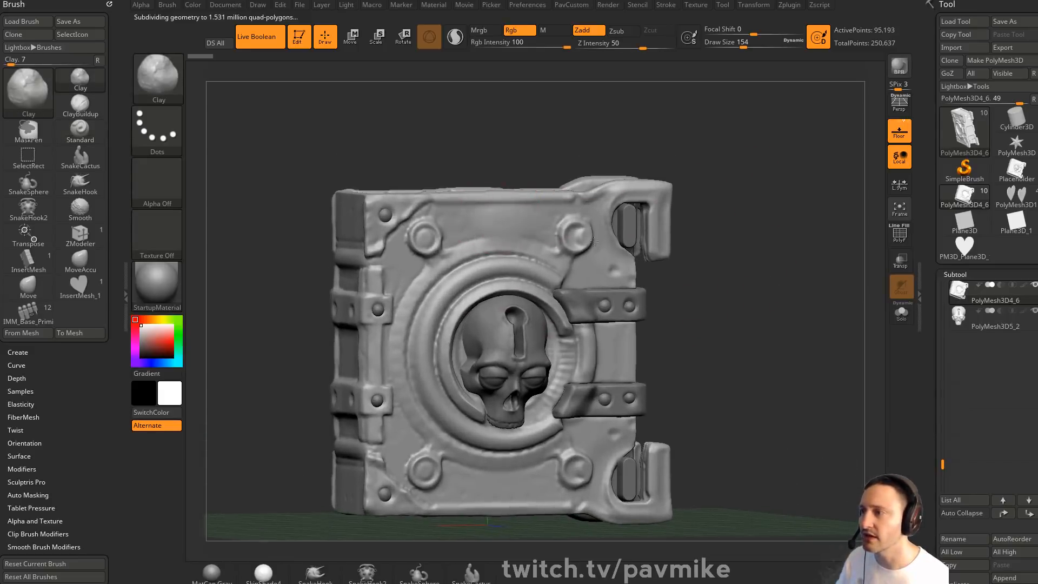
{"action": "mouse_move", "coordinate": [752, 279]}
{"action": "left_mouse_down"}
{"action": "mouse_move", "coordinate": [735, 309]}
{"action": "mouse_move", "coordinate": [791, 266]}
{"action": "mouse_move", "coordinate": [805, 271]}
{"action": "left_mouse_up"}
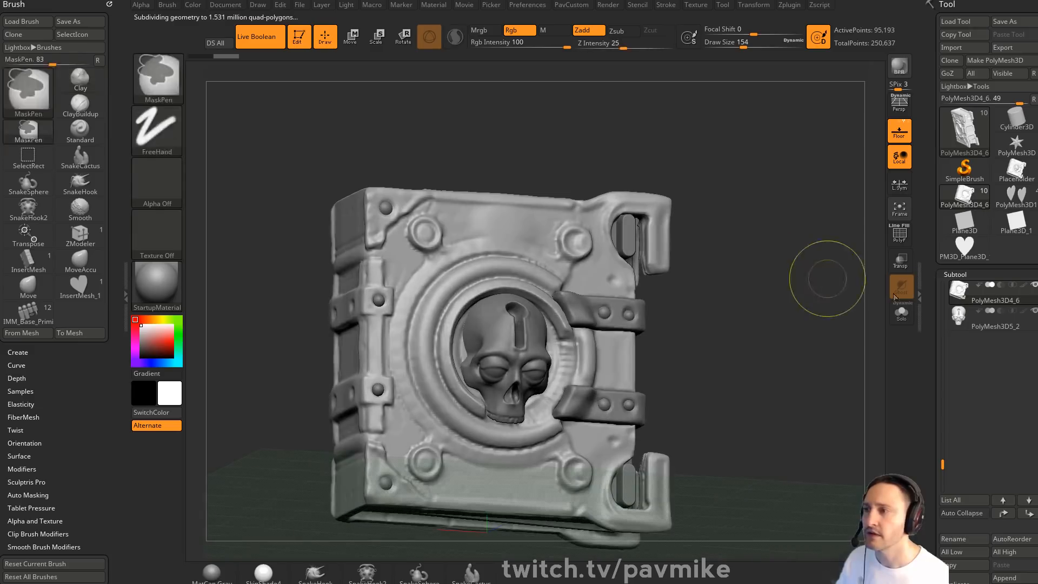
Turn dynamic subdivision on for the skull book and set the draw size to 83
{"action": "mouse_move", "coordinate": [935, 336]}
{"action": "left_mouse_down"}
{"action": "mouse_move", "coordinate": [934, 281]}
{"action": "mouse_move", "coordinate": [950, 248]}
{"action": "left_mouse_up"}
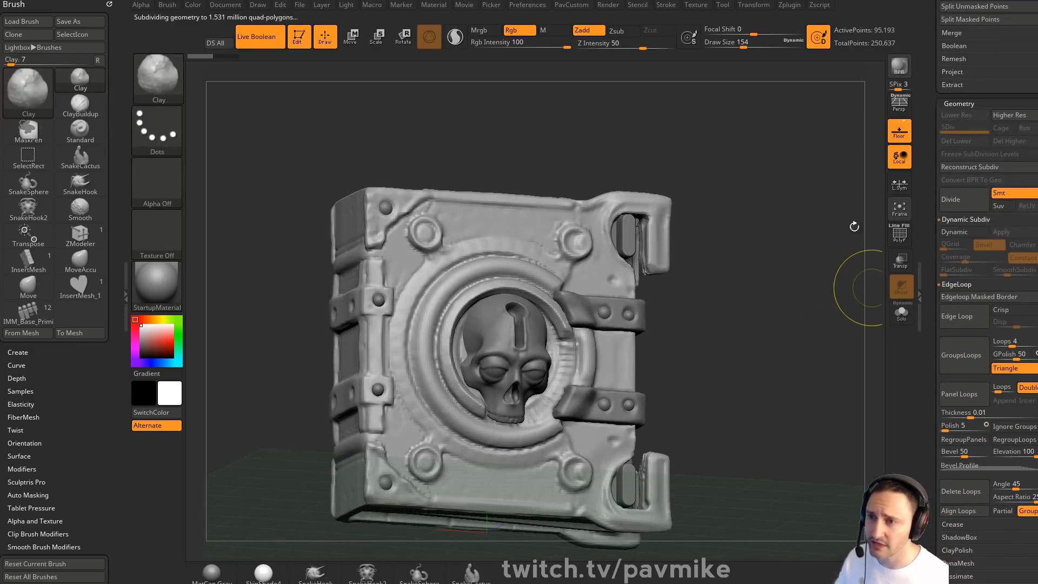
{"action": "left_click_drag", "start_coordinate": [855, 226], "coordinate": [823, 258]}
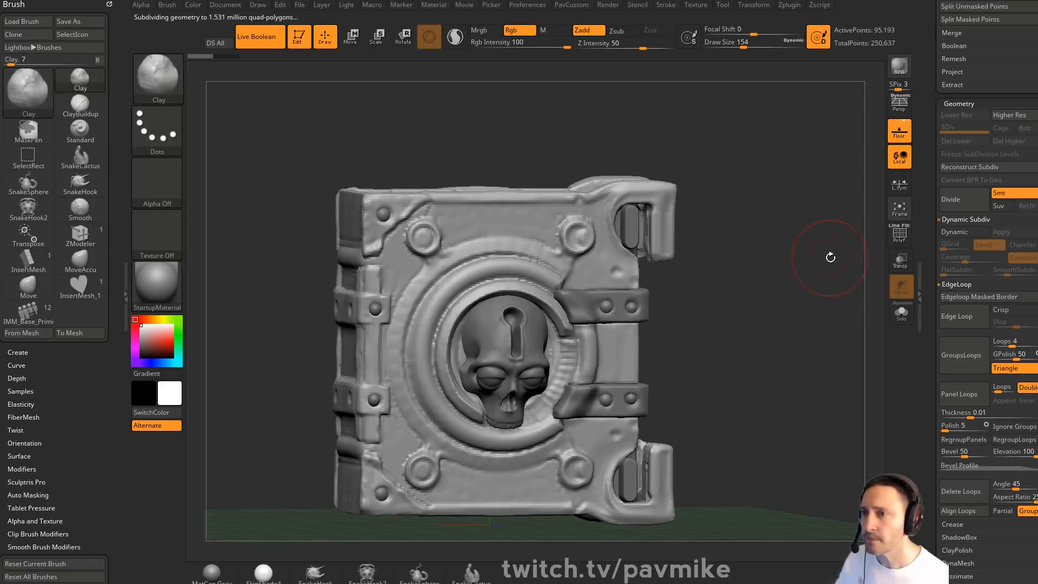
{"action": "key", "text": "d"}
{"action": "key", "text": "s"}
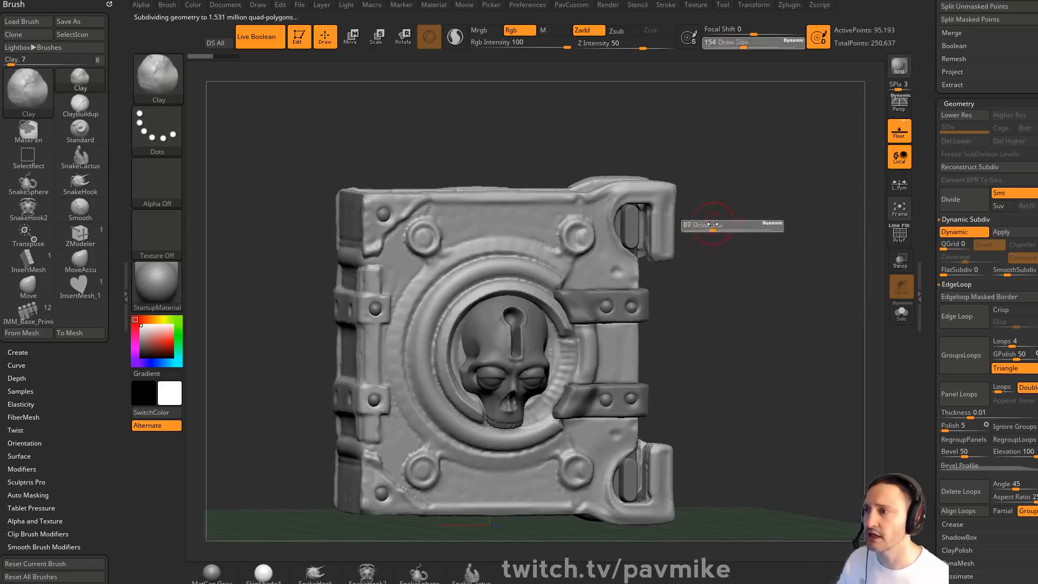
{"action": "left_click_drag", "start_coordinate": [712, 224], "coordinate": [711, 224]}
Raise the smooth level of the dynamic subdivision and frame the whole skull book
{"action": "left_click_drag", "start_coordinate": [733, 276], "coordinate": [603, 246]}
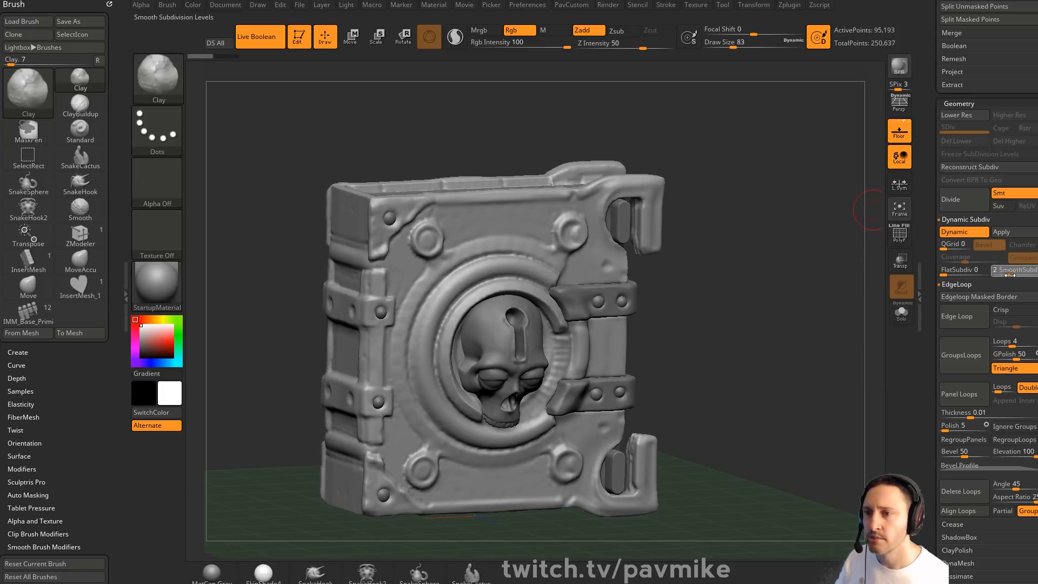
{"action": "left_click_drag", "start_coordinate": [790, 220], "coordinate": [761, 228]}
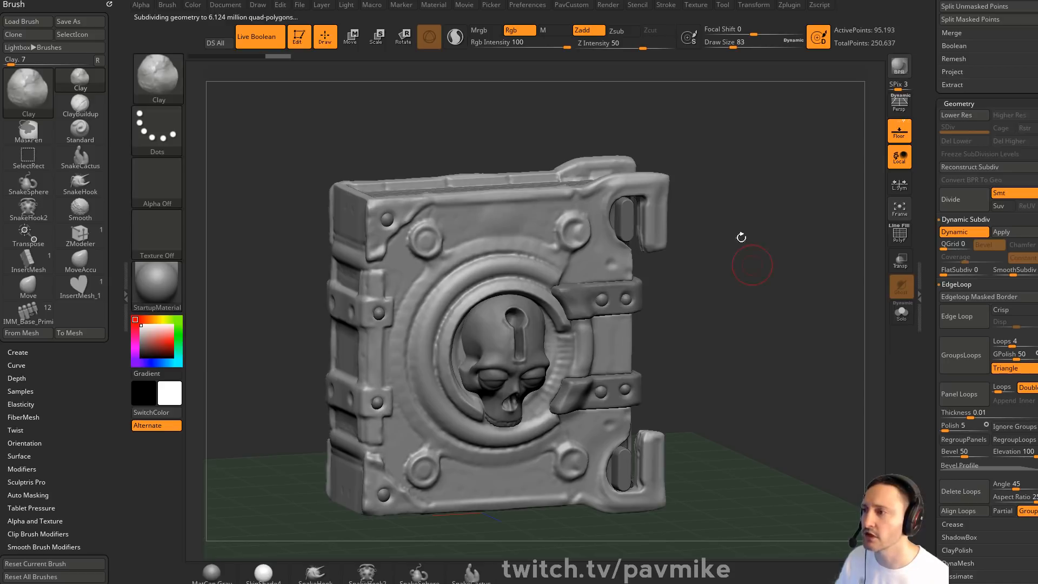
{"action": "mouse_move", "coordinate": [741, 237]}
{"action": "left_mouse_down", "text": "alt"}
{"action": "mouse_move", "coordinate": [750, 243]}
{"action": "mouse_move", "coordinate": [717, 248]}
{"action": "mouse_move", "coordinate": [747, 252]}
{"action": "left_mouse_up", "text": "alt"}
{"action": "key", "text": "f"}
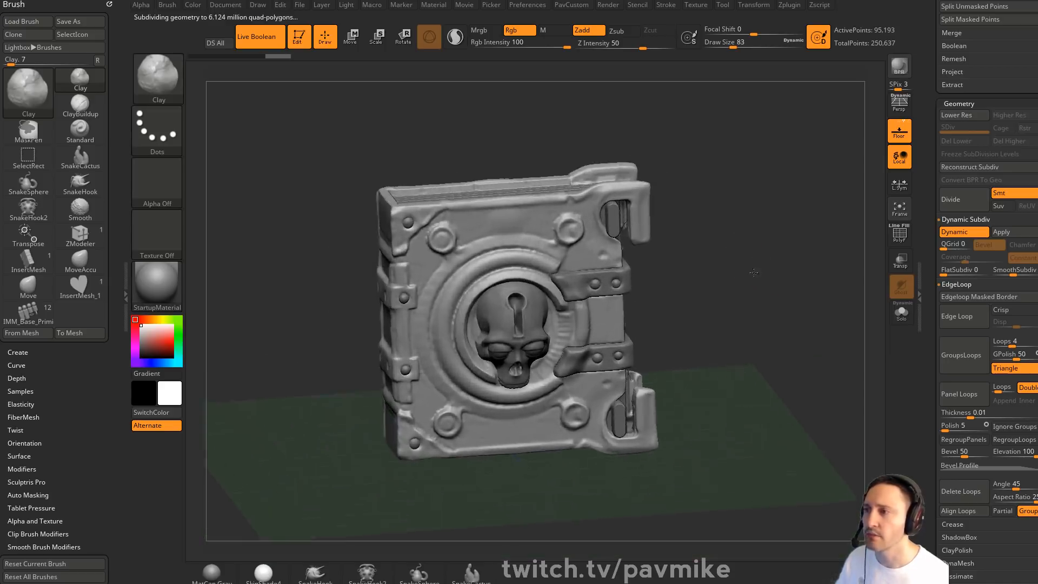
Turn off dynamic subdivision on the skull book, and switch to the book with the heart cutout at draw size 140
{"action": "key", "text": "shift+d"}
{"action": "mouse_move", "coordinate": [862, 278]}
{"action": "left_mouse_down"}
{"action": "mouse_move", "coordinate": [781, 289]}
{"action": "mouse_move", "coordinate": [890, 275]}
{"action": "mouse_move", "coordinate": [909, 406]}
{"action": "left_mouse_up"}
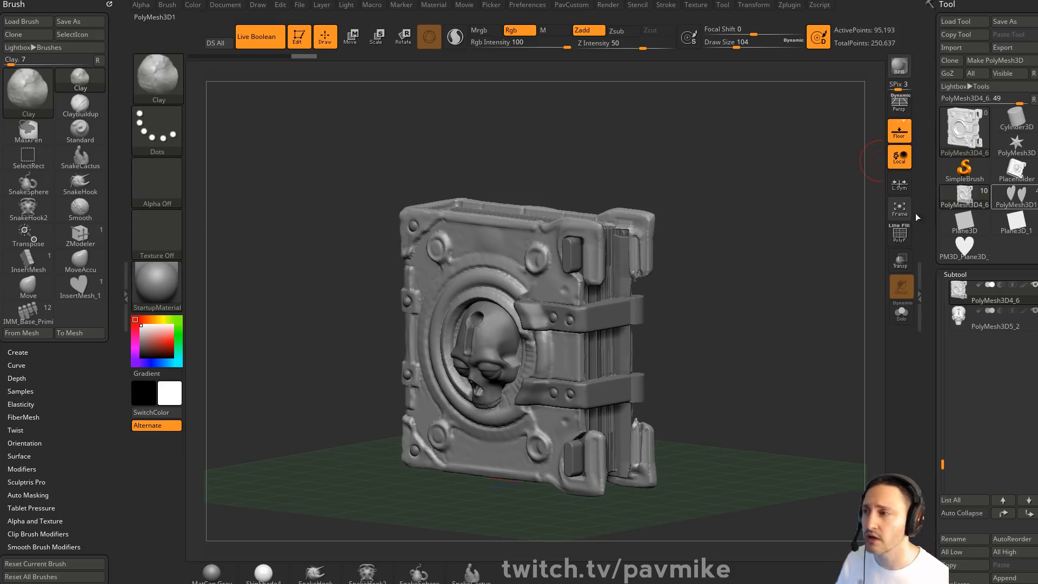
{"action": "left_click", "coordinate": [1016, 196]}
{"action": "left_click_drag", "start_coordinate": [854, 243], "coordinate": [841, 222], "text": "alt"}
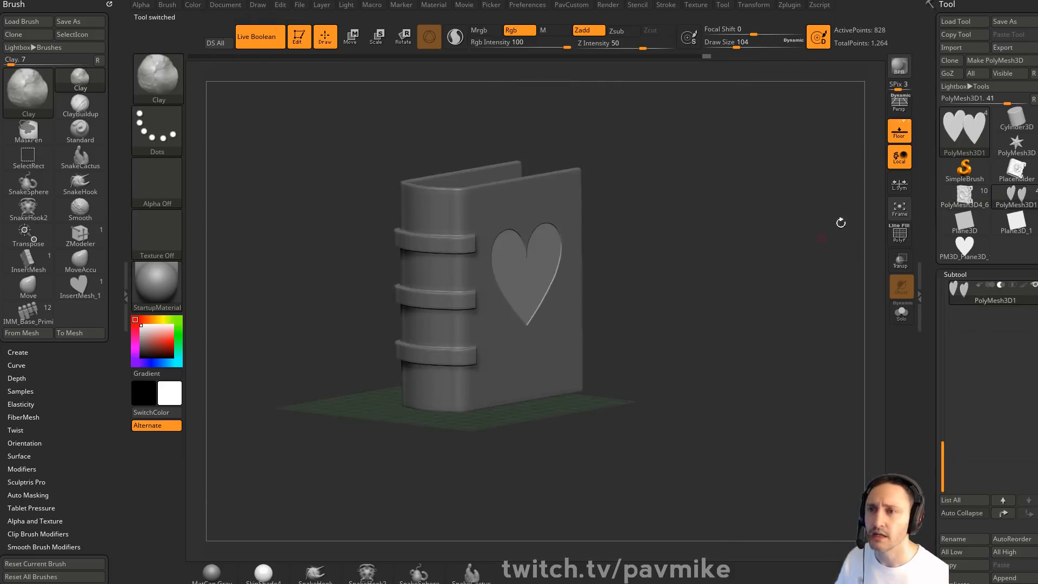
{"action": "mouse_move", "coordinate": [721, 232]}
{"action": "left_mouse_down"}
{"action": "mouse_move", "coordinate": [729, 243]}
{"action": "mouse_move", "coordinate": [737, 230]}
{"action": "left_mouse_up"}
{"action": "key", "text": "s"}
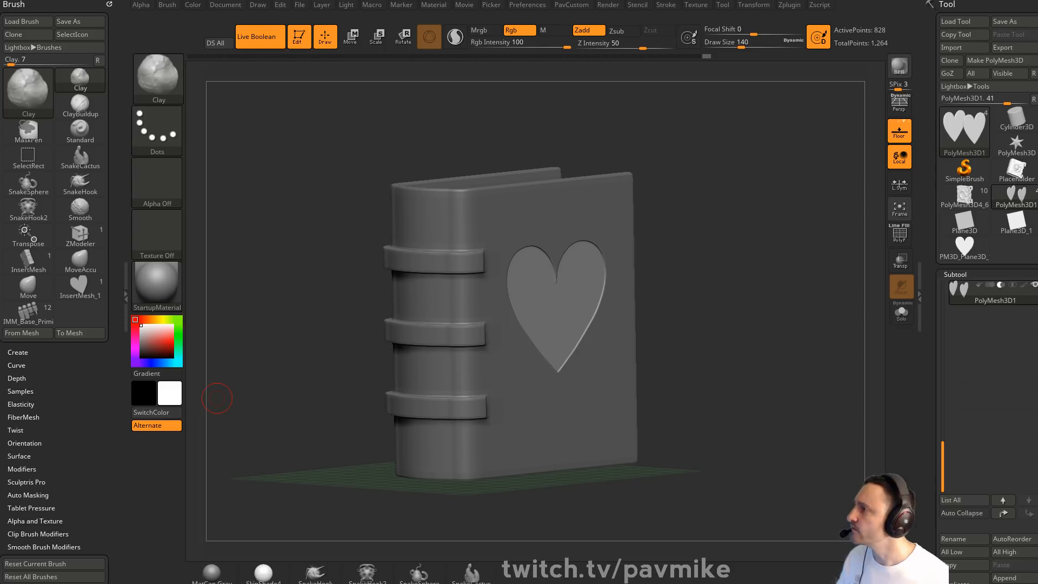
Turn off Live Boolean and clear the canvas with the SimpleBrush tool active
{"action": "left_click", "coordinate": [256, 36]}
{"action": "left_click", "coordinate": [964, 168]}
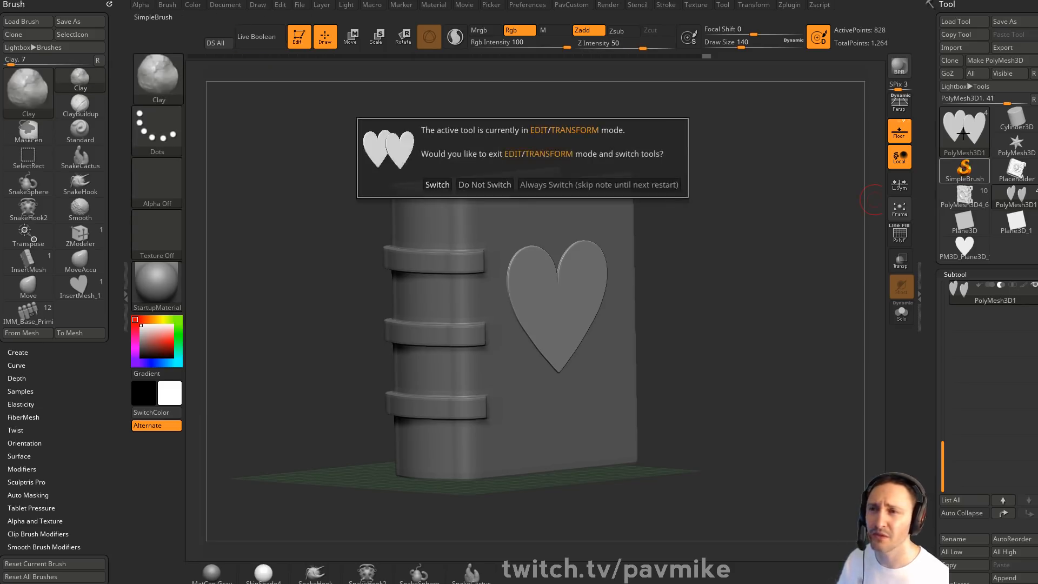
{"action": "left_click", "coordinate": [437, 185]}
{"action": "key", "text": "ctrl+n"}
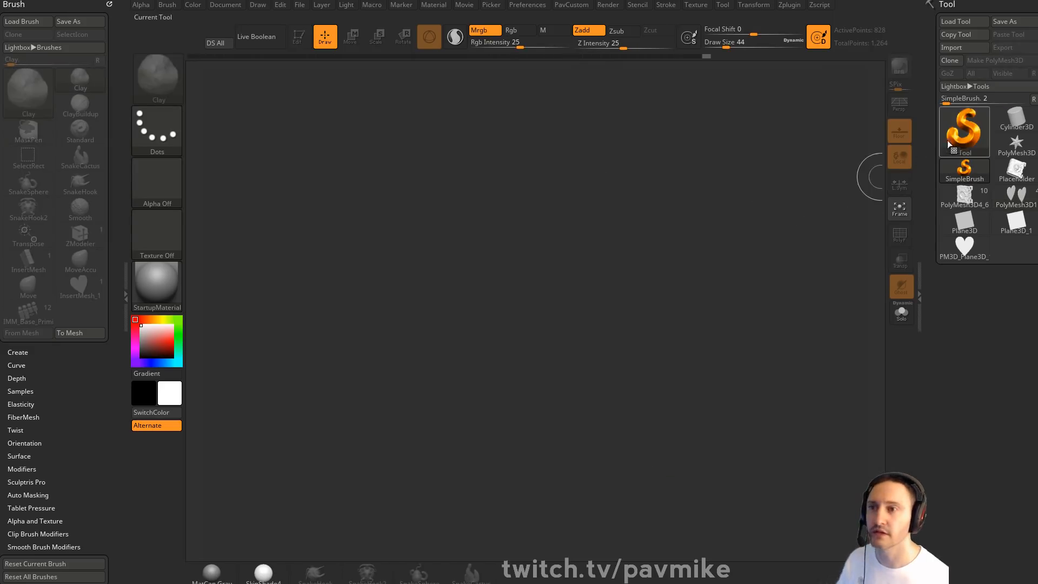
Draw a PolyMesh3D star on the empty canvas and enter edit mode
{"action": "left_click", "coordinate": [965, 132]}
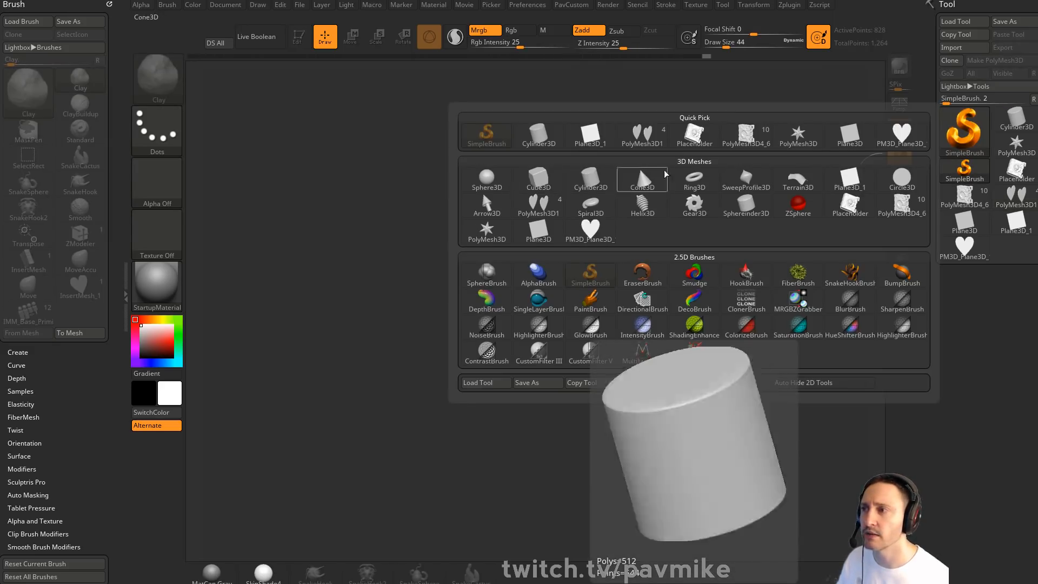
{"action": "mouse_move", "coordinate": [831, 197]}
{"action": "mouse_move", "coordinate": [560, 234]}
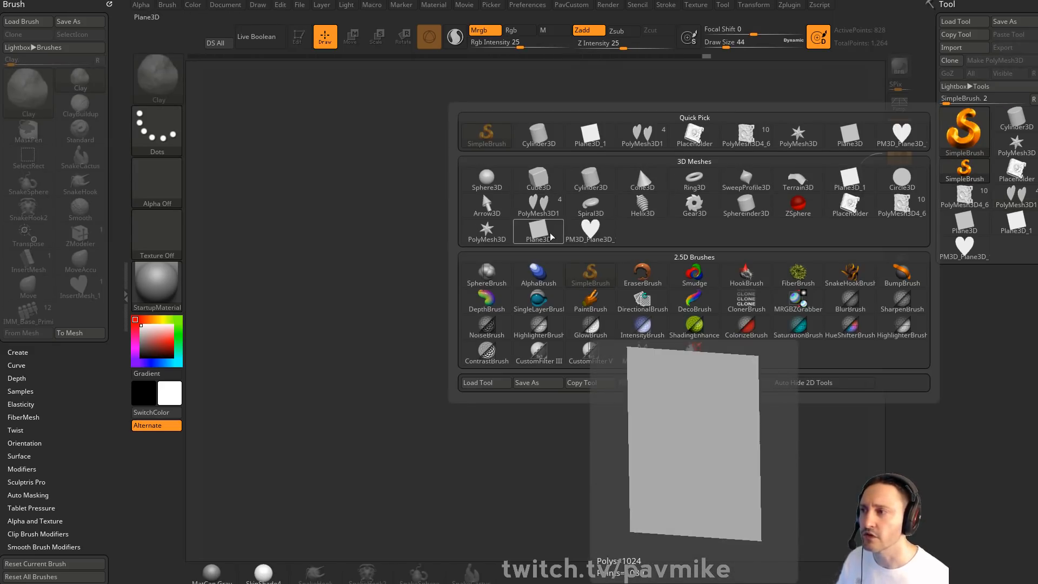
{"action": "left_click", "coordinate": [798, 136]}
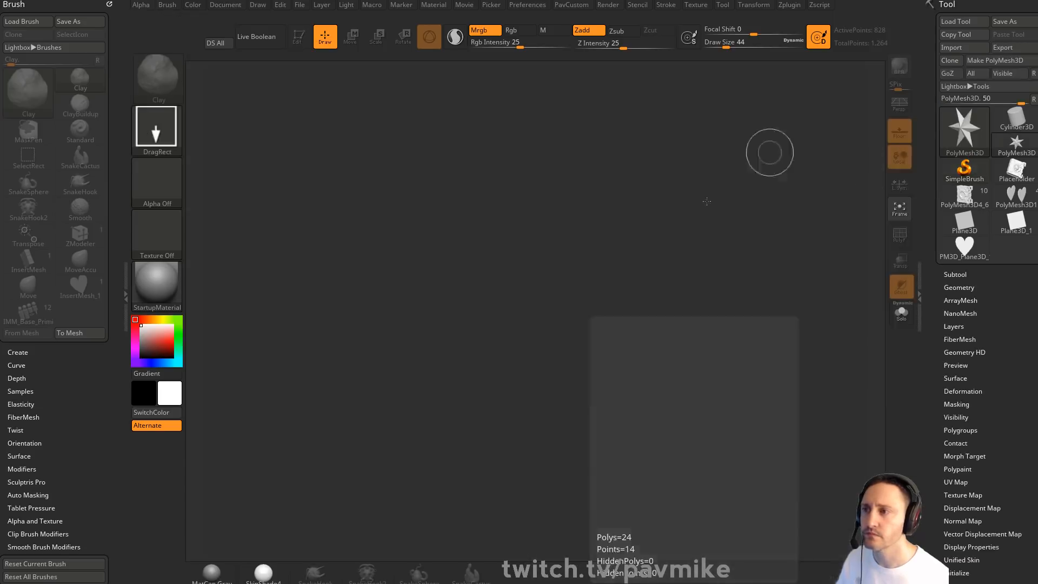
{"action": "left_click_drag", "start_coordinate": [487, 303], "coordinate": [373, 171]}
{"action": "left_click", "coordinate": [303, 38]}
Initialize the star as a QCube with resolution 3 on every axis, then unify its size and display its polyframe
{"action": "left_click_drag", "start_coordinate": [932, 358], "coordinate": [945, 237]}
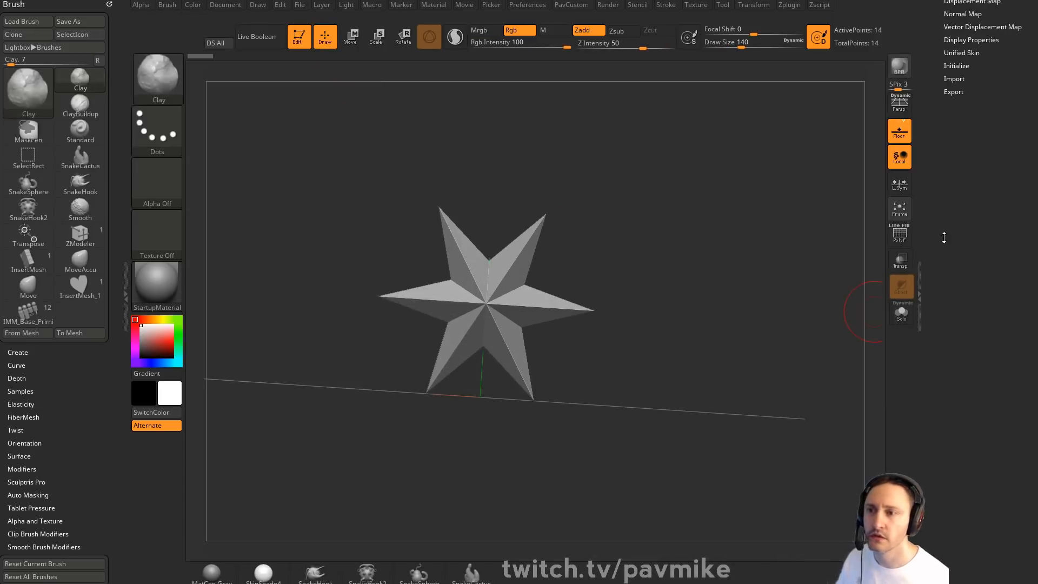
{"action": "left_click", "coordinate": [951, 66]}
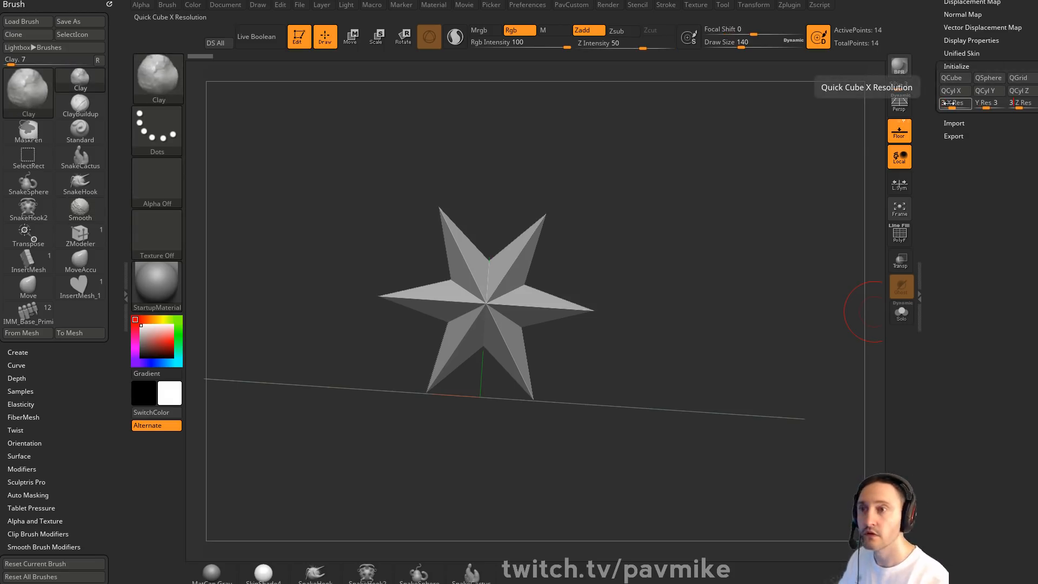
{"action": "left_click", "coordinate": [952, 77]}
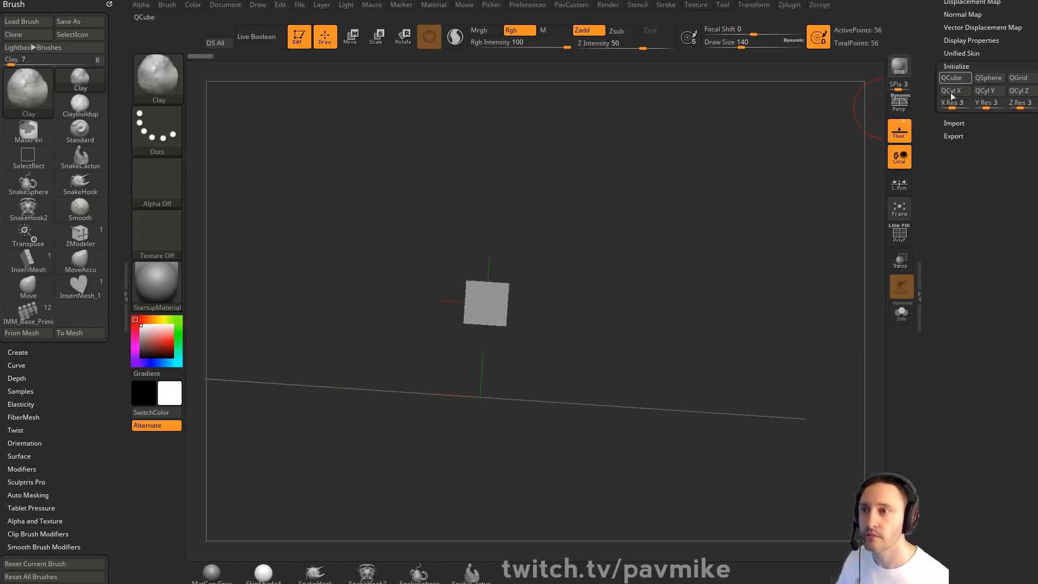
{"action": "left_click", "coordinate": [572, 5]}
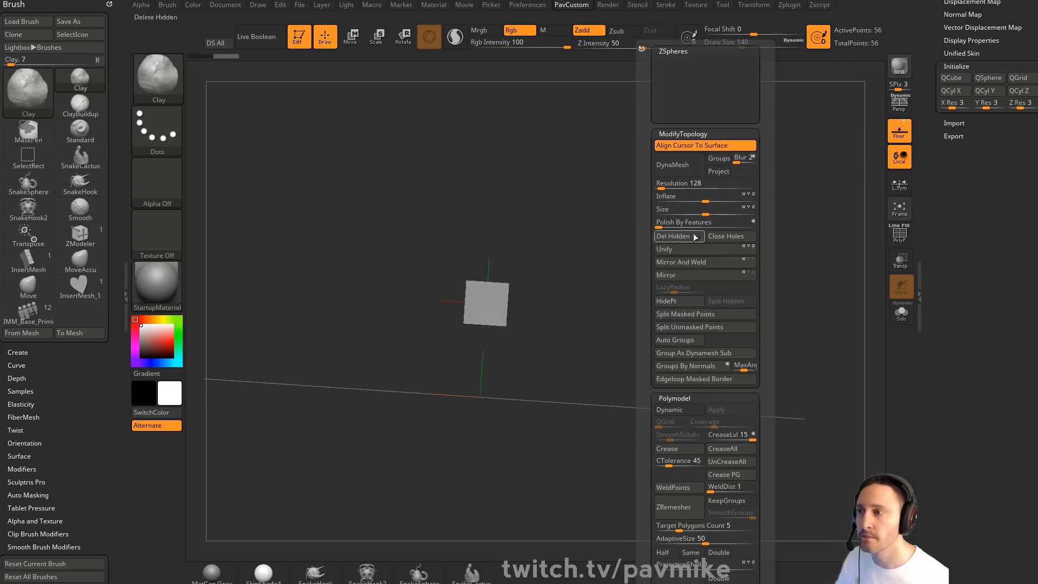
{"action": "left_click", "coordinate": [681, 249]}
{"action": "key", "text": "shift+f"}
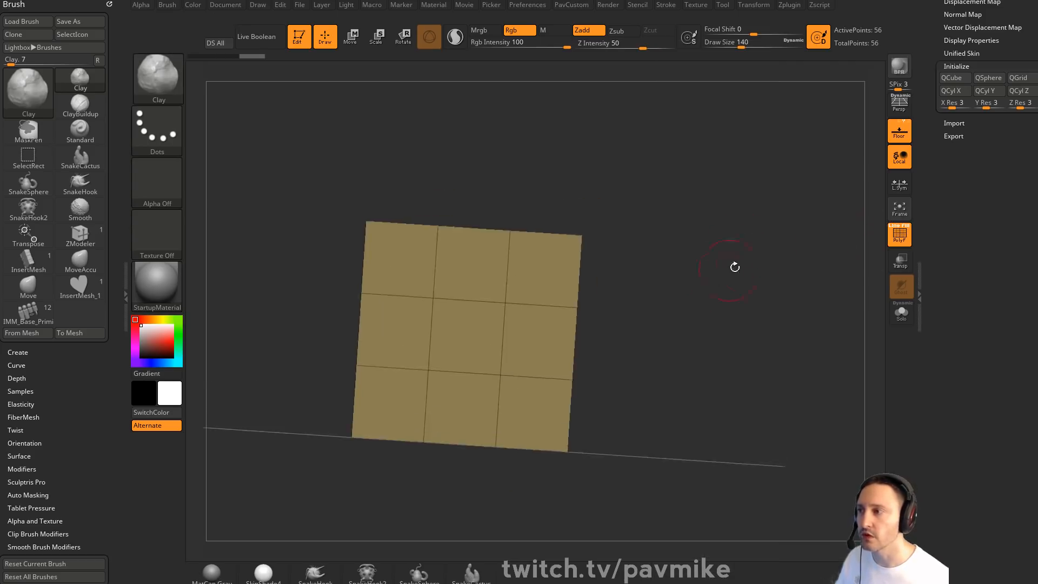
Choose the ZModeler brush and set its QMesh polygon action to target A Single Poly
{"action": "key", "text": "b"}
{"action": "key", "text": "z"}
{"action": "key", "text": "m"}
{"action": "left_click_drag", "start_coordinate": [734, 265], "coordinate": [423, 283]}
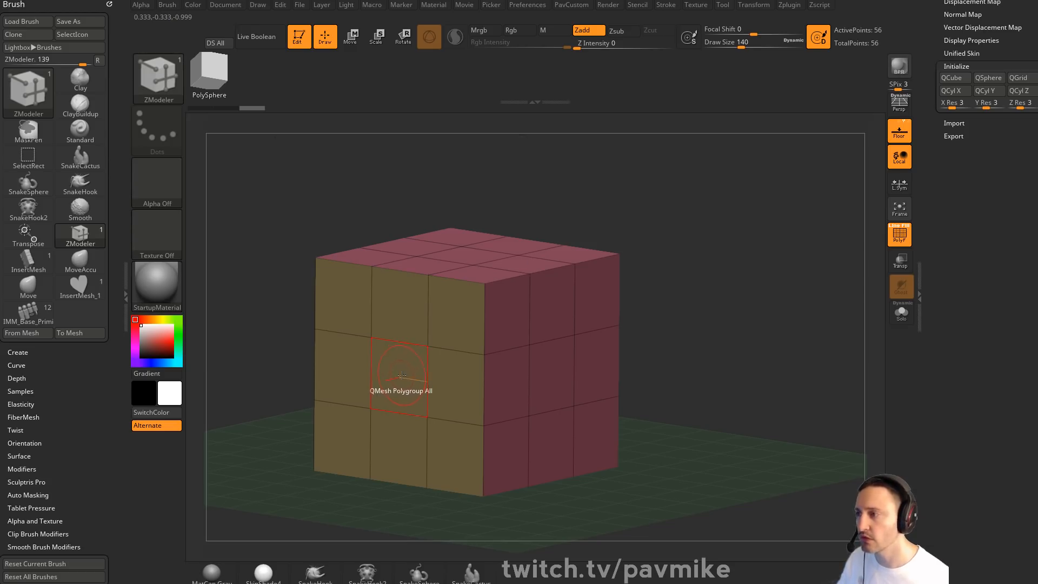
{"action": "key", "text": "space"}
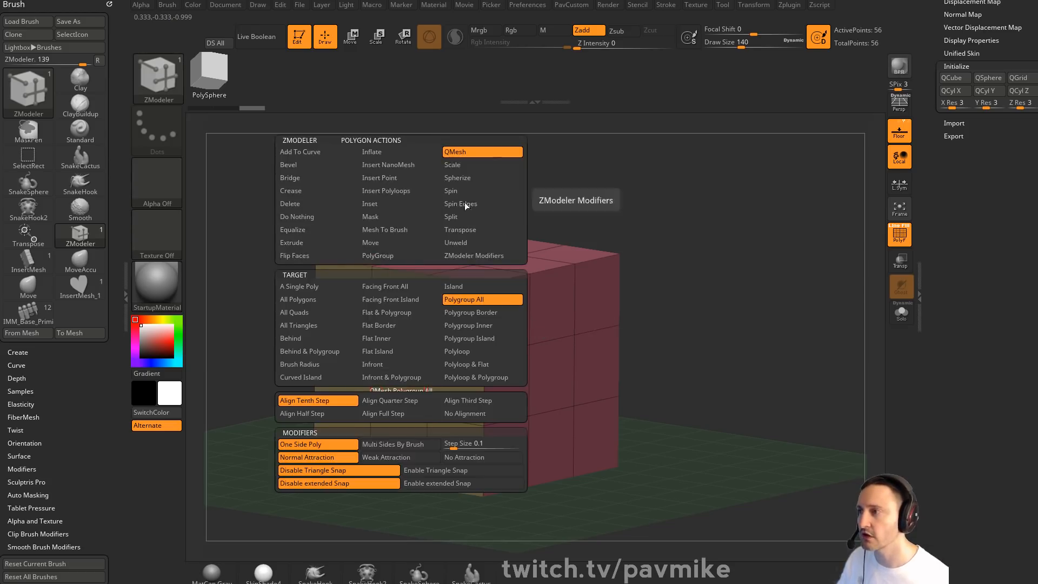
{"action": "left_click", "coordinate": [332, 289]}
Try QMesh on the center polygon of the cube's front face and undo it
{"action": "left_click_drag", "start_coordinate": [403, 373], "coordinate": [433, 257]}
{"action": "left_click_drag", "start_coordinate": [658, 236], "coordinate": [751, 245]}
{"action": "key", "text": "ctrl+z"}
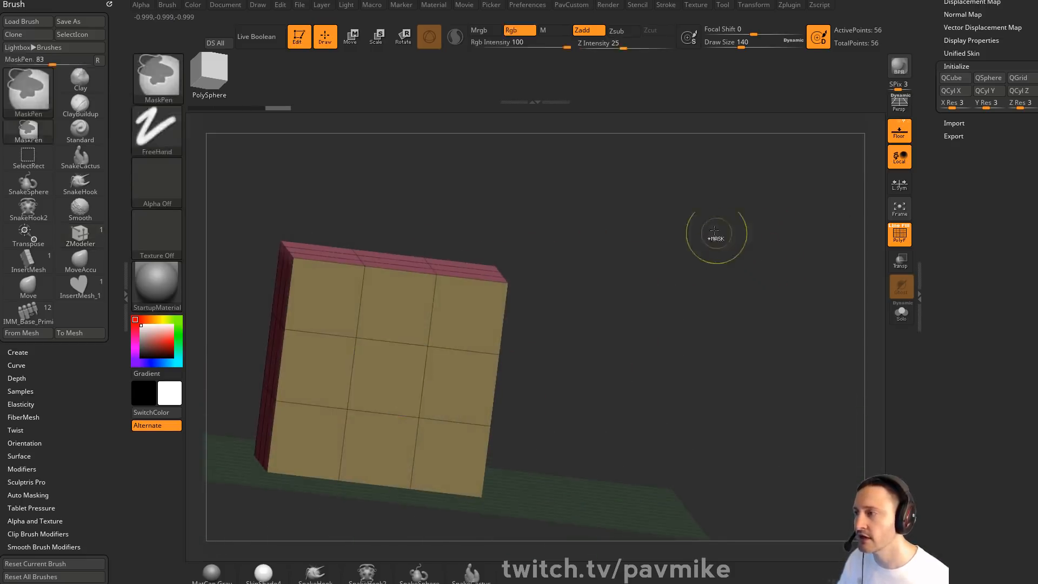
Push in the front face's upper corner polygon with QMesh to cut out a corner block, and reduce the draw size to 4
{"action": "left_click_drag", "start_coordinate": [666, 260], "coordinate": [431, 329]}
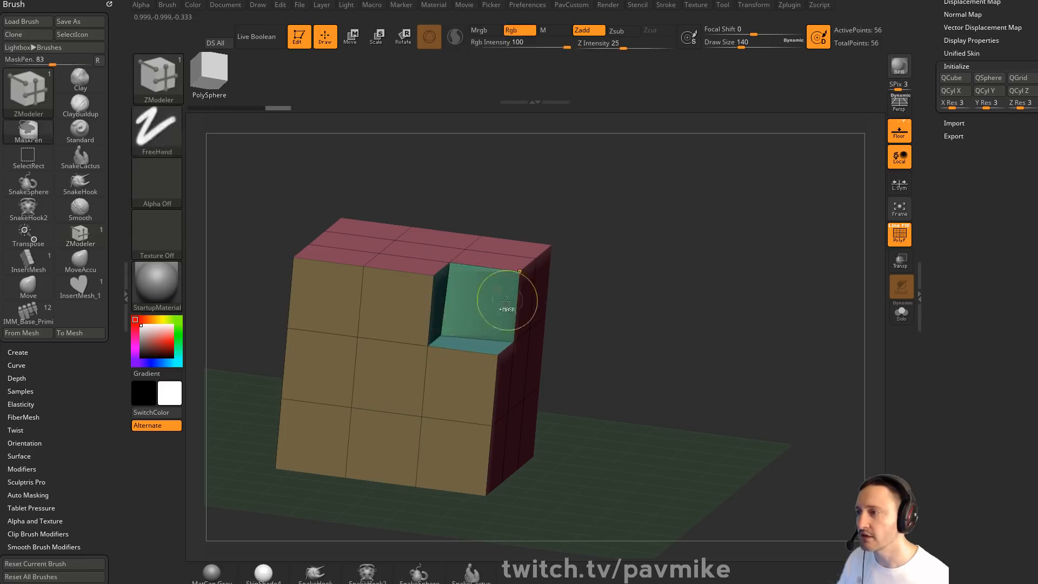
{"action": "key", "text": "space"}
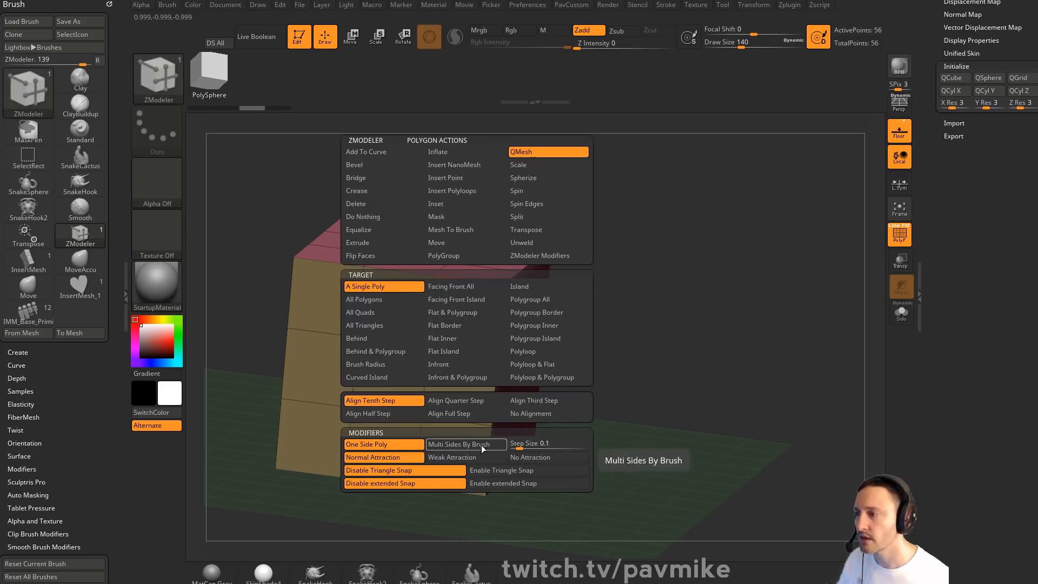
{"action": "key", "text": "s"}
{"action": "mouse_move", "coordinate": [629, 309]}
{"action": "left_mouse_down"}
{"action": "mouse_move", "coordinate": [459, 312]}
{"action": "mouse_move", "coordinate": [526, 298]}
{"action": "left_mouse_up"}
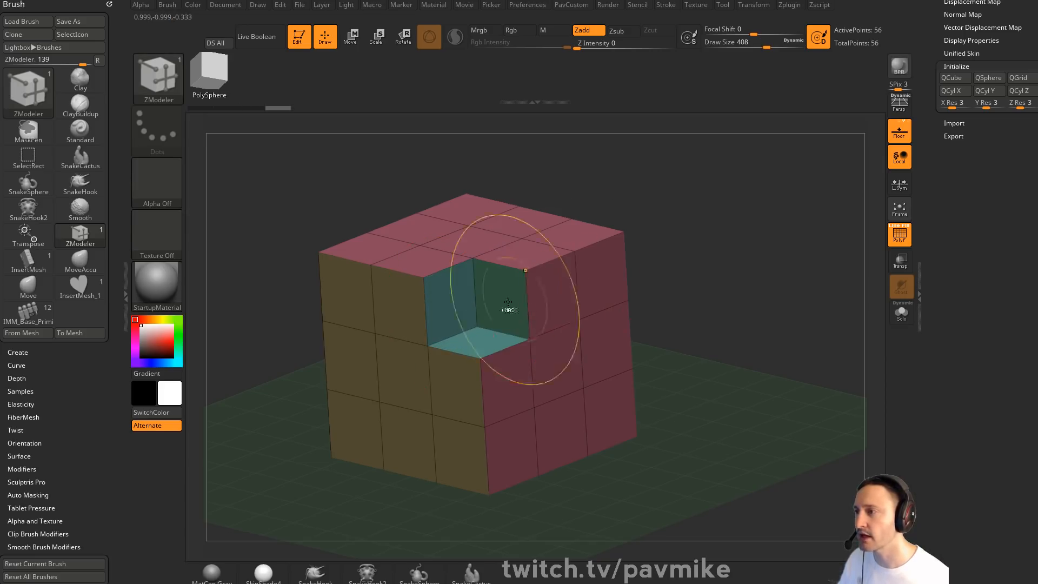
{"action": "key", "text": "ctrl+z"}
{"action": "key", "text": "s"}
{"action": "mouse_move", "coordinate": [462, 310]}
{"action": "left_mouse_down"}
{"action": "mouse_move", "coordinate": [421, 309]}
{"action": "mouse_move", "coordinate": [455, 324]}
{"action": "left_mouse_up"}
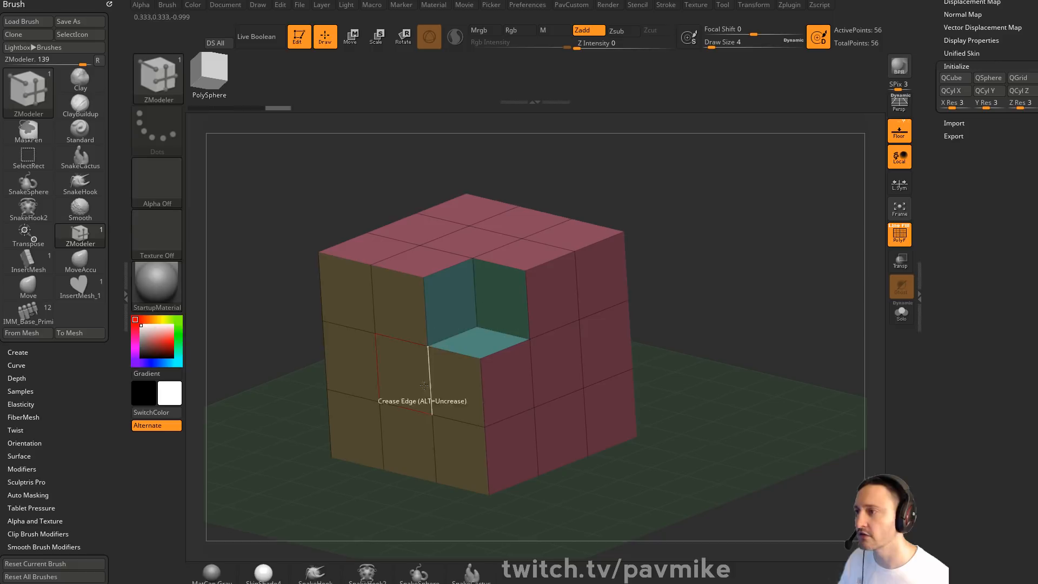
Use QMesh to cut through the upper corner row, remove the opposite upper corner block, and push in the bottom middle polygon
{"action": "mouse_move", "coordinate": [706, 276]}
{"action": "left_mouse_down", "text": "alt"}
{"action": "mouse_move", "coordinate": [692, 271]}
{"action": "mouse_move", "coordinate": [695, 281]}
{"action": "left_mouse_up", "text": "alt"}
{"action": "left_click_drag", "start_coordinate": [469, 295], "coordinate": [510, 265]}
{"action": "left_click_drag", "start_coordinate": [669, 260], "coordinate": [715, 250]}
{"action": "left_click_drag", "start_coordinate": [413, 262], "coordinate": [443, 231]}
{"action": "left_click_drag", "start_coordinate": [611, 271], "coordinate": [541, 257]}
{"action": "left_click_drag", "start_coordinate": [435, 406], "coordinate": [460, 383]}
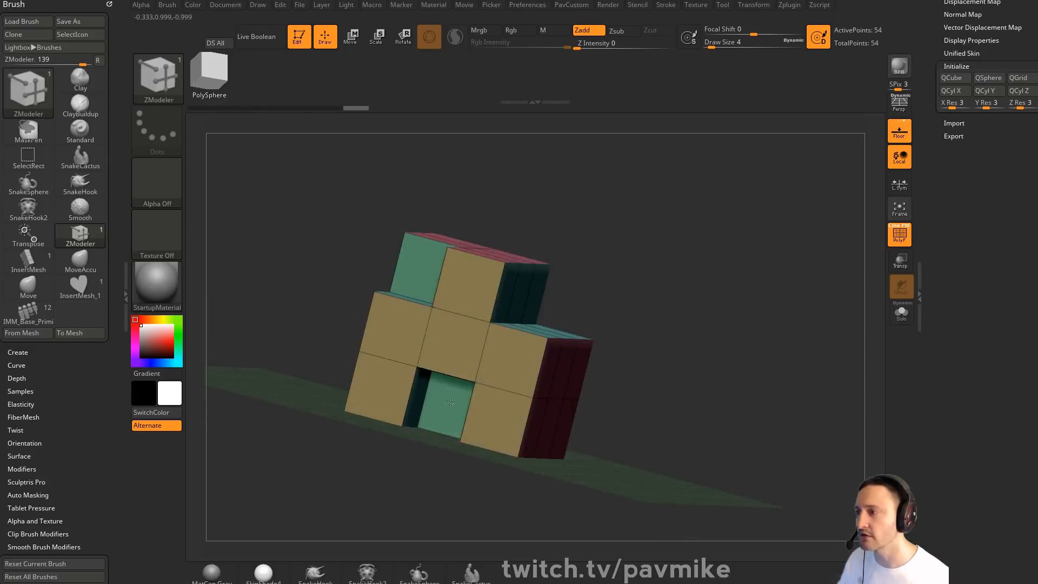
Push in the front face's lower corner polygon with QMesh to cut away that block, and inspect the carved cube
{"action": "left_click_drag", "start_coordinate": [632, 365], "coordinate": [657, 222], "text": "alt"}
{"action": "left_click_drag", "start_coordinate": [481, 369], "coordinate": [494, 340]}
{"action": "left_click_drag", "start_coordinate": [638, 299], "coordinate": [622, 346]}
{"action": "left_click_drag", "start_coordinate": [686, 324], "coordinate": [696, 297]}
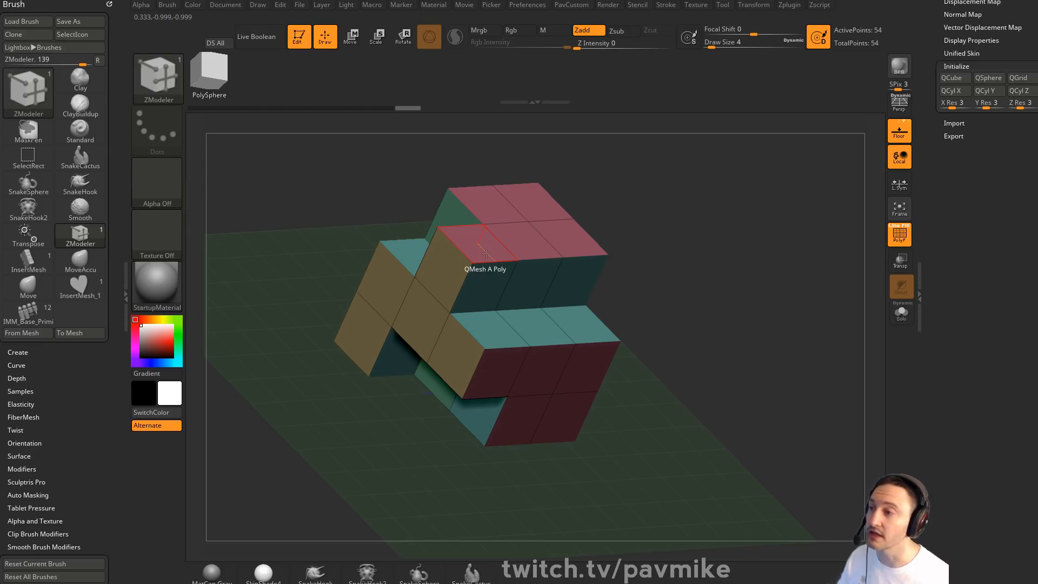
{"action": "left_click_drag", "start_coordinate": [625, 223], "coordinate": [600, 243]}
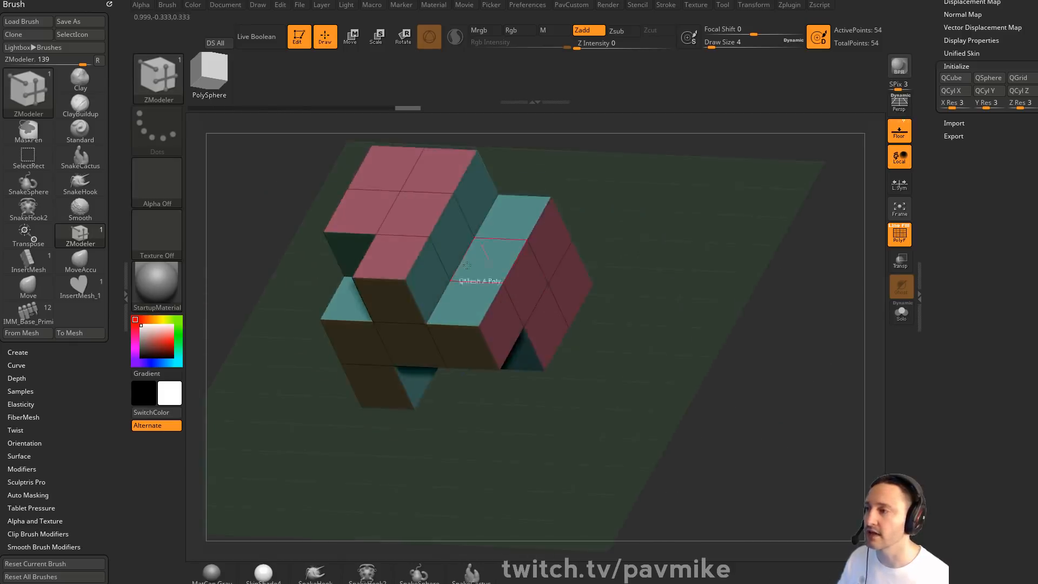
{"action": "left_click_drag", "start_coordinate": [674, 282], "coordinate": [712, 274]}
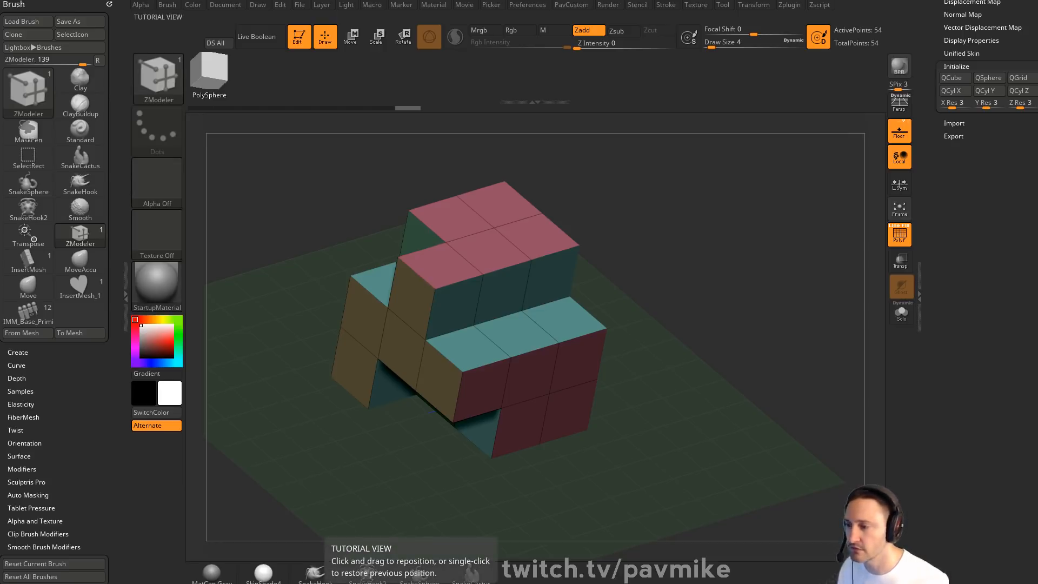
Switch to the YouTube channel in the browser, open the Livestream Highlights playlist and look through its videos
{"action": "left_click_drag", "start_coordinate": [654, 583], "coordinate": [600, 0]}
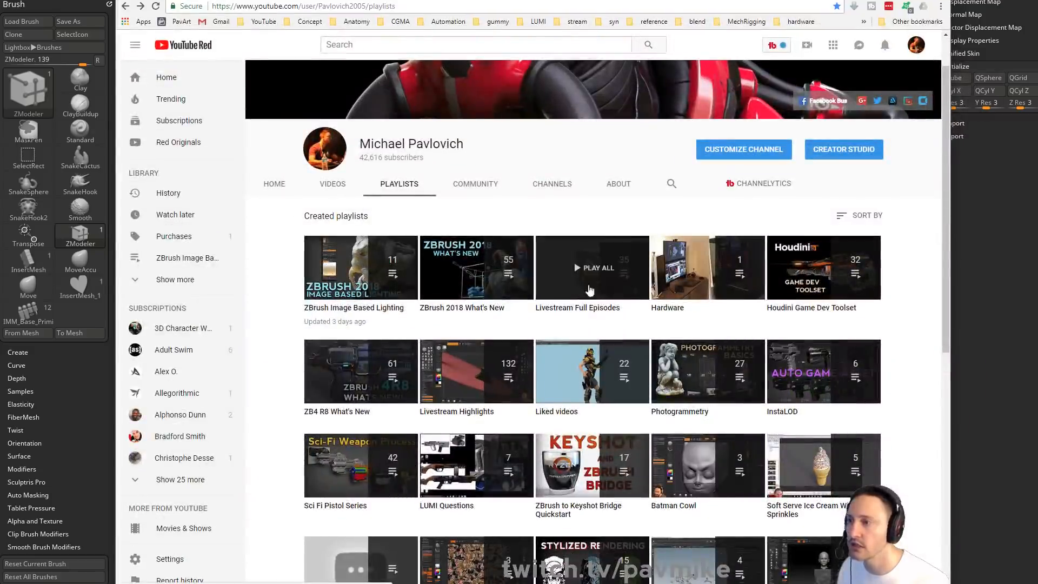
{"action": "left_click", "coordinate": [479, 373]}
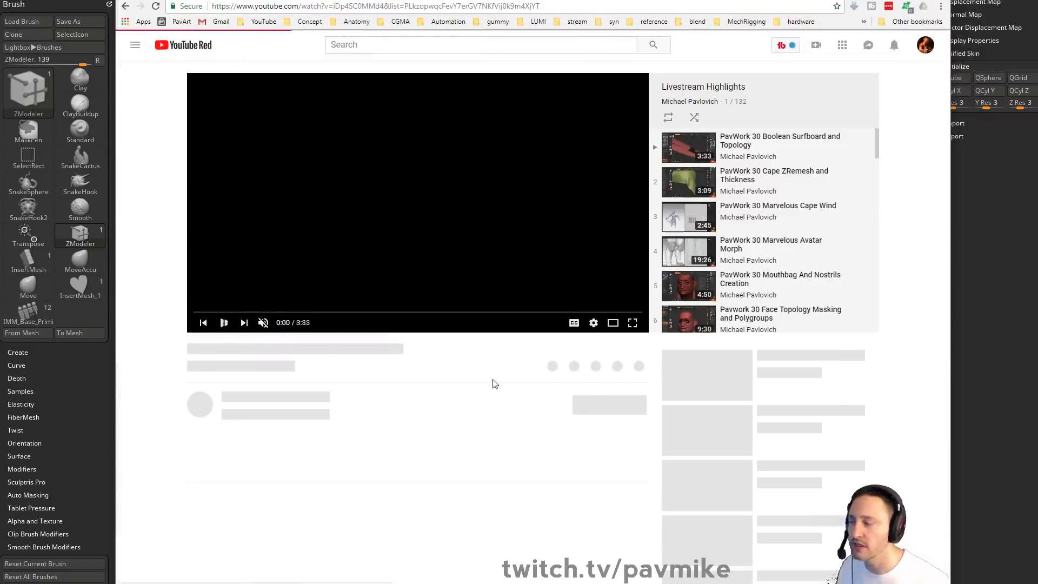
{"action": "left_click", "coordinate": [220, 323]}
{"action": "scroll", "coordinate": [794, 228], "scroll_direction": "down", "scroll_amount": 20}
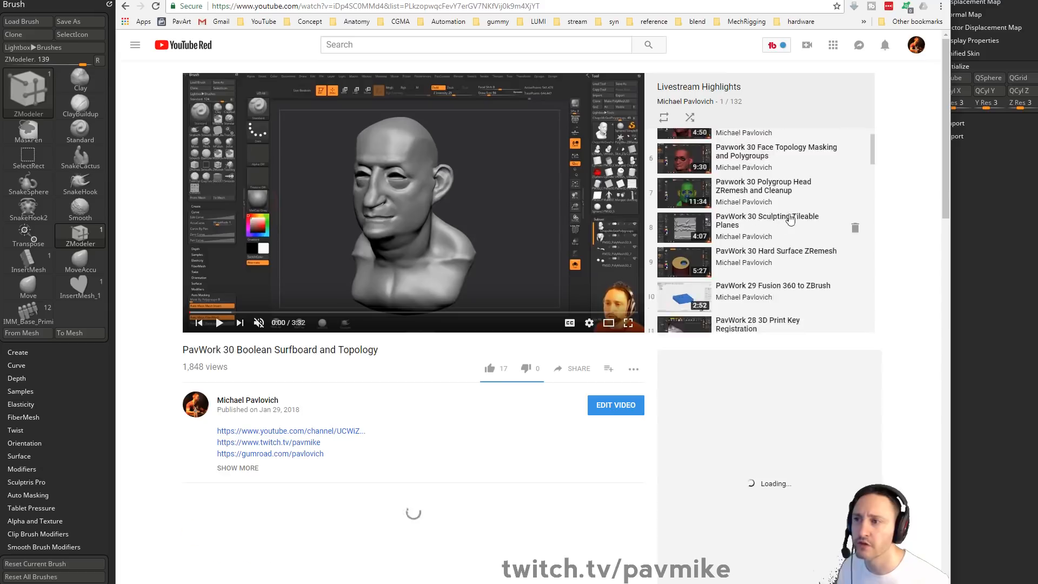
{"action": "scroll", "coordinate": [798, 228], "scroll_direction": "down", "scroll_amount": 20}
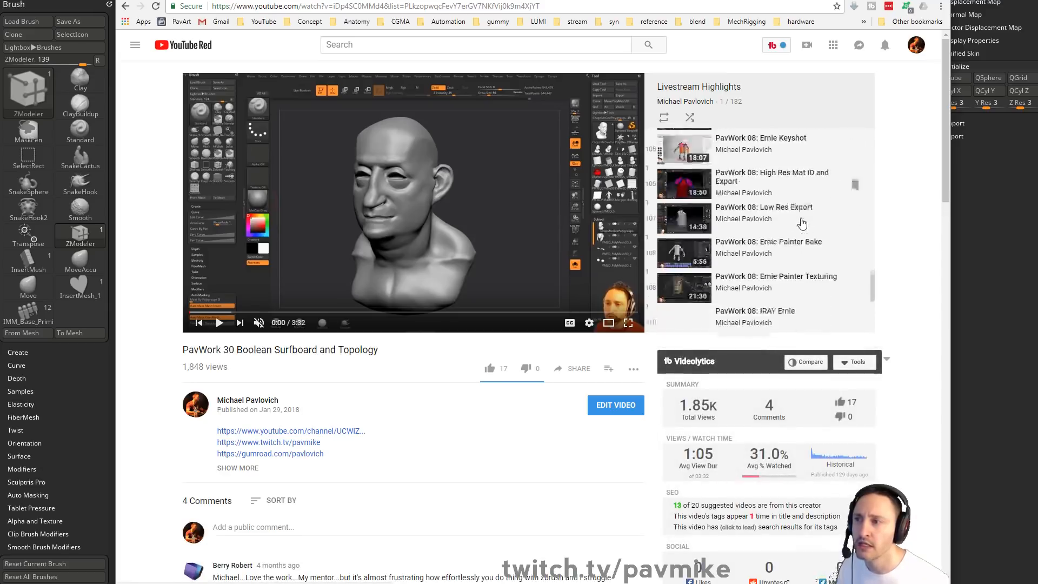
{"action": "scroll", "coordinate": [746, 239], "scroll_direction": "down", "scroll_amount": 5}
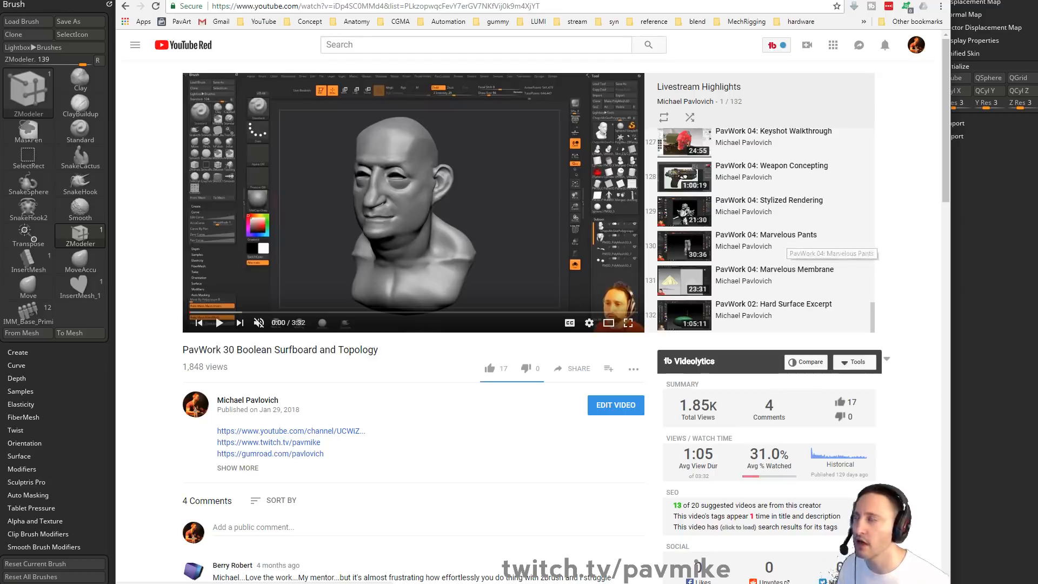
Return to the channel's playlists page and browse the created playlists
{"action": "left_click", "coordinate": [125, 7]}
{"action": "scroll", "coordinate": [727, 365], "scroll_direction": "down", "scroll_amount": 3}
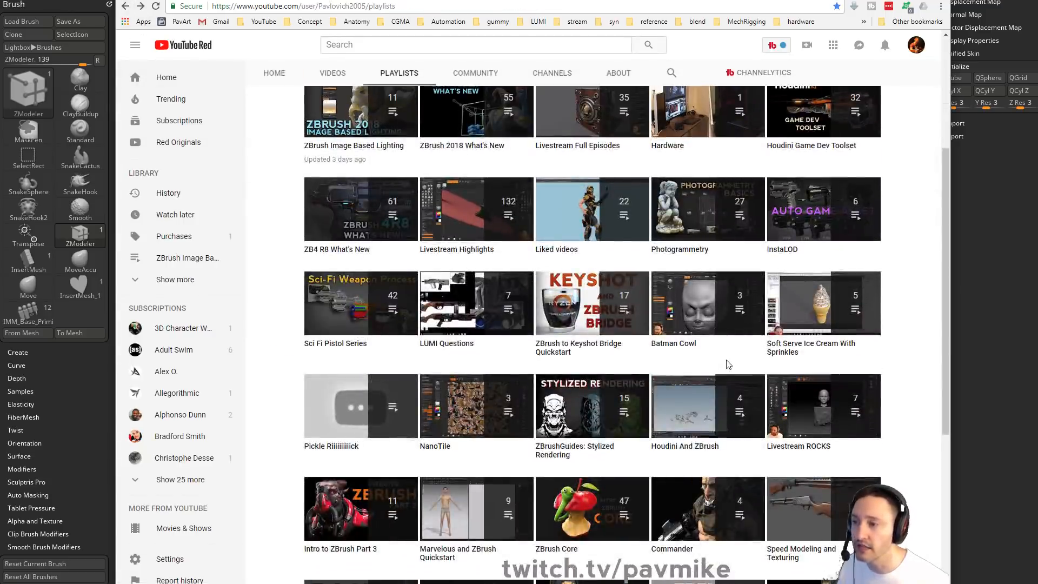
{"action": "scroll", "coordinate": [727, 365], "scroll_direction": "down", "scroll_amount": 6}
{"action": "scroll", "coordinate": [727, 366], "scroll_direction": "up", "scroll_amount": 5}
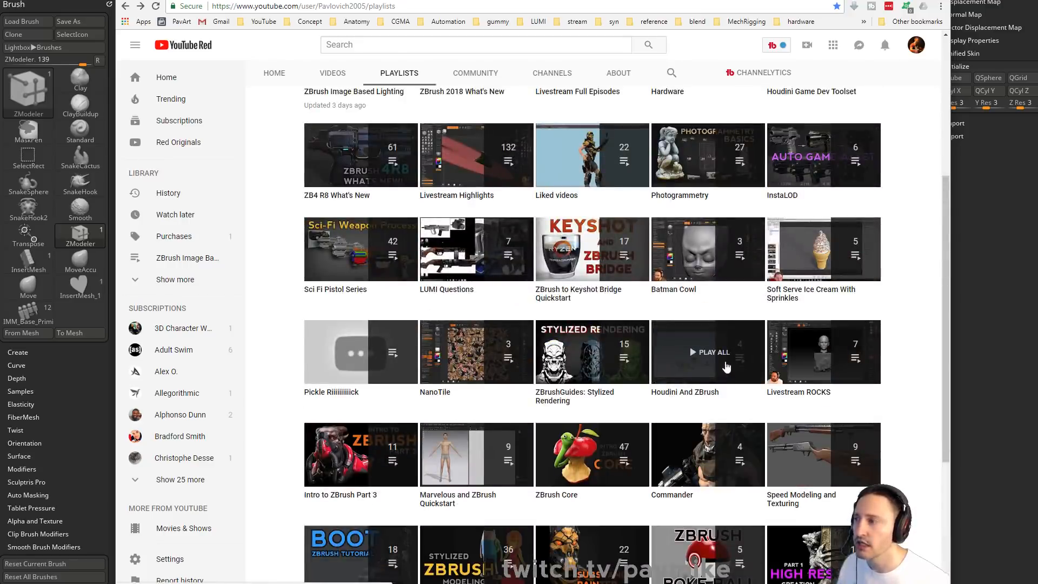
{"action": "scroll", "coordinate": [727, 367], "scroll_direction": "up", "scroll_amount": 2}
{"action": "scroll", "coordinate": [727, 367], "scroll_direction": "down", "scroll_amount": 4}
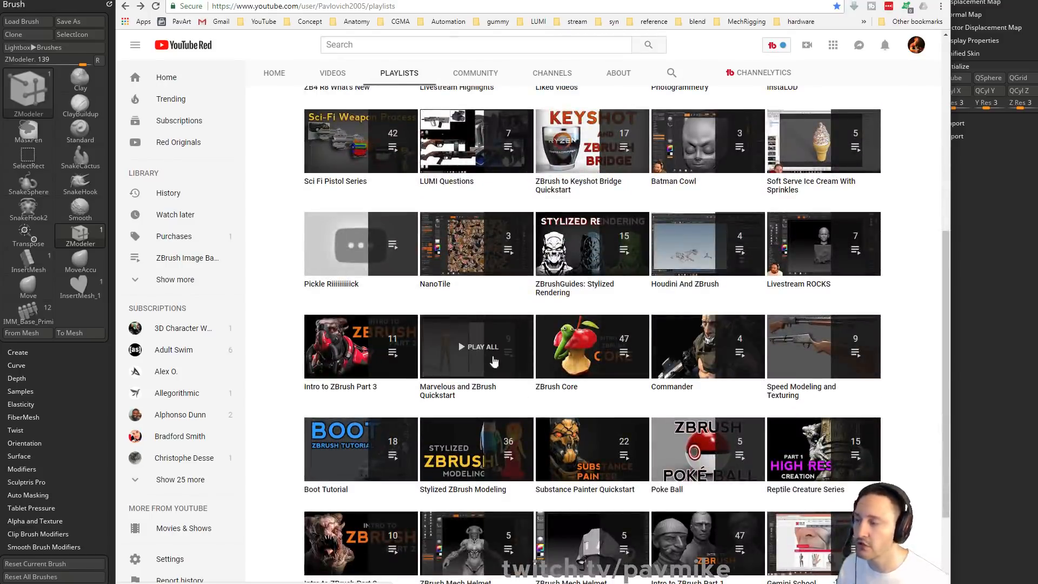
Go back to the channel's home page, return briefly to ZBrush and bring the browser back up
{"action": "left_click", "coordinate": [125, 6]}
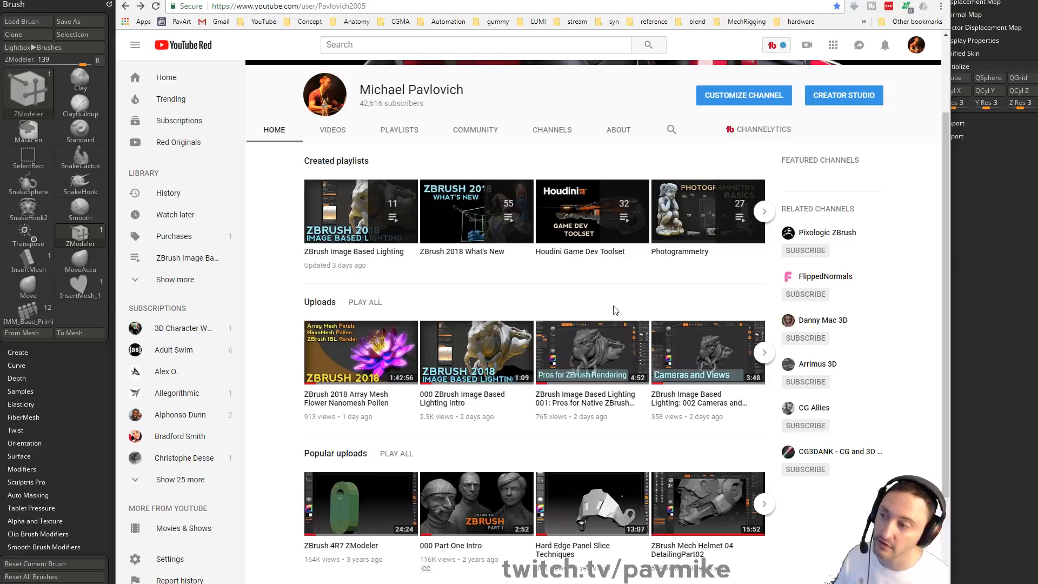
{"action": "left_click_drag", "start_coordinate": [607, 1], "coordinate": [806, 582]}
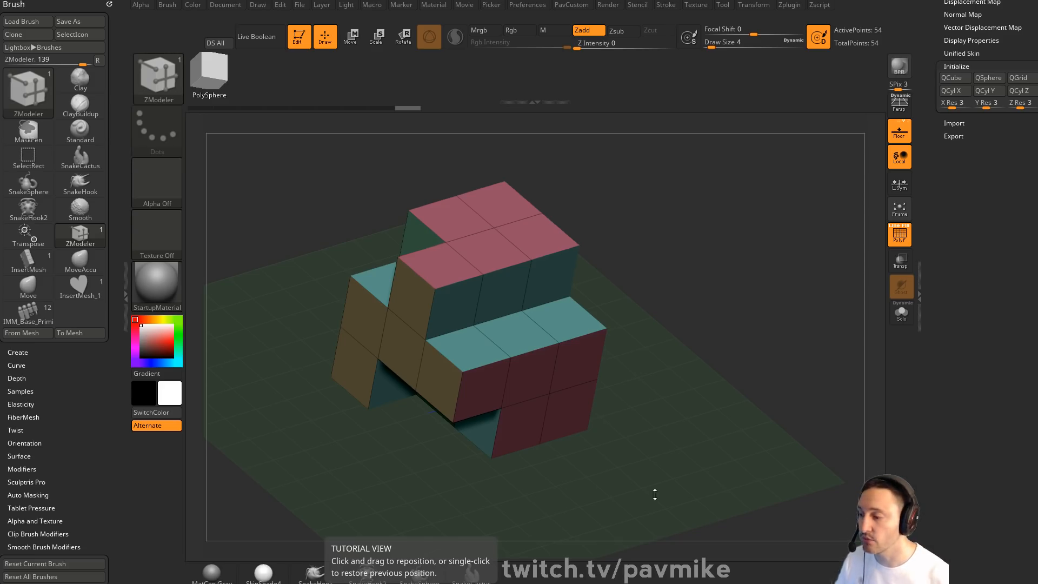
{"action": "left_click", "coordinate": [636, 583]}
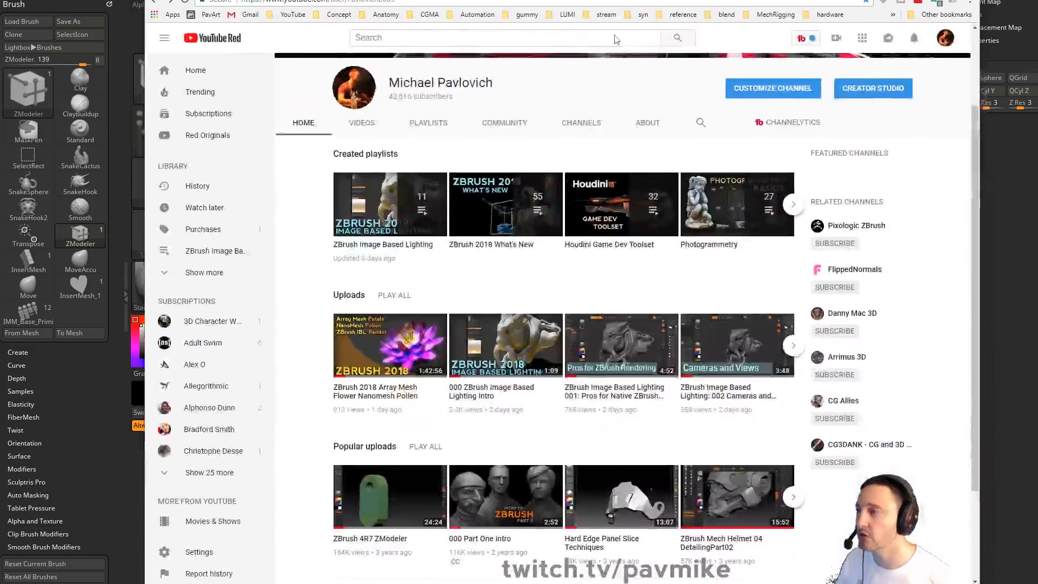
Open the ZBrush 2018 What's New playlist, pause its intro video and browse the playlist's videos
{"action": "left_click", "coordinate": [511, 246]}
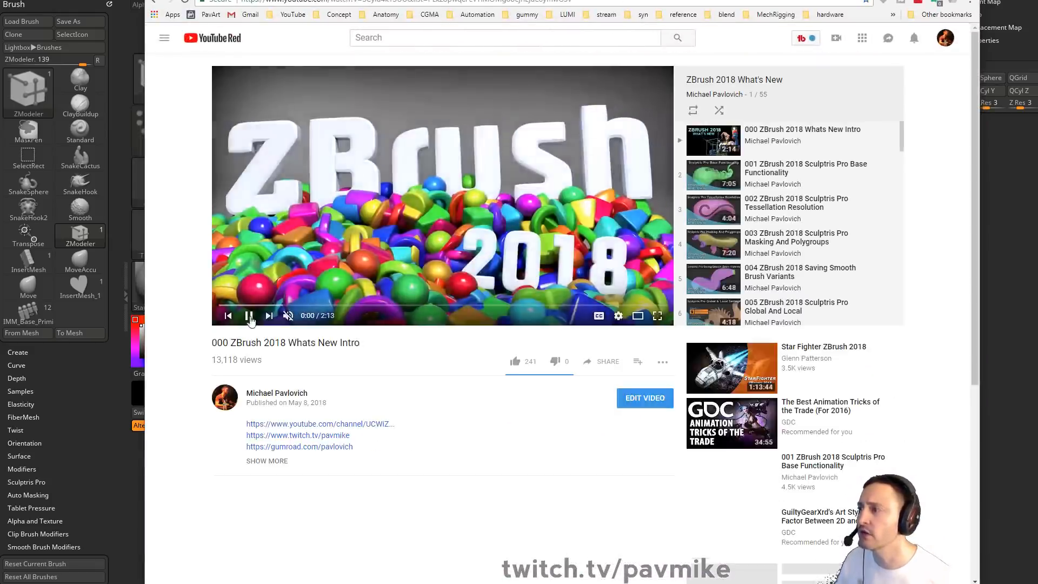
{"action": "left_click", "coordinate": [251, 316]}
{"action": "scroll", "coordinate": [743, 213], "scroll_direction": "down", "scroll_amount": 5}
{"action": "scroll", "coordinate": [742, 214], "scroll_direction": "down", "scroll_amount": 3}
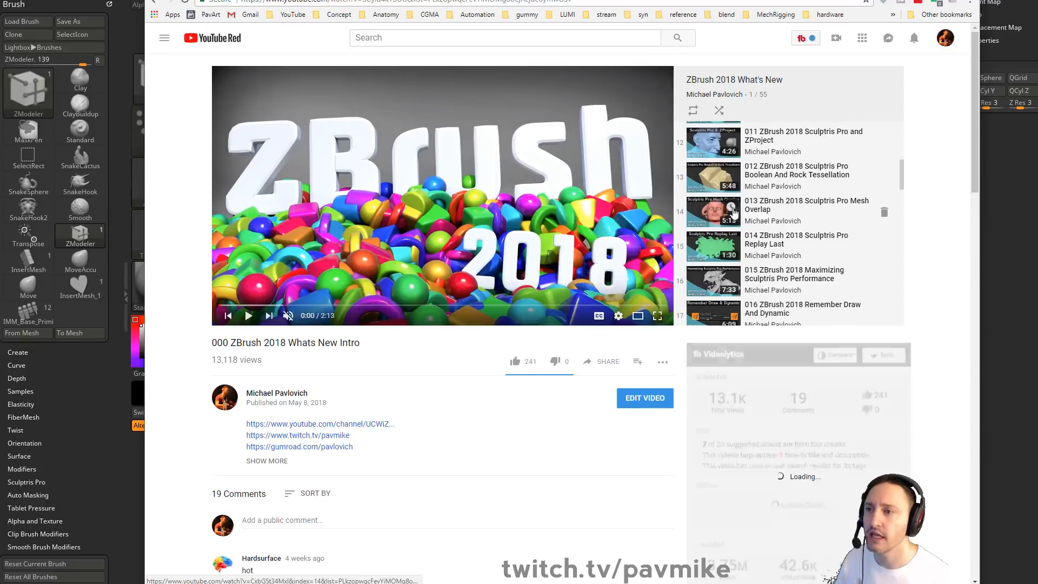
{"action": "scroll", "coordinate": [725, 224], "scroll_direction": "down", "scroll_amount": 2}
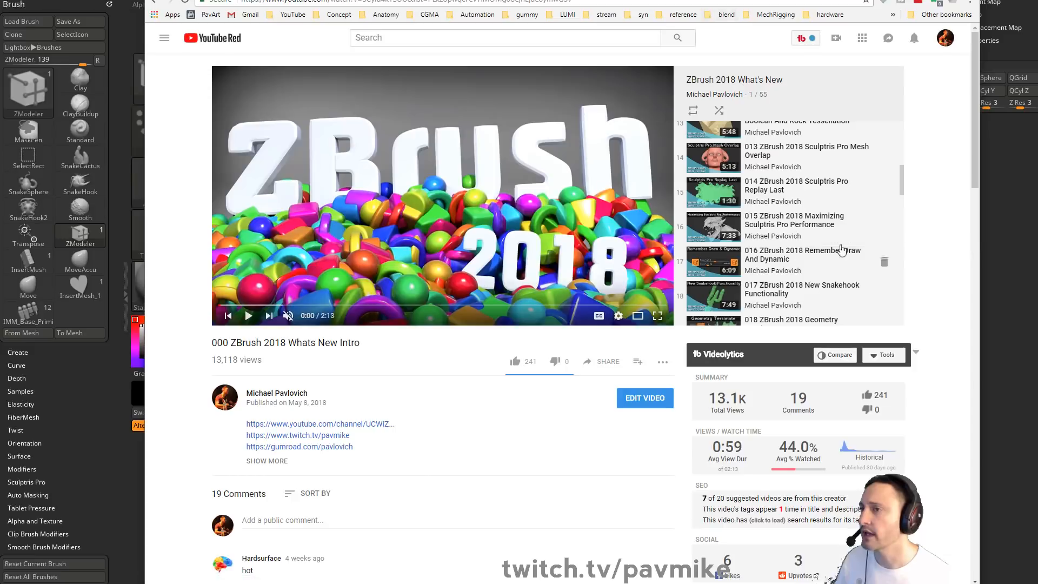
Open the playlist video 015 ZBrush 2018 Maximizing Sculptris Pro Performance, pause it and copy its share link
{"action": "left_click", "coordinate": [791, 222]}
{"action": "left_click", "coordinate": [247, 320]}
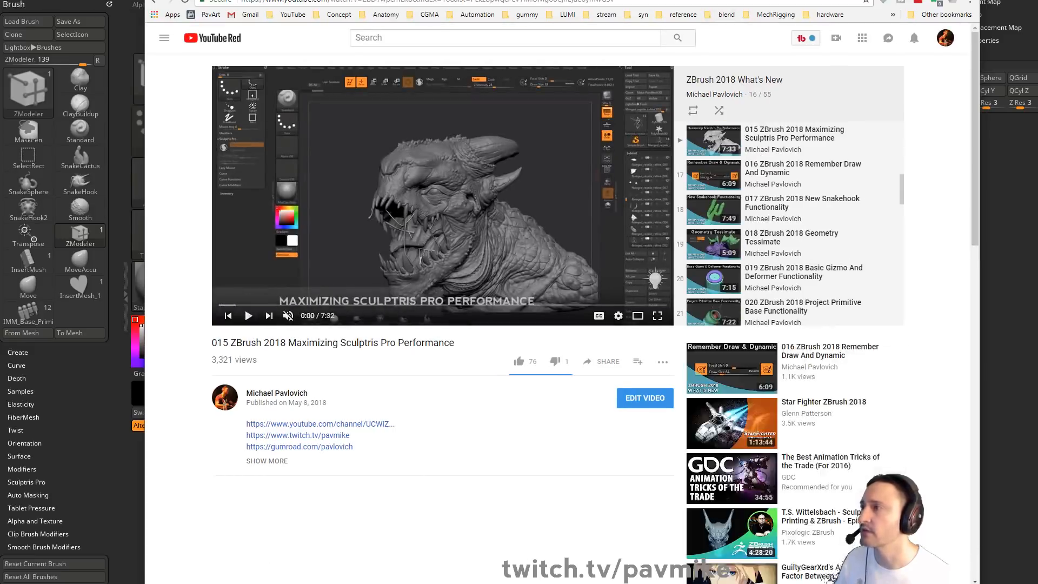
{"action": "left_click", "coordinate": [611, 361]}
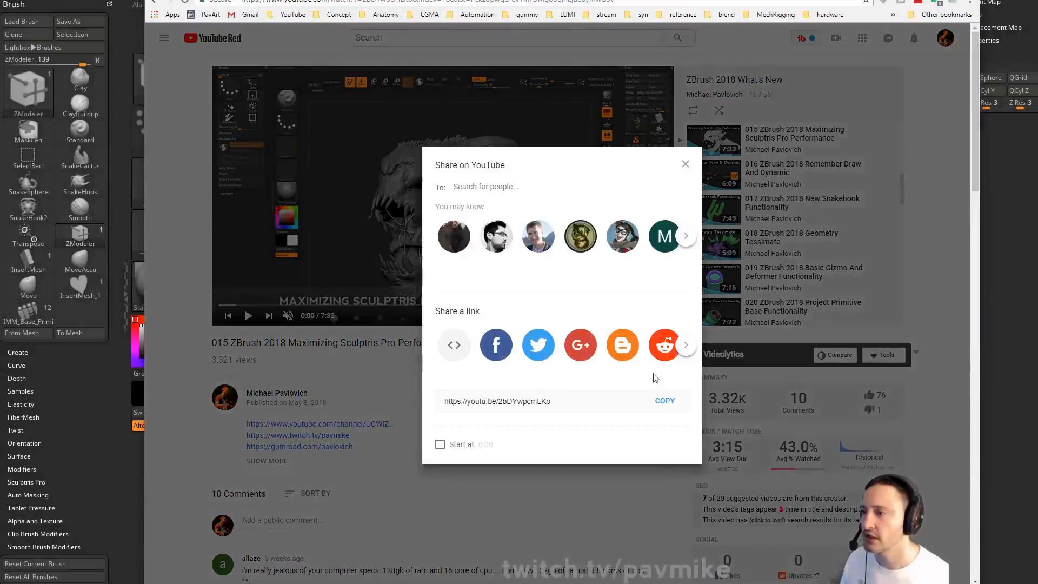
{"action": "left_click", "coordinate": [665, 400]}
{"action": "left_click", "coordinate": [682, 163]}
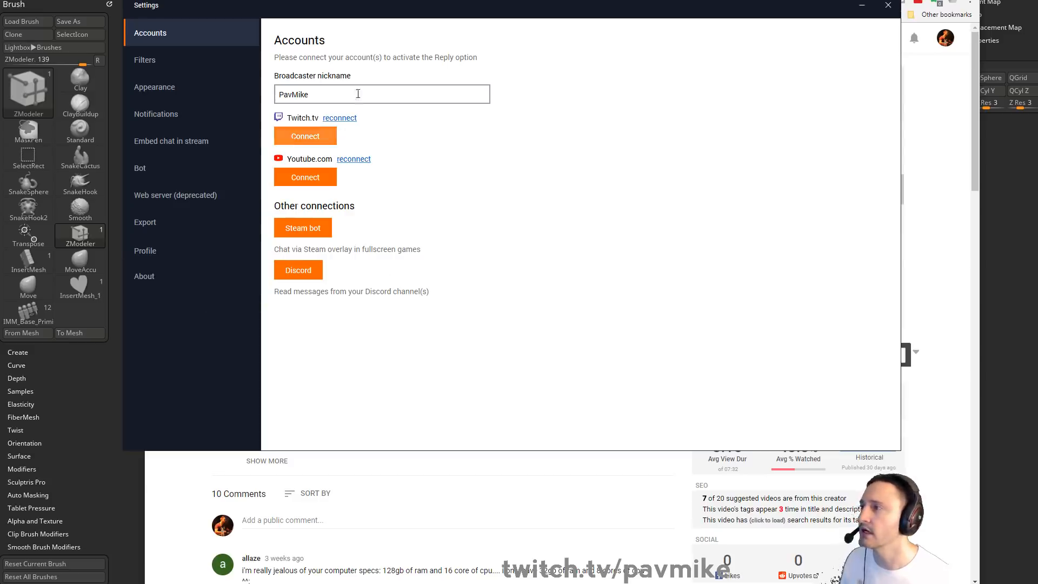
Clear the chat settings and browser windows off the screen and return to the carved cube in ZBrush
{"action": "left_click_drag", "start_coordinate": [431, 6], "coordinate": [465, 583]}
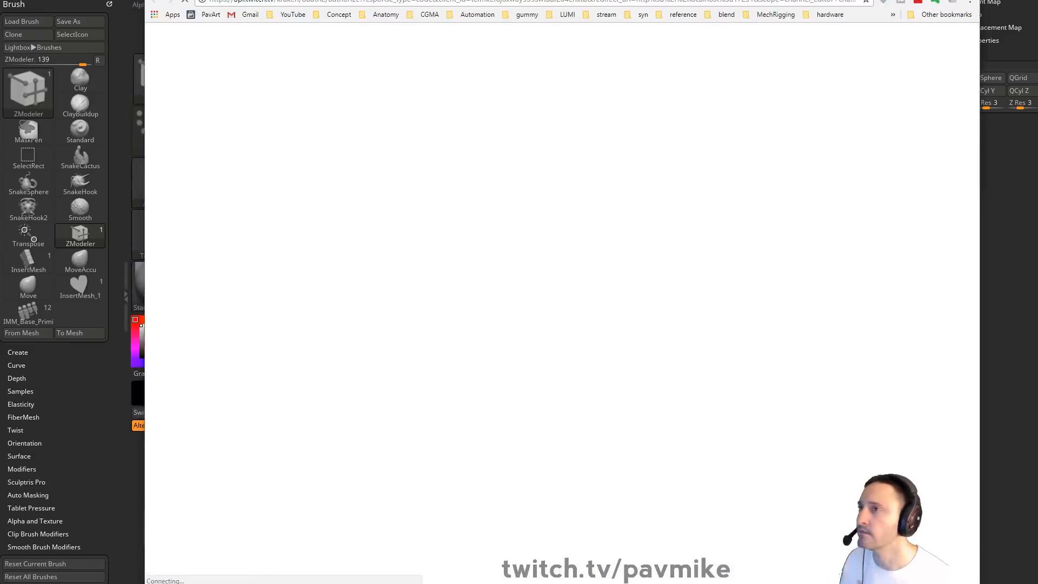
{"action": "left_click_drag", "start_coordinate": [800, 0], "coordinate": [884, 363]}
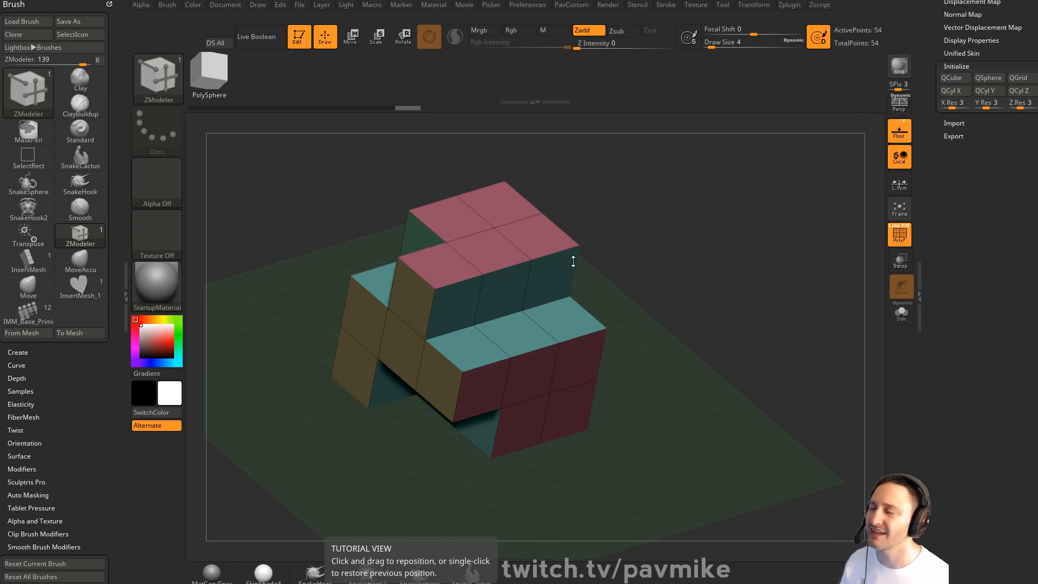
{"action": "left_click_drag", "start_coordinate": [729, 247], "coordinate": [723, 236]}
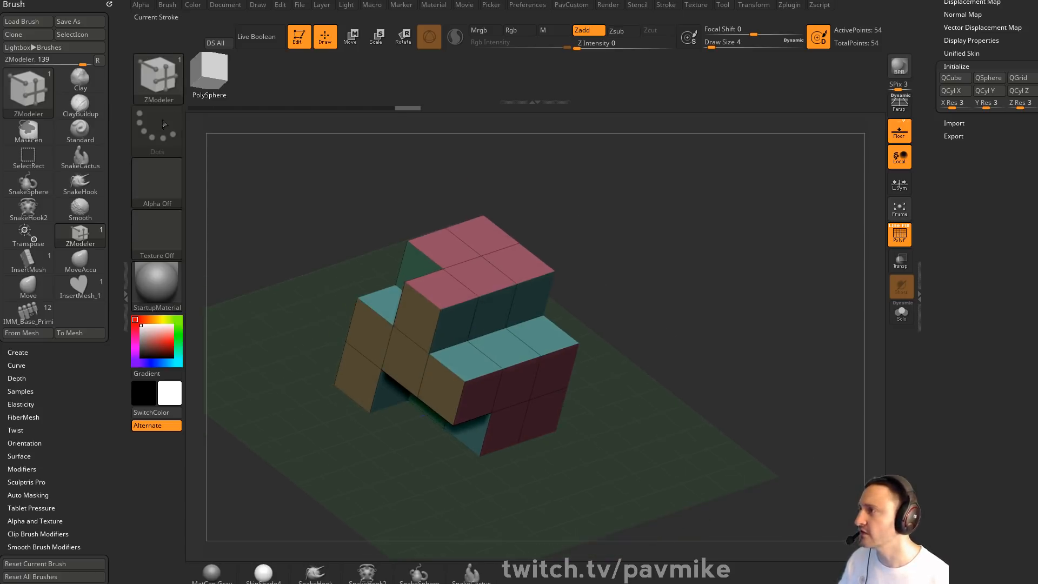
{"action": "left_click", "coordinate": [161, 87]}
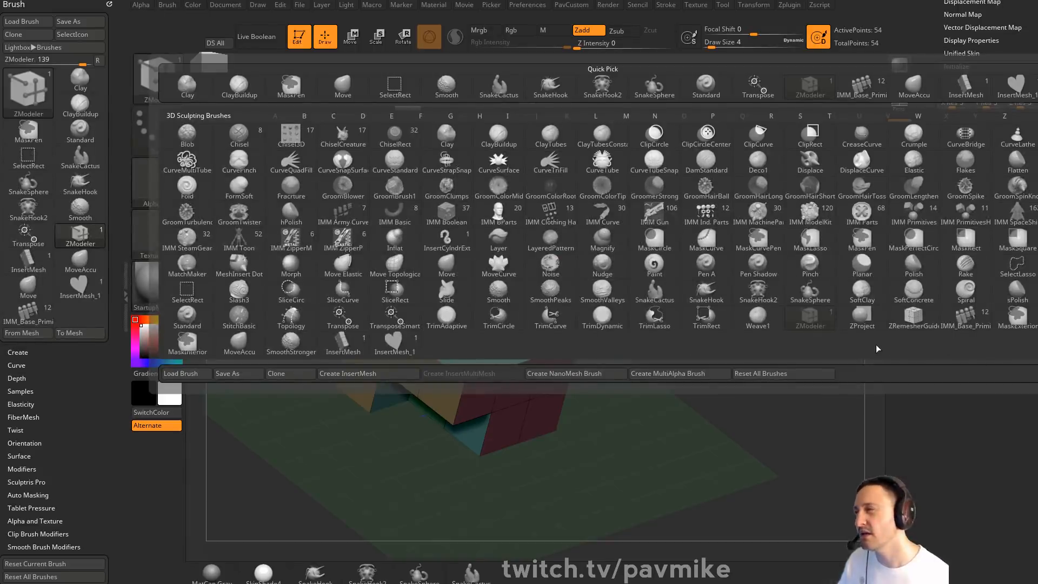
{"action": "left_click", "coordinate": [180, 288]}
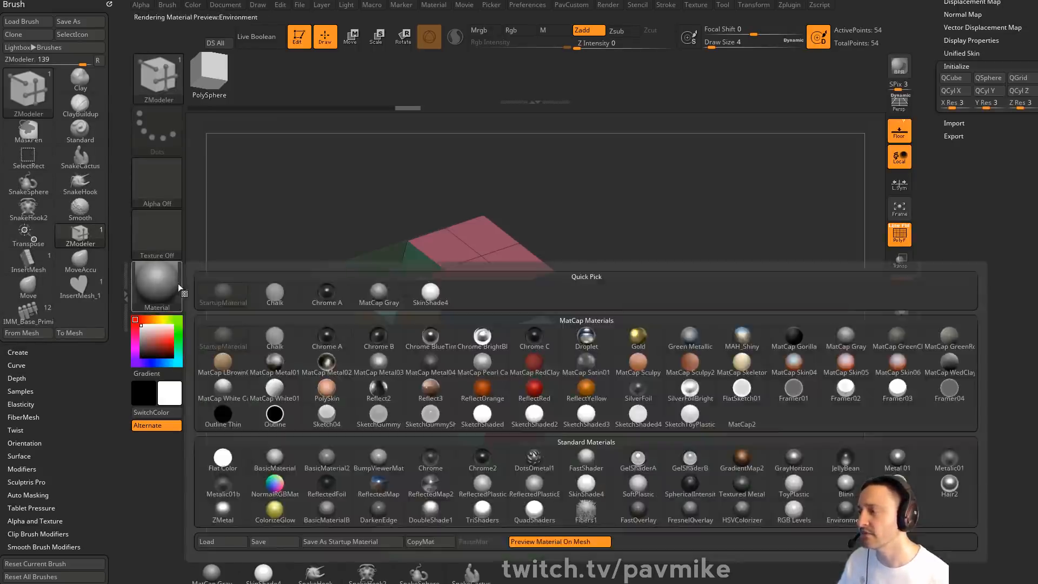
{"action": "left_click_drag", "start_coordinate": [674, 187], "coordinate": [727, 255]}
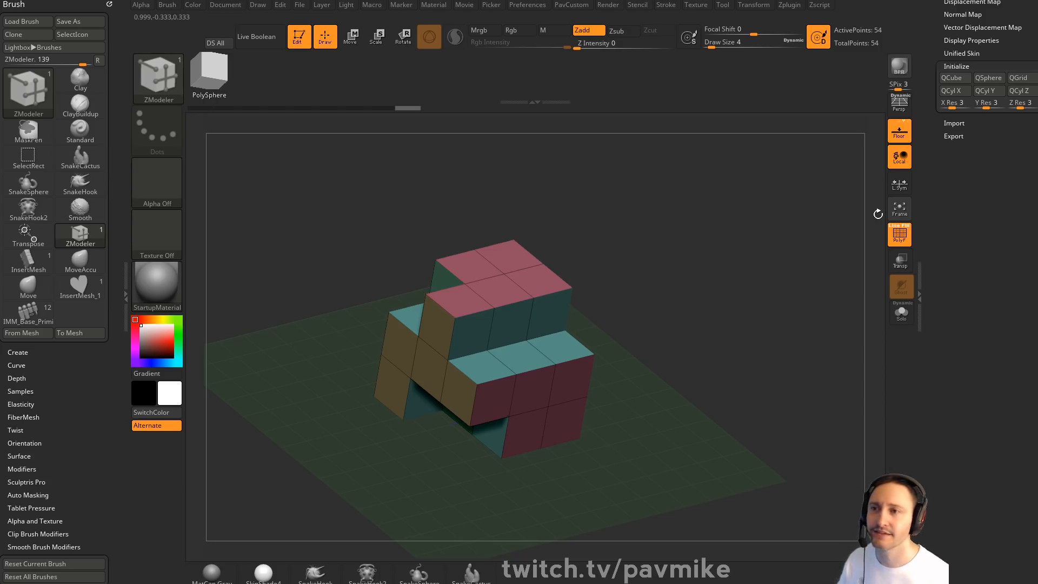
Switch to the heart book tool, enable Live Boolean and turn off the polyframe display
{"action": "left_click_drag", "start_coordinate": [935, 193], "coordinate": [939, 441]}
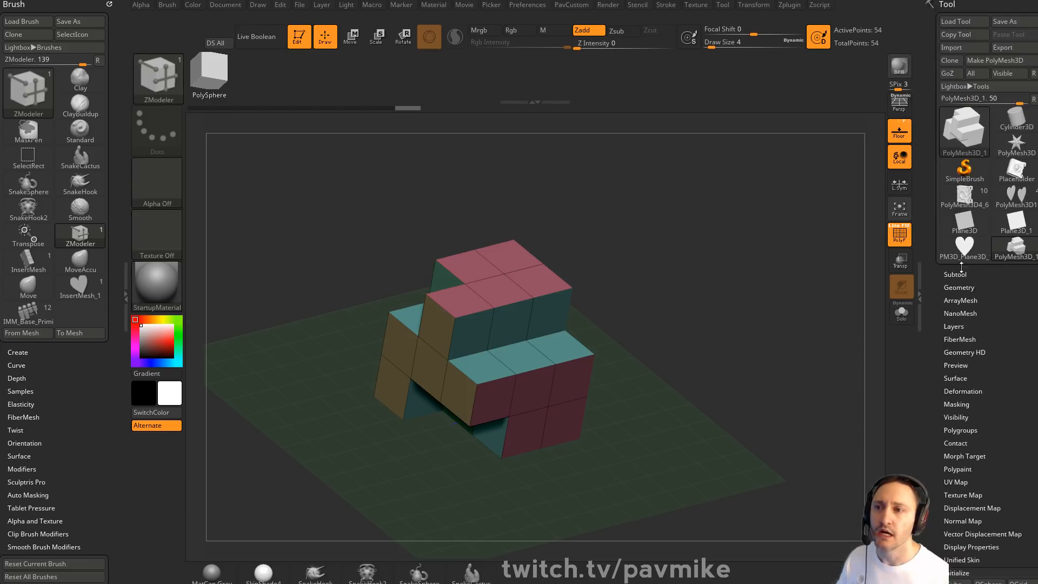
{"action": "left_click", "coordinate": [1012, 204]}
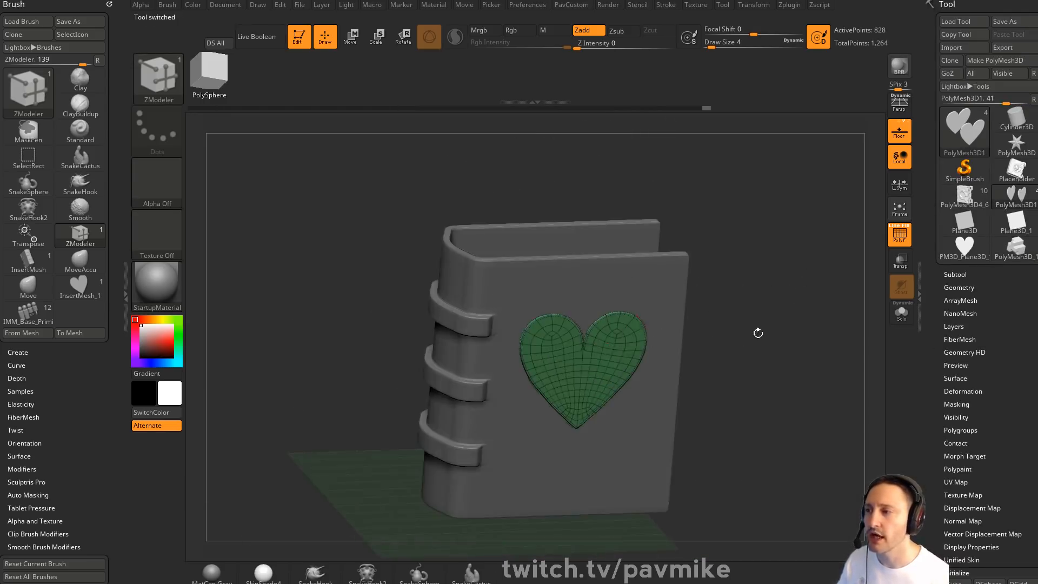
{"action": "left_click_drag", "start_coordinate": [758, 332], "coordinate": [774, 308]}
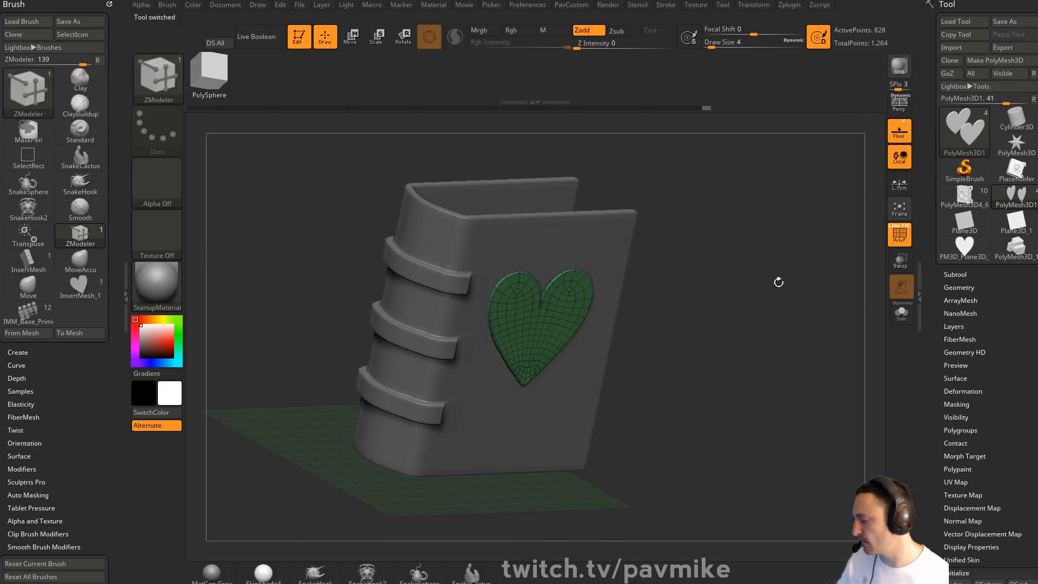
{"action": "key", "text": "ctrl+b"}
{"action": "left_click_drag", "start_coordinate": [778, 241], "coordinate": [771, 229]}
{"action": "left_click", "coordinate": [901, 236]}
{"action": "mouse_move", "coordinate": [789, 270]}
{"action": "left_mouse_down"}
{"action": "mouse_move", "coordinate": [636, 259]}
{"action": "mouse_move", "coordinate": [823, 268]}
{"action": "left_mouse_up"}
{"action": "mouse_move", "coordinate": [764, 241]}
{"action": "left_mouse_down"}
{"action": "mouse_move", "coordinate": [770, 278]}
{"action": "mouse_move", "coordinate": [748, 304]}
{"action": "mouse_move", "coordinate": [765, 250]}
{"action": "left_mouse_up"}
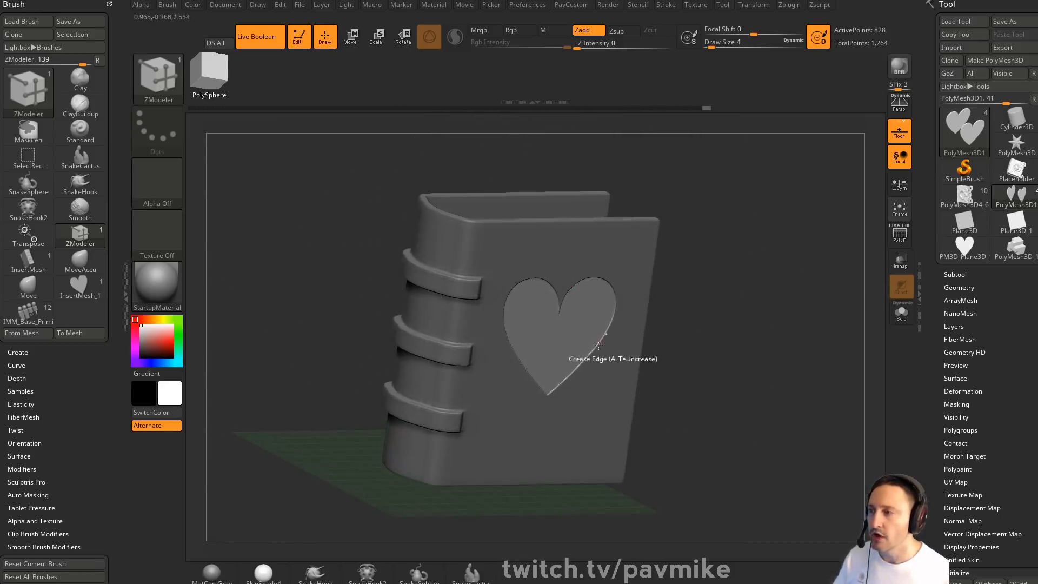
Delete the heart subtool from the book and confirm the deletion
{"action": "left_click", "coordinate": [945, 274]}
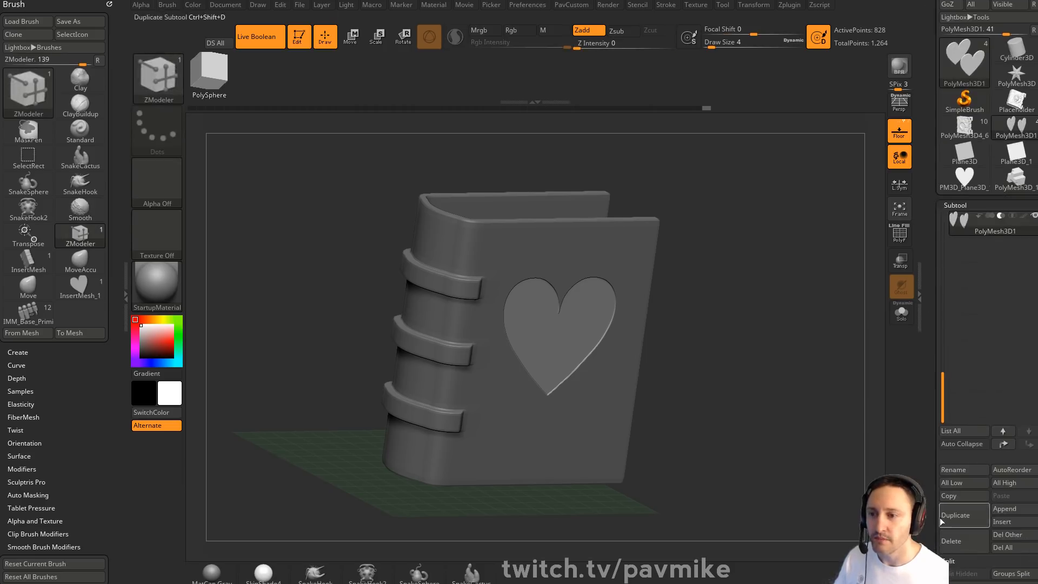
{"action": "left_click", "coordinate": [954, 540]}
{"action": "left_click", "coordinate": [879, 561]}
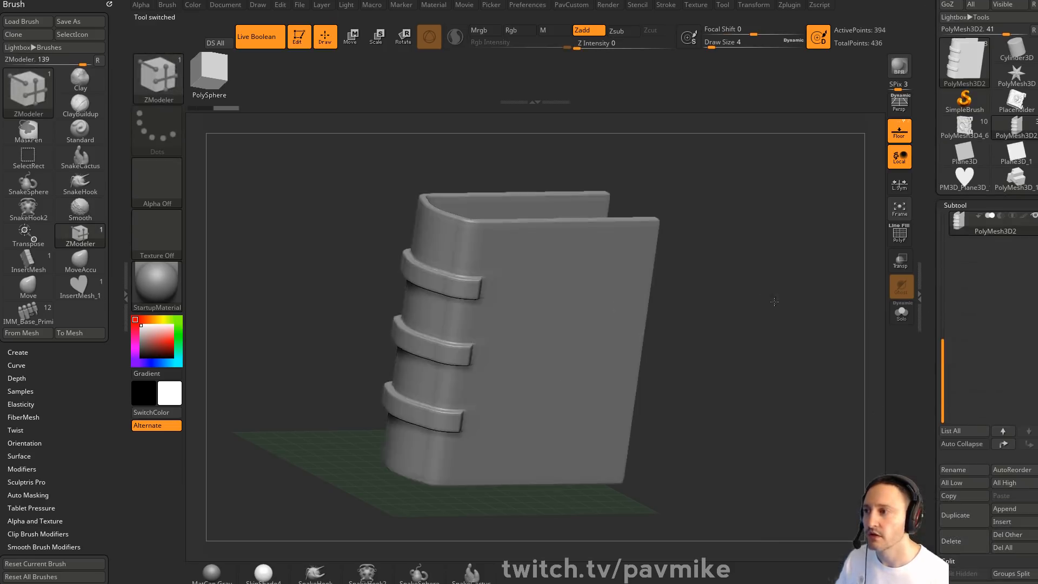
Show the hidden bookcase and shelf subtools together with the book, viewed straight onto its spine
{"action": "left_click_drag", "start_coordinate": [775, 299], "coordinate": [797, 268]}
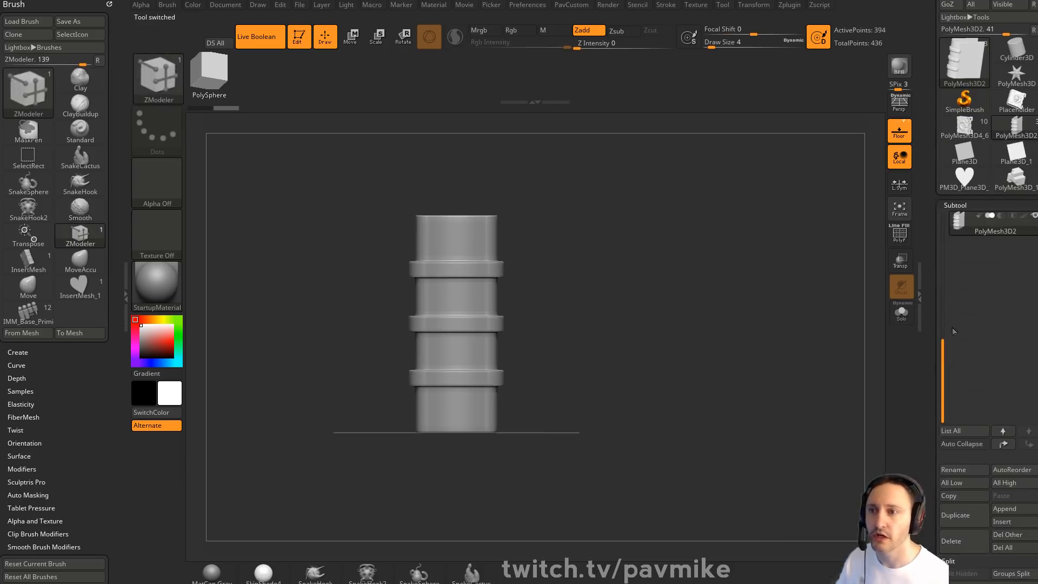
{"action": "left_click_drag", "start_coordinate": [947, 306], "coordinate": [949, 193]}
{"action": "left_click", "coordinate": [1034, 268], "text": "shift"}
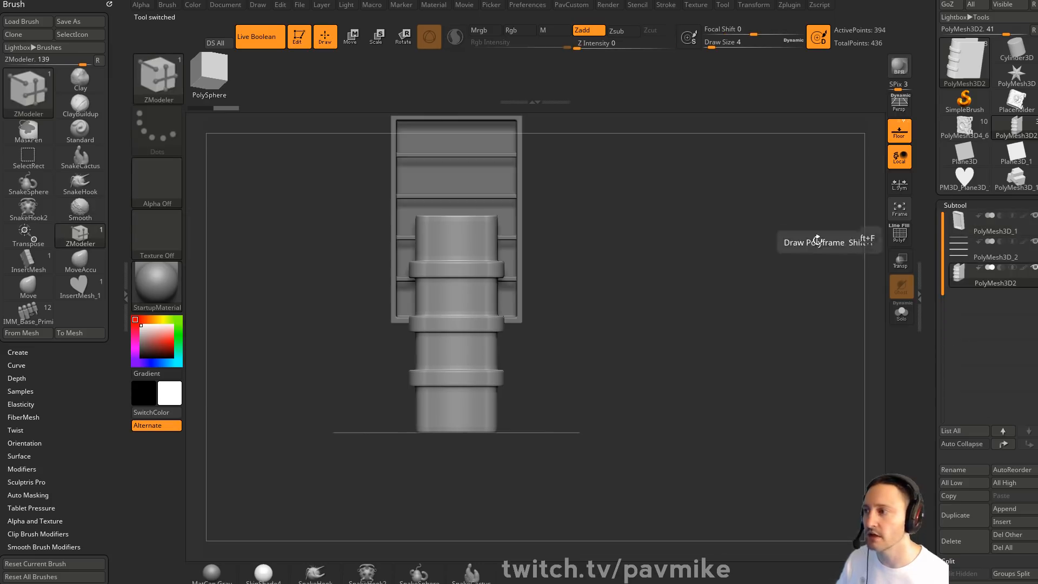
{"action": "mouse_move", "coordinate": [784, 240]}
{"action": "left_mouse_down", "text": "alt"}
{"action": "mouse_move", "coordinate": [747, 242]}
{"action": "mouse_move", "coordinate": [764, 303]}
{"action": "left_mouse_up", "text": "alt"}
Center the gizmo on the book, move the book up to the middle of the bookcase and scale it down
{"action": "key", "text": "w"}
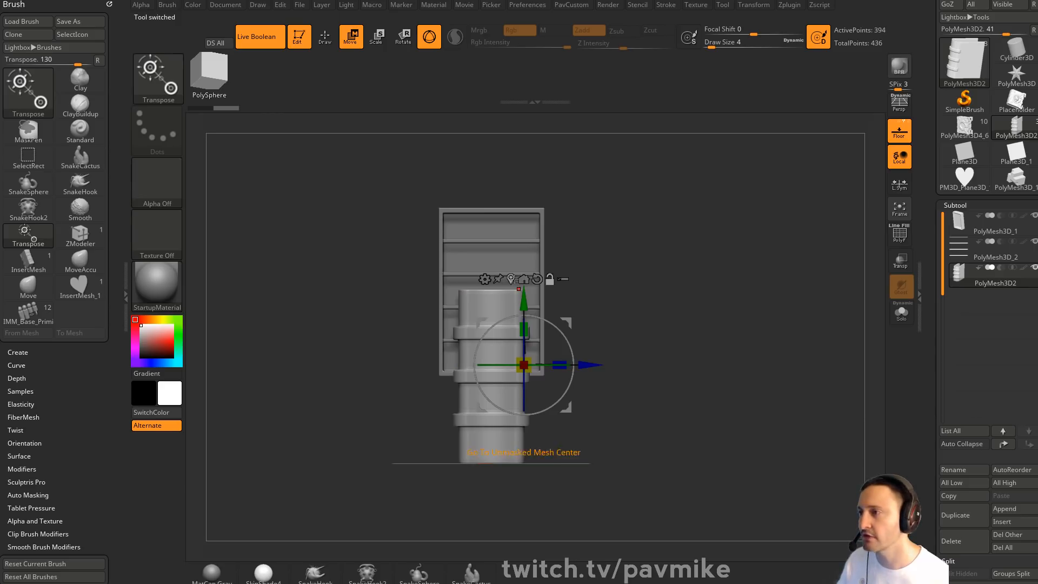
{"action": "left_click", "coordinate": [511, 279]}
{"action": "left_click_drag", "start_coordinate": [490, 373], "coordinate": [516, 211]}
{"action": "left_click_drag", "start_coordinate": [498, 262], "coordinate": [426, 251]}
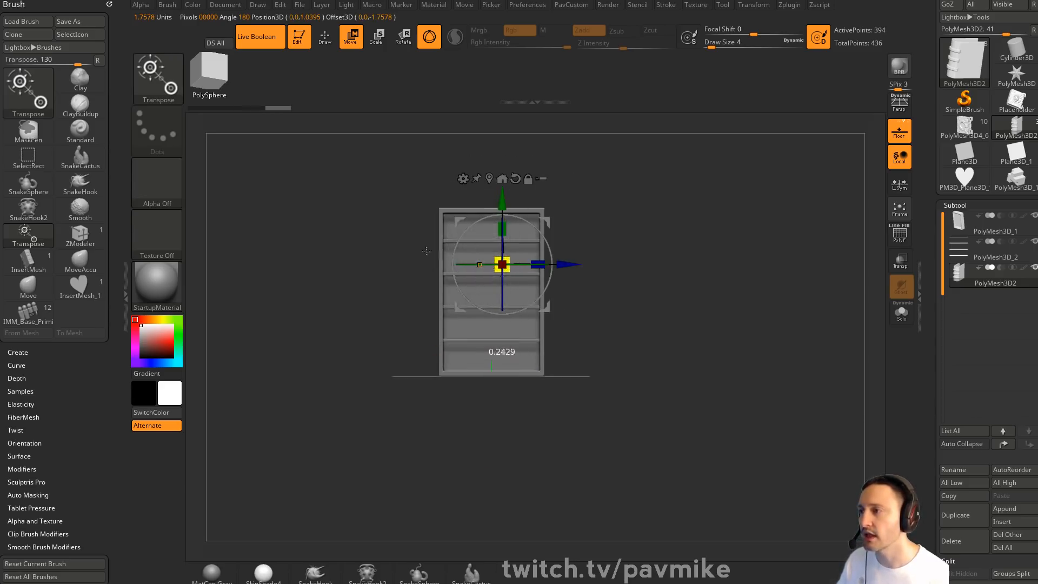
Move the book out to the bookcase's front and scale it down further to match the shelf height
{"action": "left_click_drag", "start_coordinate": [669, 169], "coordinate": [703, 256], "text": "alt"}
{"action": "left_click_drag", "start_coordinate": [532, 335], "coordinate": [590, 335]}
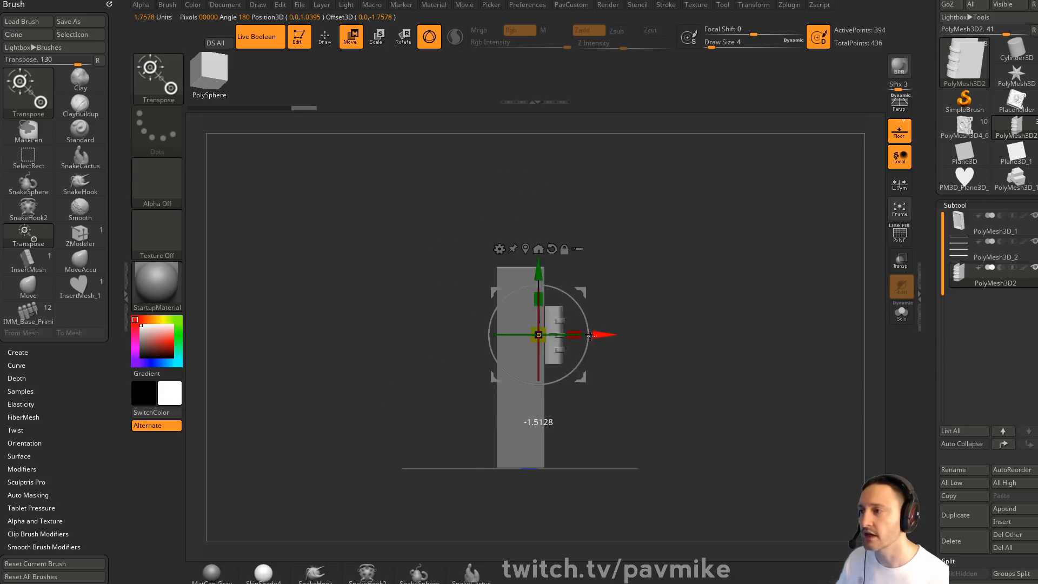
{"action": "left_click_drag", "start_coordinate": [633, 308], "coordinate": [574, 333], "text": "shift"}
{"action": "mouse_move", "coordinate": [585, 294]}
{"action": "left_mouse_down"}
{"action": "mouse_move", "coordinate": [502, 227]}
{"action": "mouse_move", "coordinate": [578, 289]}
{"action": "left_mouse_up"}
{"action": "key", "text": "ctrl+z"}
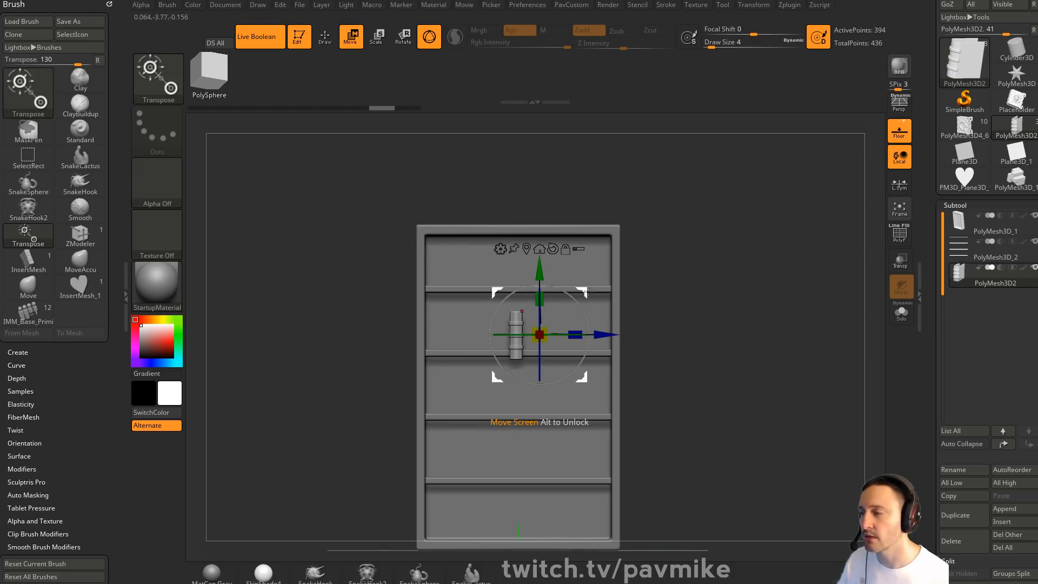
Move the book along its depth axis to a spot behind the bookcase and return to draw mode
{"action": "left_click_drag", "start_coordinate": [732, 298], "coordinate": [768, 299], "text": "shift"}
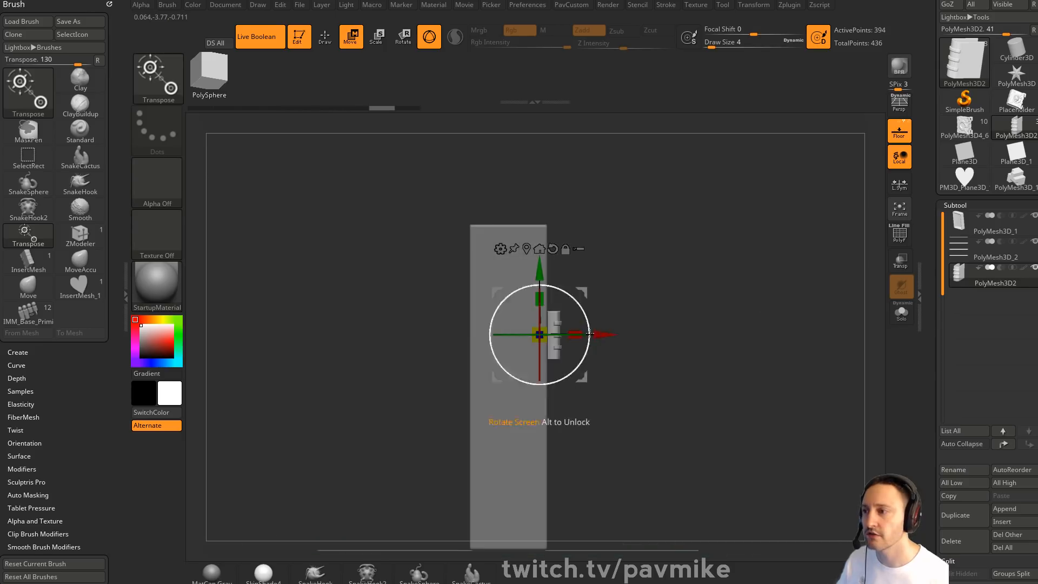
{"action": "left_click_drag", "start_coordinate": [606, 334], "coordinate": [392, 332]}
{"action": "key", "text": "q"}
{"action": "left_click_drag", "start_coordinate": [719, 304], "coordinate": [417, 316]}
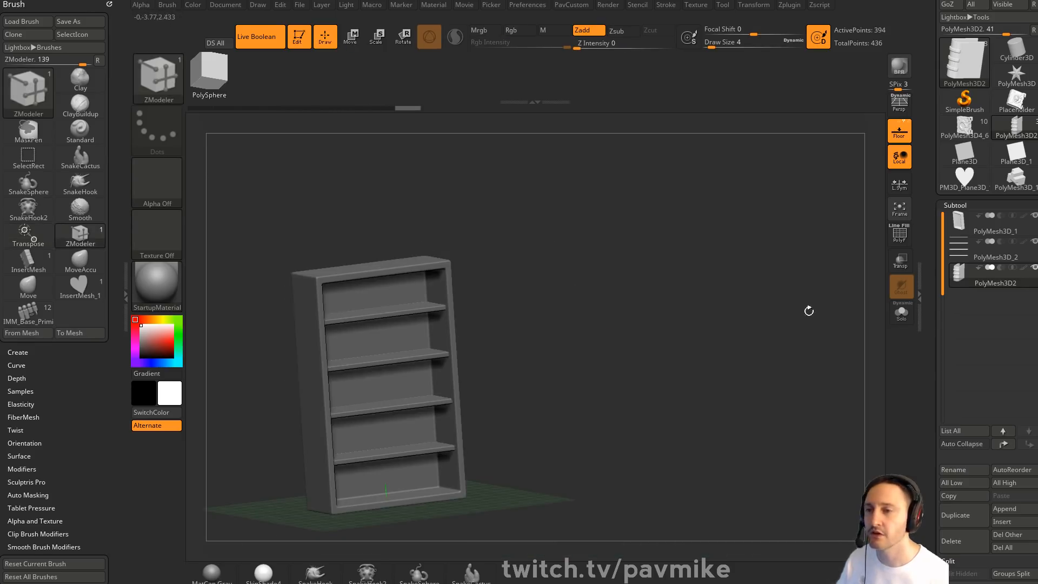
Duplicate the book subtool and move the copy forward into the bookcase
{"action": "left_click", "coordinate": [956, 514]}
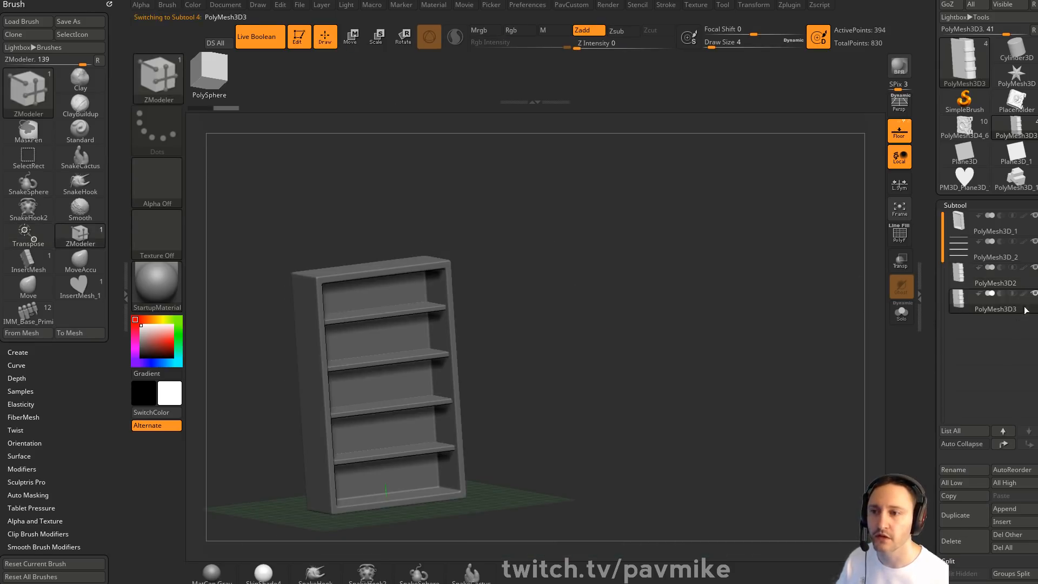
{"action": "mouse_move", "coordinate": [644, 262]}
{"action": "left_mouse_down", "text": "shift"}
{"action": "mouse_move", "coordinate": [624, 260]}
{"action": "mouse_move", "coordinate": [672, 241]}
{"action": "mouse_move", "coordinate": [719, 243]}
{"action": "left_mouse_up", "text": "shift"}
{"action": "key", "text": "w"}
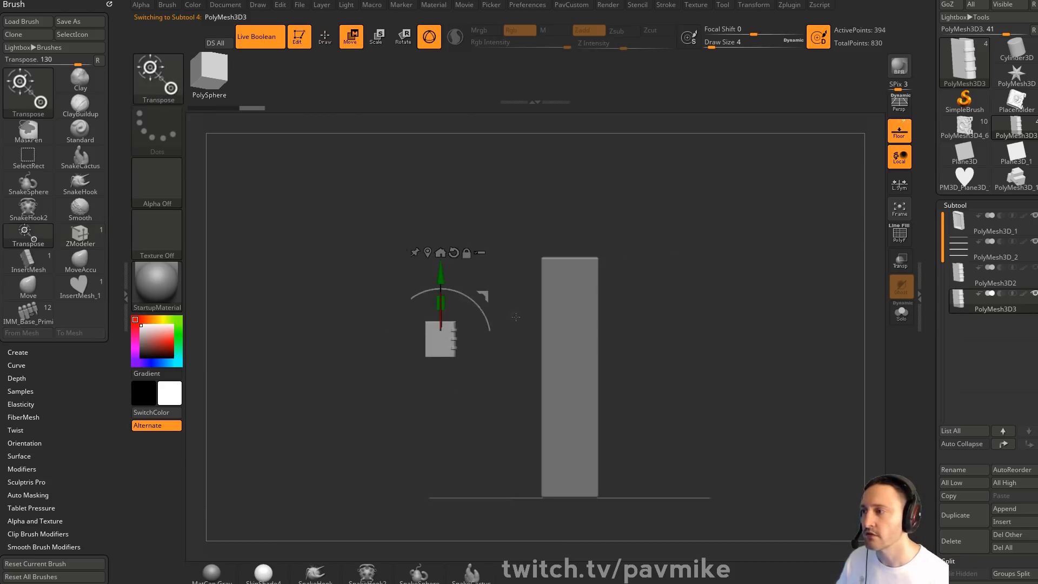
{"action": "left_click_drag", "start_coordinate": [510, 336], "coordinate": [658, 335]}
{"action": "left_click_drag", "start_coordinate": [784, 289], "coordinate": [741, 319], "text": "shift"}
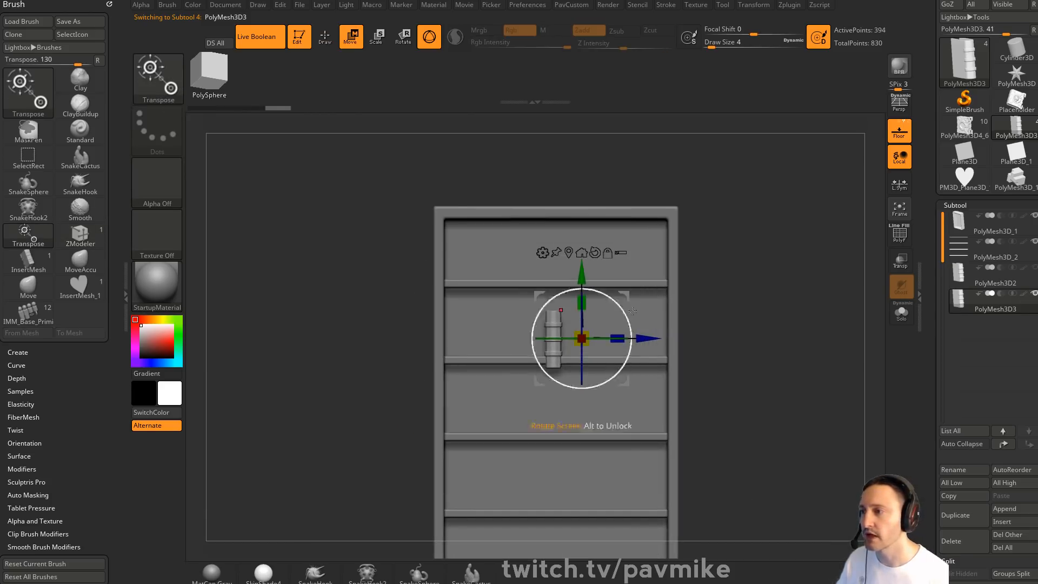
Place the copied book at the left end of the bookcase's top shelf
{"action": "left_click_drag", "start_coordinate": [620, 293], "coordinate": [521, 203]}
{"action": "left_click_drag", "start_coordinate": [527, 196], "coordinate": [468, 241], "text": "alt"}
Try to duplicate the book along the top shelf with the gizmo, and undo it
{"action": "left_click_drag", "start_coordinate": [464, 280], "coordinate": [730, 289], "text": "ctrl"}
{"action": "key", "text": "ctrl+z"}
{"action": "key", "text": "q"}
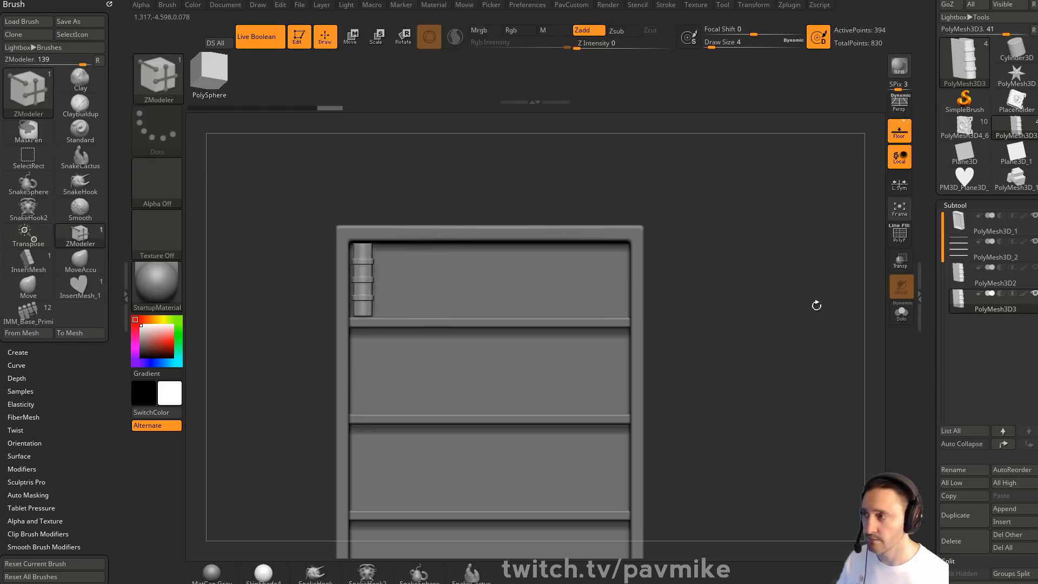
Switch from the gizmo to the transpose line and draw a line about 1.08 units long from the book along the top shelf
{"action": "mouse_move", "coordinate": [930, 368]}
{"action": "left_mouse_down"}
{"action": "mouse_move", "coordinate": [932, 217]}
{"action": "mouse_move", "coordinate": [932, 249]}
{"action": "left_mouse_up"}
{"action": "key", "text": "w"}
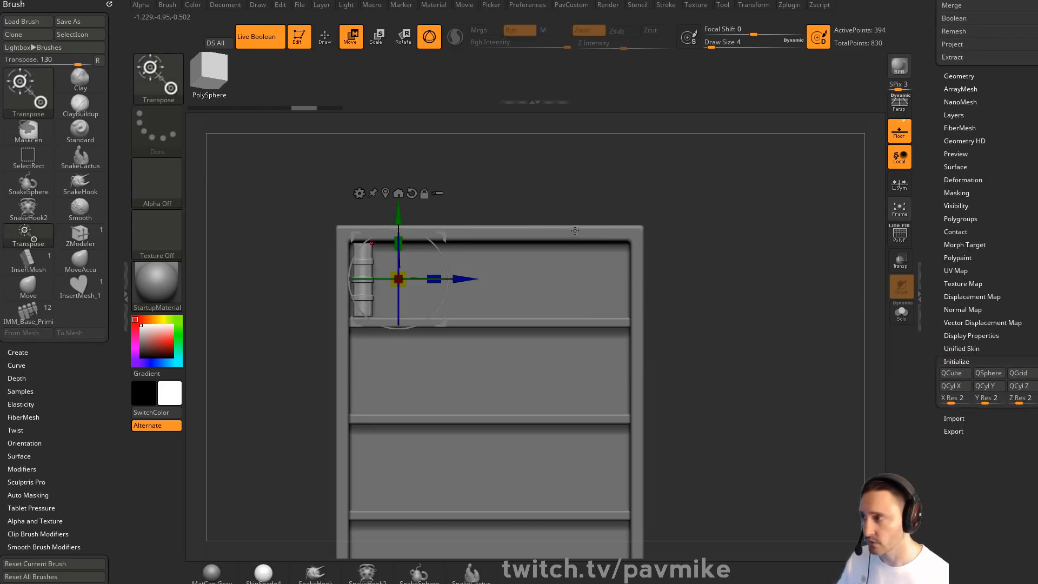
{"action": "left_click", "coordinate": [429, 37]}
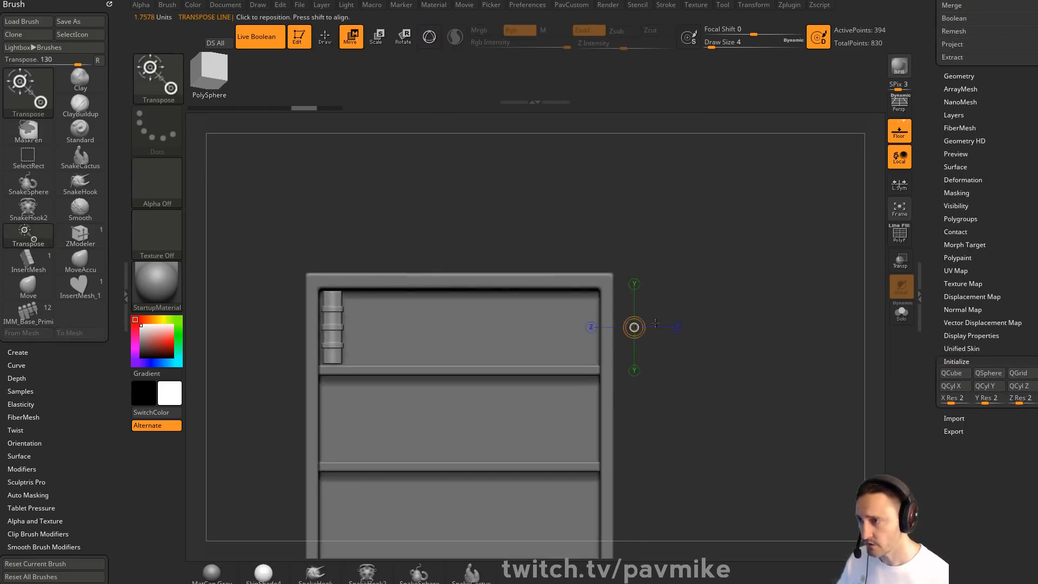
{"action": "left_click_drag", "start_coordinate": [332, 315], "coordinate": [451, 315]}
{"action": "key", "text": "ctrl+z"}
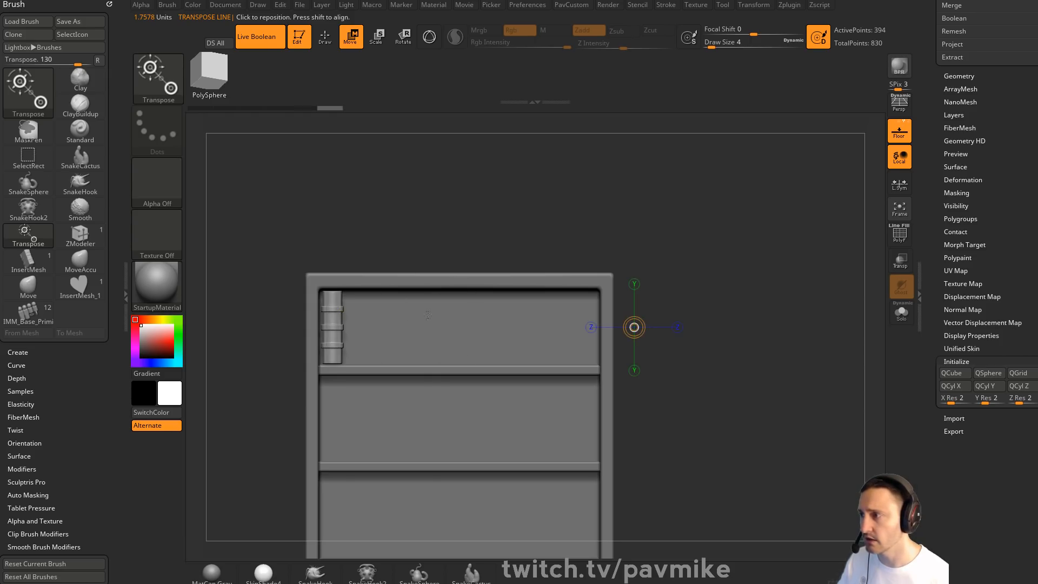
{"action": "left_click_drag", "start_coordinate": [334, 320], "coordinate": [419, 329]}
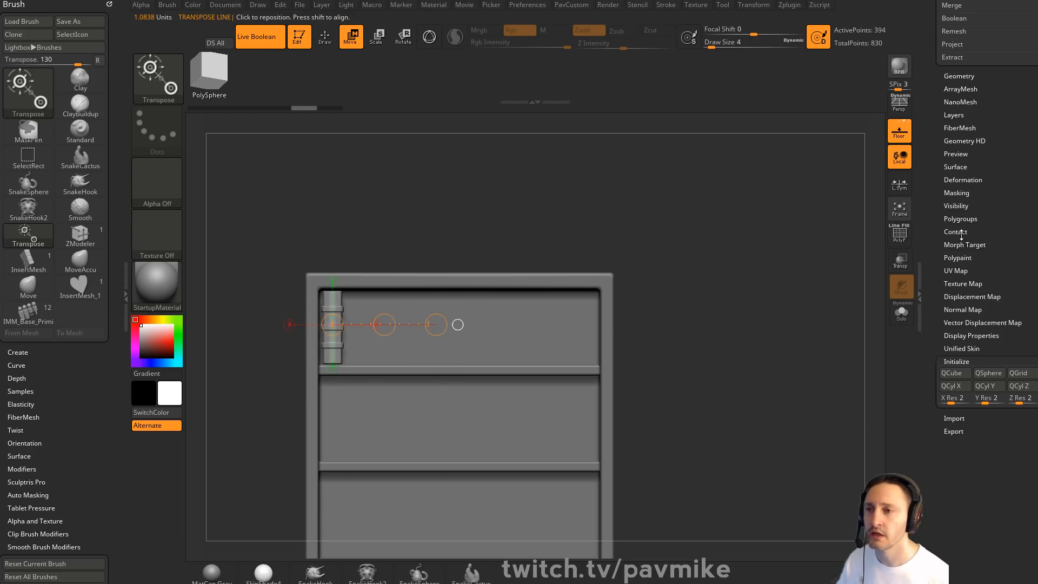
{"action": "left_click_drag", "start_coordinate": [944, 238], "coordinate": [940, 282]}
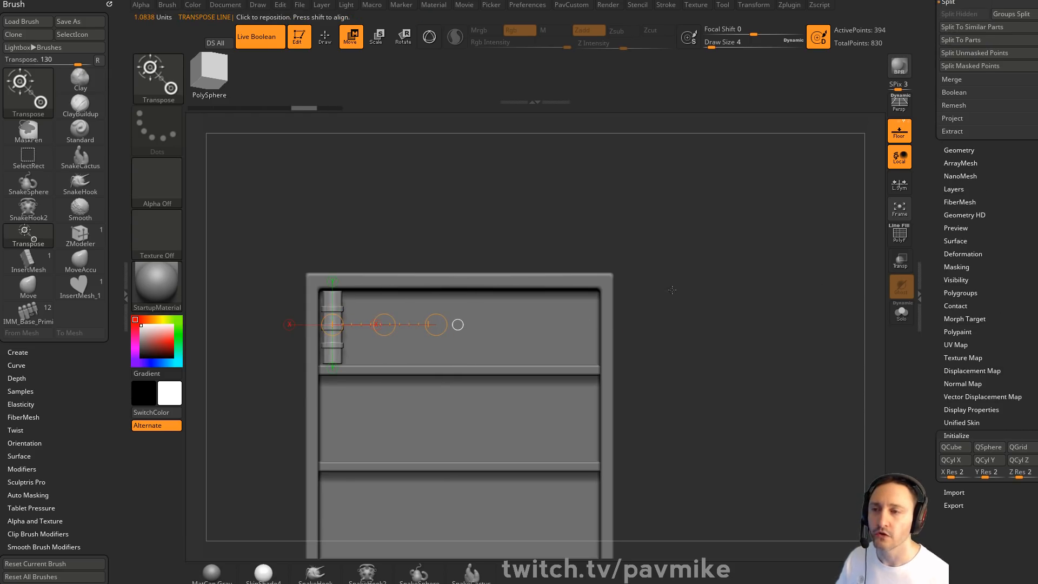
Array the book across the top shelf with ArrayMesh, using 11 repeats and the Transpose offset with an X amount of 12.84
{"action": "left_click", "coordinate": [959, 164]}
{"action": "left_click", "coordinate": [958, 167]}
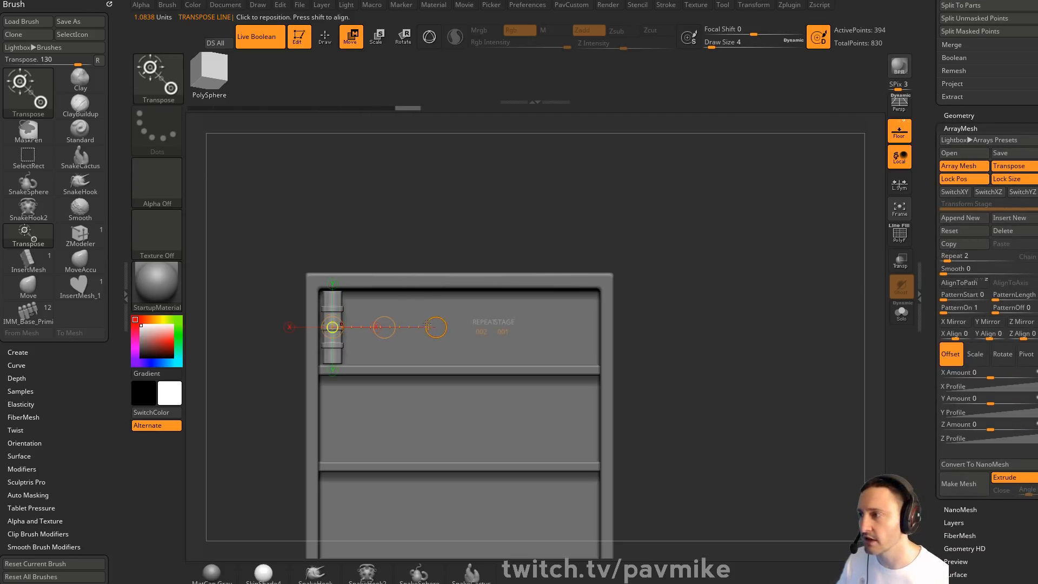
{"action": "left_click_drag", "start_coordinate": [384, 327], "coordinate": [853, 359]}
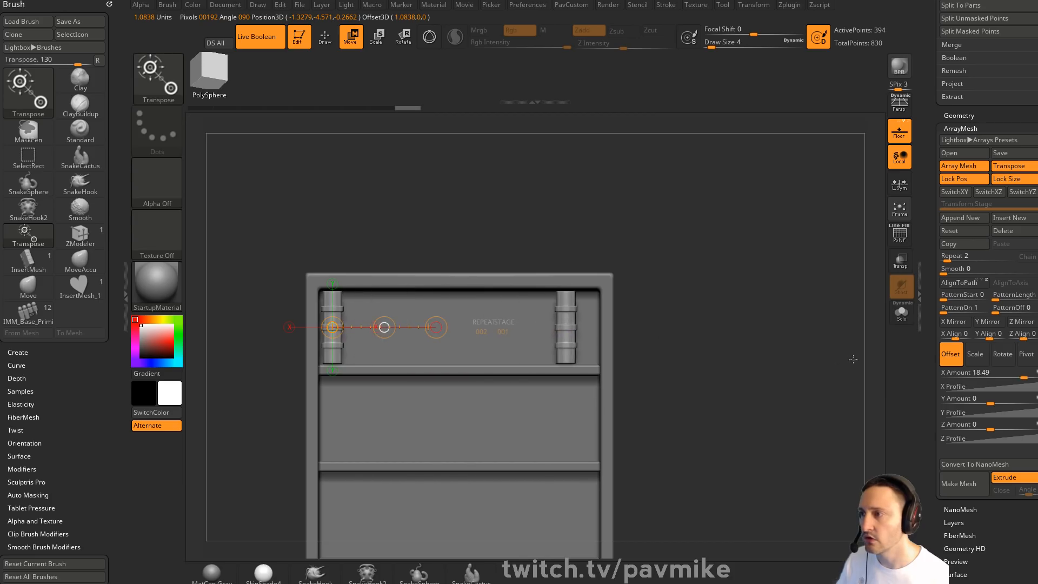
{"action": "left_click_drag", "start_coordinate": [483, 323], "coordinate": [524, 283]}
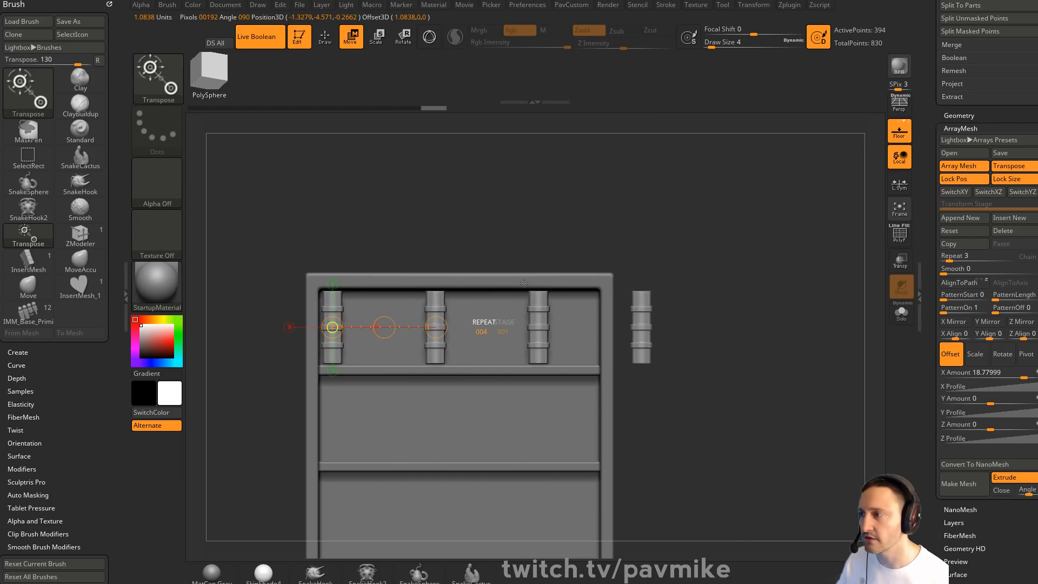
{"action": "left_click_drag", "start_coordinate": [534, 247], "coordinate": [541, 210]}
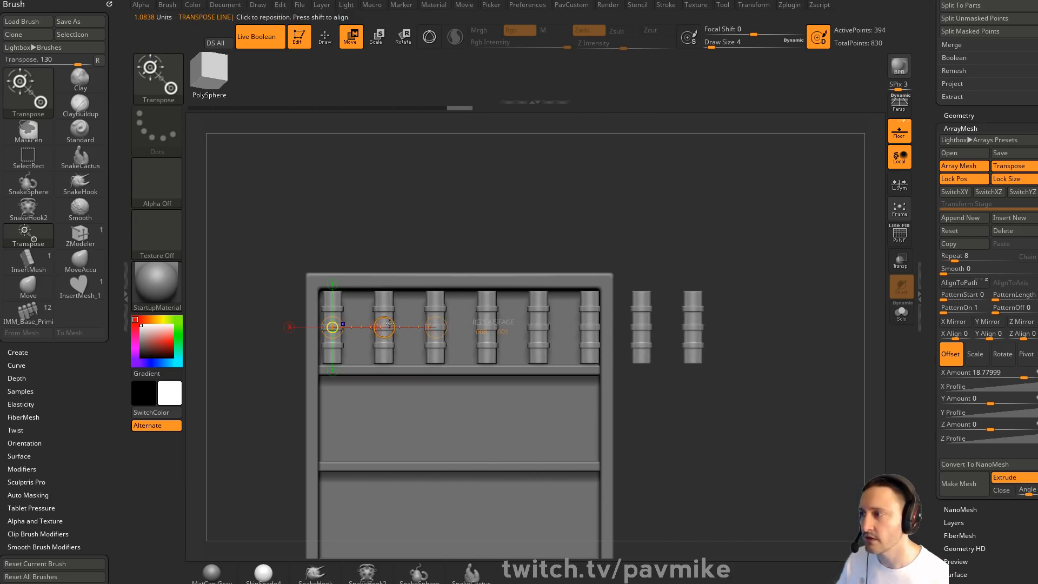
{"action": "left_click_drag", "start_coordinate": [328, 319], "coordinate": [252, 326]}
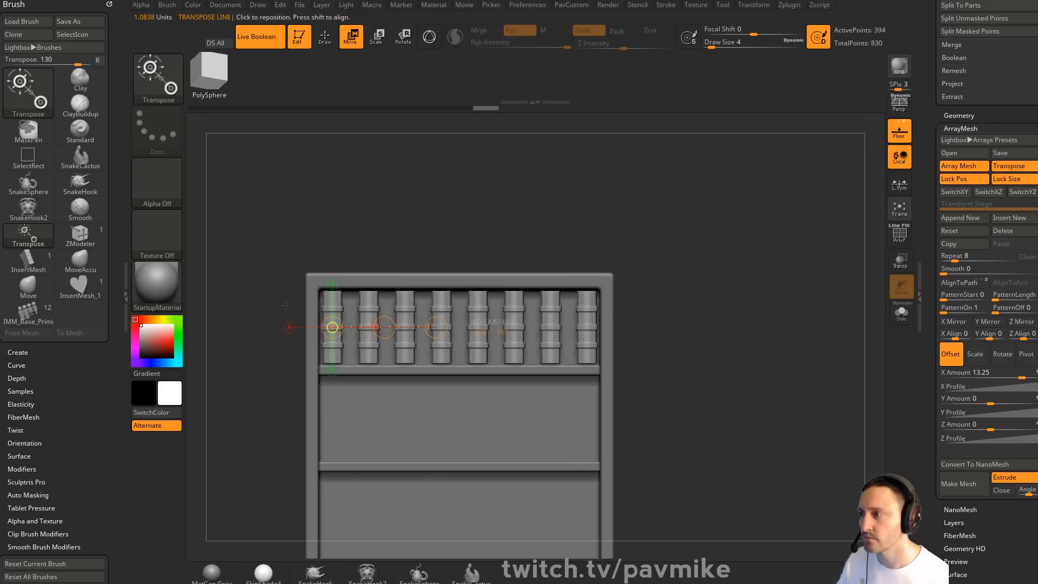
{"action": "left_click_drag", "start_coordinate": [483, 323], "coordinate": [544, 281]}
{"action": "left_click_drag", "start_coordinate": [384, 327], "coordinate": [375, 327]}
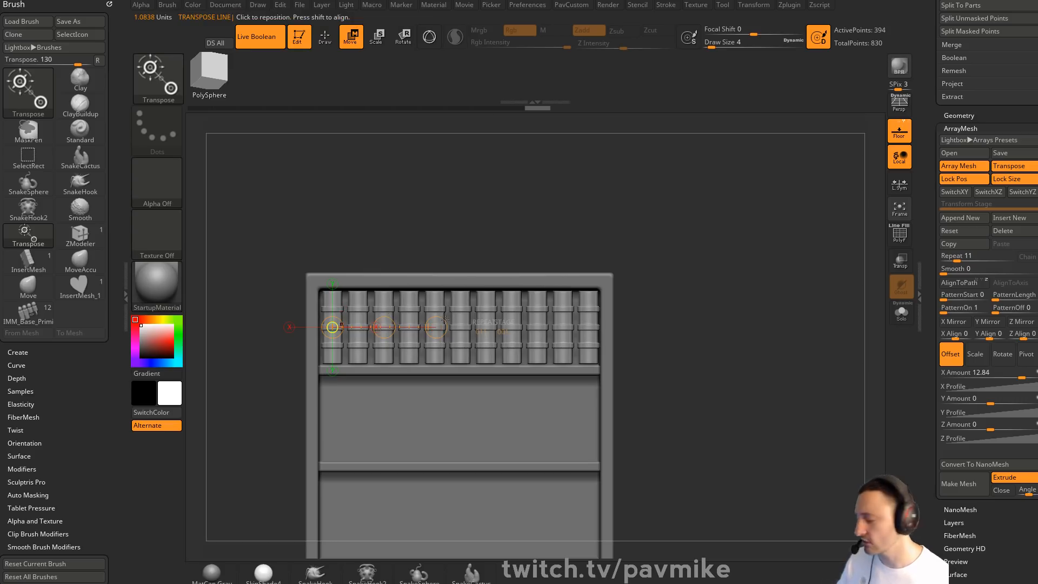
Try tapering the arrayed books by scaling, undo it, and turn off the Array Mesh on the book
{"action": "key", "text": "e"}
{"action": "left_click_drag", "start_coordinate": [437, 326], "coordinate": [349, 329]}
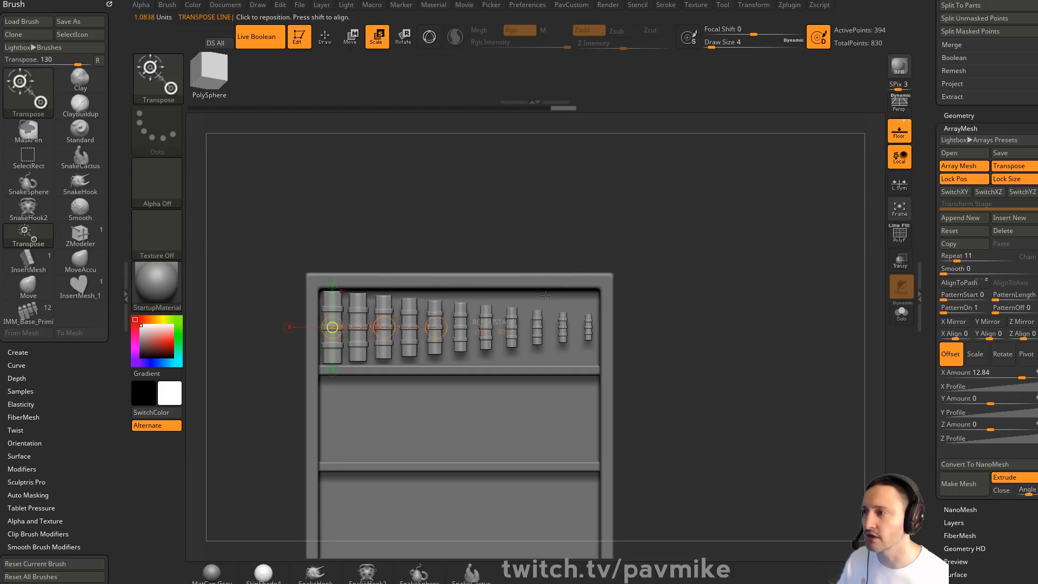
{"action": "key", "text": "ctrl+z"}
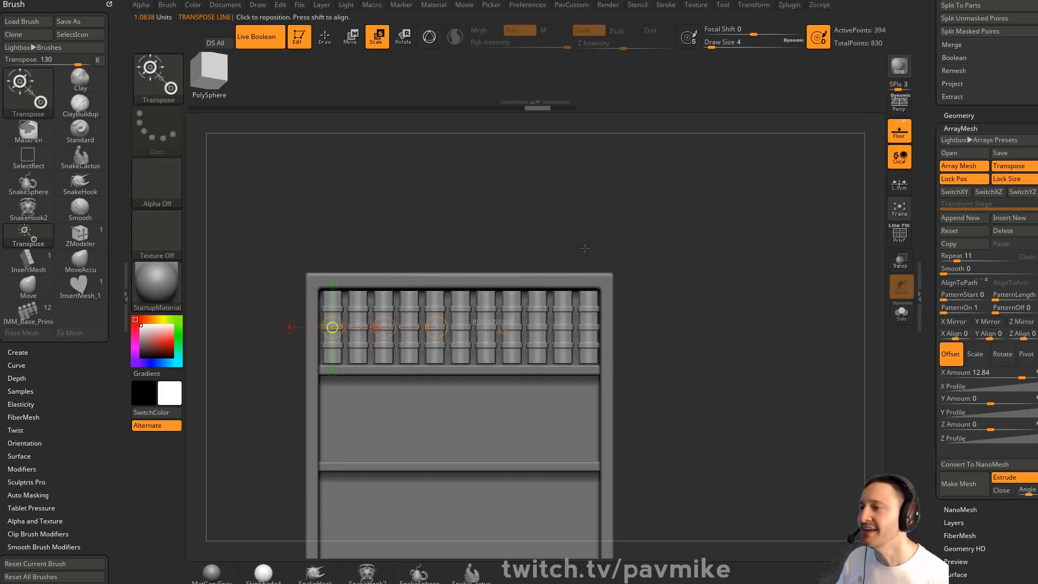
{"action": "key", "text": "ctrl+z"}
{"action": "left_click", "coordinate": [971, 167]}
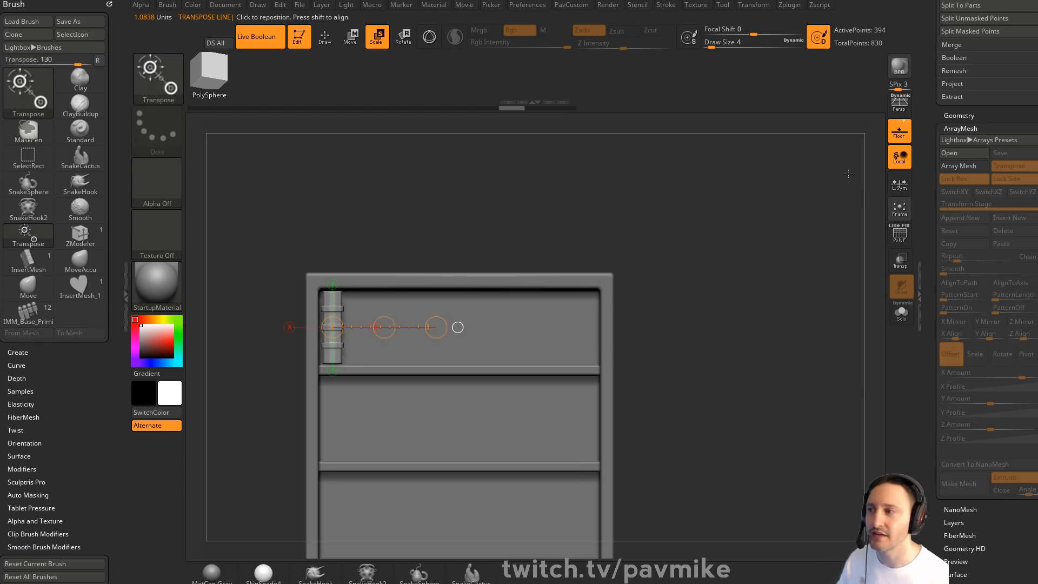
Duplicate the bookcase frame subtool with polyframe display on and a draw size of 97, and hide the original frame
{"action": "key", "text": "q"}
{"action": "left_click", "coordinate": [599, 290], "text": "alt"}
{"action": "left_click_drag", "start_coordinate": [757, 295], "coordinate": [765, 303], "text": "alt"}
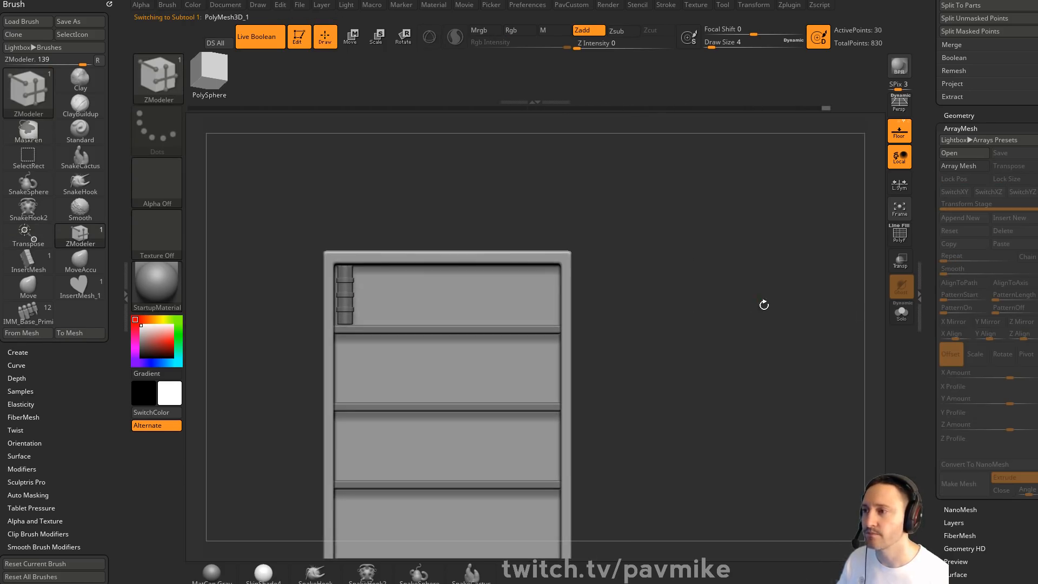
{"action": "key", "text": "s"}
{"action": "left_click", "coordinate": [783, 312]}
{"action": "left_click", "coordinate": [901, 238]}
{"action": "mouse_move", "coordinate": [796, 269]}
{"action": "left_mouse_down", "text": "alt"}
{"action": "mouse_move", "coordinate": [769, 283]}
{"action": "mouse_move", "coordinate": [765, 251]}
{"action": "mouse_move", "coordinate": [774, 258]}
{"action": "left_mouse_up", "text": "alt"}
{"action": "scroll", "coordinate": [949, 363], "scroll_direction": "up", "scroll_amount": 10}
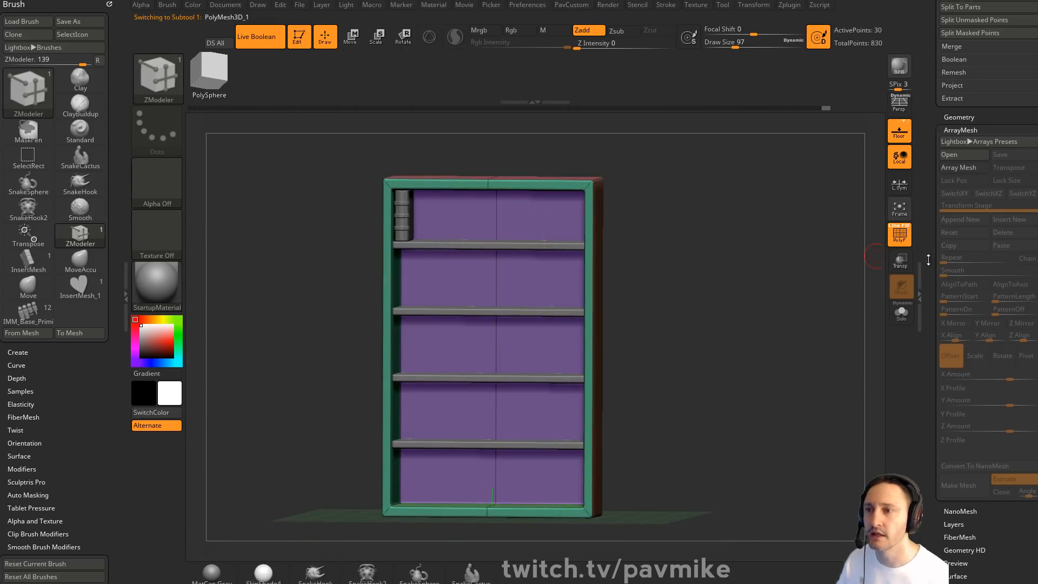
{"action": "left_click", "coordinate": [970, 405]}
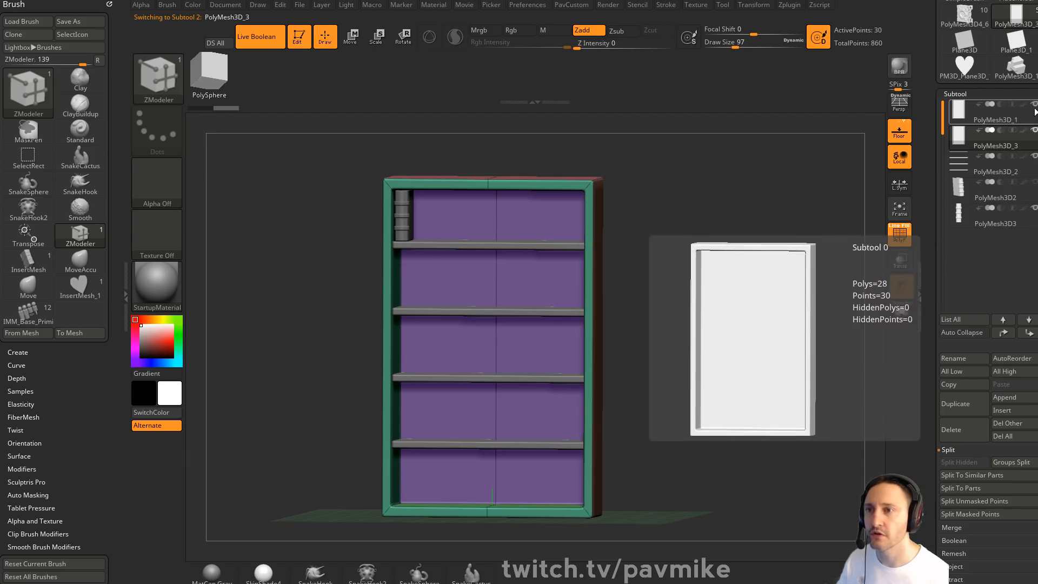
Insert four evenly spaced horizontal edge loops around the duplicated frame, dividing it into five sections
{"action": "key", "text": "space"}
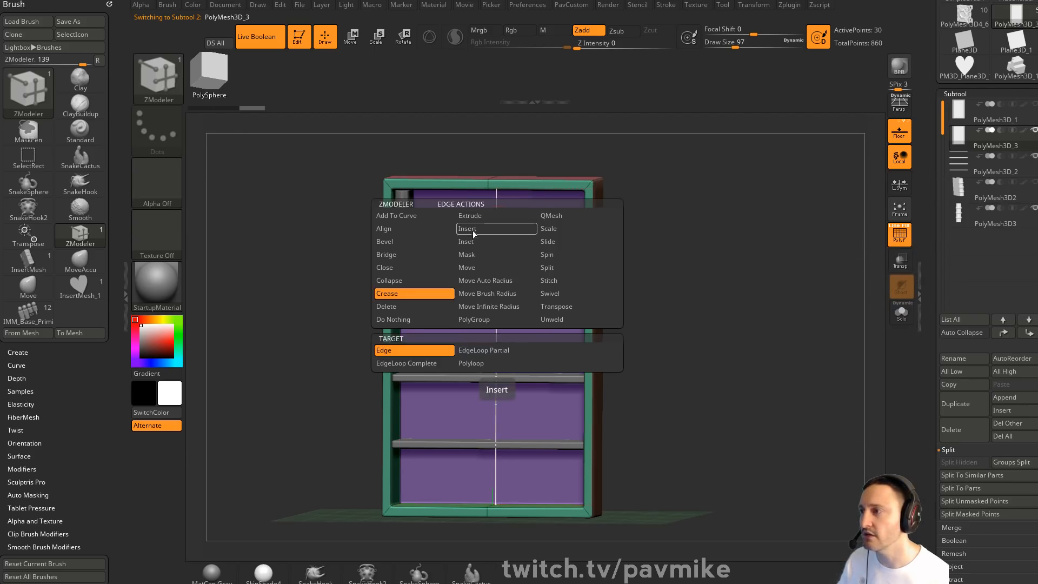
{"action": "left_click", "coordinate": [476, 230]}
{"action": "left_click_drag", "start_coordinate": [512, 267], "coordinate": [502, 203]}
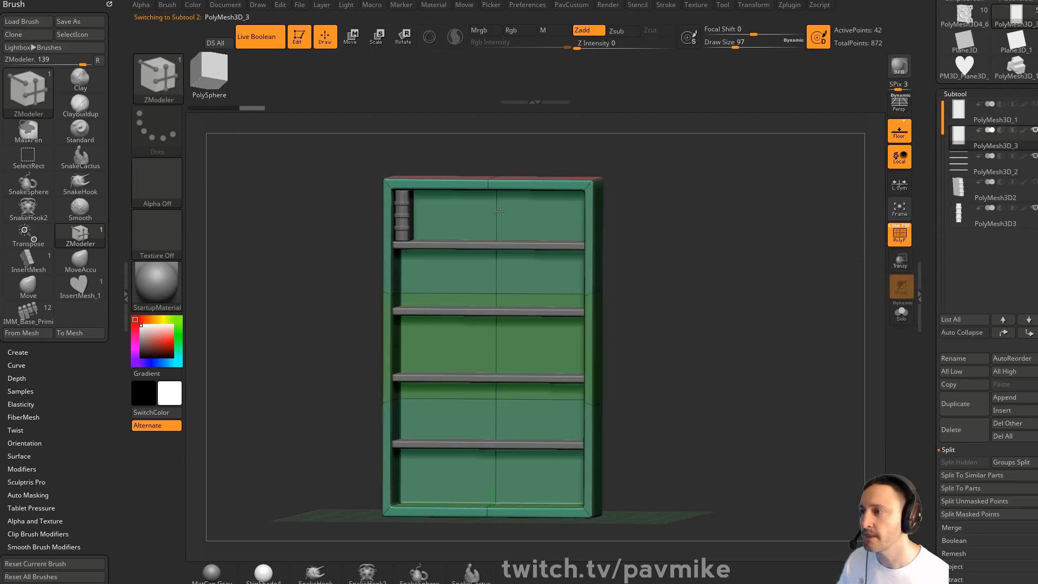
{"action": "left_click_drag", "start_coordinate": [688, 259], "coordinate": [654, 280], "text": "shift"}
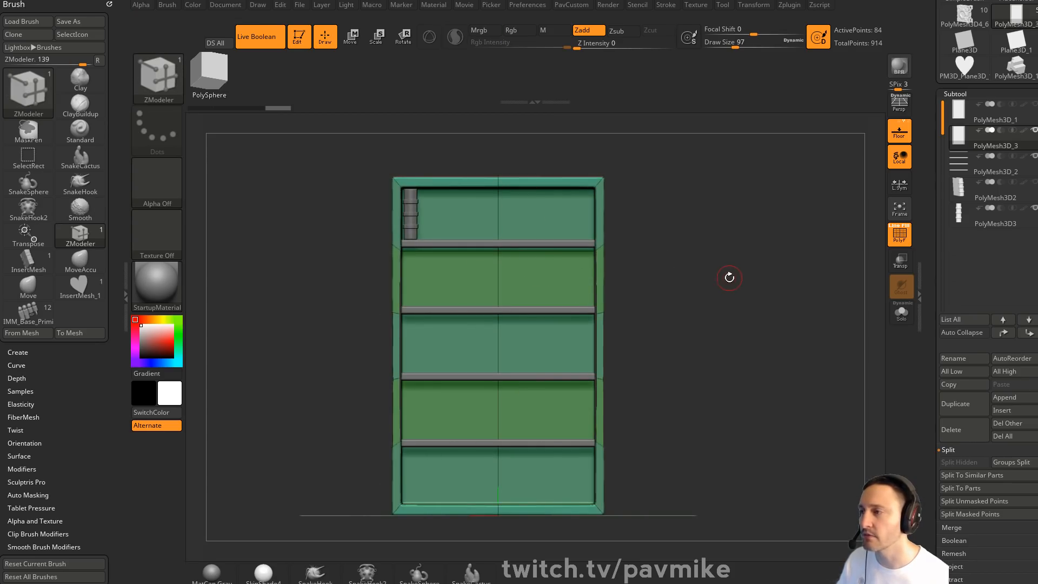
Solo the duplicated frame, isolate its inner back panel faces through a temporary polygroup, and delete the hidden geometry
{"action": "left_click", "coordinate": [899, 321]}
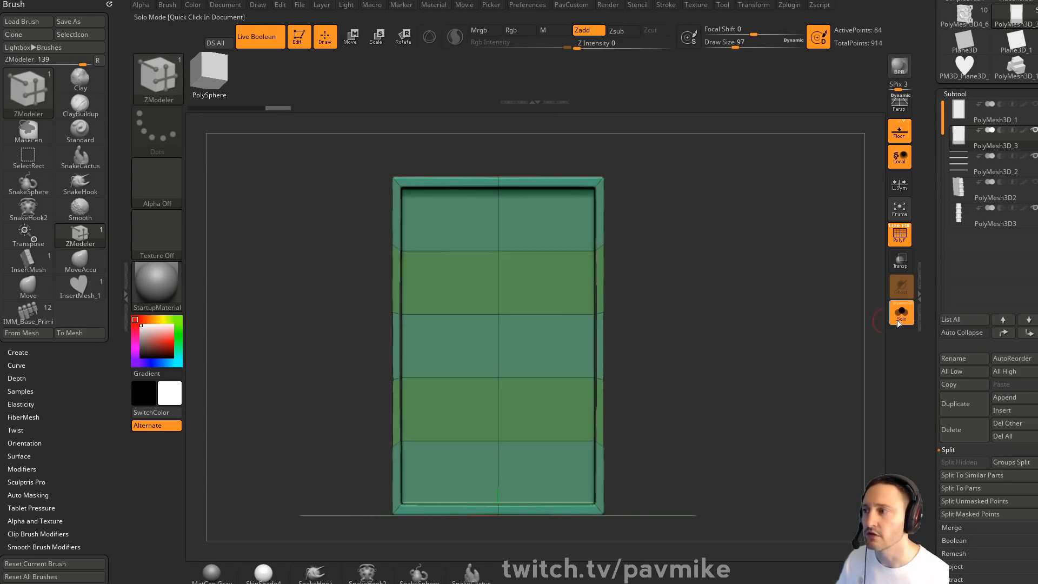
{"action": "mouse_move", "coordinate": [469, 226]}
{"action": "left_mouse_down", "text": "alt"}
{"action": "mouse_move", "coordinate": [509, 338]}
{"action": "mouse_move", "coordinate": [498, 459]}
{"action": "left_mouse_up", "text": "alt"}
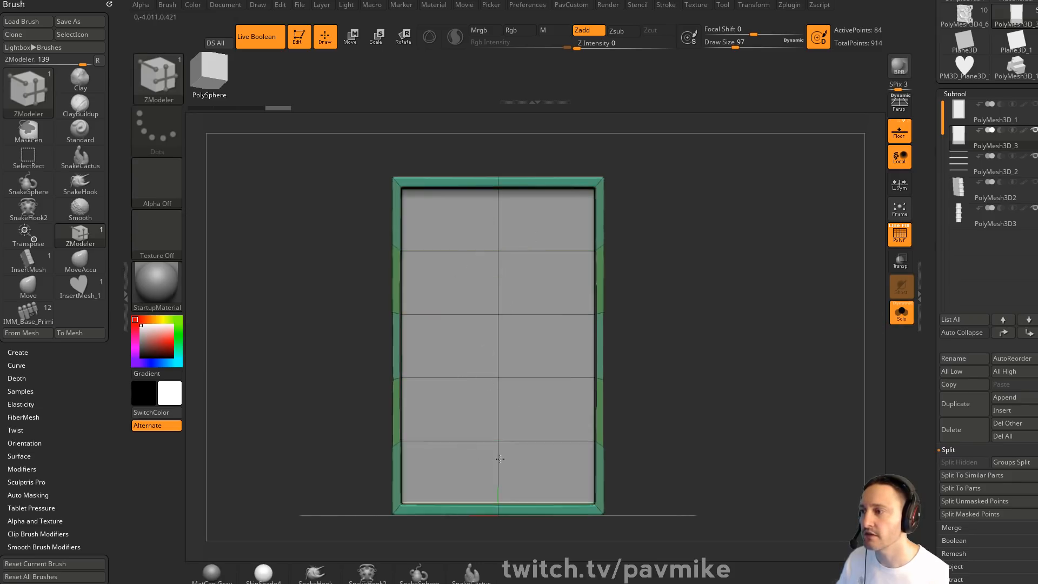
{"action": "left_click", "coordinate": [497, 443], "text": "ctrl+shift"}
{"action": "key", "text": "space"}
{"action": "left_click", "coordinate": [709, 235]}
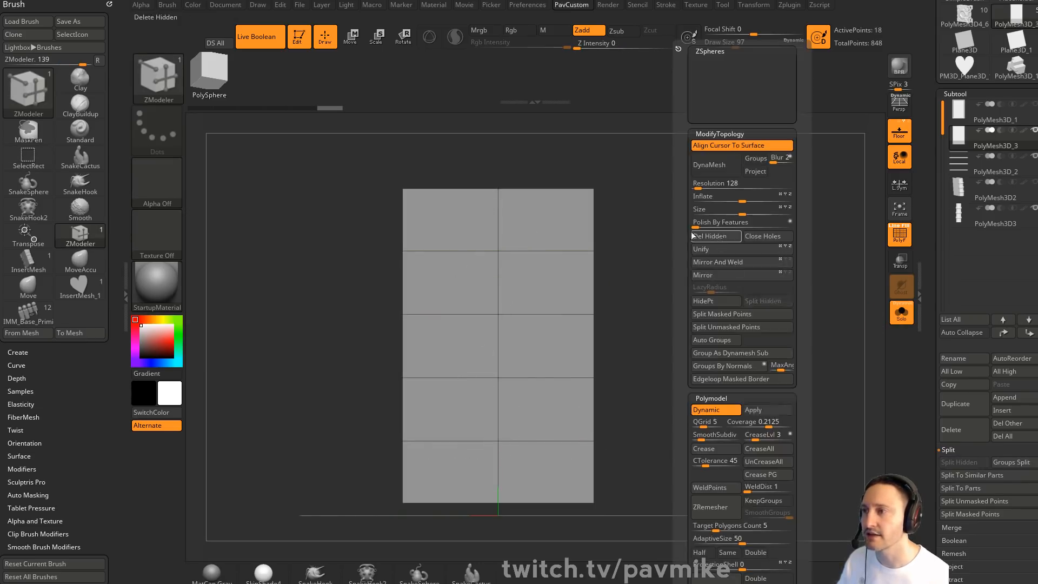
Remove the vertical centre edge loop from the back panel with the ZModeler's Insert Single EdgeLoop action
{"action": "key", "text": "b"}
{"action": "key", "text": "z"}
{"action": "key", "text": "m"}
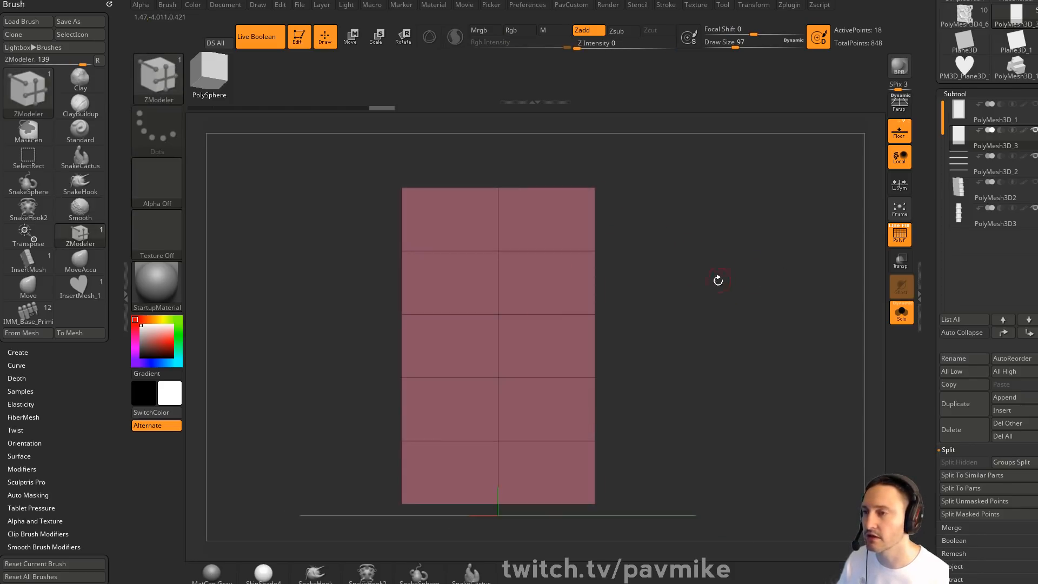
{"action": "left_click_drag", "start_coordinate": [719, 280], "coordinate": [729, 249], "text": "alt"}
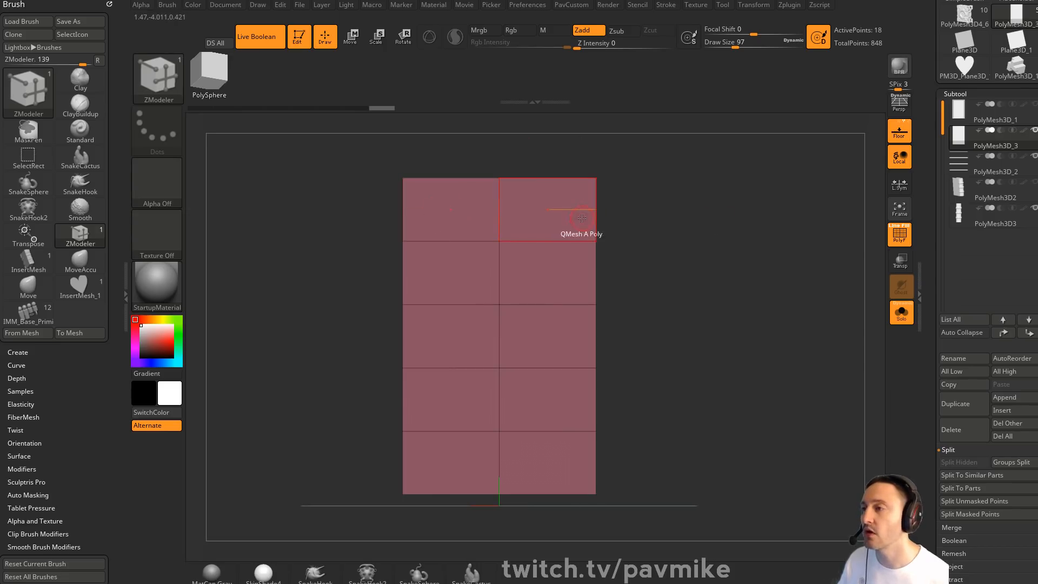
{"action": "key", "text": "space"}
{"action": "key", "text": "space"}
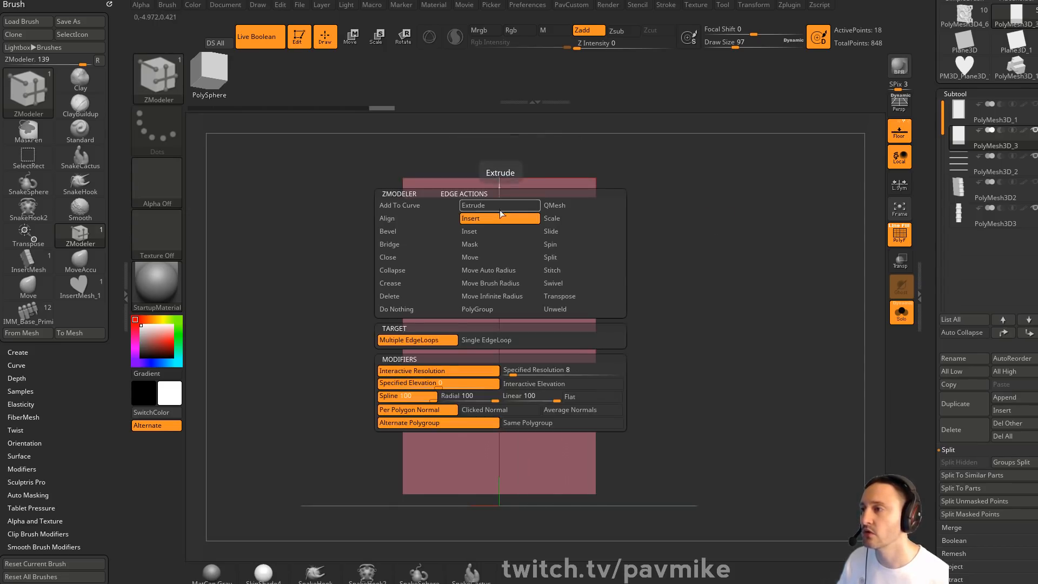
{"action": "left_click", "coordinate": [479, 340]}
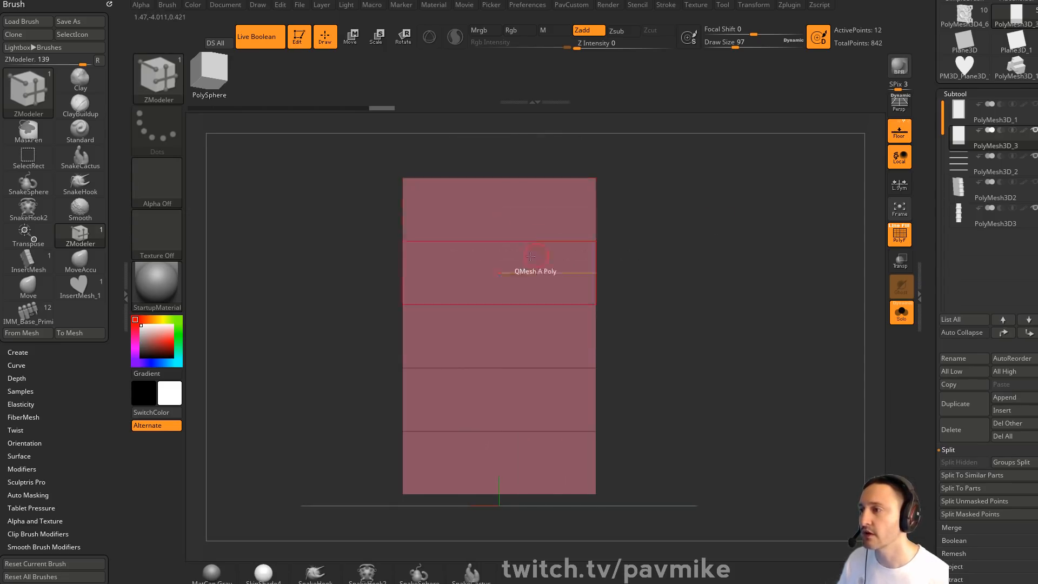
Isolate the topmost section of the back panel and delete the hidden sections below it
{"action": "key", "text": "space"}
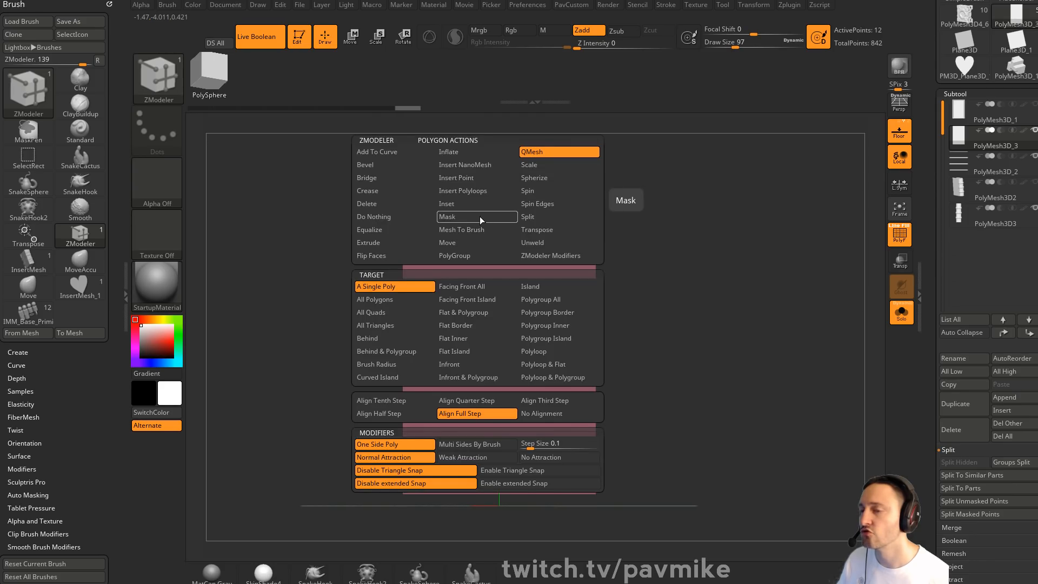
{"action": "left_click", "coordinate": [479, 216]}
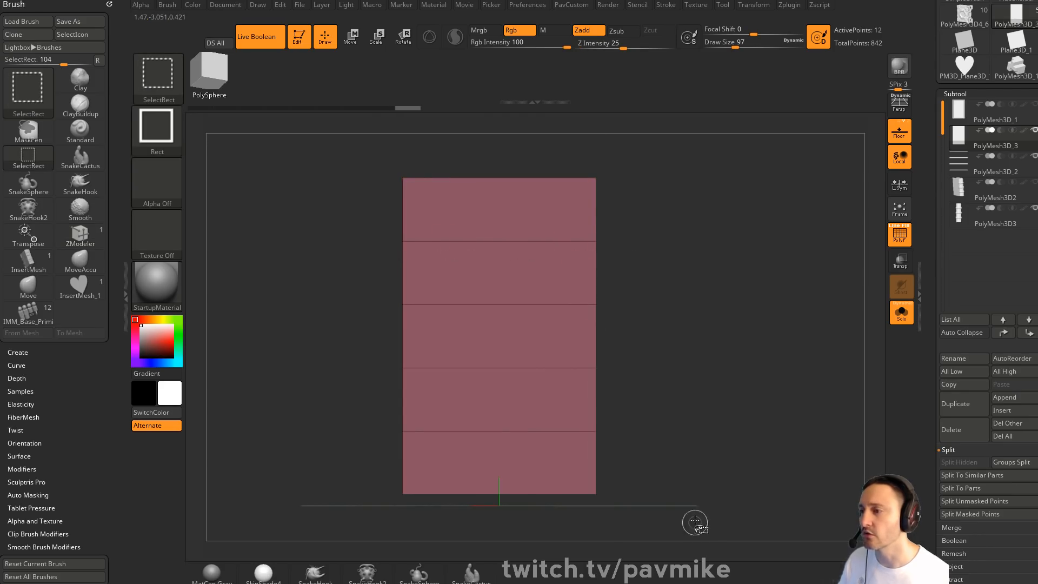
{"action": "mouse_move", "coordinate": [689, 521]}
{"action": "left_mouse_down", "text": "ctrl+shift"}
{"action": "mouse_move", "coordinate": [285, 314]}
{"action": "mouse_move", "coordinate": [289, 265]}
{"action": "left_mouse_up", "text": "ctrl+shift"}
{"action": "key", "text": "2"}
{"action": "left_click", "coordinate": [661, 237]}
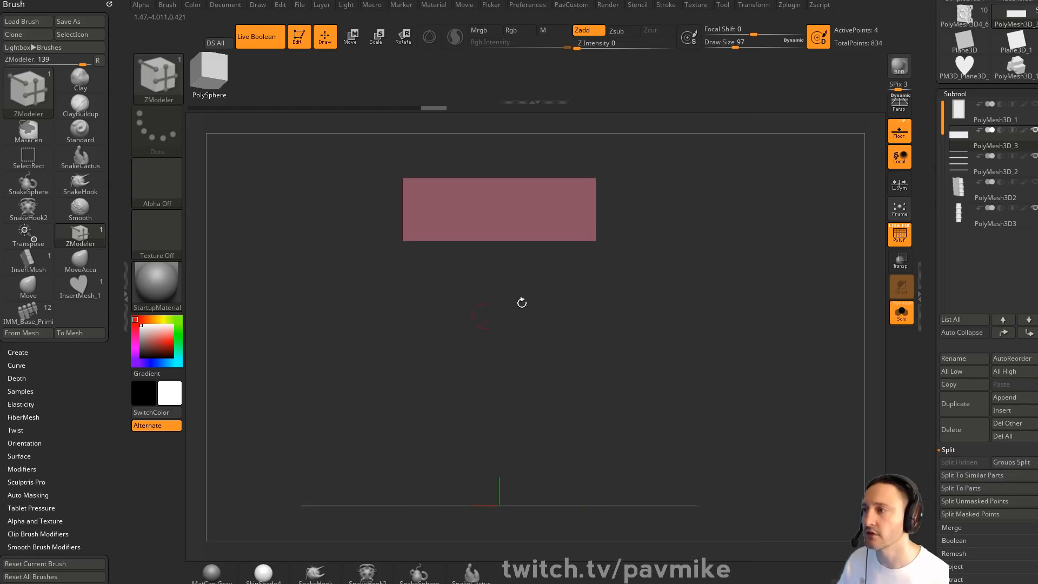
Divide the remaining panel into 11 equal vertical strips with the ZModeler's Insert Multiple EdgeLoops action
{"action": "left_click_drag", "start_coordinate": [521, 301], "coordinate": [508, 380], "text": "alt"}
{"action": "key", "text": "space"}
{"action": "left_click", "coordinate": [498, 203]}
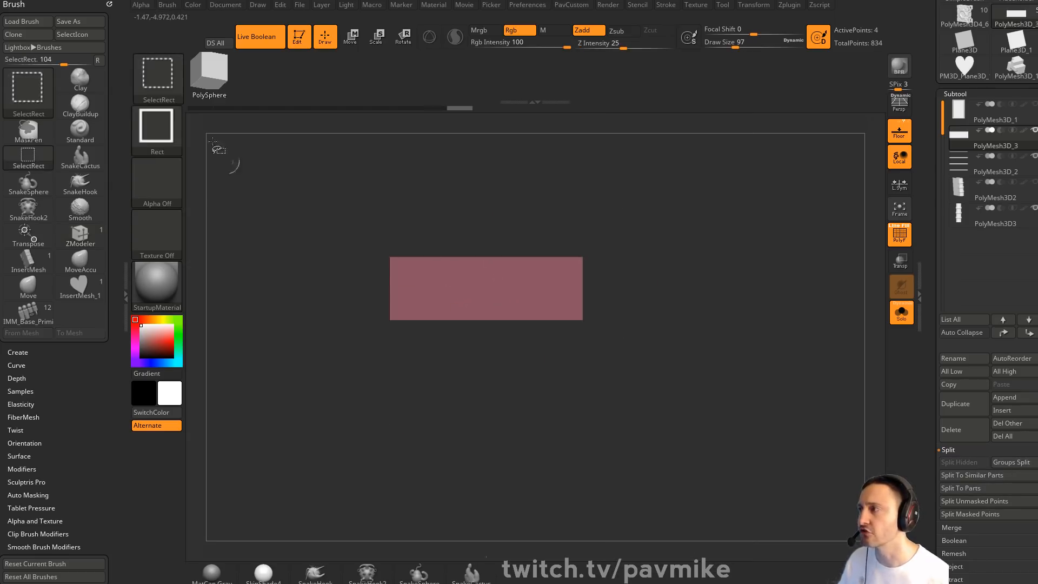
{"action": "key", "text": "space"}
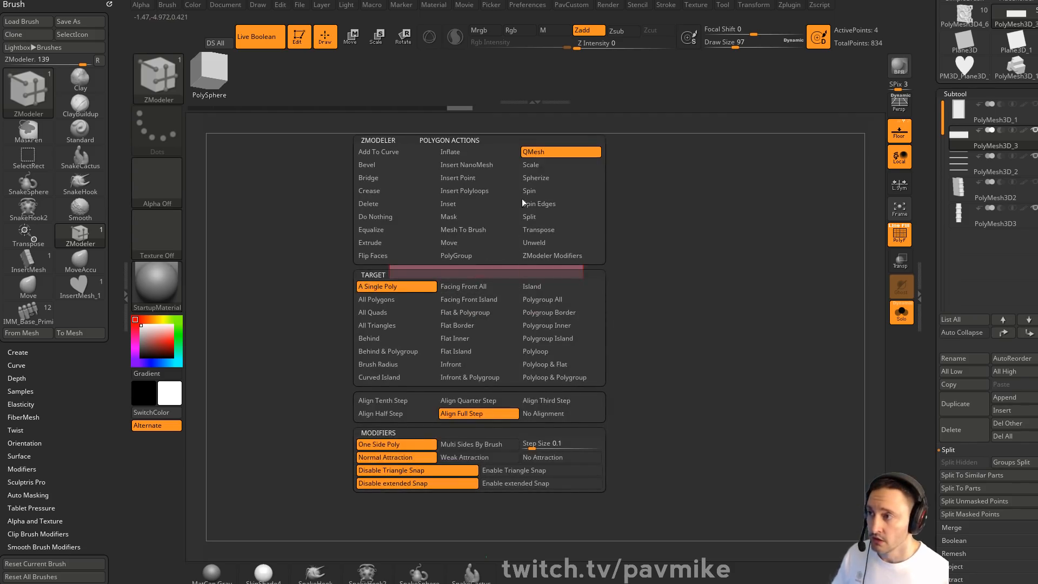
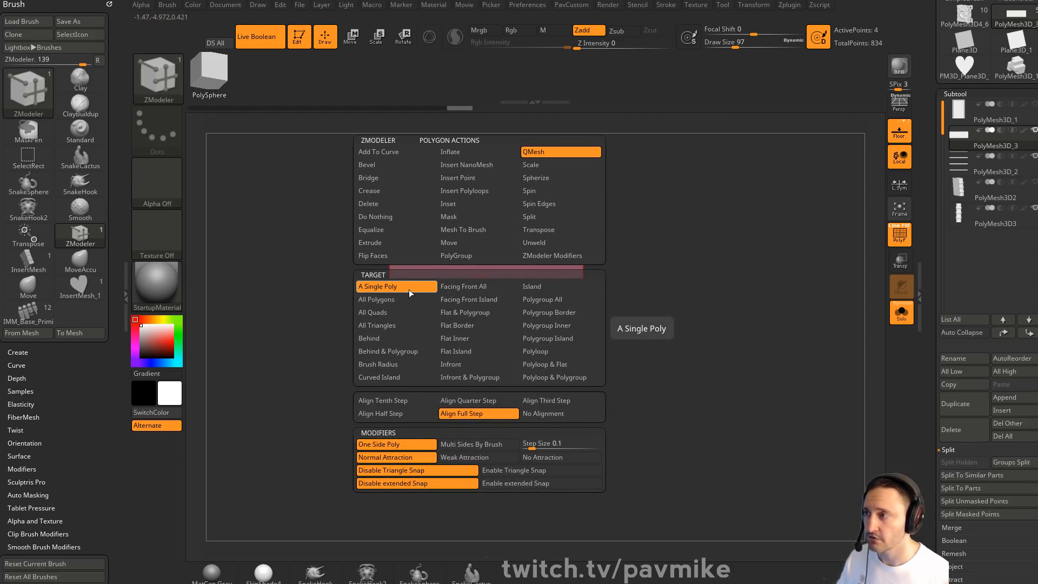
{"action": "key", "text": "space"}
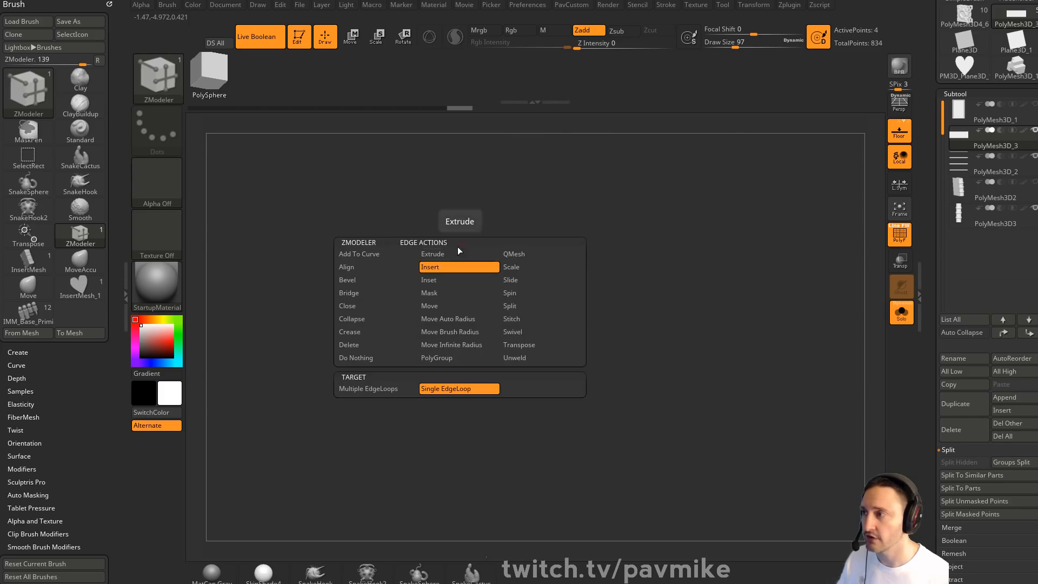
{"action": "left_click", "coordinate": [444, 280]}
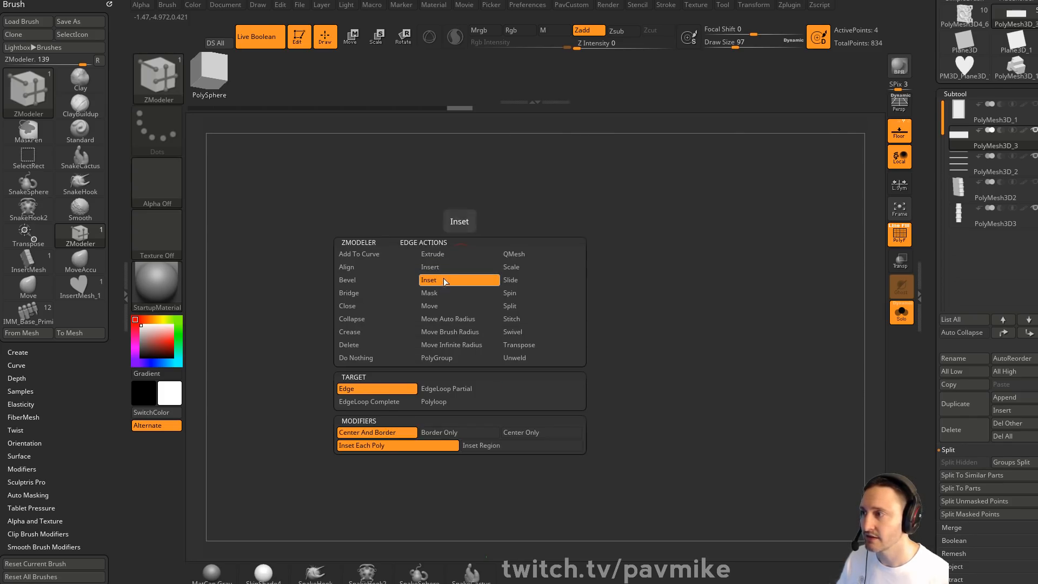
{"action": "left_click", "coordinate": [447, 267]}
{"action": "left_click", "coordinate": [392, 389]}
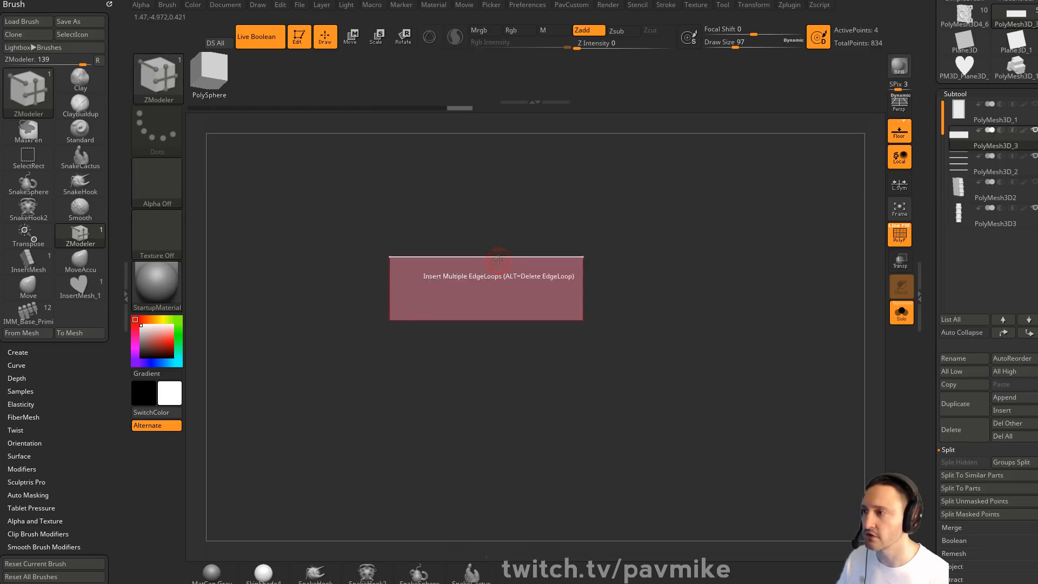
{"action": "left_click_drag", "start_coordinate": [493, 259], "coordinate": [508, 216]}
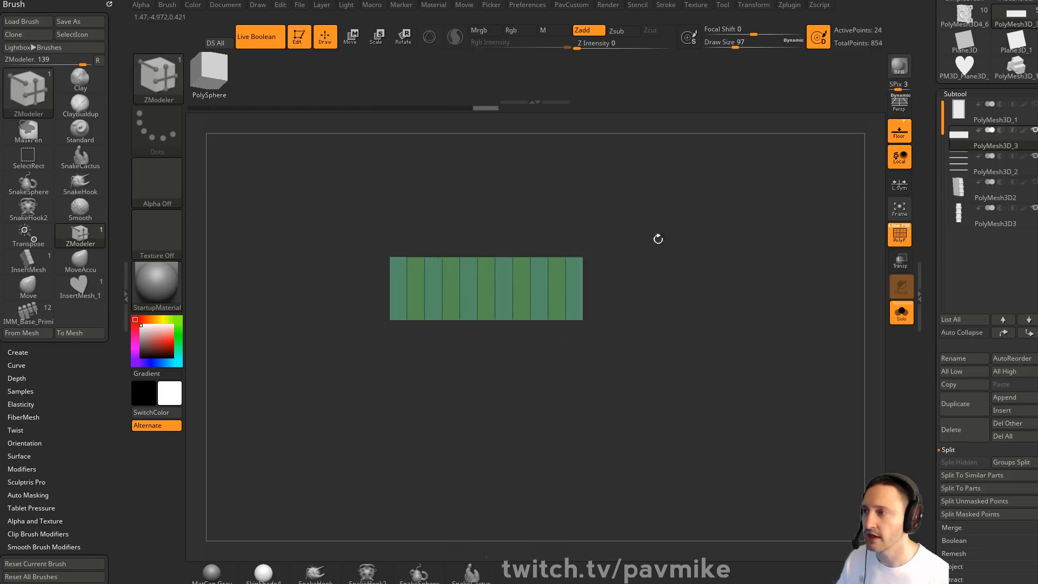
Leave solo mode to bring back the book and shelves, and merge the panel's strips into a single polygroup
{"action": "key", "text": "shift+f"}
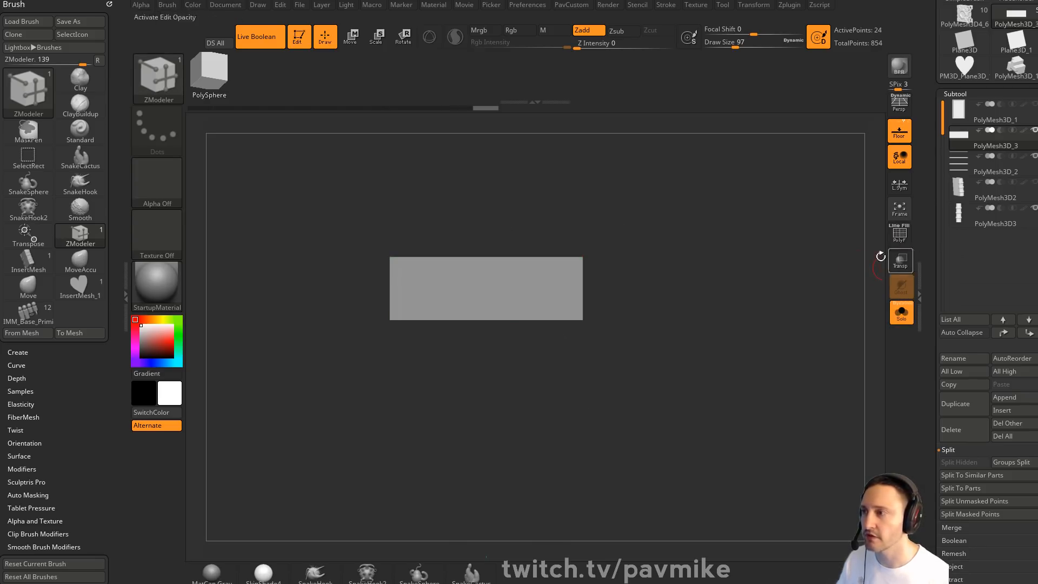
{"action": "key", "text": "shift+f"}
{"action": "left_click", "coordinate": [901, 309]}
{"action": "mouse_move", "coordinate": [822, 278]}
{"action": "left_mouse_down"}
{"action": "mouse_move", "coordinate": [796, 285]}
{"action": "mouse_move", "coordinate": [797, 296]}
{"action": "mouse_move", "coordinate": [828, 287]}
{"action": "mouse_move", "coordinate": [816, 274]}
{"action": "left_mouse_up"}
{"action": "key", "text": "w"}
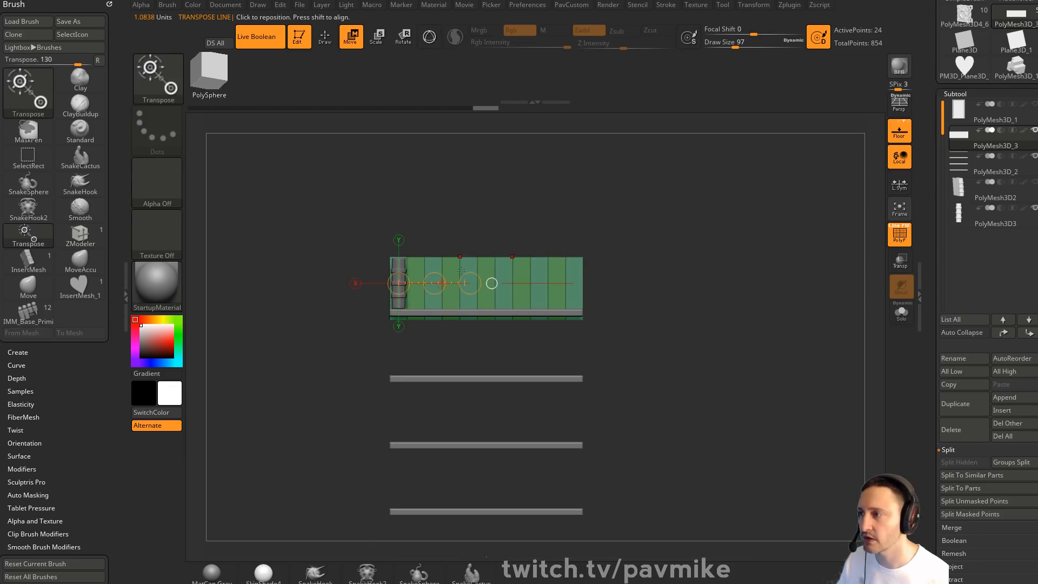
{"action": "key", "text": "q"}
{"action": "left_click_drag", "start_coordinate": [691, 269], "coordinate": [709, 278], "text": "alt"}
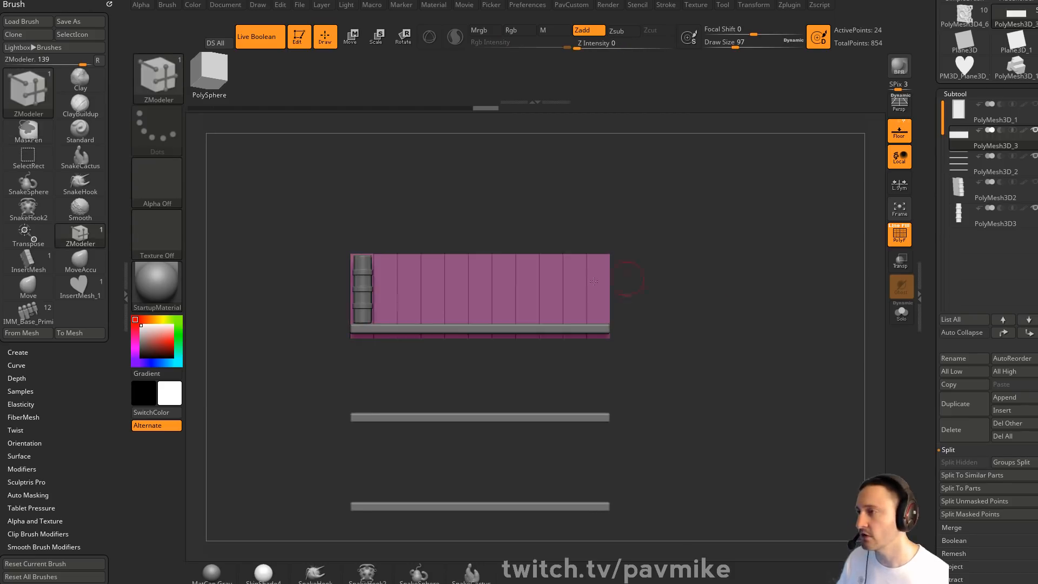
Delete the book subtool standing on the top shelf
{"action": "left_click_drag", "start_coordinate": [651, 308], "coordinate": [676, 274], "text": "alt"}
{"action": "left_click_drag", "start_coordinate": [676, 273], "coordinate": [709, 281]}
{"action": "left_click", "coordinate": [459, 301], "text": "alt"}
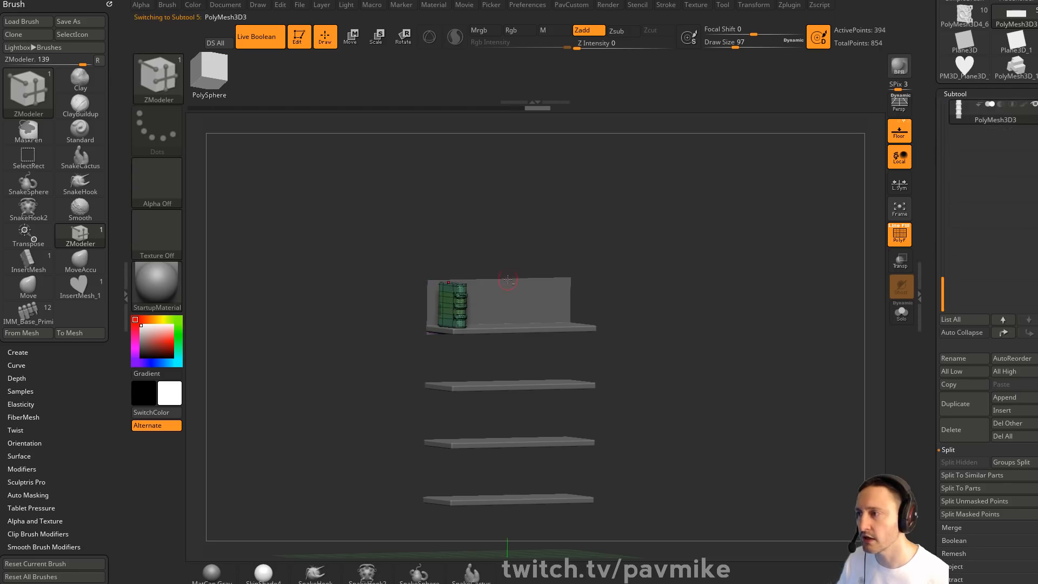
{"action": "left_click", "coordinate": [962, 430]}
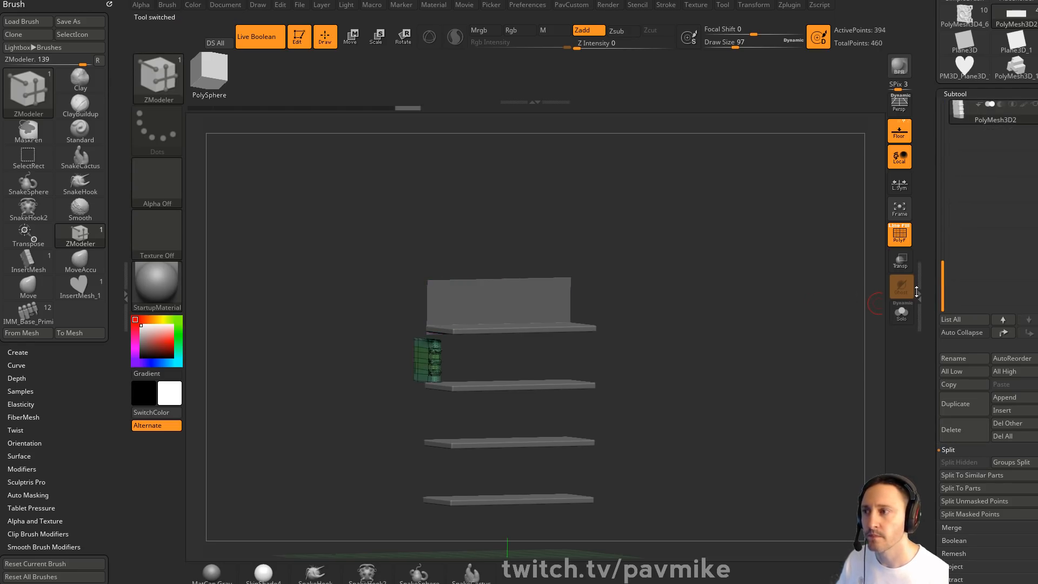
Switch to the standalone book tool PolyMesh3D2
{"action": "left_click_drag", "start_coordinate": [368, 318], "coordinate": [391, 311]}
{"action": "scroll", "coordinate": [950, 157], "scroll_direction": "up", "scroll_amount": 5}
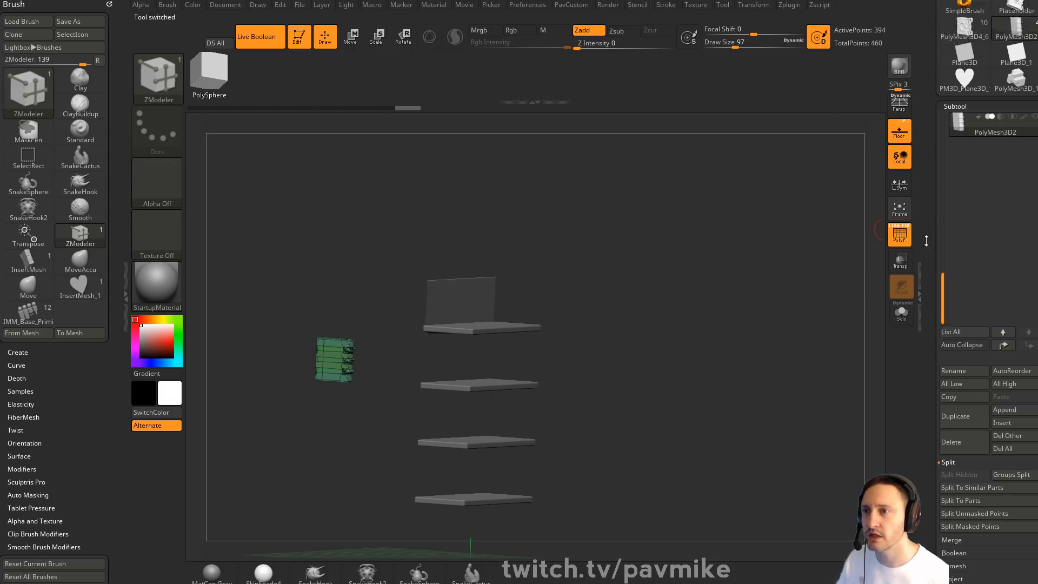
{"action": "left_click", "coordinate": [952, 60]}
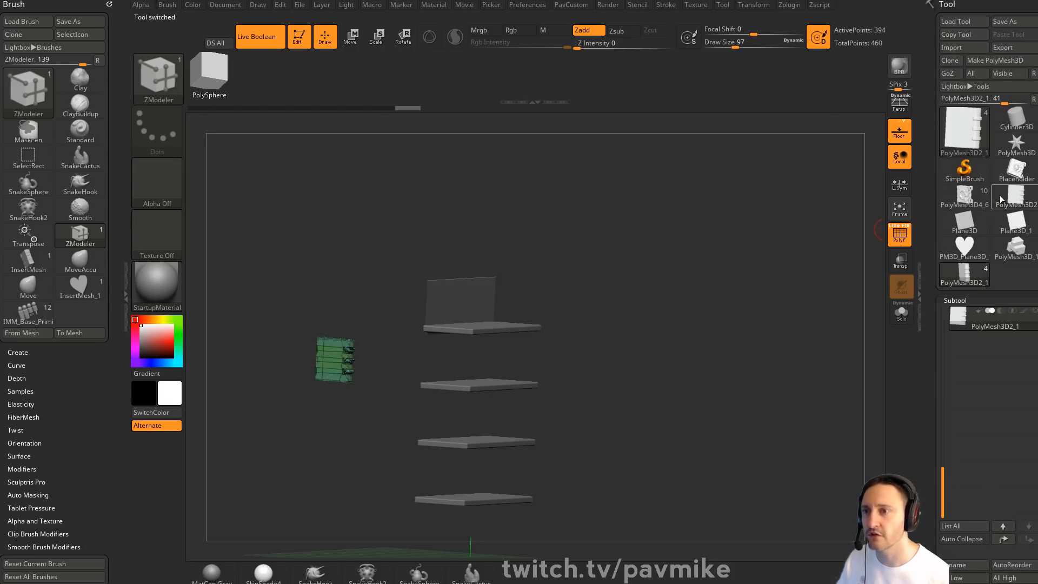
{"action": "left_click", "coordinate": [1017, 202]}
{"action": "key", "text": "4"}
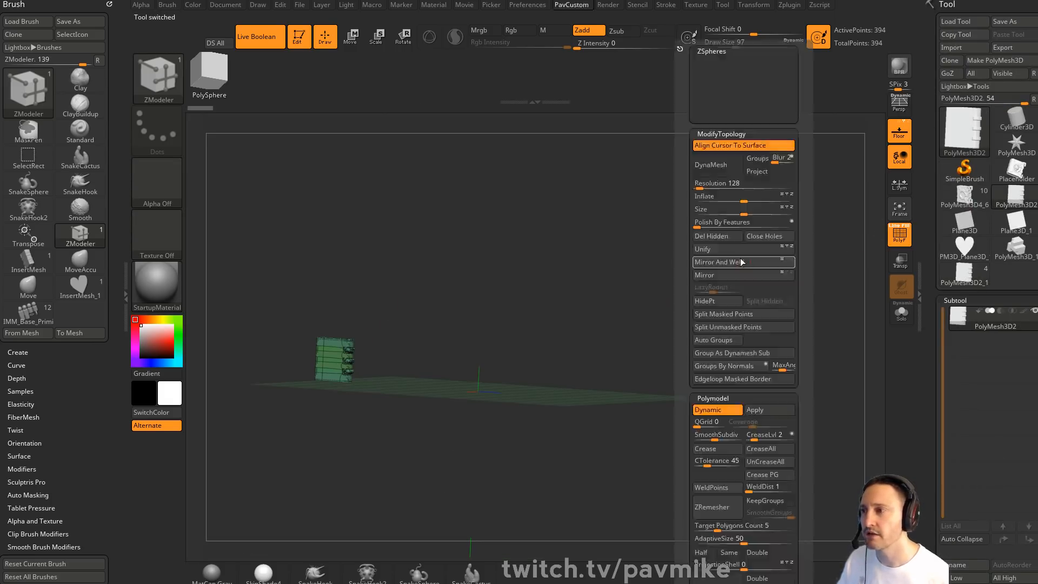
Enable the 3D gizmo on the standalone book and send its mesh to the world axis
{"action": "left_click_drag", "start_coordinate": [665, 260], "coordinate": [658, 261], "text": "shift"}
{"action": "key", "text": "w"}
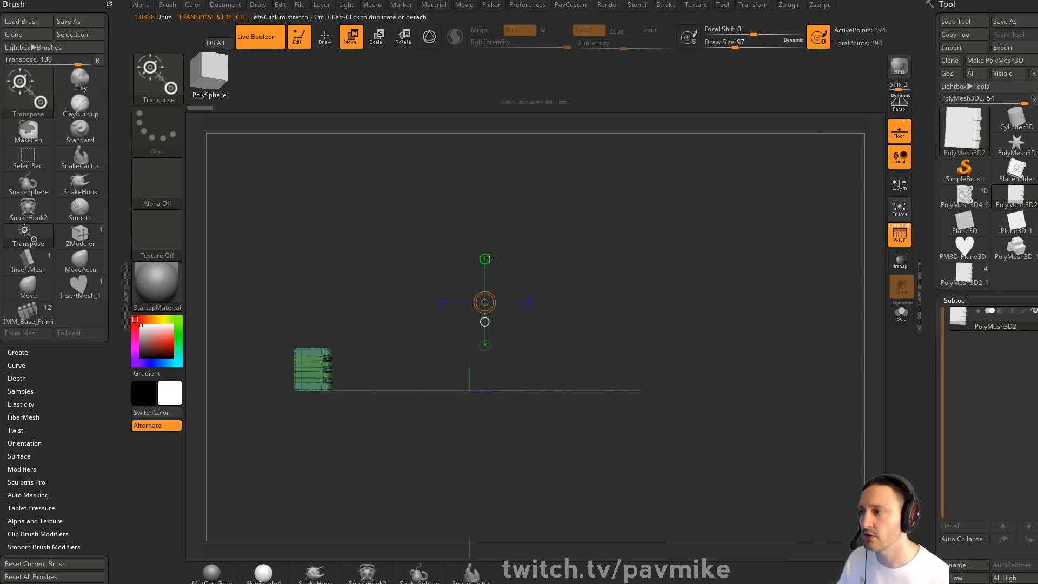
{"action": "left_click", "coordinate": [429, 37]}
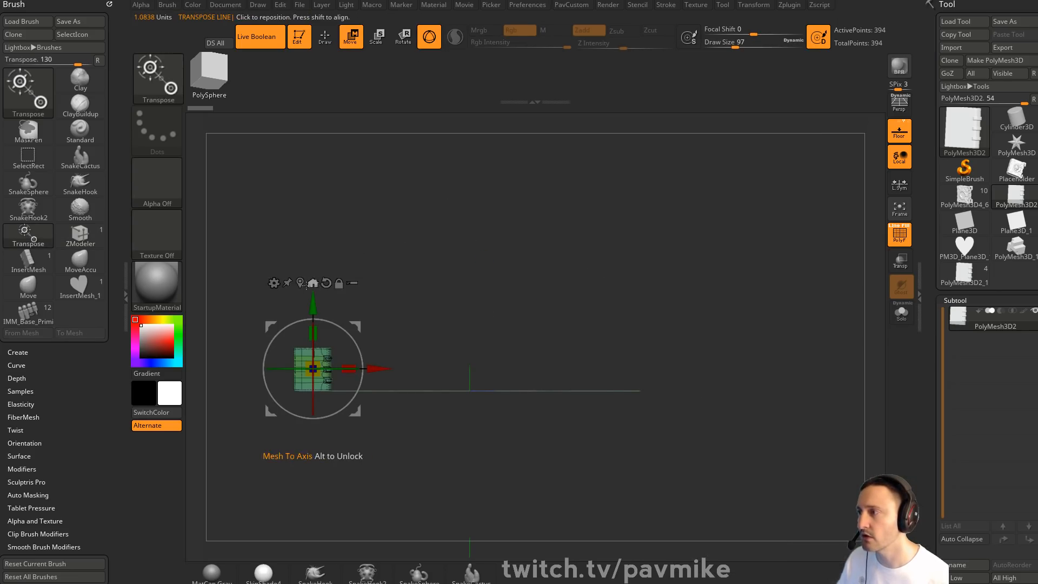
{"action": "left_click", "coordinate": [326, 282]}
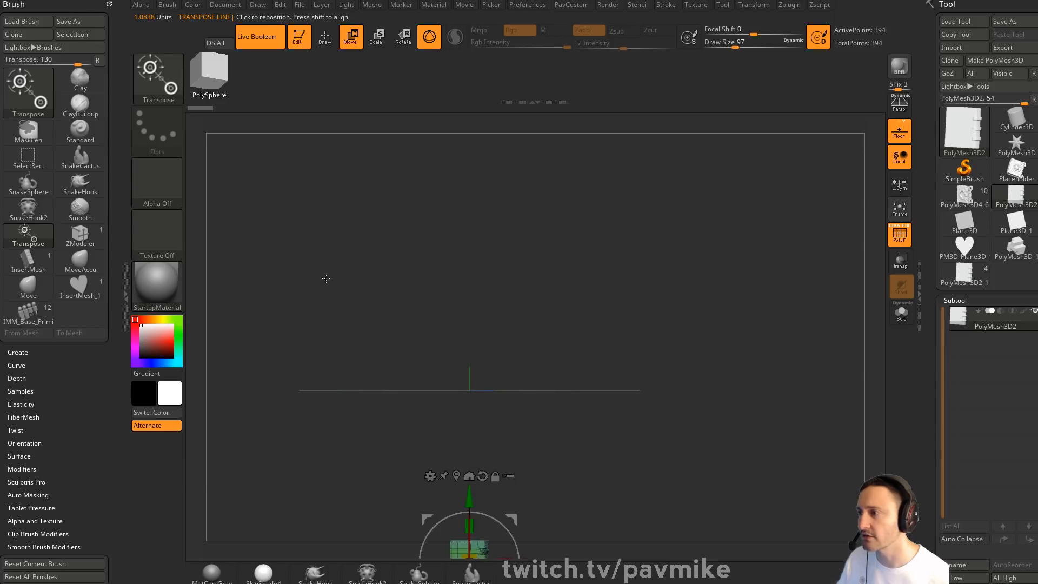
{"action": "left_click_drag", "start_coordinate": [545, 375], "coordinate": [543, 274], "text": "alt"}
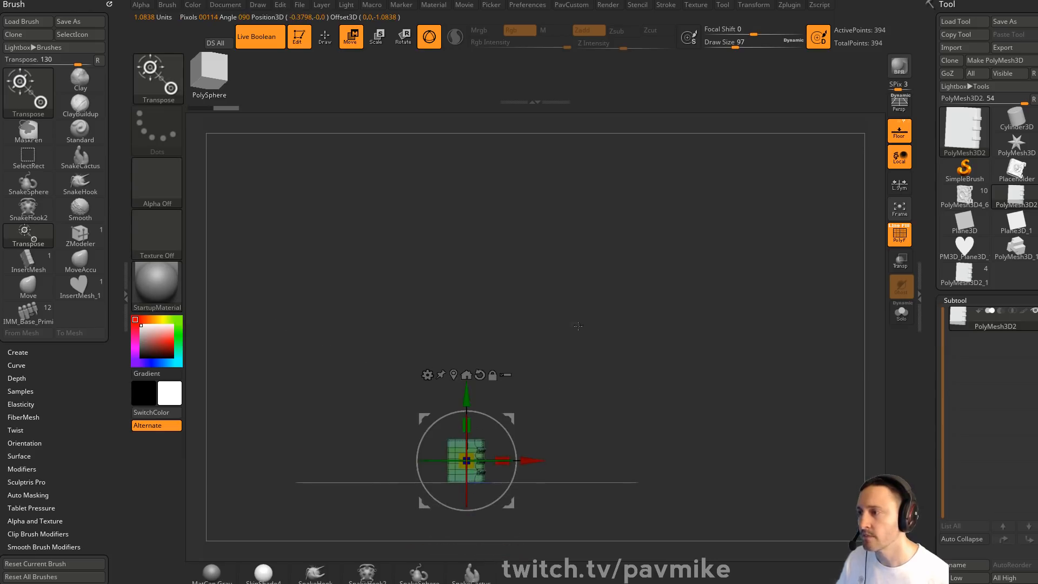
{"action": "left_click_drag", "start_coordinate": [574, 325], "coordinate": [606, 285], "text": "shift"}
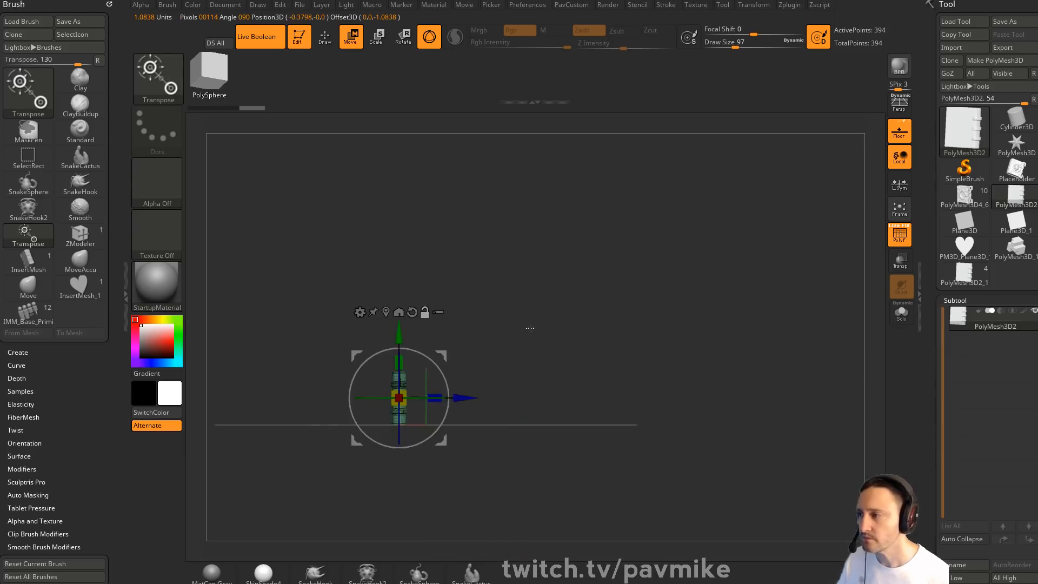
Recentre the gizmo on the book, realign the book to the middle of the floor grid, and return to Draw mode
{"action": "left_click_drag", "start_coordinate": [530, 327], "coordinate": [474, 363]}
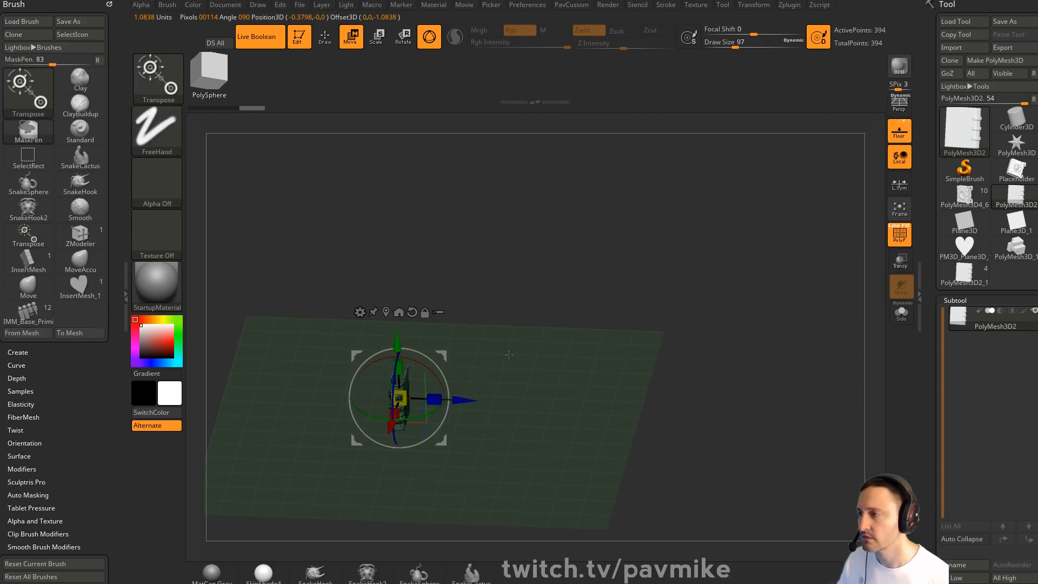
{"action": "mouse_move", "coordinate": [513, 335]}
{"action": "left_mouse_down", "text": "ctrl"}
{"action": "mouse_move", "coordinate": [536, 347]}
{"action": "mouse_move", "coordinate": [551, 324]}
{"action": "mouse_move", "coordinate": [584, 357]}
{"action": "mouse_move", "coordinate": [604, 346]}
{"action": "left_mouse_up", "text": "ctrl"}
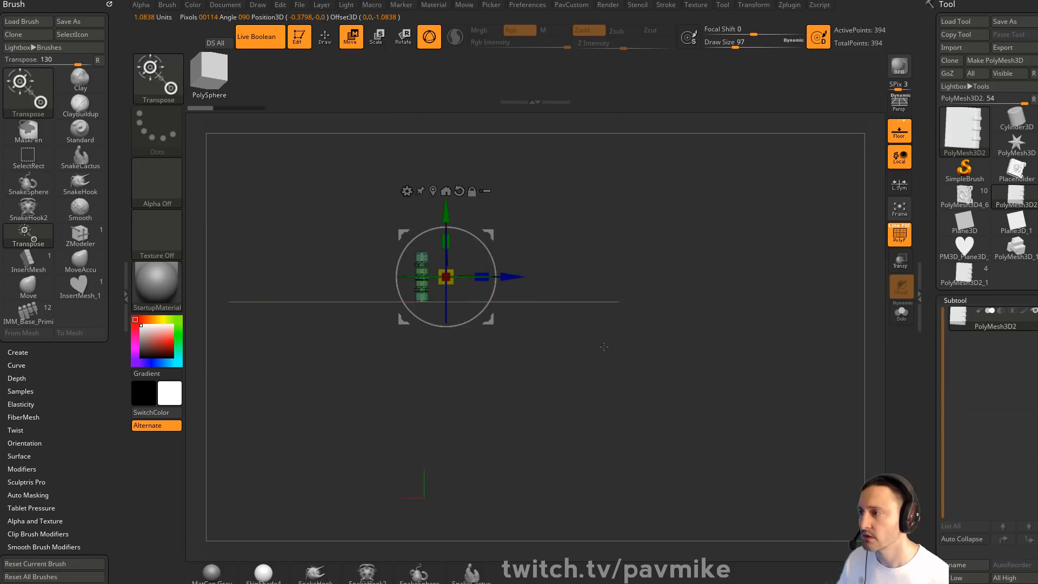
{"action": "left_click", "coordinate": [434, 190]}
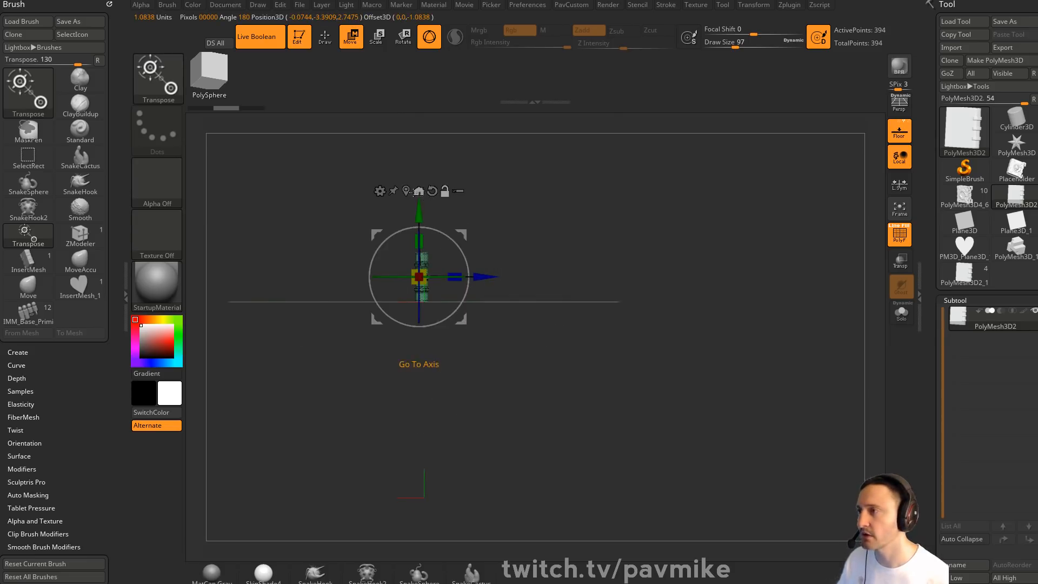
{"action": "left_click_drag", "start_coordinate": [519, 227], "coordinate": [559, 248]}
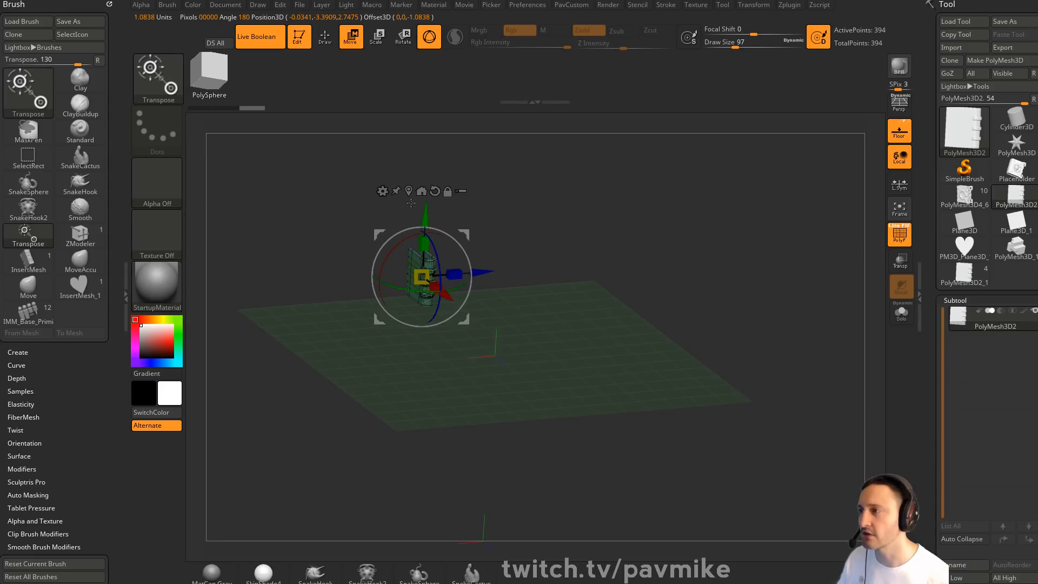
{"action": "left_click", "coordinate": [423, 190]}
{"action": "left_click_drag", "start_coordinate": [568, 294], "coordinate": [610, 354]}
{"action": "left_click_drag", "start_coordinate": [609, 354], "coordinate": [594, 188], "text": "alt"}
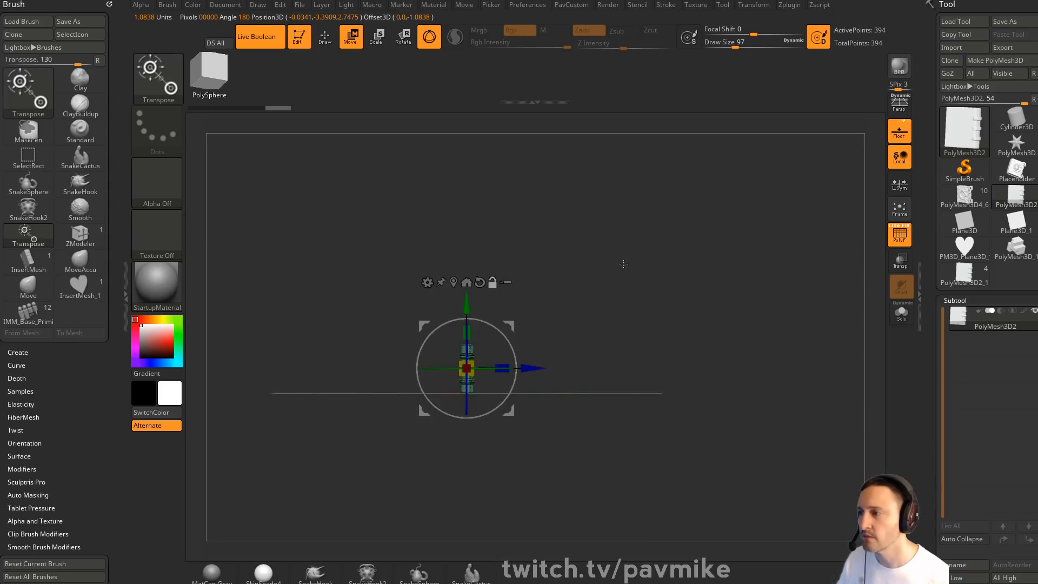
{"action": "key", "text": "q"}
{"action": "mouse_move", "coordinate": [623, 264]}
{"action": "left_mouse_down"}
{"action": "mouse_move", "coordinate": [657, 303]}
{"action": "mouse_move", "coordinate": [637, 311]}
{"action": "mouse_move", "coordinate": [676, 294]}
{"action": "mouse_move", "coordinate": [655, 301]}
{"action": "mouse_move", "coordinate": [646, 272]}
{"action": "left_mouse_up"}
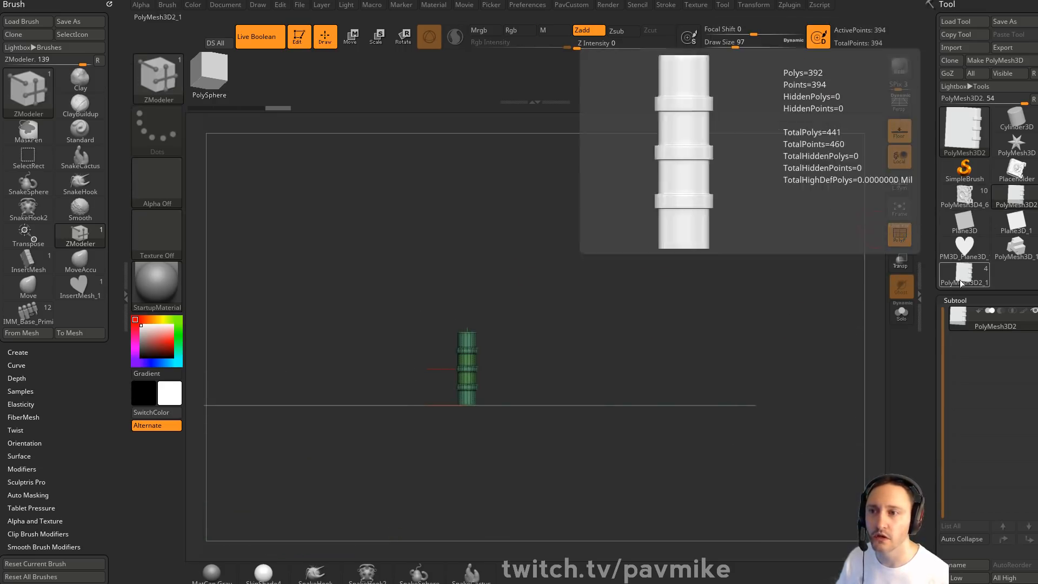
Switch back to the bookcase tool and make the divided back panel PolyMesh3D_3 the active subtool
{"action": "left_click", "coordinate": [960, 277]}
{"action": "left_click_drag", "start_coordinate": [662, 263], "coordinate": [834, 268]}
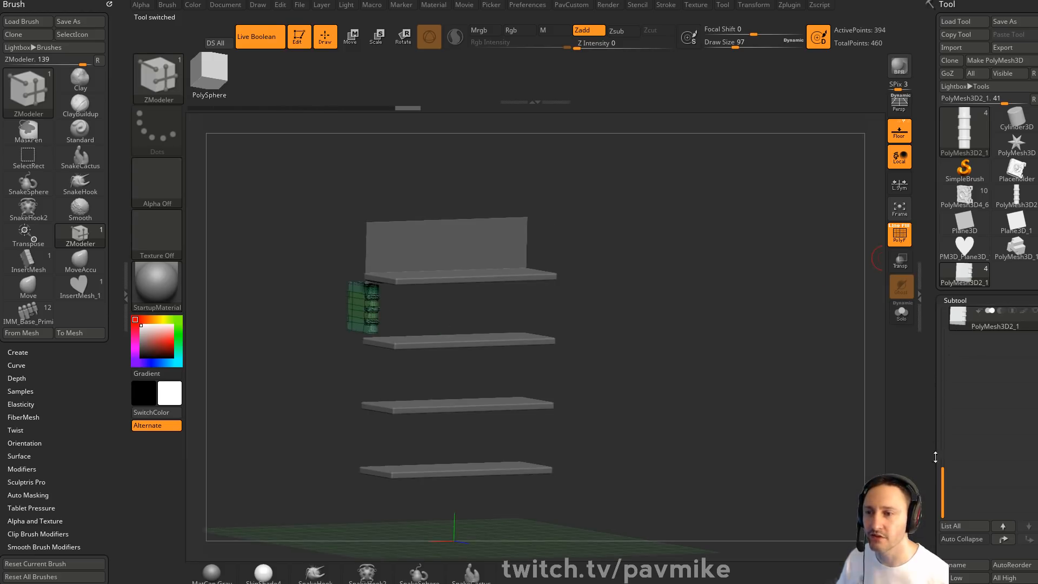
{"action": "left_click_drag", "start_coordinate": [941, 460], "coordinate": [941, 319]}
{"action": "left_click", "coordinate": [993, 381]}
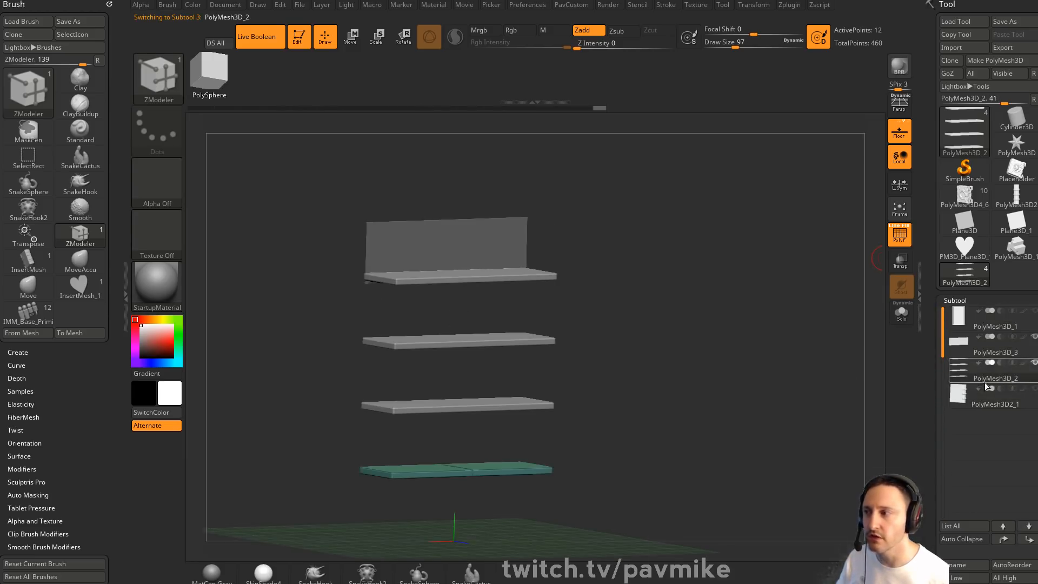
{"action": "left_click", "coordinate": [983, 354]}
{"action": "left_click_drag", "start_coordinate": [634, 269], "coordinate": [618, 260], "text": "shift"}
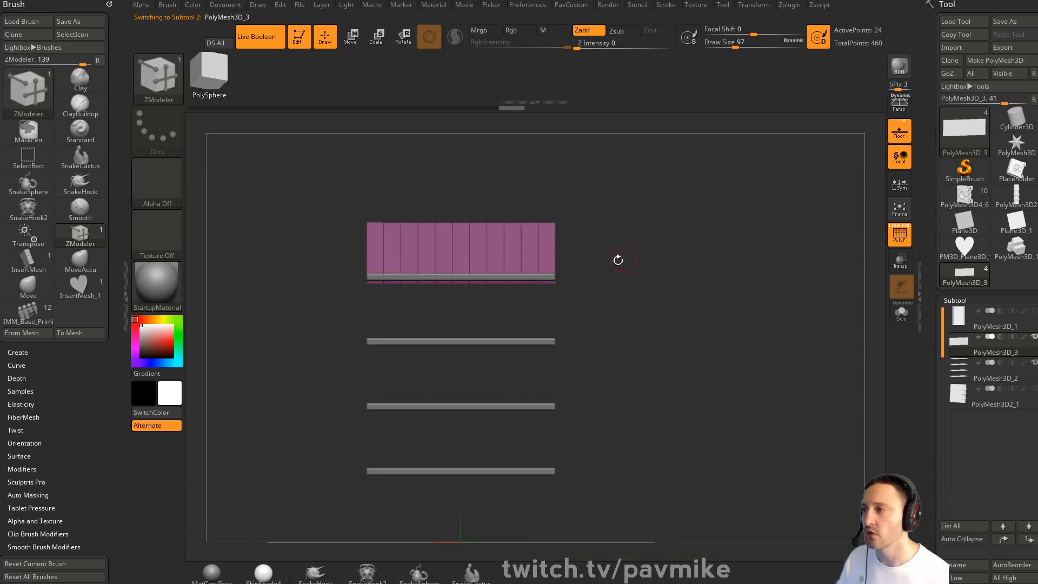
{"action": "left_click_drag", "start_coordinate": [657, 212], "coordinate": [704, 260], "text": "alt"}
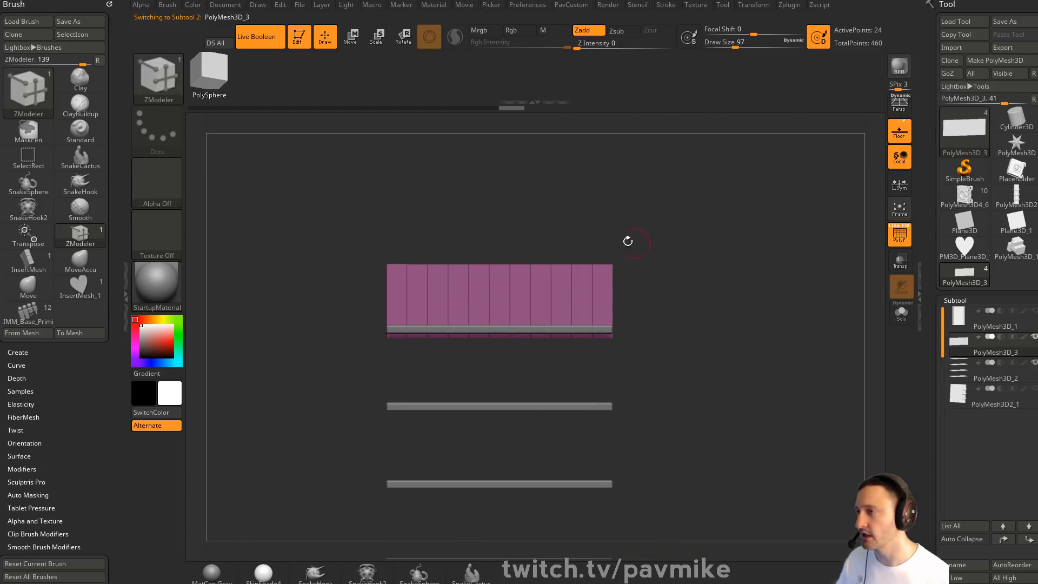
Set the ZModeler polygon action to Insert NanoMesh with the target Polygroup All
{"action": "key", "text": "b"}
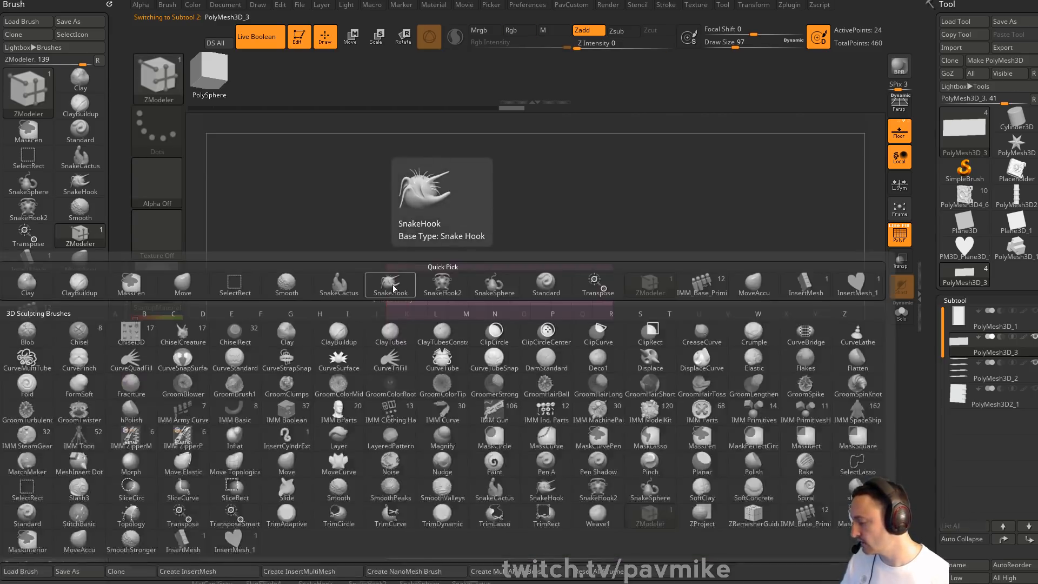
{"action": "key", "text": "Escape"}
{"action": "key", "text": "space"}
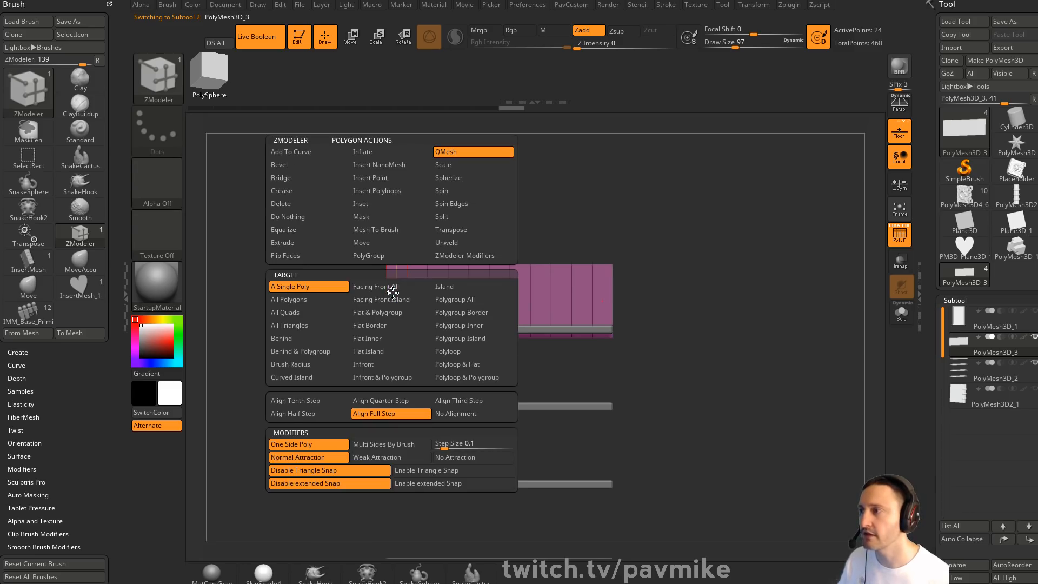
{"action": "left_click", "coordinate": [403, 163]}
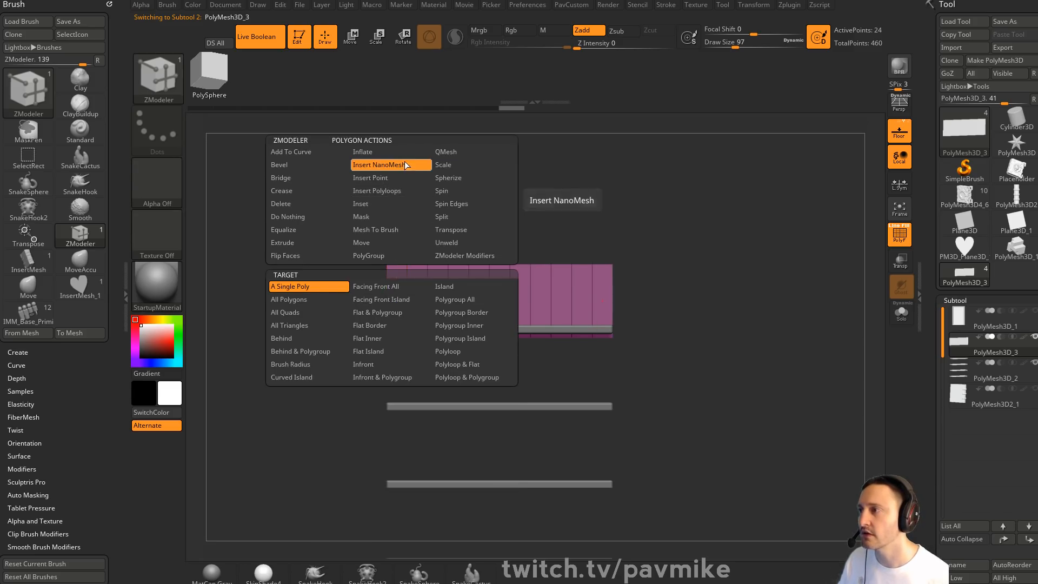
{"action": "left_click", "coordinate": [455, 299]}
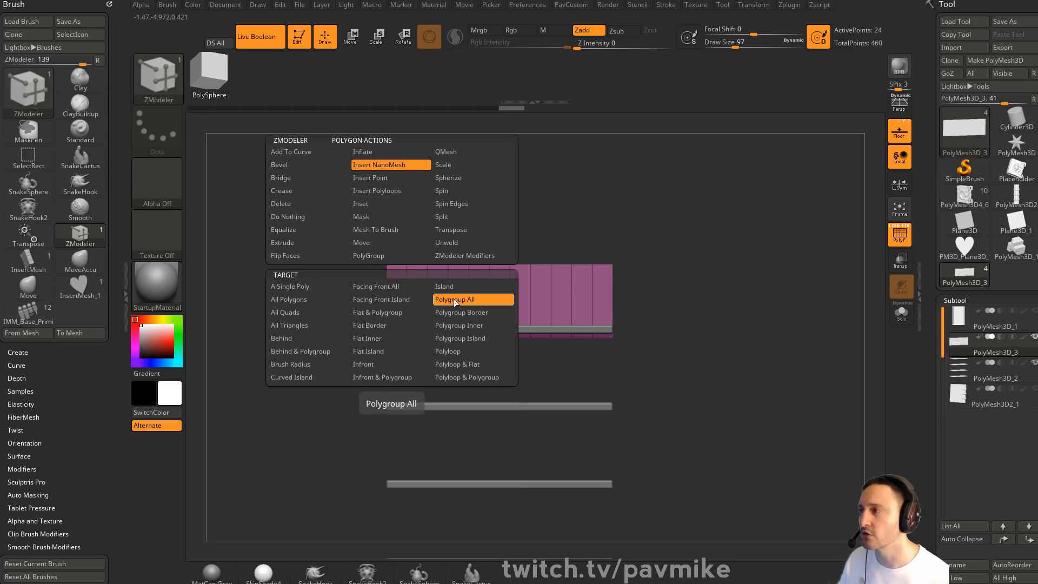
Try inserting the default NanoMesh across the panel's strips at two sizes, undoing each attempt
{"action": "left_click_drag", "start_coordinate": [393, 298], "coordinate": [396, 357]}
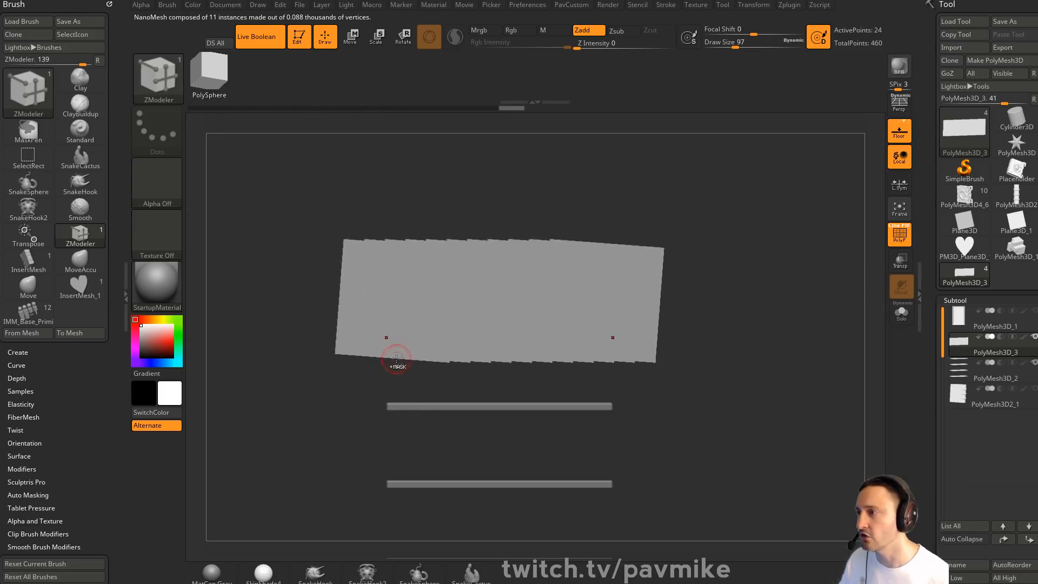
{"action": "key", "text": "ctrl+z"}
{"action": "left_click_drag", "start_coordinate": [393, 297], "coordinate": [396, 312]}
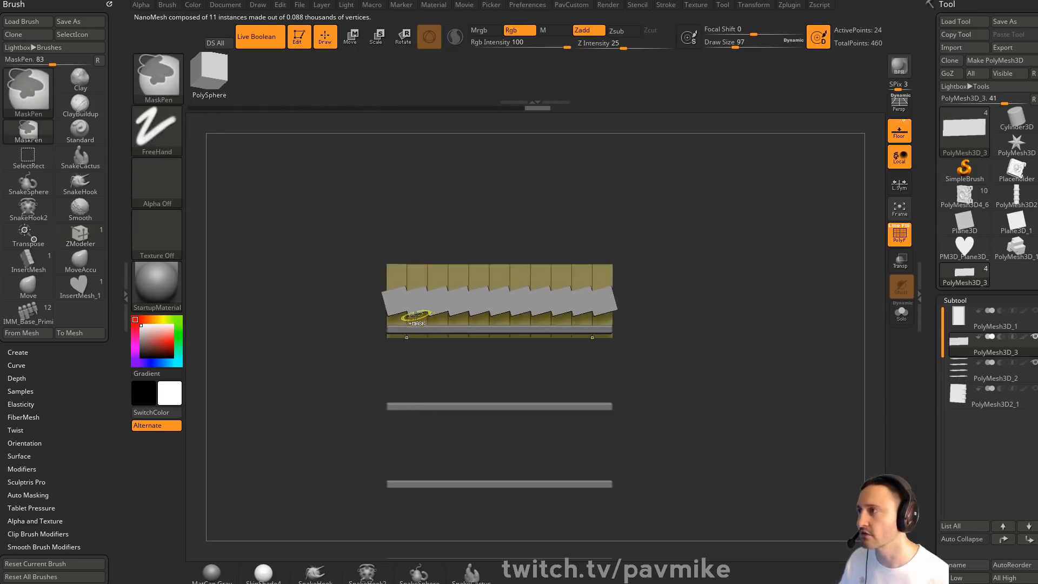
{"action": "key", "text": "ctrl+z"}
Pick the book PolyMesh3D2 as the NanoMesh object, try inserting it across the panel's strips, and undo the insertion
{"action": "key", "text": "F1"}
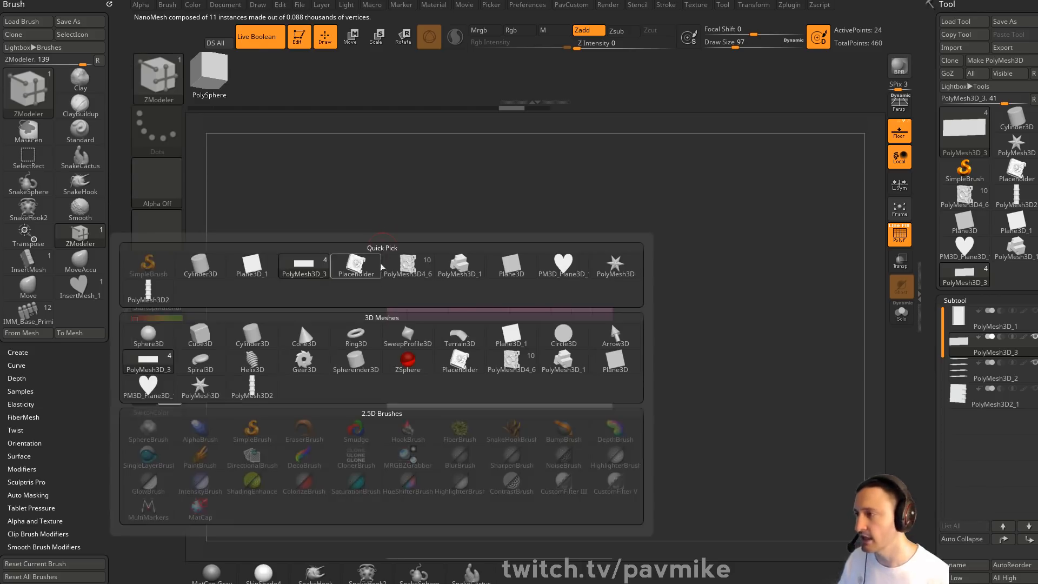
{"action": "left_click", "coordinate": [253, 389]}
{"action": "left_click_drag", "start_coordinate": [393, 297], "coordinate": [393, 328]}
{"action": "key", "text": "ctrl+z"}
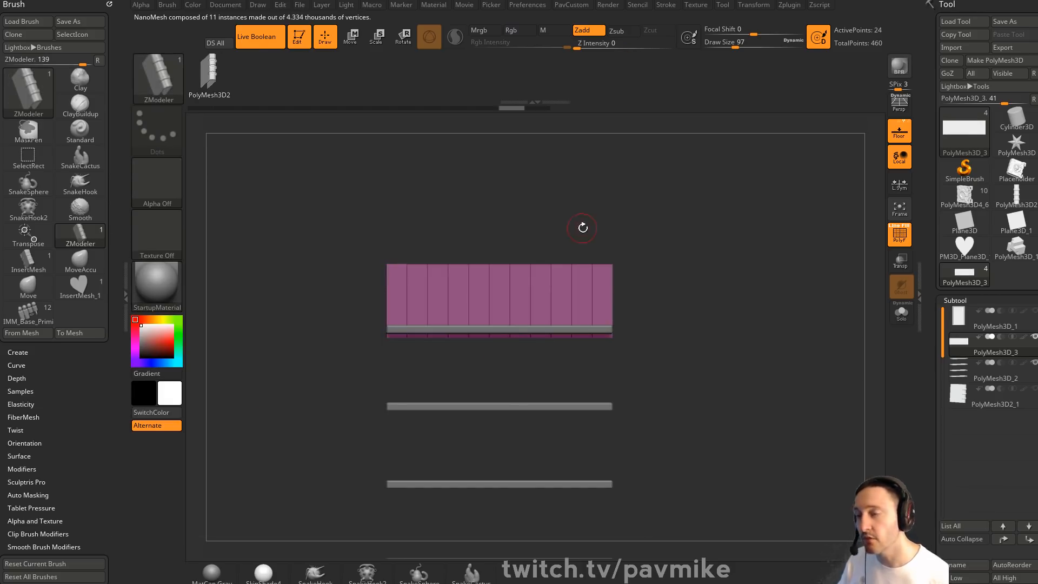
Isolate the book subtool PolyMesh3D2_1 in solo mode and try to add it as an InsertMesh to the current brush with Append
{"action": "left_click", "coordinate": [987, 409]}
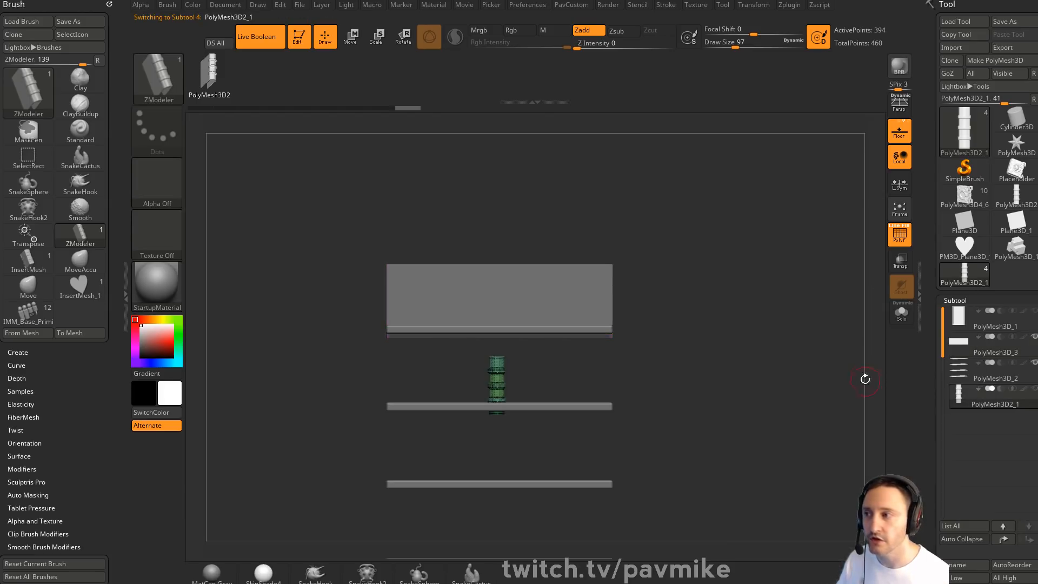
{"action": "left_click", "coordinate": [901, 313]}
{"action": "key", "text": "f"}
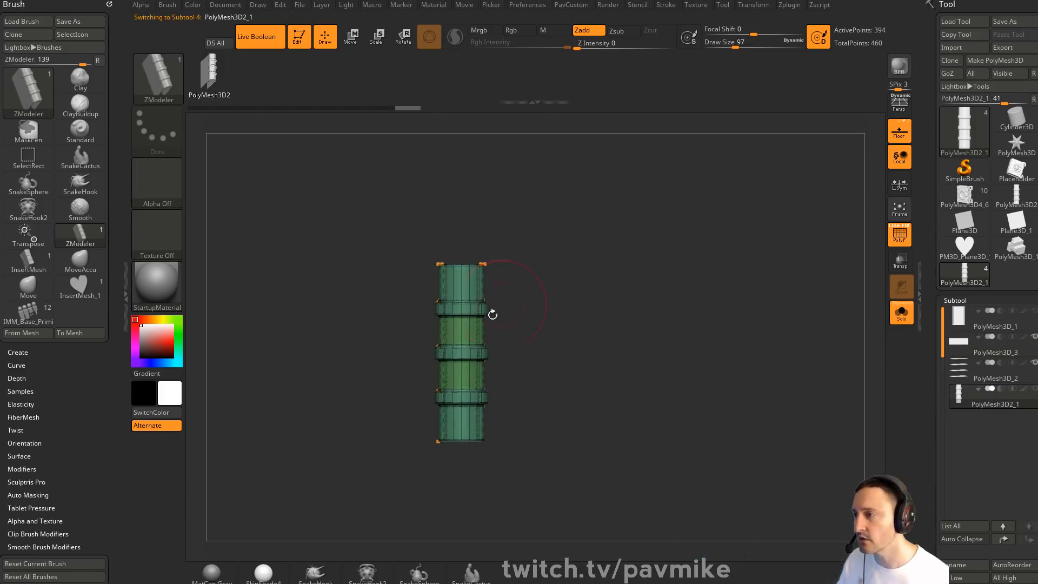
{"action": "key", "text": "b"}
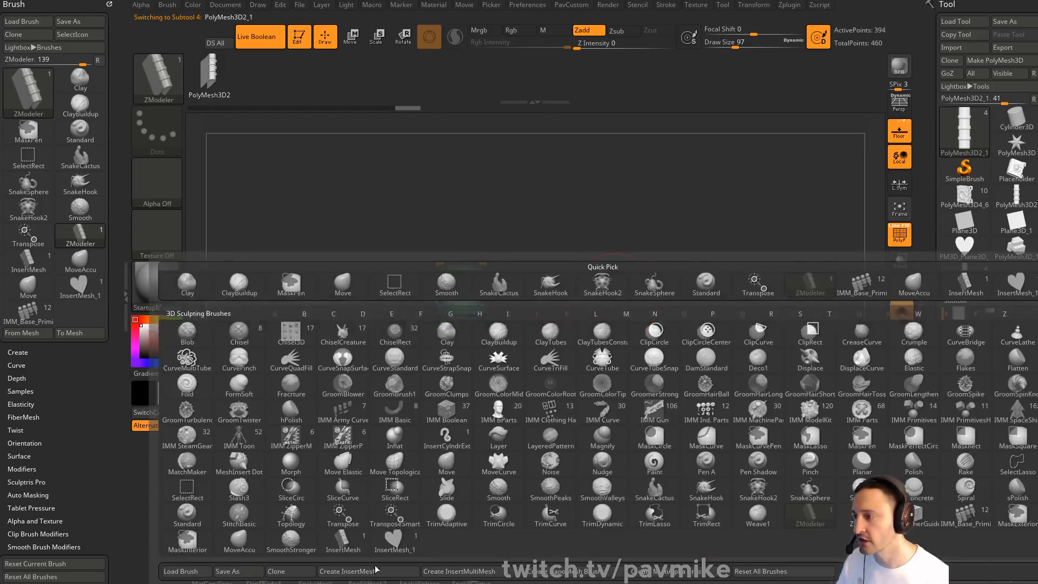
{"action": "left_click", "coordinate": [376, 570]}
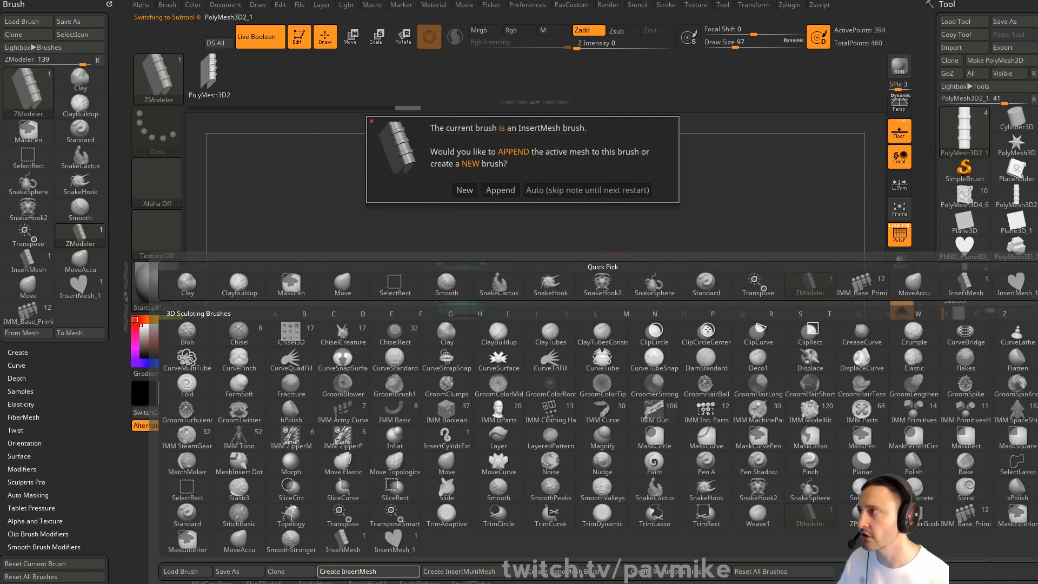
{"action": "left_click", "coordinate": [519, 190]}
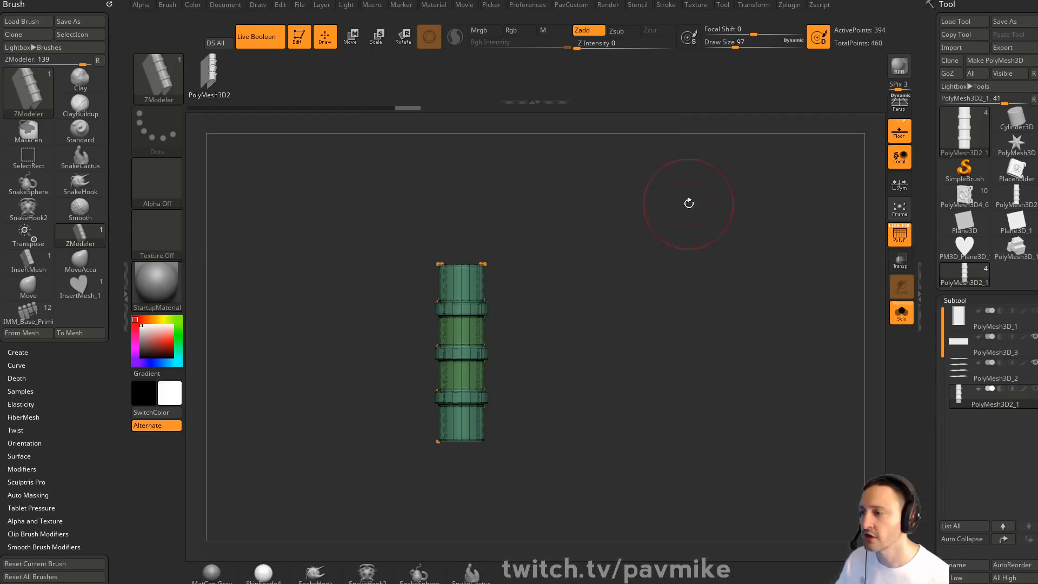
Try to create a NanoMesh brush directly from the current ZModeler brush
{"action": "key", "text": "b"}
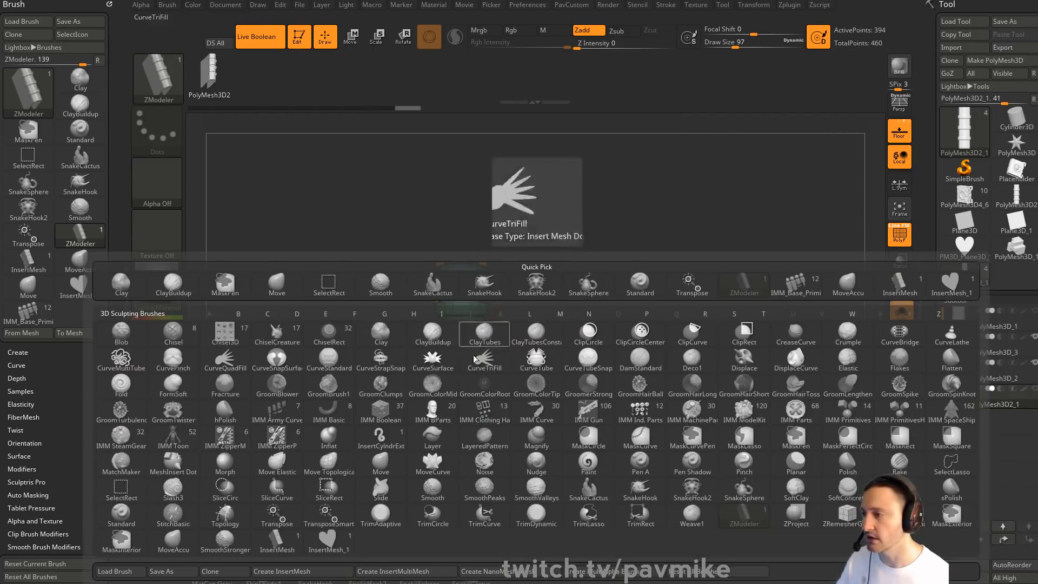
{"action": "left_click", "coordinate": [519, 576]}
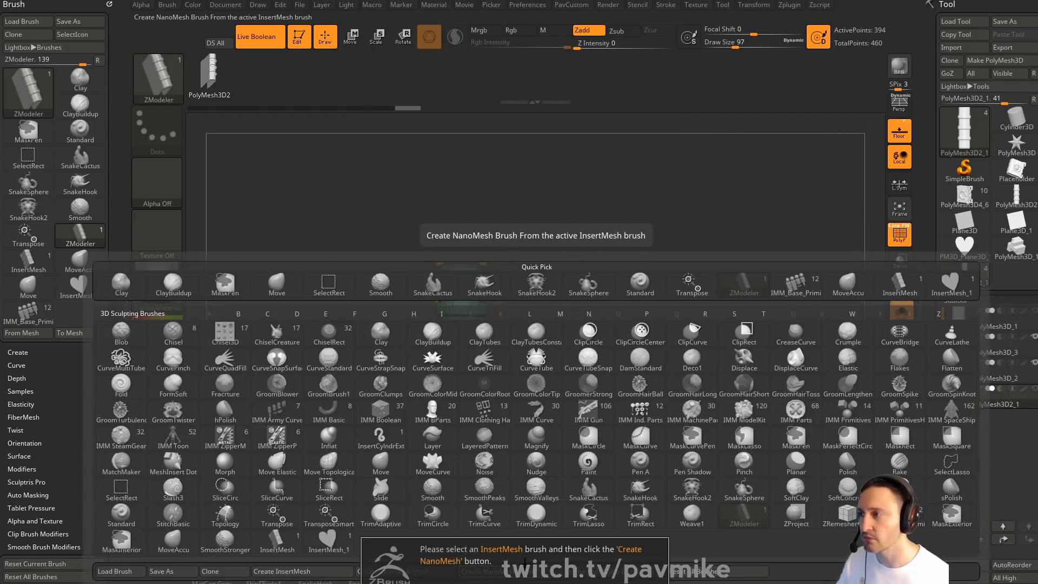
{"action": "left_click", "coordinate": [698, 204]}
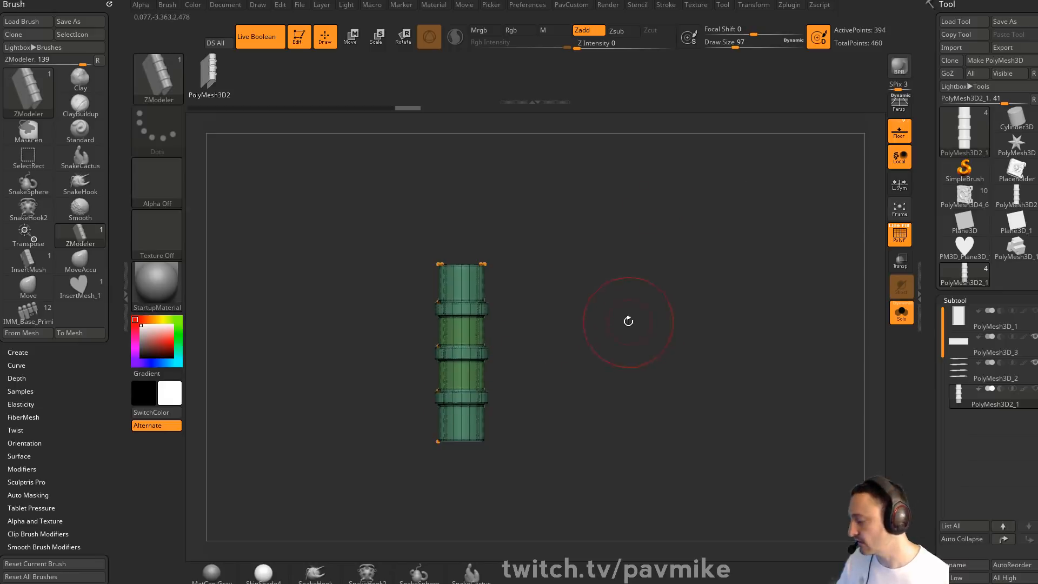
Create a new InsertMesh brush from the book subtool and make a NanoMesh brush from it
{"action": "key", "text": "b"}
{"action": "left_click", "coordinate": [369, 571]}
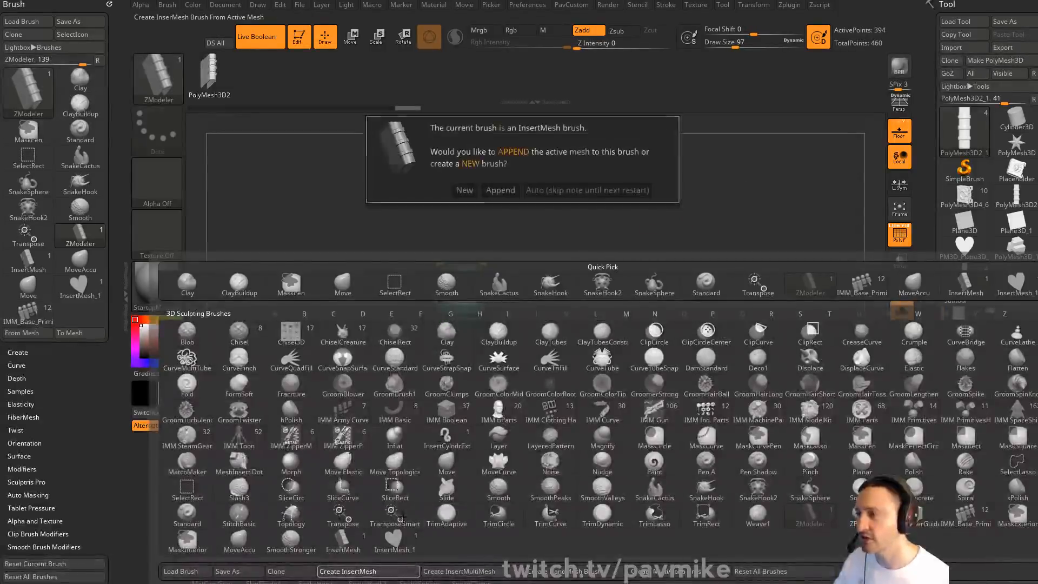
{"action": "left_click", "coordinate": [465, 191]}
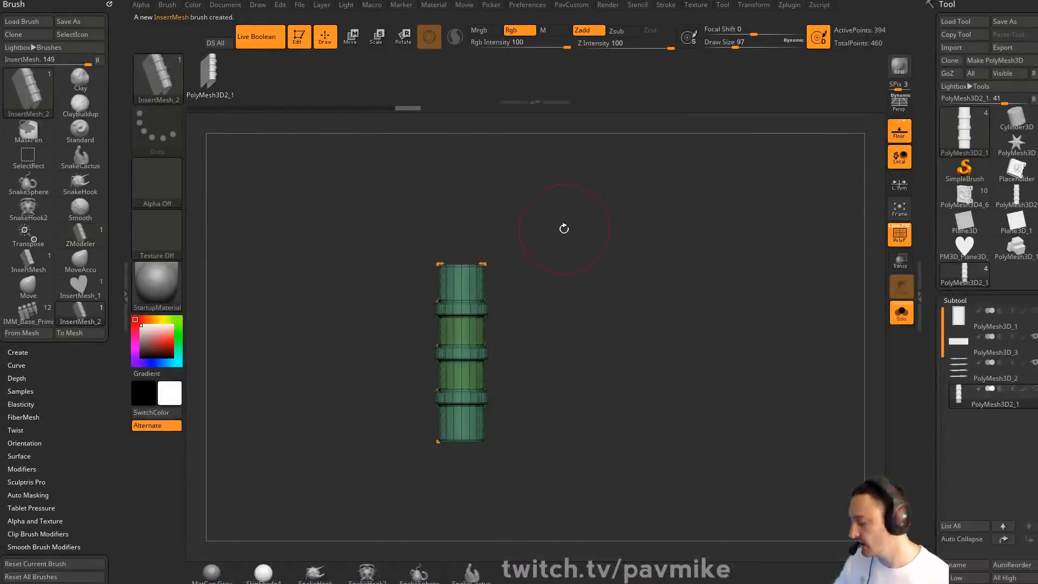
{"action": "left_click", "coordinate": [17, 352]}
{"action": "scroll", "coordinate": [44, 346], "scroll_direction": "down", "scroll_amount": 1}
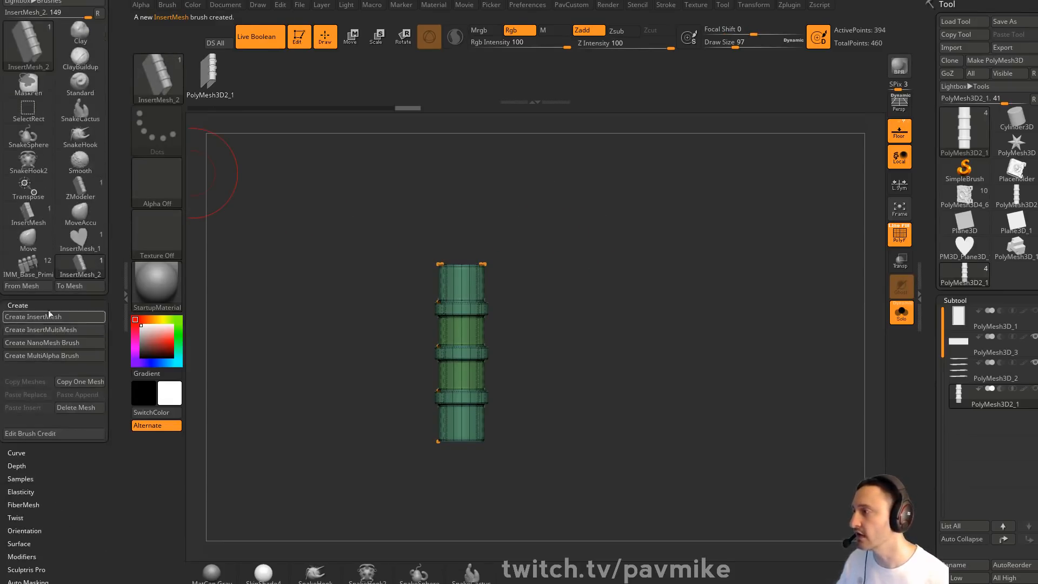
{"action": "left_click", "coordinate": [62, 343]}
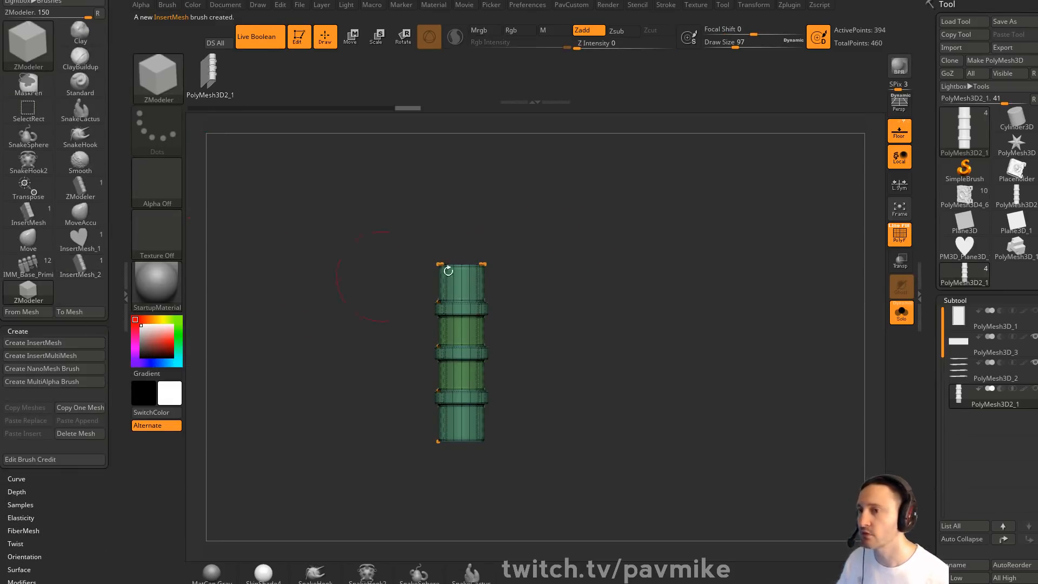
On the panel subtool PolyMesh3D_3, insert the book NanoMesh across all strips with the target Polygroup All
{"action": "left_click", "coordinate": [994, 352]}
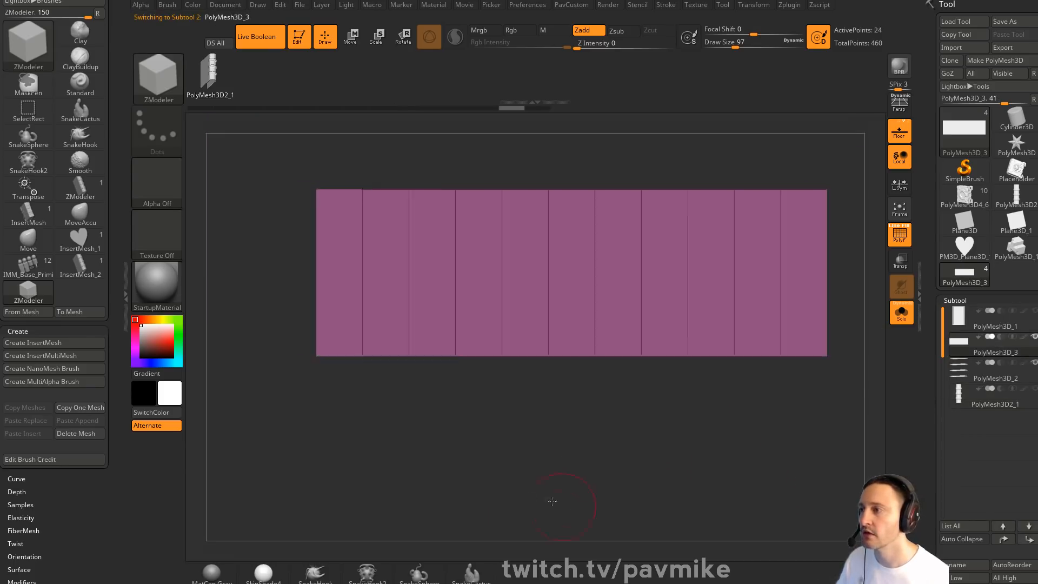
{"action": "left_click_drag", "start_coordinate": [288, 265], "coordinate": [427, 364]}
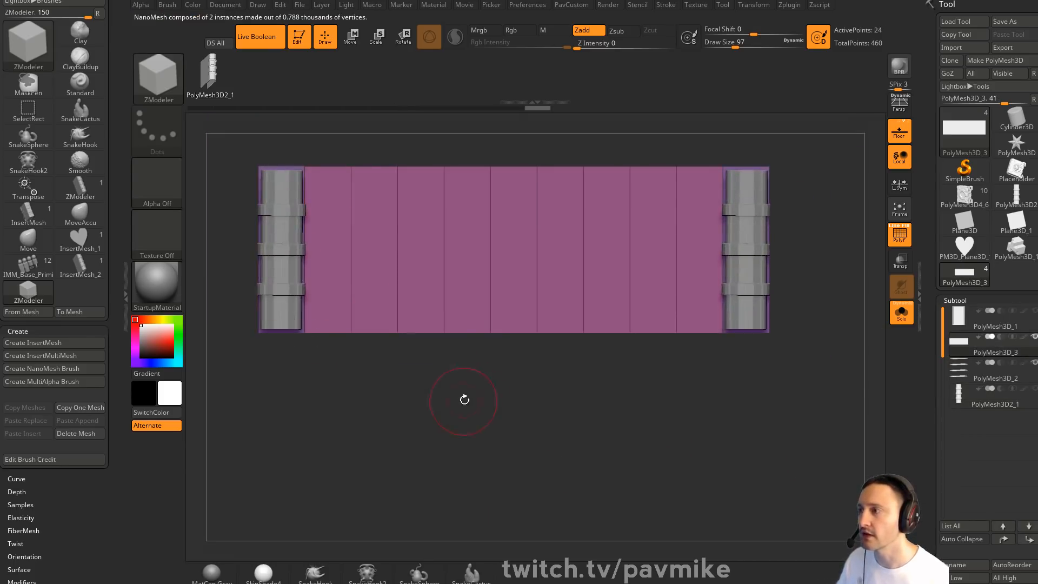
{"action": "key", "text": "ctrl+z"}
{"action": "key", "text": "space"}
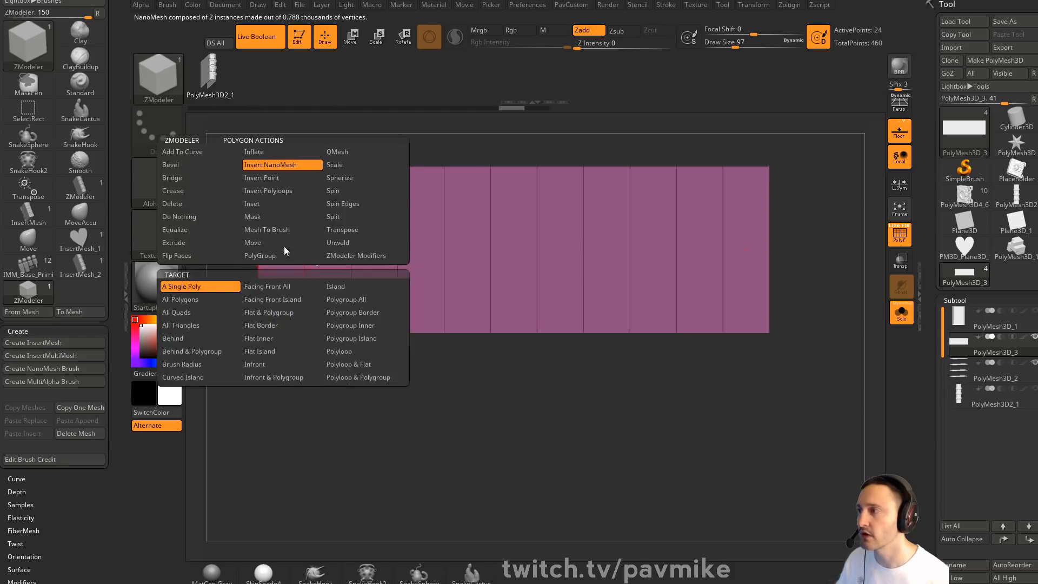
{"action": "left_click", "coordinate": [346, 299]}
{"action": "left_click_drag", "start_coordinate": [299, 260], "coordinate": [282, 329]}
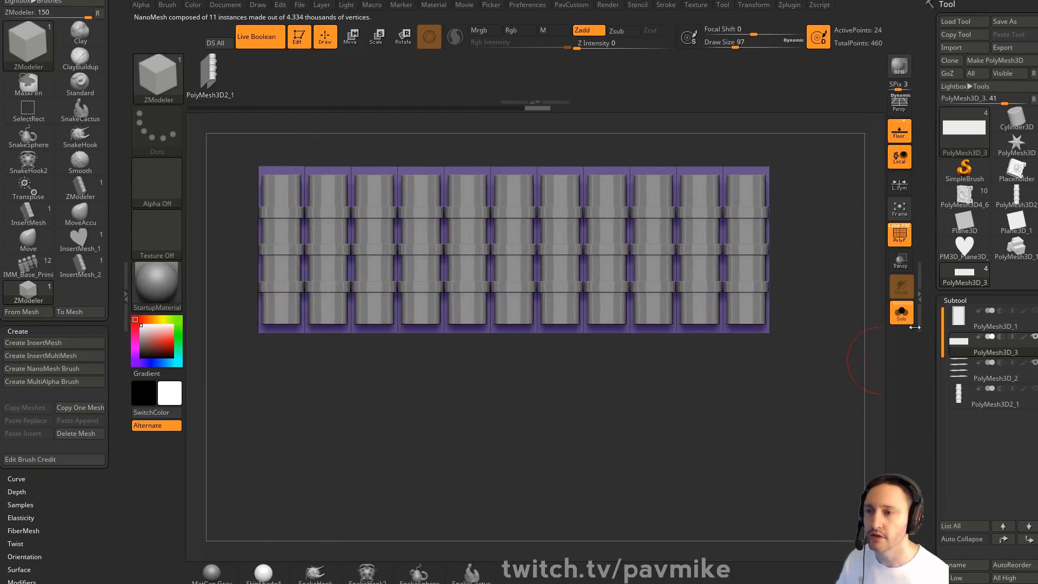
Turn off solo mode to show the whole bookcase and set the book NanoMesh's Size to 0.7629
{"action": "left_click", "coordinate": [1035, 314]}
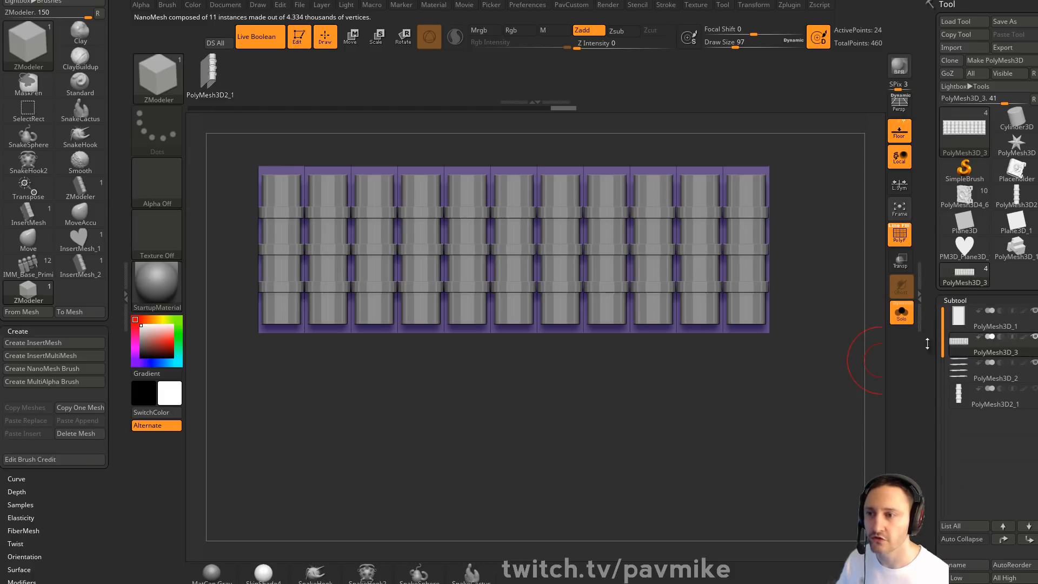
{"action": "left_click", "coordinate": [902, 314]}
{"action": "left_click_drag", "start_coordinate": [931, 322], "coordinate": [957, 162]}
{"action": "left_click_drag", "start_coordinate": [928, 290], "coordinate": [941, 146]}
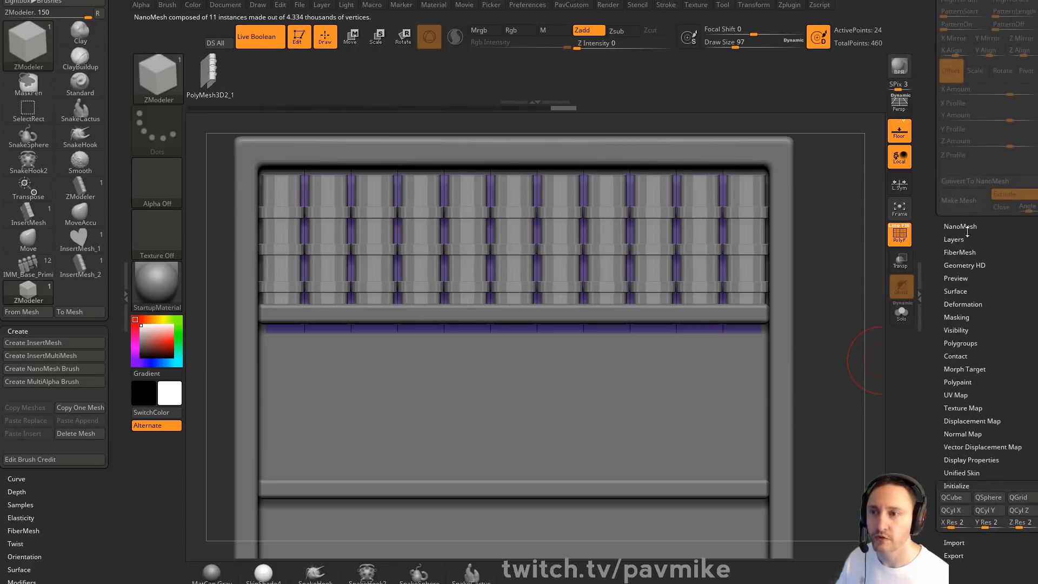
{"action": "left_click", "coordinate": [964, 228]}
{"action": "left_click_drag", "start_coordinate": [877, 230], "coordinate": [847, 215], "text": "alt"}
{"action": "left_click_drag", "start_coordinate": [999, 343], "coordinate": [998, 343]}
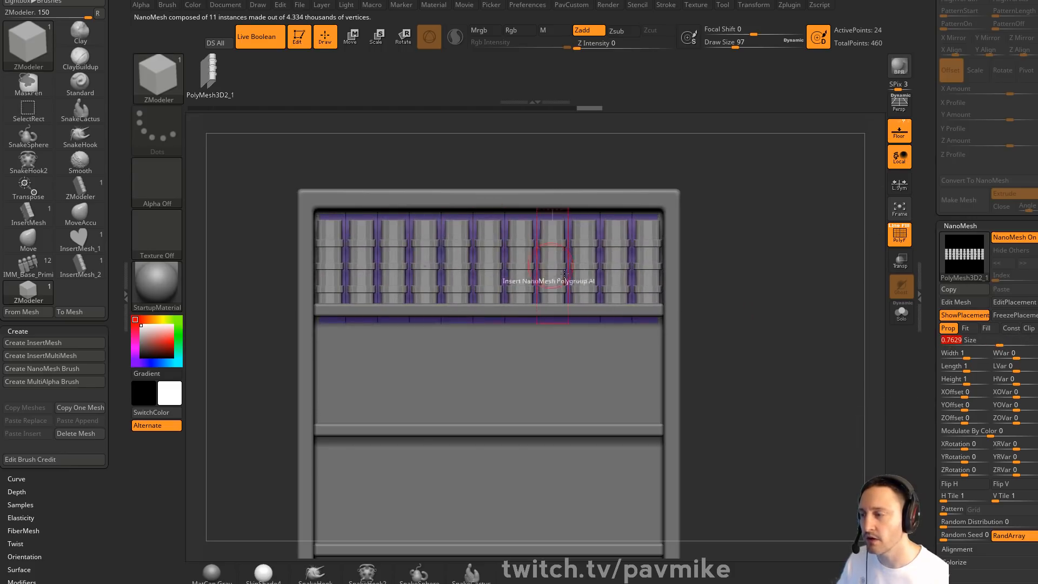
Adjust the draw size repeatedly and enlarge it to 525 for reshaping the panel
{"action": "key", "text": "w"}
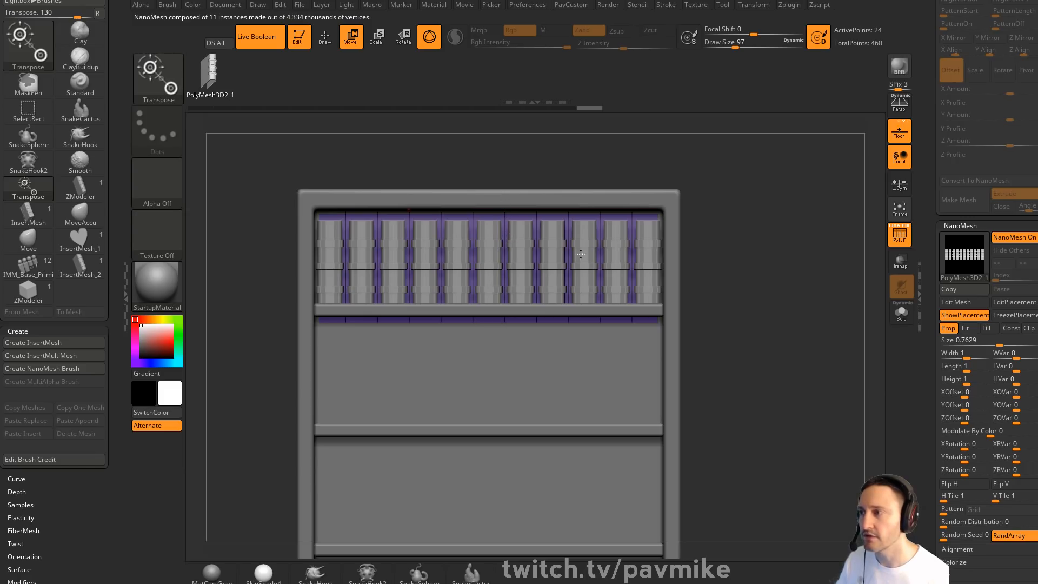
{"action": "key", "text": "s"}
{"action": "left_click_drag", "start_coordinate": [737, 280], "coordinate": [788, 283]}
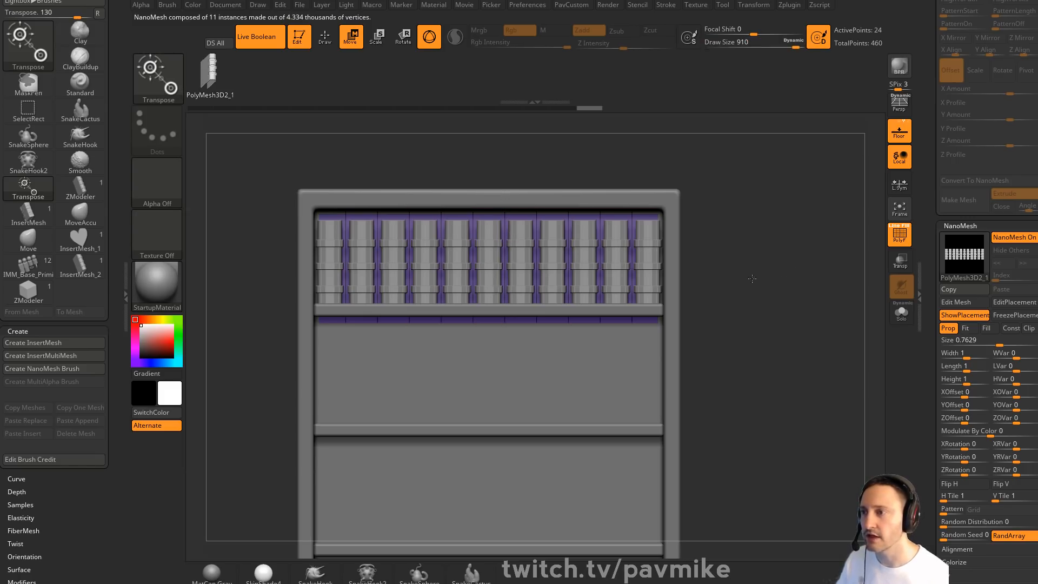
{"action": "key", "text": "s"}
{"action": "mouse_move", "coordinate": [725, 267]}
{"action": "left_mouse_down"}
{"action": "mouse_move", "coordinate": [683, 267]}
{"action": "mouse_move", "coordinate": [673, 286]}
{"action": "left_mouse_up"}
{"action": "key", "text": "f"}
{"action": "key", "text": "s"}
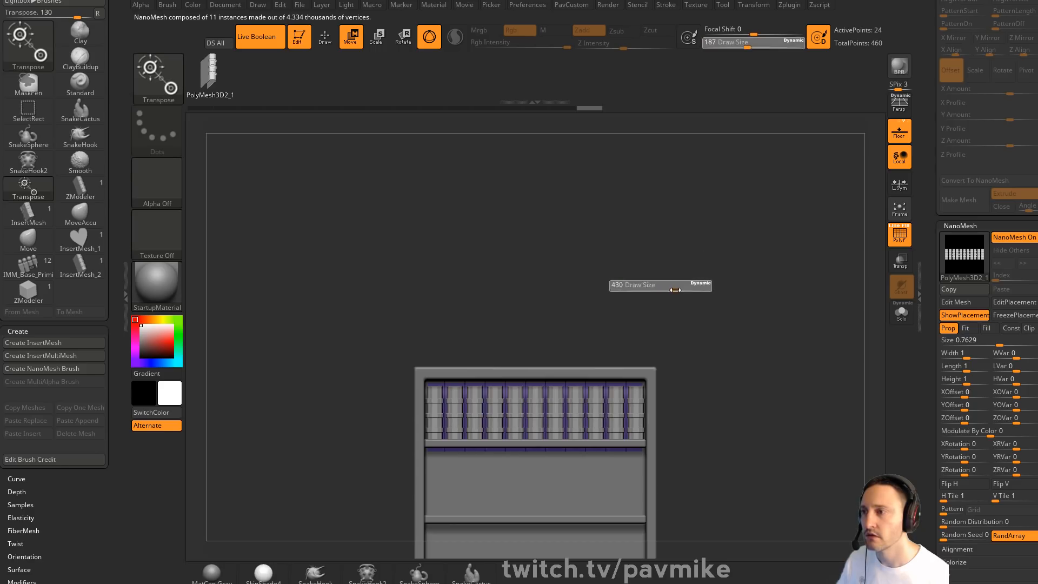
{"action": "key", "text": "s"}
{"action": "mouse_move", "coordinate": [698, 252]}
{"action": "left_mouse_down"}
{"action": "mouse_move", "coordinate": [755, 265]}
{"action": "mouse_move", "coordinate": [709, 266]}
{"action": "left_mouse_up"}
{"action": "key", "text": "s"}
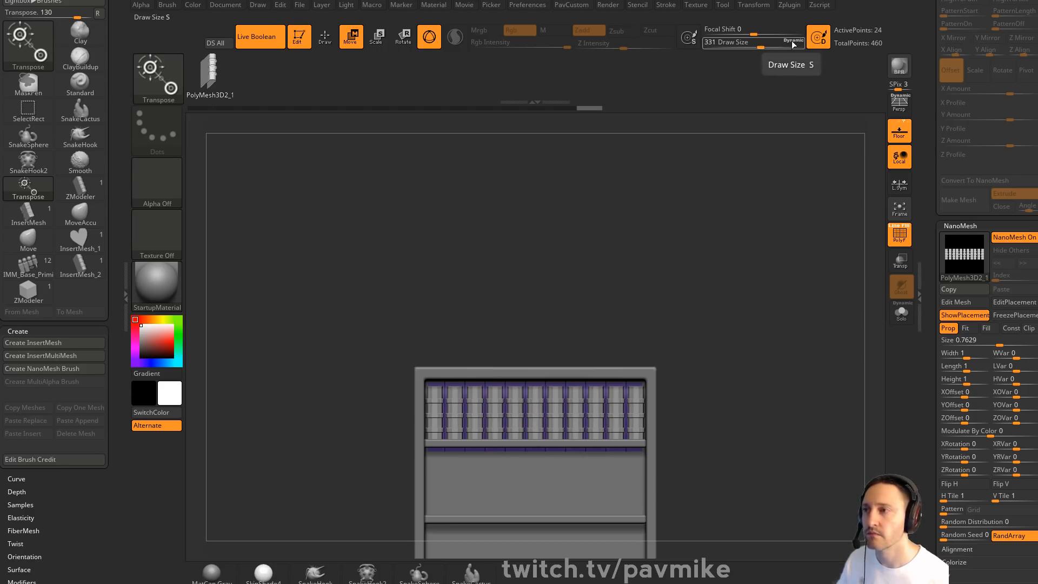
{"action": "key", "text": "q"}
{"action": "left_click_drag", "start_coordinate": [739, 291], "coordinate": [735, 237], "text": "alt"}
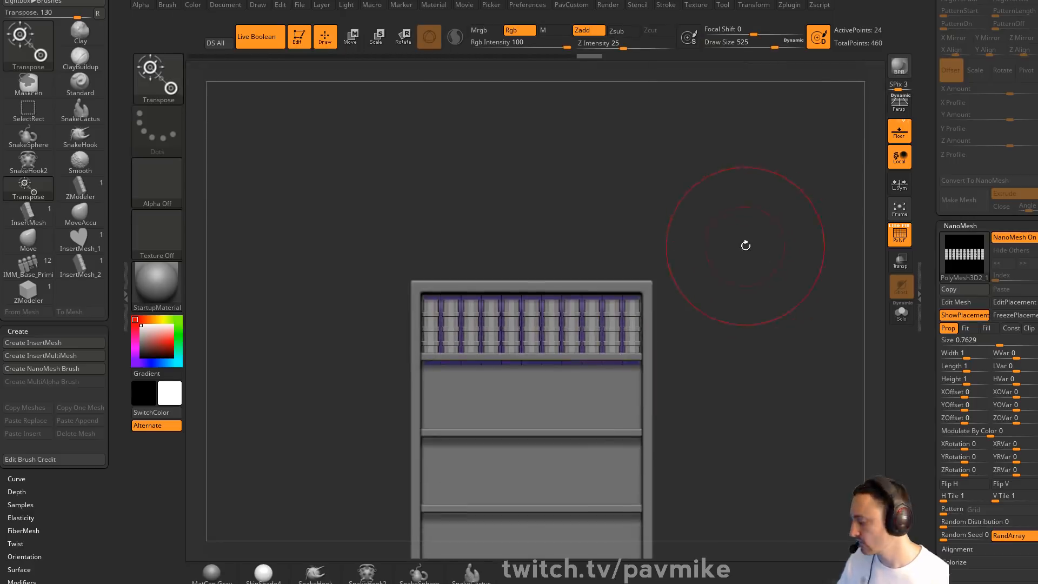
Try reshaping the book panel at its outer end with the Move brush, undoing each attempt
{"action": "key", "text": "b"}
{"action": "key", "text": "m"}
{"action": "key", "text": "v"}
{"action": "mouse_move", "coordinate": [615, 312]}
{"action": "left_mouse_down"}
{"action": "mouse_move", "coordinate": [605, 236]}
{"action": "mouse_move", "coordinate": [696, 237]}
{"action": "mouse_move", "coordinate": [638, 140]}
{"action": "mouse_move", "coordinate": [638, 392]}
{"action": "mouse_move", "coordinate": [670, 141]}
{"action": "left_mouse_up"}
{"action": "key", "text": "ctrl+z"}
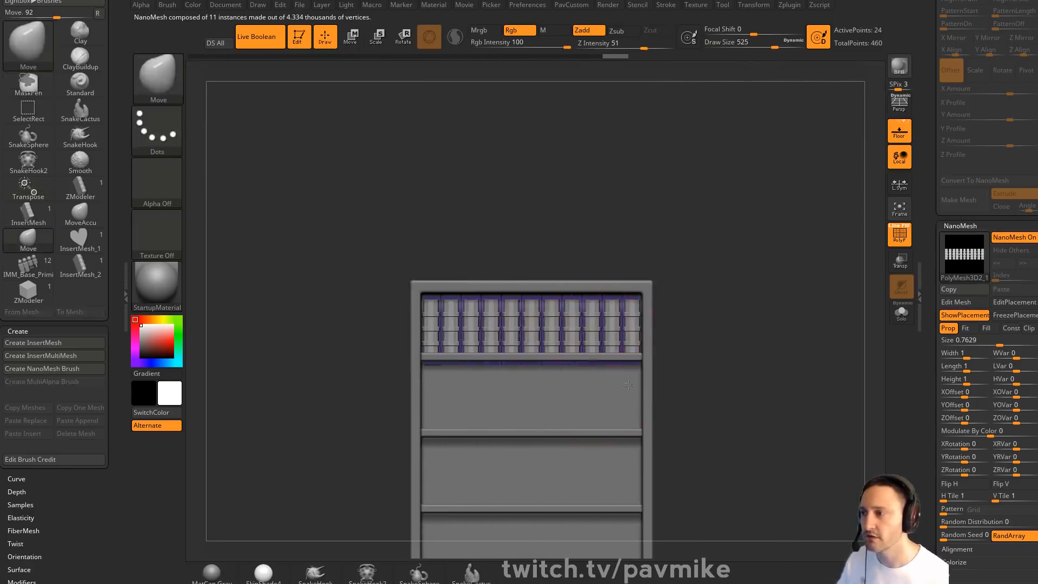
{"action": "mouse_move", "coordinate": [622, 300]}
{"action": "left_mouse_down"}
{"action": "mouse_move", "coordinate": [622, 227]}
{"action": "mouse_move", "coordinate": [618, 297]}
{"action": "mouse_move", "coordinate": [686, 286]}
{"action": "left_mouse_up"}
{"action": "key", "text": "ctrl+z"}
{"action": "left_click_drag", "start_coordinate": [755, 307], "coordinate": [723, 275], "text": "alt"}
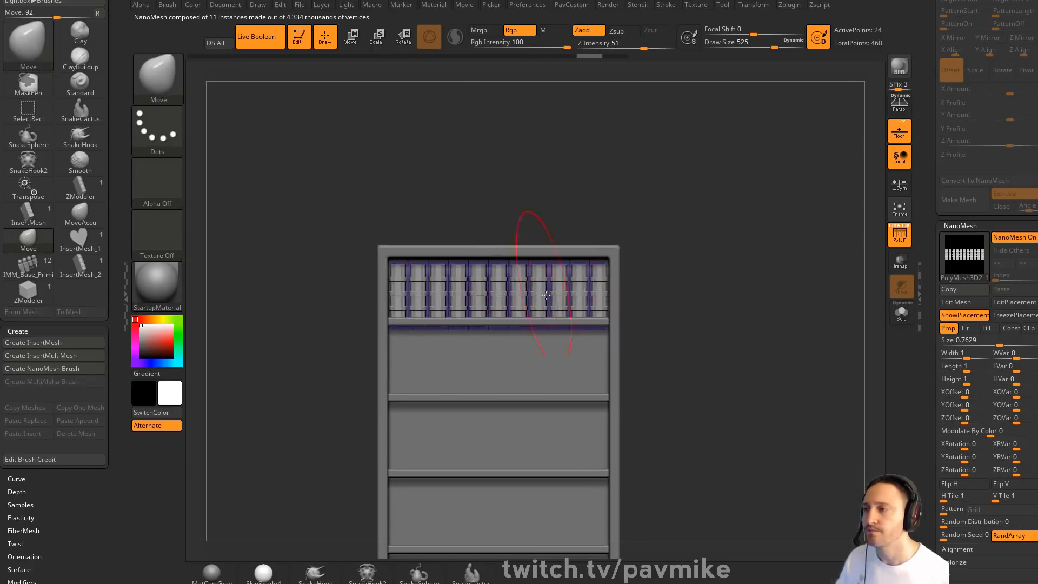
{"action": "mouse_move", "coordinate": [580, 281]}
{"action": "left_mouse_down"}
{"action": "mouse_move", "coordinate": [672, 294]}
{"action": "mouse_move", "coordinate": [679, 282]}
{"action": "left_mouse_up"}
{"action": "key", "text": "ctrl+z"}
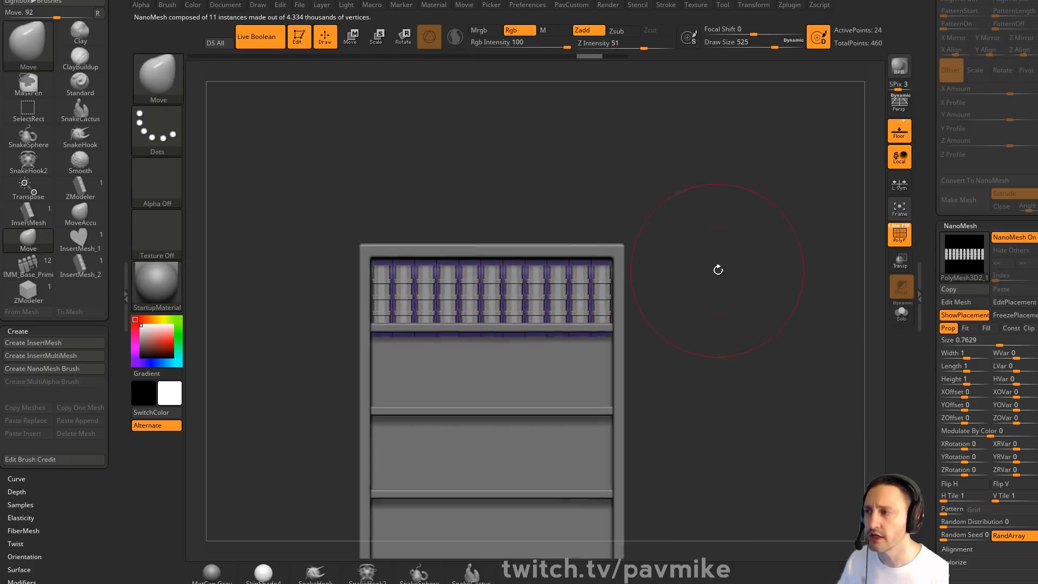
Move the book panel slightly upward with the gizmo so its lower edge sits at the top shelf board
{"action": "key", "text": "w"}
{"action": "left_click_drag", "start_coordinate": [699, 338], "coordinate": [693, 362], "text": "alt"}
{"action": "left_click", "coordinate": [559, 395]}
{"action": "left_click_drag", "start_coordinate": [556, 244], "coordinate": [557, 238]}
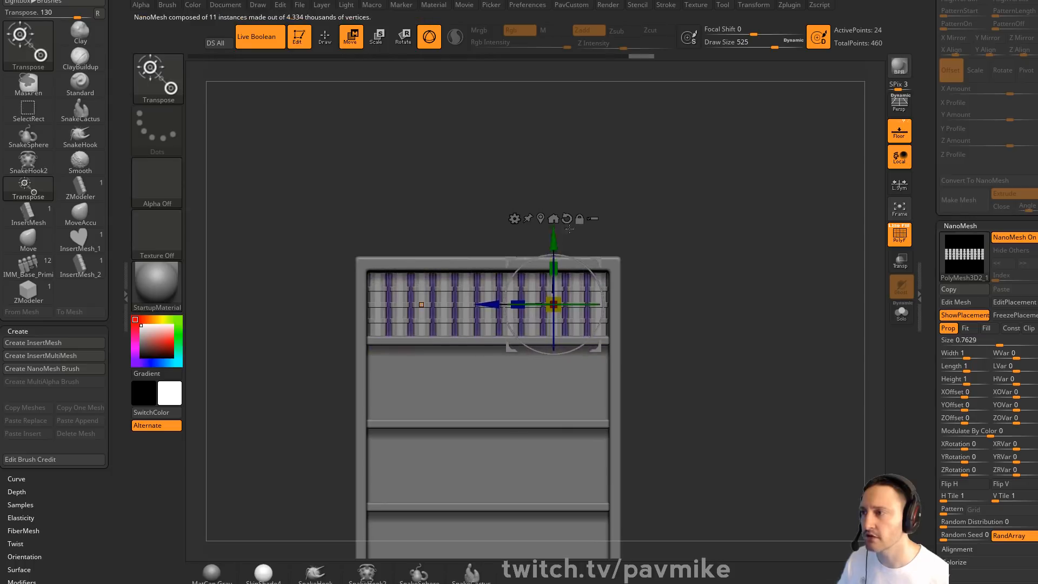
{"action": "key", "text": "q"}
Set the book NanoMesh's ZOffset to 1.44397 to bring the books forward, checking them in solo mode and inside the bookcase
{"action": "mouse_move", "coordinate": [829, 352]}
{"action": "left_mouse_down", "text": "alt"}
{"action": "mouse_move", "coordinate": [828, 361]}
{"action": "mouse_move", "coordinate": [841, 359]}
{"action": "mouse_move", "coordinate": [800, 348]}
{"action": "mouse_move", "coordinate": [888, 331]}
{"action": "left_mouse_up", "text": "alt"}
{"action": "left_click", "coordinate": [902, 312]}
{"action": "left_click_drag", "start_coordinate": [817, 339], "coordinate": [876, 359]}
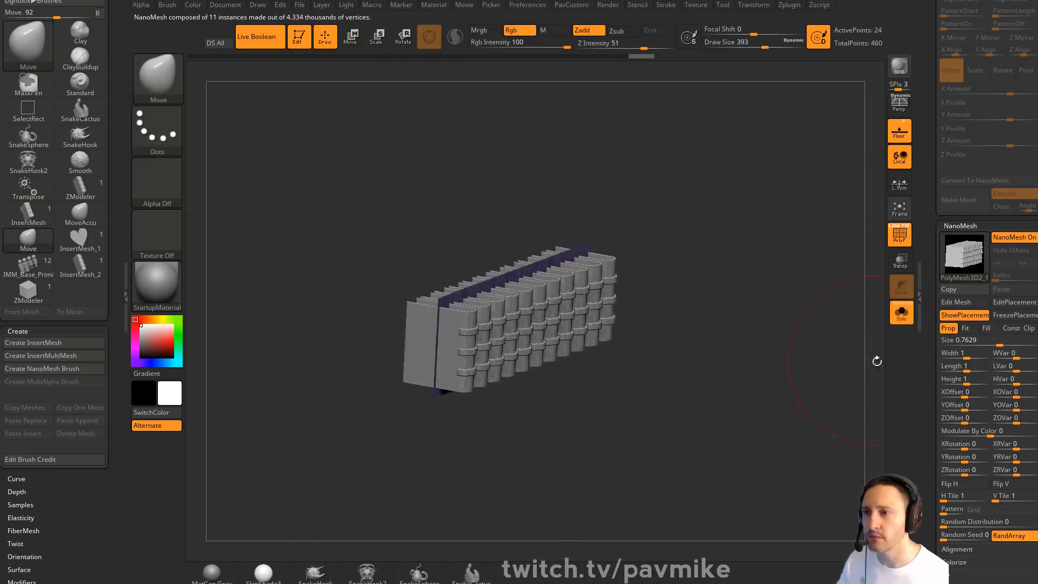
{"action": "left_click_drag", "start_coordinate": [965, 419], "coordinate": [976, 420]}
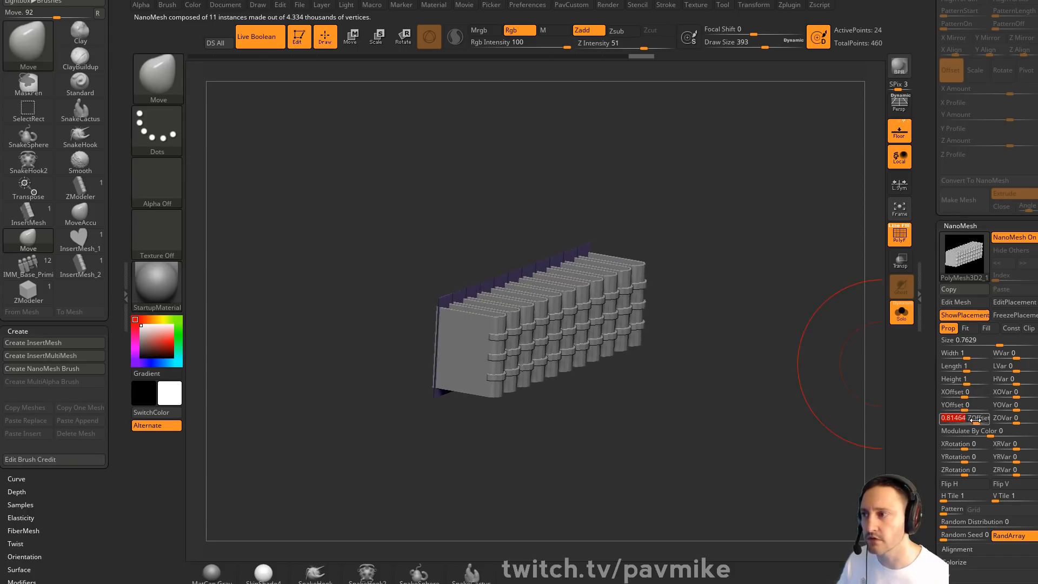
{"action": "mouse_move", "coordinate": [804, 313]}
{"action": "left_mouse_down", "text": "shift"}
{"action": "mouse_move", "coordinate": [814, 311]}
{"action": "mouse_move", "coordinate": [671, 325]}
{"action": "mouse_move", "coordinate": [786, 312]}
{"action": "mouse_move", "coordinate": [764, 298]}
{"action": "mouse_move", "coordinate": [735, 306]}
{"action": "mouse_move", "coordinate": [805, 331]}
{"action": "left_mouse_up", "text": "shift"}
{"action": "key", "text": "alt+s"}
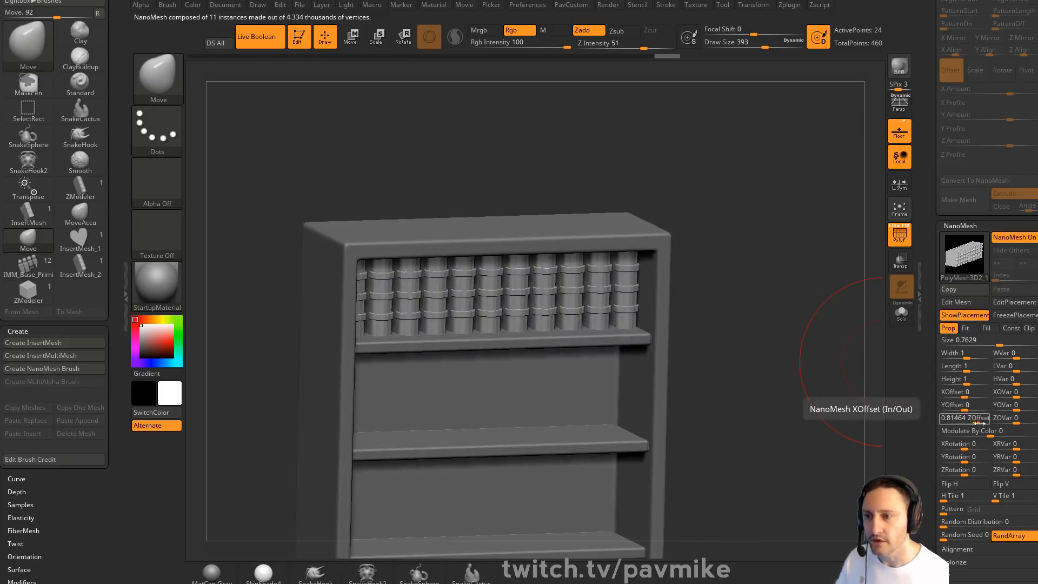
{"action": "left_click_drag", "start_coordinate": [966, 419], "coordinate": [979, 423]}
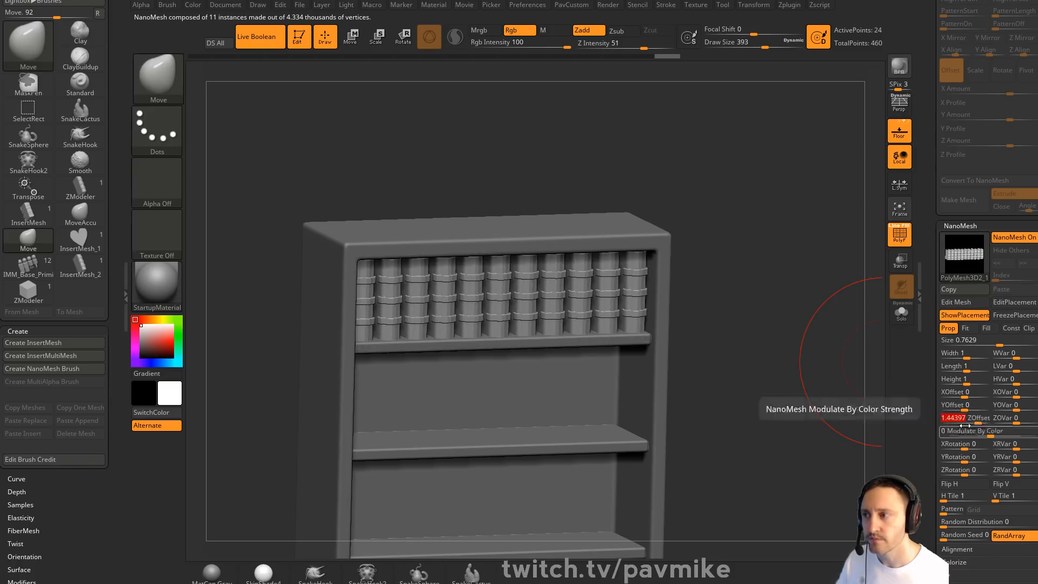
Reduce the draw size to 97
{"action": "key", "text": "s"}
{"action": "mouse_move", "coordinate": [744, 321]}
{"action": "left_mouse_down"}
{"action": "mouse_move", "coordinate": [725, 328]}
{"action": "mouse_move", "coordinate": [779, 325]}
{"action": "left_mouse_up"}
{"action": "key", "text": "s"}
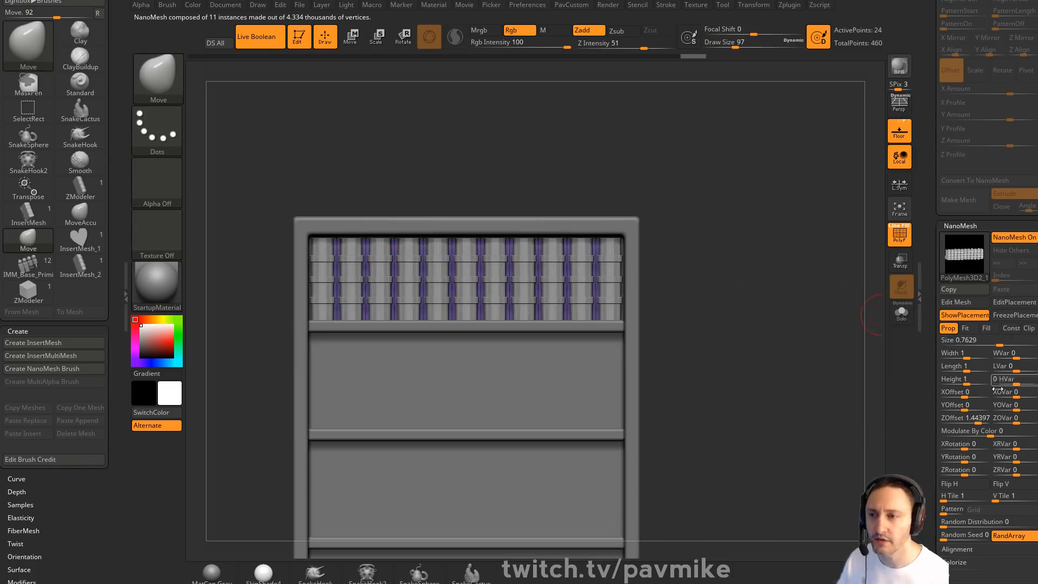
Vary the books' depth on the shelf by setting the NanoMesh's ZOVar to 18
{"action": "left_click_drag", "start_coordinate": [777, 386], "coordinate": [870, 388]}
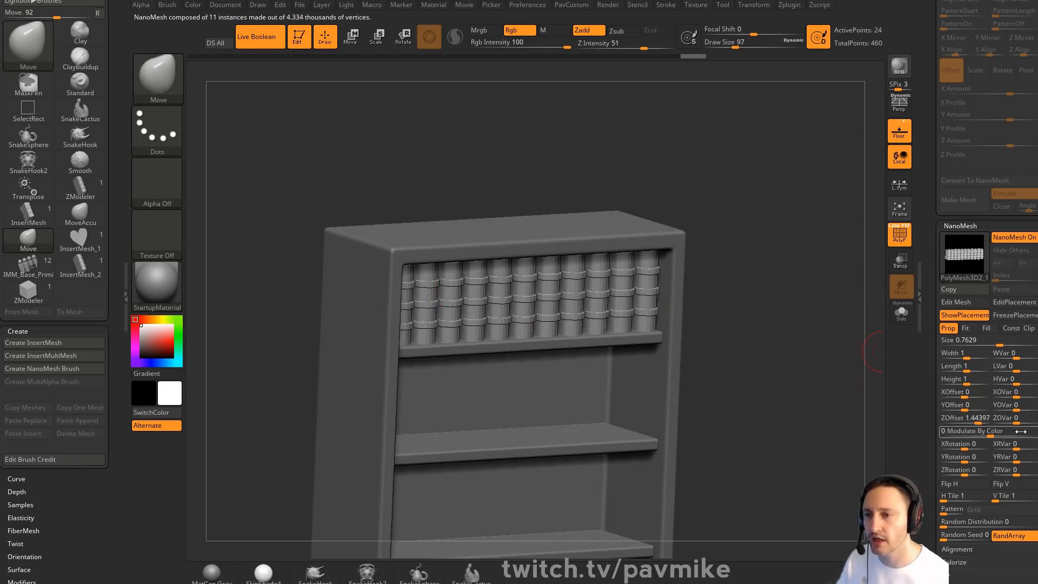
{"action": "left_click_drag", "start_coordinate": [1020, 421], "coordinate": [1025, 420]}
{"action": "left_click_drag", "start_coordinate": [753, 324], "coordinate": [769, 285]}
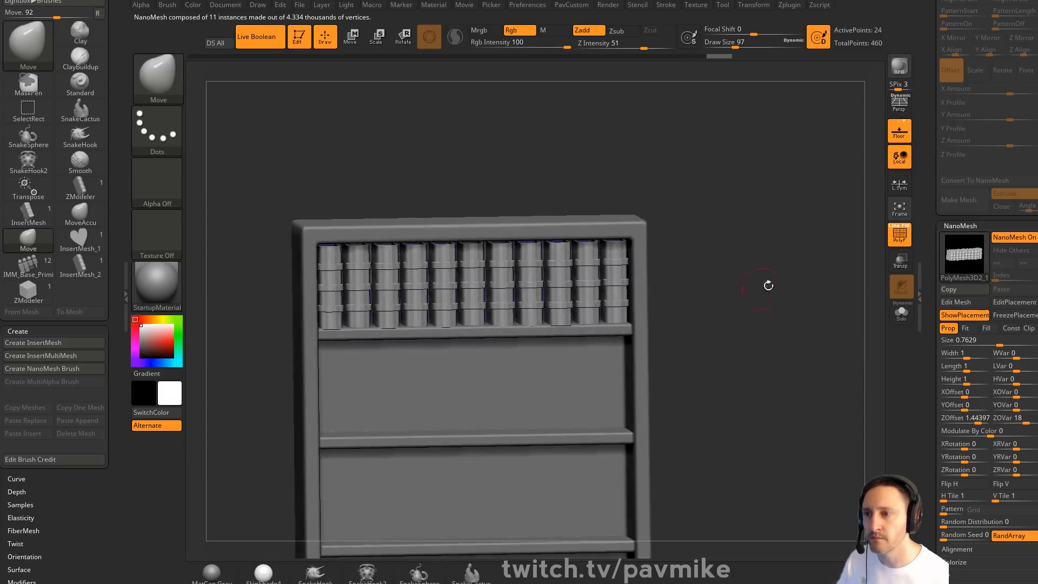
Set the book NanoMesh's Width to 1.21842 with WVar 29 and its Length to 0.9327 with LVar 16
{"action": "left_click_drag", "start_coordinate": [970, 356], "coordinate": [1029, 359]}
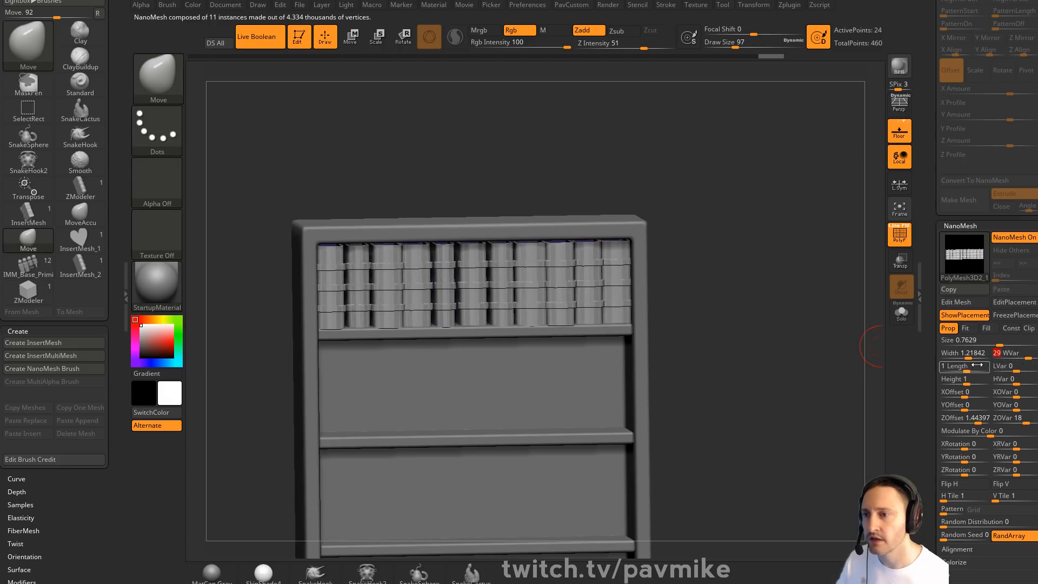
{"action": "left_click_drag", "start_coordinate": [966, 368], "coordinate": [1026, 371]}
{"action": "left_click_drag", "start_coordinate": [823, 392], "coordinate": [800, 375]}
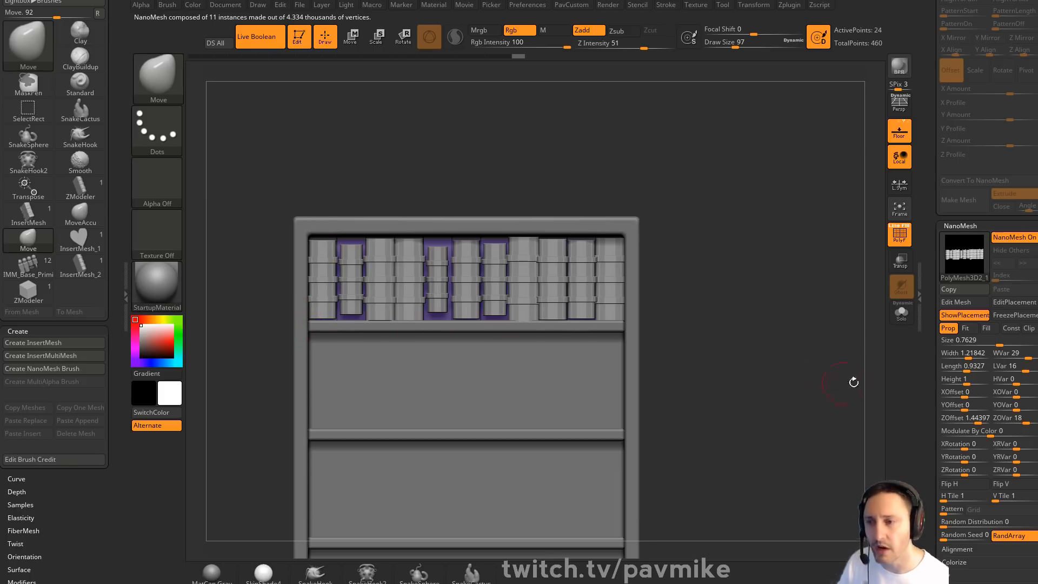
Examine the NanoMesh Alignment options and the Random Seed setting
{"action": "scroll", "coordinate": [953, 455], "scroll_direction": "down", "scroll_amount": 3}
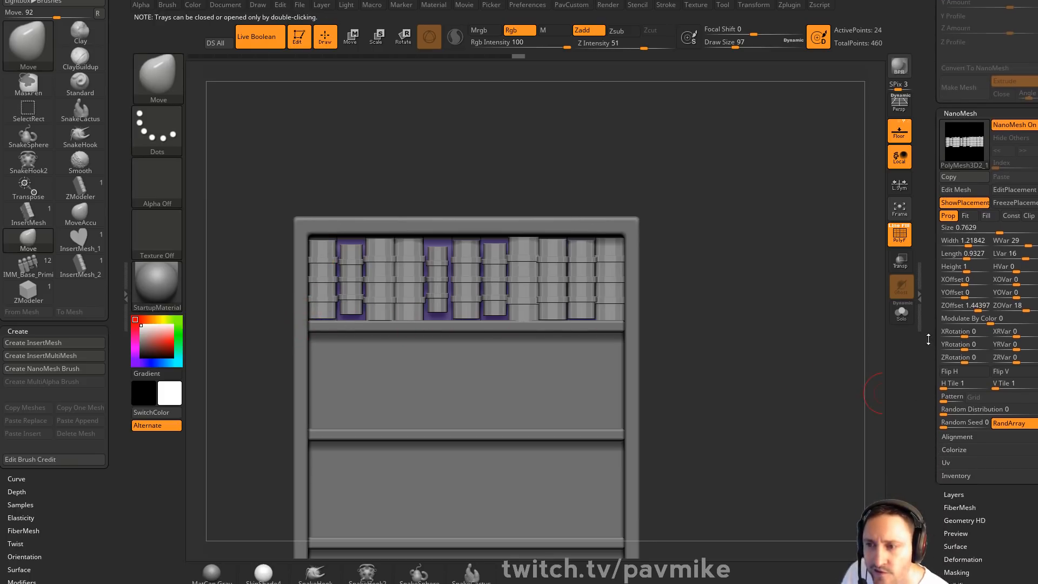
{"action": "left_click", "coordinate": [954, 442]}
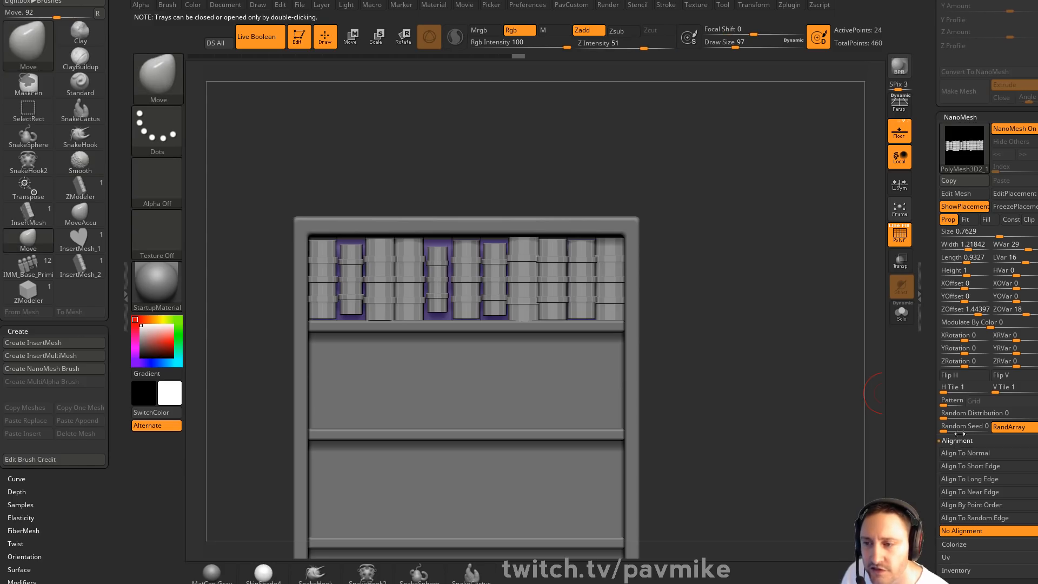
{"action": "left_click", "coordinate": [963, 426]}
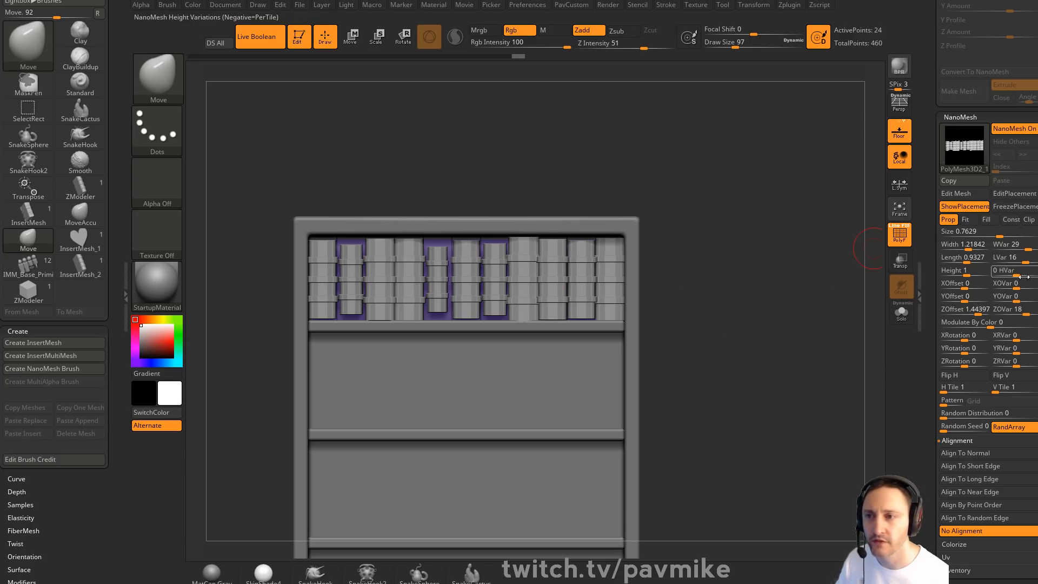
Vary the books' height on the shelf by setting the NanoMesh's HVar to 2
{"action": "mouse_move", "coordinate": [1017, 274]}
{"action": "left_mouse_down"}
{"action": "mouse_move", "coordinate": [1008, 275]}
{"action": "mouse_move", "coordinate": [1021, 276]}
{"action": "left_mouse_up"}
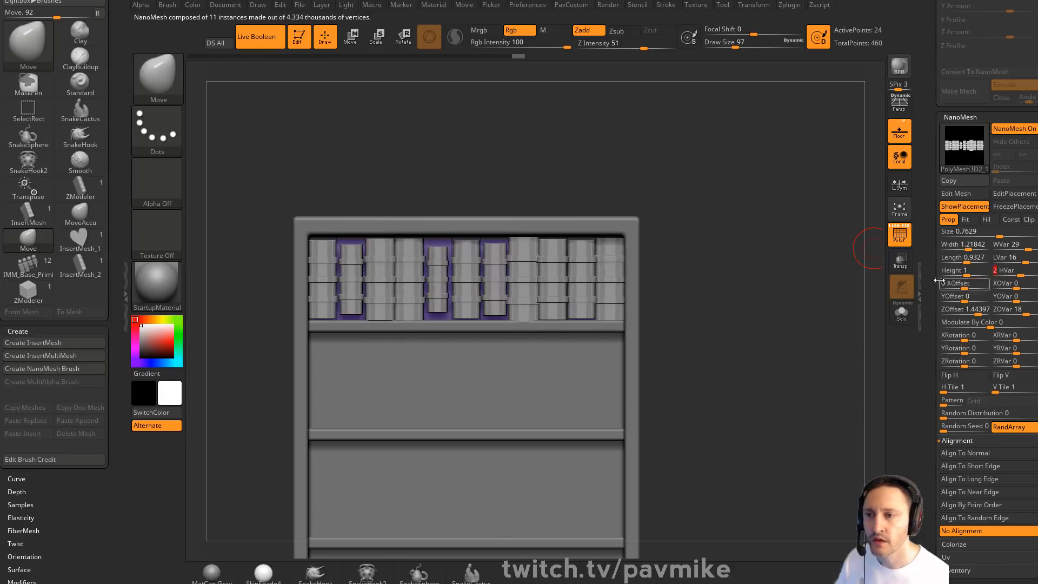
{"action": "mouse_move", "coordinate": [816, 310]}
{"action": "left_mouse_down"}
{"action": "mouse_move", "coordinate": [860, 320]}
{"action": "mouse_move", "coordinate": [808, 317]}
{"action": "mouse_move", "coordinate": [818, 321]}
{"action": "left_mouse_up"}
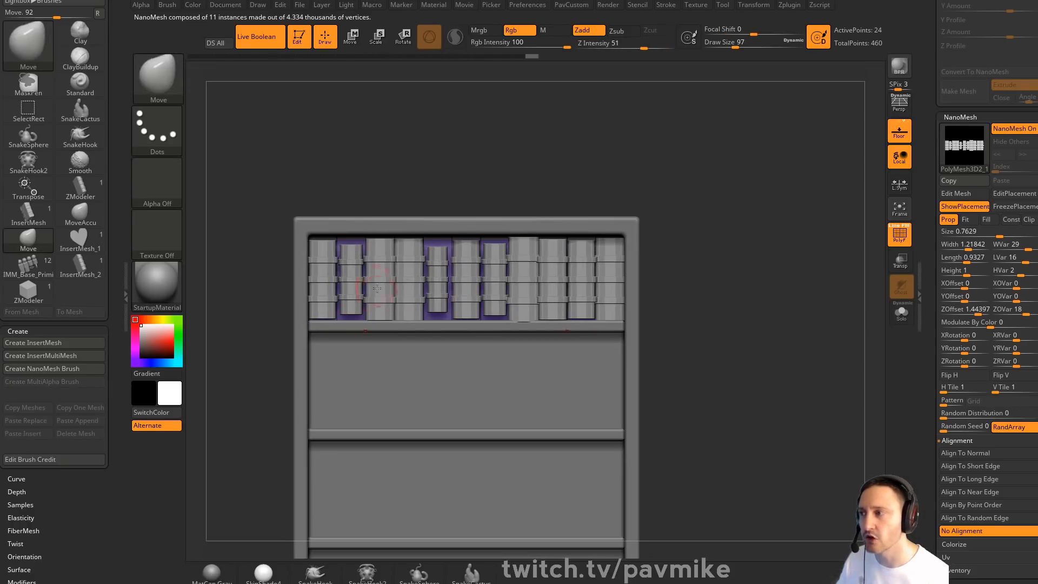
{"action": "left_click", "coordinate": [895, 244]}
{"action": "left_click_drag", "start_coordinate": [803, 270], "coordinate": [802, 300]}
{"action": "left_click", "coordinate": [899, 240]}
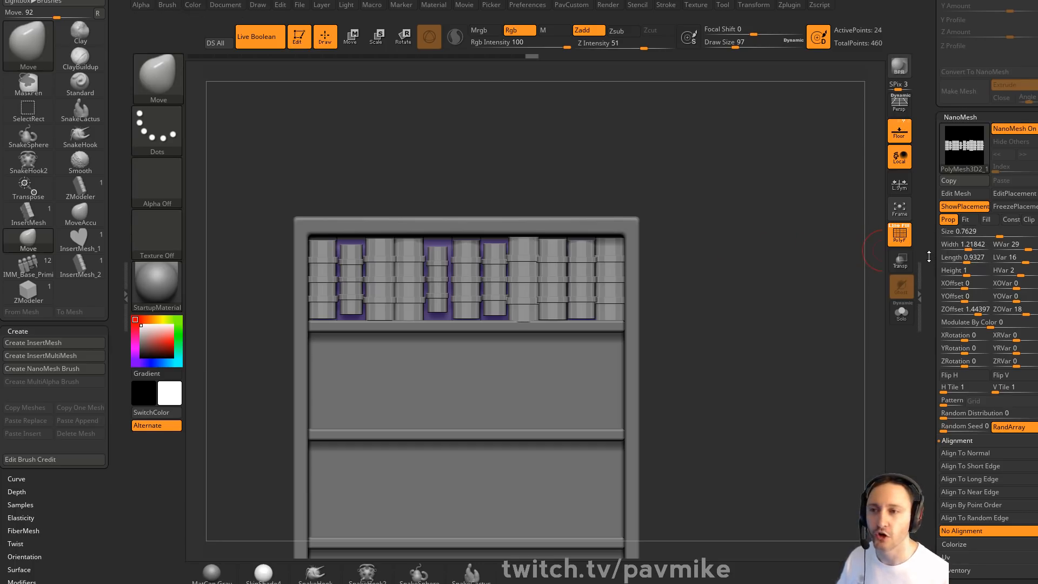
Select the original single-book subtool PolyMesh3D2_1 and duplicate it
{"action": "scroll", "coordinate": [929, 257], "scroll_direction": "up", "scroll_amount": 5}
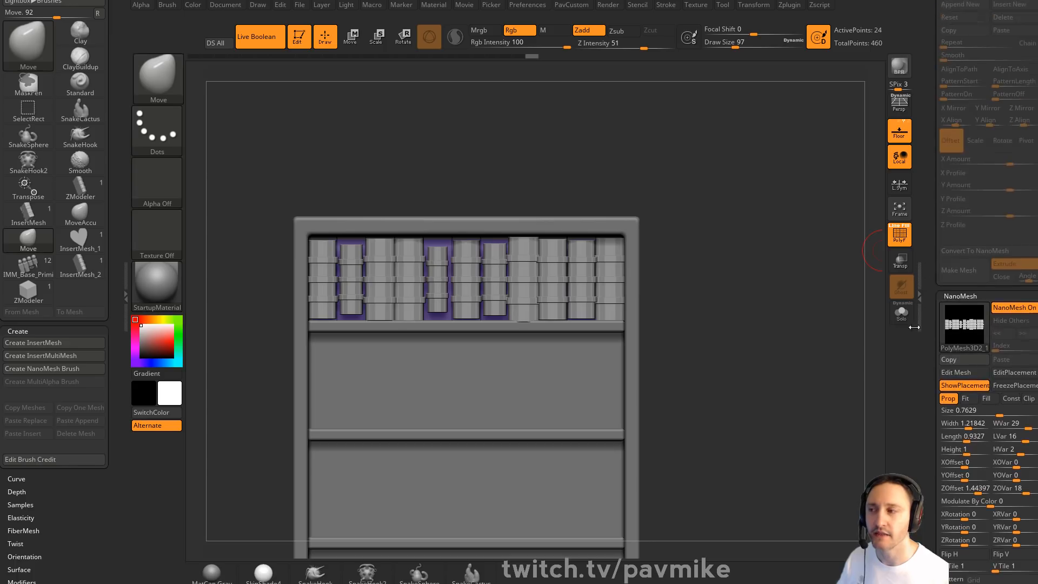
{"action": "scroll", "coordinate": [935, 224], "scroll_direction": "up", "scroll_amount": 10}
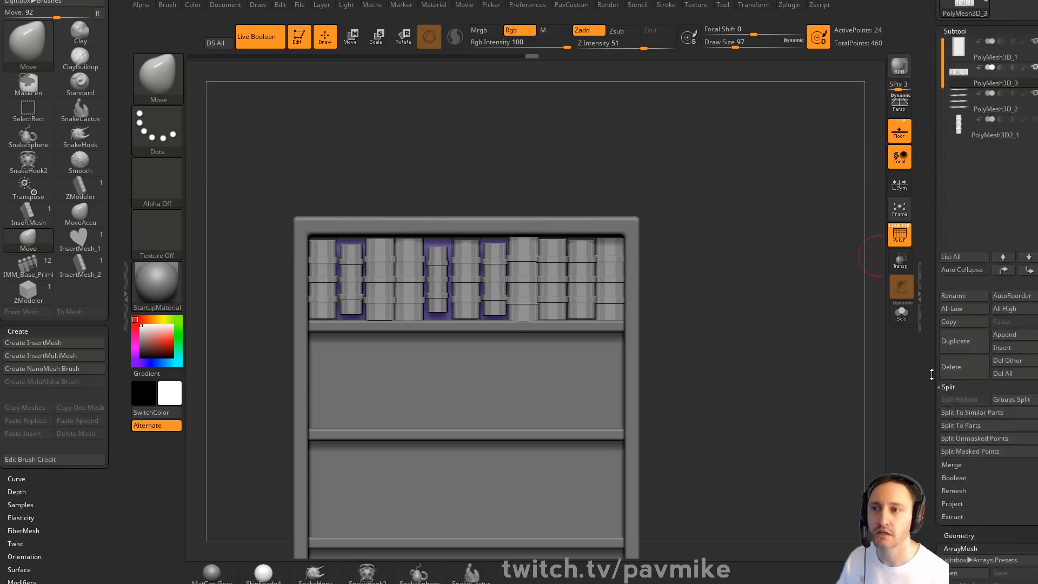
{"action": "left_click", "coordinate": [967, 213]}
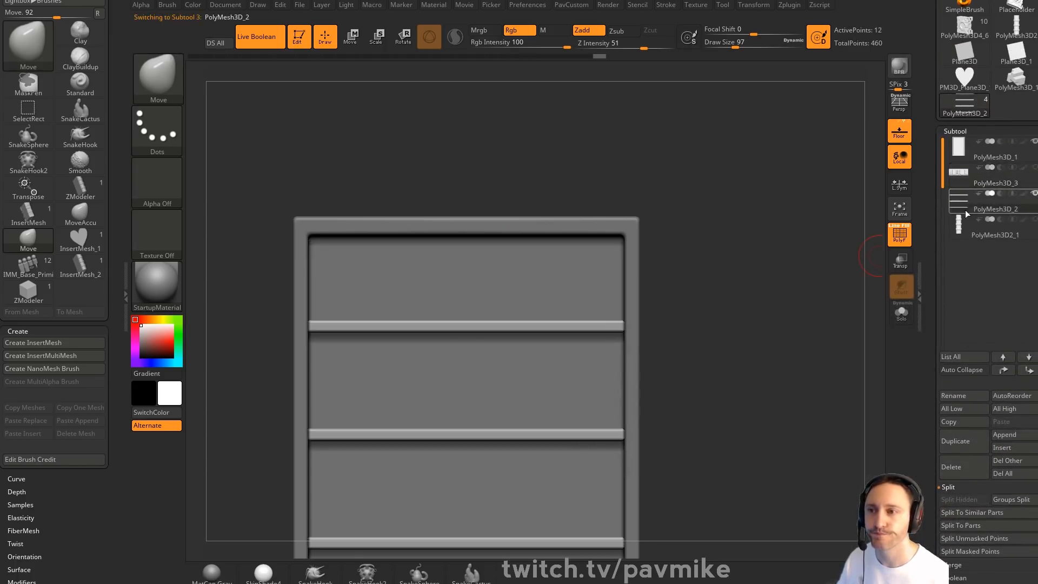
{"action": "key", "text": "w"}
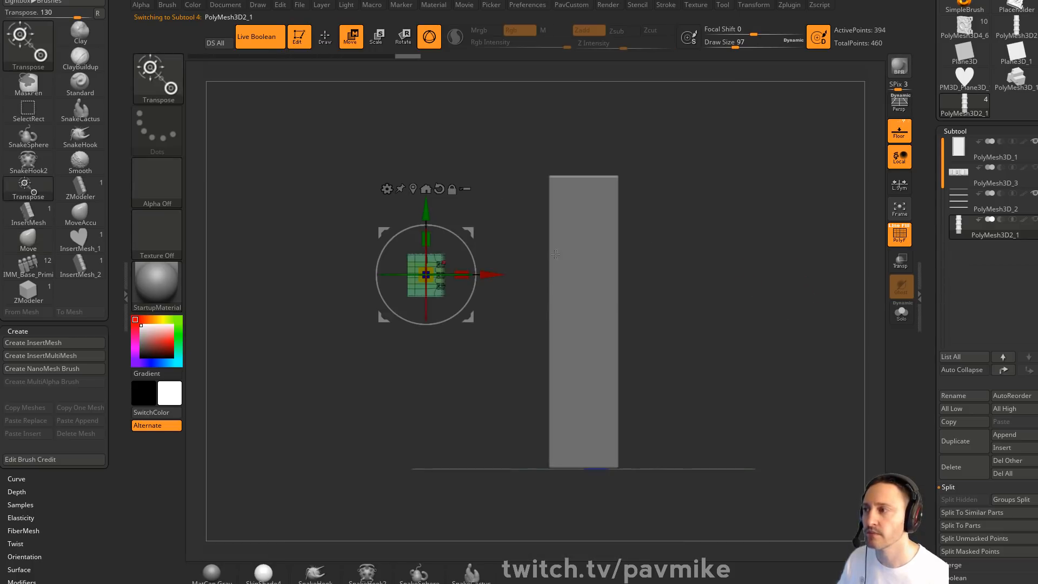
{"action": "left_click", "coordinate": [968, 450]}
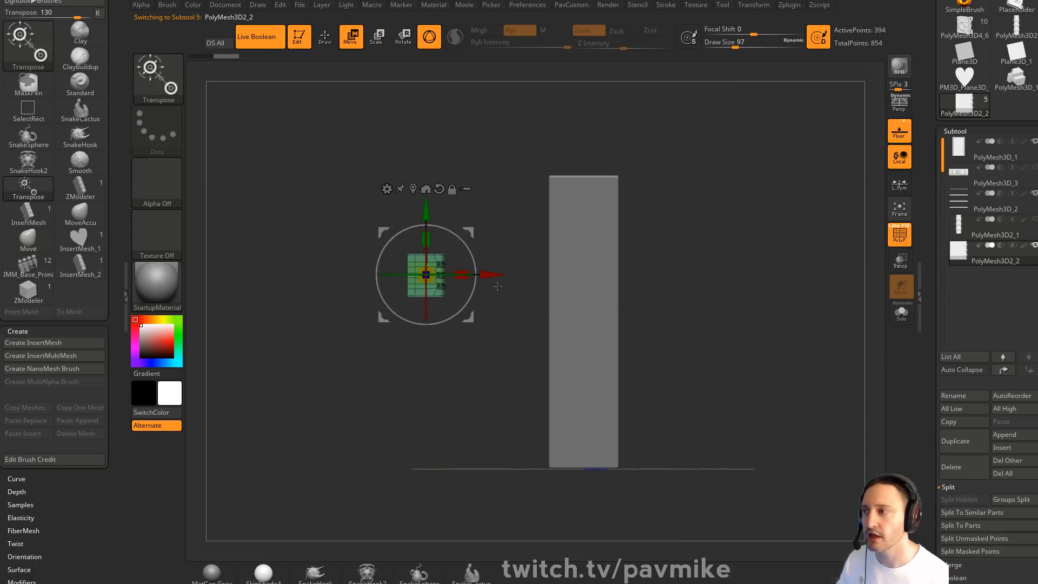
Move the duplicated book into the bookcase and stand it at the left end of the top shelf, with the gizmo centred on it
{"action": "left_click_drag", "start_coordinate": [492, 276], "coordinate": [660, 292]}
{"action": "left_click_drag", "start_coordinate": [751, 244], "coordinate": [730, 296], "text": "alt"}
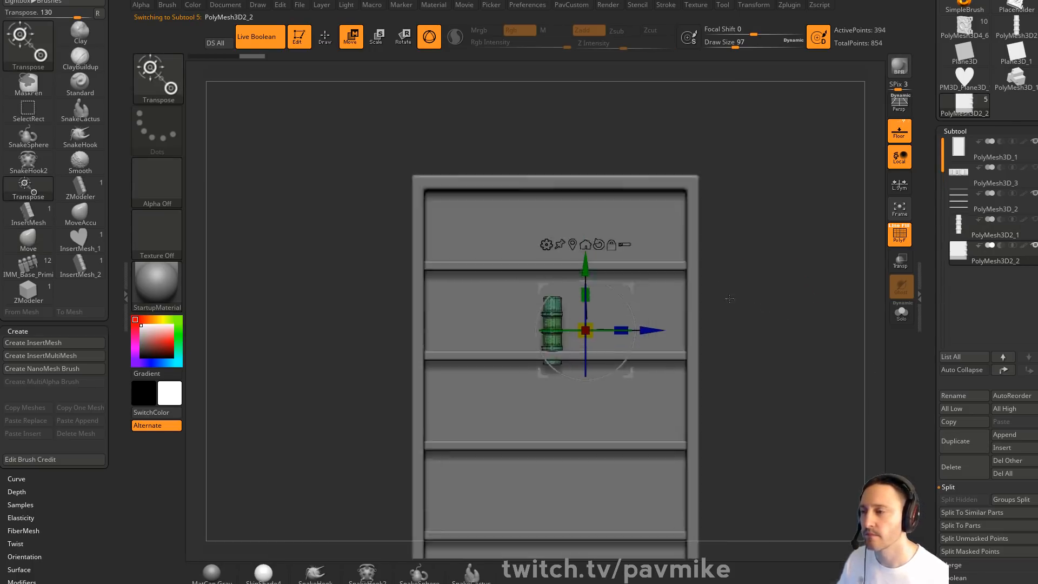
{"action": "left_click", "coordinate": [573, 245], "text": "alt"}
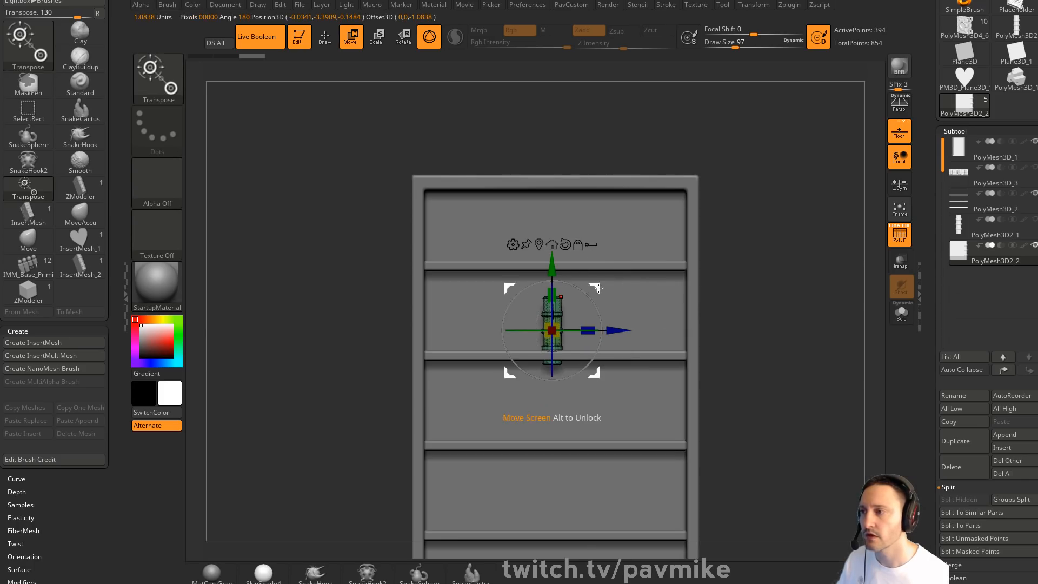
{"action": "left_click_drag", "start_coordinate": [584, 290], "coordinate": [487, 184]}
{"action": "key", "text": "q"}
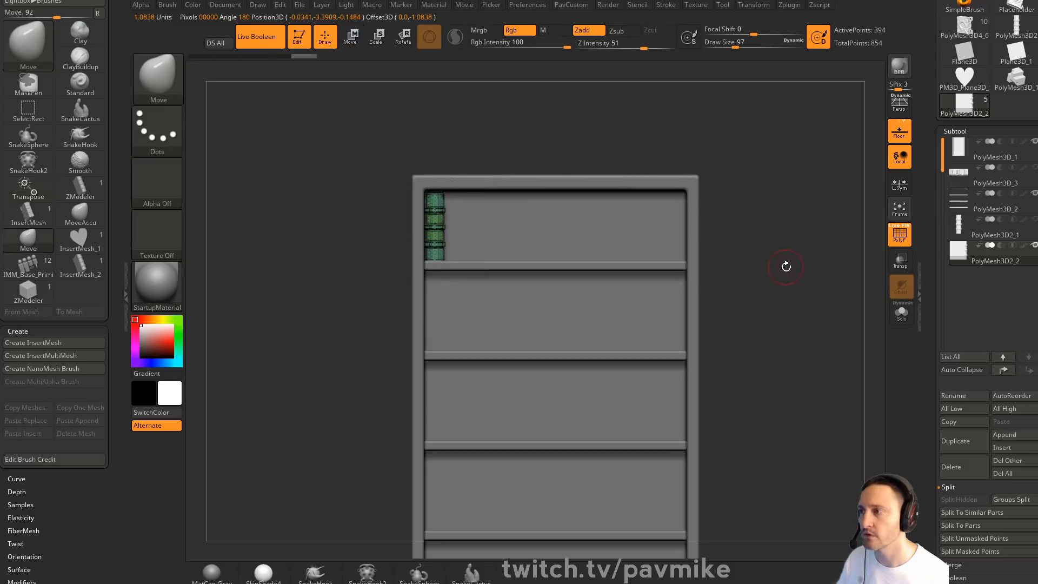
Turn on Array Mesh for the duplicated book with Transpose, Lock Pos and Lock Size enabled
{"action": "left_click_drag", "start_coordinate": [786, 267], "coordinate": [741, 297], "text": "alt"}
{"action": "left_click_drag", "start_coordinate": [933, 319], "coordinate": [934, 141]}
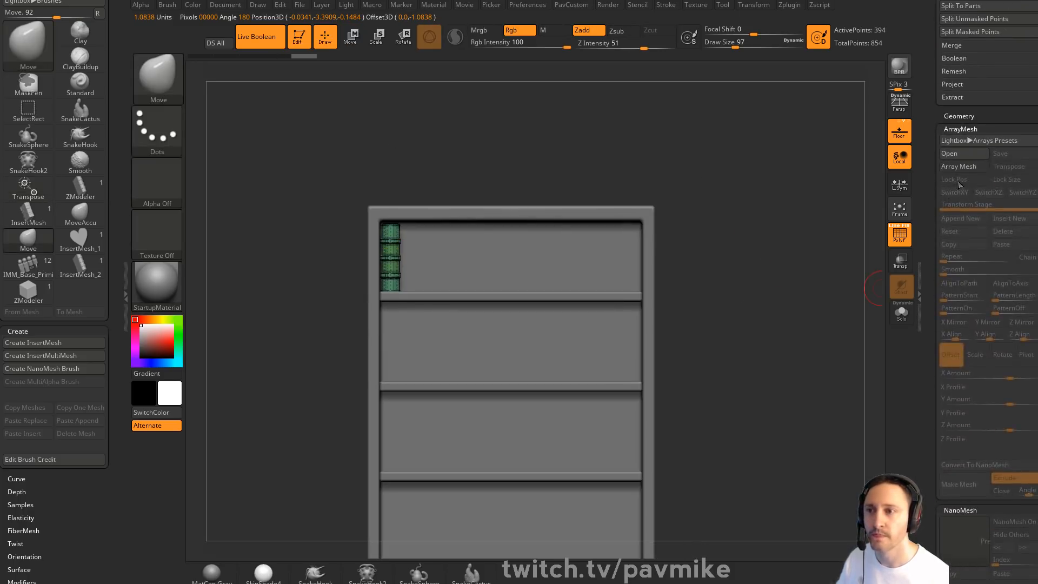
{"action": "left_click", "coordinate": [962, 168]}
{"action": "left_click", "coordinate": [1009, 169]}
{"action": "left_click", "coordinate": [968, 180]}
{"action": "left_click", "coordinate": [1004, 180]}
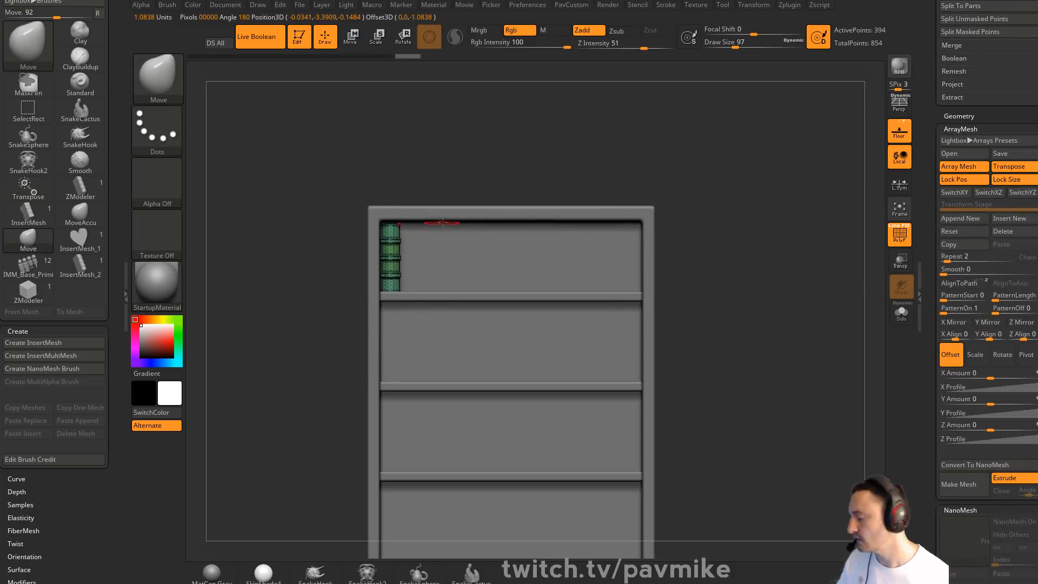
Spread the book array across the top shelf with Repeat 12 and an X Amount of about 12.68
{"action": "key", "text": "w"}
{"action": "key", "text": "y"}
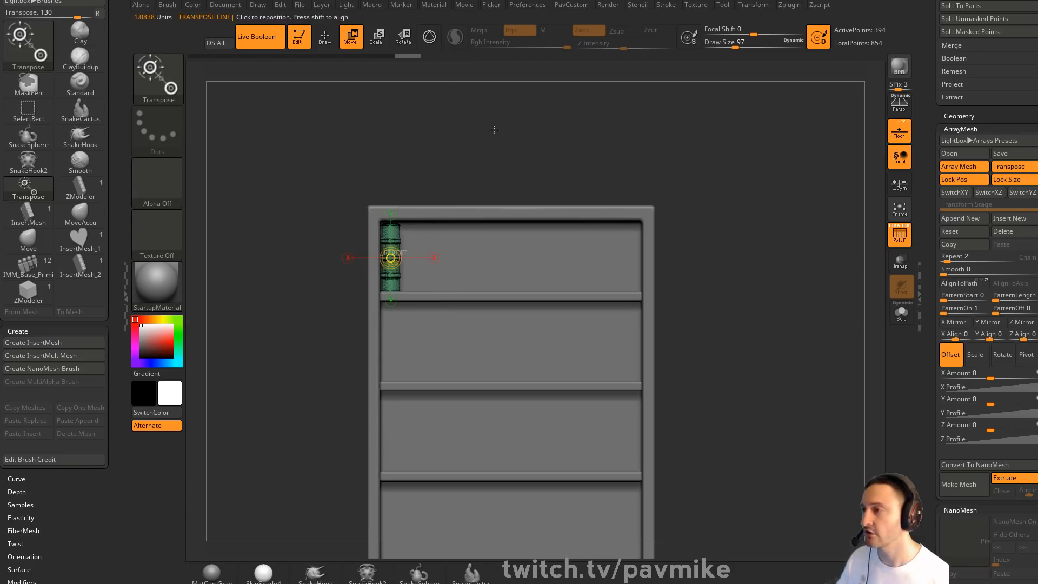
{"action": "left_click", "coordinate": [435, 258]}
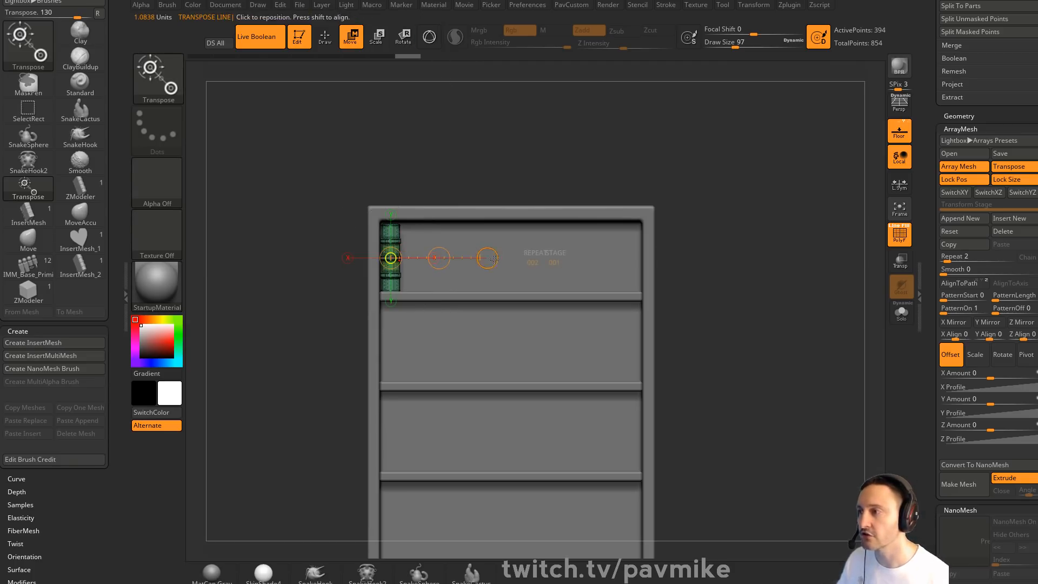
{"action": "left_click_drag", "start_coordinate": [535, 261], "coordinate": [614, 226]}
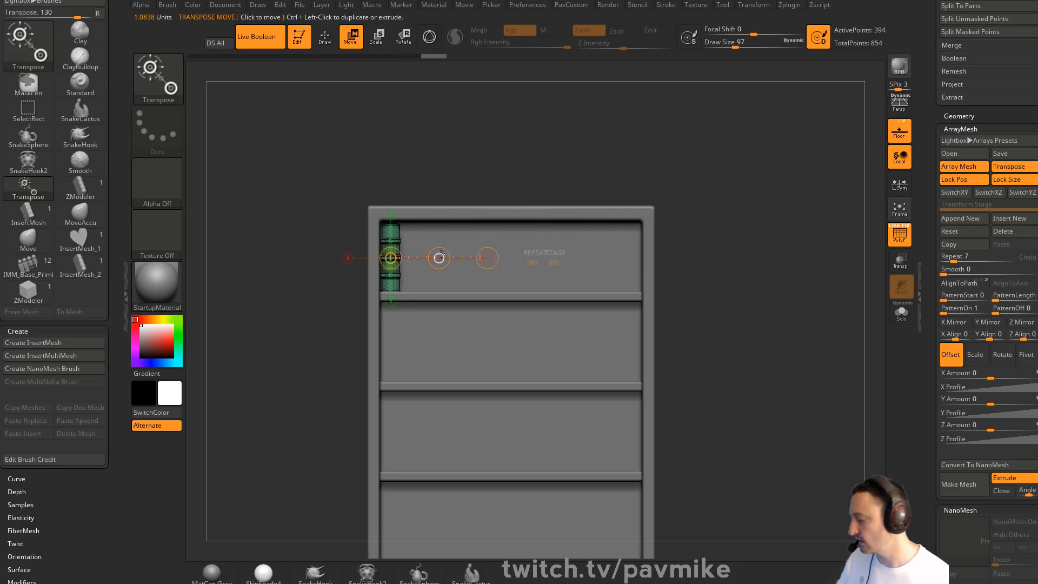
{"action": "left_click_drag", "start_coordinate": [440, 255], "coordinate": [719, 282]}
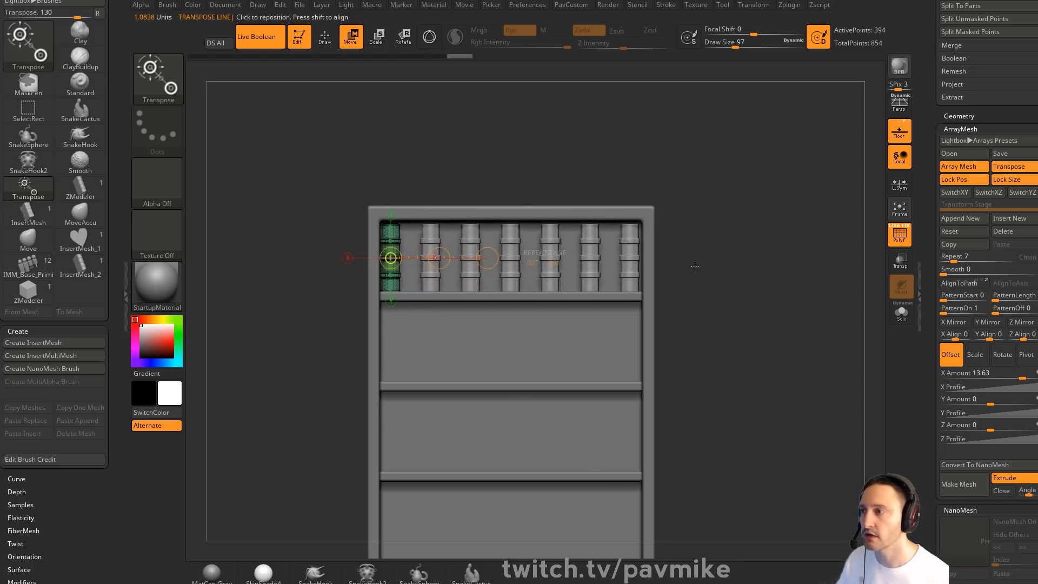
{"action": "left_click_drag", "start_coordinate": [531, 262], "coordinate": [567, 258]}
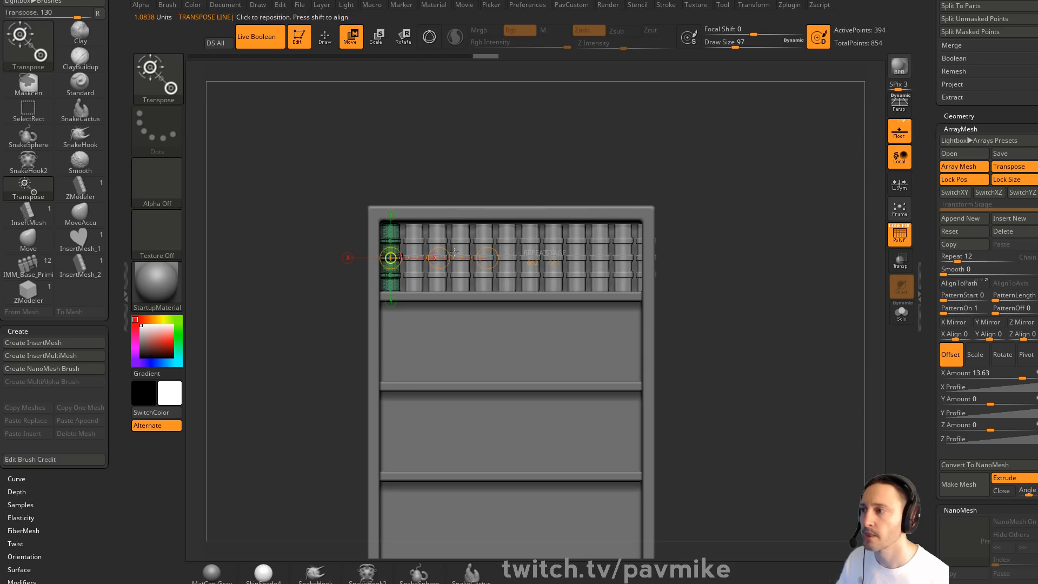
{"action": "left_click_drag", "start_coordinate": [429, 257], "coordinate": [419, 255]}
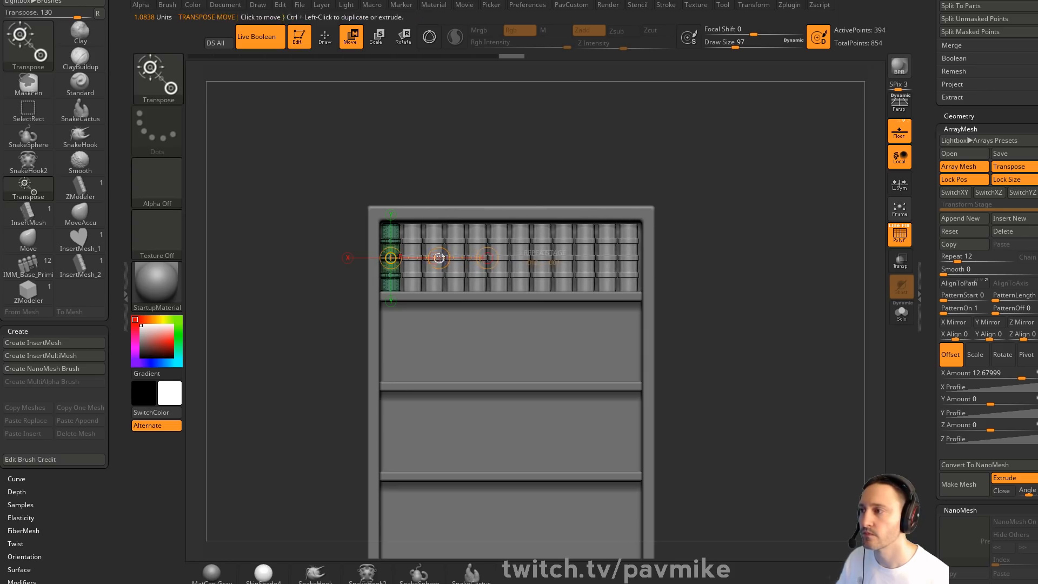
{"action": "key", "text": "q"}
Convert the book array to a NanoMesh and isolate it in a straight front view
{"action": "scroll", "coordinate": [930, 263], "scroll_direction": "down", "scroll_amount": 3}
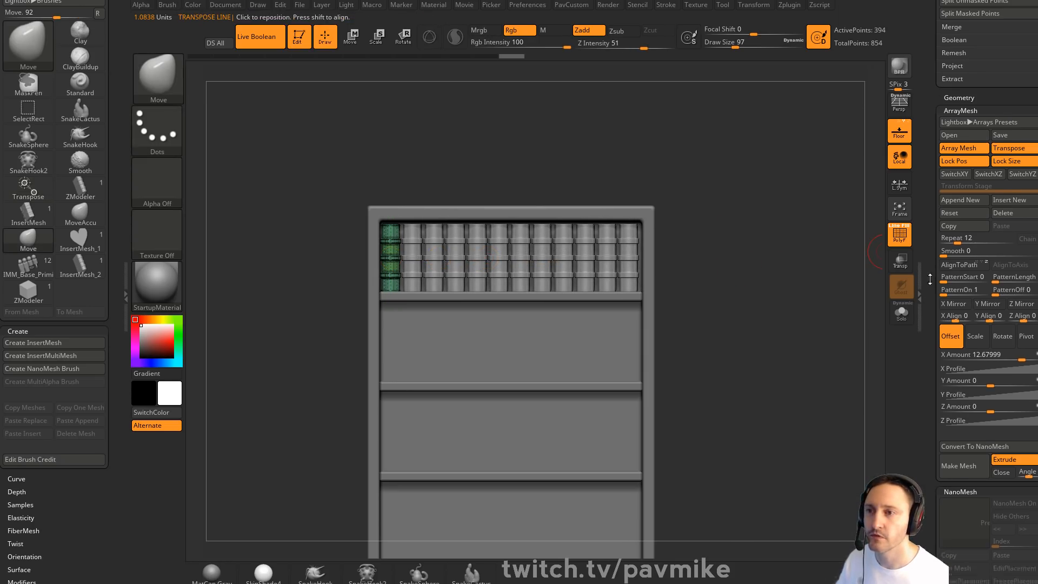
{"action": "scroll", "coordinate": [930, 263], "scroll_direction": "down", "scroll_amount": 8}
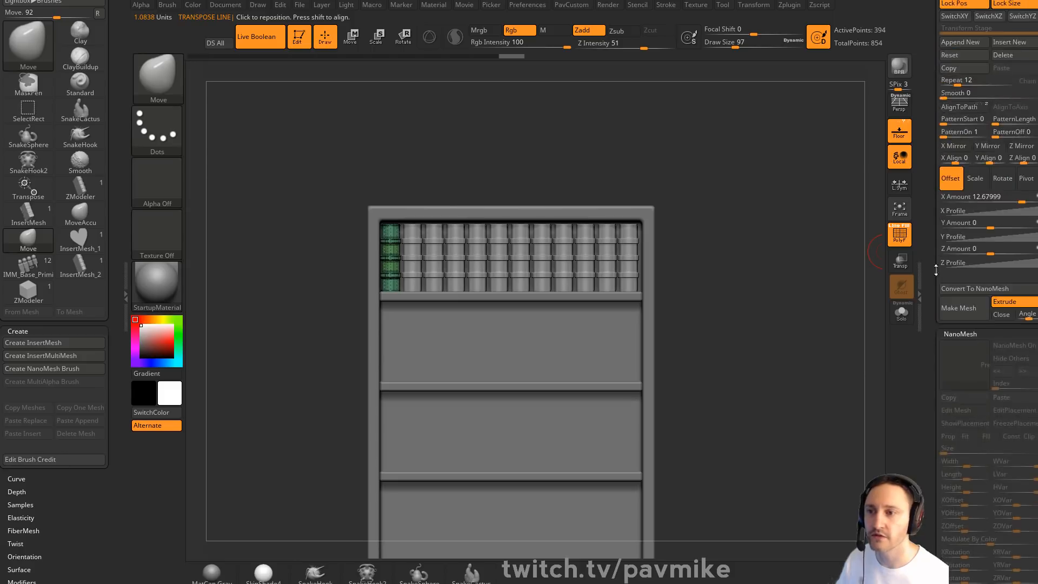
{"action": "left_click", "coordinate": [973, 288]}
{"action": "left_click_drag", "start_coordinate": [766, 201], "coordinate": [426, 272], "text": "alt"}
{"action": "left_click", "coordinate": [901, 313]}
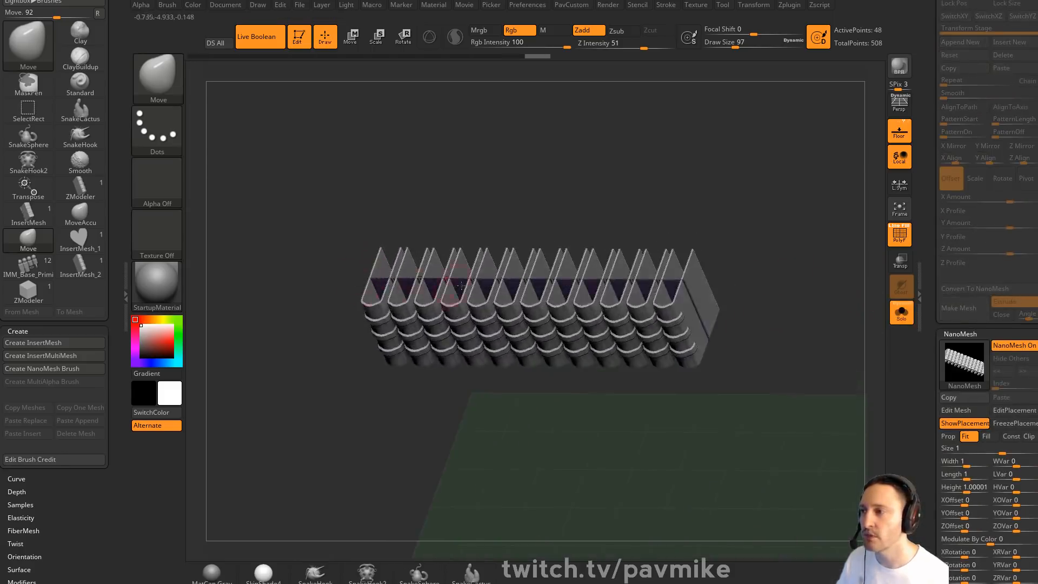
{"action": "left_click_drag", "start_coordinate": [793, 306], "coordinate": [822, 309], "text": "shift"}
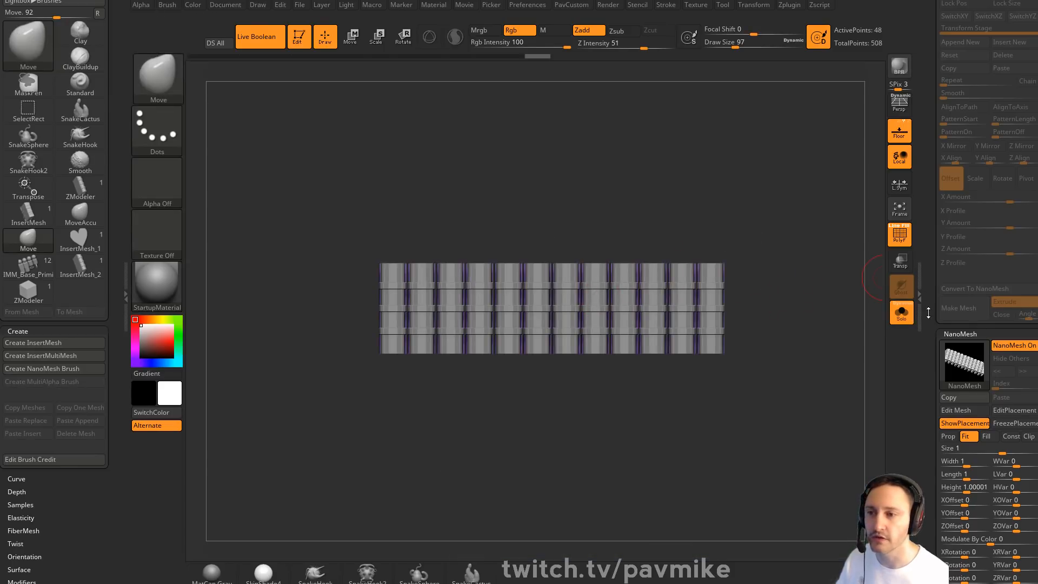
Randomise the new row of books by setting WVar to 35, LVar to 12 and HVar to 14
{"action": "scroll", "coordinate": [928, 312], "scroll_direction": "down", "scroll_amount": 5}
{"action": "left_click_drag", "start_coordinate": [1005, 321], "coordinate": [1024, 312]}
{"action": "left_click_drag", "start_coordinate": [748, 233], "coordinate": [705, 261]}
{"action": "left_click_drag", "start_coordinate": [732, 221], "coordinate": [784, 223]}
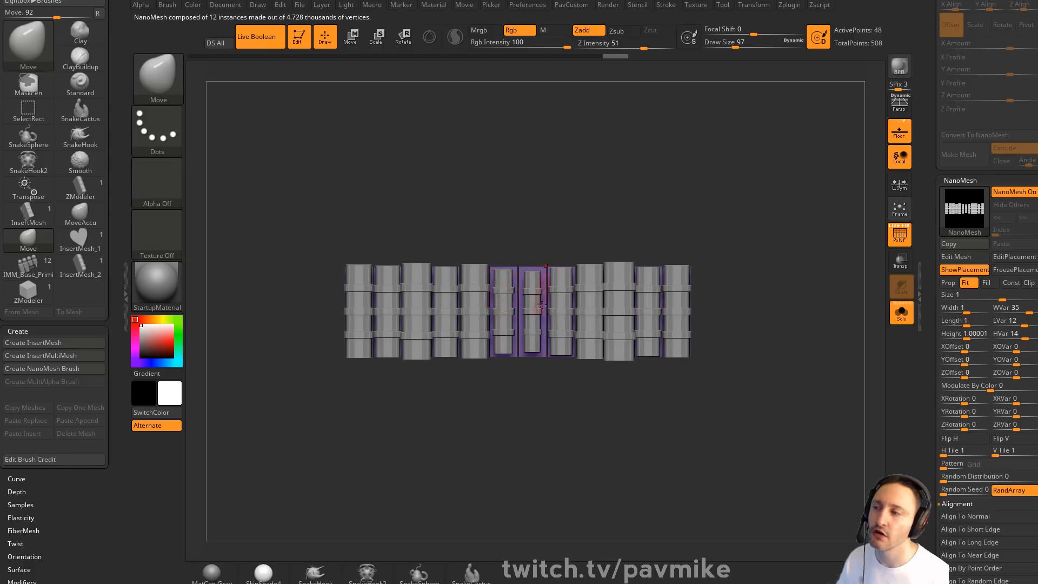
{"action": "mouse_move", "coordinate": [589, 227]}
{"action": "left_mouse_down"}
{"action": "mouse_move", "coordinate": [565, 252]}
{"action": "mouse_move", "coordinate": [608, 224]}
{"action": "left_mouse_up"}
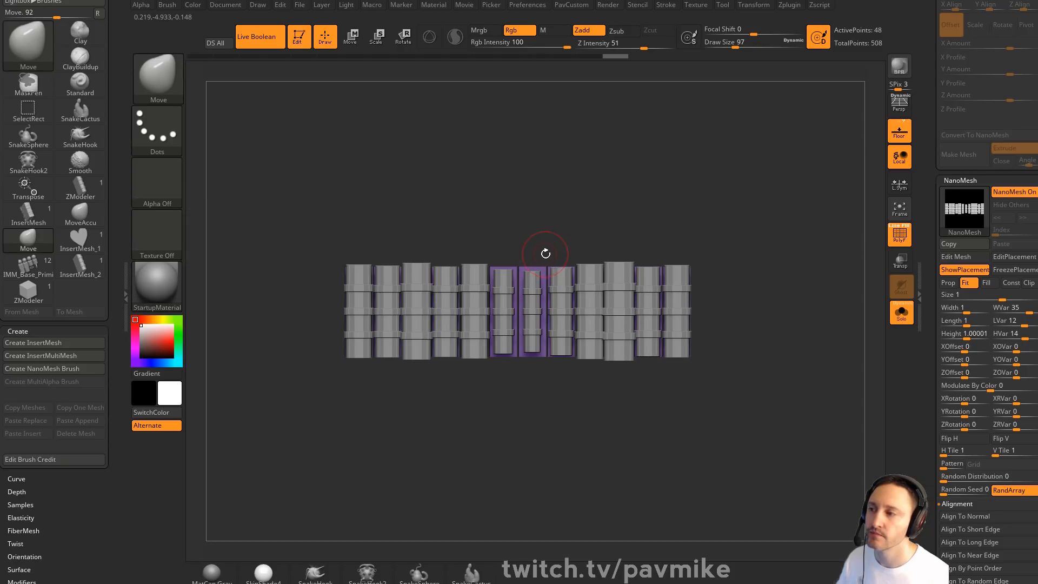
Enable Topological auto masking for the Move brush and reduce the draw size to 1
{"action": "mouse_move", "coordinate": [119, 311]}
{"action": "left_mouse_down"}
{"action": "mouse_move", "coordinate": [118, 193]}
{"action": "mouse_move", "coordinate": [119, 202]}
{"action": "left_mouse_up"}
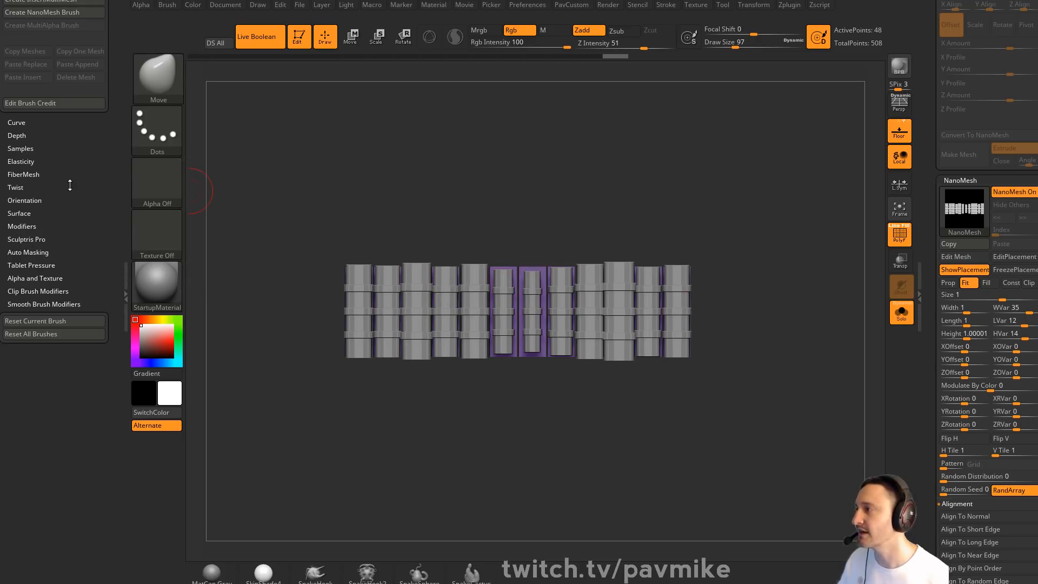
{"action": "left_click_drag", "start_coordinate": [70, 185], "coordinate": [75, 239]}
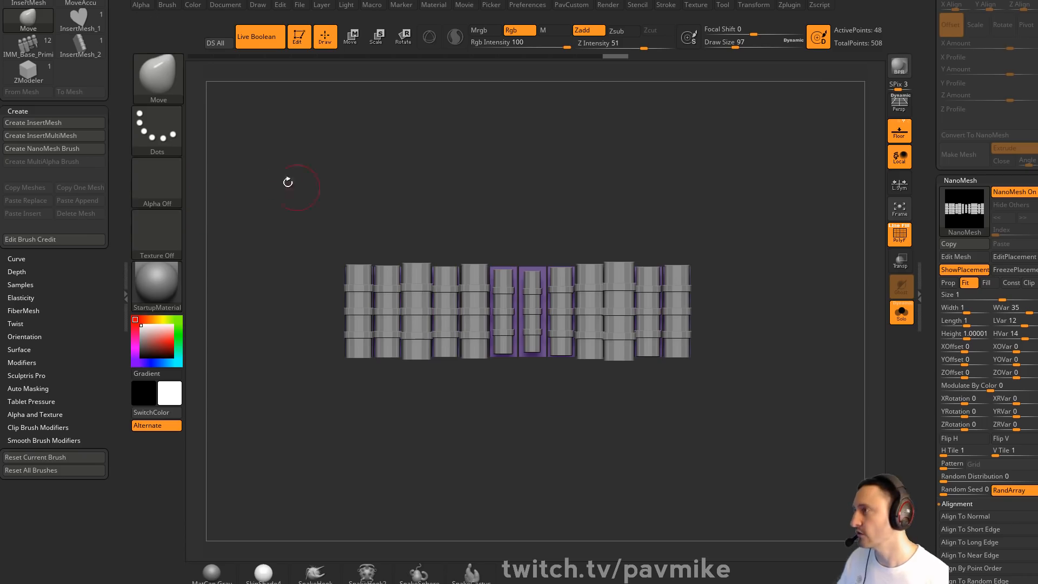
{"action": "key", "text": "shift"}
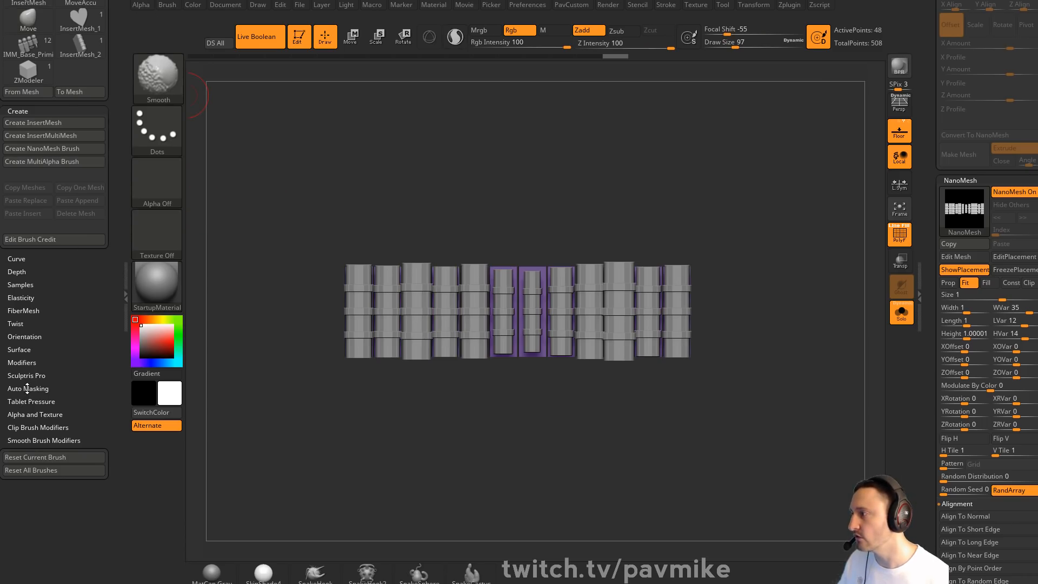
{"action": "left_click", "coordinate": [27, 388]}
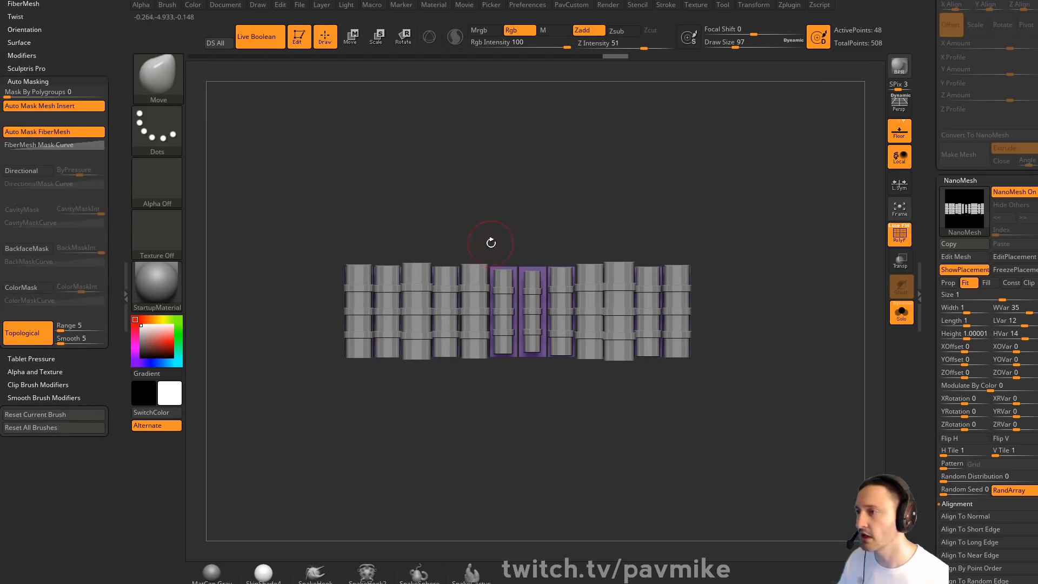
{"action": "key", "text": "s"}
{"action": "left_click", "coordinate": [452, 244]}
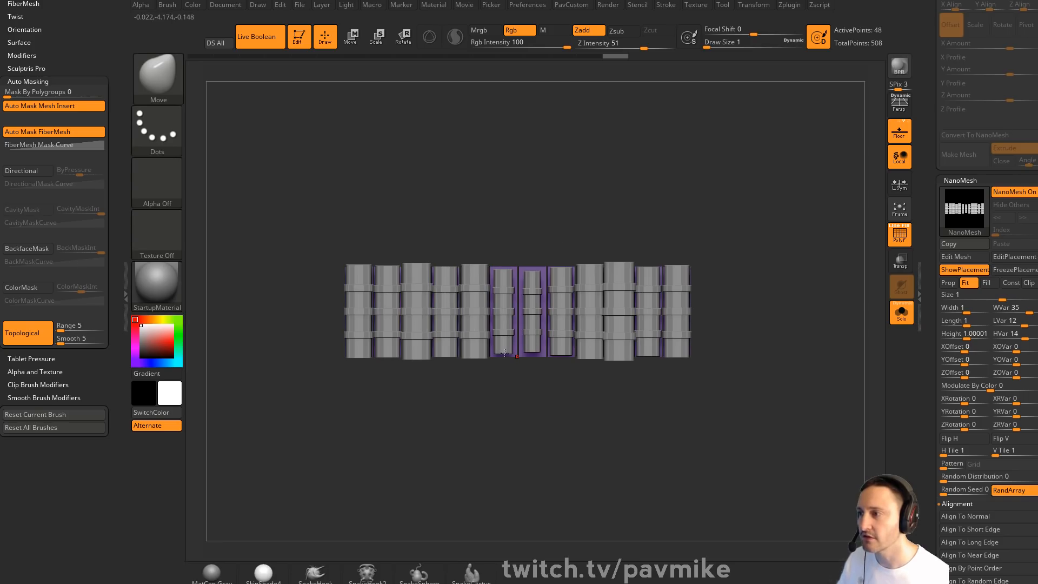
Move the narrow middle books and the next few books leftward to close the gaps between them
{"action": "mouse_move", "coordinate": [504, 352]}
{"action": "left_mouse_down"}
{"action": "mouse_move", "coordinate": [513, 365]}
{"action": "mouse_move", "coordinate": [499, 367]}
{"action": "mouse_move", "coordinate": [528, 372]}
{"action": "mouse_move", "coordinate": [512, 363]}
{"action": "left_mouse_up"}
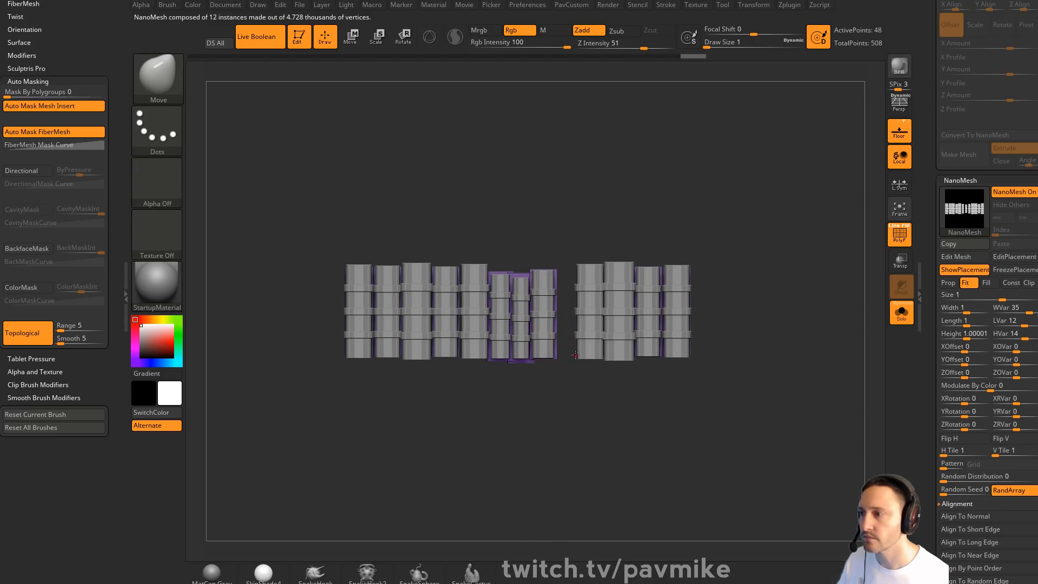
{"action": "left_click_drag", "start_coordinate": [581, 359], "coordinate": [550, 352]}
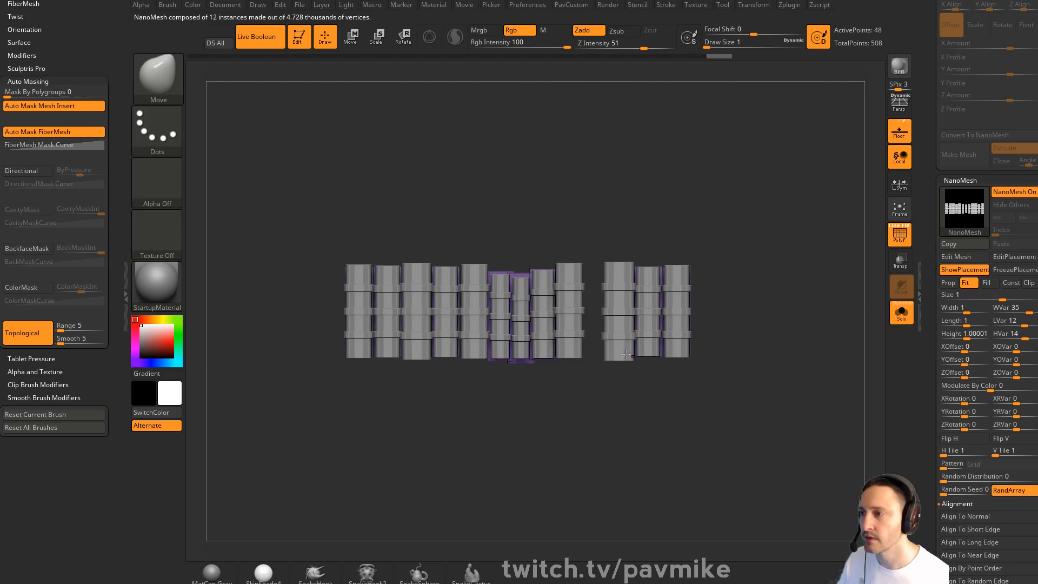
{"action": "mouse_move", "coordinate": [626, 354]}
{"action": "left_mouse_down"}
{"action": "mouse_move", "coordinate": [602, 352]}
{"action": "mouse_move", "coordinate": [639, 352]}
{"action": "mouse_move", "coordinate": [614, 353]}
{"action": "left_mouse_up"}
Move the last two books at the right end leftward, tight against the wide book beside them
{"action": "left_click_drag", "start_coordinate": [810, 338], "coordinate": [787, 398], "text": "alt"}
{"action": "mouse_move", "coordinate": [787, 398]}
{"action": "left_mouse_down"}
{"action": "mouse_move", "coordinate": [757, 425]}
{"action": "mouse_move", "coordinate": [784, 428]}
{"action": "mouse_move", "coordinate": [787, 390]}
{"action": "left_mouse_up"}
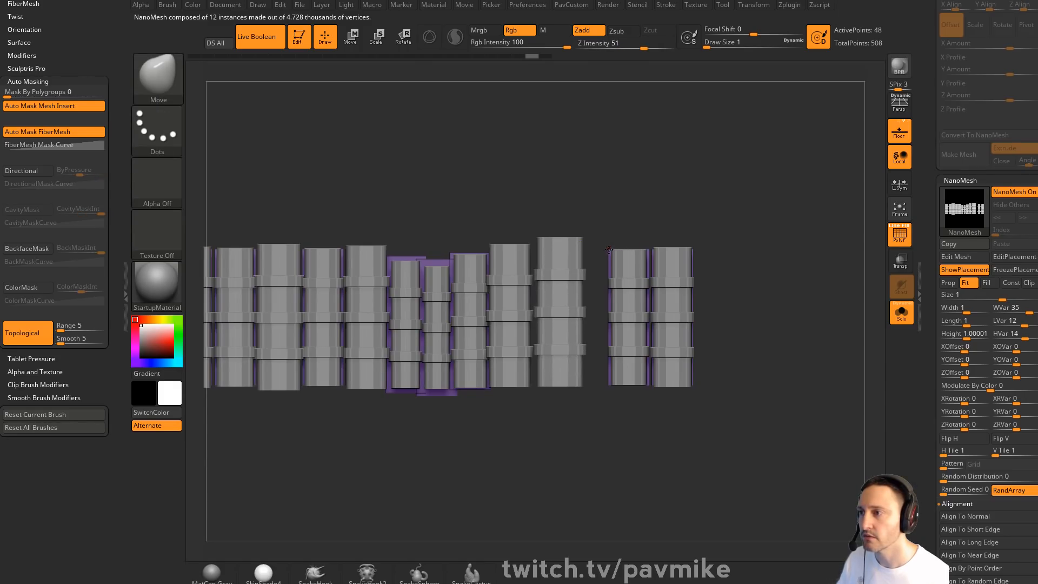
{"action": "left_click_drag", "start_coordinate": [608, 250], "coordinate": [558, 252]}
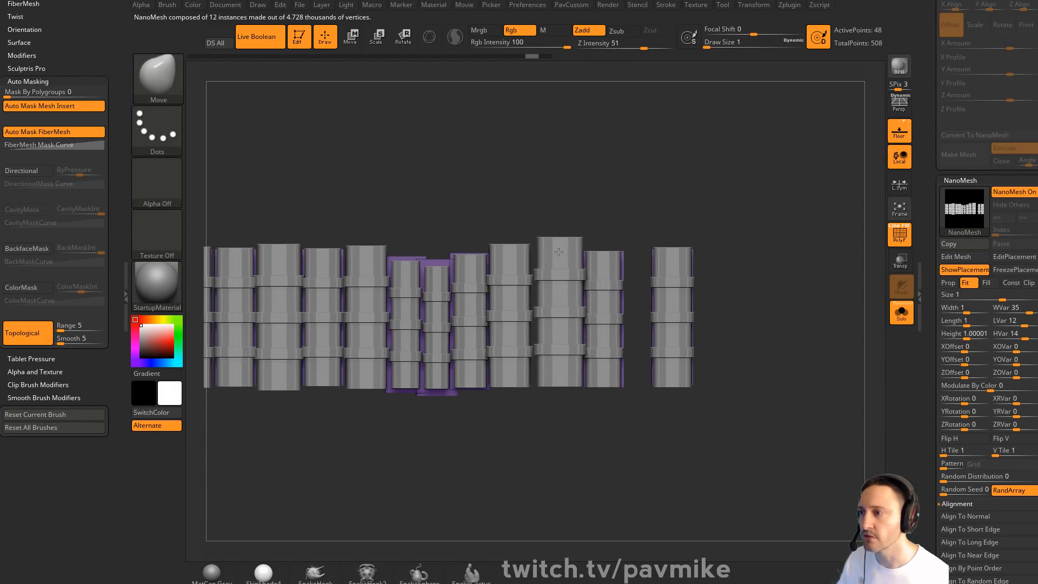
{"action": "left_click_drag", "start_coordinate": [652, 247], "coordinate": [622, 249]}
{"action": "left_click_drag", "start_coordinate": [633, 181], "coordinate": [727, 189], "text": "alt"}
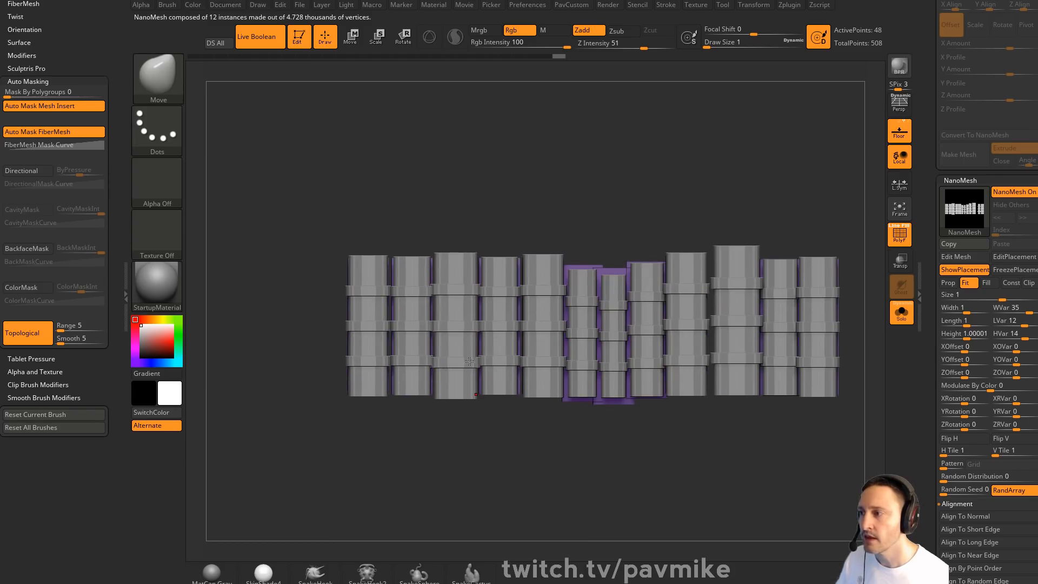
Raise the wide third book until its base lines up with its neighbours, and shift the narrow middle book left
{"action": "left_click_drag", "start_coordinate": [464, 390], "coordinate": [464, 386]}
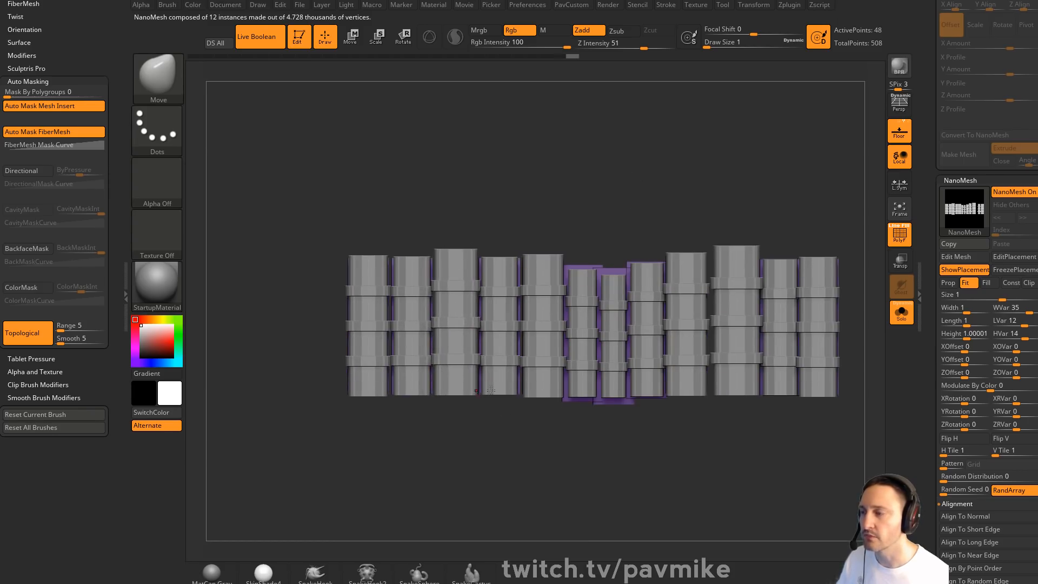
{"action": "left_click_drag", "start_coordinate": [522, 446], "coordinate": [478, 405], "text": "alt"}
{"action": "left_click_drag", "start_coordinate": [479, 363], "coordinate": [507, 372]}
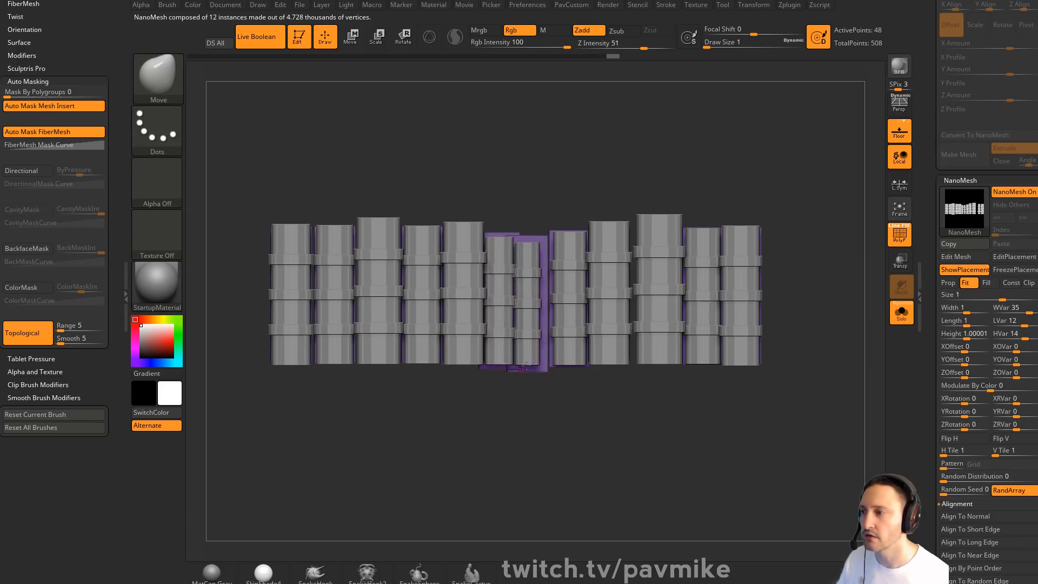
Nudge the narrow middle book into place and move the next book left against it to close the gap
{"action": "key", "text": "s"}
{"action": "left_click_drag", "start_coordinate": [551, 343], "coordinate": [656, 348]}
{"action": "left_click_drag", "start_coordinate": [502, 236], "coordinate": [502, 227]}
{"action": "key", "text": "ctrl+z"}
{"action": "key", "text": "s"}
{"action": "left_click_drag", "start_coordinate": [540, 304], "coordinate": [420, 291]}
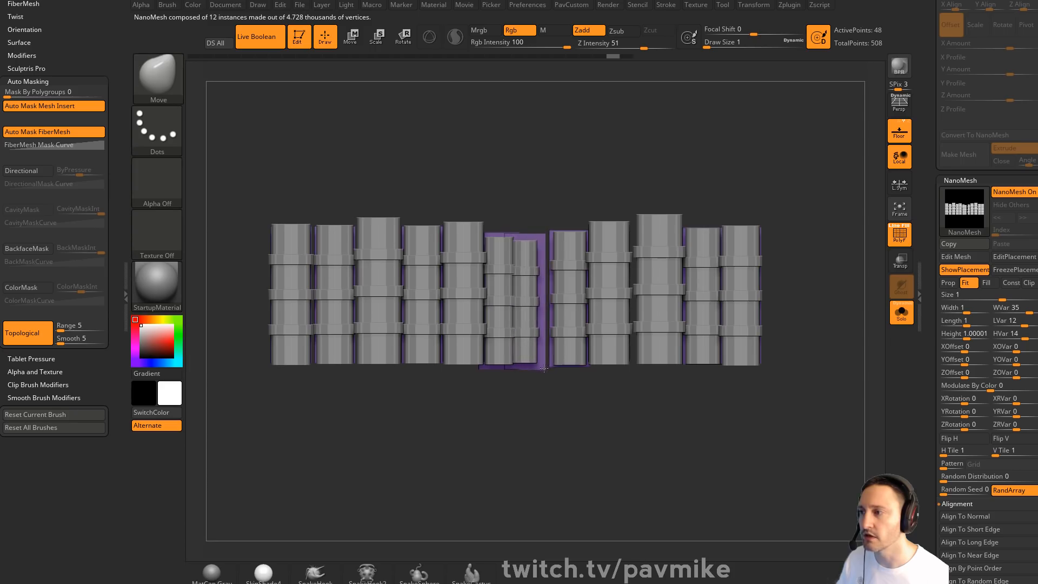
{"action": "left_click_drag", "start_coordinate": [541, 371], "coordinate": [523, 369]}
{"action": "mouse_move", "coordinate": [573, 407]}
{"action": "left_mouse_down"}
{"action": "mouse_move", "coordinate": [558, 391]}
{"action": "mouse_move", "coordinate": [573, 399]}
{"action": "left_mouse_up"}
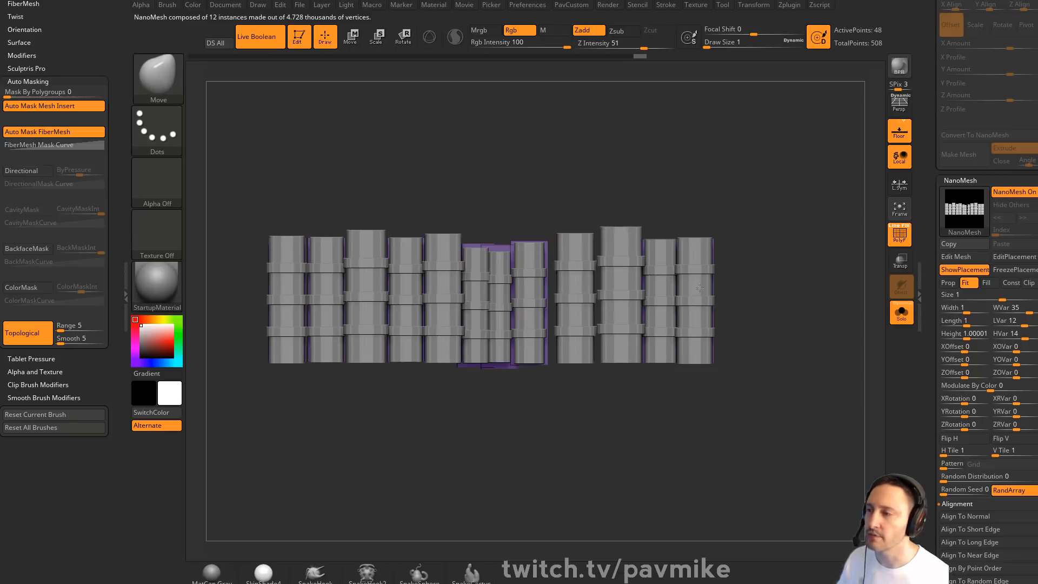
Check the row of books from above with the NanoMesh placement polygons hidden, and show the polygons again
{"action": "left_click_drag", "start_coordinate": [725, 295], "coordinate": [785, 304]}
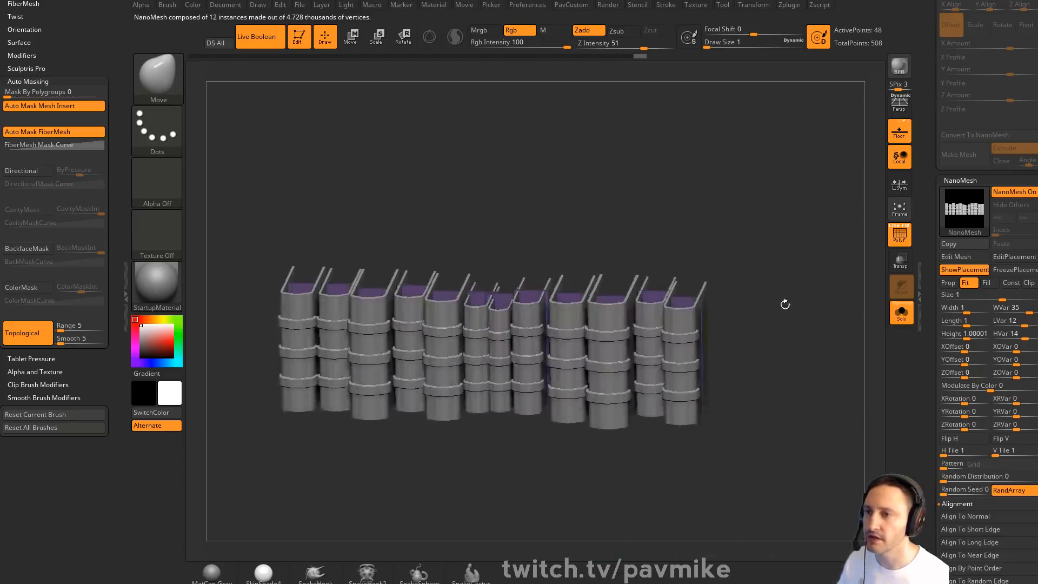
{"action": "left_click", "coordinate": [951, 269]}
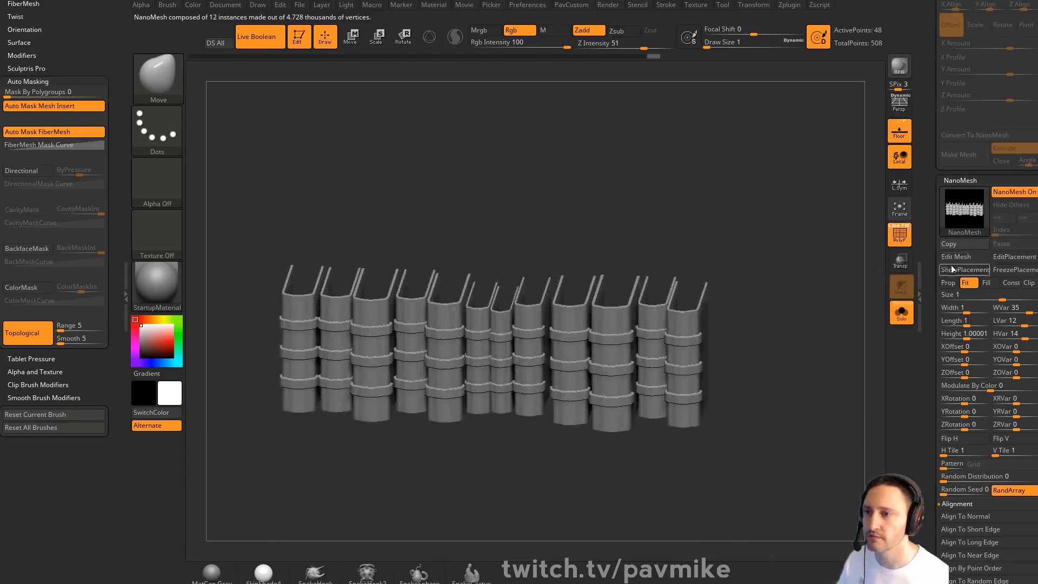
{"action": "left_click", "coordinate": [951, 269]}
Try a small Z offset on the NanoMesh books and return it to 0
{"action": "left_click_drag", "start_coordinate": [799, 299], "coordinate": [804, 232]}
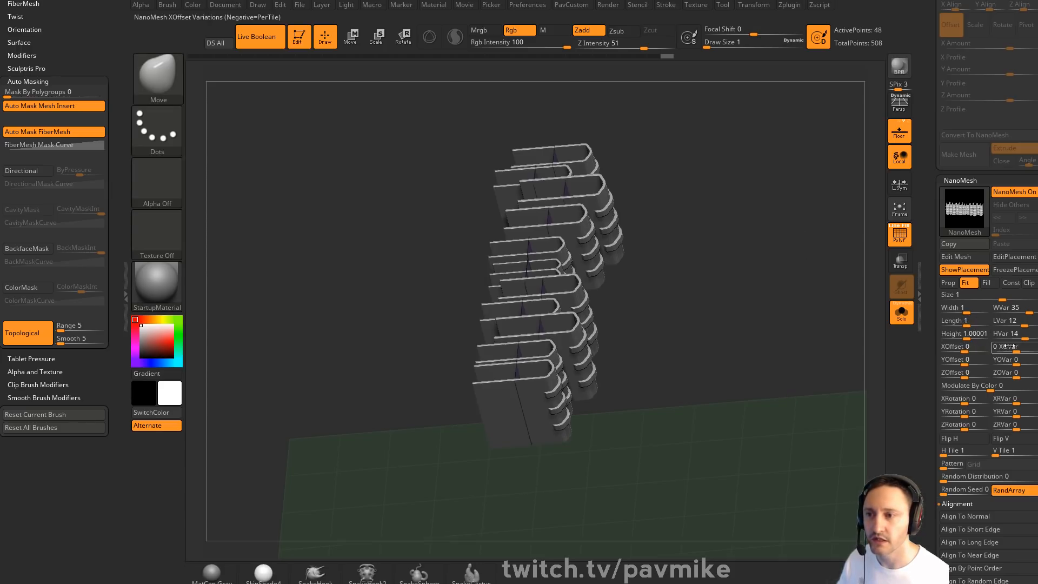
{"action": "left_click_drag", "start_coordinate": [1025, 335], "coordinate": [1005, 339]}
{"action": "key", "text": "ctrl+z"}
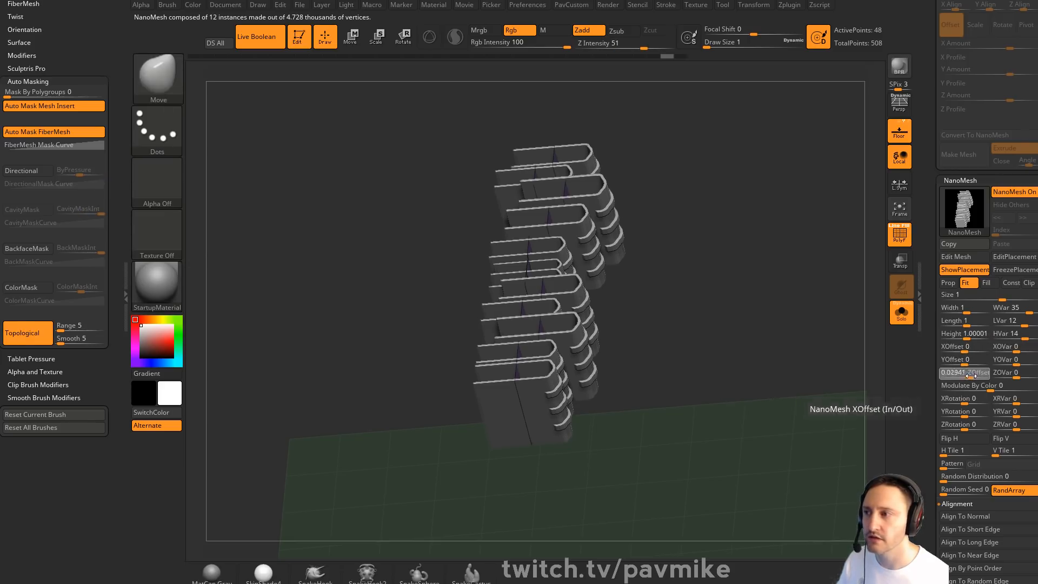
{"action": "left_click_drag", "start_coordinate": [972, 374], "coordinate": [973, 375]}
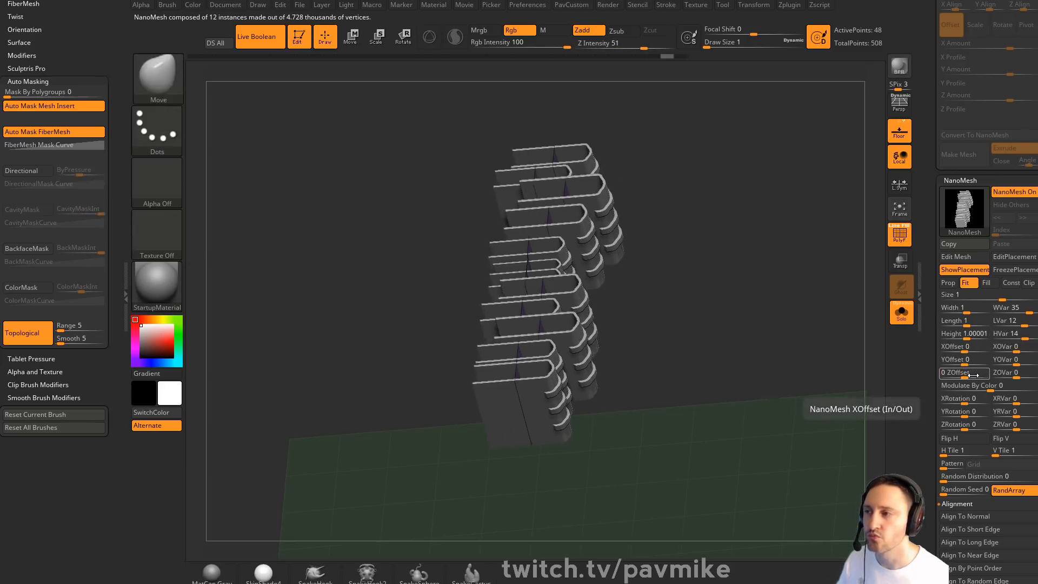
Leave Solo mode and turn off the polyframe display to show the whole bookcase from the front
{"action": "left_click_drag", "start_coordinate": [763, 325], "coordinate": [773, 253], "text": "shift"}
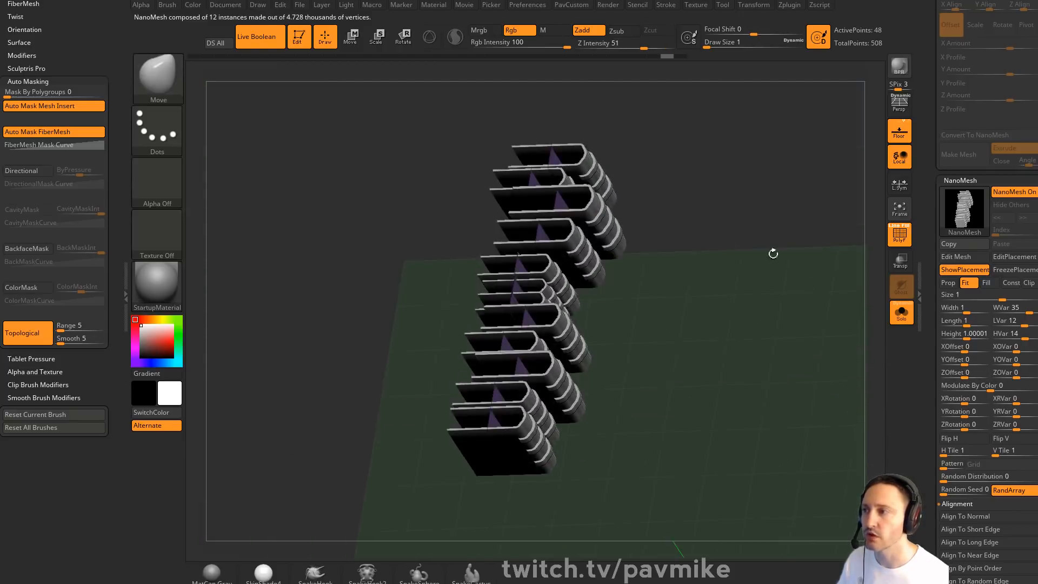
{"action": "left_click_drag", "start_coordinate": [694, 228], "coordinate": [811, 254]}
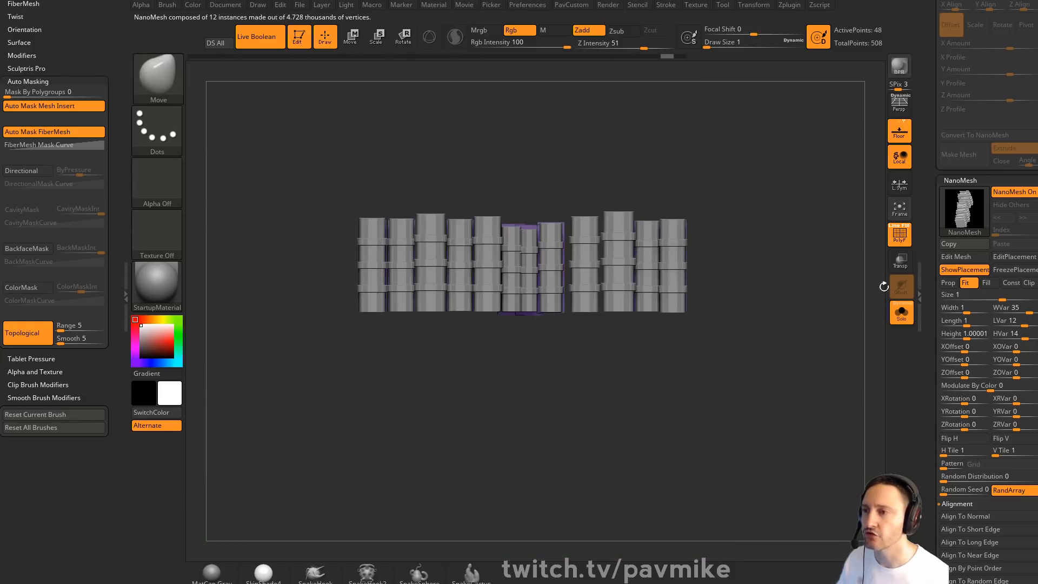
{"action": "left_click", "coordinate": [902, 312]}
{"action": "key", "text": "shift+f"}
{"action": "left_click_drag", "start_coordinate": [824, 300], "coordinate": [810, 264], "text": "alt"}
{"action": "left_click_drag", "start_coordinate": [810, 265], "coordinate": [779, 300]}
{"action": "left_click_drag", "start_coordinate": [778, 300], "coordinate": [783, 246], "text": "alt"}
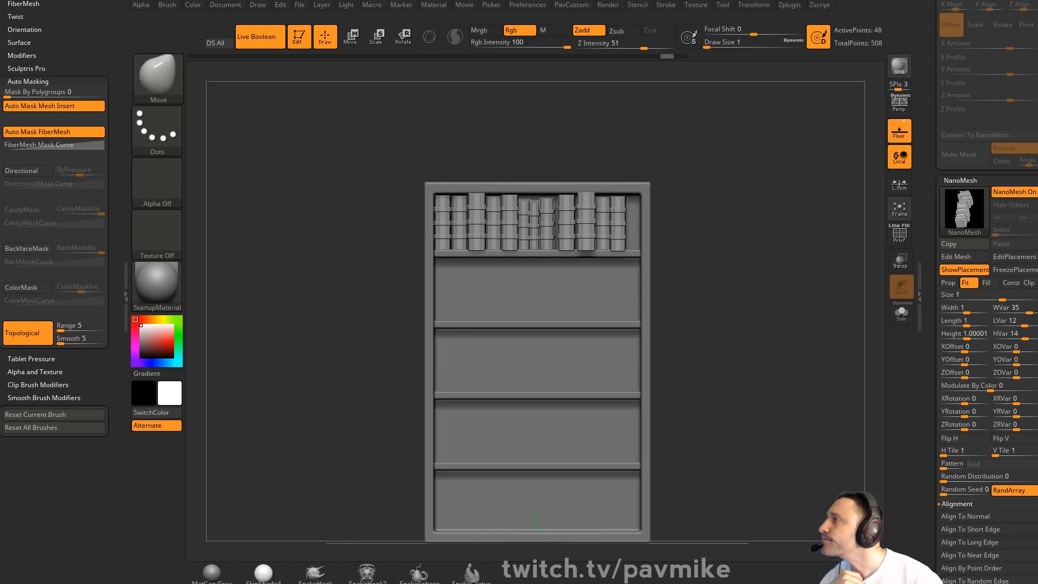
View the Scale Master plugin's information page with its usage video and download link, and close it
{"action": "left_click", "coordinate": [789, 5]}
{"action": "left_click", "coordinate": [825, 140]}
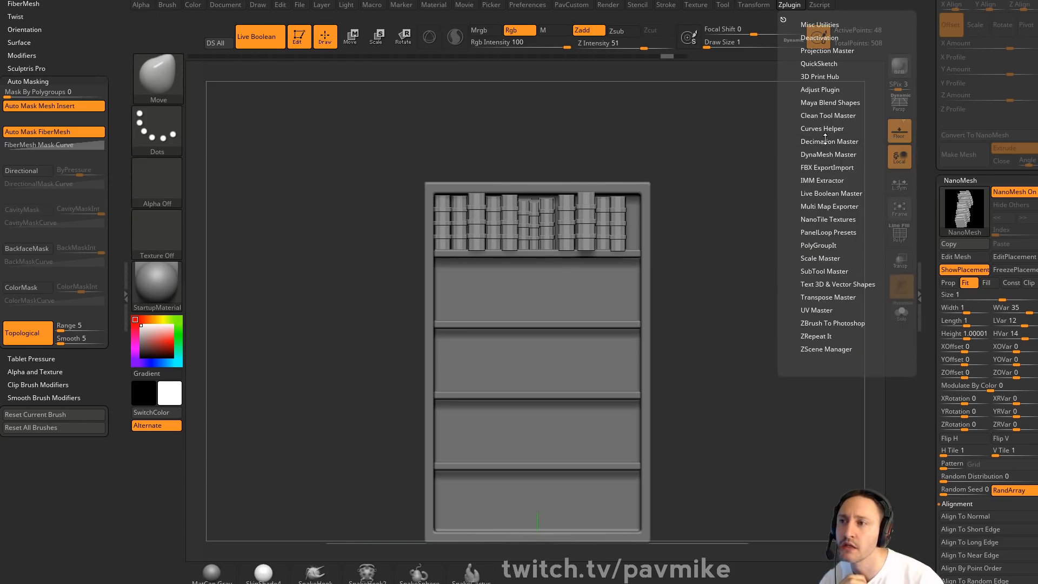
{"action": "left_click", "coordinate": [820, 259]}
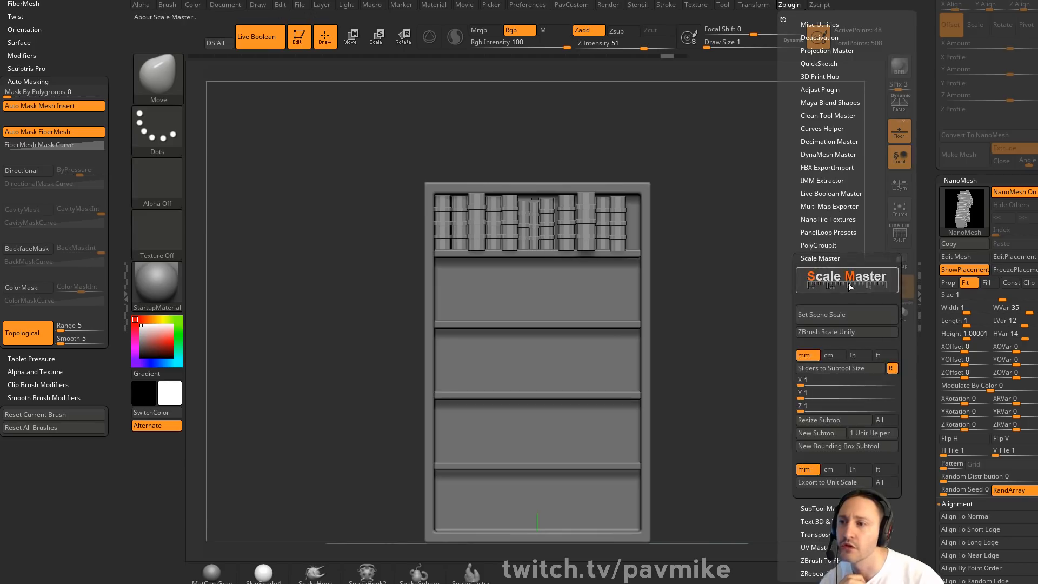
{"action": "left_click", "coordinate": [848, 281]}
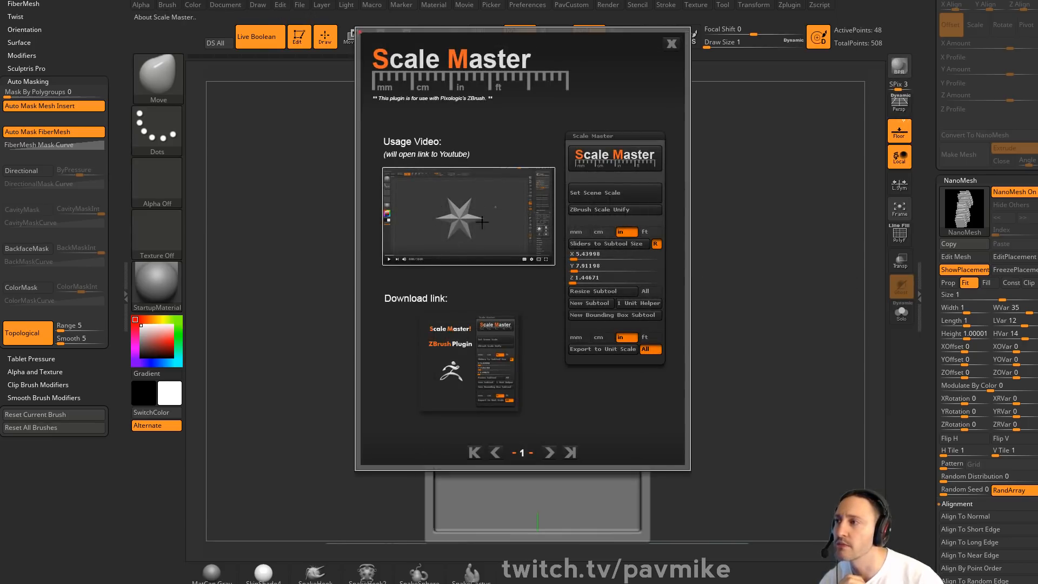
{"action": "left_click", "coordinate": [672, 44]}
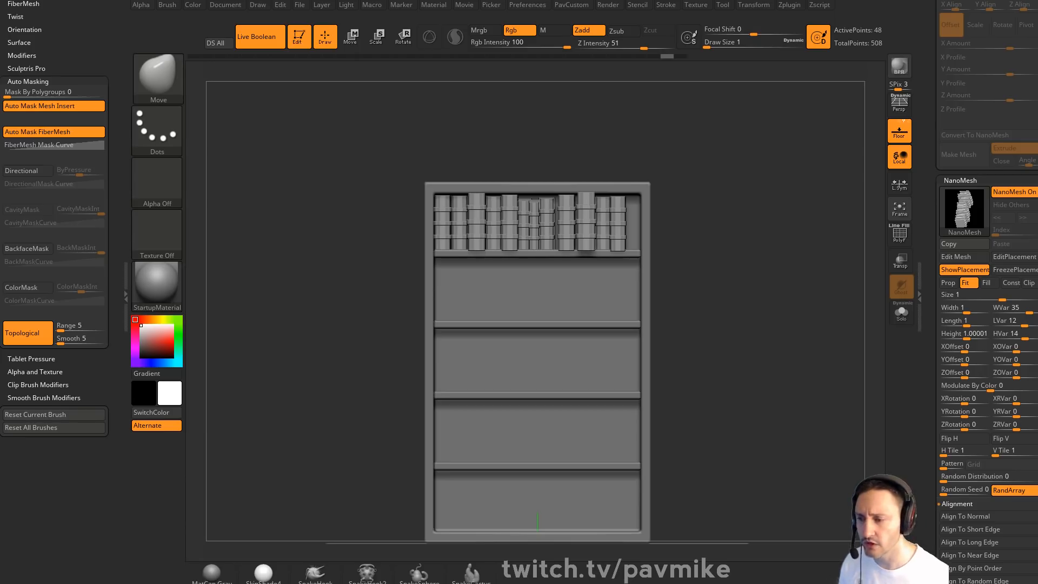
Review the Scale Master options for matching the sliders to the subtool size and resizing the subtool
{"action": "left_click_drag", "start_coordinate": [765, 197], "coordinate": [738, 170]}
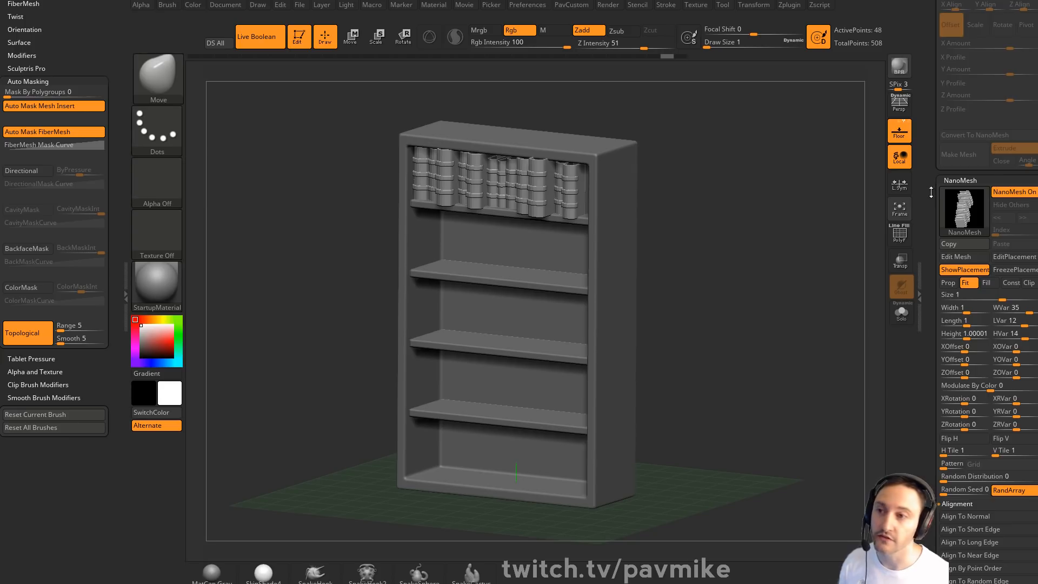
{"action": "left_click_drag", "start_coordinate": [930, 186], "coordinate": [925, 221]}
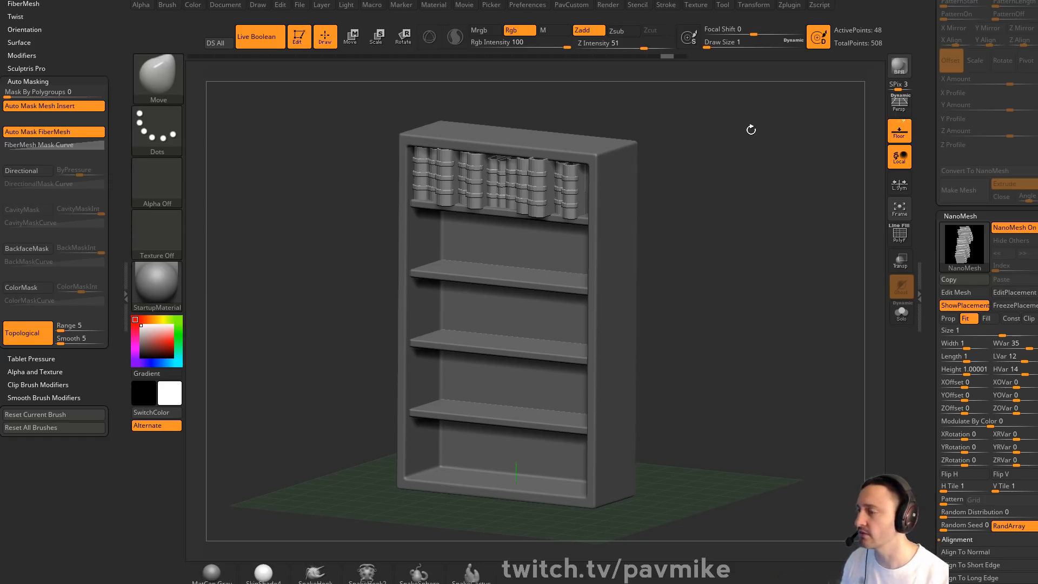
{"action": "left_click", "coordinate": [789, 5]}
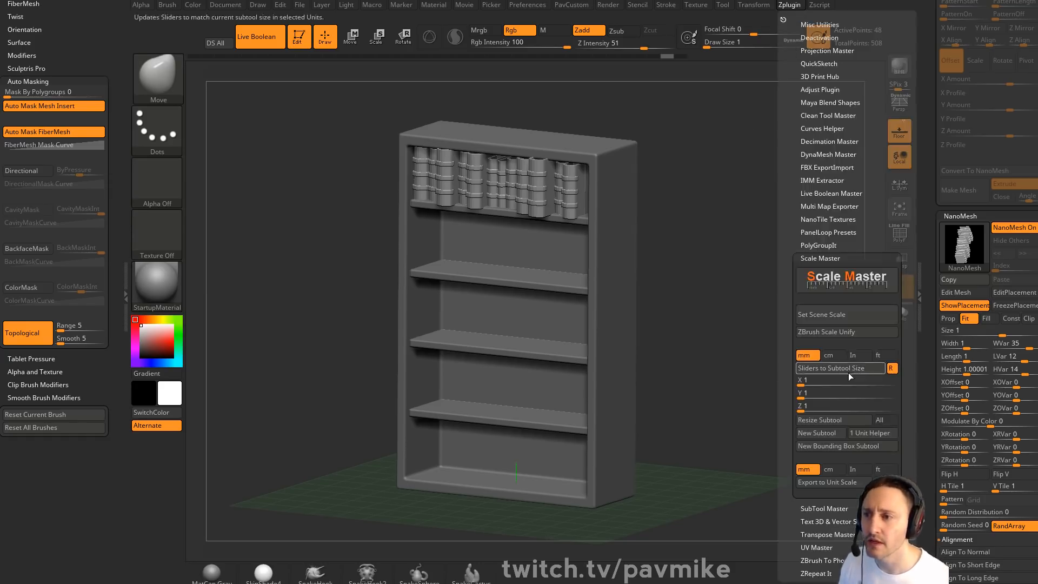
{"action": "left_click", "coordinate": [817, 258]}
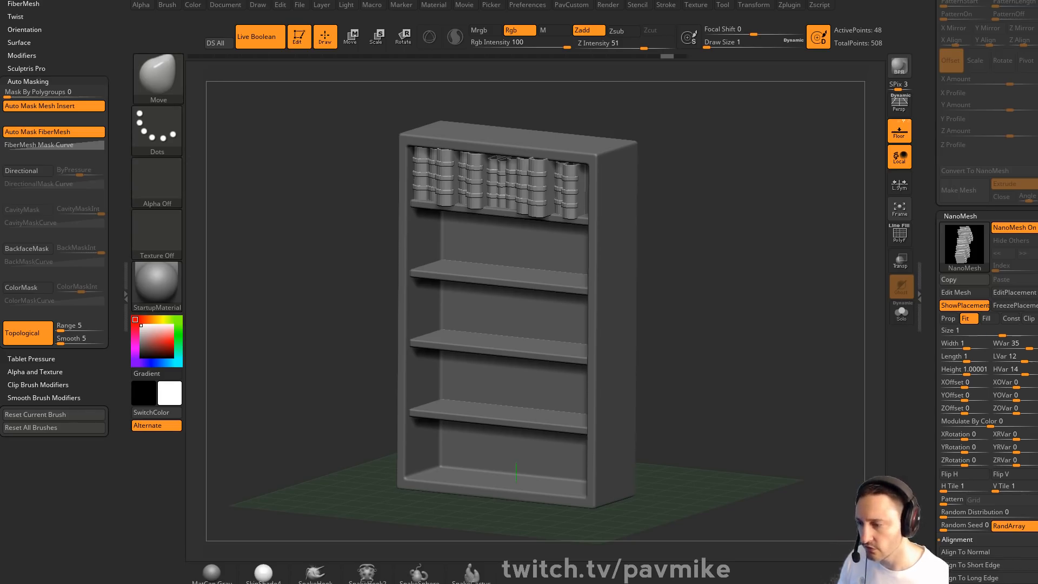
Switch to the browser and open the Blend Shapes documentation from Pixologic's ZBrush plugins page
{"action": "key", "text": "alt+Tab"}
{"action": "scroll", "coordinate": [499, 355], "scroll_direction": "down", "scroll_amount": 10}
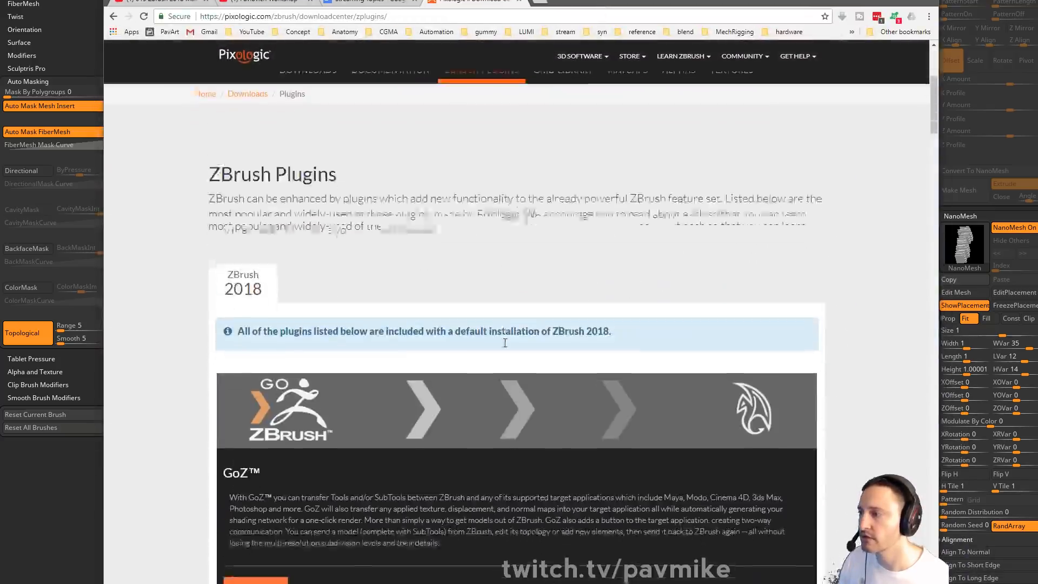
{"action": "scroll", "coordinate": [499, 354], "scroll_direction": "down", "scroll_amount": 8}
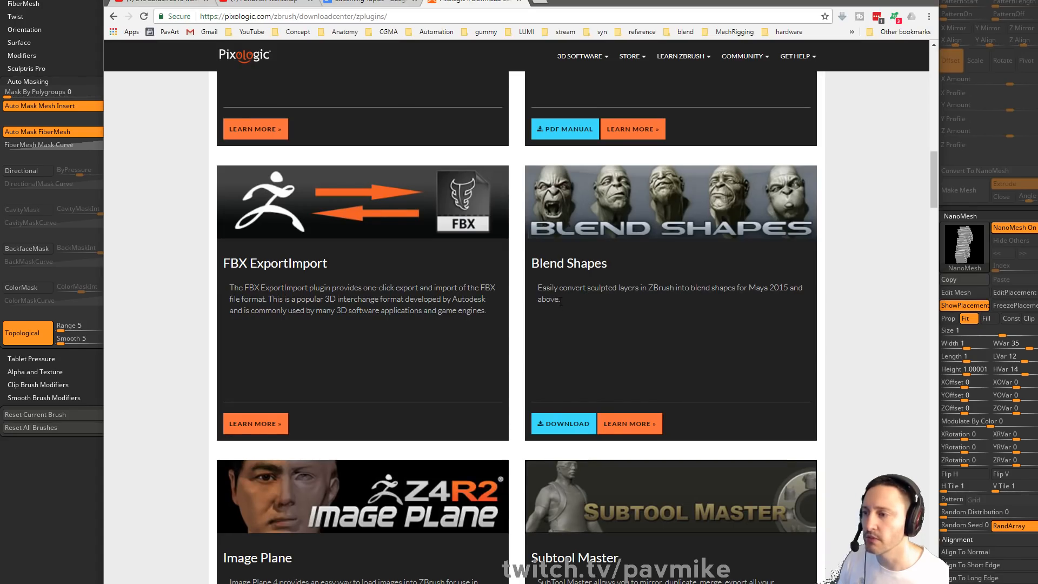
{"action": "left_click", "coordinate": [648, 423]}
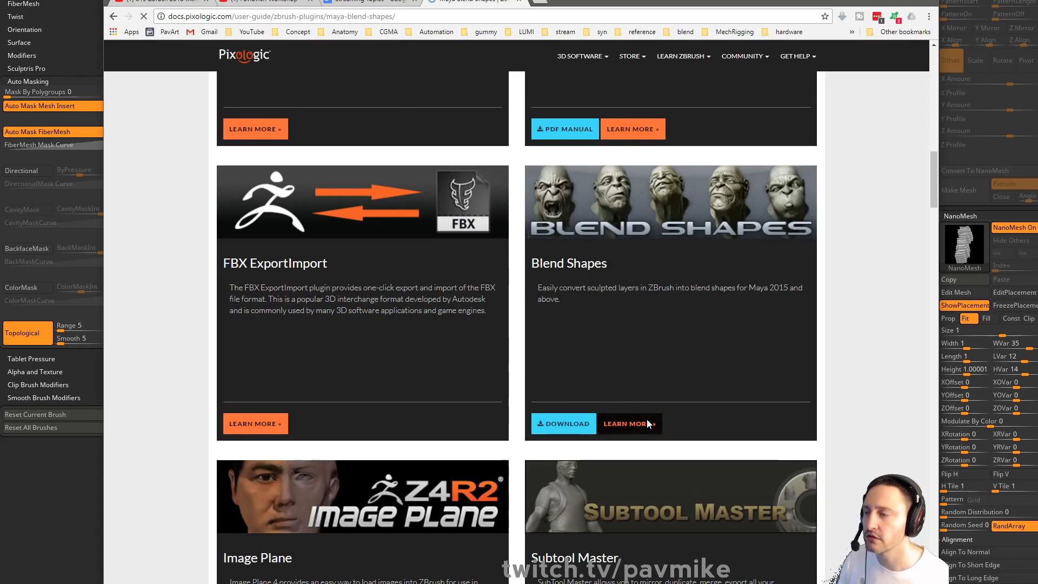
Read the Maya Blend Shapes page's introduction, installation note and interface description
{"action": "scroll", "coordinate": [447, 381], "scroll_direction": "down", "scroll_amount": 5}
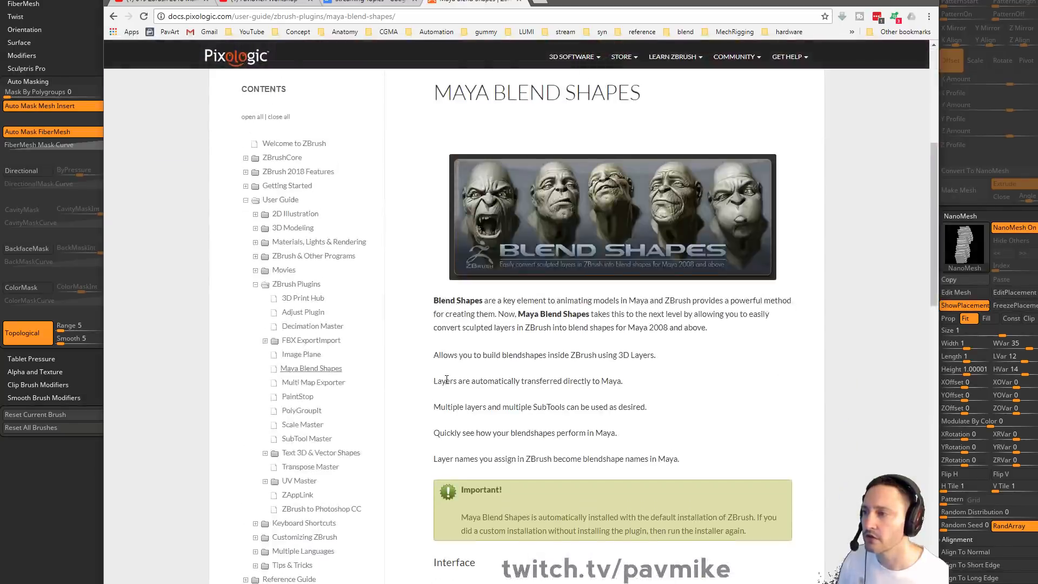
{"action": "scroll", "coordinate": [447, 380], "scroll_direction": "down", "scroll_amount": 1}
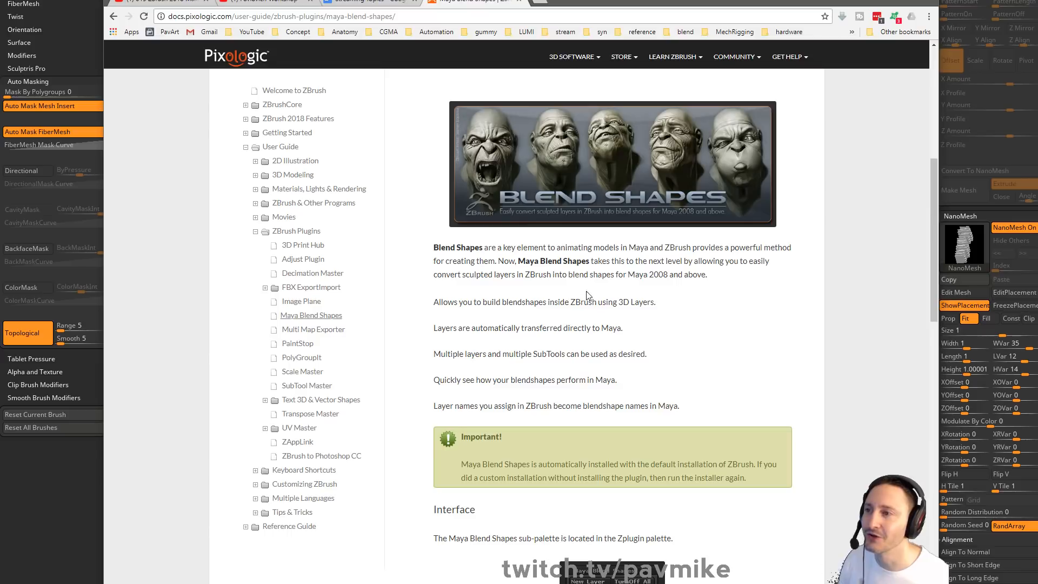
{"action": "scroll", "coordinate": [485, 446], "scroll_direction": "down", "scroll_amount": 4}
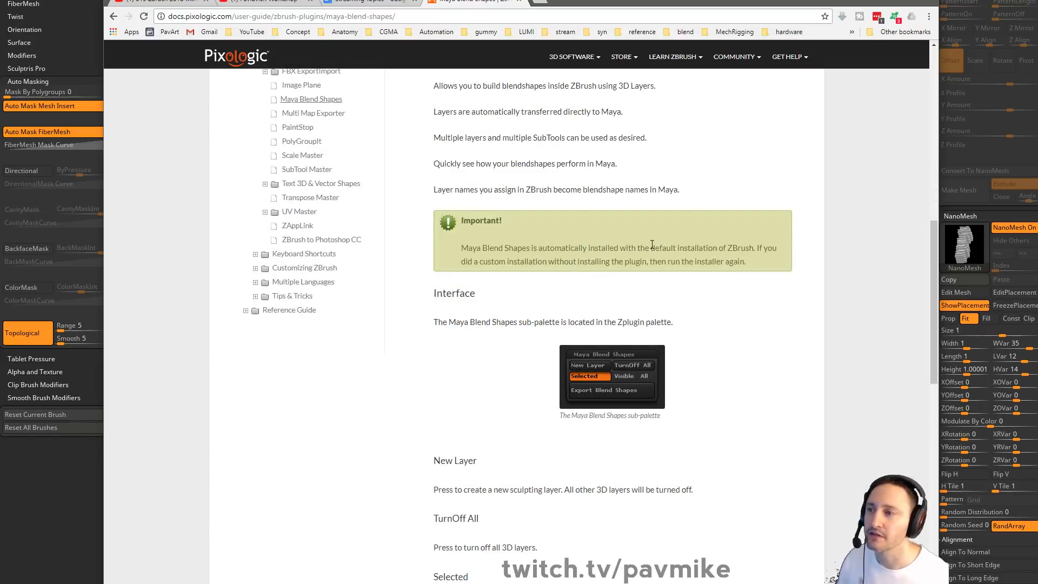
{"action": "left_click_drag", "start_coordinate": [730, 247], "coordinate": [748, 245]}
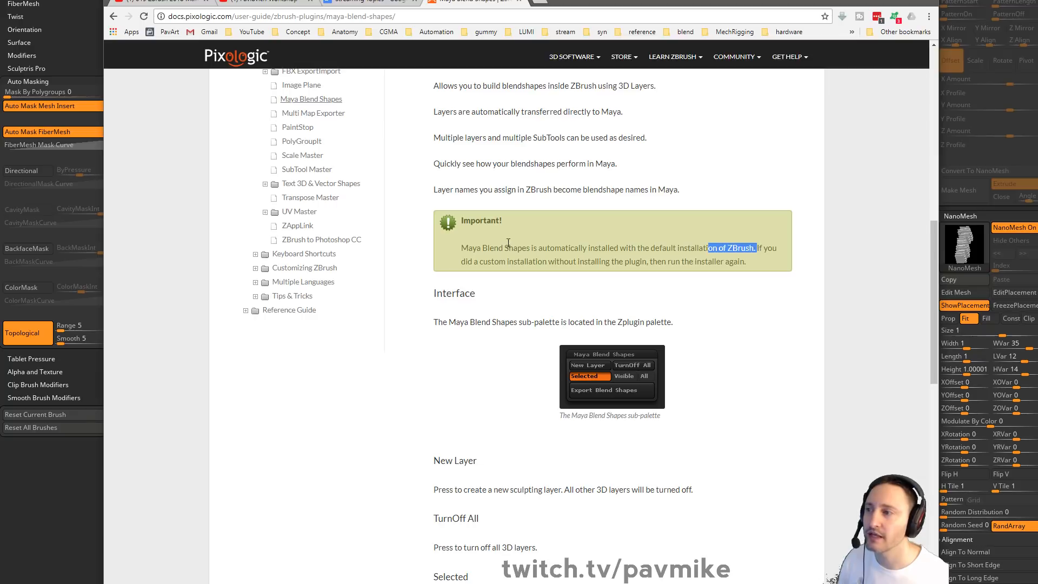
Switch back to ZBrush and examine the Maya Blend Shapes plugin's layer and export options
{"action": "key", "text": "alt+Tab"}
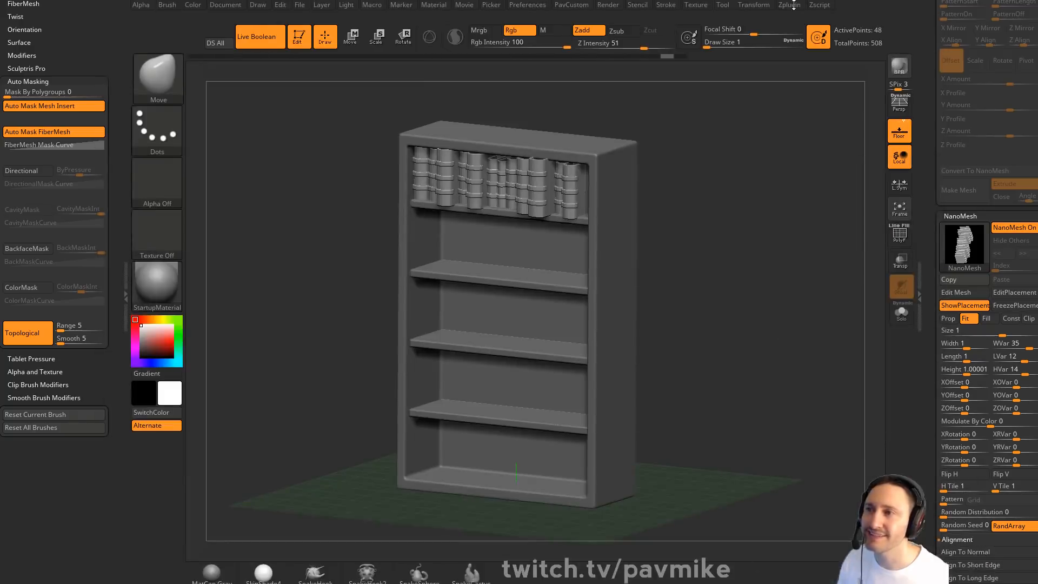
{"action": "left_click", "coordinate": [791, 4]}
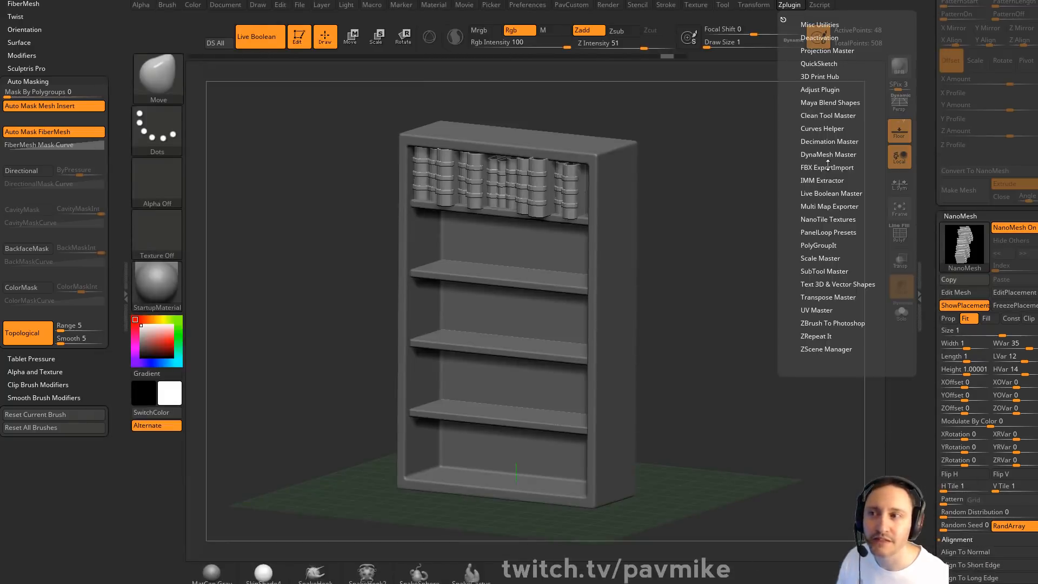
{"action": "left_click", "coordinate": [827, 102]}
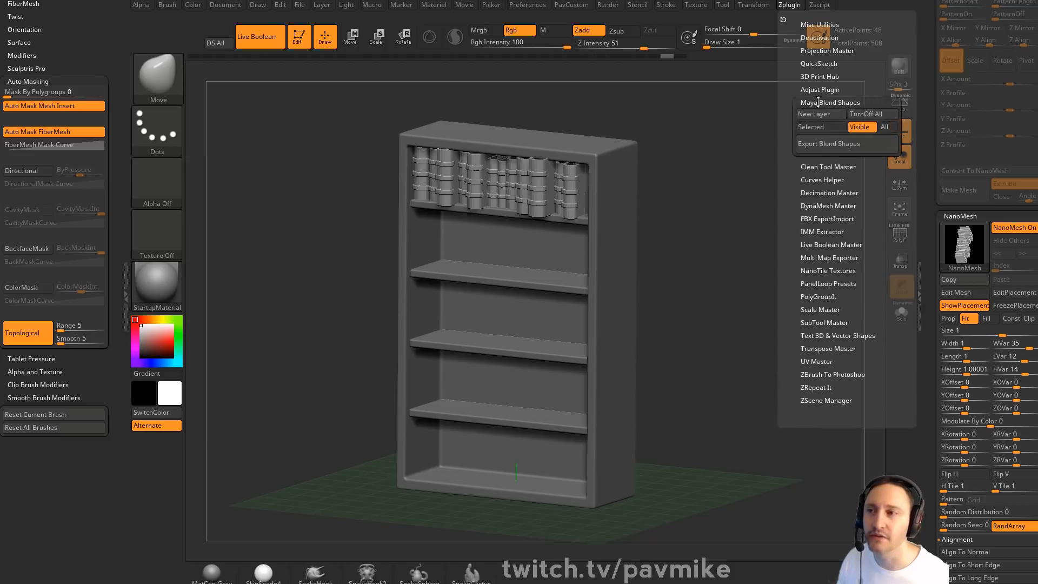
{"action": "left_click", "coordinate": [786, 7]}
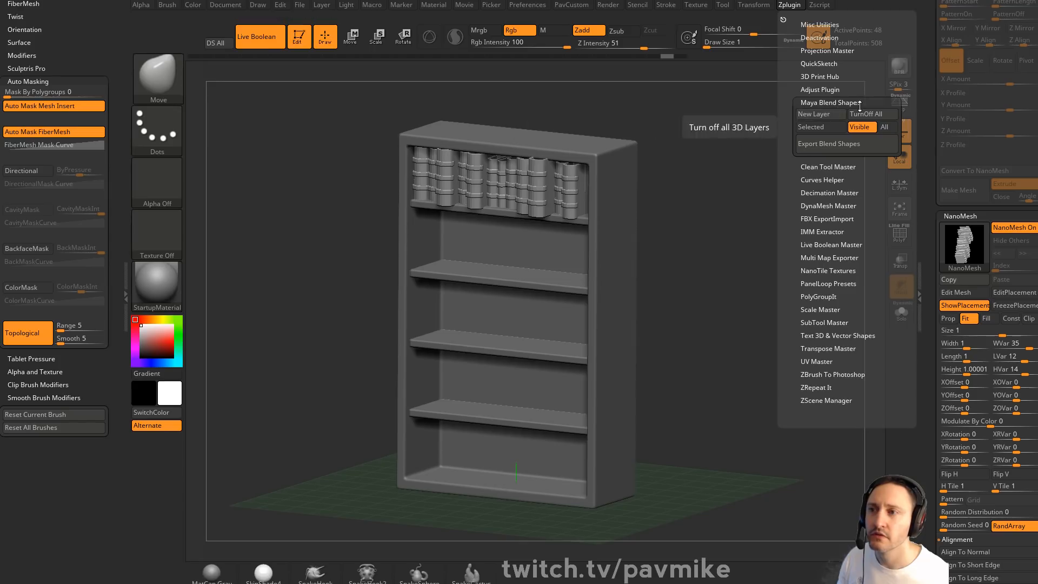
{"action": "left_click", "coordinate": [823, 148]}
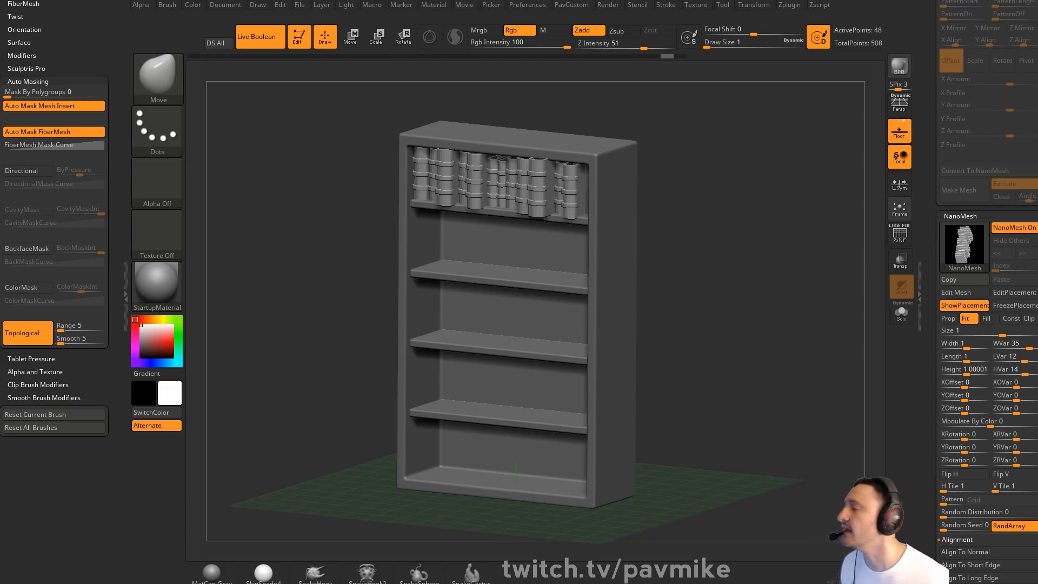
{"action": "left_click_drag", "start_coordinate": [723, 161], "coordinate": [722, 159]}
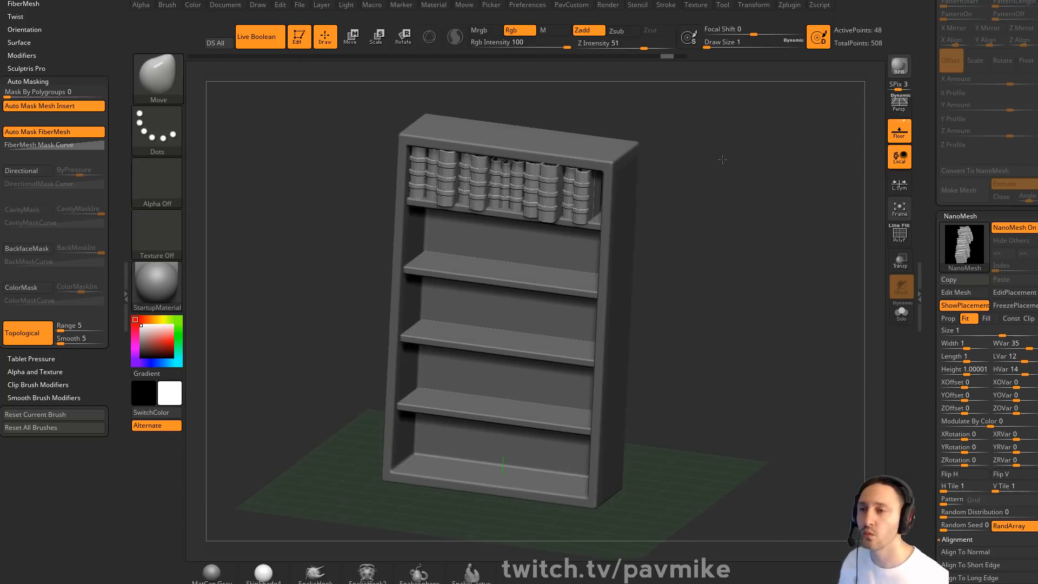
{"action": "mouse_move", "coordinate": [713, 204]}
{"action": "left_mouse_down", "text": "alt"}
{"action": "mouse_move", "coordinate": [721, 248]}
{"action": "mouse_move", "coordinate": [733, 209]}
{"action": "mouse_move", "coordinate": [719, 203]}
{"action": "left_mouse_up", "text": "alt"}
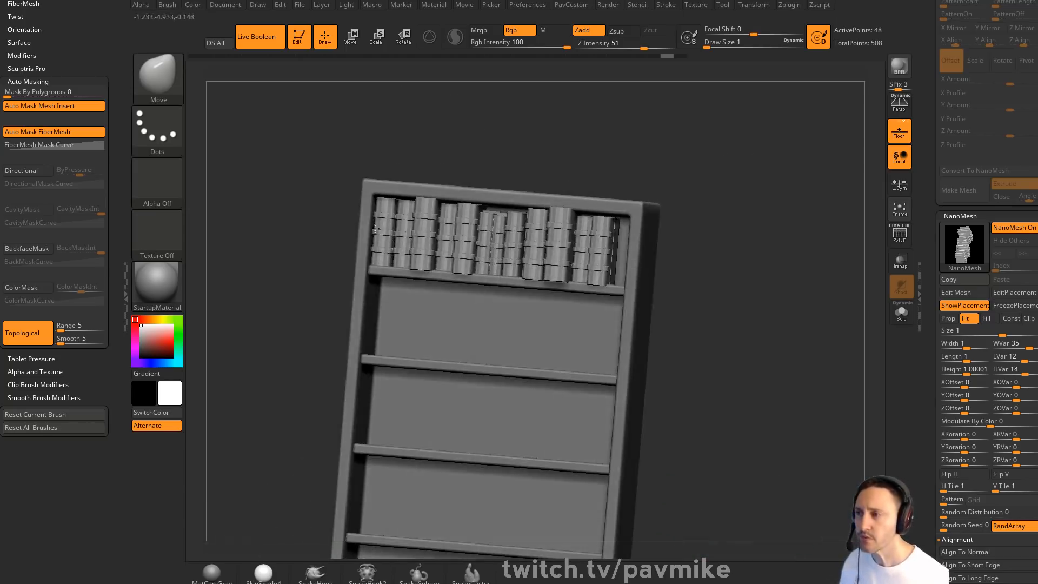
{"action": "left_click_drag", "start_coordinate": [649, 180], "coordinate": [463, 256]}
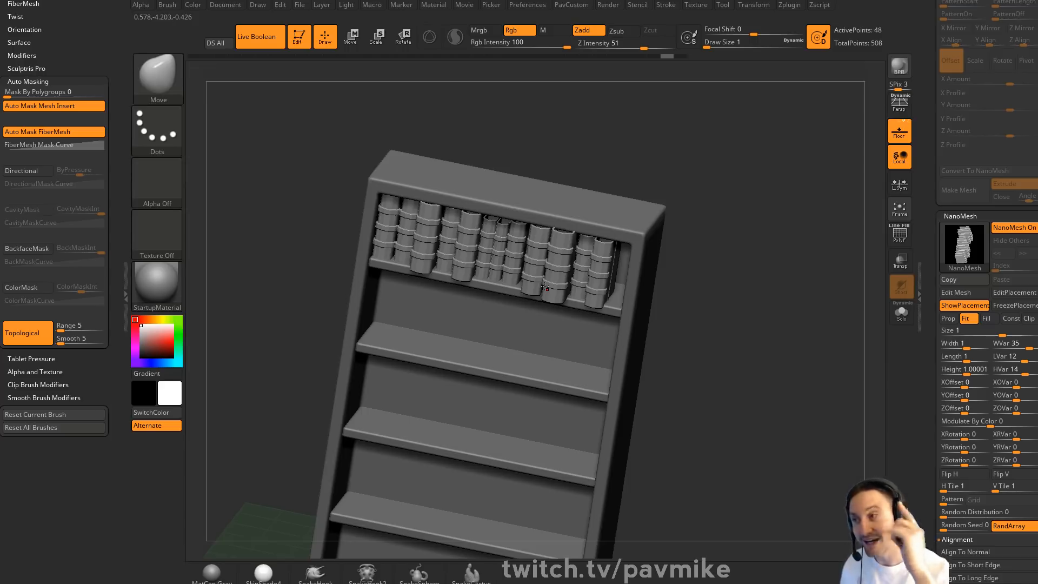
Delete the subtool holding the book row on the bookcase's top shelf
{"action": "left_click_drag", "start_coordinate": [716, 189], "coordinate": [874, 202]}
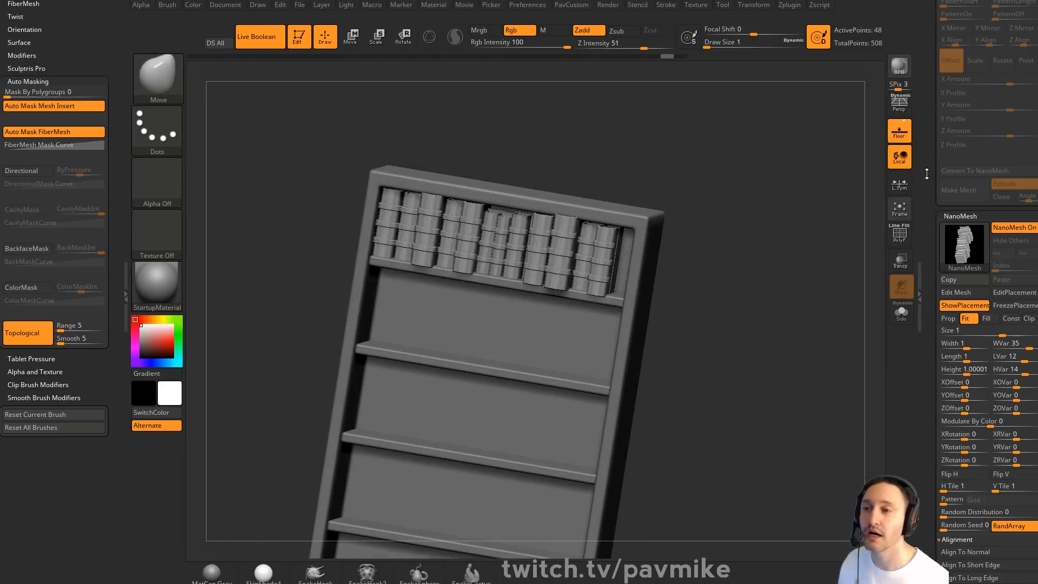
{"action": "left_click_drag", "start_coordinate": [926, 173], "coordinate": [925, 379]}
{"action": "left_click_drag", "start_coordinate": [749, 268], "coordinate": [757, 310]}
{"action": "left_click_drag", "start_coordinate": [844, 346], "coordinate": [749, 304], "text": "shift"}
{"action": "left_click_drag", "start_coordinate": [925, 431], "coordinate": [924, 332]}
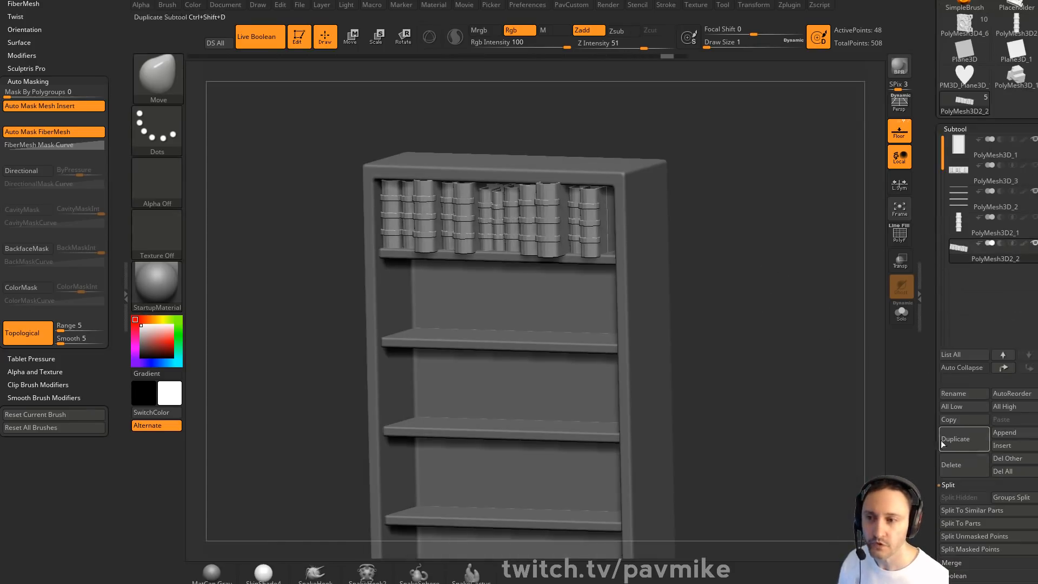
{"action": "left_click", "coordinate": [962, 469]}
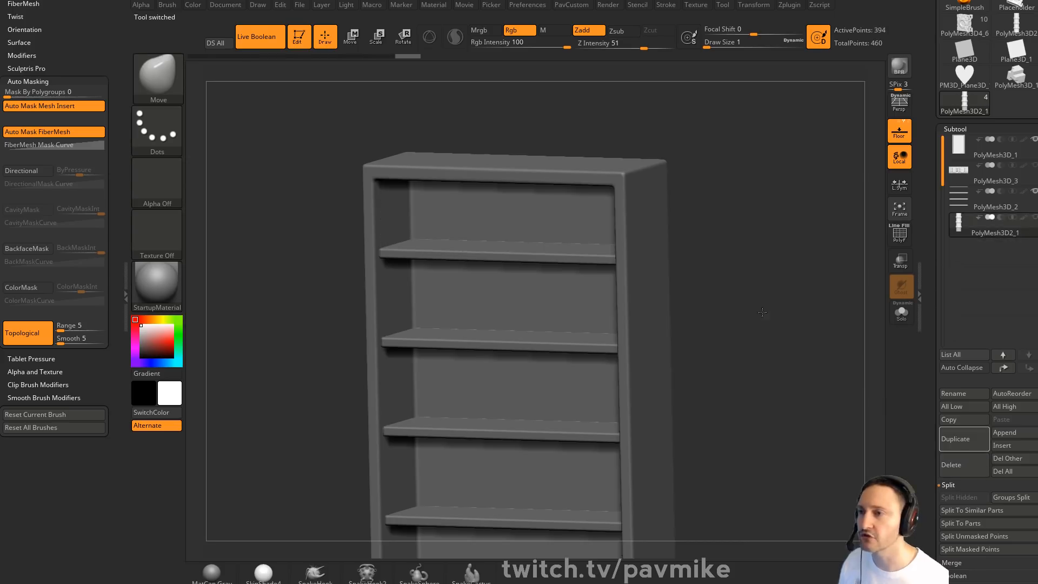
Select the shelves subtool and display its polyframe
{"action": "left_click_drag", "start_coordinate": [735, 286], "coordinate": [804, 202]}
{"action": "left_click", "coordinate": [579, 255], "text": "alt"}
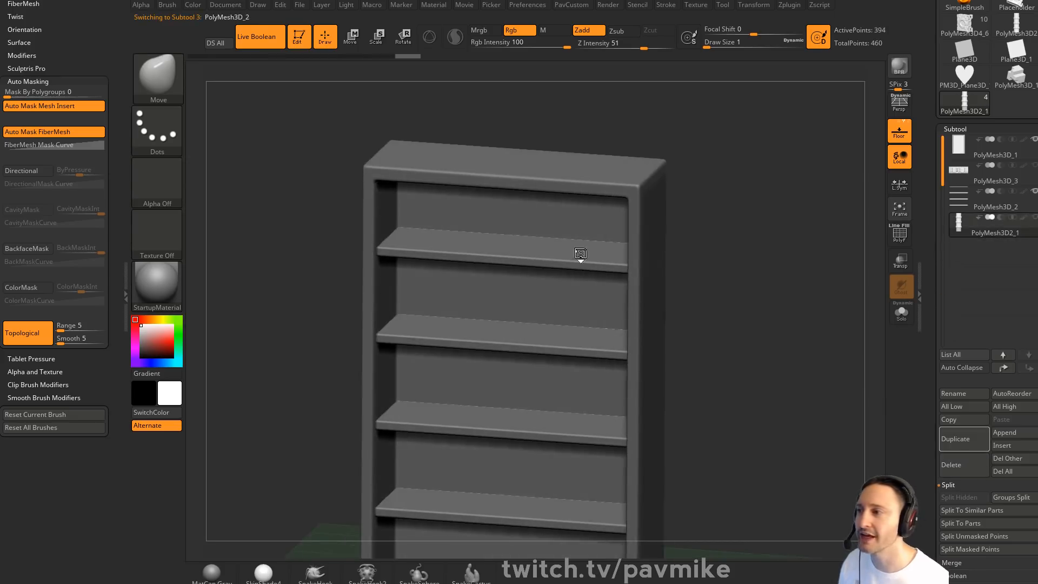
{"action": "left_click", "coordinate": [900, 234]}
{"action": "left_click_drag", "start_coordinate": [772, 368], "coordinate": [369, 247]}
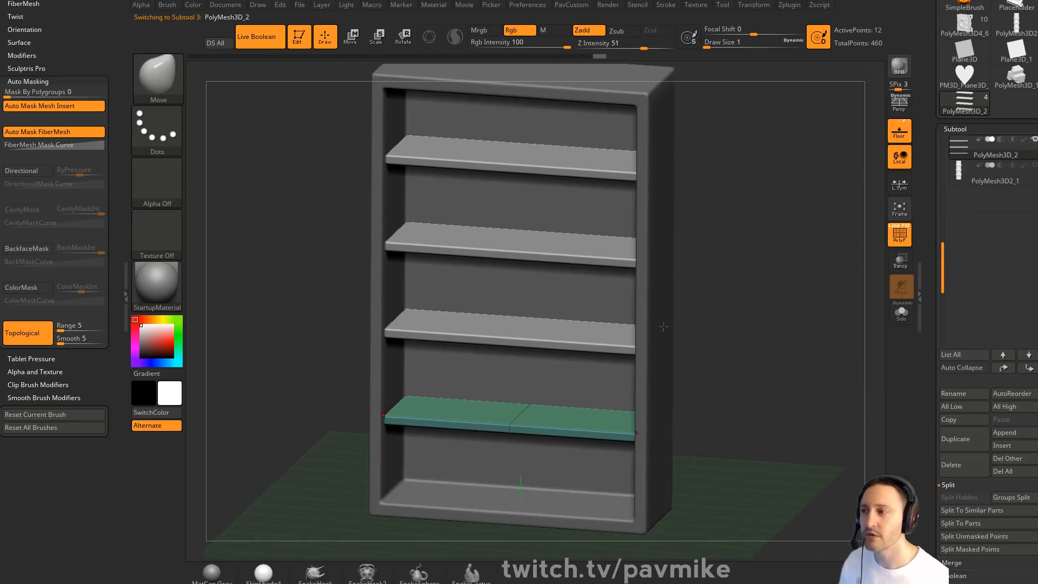
{"action": "left_click_drag", "start_coordinate": [664, 326], "coordinate": [740, 367]}
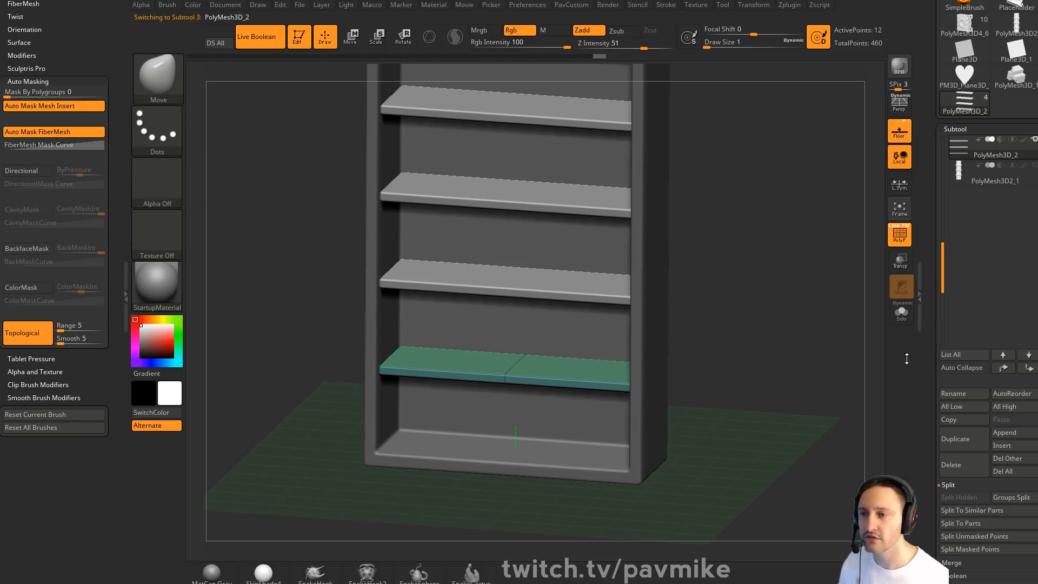
Duplicate the shelves subtool and turn off ArrayMesh on the copy
{"action": "scroll", "coordinate": [932, 354], "scroll_direction": "down", "scroll_amount": 2}
{"action": "scroll", "coordinate": [949, 361], "scroll_direction": "down", "scroll_amount": 10}
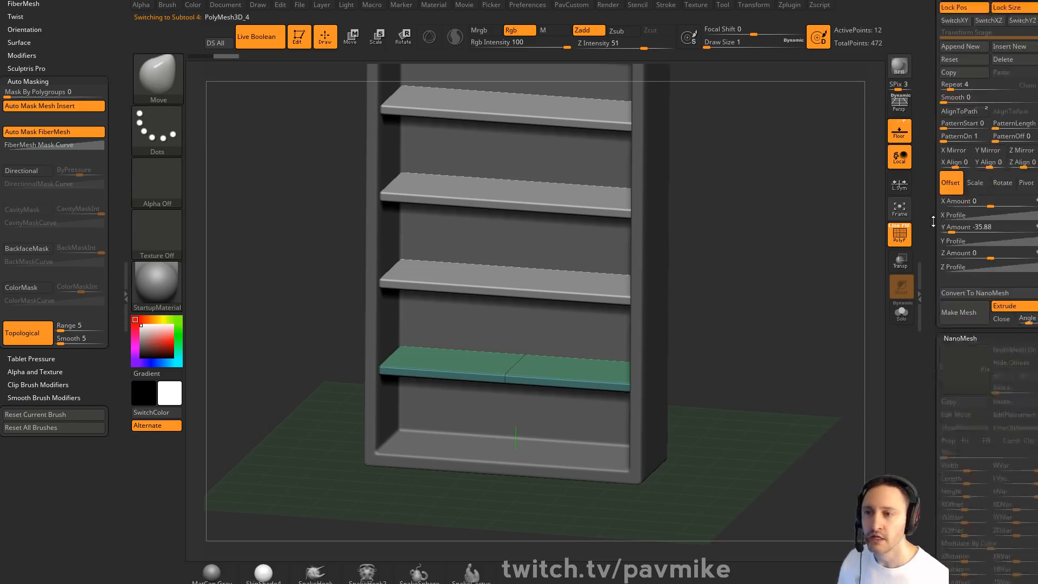
{"action": "scroll", "coordinate": [958, 55], "scroll_direction": "up", "scroll_amount": 2}
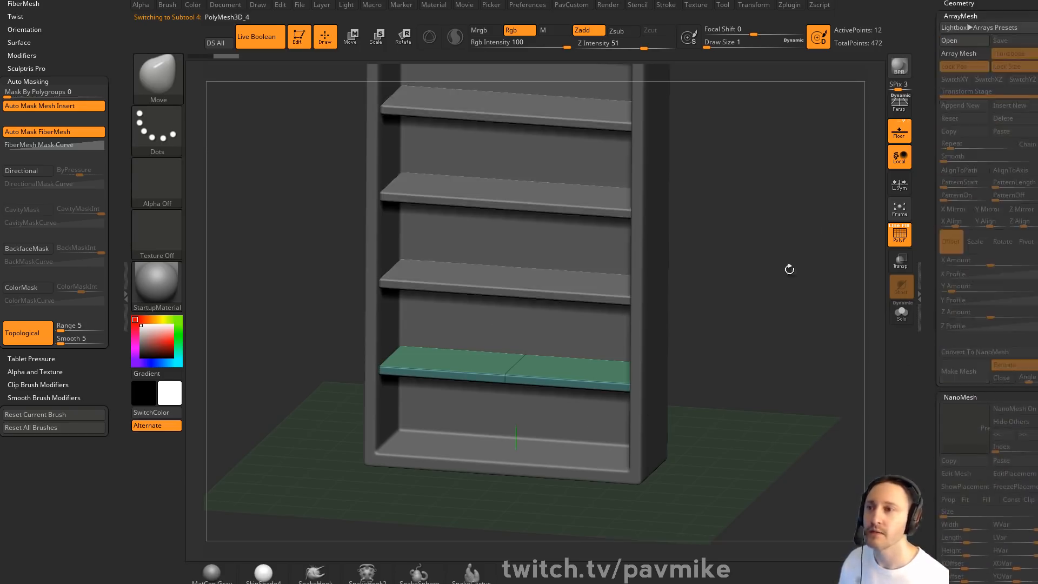
Isolate the duplicated shelf from the other subtools and switch to the ZModeler brush
{"action": "mouse_move", "coordinate": [788, 267]}
{"action": "left_mouse_down", "text": "shift"}
{"action": "mouse_move", "coordinate": [784, 232]}
{"action": "mouse_move", "coordinate": [885, 317]}
{"action": "left_mouse_up", "text": "shift"}
{"action": "left_click", "coordinate": [901, 314]}
{"action": "mouse_move", "coordinate": [828, 254]}
{"action": "left_mouse_down"}
{"action": "mouse_move", "coordinate": [784, 289]}
{"action": "mouse_move", "coordinate": [760, 338]}
{"action": "left_mouse_up"}
{"action": "key", "text": "b"}
{"action": "key", "text": "z"}
{"action": "key", "text": "m"}
Reduce the duplicated shelf to its top faces by deleting all other geometry, and give them a single polygroup
{"action": "left_click_drag", "start_coordinate": [595, 382], "coordinate": [632, 339]}
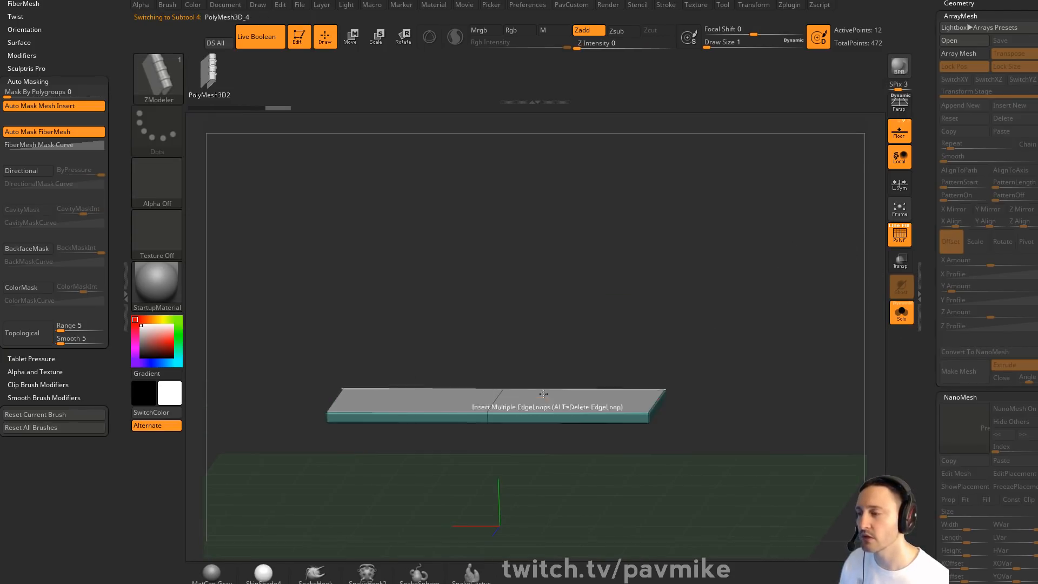
{"action": "left_click", "coordinate": [492, 417], "text": "ctrl+alt+shift"}
{"action": "key", "text": "4"}
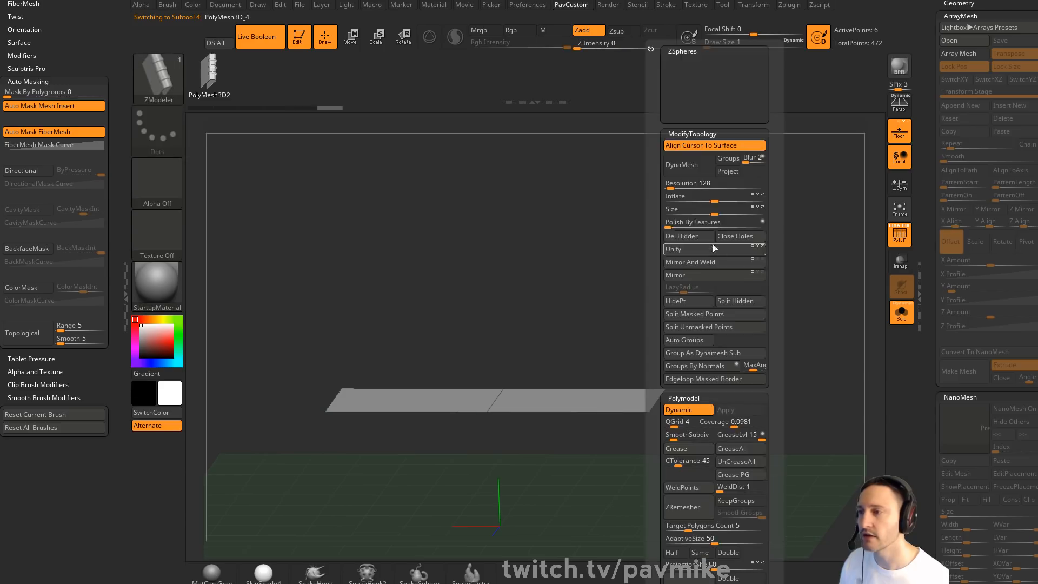
{"action": "left_click", "coordinate": [687, 238]}
{"action": "key", "text": "ctrl+w"}
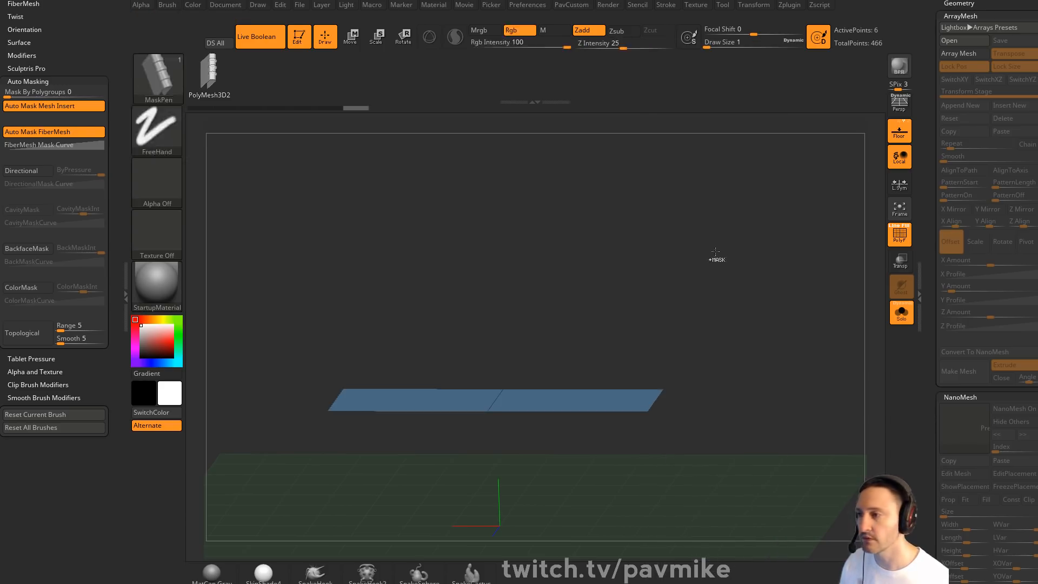
Delete the middle edge loop of the shelf plane with the ZModeler edge action
{"action": "left_click_drag", "start_coordinate": [739, 290], "coordinate": [697, 251]}
{"action": "key", "text": "space"}
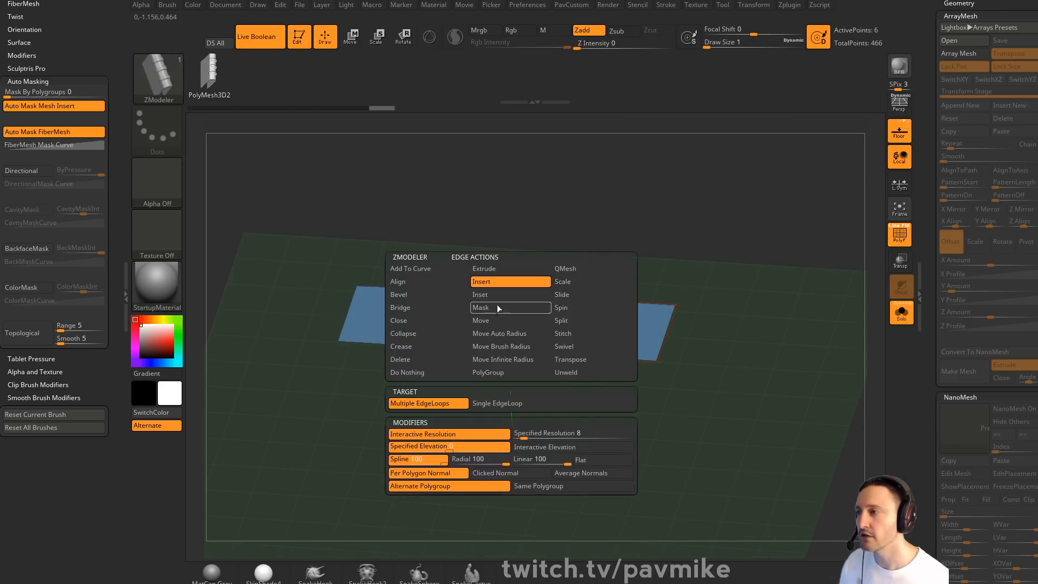
{"action": "left_click", "coordinate": [516, 326], "text": "alt"}
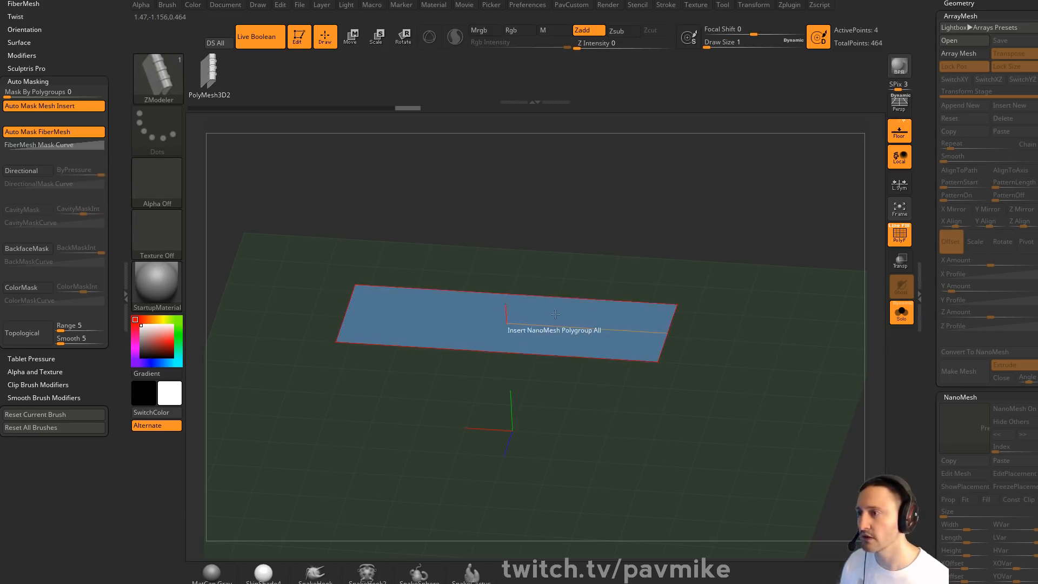
Divide the shelf plane into 13 crosswise strips with multiple edge loops and put all strips in one polygroup
{"action": "key", "text": "space"}
{"action": "left_click", "coordinate": [483, 403]}
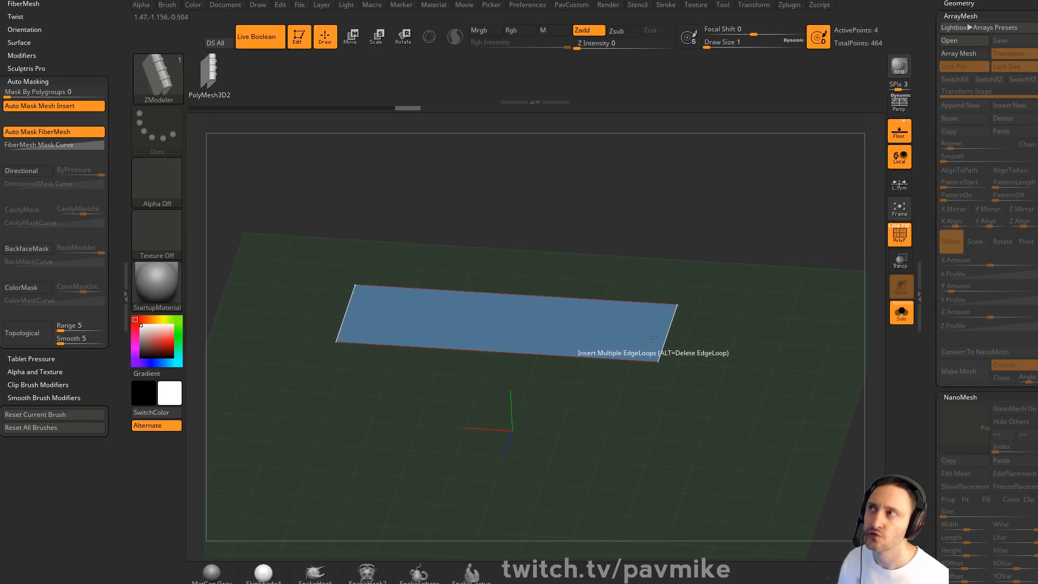
{"action": "mouse_move", "coordinate": [595, 305]}
{"action": "left_mouse_down"}
{"action": "mouse_move", "coordinate": [607, 256]}
{"action": "mouse_move", "coordinate": [644, 271]}
{"action": "mouse_move", "coordinate": [713, 242]}
{"action": "mouse_move", "coordinate": [702, 250]}
{"action": "mouse_move", "coordinate": [705, 274]}
{"action": "left_mouse_up"}
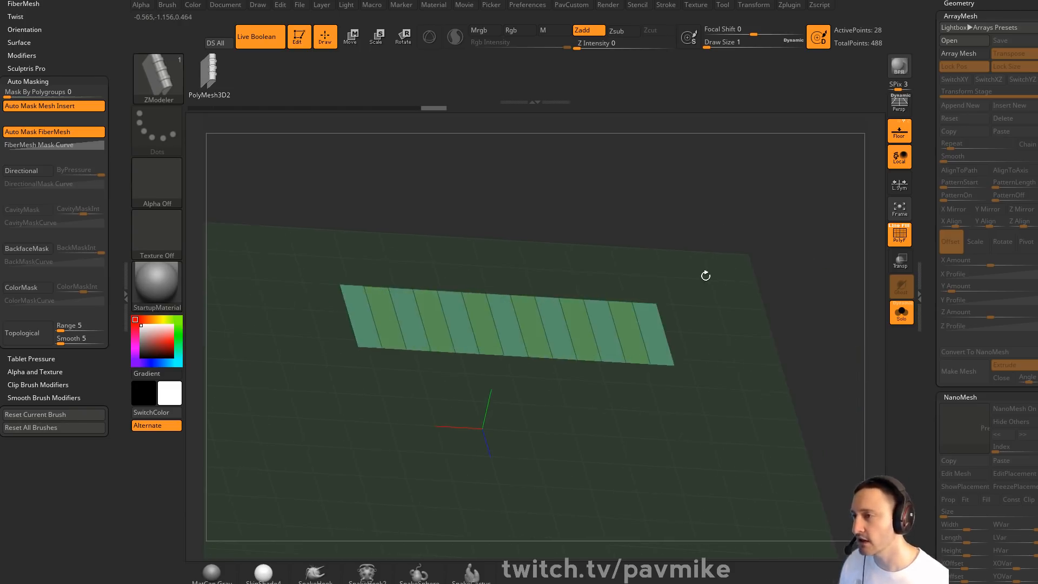
{"action": "key", "text": "s"}
{"action": "left_click", "coordinate": [716, 280]}
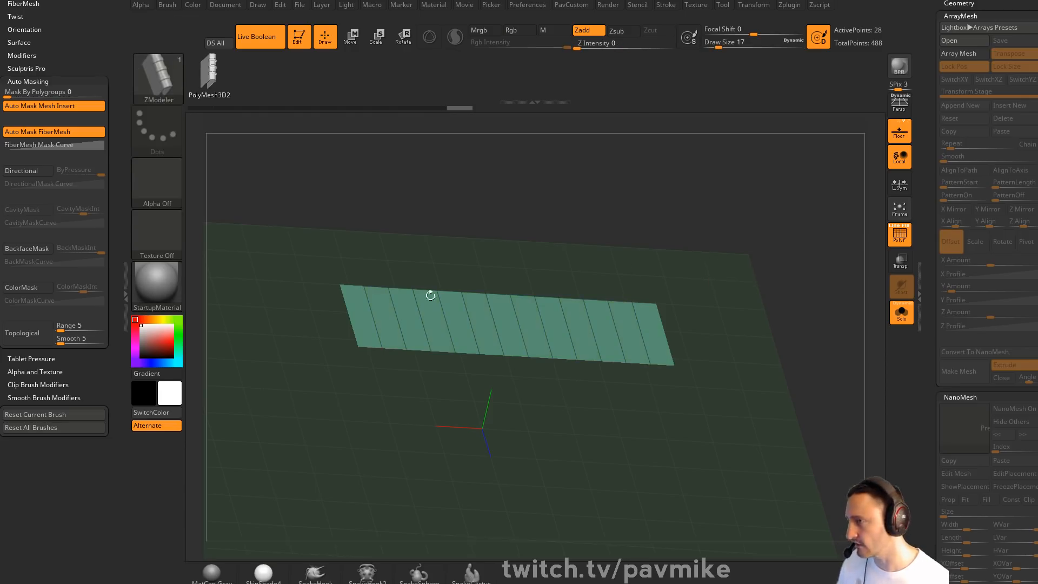
Pick the InsertMesh_2 brush and return to ZModeler's Insert NanoMesh action targeting Polygroup All
{"action": "key", "text": "b"}
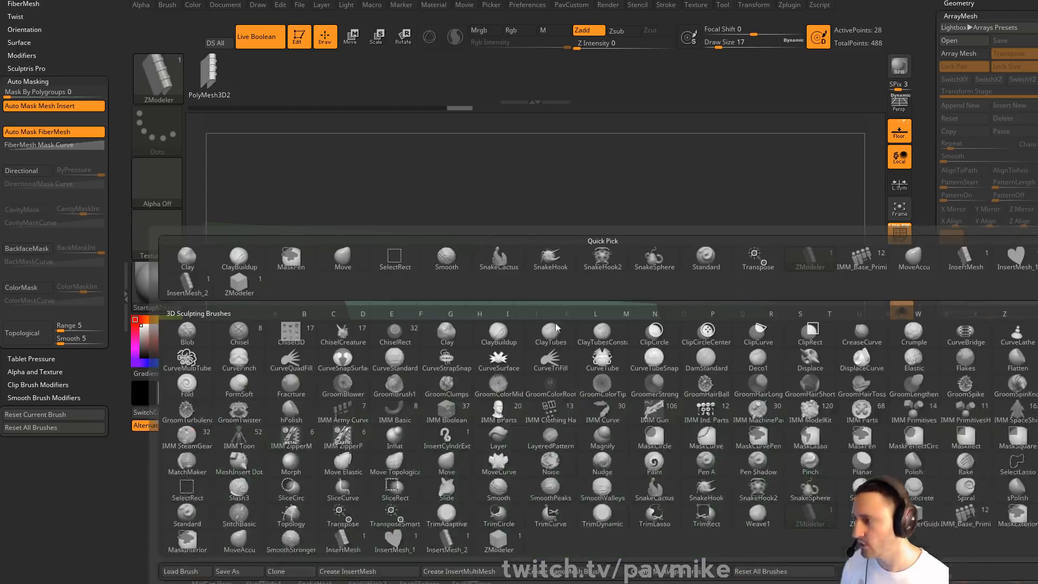
{"action": "left_click", "coordinate": [452, 543]}
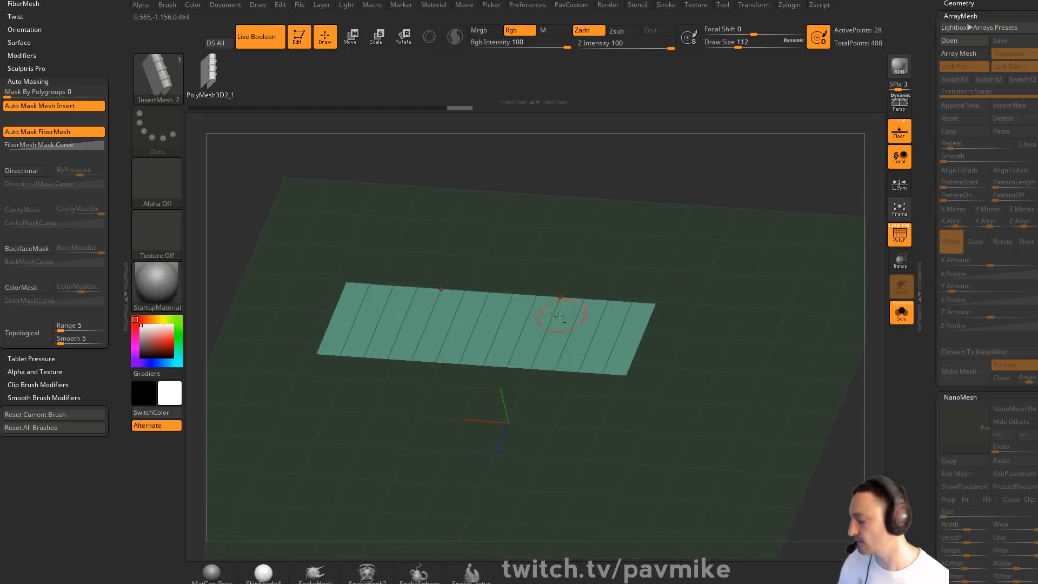
{"action": "key", "text": "b"}
{"action": "key", "text": "z"}
{"action": "key", "text": "m"}
{"action": "key", "text": "space"}
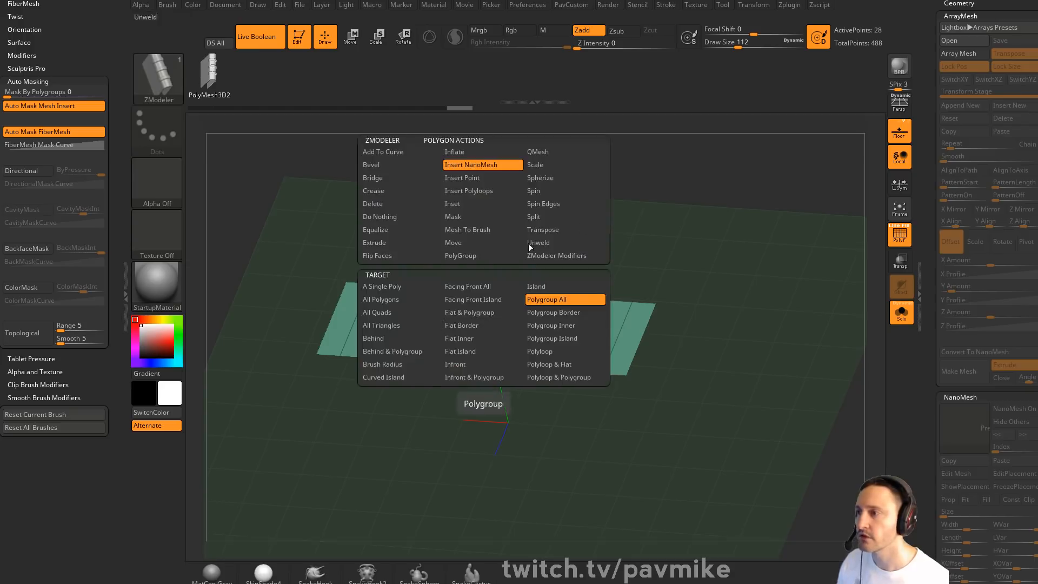
Try inserting the book NanoMesh on all 13 strips of the plane, undoing each attempt
{"action": "left_click_drag", "start_coordinate": [573, 317], "coordinate": [603, 356]}
{"action": "left_click_drag", "start_coordinate": [690, 324], "coordinate": [769, 304]}
{"action": "key", "text": "ctrl+z"}
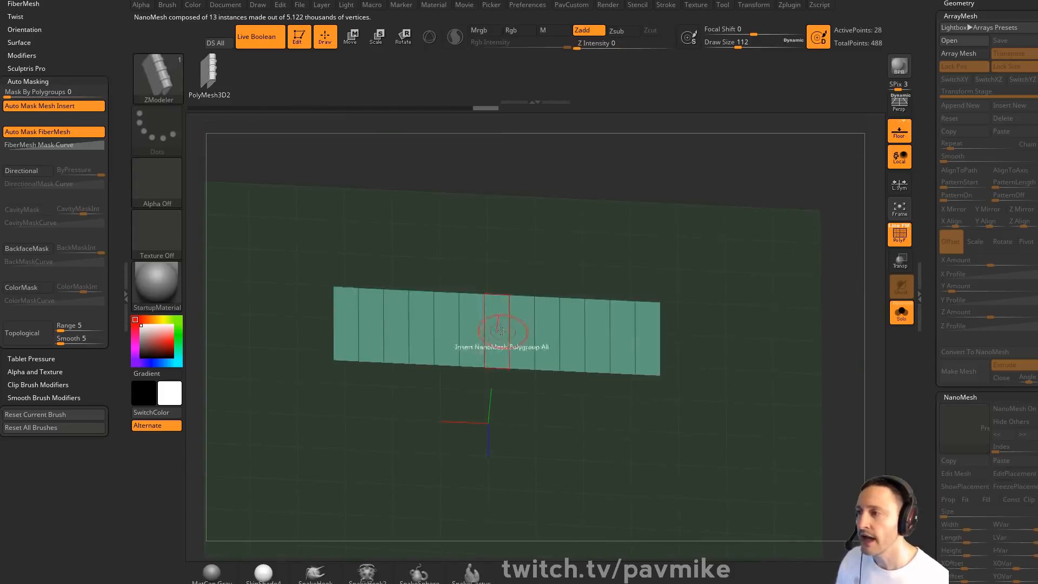
{"action": "left_click_drag", "start_coordinate": [497, 340], "coordinate": [497, 387]}
{"action": "key", "text": "ctrl+z"}
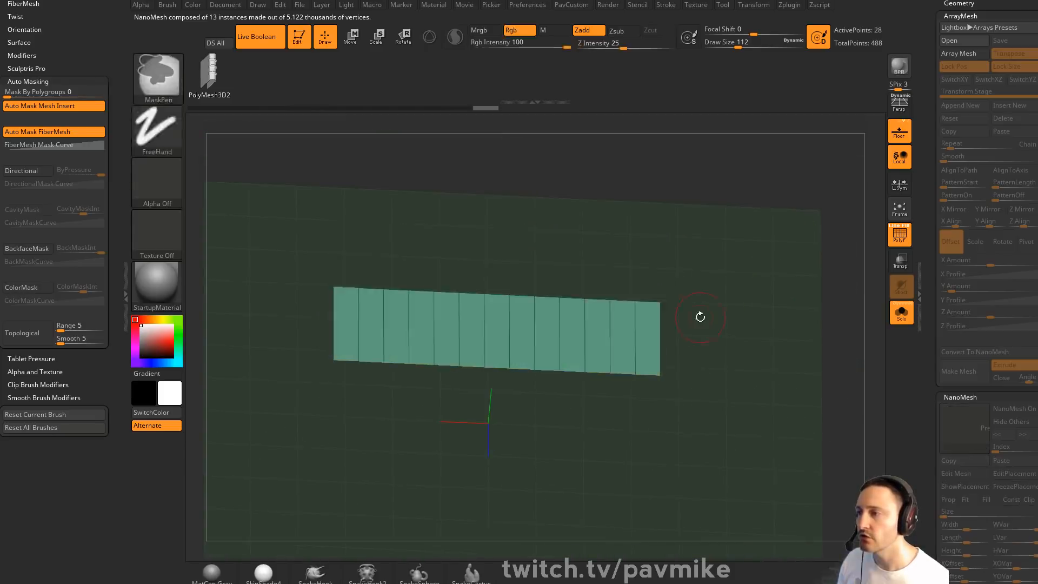
{"action": "left_click_drag", "start_coordinate": [699, 317], "coordinate": [695, 299]}
{"action": "left_click_drag", "start_coordinate": [515, 319], "coordinate": [538, 333]}
{"action": "key", "text": "ctrl+z"}
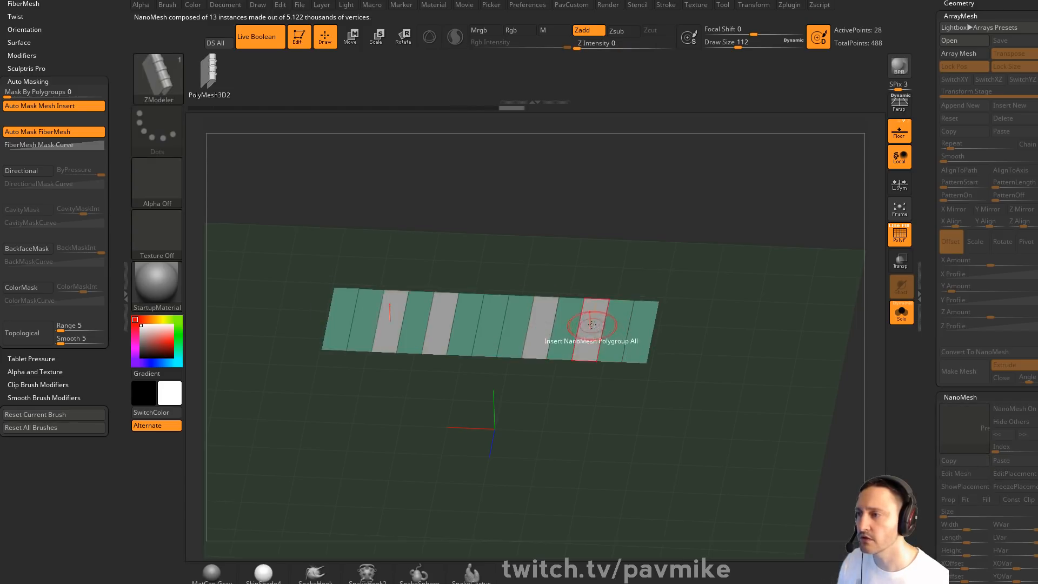
Mark two sets of three strips as a separate polygroup, try the book NanoMesh on the remaining strips, and undo it
{"action": "key", "text": "ctrl+z"}
{"action": "key", "text": "ctrl+z"}
{"action": "left_click_drag", "start_coordinate": [543, 326], "coordinate": [567, 329], "text": "alt"}
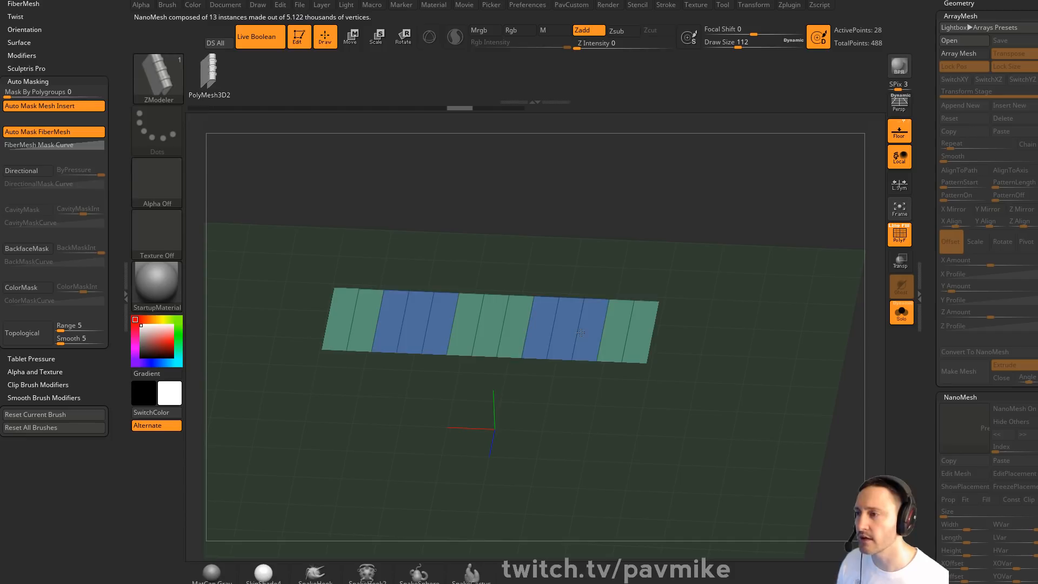
{"action": "left_click", "coordinate": [612, 338]}
{"action": "left_click_drag", "start_coordinate": [613, 338], "coordinate": [608, 359]}
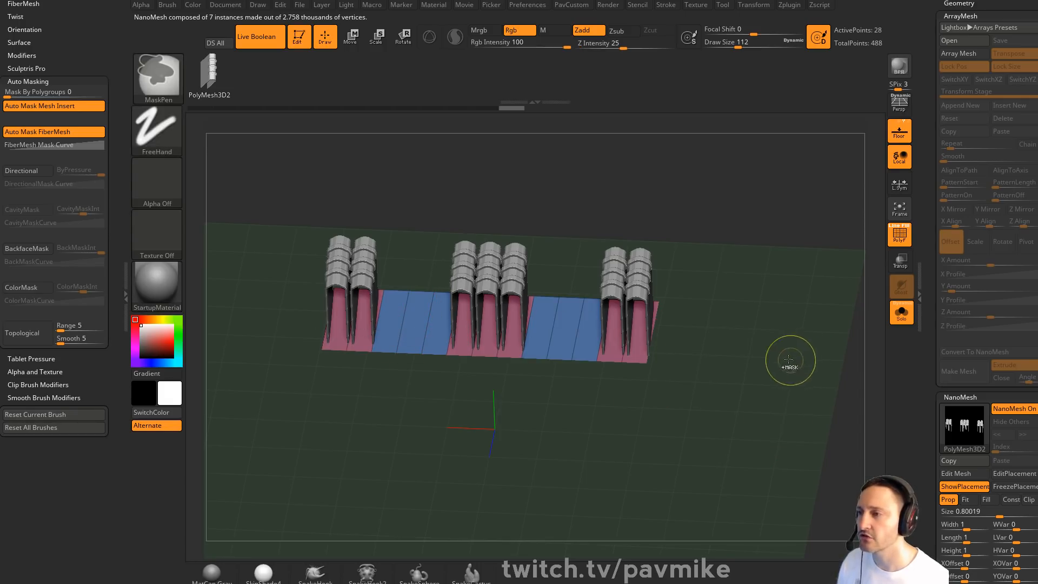
{"action": "key", "text": "ctrl+z"}
{"action": "key", "text": "ctrl+z"}
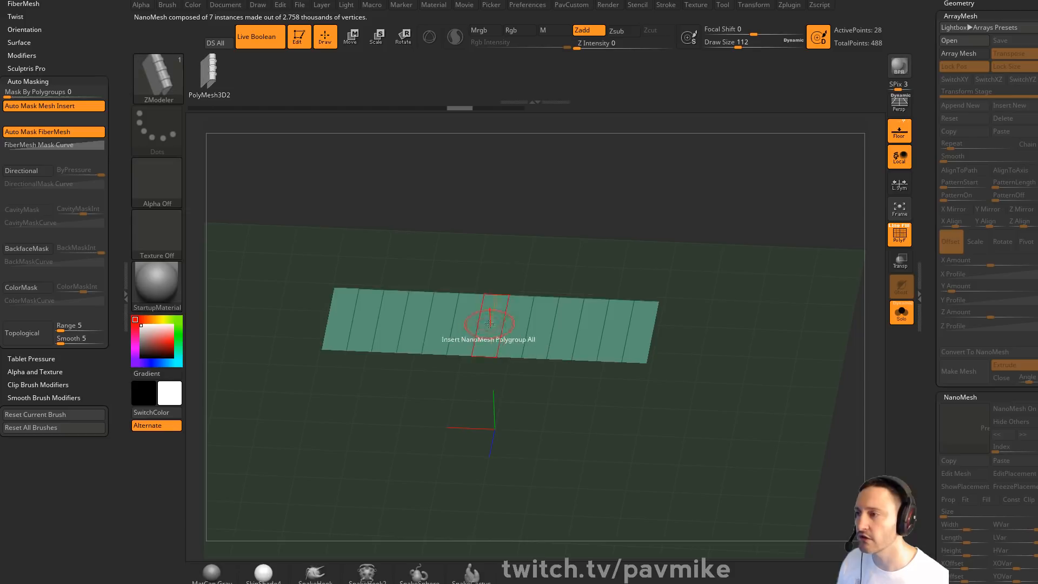
Insert the book NanoMesh on all 13 strips at a size of about 0.605, undoing any larger resizing
{"action": "left_click_drag", "start_coordinate": [503, 345], "coordinate": [518, 354]}
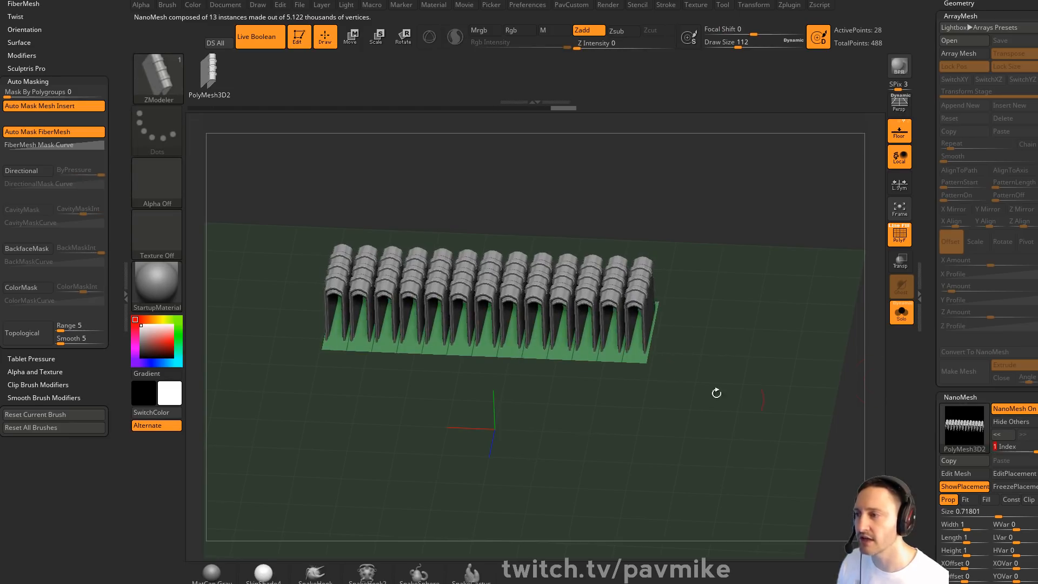
{"action": "key", "text": "ctrl"}
{"action": "key", "text": "ctrl+z"}
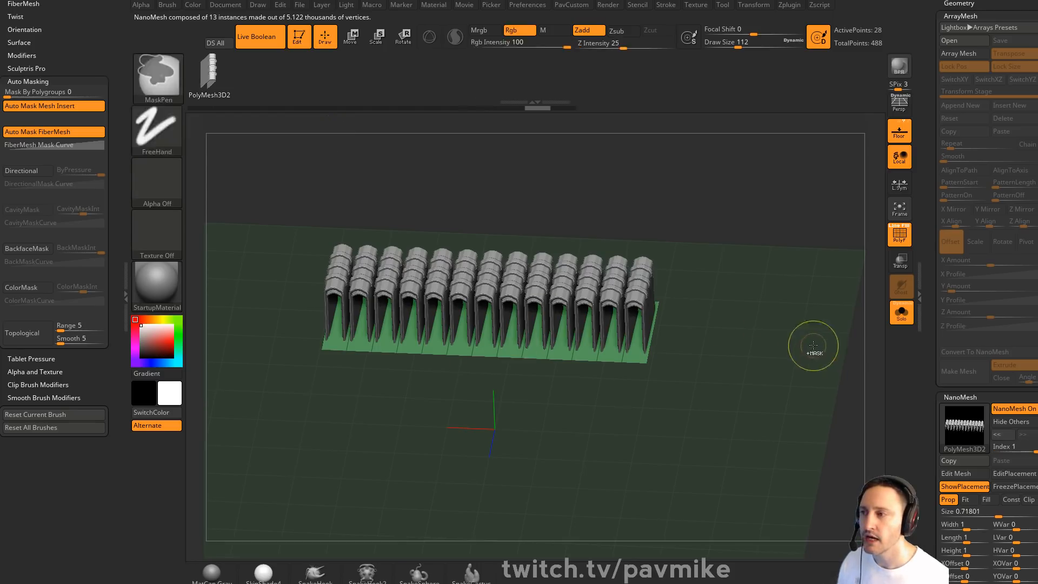
{"action": "key", "text": "ctrl+z"}
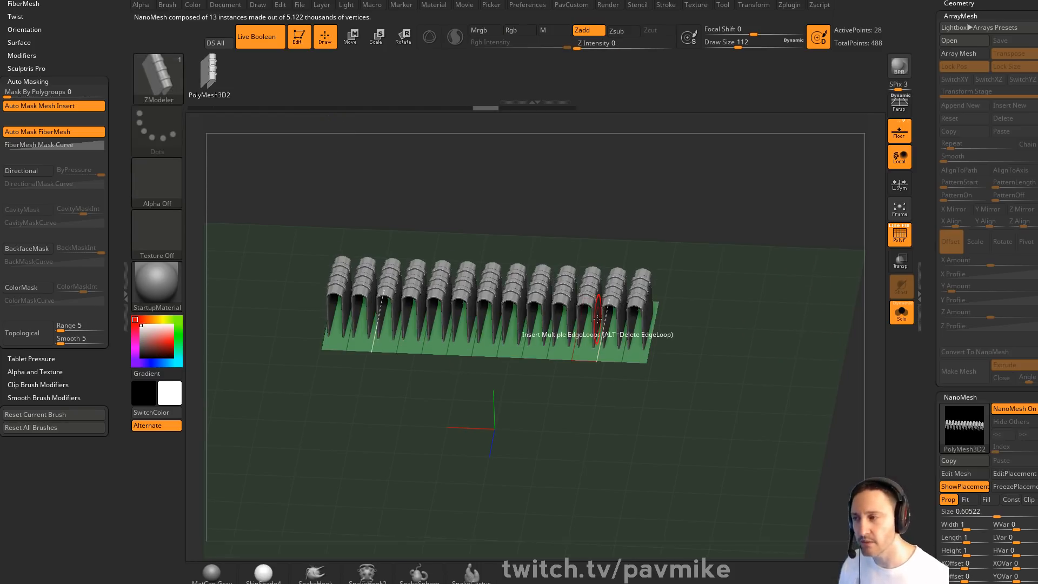
Bring up the complete NanoMesh settings and set the books' ZRotation to 0
{"action": "left_click_drag", "start_coordinate": [756, 283], "coordinate": [749, 296]}
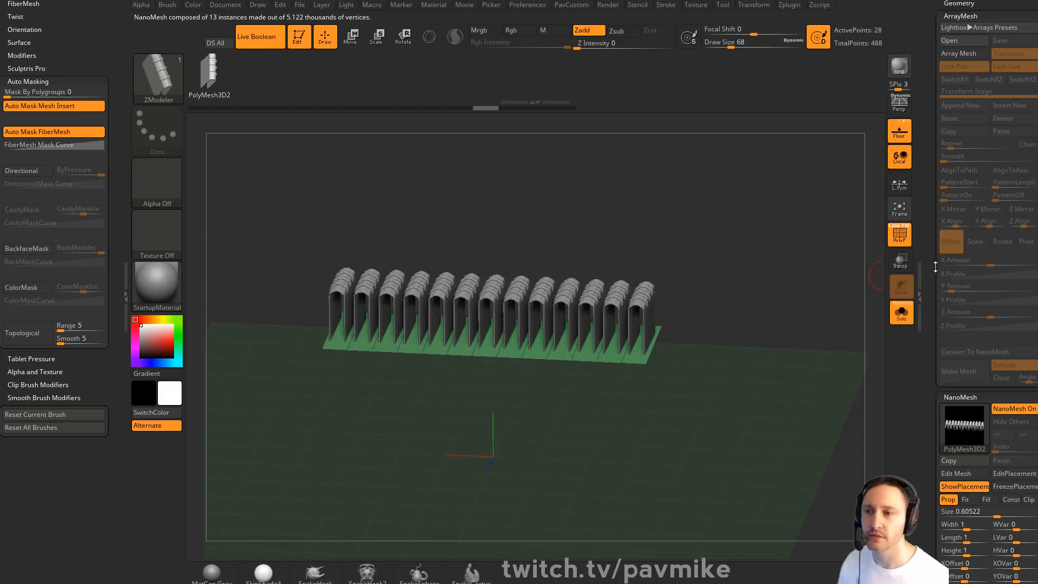
{"action": "mouse_move", "coordinate": [935, 267]}
{"action": "left_mouse_down"}
{"action": "mouse_move", "coordinate": [923, 380]}
{"action": "mouse_move", "coordinate": [937, 277]}
{"action": "left_mouse_up"}
{"action": "left_click", "coordinate": [963, 322], "text": "shift"}
{"action": "left_click", "coordinate": [962, 334], "text": "shift"}
{"action": "left_click_drag", "start_coordinate": [933, 354], "coordinate": [932, 190]}
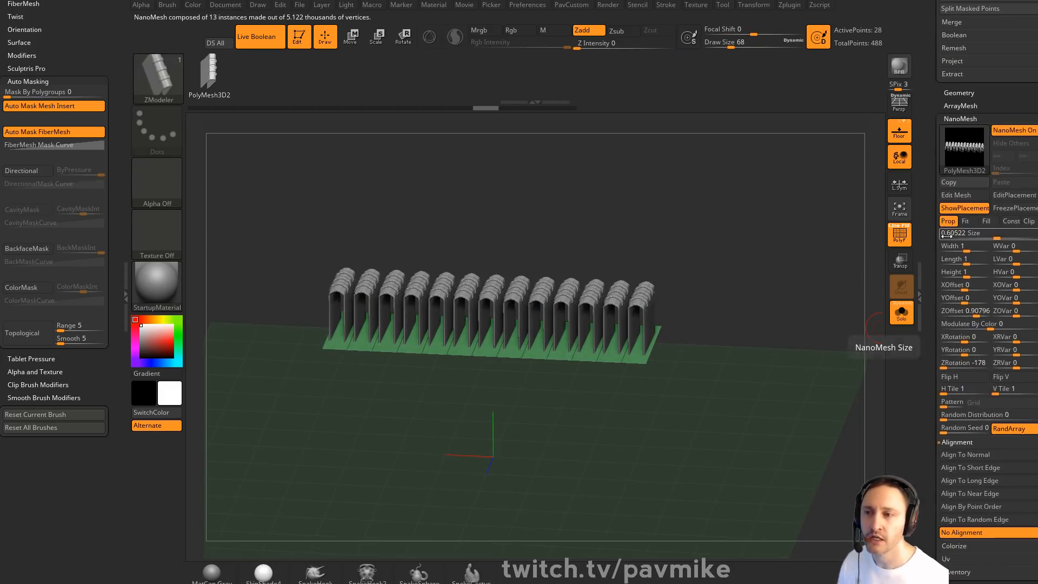
{"action": "left_click_drag", "start_coordinate": [952, 368], "coordinate": [967, 368]}
{"action": "left_click", "coordinate": [965, 368]}
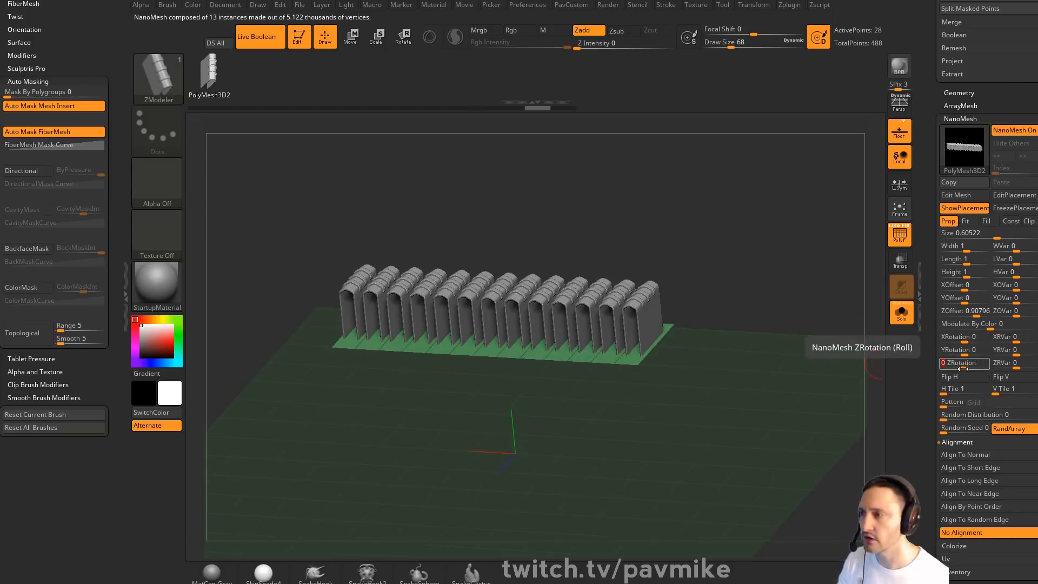
Set the books' XRotation to 90 and show the whole bookcase again
{"action": "left_click_drag", "start_coordinate": [965, 351], "coordinate": [973, 342]}
{"action": "key", "text": "ctrl"}
{"action": "key", "text": "ctrl+z"}
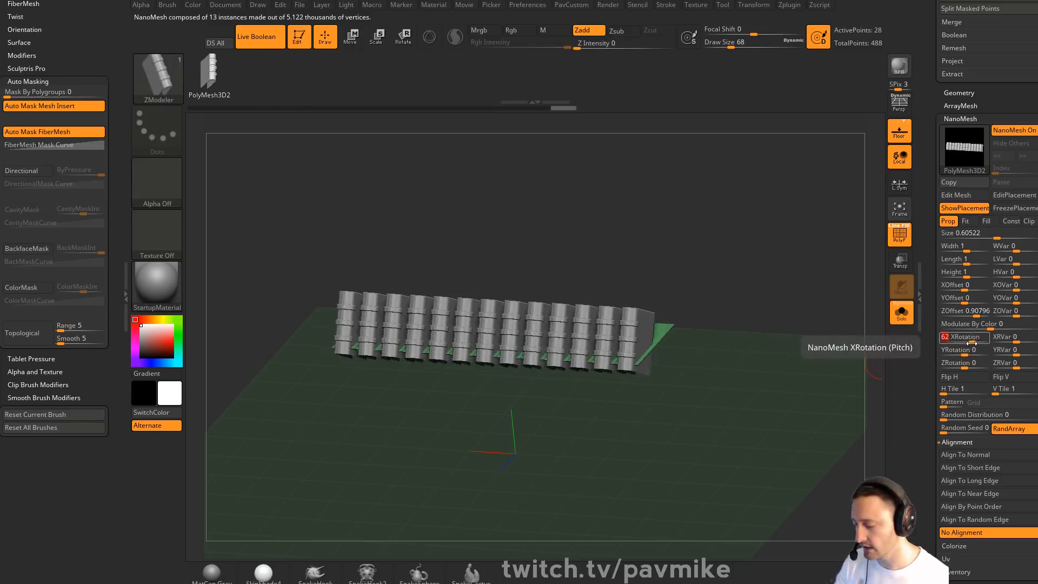
{"action": "key", "text": "Return"}
{"action": "left_click_drag", "start_coordinate": [811, 331], "coordinate": [833, 301], "text": "shift"}
{"action": "left_click", "coordinate": [901, 313]}
{"action": "left_click_drag", "start_coordinate": [771, 287], "coordinate": [811, 280]}
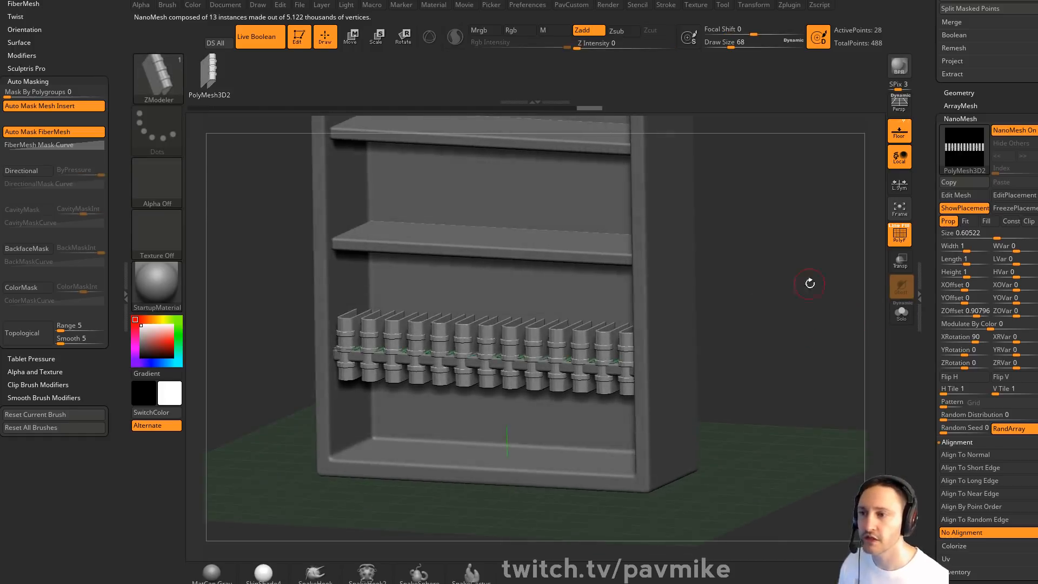
Set the NanoMesh YOffset to about -0.995 to raise the books onto the shelf, leaving YOVar at 0
{"action": "left_click", "coordinate": [967, 298]}
{"action": "left_click_drag", "start_coordinate": [967, 299], "coordinate": [947, 302]}
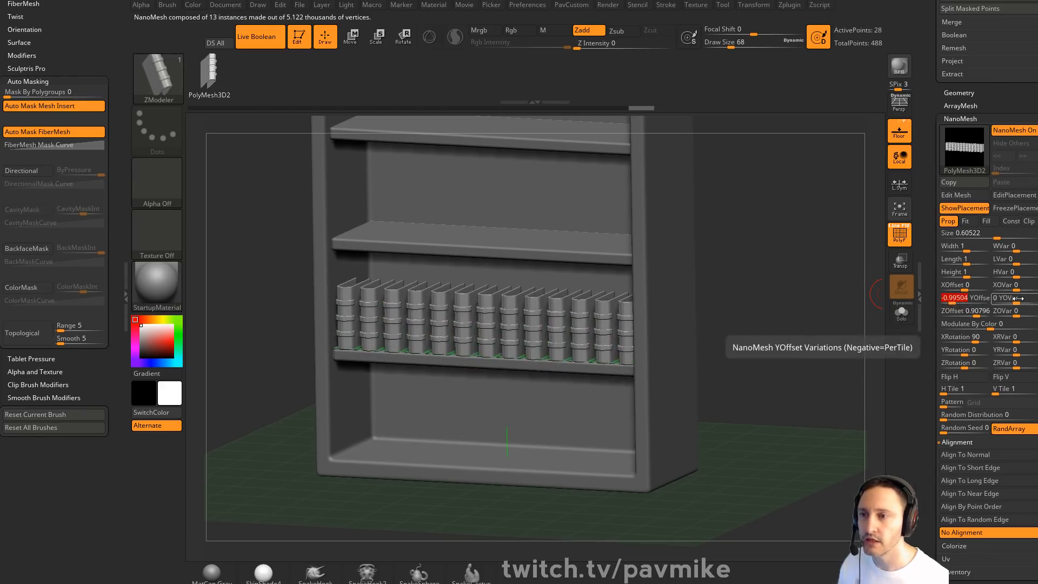
{"action": "mouse_move", "coordinate": [1018, 299]}
{"action": "left_mouse_down"}
{"action": "mouse_move", "coordinate": [1034, 307]}
{"action": "mouse_move", "coordinate": [1009, 311]}
{"action": "left_mouse_up"}
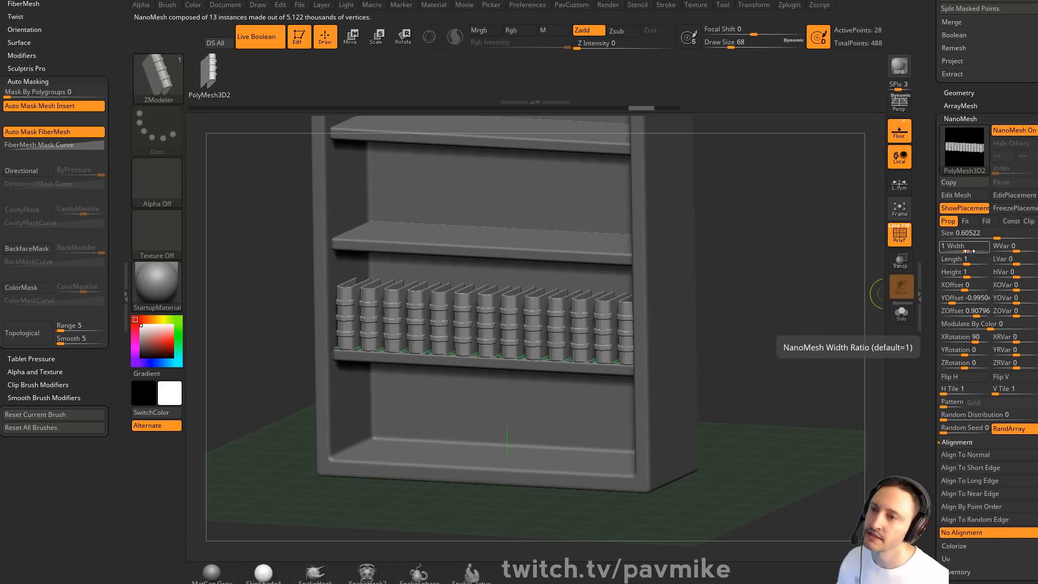
Vary the books' proportions in NanoMesh: Width about 0.85, WVar -65, Length about 1.117 and LVar 14, keeping Height at 1
{"action": "mouse_move", "coordinate": [968, 249]}
{"action": "left_mouse_down"}
{"action": "mouse_move", "coordinate": [953, 250]}
{"action": "mouse_move", "coordinate": [1011, 249]}
{"action": "mouse_move", "coordinate": [972, 261]}
{"action": "left_mouse_up"}
{"action": "left_click_drag", "start_coordinate": [1016, 264], "coordinate": [972, 273]}
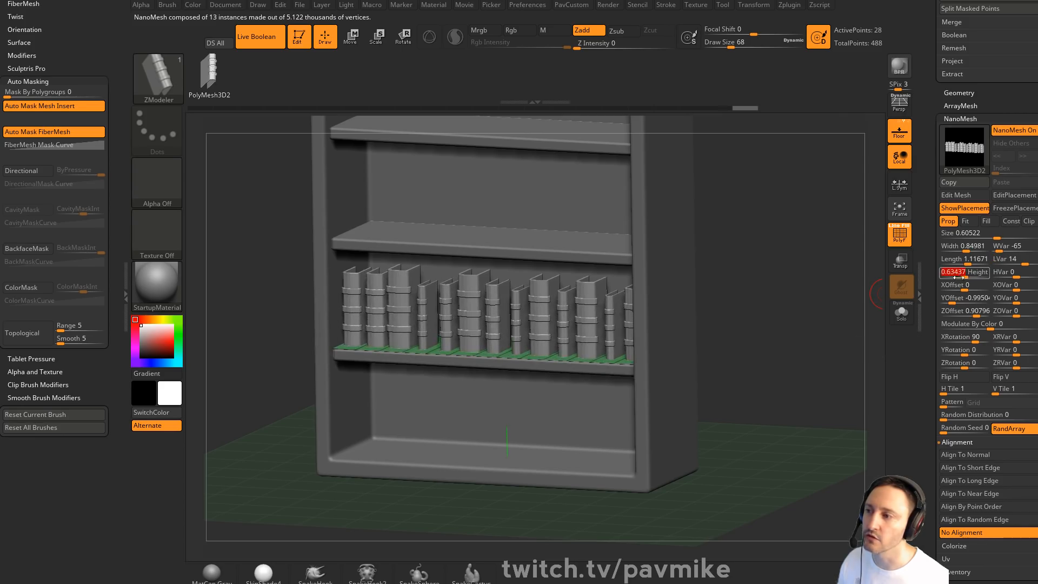
{"action": "mouse_move", "coordinate": [815, 278]}
{"action": "left_mouse_down"}
{"action": "mouse_move", "coordinate": [813, 294]}
{"action": "mouse_move", "coordinate": [799, 301]}
{"action": "mouse_move", "coordinate": [811, 283]}
{"action": "mouse_move", "coordinate": [801, 277]}
{"action": "left_mouse_up"}
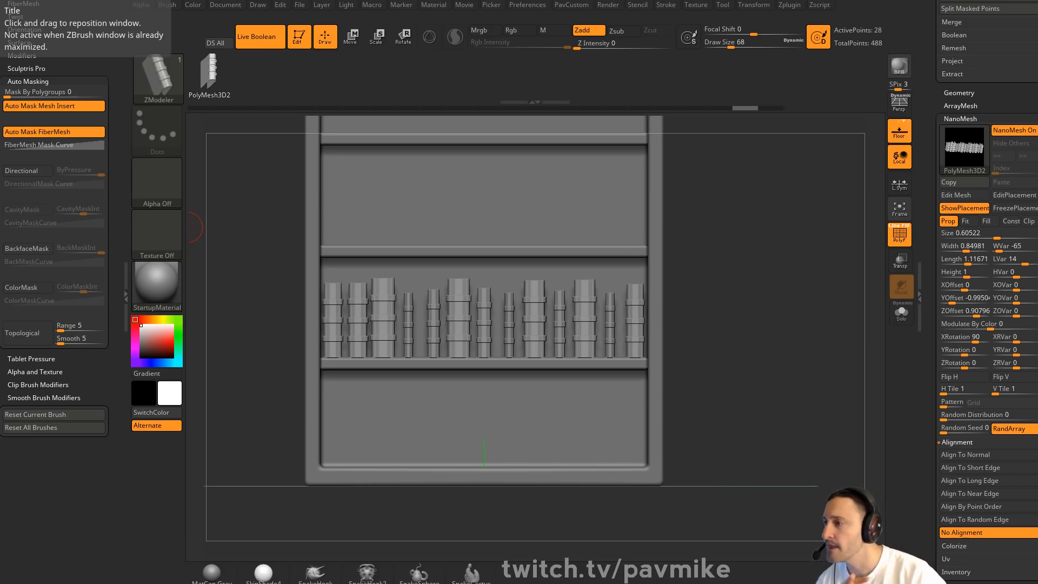
{"action": "mouse_move", "coordinate": [814, 265]}
{"action": "left_mouse_down"}
{"action": "mouse_move", "coordinate": [781, 301]}
{"action": "mouse_move", "coordinate": [721, 293]}
{"action": "left_mouse_up"}
{"action": "key", "text": "s"}
{"action": "mouse_move", "coordinate": [662, 316]}
{"action": "left_mouse_down"}
{"action": "mouse_move", "coordinate": [705, 267]}
{"action": "mouse_move", "coordinate": [670, 301]}
{"action": "mouse_move", "coordinate": [698, 286]}
{"action": "mouse_move", "coordinate": [691, 324]}
{"action": "left_mouse_up"}
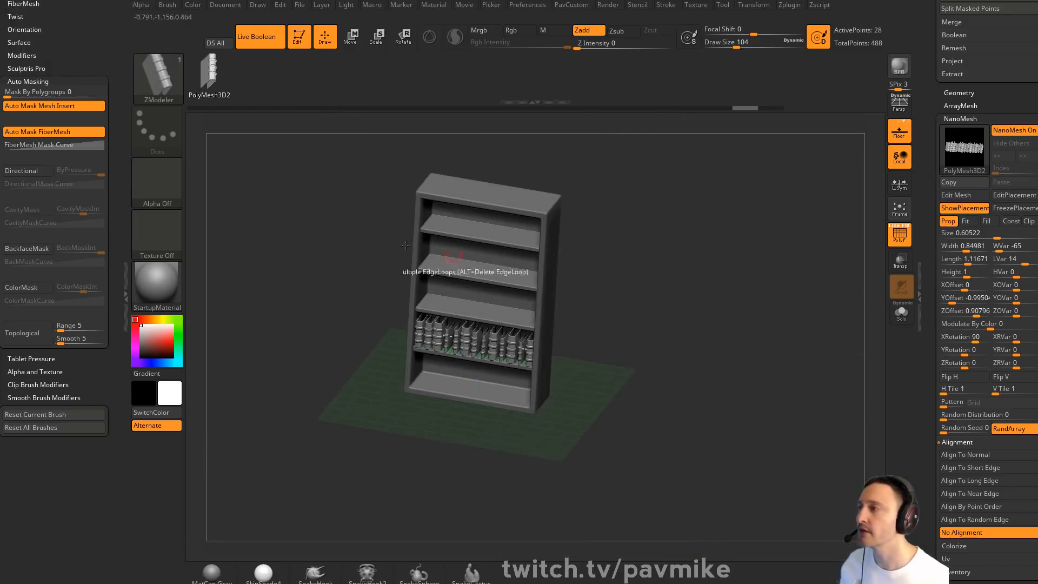
Turn off Live Boolean, leave Edit mode and clear the bookcase from the canvas
{"action": "left_click", "coordinate": [275, 40]}
{"action": "left_click", "coordinate": [297, 38]}
{"action": "key", "text": "ctrl+n"}
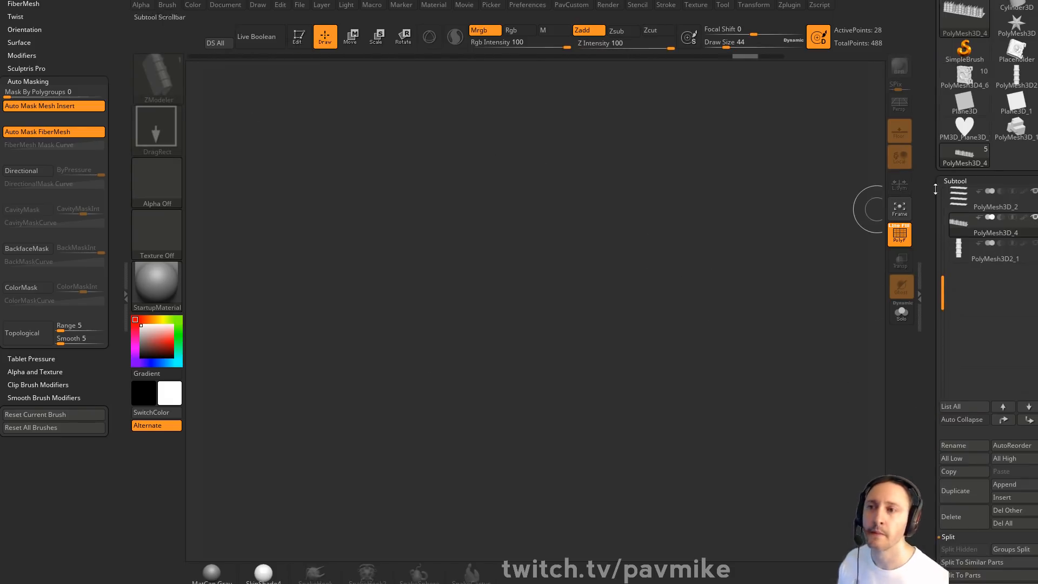
Choose the PolyMesh3D star as the current tool, place it on the empty canvas and enter Edit mode
{"action": "left_click_drag", "start_coordinate": [934, 185], "coordinate": [926, 262]}
{"action": "left_click", "coordinate": [1020, 148]}
{"action": "left_click", "coordinate": [967, 133]}
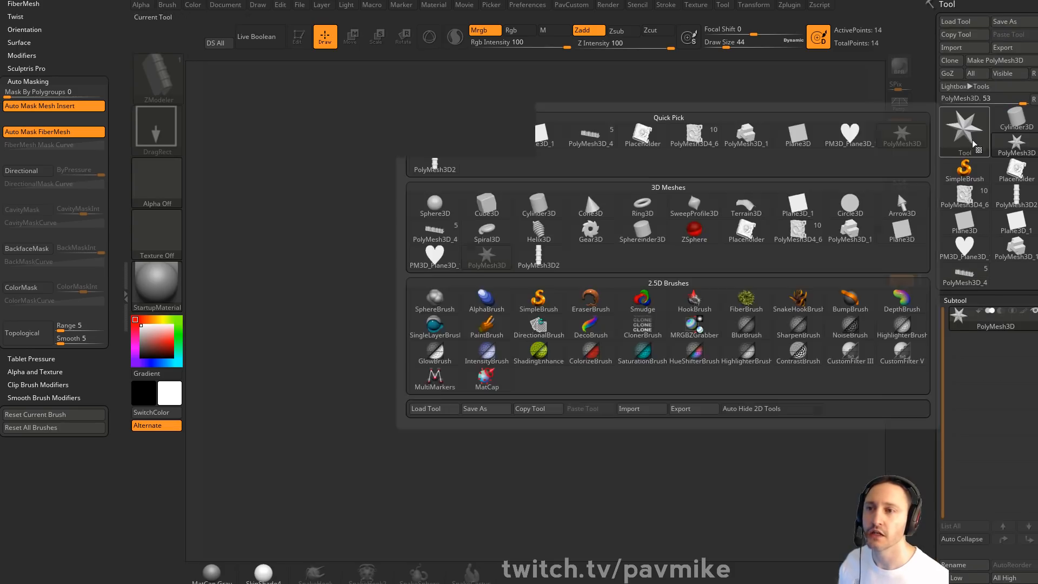
{"action": "left_click", "coordinate": [487, 136]}
{"action": "left_click", "coordinate": [964, 130]}
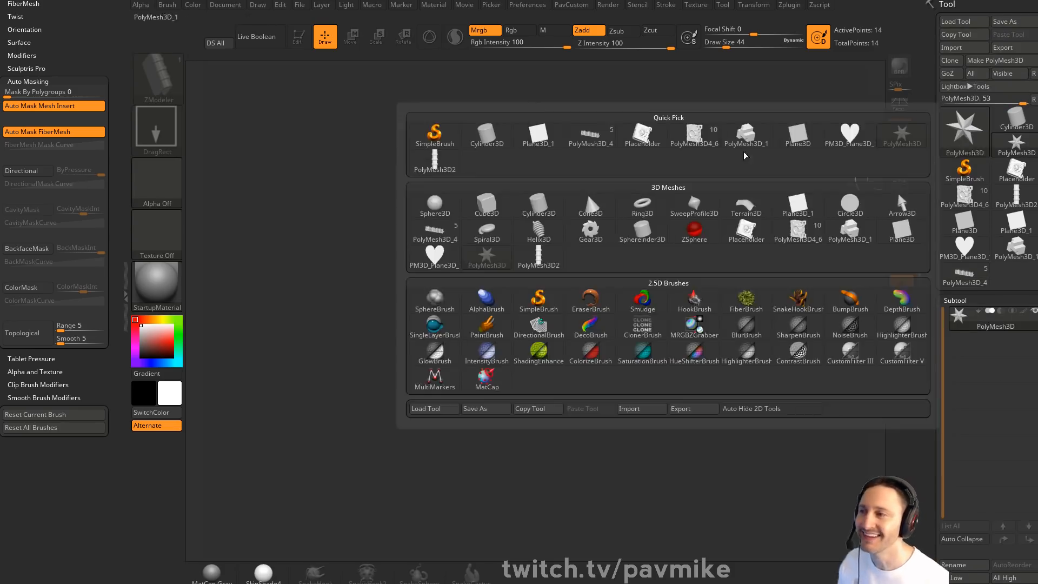
{"action": "left_click_drag", "start_coordinate": [483, 275], "coordinate": [382, 195]}
{"action": "key", "text": "t"}
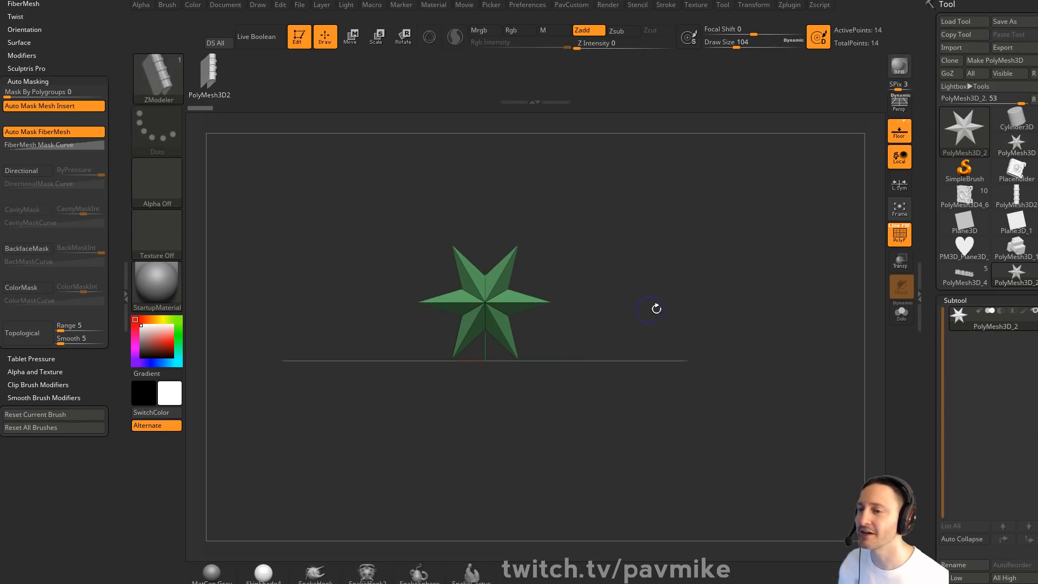
Initialize the star as a QCube with X, Y and Z Res of 1
{"action": "left_click_drag", "start_coordinate": [925, 384], "coordinate": [937, 178]}
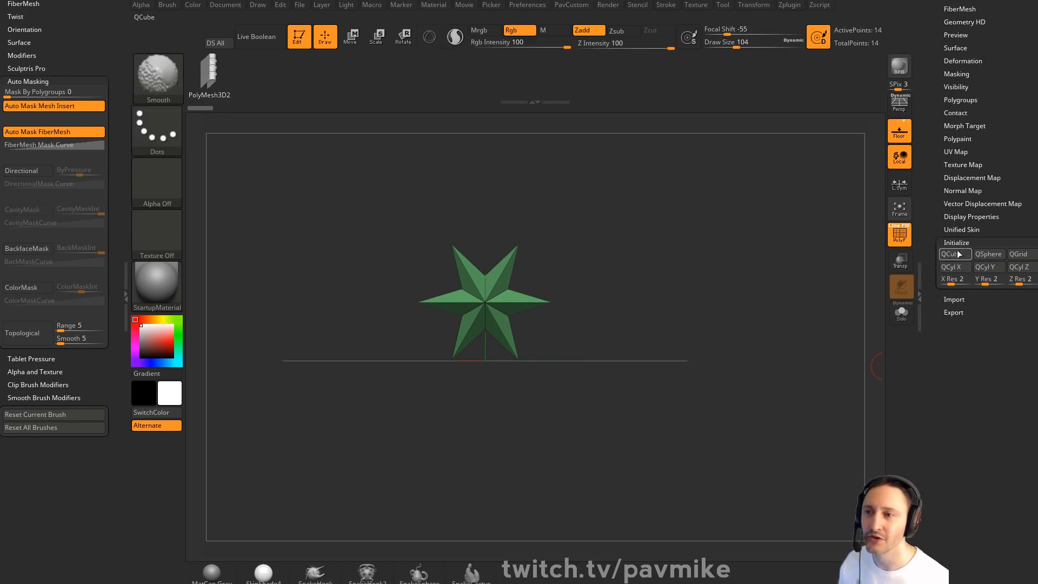
{"action": "left_click", "coordinate": [948, 279]}
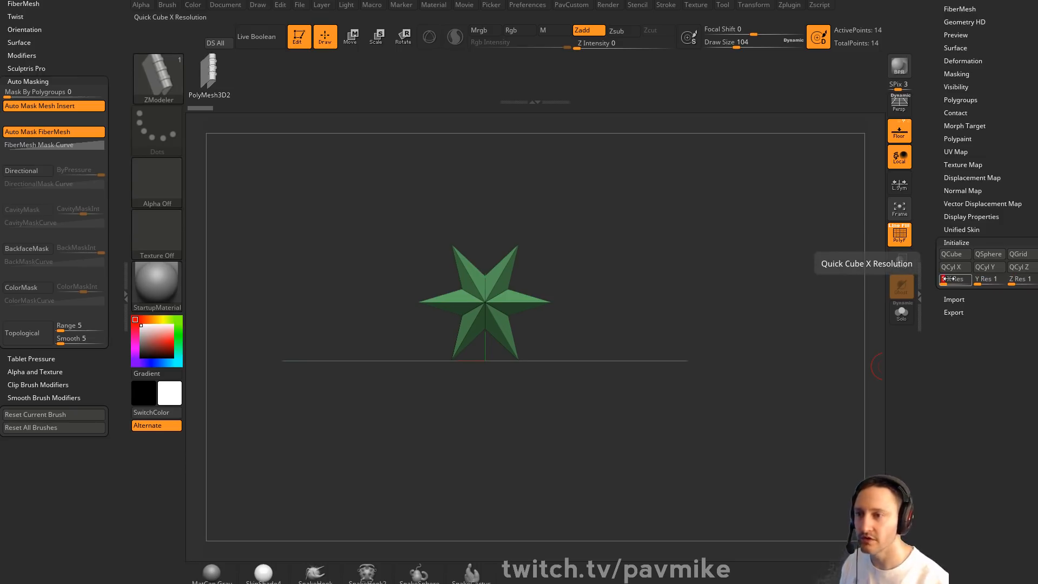
{"action": "left_click", "coordinate": [952, 254]}
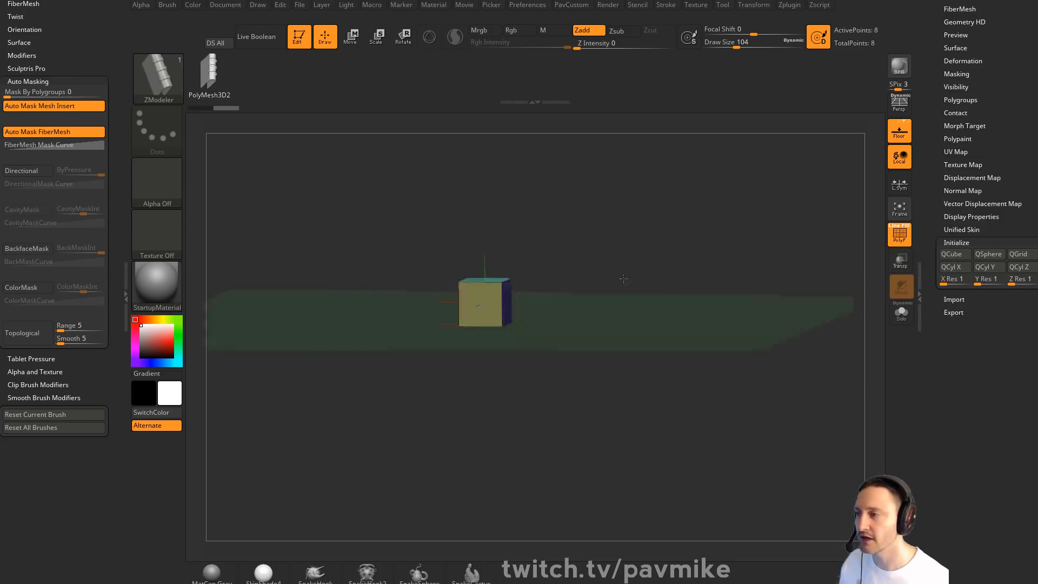
Centre the gizmo on the cube, stretch it along X into a brick nearly three times its height, and set Draw Size to 51
{"action": "left_click_drag", "start_coordinate": [623, 278], "coordinate": [669, 257]}
{"action": "key", "text": "w"}
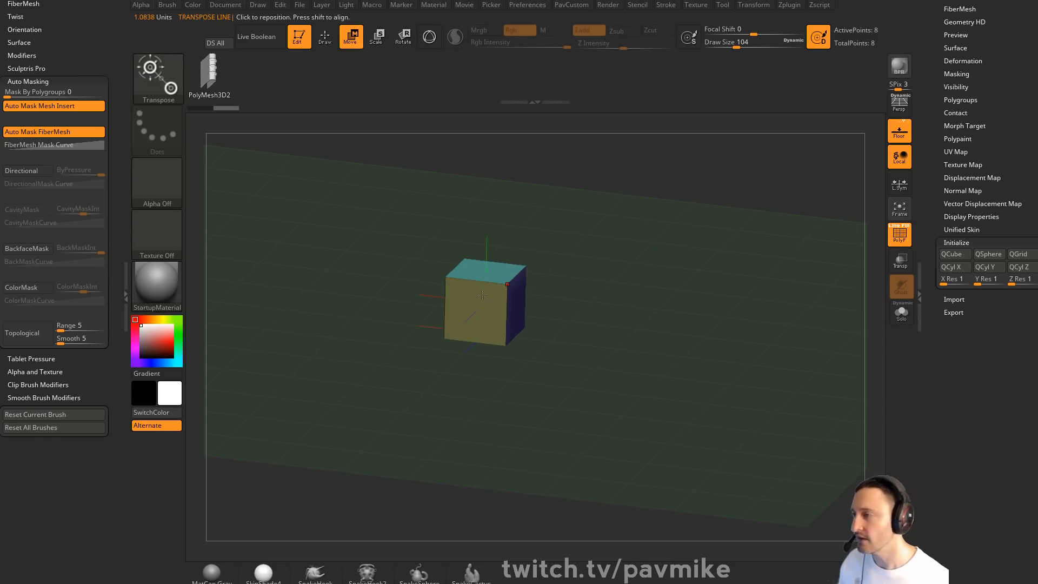
{"action": "left_click_drag", "start_coordinate": [591, 253], "coordinate": [520, 278], "text": "shift"}
{"action": "key", "text": "ctrl+z"}
{"action": "left_click", "coordinate": [481, 273]}
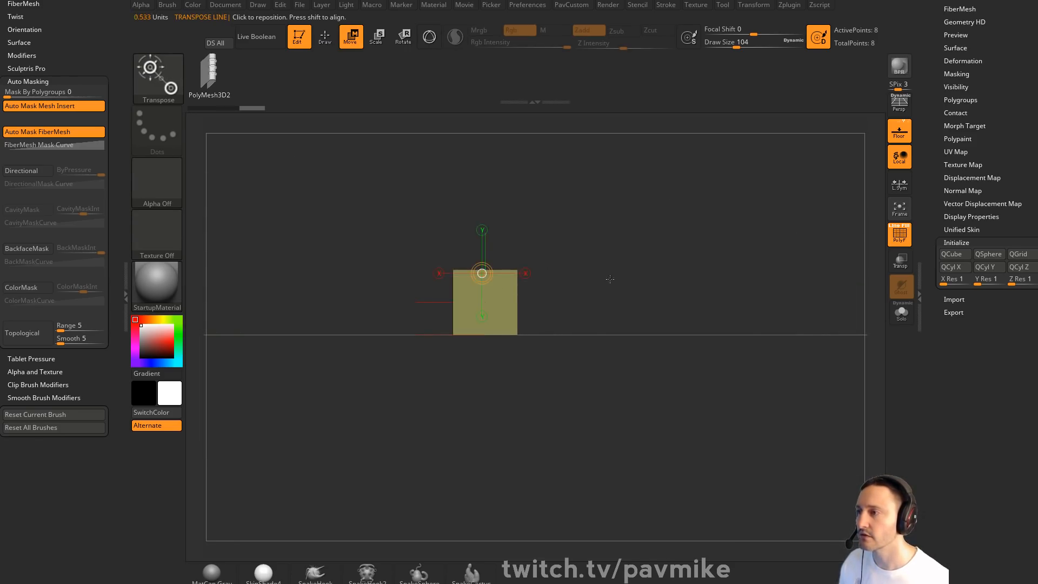
{"action": "left_click", "coordinate": [429, 37]}
{"action": "left_click_drag", "start_coordinate": [517, 172], "coordinate": [504, 190]}
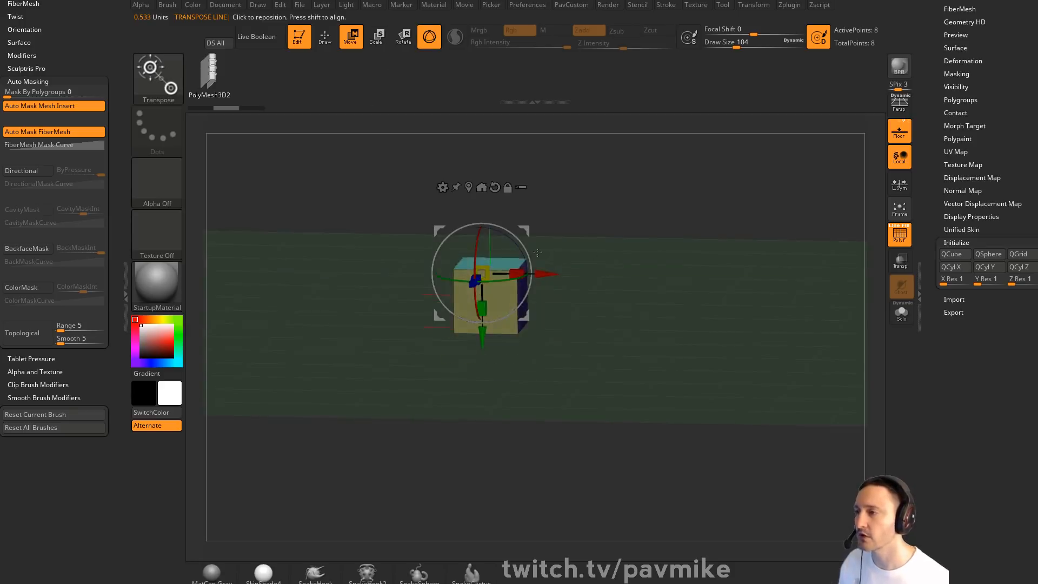
{"action": "left_click", "coordinate": [468, 188]}
{"action": "left_click_drag", "start_coordinate": [524, 296], "coordinate": [586, 296]}
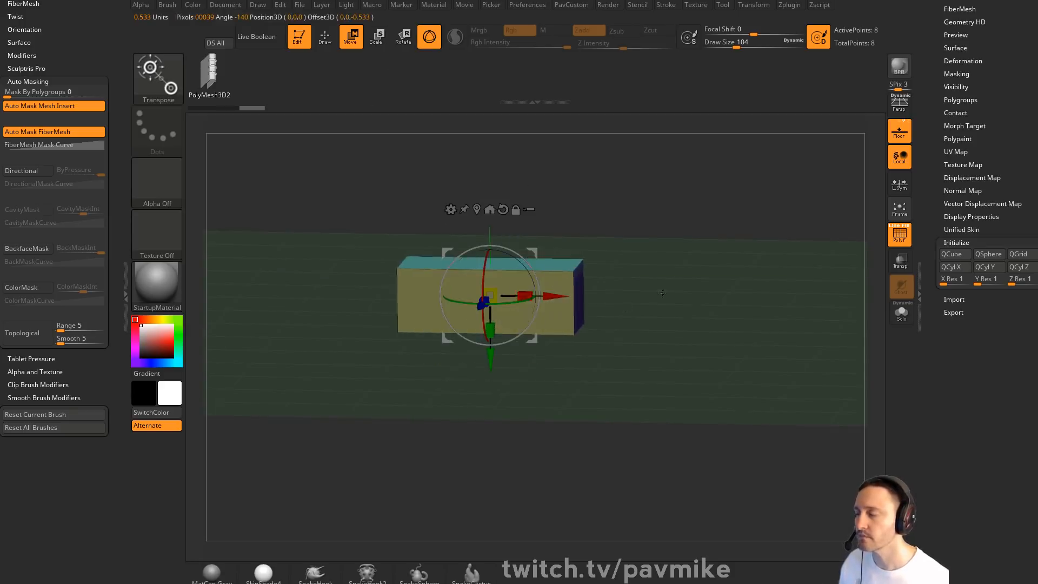
{"action": "key", "text": "q"}
{"action": "mouse_move", "coordinate": [697, 276]}
{"action": "left_mouse_down"}
{"action": "mouse_move", "coordinate": [763, 244]}
{"action": "mouse_move", "coordinate": [714, 324]}
{"action": "mouse_move", "coordinate": [687, 460]}
{"action": "mouse_move", "coordinate": [651, 285]}
{"action": "mouse_move", "coordinate": [682, 268]}
{"action": "left_mouse_up"}
{"action": "key", "text": "s"}
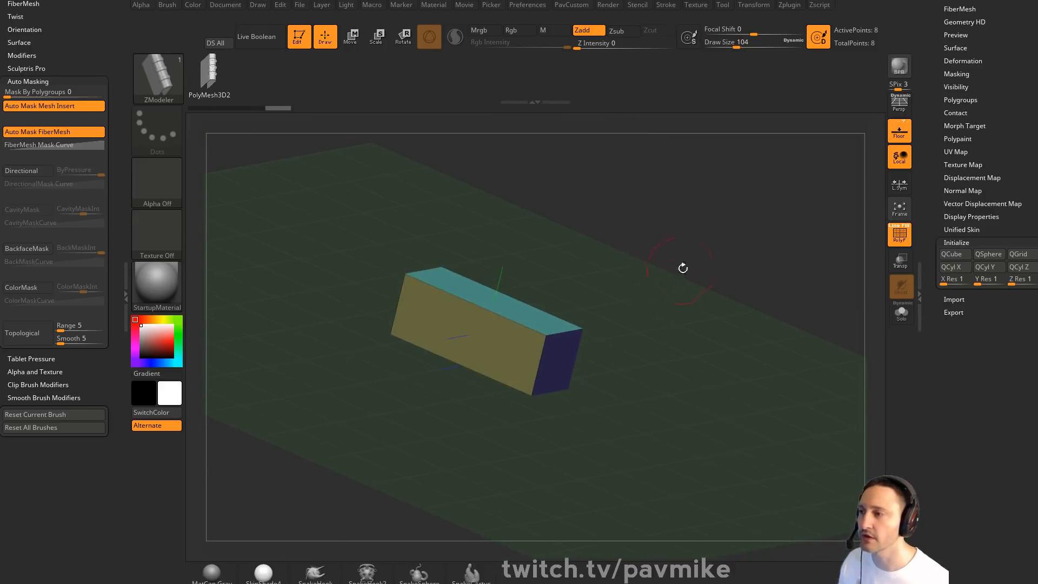
{"action": "key", "text": "s"}
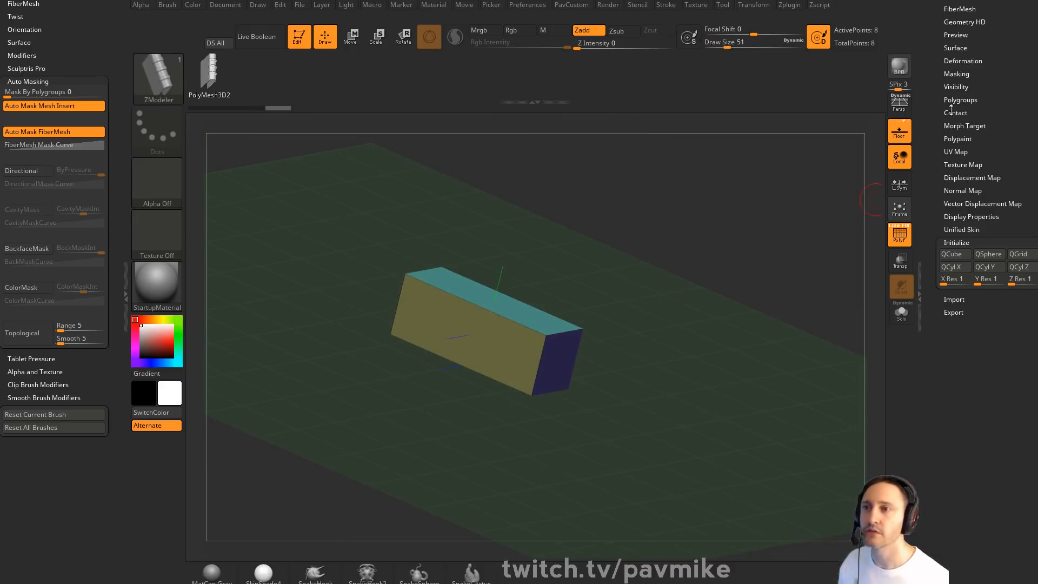
Bevel the brick with Dynamic Subdiv at QGrid 5, Coverage about 0.098 and SmoothSubdiv 1, and hide its polyframe
{"action": "left_click_drag", "start_coordinate": [933, 106], "coordinate": [932, 191]}
{"action": "key", "text": "shift"}
{"action": "scroll", "coordinate": [954, 171], "scroll_direction": "up", "scroll_amount": 8}
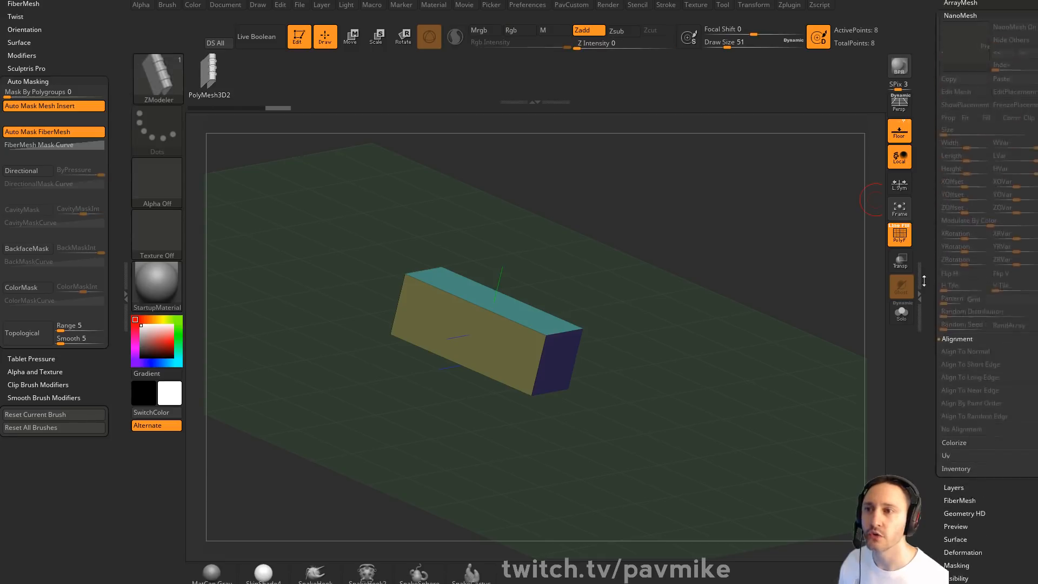
{"action": "left_click", "coordinate": [959, 113]}
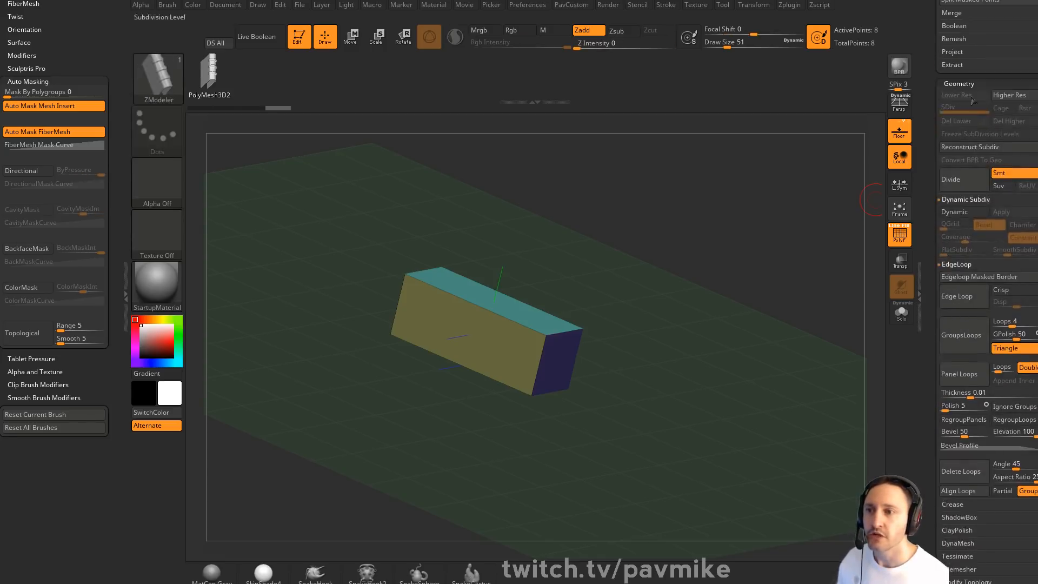
{"action": "left_click", "coordinate": [958, 212]}
{"action": "left_click", "coordinate": [954, 227]}
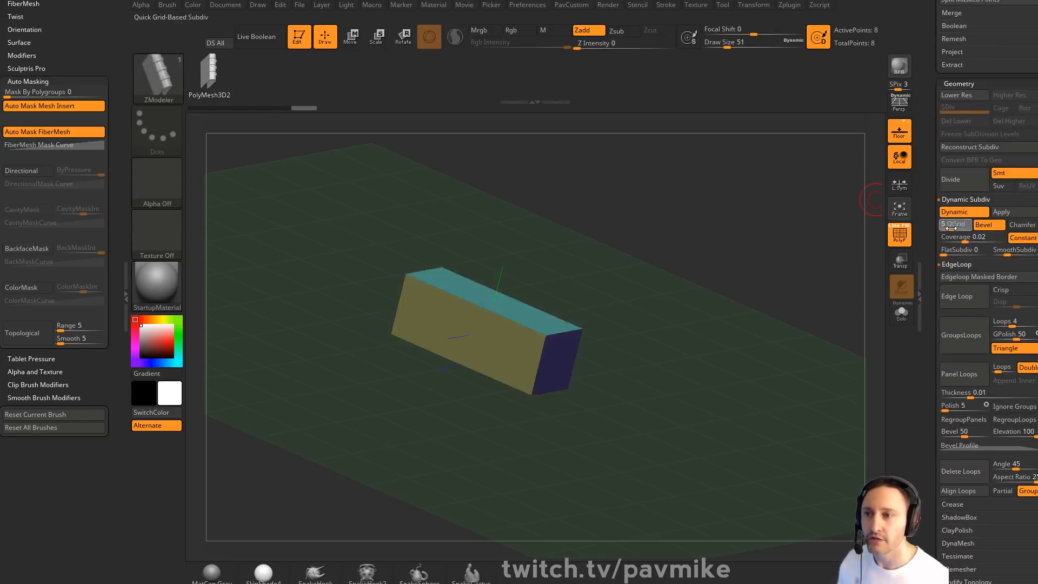
{"action": "left_click_drag", "start_coordinate": [961, 240], "coordinate": [1000, 253]}
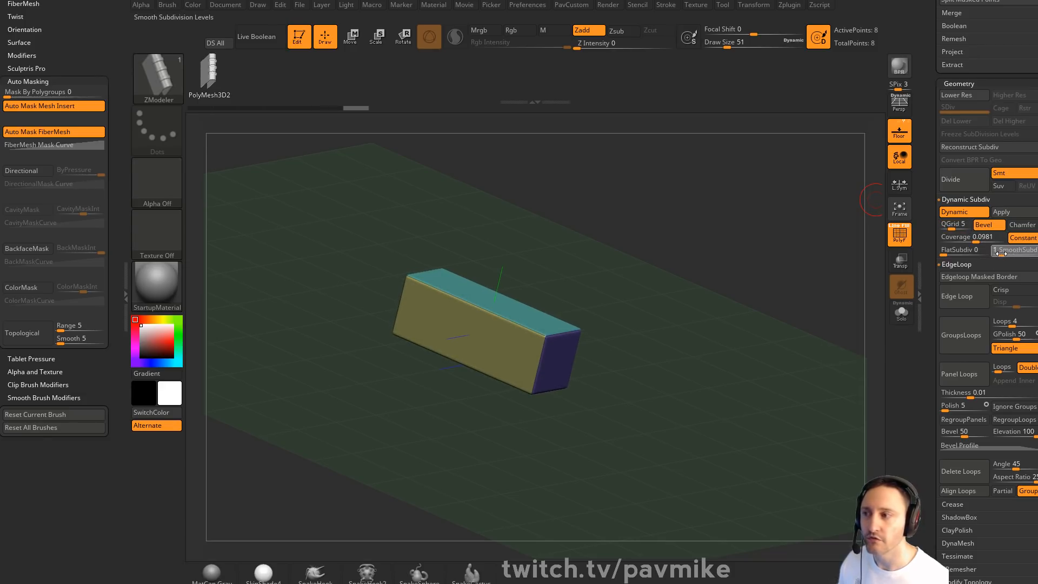
{"action": "left_click", "coordinate": [899, 234]}
{"action": "left_click_drag", "start_coordinate": [816, 229], "coordinate": [758, 243]}
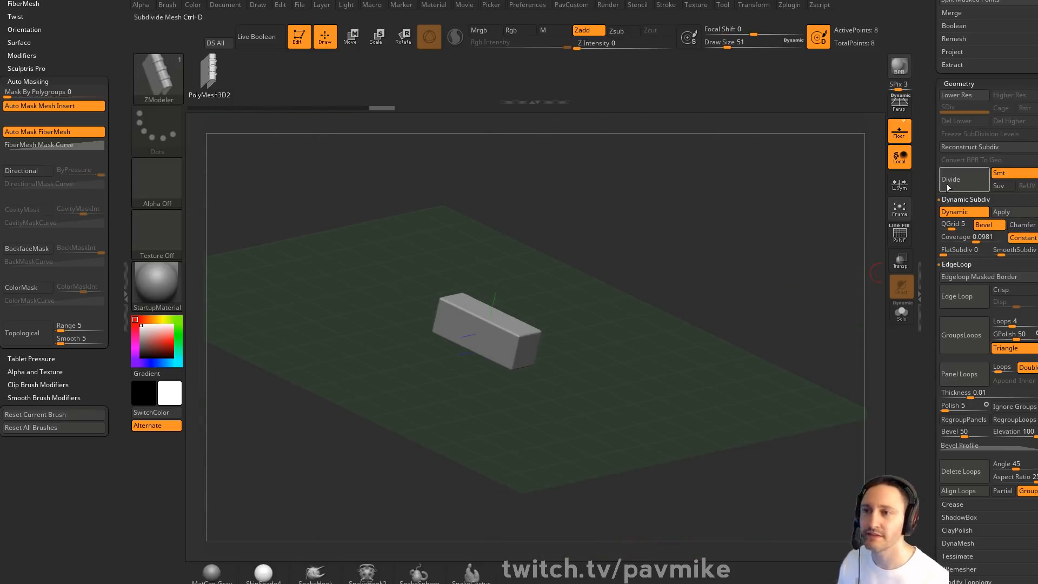
Apply the ArrayMesh07 preset to the brick, close Lightbox and show the polyframe to distinguish the source brick
{"action": "scroll", "coordinate": [948, 187], "scroll_direction": "down", "scroll_amount": 10}
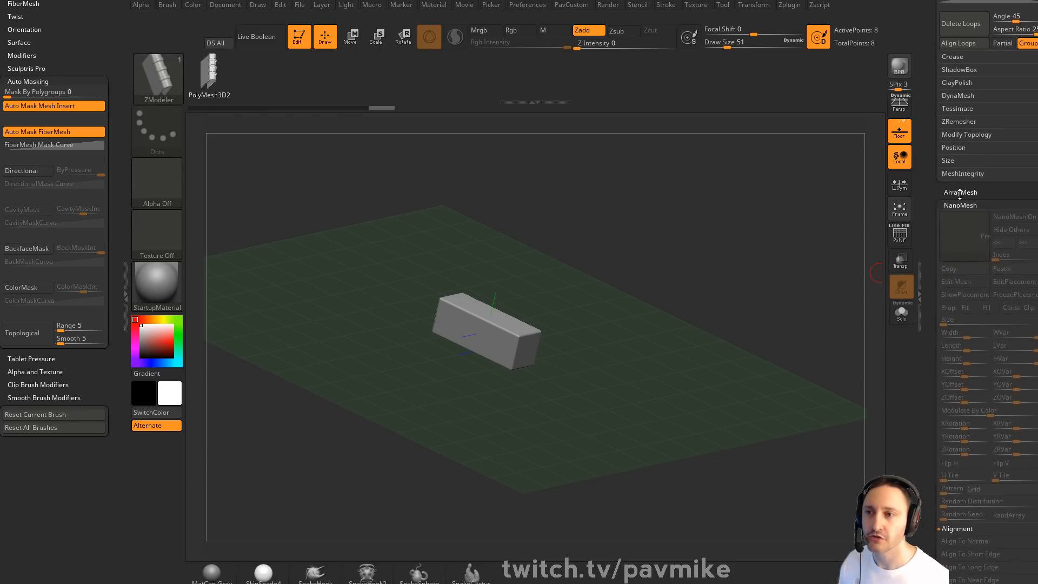
{"action": "left_click", "coordinate": [959, 193]}
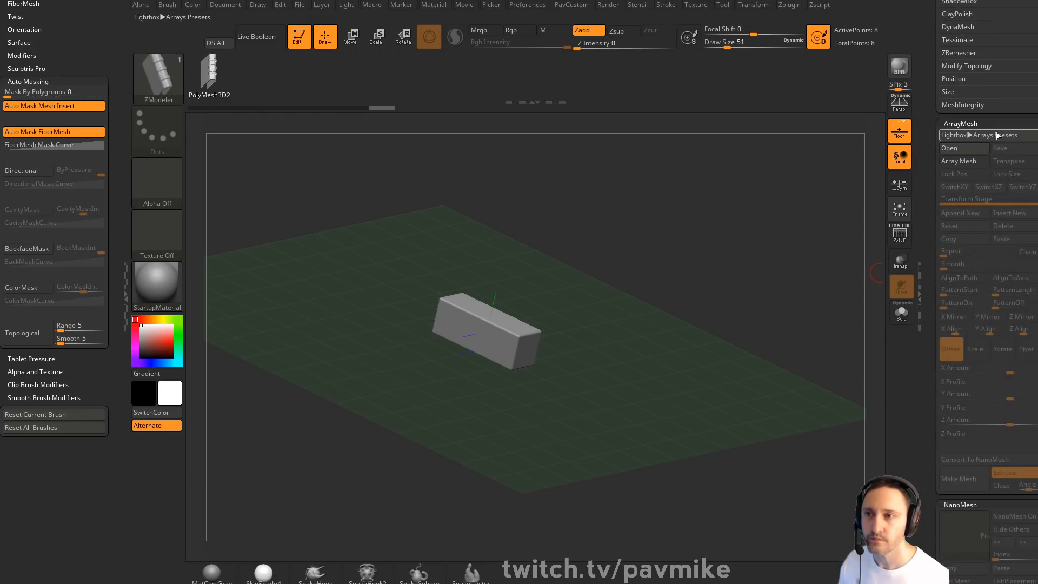
{"action": "left_click", "coordinate": [998, 135]}
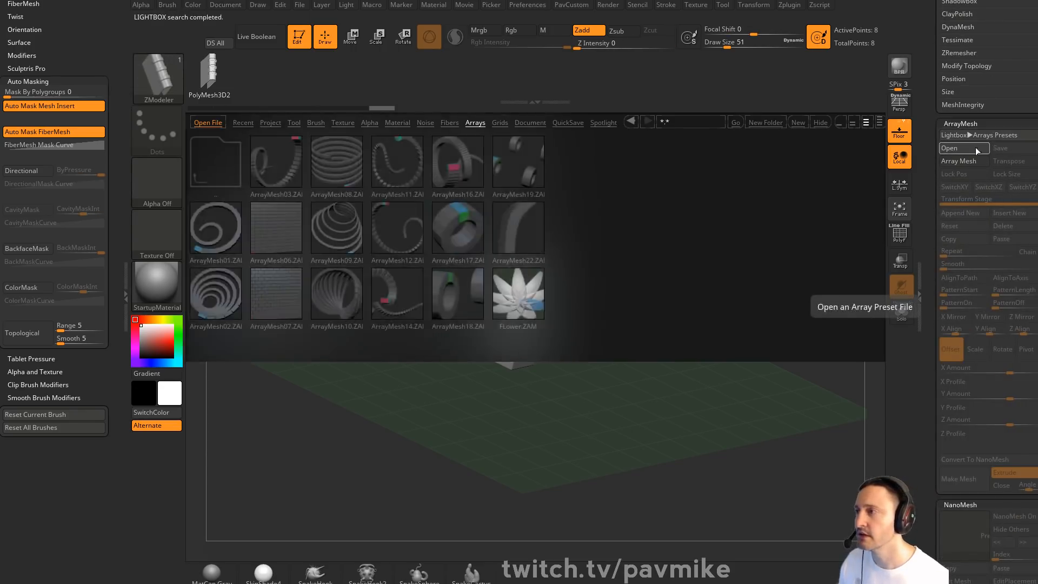
{"action": "double_click", "coordinate": [284, 284]}
{"action": "left_click", "coordinate": [824, 124]}
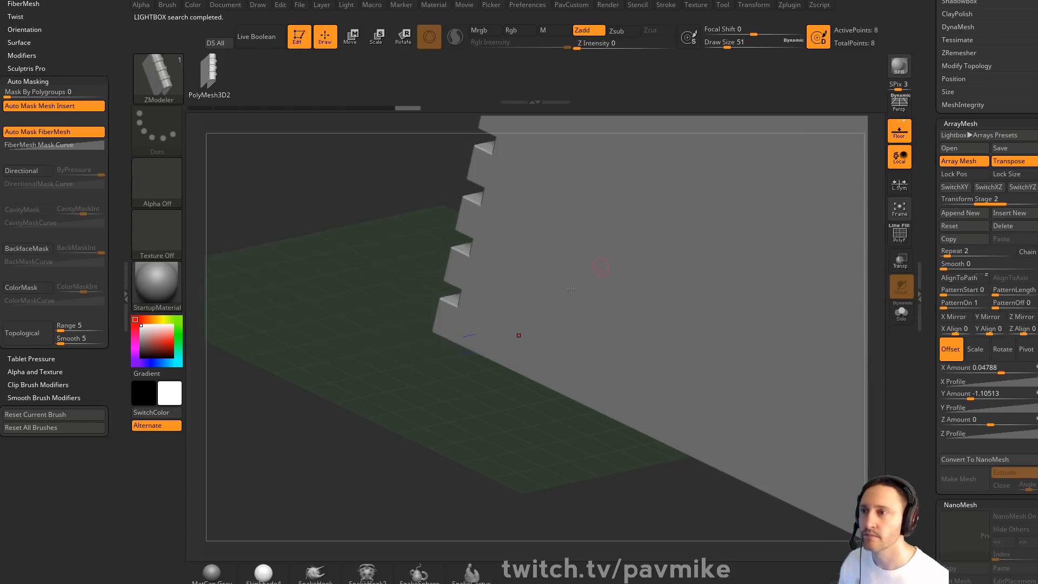
{"action": "left_click_drag", "start_coordinate": [470, 450], "coordinate": [419, 362]}
{"action": "left_click", "coordinate": [905, 229]}
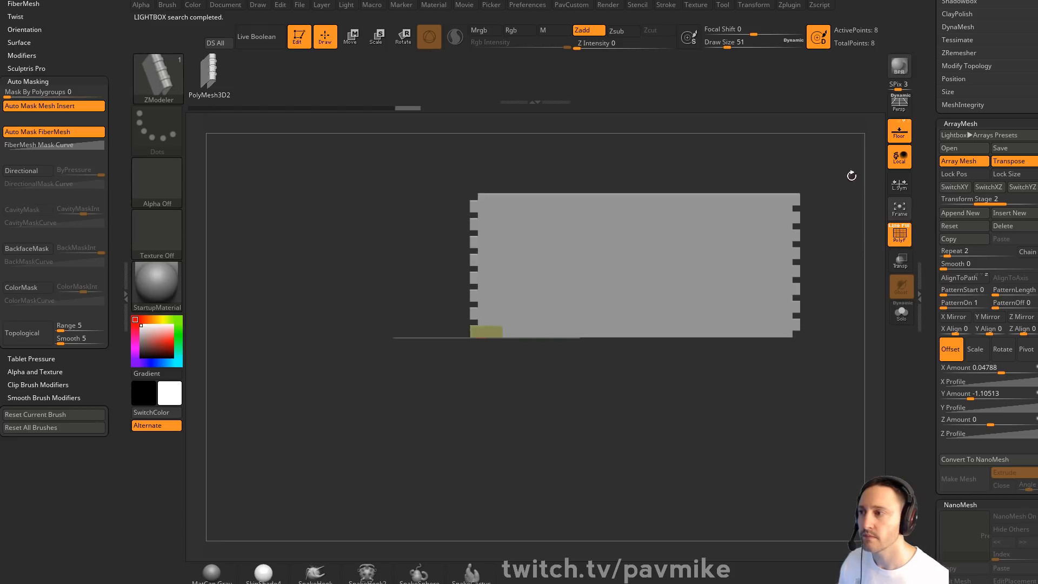
{"action": "left_click_drag", "start_coordinate": [850, 174], "coordinate": [850, 281], "text": "alt"}
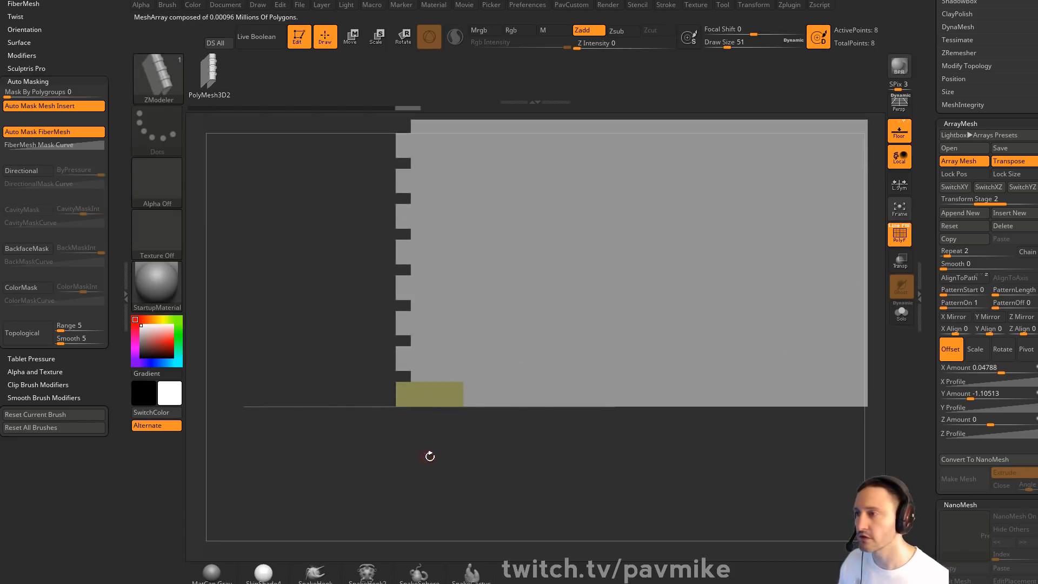
{"action": "left_click_drag", "start_coordinate": [541, 408], "coordinate": [493, 376], "text": "alt"}
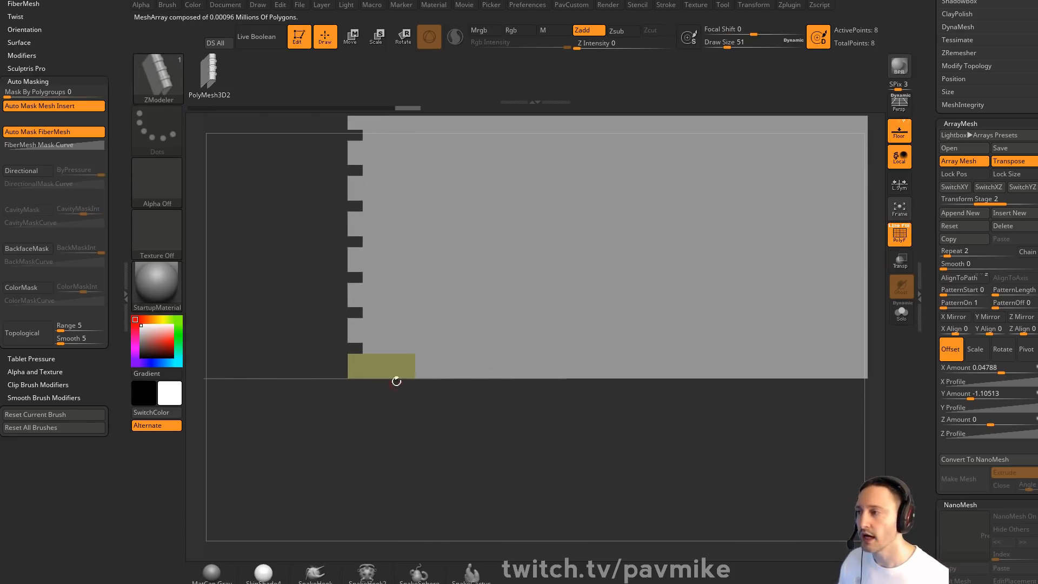
Turn off array Transpose, enable Lock Pos and Lock Size, and narrow the source brick along X to leave gaps between bricks
{"action": "key", "text": "w"}
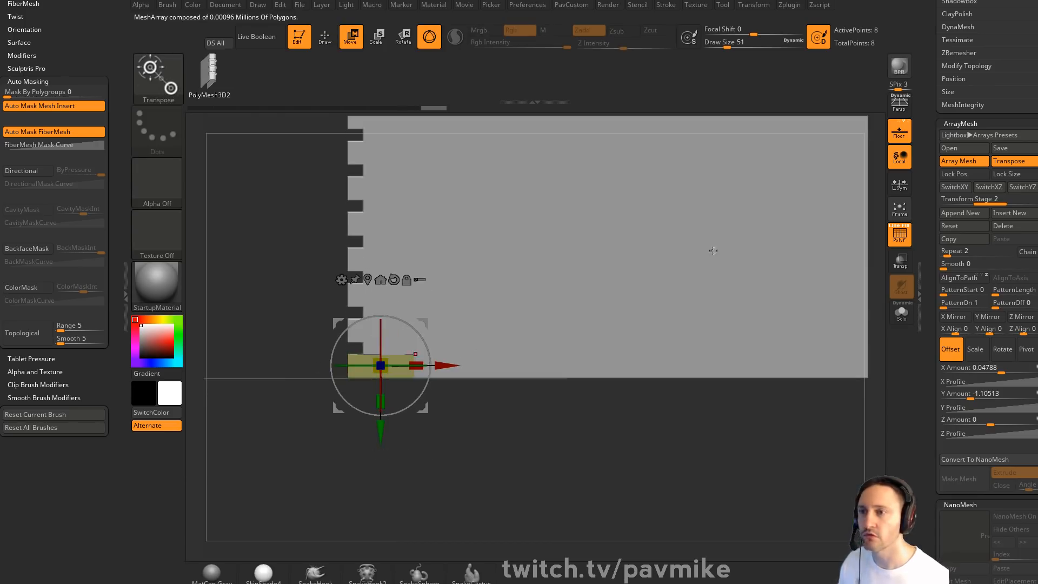
{"action": "left_click", "coordinate": [1009, 164]}
{"action": "mouse_move", "coordinate": [381, 402]}
{"action": "left_mouse_down"}
{"action": "mouse_move", "coordinate": [396, 379]}
{"action": "mouse_move", "coordinate": [382, 396]}
{"action": "left_mouse_up"}
{"action": "key", "text": "ctrl+z"}
{"action": "left_click", "coordinate": [976, 175]}
{"action": "left_click", "coordinate": [1007, 176]}
{"action": "left_click_drag", "start_coordinate": [419, 359], "coordinate": [415, 361]}
{"action": "left_click_drag", "start_coordinate": [615, 427], "coordinate": [590, 457], "text": "alt"}
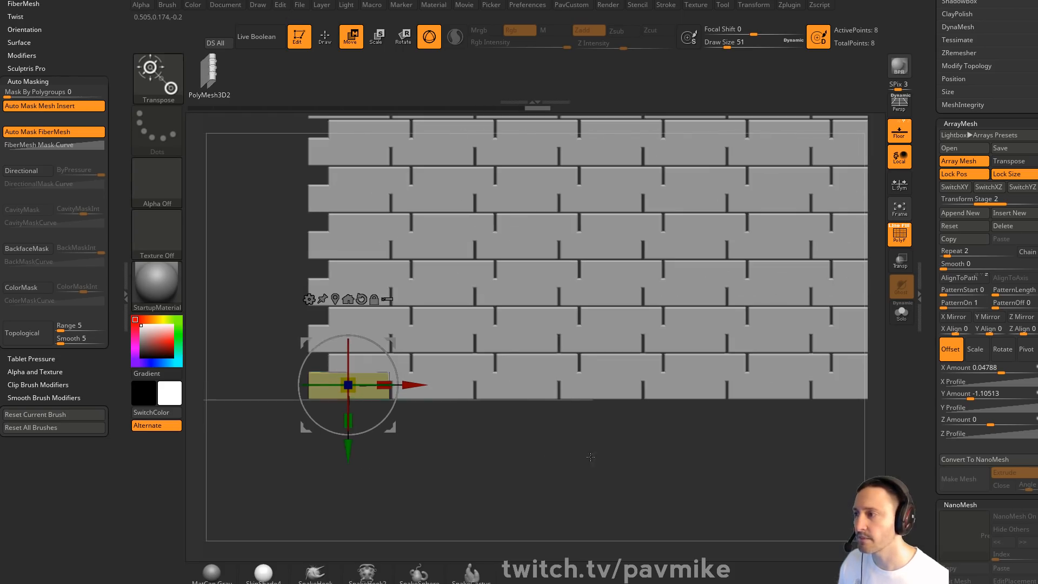
{"action": "left_click_drag", "start_coordinate": [348, 451], "coordinate": [349, 454]}
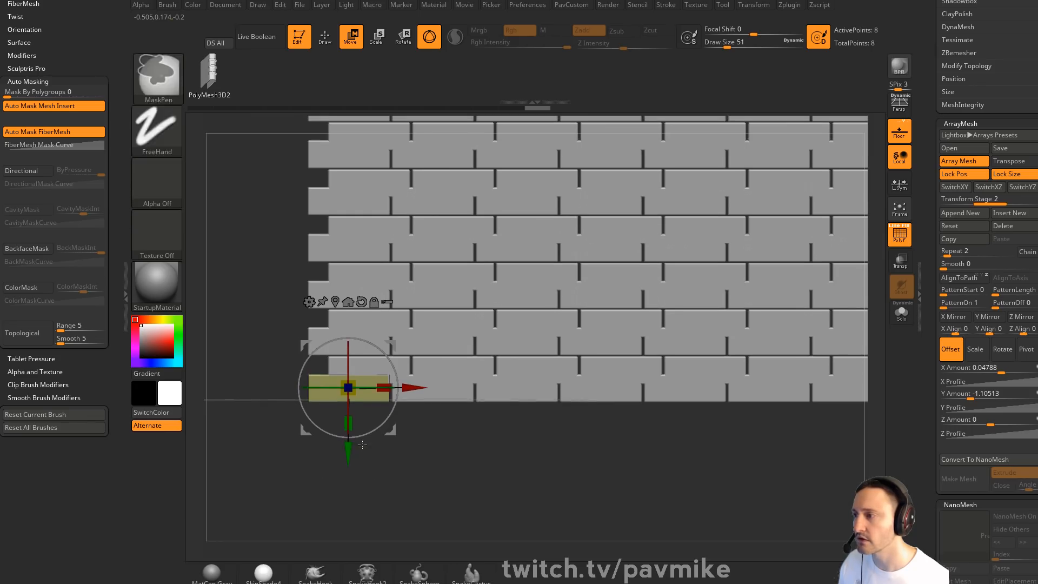
{"action": "key", "text": "ctrl+z"}
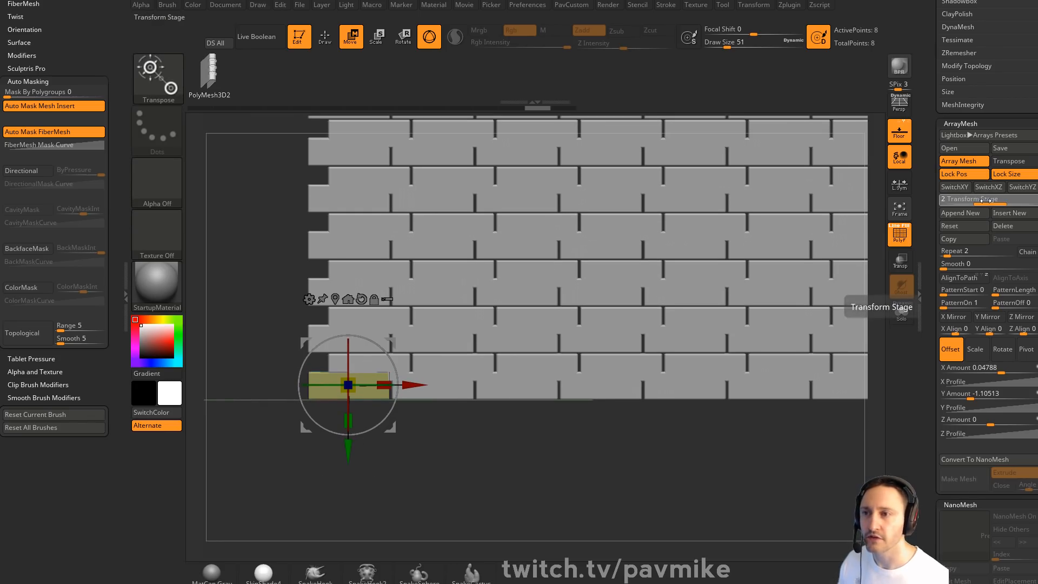
Set the array's Transform Stage to 1, undo a trial X Amount change, and turn Transpose back on with the transpose line
{"action": "left_click_drag", "start_coordinate": [982, 202], "coordinate": [969, 201]}
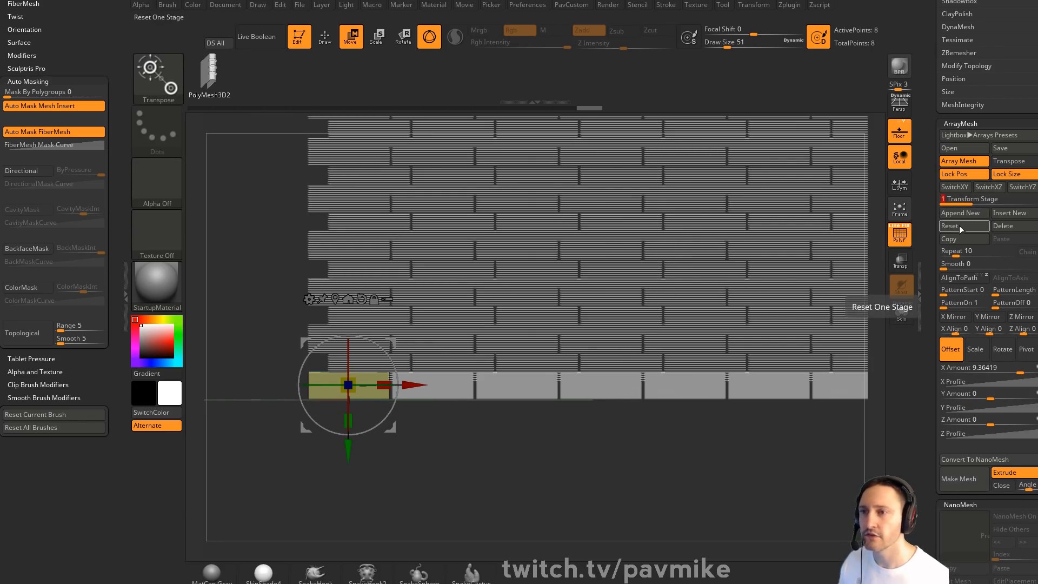
{"action": "left_click_drag", "start_coordinate": [1021, 369], "coordinate": [1019, 372]}
{"action": "key", "text": "ctrl+z"}
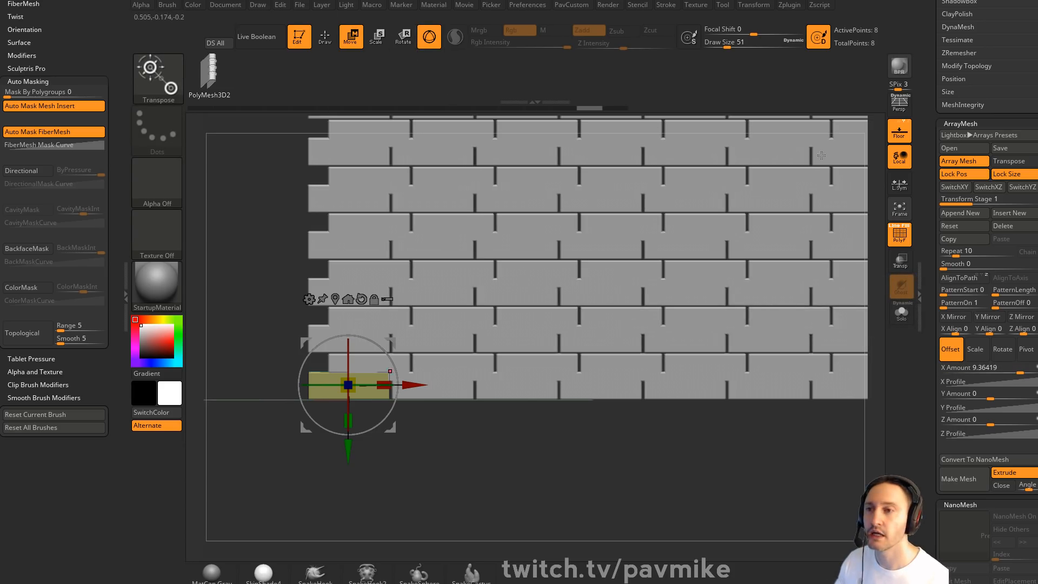
{"action": "key", "text": "y"}
{"action": "left_click", "coordinate": [1010, 161]}
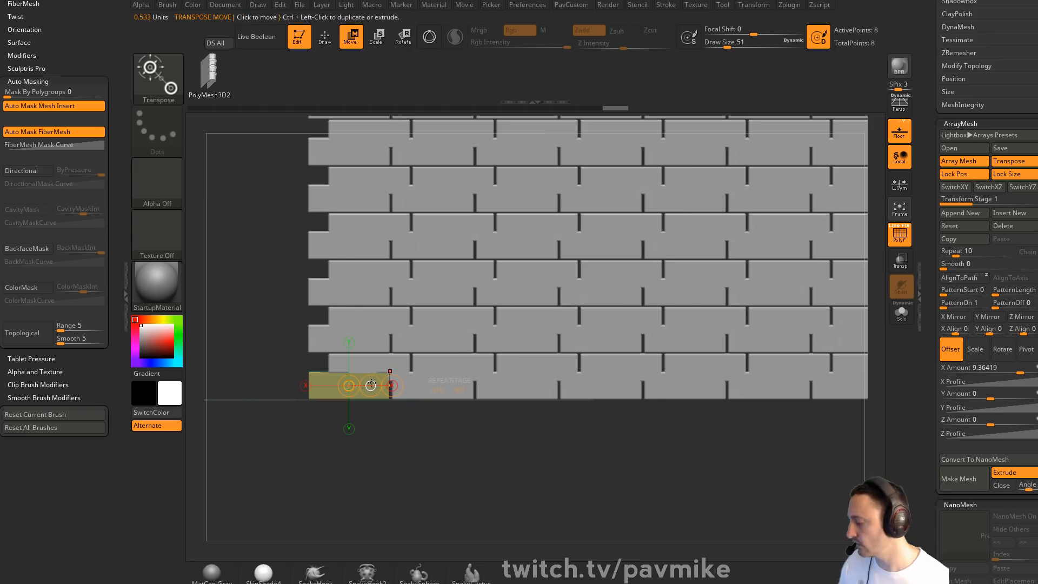
Space the bricks in Transform Stages 1 to 3, giving stage 1 an X Amount of 9.55 and stage 3 a Y Amount of -10.23
{"action": "left_click_drag", "start_coordinate": [370, 385], "coordinate": [389, 385]}
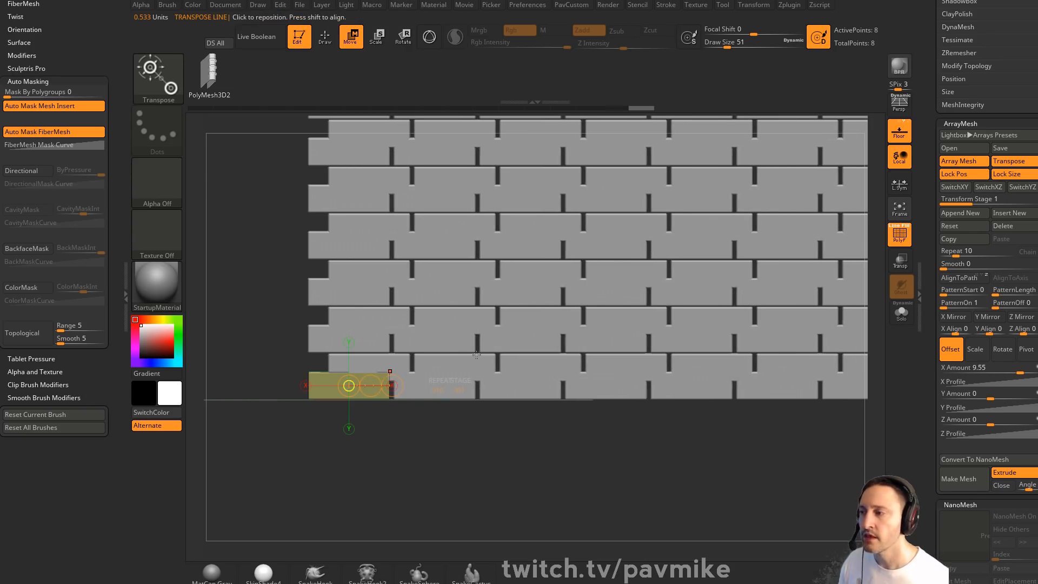
{"action": "left_click", "coordinate": [995, 200]}
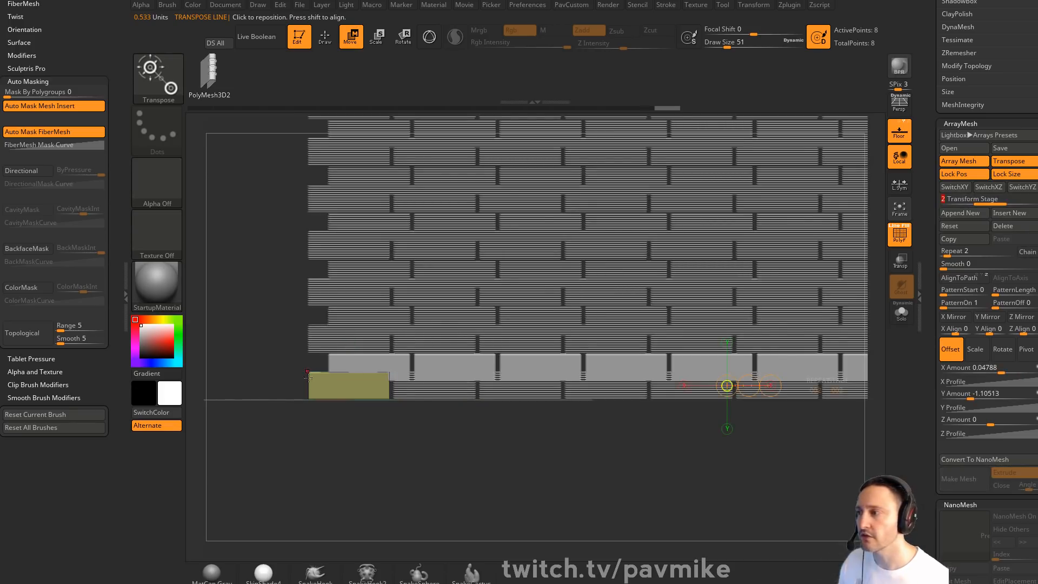
{"action": "left_click_drag", "start_coordinate": [732, 350], "coordinate": [756, 212]}
{"action": "left_click", "coordinate": [1002, 200]}
{"action": "left_click_drag", "start_coordinate": [579, 457], "coordinate": [568, 415], "text": "alt"}
{"action": "left_click_drag", "start_coordinate": [654, 441], "coordinate": [418, 444], "text": "alt"}
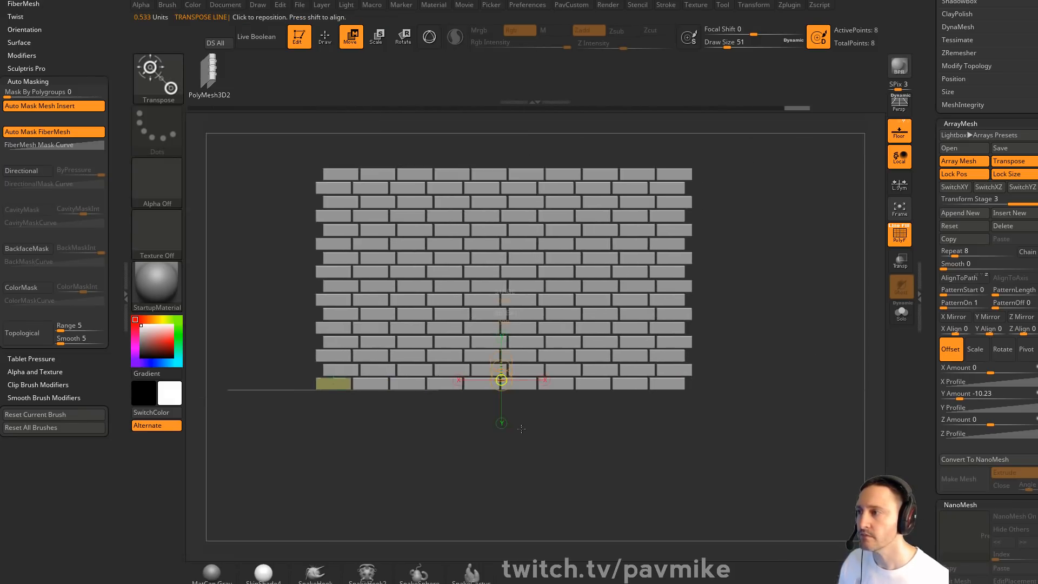
Return to Draw mode, inspect the brick wall from several angles and look over the ArrayMesh options including Convert To NanoMesh
{"action": "key", "text": "q"}
{"action": "left_click_drag", "start_coordinate": [765, 267], "coordinate": [821, 287]}
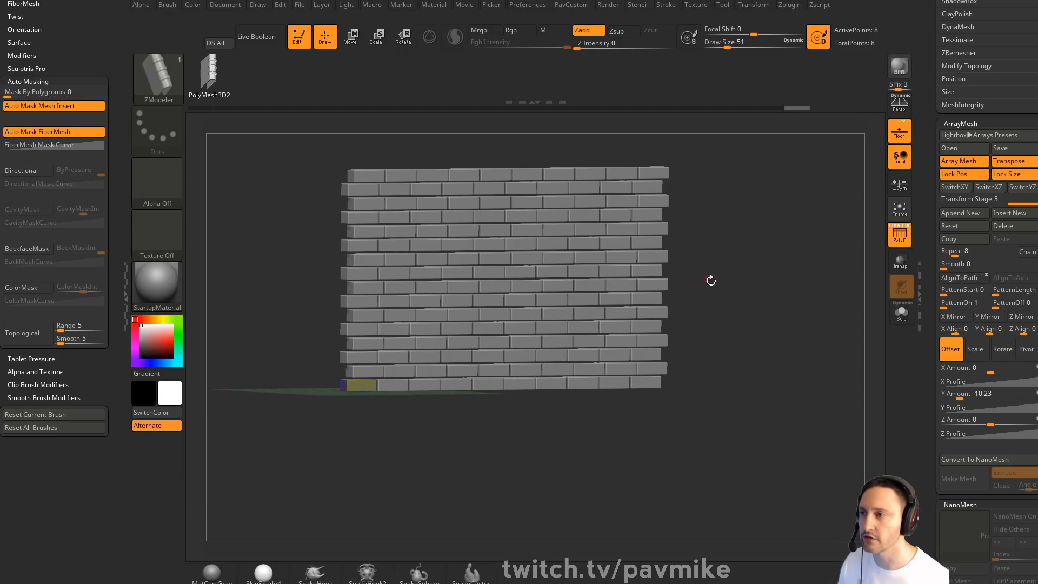
{"action": "left_click_drag", "start_coordinate": [711, 280], "coordinate": [651, 273], "text": "shift"}
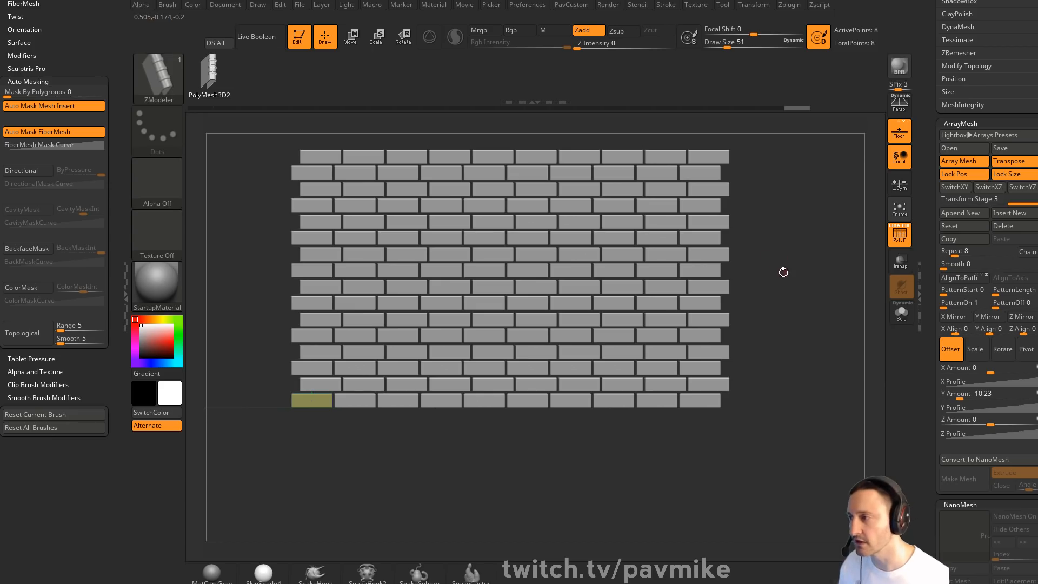
{"action": "left_click_drag", "start_coordinate": [800, 287], "coordinate": [795, 293]}
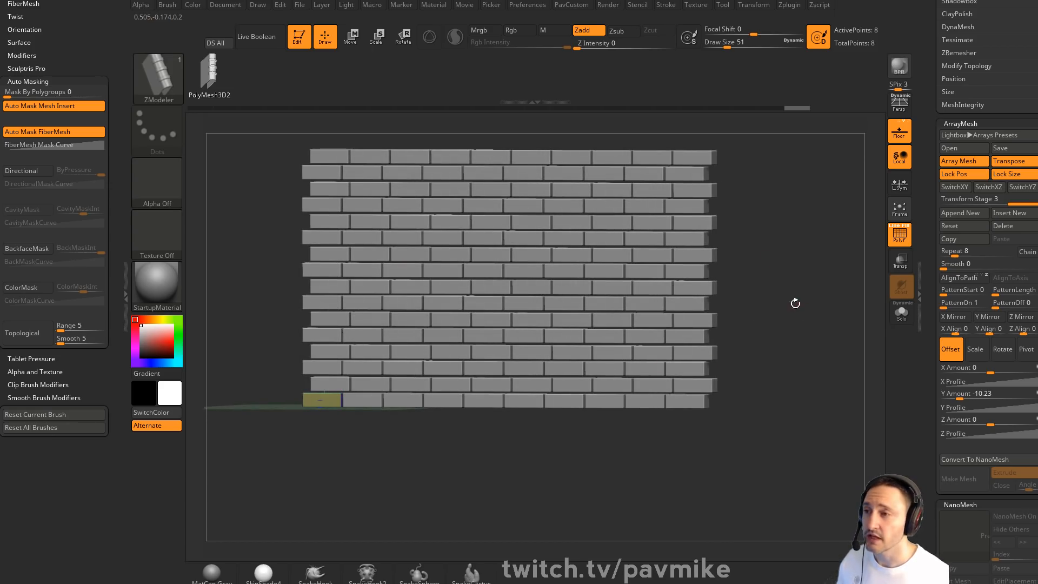
{"action": "key", "text": "s"}
{"action": "mouse_move", "coordinate": [795, 303]}
{"action": "left_mouse_down"}
{"action": "mouse_move", "coordinate": [891, 327]}
{"action": "mouse_move", "coordinate": [830, 327]}
{"action": "left_mouse_up"}
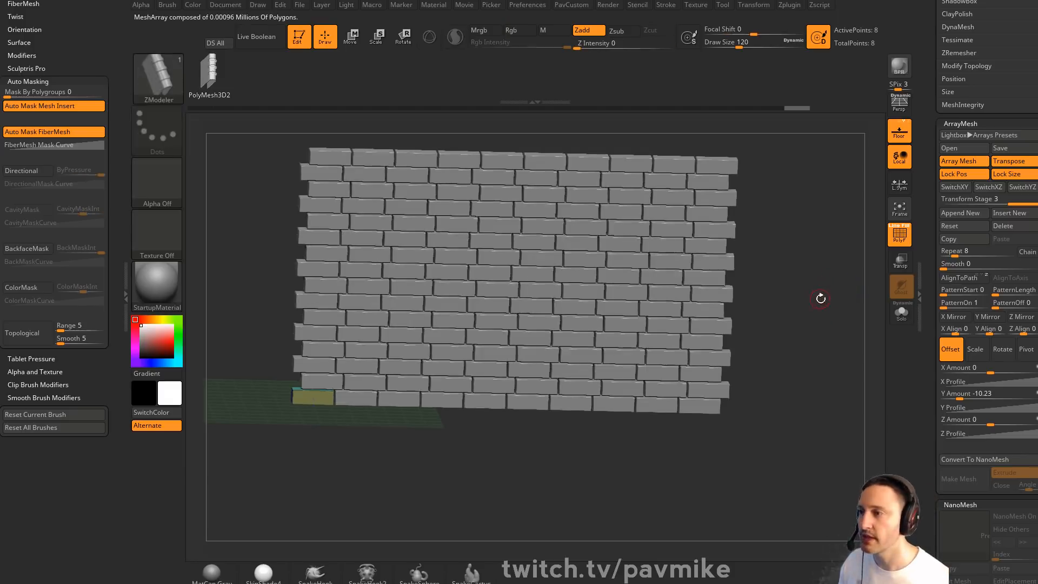
{"action": "left_click_drag", "start_coordinate": [820, 296], "coordinate": [809, 295], "text": "shift"}
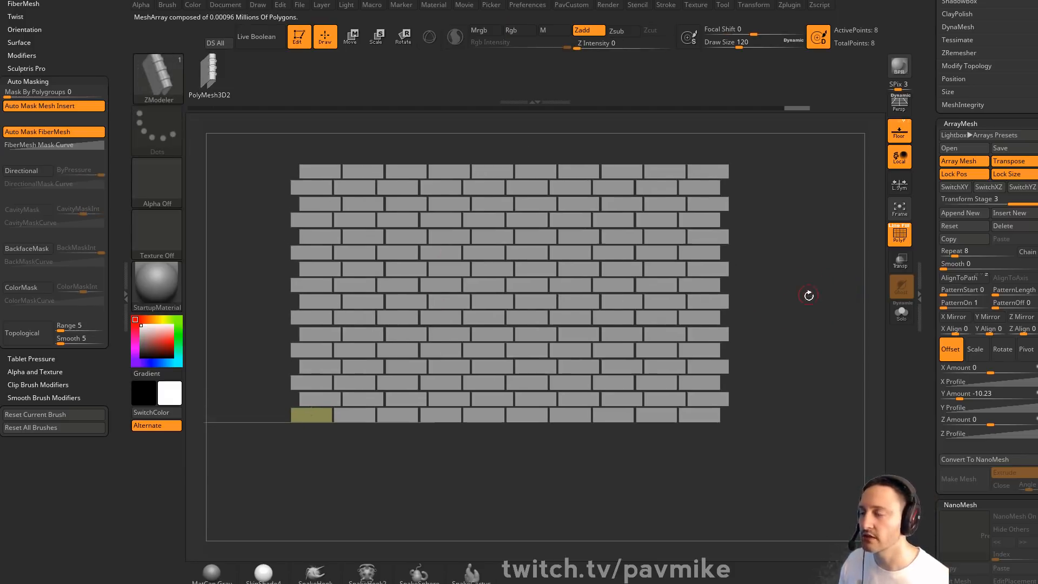
{"action": "scroll", "coordinate": [931, 357], "scroll_direction": "down", "scroll_amount": 5}
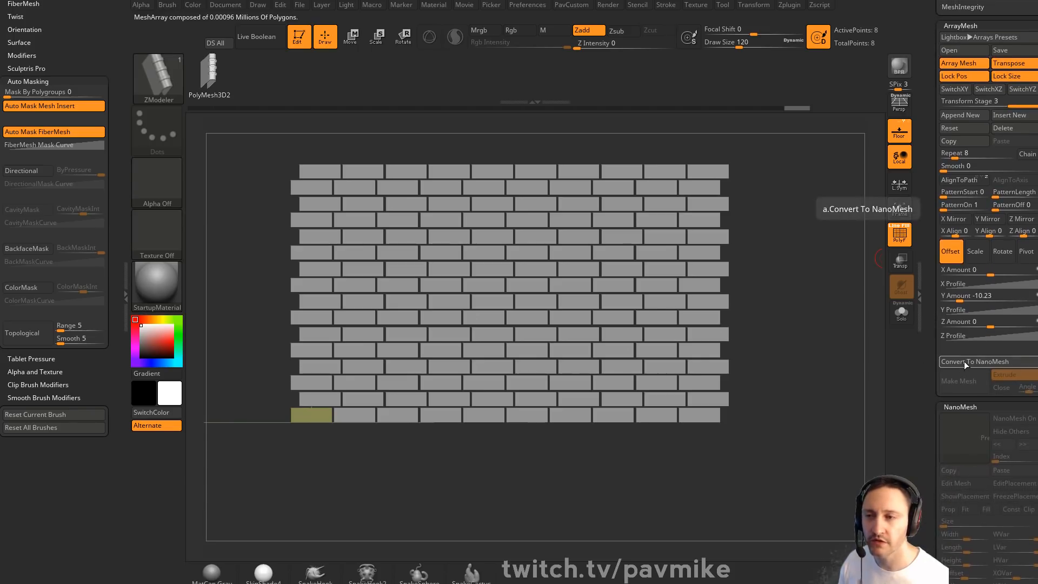
{"action": "scroll", "coordinate": [929, 348], "scroll_direction": "up", "scroll_amount": 1}
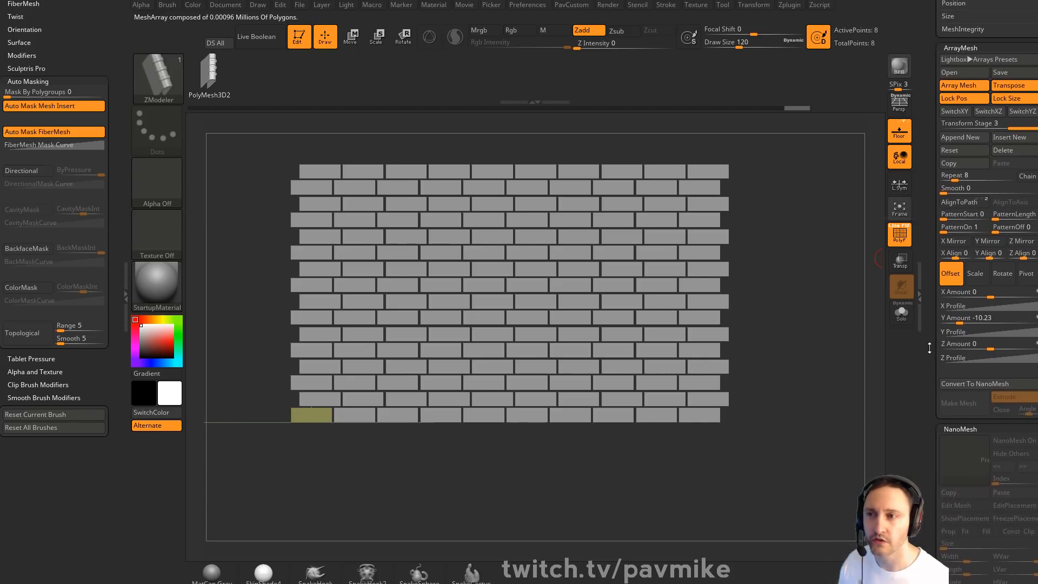
{"action": "scroll", "coordinate": [930, 348], "scroll_direction": "up", "scroll_amount": 2}
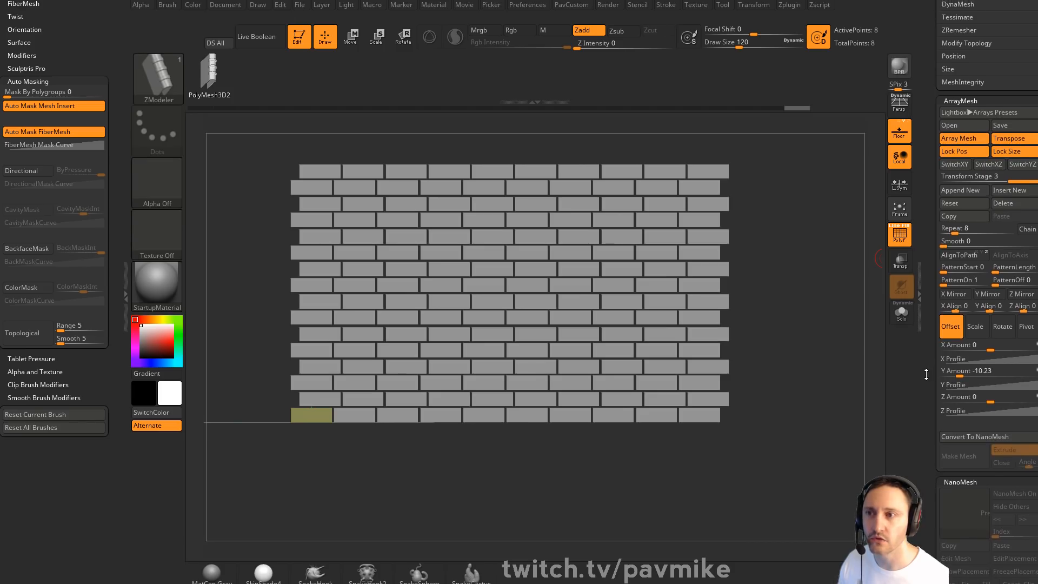
{"action": "scroll", "coordinate": [927, 374], "scroll_direction": "up", "scroll_amount": 1}
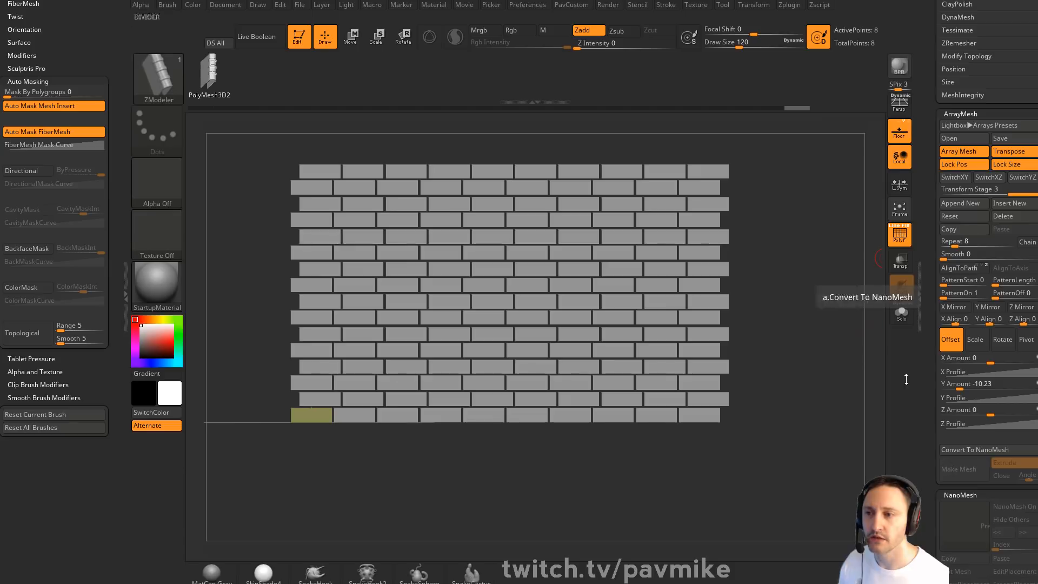
Hide the wall's polyframe and turn off array Transpose
{"action": "key", "text": "s"}
{"action": "mouse_move", "coordinate": [805, 293]}
{"action": "left_mouse_down"}
{"action": "mouse_move", "coordinate": [835, 306]}
{"action": "mouse_move", "coordinate": [797, 291]}
{"action": "mouse_move", "coordinate": [827, 312]}
{"action": "left_mouse_up"}
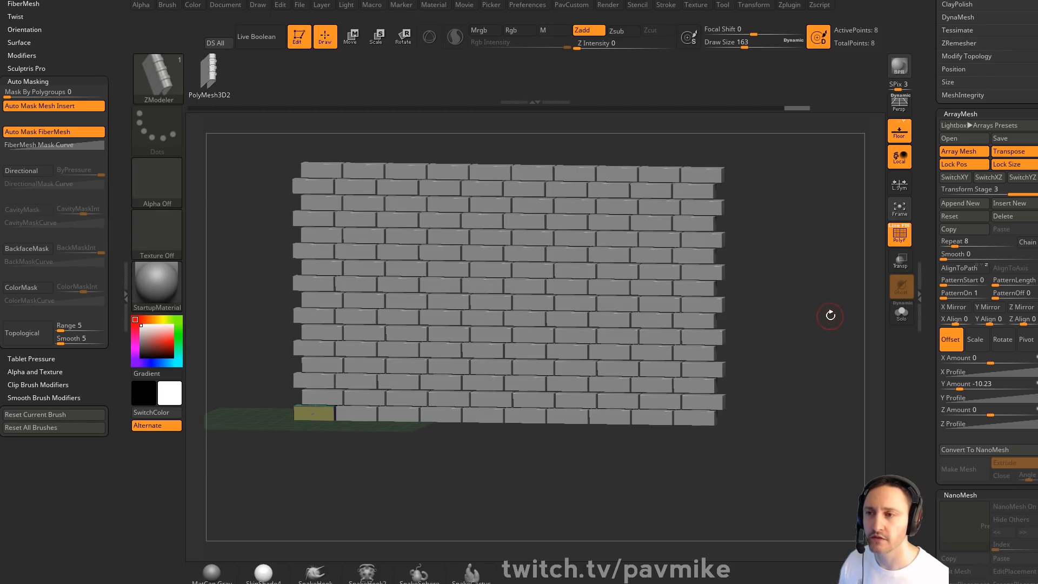
{"action": "left_click", "coordinate": [897, 247]}
{"action": "left_click_drag", "start_coordinate": [829, 266], "coordinate": [854, 270]}
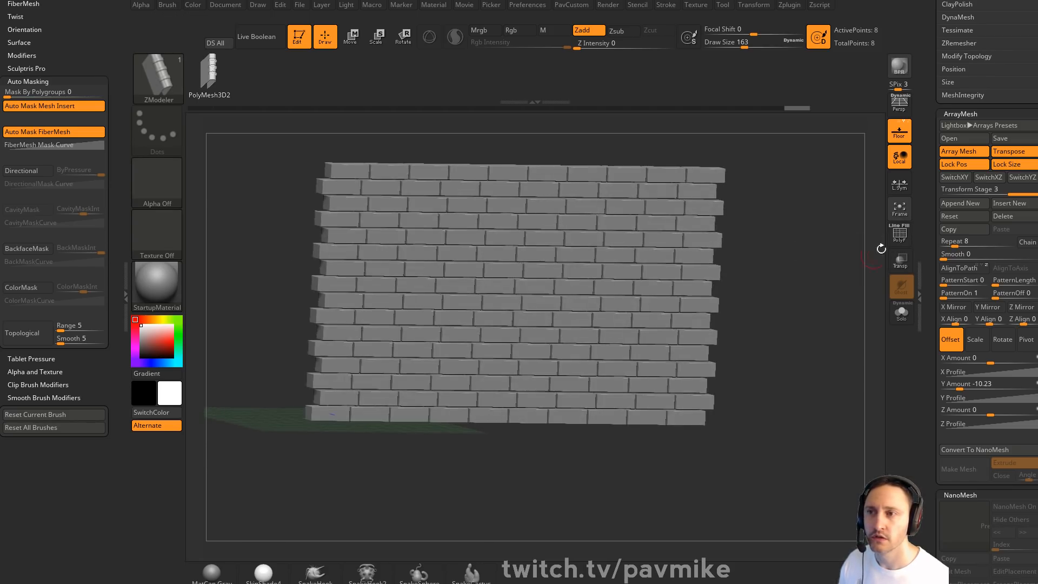
{"action": "left_click", "coordinate": [1014, 155]}
Try toggling the array's Lock Size and undo the resulting changes to the brick layout
{"action": "left_click", "coordinate": [1005, 166]}
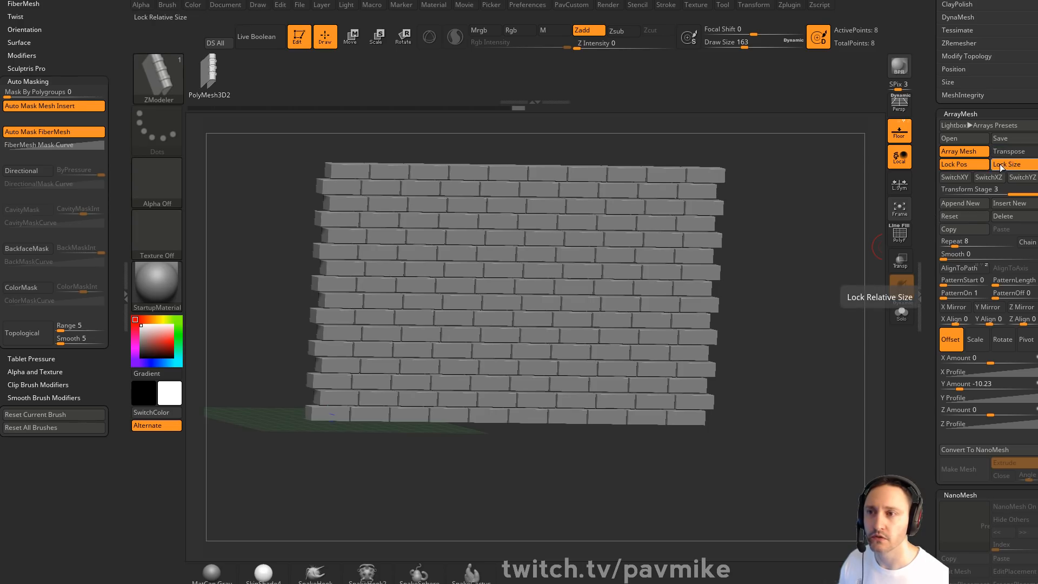
{"action": "left_click", "coordinate": [1002, 166]}
{"action": "left_click", "coordinate": [1009, 152]}
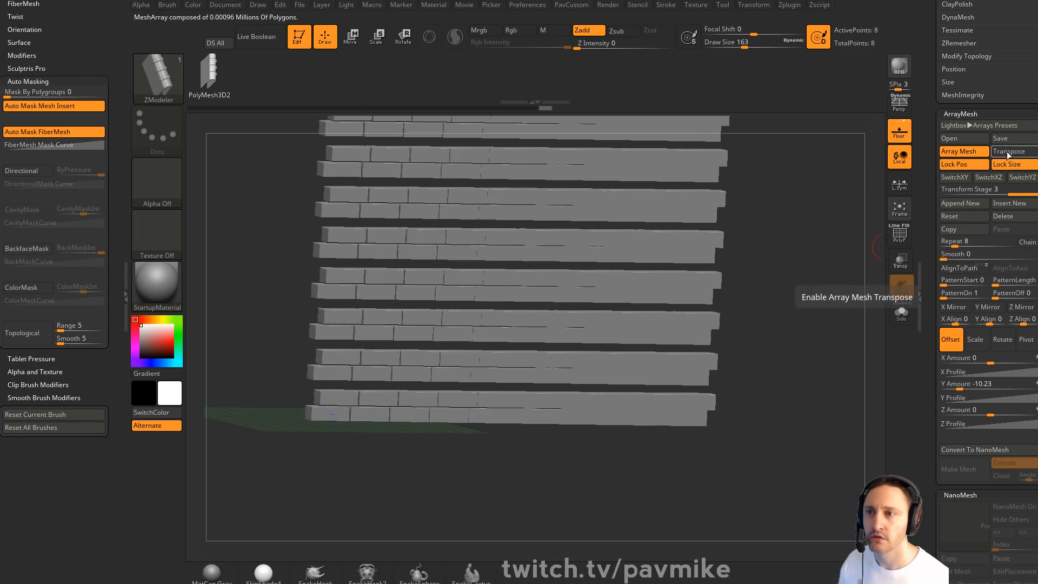
{"action": "left_click_drag", "start_coordinate": [821, 266], "coordinate": [815, 264], "text": "shift"}
{"action": "key", "text": "ctrl+z"}
{"action": "key", "text": "ctrl+z"}
{"action": "key", "text": "ctrl+z"}
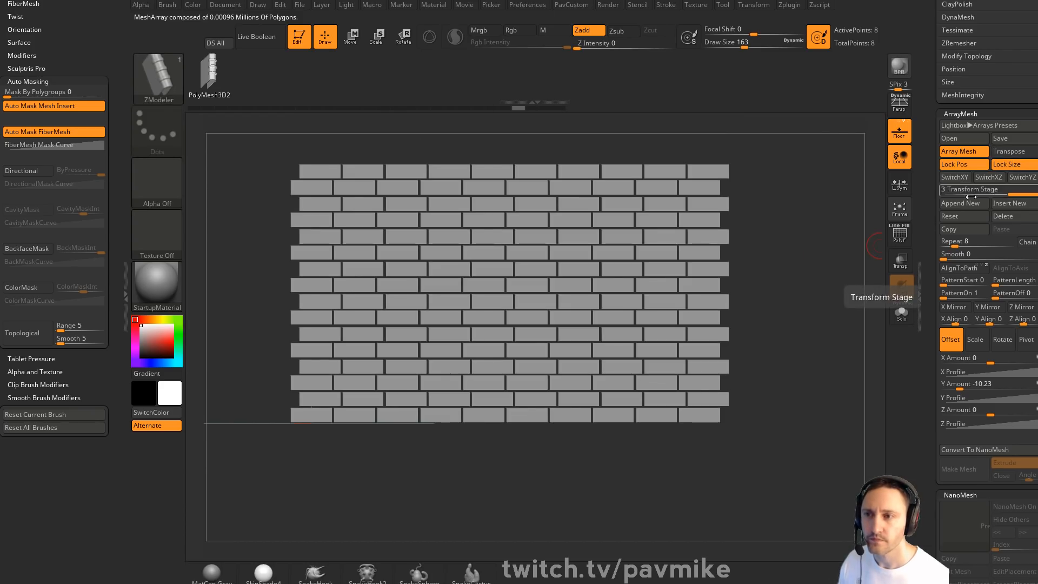
Leave Transform Stage at 3 and convert the brick array into real geometry with Convert BPR To Geo
{"action": "mouse_move", "coordinate": [1005, 191]}
{"action": "left_mouse_down"}
{"action": "mouse_move", "coordinate": [967, 191]}
{"action": "mouse_move", "coordinate": [1017, 193]}
{"action": "left_mouse_up"}
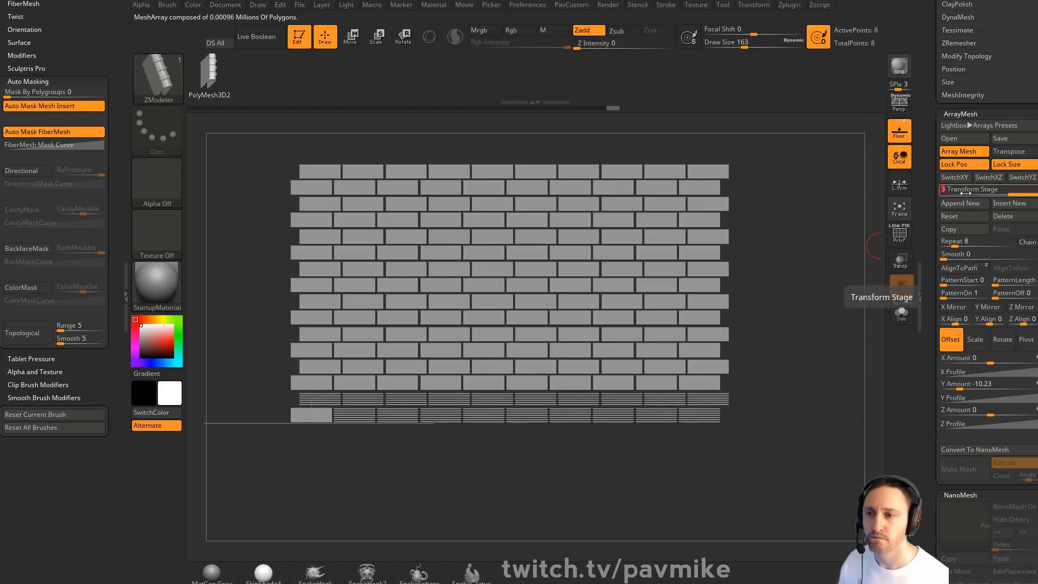
{"action": "left_click_drag", "start_coordinate": [850, 232], "coordinate": [844, 224]}
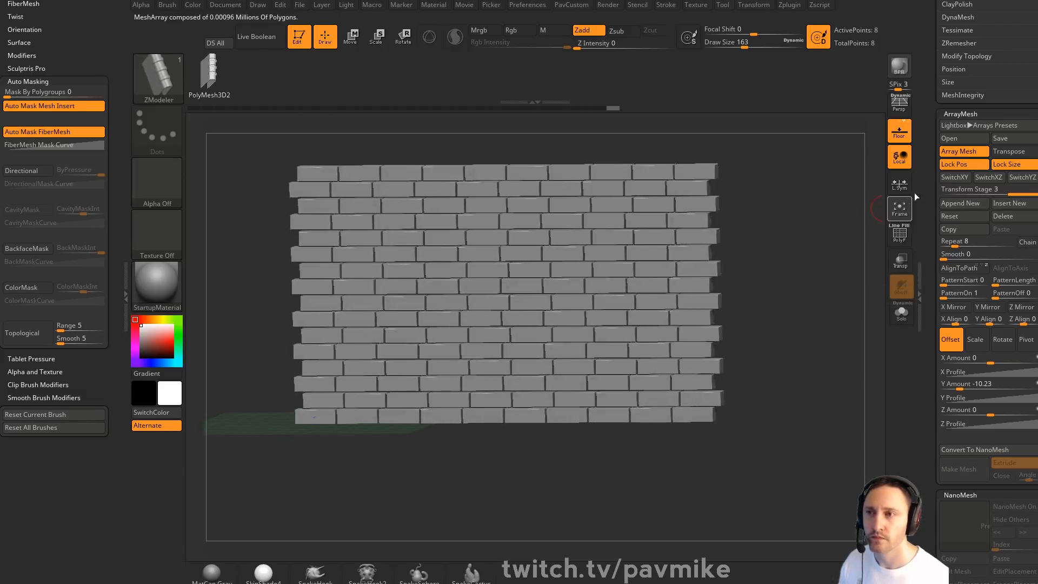
{"action": "left_click_drag", "start_coordinate": [929, 170], "coordinate": [922, 303]}
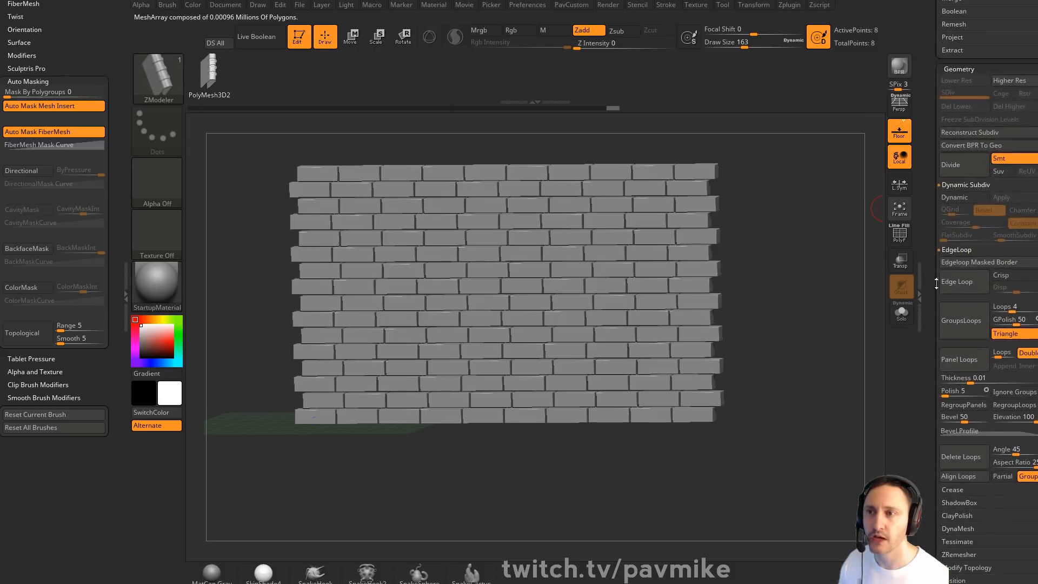
{"action": "left_click", "coordinate": [957, 145]}
Show the polyframe on the converted brick wall in front view, switching Solo on and back off
{"action": "left_click", "coordinate": [900, 316]}
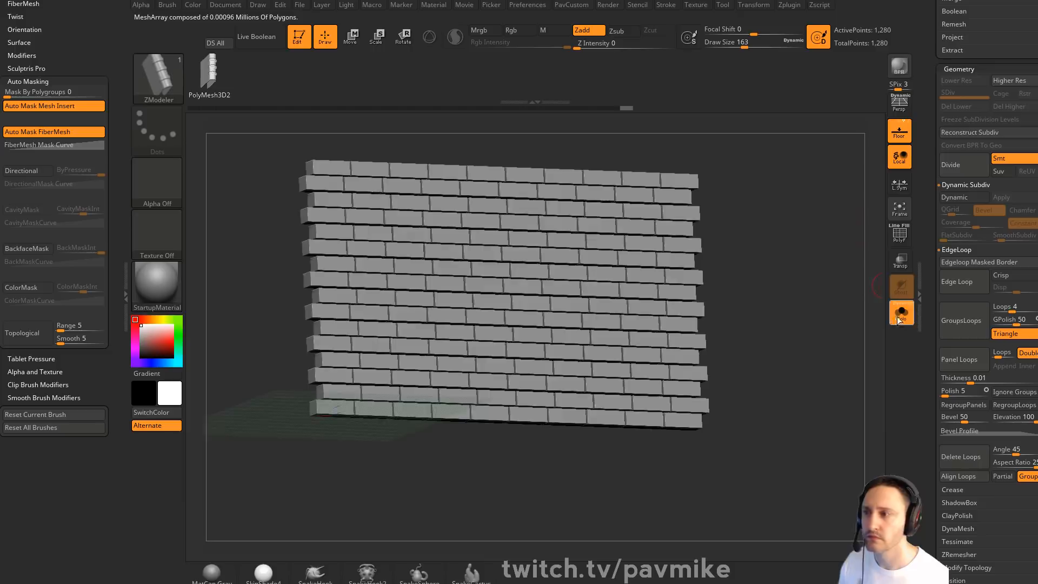
{"action": "left_click", "coordinate": [900, 234]}
{"action": "left_click_drag", "start_coordinate": [843, 252], "coordinate": [822, 257]}
{"action": "left_click", "coordinate": [901, 314]}
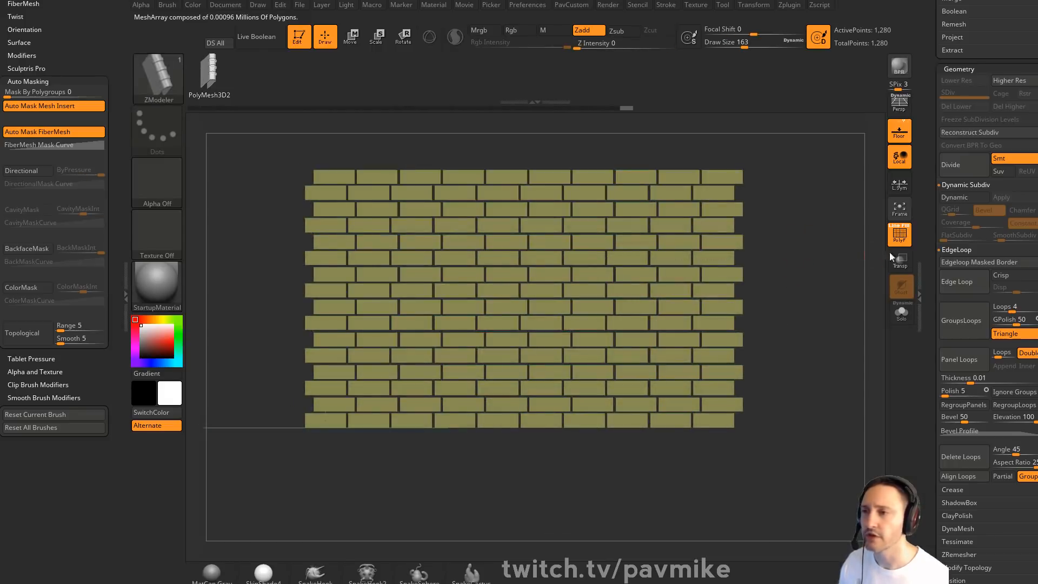
Insert the PolyMesh3D_2 brick panel as a subtool of the bookshelf model
{"action": "left_click_drag", "start_coordinate": [932, 227], "coordinate": [915, 384]}
{"action": "left_click", "coordinate": [974, 223]}
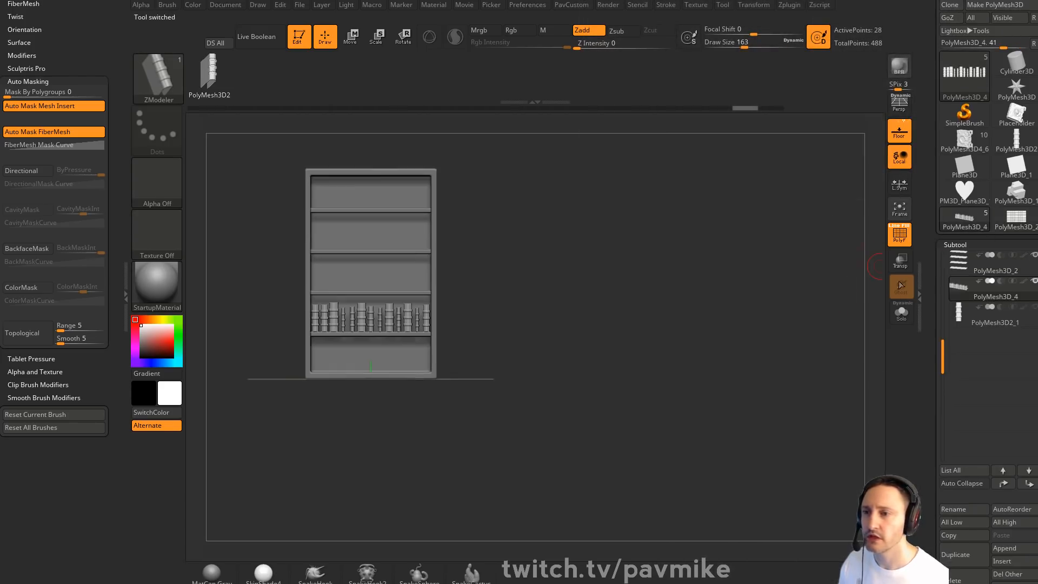
{"action": "scroll", "coordinate": [990, 324], "scroll_direction": "down", "scroll_amount": 5}
{"action": "left_click", "coordinate": [1007, 313]}
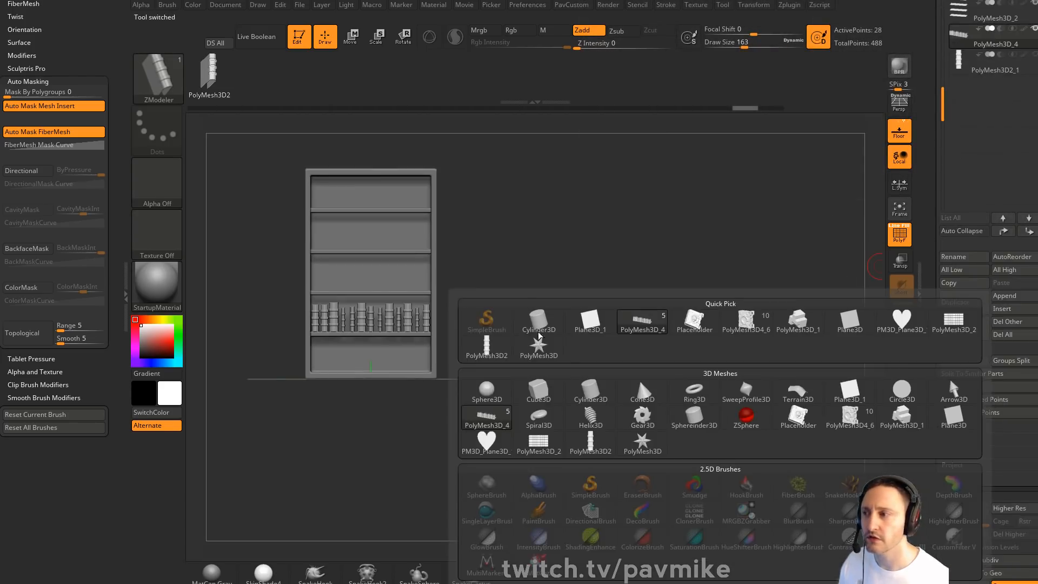
{"action": "left_click", "coordinate": [953, 322]}
{"action": "left_click_drag", "start_coordinate": [827, 330], "coordinate": [718, 268], "text": "alt"}
Rotate the brick panel from upright to flat so it forms a floor at the base of the bookshelf
{"action": "key", "text": "w"}
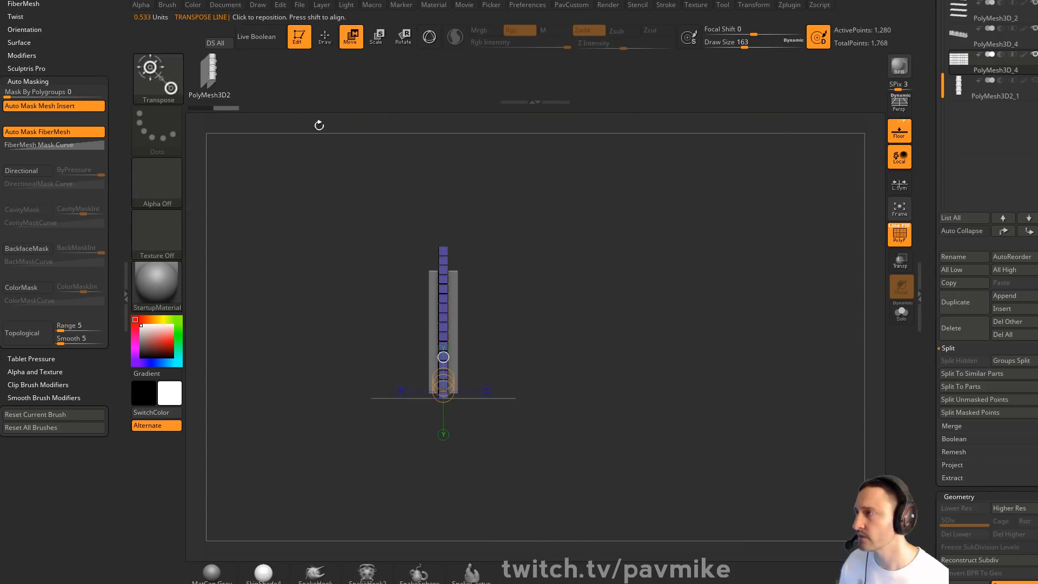
{"action": "key", "text": "y"}
{"action": "left_click_drag", "start_coordinate": [493, 349], "coordinate": [528, 451]}
{"action": "left_click_drag", "start_coordinate": [488, 349], "coordinate": [430, 355]}
{"action": "left_click_drag", "start_coordinate": [568, 320], "coordinate": [665, 271], "text": "shift"}
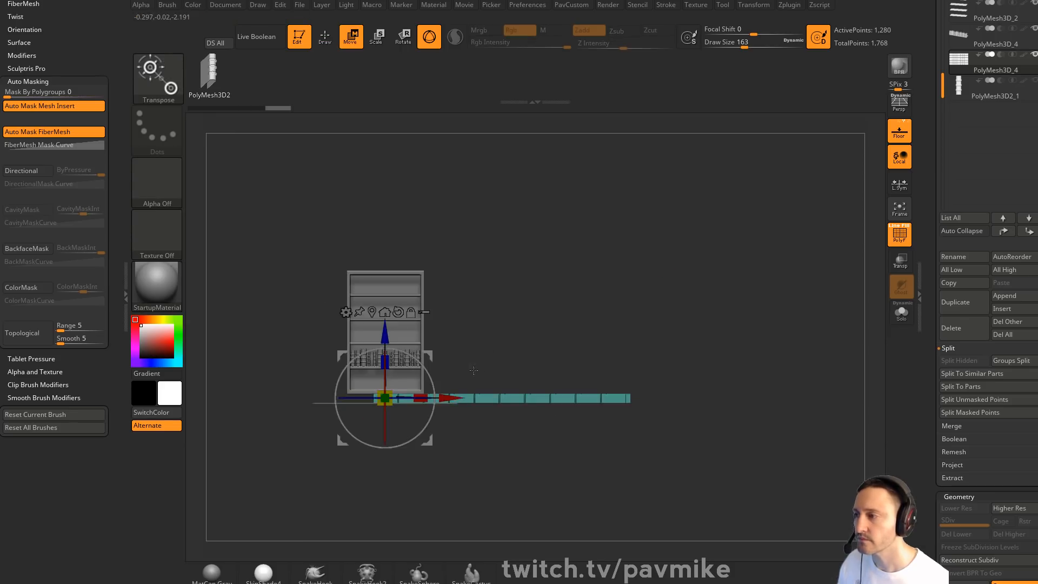
Move the brick floor horizontally until it is centered beneath the bookshelf
{"action": "left_click_drag", "start_coordinate": [449, 402], "coordinate": [340, 404]}
{"action": "key", "text": "q"}
{"action": "mouse_move", "coordinate": [712, 251]}
{"action": "left_mouse_down", "text": "shift"}
{"action": "mouse_move", "coordinate": [676, 310]}
{"action": "mouse_move", "coordinate": [684, 250]}
{"action": "mouse_move", "coordinate": [635, 239]}
{"action": "left_mouse_up", "text": "shift"}
{"action": "key", "text": "w"}
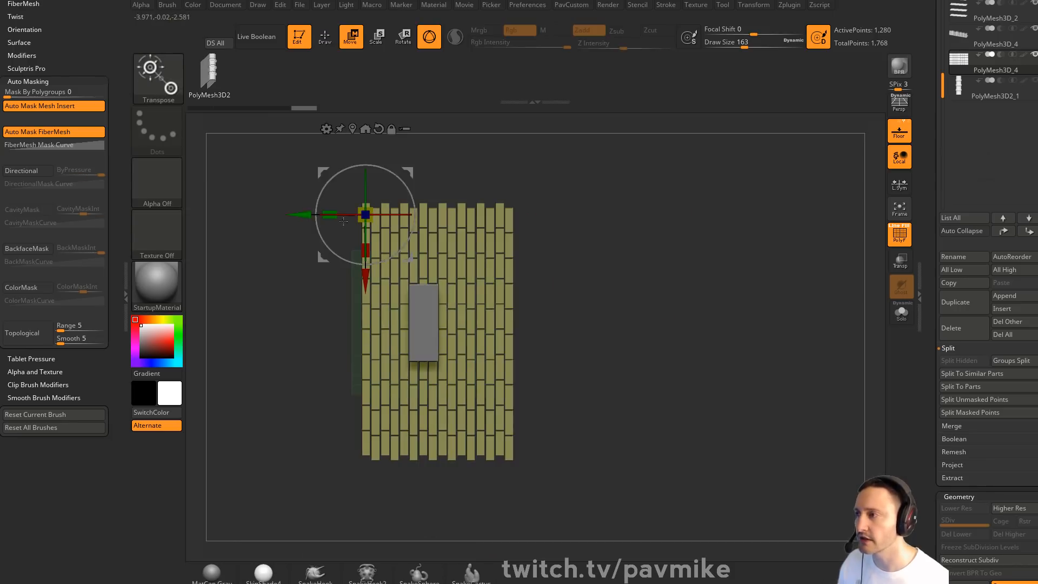
{"action": "left_click_drag", "start_coordinate": [300, 215], "coordinate": [287, 215]}
{"action": "key", "text": "q"}
Try to hide the bricks around the floor's corners with SelectLasso selections
{"action": "left_click", "coordinate": [163, 80], "text": "ctrl+shift"}
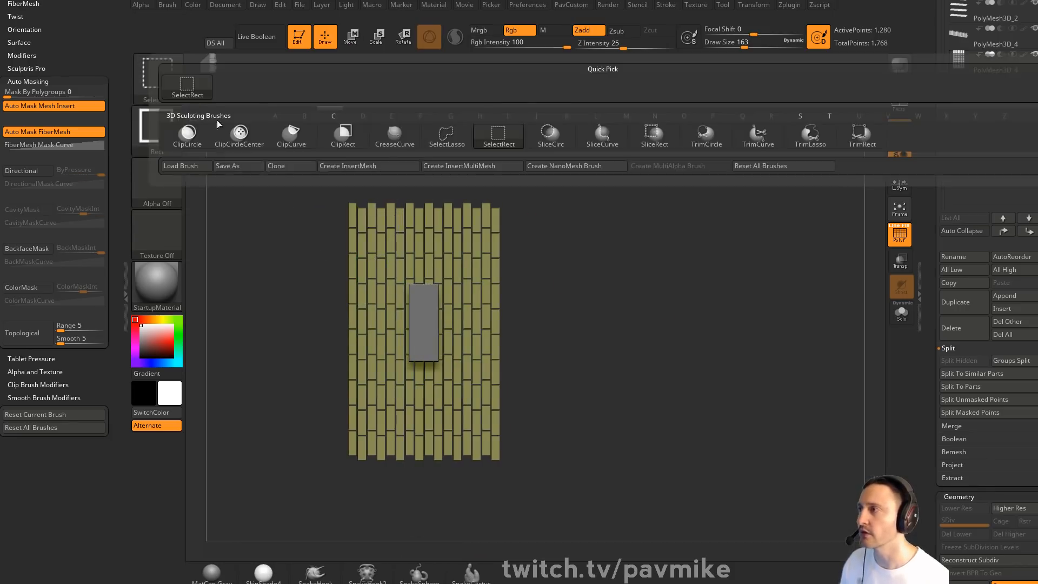
{"action": "left_click", "coordinate": [446, 135]}
{"action": "mouse_move", "coordinate": [590, 261]}
{"action": "left_mouse_down", "text": "ctrl+shift"}
{"action": "mouse_move", "coordinate": [513, 189]}
{"action": "mouse_move", "coordinate": [462, 201]}
{"action": "mouse_move", "coordinate": [492, 227]}
{"action": "left_mouse_up", "text": "ctrl+shift"}
{"action": "left_click_drag", "start_coordinate": [530, 409], "coordinate": [424, 489], "text": "ctrl+alt+shift"}
{"action": "mouse_move", "coordinate": [273, 351]}
{"action": "left_mouse_down", "text": "ctrl+alt+shift"}
{"action": "mouse_move", "coordinate": [286, 443]}
{"action": "mouse_move", "coordinate": [414, 506]}
{"action": "left_mouse_up", "text": "ctrl+alt+shift"}
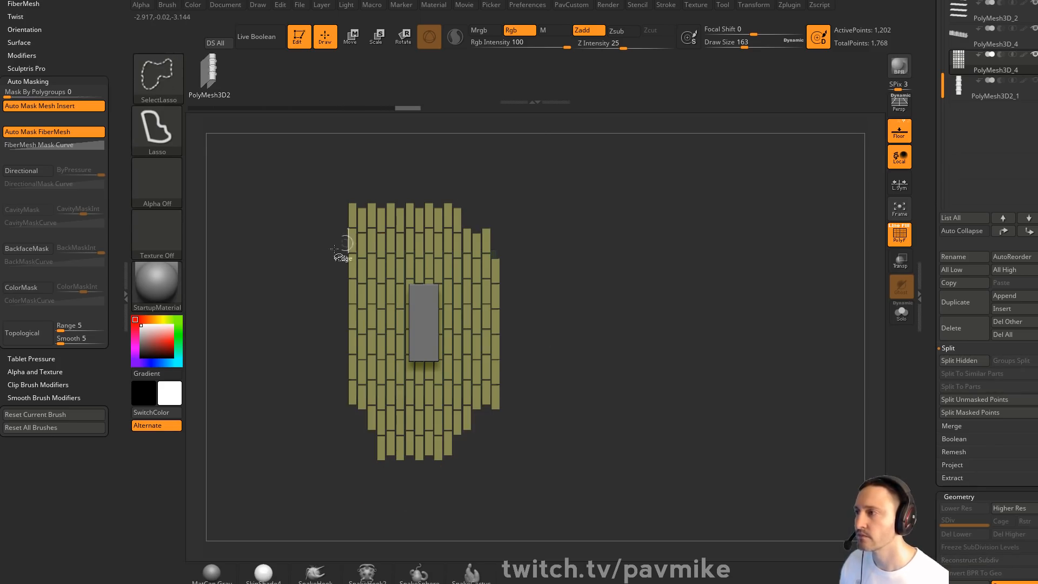
{"action": "mouse_move", "coordinate": [318, 187]}
{"action": "left_mouse_down", "text": "ctrl+alt+shift"}
{"action": "mouse_move", "coordinate": [348, 267]}
{"action": "mouse_move", "coordinate": [310, 265]}
{"action": "left_mouse_up", "text": "ctrl+alt+shift"}
Invert the brick visibility to isolate the hidden corner bricks, and restore the whole floor
{"action": "key", "text": "2"}
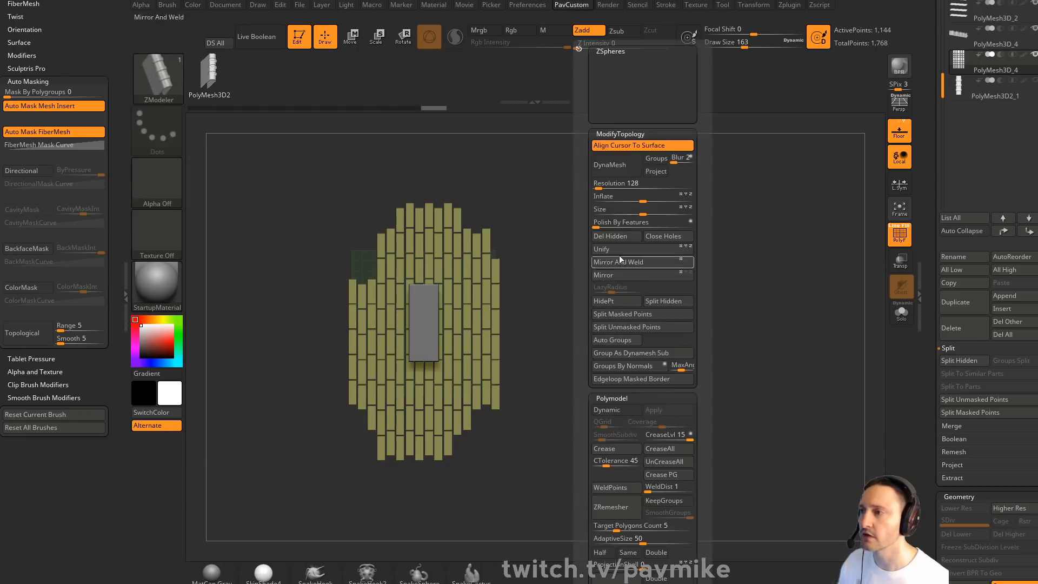
{"action": "left_click_drag", "start_coordinate": [611, 278], "coordinate": [668, 311], "text": "ctrl+shift"}
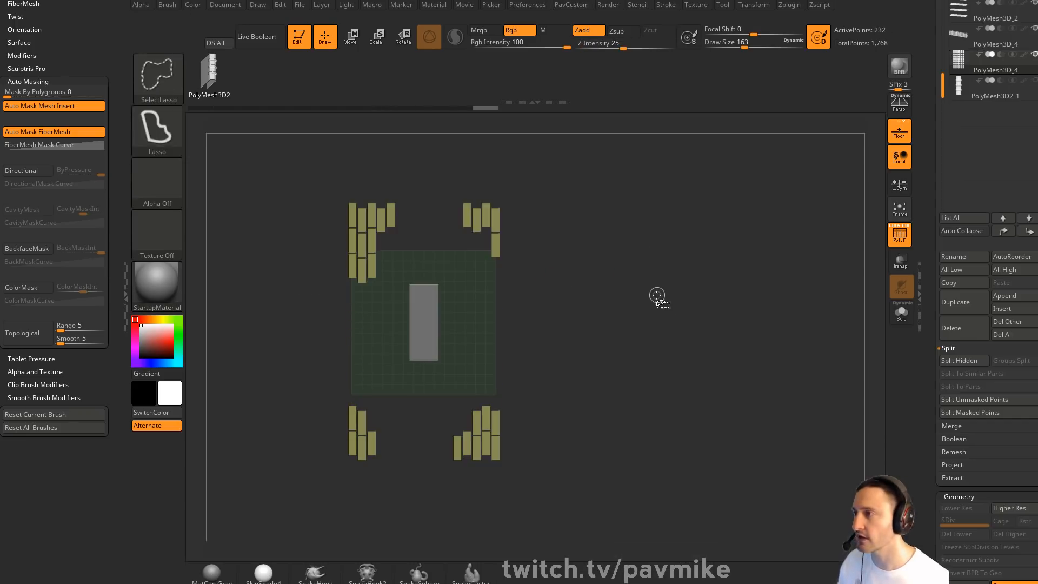
{"action": "mouse_move", "coordinate": [682, 241]}
{"action": "left_mouse_down"}
{"action": "mouse_move", "coordinate": [742, 222]}
{"action": "mouse_move", "coordinate": [771, 332]}
{"action": "mouse_move", "coordinate": [696, 298]}
{"action": "mouse_move", "coordinate": [707, 264]}
{"action": "mouse_move", "coordinate": [677, 285]}
{"action": "mouse_move", "coordinate": [687, 304]}
{"action": "left_mouse_up"}
{"action": "left_click_drag", "start_coordinate": [687, 304], "coordinate": [700, 282]}
{"action": "left_click_drag", "start_coordinate": [681, 239], "coordinate": [722, 271]}
{"action": "left_click", "coordinate": [638, 237], "text": "ctrl+shift"}
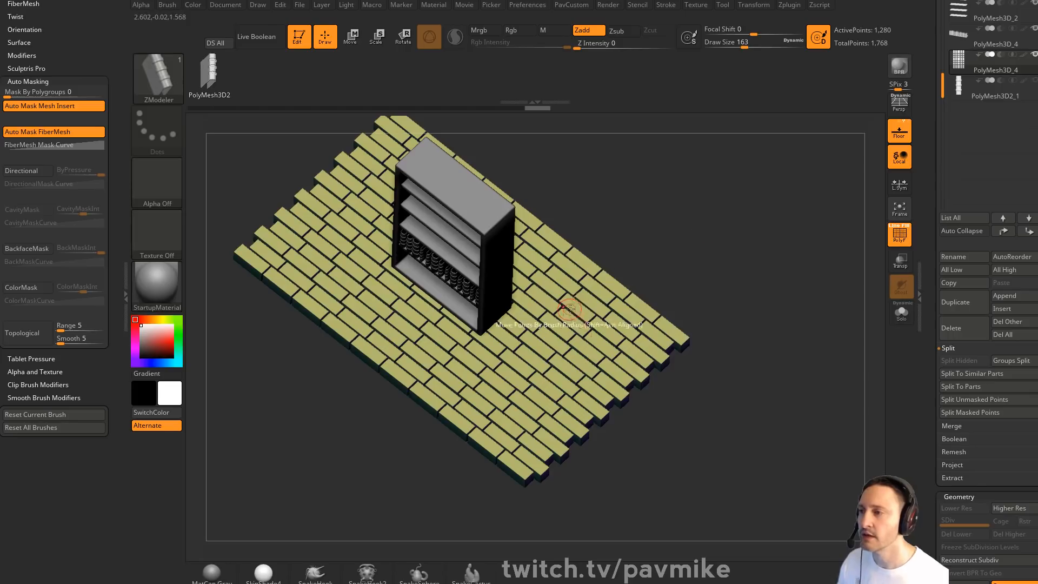
Give each floor brick its own polygroup and set the ZModeler polygon action to Delete with the Polygroup All target
{"action": "key", "text": "space"}
{"action": "left_click", "coordinate": [663, 339]}
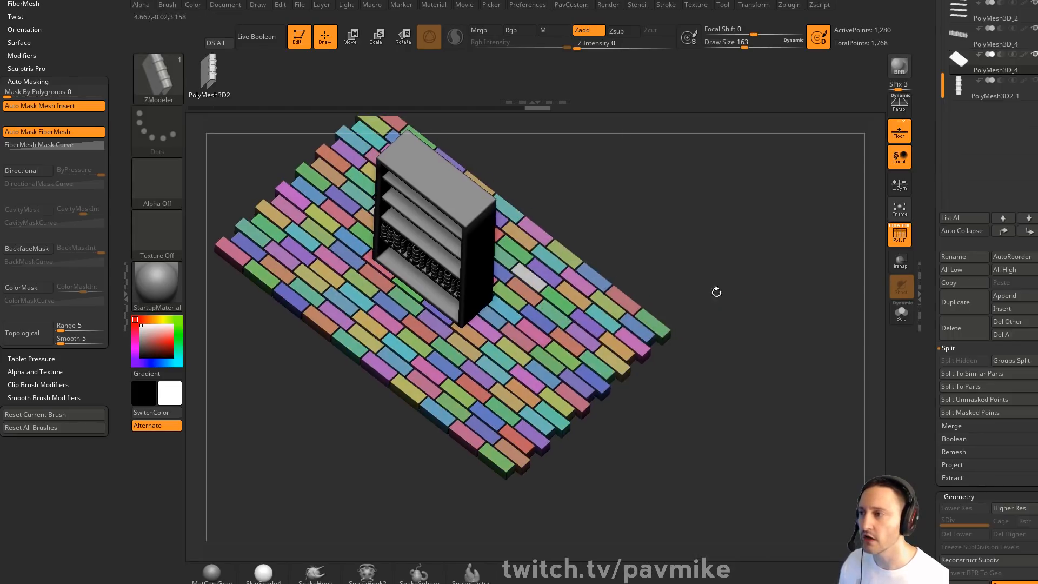
{"action": "key", "text": "space"}
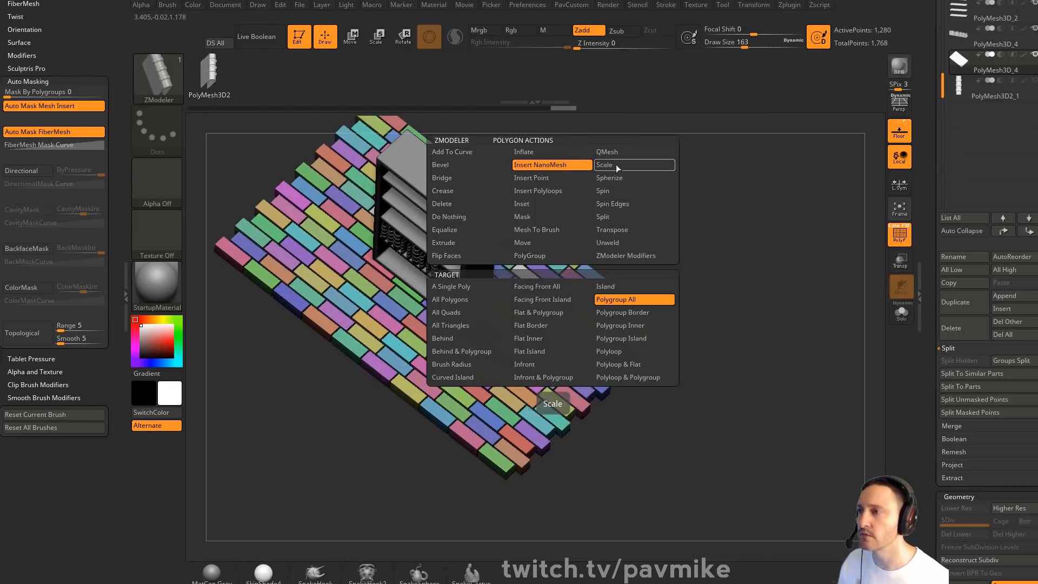
{"action": "left_click", "coordinate": [462, 204]}
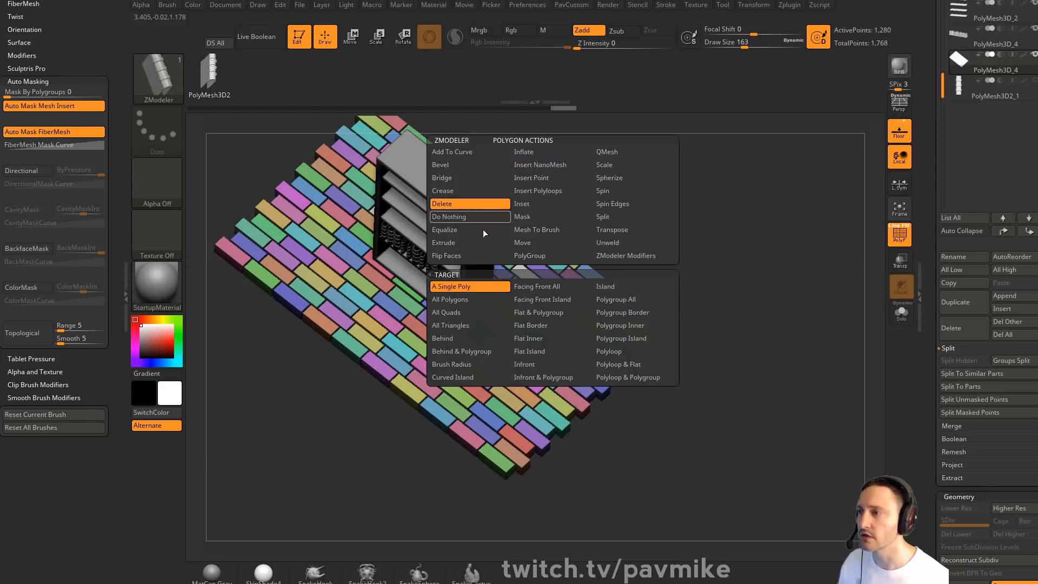
{"action": "left_click", "coordinate": [623, 300]}
Delete two adjoining bricks at one end of the floor and undo the accidental edge-loop insertion on a nearby brick
{"action": "left_click", "coordinate": [563, 355]}
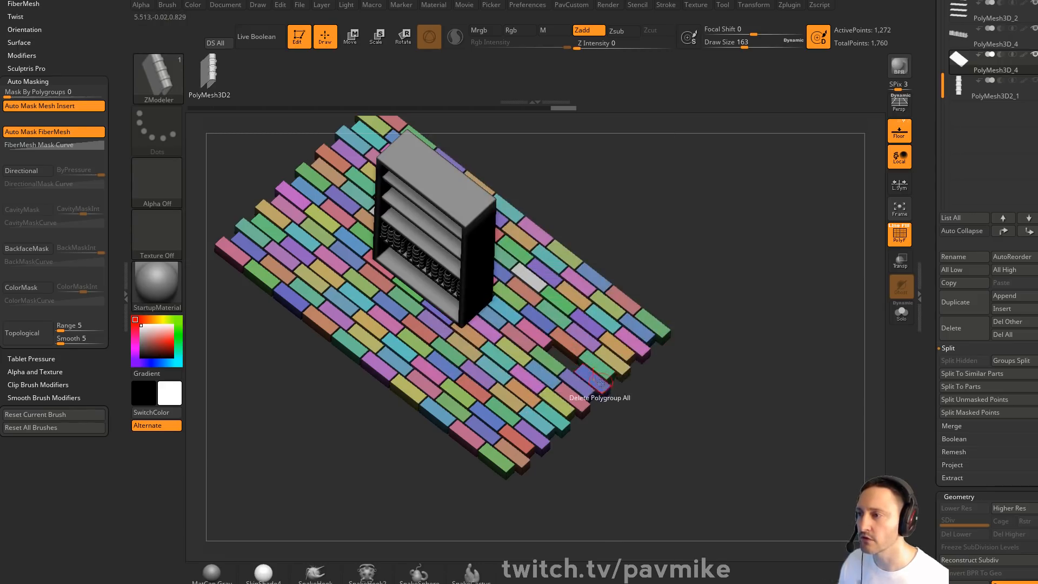
{"action": "left_click", "coordinate": [598, 384]}
{"action": "left_click", "coordinate": [640, 352]}
{"action": "left_click", "coordinate": [645, 335]}
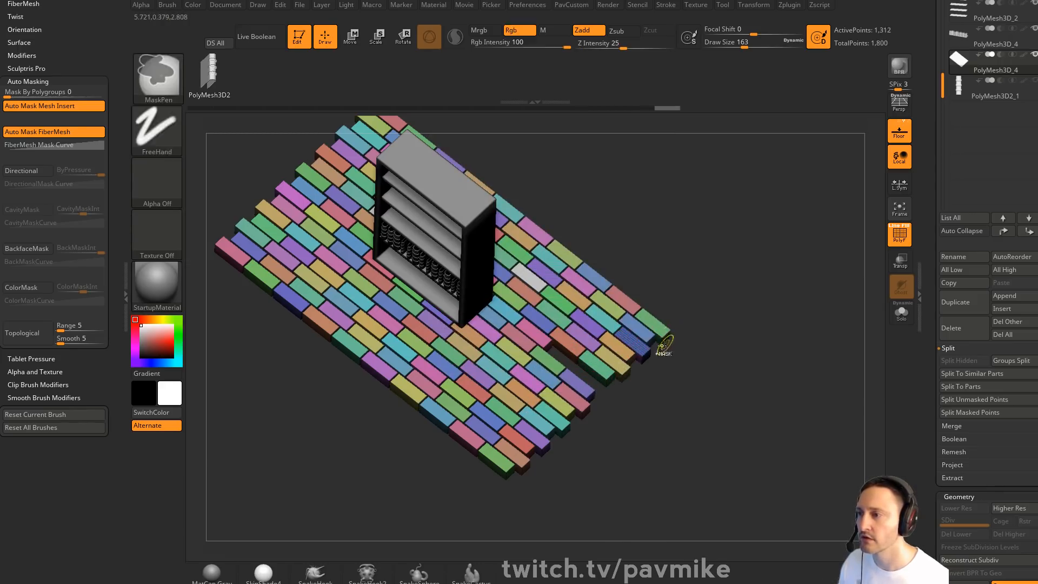
{"action": "key", "text": "ctrl+z"}
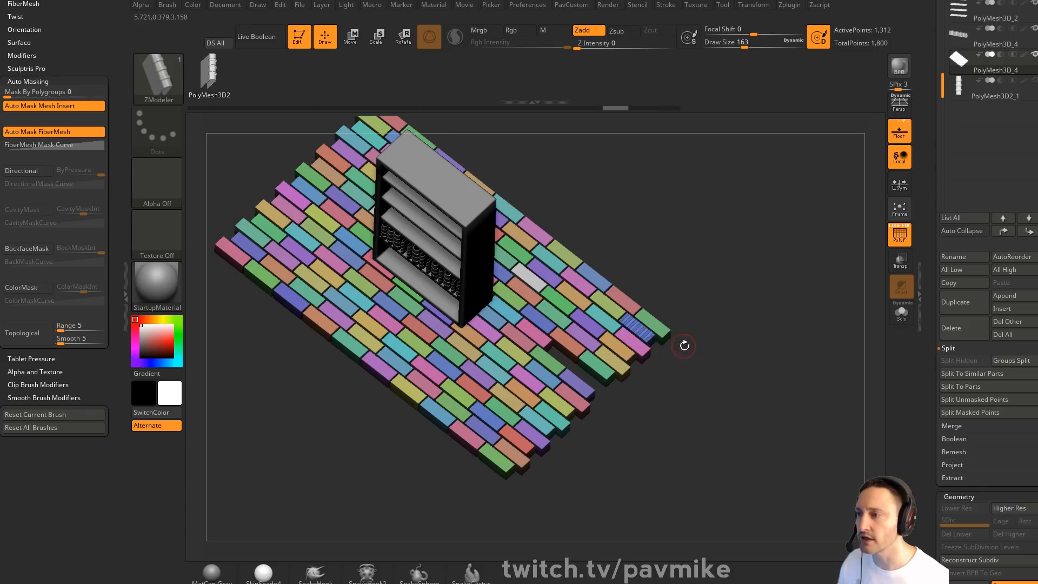
{"action": "mouse_move", "coordinate": [722, 335]}
{"action": "left_mouse_down", "text": "alt"}
{"action": "mouse_move", "coordinate": [675, 287]}
{"action": "mouse_move", "coordinate": [705, 340]}
{"action": "left_mouse_up", "text": "alt"}
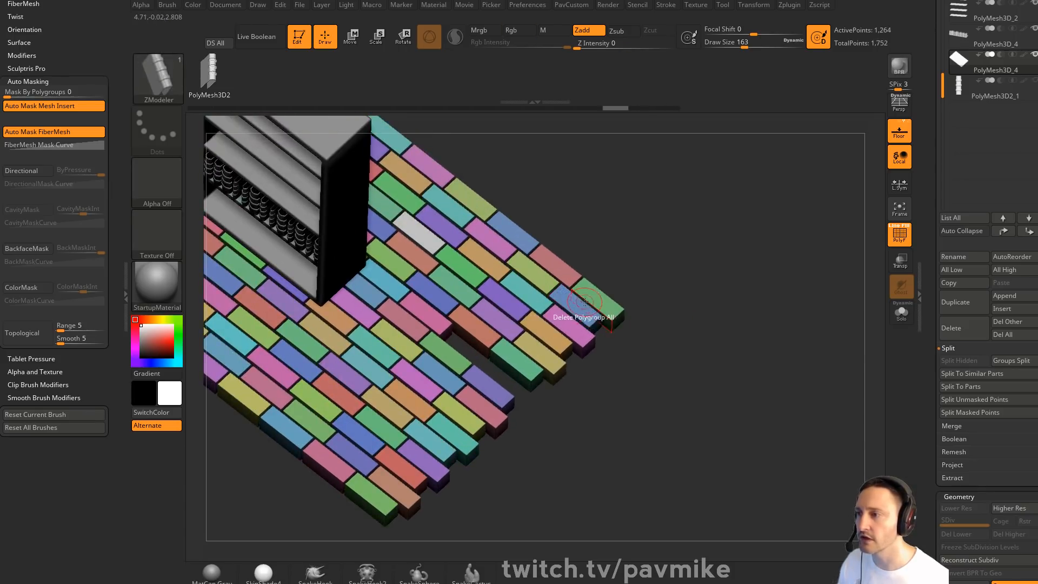
Set the ZModeler edge and point actions to Do Nothing
{"action": "key", "text": "space"}
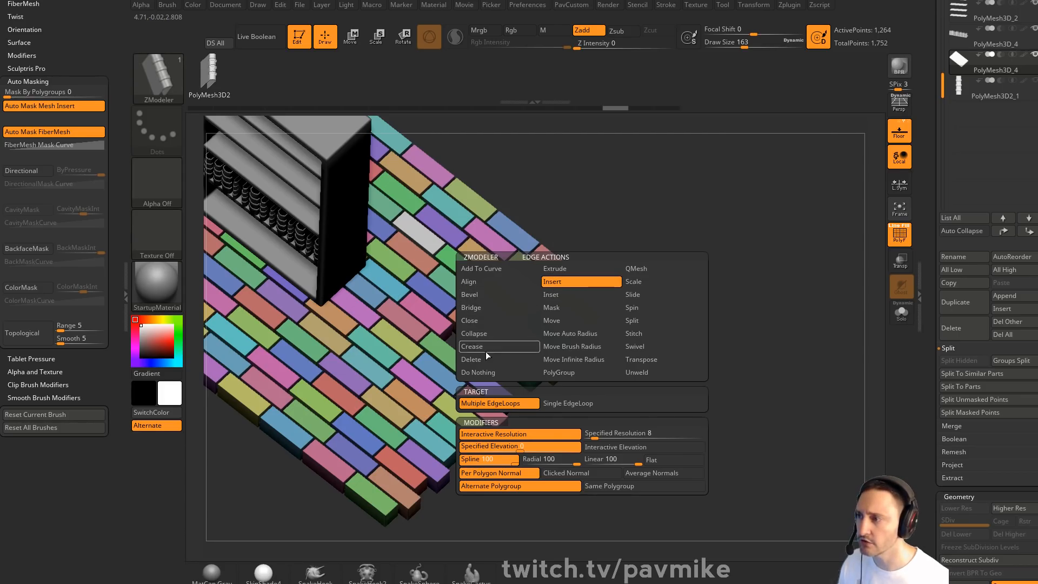
{"action": "left_click", "coordinate": [543, 348]}
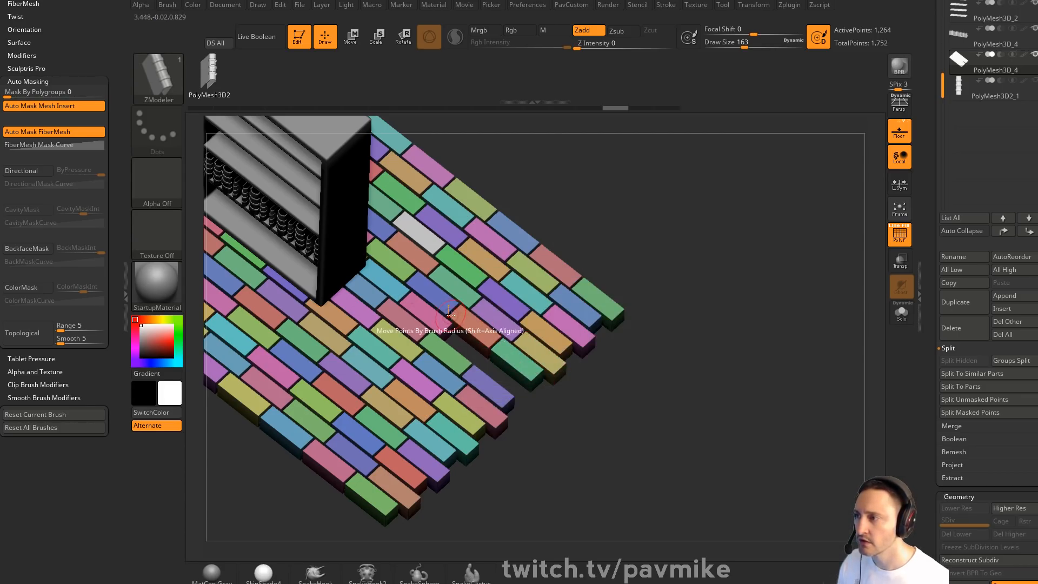
{"action": "key", "text": "space"}
{"action": "left_click", "coordinate": [375, 351]}
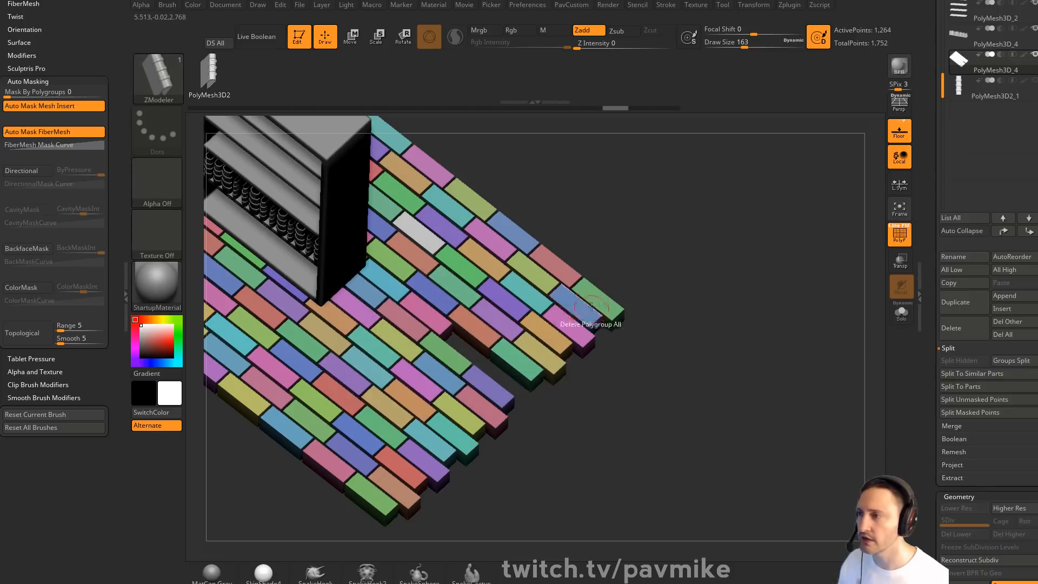
Delete more bricks from the same end of the floor and its front corner to make the outline ragged
{"action": "left_click", "coordinate": [591, 306]}
{"action": "left_click_drag", "start_coordinate": [644, 285], "coordinate": [558, 335]}
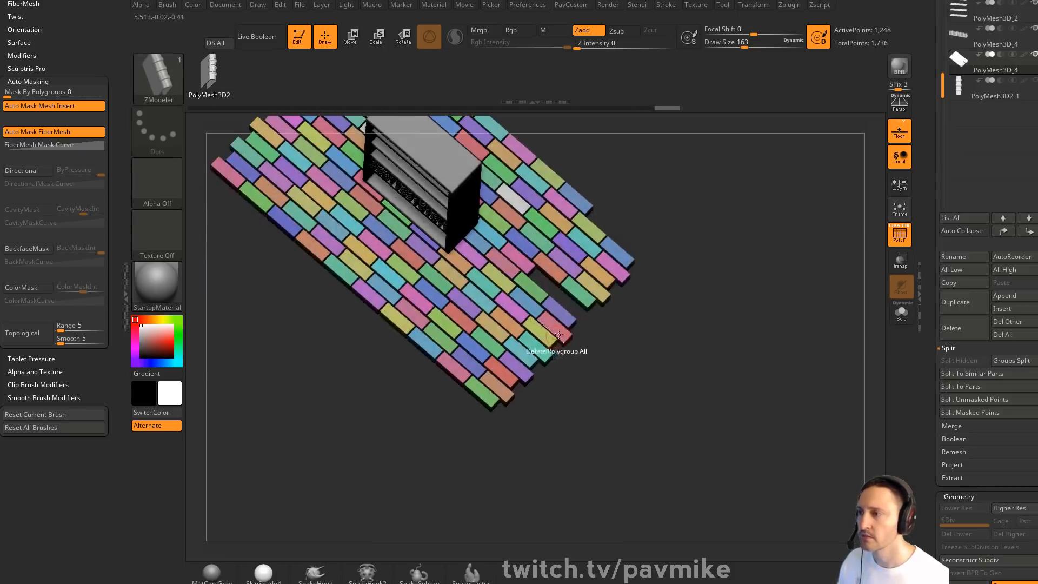
{"action": "left_click", "coordinate": [558, 335]}
{"action": "left_click", "coordinate": [480, 396]}
{"action": "left_click", "coordinate": [474, 378]}
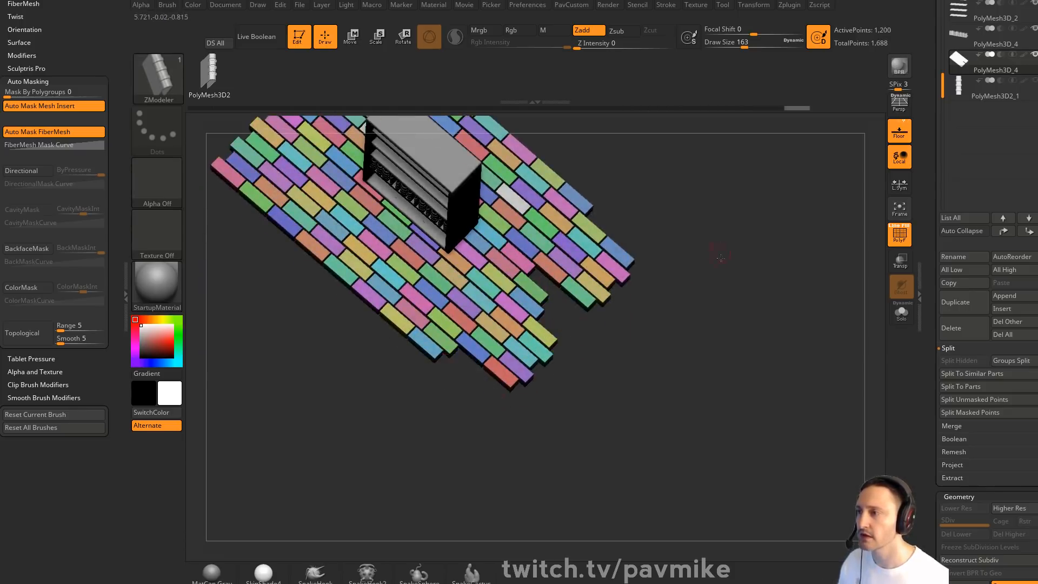
Delete bricks along the floor's back edge and far corner behind the bookshelf to break up the outline
{"action": "left_click_drag", "start_coordinate": [720, 258], "coordinate": [738, 257]}
{"action": "left_click", "coordinate": [568, 247]}
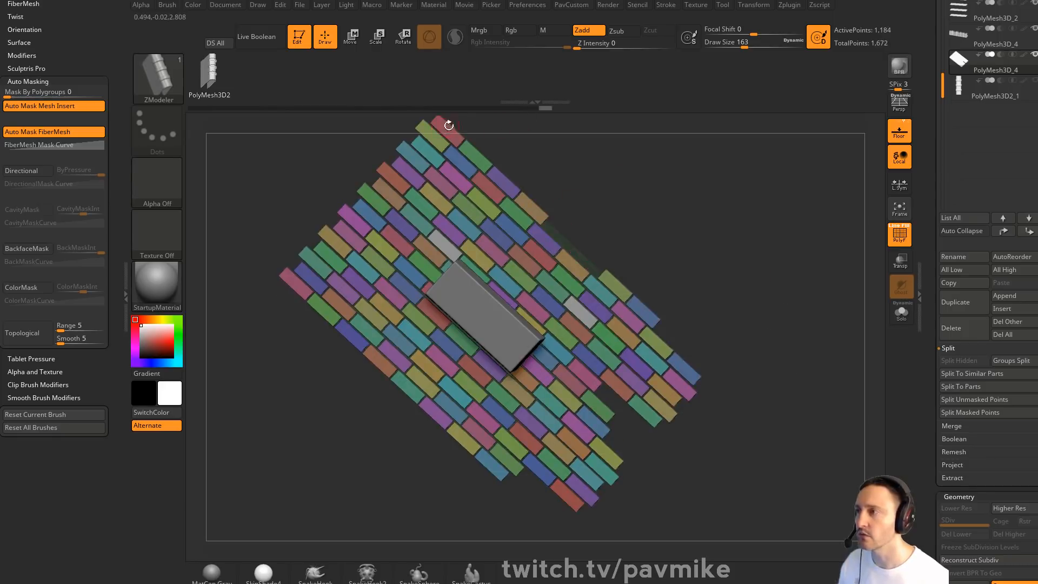
{"action": "mouse_move", "coordinate": [556, 171]}
{"action": "left_mouse_down", "text": "alt"}
{"action": "mouse_move", "coordinate": [588, 231]}
{"action": "mouse_move", "coordinate": [626, 181]}
{"action": "left_mouse_up", "text": "alt"}
{"action": "key", "text": "ctrl+z"}
{"action": "left_click", "coordinate": [482, 190]}
{"action": "left_click", "coordinate": [465, 195]}
{"action": "left_click", "coordinate": [460, 210]}
{"action": "left_click", "coordinate": [493, 220]}
{"action": "left_click", "coordinate": [507, 216]}
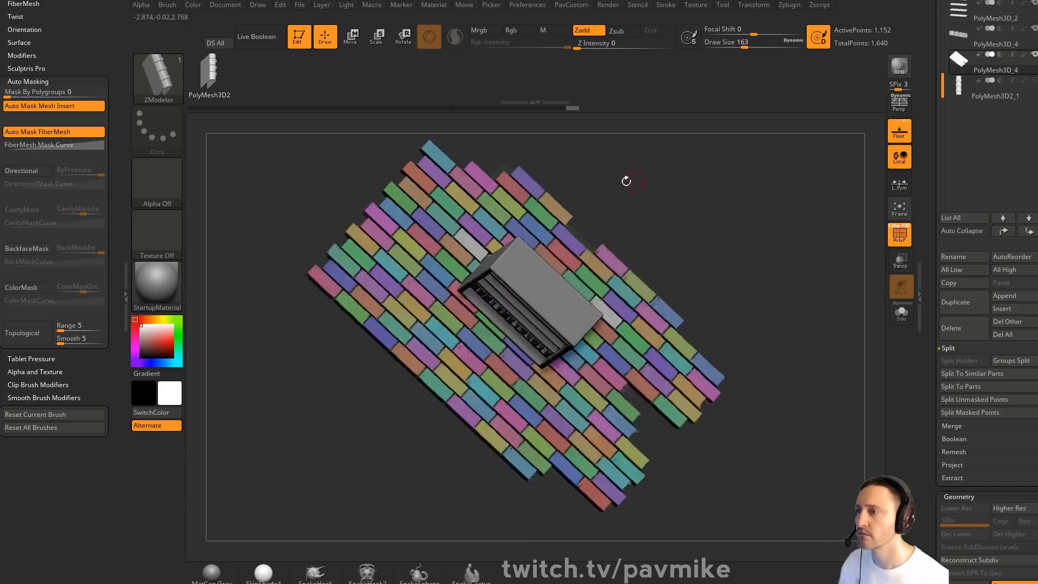
Delete a cluster of bricks from the opposite end of the floor to form an irregular notch
{"action": "left_click", "coordinate": [326, 281]}
{"action": "left_click", "coordinate": [339, 275]}
{"action": "left_click", "coordinate": [345, 259]}
{"action": "left_click", "coordinate": [352, 308]}
{"action": "left_click", "coordinate": [368, 302]}
{"action": "left_click", "coordinate": [368, 282]}
{"action": "left_click", "coordinate": [385, 281]}
{"action": "left_click", "coordinate": [364, 240]}
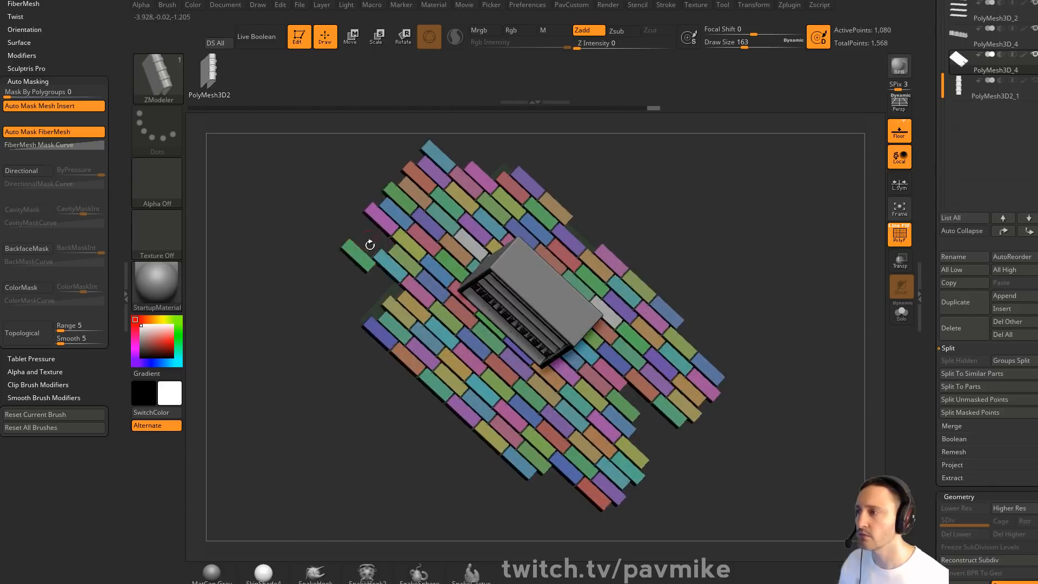
{"action": "left_click", "coordinate": [403, 332]}
Delete individual bricks inside the floor to leave gaps around the bookshelf
{"action": "mouse_move", "coordinate": [691, 357]}
{"action": "left_mouse_down"}
{"action": "mouse_move", "coordinate": [710, 281]}
{"action": "mouse_move", "coordinate": [787, 235]}
{"action": "mouse_move", "coordinate": [818, 284]}
{"action": "left_mouse_up"}
{"action": "left_click", "coordinate": [548, 378]}
{"action": "left_click", "coordinate": [587, 270]}
Isolate one brick beside the bookshelf by masking the rest of the floor, and nudge it slightly
{"action": "key", "text": "w"}
{"action": "key", "text": "f"}
{"action": "left_click_drag", "start_coordinate": [760, 322], "coordinate": [788, 294]}
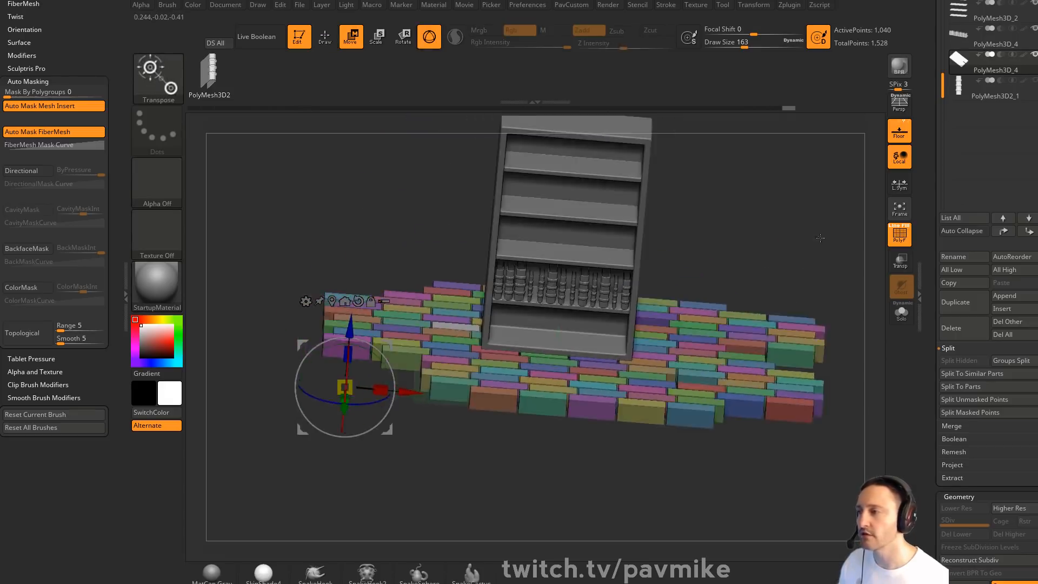
{"action": "left_click_drag", "start_coordinate": [821, 238], "coordinate": [707, 221]}
{"action": "left_click", "coordinate": [569, 332], "text": "ctrl"}
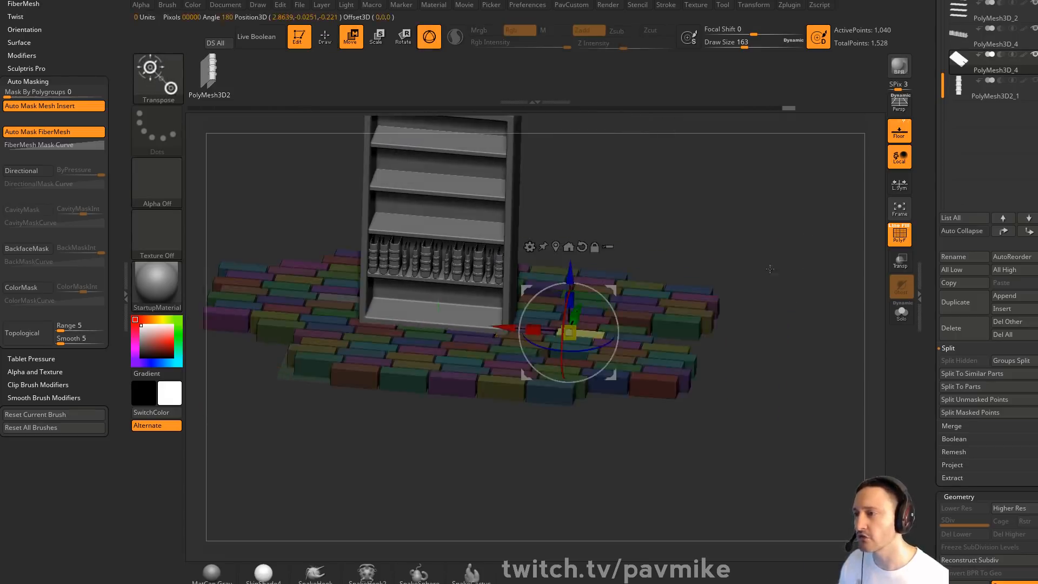
{"action": "left_click_drag", "start_coordinate": [770, 270], "coordinate": [749, 256]}
{"action": "left_click_drag", "start_coordinate": [611, 291], "coordinate": [610, 289]}
{"action": "key", "text": "q"}
{"action": "left_click_drag", "start_coordinate": [690, 227], "coordinate": [678, 264]}
{"action": "left_click_drag", "start_coordinate": [763, 246], "coordinate": [745, 289]}
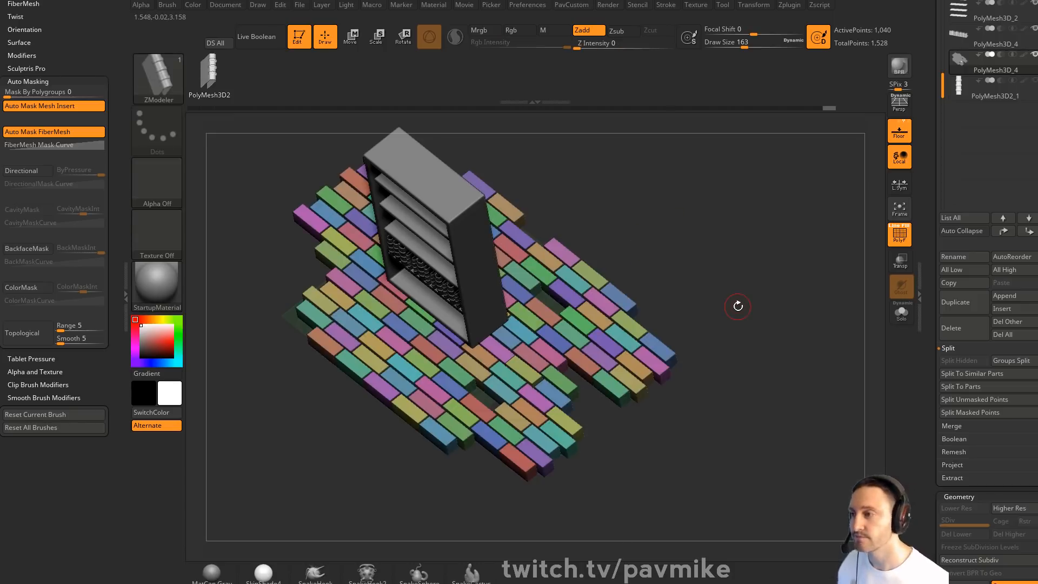
Activate dynamic subdivision on the brick floor and turn off the polyframe display
{"action": "key", "text": "d"}
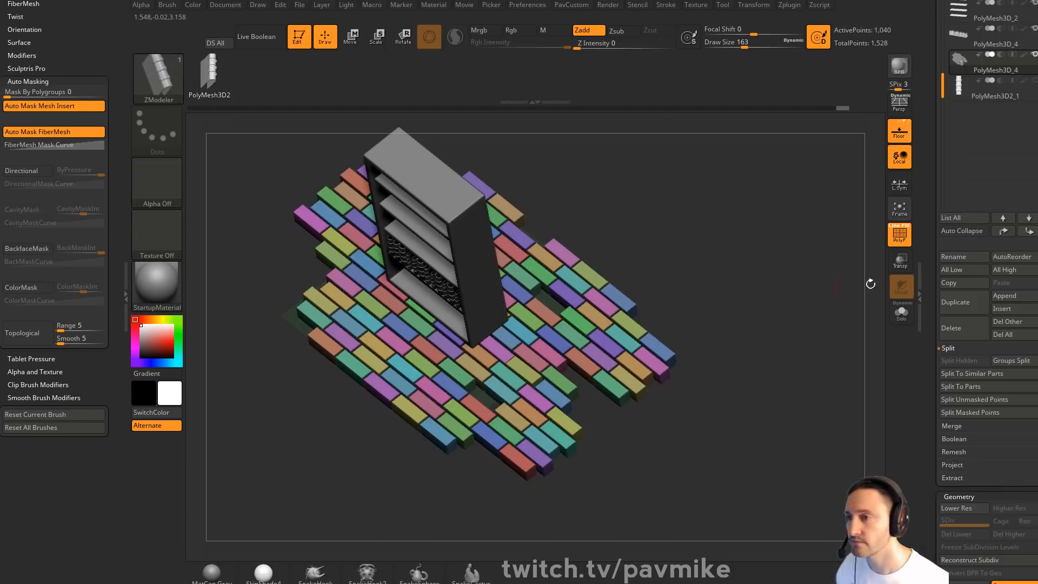
{"action": "left_click_drag", "start_coordinate": [871, 283], "coordinate": [787, 315]}
{"action": "left_click", "coordinate": [896, 237]}
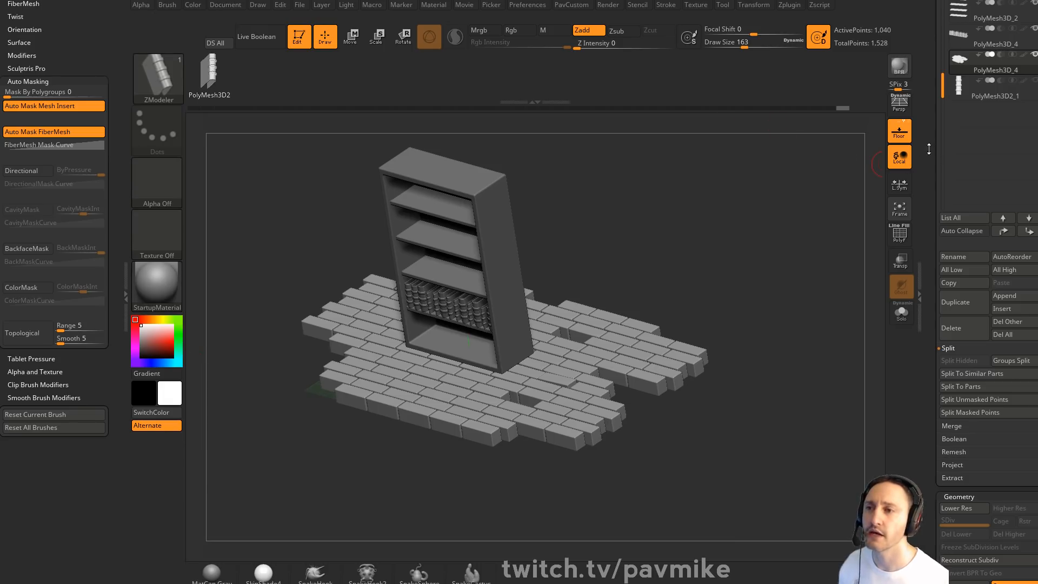
Switch to the Cylinder3D primitive, show its polyframe and convert it to a PolyMesh3D
{"action": "left_click", "coordinate": [1014, 120]}
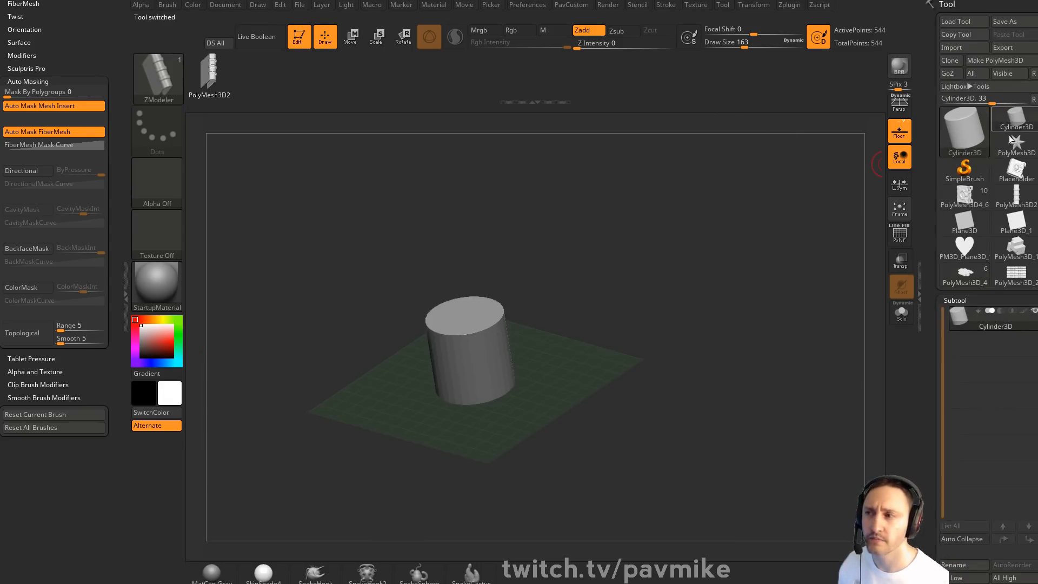
{"action": "left_click", "coordinate": [891, 236]}
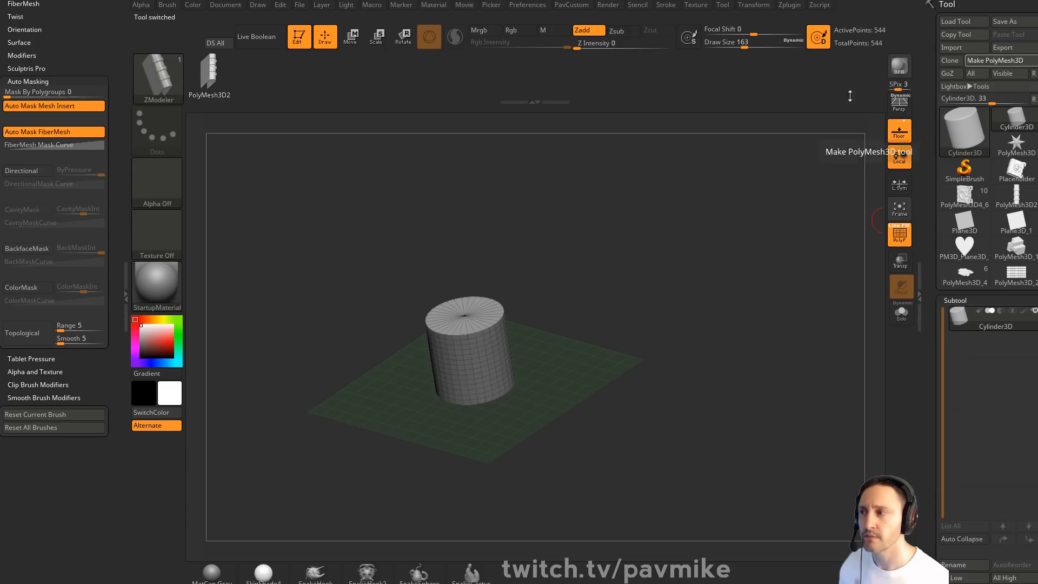
{"action": "left_click", "coordinate": [994, 60]}
Set the ZModeler edge action to PolyGroup and give one horizontal polygon loop around the cylinder's side its own polygroup
{"action": "right_click_drag", "start_coordinate": [663, 232], "coordinate": [633, 237], "text": "ctrl"}
{"action": "key", "text": "space"}
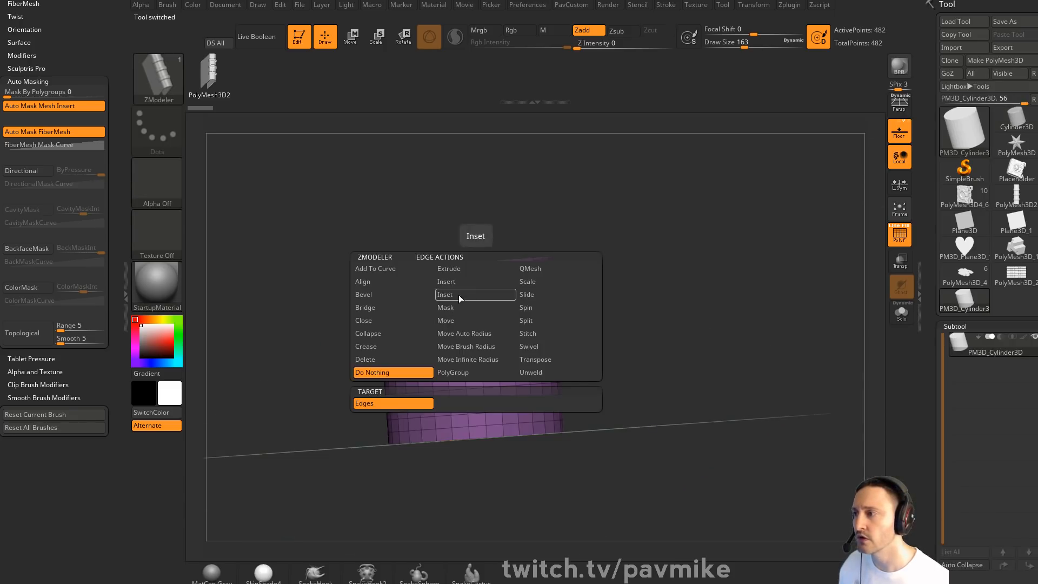
{"action": "left_click", "coordinate": [465, 281]}
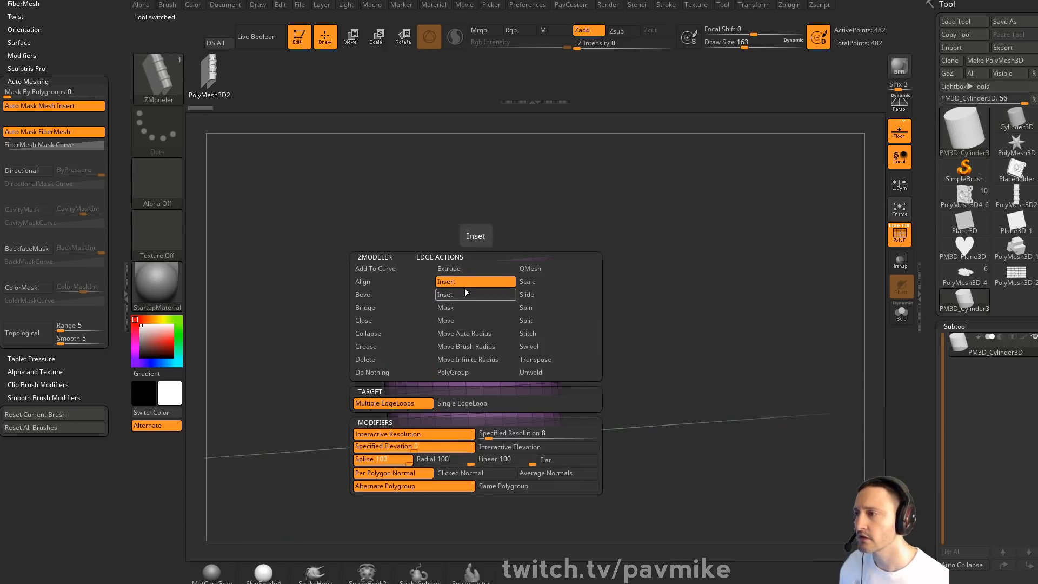
{"action": "left_click", "coordinate": [459, 372]}
{"action": "right_click_drag", "start_coordinate": [644, 270], "coordinate": [638, 327], "text": "ctrl"}
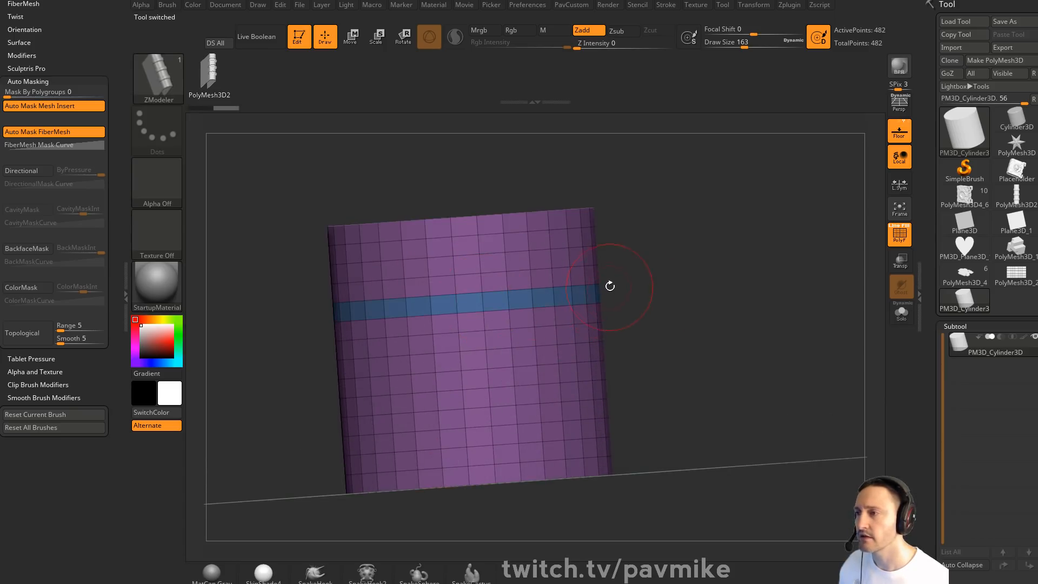
Set the ZModeler edge action to Slide with EdgeLoop Complete and slide the polygroup band's edge loop to make the band taller
{"action": "left_click_drag", "start_coordinate": [610, 286], "coordinate": [660, 288], "text": "shift"}
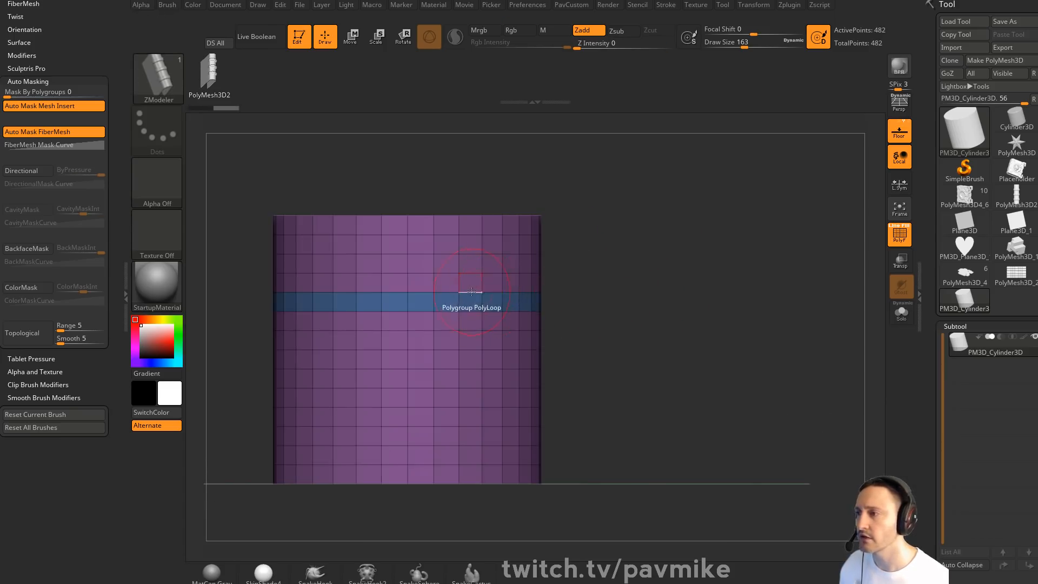
{"action": "key", "text": "space"}
{"action": "left_click", "coordinate": [551, 294]}
{"action": "left_click", "coordinate": [469, 403]}
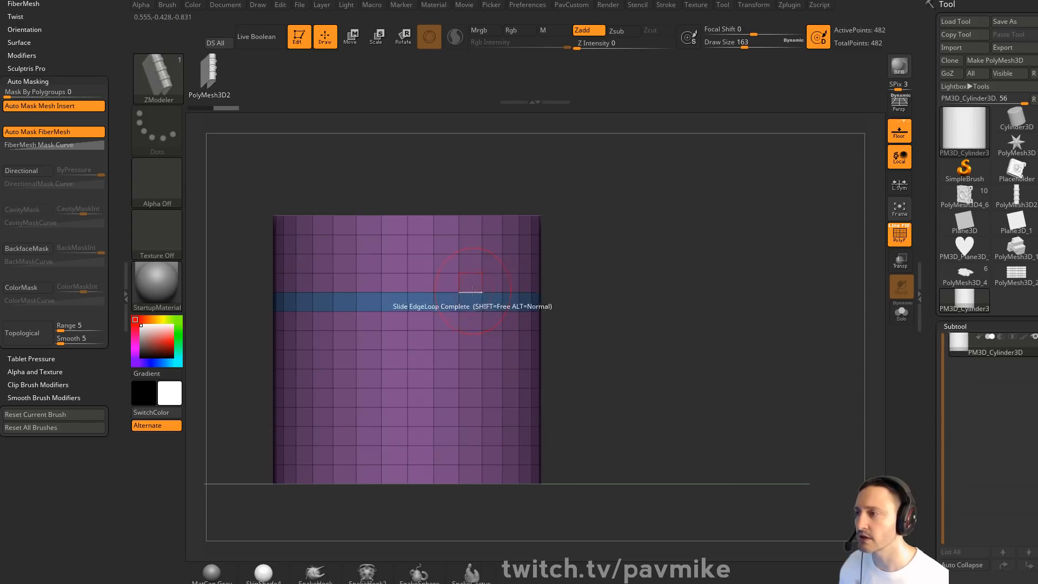
{"action": "left_click_drag", "start_coordinate": [472, 293], "coordinate": [474, 323]}
{"action": "left_click_drag", "start_coordinate": [621, 287], "coordinate": [598, 304]}
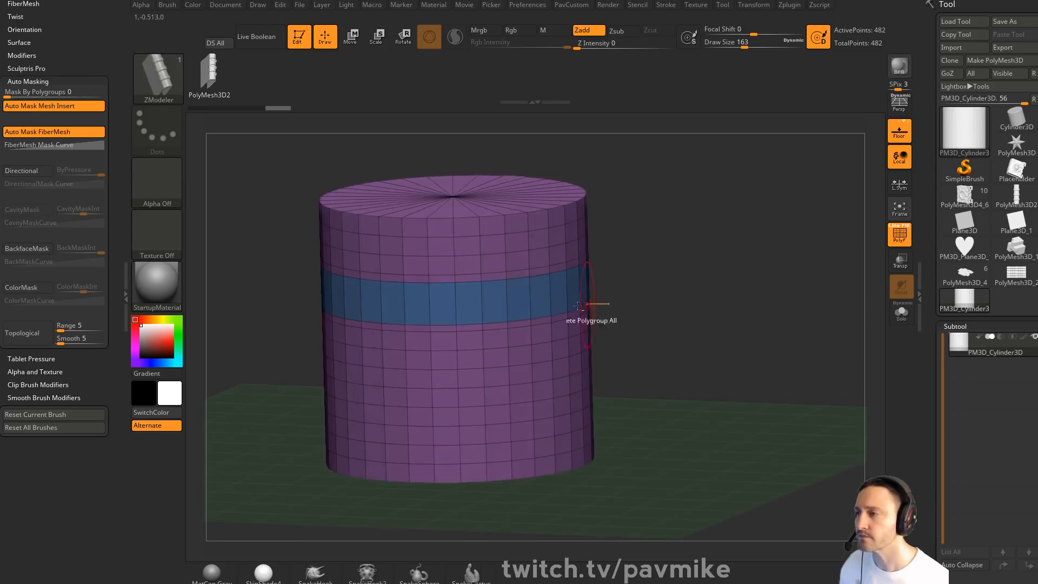
Pick the InsertMesh_2 brush as the mesh source and return to the ZModeler brush
{"action": "key", "text": "space"}
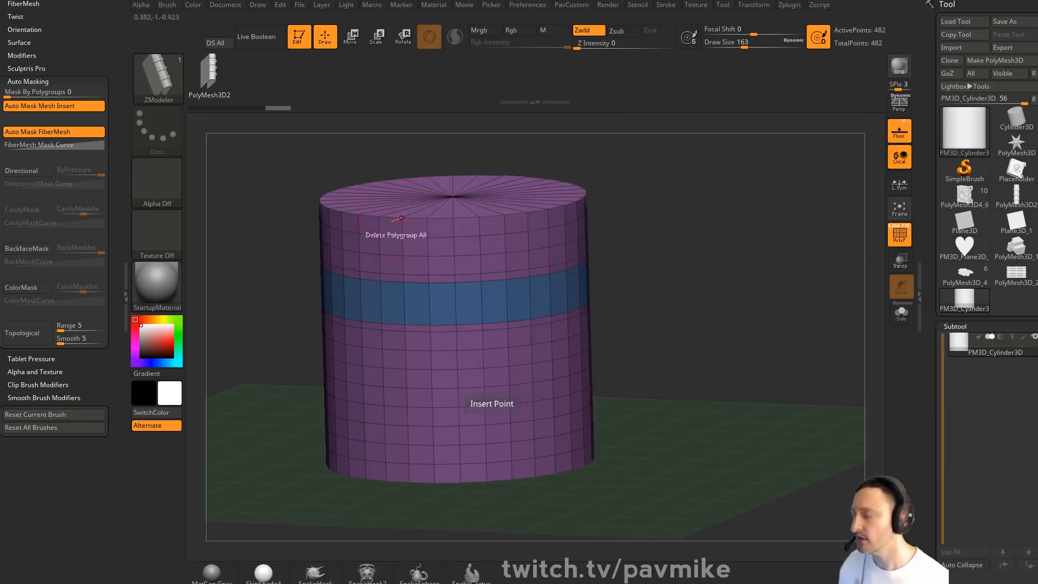
{"action": "key", "text": "b"}
{"action": "left_click", "coordinate": [452, 524]}
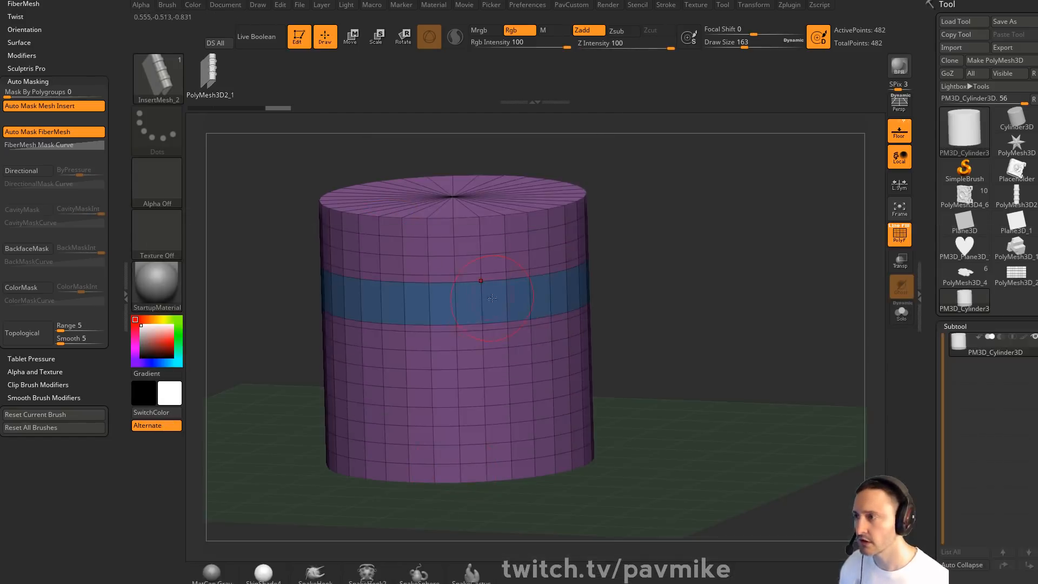
{"action": "key", "text": "b"}
{"action": "key", "text": "z"}
{"action": "key", "text": "m"}
Set the ZModeler polygon action to Insert NanoMesh with Polygroup All and insert the mesh around the cylinder's band
{"action": "key", "text": "space"}
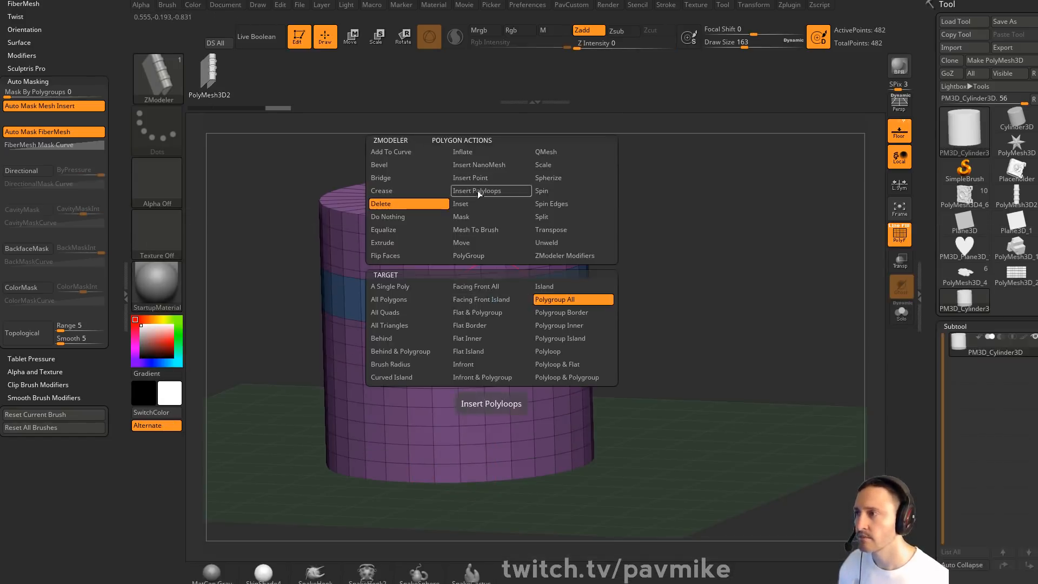
{"action": "left_click", "coordinate": [479, 164]}
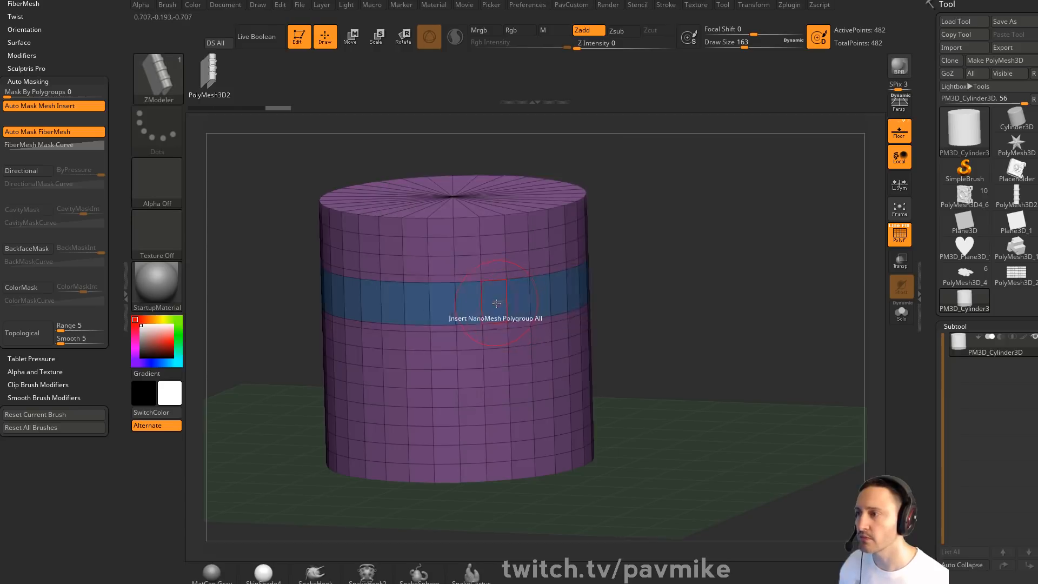
{"action": "left_click_drag", "start_coordinate": [496, 304], "coordinate": [498, 329]}
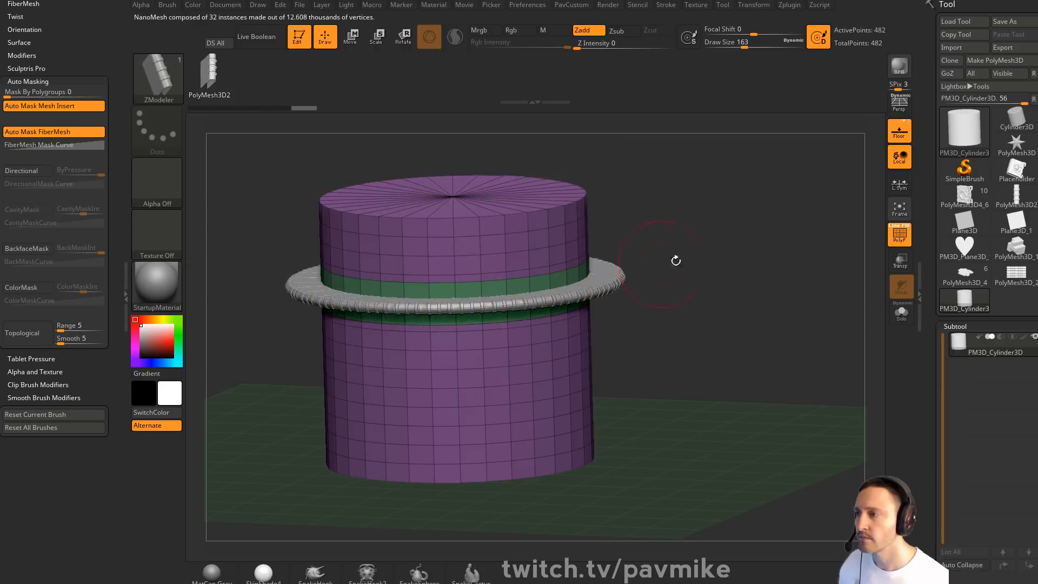
Set the inserted NanoMesh's ZRotation to 90 so the pieces stand upright around the cylinder
{"action": "scroll", "coordinate": [938, 257], "scroll_direction": "down", "scroll_amount": 2}
{"action": "scroll", "coordinate": [938, 257], "scroll_direction": "down", "scroll_amount": 10}
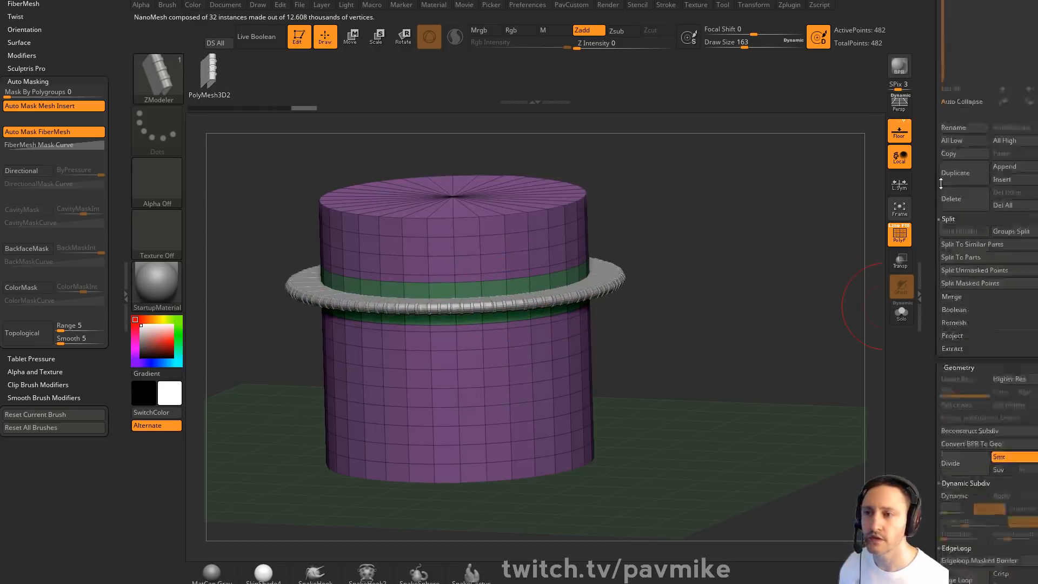
{"action": "scroll", "coordinate": [962, 162], "scroll_direction": "down", "scroll_amount": 3}
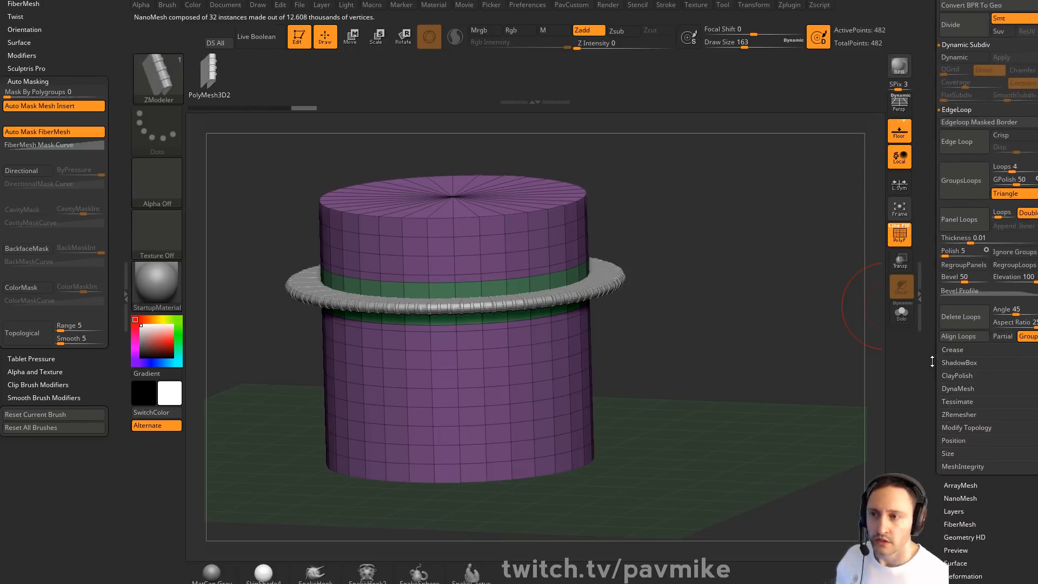
{"action": "scroll", "coordinate": [952, 349], "scroll_direction": "up", "scroll_amount": 8}
{"action": "key", "text": "shift"}
{"action": "left_click", "coordinate": [957, 241]}
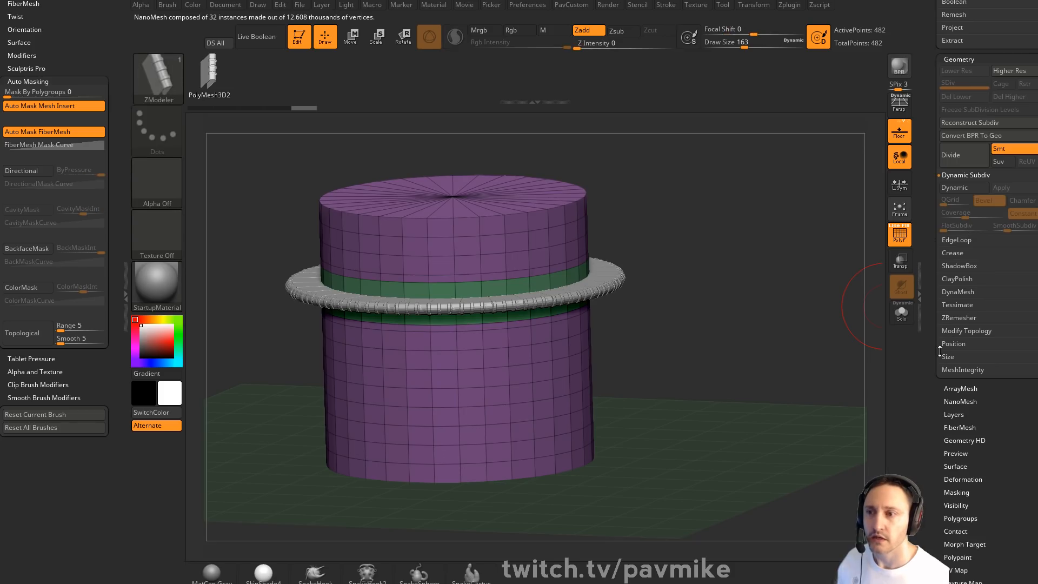
{"action": "left_click", "coordinate": [951, 393]}
{"action": "scroll", "coordinate": [952, 433], "scroll_direction": "down", "scroll_amount": 7}
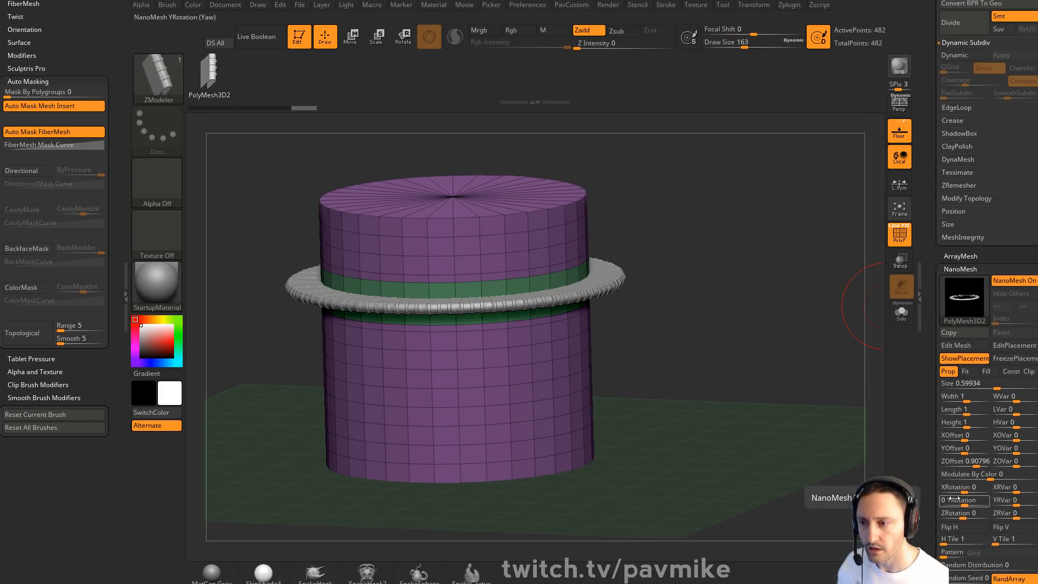
{"action": "left_click", "coordinate": [971, 502]}
{"action": "key", "text": "ctrl+z"}
{"action": "left_click_drag", "start_coordinate": [969, 489], "coordinate": [976, 513]}
{"action": "key", "text": "ctrl+z"}
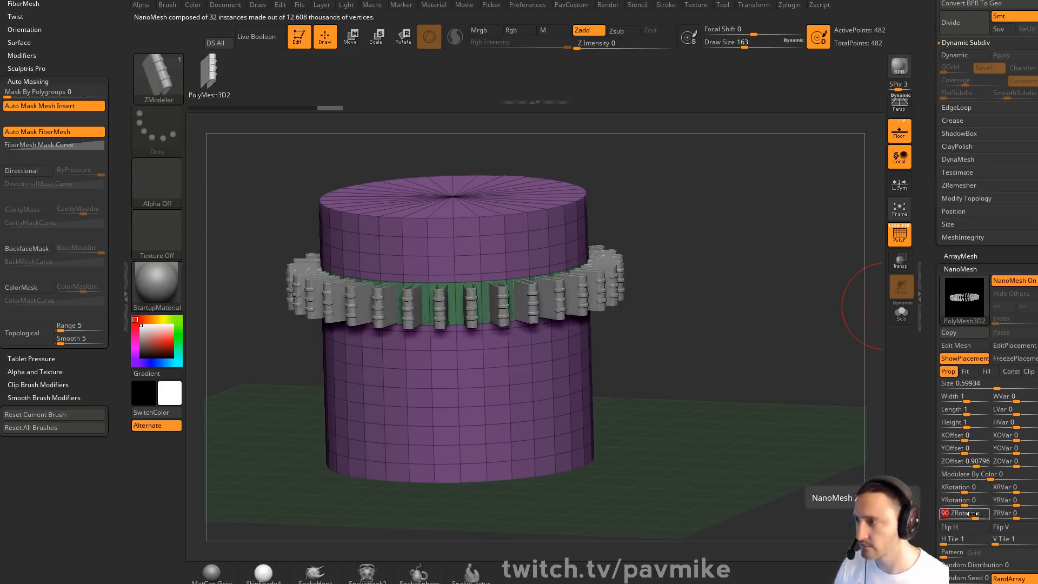
Reduce the brush draw size to 68 and view the ring of pieces from slightly above
{"action": "left_click_drag", "start_coordinate": [716, 445], "coordinate": [732, 443]}
{"action": "mouse_move", "coordinate": [699, 161]}
{"action": "left_mouse_down"}
{"action": "mouse_move", "coordinate": [756, 255]}
{"action": "mouse_move", "coordinate": [709, 243]}
{"action": "mouse_move", "coordinate": [697, 303]}
{"action": "mouse_move", "coordinate": [702, 293]}
{"action": "left_mouse_up"}
{"action": "key", "text": "s"}
{"action": "key", "text": "s"}
{"action": "mouse_move", "coordinate": [757, 346]}
{"action": "left_mouse_down"}
{"action": "mouse_move", "coordinate": [881, 367]}
{"action": "mouse_move", "coordinate": [732, 352]}
{"action": "left_mouse_up"}
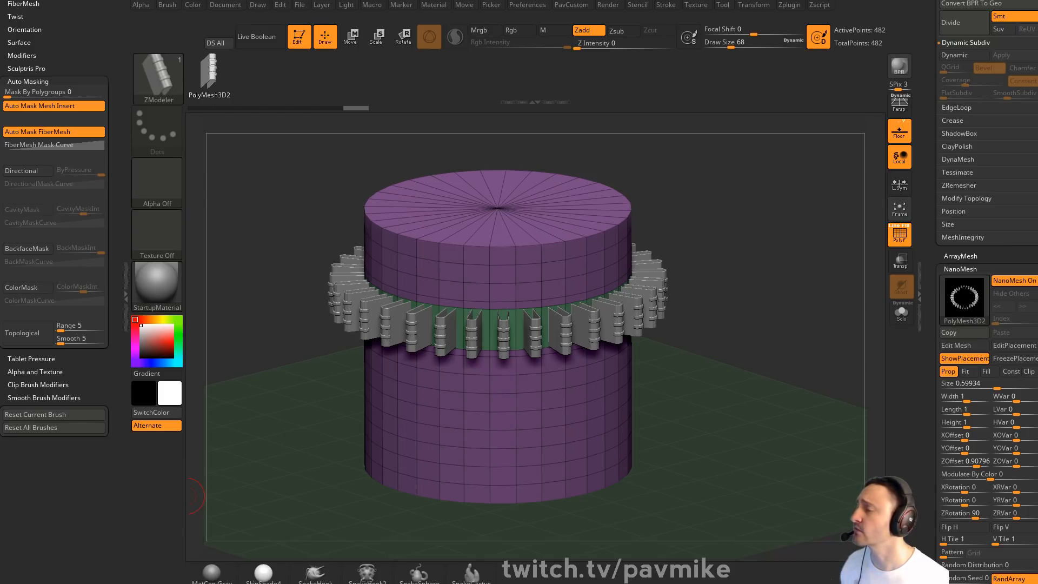
Show the Zplugin options in place of the brush settings and expand FBX ExportImport
{"action": "left_click_drag", "start_coordinate": [97, 32], "coordinate": [81, 568]}
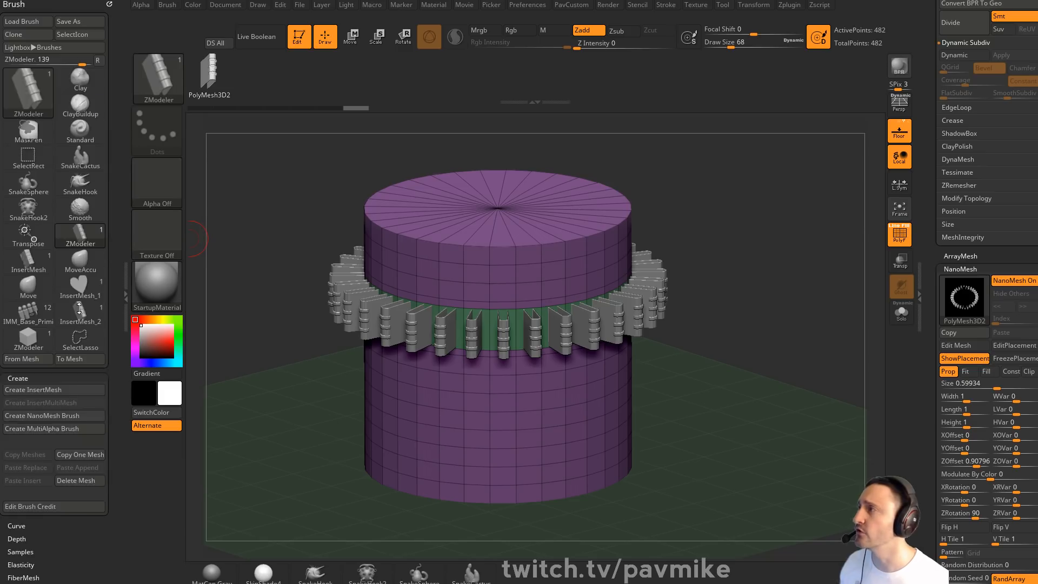
{"action": "left_click", "coordinate": [108, 4]}
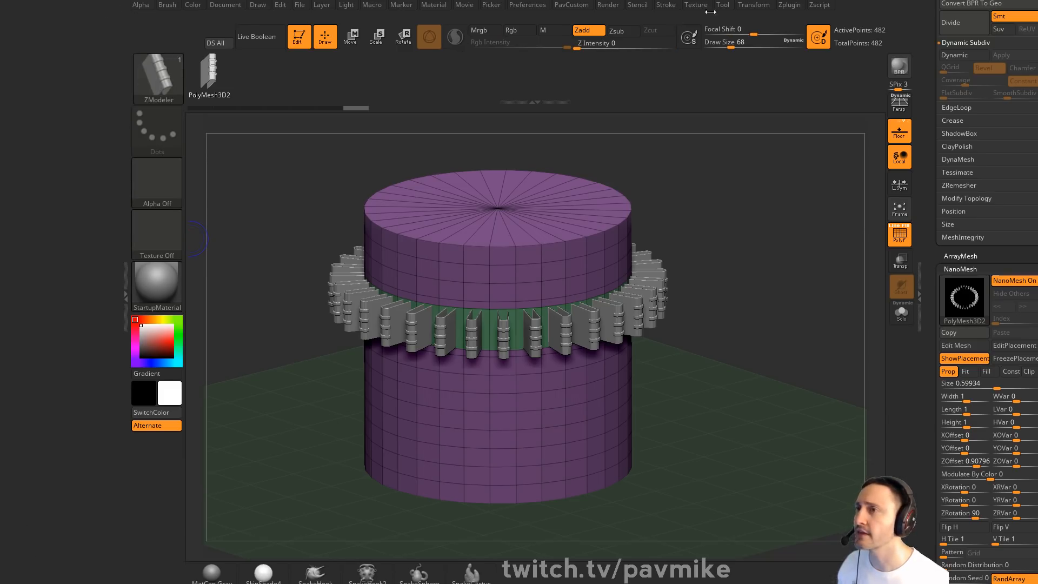
{"action": "left_click", "coordinate": [789, 5]}
{"action": "left_click_drag", "start_coordinate": [782, 13], "coordinate": [33, 165]}
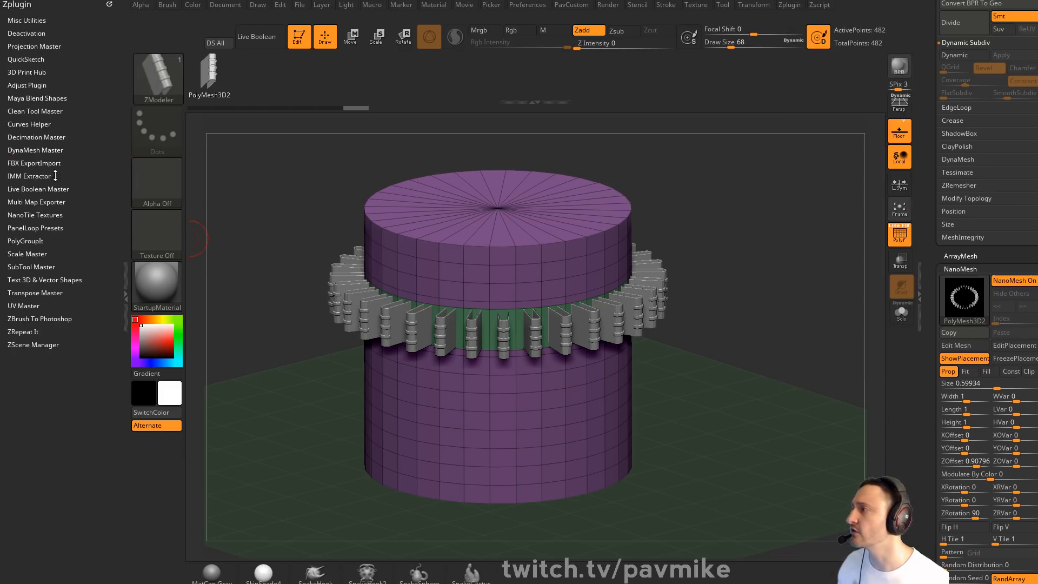
{"action": "left_click", "coordinate": [34, 163]}
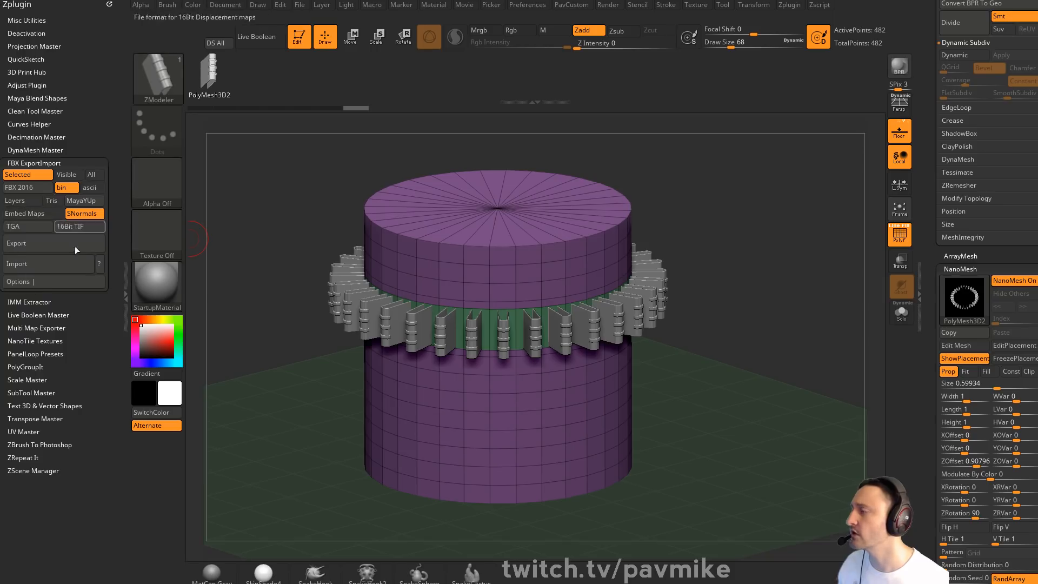
{"action": "scroll", "coordinate": [981, 54], "scroll_direction": "up", "scroll_amount": 10}
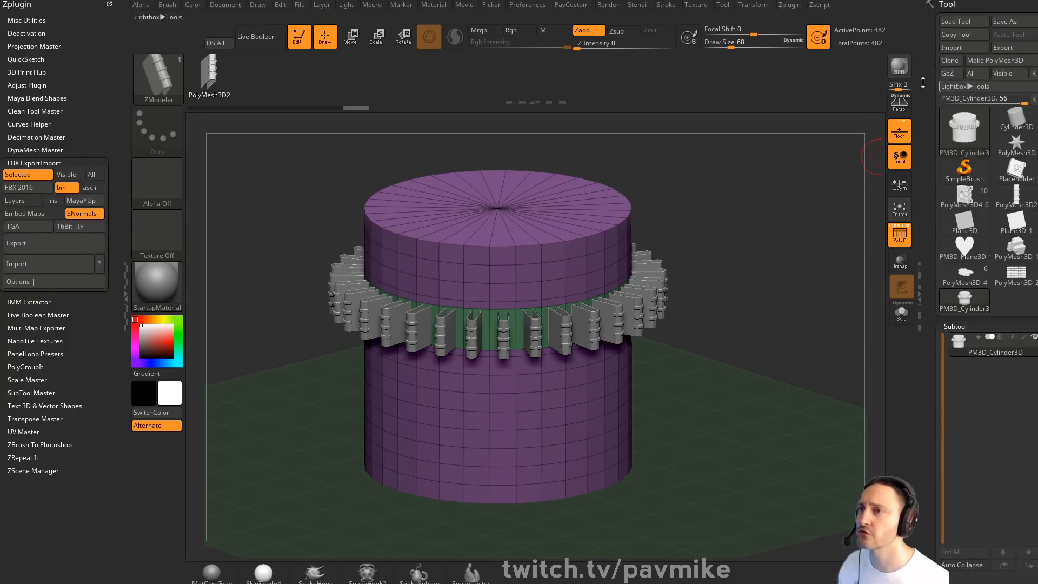
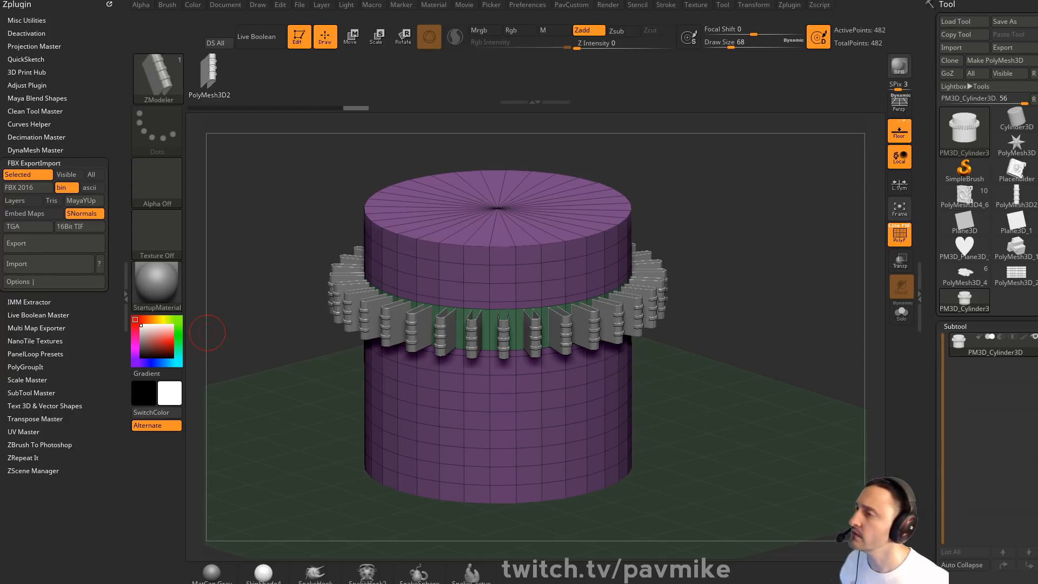
Try to lasso-hide the cylinder's upper cap, and turn off its NanoMesh
{"action": "mouse_move", "coordinate": [754, 291]}
{"action": "left_mouse_down"}
{"action": "mouse_move", "coordinate": [771, 257]}
{"action": "mouse_move", "coordinate": [798, 275]}
{"action": "left_mouse_up"}
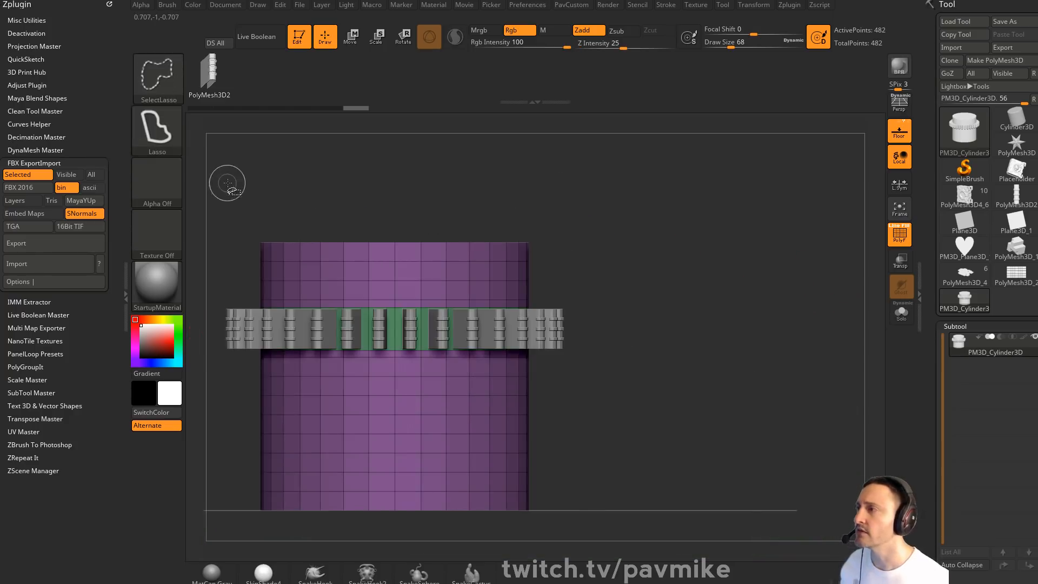
{"action": "mouse_move", "coordinate": [233, 163]}
{"action": "left_mouse_down", "text": "ctrl+shift"}
{"action": "mouse_move", "coordinate": [348, 232]}
{"action": "mouse_move", "coordinate": [557, 240]}
{"action": "left_mouse_up", "text": "ctrl+shift"}
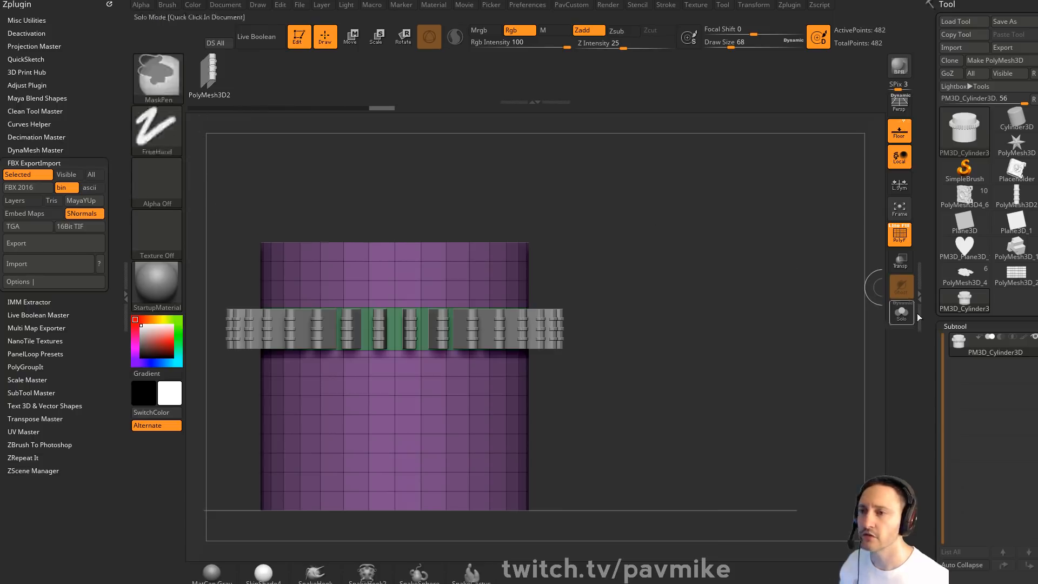
{"action": "scroll", "coordinate": [968, 265], "scroll_direction": "down", "scroll_amount": 10}
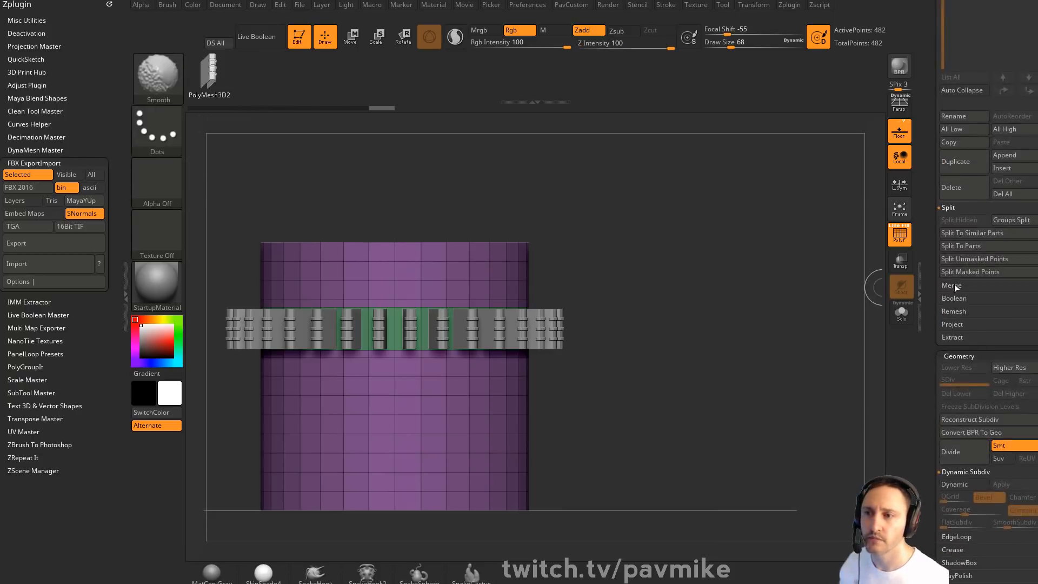
{"action": "scroll", "coordinate": [974, 271], "scroll_direction": "down", "scroll_amount": 10}
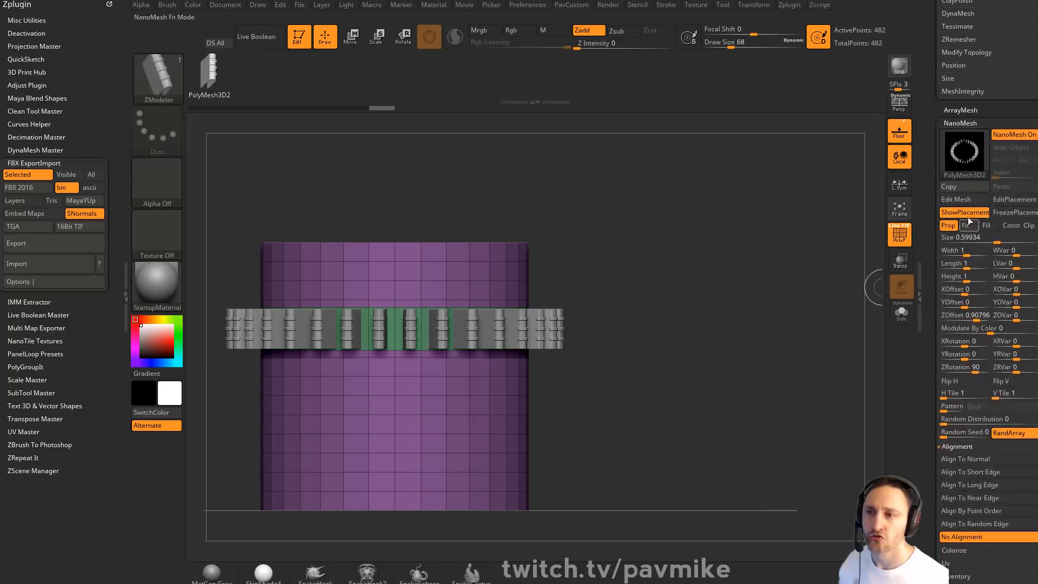
{"action": "left_click", "coordinate": [1007, 135]}
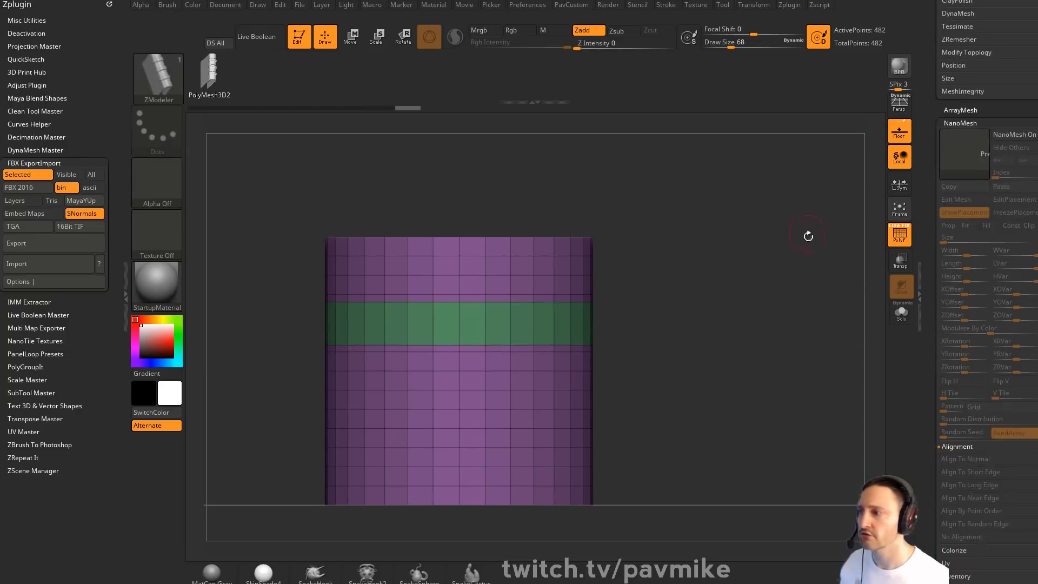
Hide the cylinder's top cap and delete it, leaving the upper end open
{"action": "mouse_move", "coordinate": [273, 164]}
{"action": "left_mouse_down", "text": "ctrl+shift"}
{"action": "mouse_move", "coordinate": [378, 241]}
{"action": "mouse_move", "coordinate": [347, 198]}
{"action": "mouse_move", "coordinate": [283, 244]}
{"action": "mouse_move", "coordinate": [580, 249]}
{"action": "mouse_move", "coordinate": [668, 214]}
{"action": "mouse_move", "coordinate": [747, 235]}
{"action": "left_mouse_up", "text": "ctrl+shift"}
{"action": "left_click", "coordinate": [347, 198], "text": "ctrl+shift"}
{"action": "left_click_drag", "start_coordinate": [741, 195], "coordinate": [773, 238], "text": "ctrl+shift"}
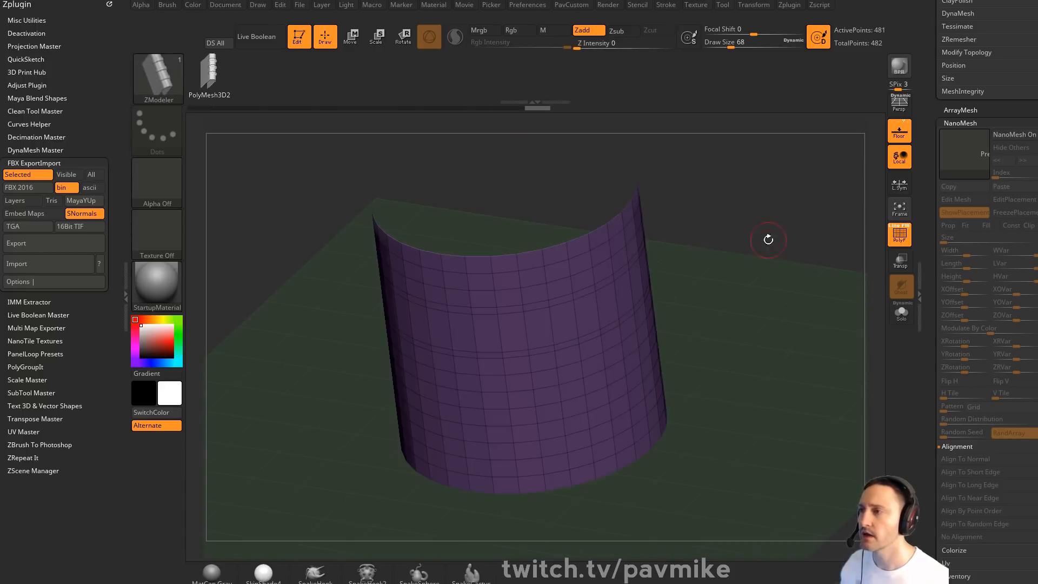
{"action": "key", "text": "grave"}
{"action": "left_click", "coordinate": [754, 238]}
{"action": "left_click_drag", "start_coordinate": [675, 252], "coordinate": [712, 226]}
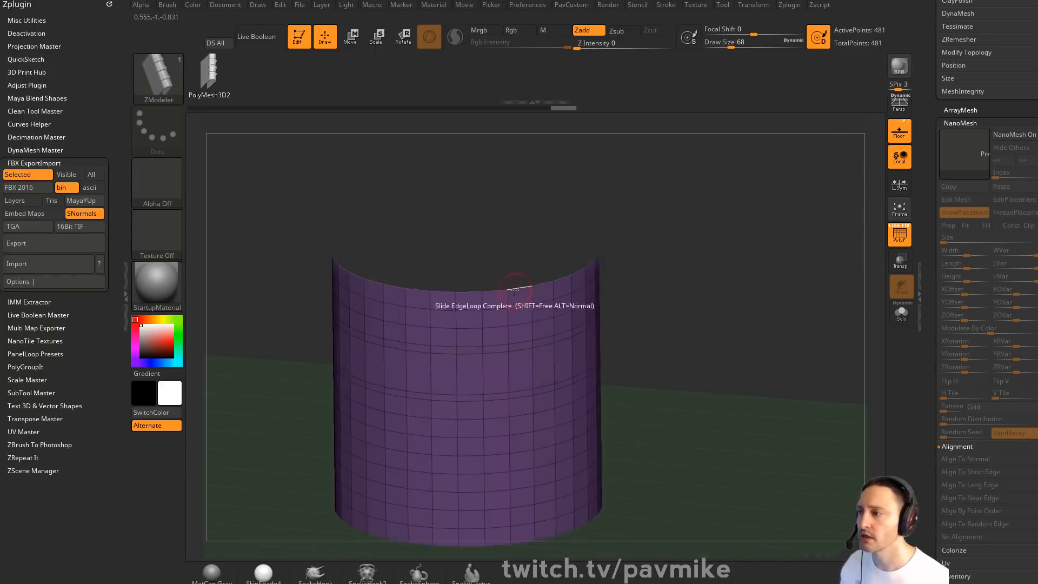
Set the ZModeler edge action to Close with Convex Hole, try it on the cylinder's open top, and undo the cap
{"action": "key", "text": "space"}
{"action": "left_click", "coordinate": [431, 321]}
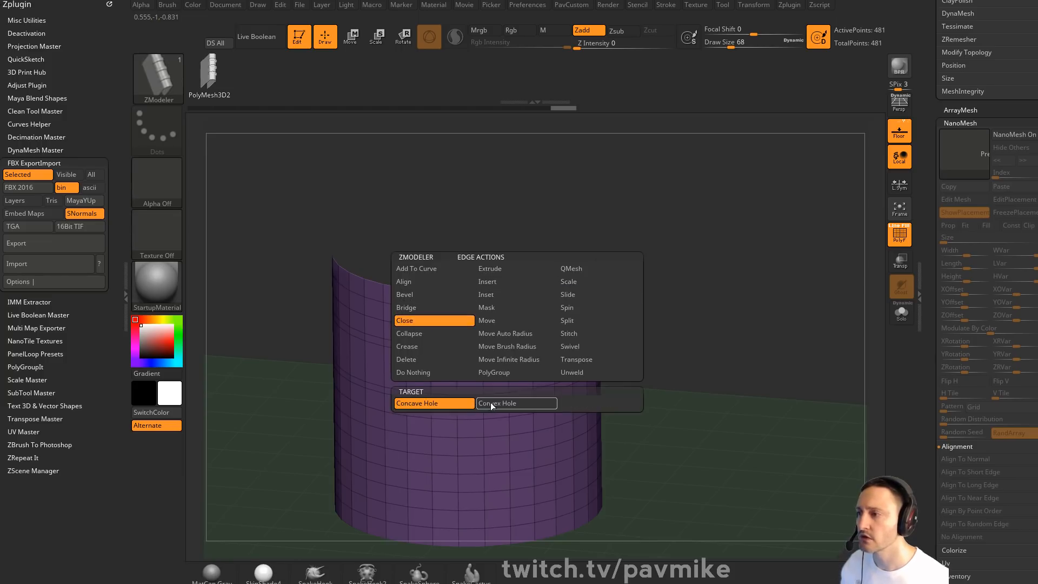
{"action": "left_click", "coordinate": [517, 402]}
{"action": "left_click", "coordinate": [476, 304]}
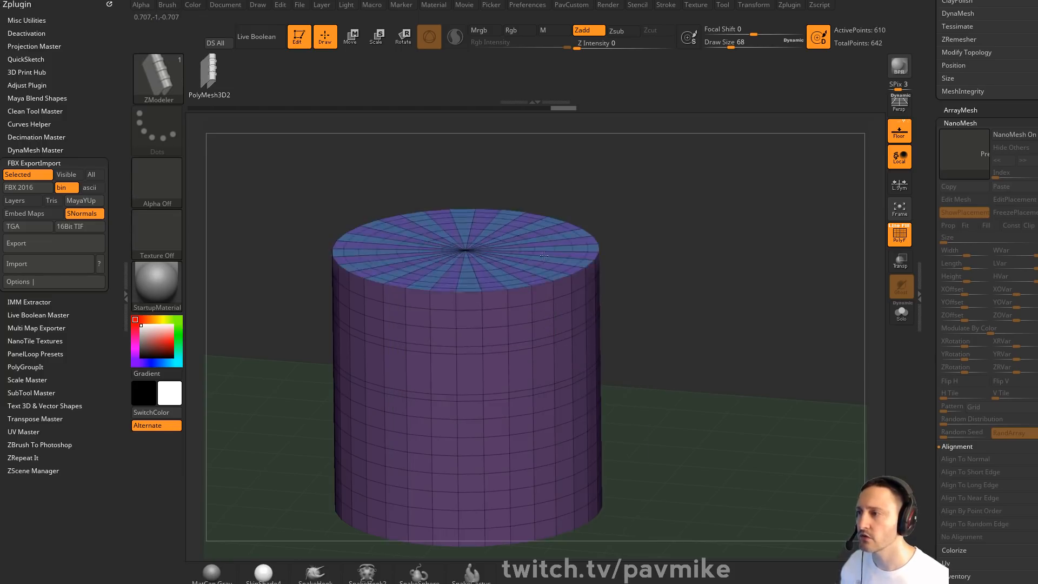
{"action": "key", "text": "ctrl+z"}
Switch to the Cylinder3D primitive and go to its Initialize settings
{"action": "left_click_drag", "start_coordinate": [806, 281], "coordinate": [818, 251], "text": "alt"}
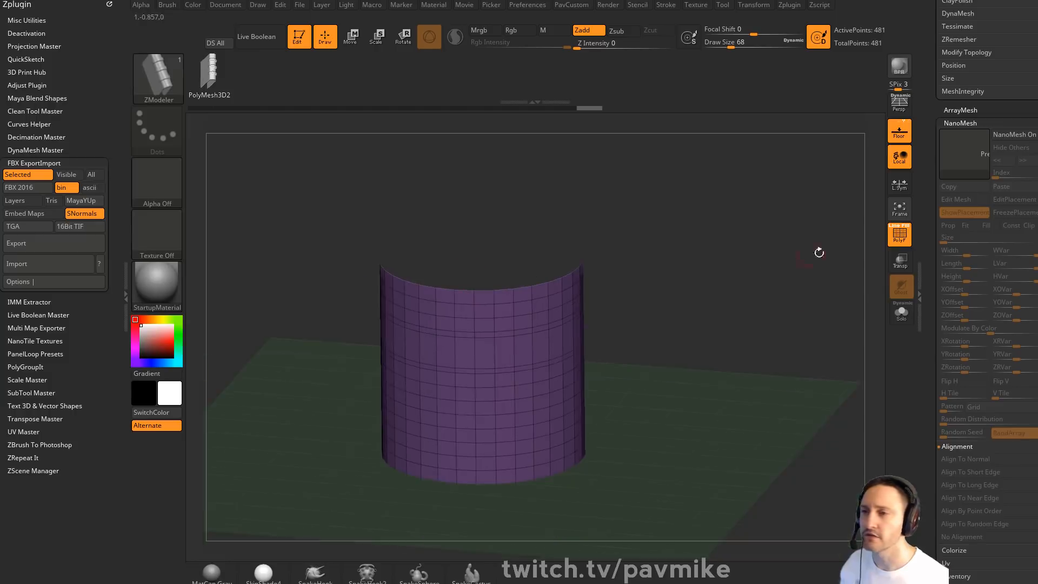
{"action": "left_click_drag", "start_coordinate": [923, 230], "coordinate": [923, 368]}
{"action": "left_click_drag", "start_coordinate": [649, 297], "coordinate": [699, 267]}
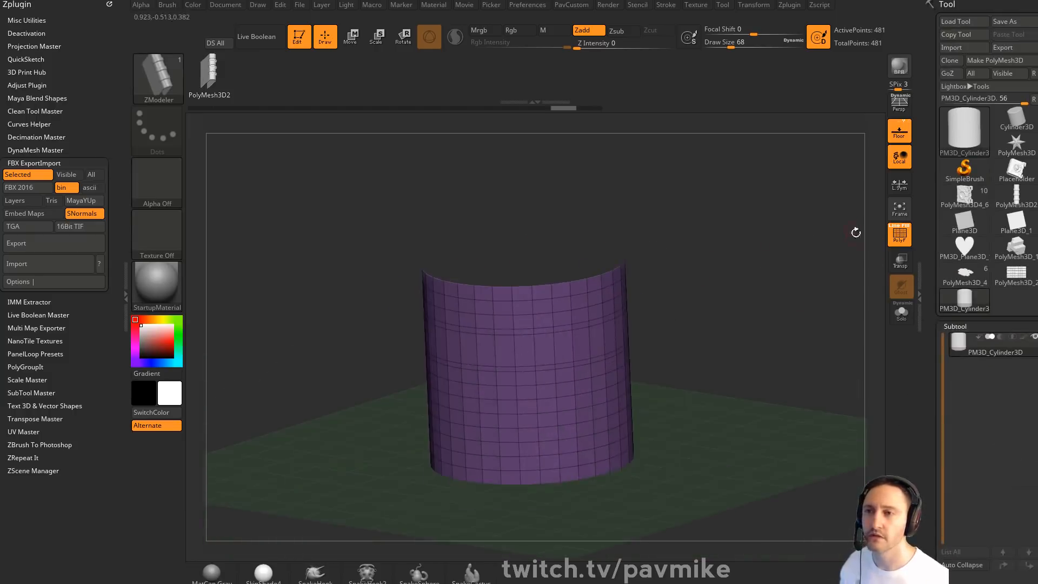
{"action": "left_click", "coordinate": [1018, 120]}
{"action": "left_click_drag", "start_coordinate": [925, 336], "coordinate": [925, 205]}
Set the cylinder primitive's HDivide to 16 and VDivide to 3
{"action": "left_click", "coordinate": [947, 254]}
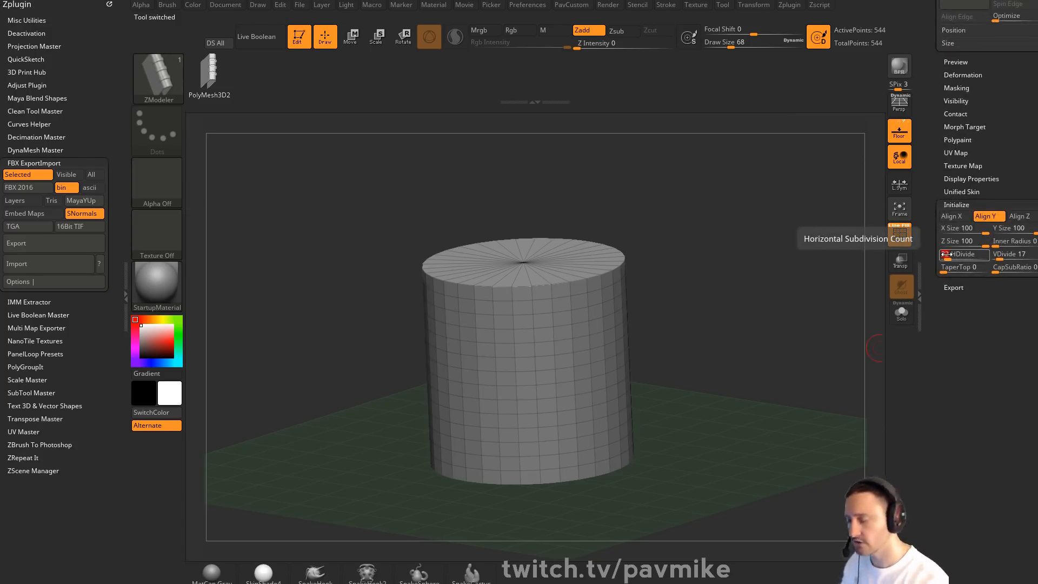
{"action": "type", "text": "16"}
{"action": "key", "text": "Return"}
{"action": "left_click", "coordinate": [1007, 254]}
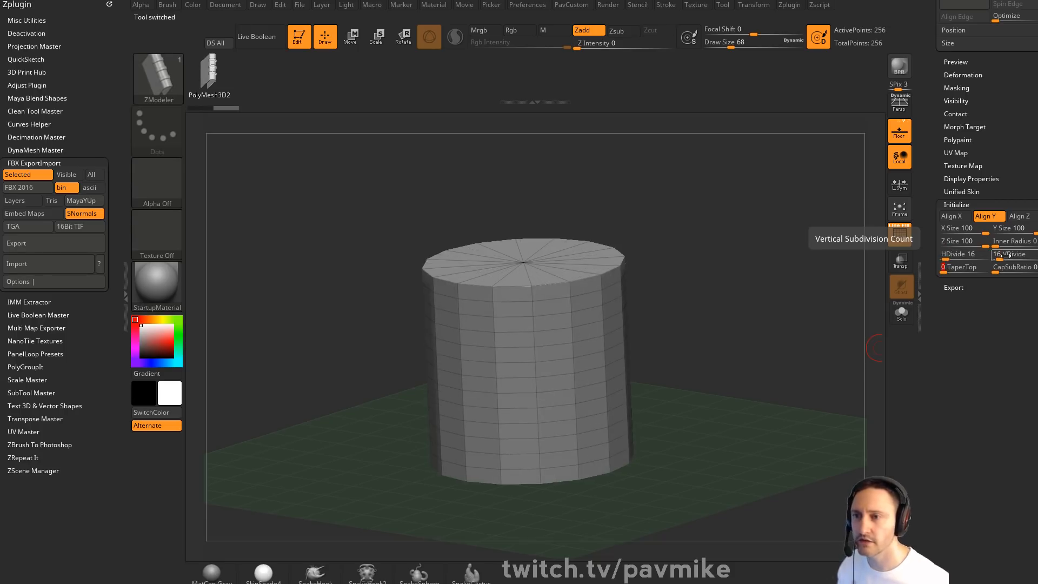
{"action": "type", "text": "3"}
{"action": "key", "text": "Return"}
Convert the low-resolution cylinder to a PolyMesh3D
{"action": "left_click_drag", "start_coordinate": [857, 296], "coordinate": [882, 299]}
{"action": "left_click_drag", "start_coordinate": [935, 152], "coordinate": [930, 5]}
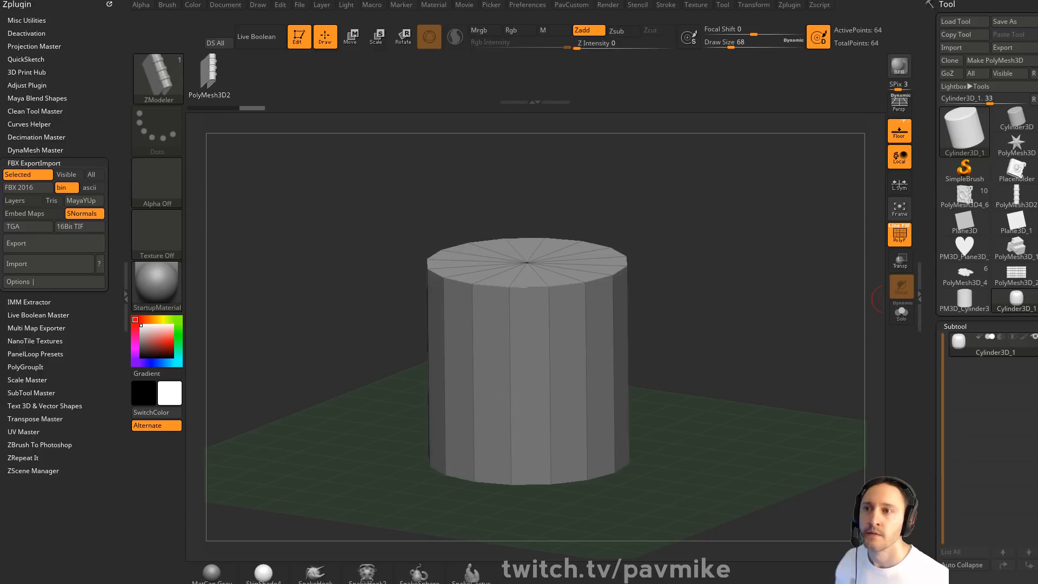
{"action": "left_click", "coordinate": [1014, 64]}
Hide and delete the top cap of the new low-resolution cylinder
{"action": "left_click_drag", "start_coordinate": [346, 191], "coordinate": [508, 143], "text": "shift"}
{"action": "mouse_move", "coordinate": [462, 173]}
{"action": "left_mouse_down", "text": "ctrl+shift"}
{"action": "mouse_move", "coordinate": [498, 355]}
{"action": "mouse_move", "coordinate": [725, 189]}
{"action": "mouse_move", "coordinate": [737, 227]}
{"action": "left_mouse_up", "text": "ctrl+shift"}
{"action": "left_click_drag", "start_coordinate": [737, 227], "coordinate": [744, 254]}
{"action": "key", "text": "4"}
{"action": "left_click", "coordinate": [715, 232]}
Close the cylinder's open top with a rounded dome using the ZModeler edge action Close on Convex Hole
{"action": "right_click", "coordinate": [513, 306]}
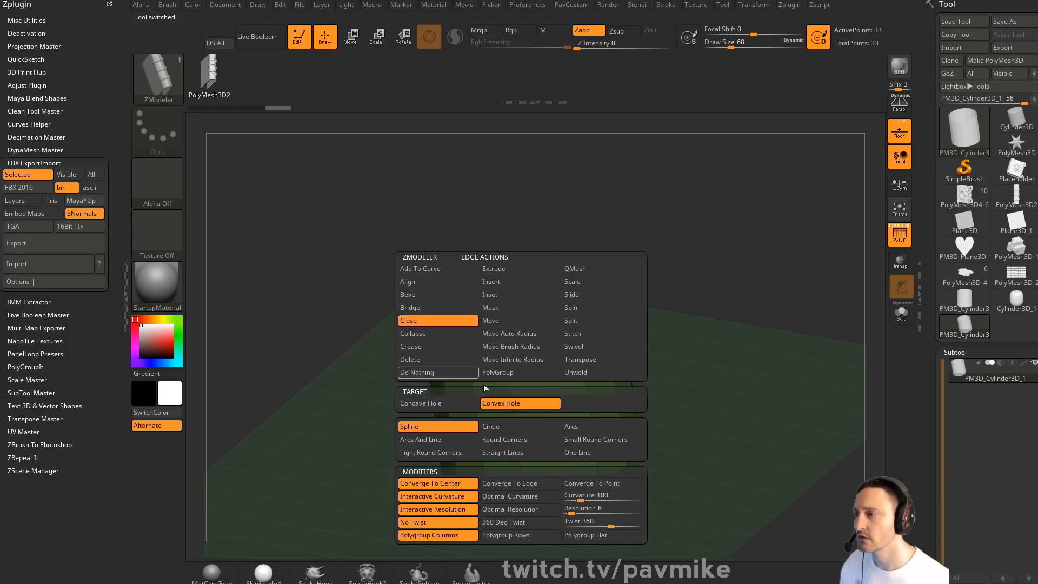
{"action": "left_click_drag", "start_coordinate": [605, 298], "coordinate": [603, 293]}
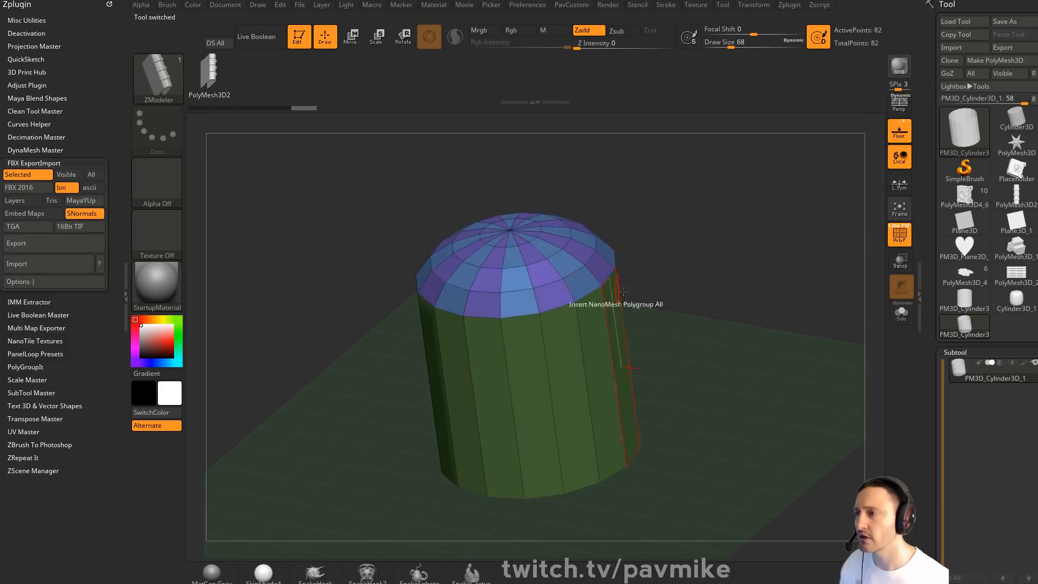
Collapse the cylinder's straight body up to the cap so that only the rounded dome shape is left
{"action": "left_click_drag", "start_coordinate": [667, 346], "coordinate": [247, 537], "text": "shift"}
{"action": "key", "text": "w"}
{"action": "left_click_drag", "start_coordinate": [467, 352], "coordinate": [467, 165]}
{"action": "key", "text": "q"}
{"action": "mouse_move", "coordinate": [622, 216]}
{"action": "left_mouse_down"}
{"action": "mouse_move", "coordinate": [640, 236]}
{"action": "mouse_move", "coordinate": [646, 304]}
{"action": "mouse_move", "coordinate": [664, 279]}
{"action": "mouse_move", "coordinate": [736, 263]}
{"action": "left_mouse_up"}
{"action": "mouse_move", "coordinate": [658, 266]}
{"action": "left_mouse_down"}
{"action": "mouse_move", "coordinate": [653, 255]}
{"action": "mouse_move", "coordinate": [741, 269]}
{"action": "mouse_move", "coordinate": [784, 142]}
{"action": "mouse_move", "coordinate": [565, 322]}
{"action": "left_mouse_up"}
{"action": "left_click_drag", "start_coordinate": [628, 304], "coordinate": [642, 285]}
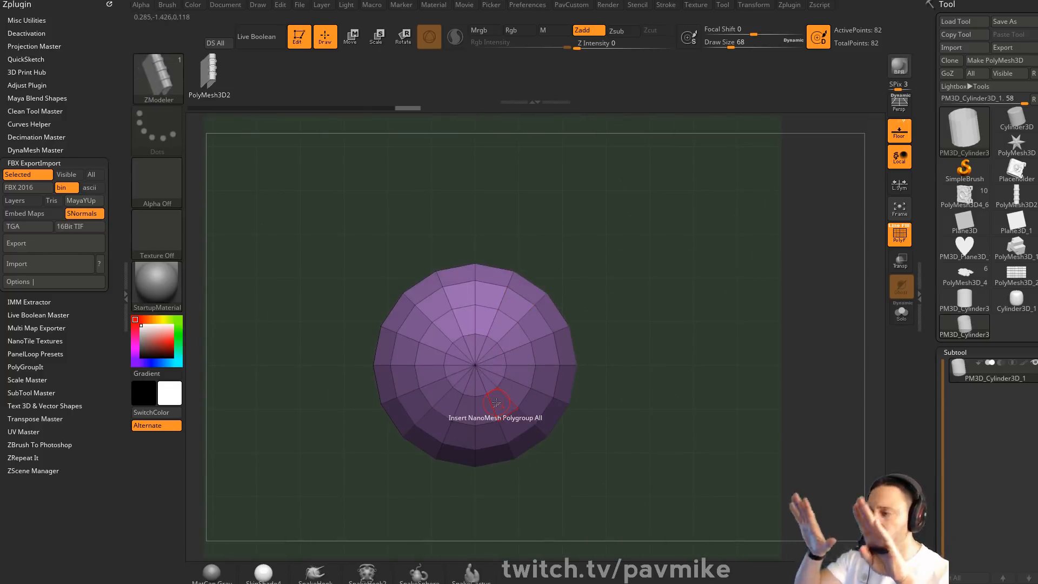
{"action": "left_click_drag", "start_coordinate": [577, 292], "coordinate": [545, 288]}
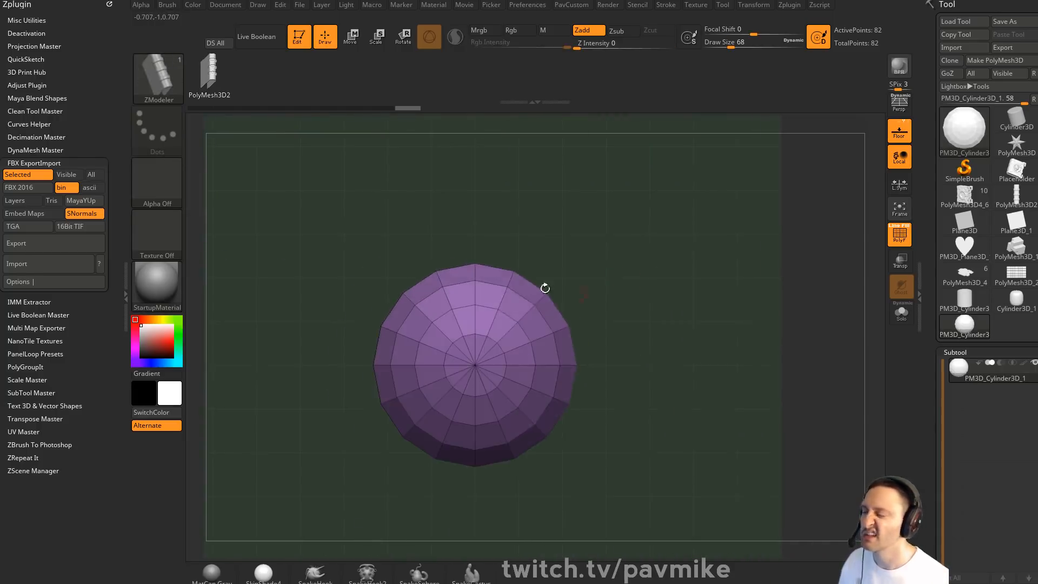
Duplicate the low-resolution dome subtool and switch to the copy
{"action": "left_click_drag", "start_coordinate": [631, 293], "coordinate": [649, 260]}
{"action": "left_click_drag", "start_coordinate": [930, 373], "coordinate": [933, 172]}
{"action": "left_click", "coordinate": [972, 261]}
{"action": "left_click_drag", "start_coordinate": [721, 269], "coordinate": [737, 289], "text": "shift"}
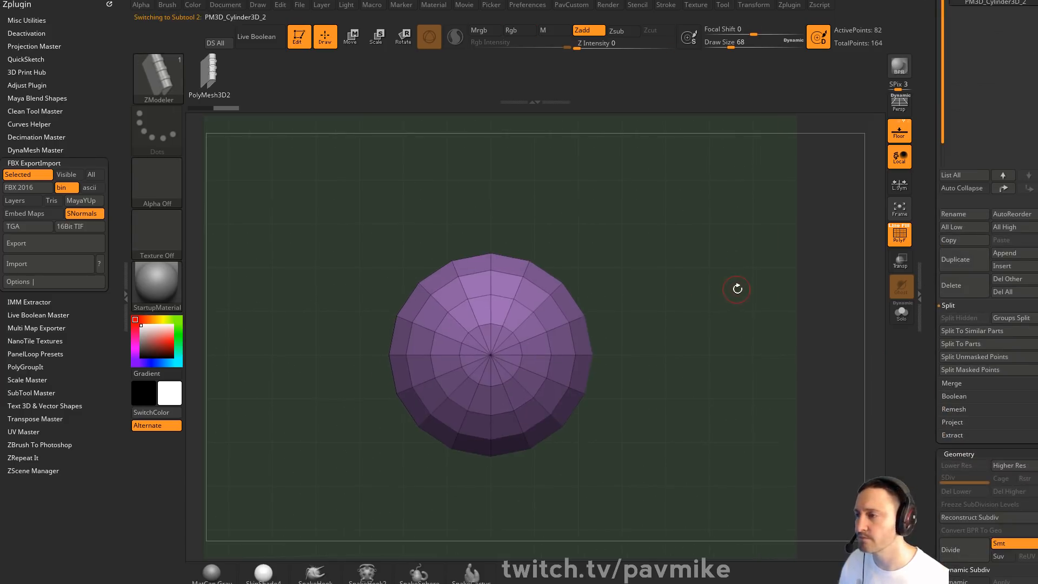
Turn on Dynamic Subdiv for the duplicated dome, isolate it with Solo, and apply the subdivision
{"action": "key", "text": "grave"}
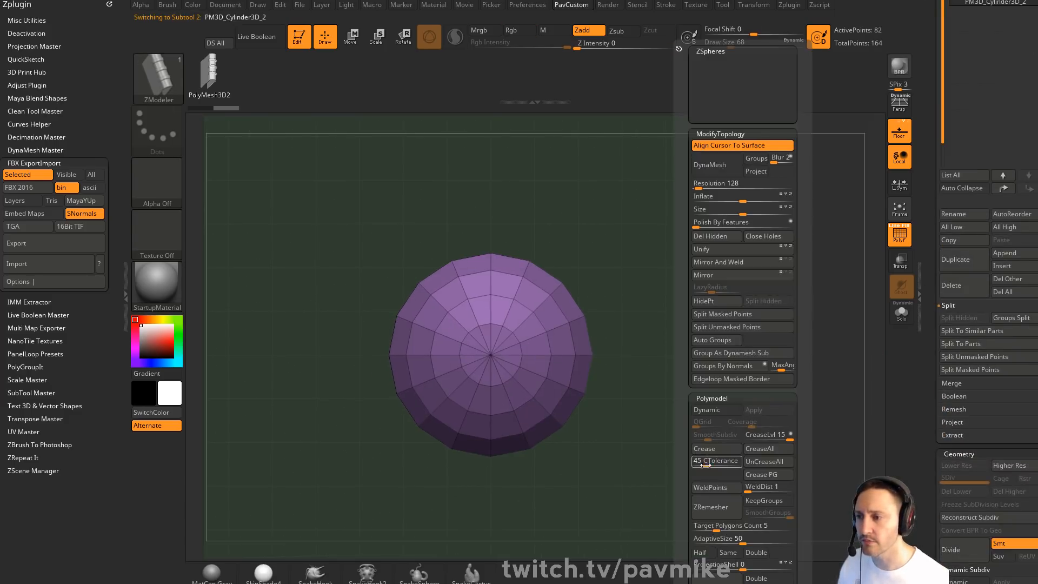
{"action": "key", "text": "ctrl+d"}
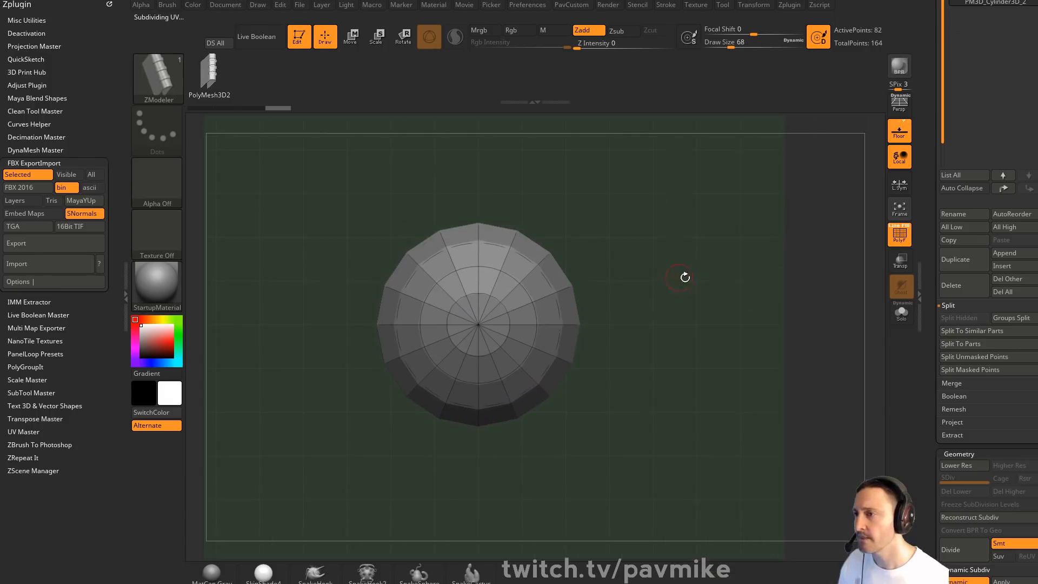
{"action": "left_click", "coordinate": [901, 314]}
{"action": "key", "text": "grave"}
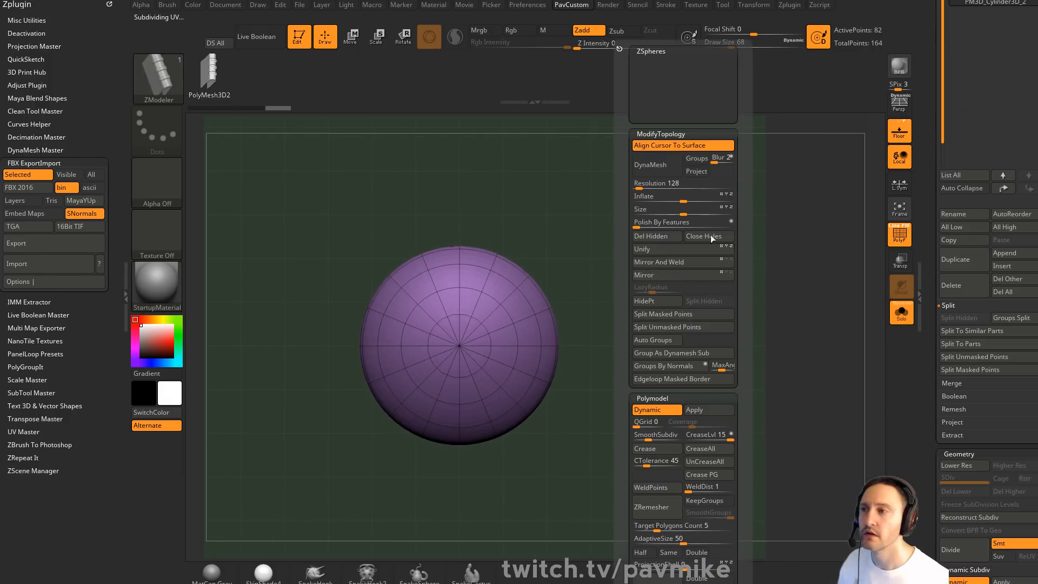
{"action": "left_click", "coordinate": [693, 411]}
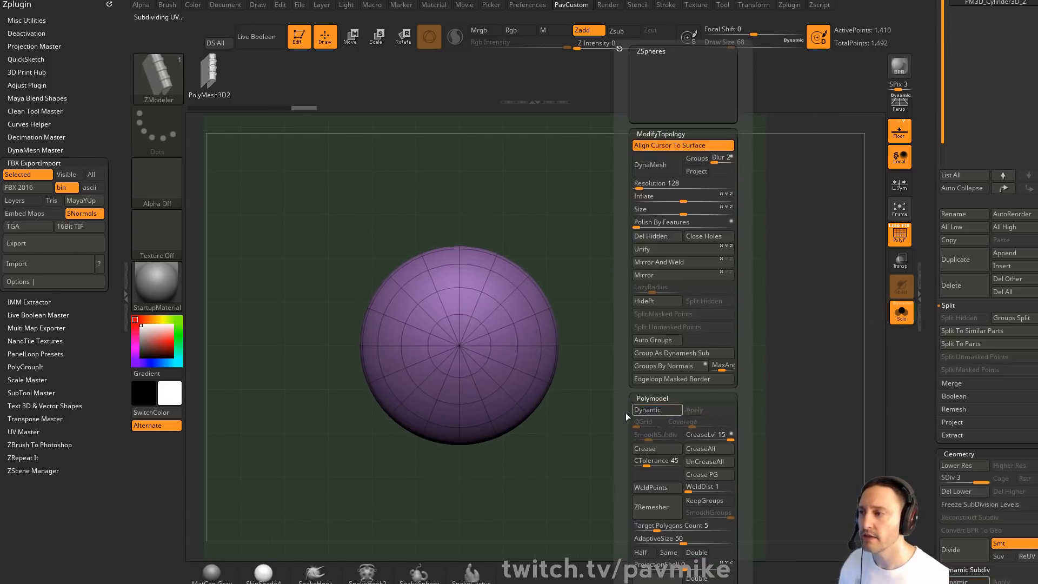
{"action": "left_click_drag", "start_coordinate": [644, 293], "coordinate": [637, 289], "text": "alt"}
{"action": "key", "text": "b"}
{"action": "key", "text": "z"}
{"action": "key", "text": "m"}
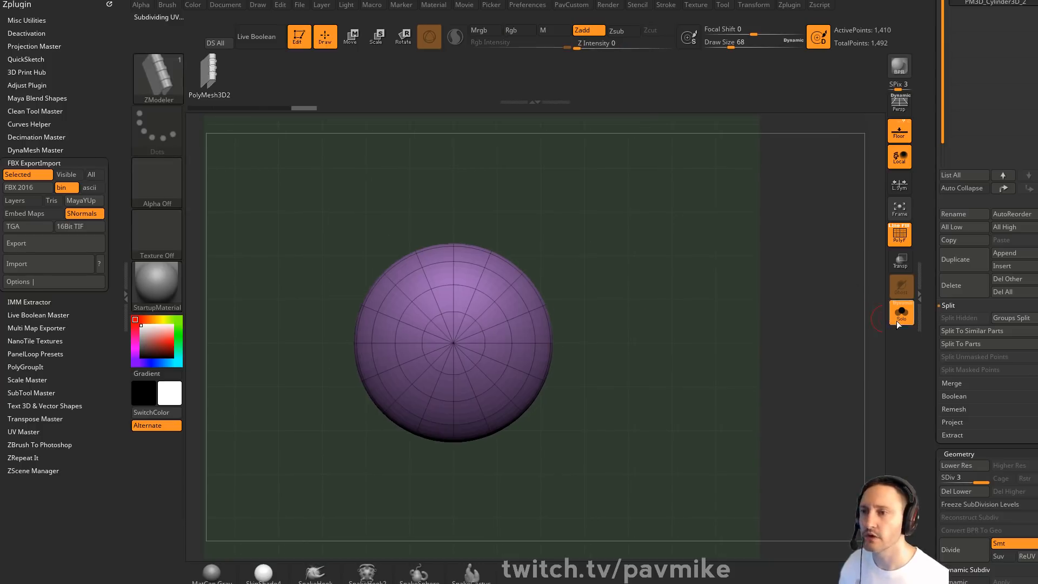
Delete the lower subdivision levels of the smoothed dome
{"action": "mouse_move", "coordinate": [692, 260]}
{"action": "left_mouse_down"}
{"action": "mouse_move", "coordinate": [858, 297]}
{"action": "mouse_move", "coordinate": [781, 295]}
{"action": "left_mouse_up"}
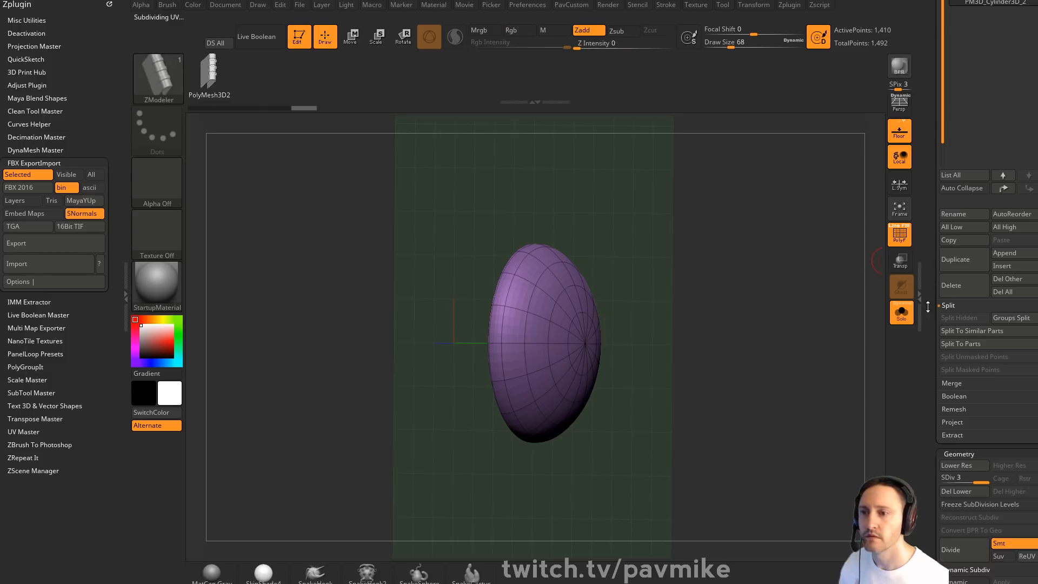
{"action": "left_click_drag", "start_coordinate": [928, 306], "coordinate": [928, 255]}
{"action": "left_click", "coordinate": [958, 389]}
{"action": "left_click_drag", "start_coordinate": [850, 348], "coordinate": [837, 344], "text": "shift"}
Hide the dome's flat base from the side view with SelectRect and delete the hidden polygons
{"action": "key", "text": "ctrl+shift"}
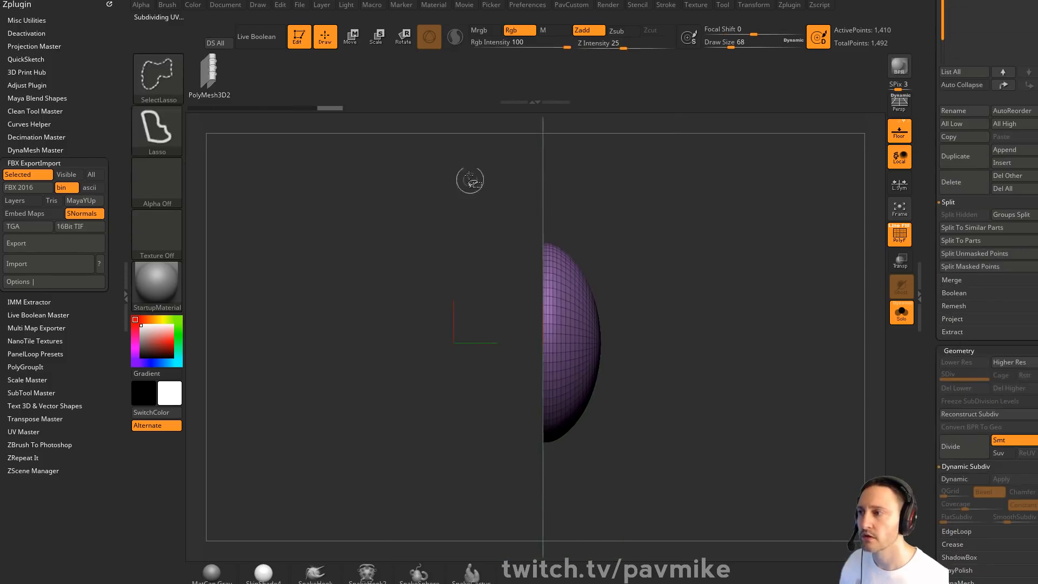
{"action": "mouse_move", "coordinate": [768, 268]}
{"action": "left_mouse_down"}
{"action": "mouse_move", "coordinate": [716, 267]}
{"action": "mouse_move", "coordinate": [816, 282]}
{"action": "left_mouse_up"}
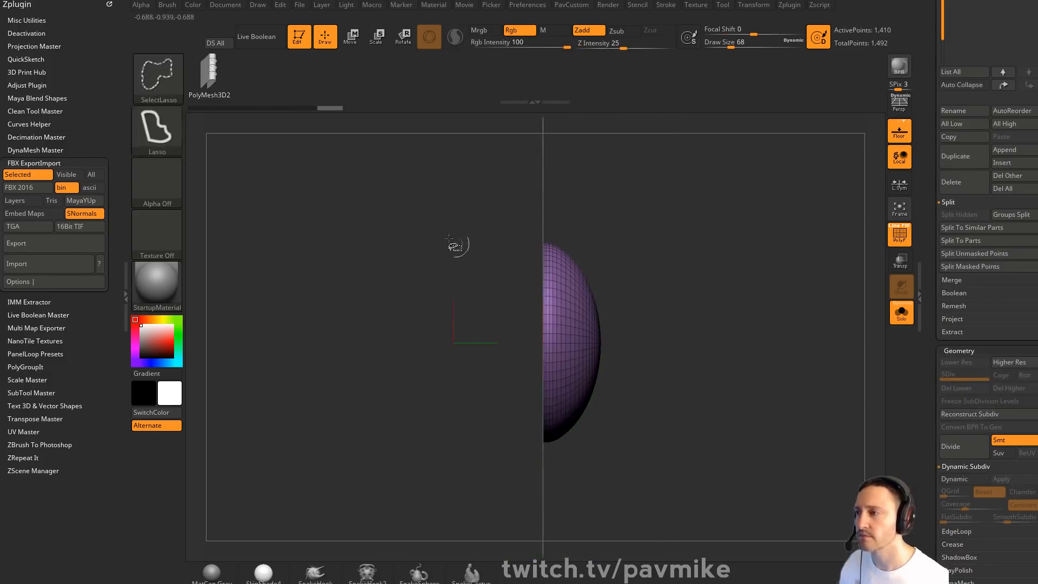
{"action": "left_click", "coordinate": [163, 82], "text": "ctrl+shift"}
{"action": "left_click", "coordinate": [239, 85]}
{"action": "mouse_move", "coordinate": [460, 180]}
{"action": "left_mouse_down"}
{"action": "mouse_move", "coordinate": [503, 445]}
{"action": "mouse_move", "coordinate": [544, 520]}
{"action": "left_mouse_up"}
{"action": "left_click_drag", "start_coordinate": [743, 246], "coordinate": [793, 323], "text": "ctrl+shift"}
{"action": "key", "text": "grave"}
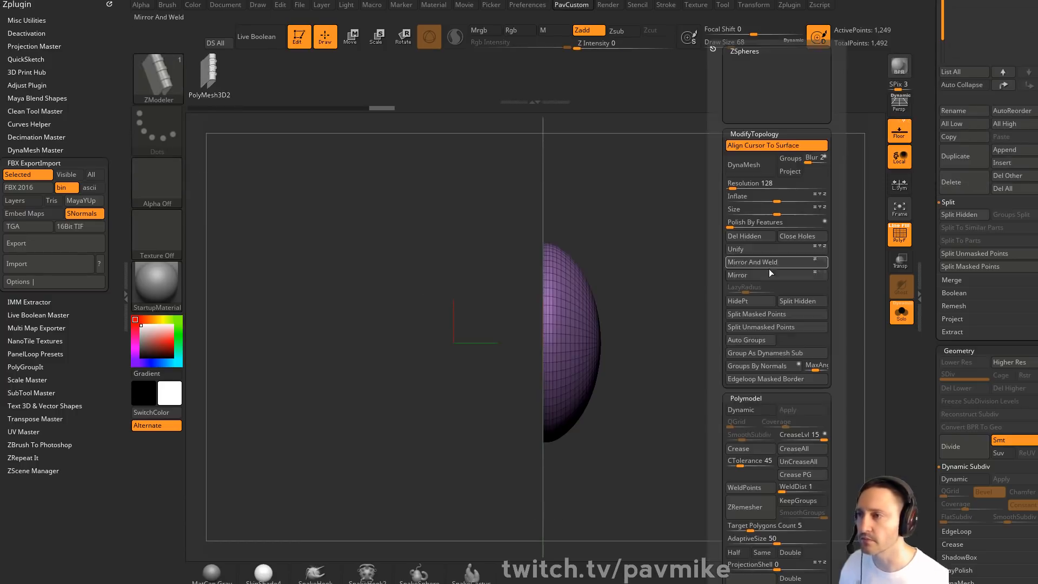
{"action": "left_click", "coordinate": [748, 238]}
Cut two straight vertical slices through one half of the dome from above with the SliceCurve brush
{"action": "left_click_drag", "start_coordinate": [670, 273], "coordinate": [546, 260], "text": "shift"}
{"action": "left_click", "coordinate": [162, 82], "text": "ctrl+shift"}
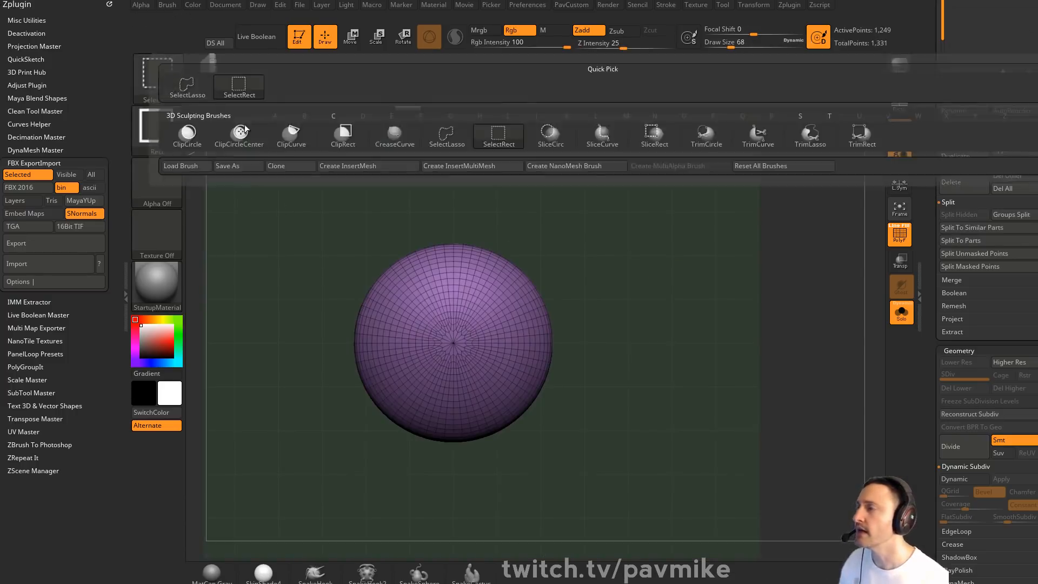
{"action": "left_click", "coordinate": [602, 136]}
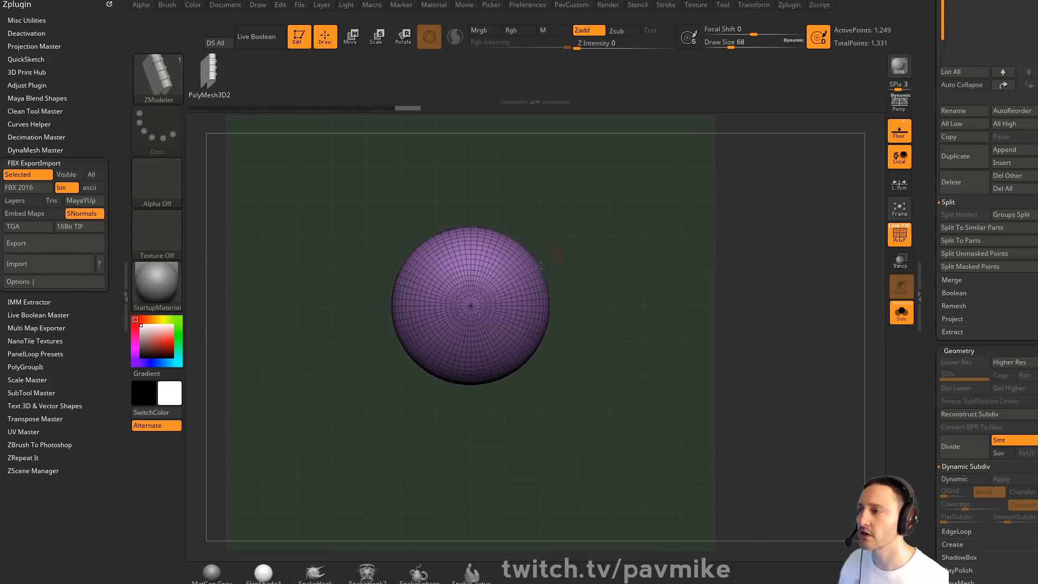
{"action": "left_click_drag", "start_coordinate": [527, 162], "coordinate": [525, 457], "text": "ctrl+shift"}
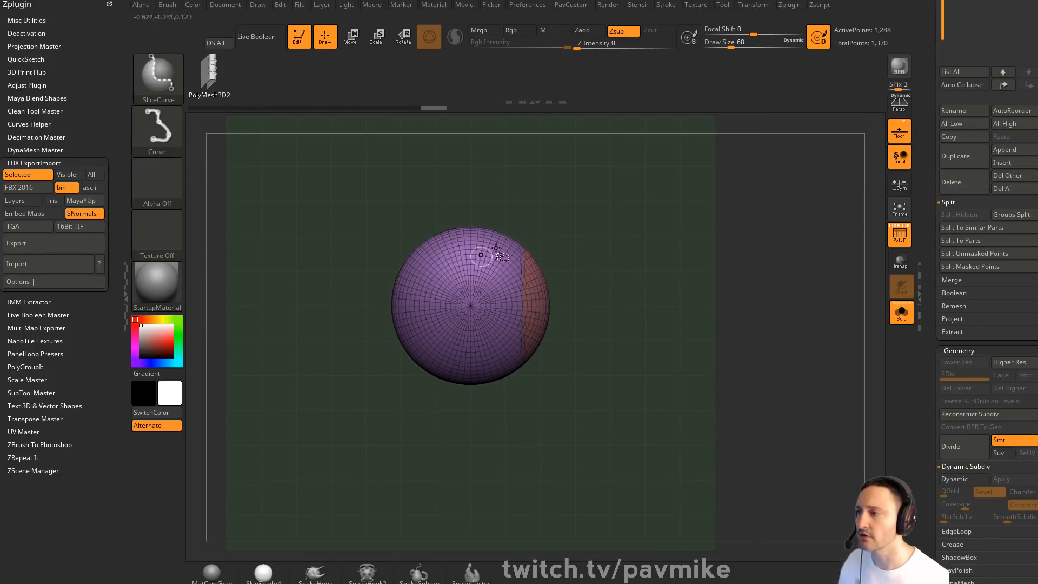
{"action": "key", "text": "ctrl+z"}
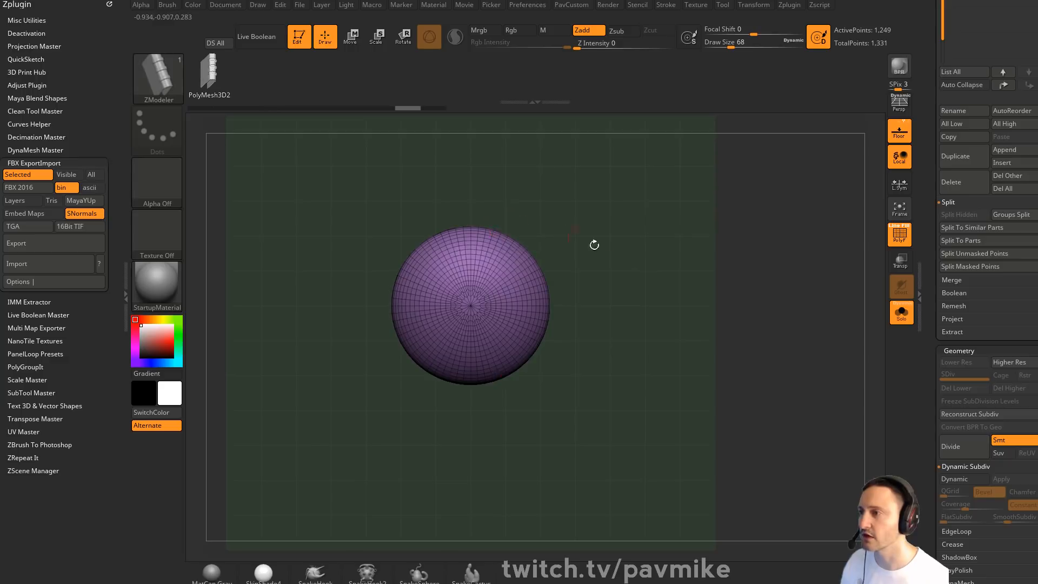
{"action": "mouse_move", "coordinate": [594, 245]}
{"action": "left_mouse_down"}
{"action": "mouse_move", "coordinate": [721, 236]}
{"action": "mouse_move", "coordinate": [591, 243]}
{"action": "left_mouse_up"}
{"action": "mouse_move", "coordinate": [532, 172]}
{"action": "left_mouse_down", "text": "ctrl+shift"}
{"action": "mouse_move", "coordinate": [545, 436]}
{"action": "mouse_move", "coordinate": [478, 445]}
{"action": "left_mouse_up", "text": "ctrl+shift"}
{"action": "left_click_drag", "start_coordinate": [541, 155], "coordinate": [513, 452], "text": "ctrl+shift"}
Mirror and weld the dome so the sliced polygroup bands repeat on its other half
{"action": "key", "text": "grave"}
{"action": "left_click", "coordinate": [650, 272]}
{"action": "left_click", "coordinate": [651, 262]}
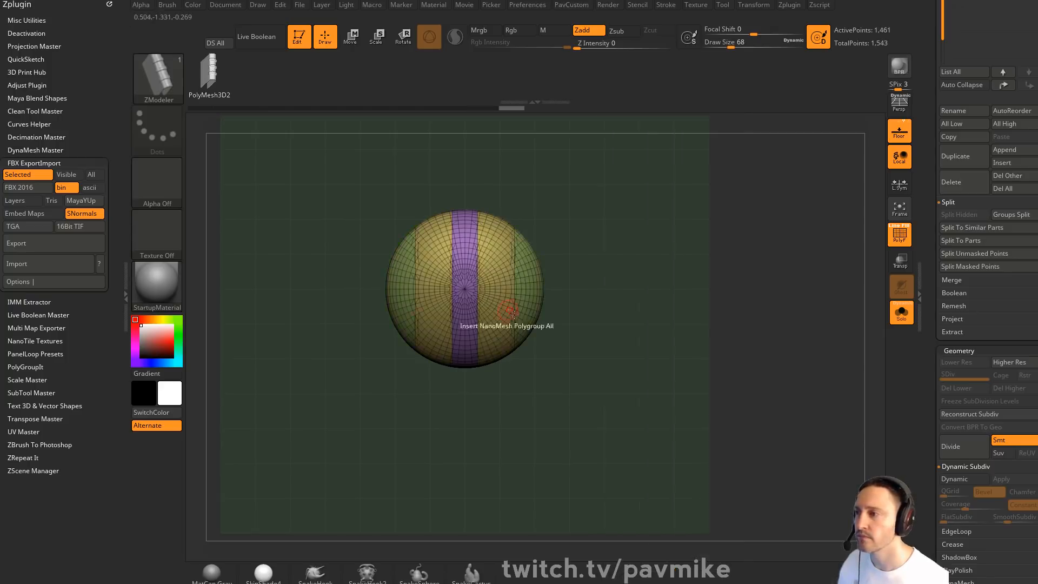
Hide the polyframe and apply Panel Loops to the dome's polygroups with Polish 0 and Thickness 0.02057
{"action": "left_click_drag", "start_coordinate": [584, 275], "coordinate": [669, 278]}
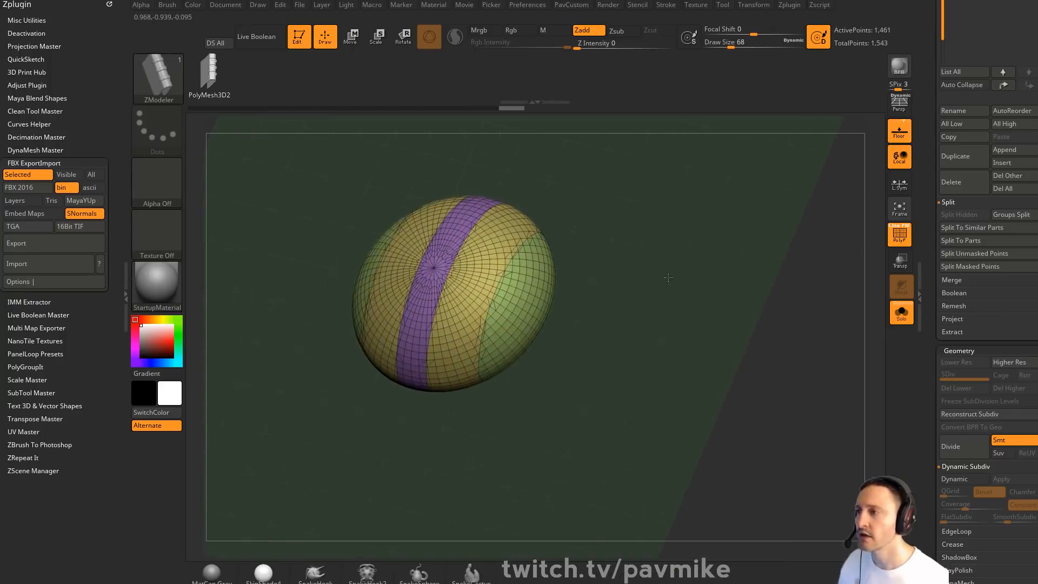
{"action": "key", "text": "grave"}
{"action": "left_click_drag", "start_coordinate": [657, 466], "coordinate": [673, 315]}
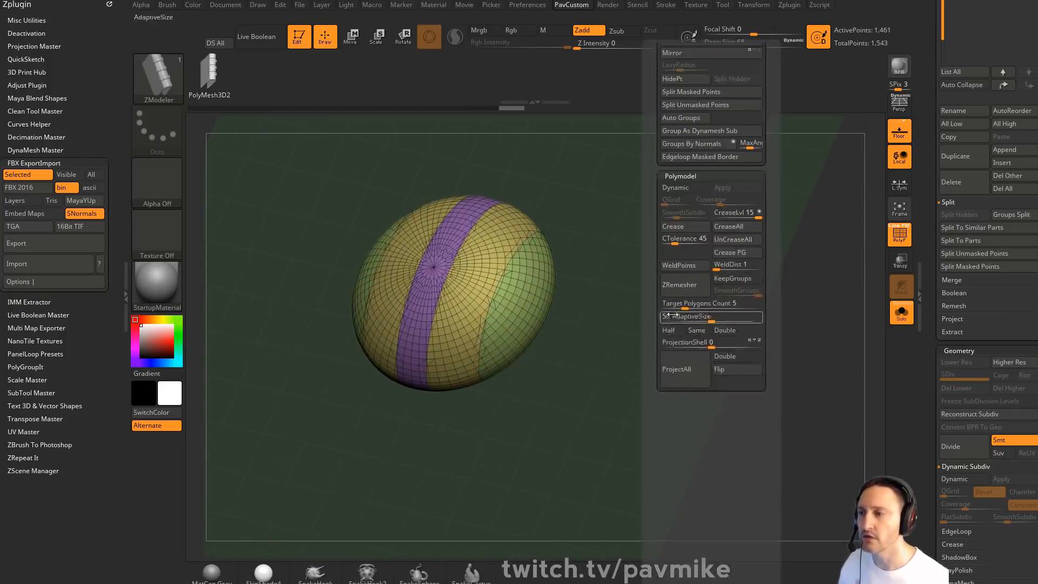
{"action": "left_click_drag", "start_coordinate": [797, 218], "coordinate": [855, 271]}
{"action": "key", "text": "shift+f"}
{"action": "left_click_drag", "start_coordinate": [925, 260], "coordinate": [920, 8]}
{"action": "left_click_drag", "start_coordinate": [938, 327], "coordinate": [972, 296]}
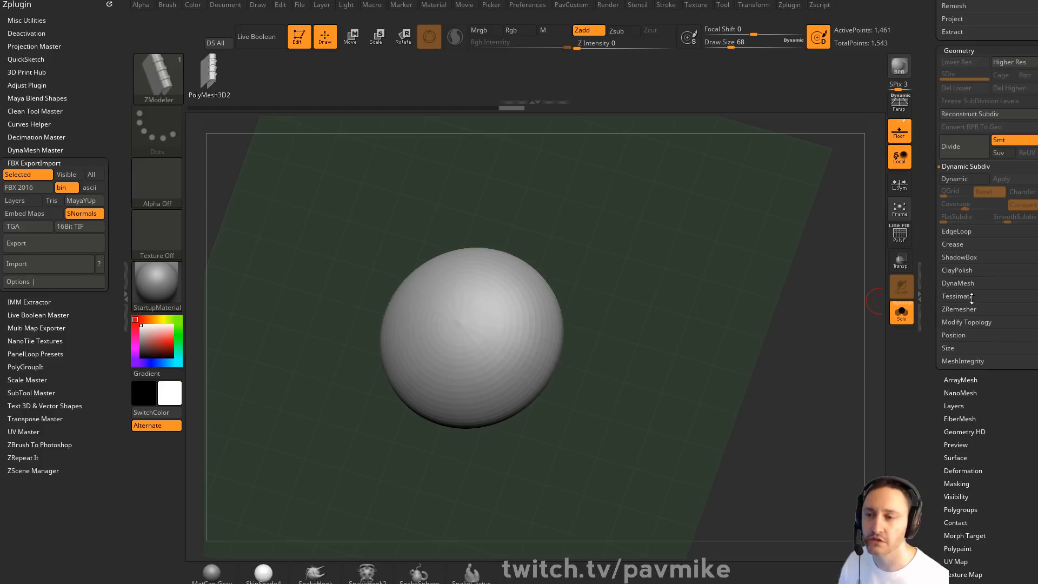
{"action": "left_click", "coordinate": [956, 231]}
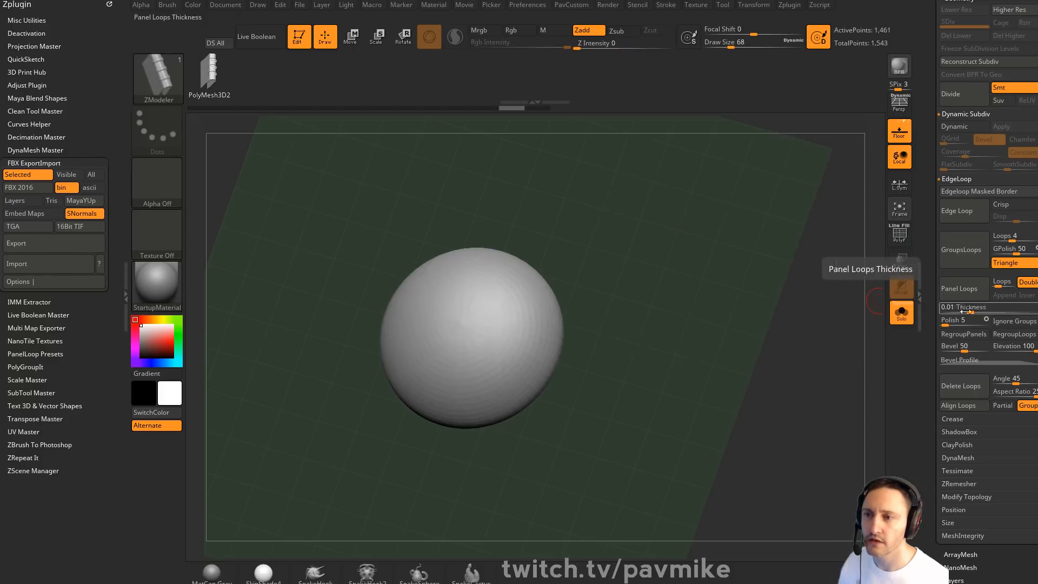
{"action": "left_click", "coordinate": [940, 323]}
{"action": "left_click", "coordinate": [975, 310]}
{"action": "left_click", "coordinate": [979, 297]}
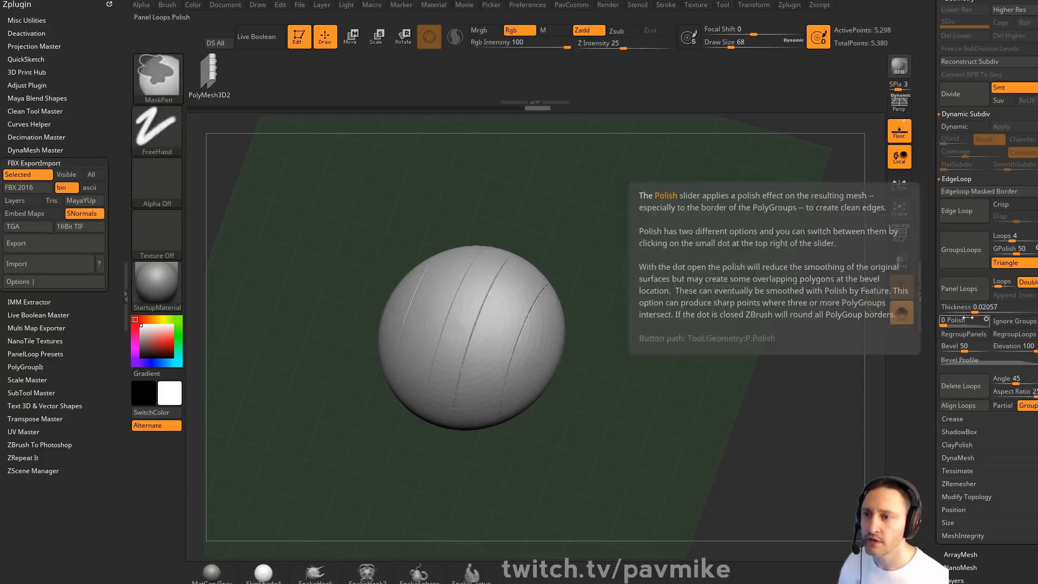
Undo the panel loops, try them again with Thickness 0.07948, and undo that attempt as well
{"action": "key", "text": "ctrl+z"}
{"action": "left_click", "coordinate": [985, 310]}
{"action": "left_click", "coordinate": [984, 297]}
{"action": "left_click_drag", "start_coordinate": [801, 309], "coordinate": [572, 345], "text": "alt"}
{"action": "key", "text": "ctrl+z"}
{"action": "key", "text": "shift+f"}
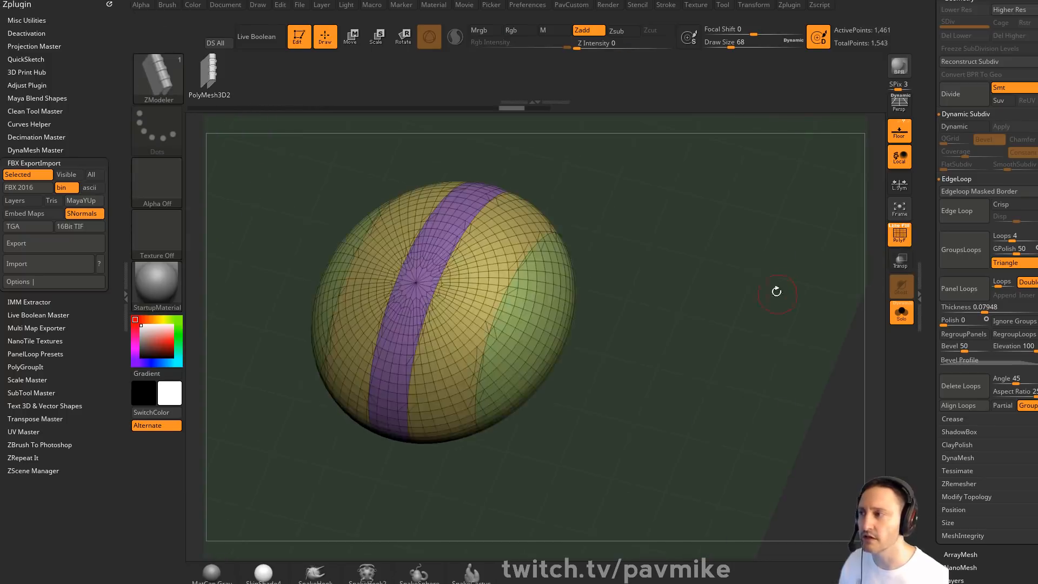
Try to ZRemesh the dome without keeping its polygroups
{"action": "left_click_drag", "start_coordinate": [776, 290], "coordinate": [793, 299]}
{"action": "key", "text": "space"}
{"action": "left_click", "coordinate": [770, 506]}
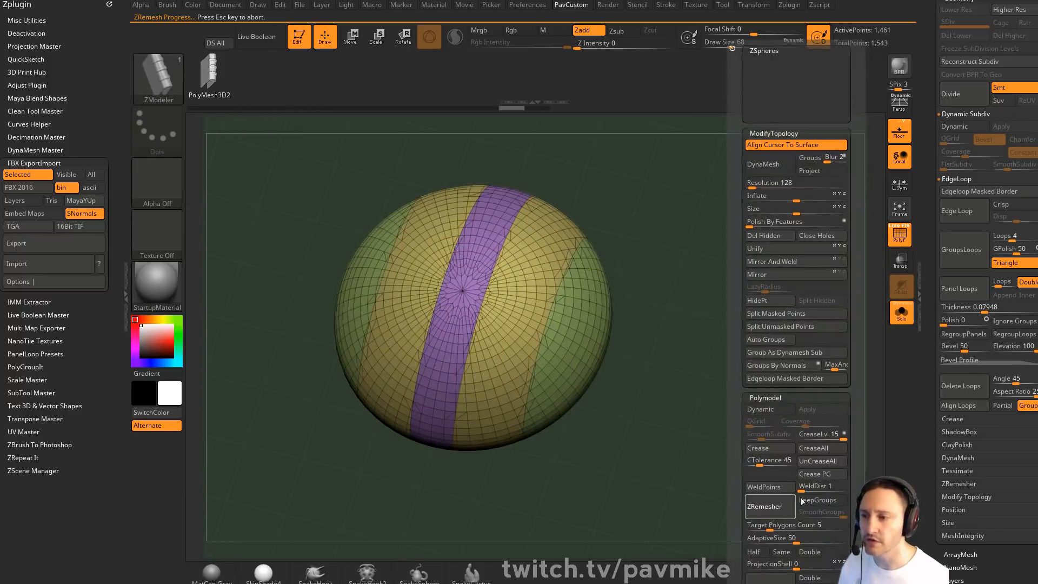
{"action": "key", "text": "ctrl+z"}
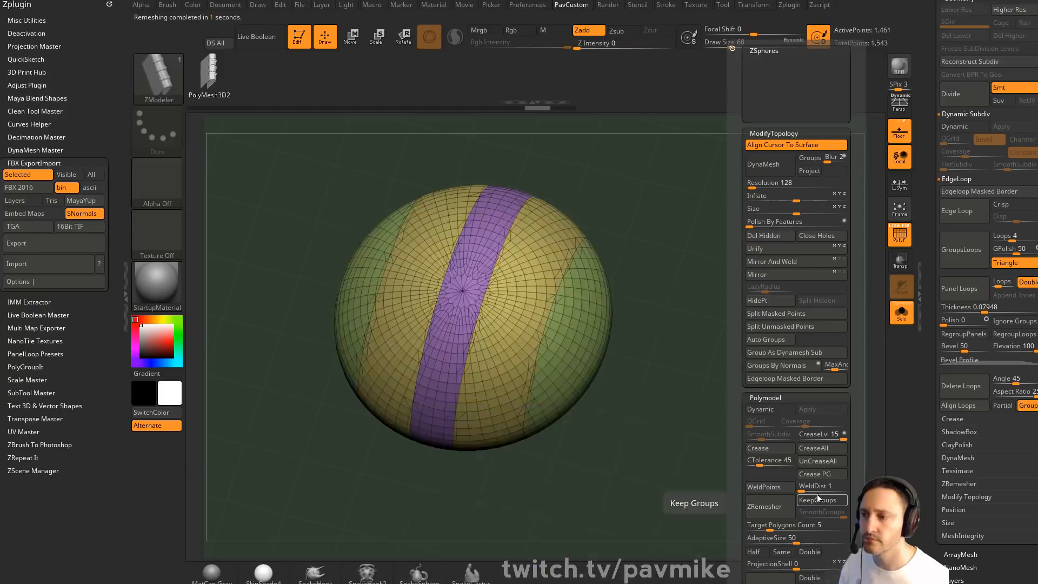
ZRemesh the dome with KeepGroups and Half enabled and AdaptiveSize 12
{"action": "left_click", "coordinate": [817, 499]}
{"action": "scroll", "coordinate": [742, 433], "scroll_direction": "down", "scroll_amount": 3}
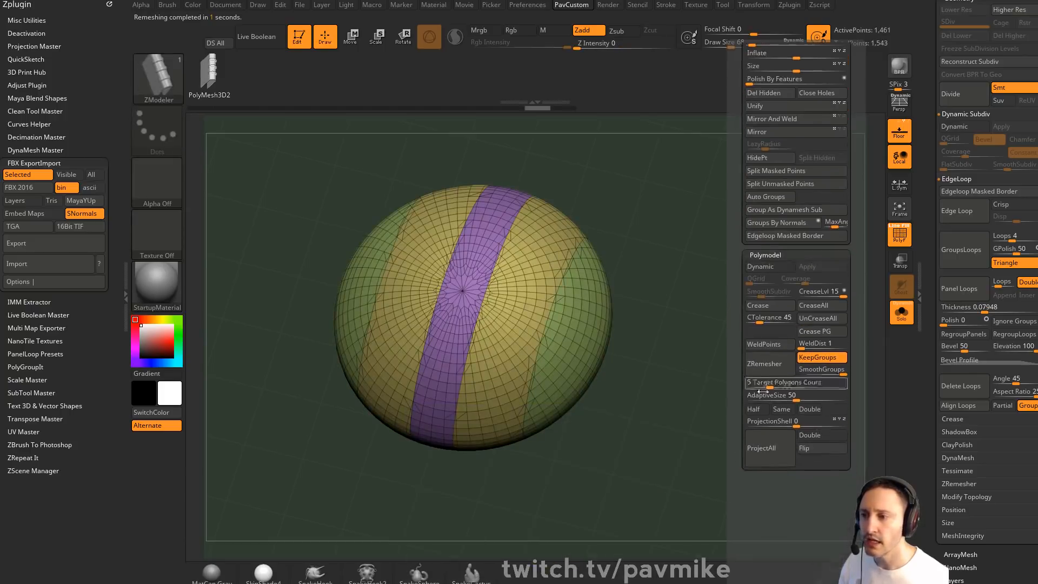
{"action": "left_click", "coordinate": [754, 409]}
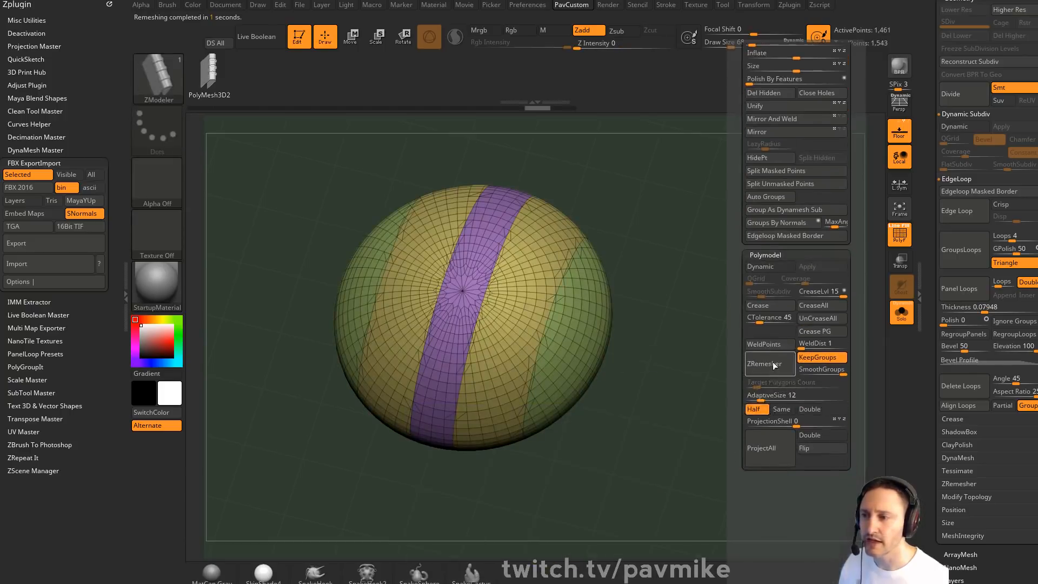
{"action": "left_click", "coordinate": [772, 363]}
Apply Panel Loops with Thickness 0.07948 to the remeshed dome and inspect the grooves without the polyframe
{"action": "left_click_drag", "start_coordinate": [737, 273], "coordinate": [757, 259]}
{"action": "left_click", "coordinate": [969, 303]}
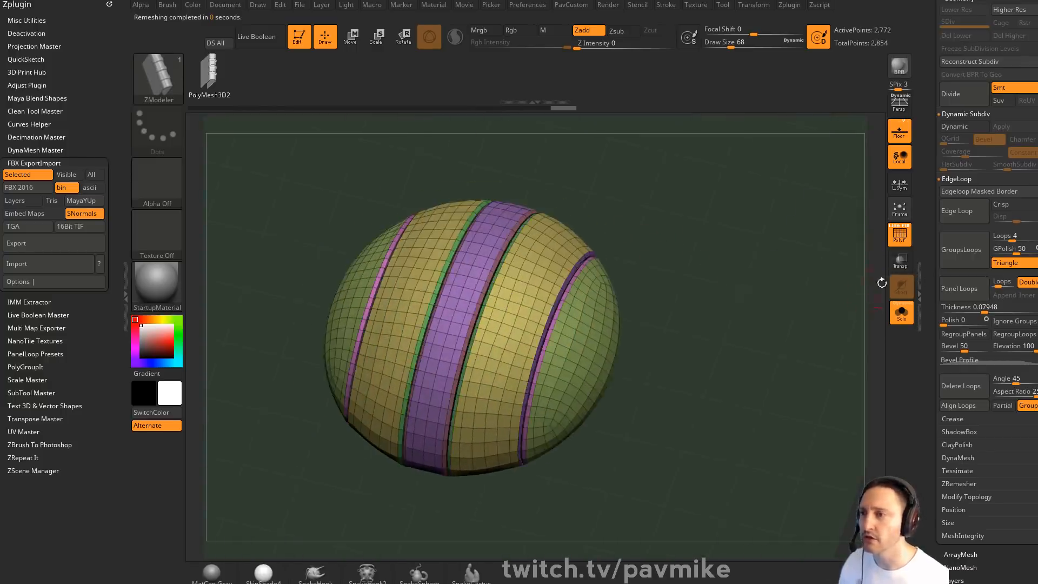
{"action": "left_click", "coordinate": [899, 234]}
{"action": "left_click_drag", "start_coordinate": [790, 290], "coordinate": [759, 264]}
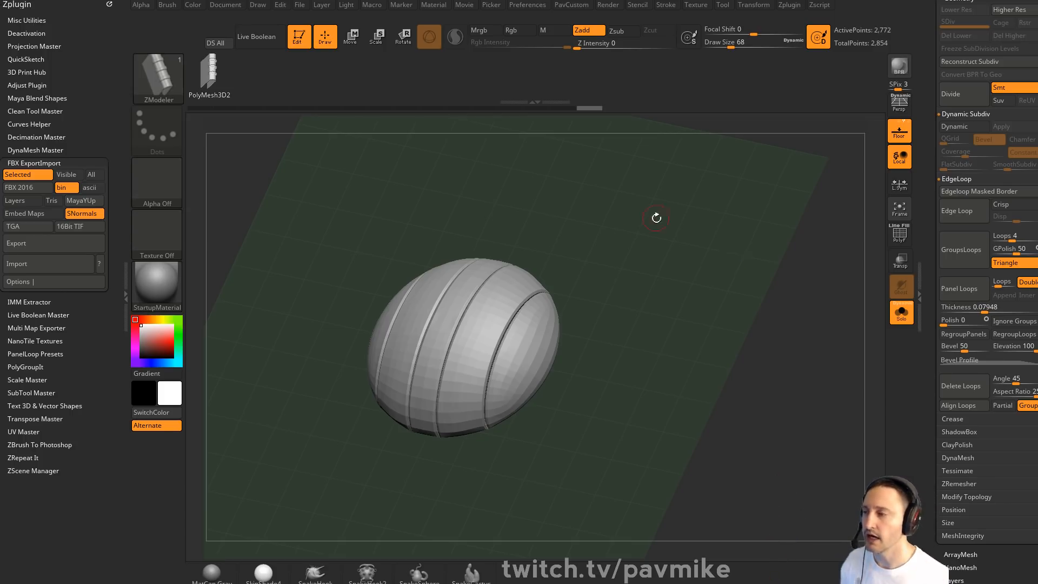
{"action": "left_click_drag", "start_coordinate": [657, 218], "coordinate": [752, 292]}
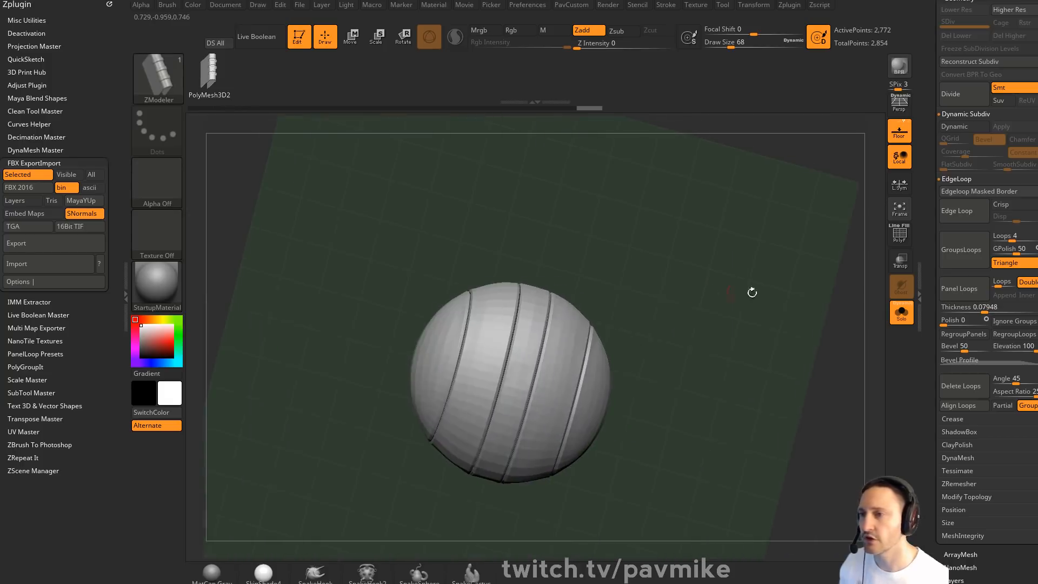
{"action": "left_click_drag", "start_coordinate": [759, 330], "coordinate": [752, 323]}
Select the original low-resolution dome subtool and isolate it with Solo
{"action": "left_click_drag", "start_coordinate": [937, 290], "coordinate": [914, 465]}
{"action": "left_click", "coordinate": [983, 241]}
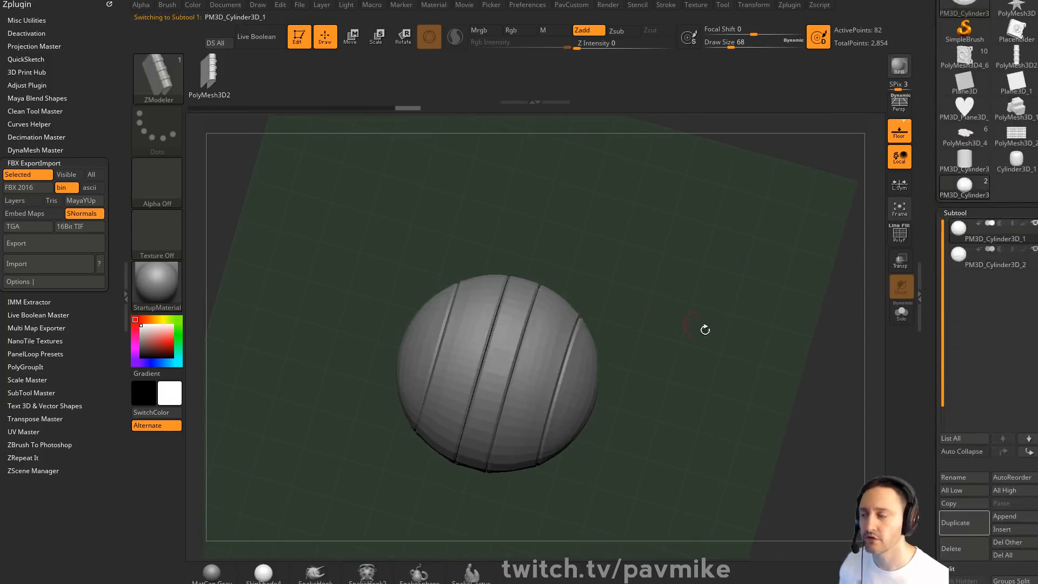
{"action": "left_click_drag", "start_coordinate": [705, 330], "coordinate": [704, 307]}
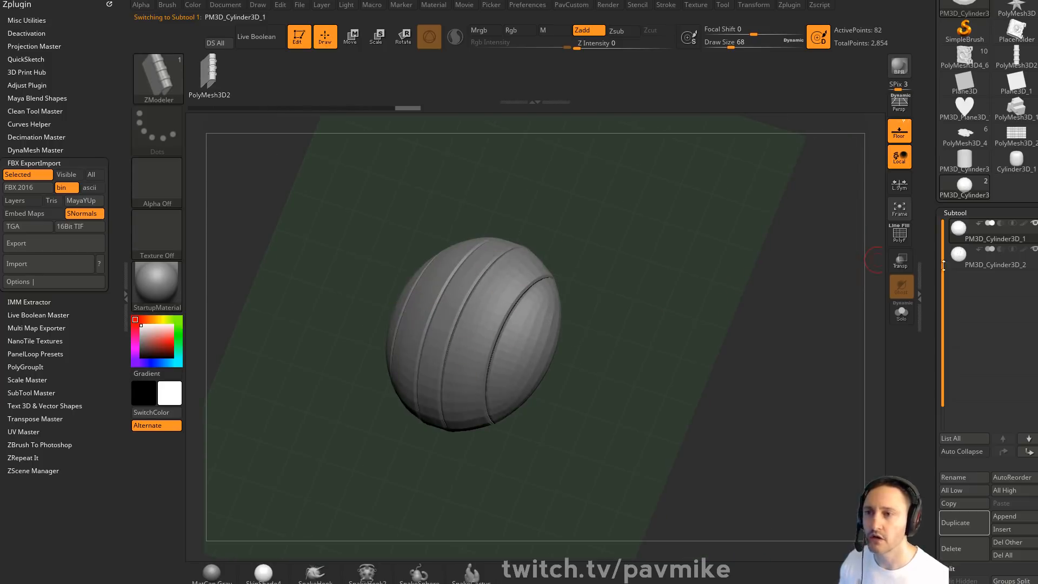
{"action": "left_click", "coordinate": [909, 320]}
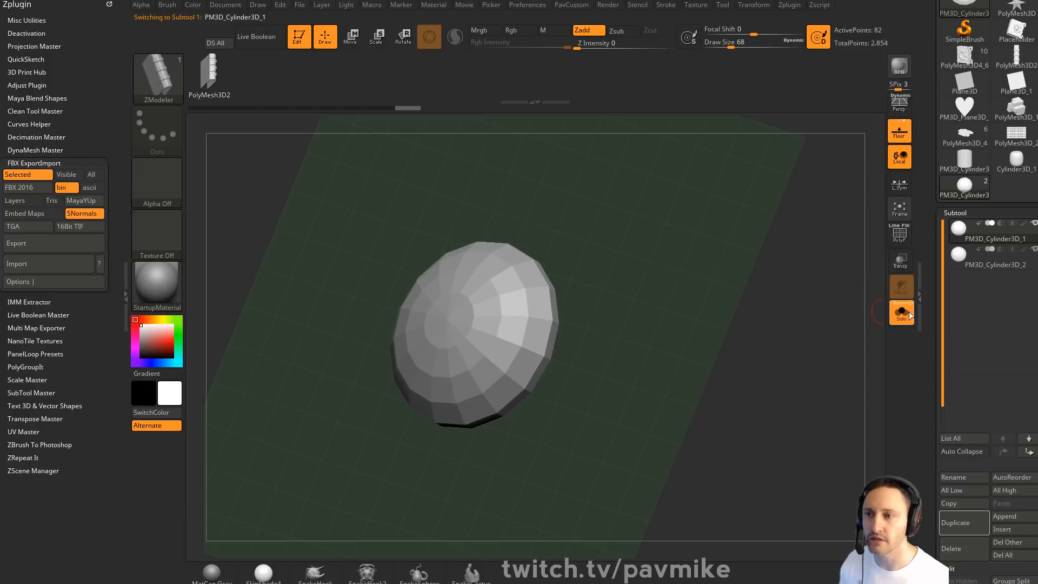
Compare the low-resolution dome with the panelled dome from the open back, isolated and together, with the polyframe displayed
{"action": "left_click", "coordinate": [900, 243]}
{"action": "left_click", "coordinate": [901, 313]}
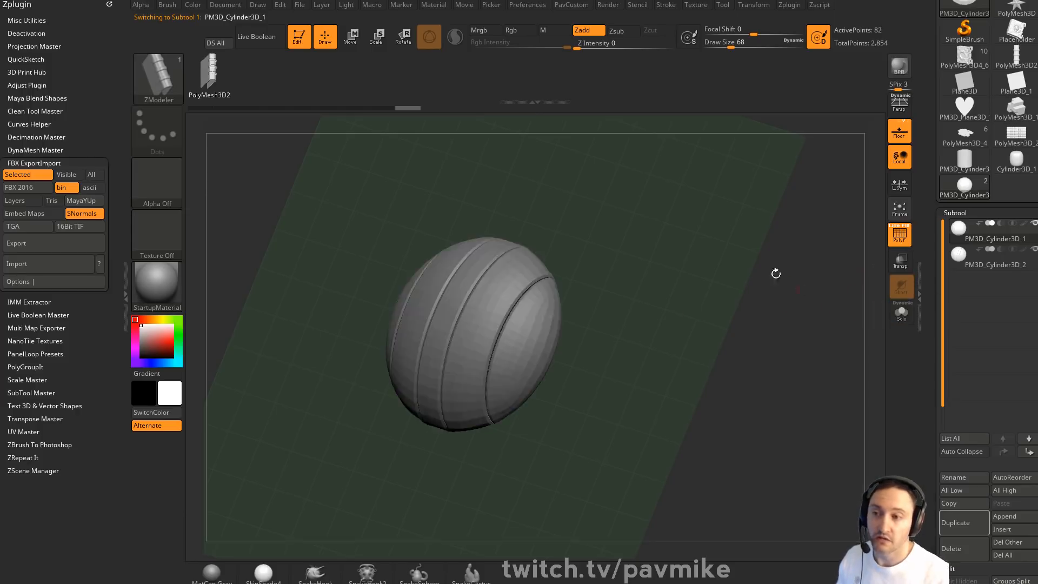
{"action": "left_click_drag", "start_coordinate": [776, 273], "coordinate": [774, 174]}
{"action": "left_click_drag", "start_coordinate": [696, 186], "coordinate": [678, 230]}
{"action": "left_click_drag", "start_coordinate": [705, 264], "coordinate": [722, 227]}
{"action": "left_click", "coordinate": [902, 312]}
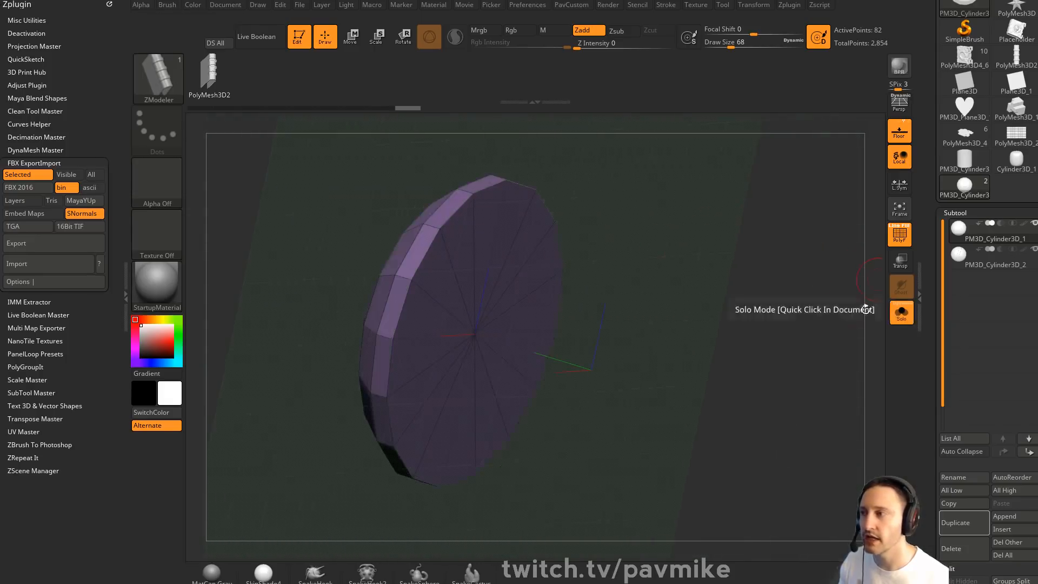
{"action": "left_click", "coordinate": [893, 319]}
{"action": "left_click", "coordinate": [417, 233], "text": "alt"}
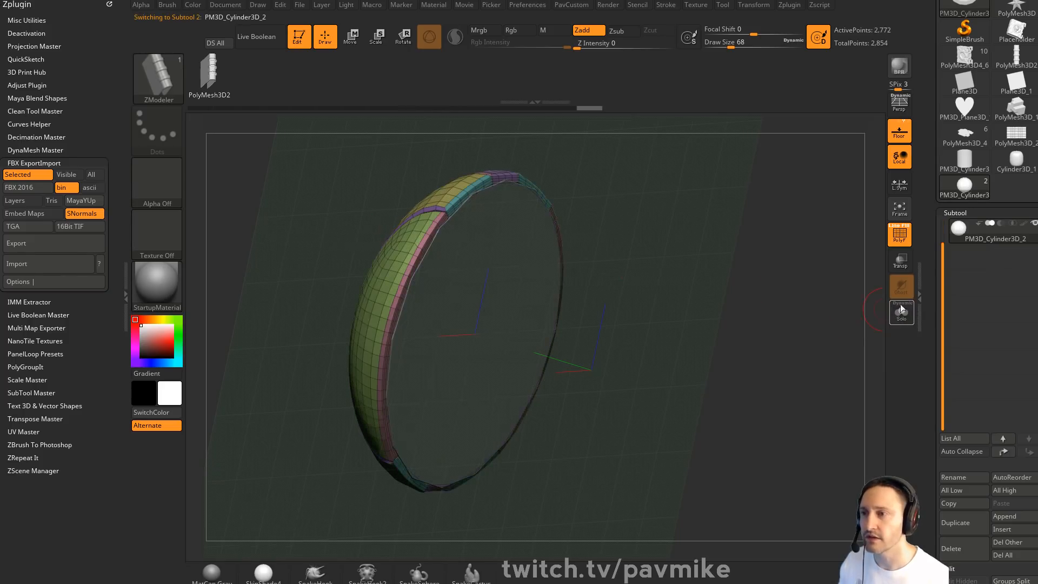
{"action": "left_click_drag", "start_coordinate": [588, 293], "coordinate": [588, 292]}
{"action": "left_click", "coordinate": [902, 322]}
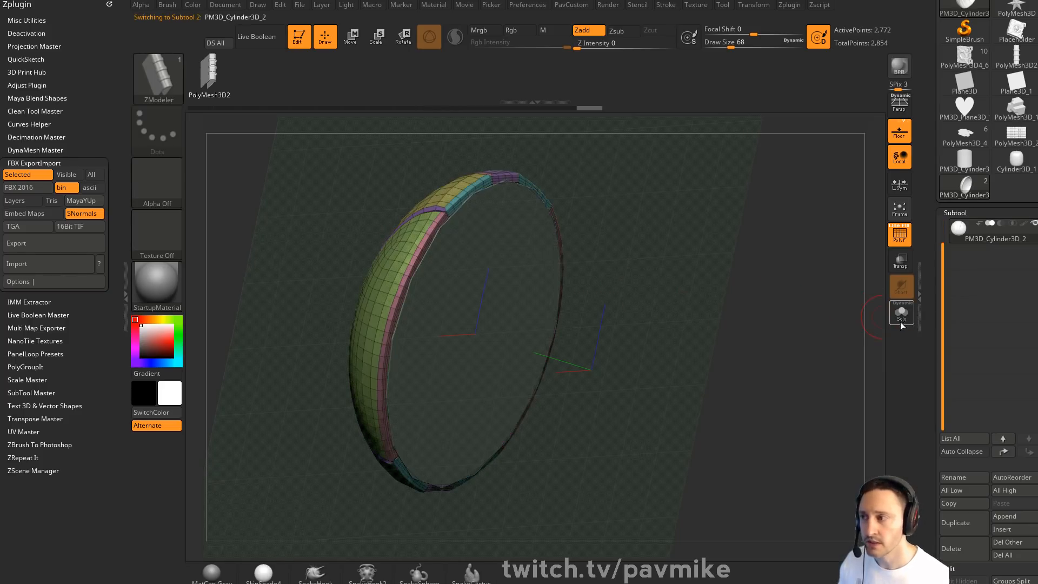
{"action": "left_click", "coordinate": [532, 278], "text": "alt"}
{"action": "left_click_drag", "start_coordinate": [651, 269], "coordinate": [668, 269]}
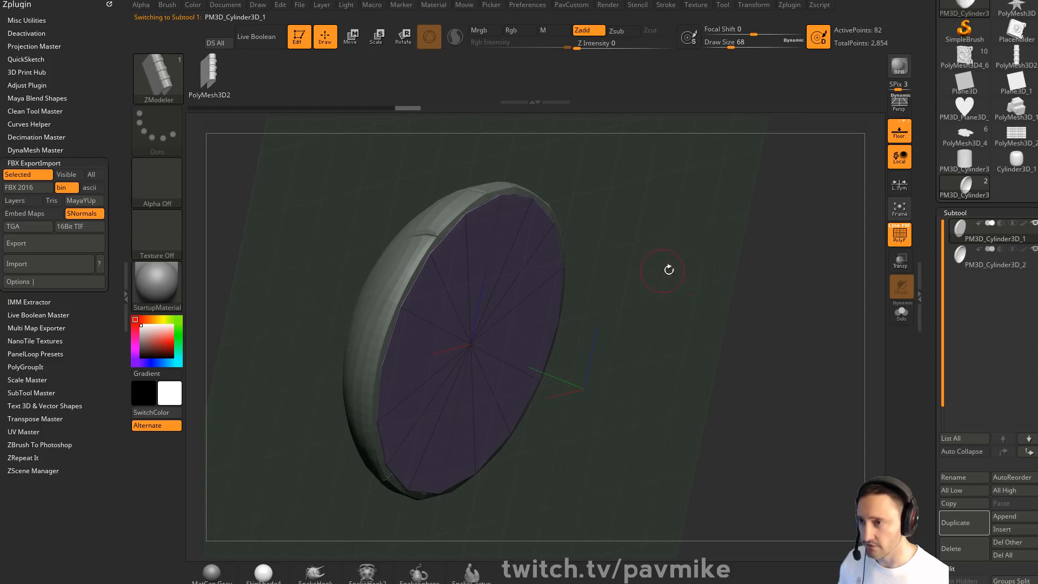
Try to delete the flat back faces of the isolated low-resolution dome and thicken the rest with QMesh Polygroup All
{"action": "left_click", "coordinate": [899, 319]}
{"action": "mouse_move", "coordinate": [434, 304]}
{"action": "left_mouse_down", "text": "alt"}
{"action": "mouse_move", "coordinate": [516, 244]}
{"action": "mouse_move", "coordinate": [523, 290]}
{"action": "mouse_move", "coordinate": [421, 429]}
{"action": "left_mouse_up", "text": "alt"}
{"action": "key", "text": "space"}
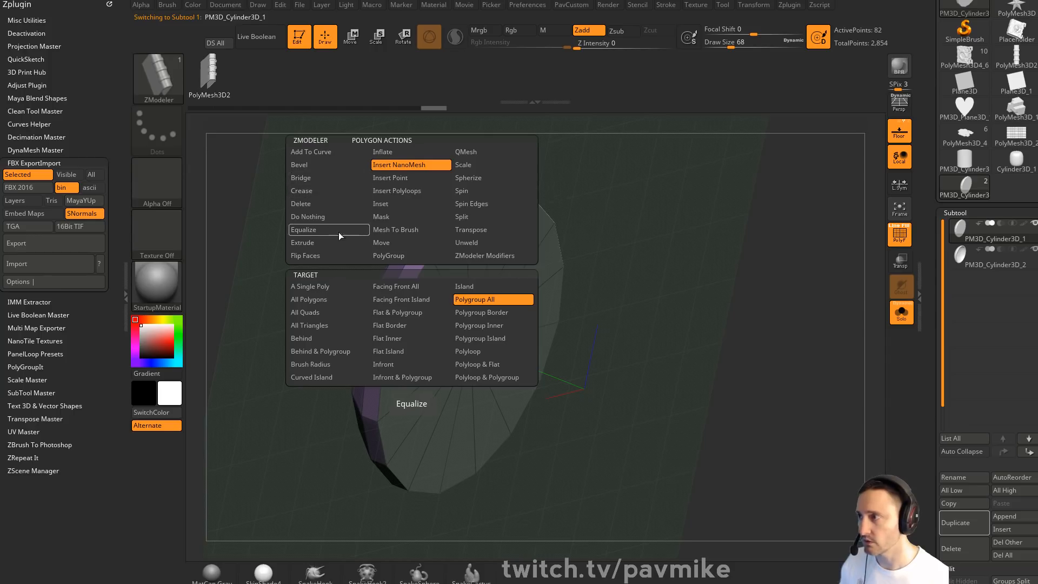
{"action": "left_click", "coordinate": [317, 202]}
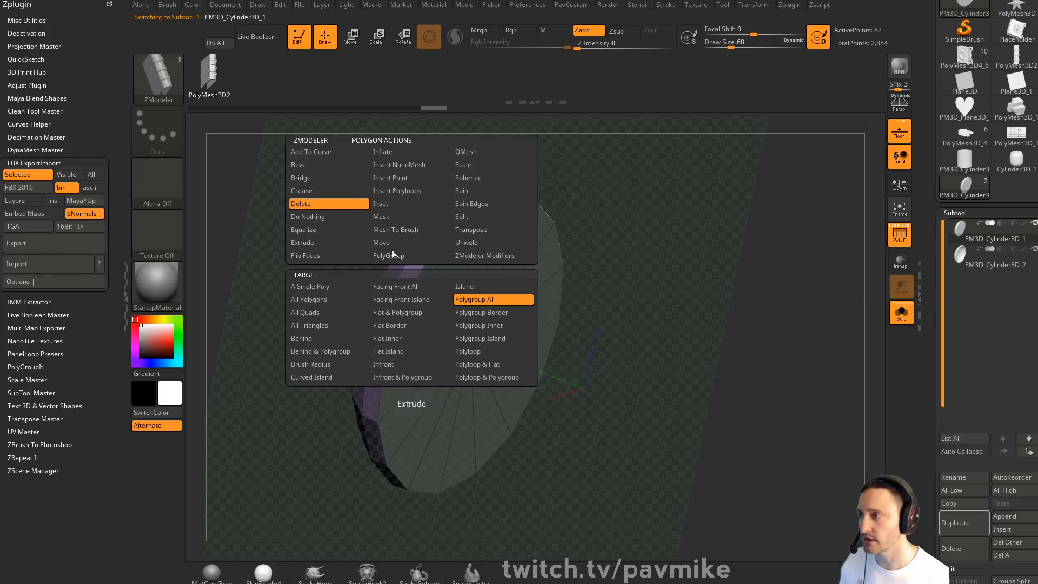
{"action": "left_click", "coordinate": [411, 276]}
{"action": "key", "text": "space"}
{"action": "left_click", "coordinate": [486, 151]}
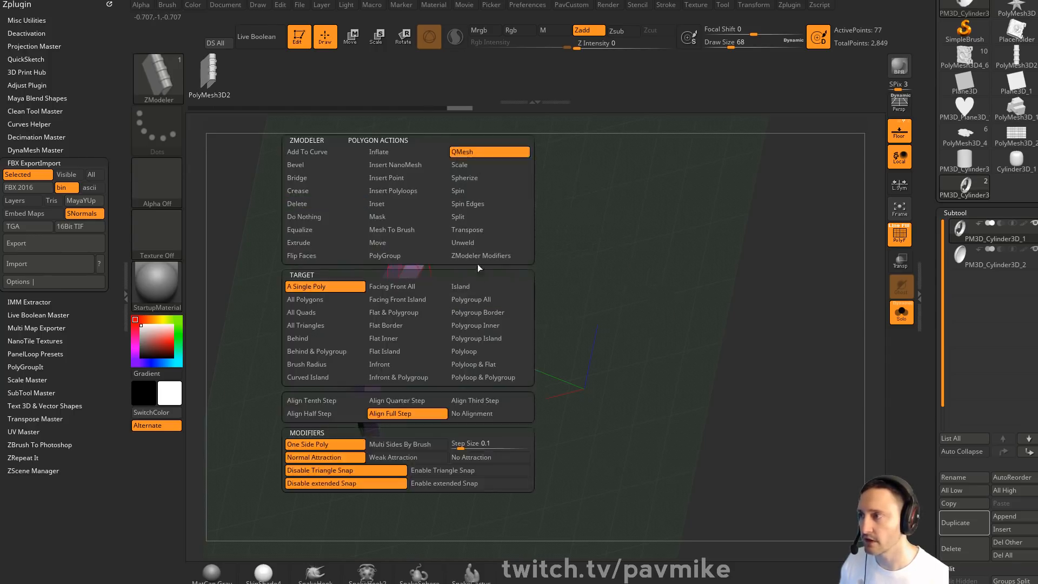
{"action": "left_click", "coordinate": [486, 299]}
{"action": "left_click_drag", "start_coordinate": [412, 277], "coordinate": [421, 292]}
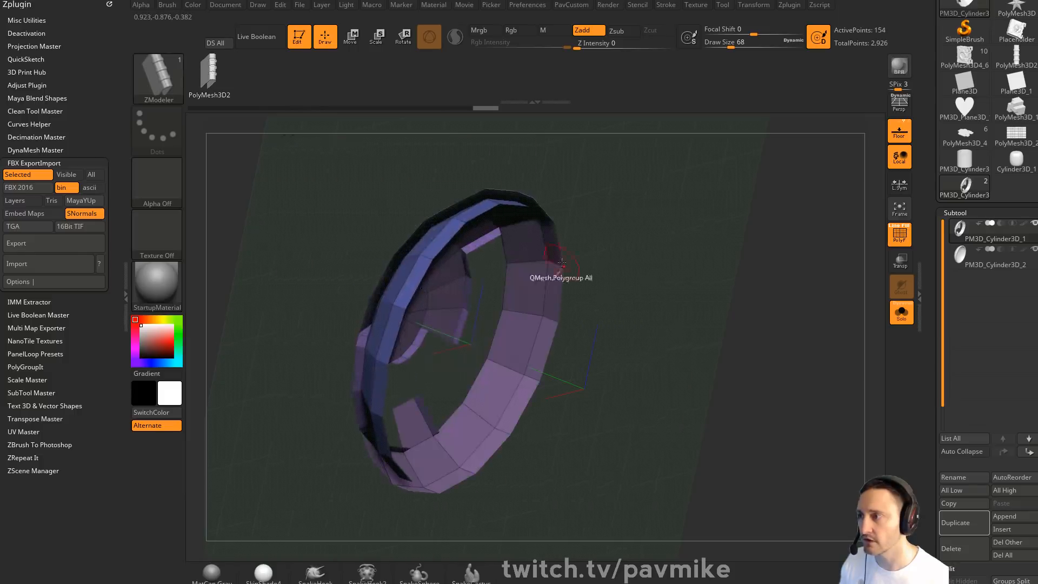
{"action": "left_click_drag", "start_coordinate": [561, 264], "coordinate": [695, 283]}
{"action": "key", "text": "ctrl+z"}
{"action": "key", "text": "ctrl+z"}
Hide the flat back faces of the low-resolution dome with a rectangular selection in side view and delete the hidden geometry
{"action": "left_click_drag", "start_coordinate": [621, 278], "coordinate": [655, 234]}
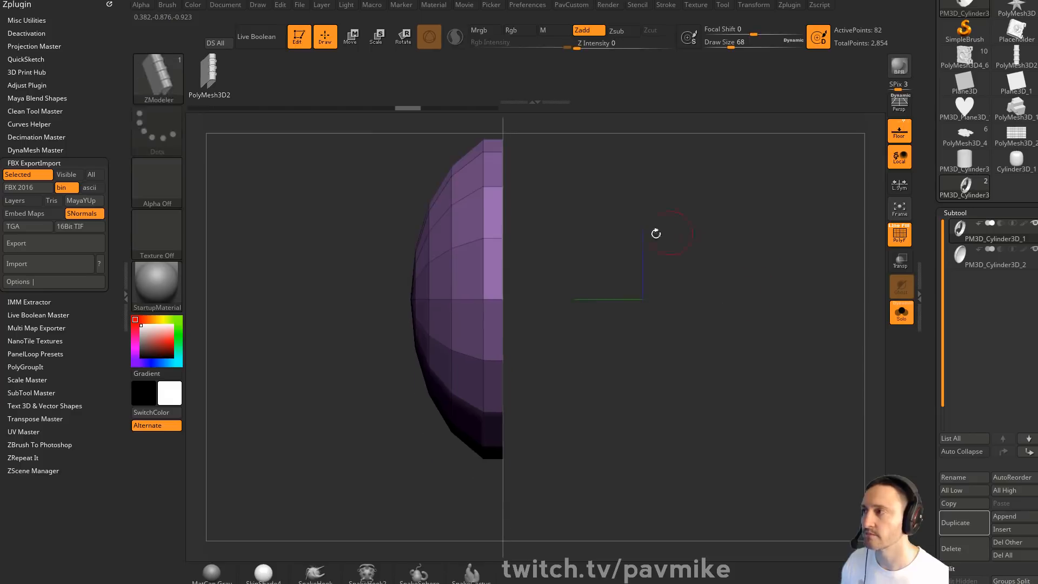
{"action": "left_click", "coordinate": [180, 83], "text": "ctrl+shift"}
{"action": "left_click", "coordinate": [241, 89], "text": "ctrl+shift"}
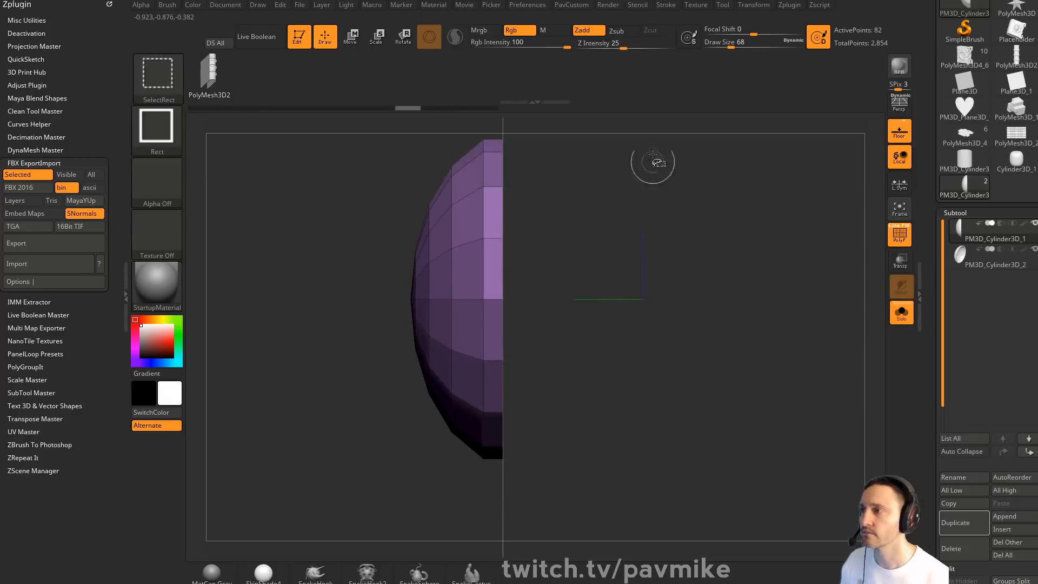
{"action": "left_click_drag", "start_coordinate": [646, 124], "coordinate": [487, 505], "text": "ctrl+shift"}
{"action": "left_click", "coordinate": [765, 289], "text": "ctrl+shift"}
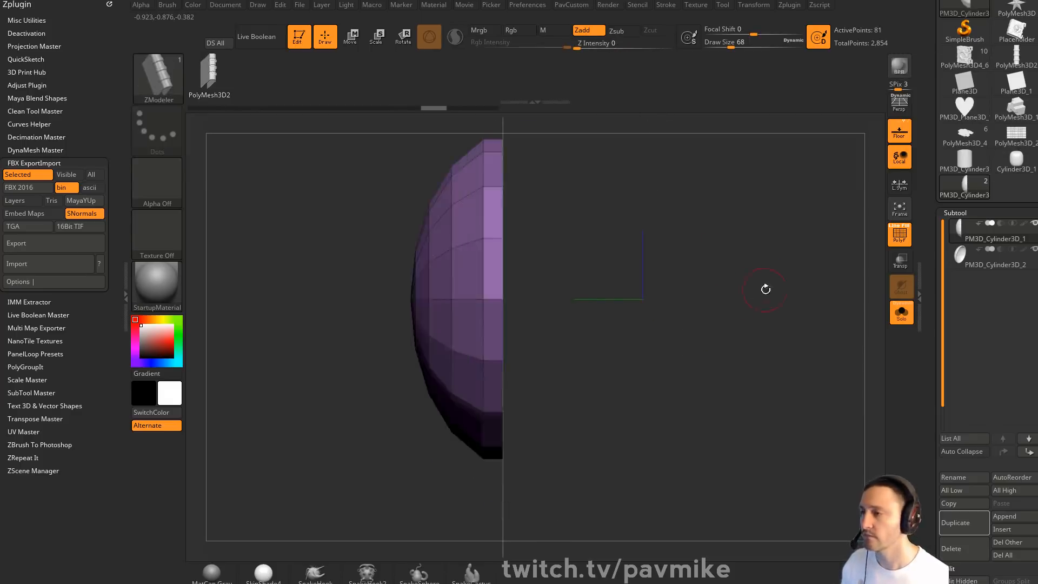
{"action": "left_click_drag", "start_coordinate": [766, 289], "coordinate": [732, 284]}
{"action": "left_click_drag", "start_coordinate": [806, 230], "coordinate": [777, 281], "text": "alt"}
{"action": "key", "text": "q"}
{"action": "left_click", "coordinate": [753, 236]}
Try to thicken the open dome shell with QMesh Polygroup All
{"action": "key", "text": "space"}
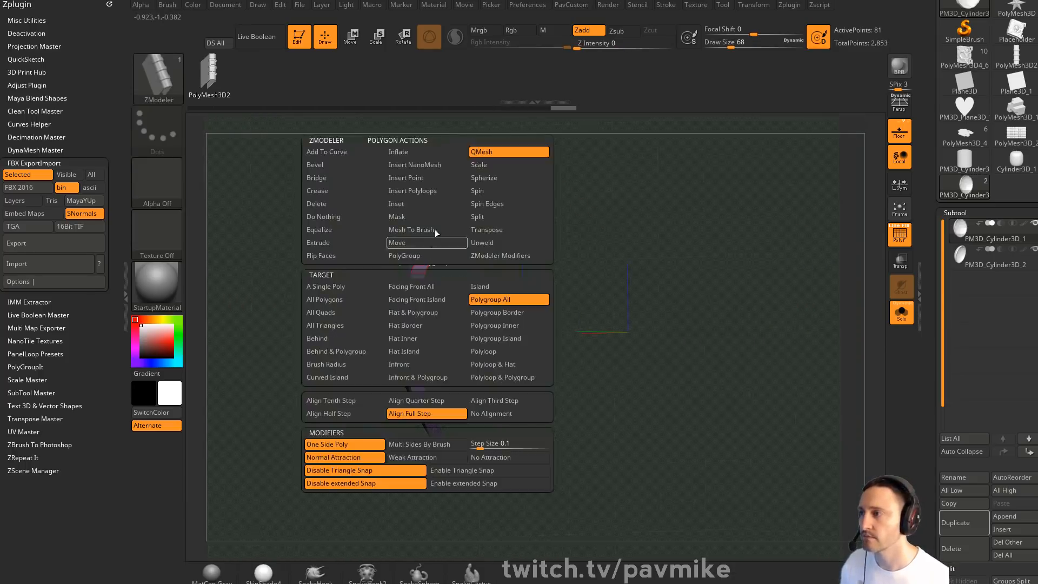
{"action": "left_click", "coordinate": [427, 248]}
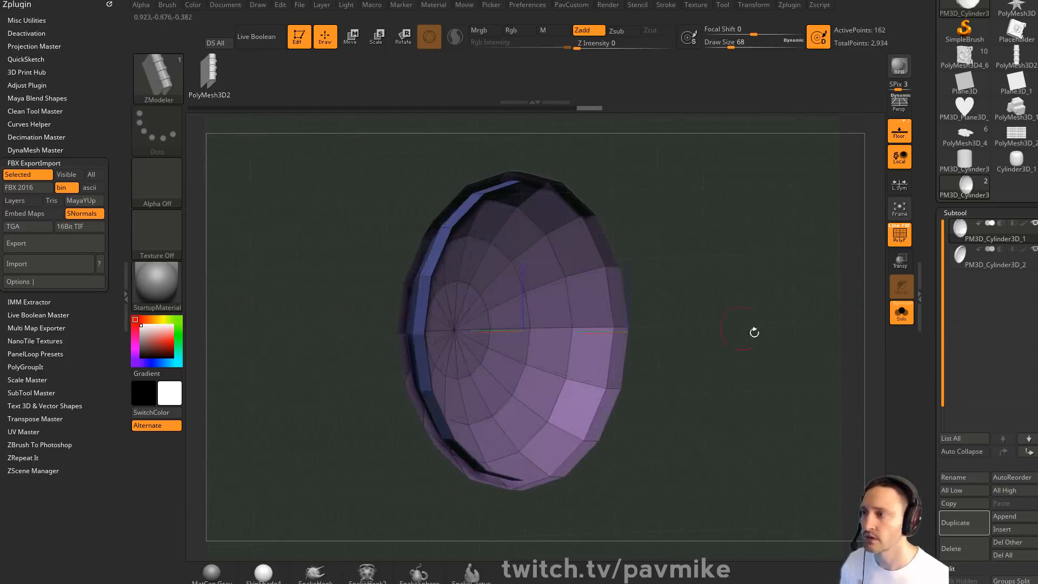
{"action": "mouse_move", "coordinate": [767, 346]}
{"action": "left_mouse_down"}
{"action": "mouse_move", "coordinate": [813, 371]}
{"action": "mouse_move", "coordinate": [787, 343]}
{"action": "mouse_move", "coordinate": [768, 343]}
{"action": "left_mouse_up"}
{"action": "key", "text": "ctrl+z"}
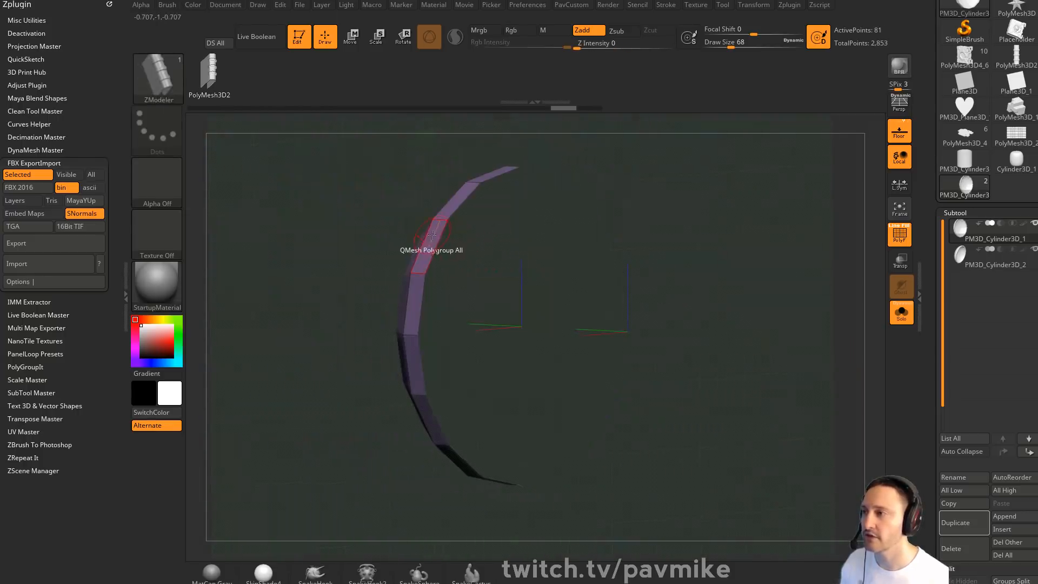
Extrude the open dome's whole polygroup with the ZModeler Extrude action to give the shell thickness
{"action": "right_click", "coordinate": [432, 235]}
{"action": "left_click", "coordinate": [342, 241]}
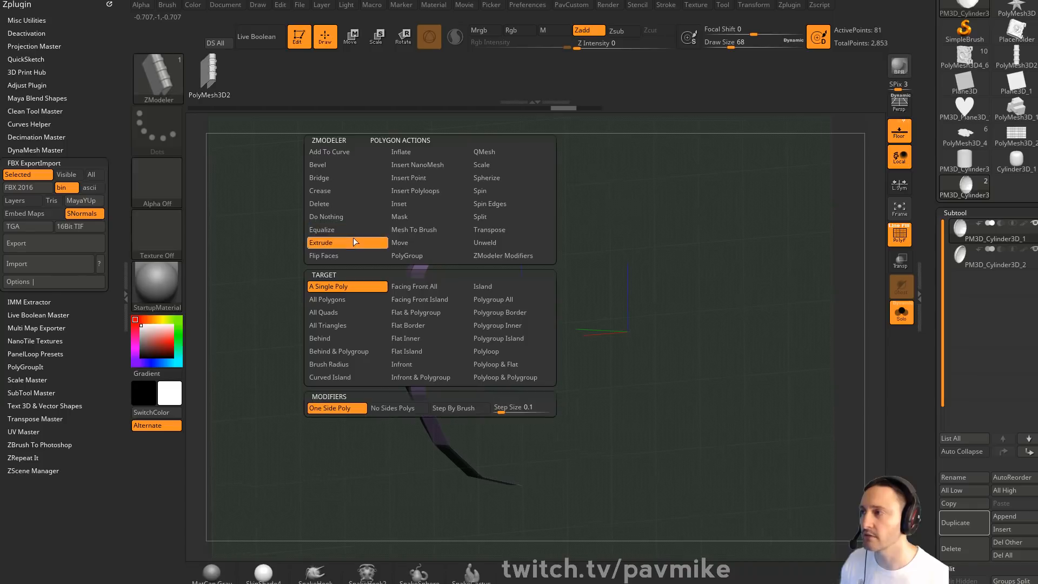
{"action": "left_click", "coordinate": [502, 285]}
{"action": "key", "text": "ctrl+shift+z"}
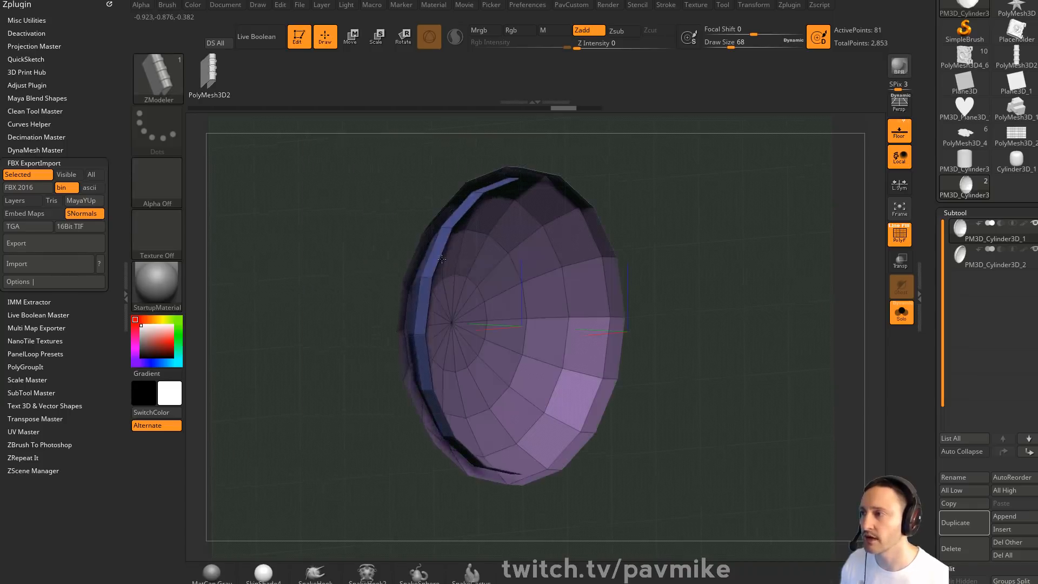
Flip the thickened shell's normals in its display properties
{"action": "left_click_drag", "start_coordinate": [926, 385], "coordinate": [922, 146]}
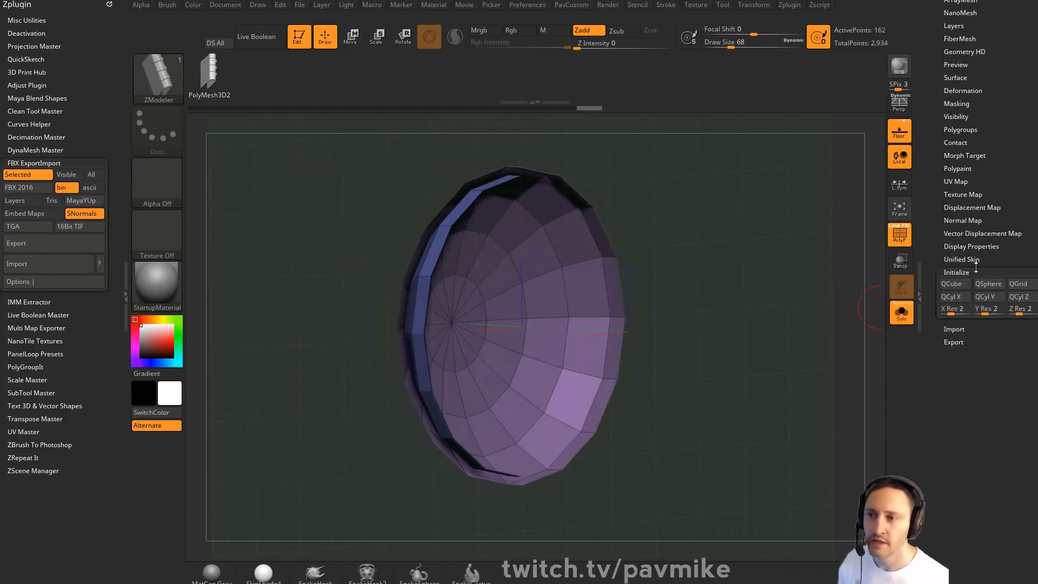
{"action": "key", "text": "shift"}
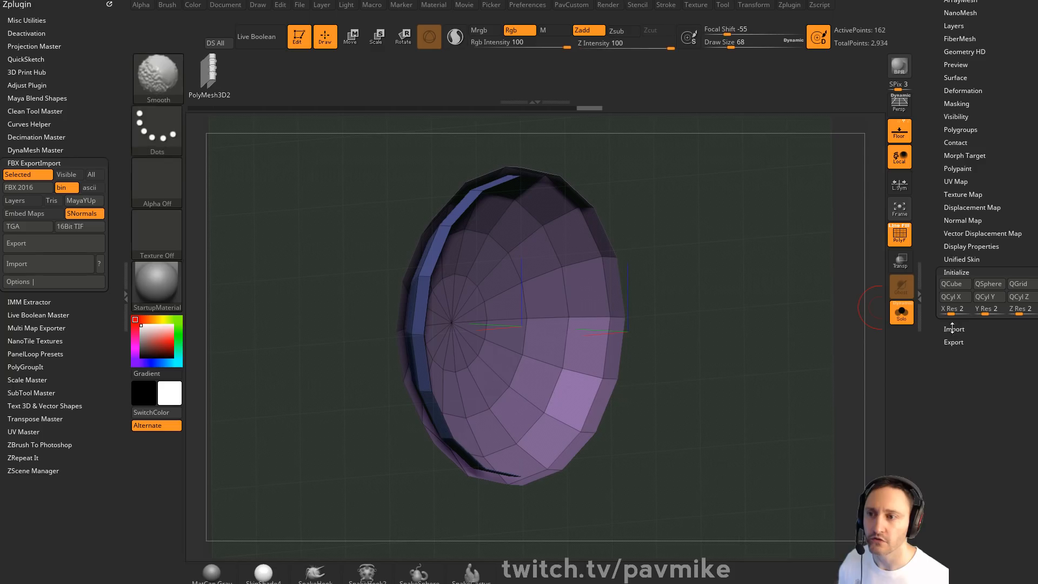
{"action": "left_click", "coordinate": [958, 246]}
{"action": "left_click", "coordinate": [951, 285]}
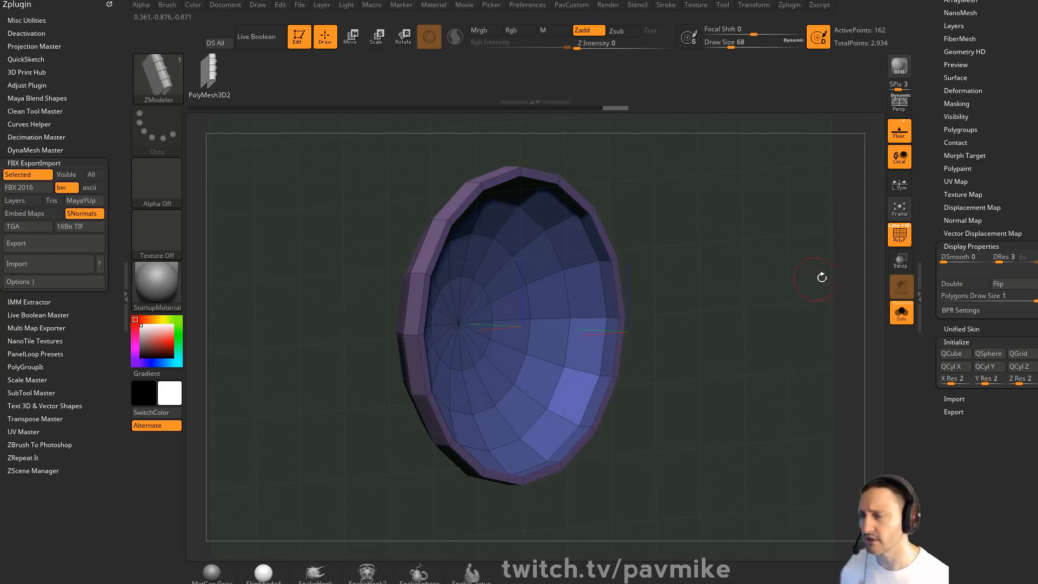
Examine how the thickened shell sits inside the panelled dome from the side and the open back
{"action": "left_click", "coordinate": [902, 312]}
{"action": "left_click_drag", "start_coordinate": [775, 248], "coordinate": [609, 184]}
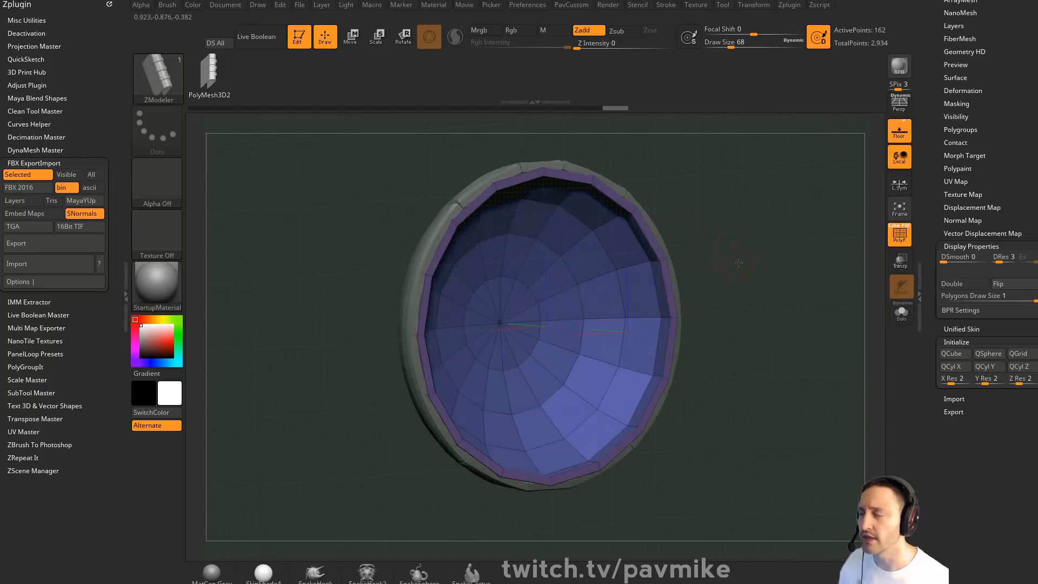
{"action": "left_click_drag", "start_coordinate": [739, 263], "coordinate": [710, 267]}
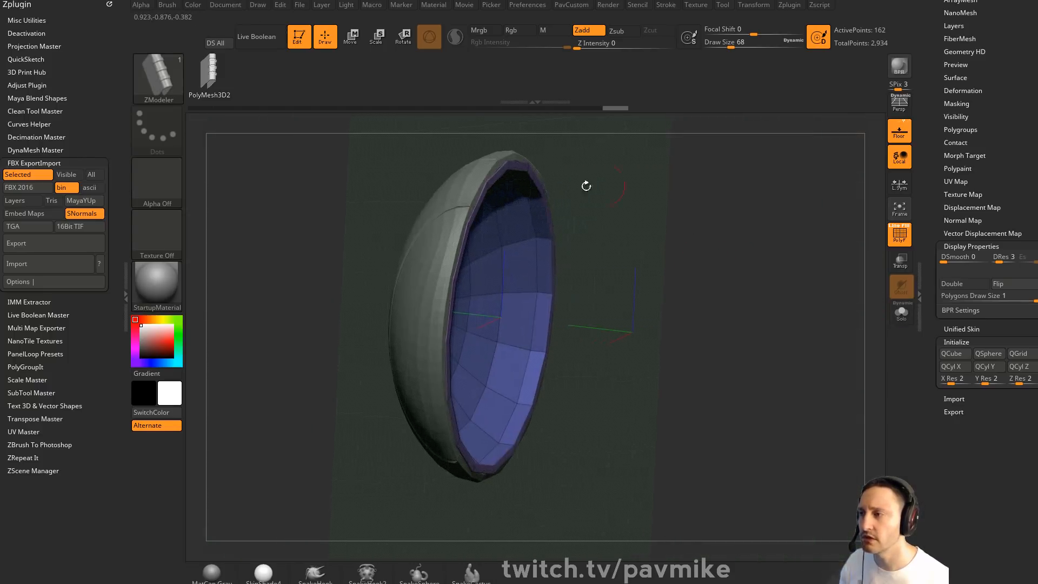
{"action": "right_click_drag", "start_coordinate": [457, 309], "coordinate": [732, 229]}
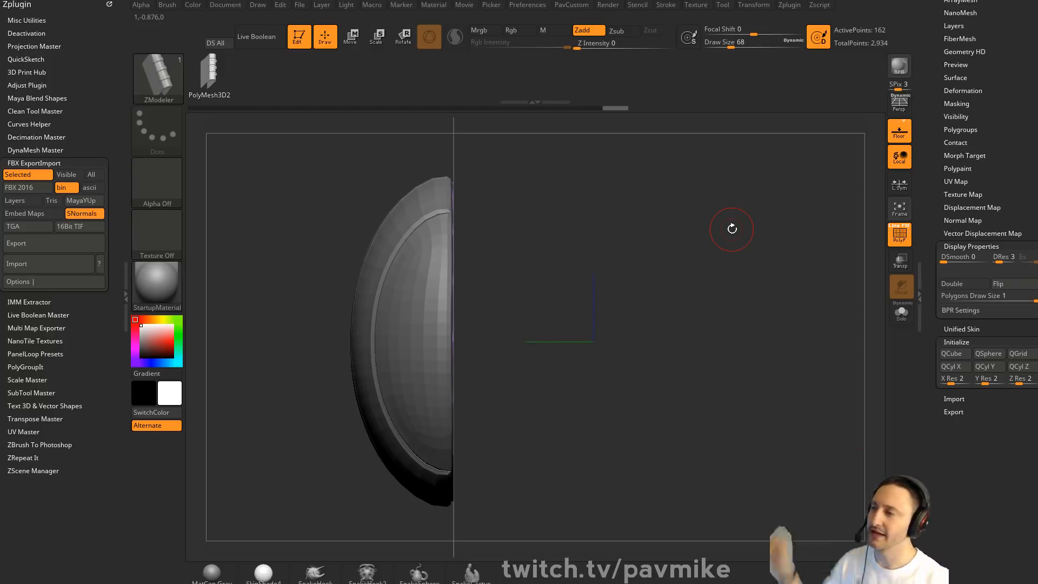
{"action": "right_click_drag", "start_coordinate": [716, 213], "coordinate": [769, 261]}
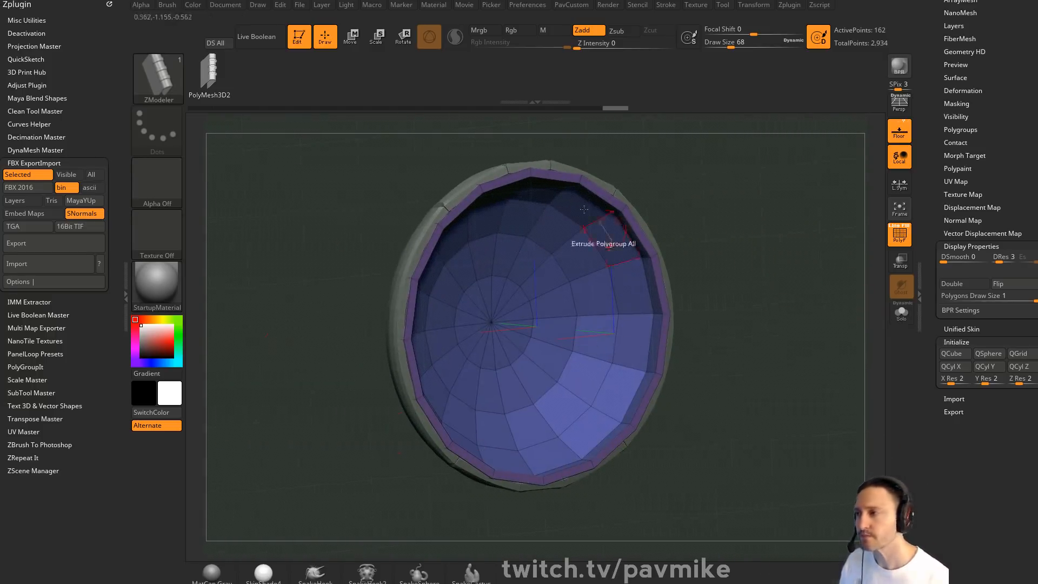
{"action": "right_click_drag", "start_coordinate": [806, 315], "coordinate": [832, 327]}
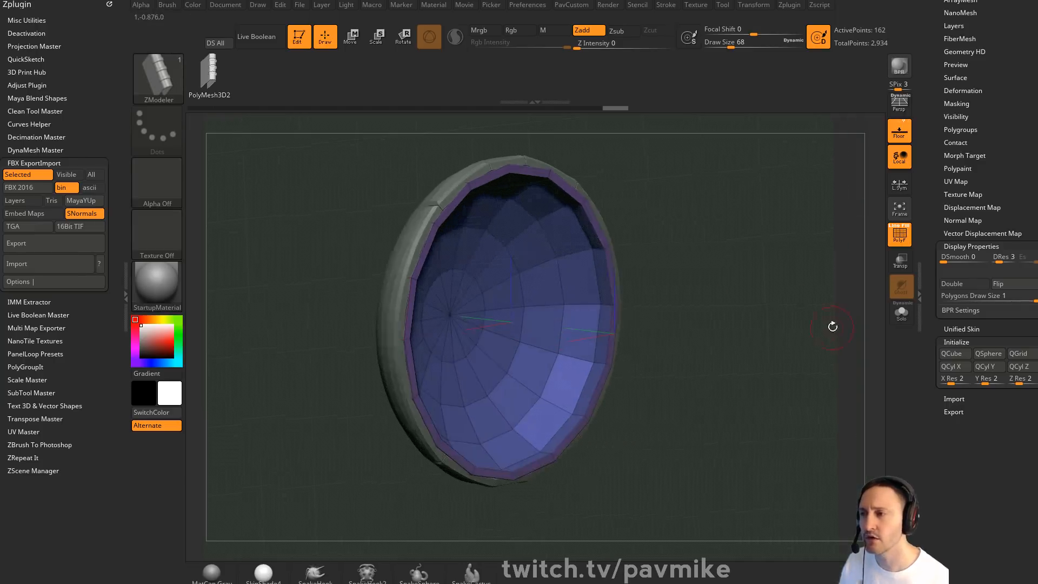
Isolate the shell and assign a separate polygroup to its outer rim polyloop with the edge PolyGroup action set to Overwrite
{"action": "left_click", "coordinate": [902, 313]}
{"action": "right_click_drag", "start_coordinate": [739, 302], "coordinate": [761, 301], "text": "shift"}
{"action": "key", "text": "space"}
{"action": "left_click", "coordinate": [443, 323]}
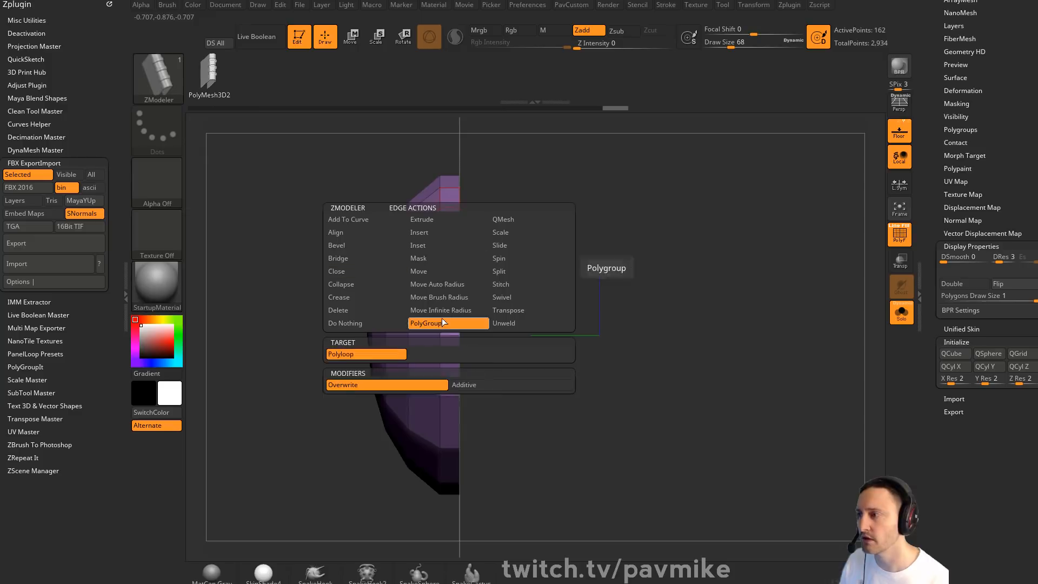
{"action": "left_click", "coordinate": [425, 384]}
{"action": "left_click", "coordinate": [450, 222]}
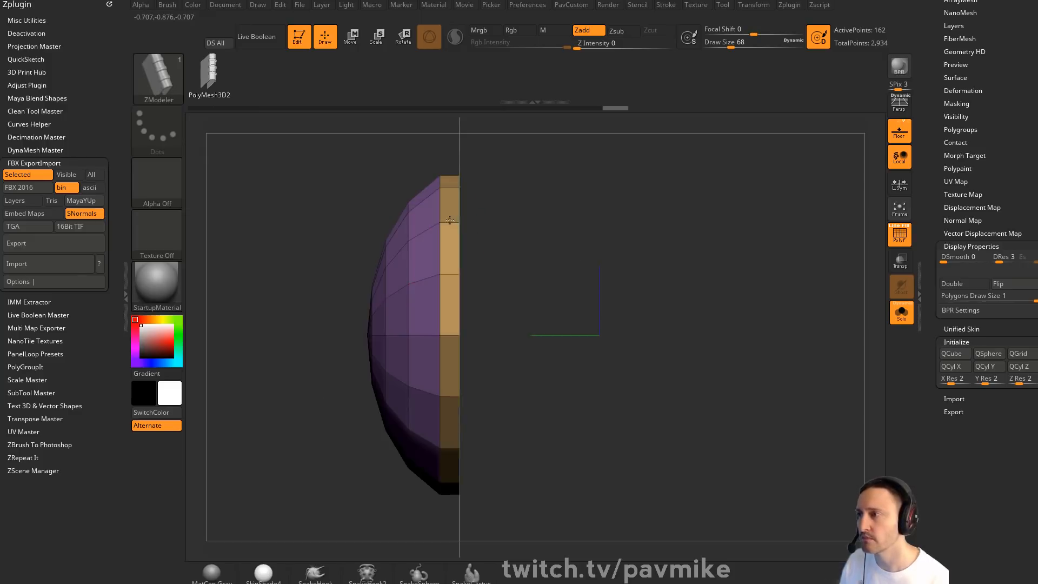
Show only the rim strip's polygroup and delete the hidden remainder of the shell
{"action": "scroll", "coordinate": [934, 306], "scroll_direction": "up", "scroll_amount": 10}
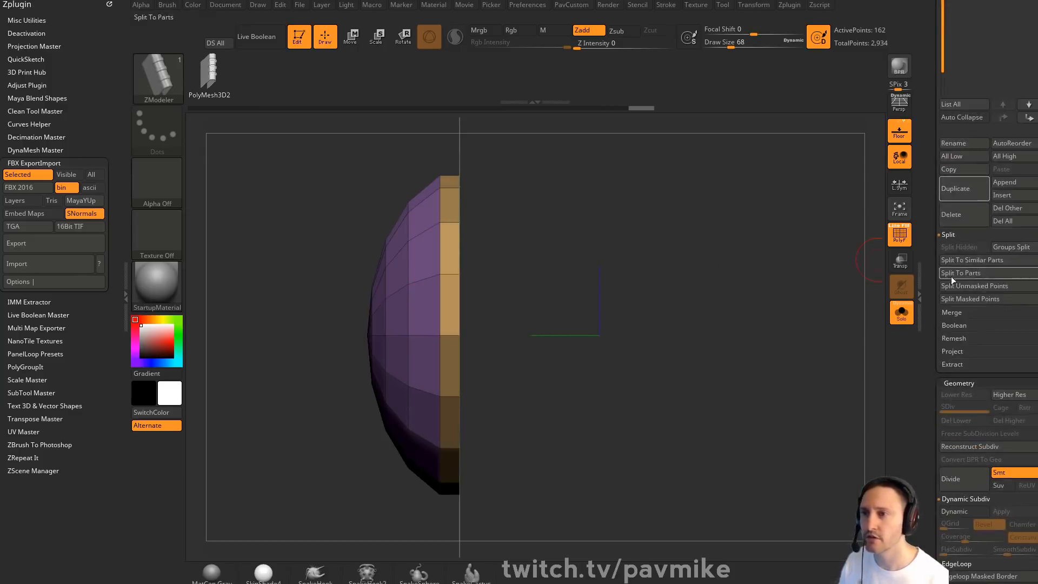
{"action": "left_click", "coordinate": [945, 197]}
{"action": "left_click_drag", "start_coordinate": [712, 262], "coordinate": [405, 262]}
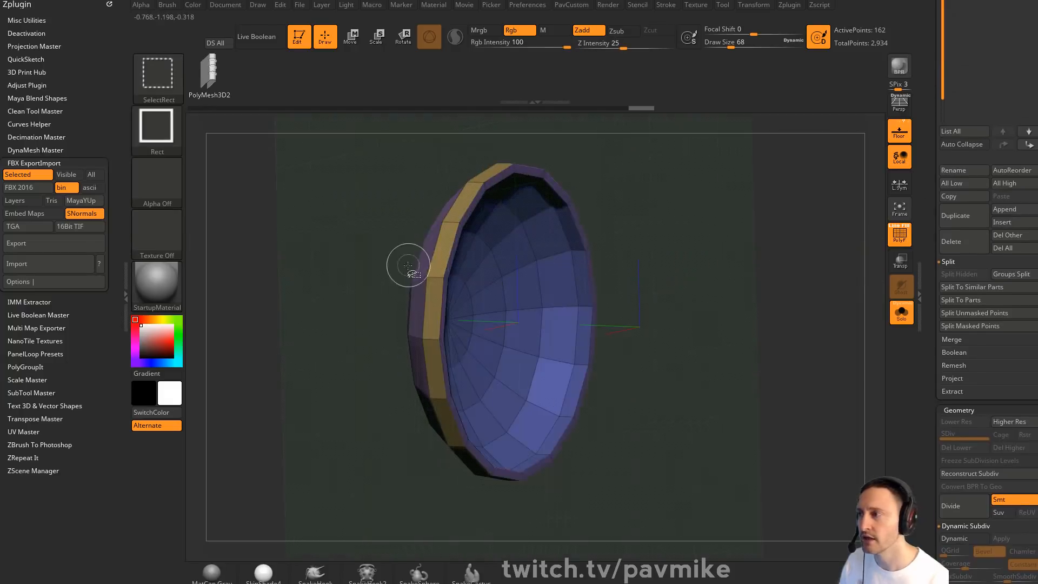
{"action": "left_click", "coordinate": [436, 277], "text": "ctrl+shift"}
{"action": "left_click", "coordinate": [722, 239]}
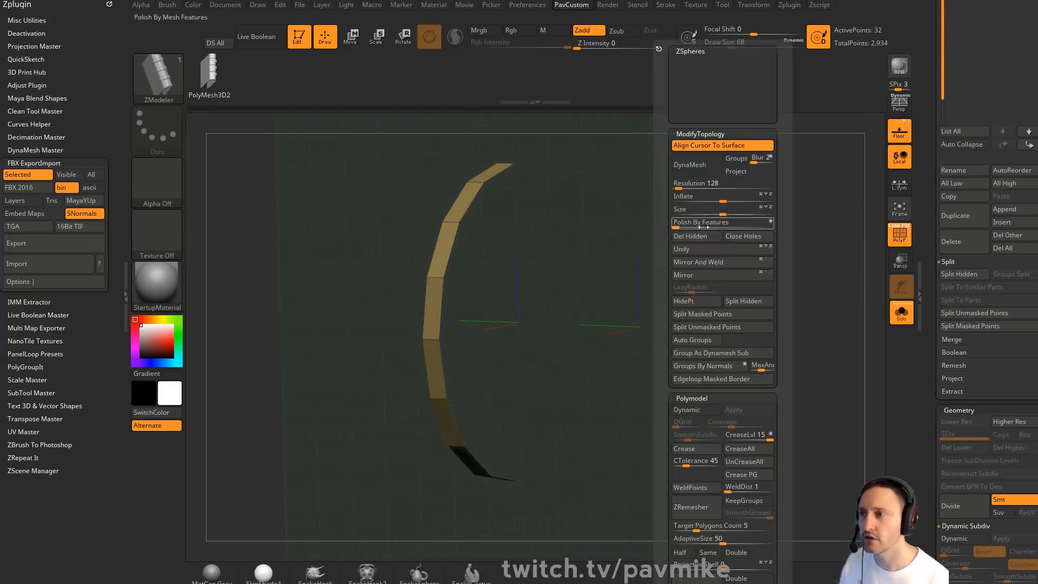
Thicken the rim strip into a solid ring with QMesh and display it together with the panelled dome
{"action": "key", "text": "space"}
{"action": "left_click", "coordinate": [500, 152]}
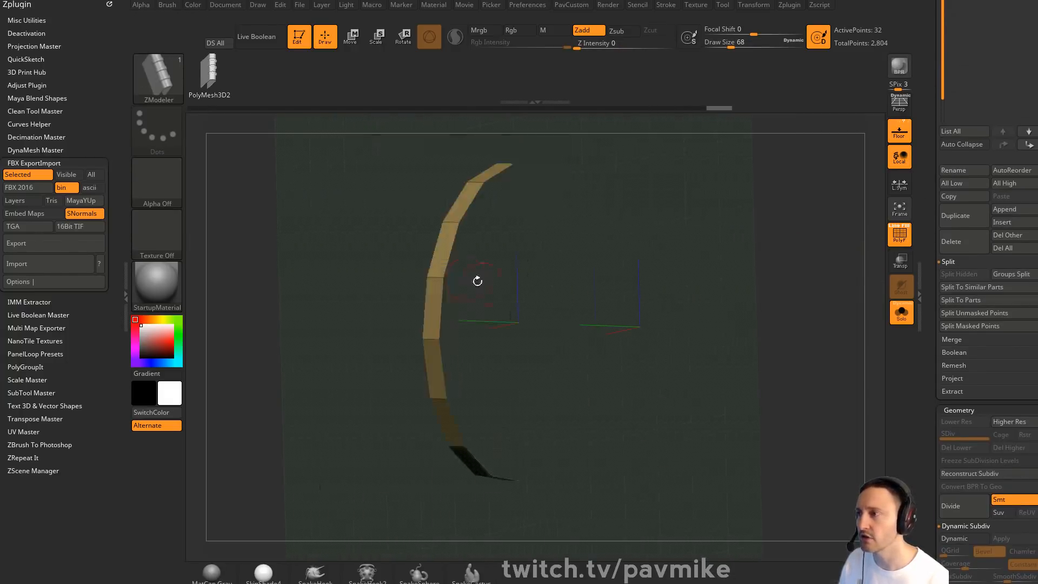
{"action": "left_click_drag", "start_coordinate": [444, 288], "coordinate": [428, 280]}
{"action": "left_click", "coordinate": [901, 312]}
{"action": "left_click_drag", "start_coordinate": [776, 274], "coordinate": [715, 301], "text": "shift"}
Enable Dynamic subdivision on the ring with CreaseLvl 3 and turn off the polyframe
{"action": "key", "text": "grave"}
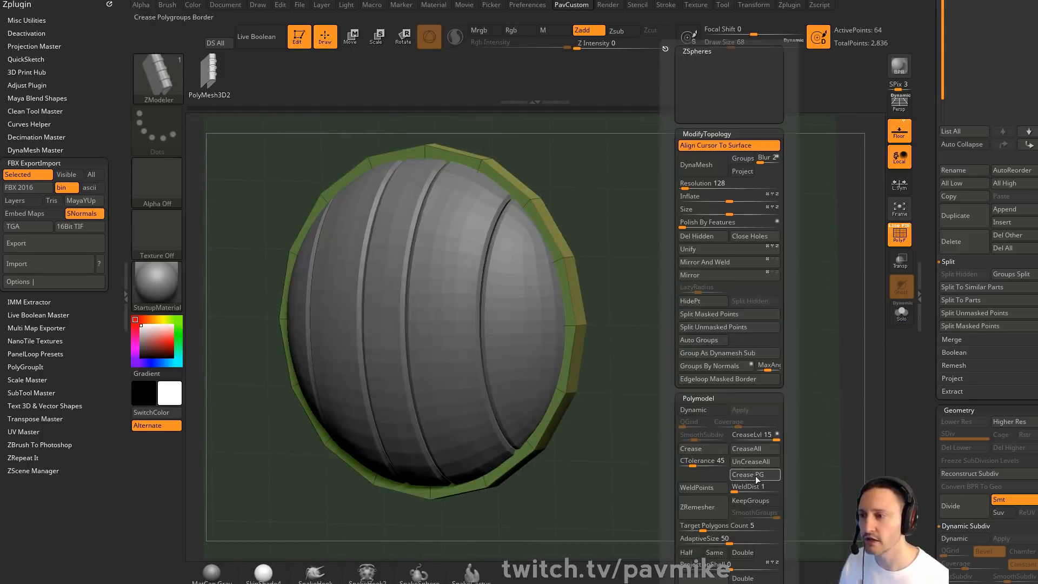
{"action": "left_click", "coordinate": [712, 411]}
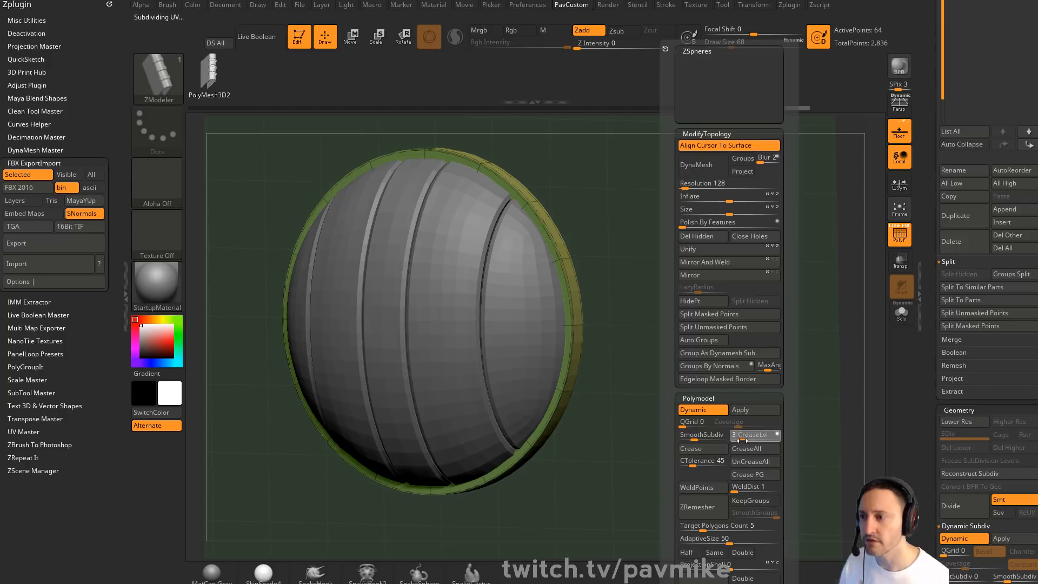
{"action": "left_click", "coordinate": [707, 436]}
{"action": "left_click_drag", "start_coordinate": [658, 306], "coordinate": [611, 279], "text": "alt"}
{"action": "left_click", "coordinate": [900, 236]}
Select the panelled dome and enable Dynamic subdivision on it with CreaseLvl 2
{"action": "left_click", "coordinate": [498, 296], "text": "alt"}
{"action": "left_click_drag", "start_coordinate": [751, 271], "coordinate": [776, 314]}
{"action": "key", "text": "grave"}
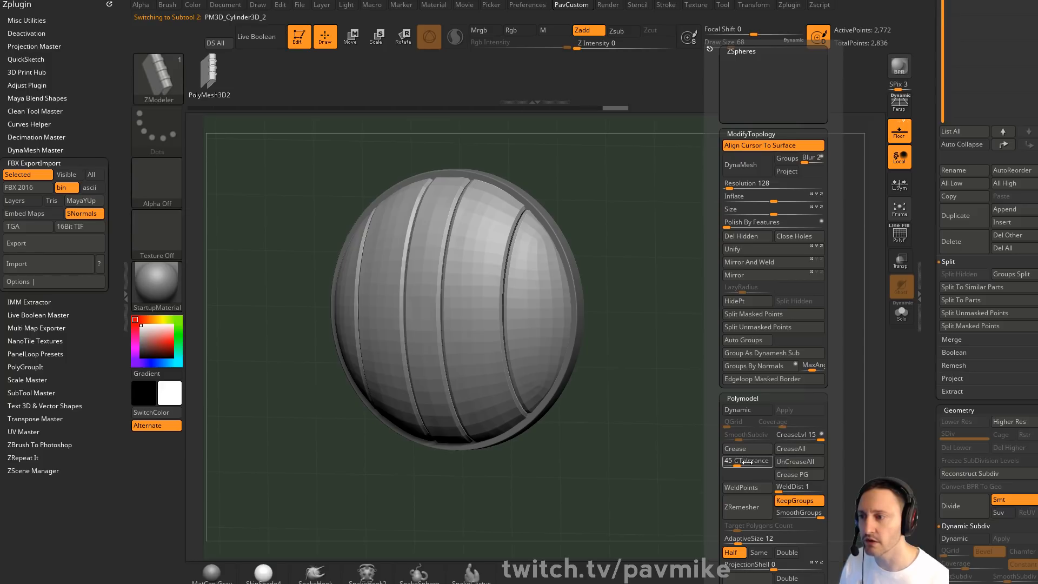
{"action": "left_click", "coordinate": [762, 412]}
{"action": "left_click", "coordinate": [792, 439]}
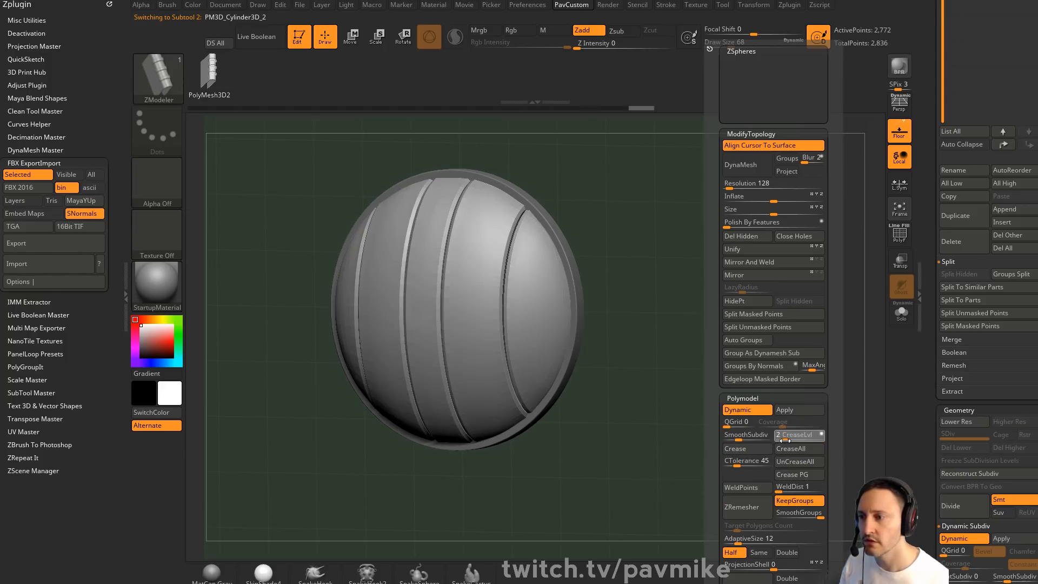
Raise the panelled dome's Dynamic subdivision CreaseLvl to 3 and adjust its SmoothSubdiv level
{"action": "left_click_drag", "start_coordinate": [785, 440], "coordinate": [789, 440]}
{"action": "left_click", "coordinate": [751, 439]}
{"action": "mouse_move", "coordinate": [651, 292]}
{"action": "left_mouse_down"}
{"action": "mouse_move", "coordinate": [694, 282]}
{"action": "mouse_move", "coordinate": [668, 280]}
{"action": "left_mouse_up"}
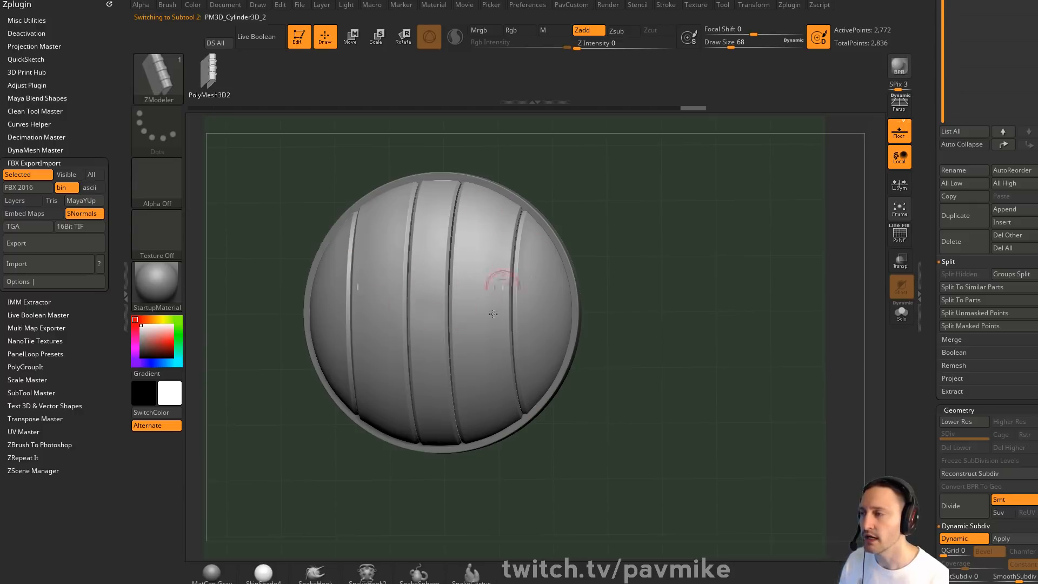
{"action": "left_click_drag", "start_coordinate": [681, 258], "coordinate": [677, 265]}
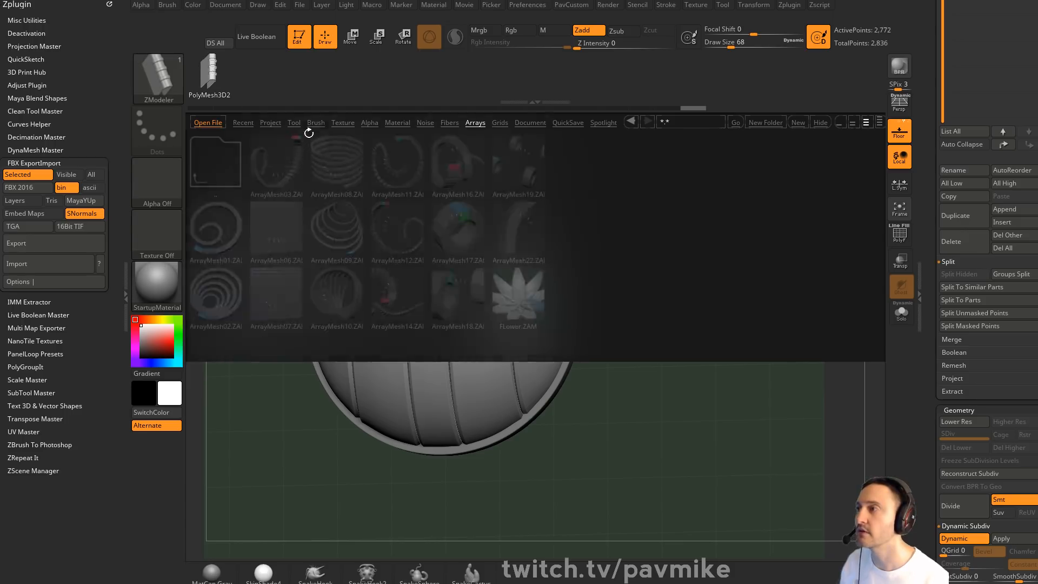
Browse the Nature folder of the LightBox alpha library, then hide LightBox
{"action": "left_click", "coordinate": [347, 123]}
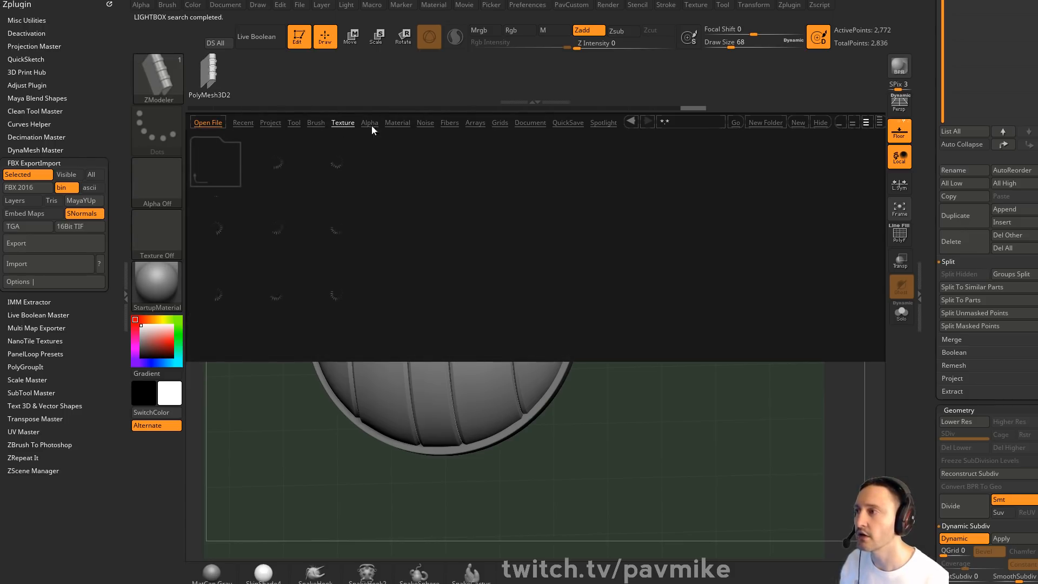
{"action": "left_click", "coordinate": [370, 122]}
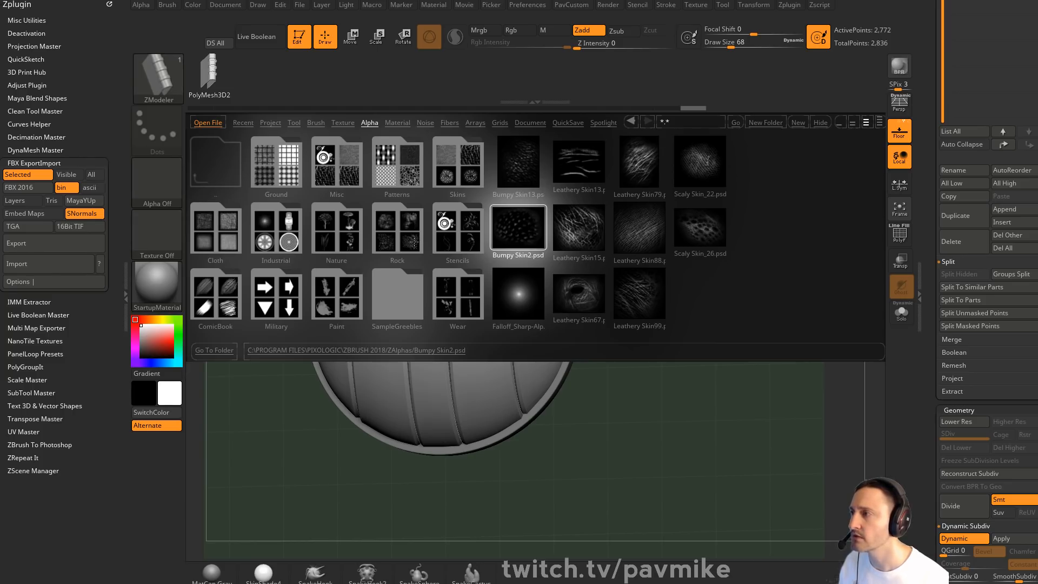
{"action": "left_click", "coordinate": [343, 235]}
{"action": "left_click_drag", "start_coordinate": [619, 251], "coordinate": [460, 252]}
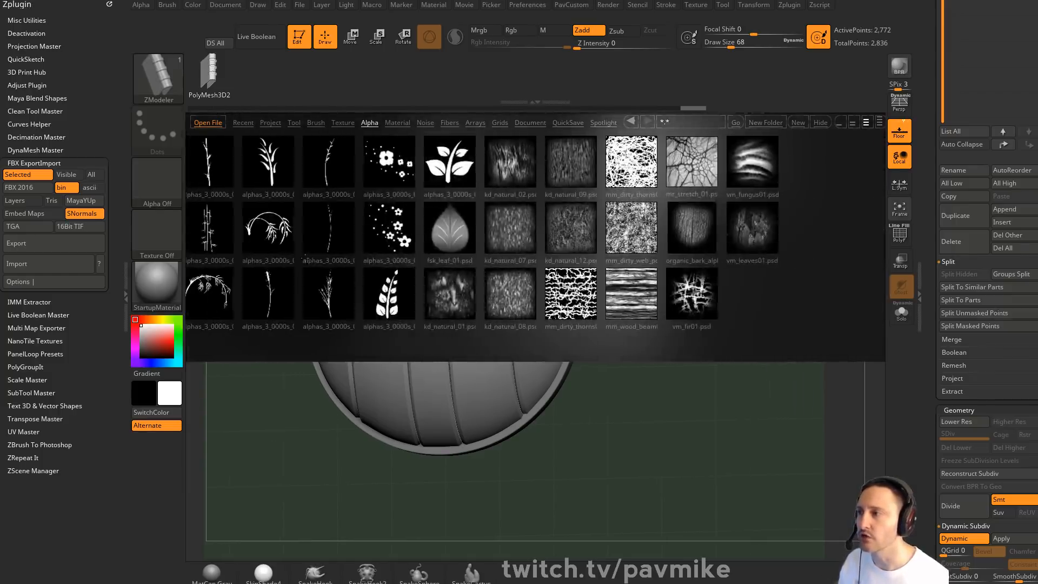
{"action": "left_click_drag", "start_coordinate": [303, 258], "coordinate": [478, 244]}
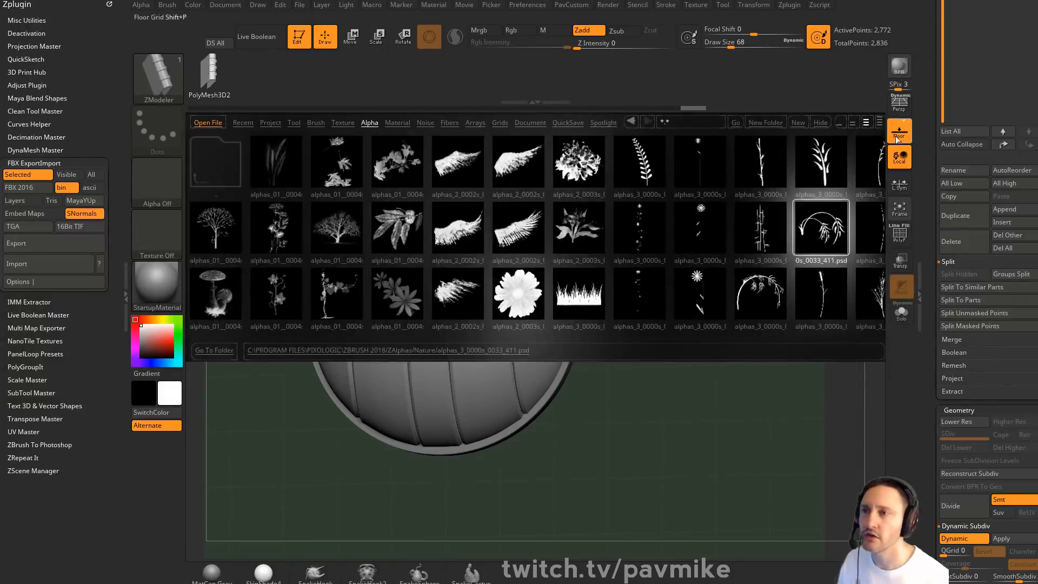
{"action": "left_click", "coordinate": [821, 123]}
Insert a Cube from the IMM primitives brush at the centre of the dome, with the draw size at 101
{"action": "key", "text": "s"}
{"action": "left_click_drag", "start_coordinate": [631, 264], "coordinate": [663, 268]}
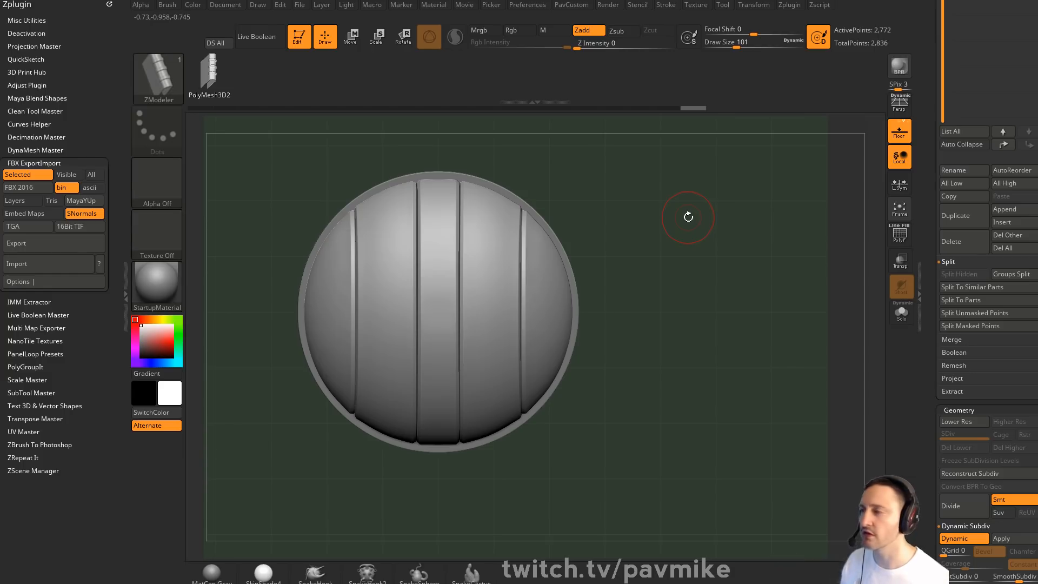
{"action": "key", "text": "b"}
{"action": "key", "text": "i"}
{"action": "key", "text": "p"}
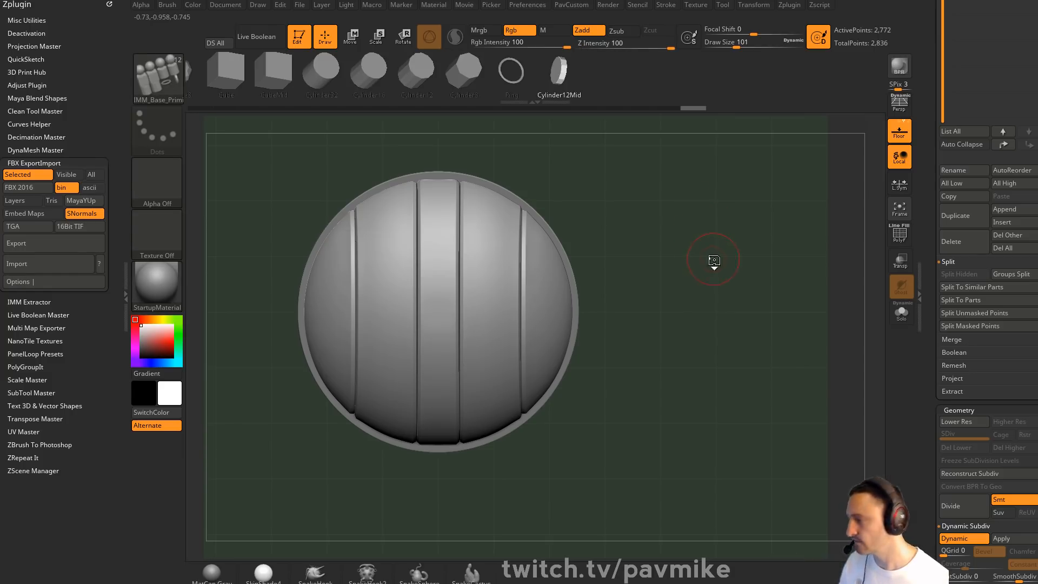
{"action": "key", "text": "m"}
{"action": "left_click", "coordinate": [750, 308]}
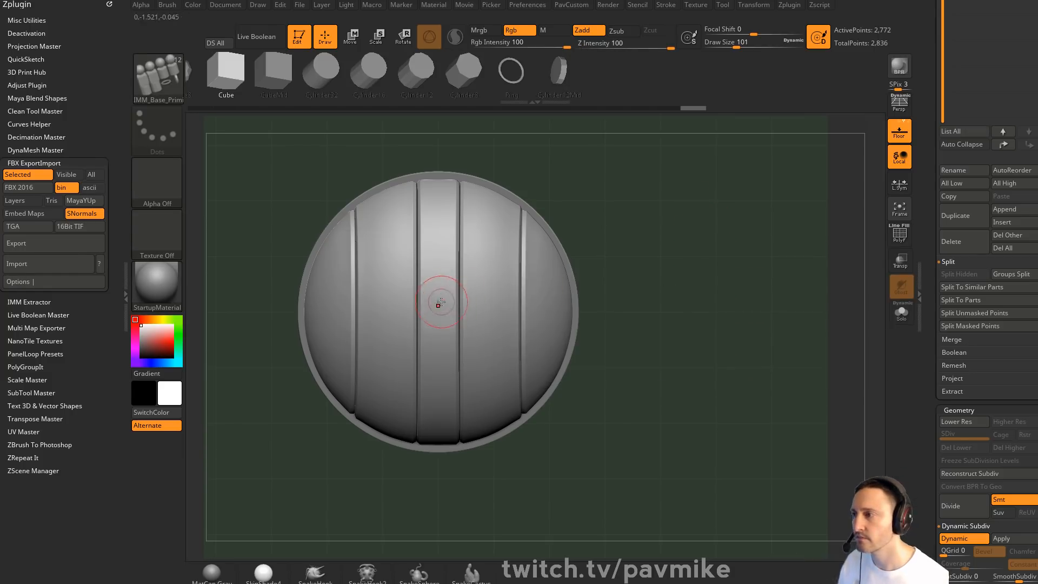
{"action": "left_click_drag", "start_coordinate": [438, 296], "coordinate": [439, 342]}
Split the masked points to separate the inserted cube into its own subtool, disable its Dynamic subdivision and show the polyframe
{"action": "key", "text": "space"}
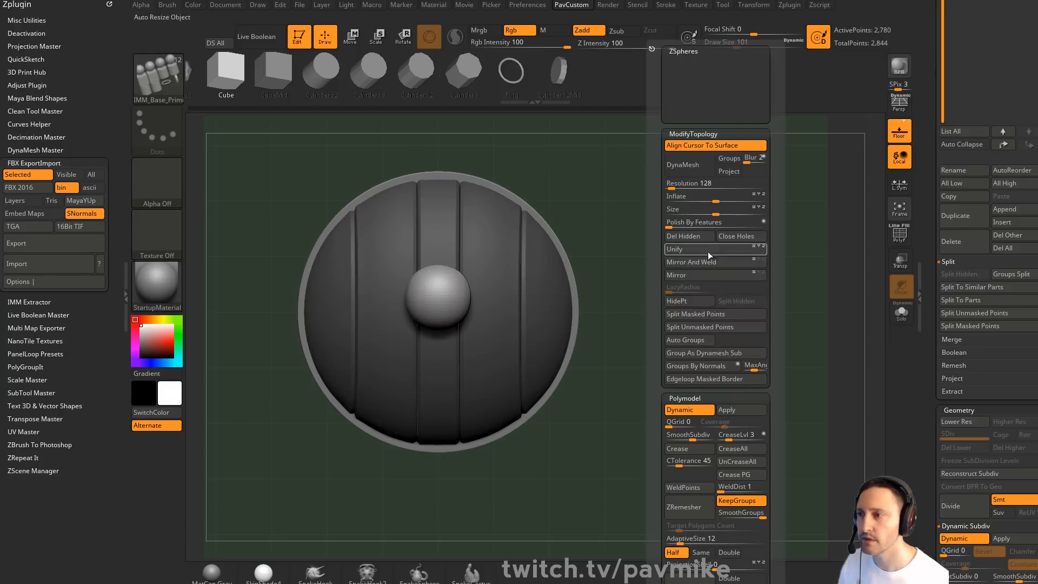
{"action": "left_click", "coordinate": [697, 314]}
{"action": "left_click_drag", "start_coordinate": [701, 316], "coordinate": [633, 236]}
{"action": "key", "text": "shift+d"}
{"action": "left_click", "coordinate": [894, 242]}
Scale the cube into a thin, long plank spanning the full width of the dome
{"action": "key", "text": "w"}
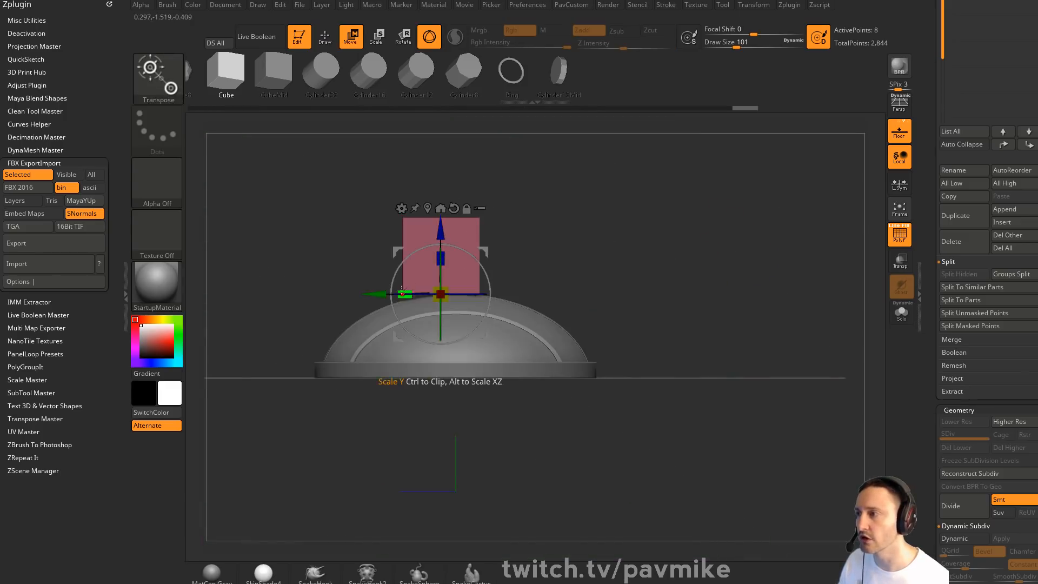
{"action": "left_click_drag", "start_coordinate": [376, 295], "coordinate": [399, 294]}
{"action": "left_click_drag", "start_coordinate": [462, 259], "coordinate": [337, 290]}
{"action": "key", "text": "q"}
{"action": "mouse_move", "coordinate": [667, 222]}
{"action": "left_mouse_down"}
{"action": "mouse_move", "coordinate": [642, 272]}
{"action": "mouse_move", "coordinate": [728, 215]}
{"action": "left_mouse_up"}
Insert multiple edge loops along the plank's length and width with ZModeler, and assign the whole plank one polygroup
{"action": "key", "text": "space"}
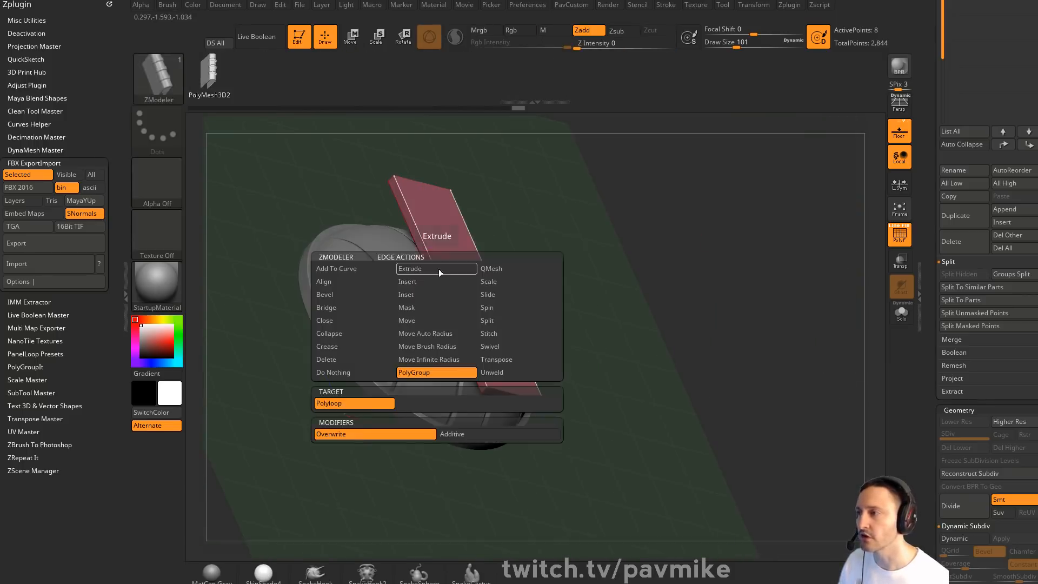
{"action": "left_click", "coordinate": [421, 282]}
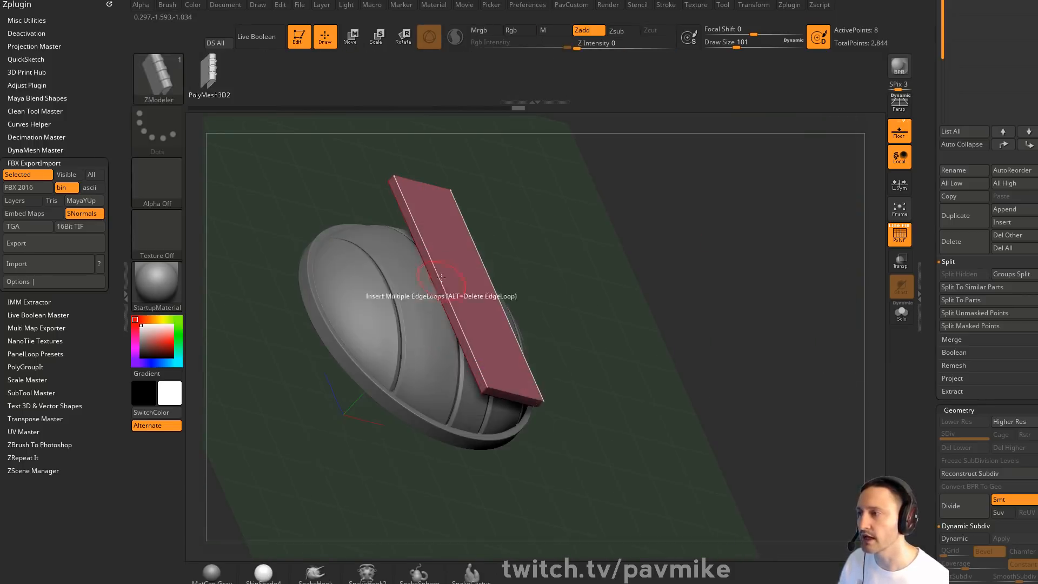
{"action": "left_click_drag", "start_coordinate": [442, 285], "coordinate": [505, 233]}
{"action": "left_click_drag", "start_coordinate": [412, 256], "coordinate": [445, 223]}
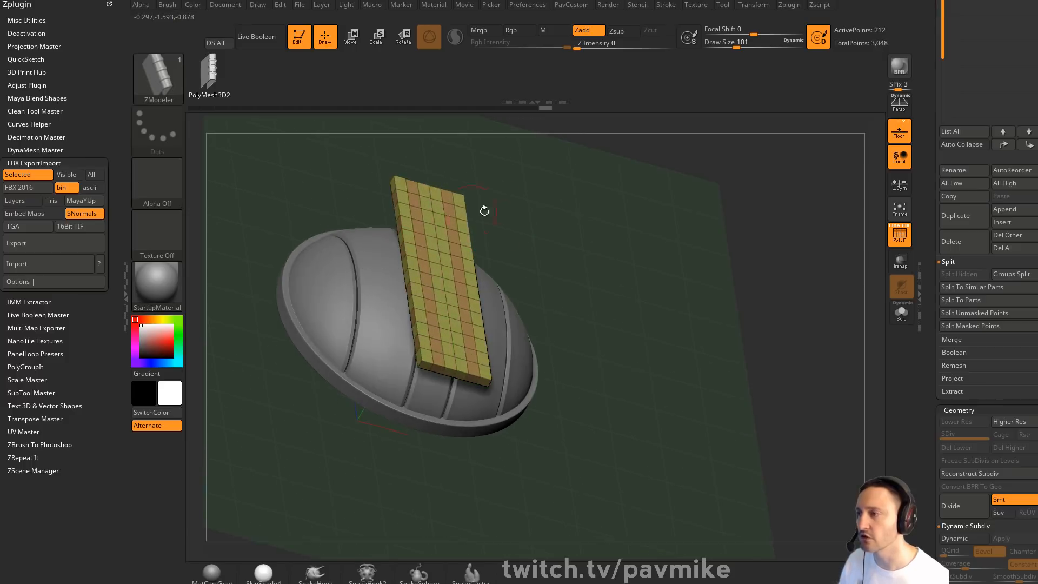
{"action": "left_click_drag", "start_coordinate": [654, 256], "coordinate": [651, 230]}
{"action": "key", "text": "ctrl+w"}
{"action": "left_click_drag", "start_coordinate": [524, 225], "coordinate": [699, 260]}
Try to bend the plank over the dome with the Bend Arc deformer, and undo the bend
{"action": "key", "text": "w"}
{"action": "left_click", "coordinate": [405, 164]}
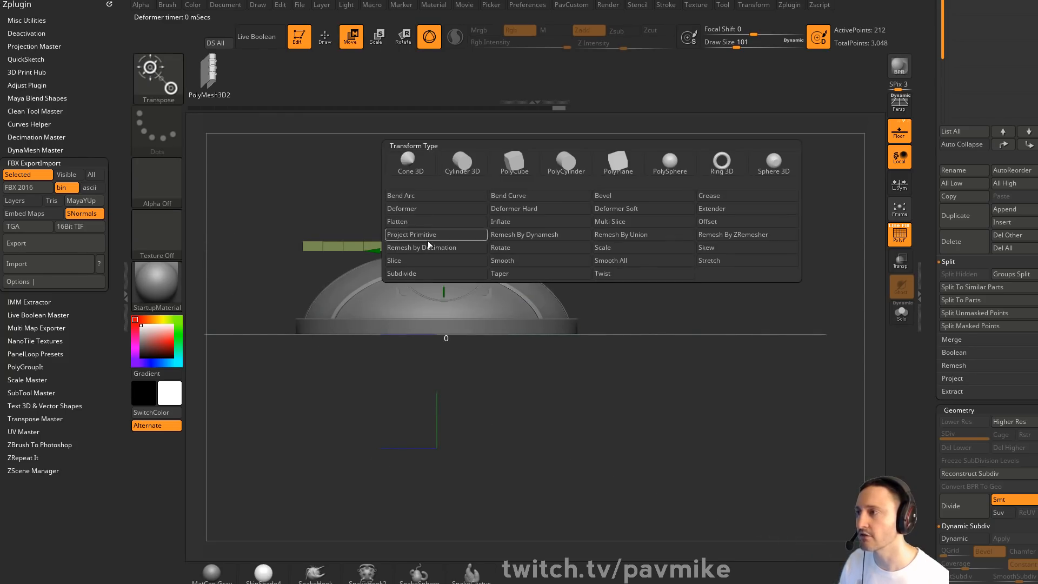
{"action": "left_click", "coordinate": [510, 199]}
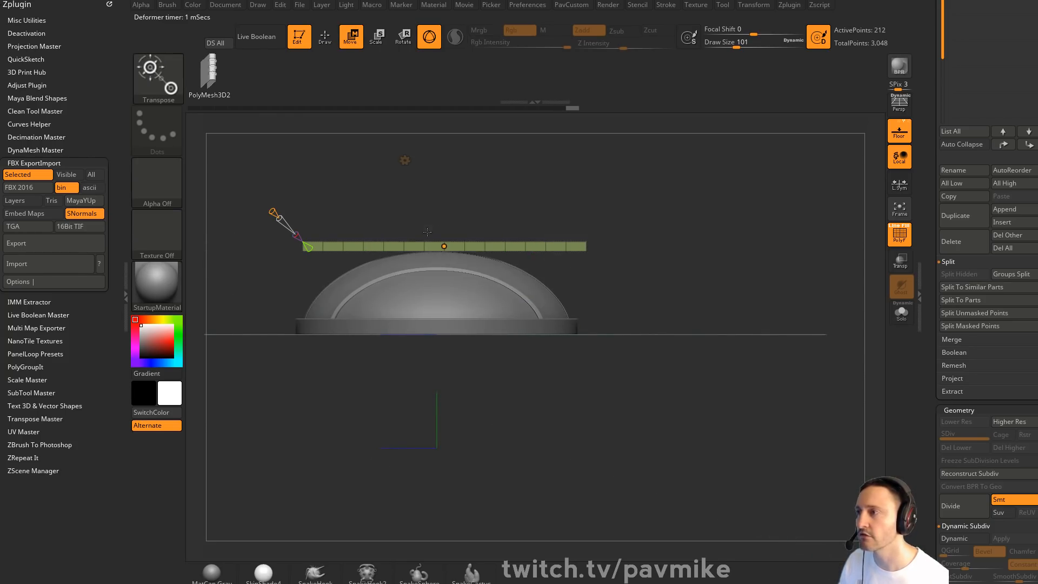
{"action": "left_click", "coordinate": [405, 160]}
{"action": "left_click", "coordinate": [398, 212]}
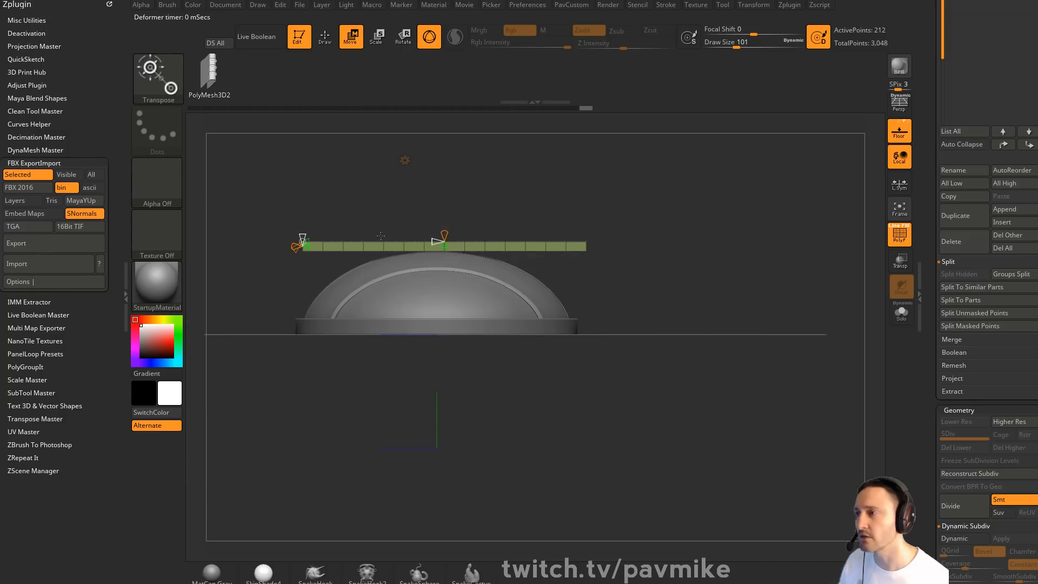
{"action": "left_click_drag", "start_coordinate": [444, 248], "coordinate": [432, 287]}
{"action": "key", "text": "ctrl+z"}
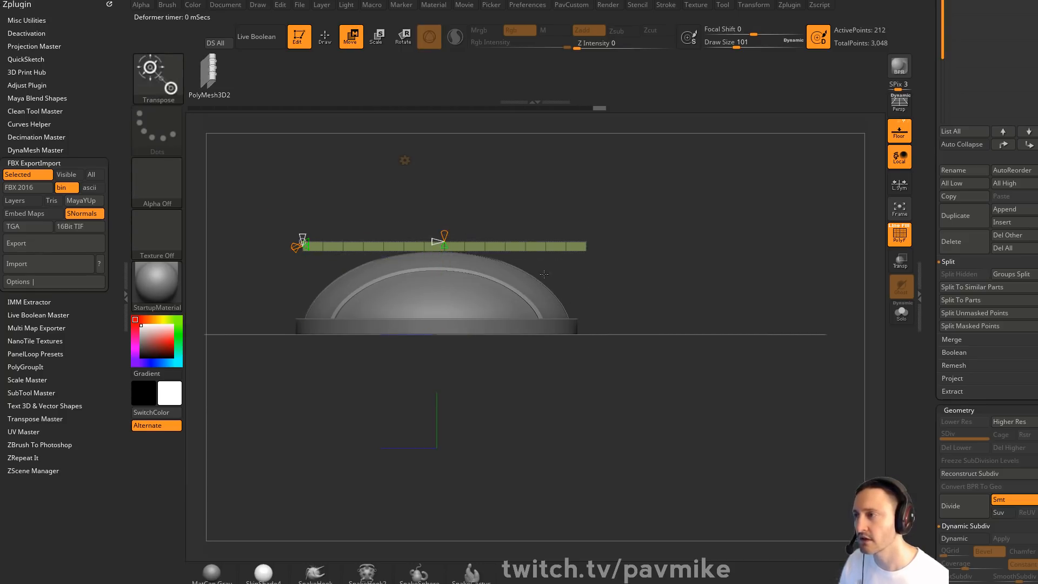
{"action": "key", "text": "q"}
{"action": "left_click_drag", "start_coordinate": [326, 281], "coordinate": [474, 309]}
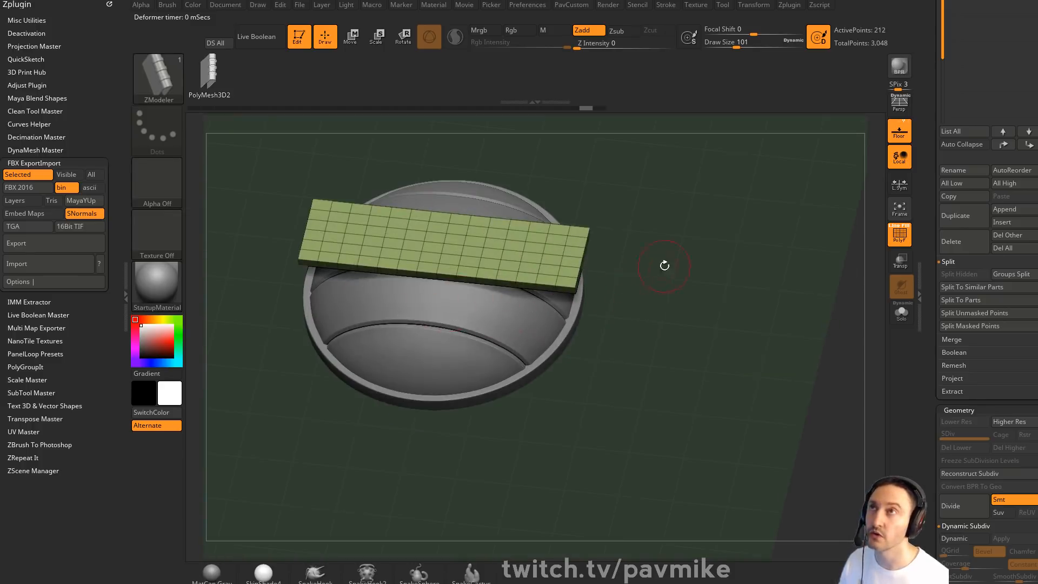
{"action": "left_click_drag", "start_coordinate": [664, 265], "coordinate": [687, 257]}
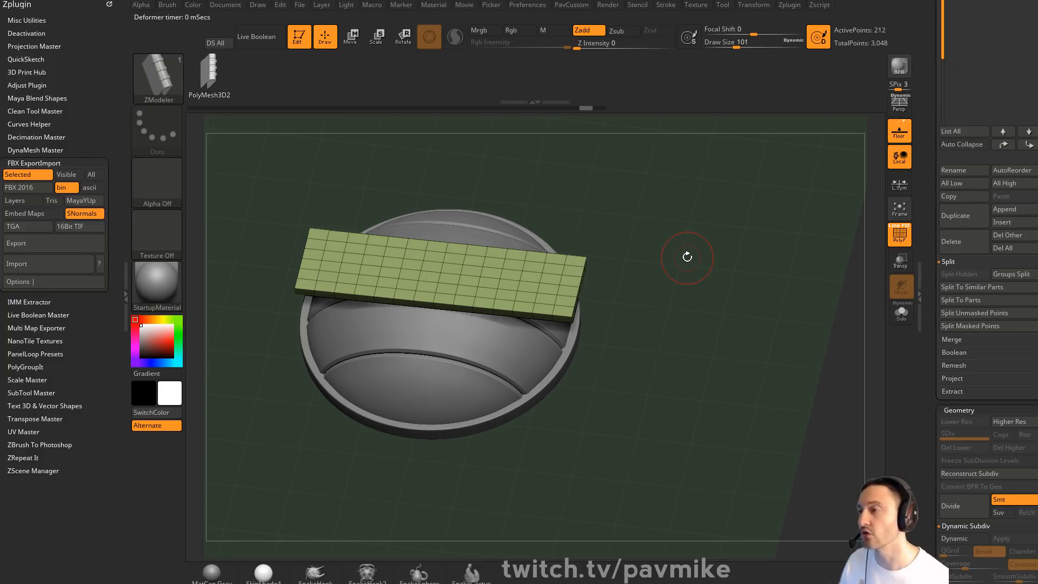
Apply the Bend Curve deformer to the plank and view it side-on with the dome
{"action": "left_click_drag", "start_coordinate": [606, 186], "coordinate": [542, 177], "text": "shift"}
{"action": "key", "text": "w"}
{"action": "left_click", "coordinate": [403, 191]}
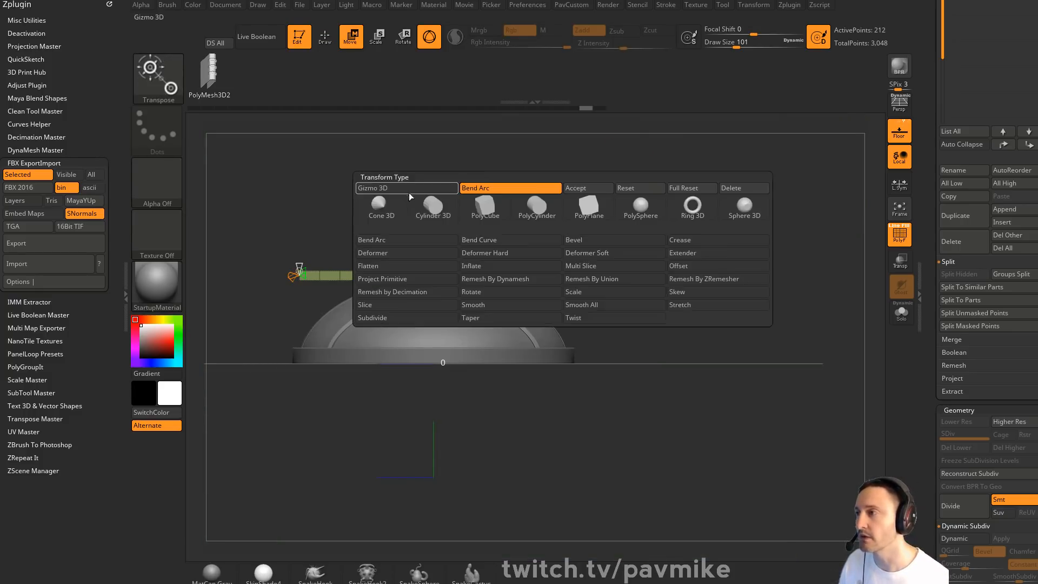
{"action": "left_click", "coordinate": [482, 240]}
{"action": "left_click_drag", "start_coordinate": [547, 208], "coordinate": [478, 260]}
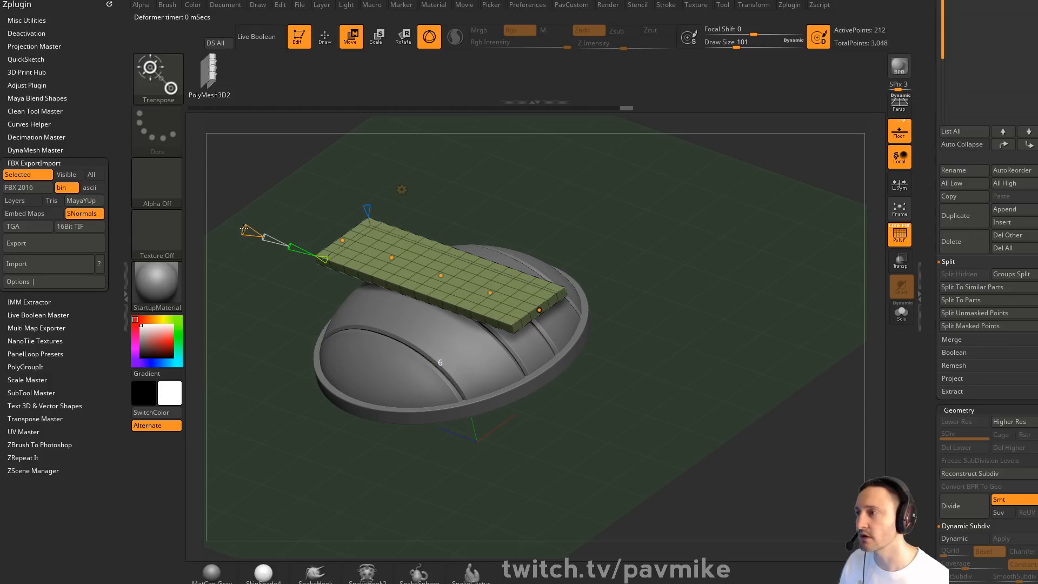
{"action": "left_click_drag", "start_coordinate": [276, 216], "coordinate": [329, 184]}
Move the Bend Curve control points to bend both plank ends down so the plank follows the dome's curvature
{"action": "left_click_drag", "start_coordinate": [583, 276], "coordinate": [570, 344]}
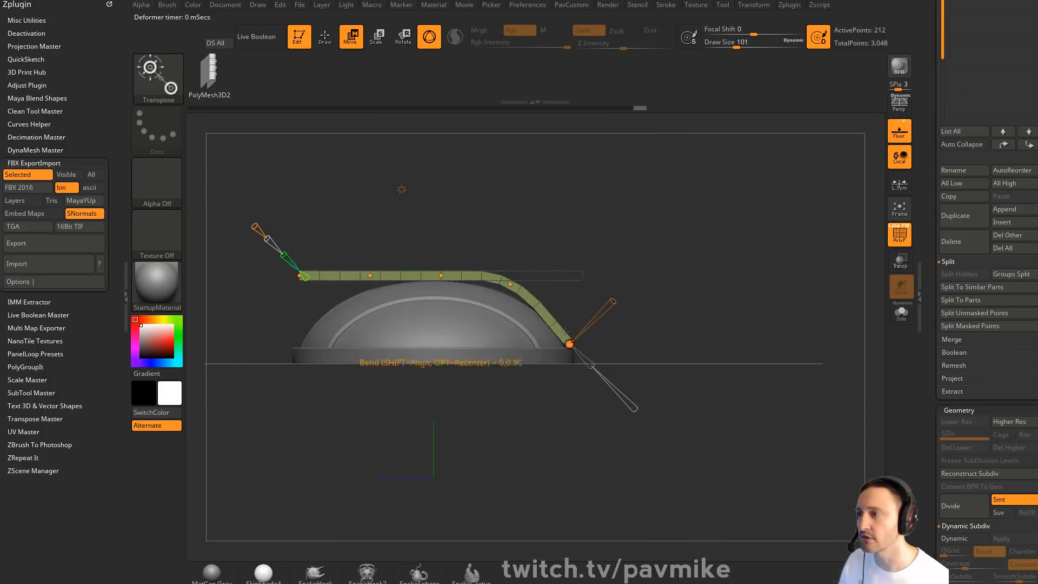
{"action": "left_click_drag", "start_coordinate": [510, 283], "coordinate": [508, 293]}
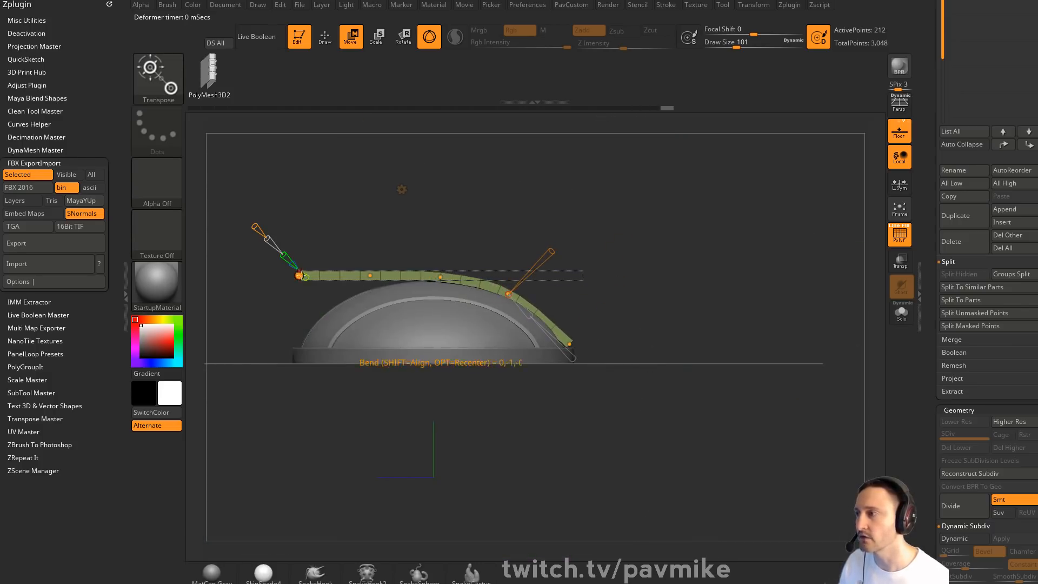
{"action": "left_click_drag", "start_coordinate": [300, 276], "coordinate": [302, 343]}
{"action": "left_click_drag", "start_coordinate": [370, 283], "coordinate": [360, 293]}
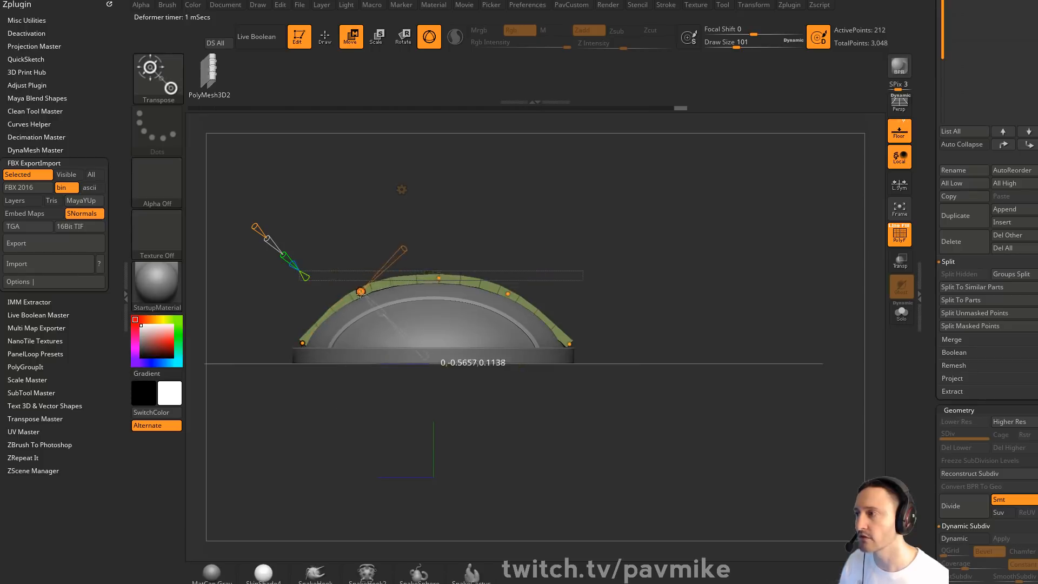
{"action": "left_click_drag", "start_coordinate": [438, 278], "coordinate": [438, 281]}
{"action": "key", "text": "q"}
{"action": "mouse_move", "coordinate": [601, 266]}
{"action": "left_mouse_down"}
{"action": "mouse_move", "coordinate": [624, 271]}
{"action": "mouse_move", "coordinate": [652, 307]}
{"action": "mouse_move", "coordinate": [612, 312]}
{"action": "mouse_move", "coordinate": [663, 313]}
{"action": "mouse_move", "coordinate": [633, 313]}
{"action": "mouse_move", "coordinate": [643, 313]}
{"action": "left_mouse_up"}
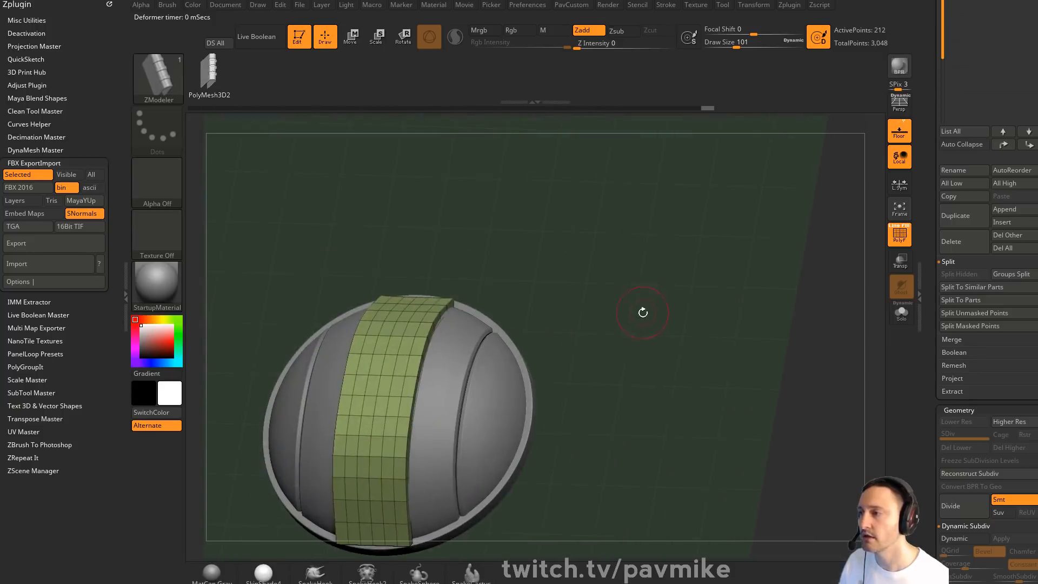
Delete the bent plank subtool and select the rim ring around the dome
{"action": "left_click_drag", "start_coordinate": [930, 174], "coordinate": [868, 140]}
{"action": "left_click", "coordinate": [954, 533]}
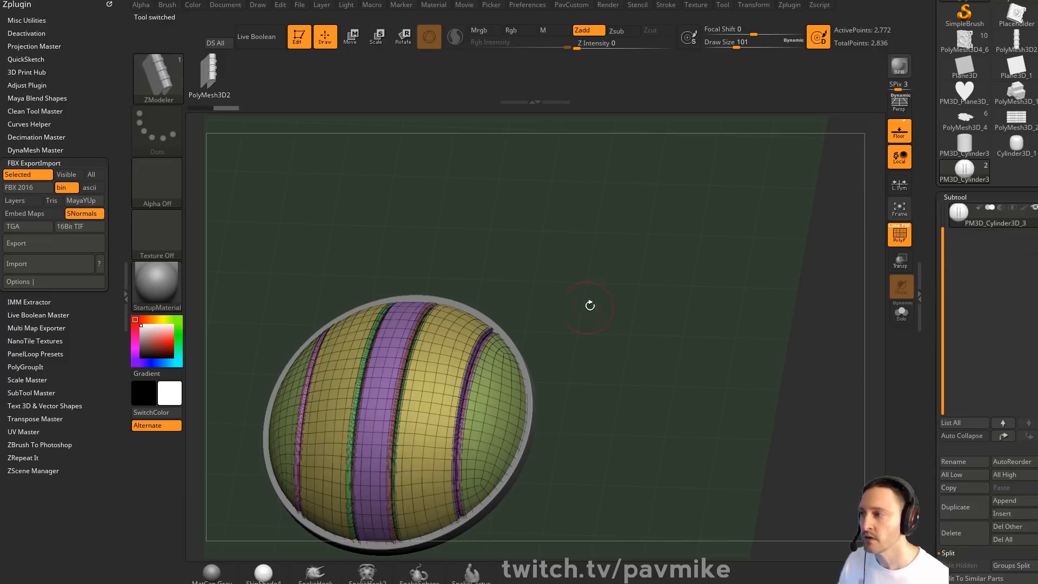
{"action": "left_click_drag", "start_coordinate": [671, 299], "coordinate": [725, 278], "text": "alt"}
{"action": "left_click", "coordinate": [542, 284], "text": "alt"}
Set the rim ring's Dynamic subdivision CreaseLvl to 2 and turn off the polyframe
{"action": "left_click_drag", "start_coordinate": [602, 274], "coordinate": [600, 276]}
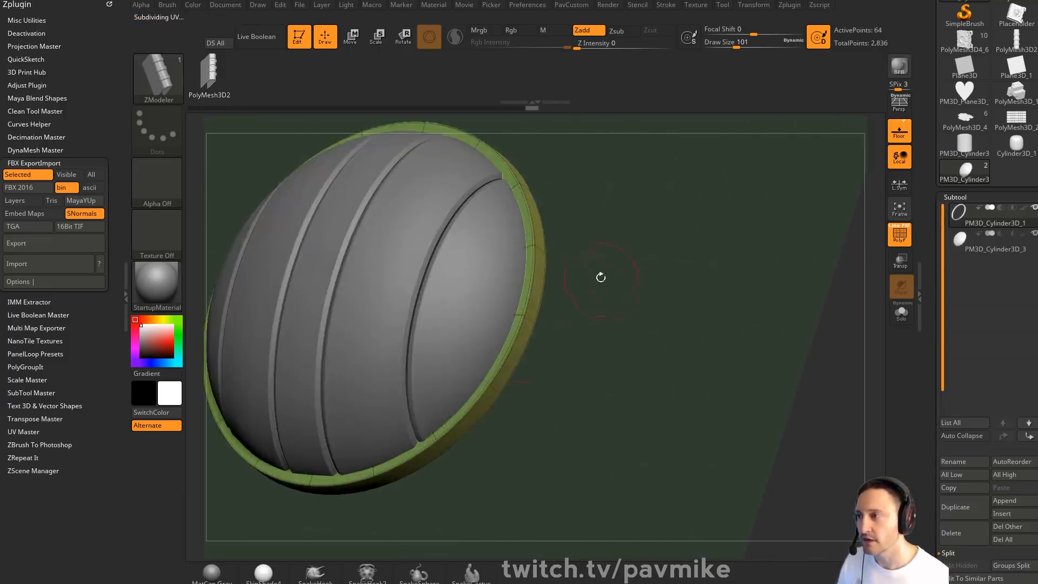
{"action": "key", "text": "1"}
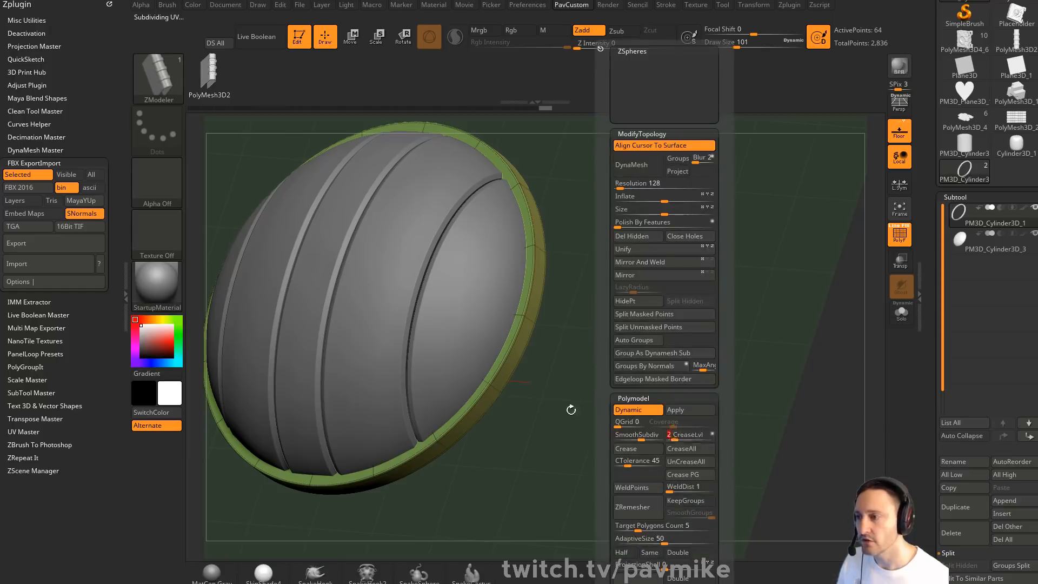
{"action": "key", "text": "shift+f"}
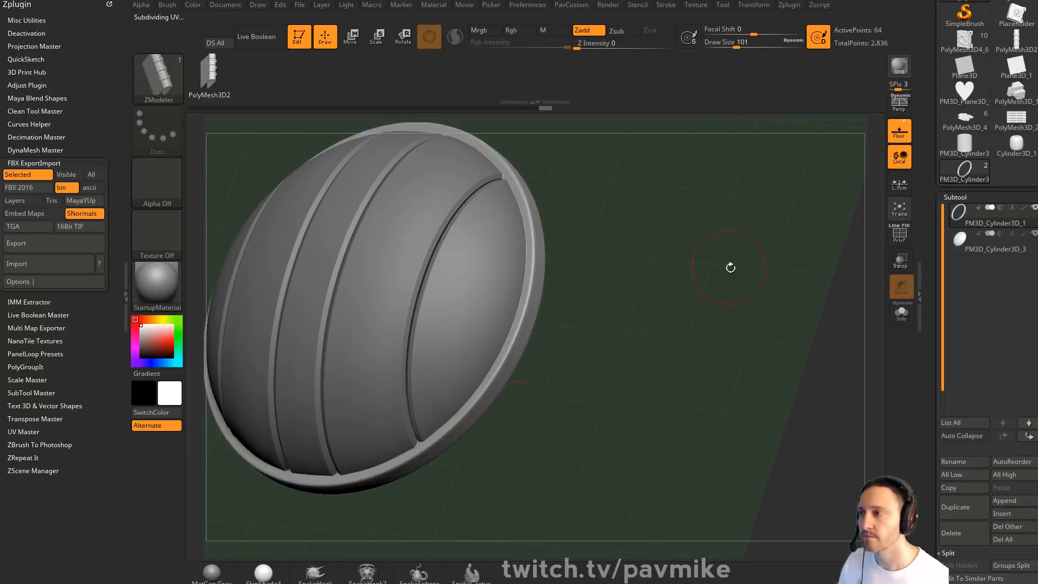
Widen the rim ring by pulling its outer faces outward with ZModeler
{"action": "key", "text": "space"}
{"action": "left_click", "coordinate": [635, 152]}
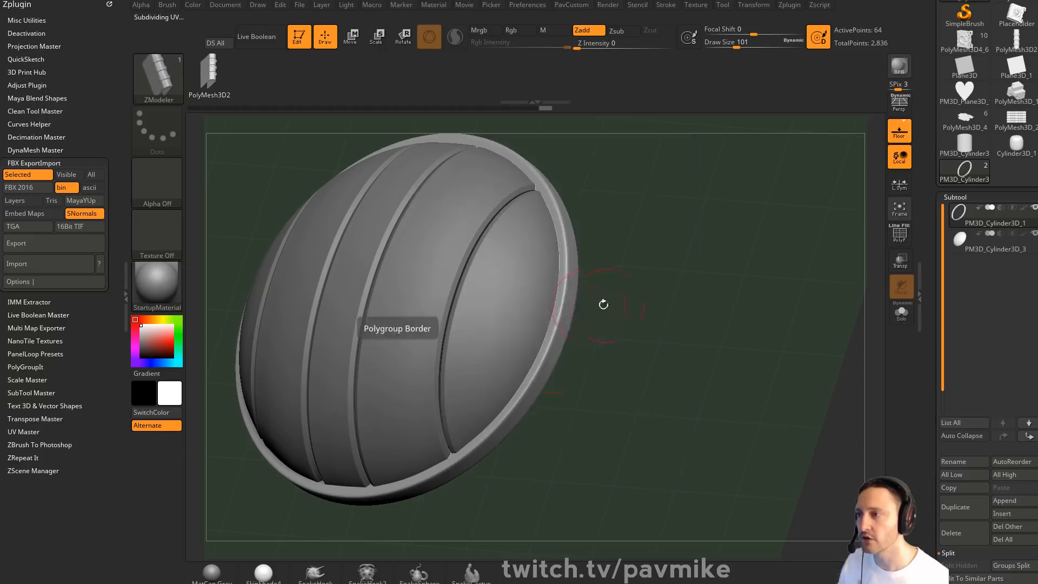
{"action": "left_click_drag", "start_coordinate": [570, 309], "coordinate": [593, 307]}
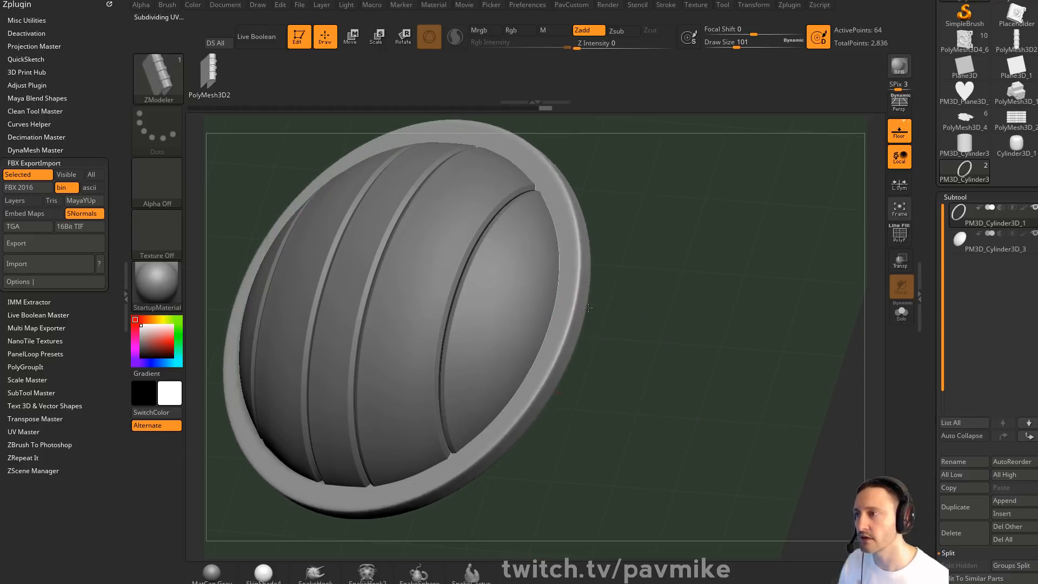
{"action": "right_click_drag", "start_coordinate": [676, 335], "coordinate": [662, 308], "text": "ctrl"}
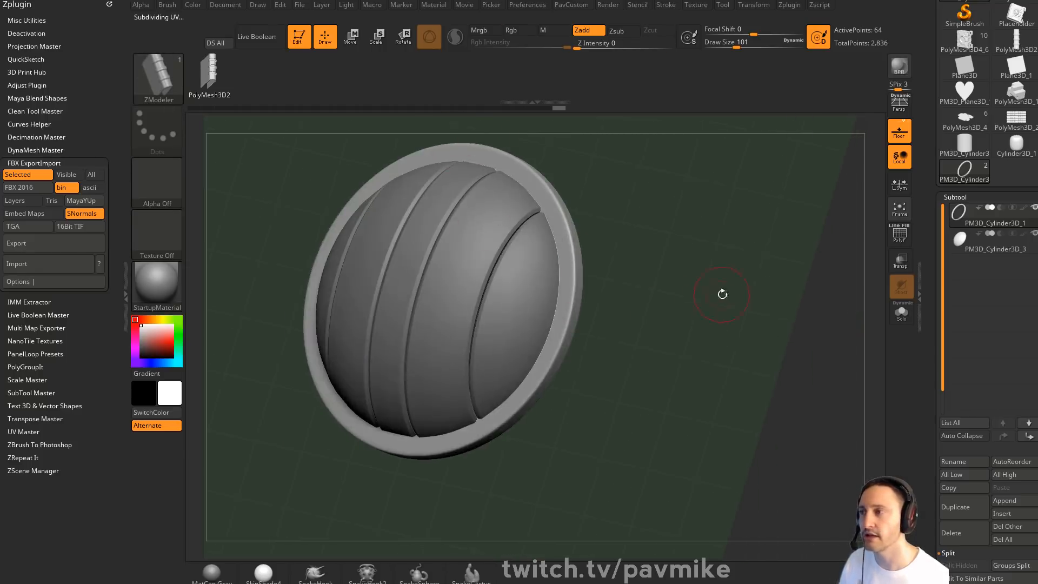
Isolate the widened rim ring in Solo mode and turn on its polyframe
{"action": "left_click", "coordinate": [902, 313]}
{"action": "right_click_drag", "start_coordinate": [741, 274], "coordinate": [750, 308], "text": "ctrl"}
{"action": "right_click_drag", "start_coordinate": [750, 308], "coordinate": [771, 291]}
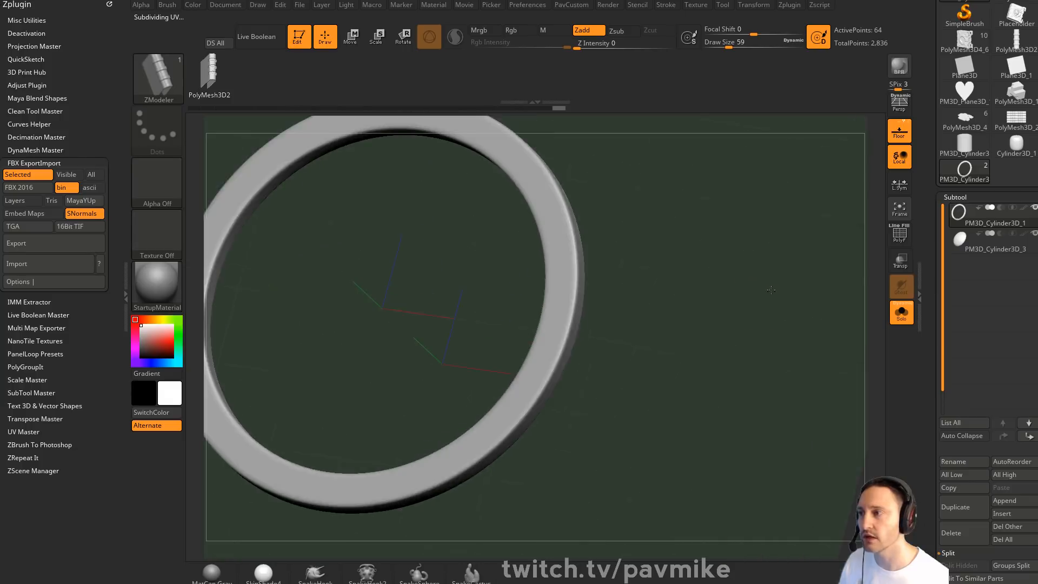
{"action": "left_click", "coordinate": [909, 241]}
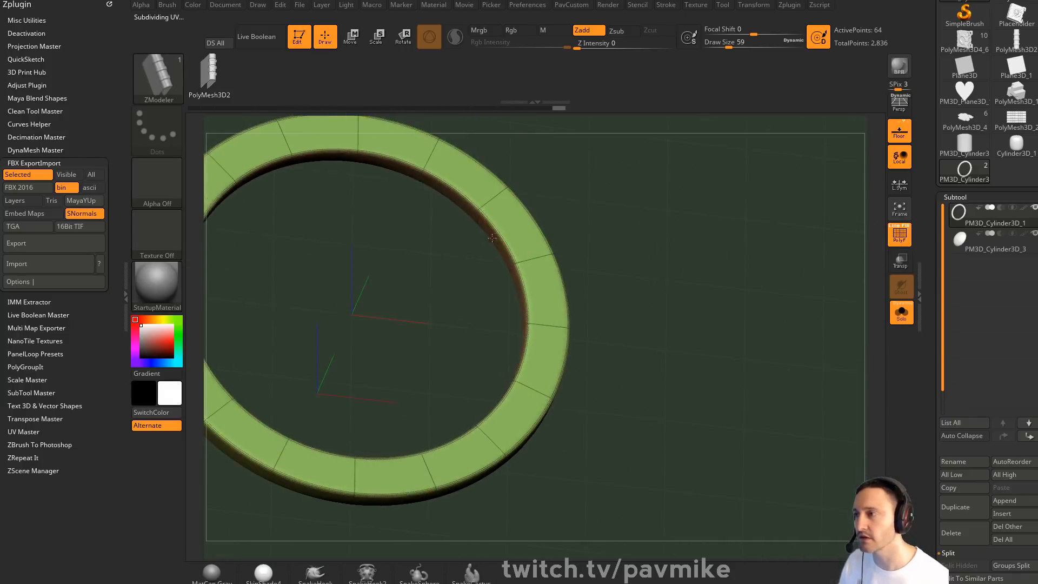
Leave Solo mode and insert a single edge loop near the rim ring's inner edge with ZModeler, previewing it with Dynamic subdivision
{"action": "right_click_drag", "start_coordinate": [501, 234], "coordinate": [591, 245]}
{"action": "key", "text": "space"}
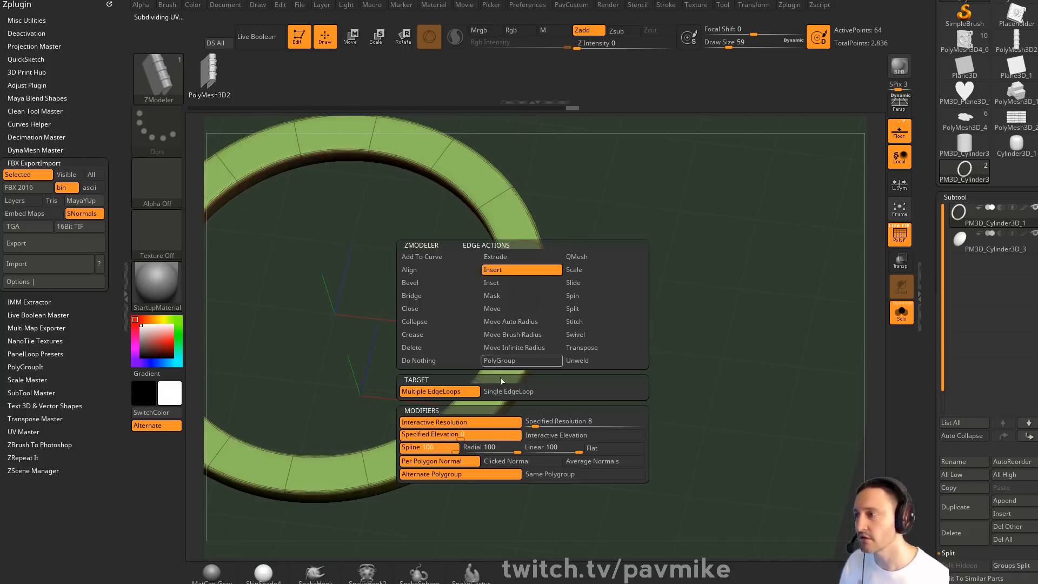
{"action": "left_click", "coordinate": [897, 239]}
{"action": "key", "text": "shift+d"}
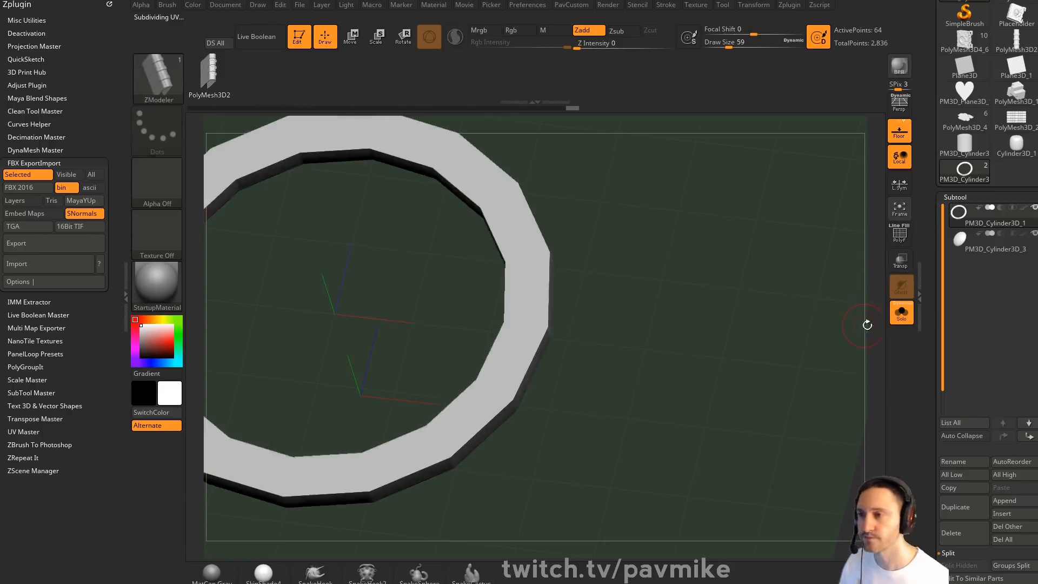
{"action": "left_click", "coordinate": [900, 314]}
{"action": "right_click_drag", "start_coordinate": [638, 236], "coordinate": [708, 240], "text": "alt"}
{"action": "left_click", "coordinate": [898, 238]}
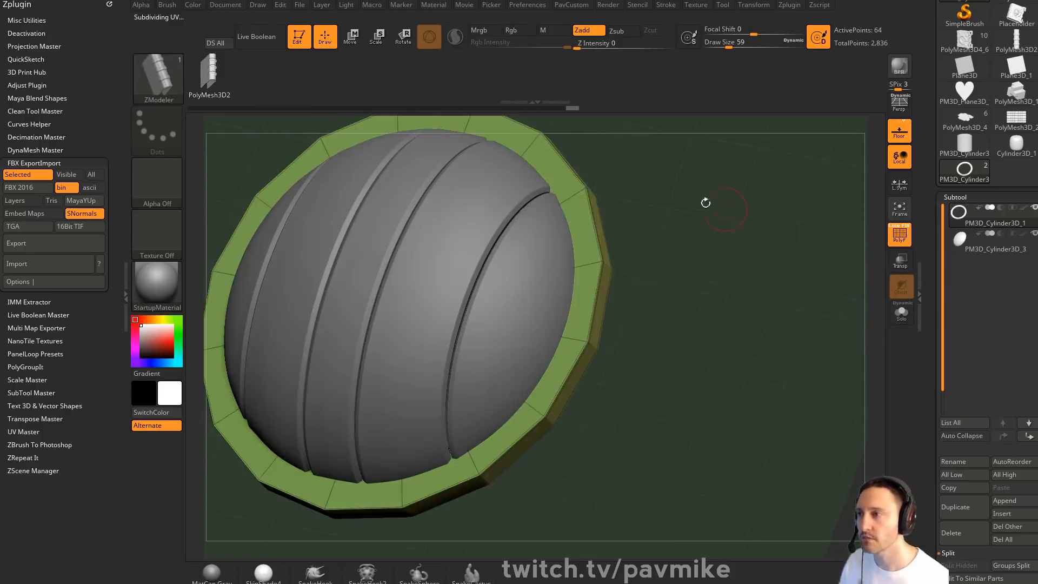
{"action": "left_click", "coordinate": [563, 202]}
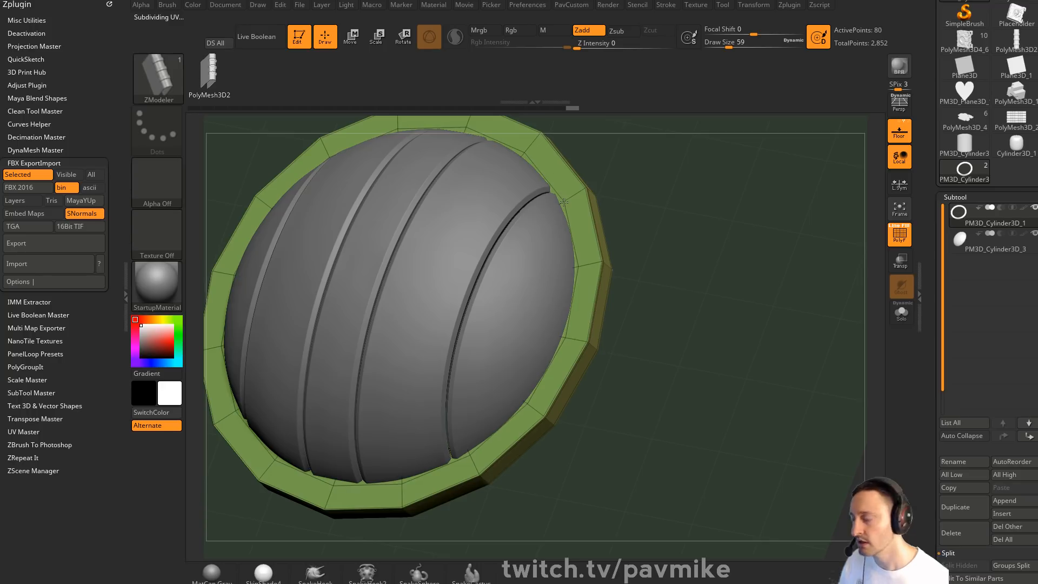
{"action": "key", "text": "d"}
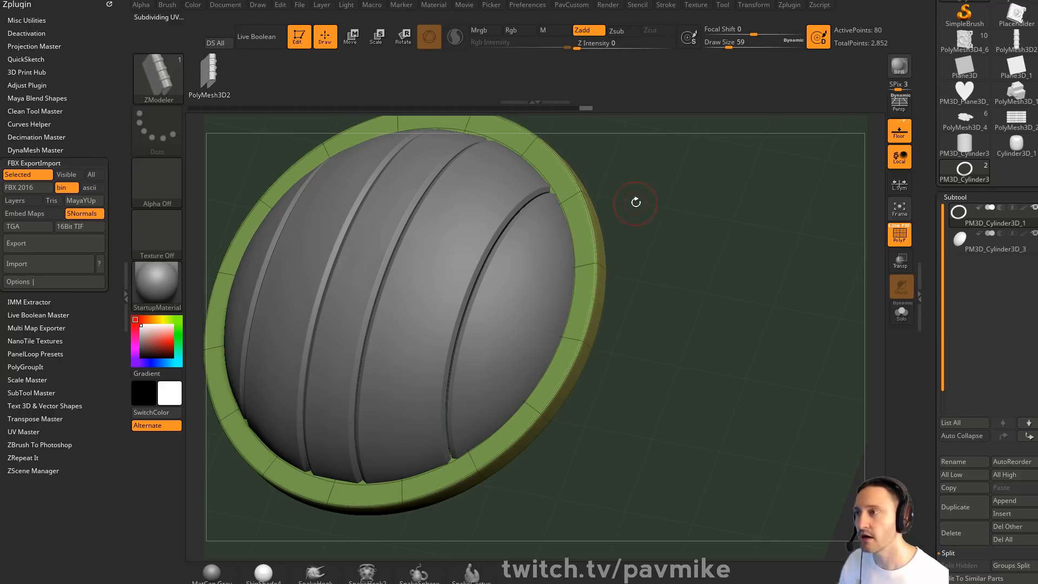
Raise the rim ring's front face band outside the inserted edge loop with the ZModeler QMesh action
{"action": "key", "text": "space"}
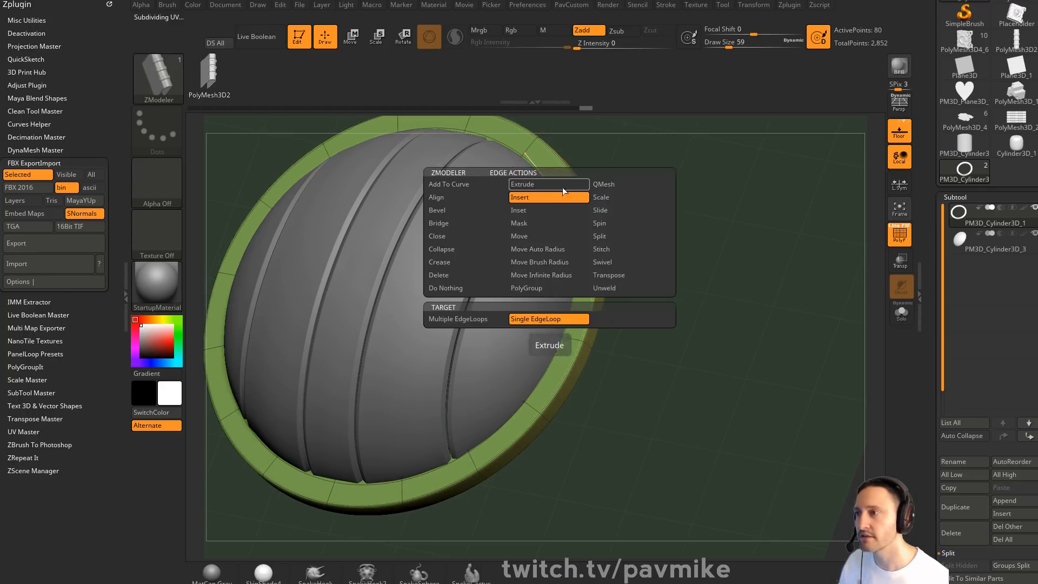
{"action": "left_click", "coordinate": [606, 210]}
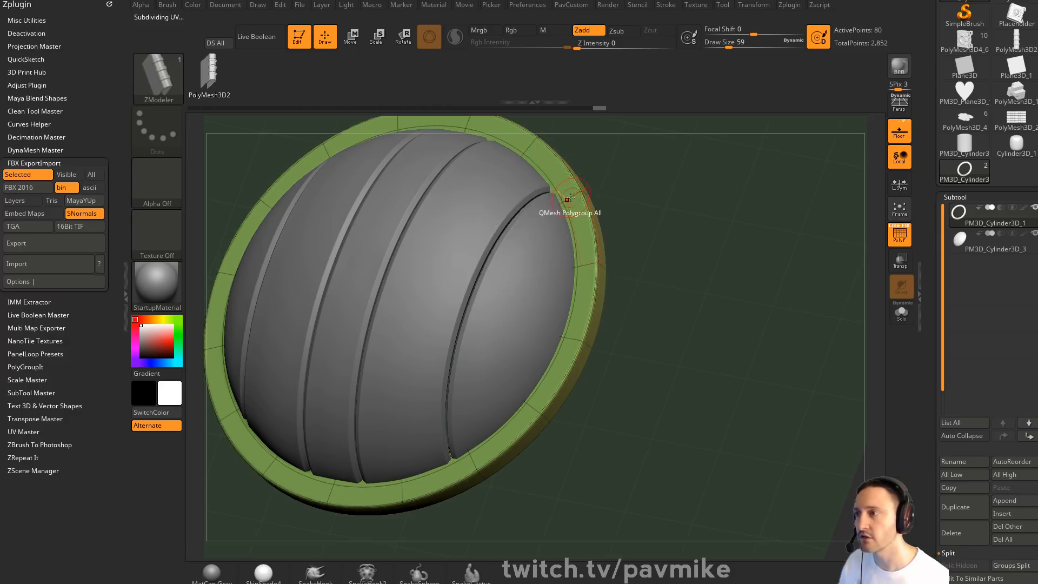
{"action": "key", "text": "space"}
{"action": "left_click", "coordinate": [549, 297]}
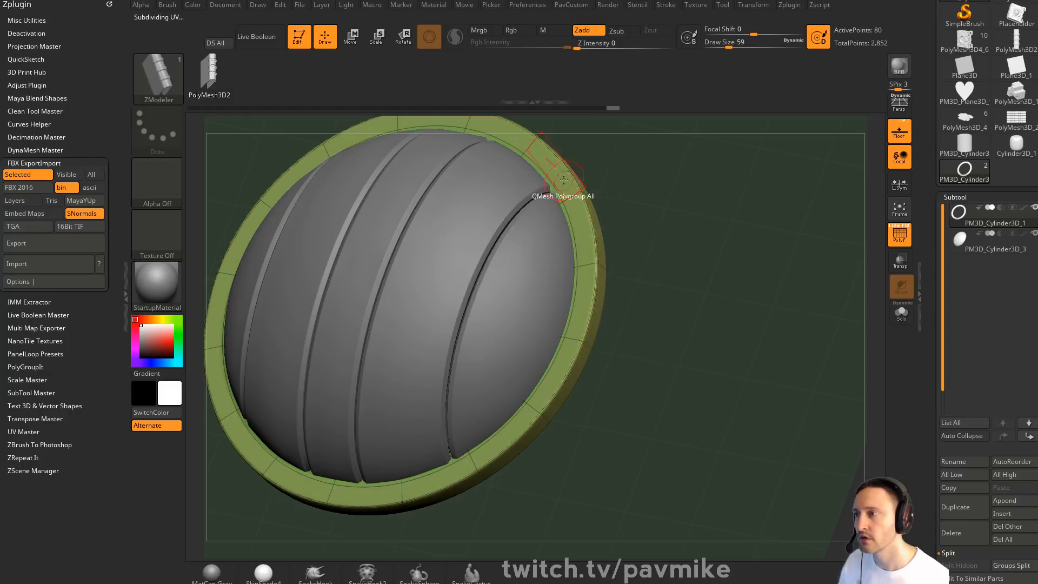
{"action": "key", "text": "space"}
{"action": "left_click_drag", "start_coordinate": [722, 199], "coordinate": [665, 206]}
{"action": "left_click_drag", "start_coordinate": [564, 172], "coordinate": [646, 182]}
Set the ZModeler edge action to Slide with the EdgeLoop Complete target and adjust the raised rim's edge loop
{"action": "key", "text": "c"}
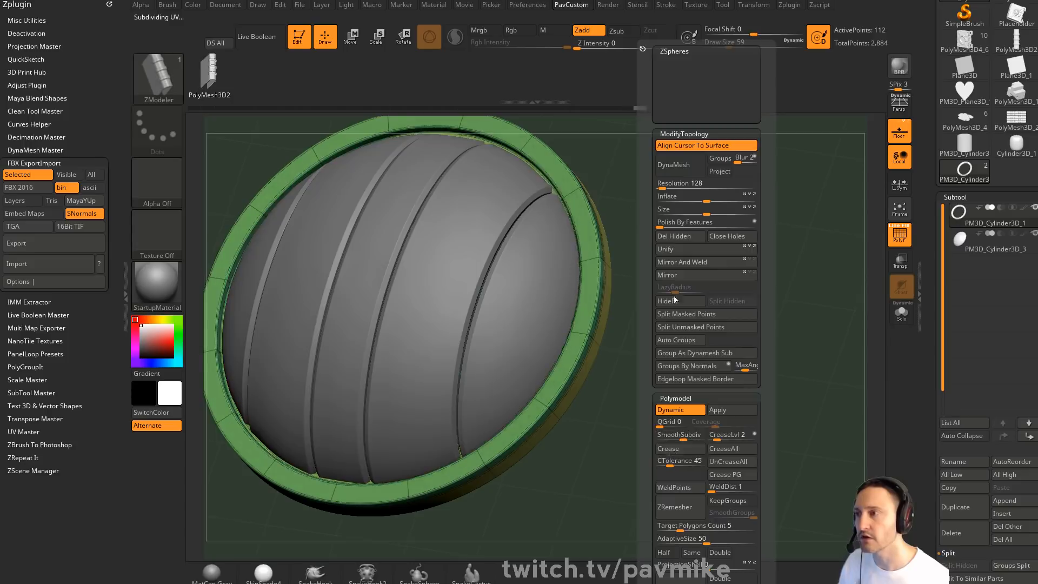
{"action": "key", "text": "space"}
{"action": "left_click", "coordinate": [605, 186]}
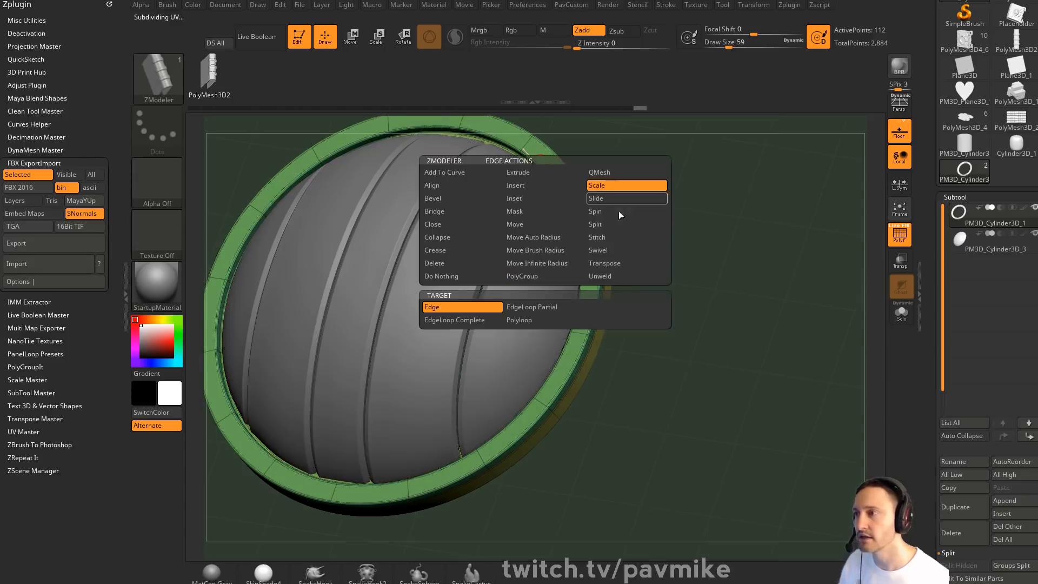
{"action": "left_click", "coordinate": [614, 200]}
{"action": "left_click_drag", "start_coordinate": [619, 249], "coordinate": [555, 173]}
{"action": "left_click_drag", "start_coordinate": [671, 201], "coordinate": [708, 213]}
{"action": "key", "text": "shift+d"}
{"action": "left_click_drag", "start_coordinate": [584, 233], "coordinate": [587, 234]}
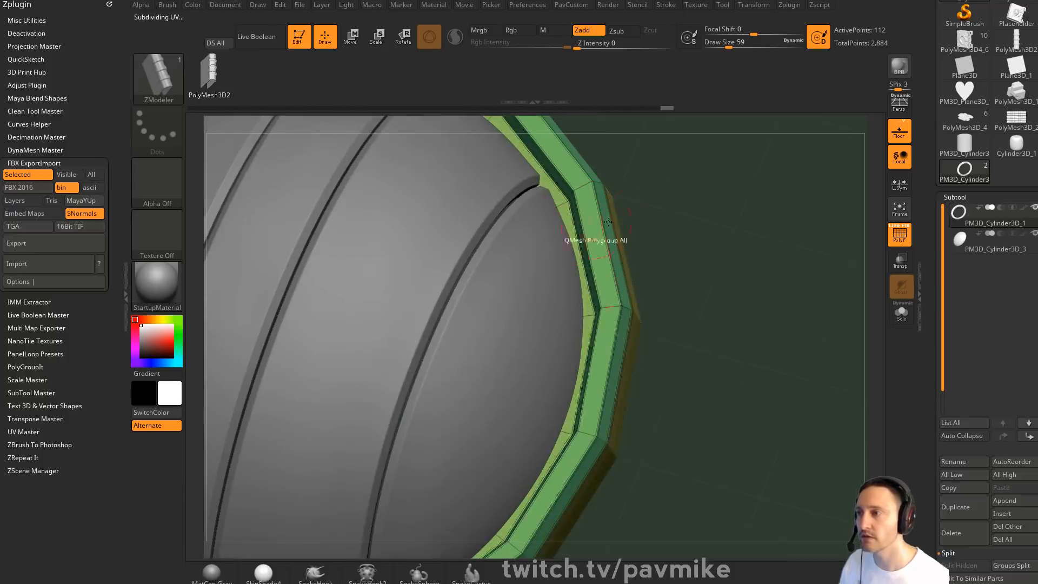
Preview the stepped rim ring with Dynamic subdivision on and the polyframe off, and set the Draw Size to 65
{"action": "left_click_drag", "start_coordinate": [759, 249], "coordinate": [886, 261]}
{"action": "key", "text": "d"}
{"action": "left_click", "coordinate": [898, 236]}
{"action": "mouse_move", "coordinate": [785, 245]}
{"action": "left_mouse_down", "text": "alt"}
{"action": "mouse_move", "coordinate": [768, 225]}
{"action": "mouse_move", "coordinate": [698, 246]}
{"action": "mouse_move", "coordinate": [729, 232]}
{"action": "mouse_move", "coordinate": [754, 264]}
{"action": "mouse_move", "coordinate": [751, 240]}
{"action": "mouse_move", "coordinate": [699, 189]}
{"action": "left_mouse_up", "text": "alt"}
{"action": "key", "text": "s"}
{"action": "left_click_drag", "start_coordinate": [711, 275], "coordinate": [751, 294]}
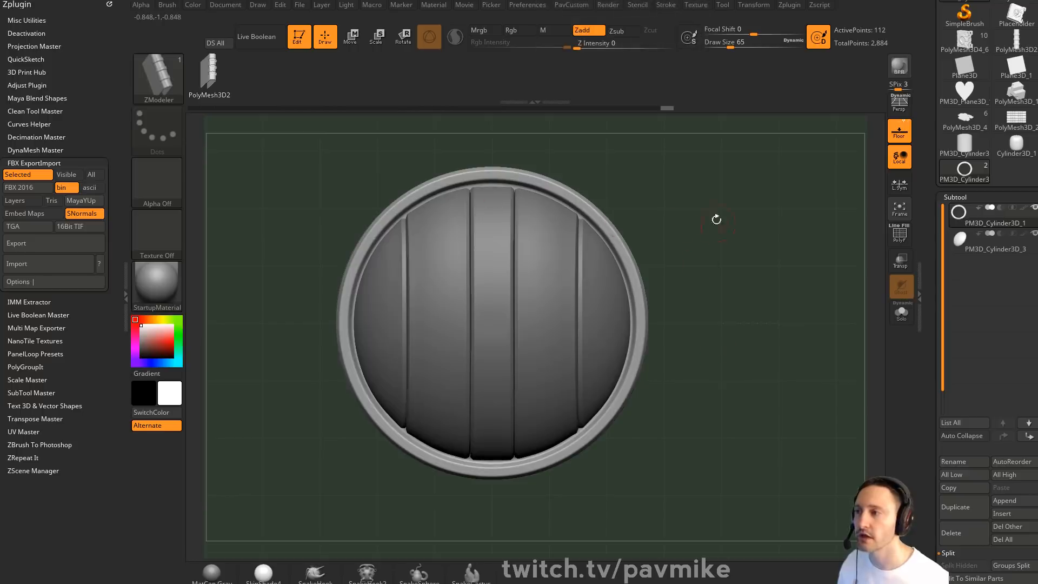
Select the paneled dome subtool, show its polyframe and reduce the Draw Size to 44
{"action": "mouse_move", "coordinate": [718, 234]}
{"action": "left_mouse_down"}
{"action": "mouse_move", "coordinate": [682, 226]}
{"action": "mouse_move", "coordinate": [718, 235]}
{"action": "left_mouse_up"}
{"action": "left_click", "coordinate": [580, 236], "text": "alt"}
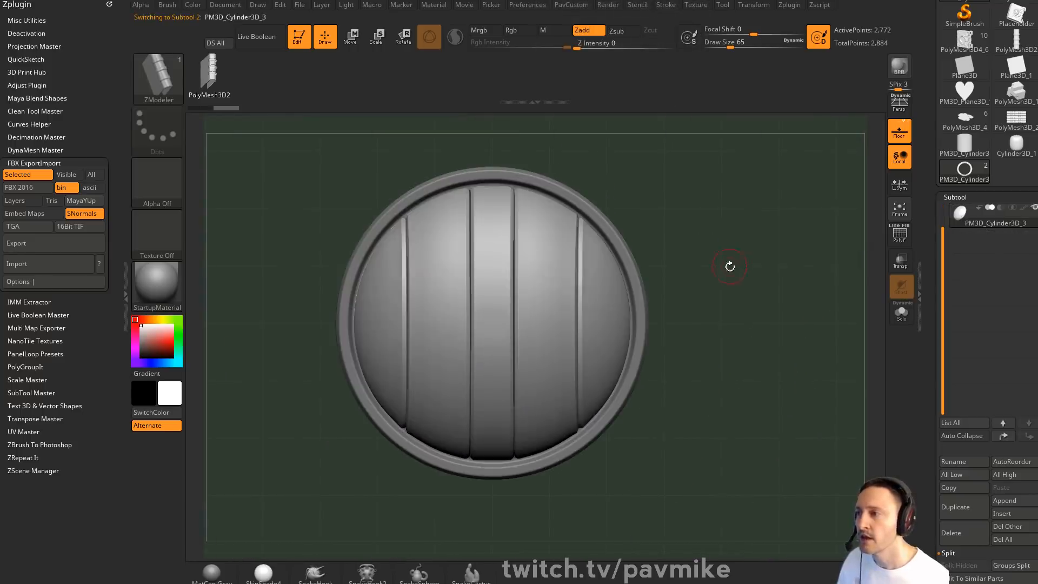
{"action": "left_click", "coordinate": [893, 240]}
{"action": "left_click_drag", "start_coordinate": [823, 258], "coordinate": [787, 253]}
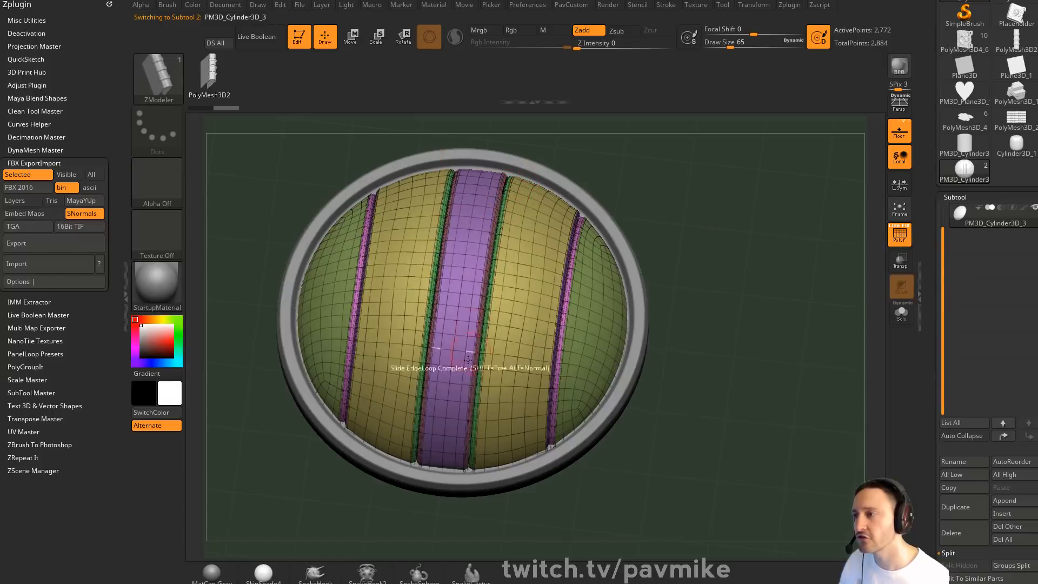
{"action": "key", "text": "s"}
{"action": "left_click_drag", "start_coordinate": [510, 359], "coordinate": [505, 359]}
{"action": "mouse_move", "coordinate": [706, 303]}
{"action": "left_mouse_down", "text": "alt"}
{"action": "mouse_move", "coordinate": [715, 266]}
{"action": "mouse_move", "coordinate": [689, 270]}
{"action": "left_mouse_up", "text": "alt"}
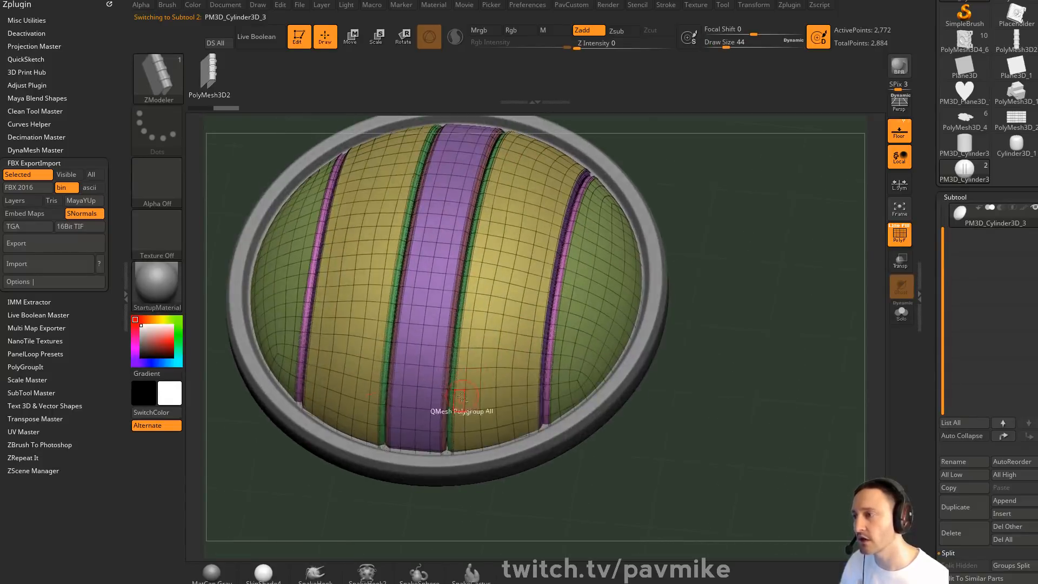
Mark spaced faces on the yellow panels along both sides of the centre strip as a temporary polygroup
{"action": "left_click", "coordinate": [460, 405], "text": "alt"}
{"action": "left_click", "coordinate": [465, 340], "text": "alt"}
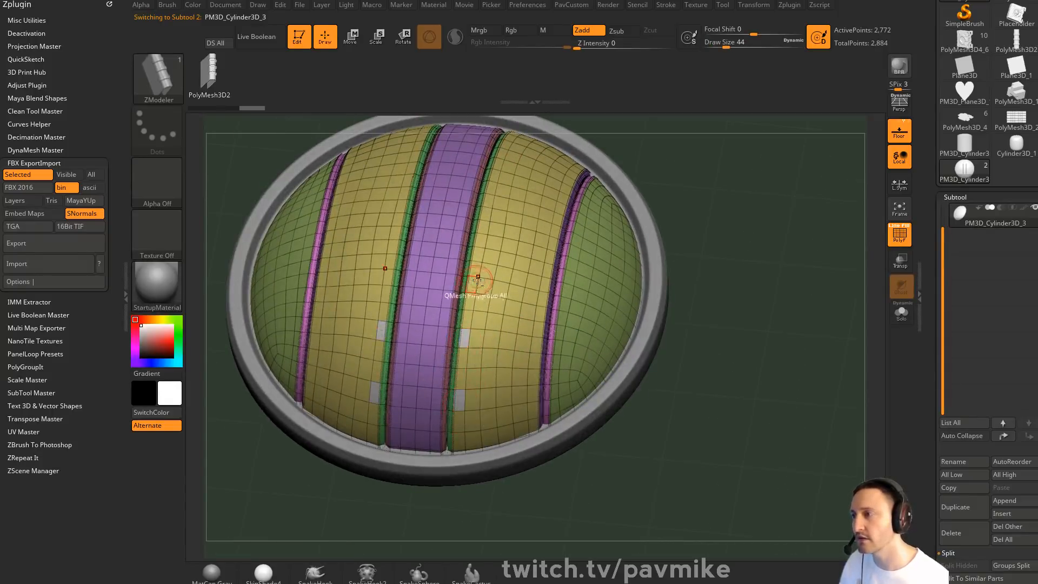
{"action": "left_click", "coordinate": [473, 284], "text": "alt"}
{"action": "left_click", "coordinate": [481, 236], "text": "alt"}
{"action": "left_click", "coordinate": [495, 185], "text": "alt"}
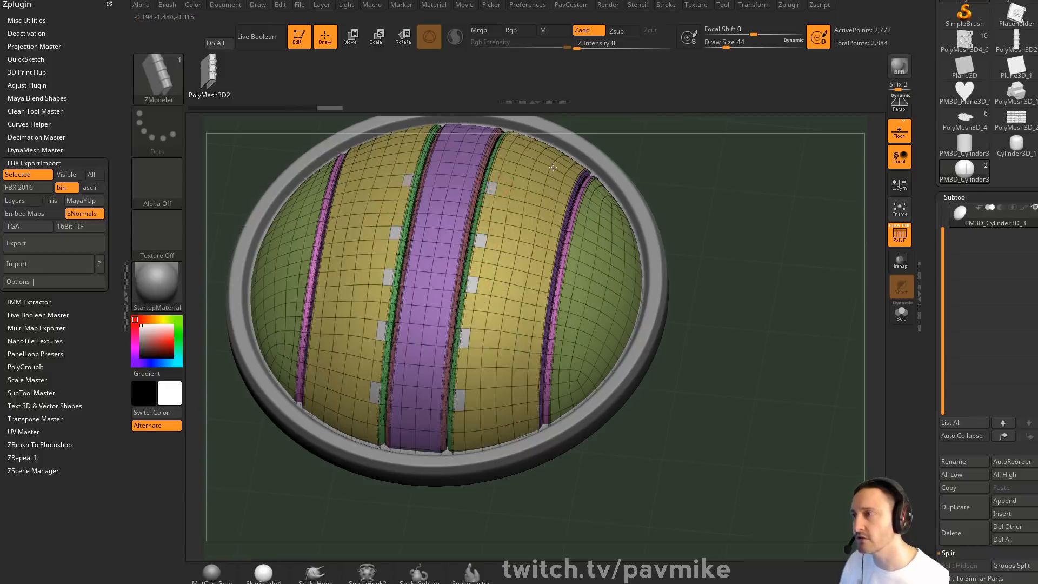
{"action": "left_click_drag", "start_coordinate": [709, 138], "coordinate": [694, 187]}
{"action": "left_click_drag", "start_coordinate": [732, 157], "coordinate": [568, 180]}
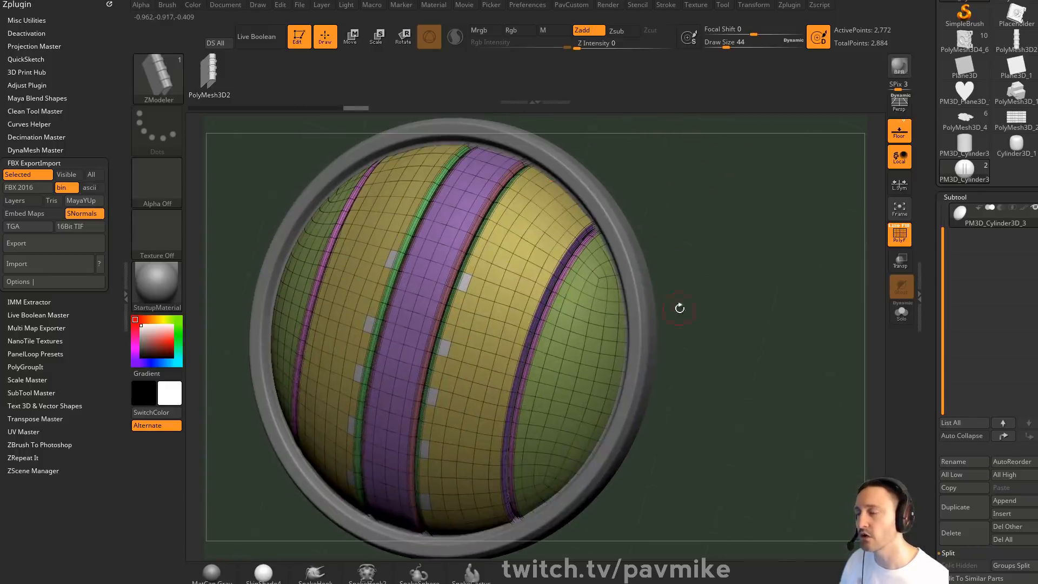
{"action": "left_click_drag", "start_coordinate": [680, 306], "coordinate": [682, 280]}
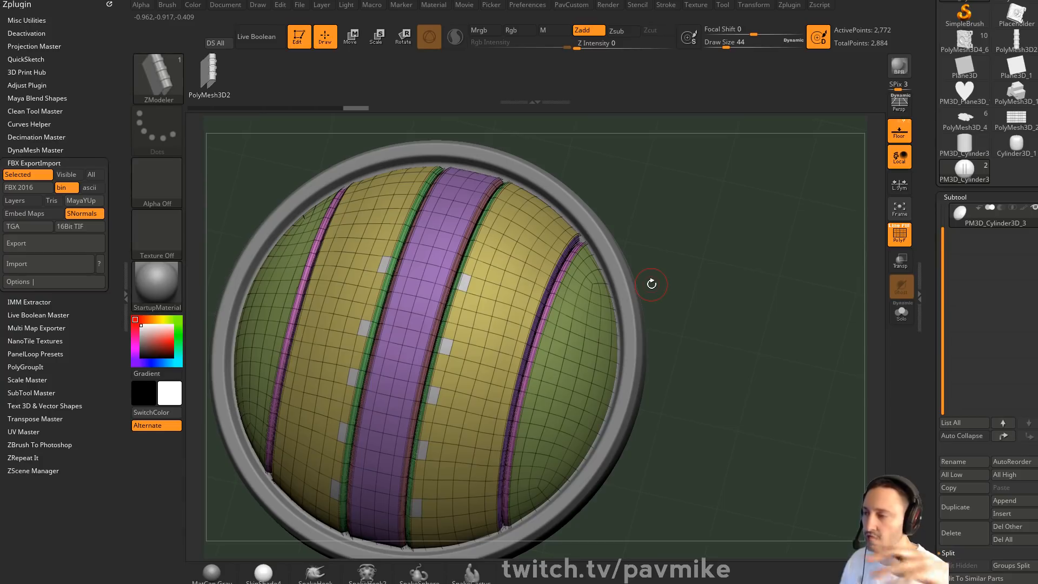
Undo the temporary polygroup marking beside the dome's centre strip
{"action": "key", "text": "ctrl+z"}
{"action": "key", "text": "ctrl+z"}
{"action": "key", "text": "ctrl+z"}
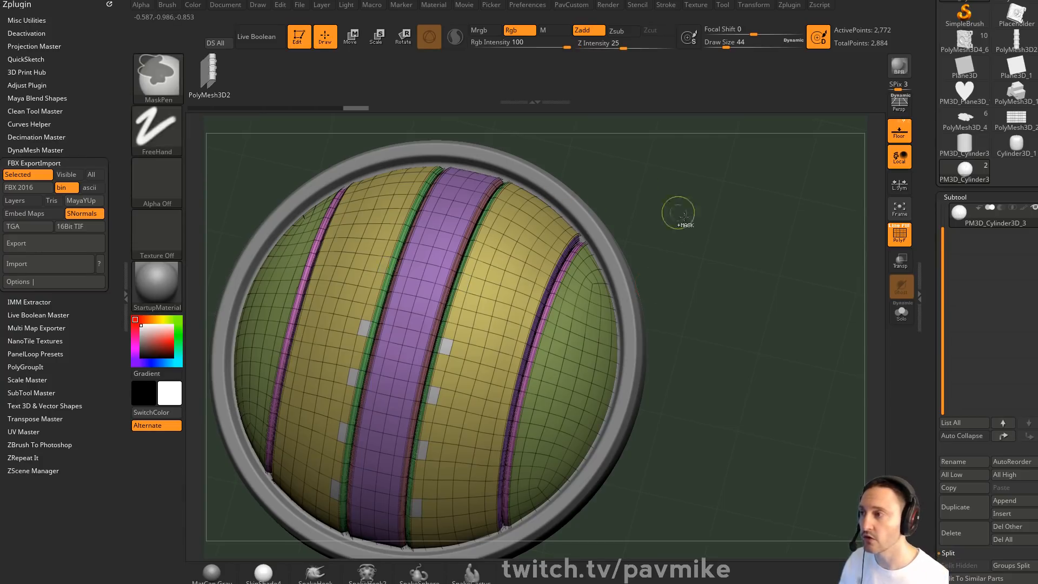
Hide the groove polygroups between the dome's panels and shrink the visible area of the panels
{"action": "left_click", "coordinate": [498, 278], "text": "ctrl+shift"}
{"action": "left_click", "coordinate": [679, 204], "text": "ctrl+shift"}
{"action": "left_click", "coordinate": [428, 243], "text": "ctrl+shift"}
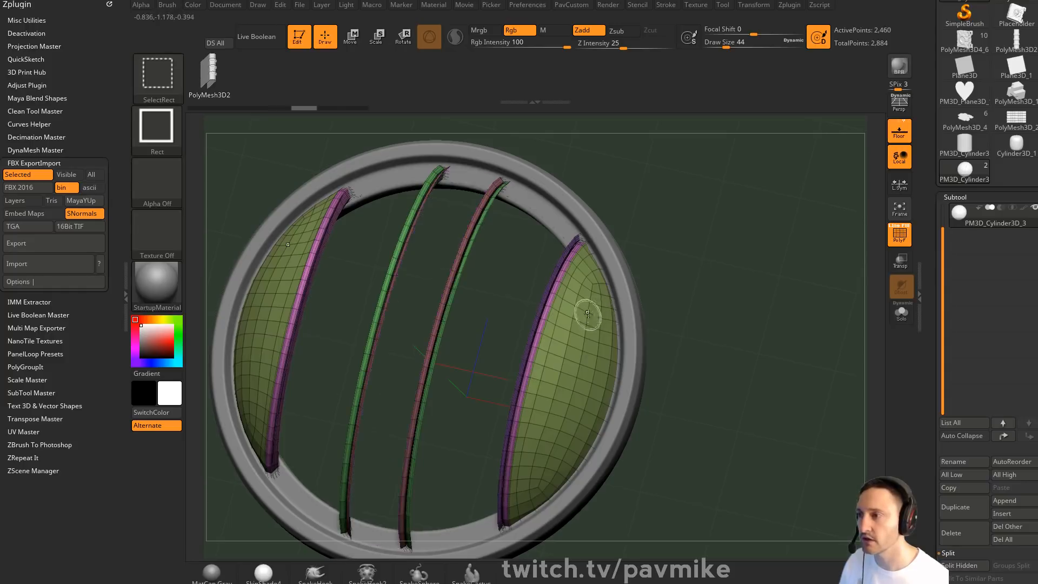
{"action": "left_click", "coordinate": [771, 308], "text": "ctrl+shift"}
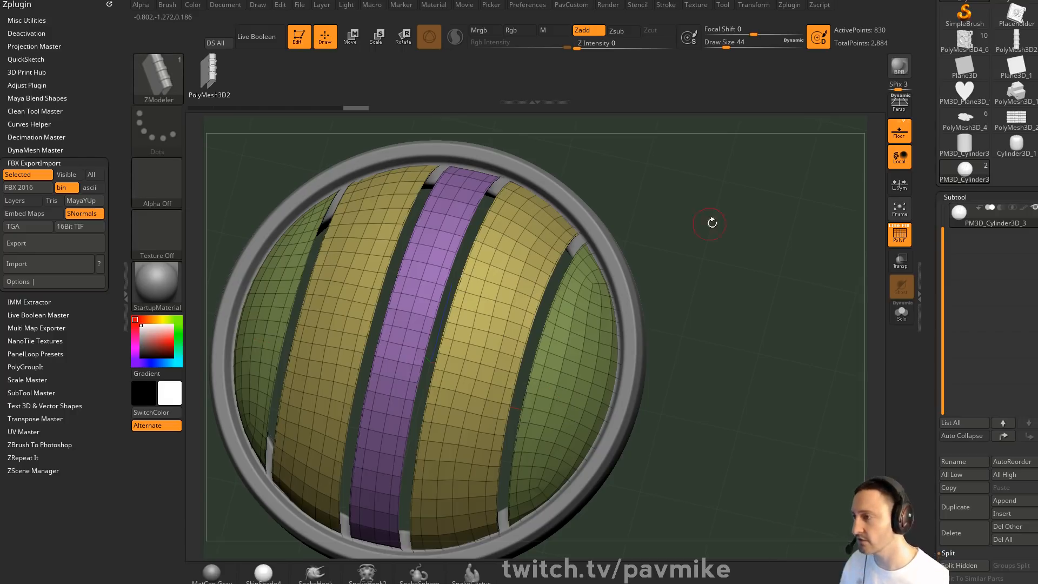
{"action": "key", "text": "ctrl+shift+s"}
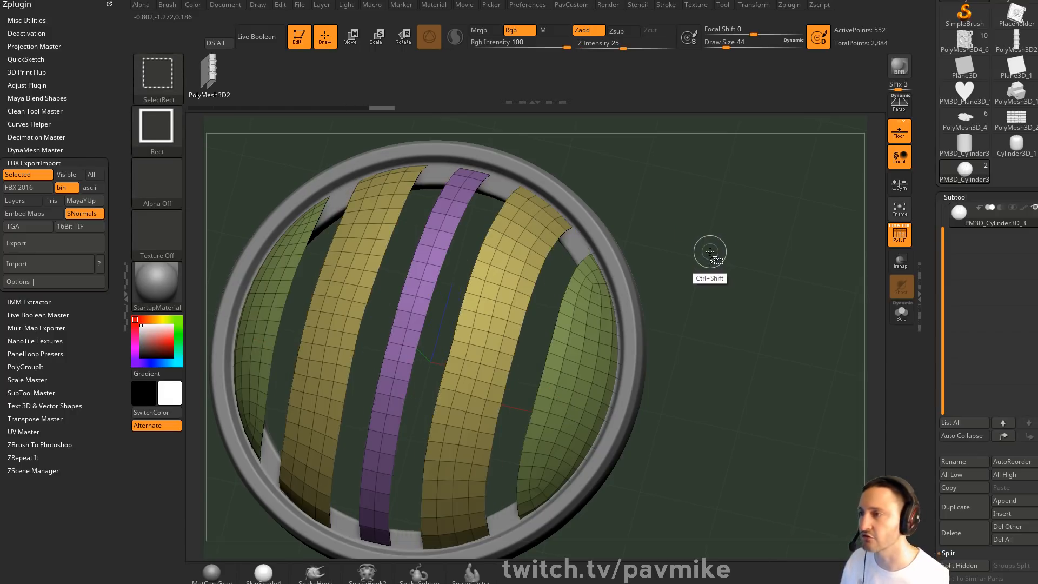
{"action": "left_click_drag", "start_coordinate": [760, 324], "coordinate": [750, 295], "text": "alt"}
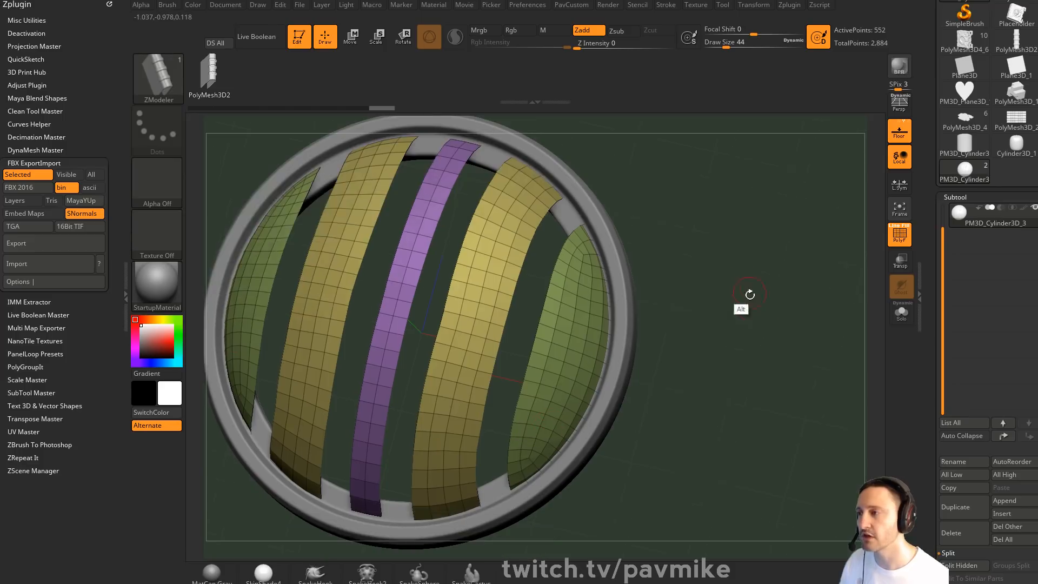
Frame the visible dome panels with curves using Frame Mesh with only Border enabled, leaving out Polygroups and Creased edges
{"action": "left_click", "coordinate": [676, 5]}
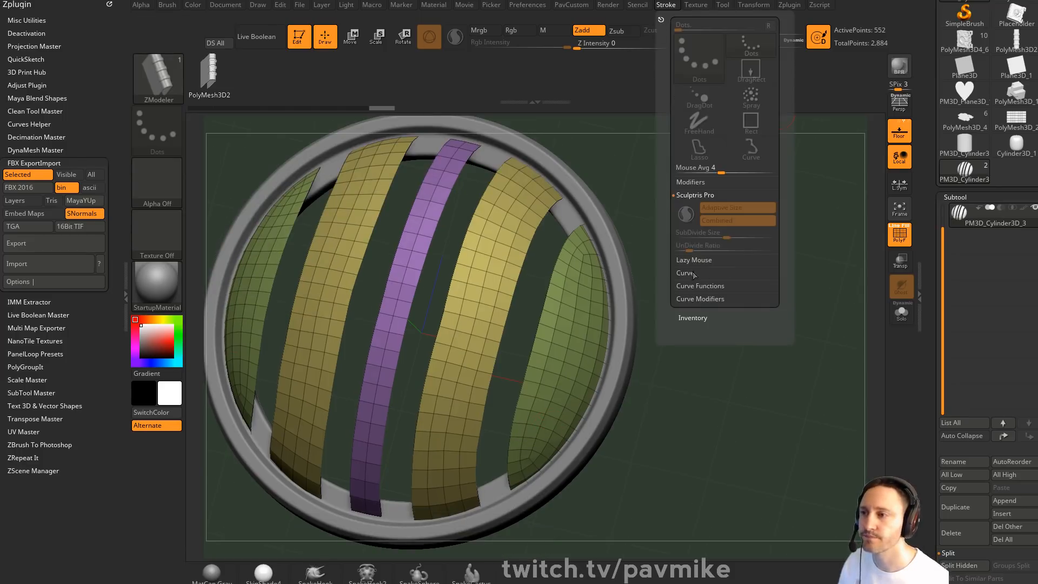
{"action": "key", "text": "shift"}
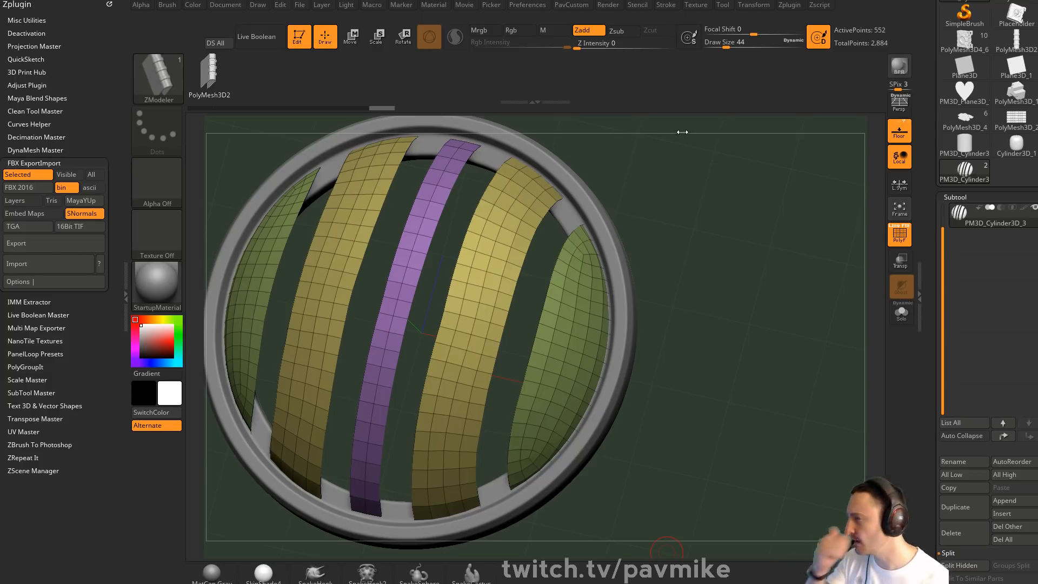
{"action": "left_click", "coordinate": [666, 5]}
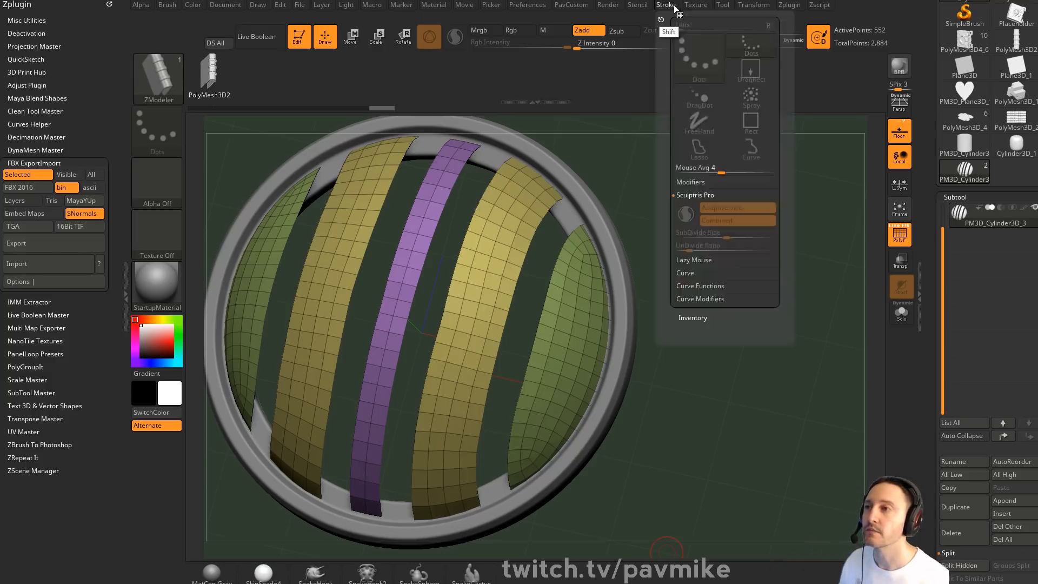
{"action": "left_click", "coordinate": [705, 286]}
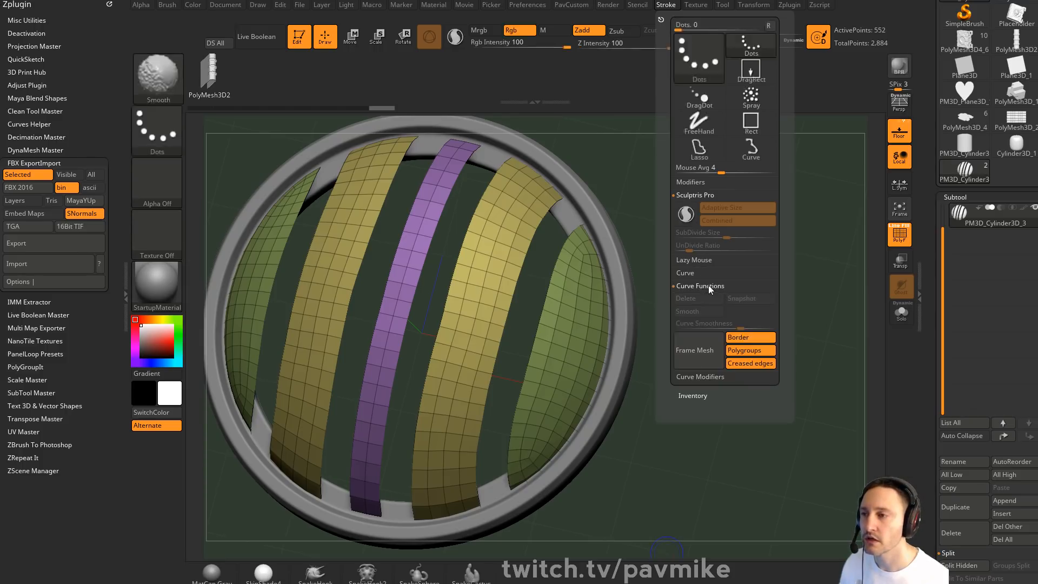
{"action": "left_click", "coordinate": [696, 351]}
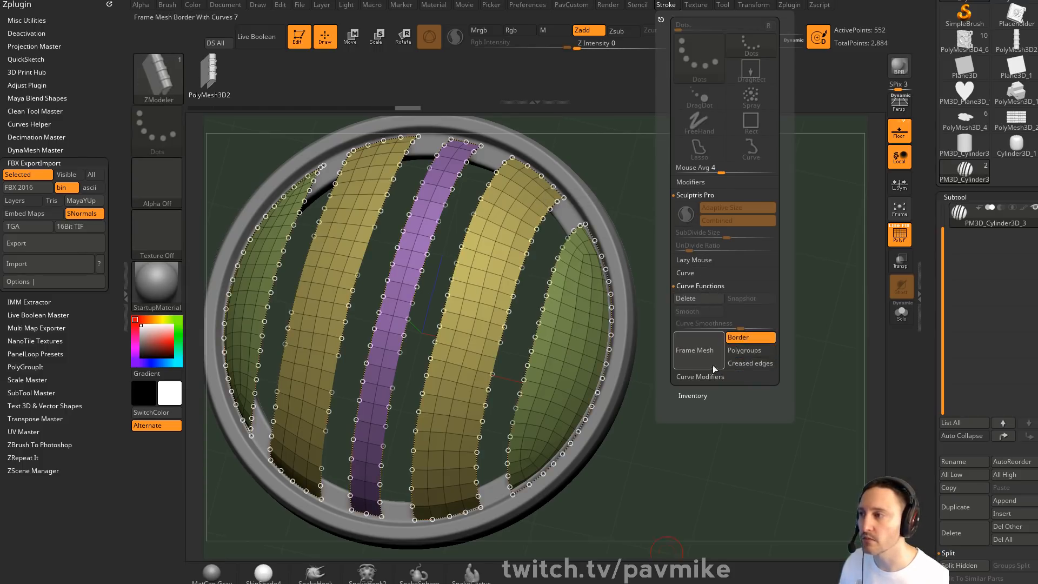
{"action": "left_click_drag", "start_coordinate": [755, 238], "coordinate": [808, 244]}
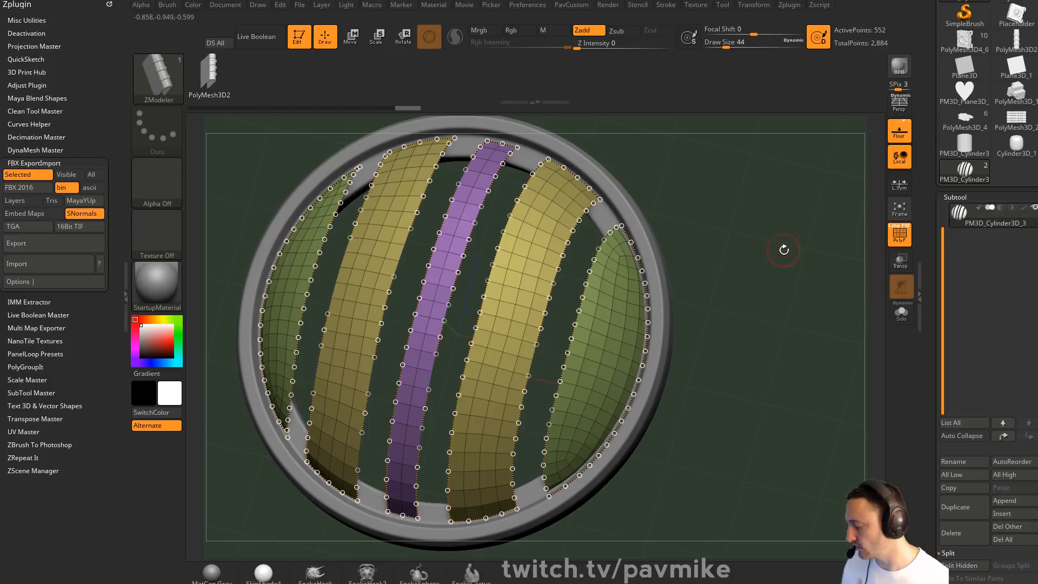
Clear the dome from the canvas, then draw a PolyMesh3D star and put it in Edit mode
{"action": "left_click", "coordinate": [298, 38]}
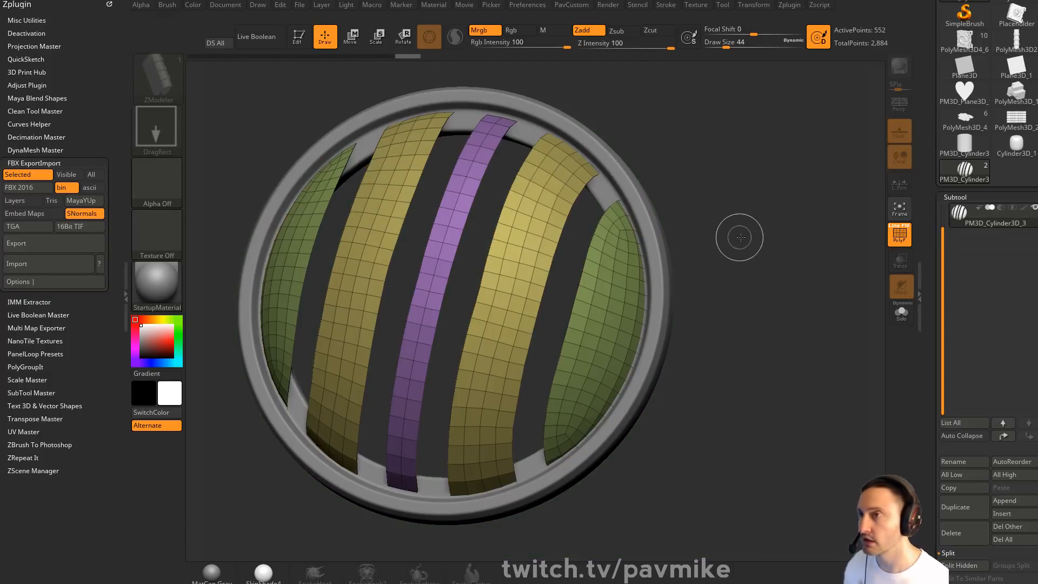
{"action": "key", "text": "ctrl+n"}
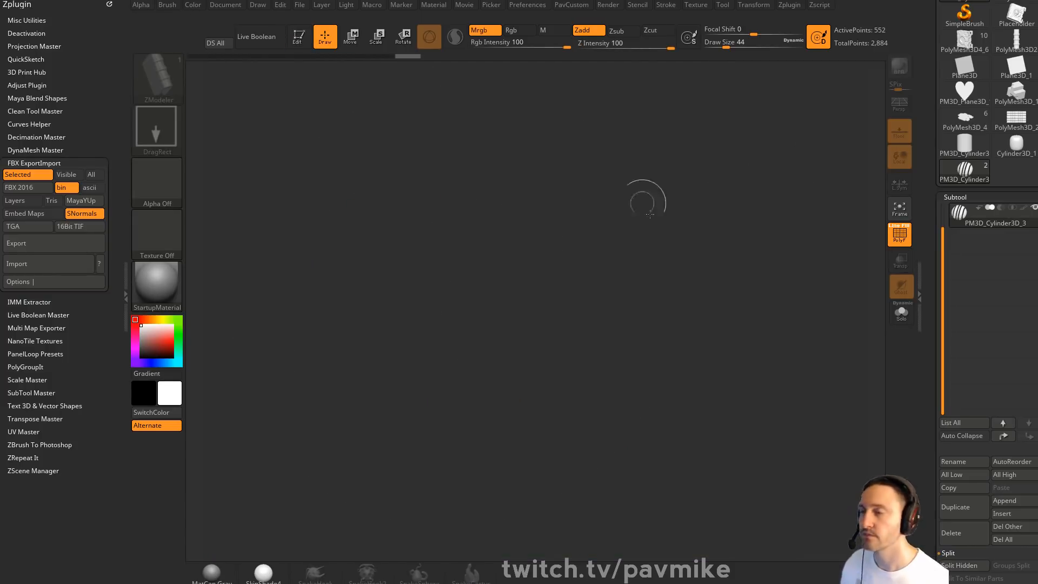
{"action": "left_click", "coordinate": [965, 14]}
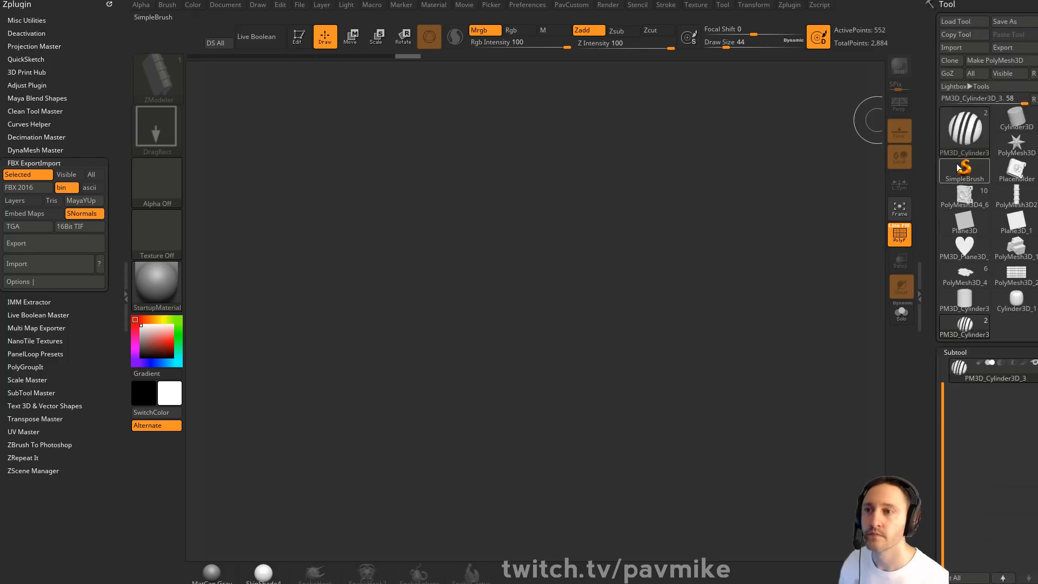
{"action": "left_click", "coordinate": [1016, 144]}
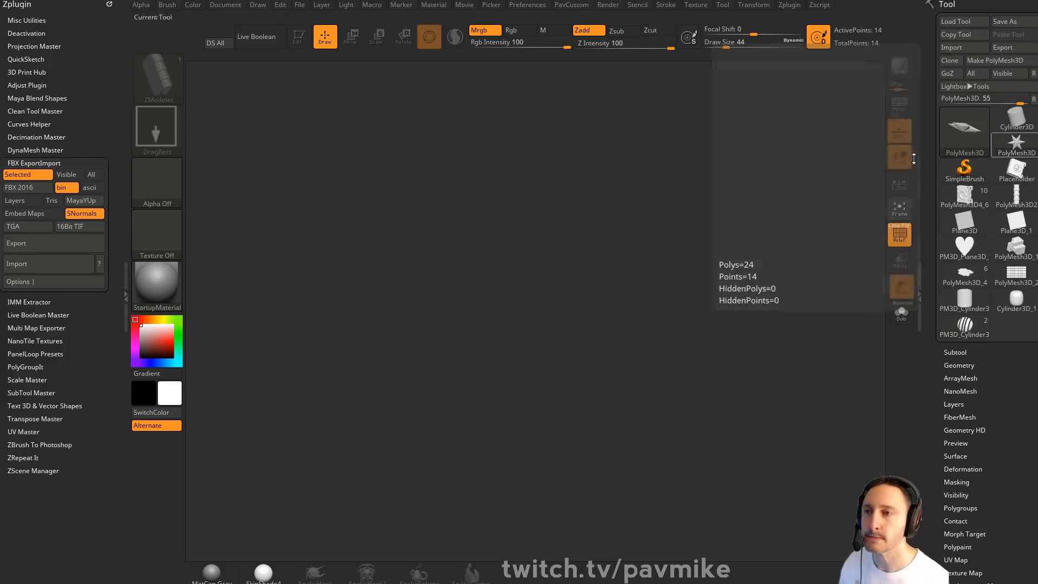
{"action": "left_click_drag", "start_coordinate": [498, 259], "coordinate": [444, 188]}
{"action": "key", "text": "t"}
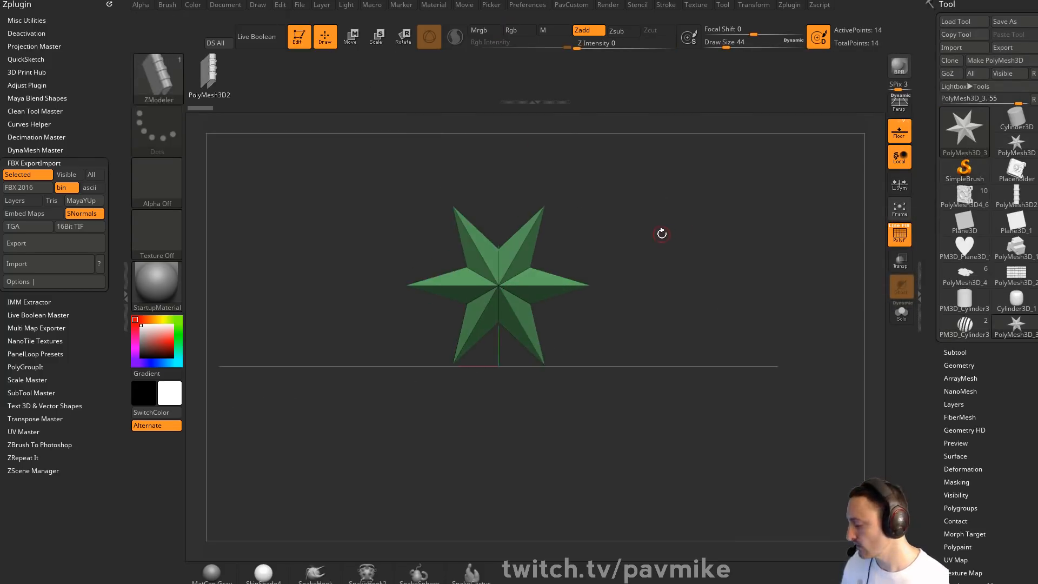
Choose the IMM Ind. Parts brush and replace the star with its Bolt Head mesh
{"action": "key", "text": "b"}
{"action": "key", "text": "i"}
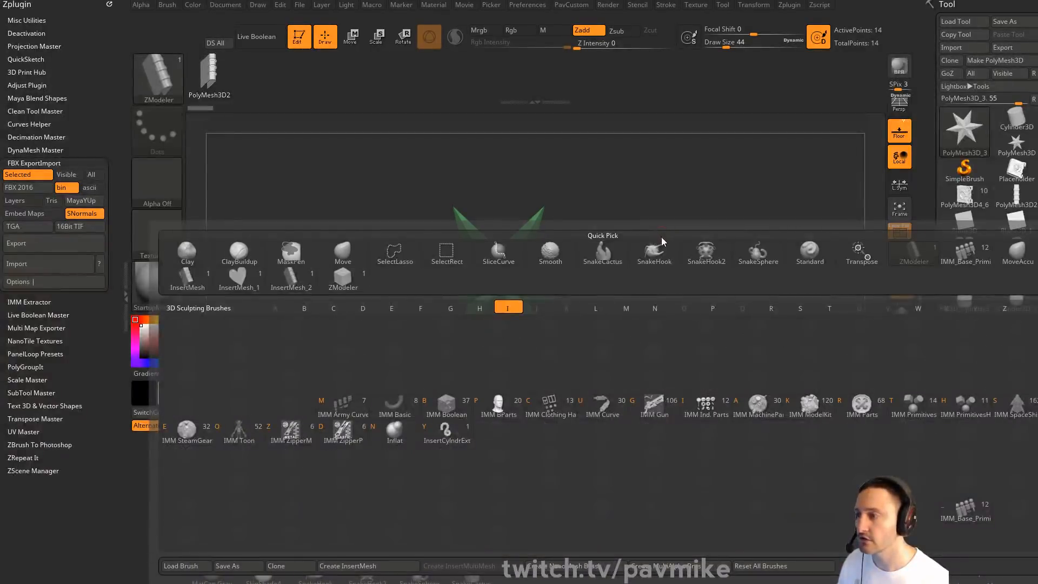
{"action": "key", "text": "i"}
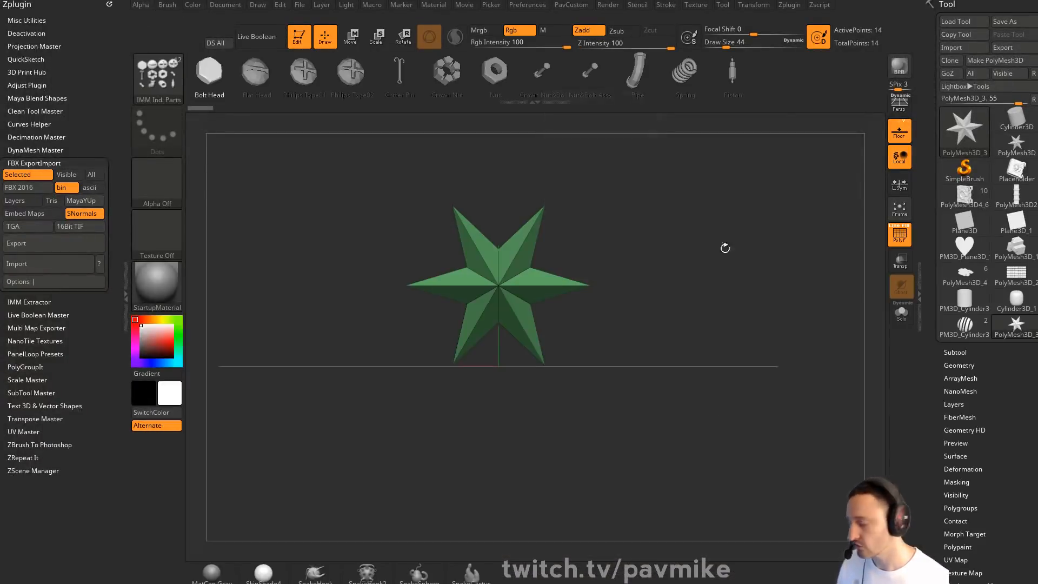
{"action": "key", "text": "m"}
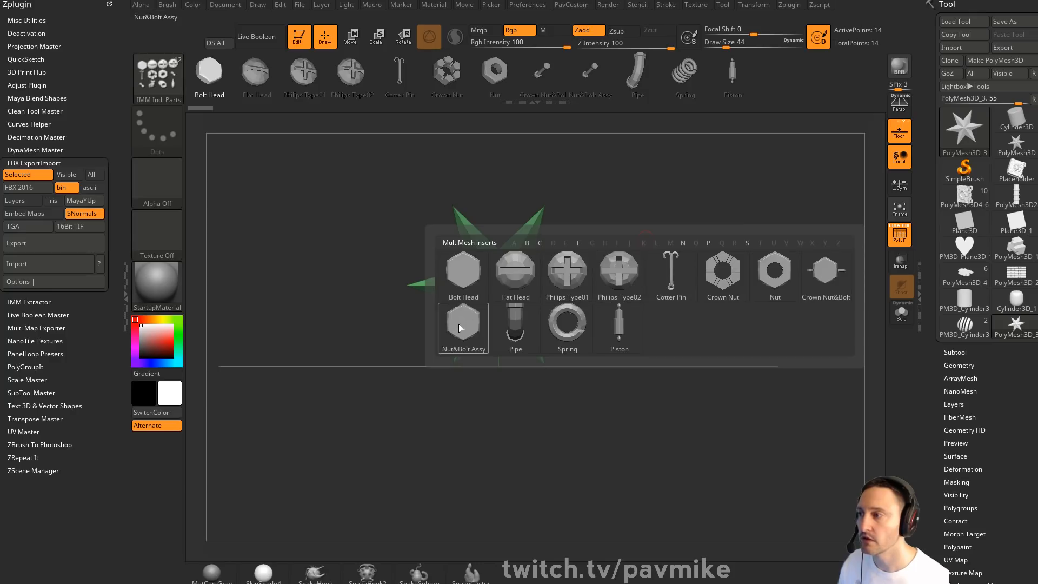
{"action": "left_click", "coordinate": [465, 273]}
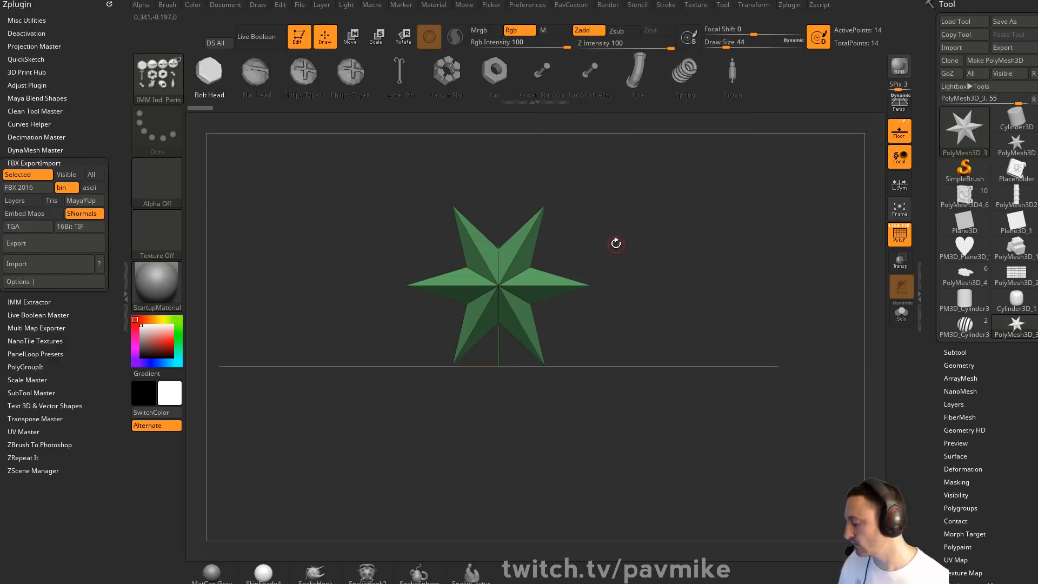
{"action": "key", "text": "w"}
{"action": "left_click", "coordinate": [210, 71]}
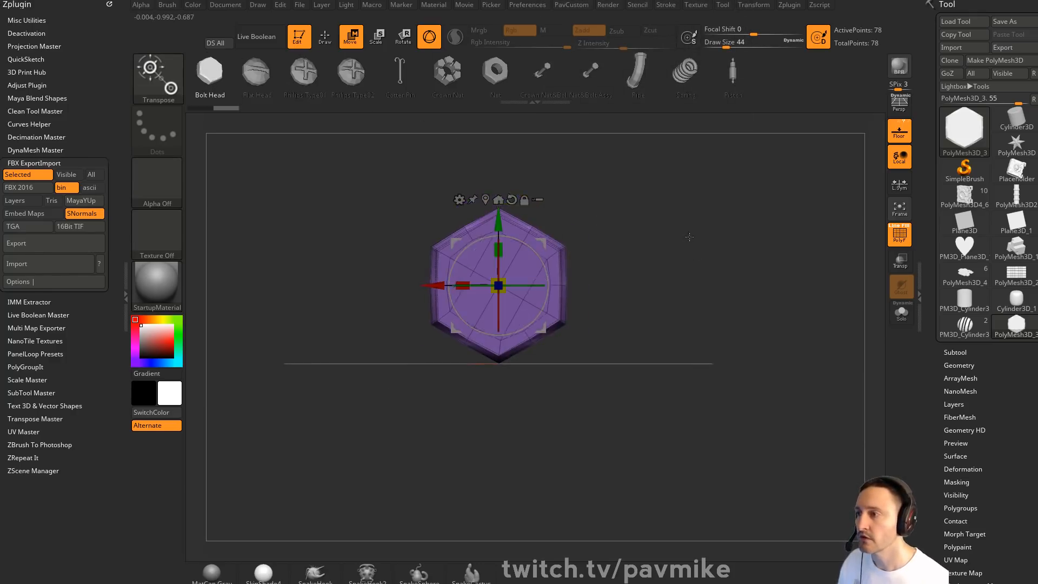
Enable Curve Mode for the brush and draw a wavy curve of bolt heads from the large bolt's edge
{"action": "key", "text": "q"}
{"action": "mouse_move", "coordinate": [683, 218]}
{"action": "left_mouse_down", "text": "alt"}
{"action": "mouse_move", "coordinate": [667, 241]}
{"action": "mouse_move", "coordinate": [617, 251]}
{"action": "left_mouse_up", "text": "alt"}
{"action": "key", "text": "w"}
{"action": "key", "text": "q"}
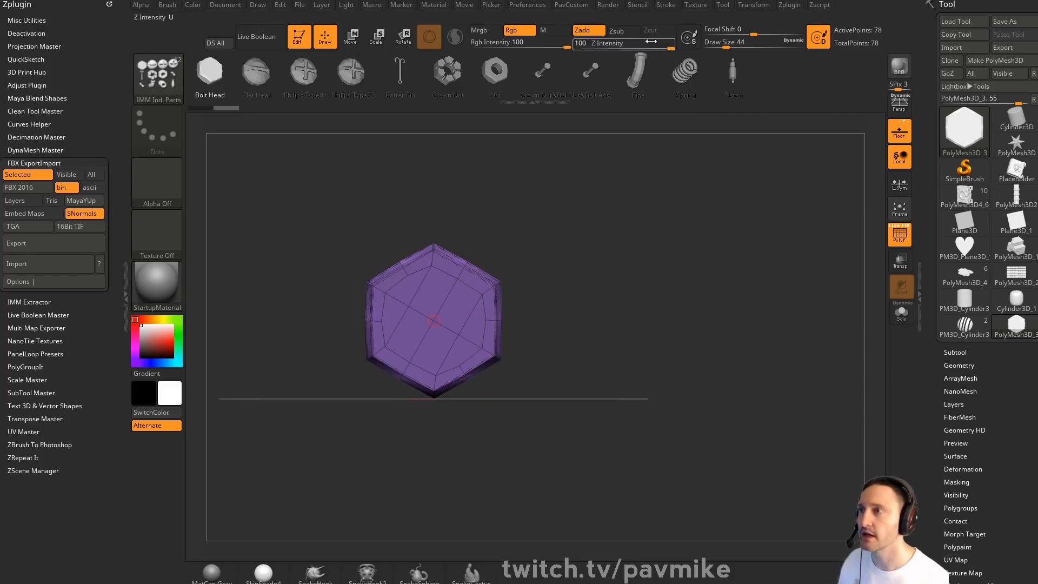
{"action": "left_click", "coordinate": [665, 5]}
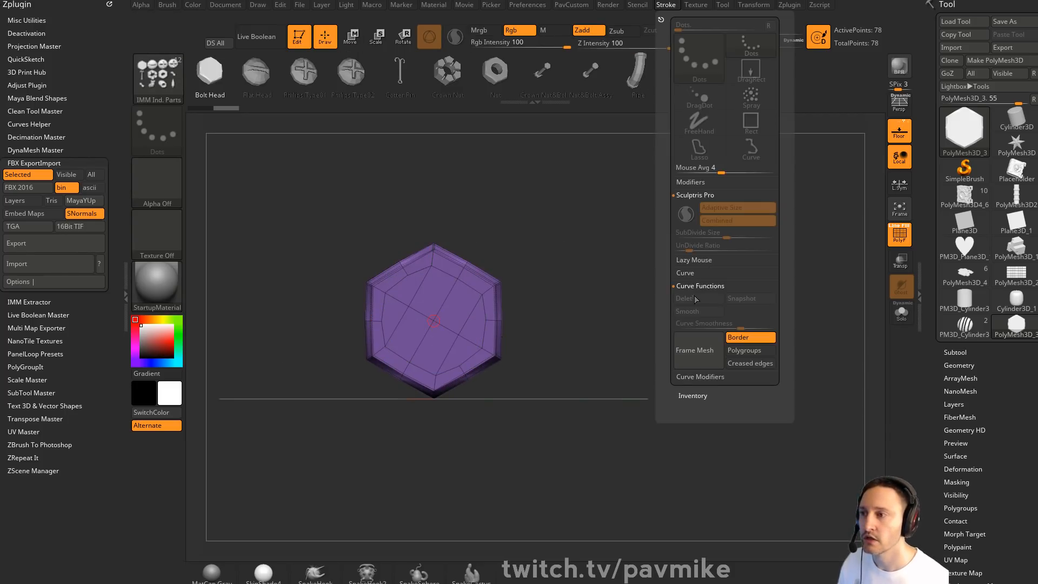
{"action": "left_click", "coordinate": [685, 272]}
{"action": "left_click", "coordinate": [699, 235]}
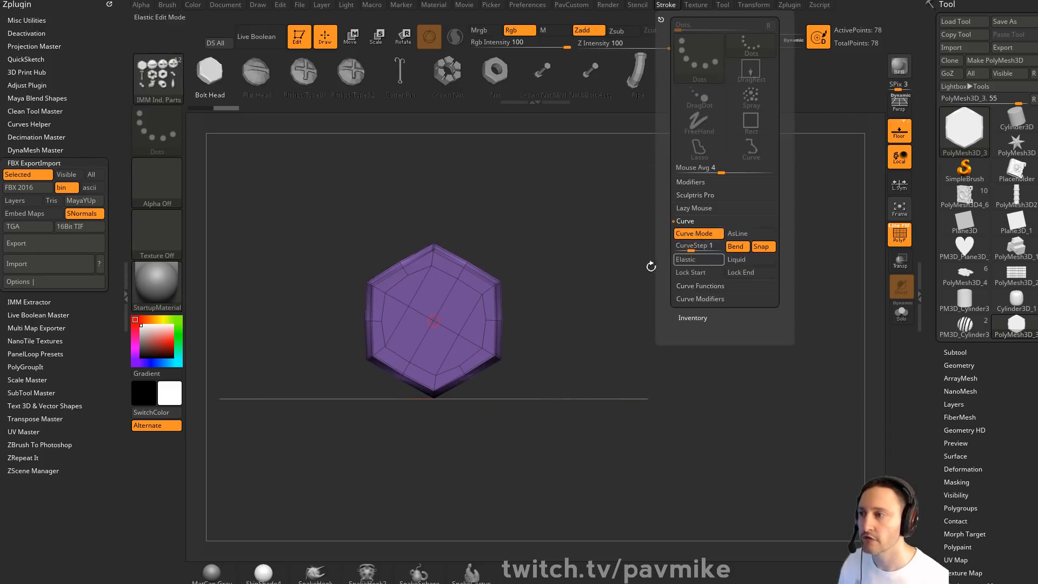
{"action": "left_click_drag", "start_coordinate": [480, 292], "coordinate": [735, 233]}
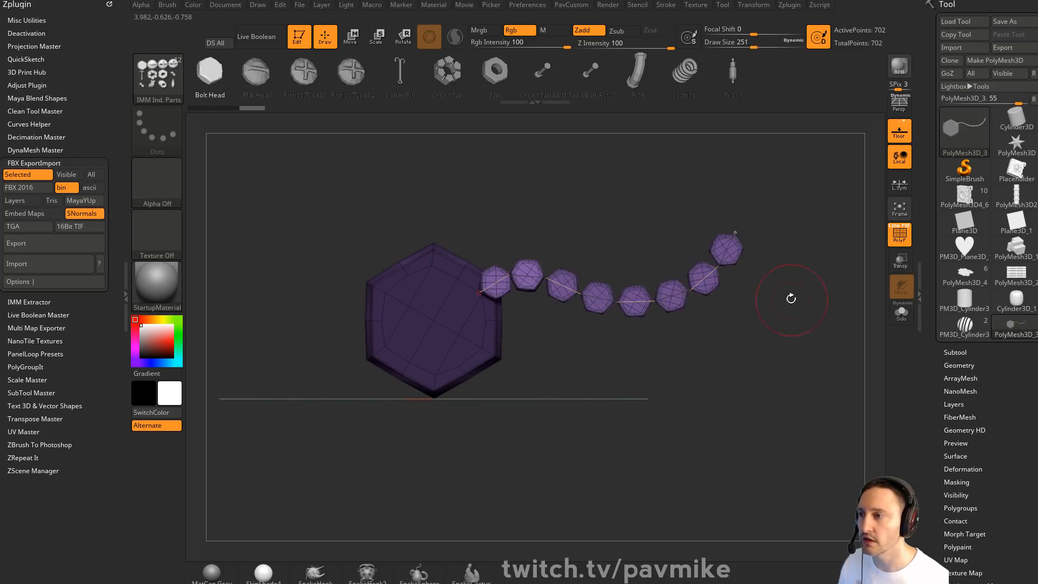
Reduce the draw size to 172, raise CurveStep and update the curve to space the bolt heads further apart
{"action": "key", "text": "s"}
{"action": "left_click_drag", "start_coordinate": [808, 302], "coordinate": [768, 329], "text": "alt"}
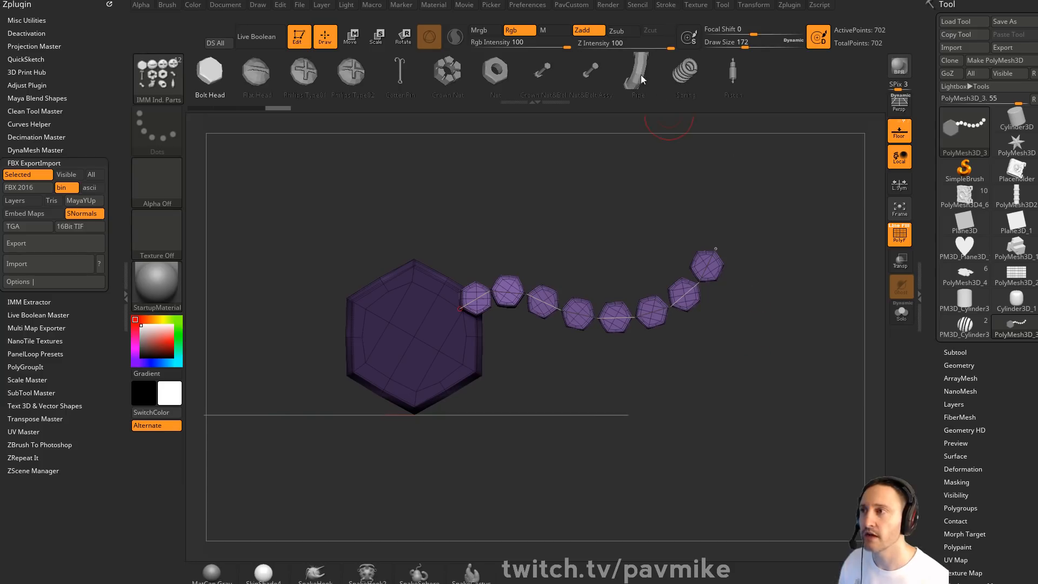
{"action": "mouse_move", "coordinate": [669, 7]}
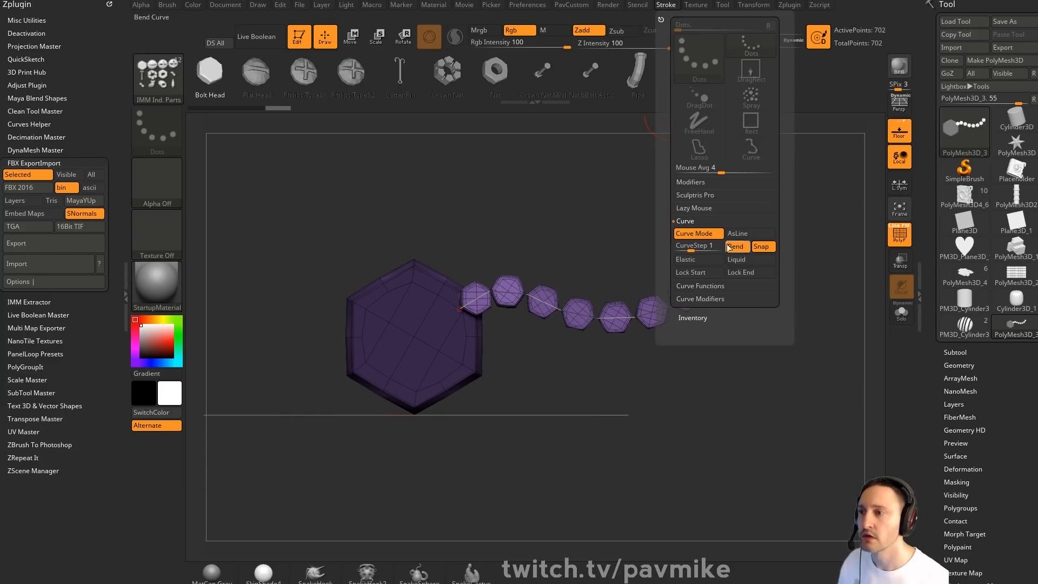
{"action": "left_click", "coordinate": [685, 247]}
{"action": "left_click", "coordinate": [593, 312]}
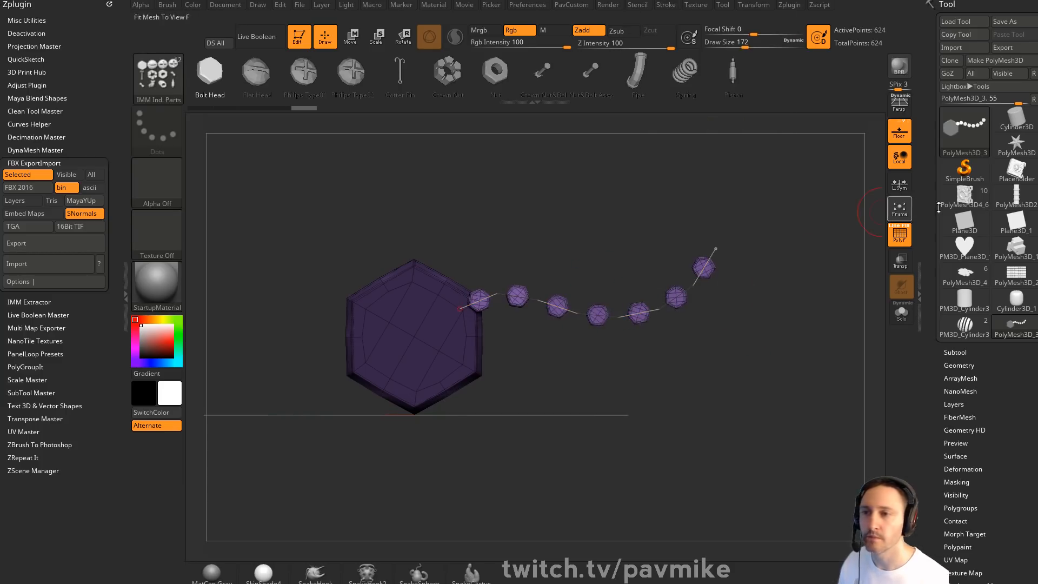
Switch to the dome tool and place bolt heads along its framed panel curves at draw size 64
{"action": "left_click", "coordinate": [971, 331]}
{"action": "mouse_move", "coordinate": [668, 324]}
{"action": "left_mouse_down"}
{"action": "mouse_move", "coordinate": [696, 351]}
{"action": "mouse_move", "coordinate": [705, 303]}
{"action": "mouse_move", "coordinate": [702, 346]}
{"action": "mouse_move", "coordinate": [684, 349]}
{"action": "left_mouse_up"}
{"action": "key", "text": "s"}
{"action": "left_click_drag", "start_coordinate": [676, 349], "coordinate": [688, 340]}
{"action": "left_click", "coordinate": [577, 337]}
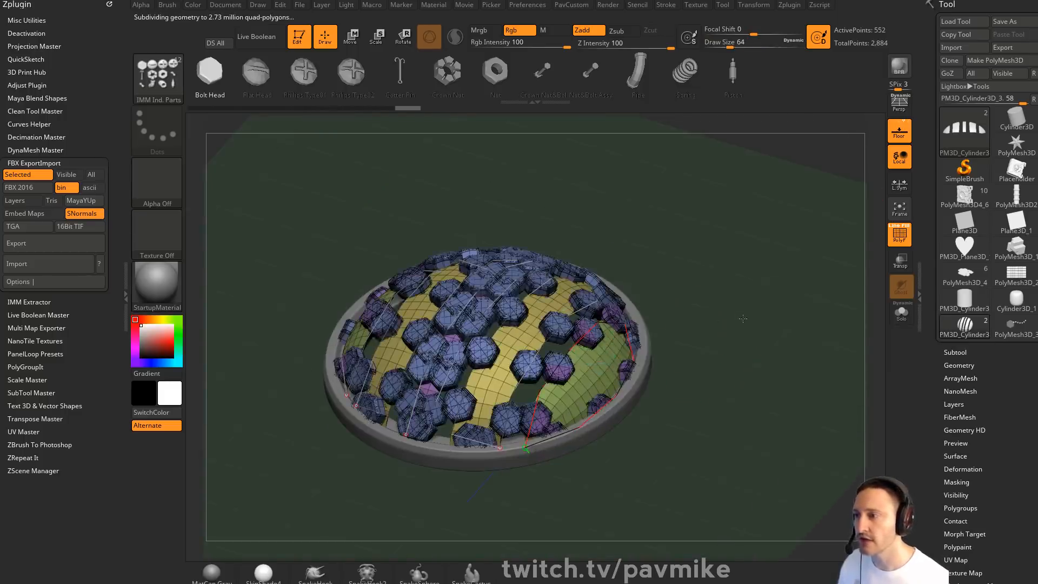
Redo the bolt heads along the dome's panel curves at draw size 22 and turn off the polyframe display
{"action": "mouse_move", "coordinate": [722, 295]}
{"action": "right_mouse_down"}
{"action": "mouse_move", "coordinate": [732, 278]}
{"action": "mouse_move", "coordinate": [769, 310]}
{"action": "right_mouse_up"}
{"action": "key", "text": "ctrl+z"}
{"action": "key", "text": "s"}
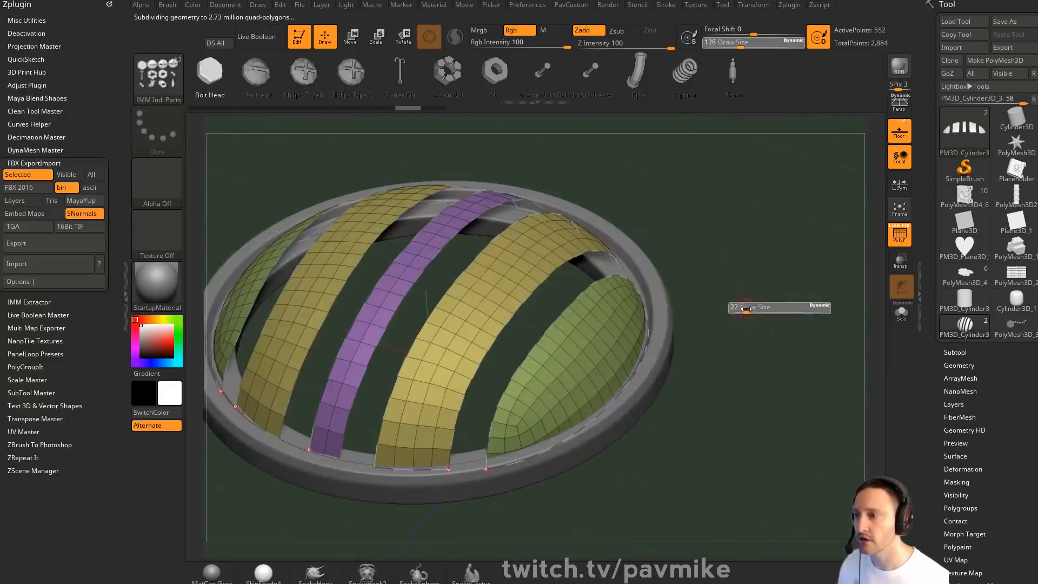
{"action": "left_click", "coordinate": [573, 288]}
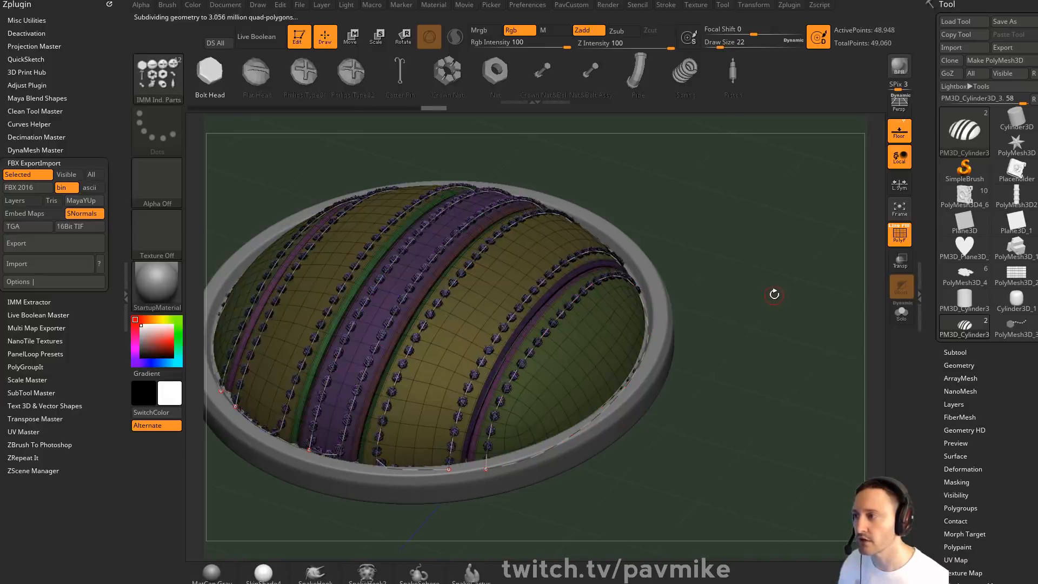
{"action": "right_click_drag", "start_coordinate": [777, 293], "coordinate": [827, 310]}
{"action": "left_click", "coordinate": [893, 242]}
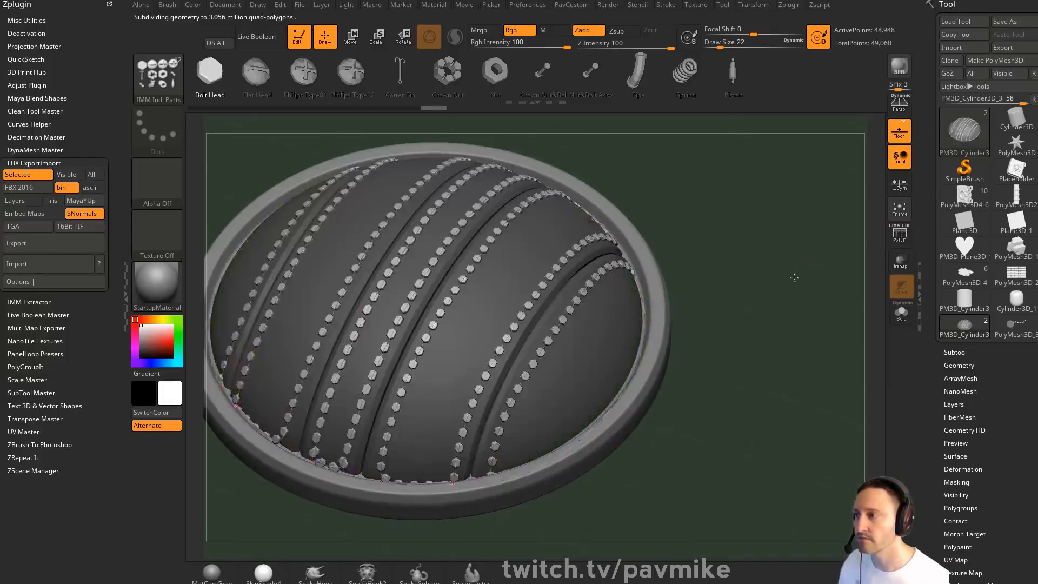
Undo the bolt heads and place them again along the dome's panel curves at draw size 16
{"action": "right_click_drag", "start_coordinate": [838, 257], "coordinate": [797, 276]}
{"action": "key", "text": "ctrl+z"}
{"action": "key", "text": "s"}
{"action": "left_click", "coordinate": [767, 277]}
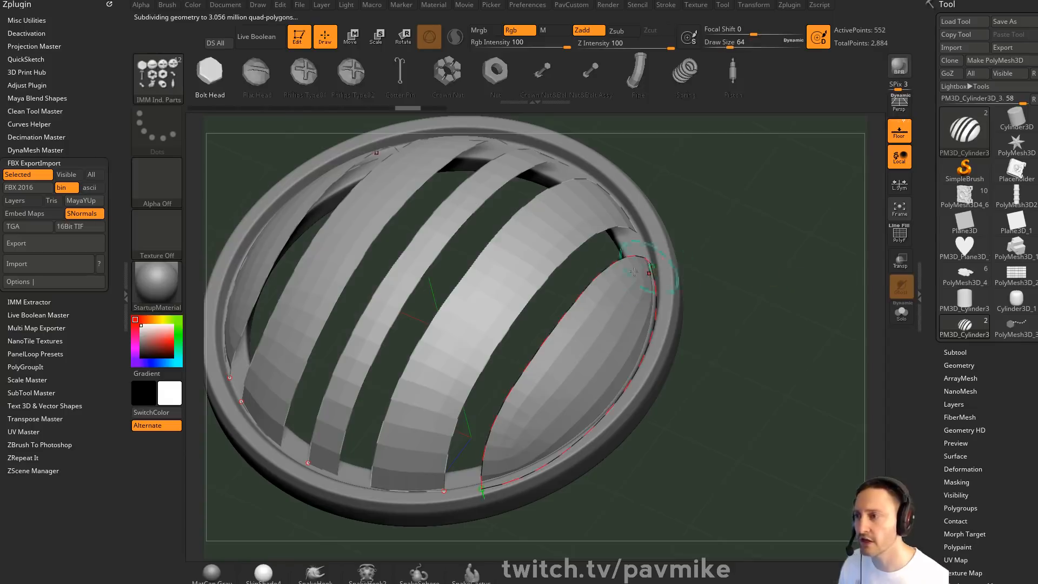
{"action": "key", "text": "s"}
{"action": "left_click", "coordinate": [730, 262]}
{"action": "left_click", "coordinate": [604, 270]}
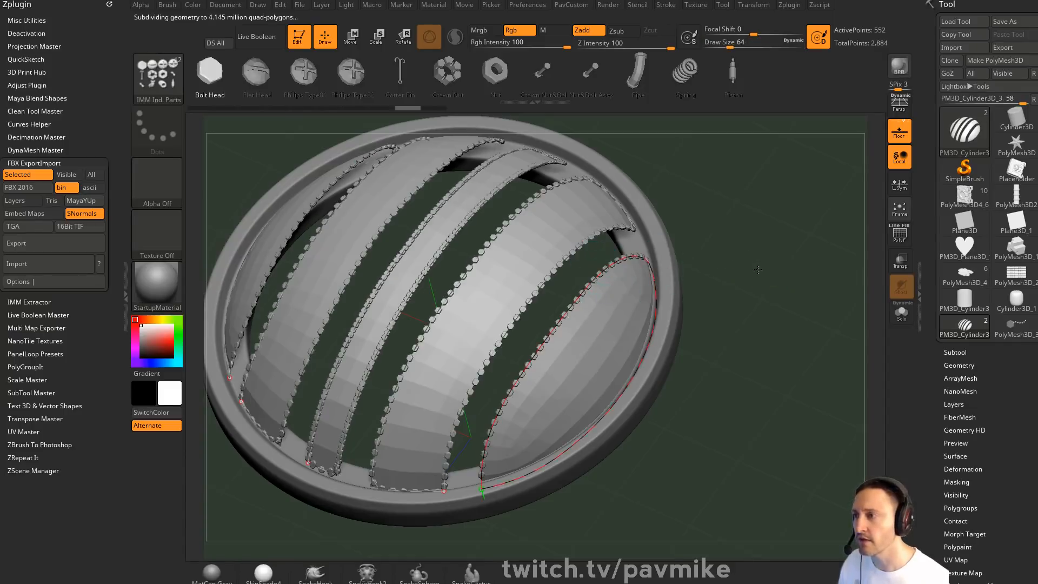
Turn the polyframe back on and undo the bolts, the frame curves and the panel hiding to restore the full dome
{"action": "key", "text": "ctrl+z"}
{"action": "key", "text": "shift+f"}
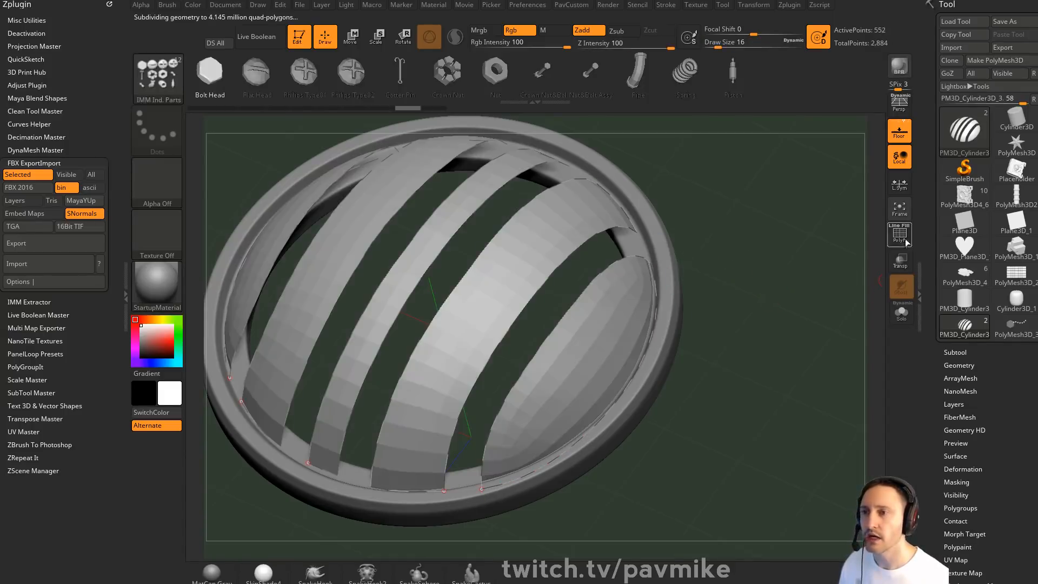
{"action": "key", "text": "ctrl+z"}
{"action": "key", "text": "ctrl+z"}
{"action": "key", "text": "ctrl+z"}
{"action": "key", "text": "ctrl+z"}
{"action": "key", "text": "ctrl+z"}
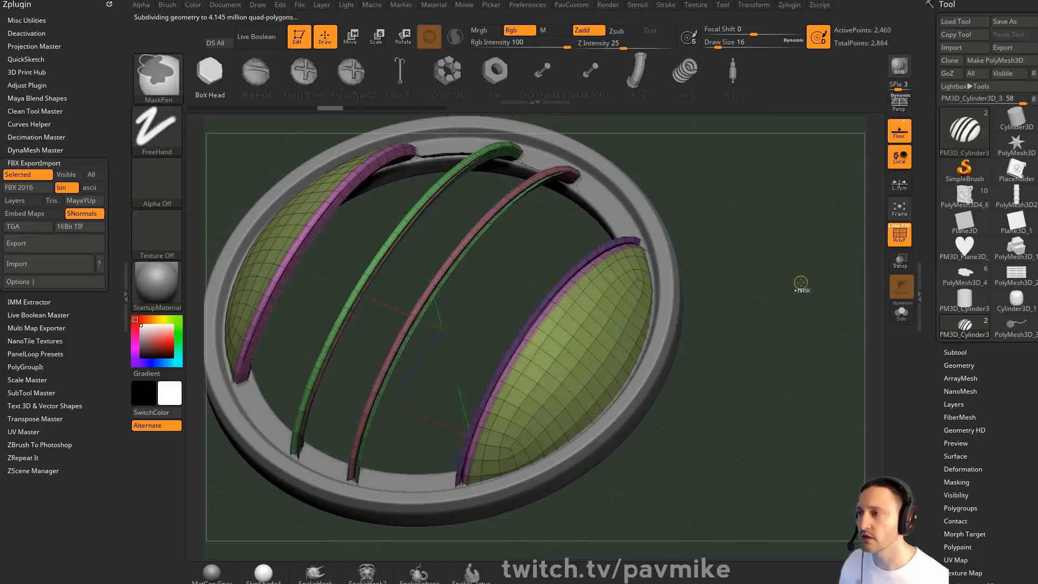
{"action": "key", "text": "ctrl+z"}
Duplicate the dome subtool and isolate the copy with Solo
{"action": "mouse_move", "coordinate": [800, 282]}
{"action": "left_mouse_down", "text": "alt"}
{"action": "mouse_move", "coordinate": [779, 273]}
{"action": "mouse_move", "coordinate": [788, 278]}
{"action": "left_mouse_up", "text": "alt"}
{"action": "key", "text": "s"}
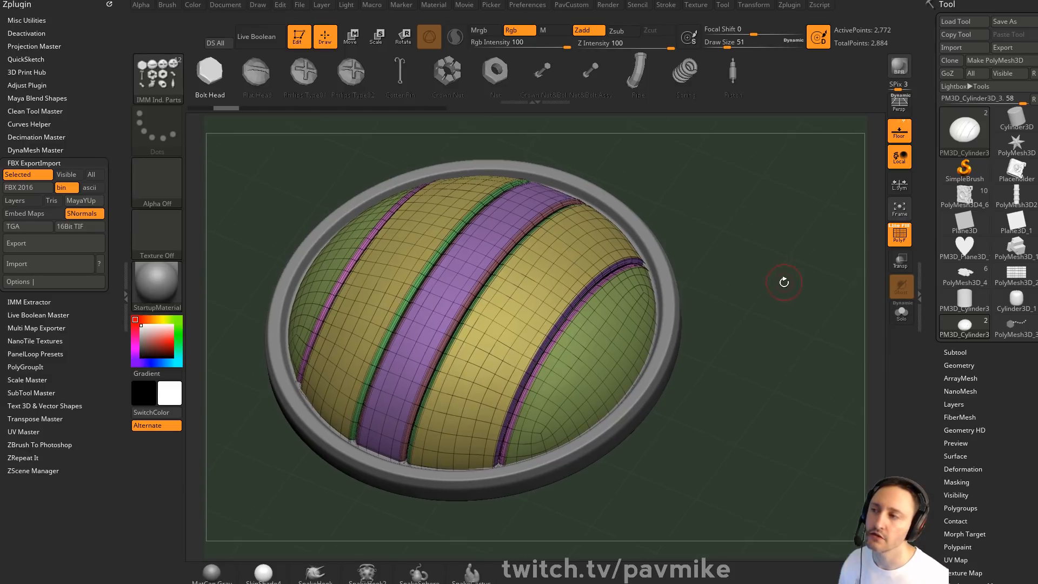
{"action": "left_click", "coordinate": [956, 352]}
{"action": "left_click", "coordinate": [947, 516]}
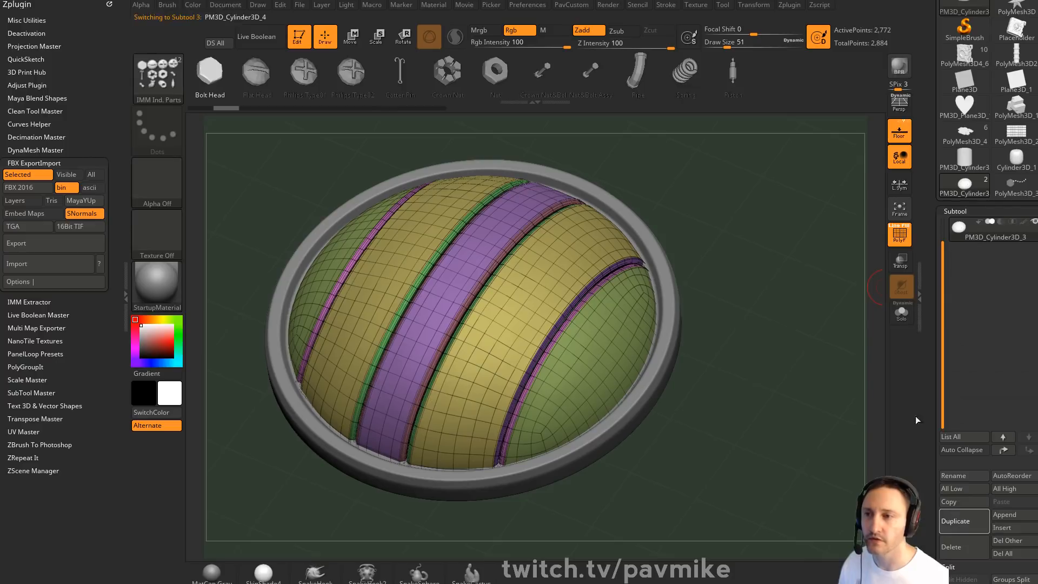
{"action": "left_click", "coordinate": [901, 312]}
{"action": "left_click_drag", "start_coordinate": [806, 308], "coordinate": [797, 279]}
Mark spaced polygons beside the grooves on the dome's yellow and green panels with ZModeler's temporary polygroup
{"action": "key", "text": "b"}
{"action": "key", "text": "z"}
{"action": "key", "text": "m"}
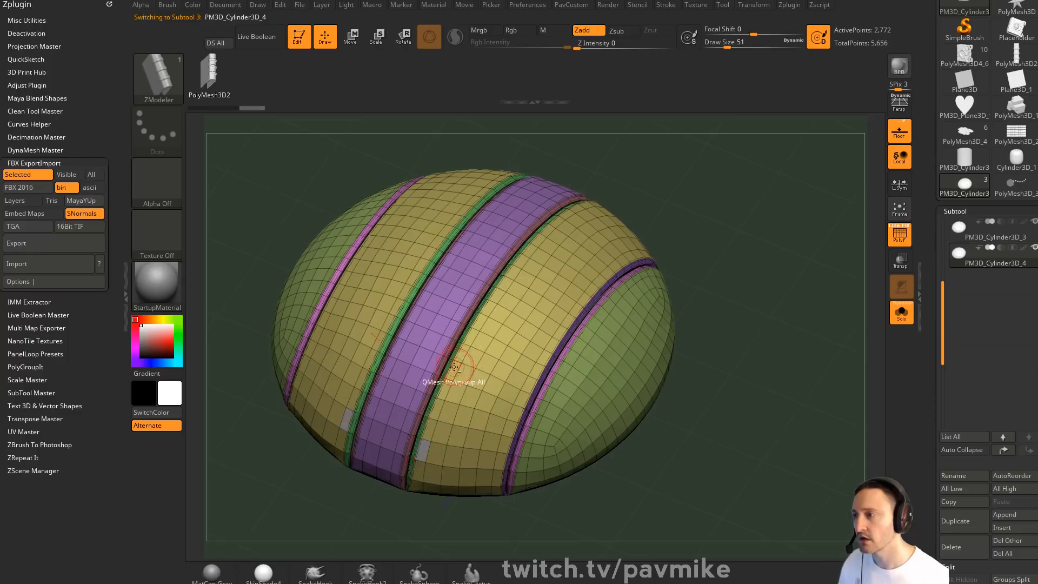
{"action": "left_click_drag", "start_coordinate": [690, 327], "coordinate": [746, 228]}
{"action": "left_click", "coordinate": [606, 304], "text": "alt"}
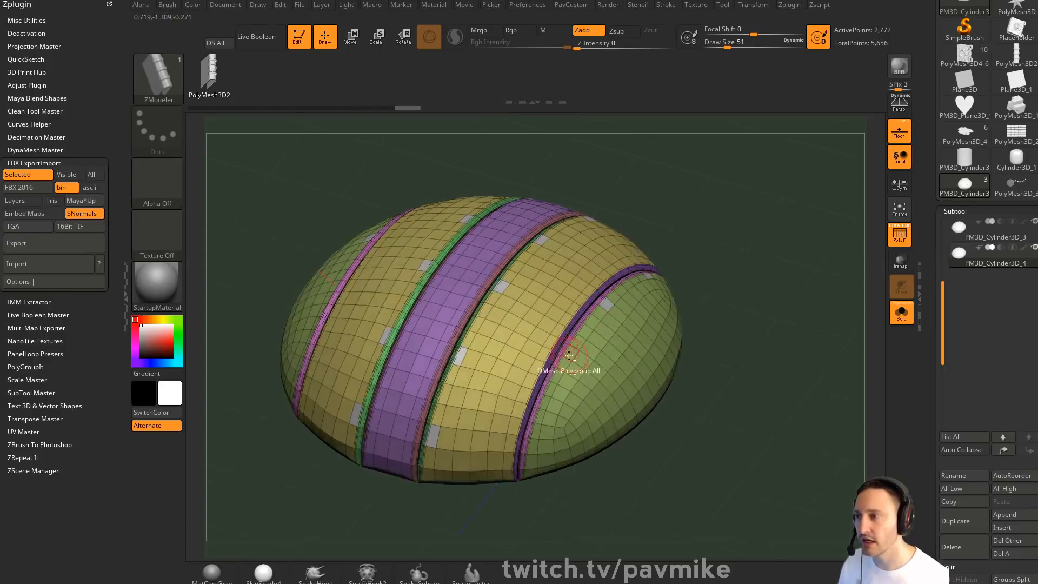
{"action": "left_click", "coordinate": [571, 354], "text": "alt"}
{"action": "left_click", "coordinate": [542, 412], "text": "alt"}
Mark spaced polygons along both edges of the dome's purple centre strip with the temporary polygroup
{"action": "left_click_drag", "start_coordinate": [751, 303], "coordinate": [764, 337]}
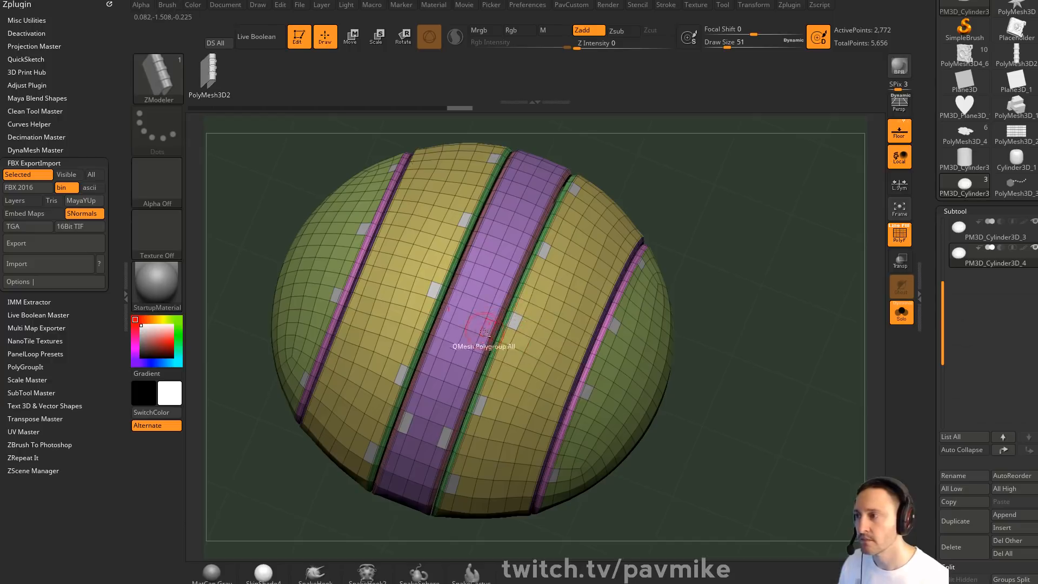
{"action": "left_click", "coordinate": [523, 252], "text": "alt"}
{"action": "left_click_drag", "start_coordinate": [696, 175], "coordinate": [669, 162]}
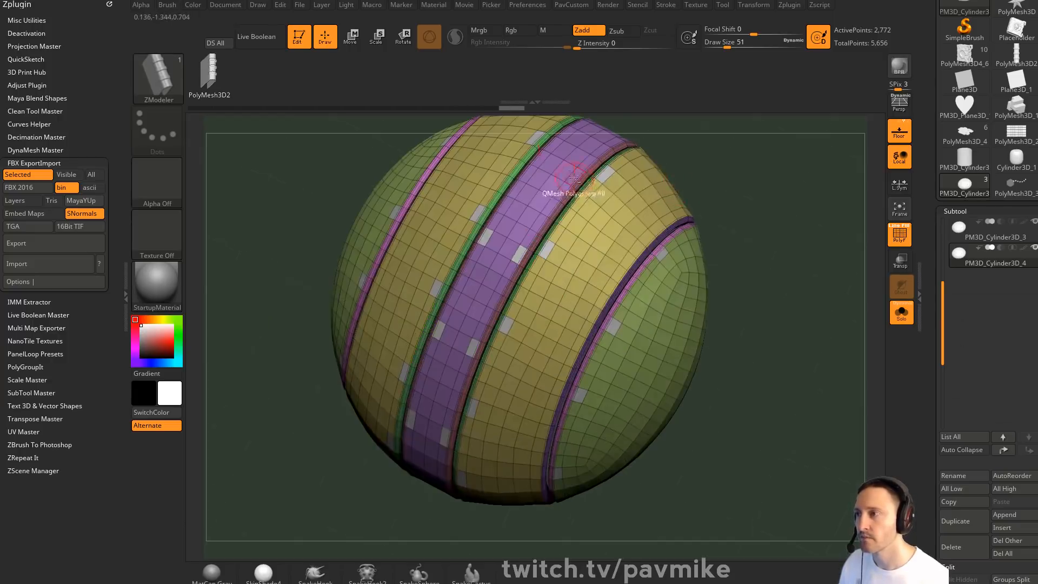
{"action": "left_click", "coordinate": [575, 177], "text": "alt"}
{"action": "left_click_drag", "start_coordinate": [746, 188], "coordinate": [753, 236]}
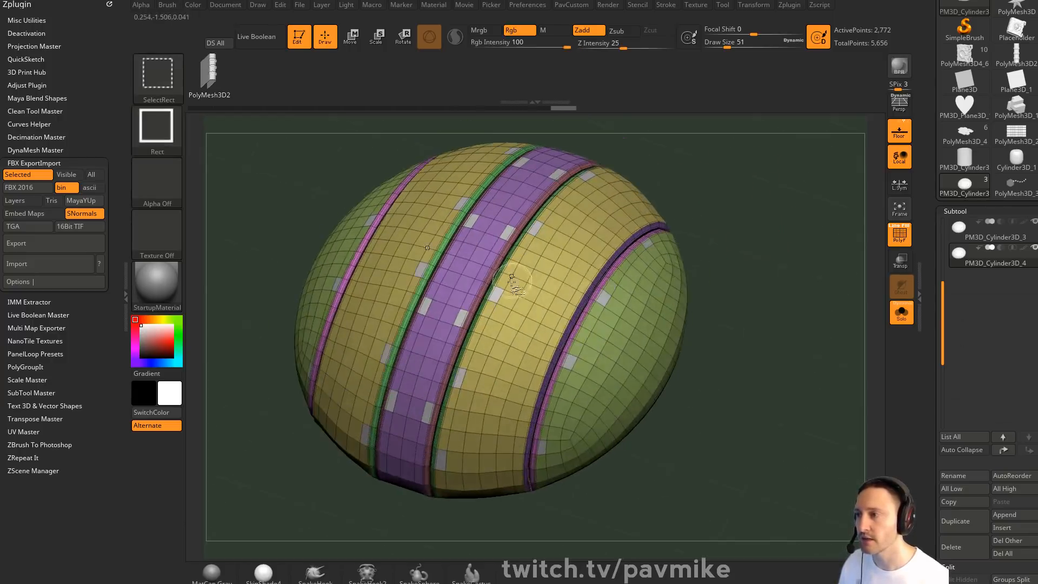
Isolate the marked polygons on the duplicated dome and delete the hidden geometry
{"action": "left_click", "coordinate": [516, 273], "text": "ctrl+shift"}
{"action": "left_click", "coordinate": [518, 273], "text": "ctrl+shift"}
{"action": "key", "text": "space"}
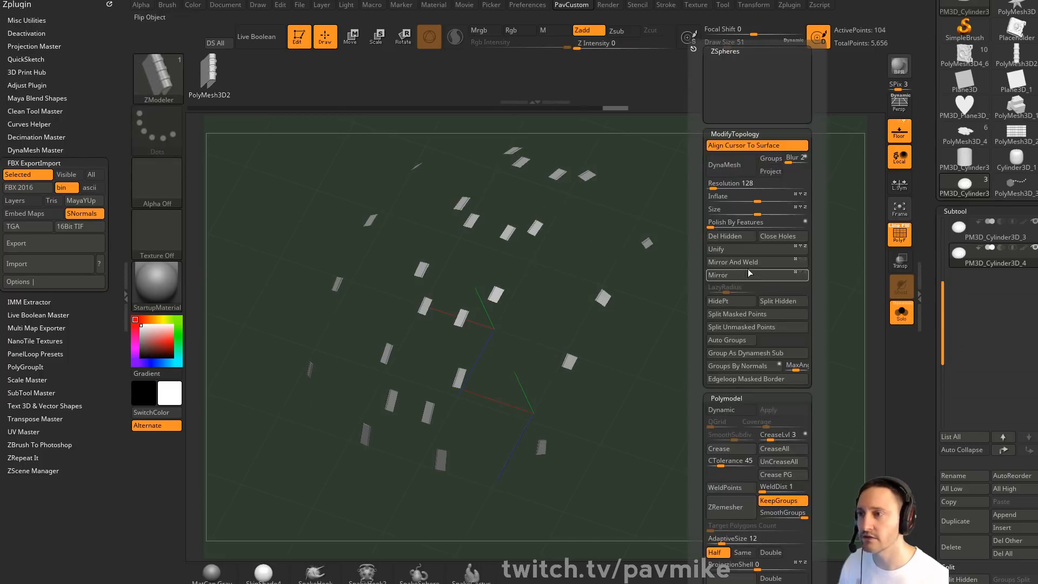
{"action": "left_click_drag", "start_coordinate": [735, 294], "coordinate": [760, 294]}
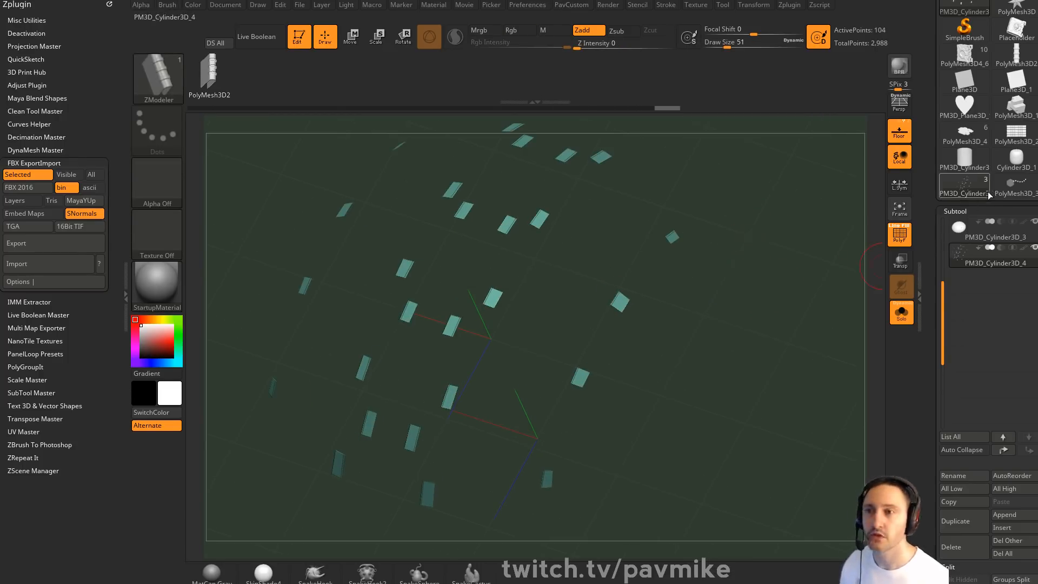
Switch to the bolt head tool and undo its curve of small bolts so only the single bolt head remains
{"action": "left_click_drag", "start_coordinate": [925, 147], "coordinate": [927, 289]}
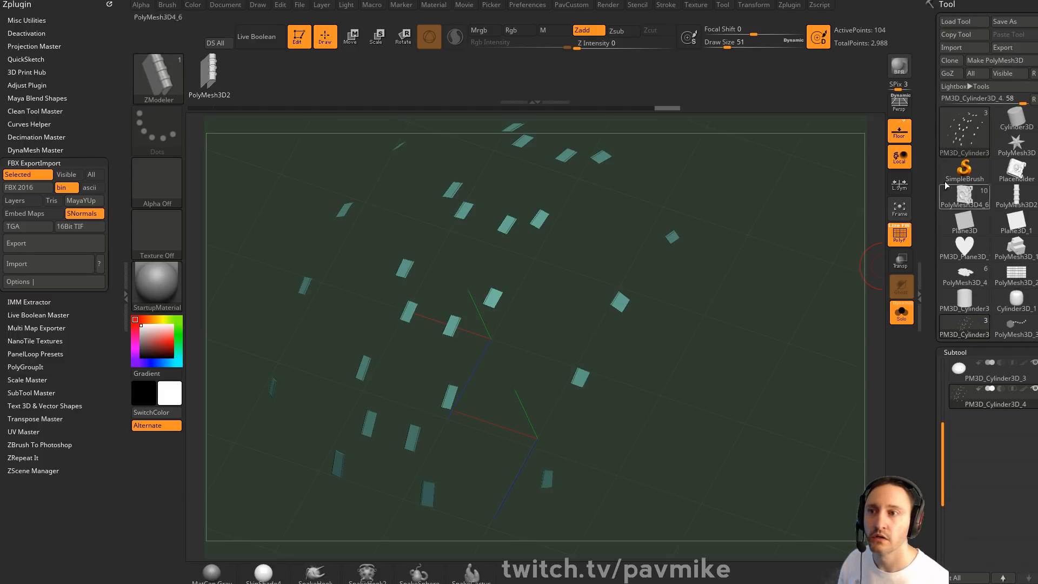
{"action": "left_click", "coordinate": [1000, 321]}
{"action": "mouse_move", "coordinate": [730, 238]}
{"action": "left_mouse_down"}
{"action": "mouse_move", "coordinate": [754, 231]}
{"action": "mouse_move", "coordinate": [763, 256]}
{"action": "left_mouse_up"}
{"action": "key", "text": "f"}
{"action": "key", "text": "ctrl+z"}
{"action": "key", "text": "ctrl+z"}
{"action": "key", "text": "ctrl+z"}
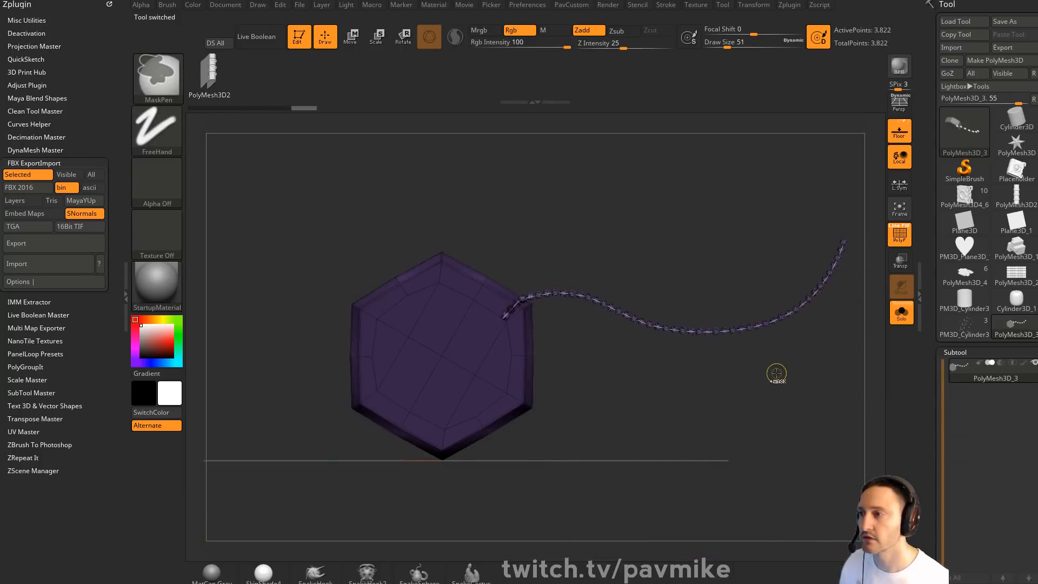
{"action": "left_click_drag", "start_coordinate": [660, 260], "coordinate": [680, 254], "text": "alt"}
Create a new InsertMesh brush from the bolt head instead of appending it to the current brush
{"action": "key", "text": "b"}
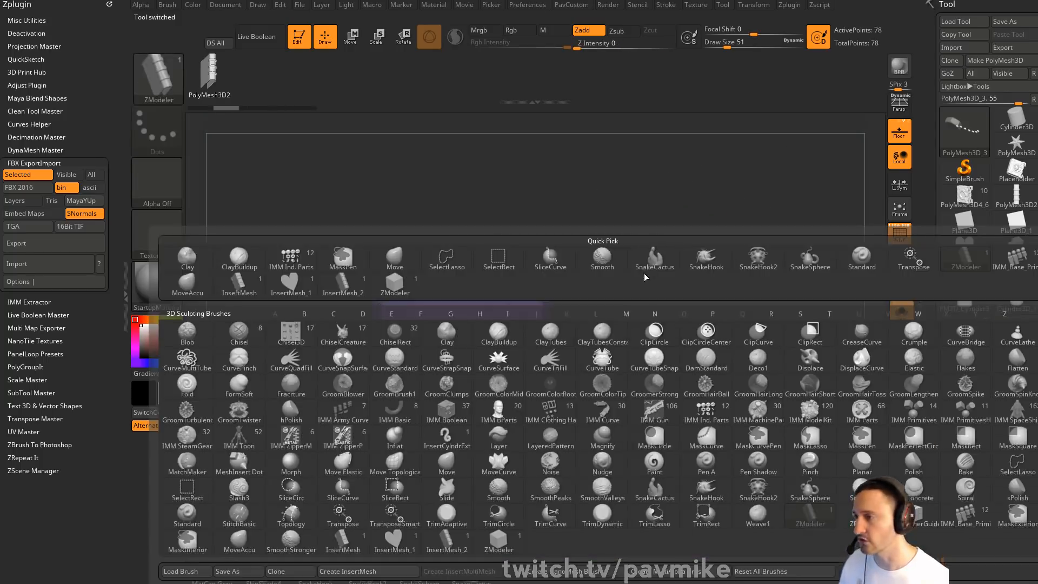
{"action": "left_click", "coordinate": [368, 571]}
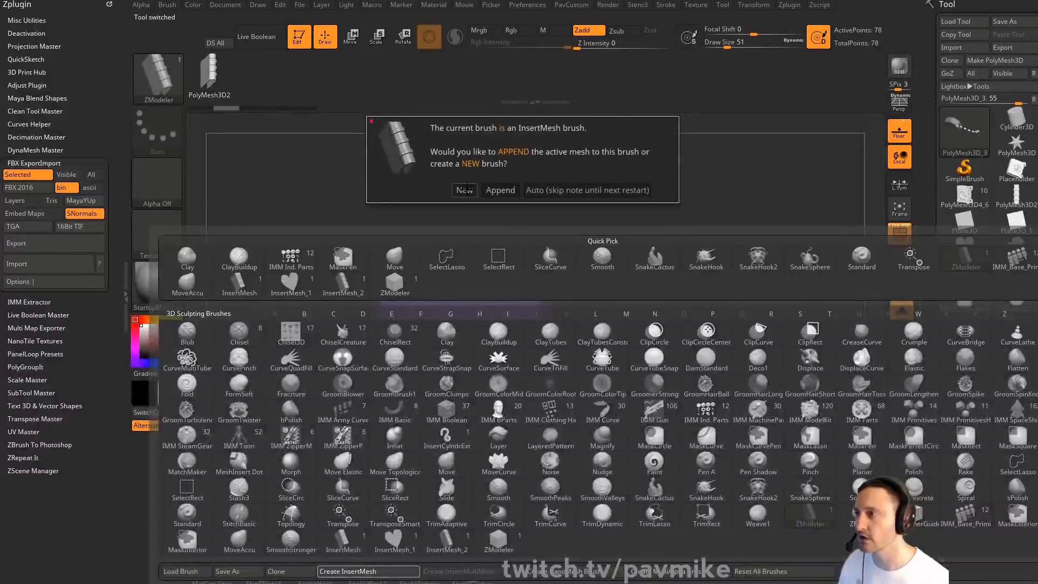
{"action": "left_click", "coordinate": [465, 190]}
Remove the Zplugin palette from the side tray and dock the Brush palette in its place
{"action": "left_click", "coordinate": [108, 5]}
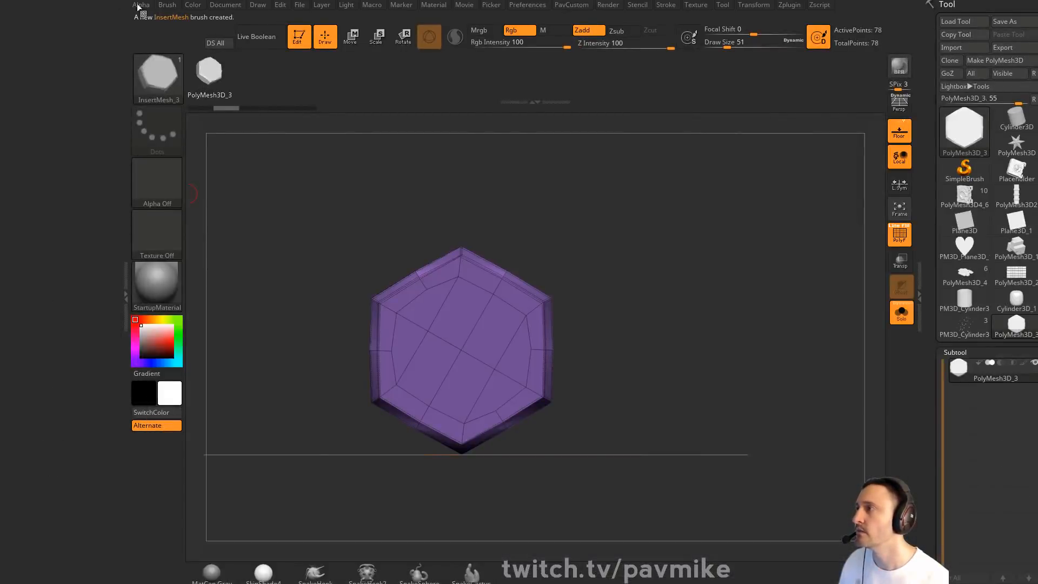
{"action": "left_click", "coordinate": [169, 7]}
{"action": "left_click_drag", "start_coordinate": [162, 16], "coordinate": [33, 147]}
{"action": "left_click_drag", "start_coordinate": [107, 50], "coordinate": [115, 74]}
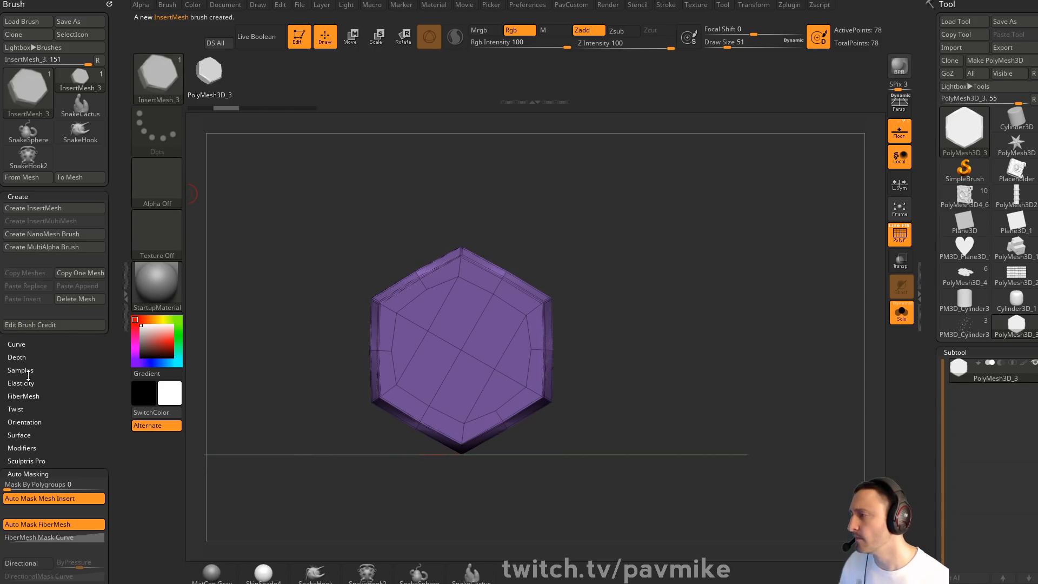
Create a NanoMesh brush from the bolt head and switch back to the dome's isolated placement polygons
{"action": "left_click", "coordinate": [56, 234]}
{"action": "left_click", "coordinate": [954, 336]}
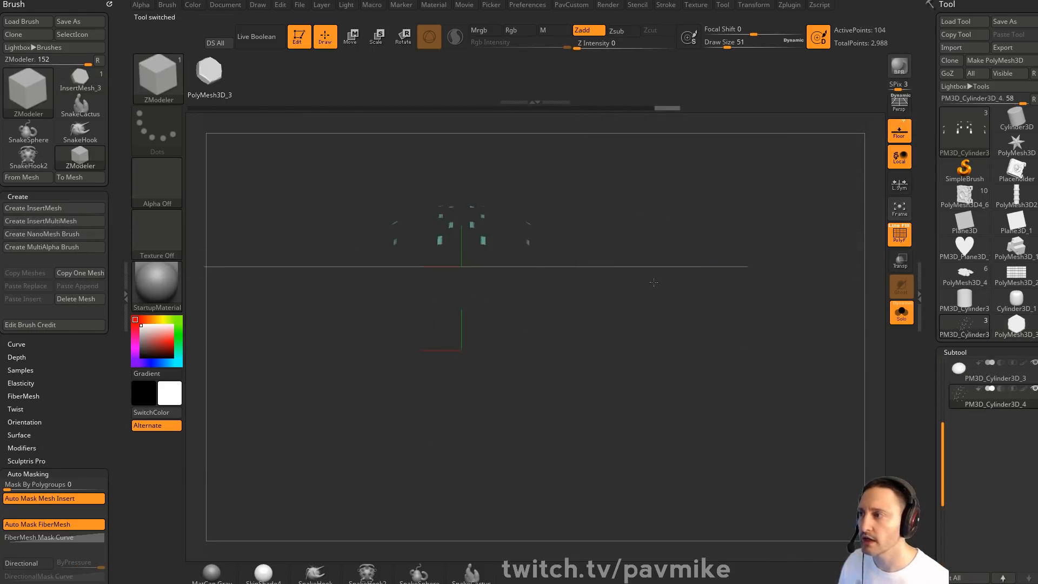
{"action": "mouse_move", "coordinate": [654, 283]}
{"action": "left_mouse_down"}
{"action": "mouse_move", "coordinate": [781, 250]}
{"action": "mouse_move", "coordinate": [786, 299]}
{"action": "left_mouse_up"}
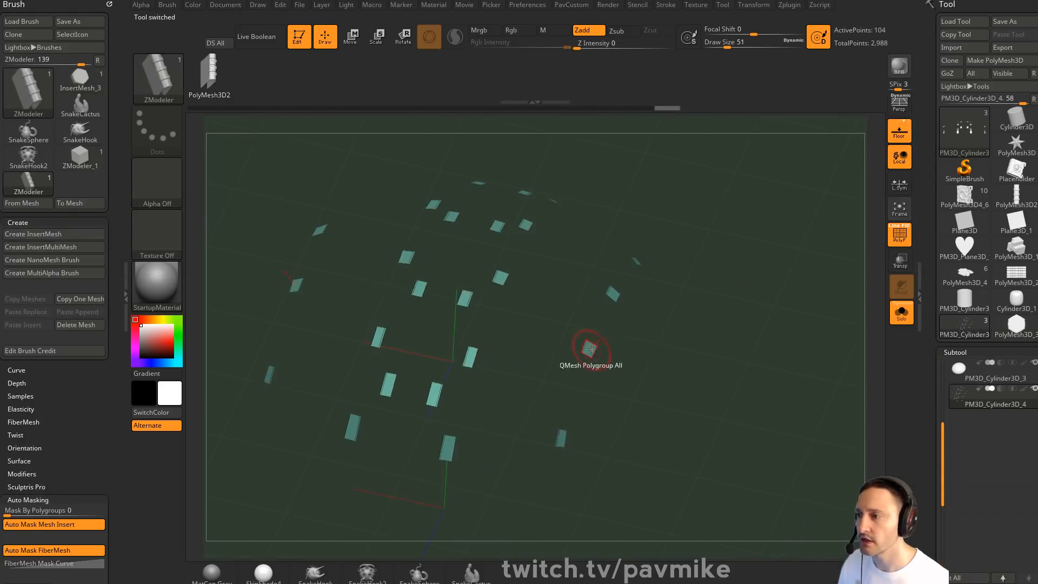
Try ZModeler's Insert NanoMesh polygon action on the isolated polygons with the brick mesh, and undo it
{"action": "key", "text": "shift+p"}
{"action": "key", "text": "space"}
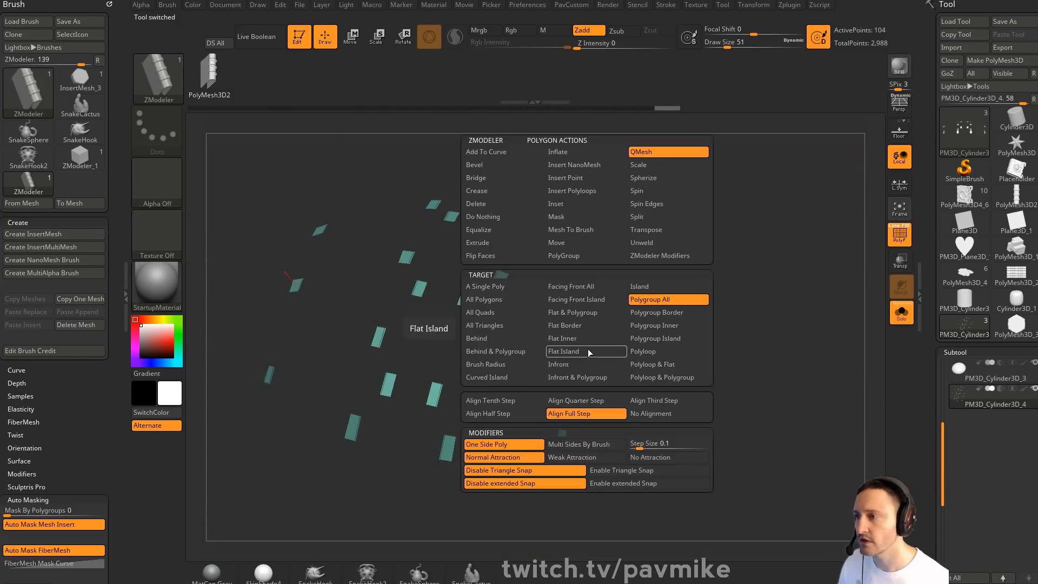
{"action": "left_click", "coordinate": [601, 169]}
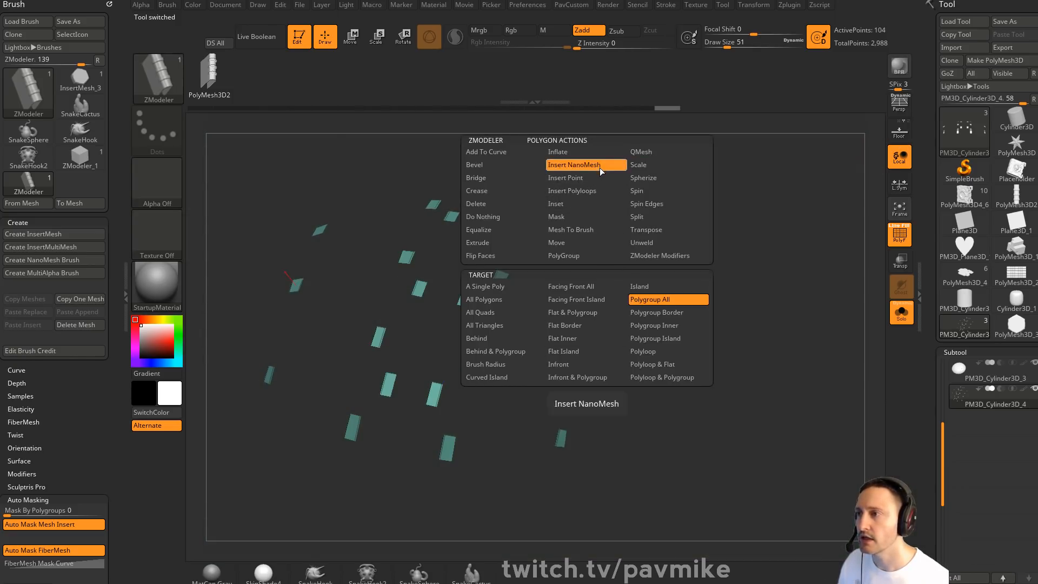
{"action": "left_click", "coordinate": [656, 338]}
{"action": "left_click_drag", "start_coordinate": [588, 347], "coordinate": [620, 377]}
{"action": "key", "text": "ctrl+z"}
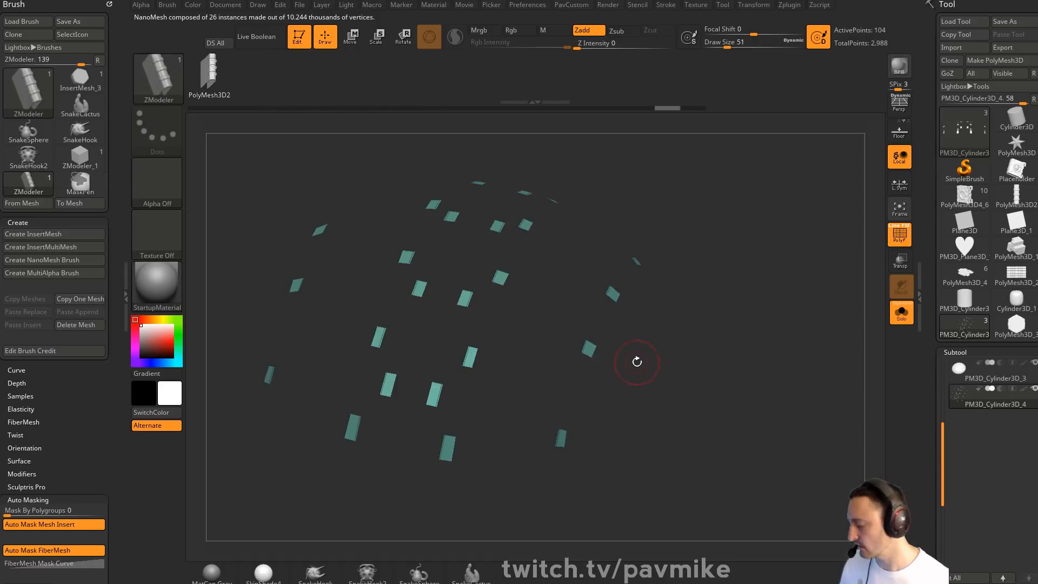
Switch to the bolt head NanoMesh brush and insert it on the isolated polygons with the Polygroup All target
{"action": "key", "text": "b"}
{"action": "left_click", "coordinate": [602, 539]}
{"action": "key", "text": "b"}
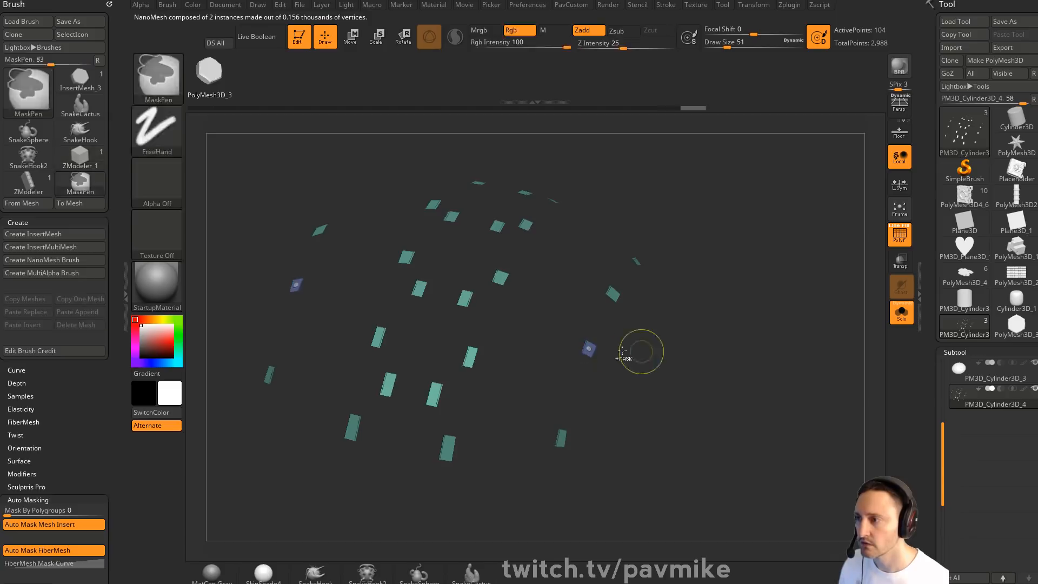
{"action": "key", "text": "space"}
{"action": "left_click", "coordinate": [658, 300]}
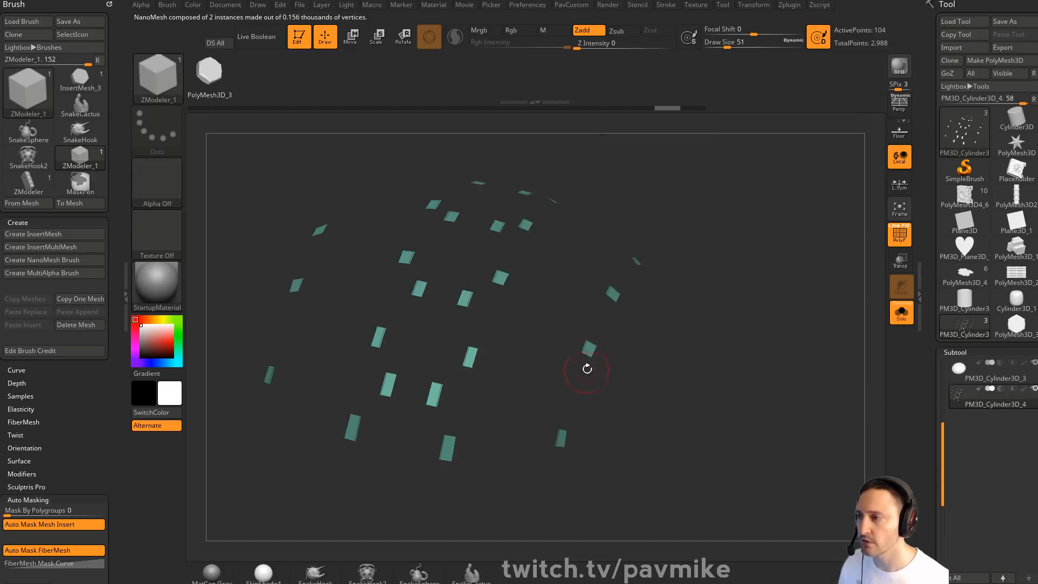
{"action": "left_click", "coordinate": [588, 363]}
Show the whole dome, hide the NanoMesh placement polygons, and reduce the bolt size to 0.43627
{"action": "left_click_drag", "start_coordinate": [742, 326], "coordinate": [800, 355]}
{"action": "left_click", "coordinate": [901, 313]}
{"action": "left_click_drag", "start_coordinate": [931, 382], "coordinate": [925, 231]}
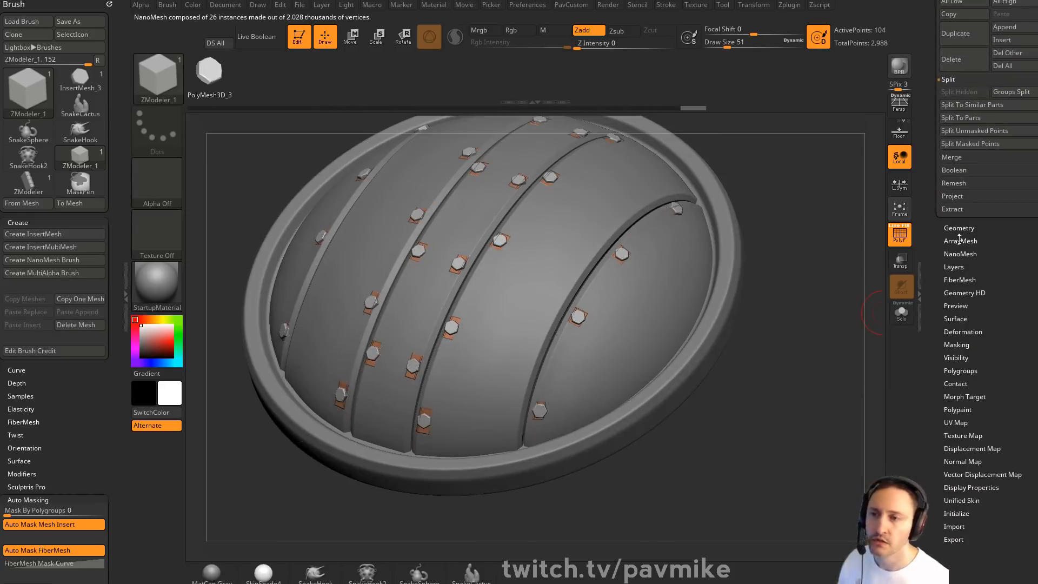
{"action": "left_click", "coordinate": [960, 254]}
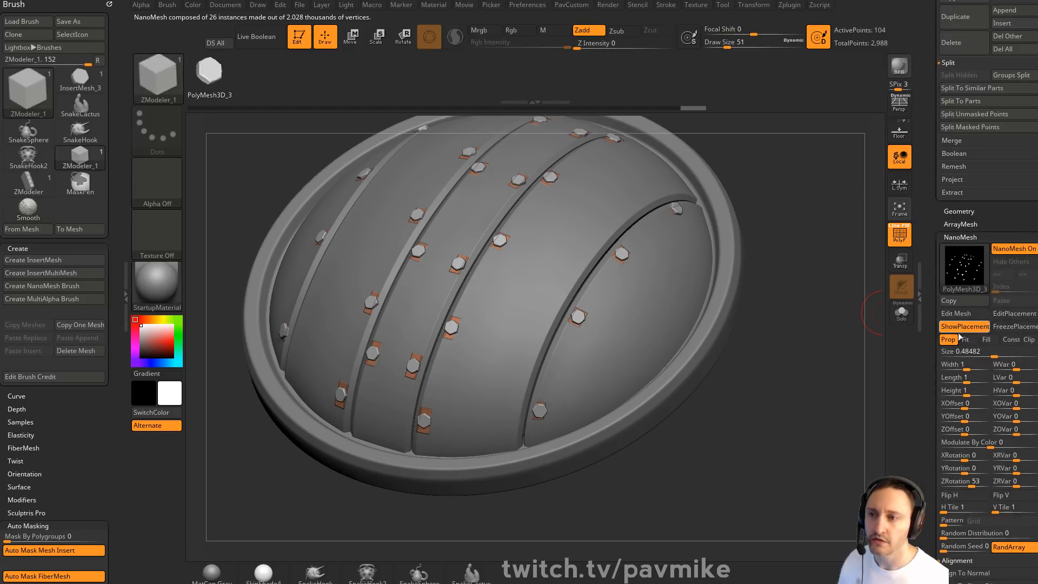
{"action": "left_click", "coordinate": [962, 327]}
{"action": "left_click_drag", "start_coordinate": [836, 315], "coordinate": [818, 289]}
{"action": "mouse_move", "coordinate": [995, 353]}
{"action": "left_mouse_down"}
{"action": "mouse_move", "coordinate": [976, 354]}
{"action": "mouse_move", "coordinate": [1005, 354]}
{"action": "mouse_move", "coordinate": [994, 357]}
{"action": "left_mouse_up"}
{"action": "key", "text": "s"}
{"action": "left_click_drag", "start_coordinate": [810, 246], "coordinate": [830, 249]}
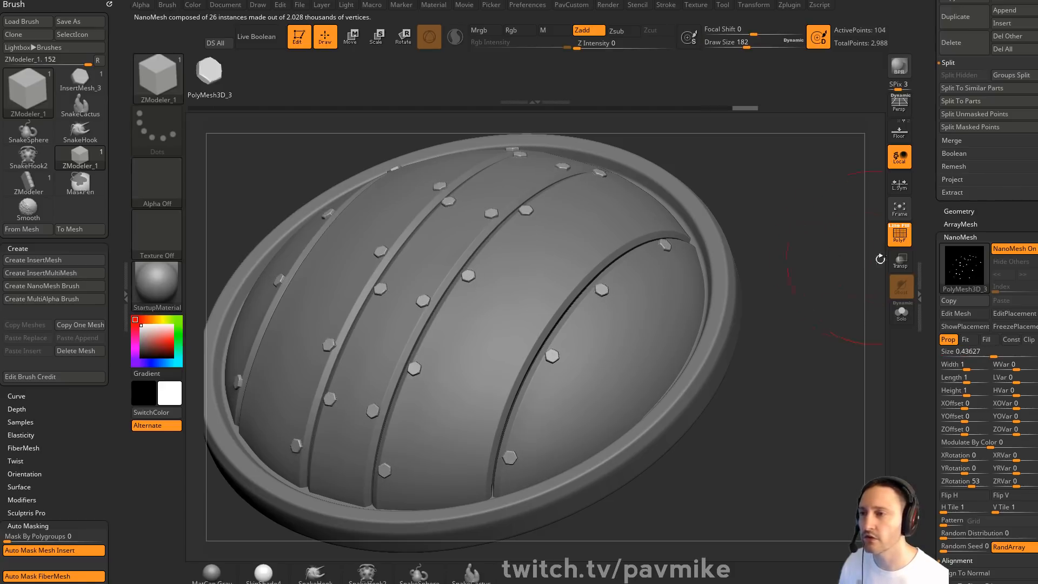
Try nudging the bolt placement polygons with the Move brush, undo the shift, and reduce the draw size to 17
{"action": "left_click_drag", "start_coordinate": [835, 304], "coordinate": [787, 294]}
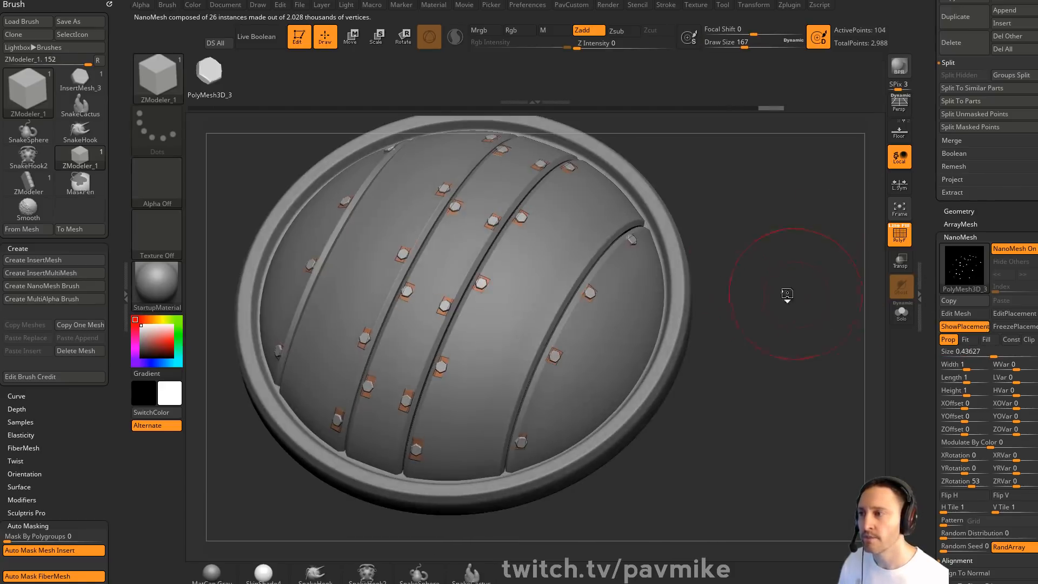
{"action": "key", "text": "b"}
{"action": "key", "text": "m"}
{"action": "key", "text": "v"}
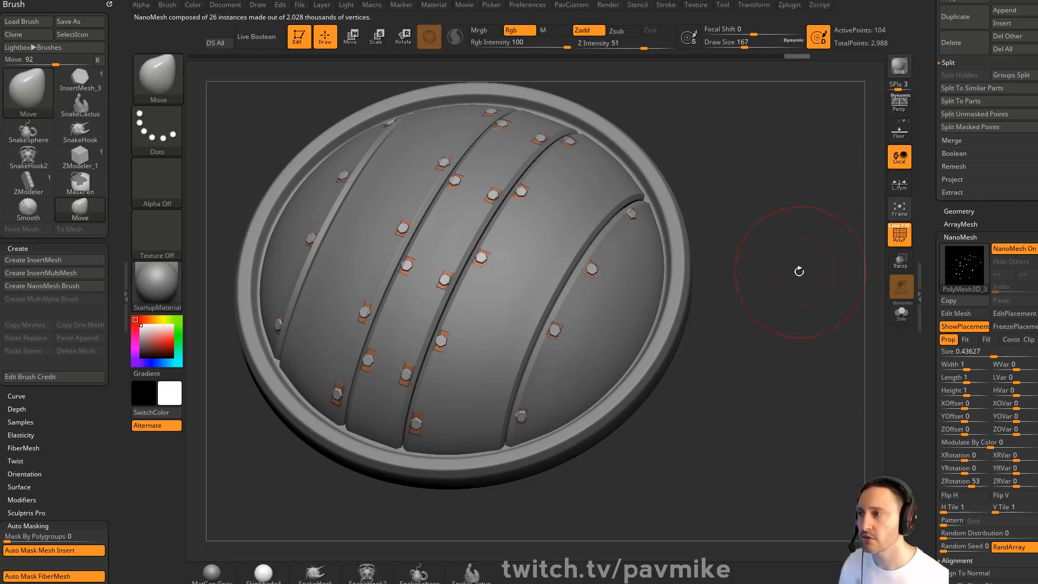
{"action": "key", "text": "ctrl+z"}
{"action": "mouse_move", "coordinate": [482, 256]}
{"action": "left_mouse_down"}
{"action": "mouse_move", "coordinate": [543, 243]}
{"action": "mouse_move", "coordinate": [481, 257]}
{"action": "left_mouse_up"}
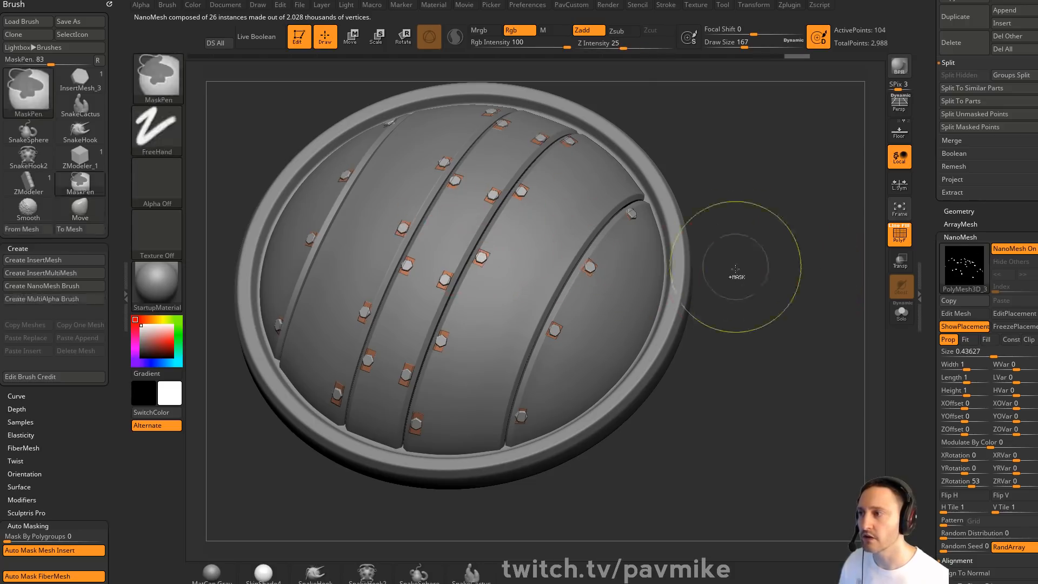
{"action": "left_click_drag", "start_coordinate": [795, 278], "coordinate": [785, 266]}
{"action": "key", "text": "s"}
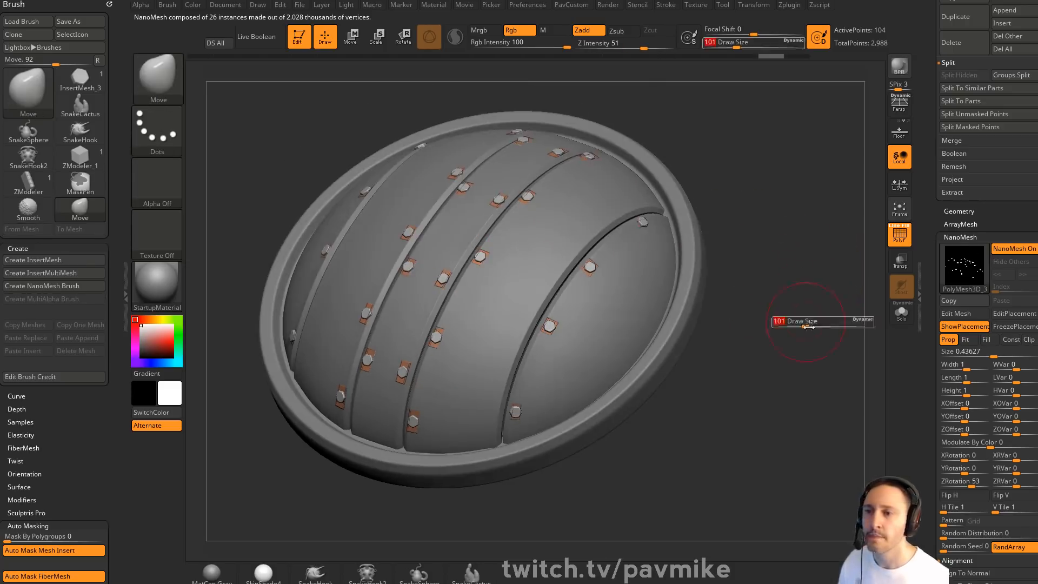
{"action": "mouse_move", "coordinate": [814, 326]}
{"action": "left_mouse_down"}
{"action": "mouse_move", "coordinate": [784, 330]}
{"action": "mouse_move", "coordinate": [819, 340]}
{"action": "left_mouse_up"}
{"action": "key", "text": "s"}
{"action": "mouse_move", "coordinate": [810, 343]}
{"action": "left_mouse_down"}
{"action": "mouse_move", "coordinate": [790, 343]}
{"action": "mouse_move", "coordinate": [844, 314]}
{"action": "left_mouse_up"}
Open the NanoMesh bolt head for editing in isolation and give its bevel loop a separate polygroup with ZModeler
{"action": "left_click", "coordinate": [959, 315]}
{"action": "left_click", "coordinate": [901, 313]}
{"action": "left_click_drag", "start_coordinate": [818, 357], "coordinate": [797, 269], "text": "shift"}
{"action": "key", "text": "w"}
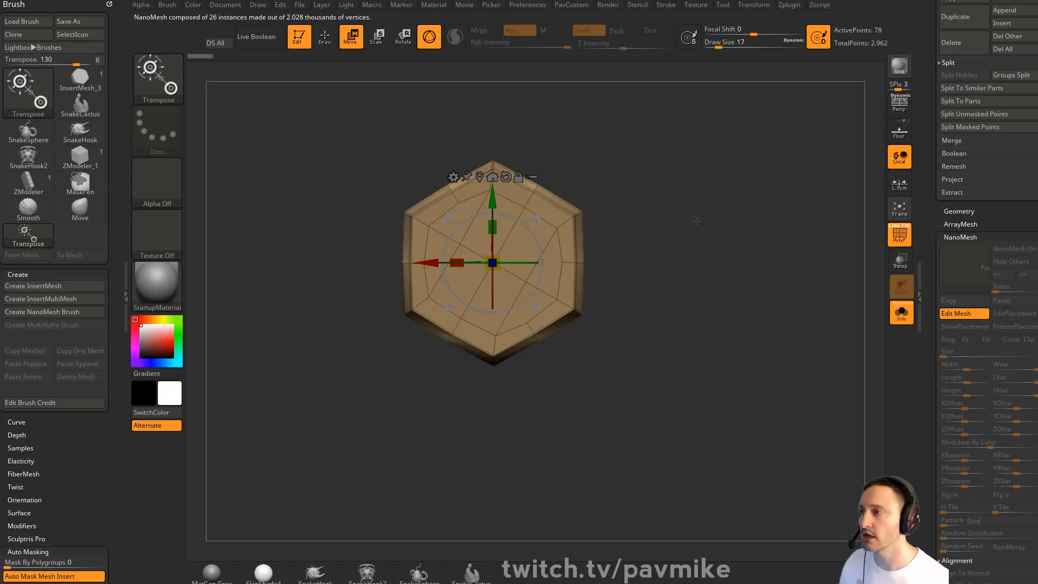
{"action": "key", "text": "q"}
{"action": "mouse_move", "coordinate": [697, 221]}
{"action": "left_mouse_down", "text": "alt"}
{"action": "mouse_move", "coordinate": [739, 239]}
{"action": "mouse_move", "coordinate": [687, 227]}
{"action": "left_mouse_up", "text": "alt"}
{"action": "key", "text": "b"}
{"action": "key", "text": "z"}
{"action": "key", "text": "m"}
{"action": "key", "text": "space"}
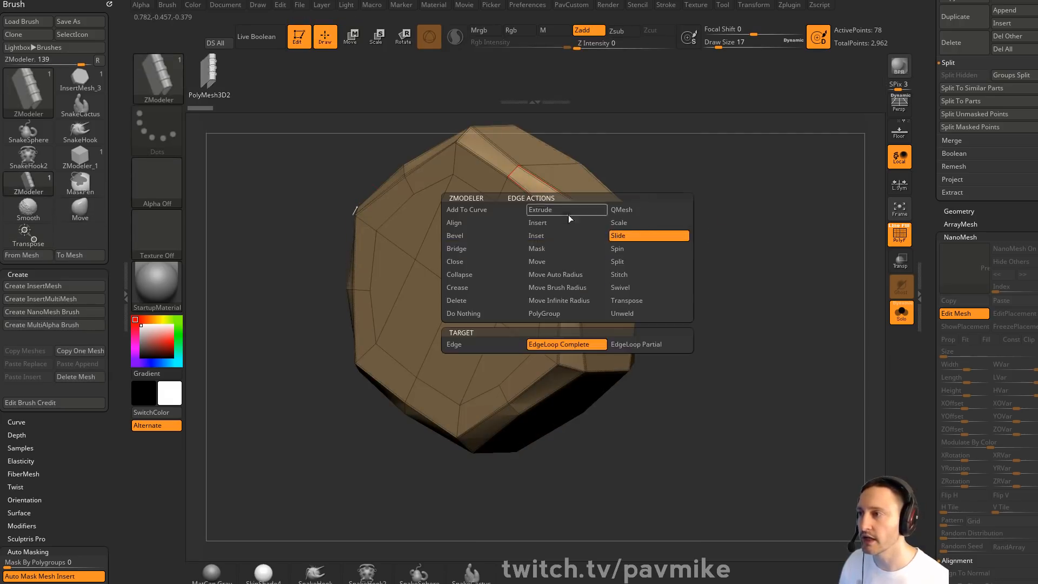
{"action": "left_click", "coordinate": [565, 314]}
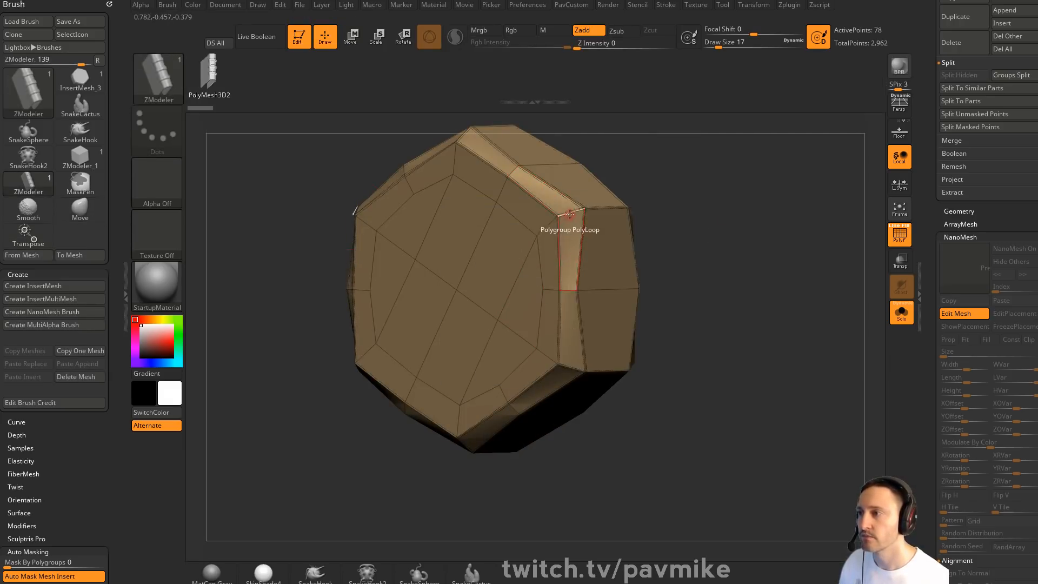
{"action": "left_click", "coordinate": [570, 214]}
Pull the bevel polygroup outward into a raised rim on the bolt head and apply the edit to all NanoMesh instances
{"action": "left_click_drag", "start_coordinate": [552, 204], "coordinate": [655, 167]}
{"action": "key", "text": "ctrl+z"}
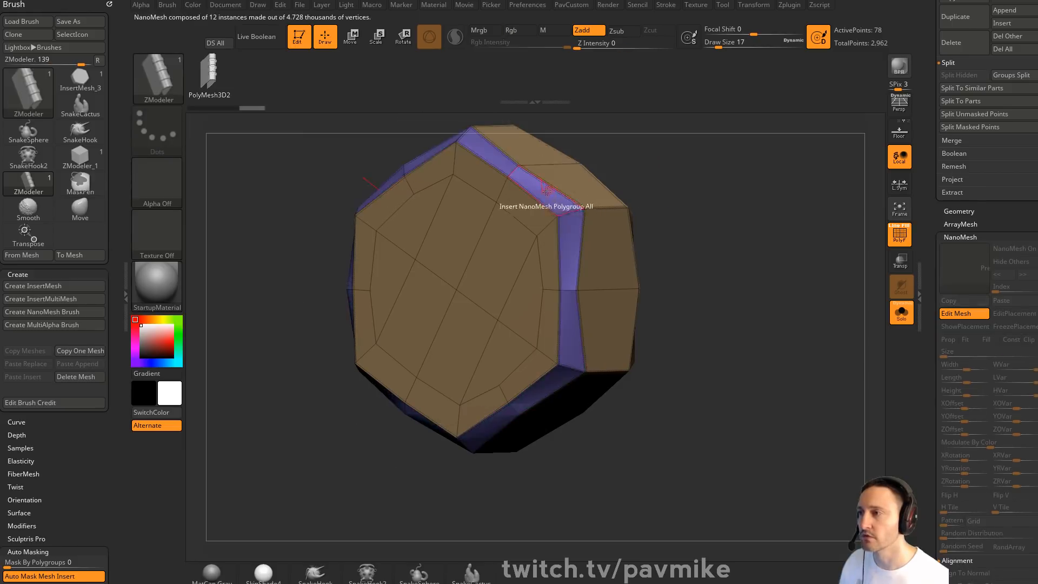
{"action": "key", "text": "space"}
{"action": "left_click", "coordinate": [563, 236]}
{"action": "left_click_drag", "start_coordinate": [552, 198], "coordinate": [669, 139]}
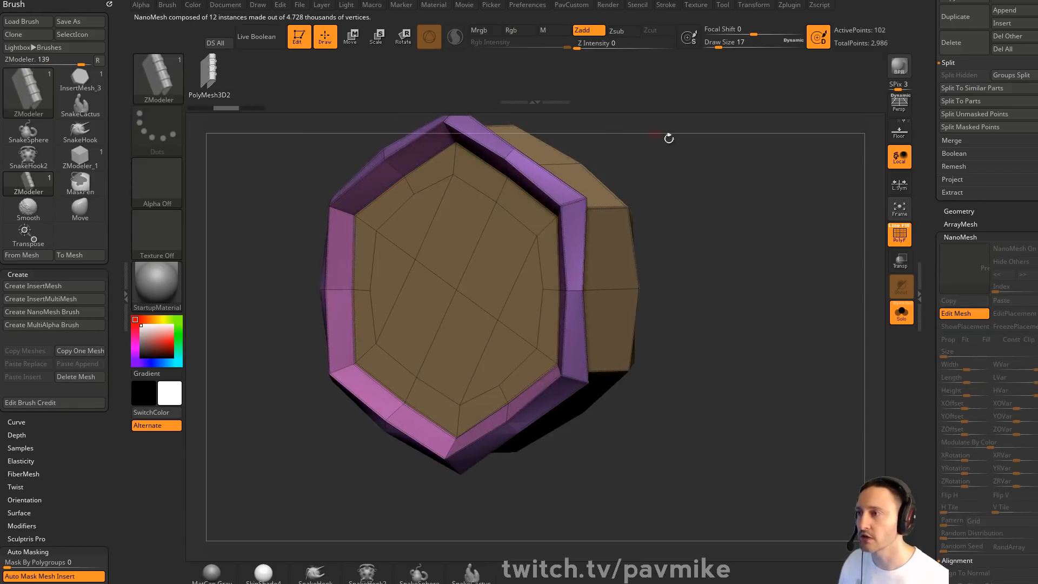
{"action": "left_click", "coordinate": [964, 315]}
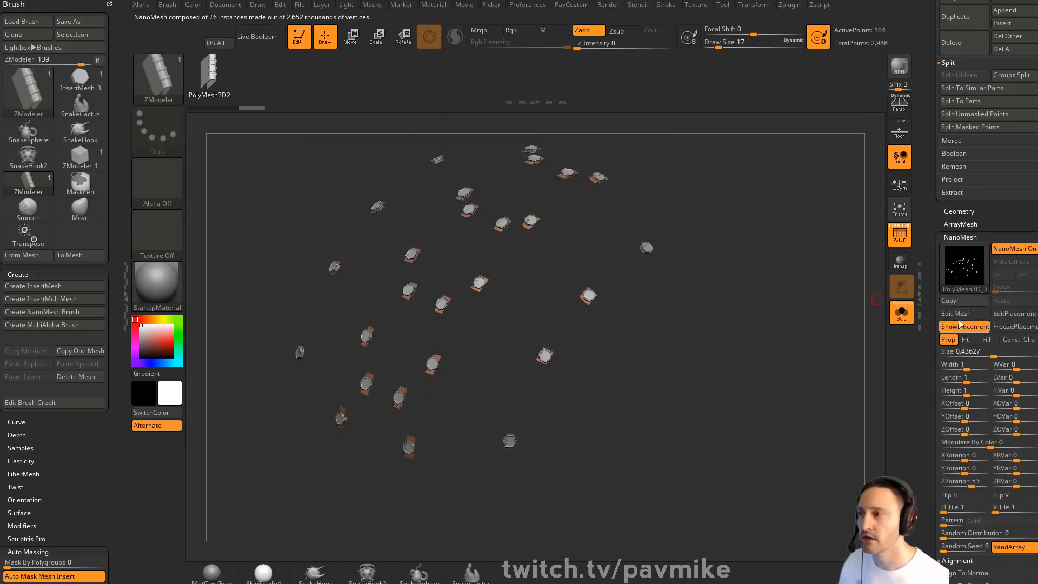
{"action": "left_click_drag", "start_coordinate": [827, 335], "coordinate": [813, 375], "text": "alt"}
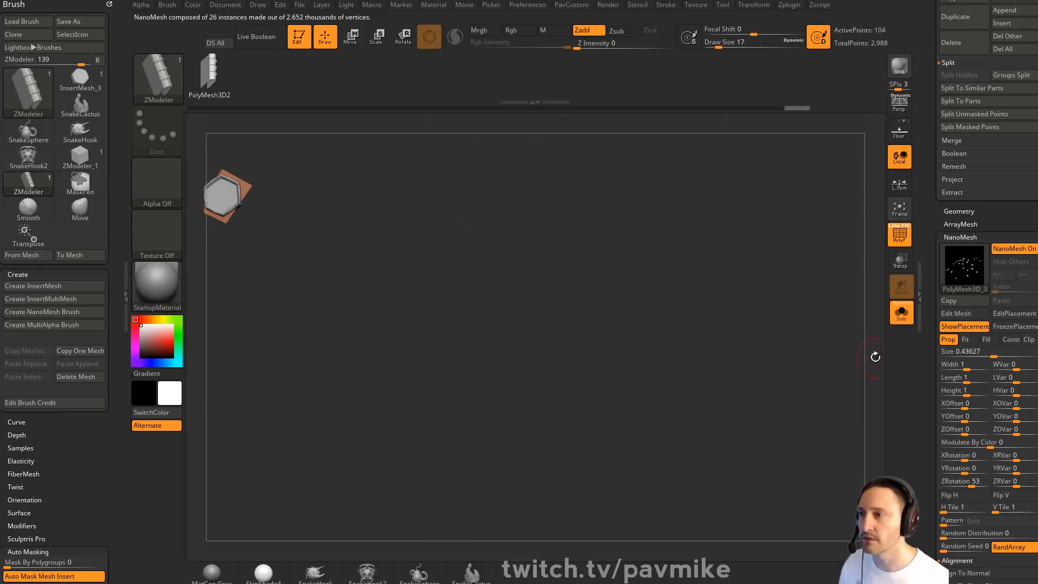
Reopen the NanoMesh bolt head for editing and undo its raised rim
{"action": "left_click", "coordinate": [956, 313]}
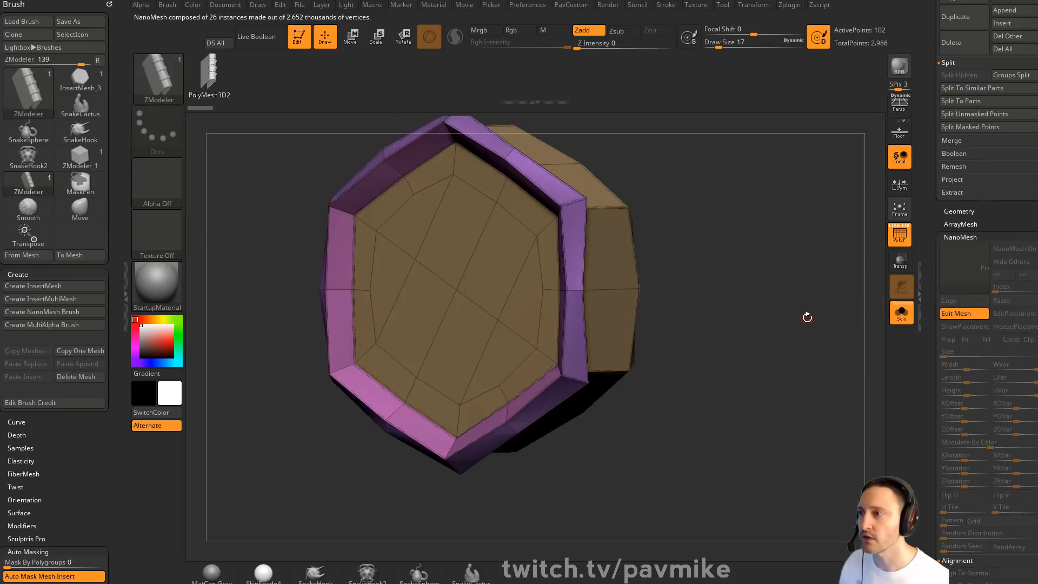
{"action": "left_click_drag", "start_coordinate": [792, 287], "coordinate": [744, 243], "text": "shift"}
{"action": "left_click_drag", "start_coordinate": [563, 209], "coordinate": [738, 259]}
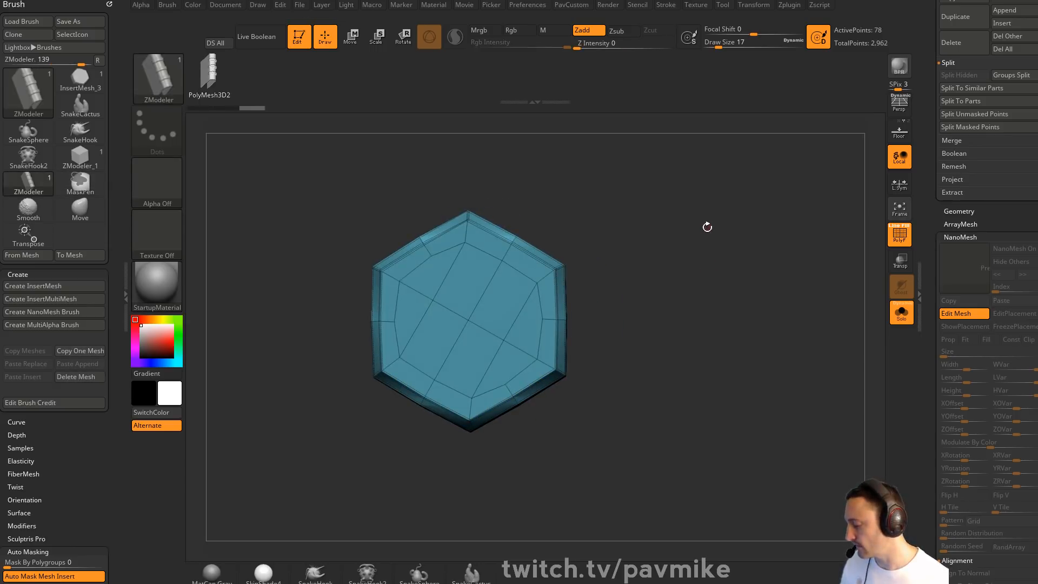
Swap the edited mesh for Flat Head, Philips Type01 and finally Philips Type02 from the IMM Ind. Parts brush, and finish editing
{"action": "key", "text": "b"}
{"action": "key", "text": "i"}
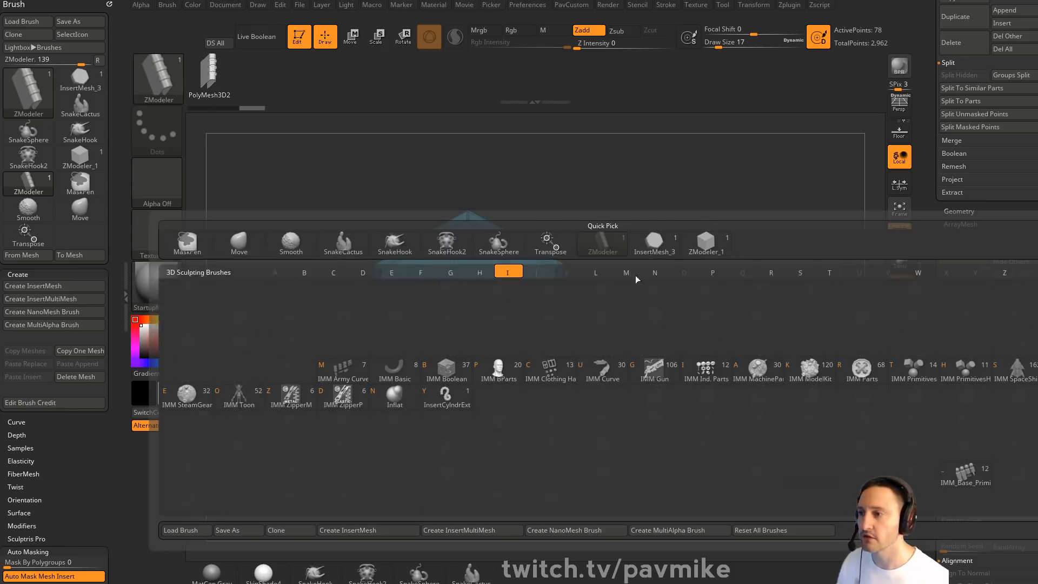
{"action": "left_click", "coordinate": [721, 377]}
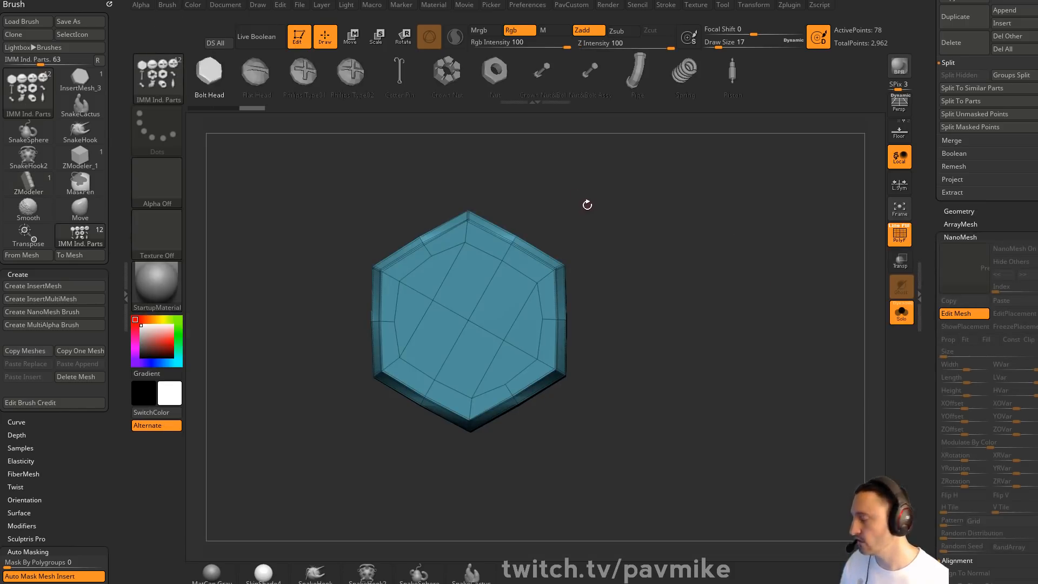
{"action": "key", "text": "w"}
{"action": "left_click", "coordinate": [255, 72]}
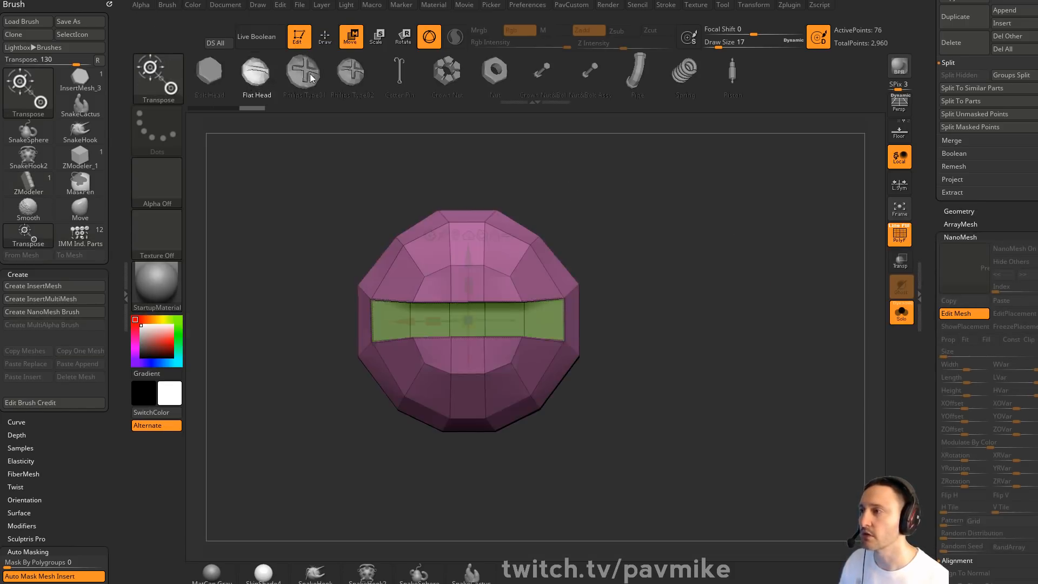
{"action": "left_click", "coordinate": [310, 77]}
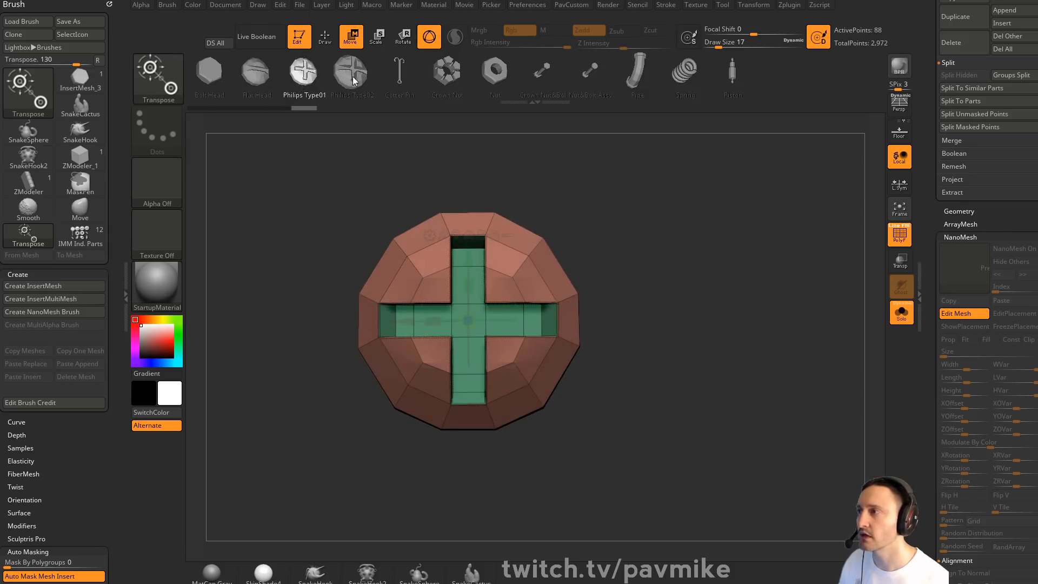
{"action": "left_click", "coordinate": [354, 81]}
{"action": "left_click_drag", "start_coordinate": [736, 302], "coordinate": [709, 297]}
{"action": "left_click", "coordinate": [957, 313]}
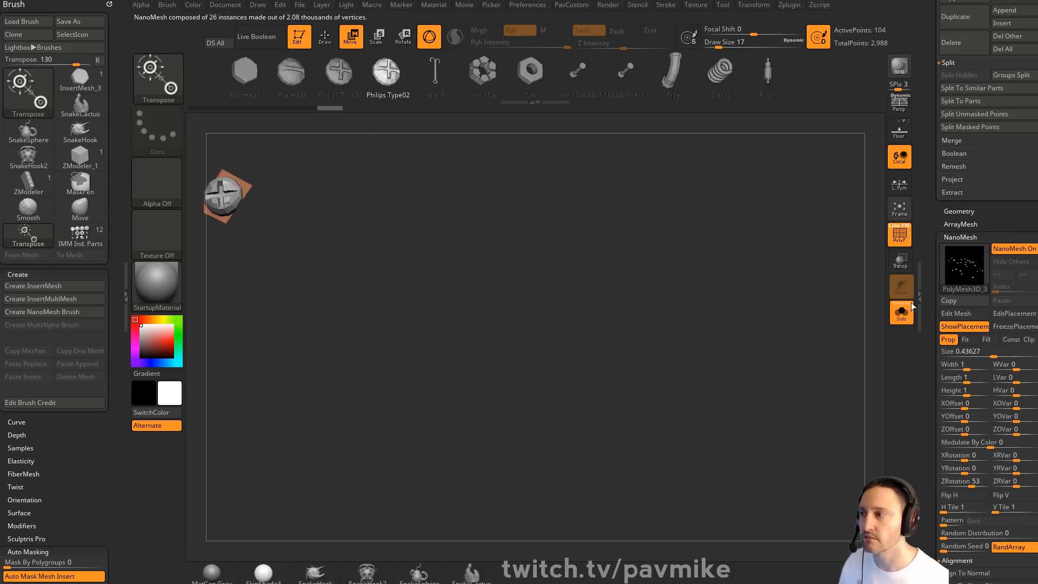
Show the whole dome and inspect the Philips screws with the placement polygons hidden
{"action": "left_click", "coordinate": [900, 313]}
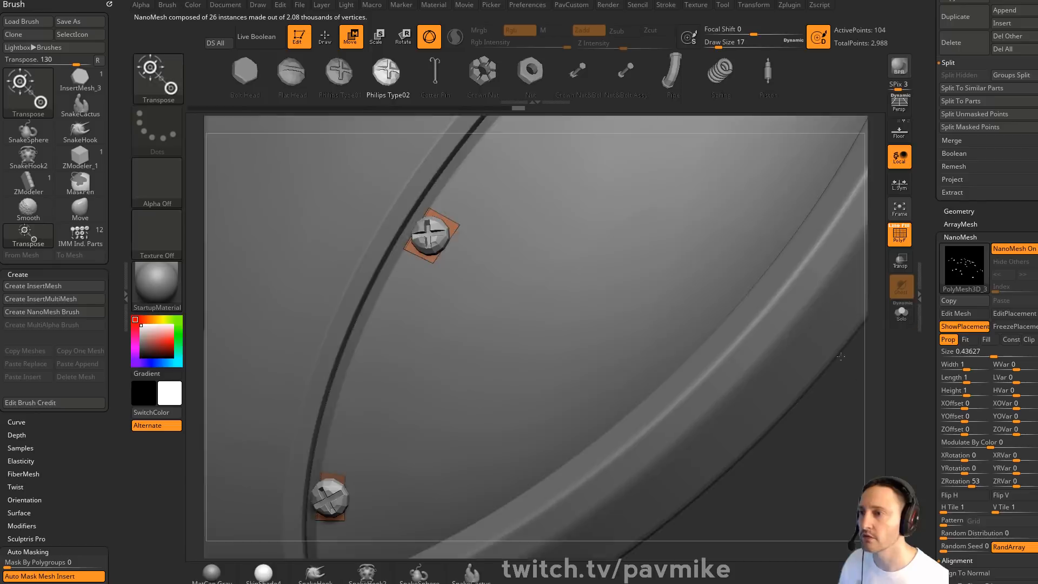
{"action": "mouse_move", "coordinate": [790, 336]}
{"action": "left_mouse_down"}
{"action": "mouse_move", "coordinate": [816, 349]}
{"action": "mouse_move", "coordinate": [810, 317]}
{"action": "mouse_move", "coordinate": [789, 310]}
{"action": "mouse_move", "coordinate": [809, 329]}
{"action": "left_mouse_up"}
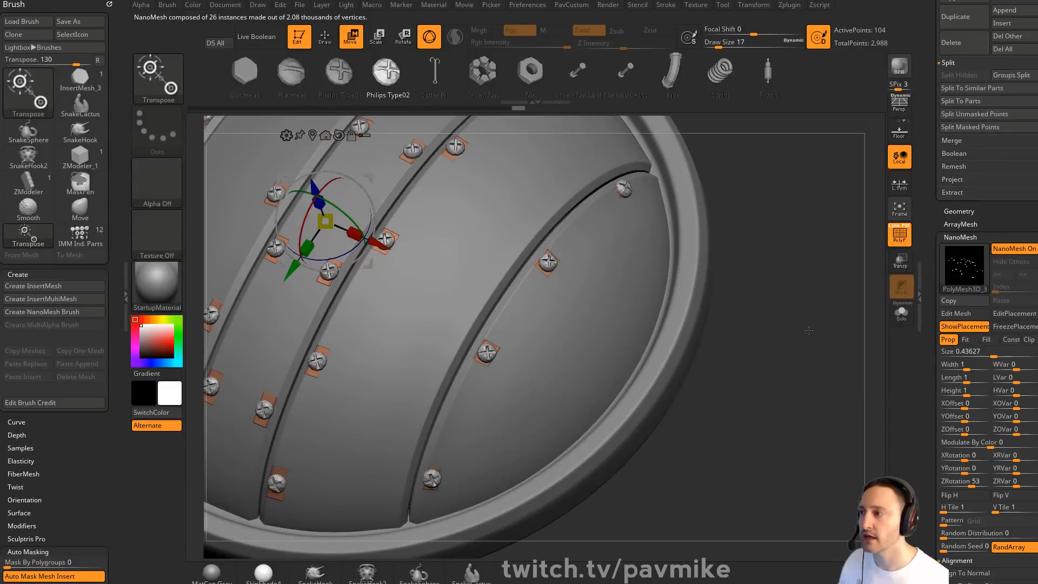
{"action": "left_click", "coordinate": [951, 327]}
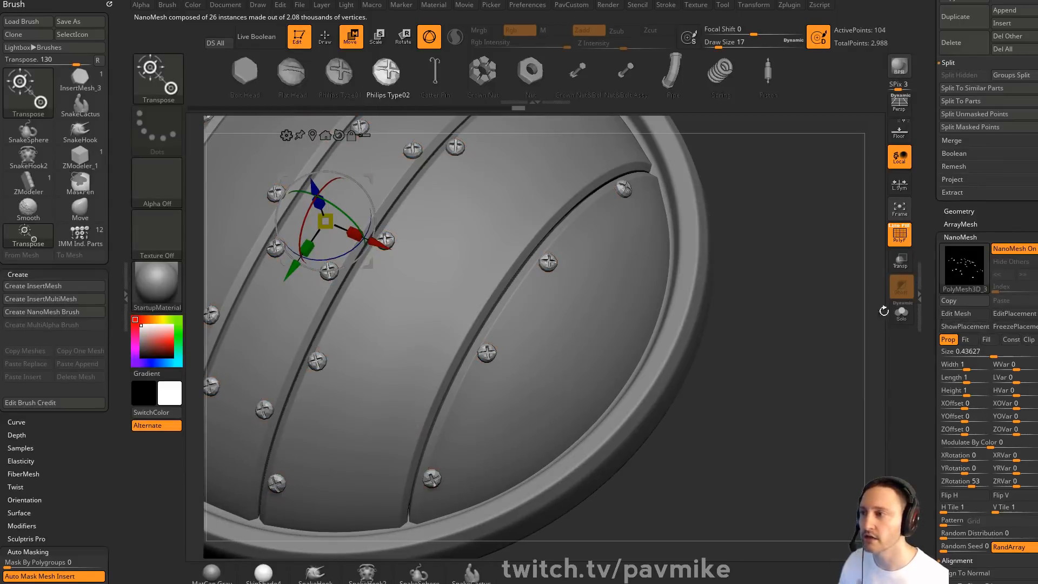
{"action": "left_click", "coordinate": [950, 326]}
Edit the NanoMesh again to replace the Philips screw with the Bolt Head mesh
{"action": "left_click", "coordinate": [956, 315]}
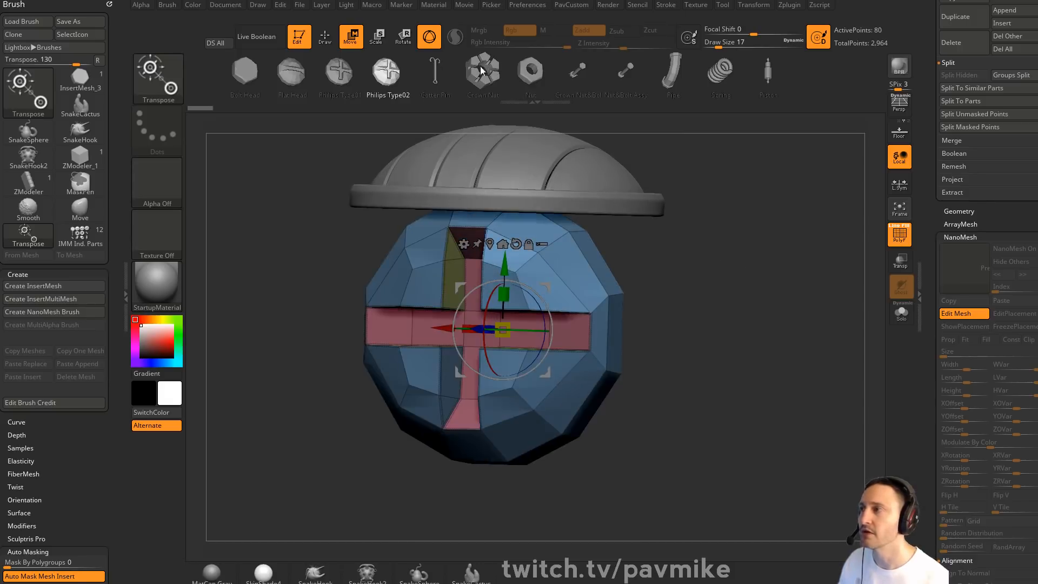
{"action": "left_click", "coordinate": [245, 70]}
{"action": "left_click", "coordinate": [953, 314]}
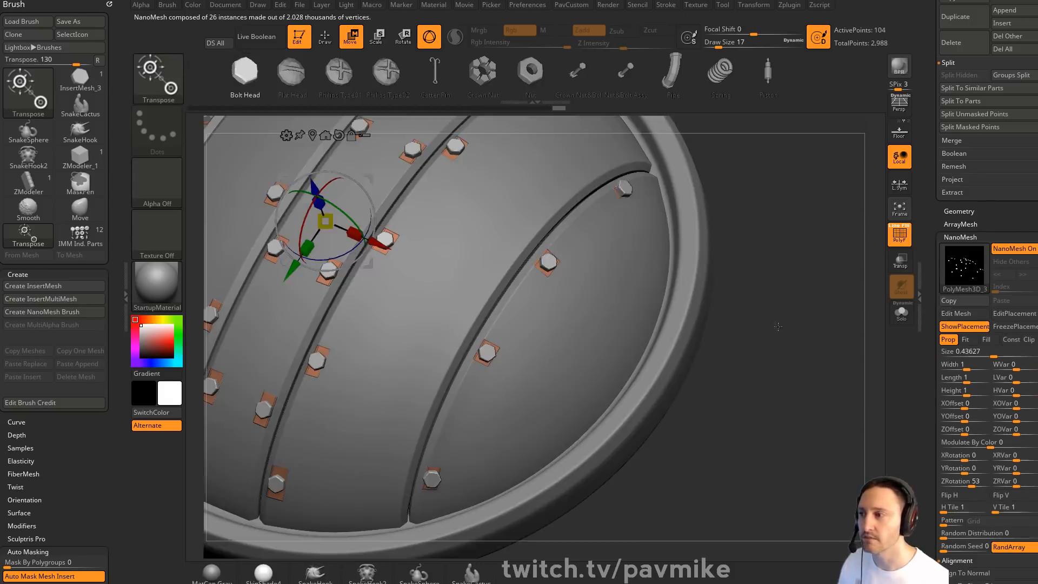
Enlarge the NanoMesh bolt heads to size 0.69233 and hide their placement polygons
{"action": "left_click_drag", "start_coordinate": [997, 357], "coordinate": [997, 357]}
{"action": "left_click", "coordinate": [968, 351]}
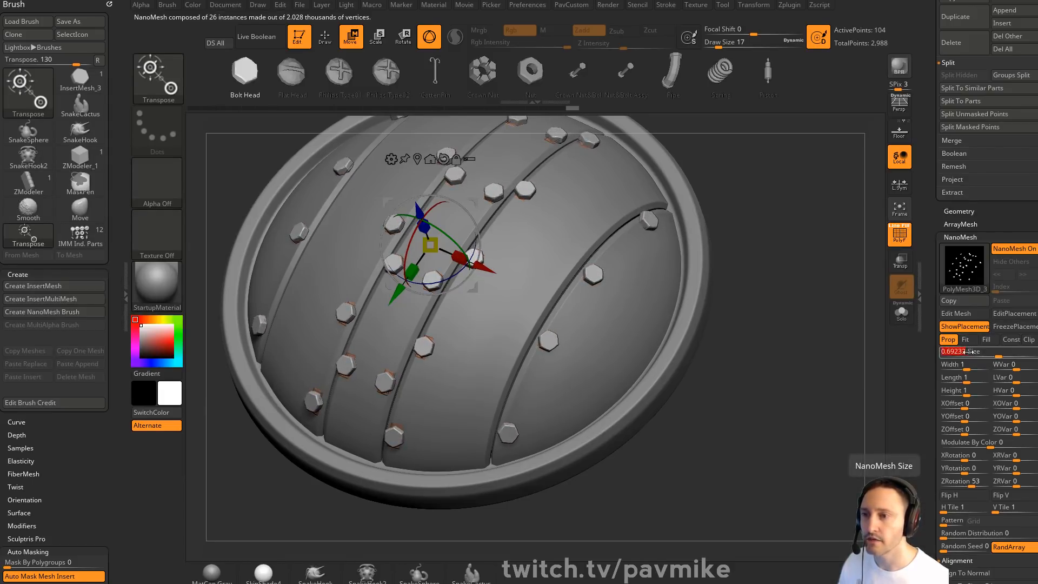
{"action": "left_click", "coordinate": [963, 417]}
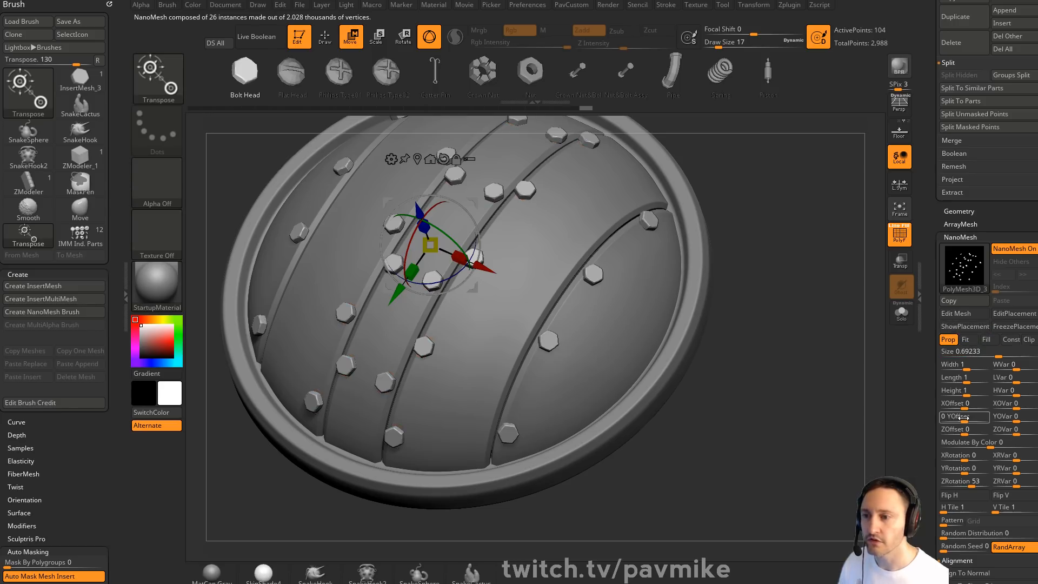
Give the NanoMesh bolt heads a very small negative Z offset, undoing the excess offset changes
{"action": "left_click_drag", "start_coordinate": [968, 404], "coordinate": [963, 431]}
{"action": "key", "text": "ctrl+z"}
{"action": "key", "text": "ctrl+z"}
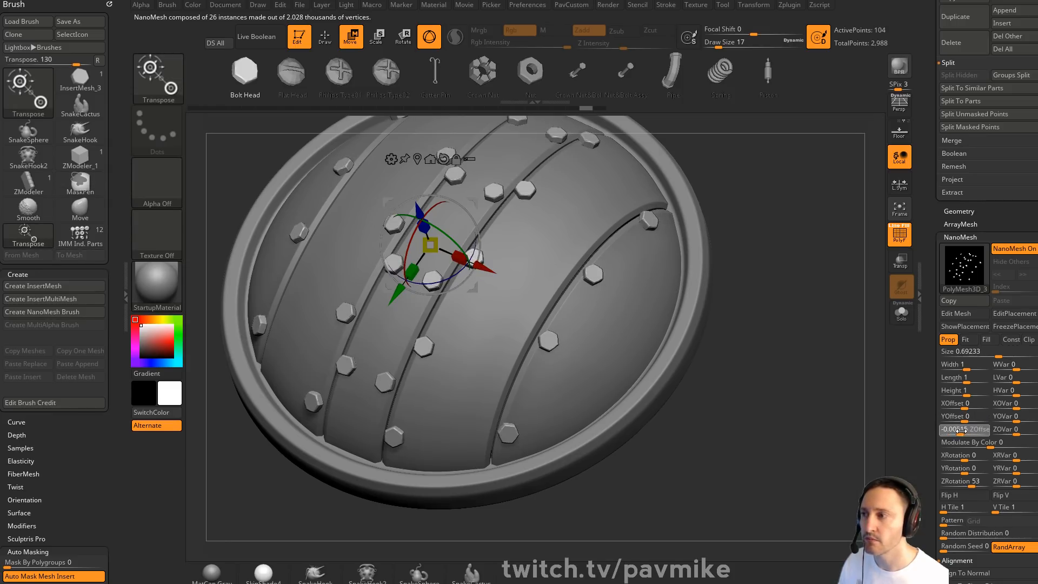
Nudge the bolts on the outer dome panel into place using the Move brush at draw size 212
{"action": "mouse_move", "coordinate": [773, 240]}
{"action": "left_mouse_down", "text": "alt"}
{"action": "mouse_move", "coordinate": [763, 264]}
{"action": "mouse_move", "coordinate": [795, 273]}
{"action": "mouse_move", "coordinate": [753, 273]}
{"action": "left_mouse_up", "text": "alt"}
{"action": "key", "text": "q"}
{"action": "key", "text": "s"}
{"action": "key", "text": "b"}
{"action": "key", "text": "m"}
{"action": "key", "text": "v"}
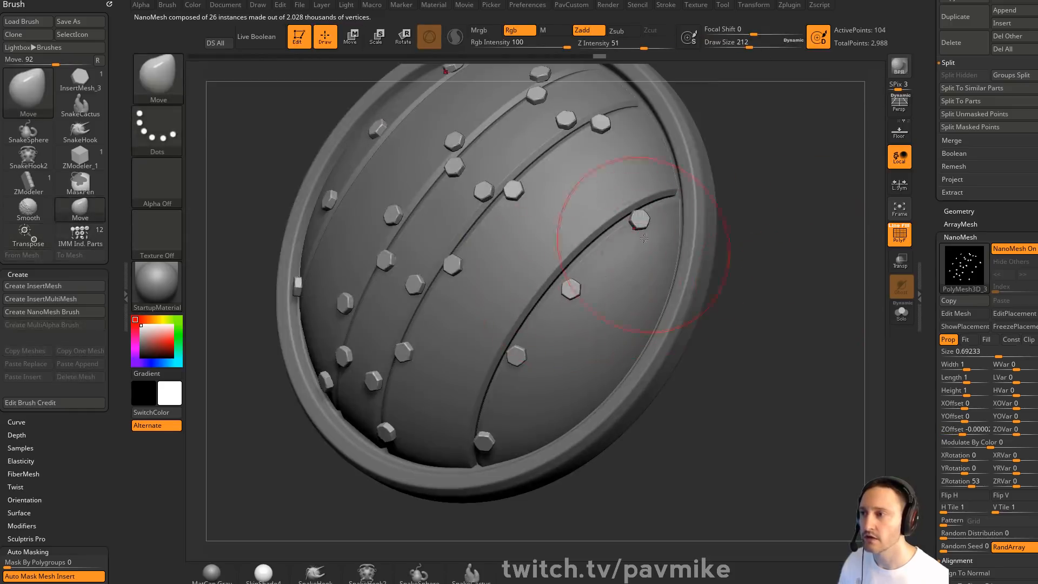
{"action": "left_click_drag", "start_coordinate": [641, 222], "coordinate": [646, 232]}
{"action": "left_click_drag", "start_coordinate": [739, 258], "coordinate": [763, 246]}
{"action": "left_click_drag", "start_coordinate": [589, 362], "coordinate": [605, 362]}
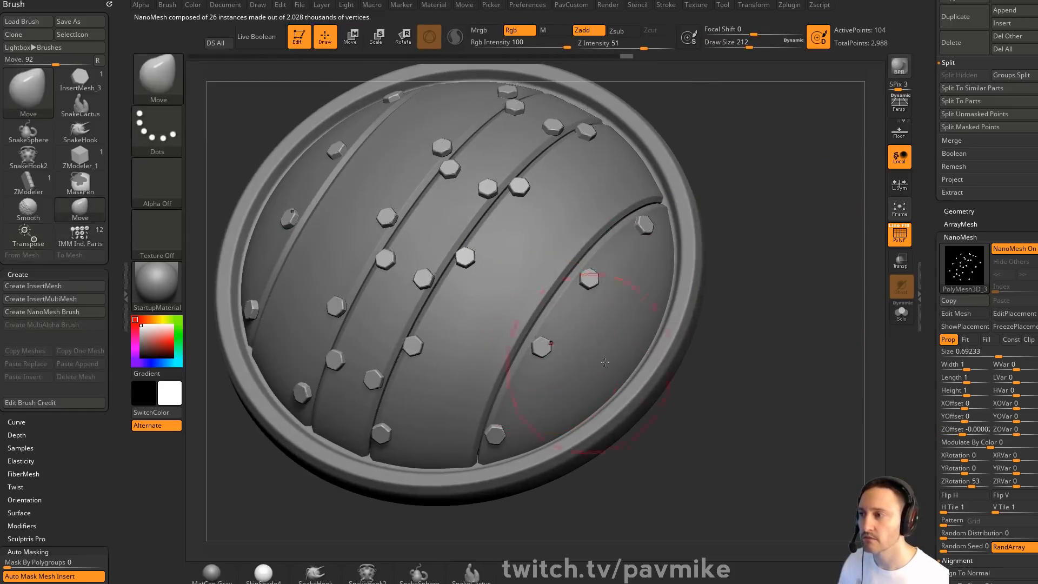
Nudge the bolts along the seams of the dome's middle panels to even out their placement
{"action": "left_click_drag", "start_coordinate": [703, 368], "coordinate": [697, 330]}
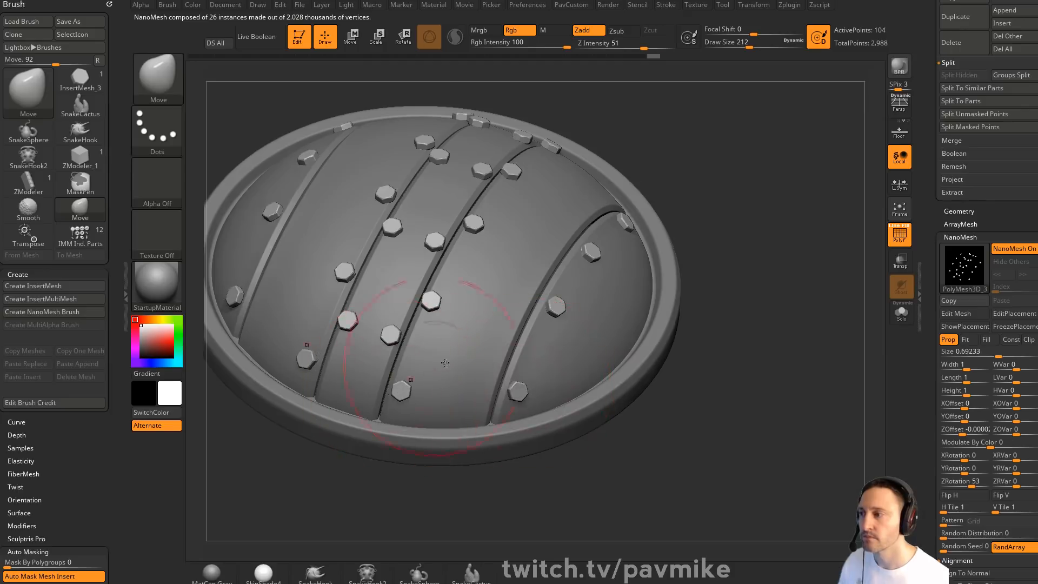
{"action": "left_click_drag", "start_coordinate": [751, 255], "coordinate": [762, 346], "text": "alt"}
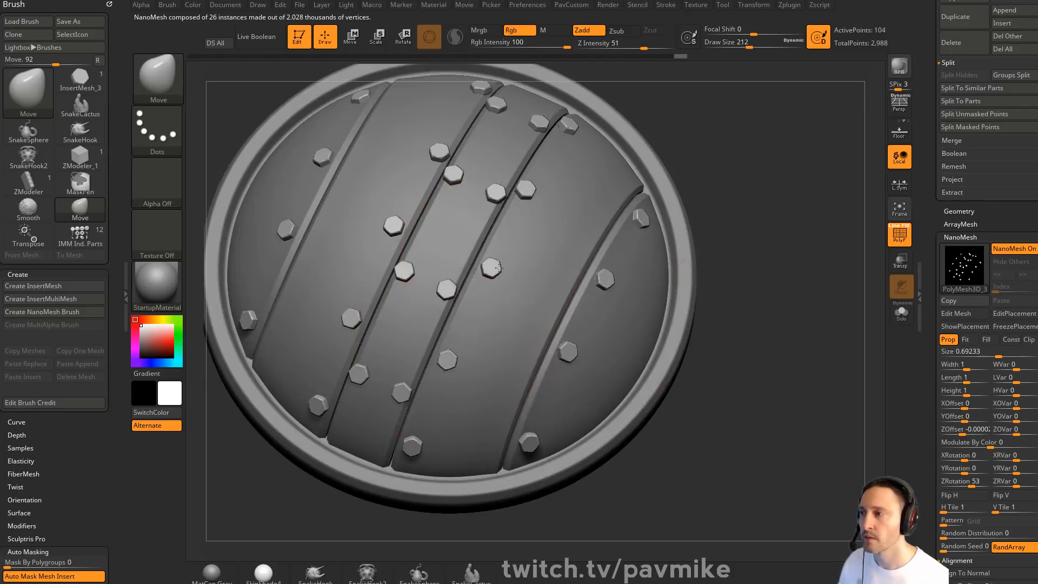
{"action": "left_click_drag", "start_coordinate": [498, 267], "coordinate": [501, 267]}
{"action": "left_click_drag", "start_coordinate": [725, 167], "coordinate": [697, 289], "text": "alt"}
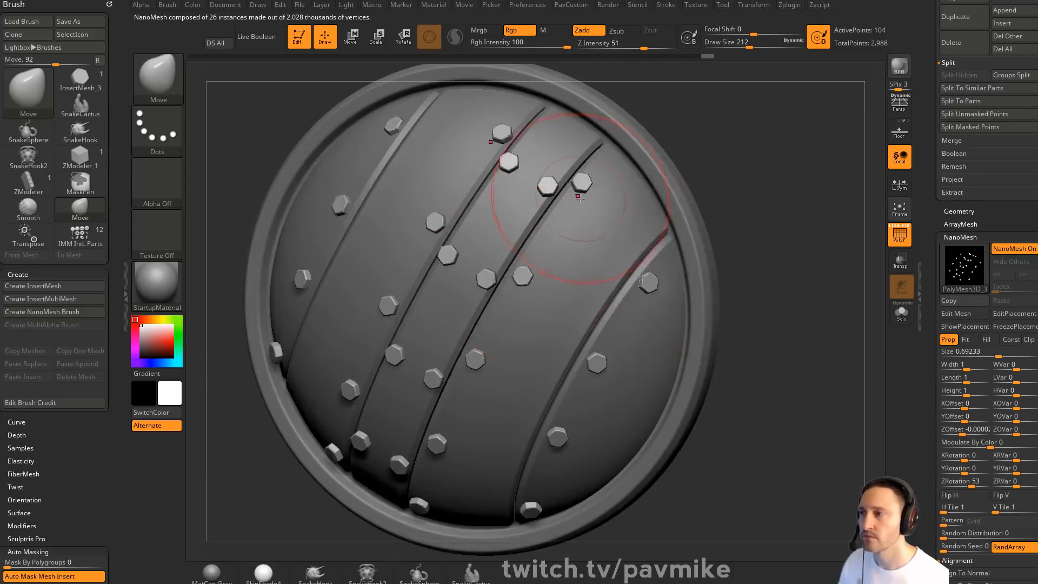
{"action": "left_click_drag", "start_coordinate": [547, 182], "coordinate": [547, 184]}
{"action": "left_click_drag", "start_coordinate": [736, 203], "coordinate": [738, 149]}
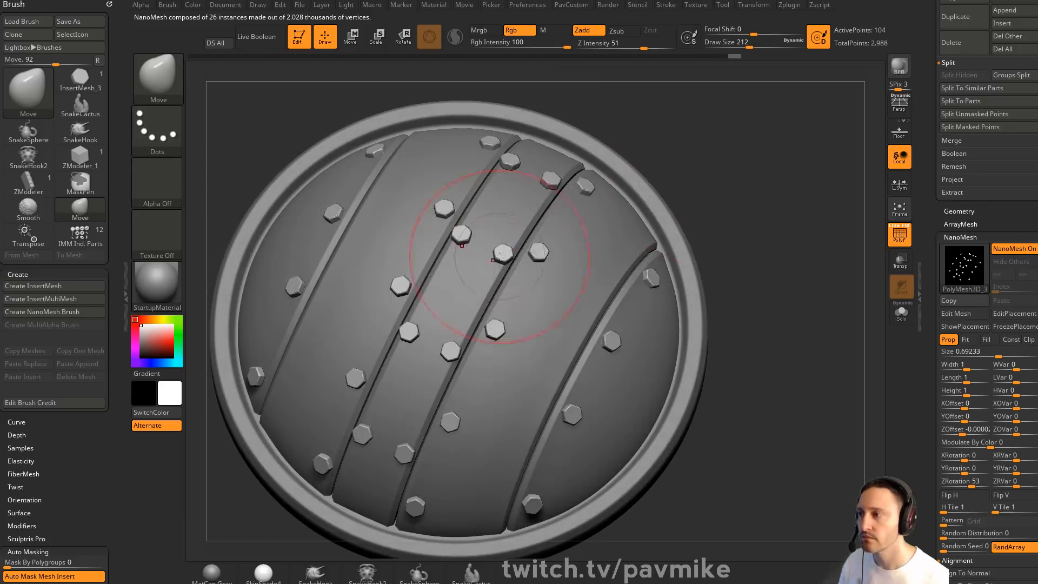
{"action": "left_click_drag", "start_coordinate": [451, 348], "coordinate": [452, 347]}
{"action": "left_click_drag", "start_coordinate": [744, 333], "coordinate": [769, 253], "text": "alt"}
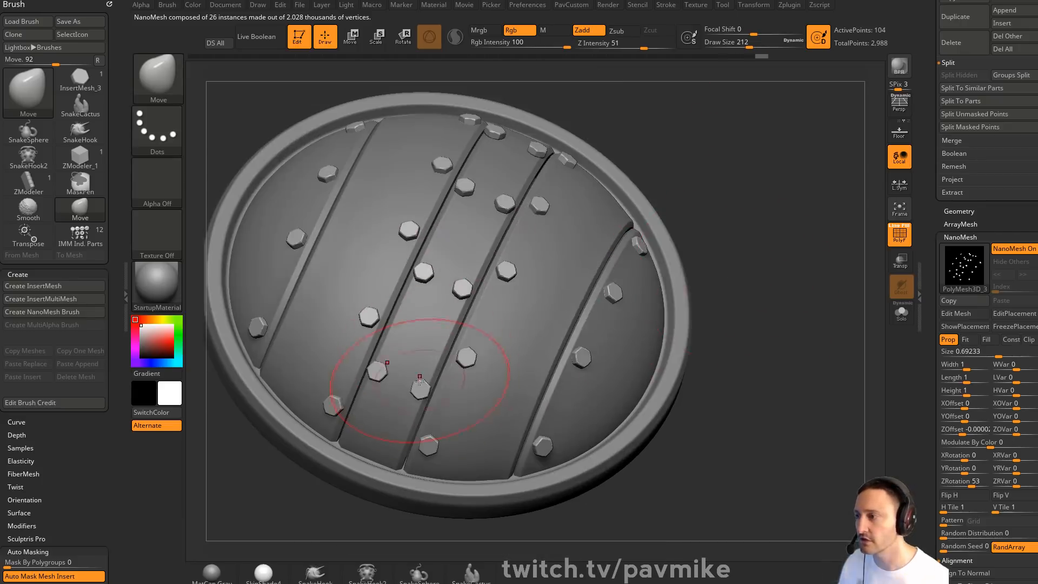
{"action": "left_click_drag", "start_coordinate": [391, 377], "coordinate": [389, 378]}
Reduce the Move brush draw size to 94 and fine-tune the bolt positions on the central strip
{"action": "left_click_drag", "start_coordinate": [84, 396], "coordinate": [80, 343]}
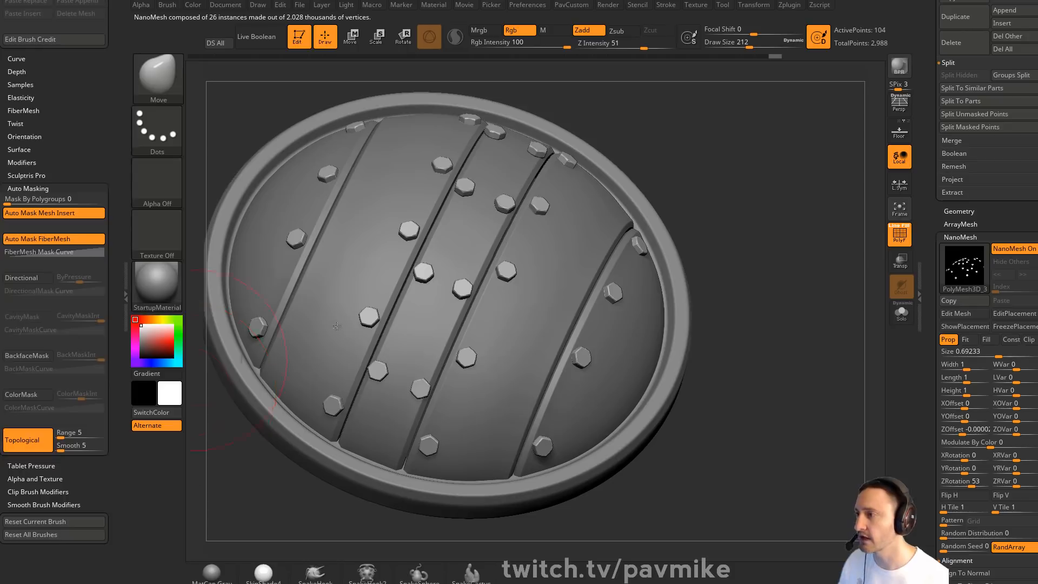
{"action": "left_click_drag", "start_coordinate": [718, 291], "coordinate": [700, 303]}
{"action": "left_click_drag", "start_coordinate": [411, 393], "coordinate": [410, 392]}
{"action": "left_click_drag", "start_coordinate": [767, 276], "coordinate": [744, 310], "text": "alt"}
{"action": "key", "text": "s"}
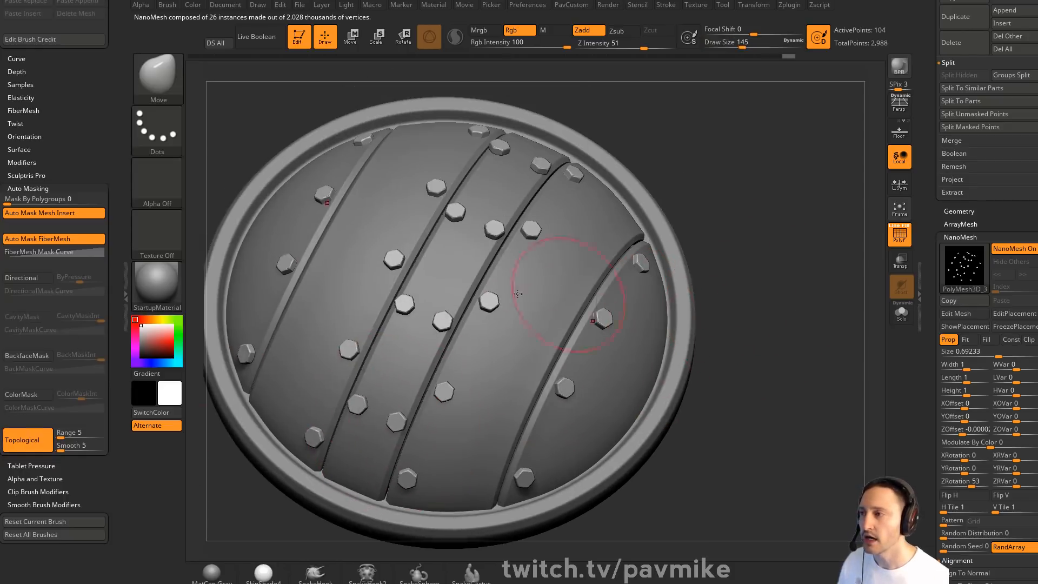
{"action": "key", "text": "s"}
{"action": "left_click_drag", "start_coordinate": [410, 303], "coordinate": [401, 301]}
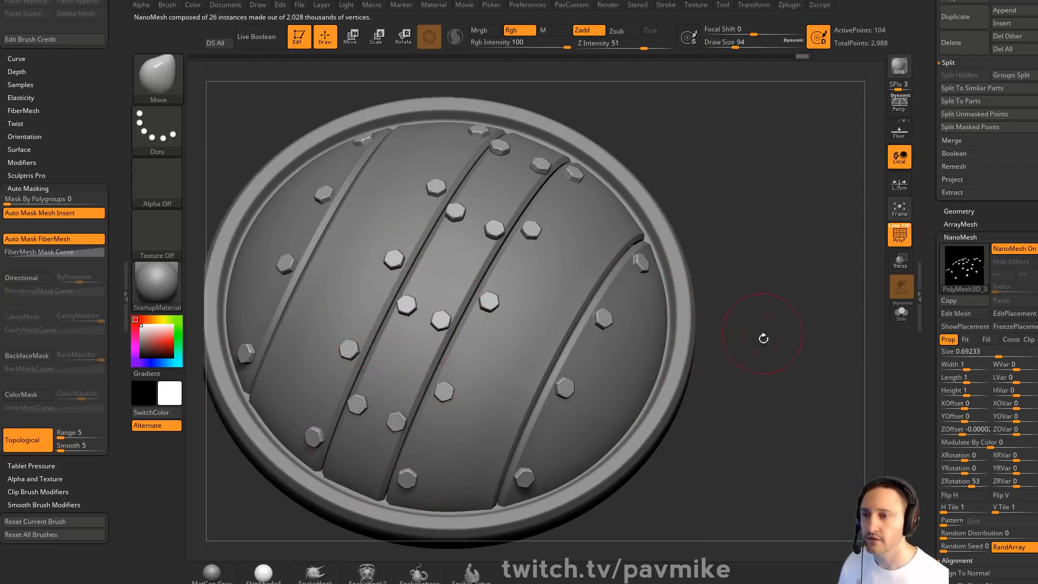
{"action": "left_click_drag", "start_coordinate": [764, 338], "coordinate": [723, 264]}
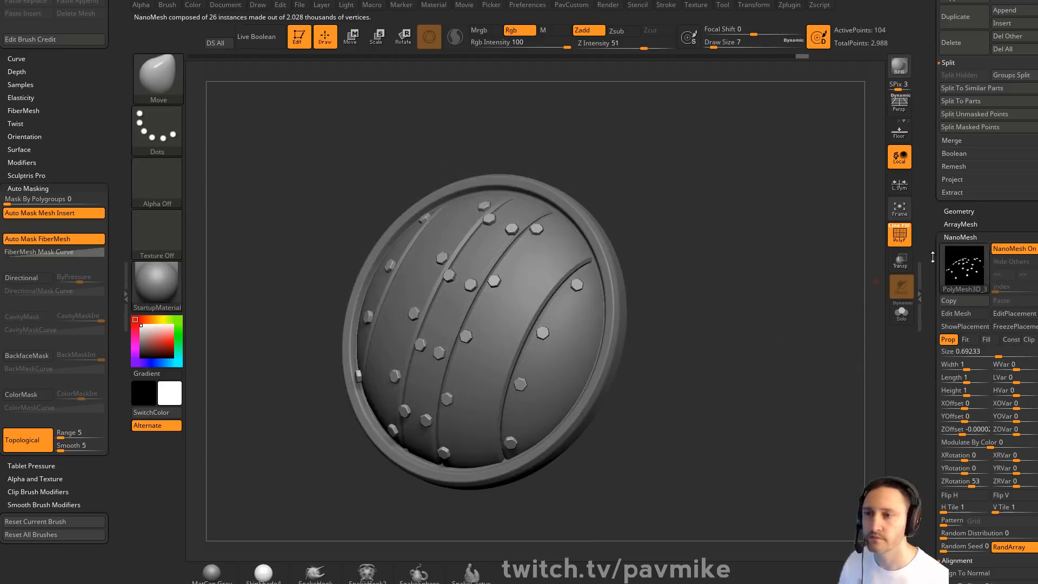
Merge the outer ring subtool PM3D_Cylinder3D_1 down into the dome panels, accepting the non-undoable operation with Always OK
{"action": "scroll", "coordinate": [933, 258], "scroll_direction": "up", "scroll_amount": 10}
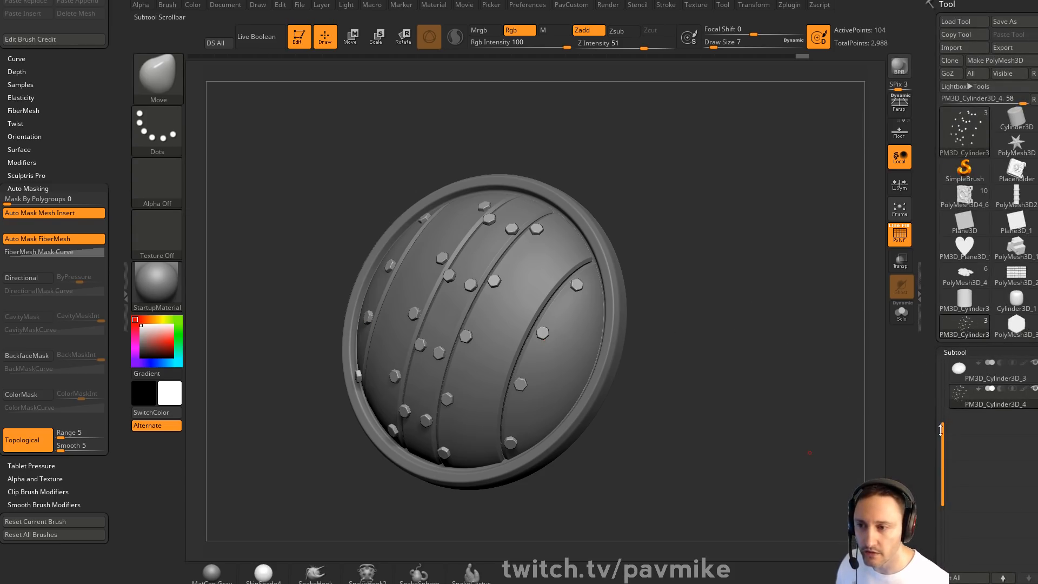
{"action": "left_click_drag", "start_coordinate": [941, 430], "coordinate": [942, 356]}
{"action": "mouse_move", "coordinate": [813, 374]}
{"action": "left_mouse_down", "text": "shift"}
{"action": "mouse_move", "coordinate": [761, 308]}
{"action": "mouse_move", "coordinate": [778, 315]}
{"action": "mouse_move", "coordinate": [769, 316]}
{"action": "left_mouse_up", "text": "shift"}
{"action": "key", "text": "s"}
{"action": "key", "text": "s"}
{"action": "mouse_move", "coordinate": [769, 314]}
{"action": "left_mouse_down"}
{"action": "mouse_move", "coordinate": [806, 324]}
{"action": "mouse_move", "coordinate": [756, 336]}
{"action": "mouse_move", "coordinate": [785, 337]}
{"action": "left_mouse_up"}
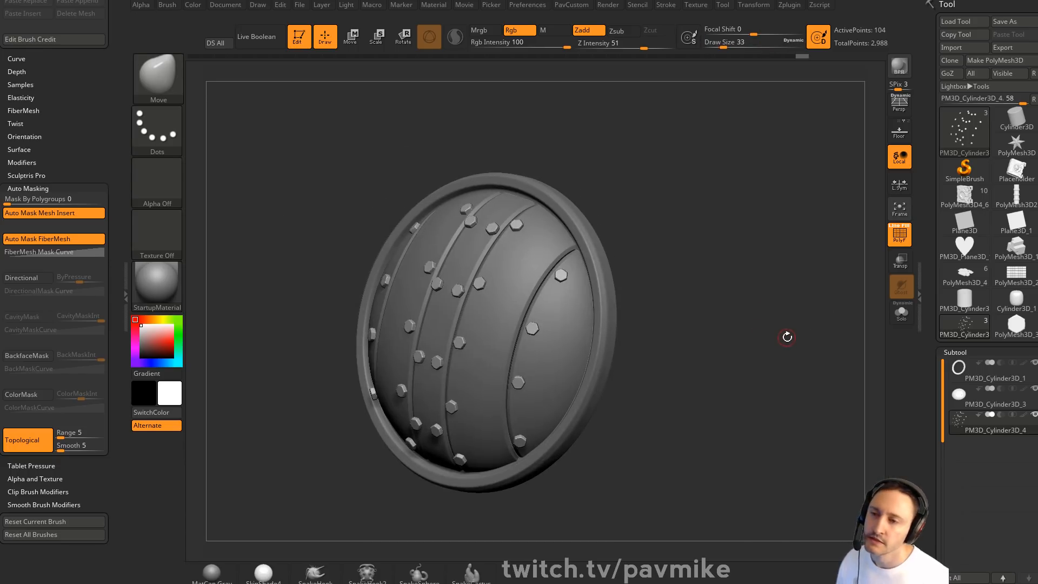
{"action": "left_click", "coordinate": [979, 373]}
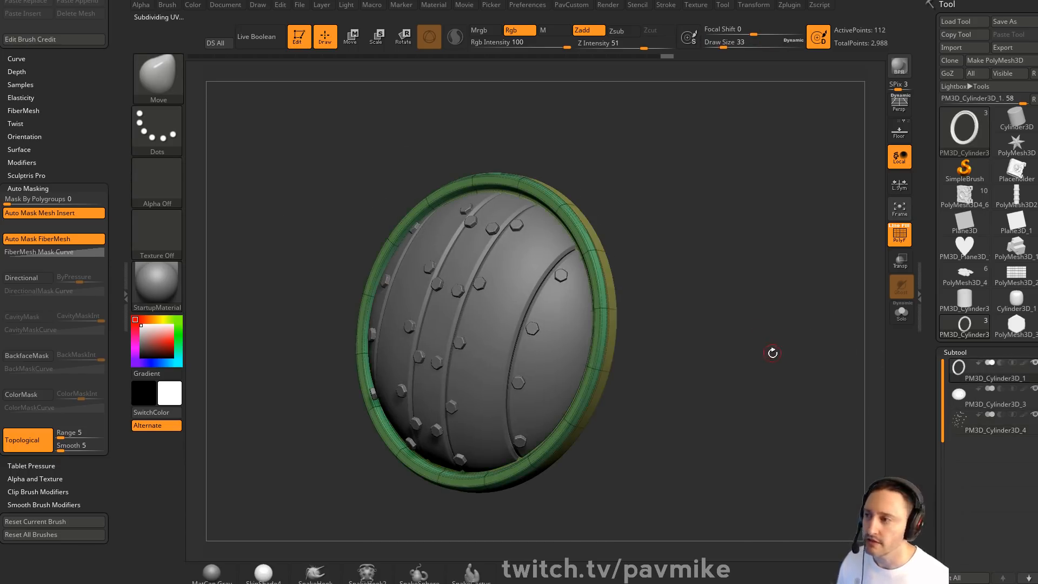
{"action": "key", "text": "ctrl"}
{"action": "key", "text": "ctrl+e"}
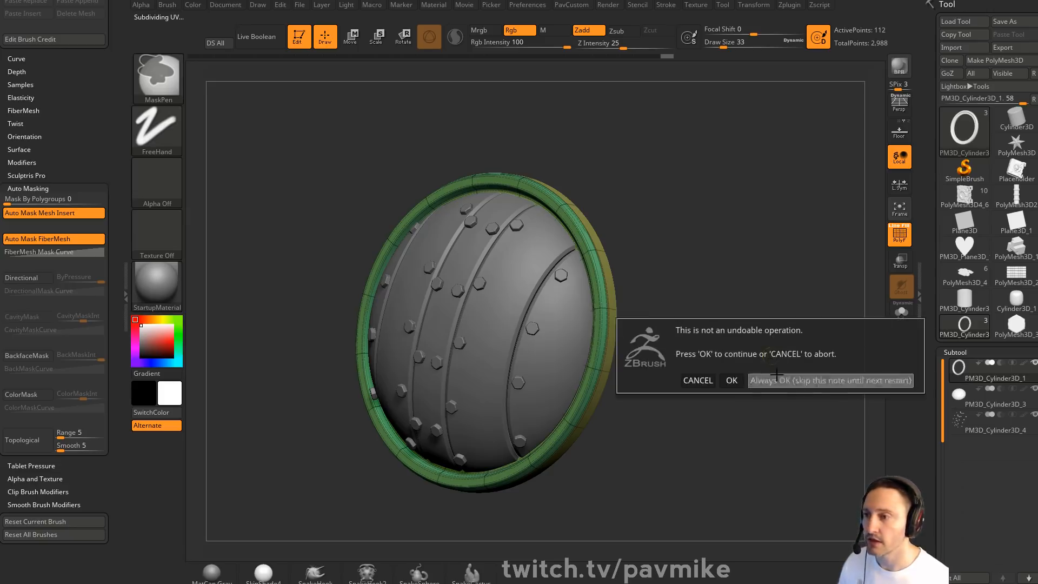
{"action": "left_click", "coordinate": [777, 379]}
{"action": "left_click_drag", "start_coordinate": [806, 323], "coordinate": [834, 299]}
Isolate the bolts subtool PM3D_Cylinder3D_4 and turn its NanoMesh instances into real geometry with Convert BPR To Geo
{"action": "left_click", "coordinate": [973, 405]}
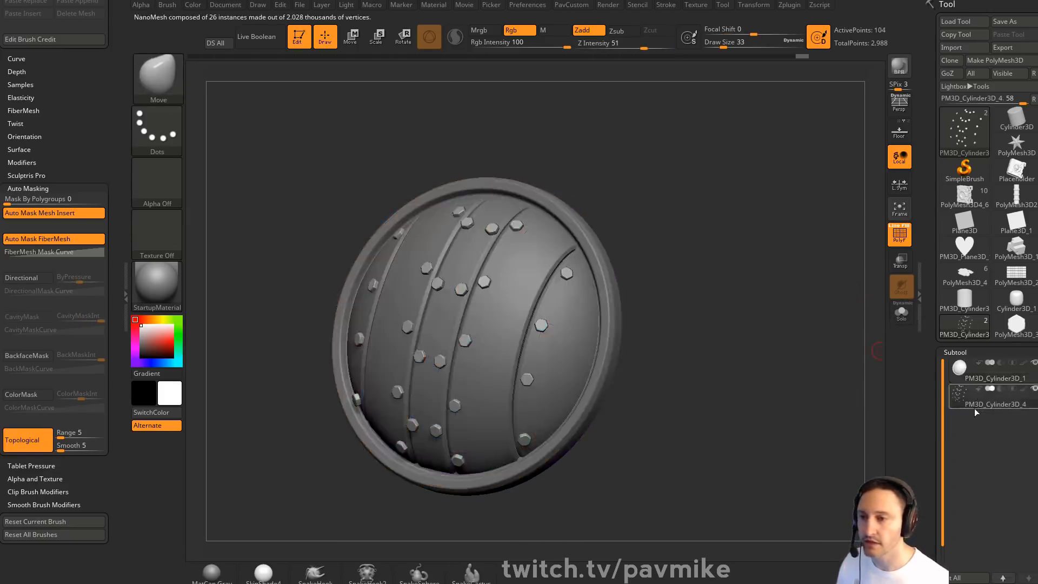
{"action": "mouse_move", "coordinate": [823, 359]}
{"action": "left_mouse_down"}
{"action": "mouse_move", "coordinate": [798, 360]}
{"action": "mouse_move", "coordinate": [830, 373]}
{"action": "left_mouse_up"}
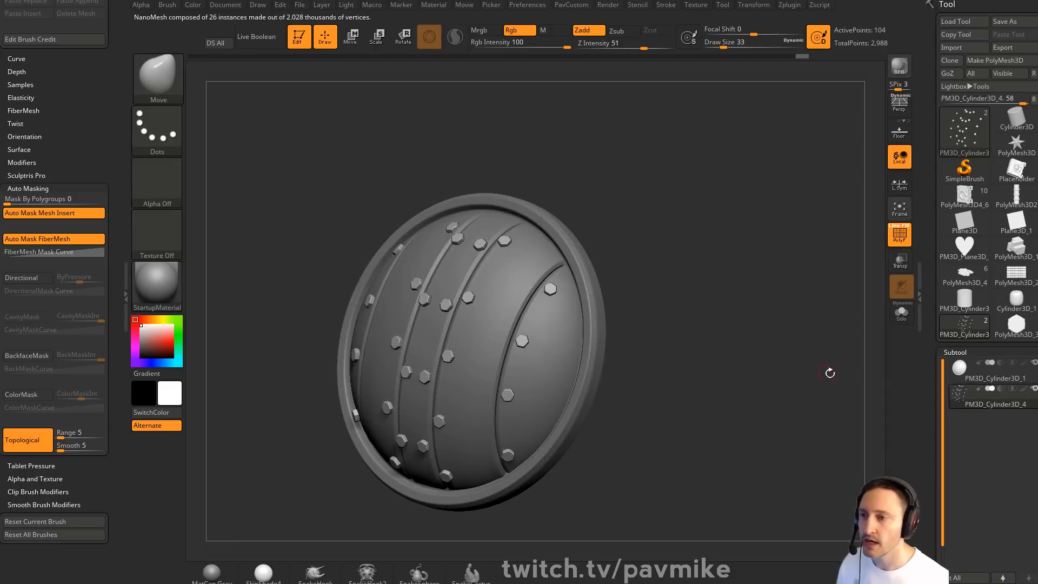
{"action": "left_click", "coordinate": [964, 383]}
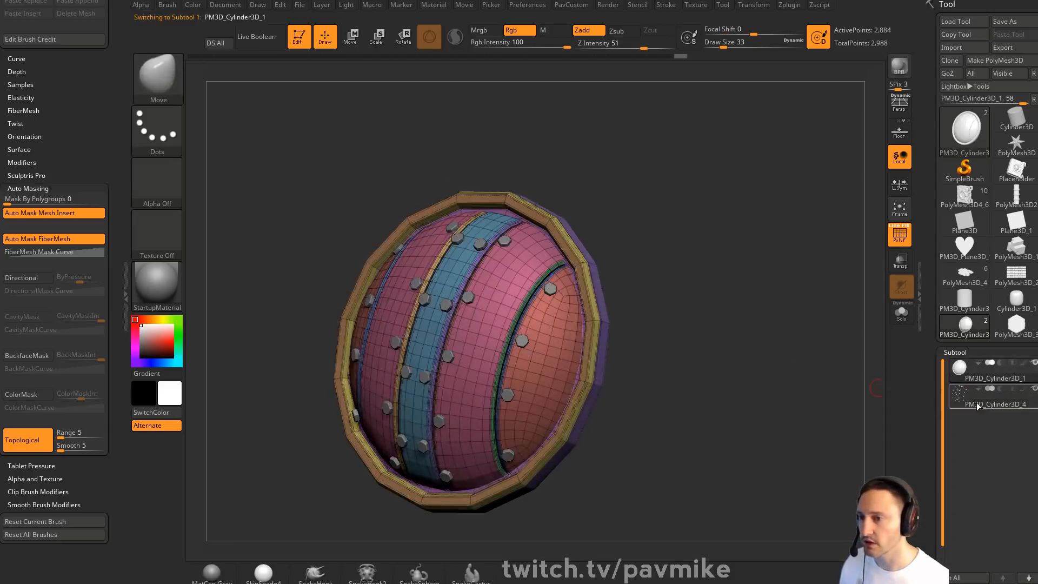
{"action": "left_click", "coordinate": [977, 407]}
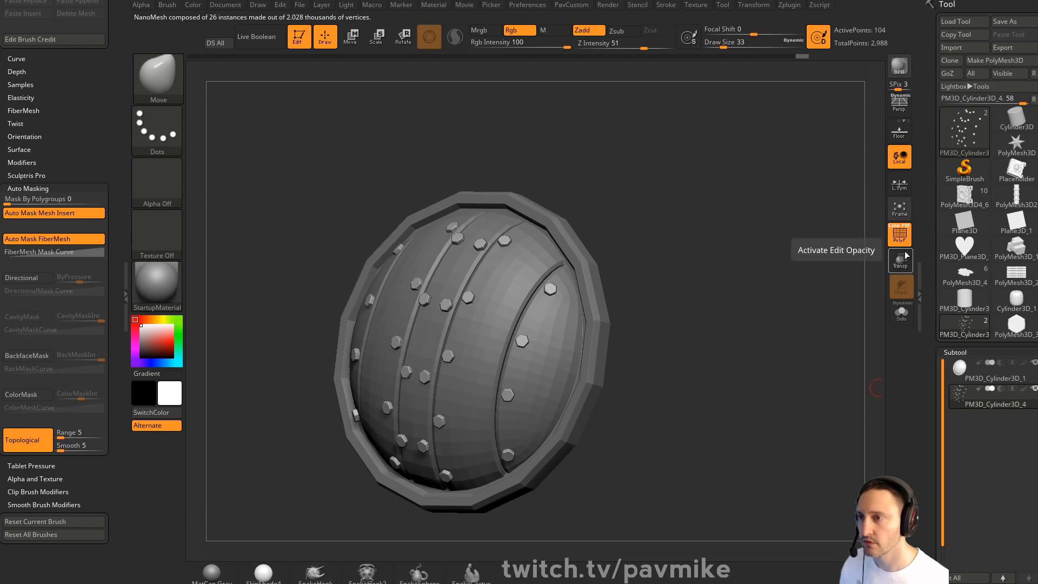
{"action": "mouse_move", "coordinate": [930, 347]}
{"action": "left_mouse_down"}
{"action": "mouse_move", "coordinate": [934, 267]}
{"action": "mouse_move", "coordinate": [919, 406]}
{"action": "mouse_move", "coordinate": [933, 246]}
{"action": "left_mouse_up"}
{"action": "left_click", "coordinate": [901, 312]}
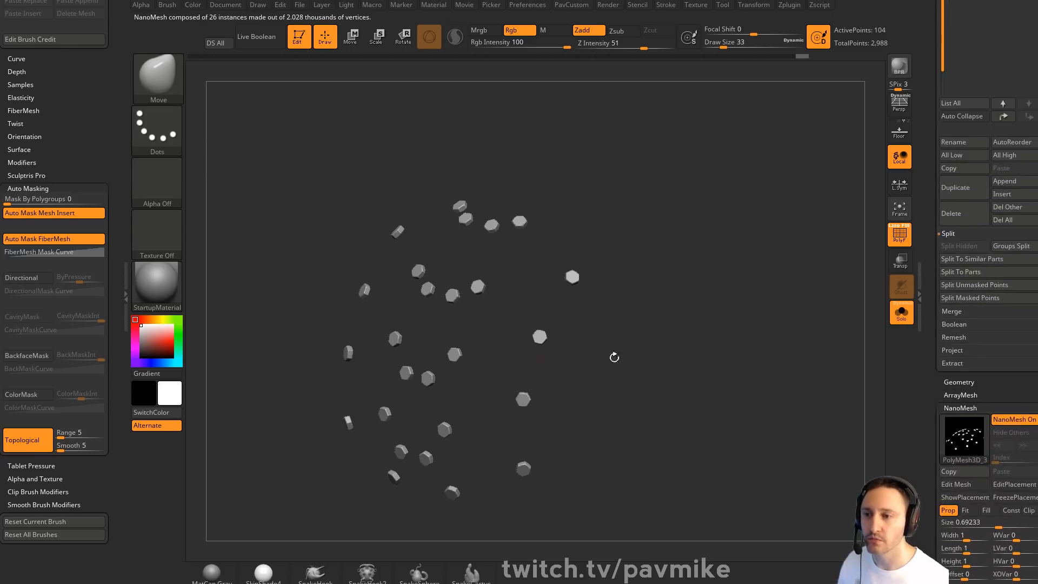
{"action": "left_click", "coordinate": [967, 382]}
{"action": "left_click", "coordinate": [966, 361]}
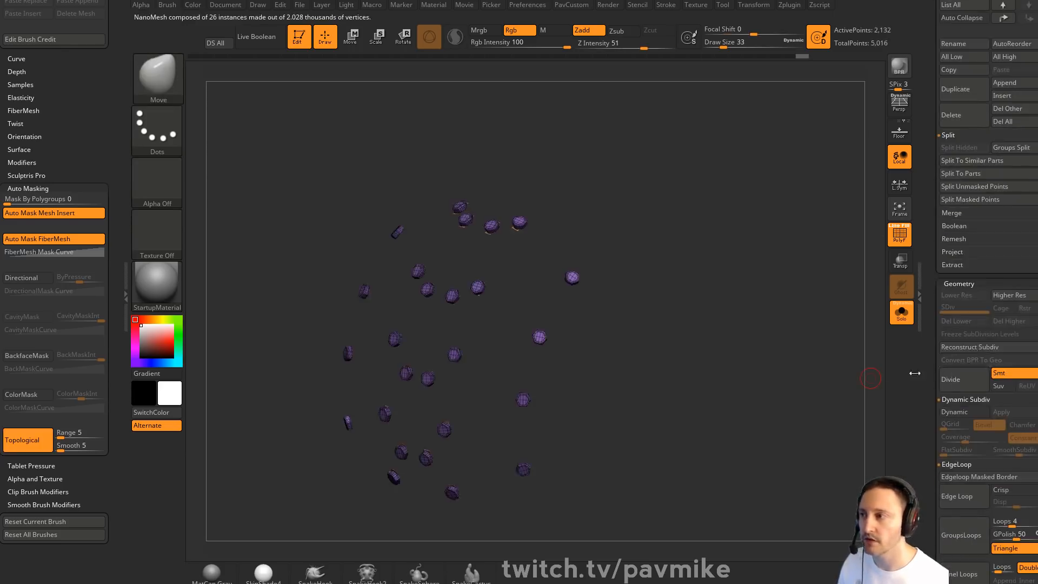
Hide and delete the bolts' placement polygons with Del Hidden, and merge the dome subtool down into the bolts
{"action": "key", "text": "ctrl+shift"}
{"action": "key", "text": "space"}
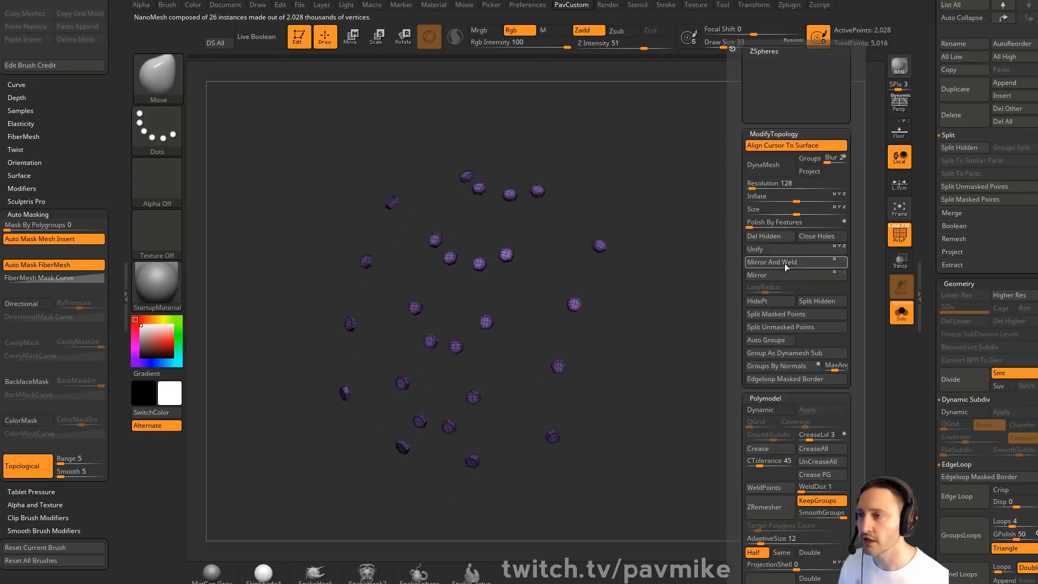
{"action": "left_click", "coordinate": [773, 236]}
{"action": "left_click_drag", "start_coordinate": [933, 269], "coordinate": [917, 431]}
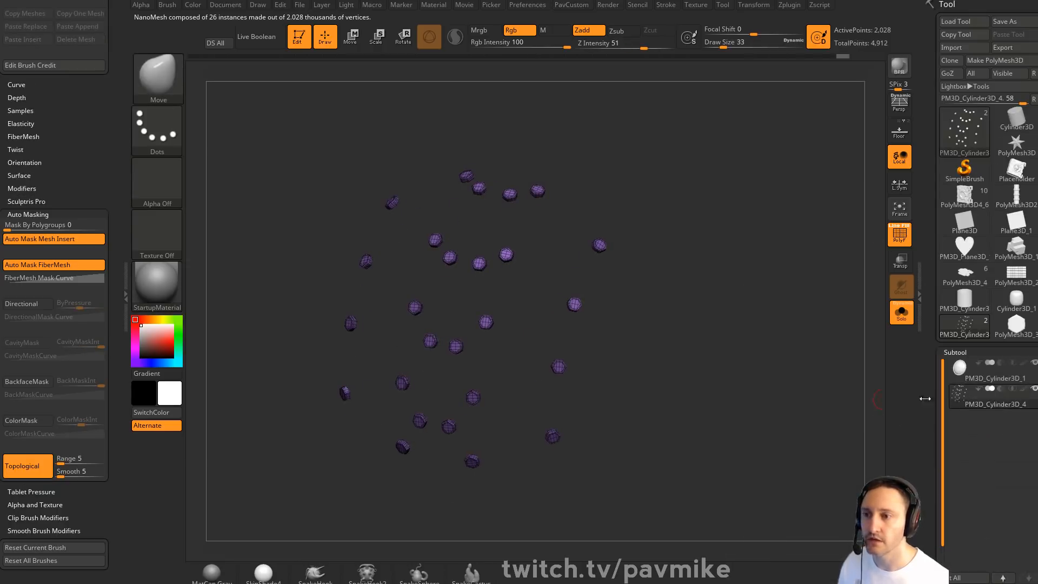
{"action": "left_click", "coordinate": [981, 380]}
{"action": "key", "text": "ctrl+e"}
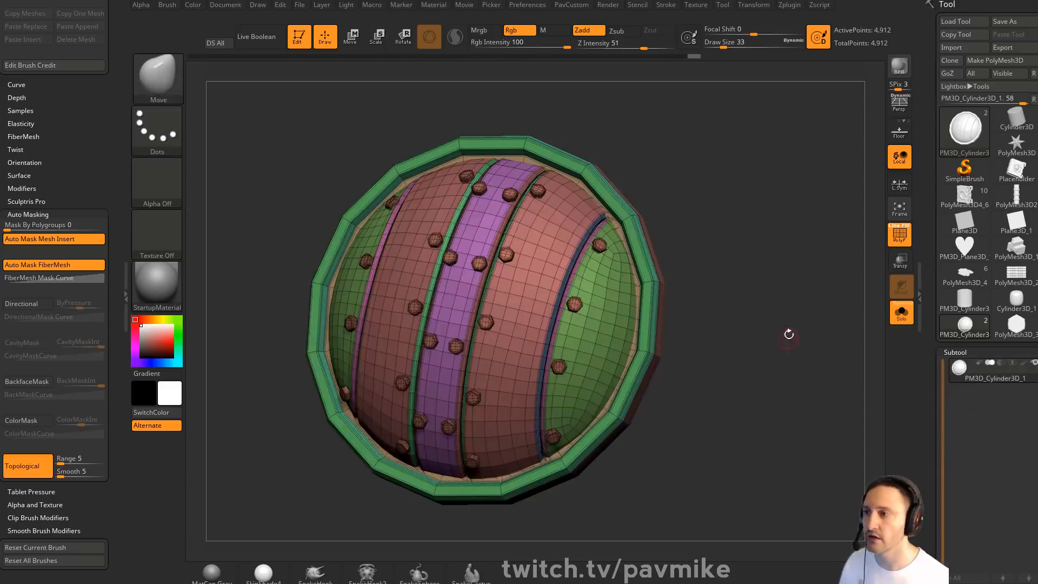
Face the merged dome straight on and create a new InsertMesh brush from it
{"action": "left_click_drag", "start_coordinate": [789, 334], "coordinate": [791, 328], "text": "shift"}
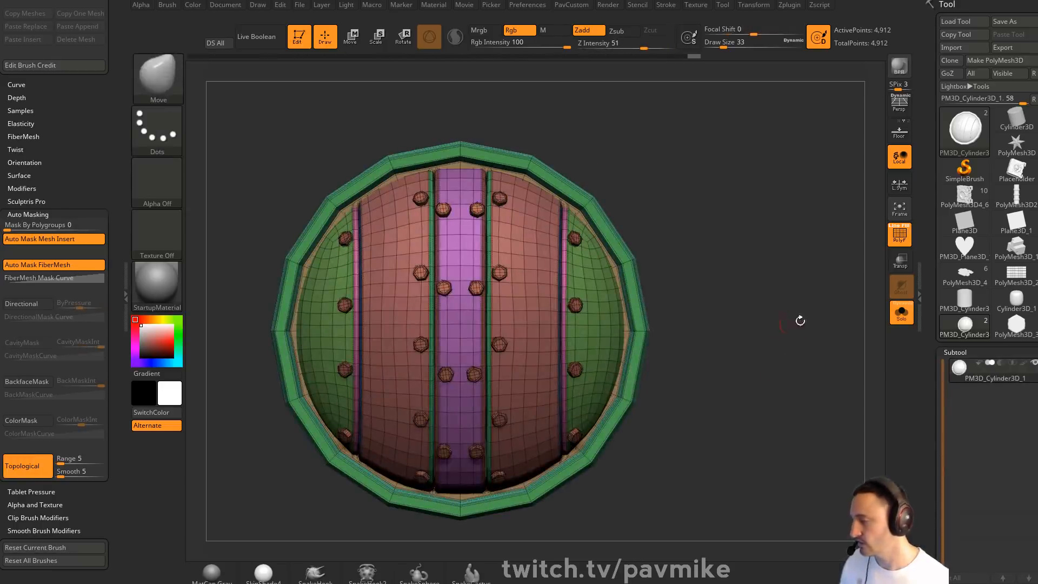
{"action": "key", "text": "b"}
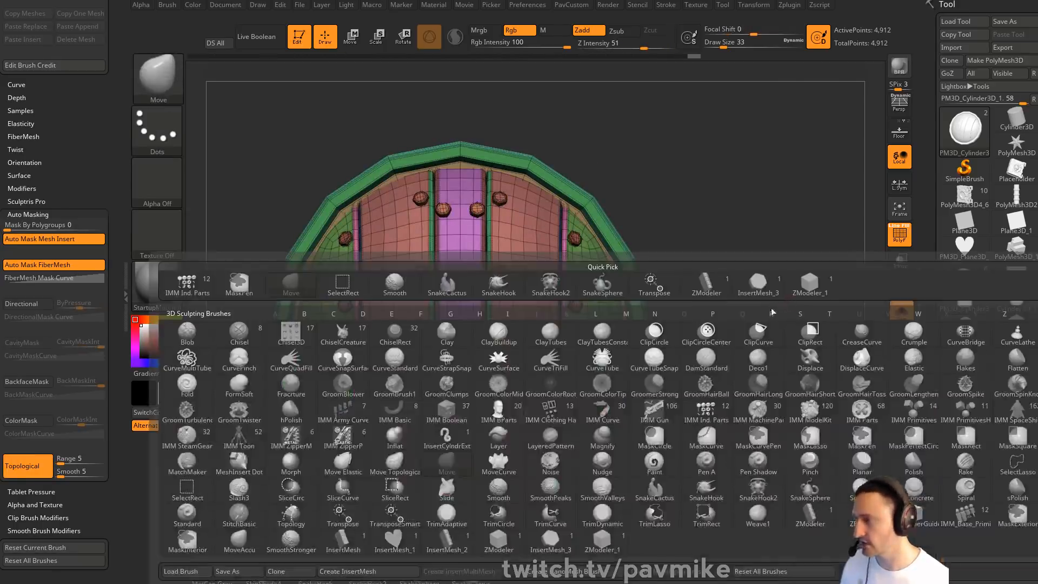
{"action": "left_click", "coordinate": [346, 571]}
{"action": "left_click", "coordinate": [464, 189]}
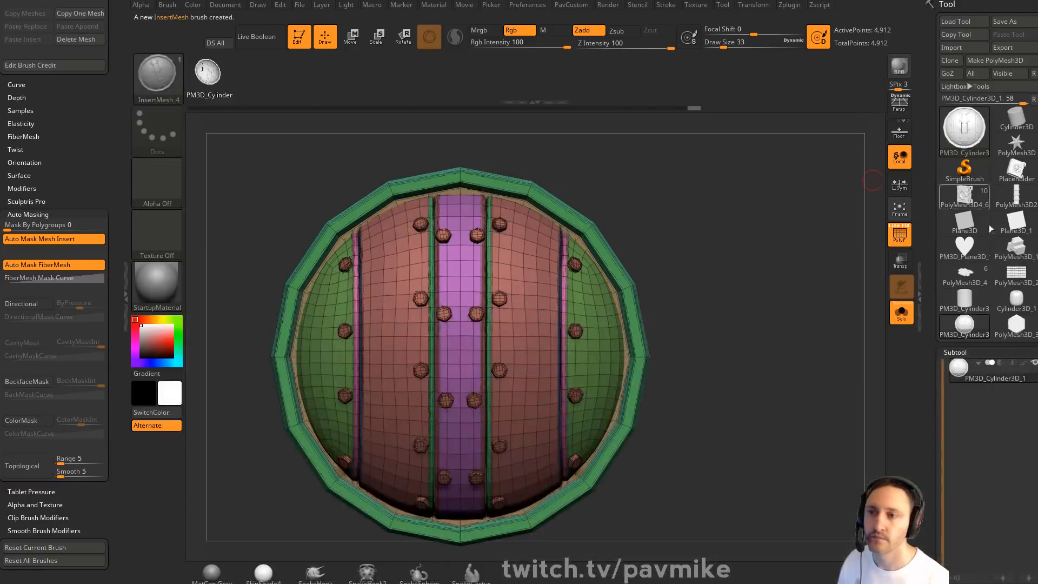
Switch to the bookshelf scene tool PolyMesh3D_4 and turn off Solo to show the bookshelf with its brick floor
{"action": "left_click", "coordinate": [978, 282]}
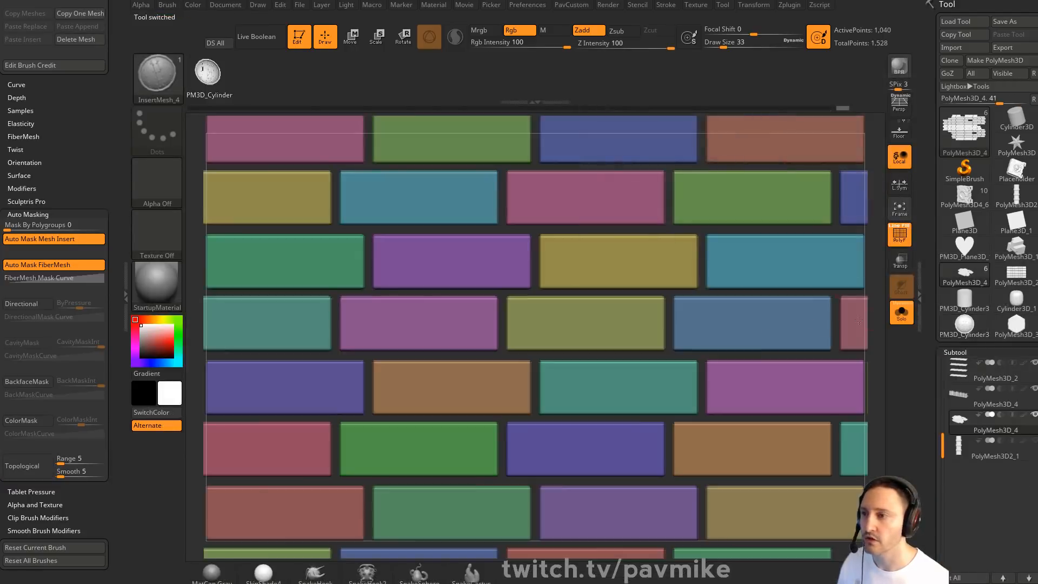
{"action": "left_click_drag", "start_coordinate": [875, 303], "coordinate": [546, 187], "text": "alt"}
{"action": "left_click_drag", "start_coordinate": [734, 282], "coordinate": [749, 230]}
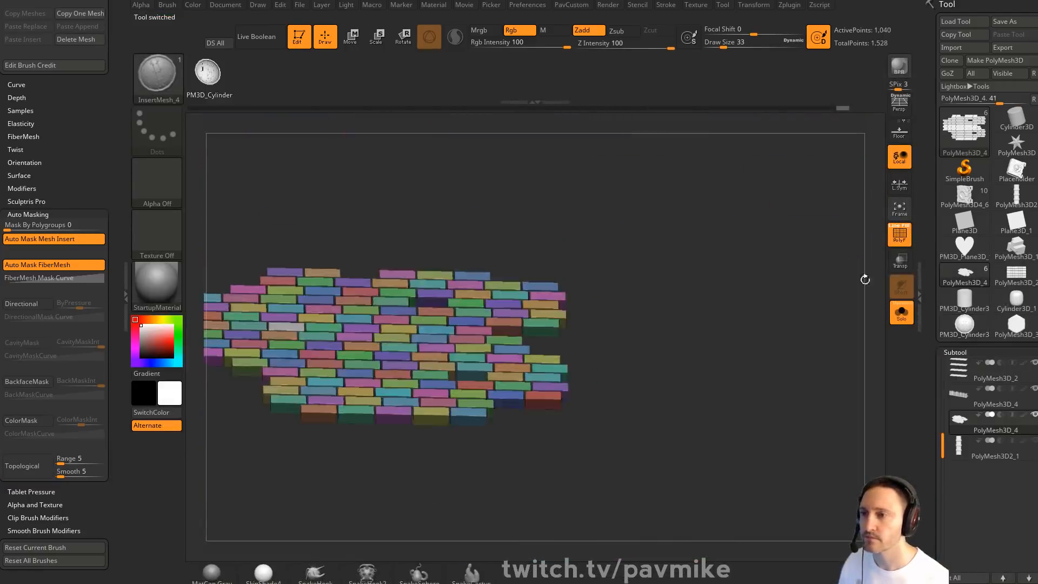
{"action": "left_click", "coordinate": [901, 314]}
{"action": "mouse_move", "coordinate": [812, 283]}
{"action": "left_mouse_down"}
{"action": "mouse_move", "coordinate": [789, 253]}
{"action": "mouse_move", "coordinate": [803, 254]}
{"action": "mouse_move", "coordinate": [787, 291]}
{"action": "mouse_move", "coordinate": [805, 289]}
{"action": "left_mouse_up"}
{"action": "left_click_drag", "start_coordinate": [943, 436], "coordinate": [942, 349]}
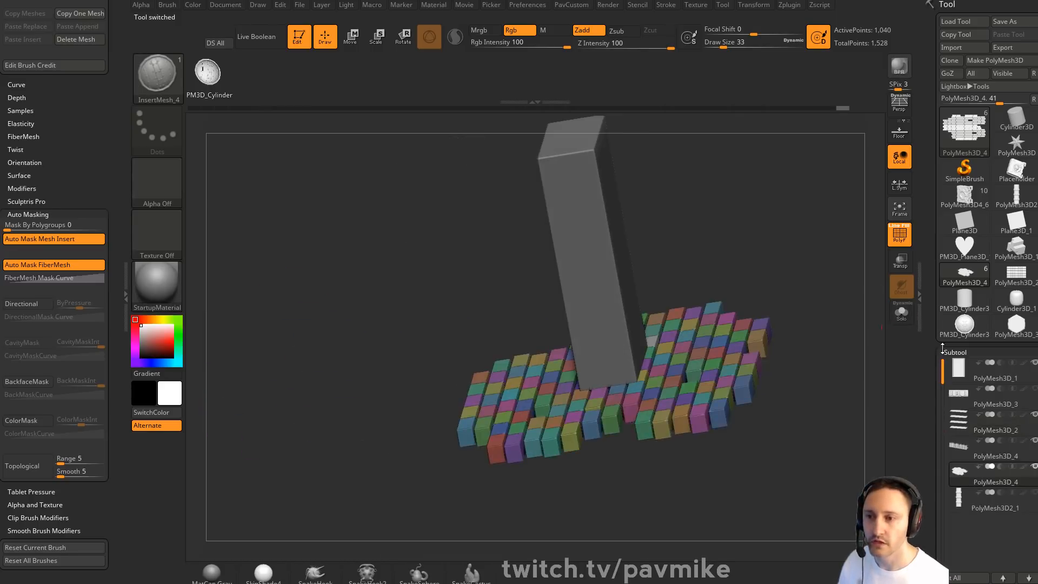
Insert the dome over the bookshelf's upper front from the PolyMesh3D_3 subtool, and split it into its own subtool
{"action": "left_click", "coordinate": [986, 403]}
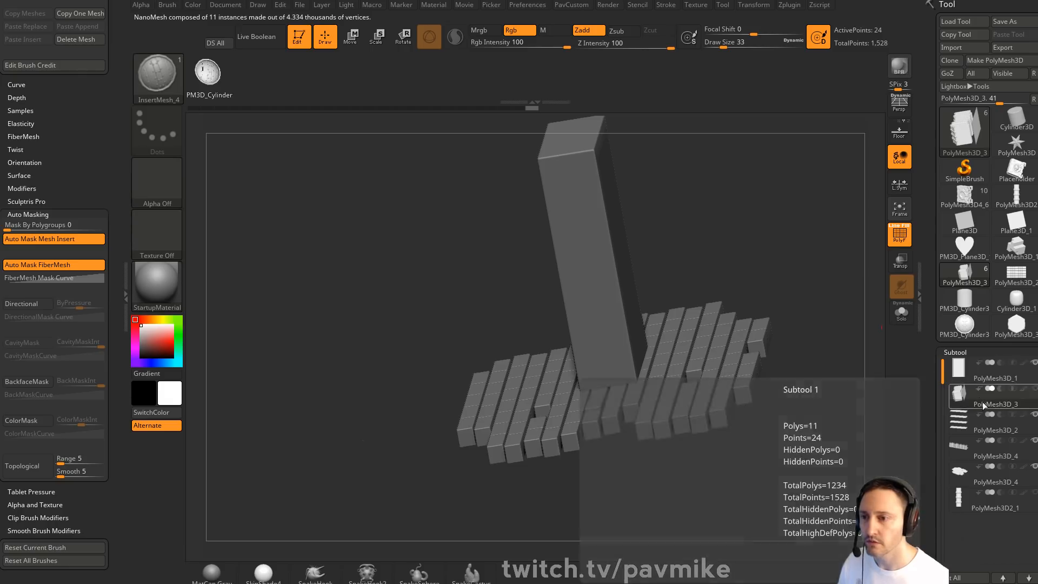
{"action": "left_click_drag", "start_coordinate": [797, 260], "coordinate": [843, 247]}
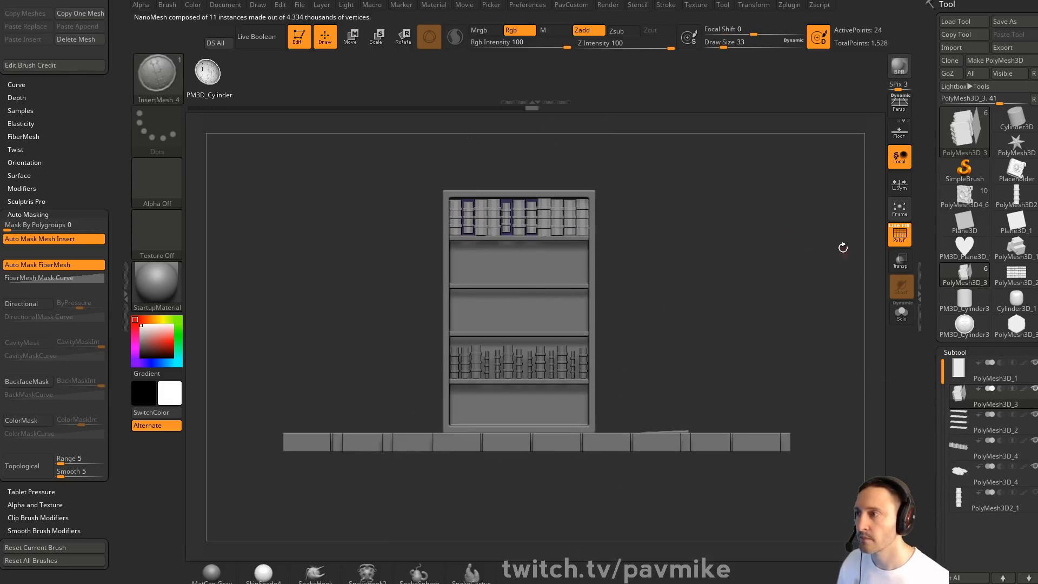
{"action": "left_click_drag", "start_coordinate": [519, 214], "coordinate": [520, 278]}
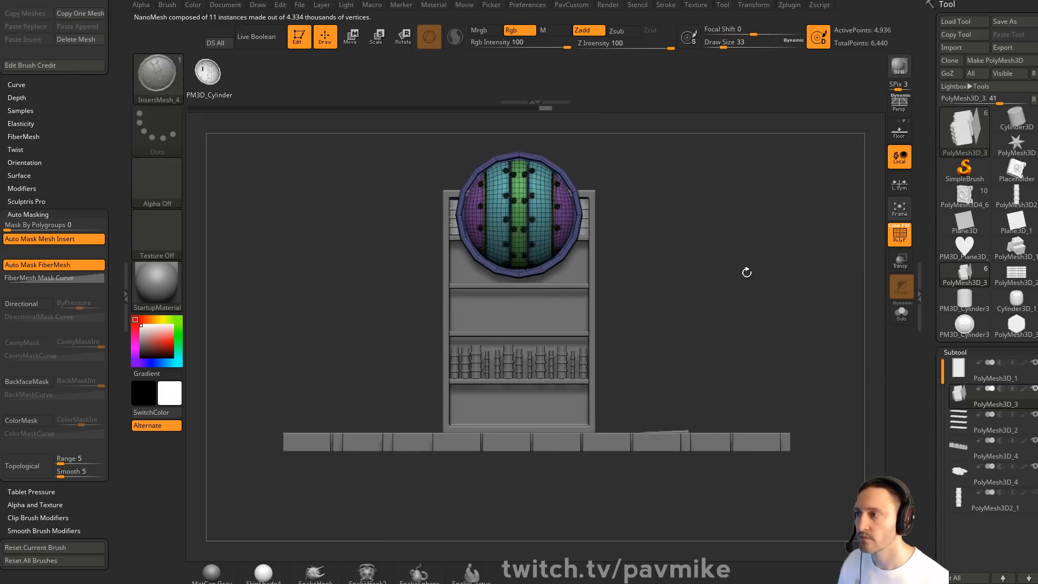
{"action": "key", "text": "2"}
{"action": "left_click", "coordinate": [755, 316]}
{"action": "left_click_drag", "start_coordinate": [685, 269], "coordinate": [711, 259], "text": "shift"}
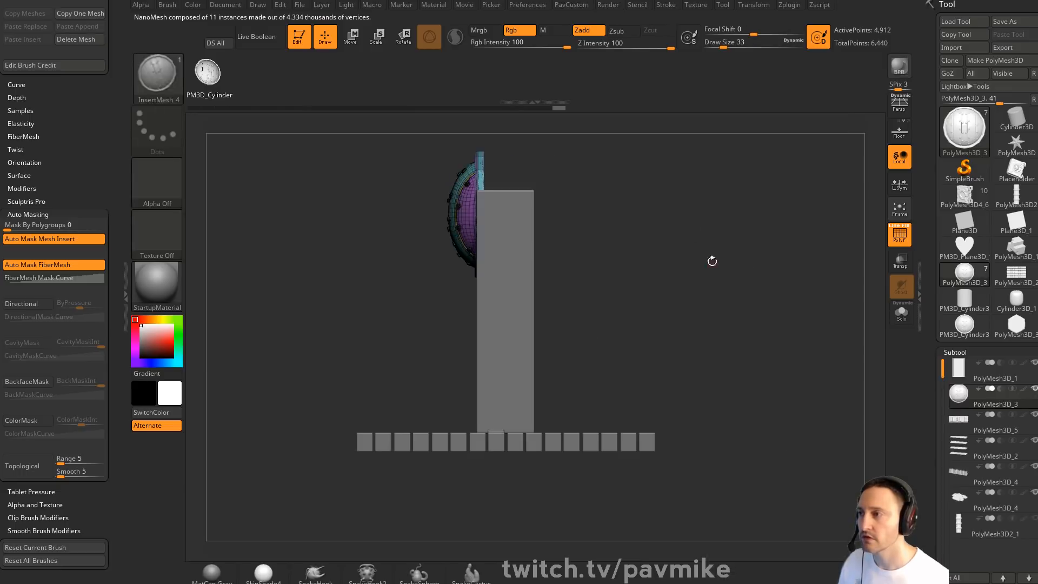
Move and rotate the bolted dome down onto the brick floor so it leans against the bookshelf's side
{"action": "key", "text": "w"}
{"action": "left_click_drag", "start_coordinate": [525, 173], "coordinate": [512, 342]}
{"action": "left_click_drag", "start_coordinate": [625, 290], "coordinate": [702, 288], "text": "shift"}
{"action": "mouse_move", "coordinate": [508, 378]}
{"action": "left_mouse_down"}
{"action": "mouse_move", "coordinate": [643, 350]}
{"action": "mouse_move", "coordinate": [594, 315]}
{"action": "mouse_move", "coordinate": [642, 339]}
{"action": "left_mouse_up"}
{"action": "key", "text": "q"}
{"action": "mouse_move", "coordinate": [707, 292]}
{"action": "left_mouse_down"}
{"action": "mouse_move", "coordinate": [789, 300]}
{"action": "mouse_move", "coordinate": [761, 271]}
{"action": "mouse_move", "coordinate": [798, 308]}
{"action": "left_mouse_up"}
{"action": "left_click_drag", "start_coordinate": [608, 340], "coordinate": [607, 327]}
{"action": "key", "text": "q"}
{"action": "left_click_drag", "start_coordinate": [757, 296], "coordinate": [732, 282], "text": "shift"}
{"action": "key", "text": "w"}
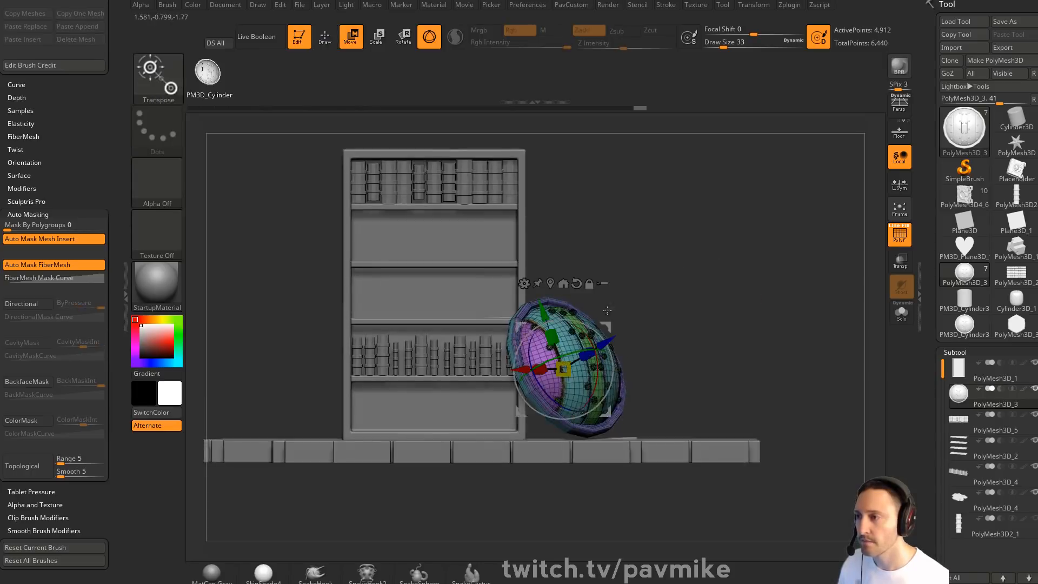
{"action": "left_click_drag", "start_coordinate": [603, 328], "coordinate": [603, 331]}
{"action": "key", "text": "q"}
Turn off the polyframe display and adjust the dome's dynamic subdivision, with the crease level at 2
{"action": "mouse_move", "coordinate": [683, 291]}
{"action": "left_mouse_down"}
{"action": "mouse_move", "coordinate": [757, 311]}
{"action": "mouse_move", "coordinate": [820, 263]}
{"action": "left_mouse_up"}
{"action": "left_click", "coordinate": [895, 238]}
{"action": "left_click_drag", "start_coordinate": [732, 275], "coordinate": [784, 279], "text": "alt"}
{"action": "key", "text": "d"}
{"action": "key", "text": "grave"}
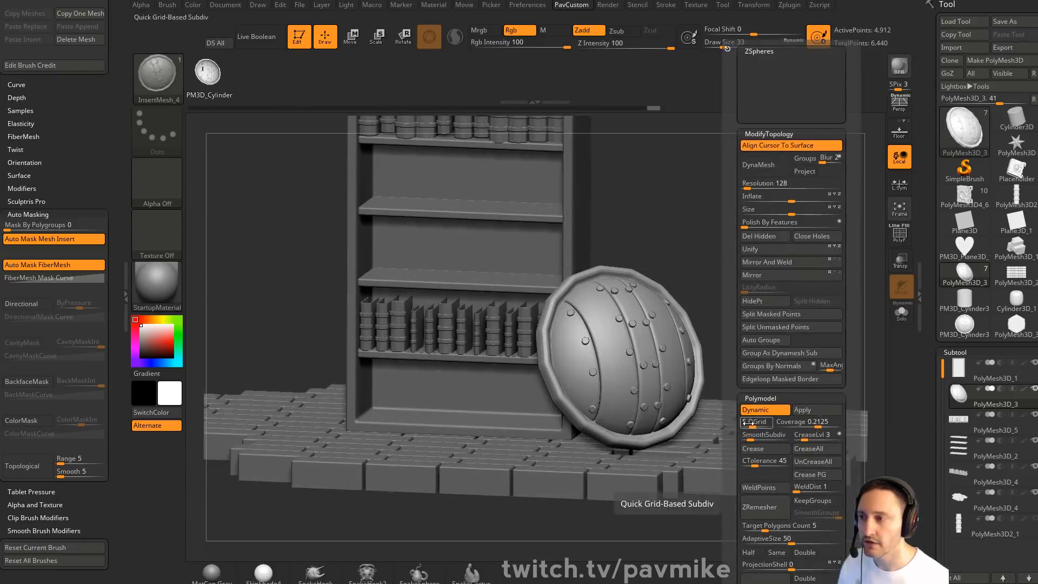
{"action": "mouse_move", "coordinate": [750, 426]}
{"action": "left_mouse_down"}
{"action": "mouse_move", "coordinate": [742, 425]}
{"action": "mouse_move", "coordinate": [768, 435]}
{"action": "left_mouse_up"}
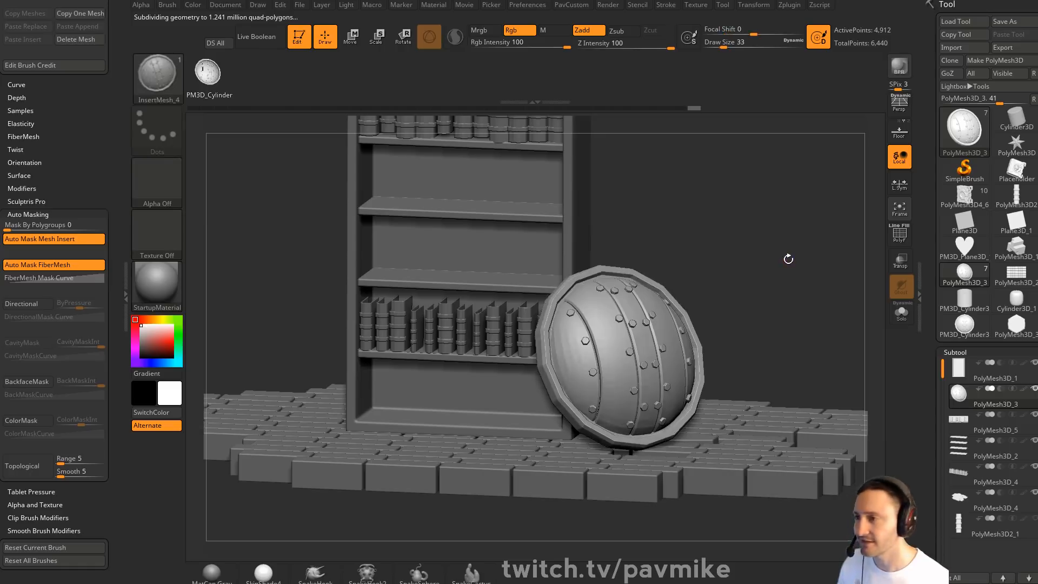
{"action": "mouse_move", "coordinate": [792, 273]}
{"action": "left_mouse_down"}
{"action": "mouse_move", "coordinate": [805, 305]}
{"action": "mouse_move", "coordinate": [844, 301]}
{"action": "mouse_move", "coordinate": [751, 291]}
{"action": "left_mouse_up"}
{"action": "key", "text": "s"}
{"action": "key", "text": "space"}
{"action": "left_click", "coordinate": [818, 436]}
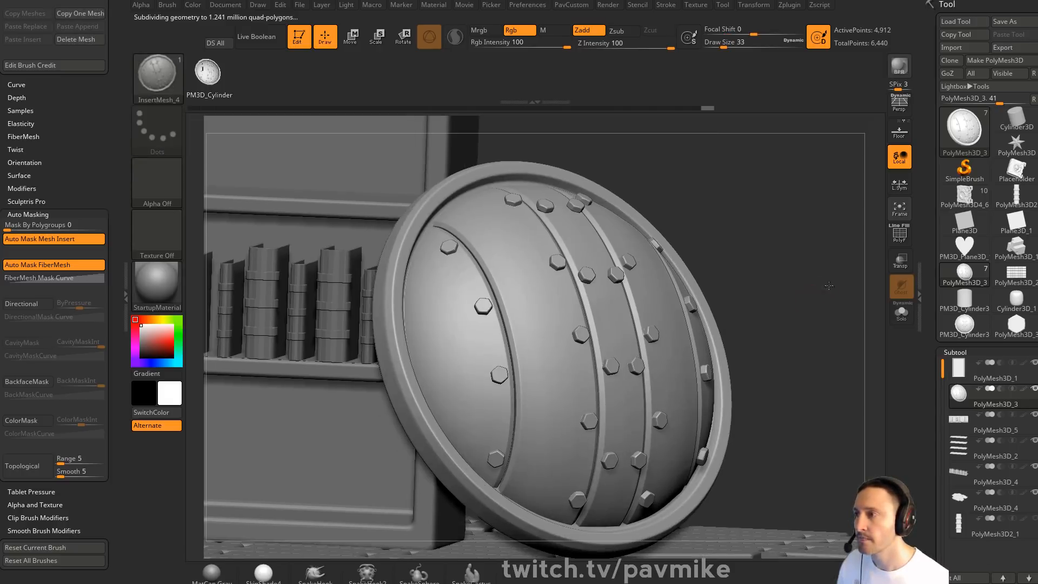
Isolate the bolts, split them from the dome with Split Hidden, and lower their SmoothSubdiv level
{"action": "mouse_move", "coordinate": [773, 243]}
{"action": "left_mouse_down"}
{"action": "mouse_move", "coordinate": [802, 255]}
{"action": "mouse_move", "coordinate": [804, 240]}
{"action": "left_mouse_up"}
{"action": "left_click", "coordinate": [562, 270], "text": "ctrl+shift"}
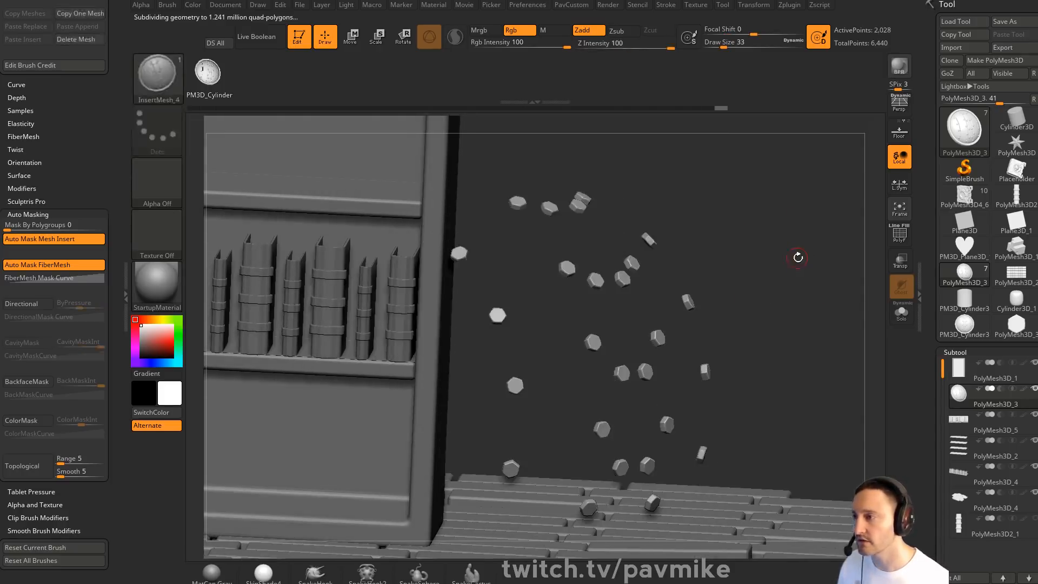
{"action": "key", "text": "space"}
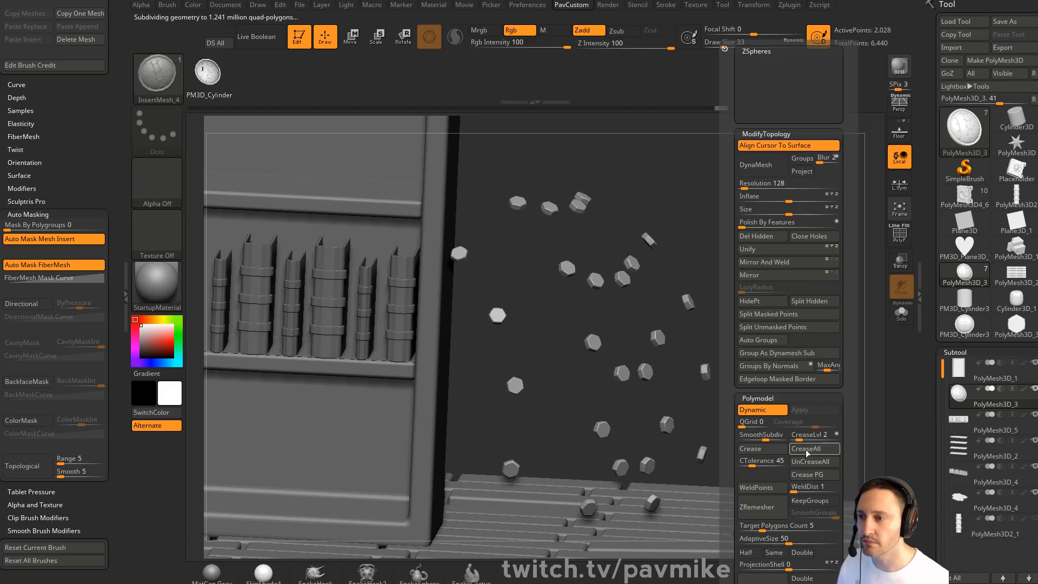
{"action": "left_click", "coordinate": [810, 301]}
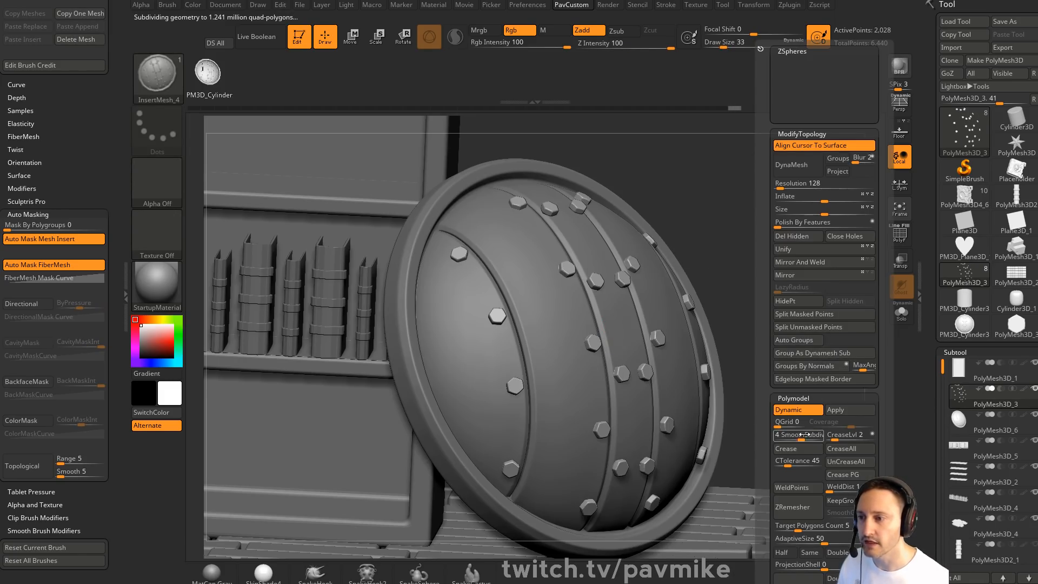
{"action": "left_click_drag", "start_coordinate": [802, 435], "coordinate": [783, 439]}
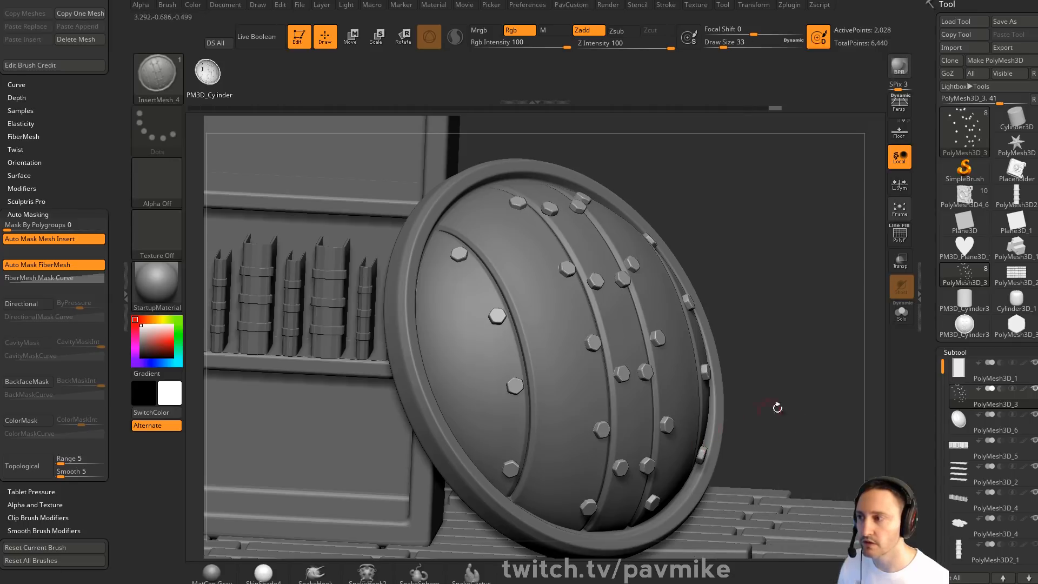
Select the brick floor subtool PolyMesh3D_4 and bring the whole bookshelf scene into view
{"action": "right_click_drag", "start_coordinate": [793, 379], "coordinate": [803, 307], "text": "ctrl"}
{"action": "left_click", "coordinate": [802, 328], "text": "alt"}
{"action": "mouse_move", "coordinate": [818, 272]}
{"action": "right_mouse_down"}
{"action": "mouse_move", "coordinate": [841, 245]}
{"action": "mouse_move", "coordinate": [794, 292]}
{"action": "mouse_move", "coordinate": [818, 289]}
{"action": "mouse_move", "coordinate": [814, 303]}
{"action": "mouse_move", "coordinate": [833, 276]}
{"action": "mouse_move", "coordinate": [817, 282]}
{"action": "right_mouse_up"}
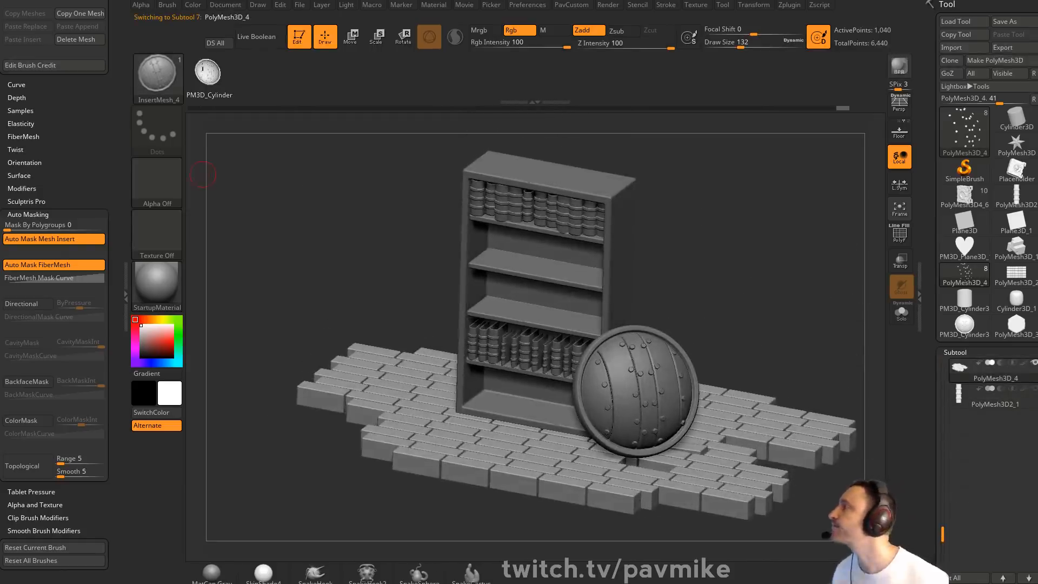
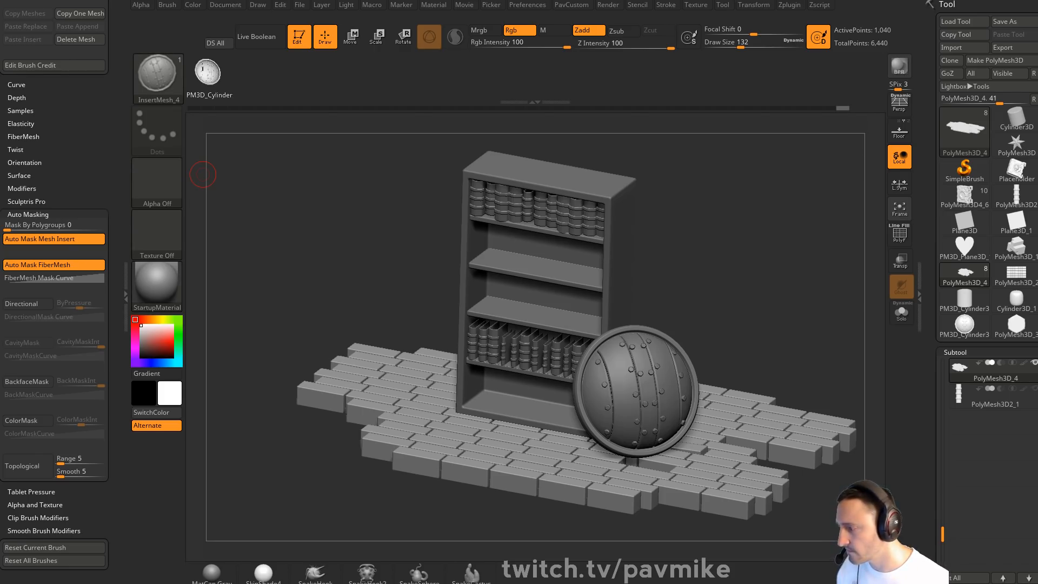
Check the computer's processor and memory in the Windows System window, and close it
{"action": "left_click_drag", "start_coordinate": [203, 174], "coordinate": [315, 127]}
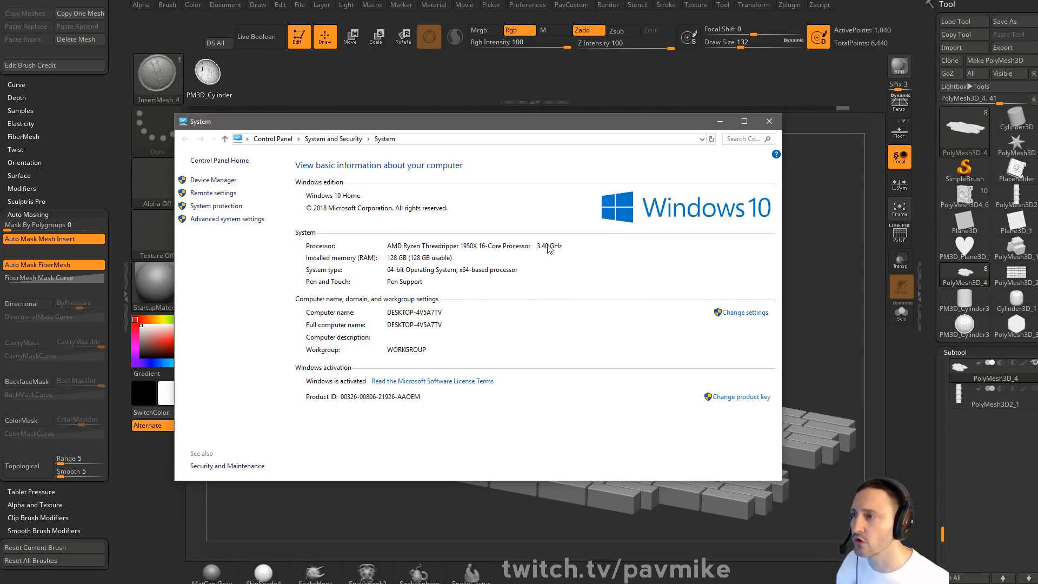
{"action": "left_click", "coordinate": [768, 121]}
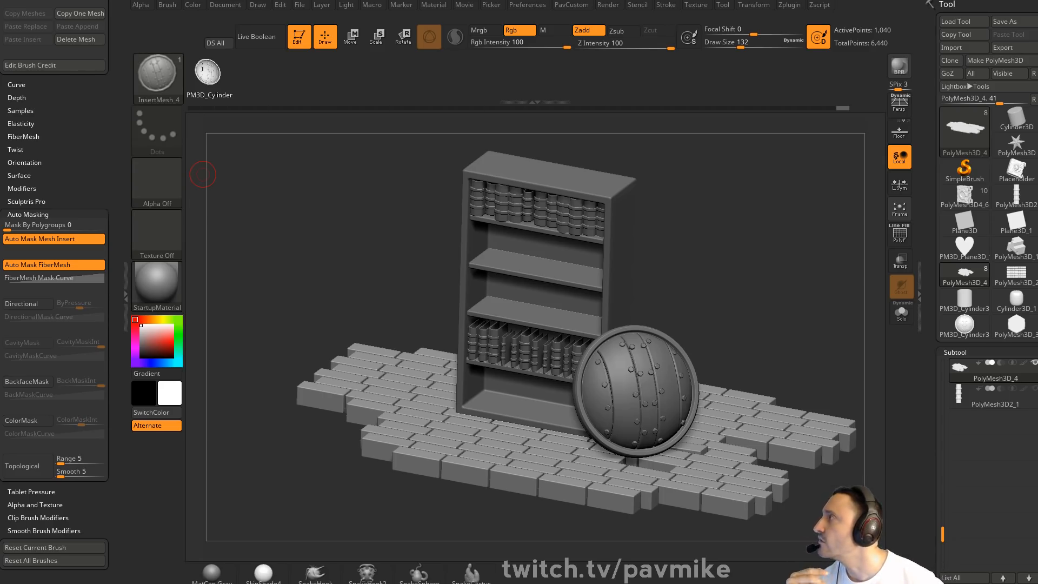
Leave Edit mode, clear the canvas, switch briefly to the PolyMesh3D star, and redraw the PolyMesh3D_4 scene in Edit mode
{"action": "left_click", "coordinate": [300, 39]}
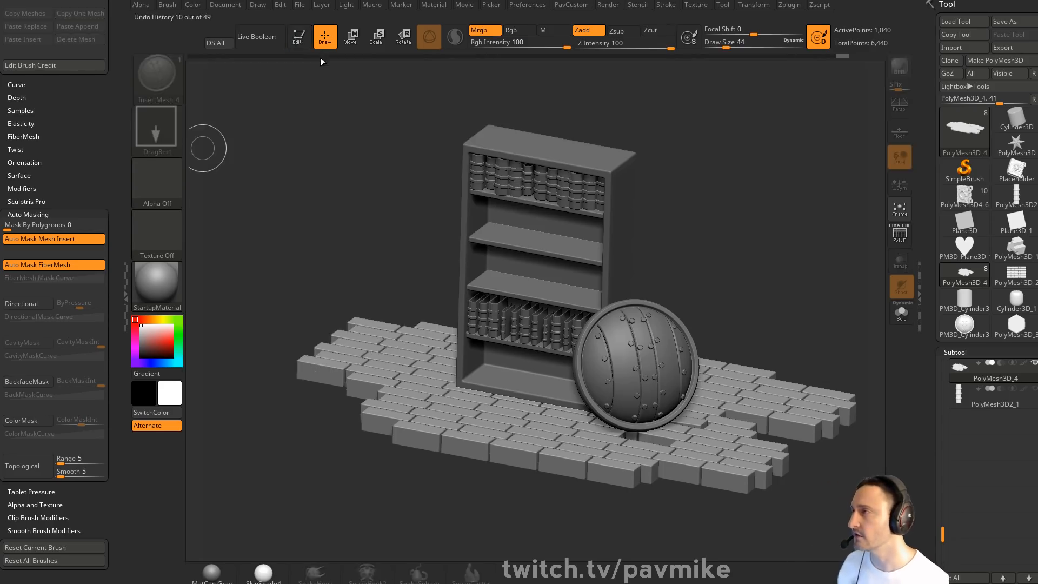
{"action": "key", "text": "ctrl+n"}
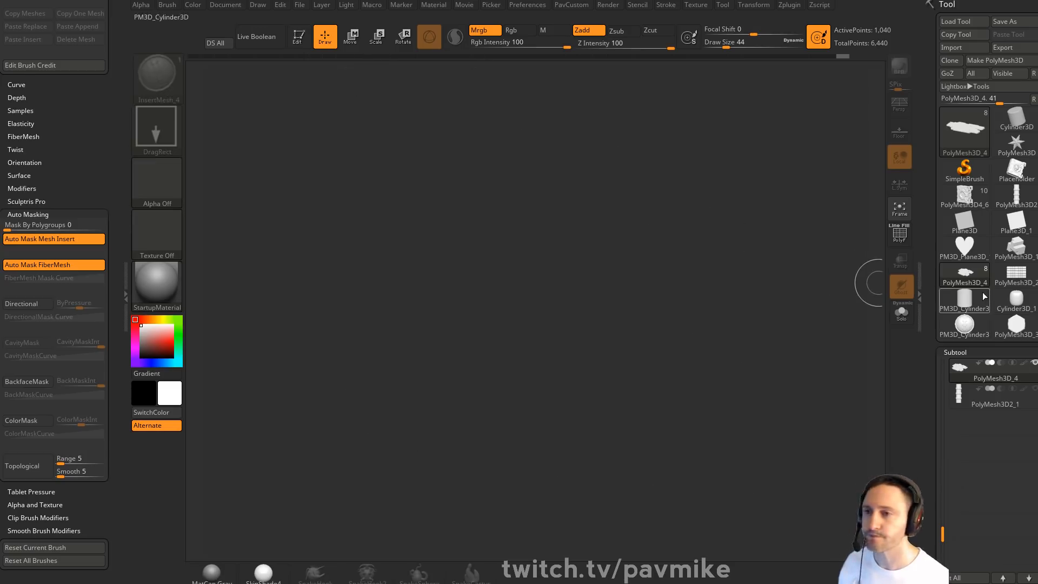
{"action": "left_click", "coordinate": [1006, 155]}
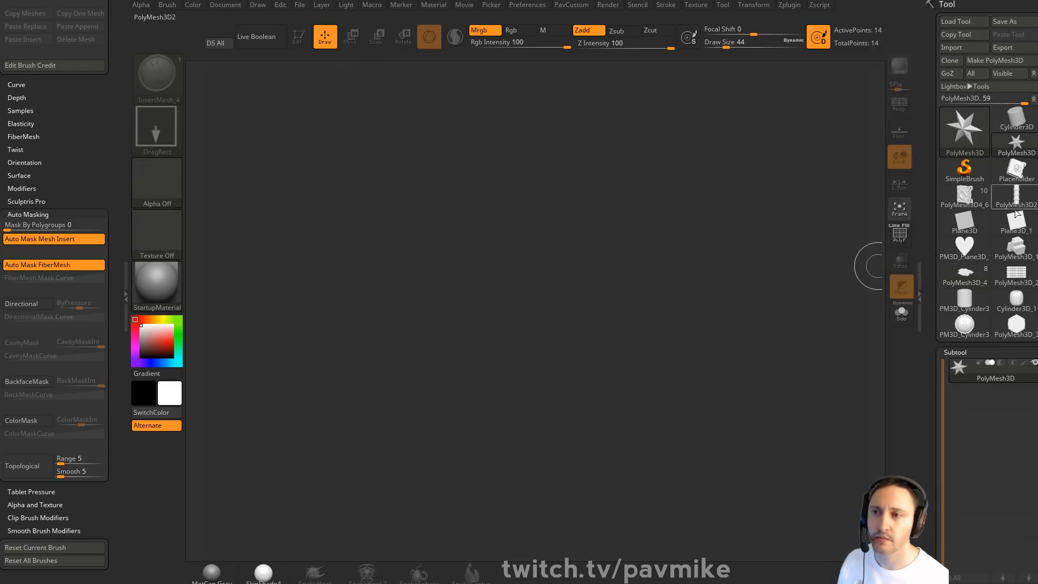
{"action": "left_click", "coordinate": [972, 276]}
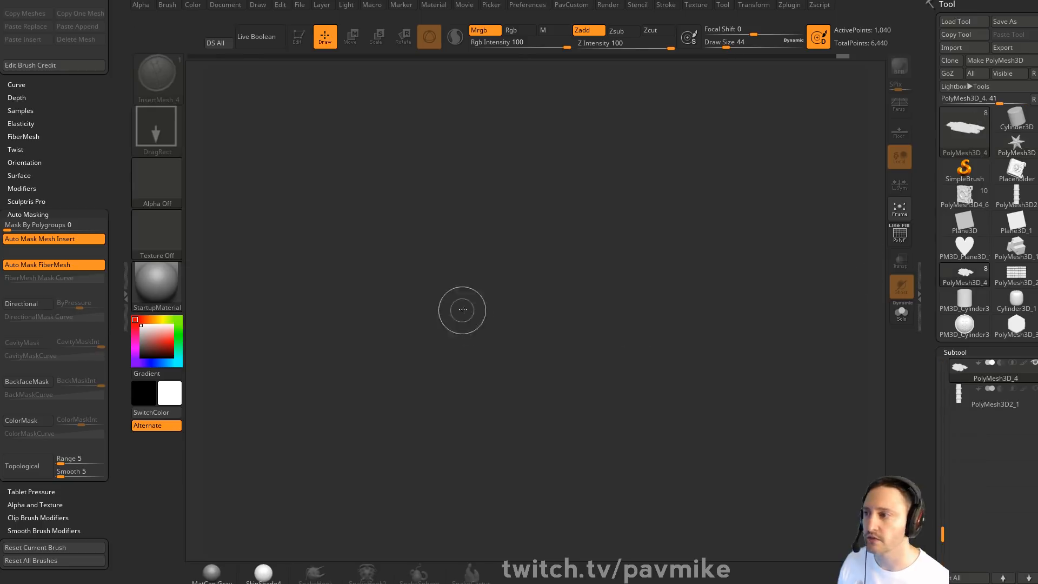
{"action": "left_click_drag", "start_coordinate": [464, 310], "coordinate": [485, 382]}
{"action": "key", "text": "t"}
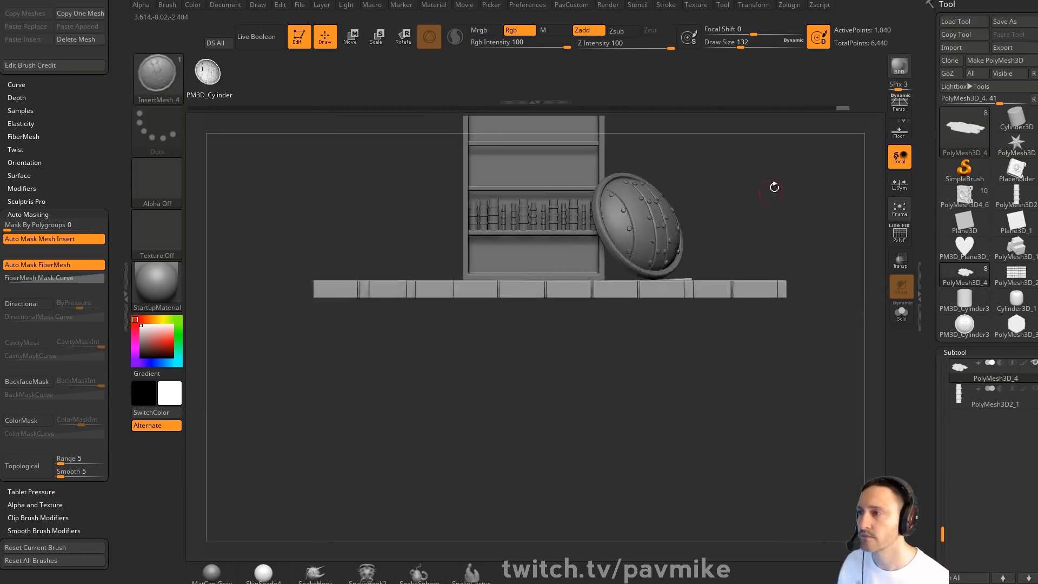
{"action": "left_click_drag", "start_coordinate": [775, 184], "coordinate": [772, 261]}
{"action": "key", "text": "w"}
{"action": "mouse_move", "coordinate": [767, 216]}
{"action": "left_mouse_down"}
{"action": "mouse_move", "coordinate": [757, 252]}
{"action": "mouse_move", "coordinate": [765, 235]}
{"action": "left_mouse_up"}
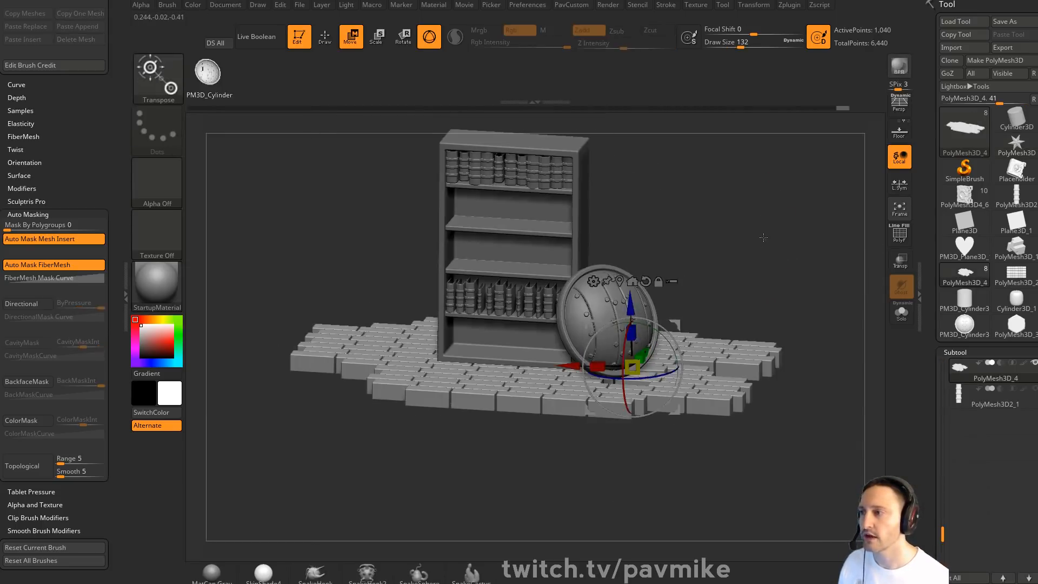
{"action": "key", "text": "q"}
Select the dome subtool PolyMesh3D_6, duplicate it, and make the copy active
{"action": "left_click", "coordinate": [571, 316], "text": "alt"}
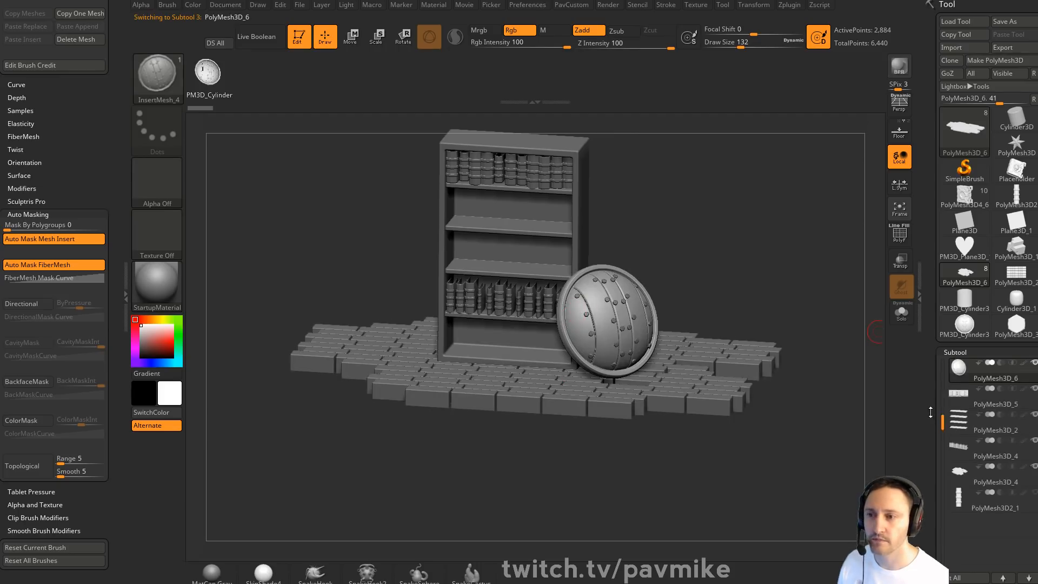
{"action": "left_click", "coordinate": [948, 530]}
{"action": "left_click_drag", "start_coordinate": [855, 287], "coordinate": [735, 301], "text": "shift"}
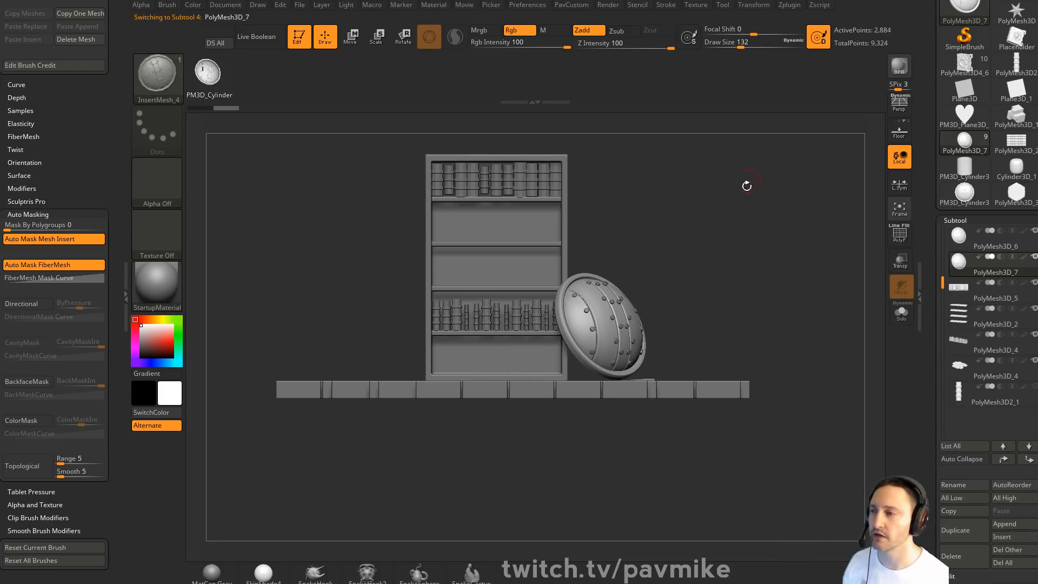
{"action": "left_click_drag", "start_coordinate": [746, 183], "coordinate": [771, 228]}
Apply Unify to the duplicated dome and toggle Solo to check its new size and position
{"action": "key", "text": "3"}
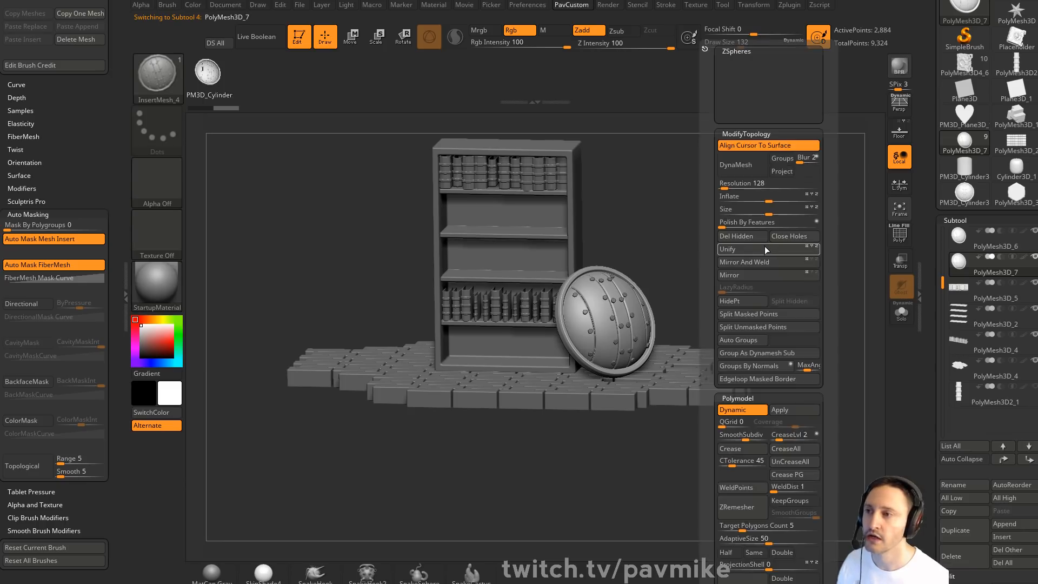
{"action": "left_click", "coordinate": [751, 248]}
{"action": "mouse_move", "coordinate": [754, 273]}
{"action": "left_mouse_down"}
{"action": "mouse_move", "coordinate": [748, 250]}
{"action": "mouse_move", "coordinate": [749, 287]}
{"action": "left_mouse_up"}
{"action": "left_click", "coordinate": [899, 312]}
{"action": "left_click", "coordinate": [894, 311]}
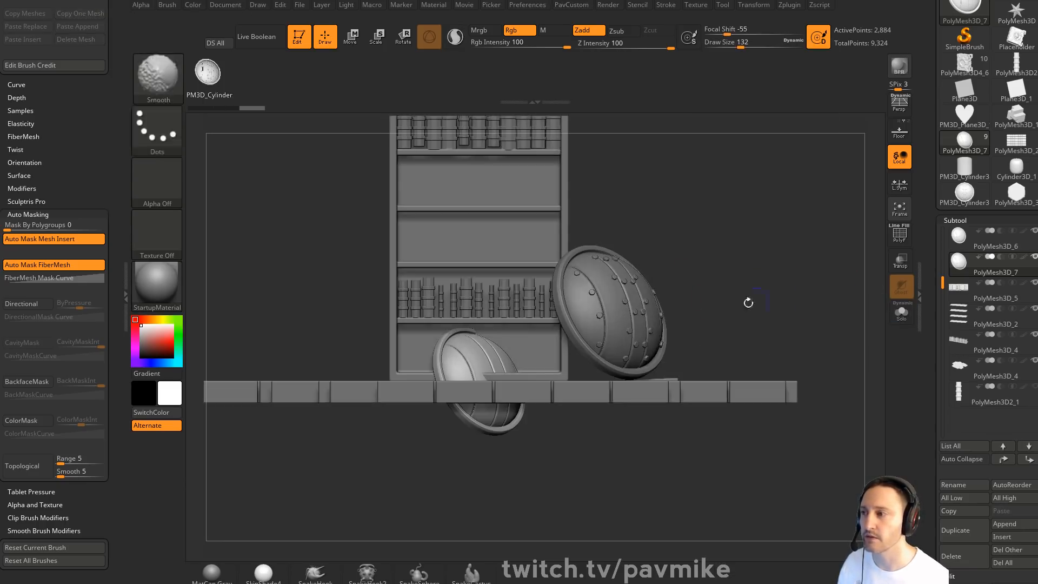
{"action": "scroll", "coordinate": [1001, 325], "scroll_direction": "down", "scroll_amount": 2}
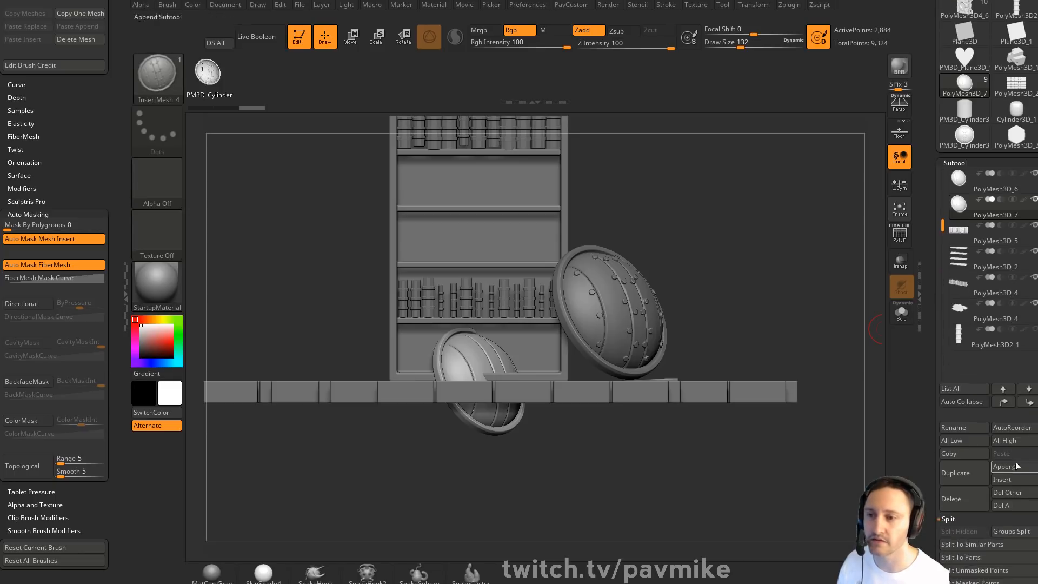
{"action": "left_click", "coordinate": [1004, 481]}
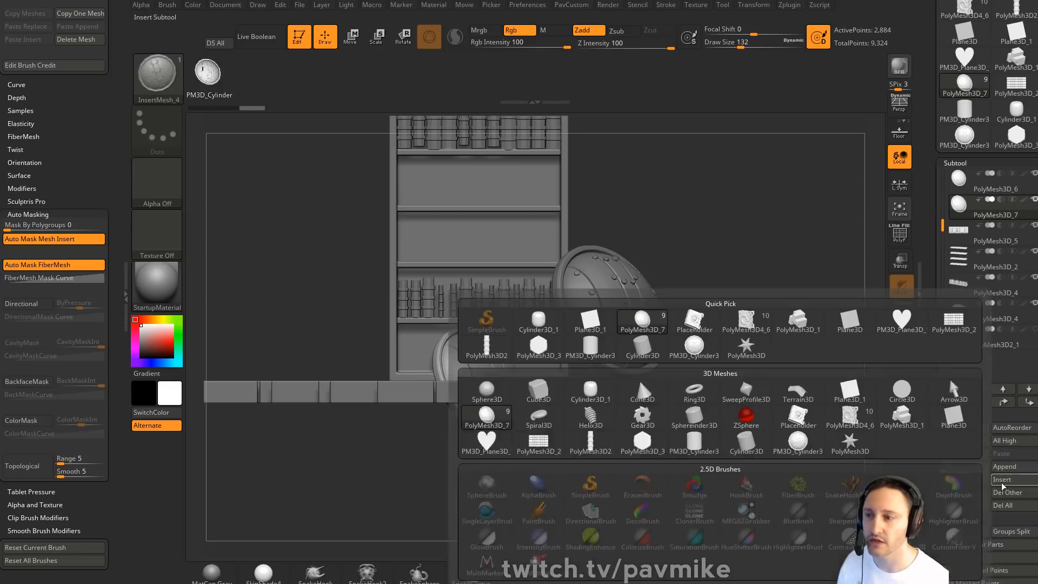
{"action": "left_click", "coordinate": [590, 324]}
{"action": "mouse_move", "coordinate": [799, 322]}
{"action": "left_mouse_down"}
{"action": "mouse_move", "coordinate": [778, 346]}
{"action": "mouse_move", "coordinate": [801, 330]}
{"action": "left_mouse_up"}
{"action": "left_click", "coordinate": [965, 492]}
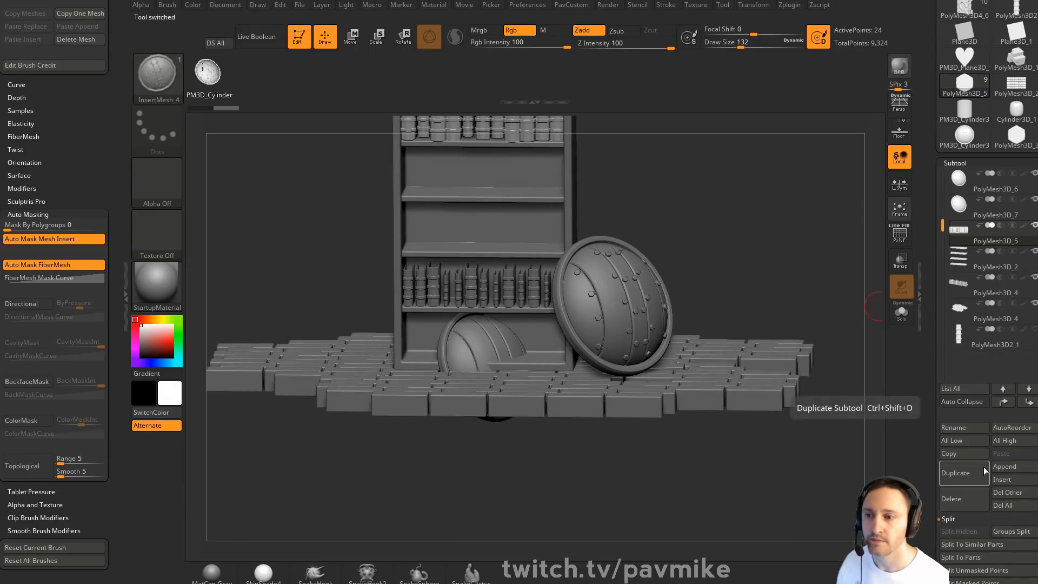
Insert a Cube3D subtool and isolate it with Solo, with polyframe and transparency turned on
{"action": "left_click", "coordinate": [1003, 480]}
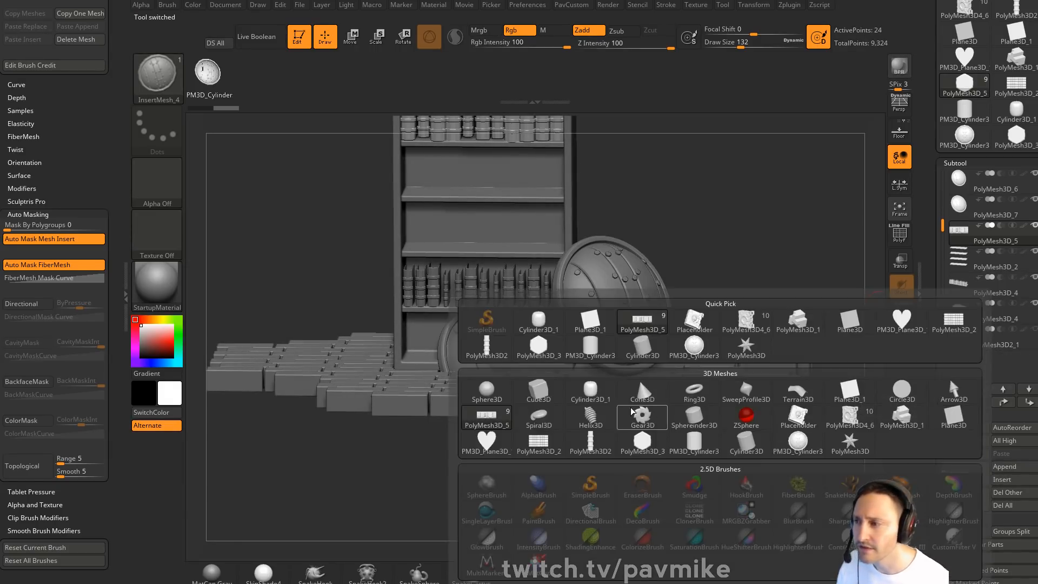
{"action": "left_click", "coordinate": [539, 392]}
{"action": "left_click", "coordinate": [902, 313]}
{"action": "left_click", "coordinate": [900, 235]}
{"action": "left_click", "coordinate": [898, 267]}
{"action": "left_click_drag", "start_coordinate": [871, 281], "coordinate": [839, 313]}
{"action": "left_click_drag", "start_coordinate": [825, 257], "coordinate": [647, 222], "text": "alt"}
{"action": "left_click_drag", "start_coordinate": [676, 233], "coordinate": [740, 257]}
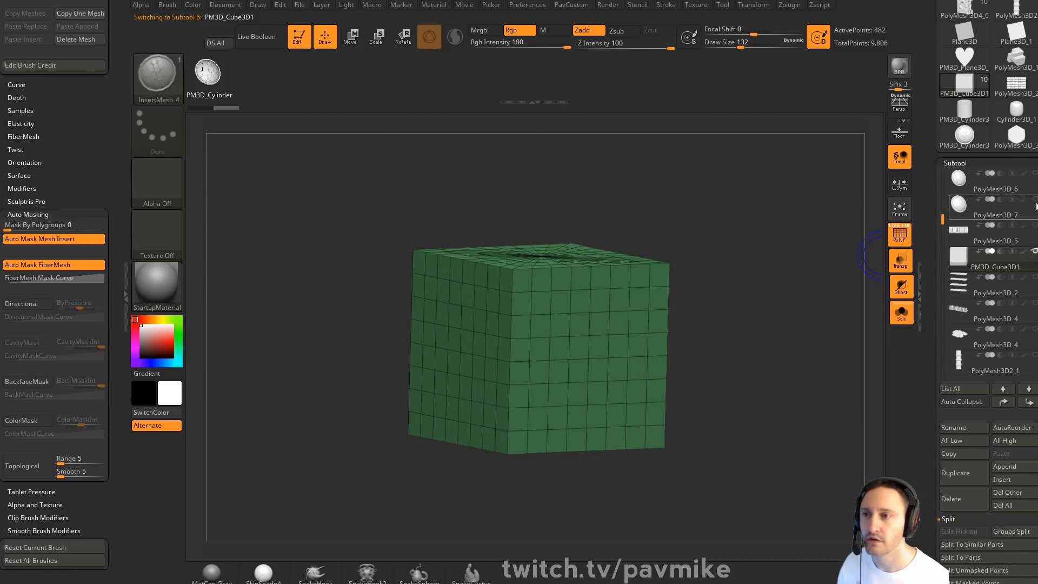
Show only the unified dome together with the cube, with Solo and Ghost turned off, to compare their sizes
{"action": "left_click", "coordinate": [1035, 201]}
{"action": "mouse_move", "coordinate": [871, 292]}
{"action": "left_mouse_down", "text": "shift"}
{"action": "mouse_move", "coordinate": [797, 281]}
{"action": "mouse_move", "coordinate": [804, 254]}
{"action": "mouse_move", "coordinate": [841, 273]}
{"action": "mouse_move", "coordinate": [797, 260]}
{"action": "mouse_move", "coordinate": [825, 261]}
{"action": "left_mouse_up", "text": "shift"}
{"action": "left_click", "coordinate": [902, 311]}
{"action": "left_click", "coordinate": [907, 294]}
{"action": "mouse_move", "coordinate": [660, 252]}
{"action": "left_mouse_down", "text": "shift"}
{"action": "mouse_move", "coordinate": [760, 262]}
{"action": "mouse_move", "coordinate": [801, 214]}
{"action": "mouse_move", "coordinate": [819, 217]}
{"action": "mouse_move", "coordinate": [759, 189]}
{"action": "mouse_move", "coordinate": [763, 239]}
{"action": "mouse_move", "coordinate": [783, 250]}
{"action": "left_mouse_up", "text": "shift"}
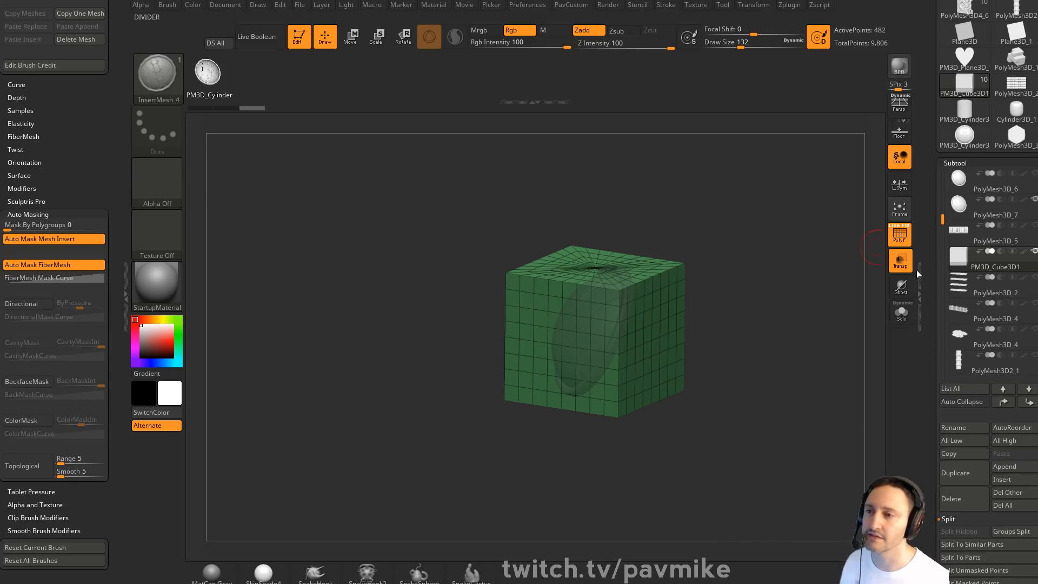
Open the cube's Geometry settings and examine its Position and XYZ Size values
{"action": "mouse_move", "coordinate": [928, 368]}
{"action": "left_mouse_down"}
{"action": "mouse_move", "coordinate": [931, 170]}
{"action": "mouse_move", "coordinate": [935, 275]}
{"action": "left_mouse_up"}
{"action": "left_click", "coordinate": [954, 203]}
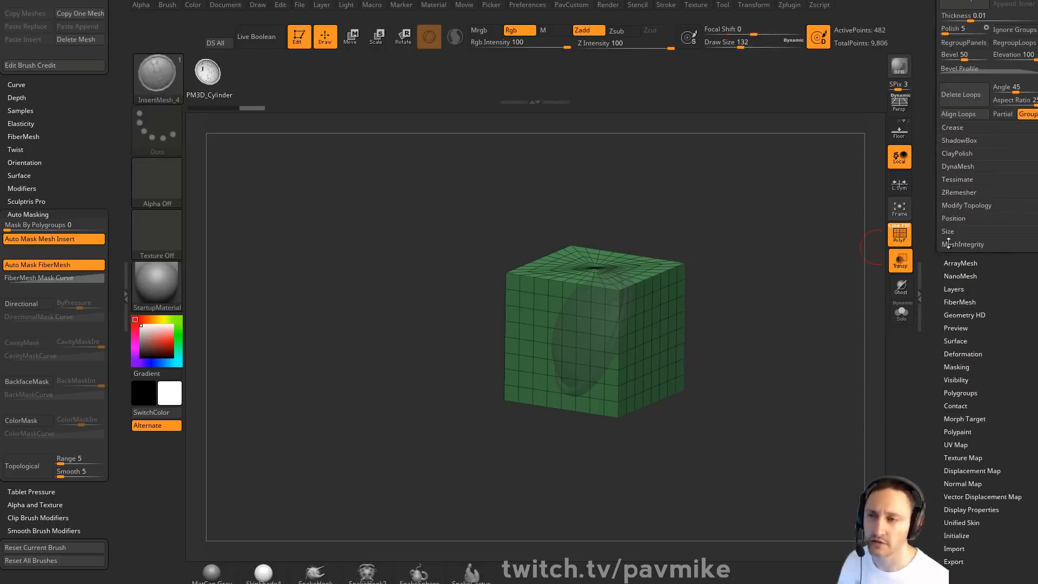
{"action": "left_click", "coordinate": [973, 228]}
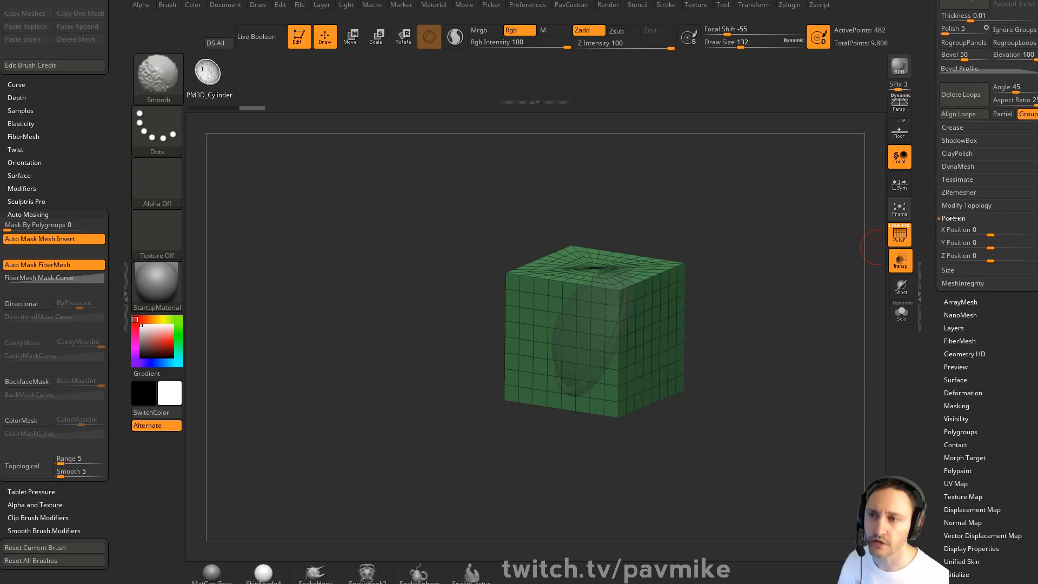
{"action": "left_click", "coordinate": [953, 230]}
{"action": "left_click", "coordinate": [953, 230]}
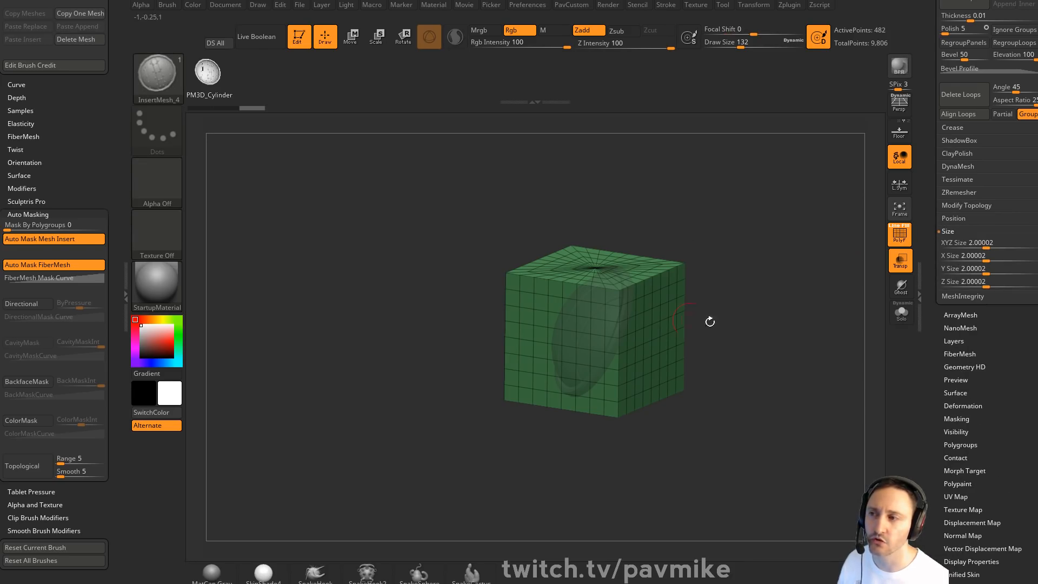
{"action": "left_click", "coordinate": [955, 255]}
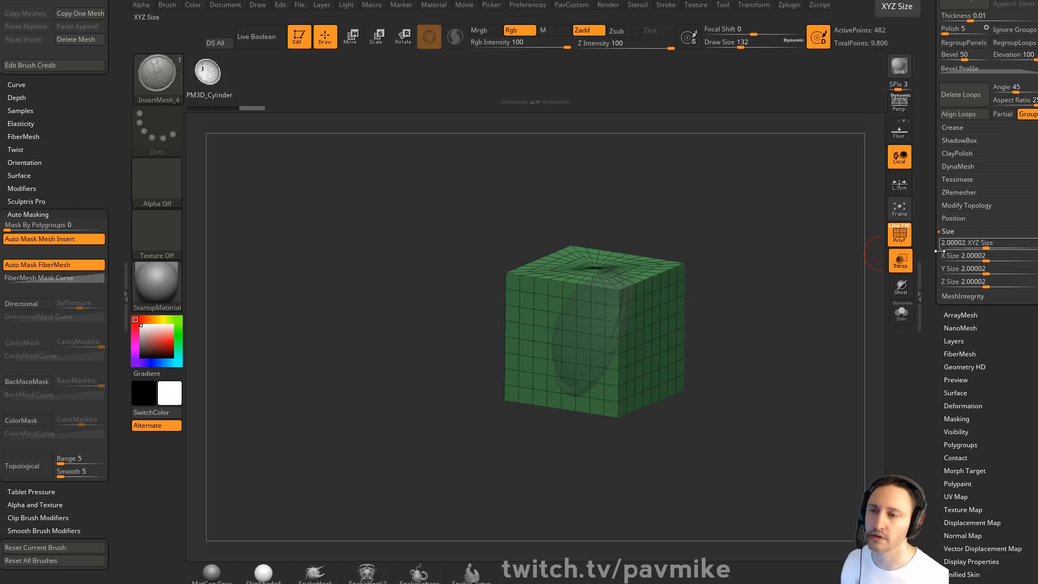
{"action": "left_click", "coordinate": [987, 242]}
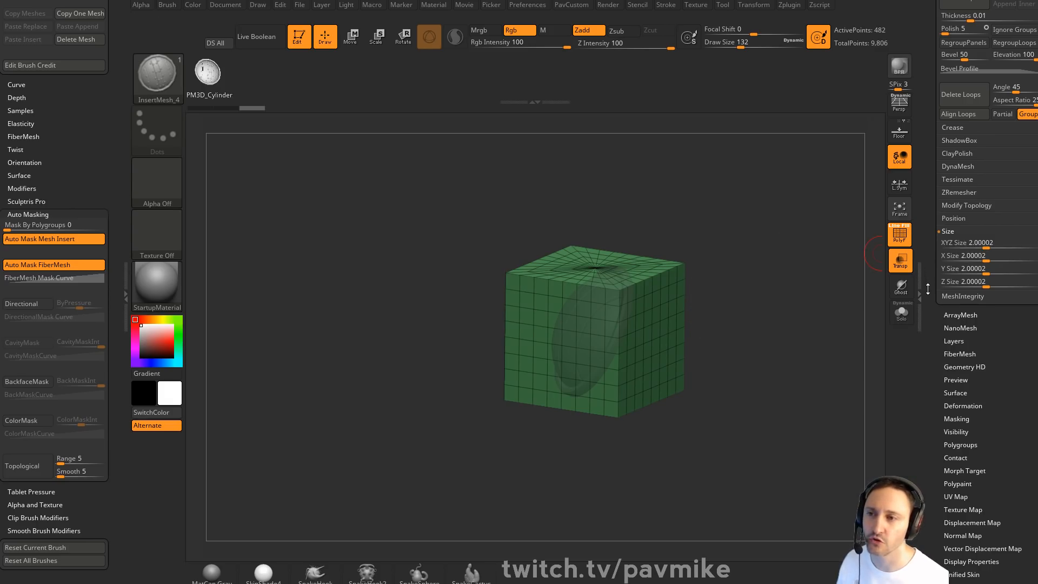
Open the cube's Export settings and examine the Scale factor and the X, Y and Z offsets
{"action": "scroll", "coordinate": [970, 257], "scroll_direction": "down", "scroll_amount": 5}
{"action": "left_click", "coordinate": [956, 265]}
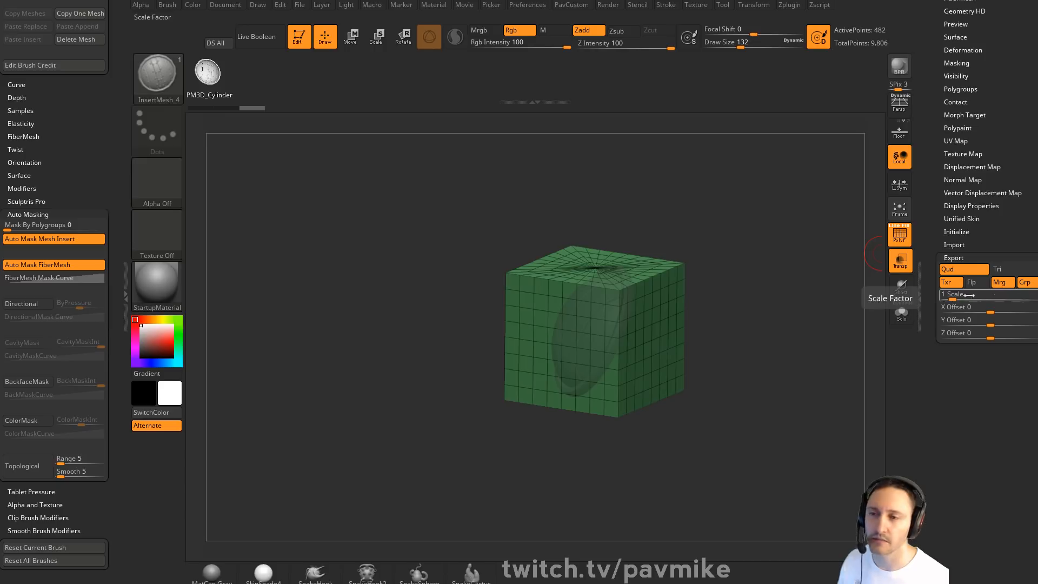
{"action": "left_click_drag", "start_coordinate": [923, 260], "coordinate": [923, 299]}
{"action": "left_click_drag", "start_coordinate": [929, 239], "coordinate": [930, 181]}
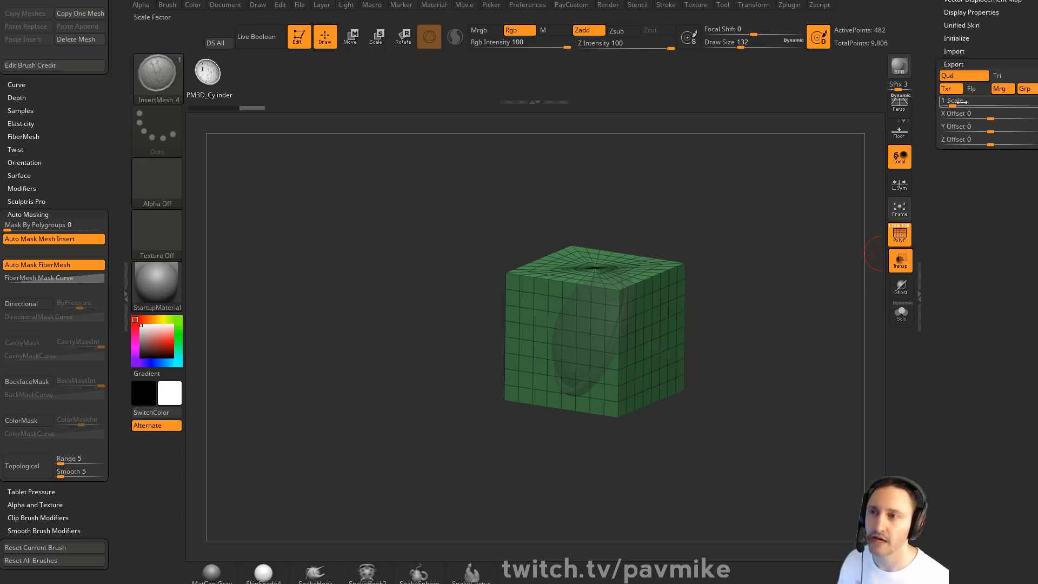
Delete the PM3D_Cube3D1 subtool from the scene
{"action": "left_click_drag", "start_coordinate": [926, 230], "coordinate": [927, 310]}
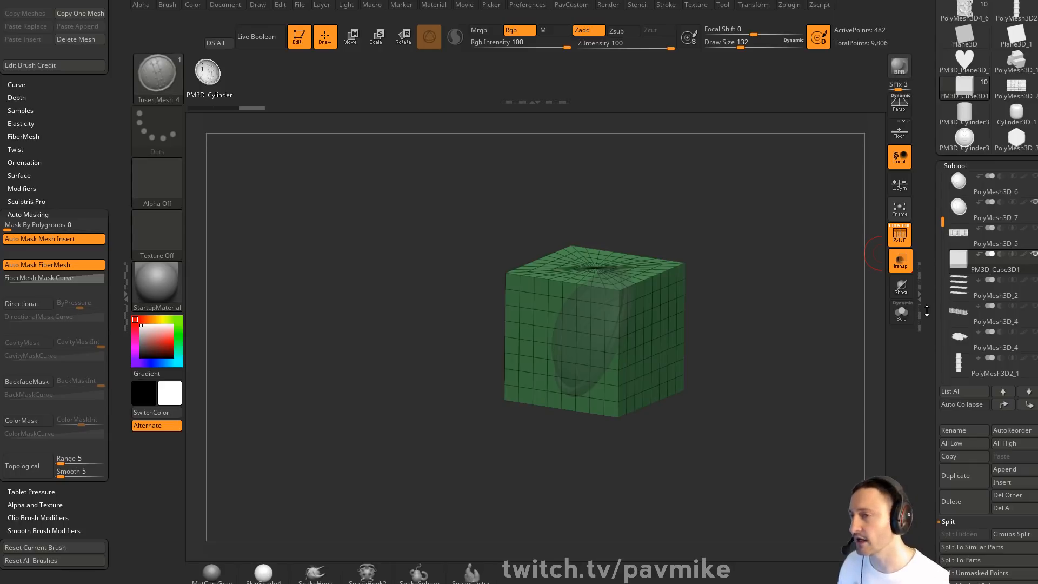
{"action": "left_click_drag", "start_coordinate": [921, 222], "coordinate": [914, 281]}
{"action": "left_click_drag", "start_coordinate": [754, 289], "coordinate": [708, 304]}
{"action": "left_click_drag", "start_coordinate": [931, 257], "coordinate": [920, 280]}
{"action": "left_click_drag", "start_coordinate": [798, 292], "coordinate": [714, 318]}
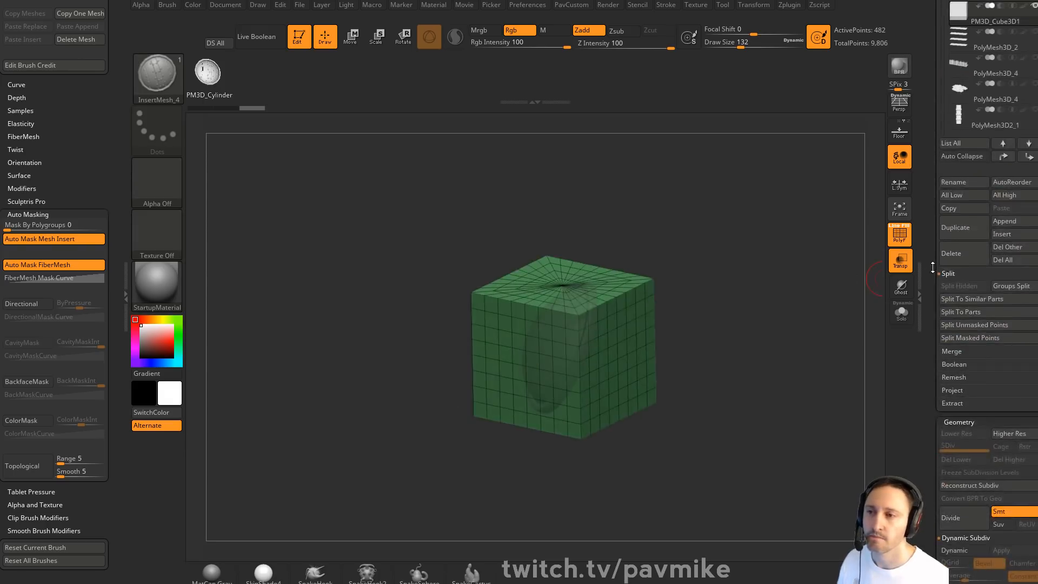
{"action": "left_click_drag", "start_coordinate": [933, 266], "coordinate": [922, 342]}
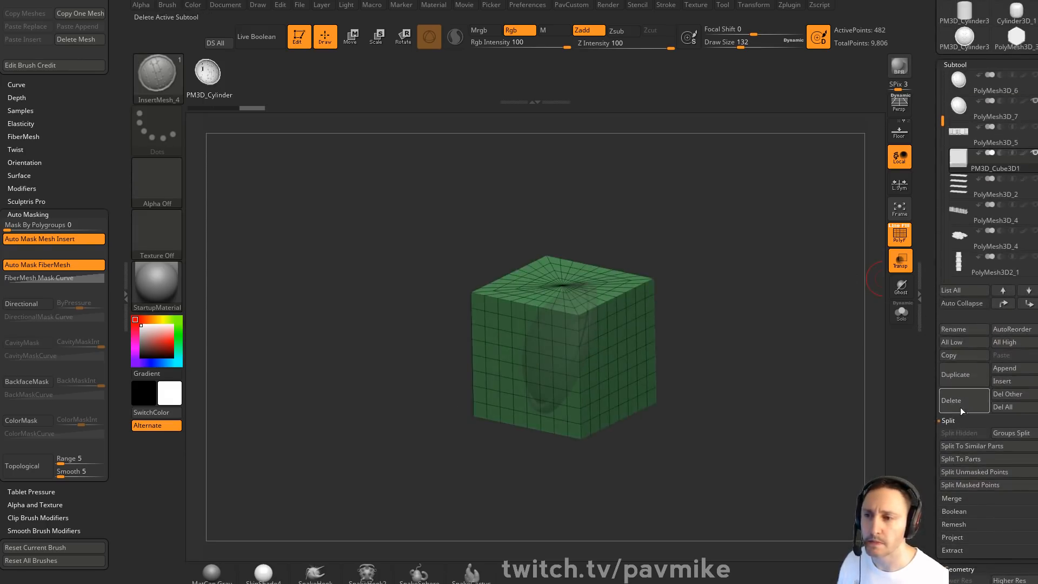
{"action": "left_click", "coordinate": [961, 410]}
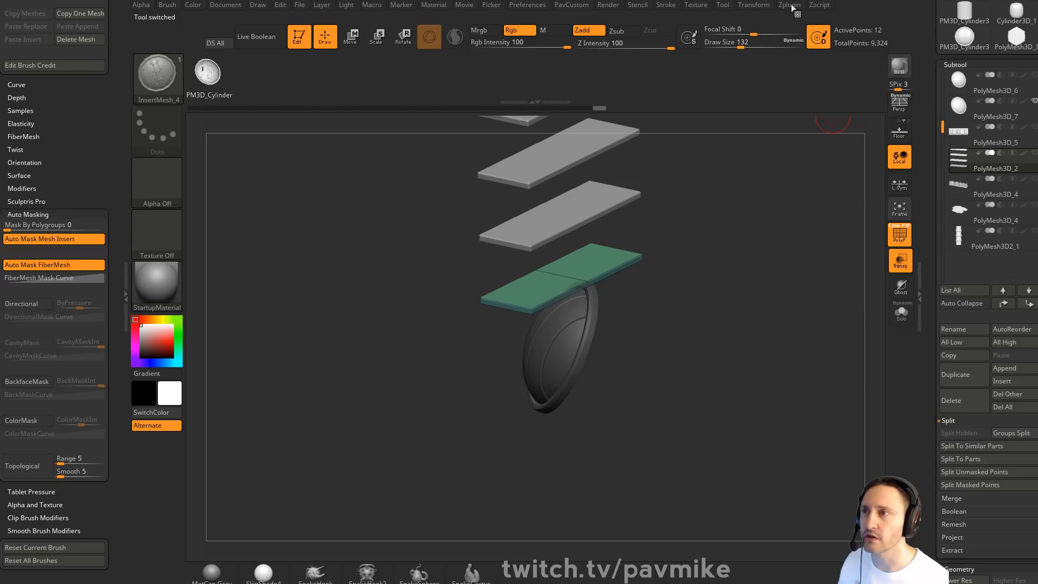
View the Scale Master plugin's information page, including its usage video and download link, and close it
{"action": "mouse_move", "coordinate": [793, 8]}
{"action": "left_click", "coordinate": [823, 168], "text": "shift"}
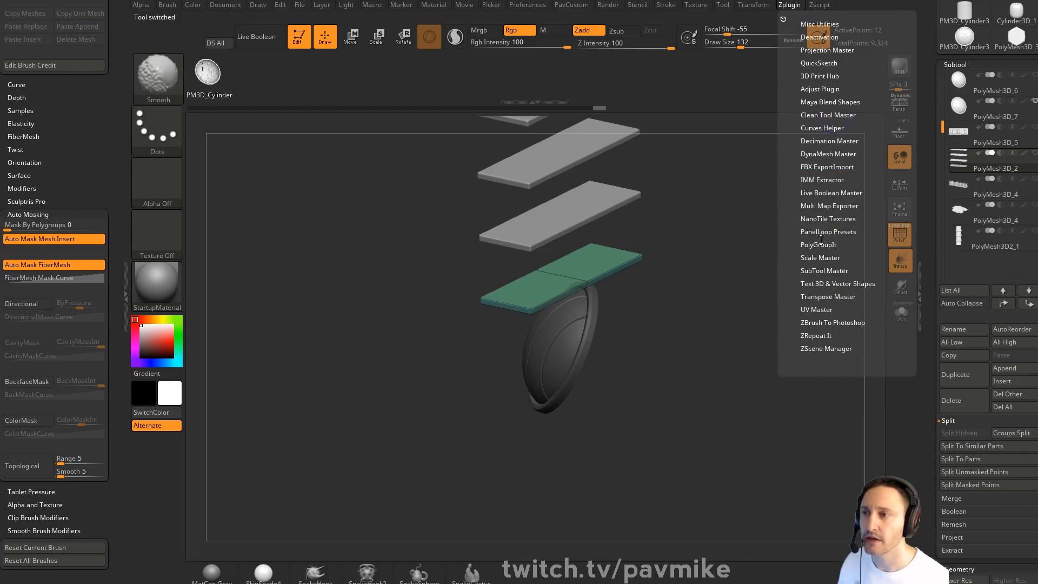
{"action": "left_click", "coordinate": [819, 258]}
{"action": "left_click", "coordinate": [827, 281]}
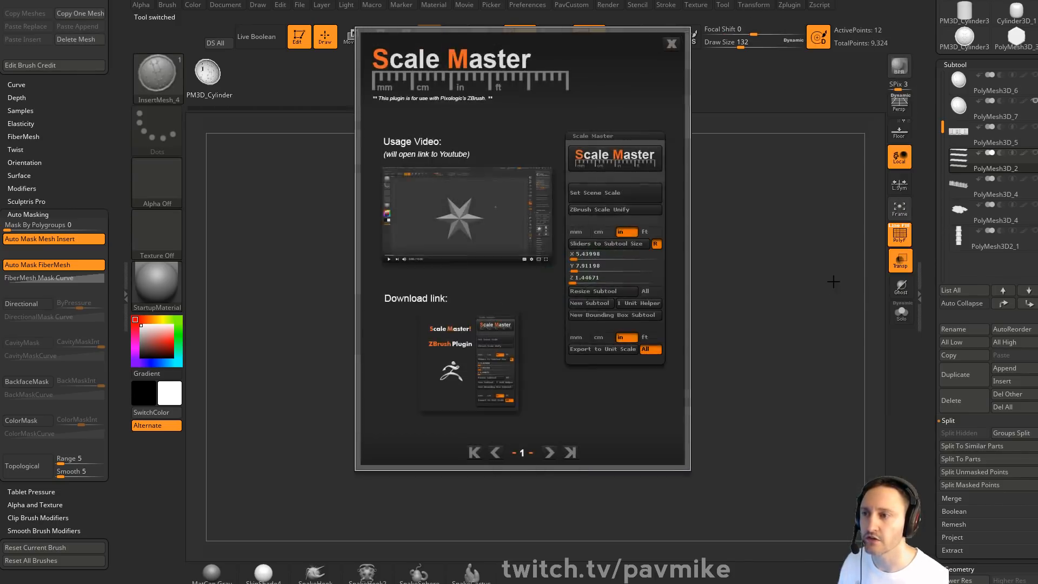
{"action": "left_click", "coordinate": [671, 43]}
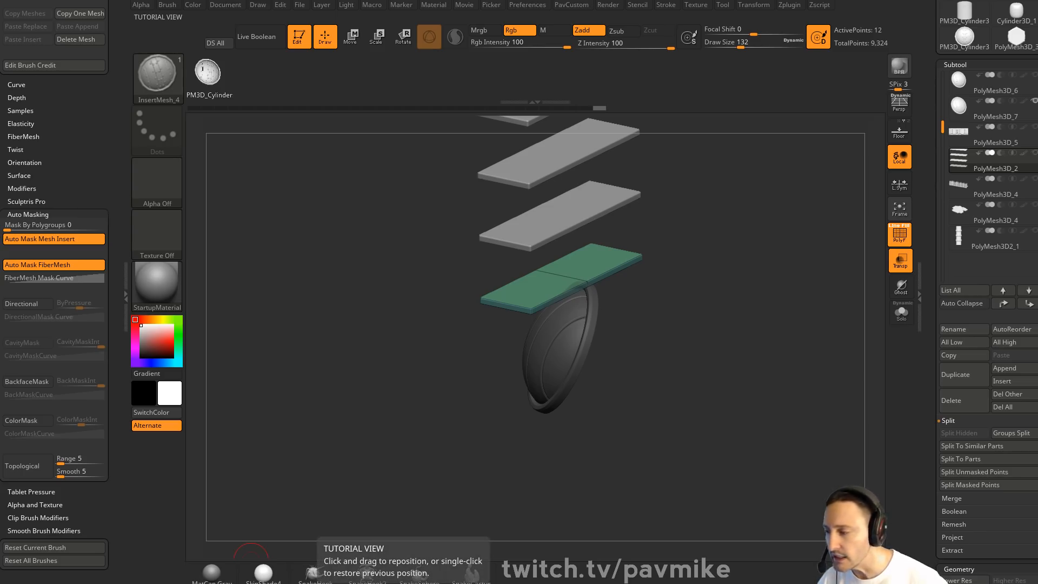
Switch to the YouTube browser window and open "Pavwork 30 Polygroup Head ZRemesh and Cleanup" from the channel's Livestream Highlights playlist
{"action": "left_click_drag", "start_coordinate": [1037, 33], "coordinate": [645, 31]}
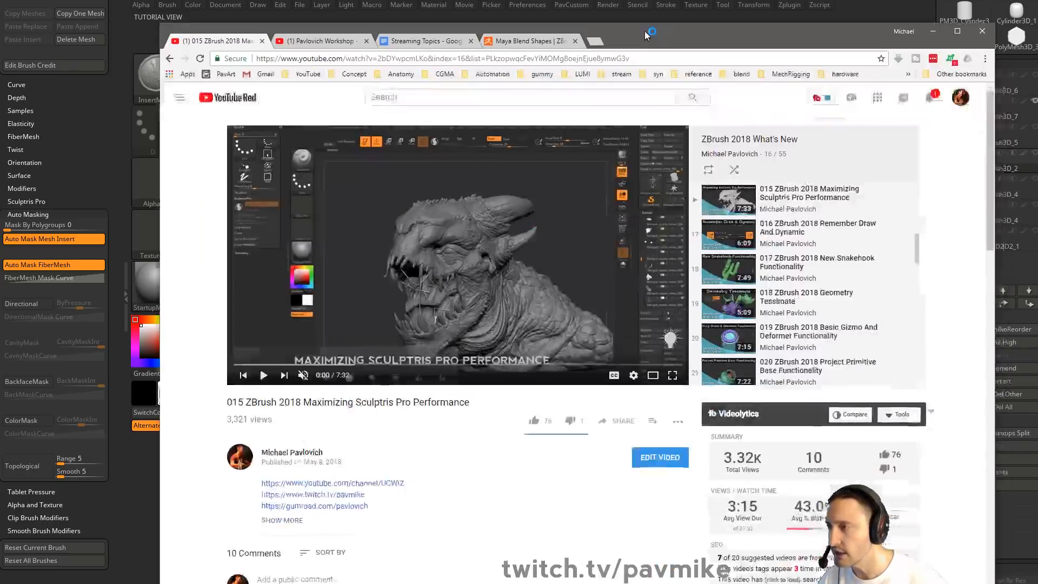
{"action": "left_click", "coordinate": [168, 56]}
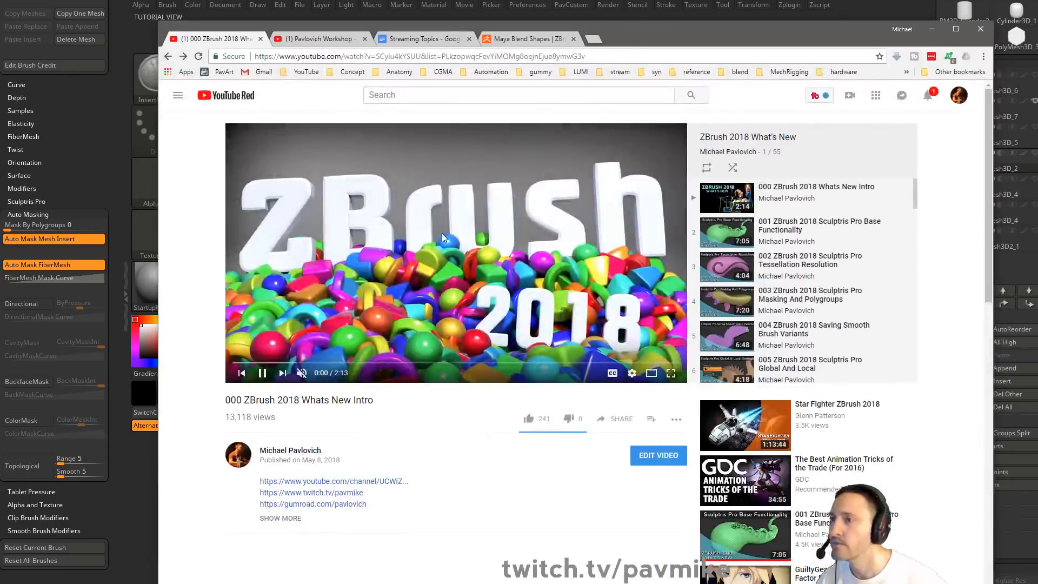
{"action": "left_click", "coordinate": [168, 56]}
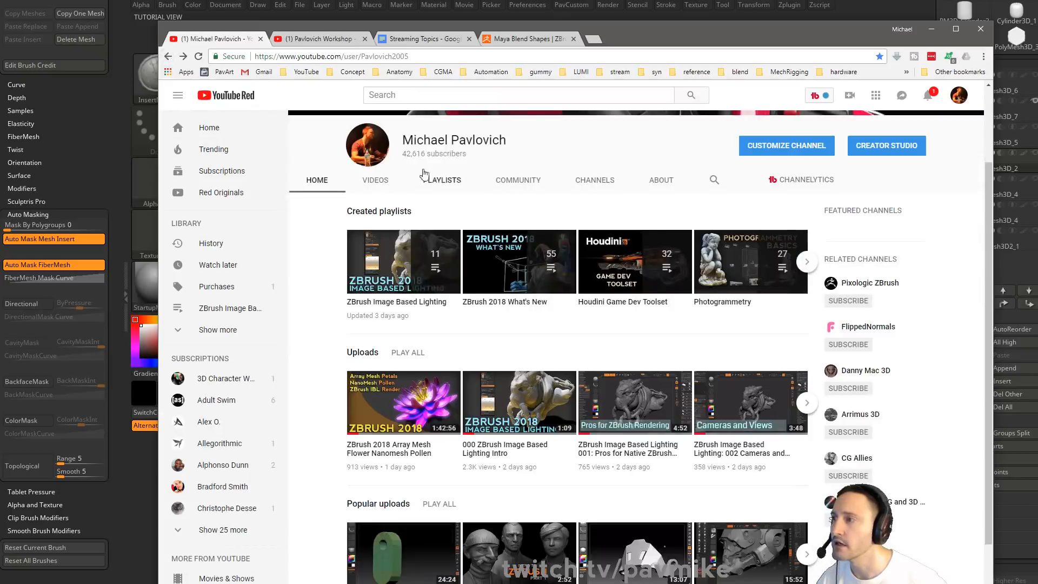
{"action": "left_click", "coordinate": [440, 181]}
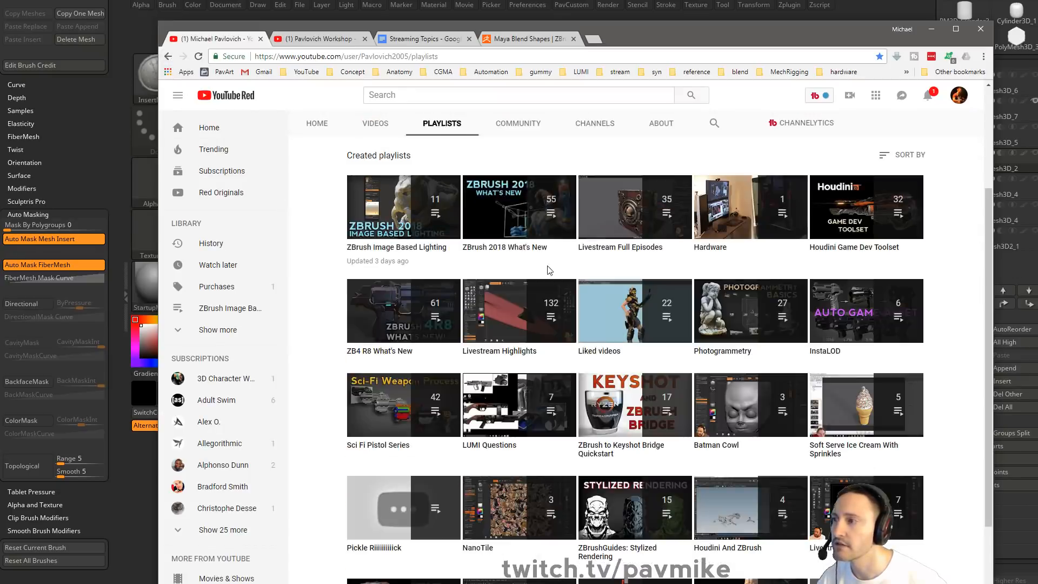
{"action": "left_click", "coordinate": [501, 351]}
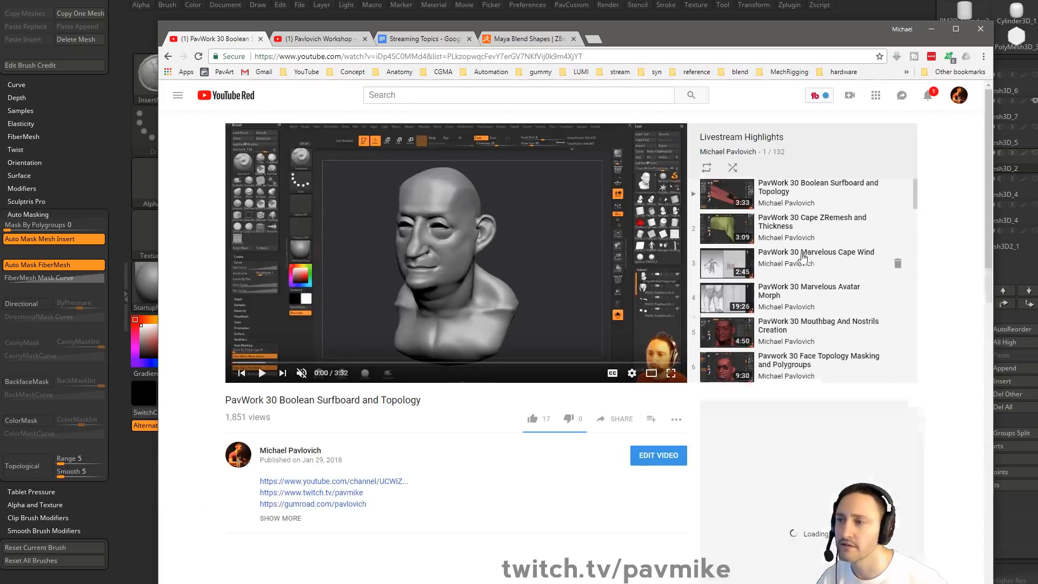
{"action": "scroll", "coordinate": [800, 260], "scroll_direction": "down", "scroll_amount": 3}
{"action": "left_click", "coordinate": [814, 245]}
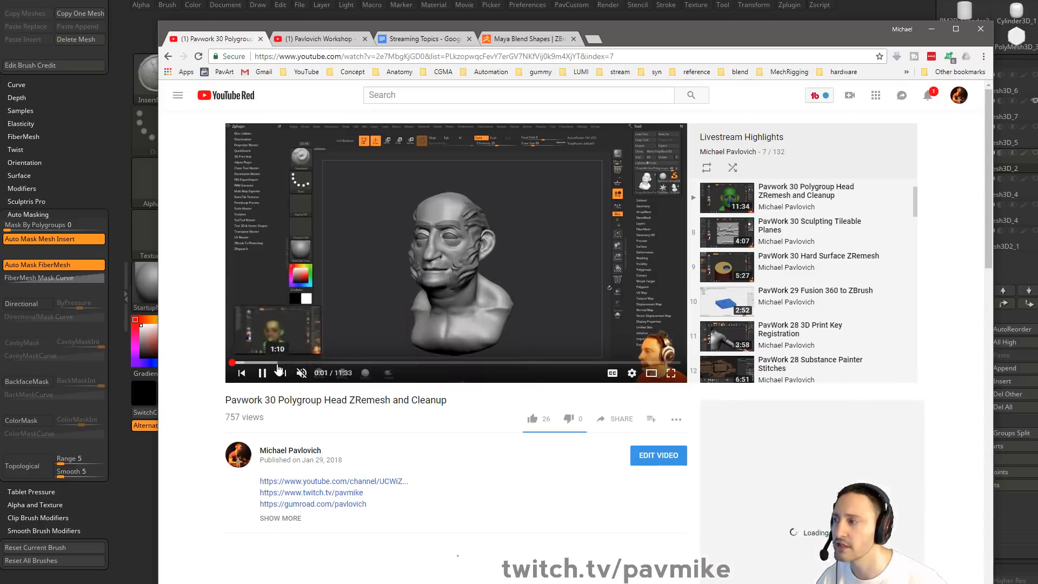
Skim the first part of the polygroup head video up to about 6:57 and pause it there
{"action": "left_click", "coordinate": [292, 363]}
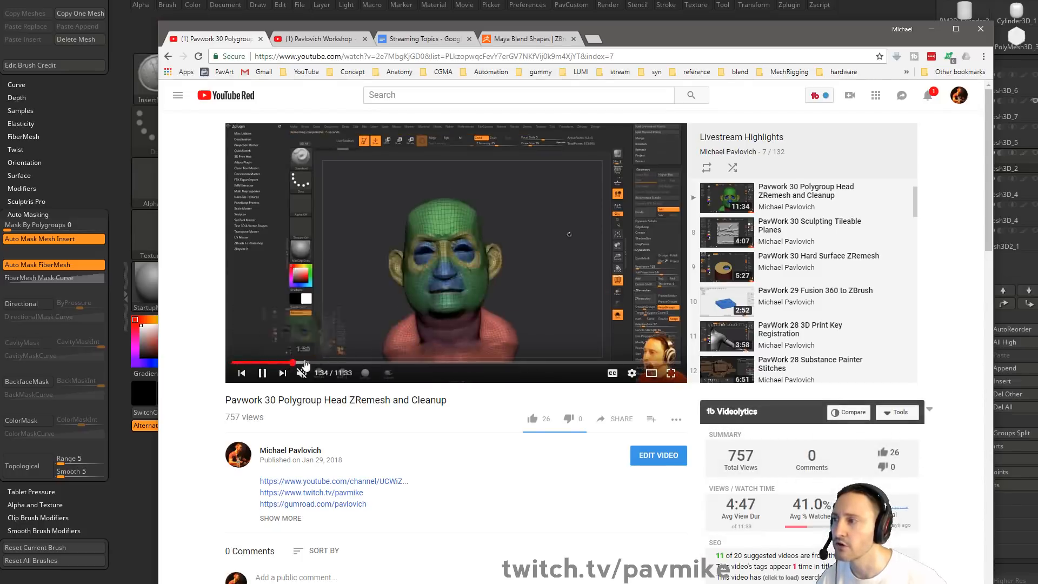
{"action": "left_click", "coordinate": [335, 362]}
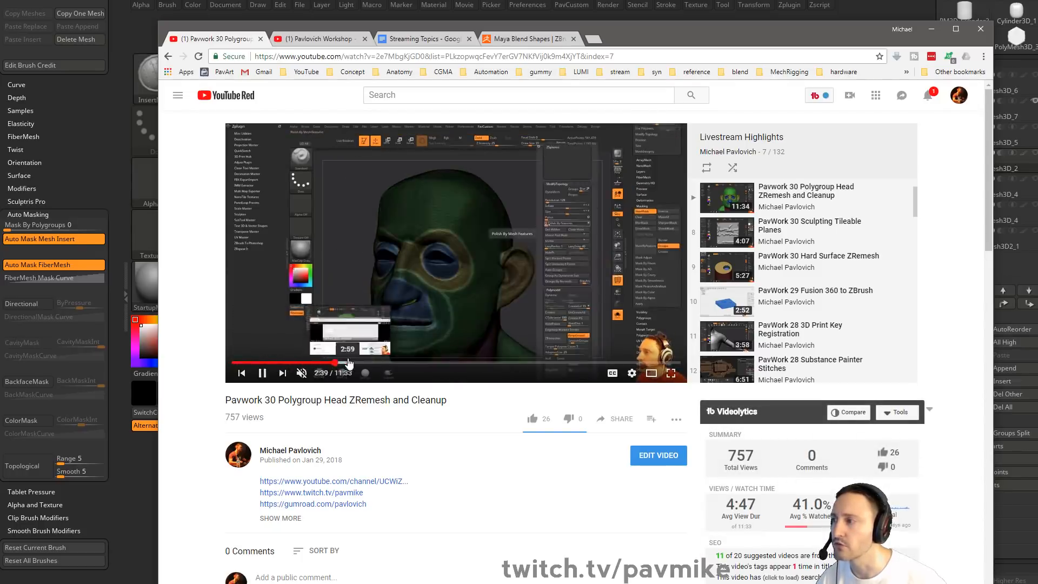
{"action": "left_click", "coordinate": [347, 363]}
{"action": "left_click", "coordinate": [383, 363]}
{"action": "left_click", "coordinate": [396, 363]}
{"action": "left_click", "coordinate": [424, 363]}
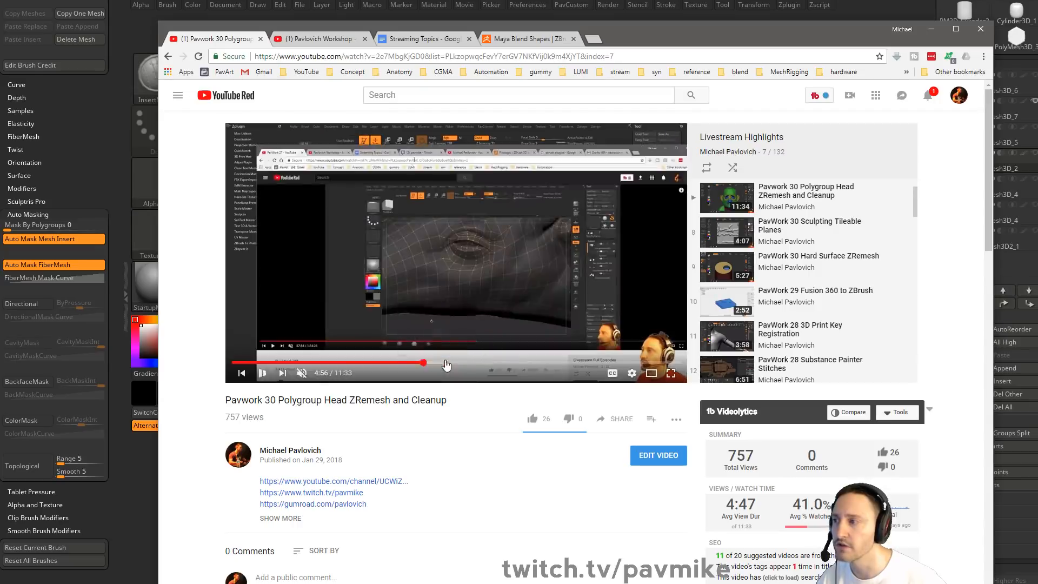
{"action": "left_click", "coordinate": [464, 364]}
{"action": "left_click", "coordinate": [486, 364]}
{"action": "left_click", "coordinate": [502, 364]}
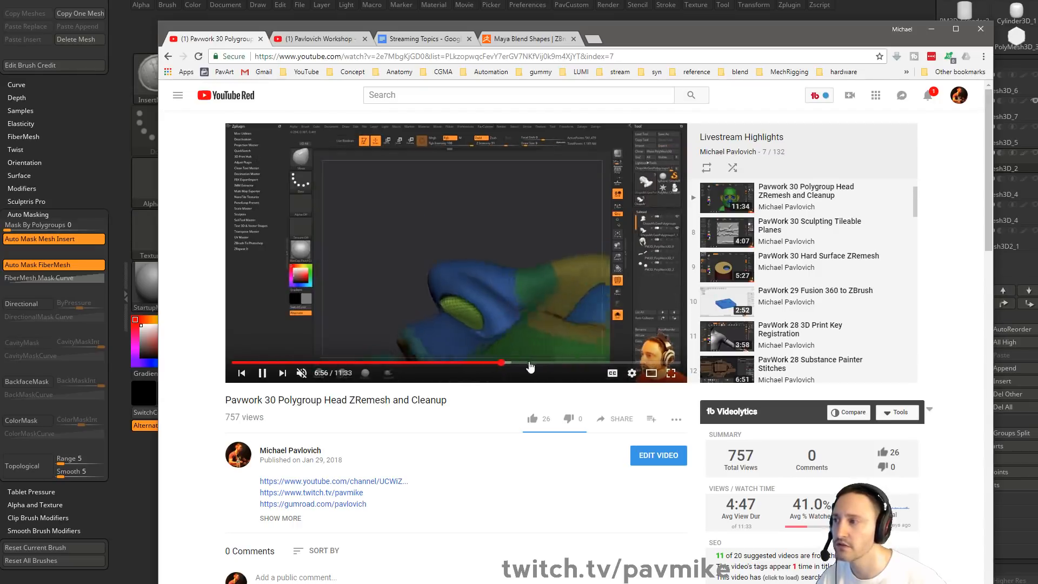
{"action": "left_click", "coordinate": [262, 373]}
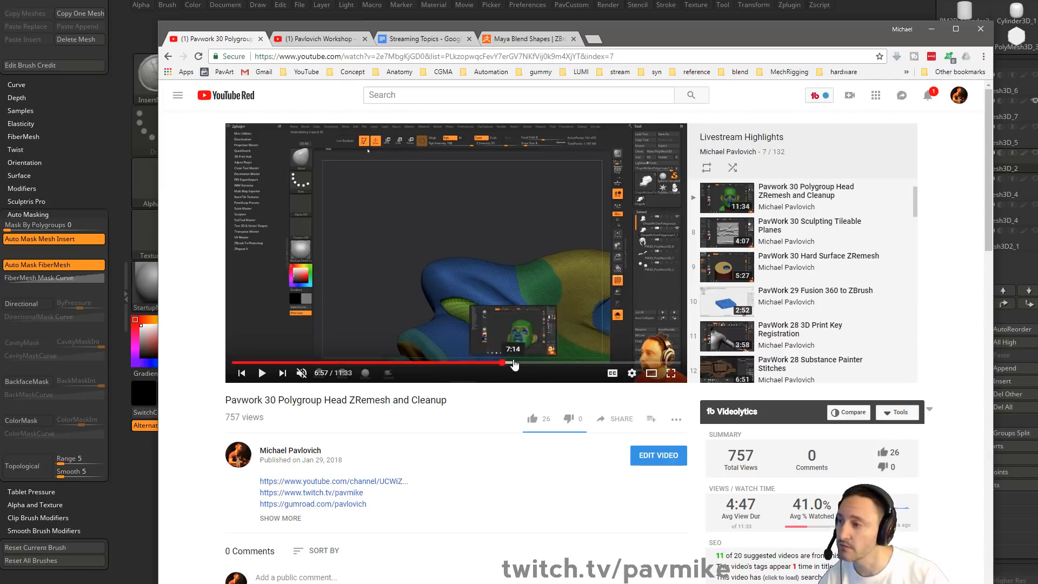
Skim the rest of the paused video up to about 10:35 and go back to 9:53 to examine the cleaned-up head
{"action": "left_click", "coordinate": [514, 363]}
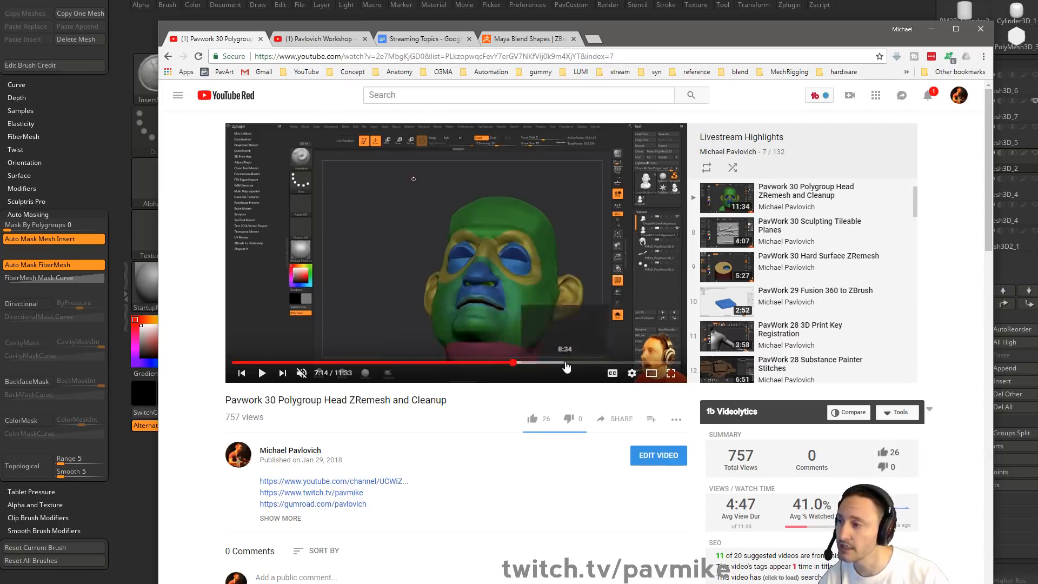
{"action": "left_click", "coordinate": [565, 363]}
{"action": "left_click", "coordinate": [584, 363]}
{"action": "left_click", "coordinate": [600, 363]}
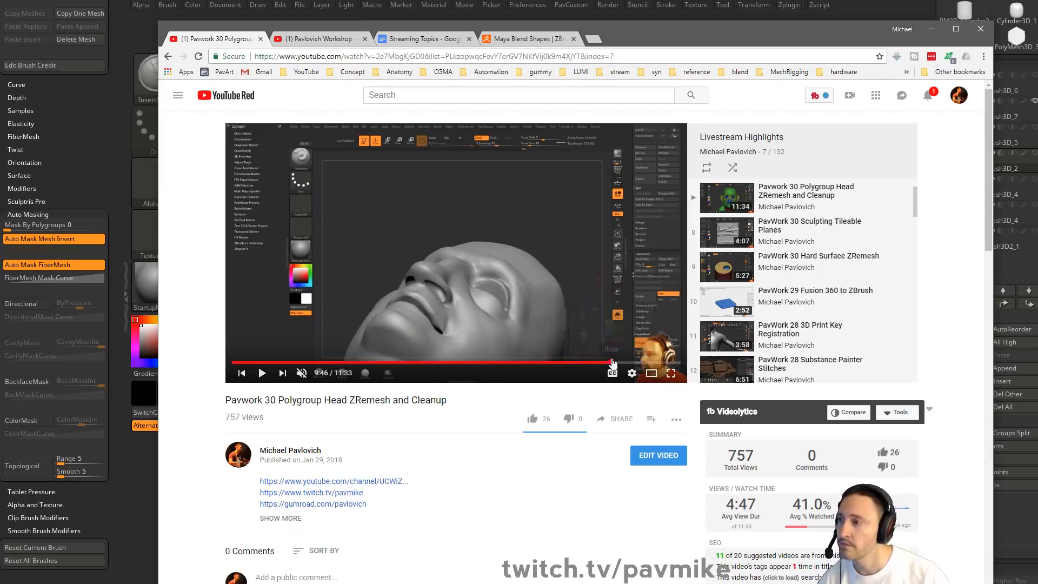
{"action": "left_click", "coordinate": [612, 363]}
{"action": "left_click", "coordinate": [634, 363]}
{"action": "left_click", "coordinate": [644, 363]}
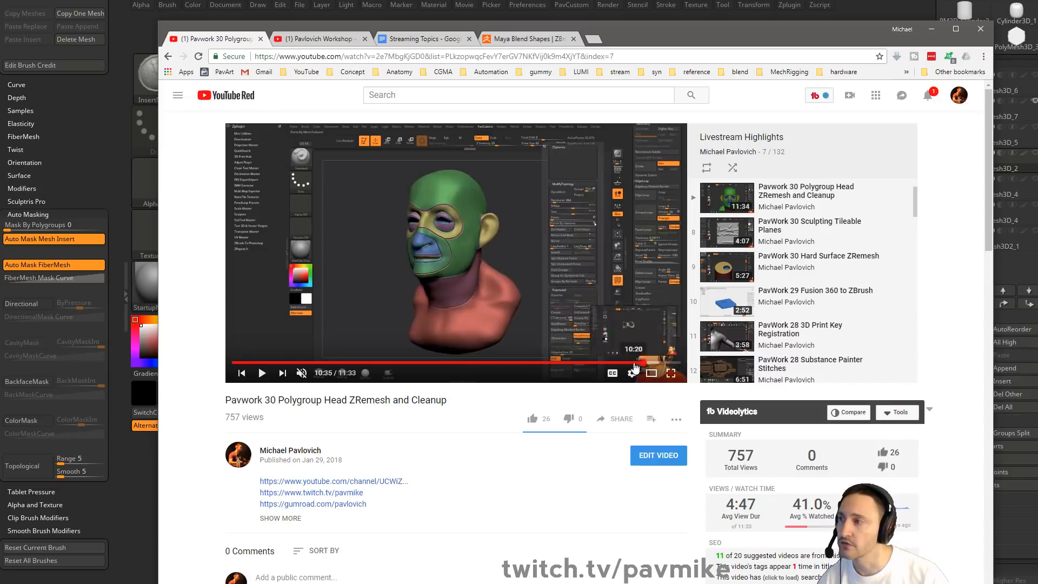
{"action": "left_click", "coordinate": [631, 362]}
{"action": "left_click", "coordinate": [616, 363]}
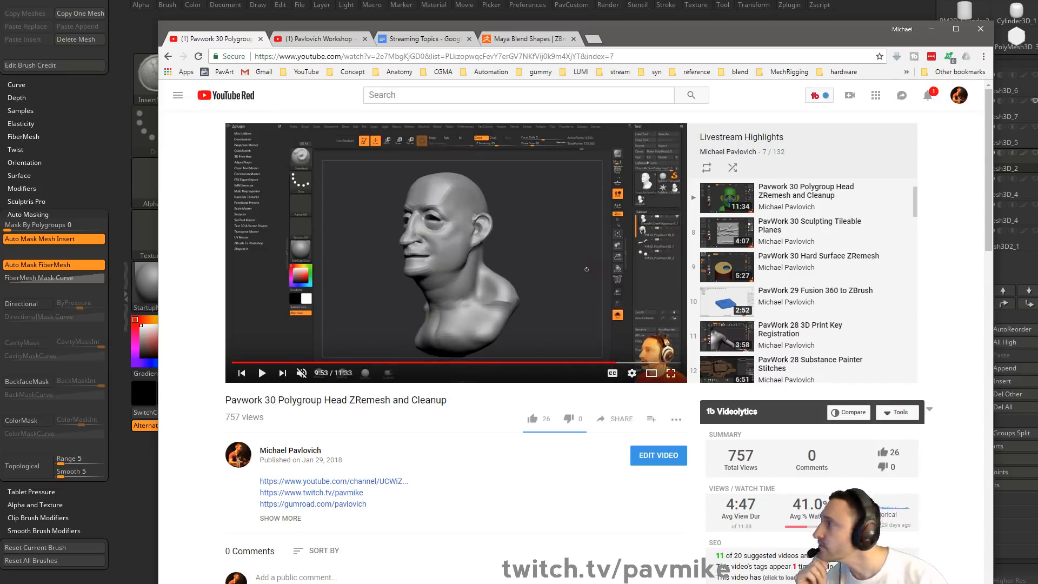
Return to the channel's playlists, open the ZBrush Image Based Lighting playlist to view its videos, and go back
{"action": "left_click", "coordinate": [615, 418]}
{"action": "left_click", "coordinate": [698, 221]}
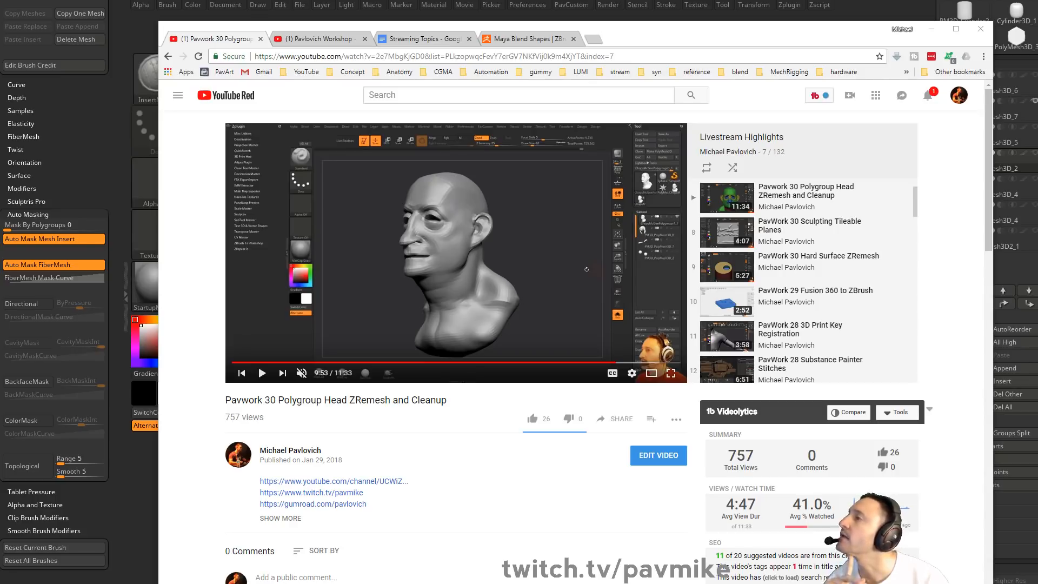
{"action": "left_click", "coordinate": [168, 56]}
{"action": "left_click", "coordinate": [168, 56]}
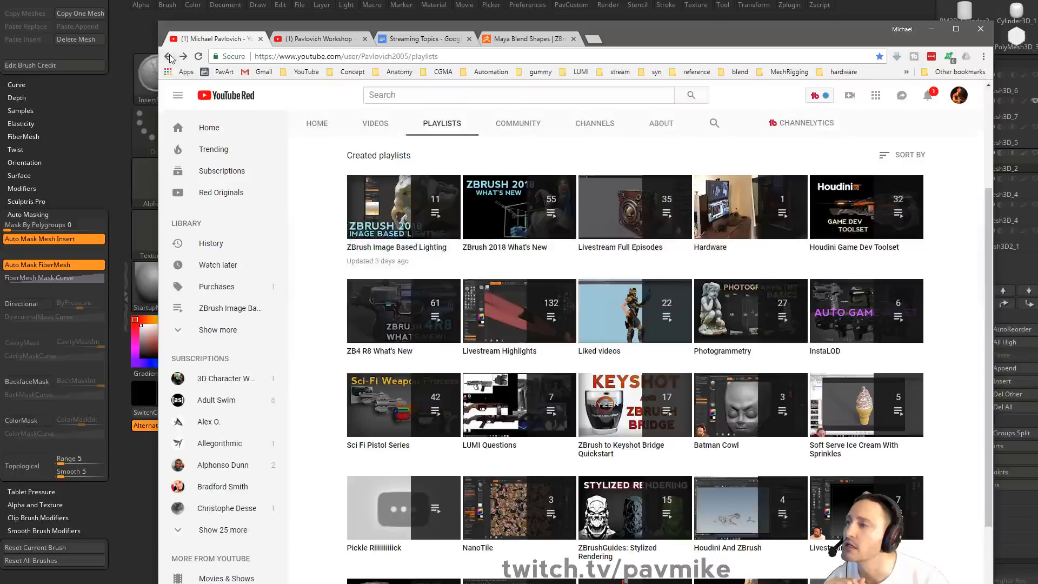
{"action": "left_click", "coordinate": [390, 233]}
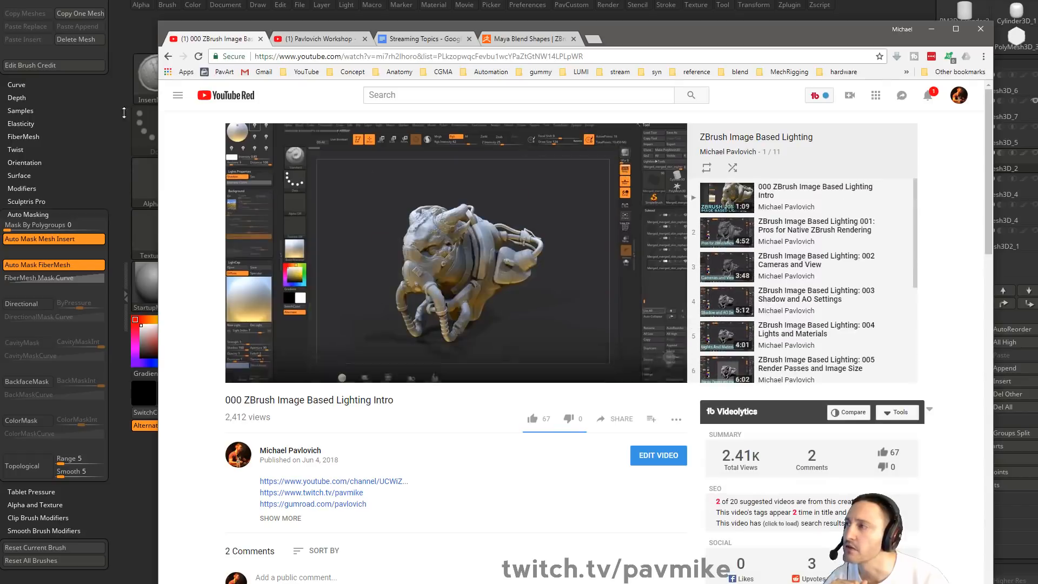
{"action": "left_click", "coordinate": [168, 57]}
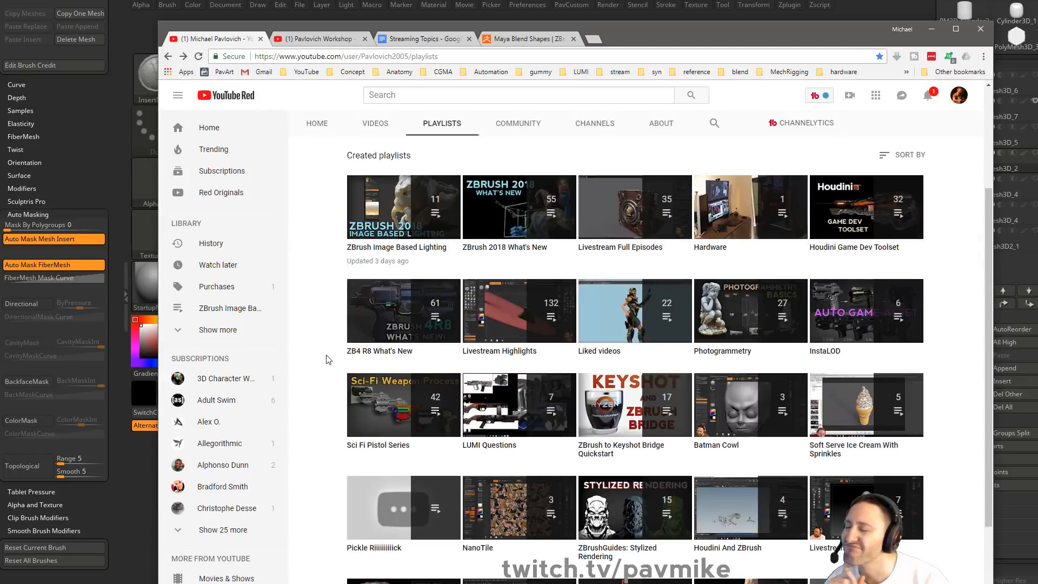
Look through the video list of the Intro to ZBrush Part 3 playlist and return to the playlists overview
{"action": "scroll", "coordinate": [328, 360], "scroll_direction": "down", "scroll_amount": 4}
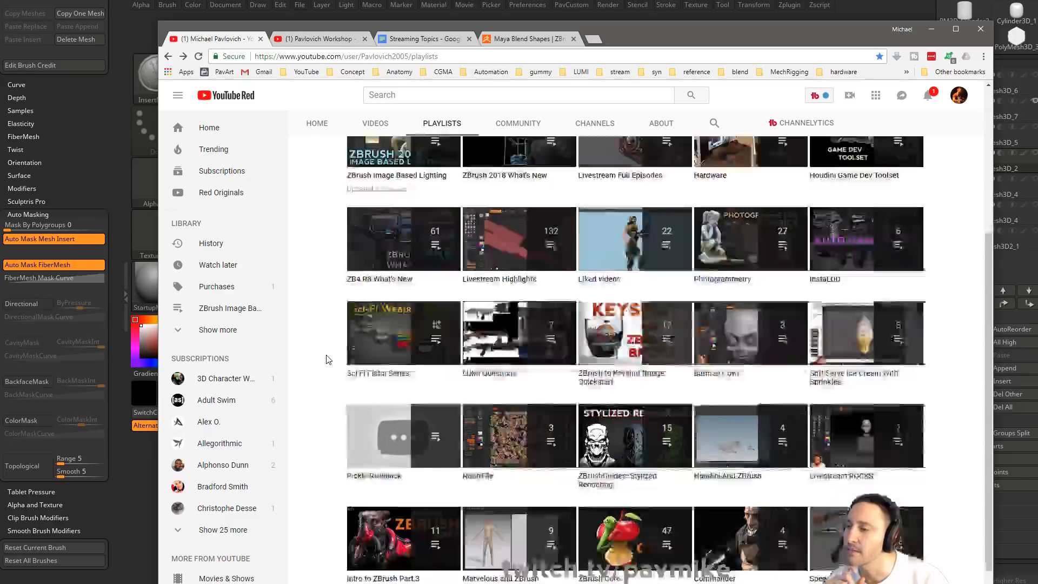
{"action": "left_click", "coordinate": [381, 473]}
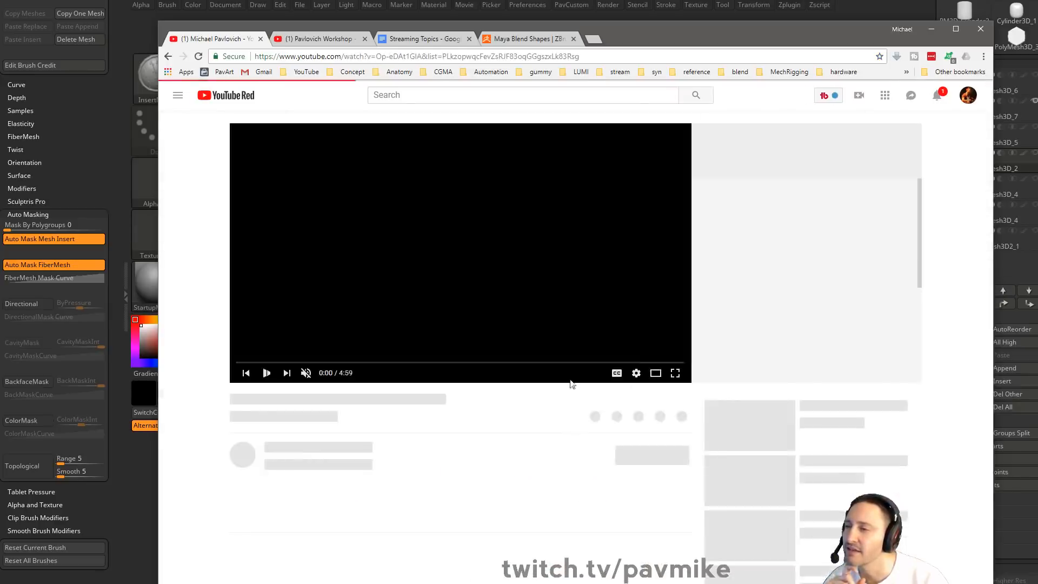
{"action": "scroll", "coordinate": [788, 285], "scroll_direction": "down", "scroll_amount": 3}
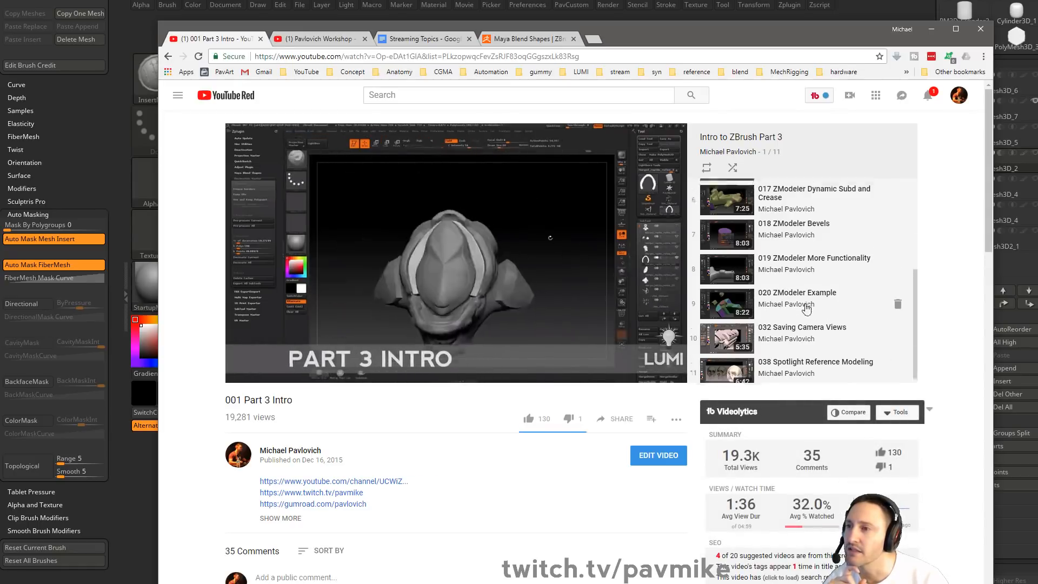
{"action": "scroll", "coordinate": [764, 292], "scroll_direction": "up", "scroll_amount": 2}
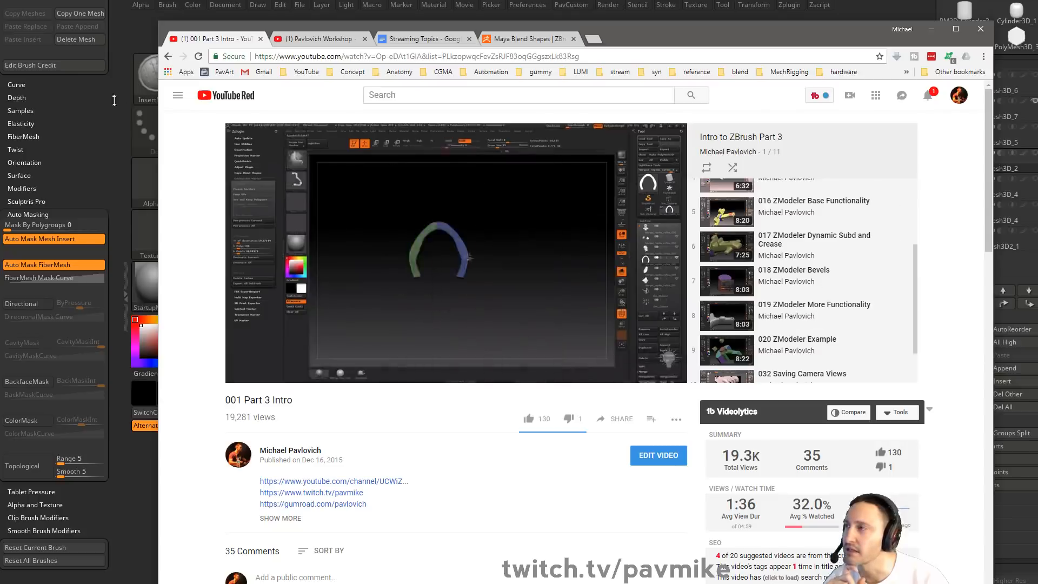
{"action": "key", "text": "alt+Left"}
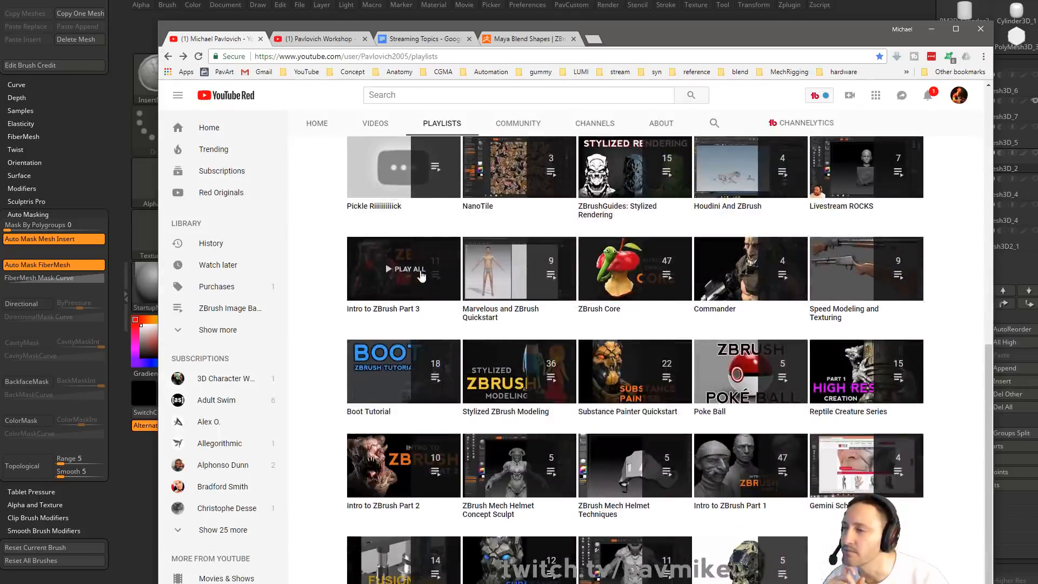
Browse the ZBrush Core playlist as far as the 038 Render Passes video and return to the playlists overview
{"action": "left_click", "coordinate": [611, 311]}
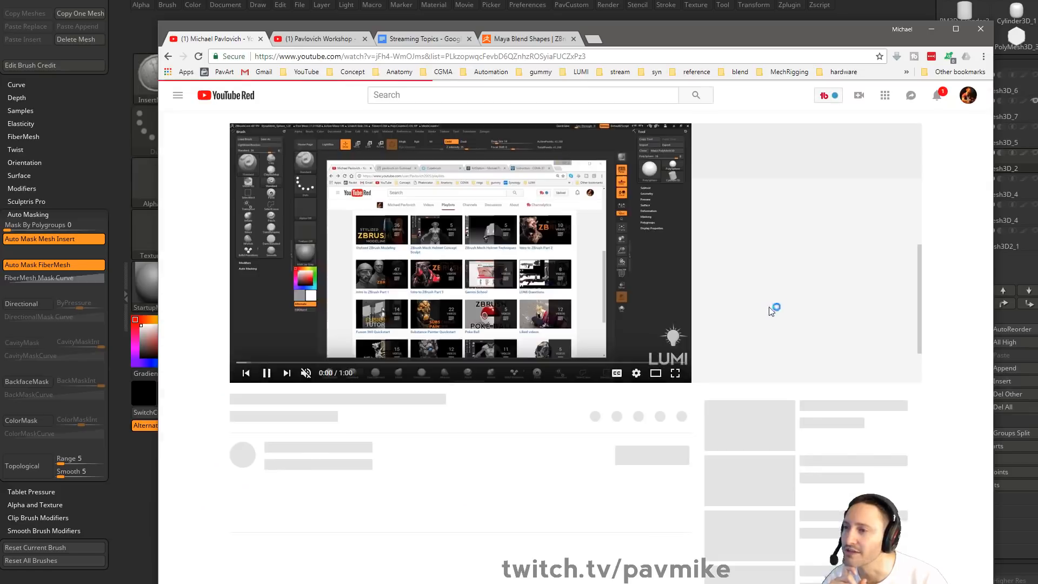
{"action": "scroll", "coordinate": [775, 300], "scroll_direction": "down", "scroll_amount": 15}
{"action": "scroll", "coordinate": [775, 300], "scroll_direction": "down", "scroll_amount": 9}
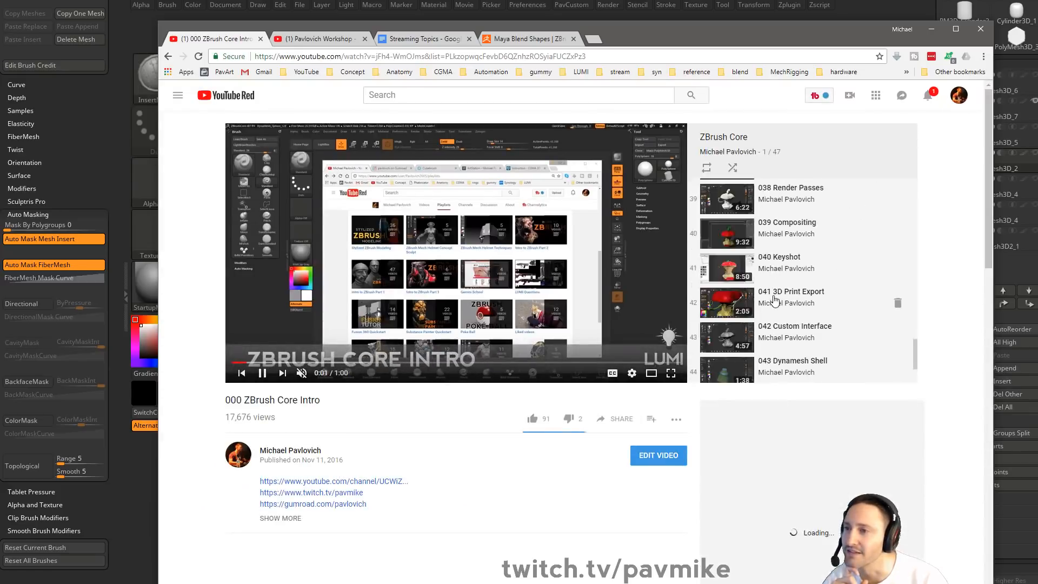
{"action": "scroll", "coordinate": [775, 300], "scroll_direction": "up", "scroll_amount": 3}
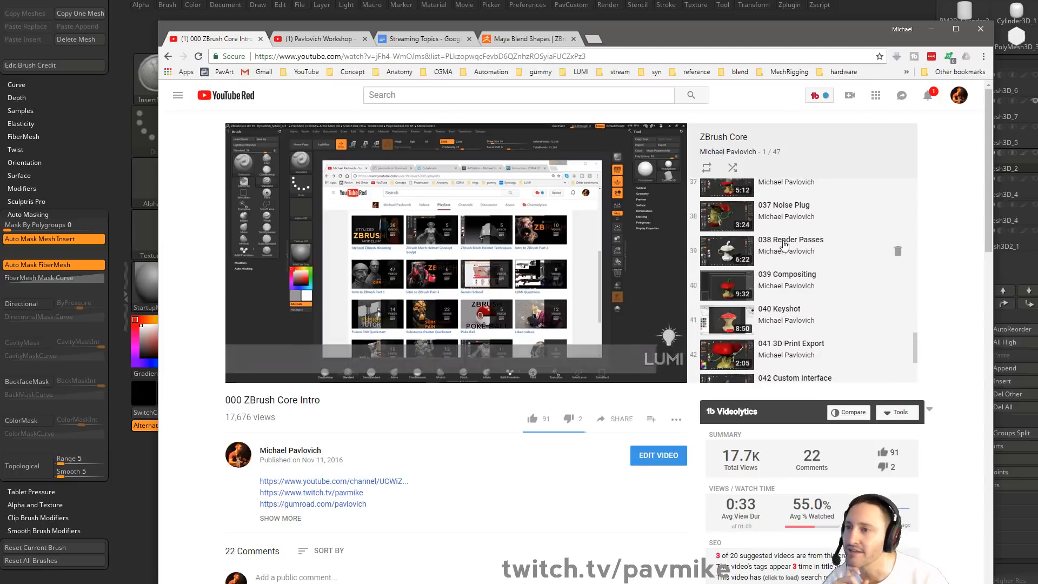
{"action": "left_click", "coordinate": [781, 241]}
{"action": "left_click", "coordinate": [170, 58]}
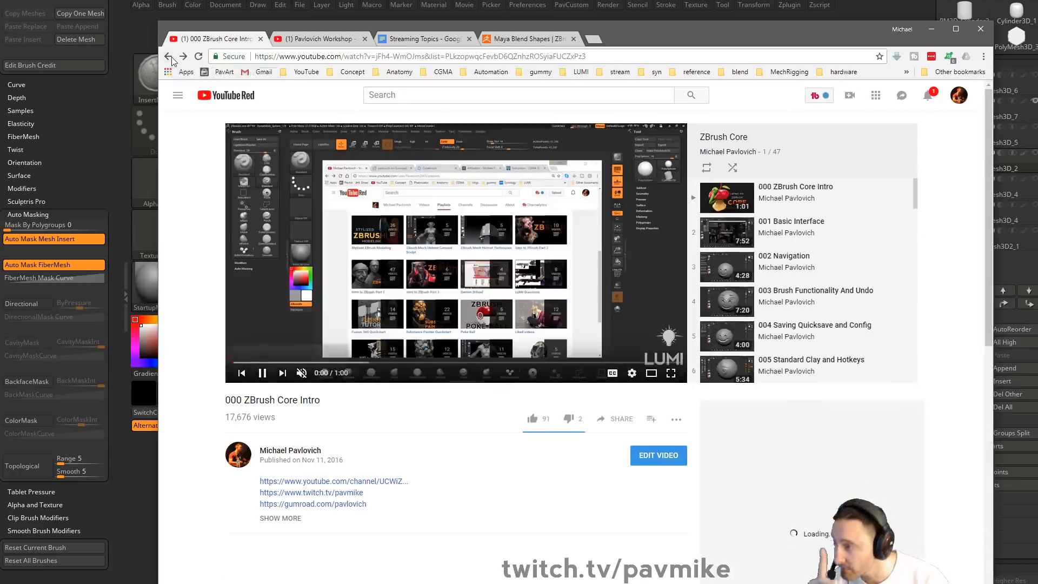
{"action": "left_click", "coordinate": [169, 57]}
Switch to ZBrush and delete the PolyMesh3D_7 subtool, the second shield behind the front one
{"action": "left_click_drag", "start_coordinate": [616, 36], "coordinate": [617, 582]}
{"action": "left_click_drag", "start_coordinate": [696, 393], "coordinate": [843, 255]}
{"action": "left_click", "coordinate": [1035, 153], "text": "shift"}
{"action": "left_click", "coordinate": [977, 114]}
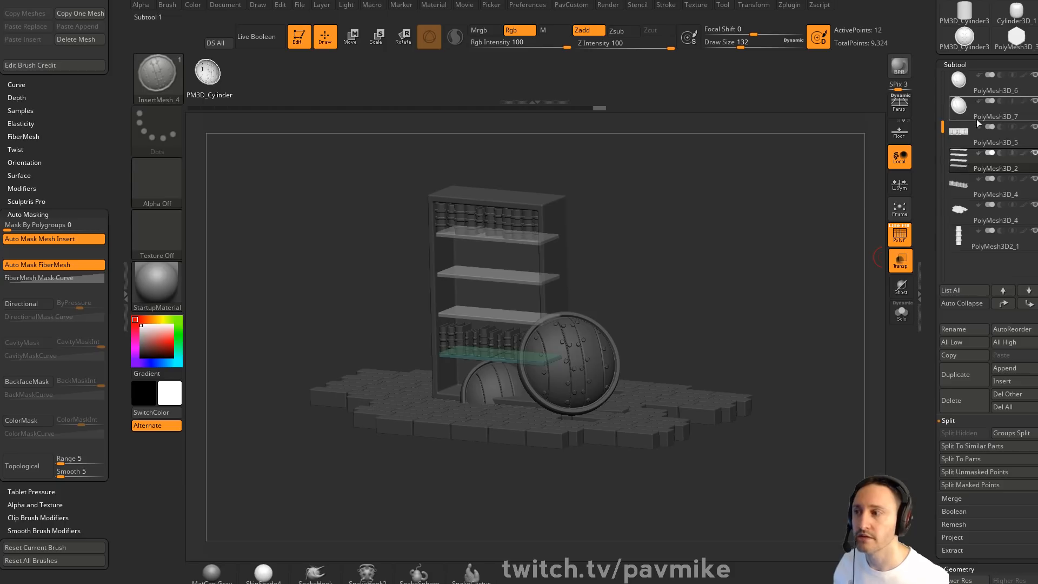
{"action": "left_click", "coordinate": [961, 407]}
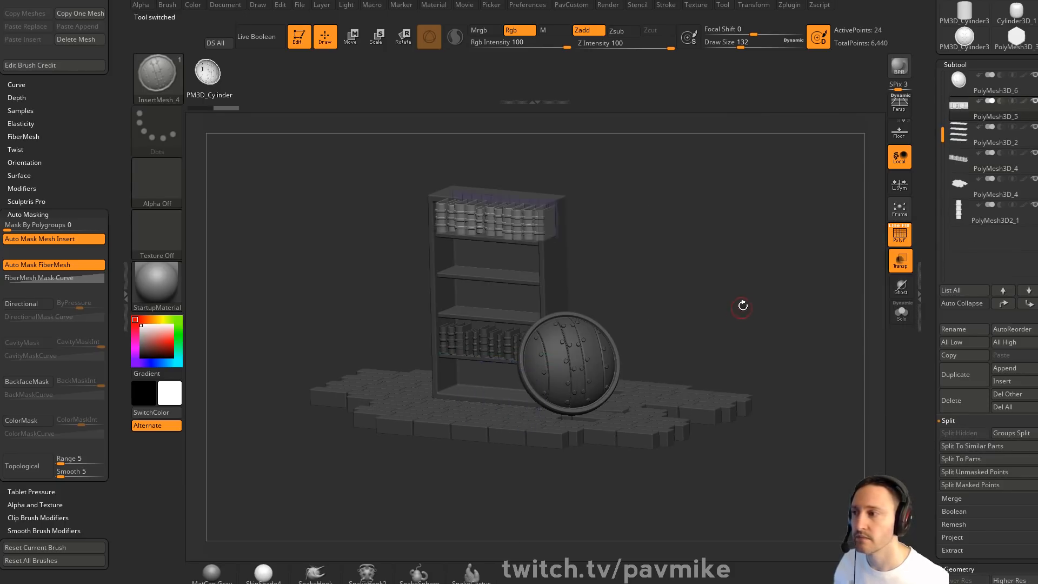
Turn off transparency and render the bookshelf scene with BPR
{"action": "left_click", "coordinate": [901, 260]}
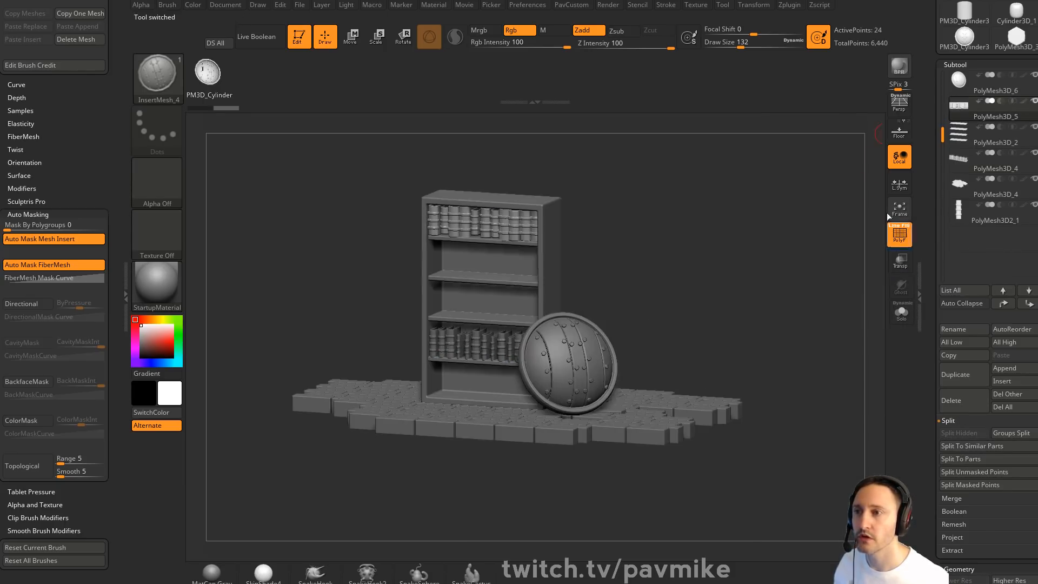
{"action": "left_click", "coordinate": [898, 66]}
{"action": "left_click_drag", "start_coordinate": [733, 327], "coordinate": [723, 307]}
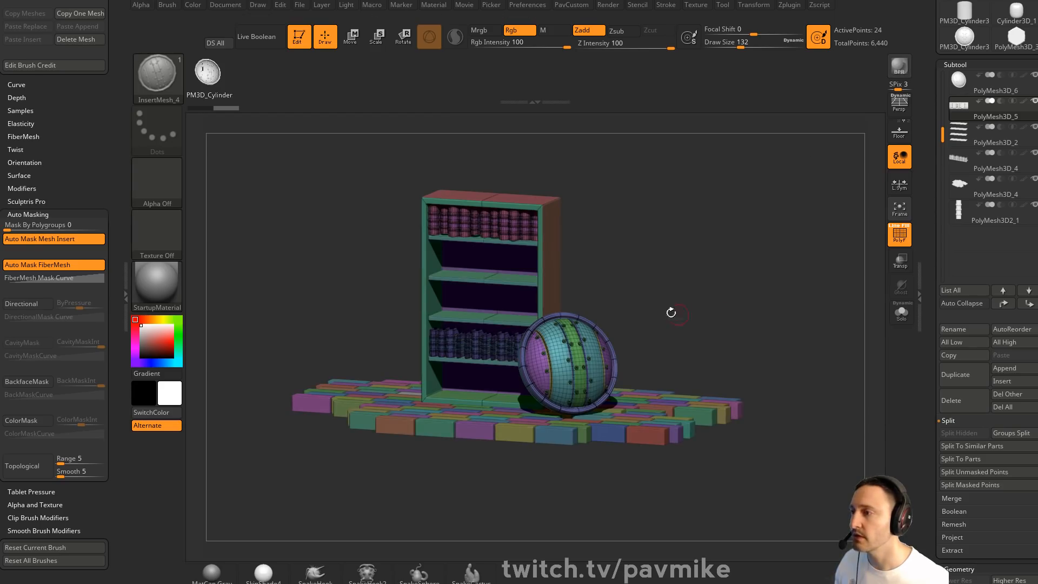
Examine the BPR render pass maps, including the depth map from the latest render
{"action": "left_click_drag", "start_coordinate": [119, 184], "coordinate": [118, 214]}
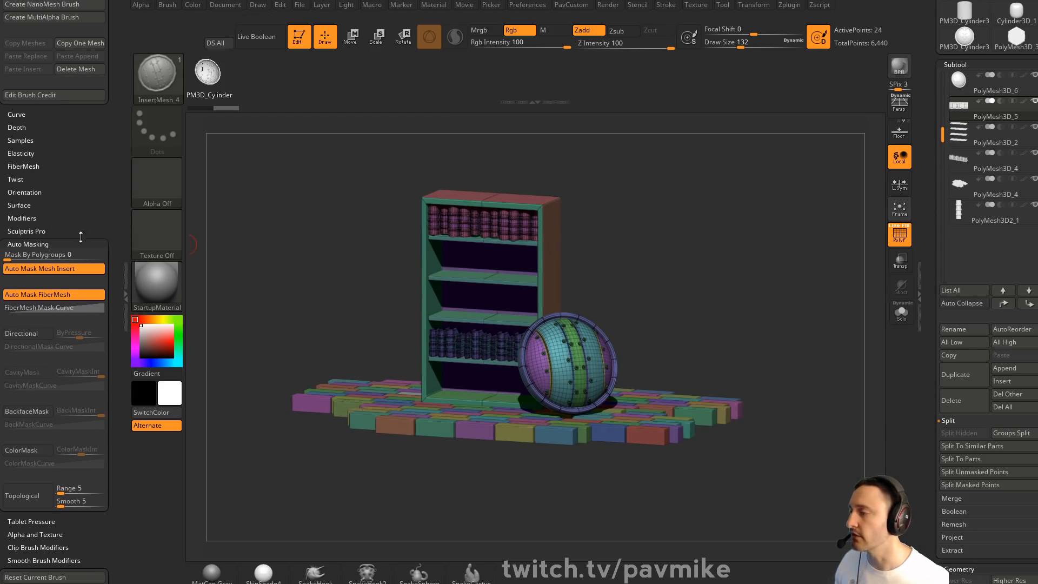
{"action": "left_click", "coordinate": [32, 244]}
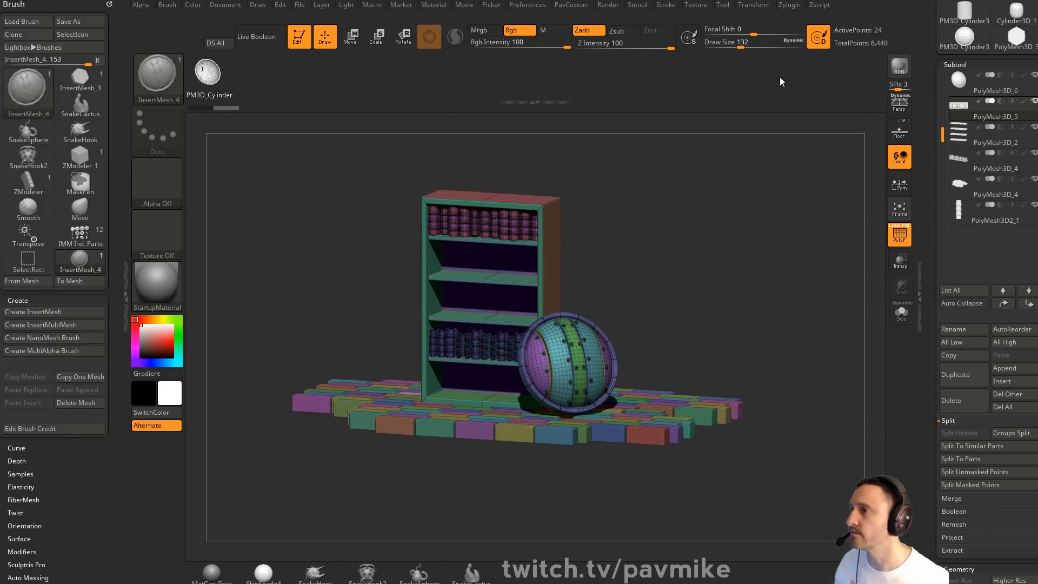
{"action": "left_click", "coordinate": [611, 5]}
{"action": "key", "text": "shift"}
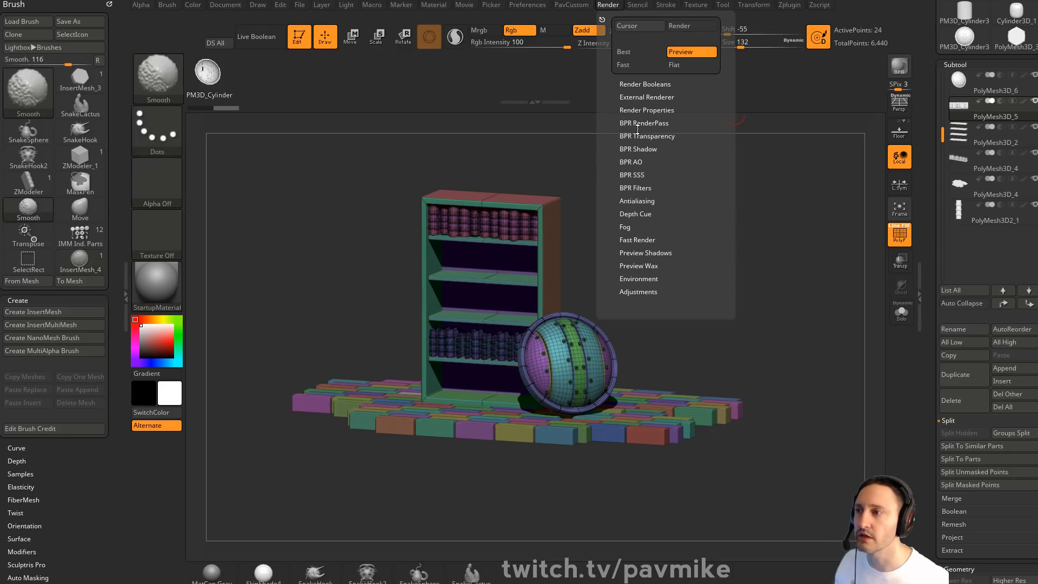
{"action": "left_click", "coordinate": [638, 123]}
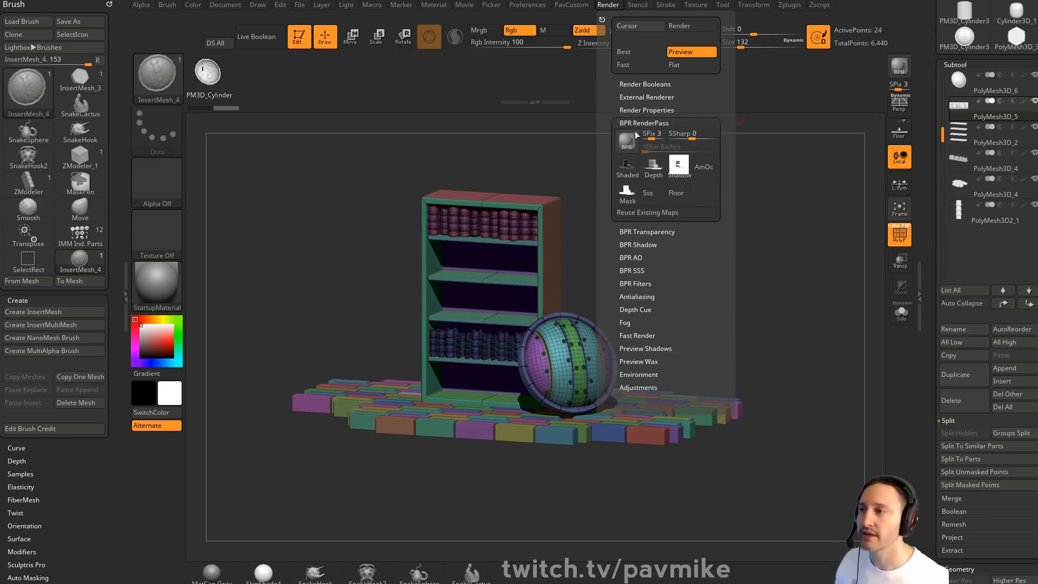
{"action": "mouse_move", "coordinate": [686, 166]}
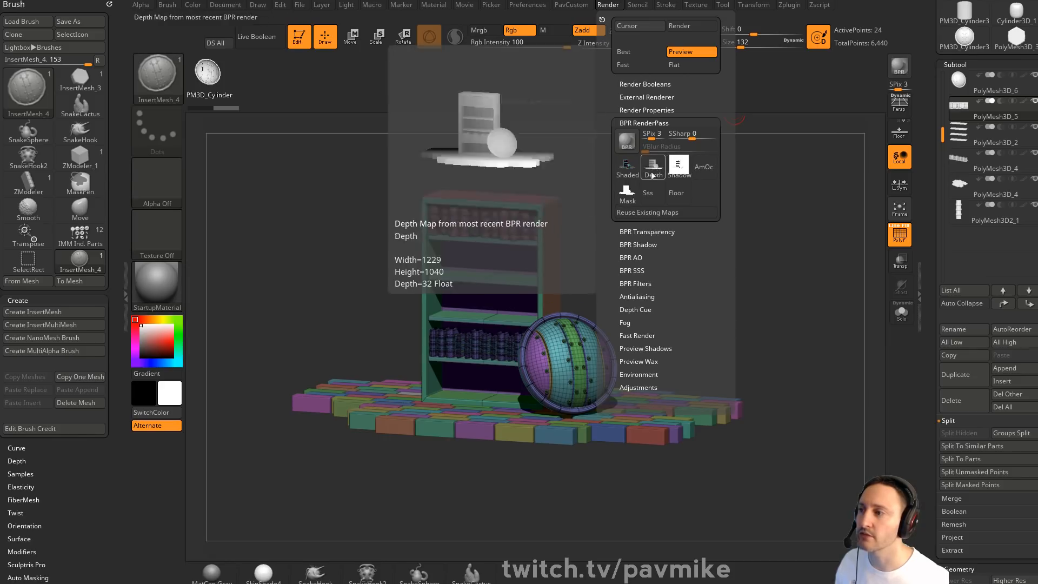
Turn off PolyFrame, enable perspective, frame the bookshelf closer and render it again with BPR
{"action": "left_click", "coordinate": [900, 235]}
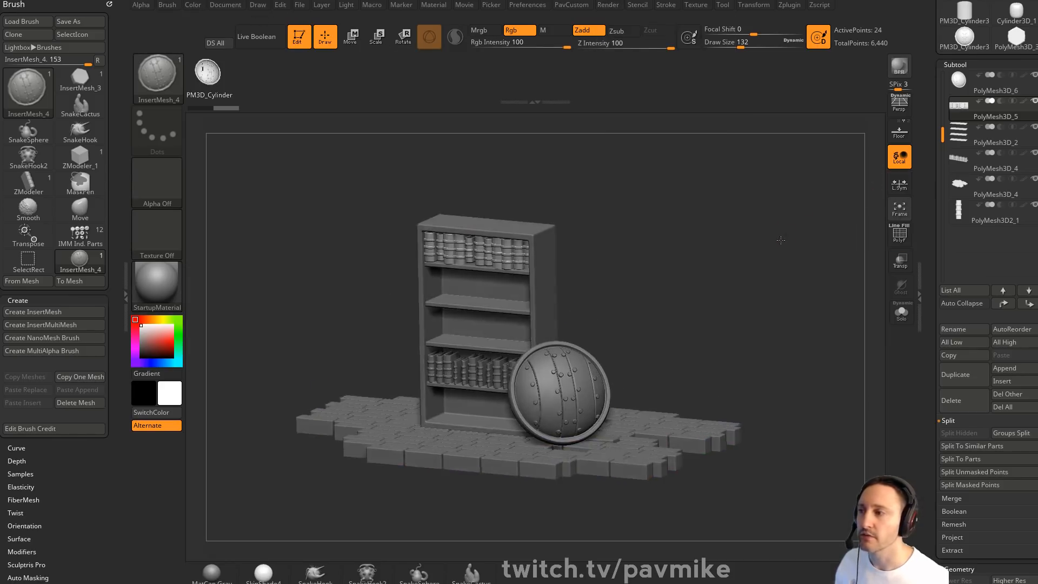
{"action": "left_click", "coordinate": [899, 102]}
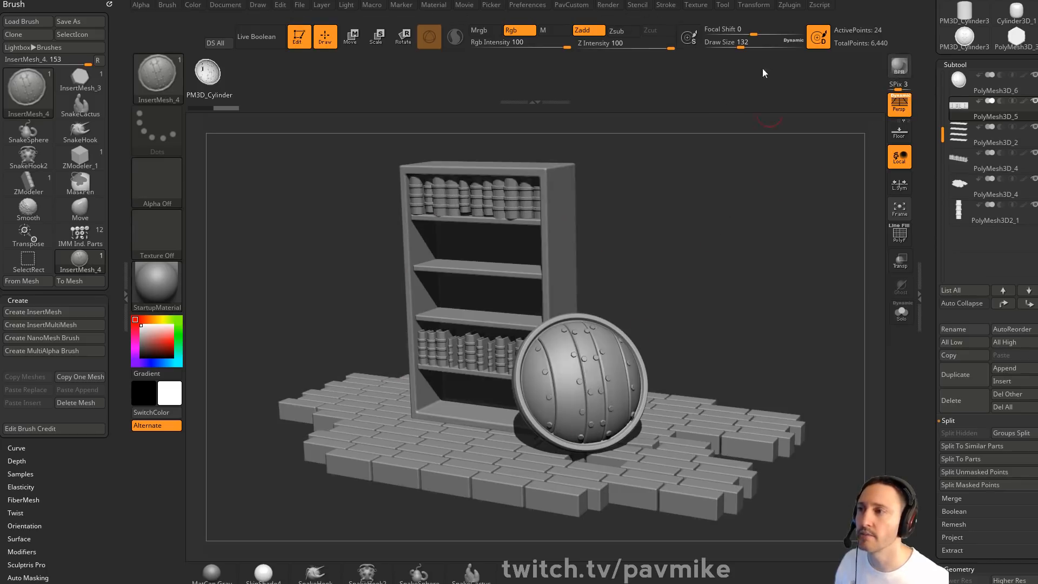
Try to export the BPR depth pass as the Photoshop file BPR_Depth.psd
{"action": "left_click", "coordinate": [608, 4]}
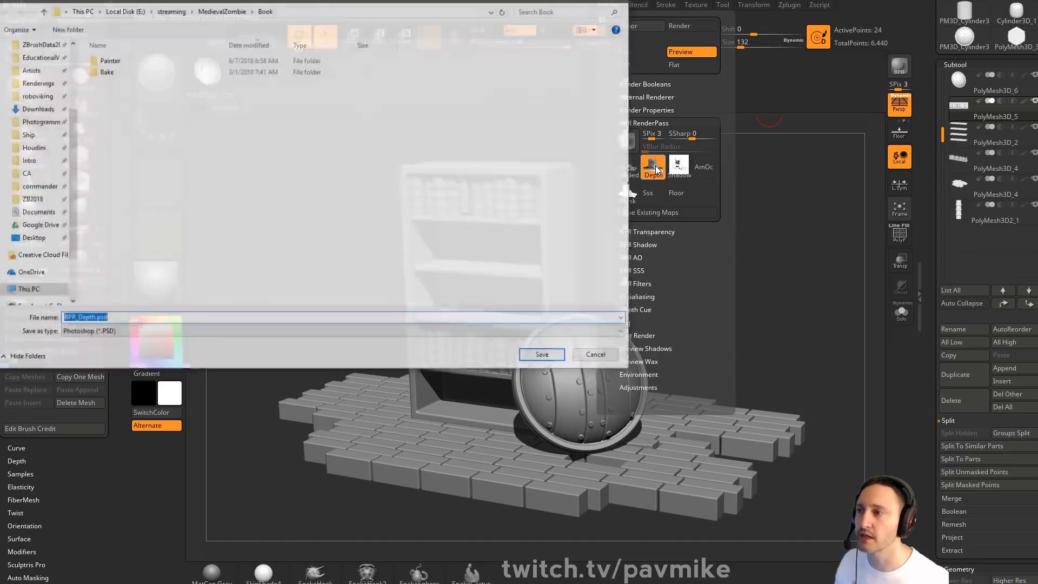
{"action": "left_click", "coordinate": [653, 166]}
{"action": "left_click", "coordinate": [598, 356]}
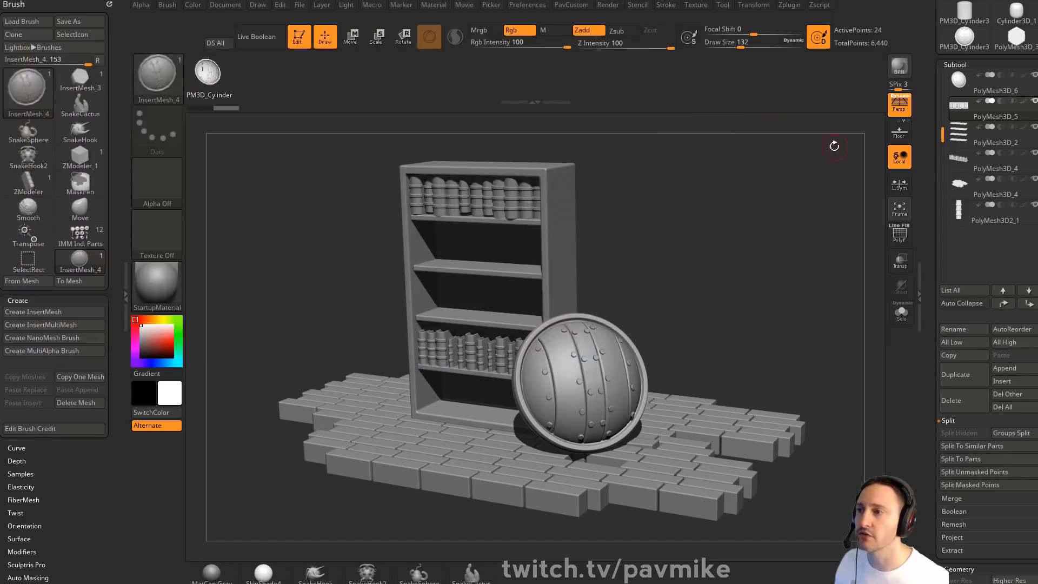
Read the ZBrush To Photoshop CC plugin's help pages on usage, available passes and troubleshooting, and close them
{"action": "left_click", "coordinate": [790, 5]}
{"action": "key", "text": "shift"}
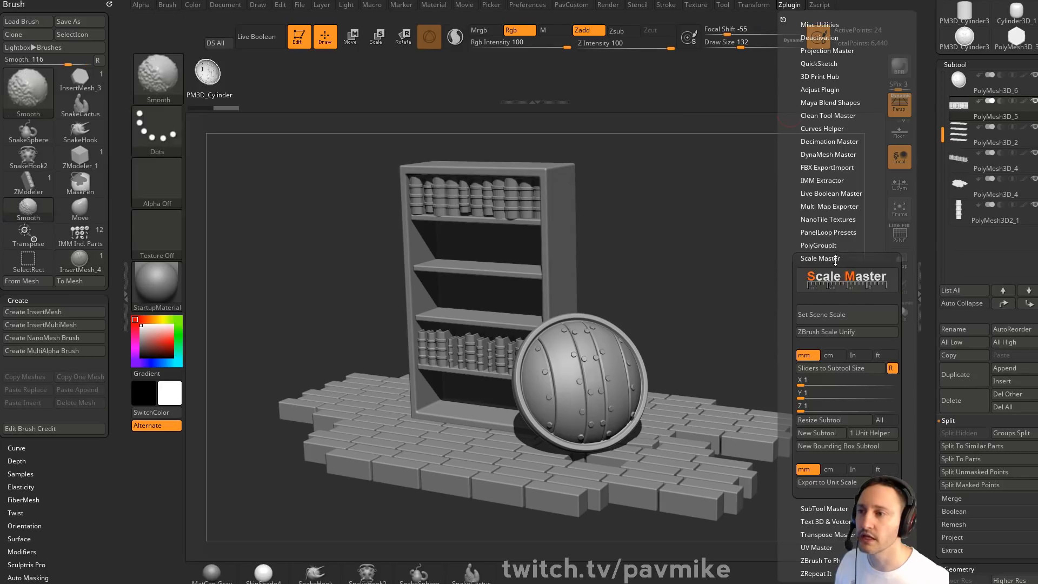
{"action": "left_click", "coordinate": [829, 323]}
{"action": "left_click", "coordinate": [836, 342]}
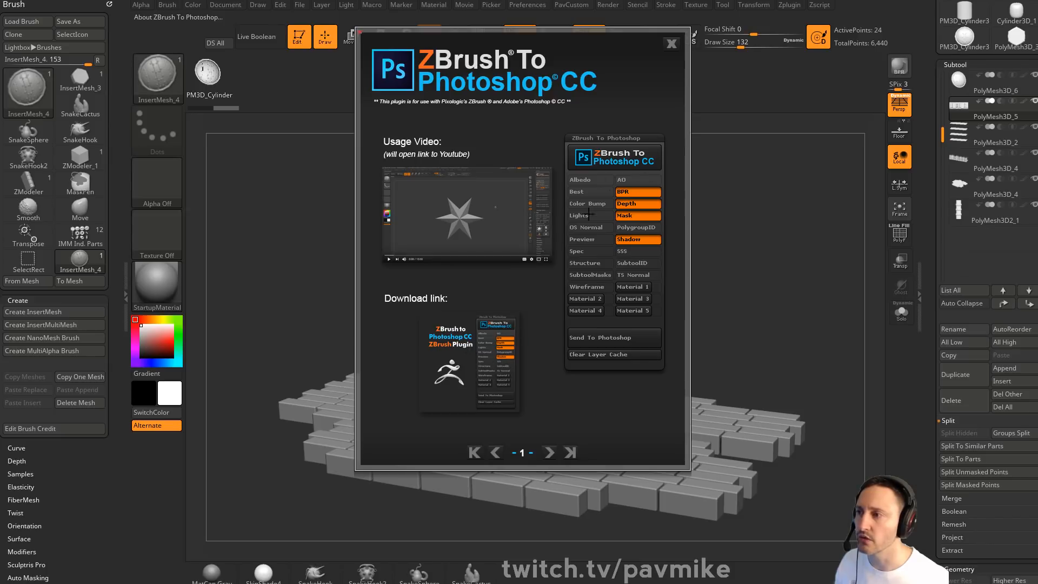
{"action": "left_click", "coordinate": [549, 452]}
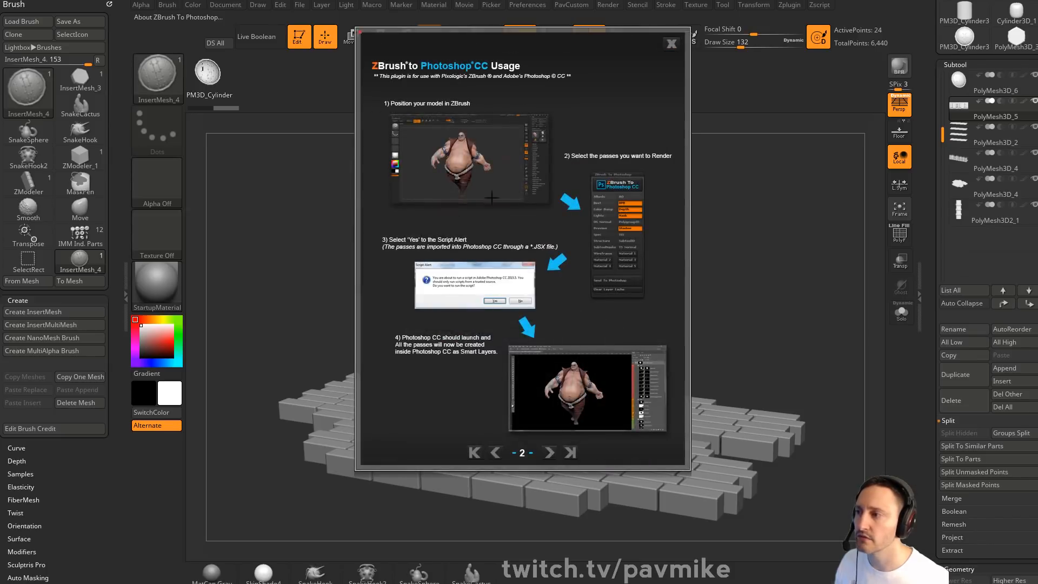
{"action": "left_click", "coordinate": [552, 449]}
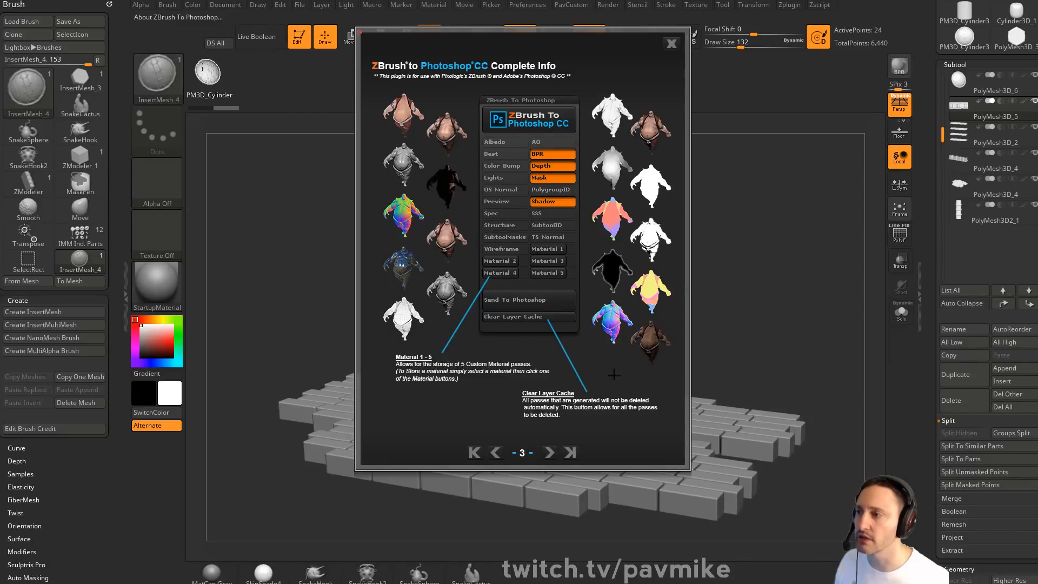
{"action": "left_click", "coordinate": [551, 453]}
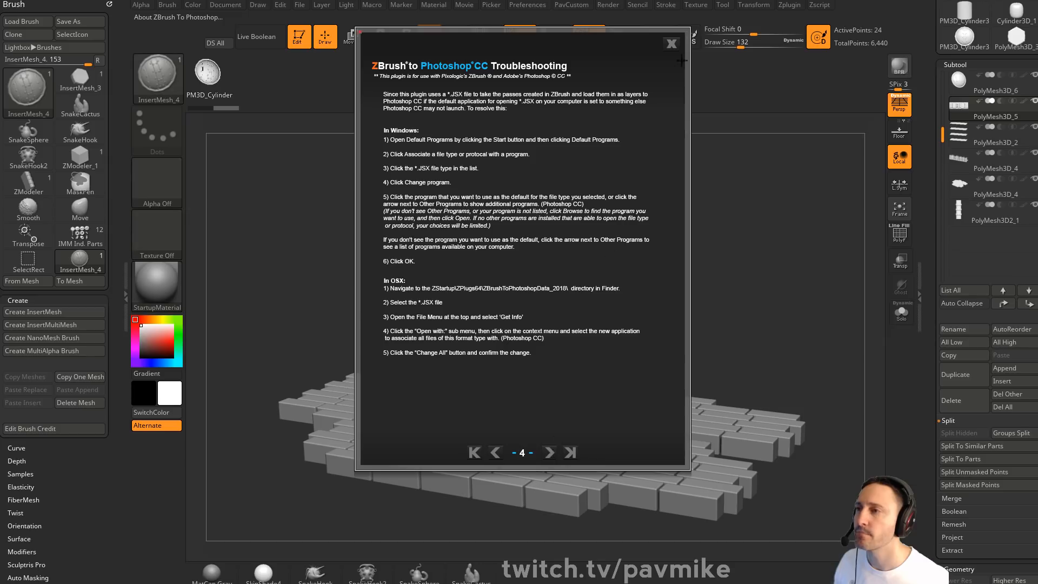
{"action": "left_click", "coordinate": [672, 43]}
{"action": "left_click", "coordinate": [789, 5]}
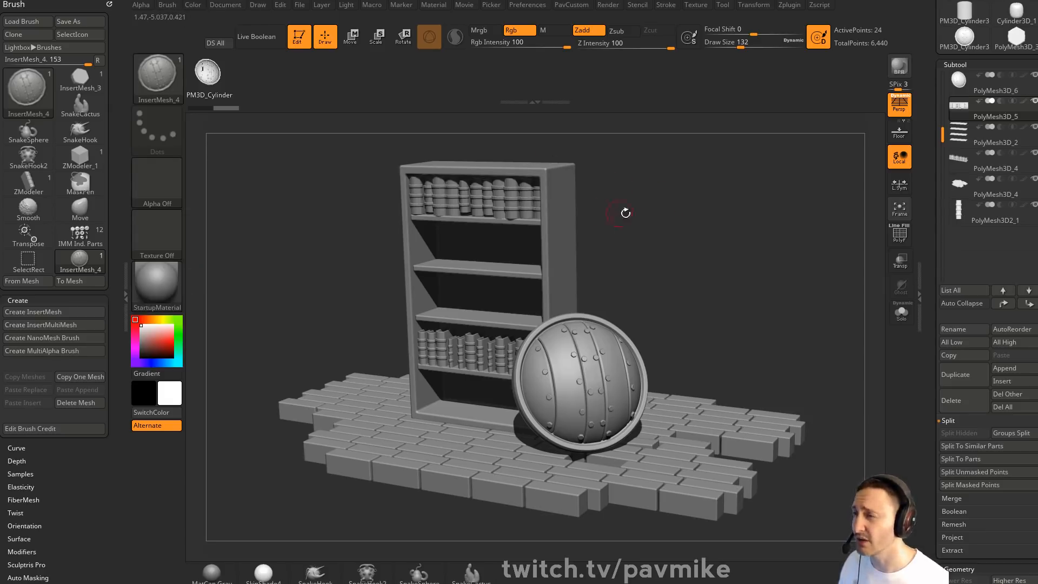
Delete the PolyMesh3D_5 subtool, the books on the bookshelf's upper shelf
{"action": "mouse_move", "coordinate": [625, 213]}
{"action": "left_mouse_down"}
{"action": "mouse_move", "coordinate": [668, 243]}
{"action": "mouse_move", "coordinate": [689, 215]}
{"action": "mouse_move", "coordinate": [744, 214]}
{"action": "left_mouse_up"}
{"action": "left_click", "coordinate": [956, 400]}
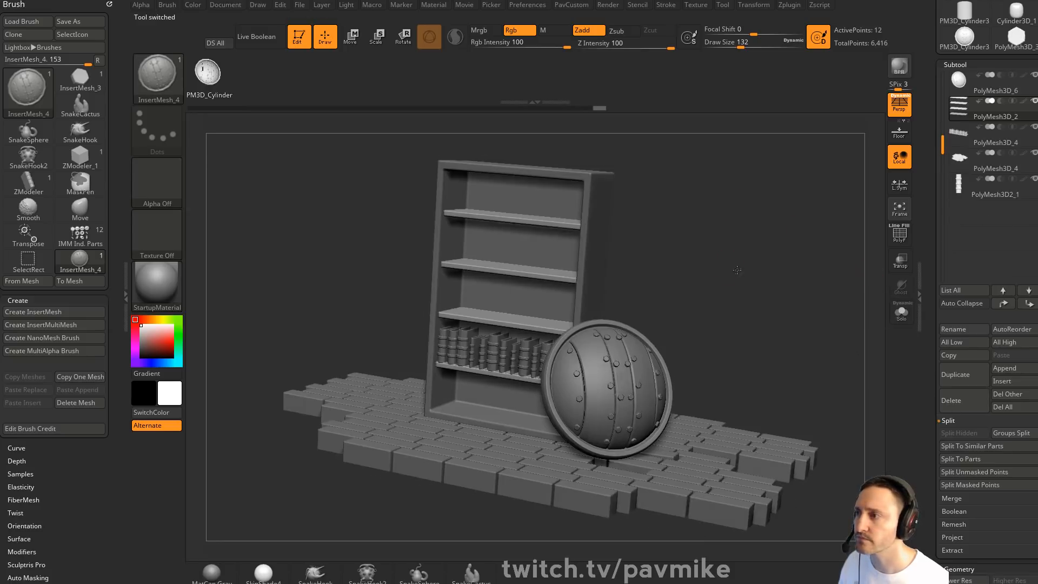
{"action": "left_click_drag", "start_coordinate": [737, 270], "coordinate": [749, 251]}
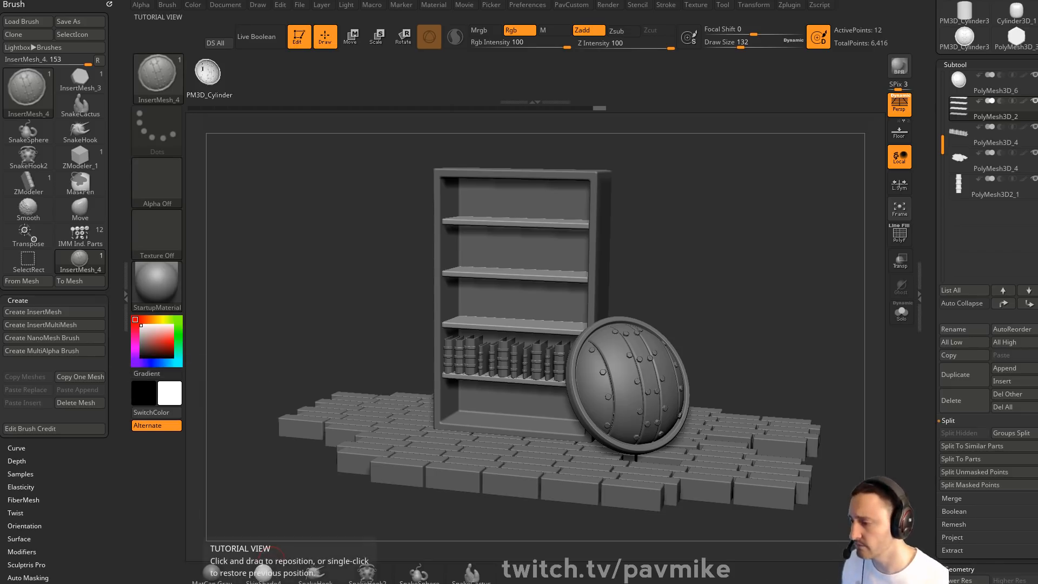
Look through the channel's playlists in the browser, open the Livestream Full Episodes playlist and return to ZBrush
{"action": "left_click_drag", "start_coordinate": [622, 583], "coordinate": [593, 23]}
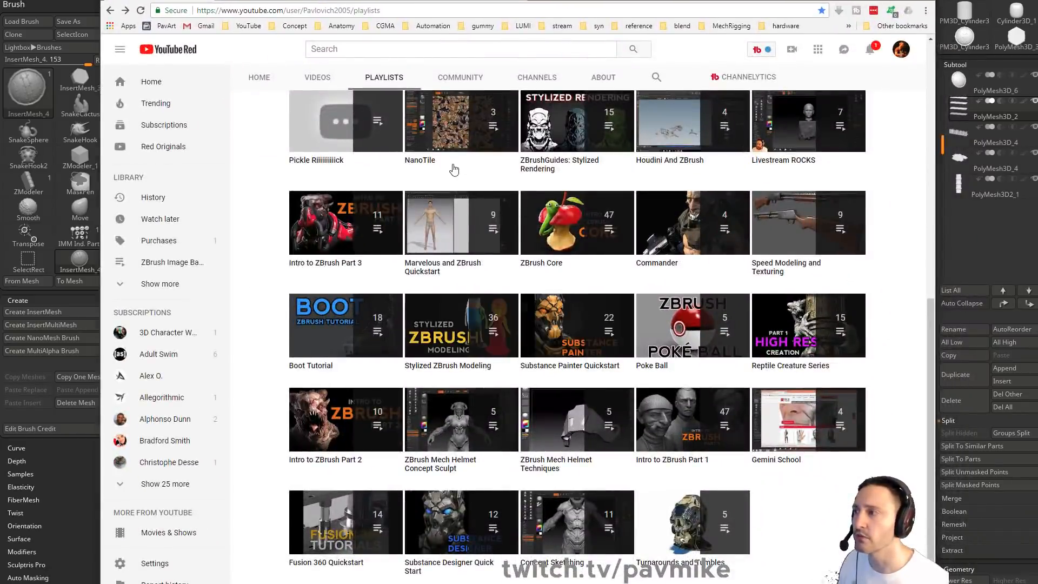
{"action": "scroll", "coordinate": [454, 169], "scroll_direction": "up", "scroll_amount": 6}
{"action": "left_click", "coordinate": [552, 186]}
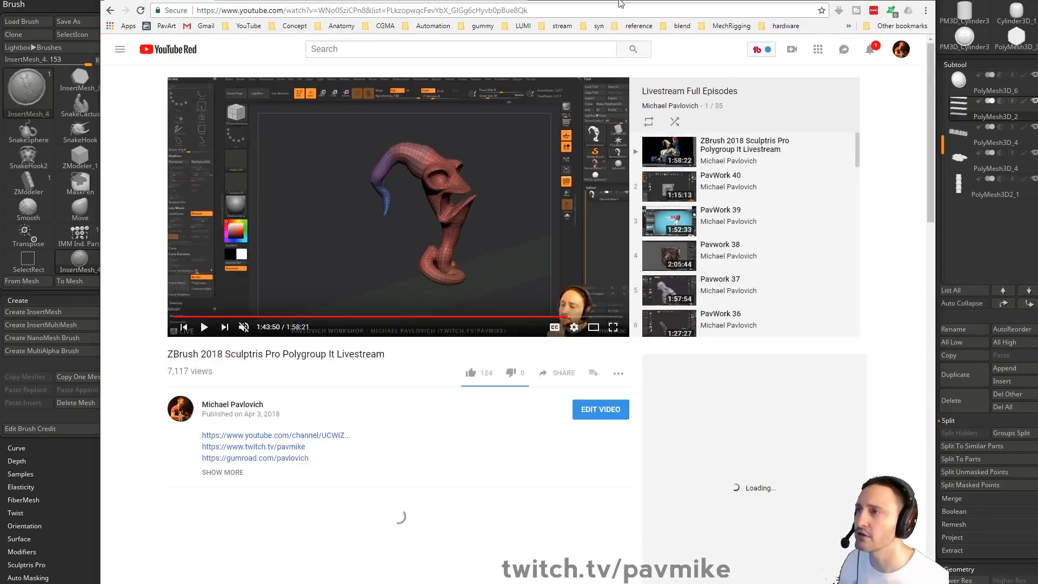
{"action": "left_click_drag", "start_coordinate": [619, 1], "coordinate": [632, 583]}
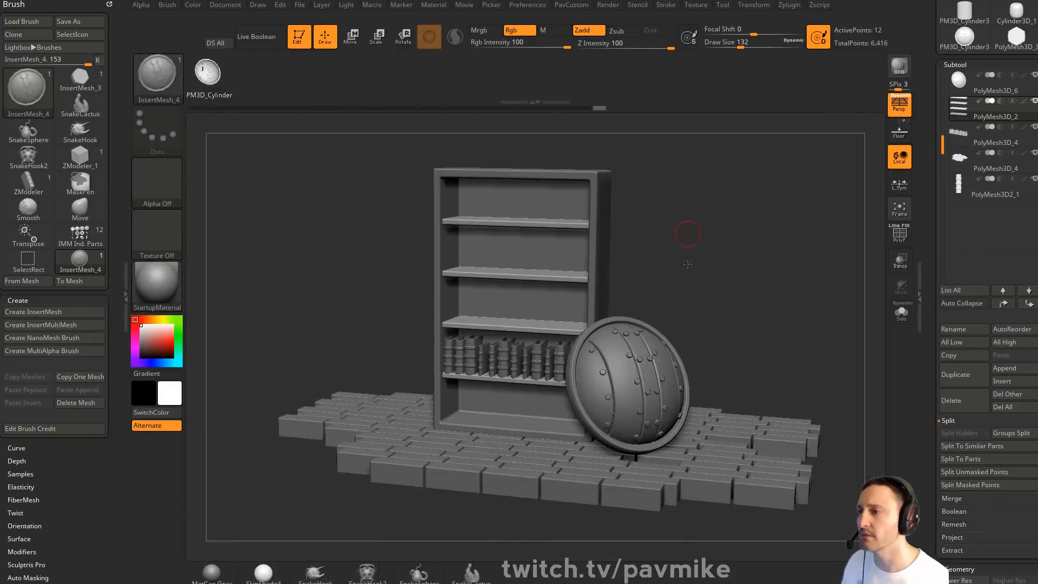
Turn off perspective distortion and frame the scene from above
{"action": "left_click_drag", "start_coordinate": [688, 167], "coordinate": [681, 271]}
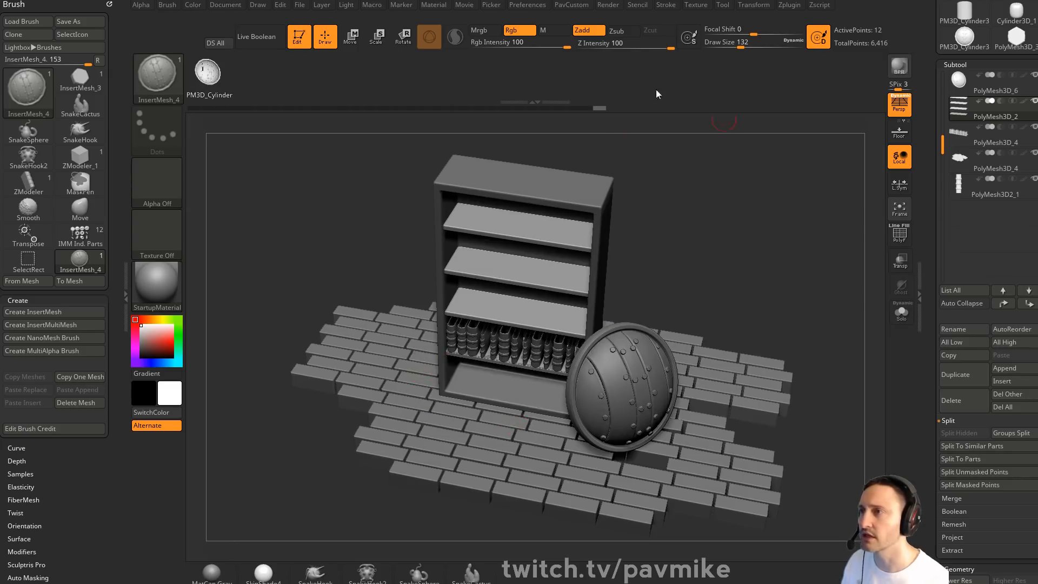
{"action": "left_click_drag", "start_coordinate": [603, 291], "coordinate": [503, 303]}
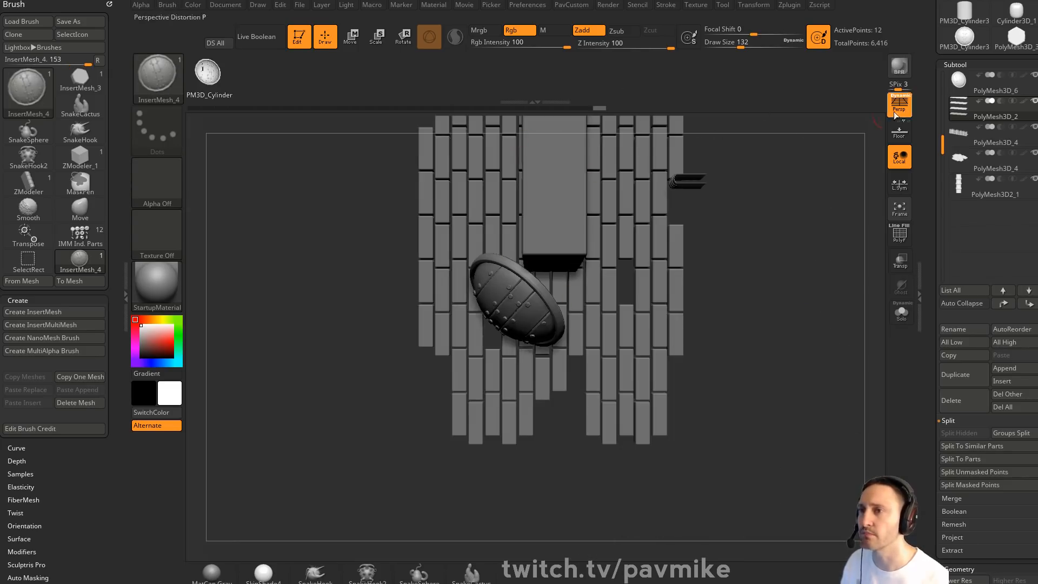
{"action": "key", "text": "p"}
{"action": "key", "text": "f"}
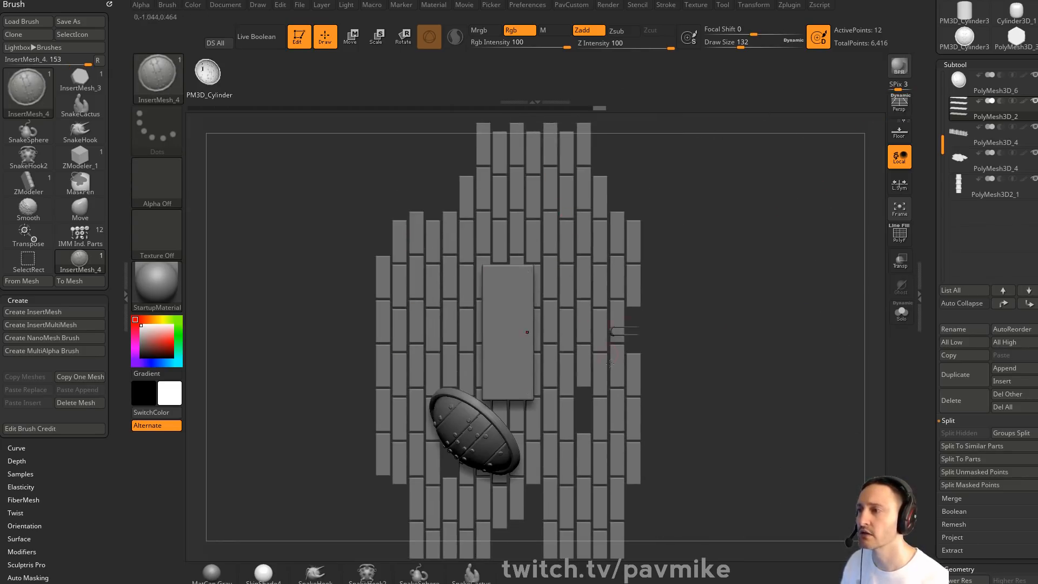
Hide the stray book subtool PolyMesh3D2_1 behind the bookshelf and make the bookcase frame PolyMesh3D_1 active
{"action": "mouse_move", "coordinate": [798, 341]}
{"action": "left_mouse_down"}
{"action": "mouse_move", "coordinate": [811, 251]}
{"action": "mouse_move", "coordinate": [834, 234]}
{"action": "mouse_move", "coordinate": [812, 273]}
{"action": "mouse_move", "coordinate": [647, 254]}
{"action": "left_mouse_up"}
{"action": "left_click", "coordinate": [651, 252], "text": "alt"}
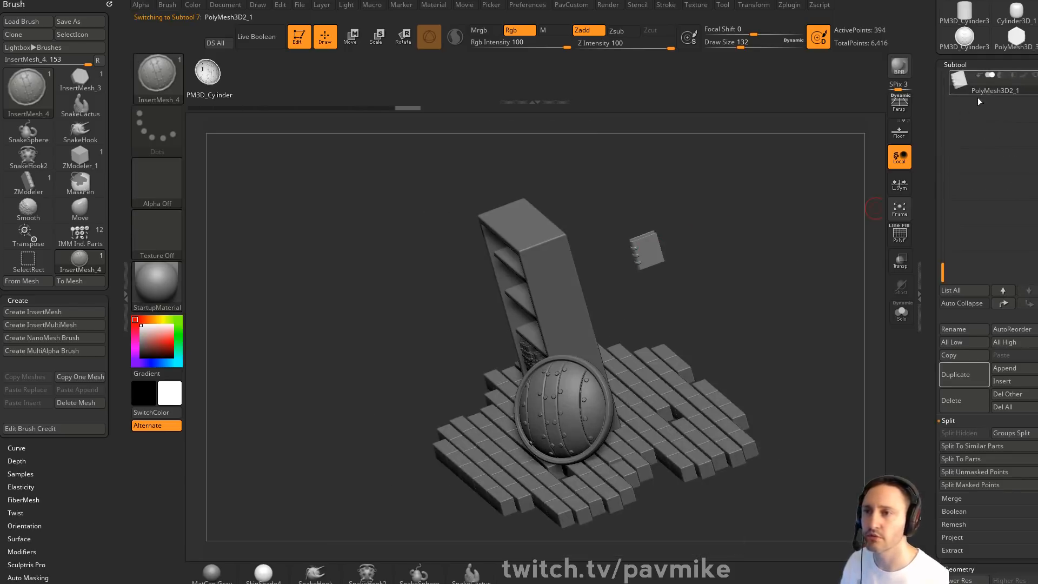
{"action": "left_click", "coordinate": [561, 243], "text": "alt"}
{"action": "left_click_drag", "start_coordinate": [777, 253], "coordinate": [788, 245]}
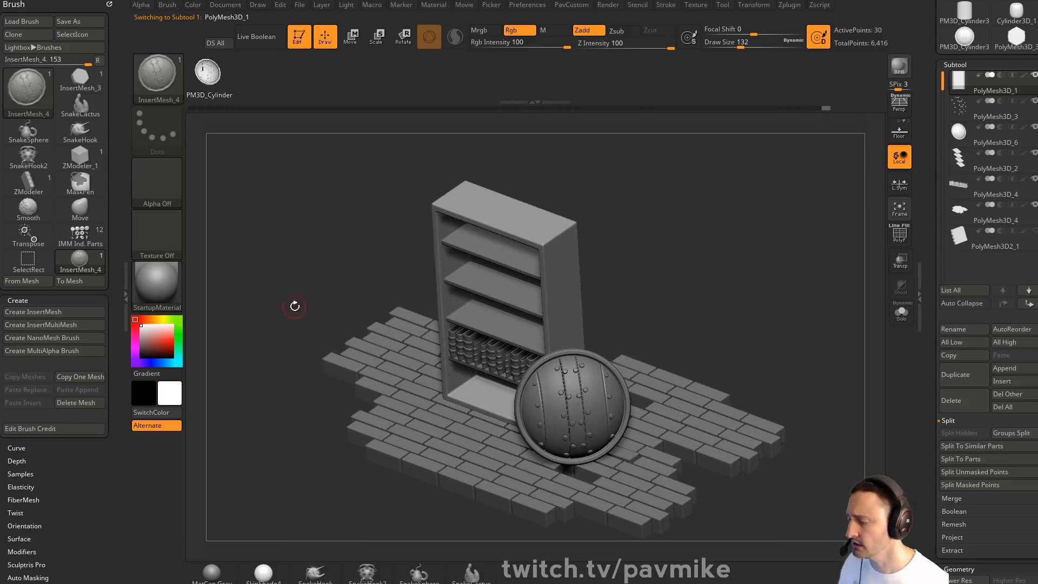
Make the brick floor subtool PolyMesh3D_4 active, collapse its Geometry settings and set the draw size to 140
{"action": "left_click_drag", "start_coordinate": [307, 291], "coordinate": [778, 241], "text": "shift"}
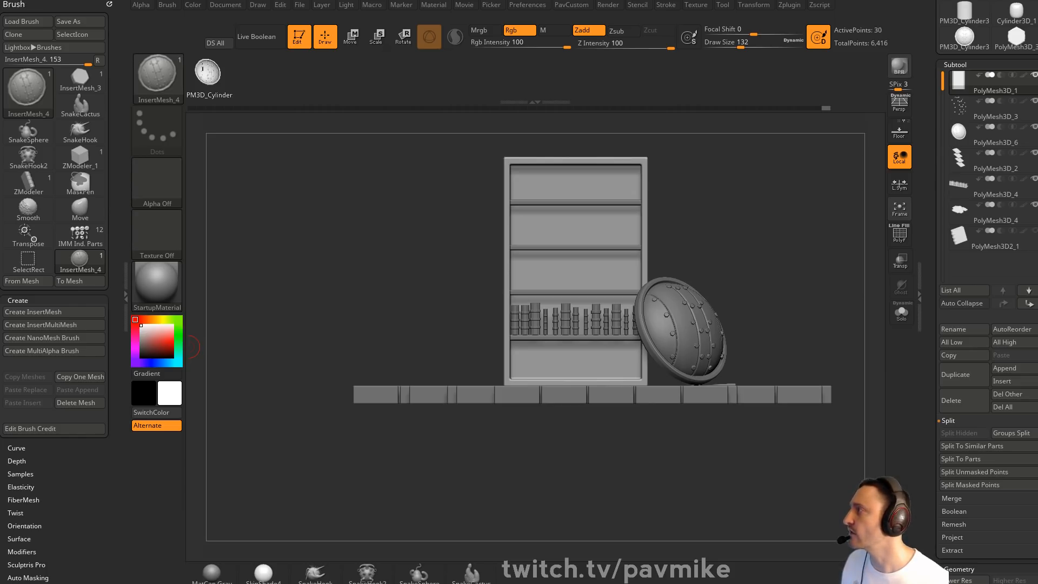
{"action": "left_click_drag", "start_coordinate": [311, 238], "coordinate": [303, 274]}
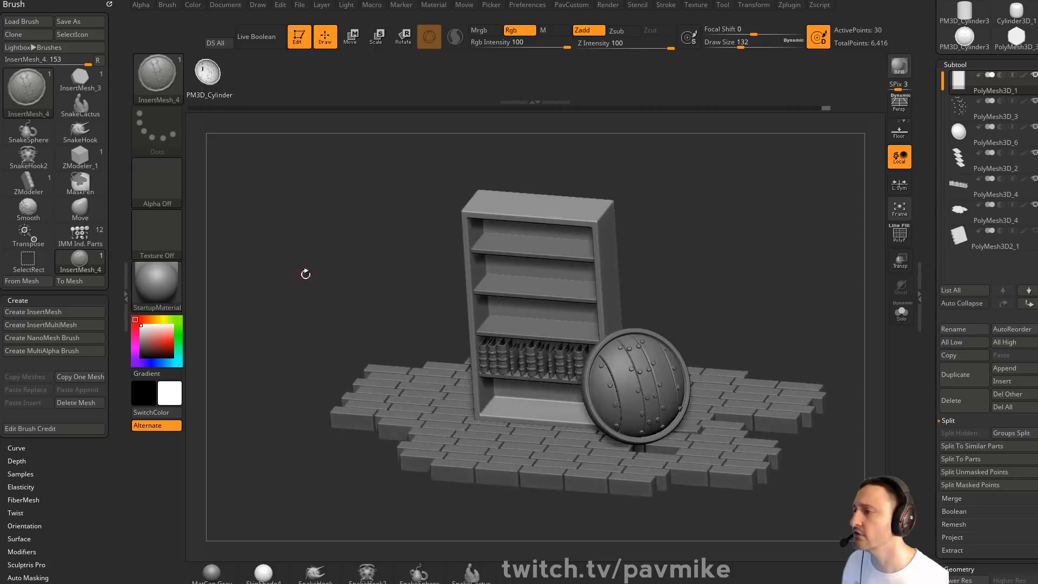
{"action": "left_click_drag", "start_coordinate": [793, 250], "coordinate": [742, 358], "text": "alt"}
{"action": "left_click", "coordinate": [743, 362], "text": "alt"}
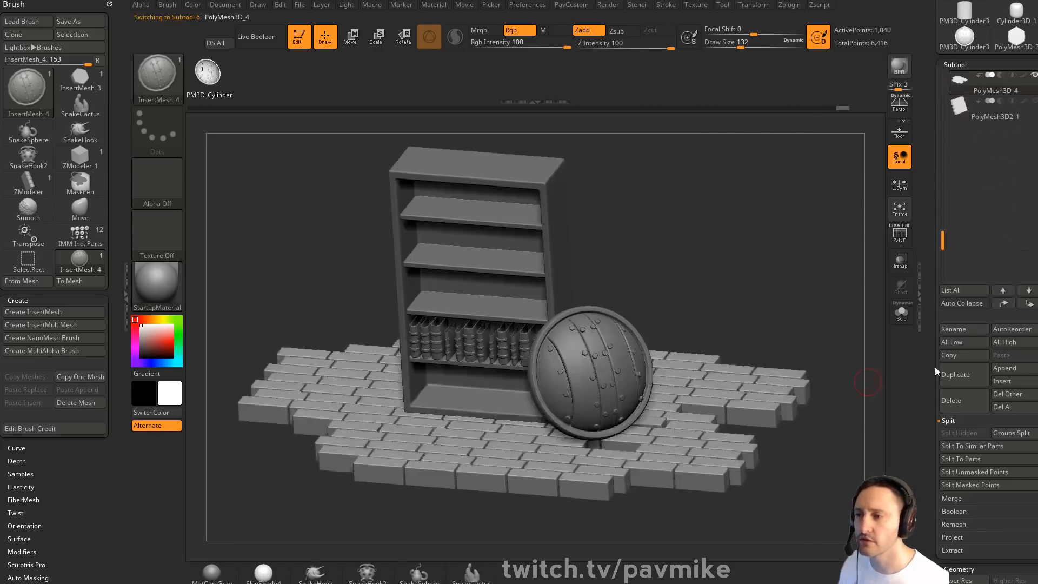
{"action": "left_click_drag", "start_coordinate": [935, 369], "coordinate": [931, 246]}
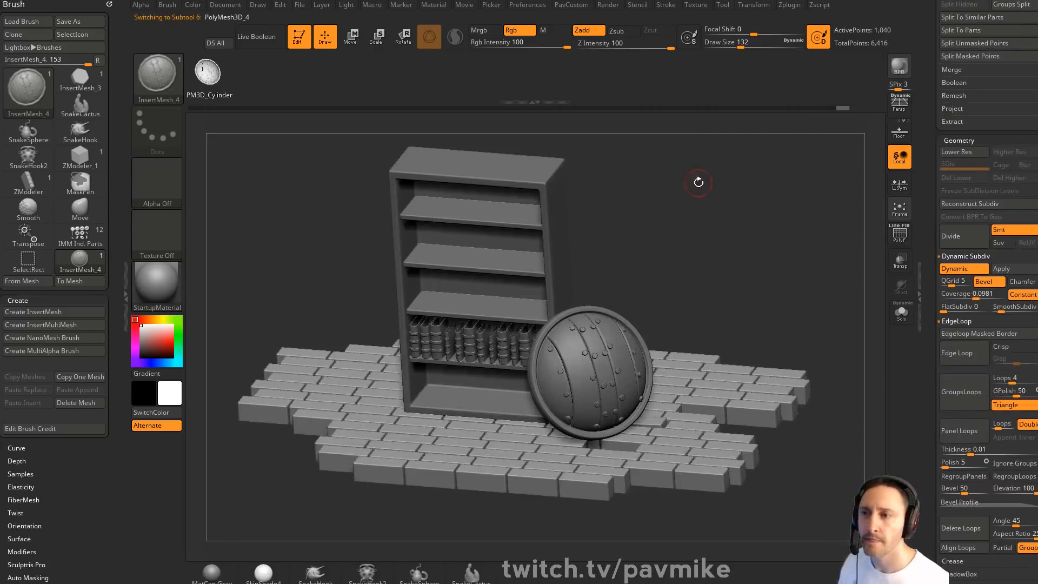
{"action": "left_click", "coordinate": [962, 141]}
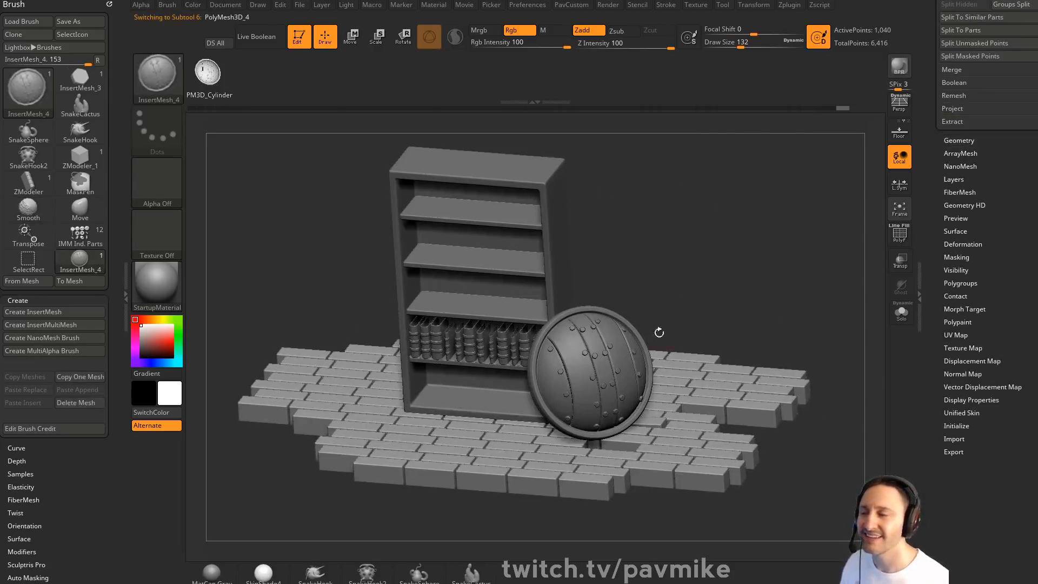
{"action": "key", "text": "s"}
{"action": "left_click", "coordinate": [735, 336]}
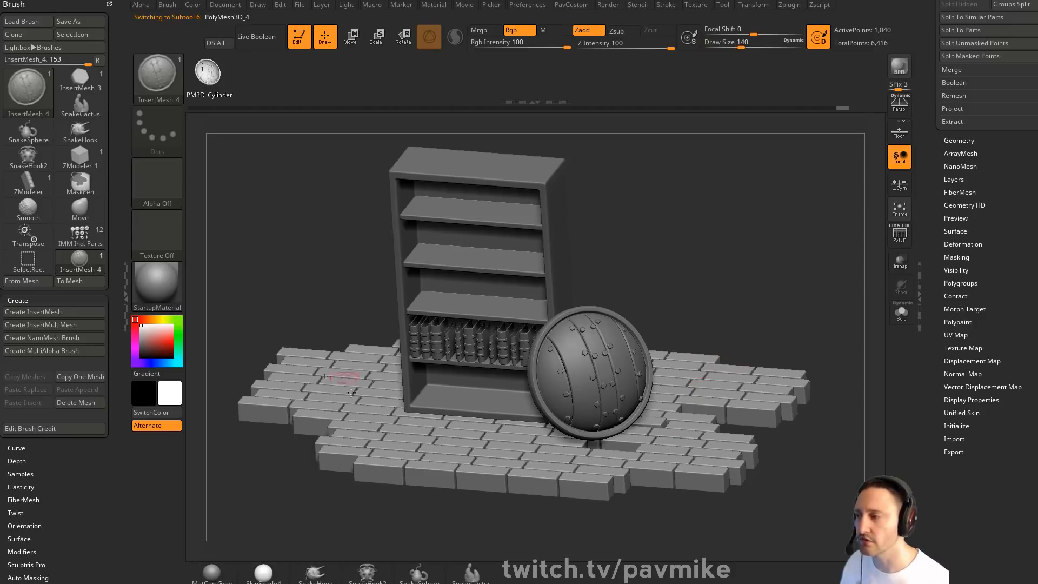
Start adding surface noise to the brick floor and frame the bricks in the NoiseMaker preview
{"action": "left_click_drag", "start_coordinate": [706, 315], "coordinate": [763, 335]}
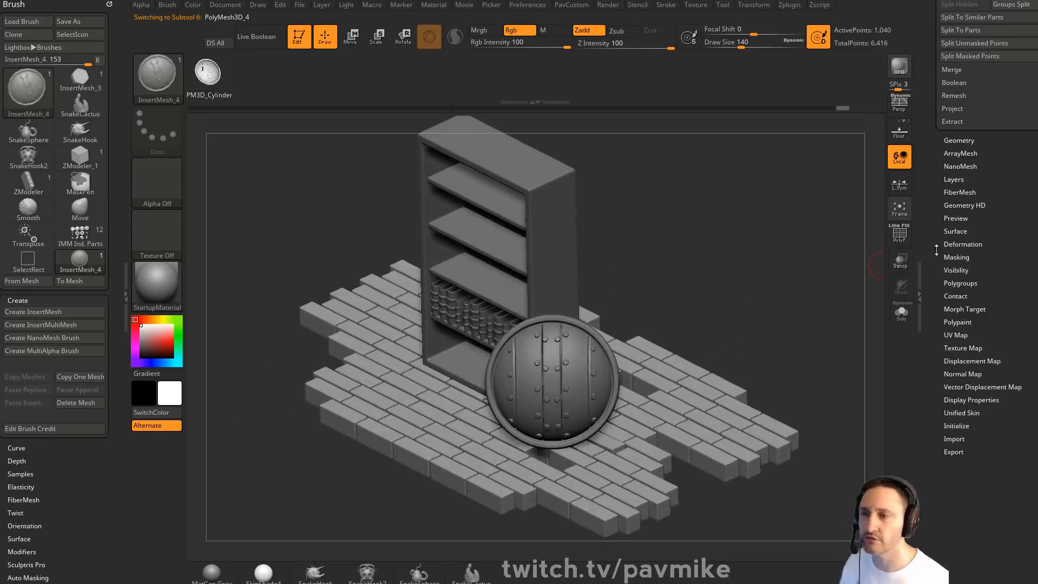
{"action": "left_click_drag", "start_coordinate": [931, 216], "coordinate": [930, 205]}
{"action": "left_click_drag", "start_coordinate": [813, 233], "coordinate": [796, 248]}
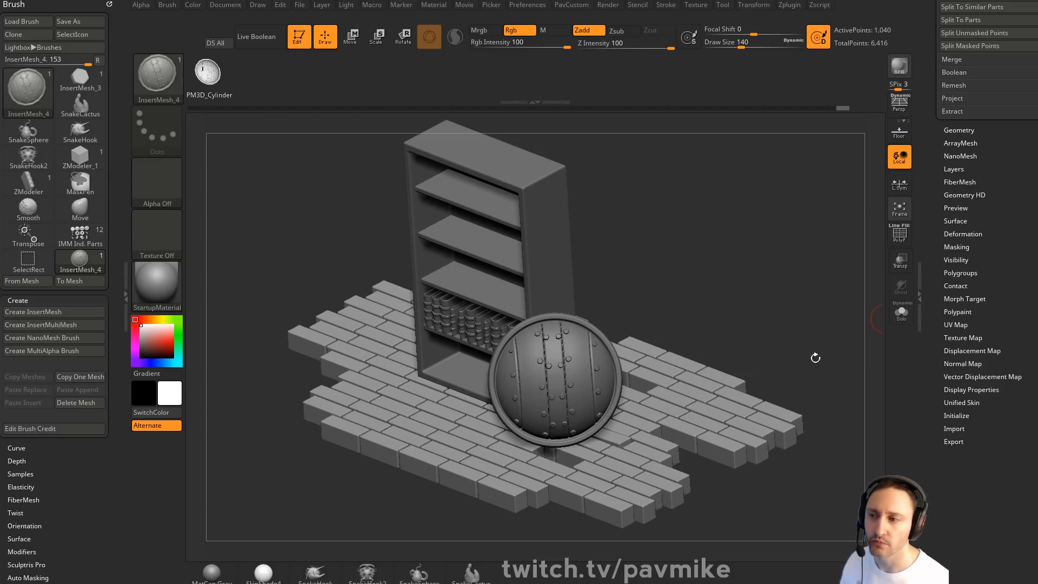
{"action": "left_click", "coordinate": [900, 212]}
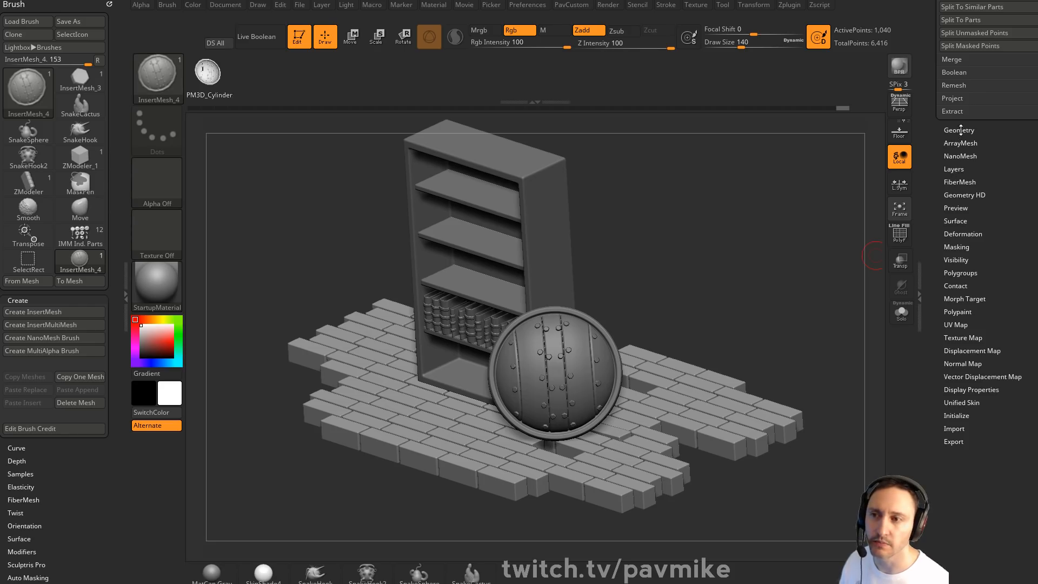
{"action": "key", "text": "shift"}
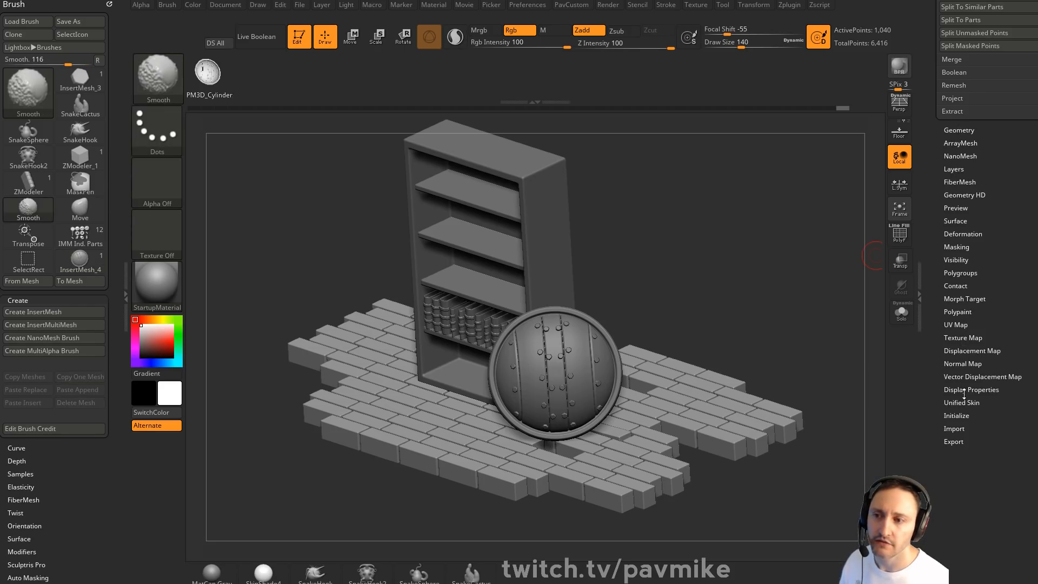
{"action": "left_click", "coordinate": [952, 220]}
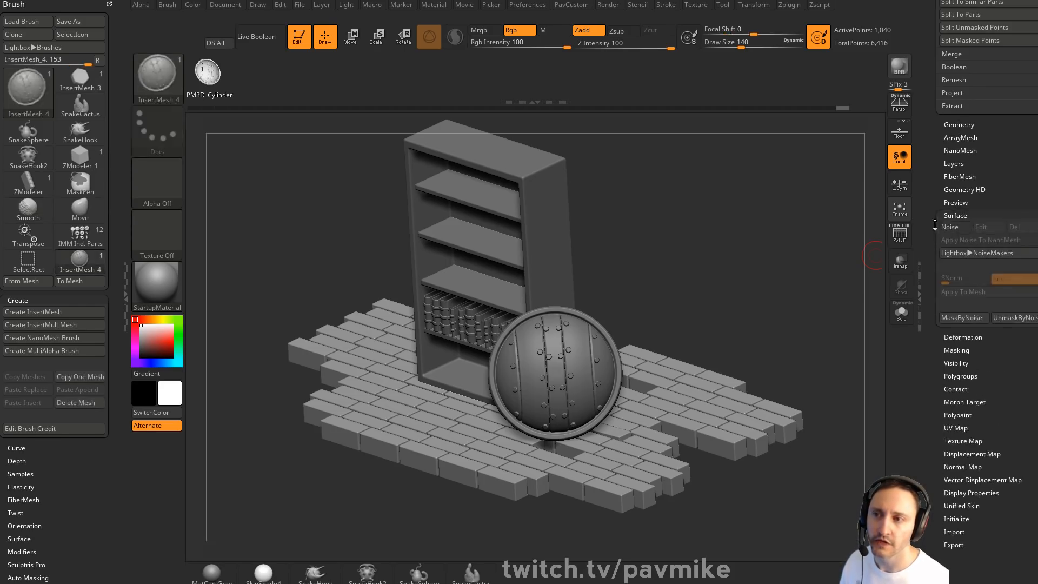
{"action": "left_click", "coordinate": [950, 227]}
{"action": "left_click_drag", "start_coordinate": [850, 275], "coordinate": [865, 226]}
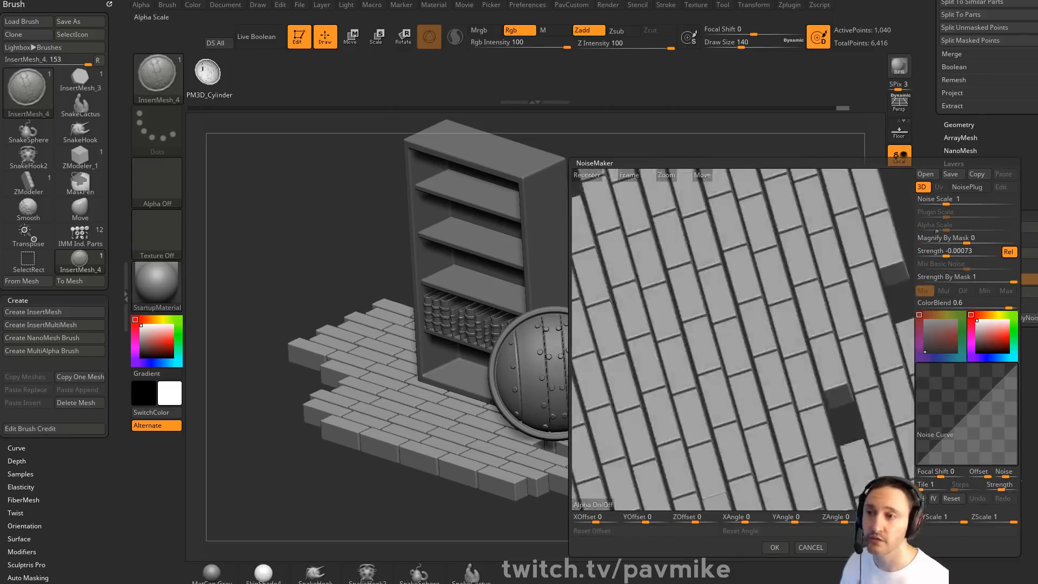
Try the Checkerboard NoisePlug pattern on the brick floor
{"action": "left_click", "coordinate": [967, 187]}
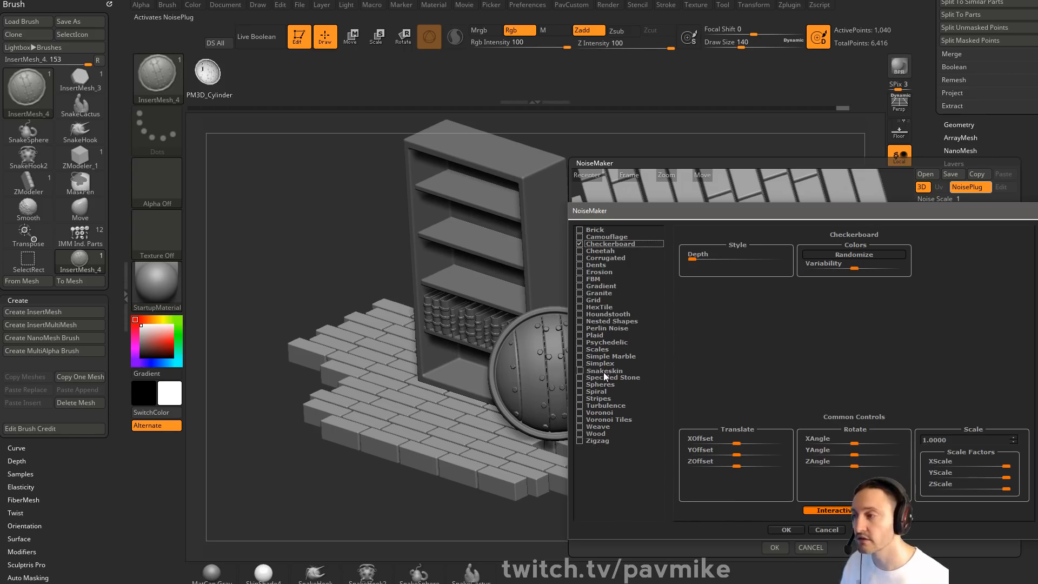
{"action": "left_click", "coordinate": [785, 529]}
{"action": "left_click_drag", "start_coordinate": [883, 262], "coordinate": [772, 285]}
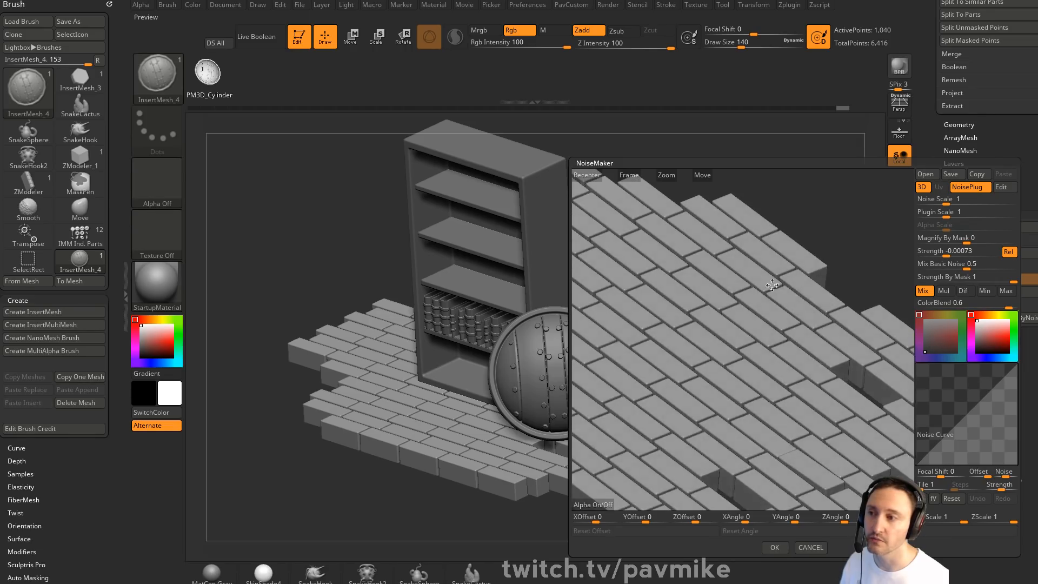
{"action": "left_click_drag", "start_coordinate": [840, 277], "coordinate": [858, 249]}
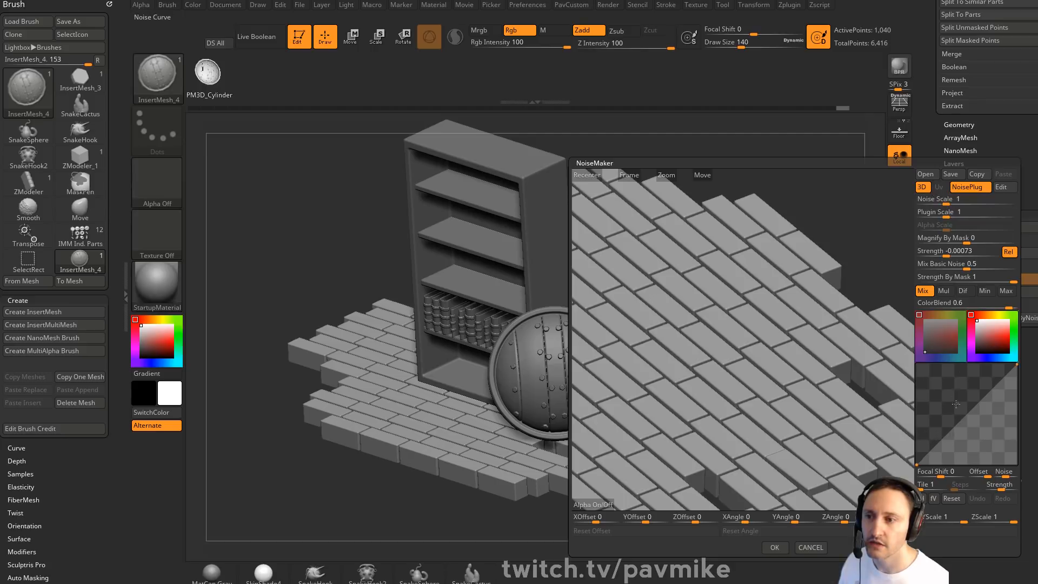
Bend the noise curve into an S shape, then set the noise scale to about 0.146 and strength to about 0.028
{"action": "left_click_drag", "start_coordinate": [960, 419], "coordinate": [970, 397]}
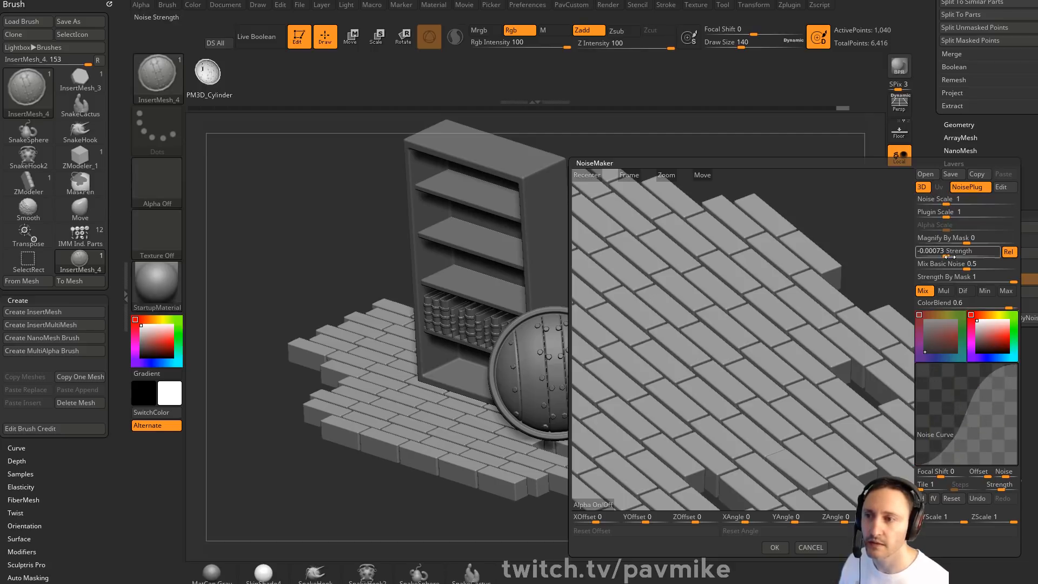
{"action": "left_click_drag", "start_coordinate": [946, 255], "coordinate": [940, 255]}
{"action": "left_click_drag", "start_coordinate": [947, 200], "coordinate": [906, 205]}
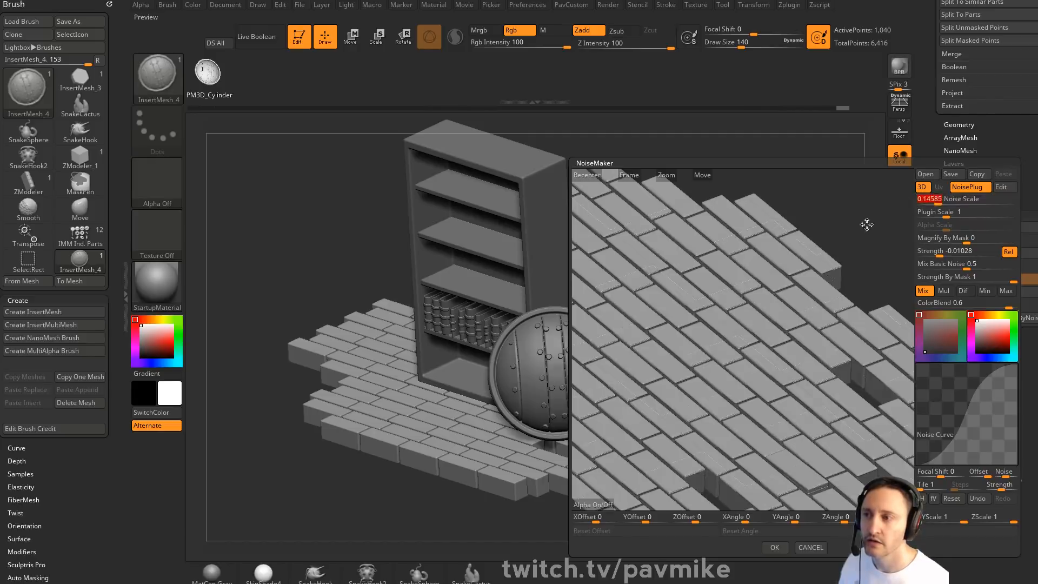
{"action": "left_click_drag", "start_coordinate": [941, 253], "coordinate": [973, 255]}
Turn off NoisePlug and set the floor's noise scale to about 41 and its strength to about 0.0003
{"action": "left_click", "coordinate": [968, 186]}
{"action": "left_click_drag", "start_coordinate": [851, 212], "coordinate": [914, 245]}
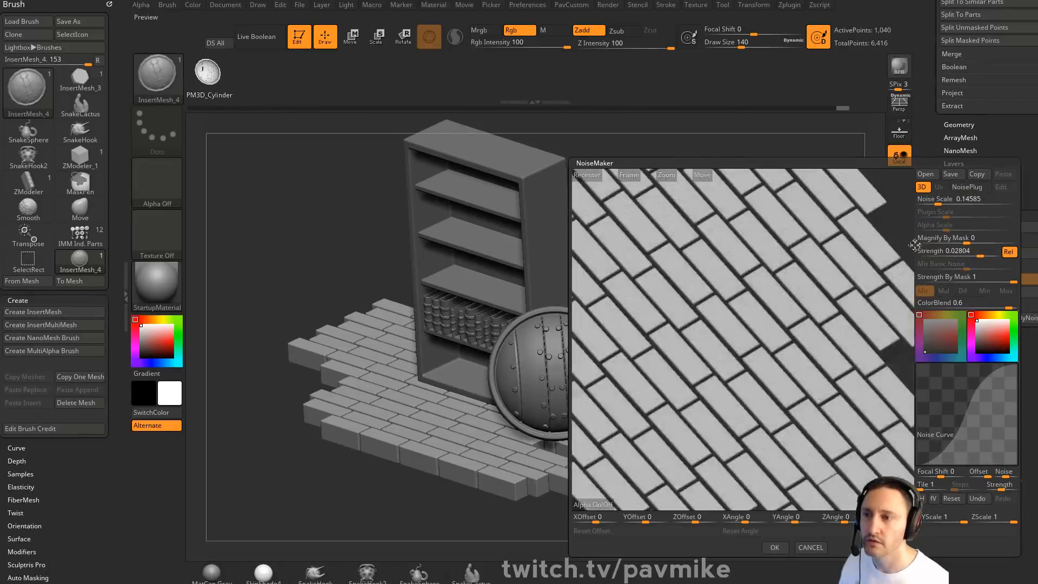
{"action": "left_click", "coordinate": [985, 254]}
{"action": "left_click_drag", "start_coordinate": [939, 200], "coordinate": [976, 200]}
{"action": "left_click_drag", "start_coordinate": [973, 252], "coordinate": [968, 251]}
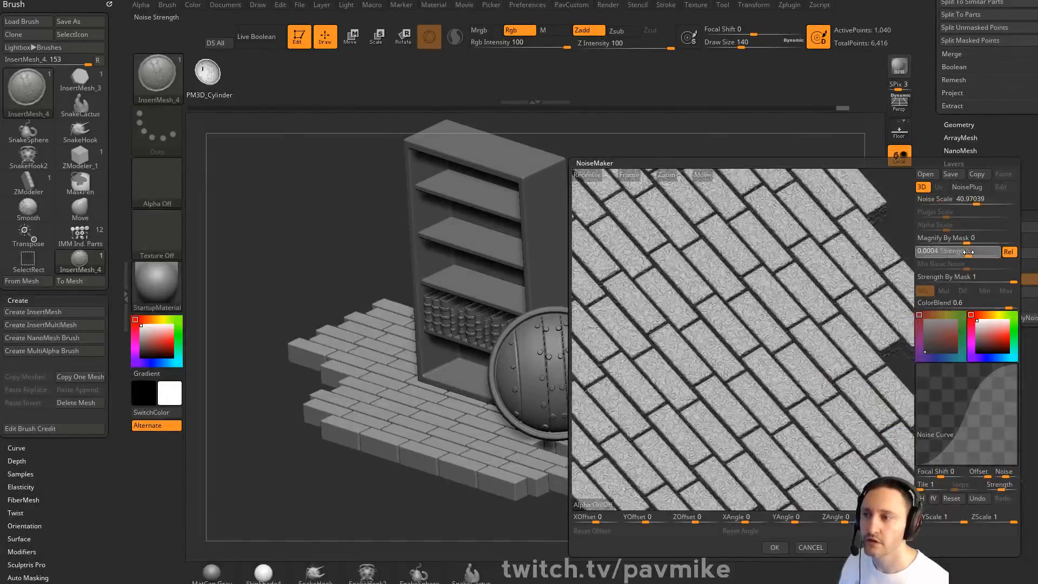
{"action": "left_click_drag", "start_coordinate": [881, 214], "coordinate": [907, 248]}
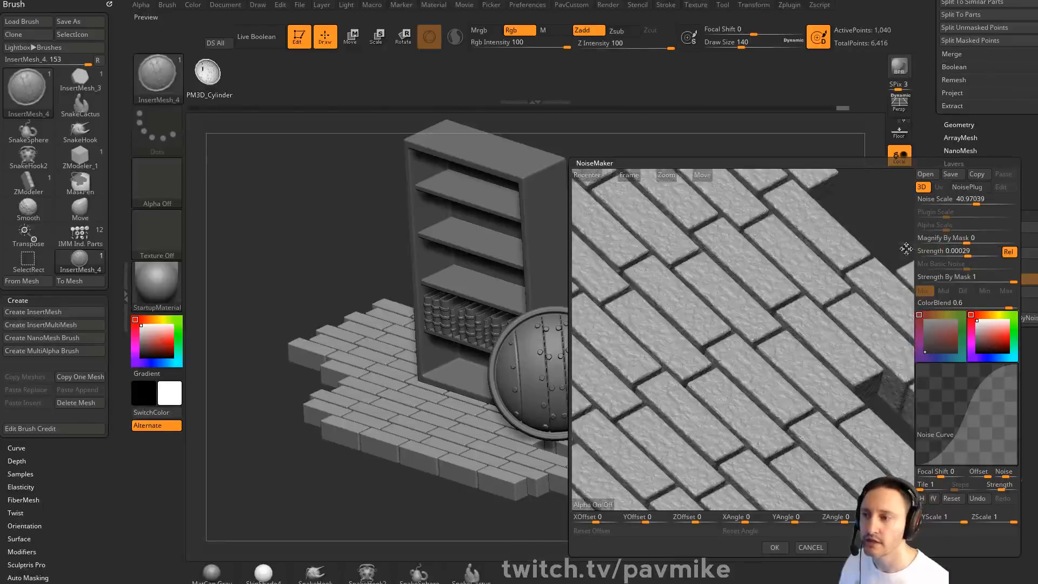
Reshape the noise curve with a dip in its upper half, set the strength to about 0.0004 and accept the noise
{"action": "left_click", "coordinate": [977, 387]}
{"action": "left_click", "coordinate": [950, 426]}
{"action": "left_click_drag", "start_coordinate": [977, 387], "coordinate": [996, 418]}
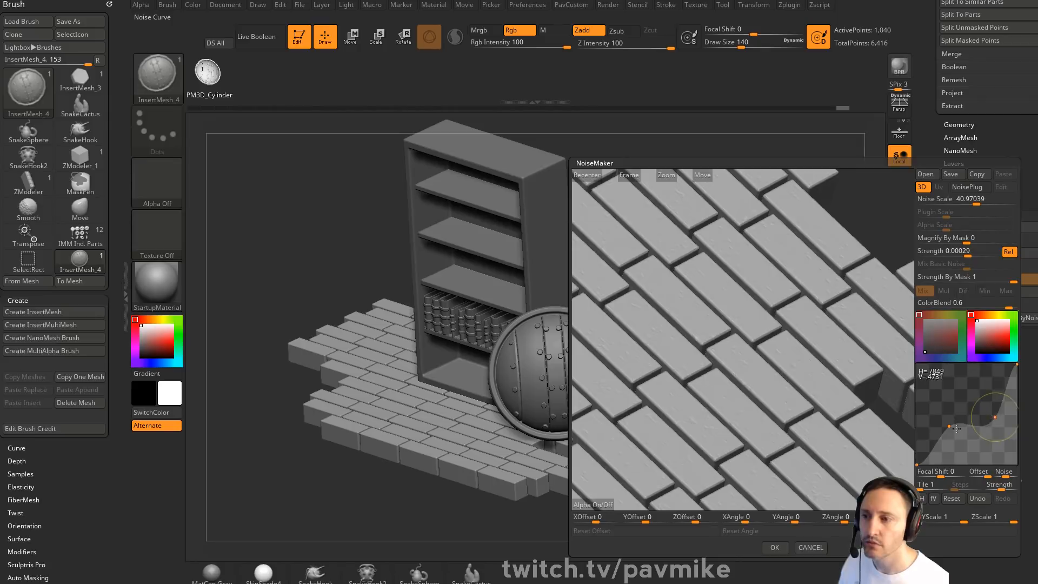
{"action": "left_click_drag", "start_coordinate": [967, 252], "coordinate": [969, 253]}
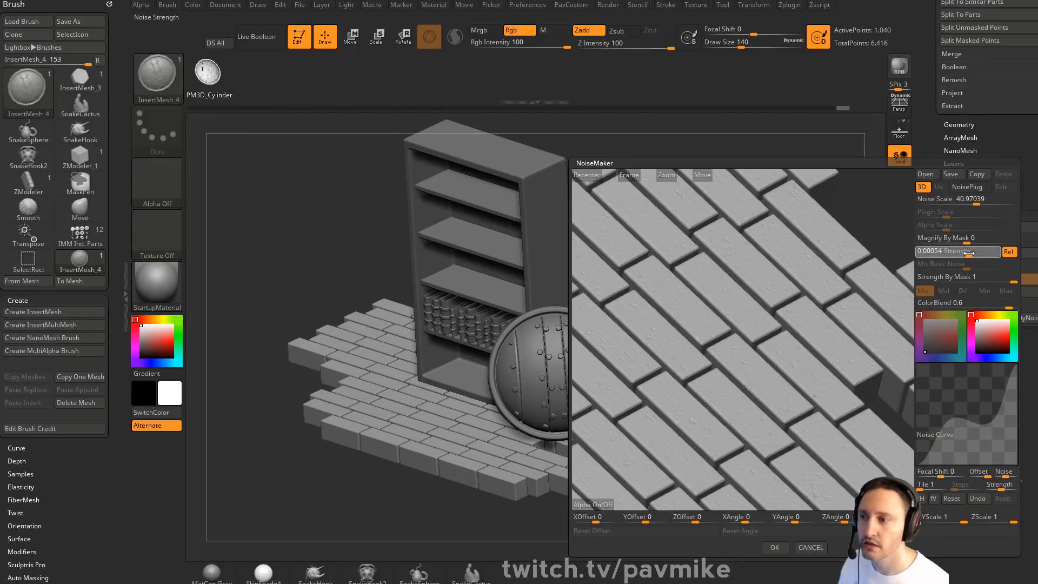
{"action": "left_click", "coordinate": [775, 548]}
Zoom in on the shield and surrounding floor bricks and render them with BPR
{"action": "left_click_drag", "start_coordinate": [754, 262], "coordinate": [800, 254], "text": "alt"}
{"action": "left_click_drag", "start_coordinate": [811, 174], "coordinate": [852, 206]}
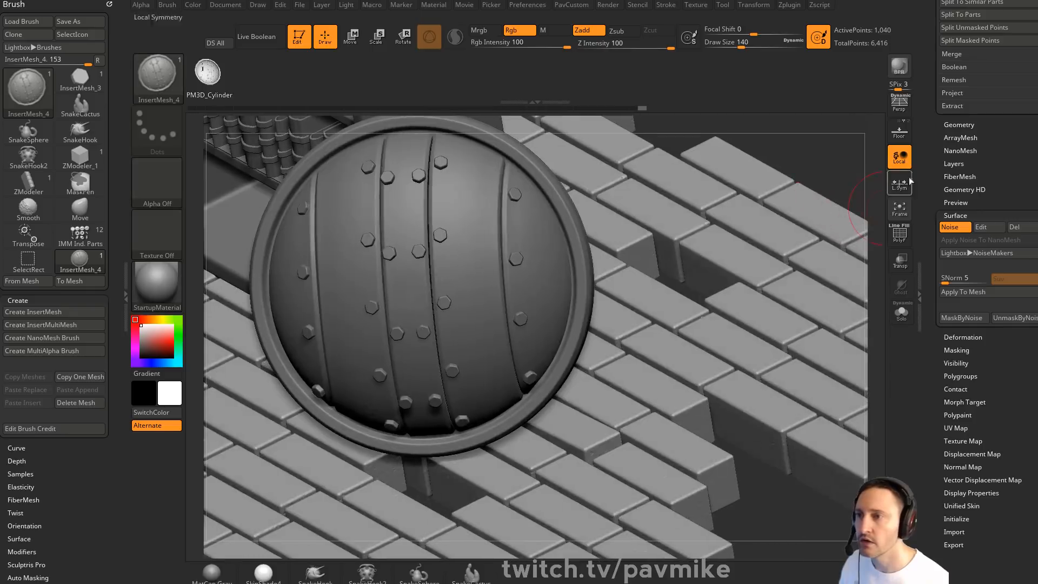
{"action": "left_click", "coordinate": [900, 66]}
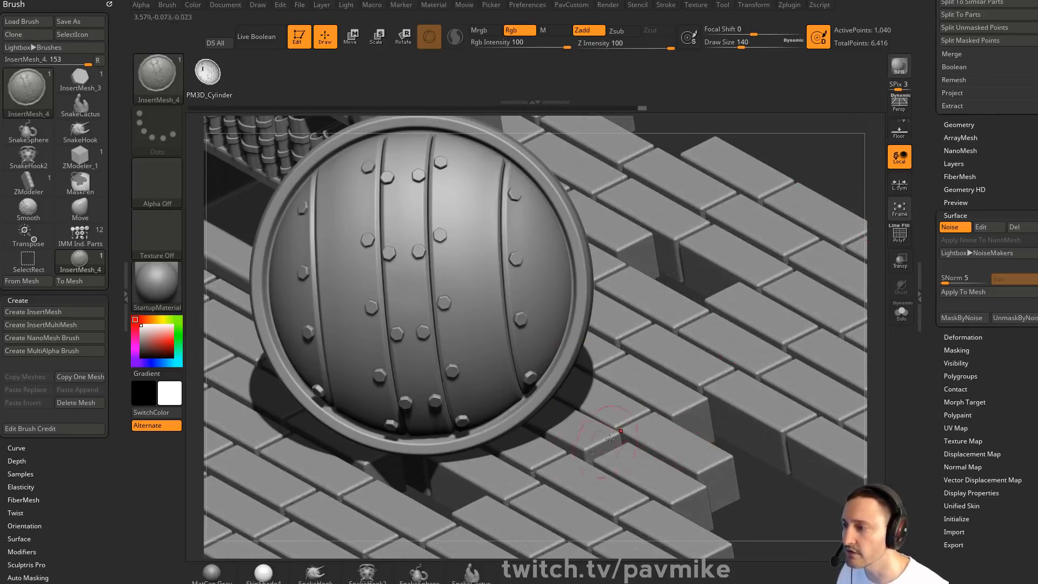
Raise the floor's noise strength to about 0.0015 and render the close-up again with BPR
{"action": "left_click", "coordinate": [982, 227]}
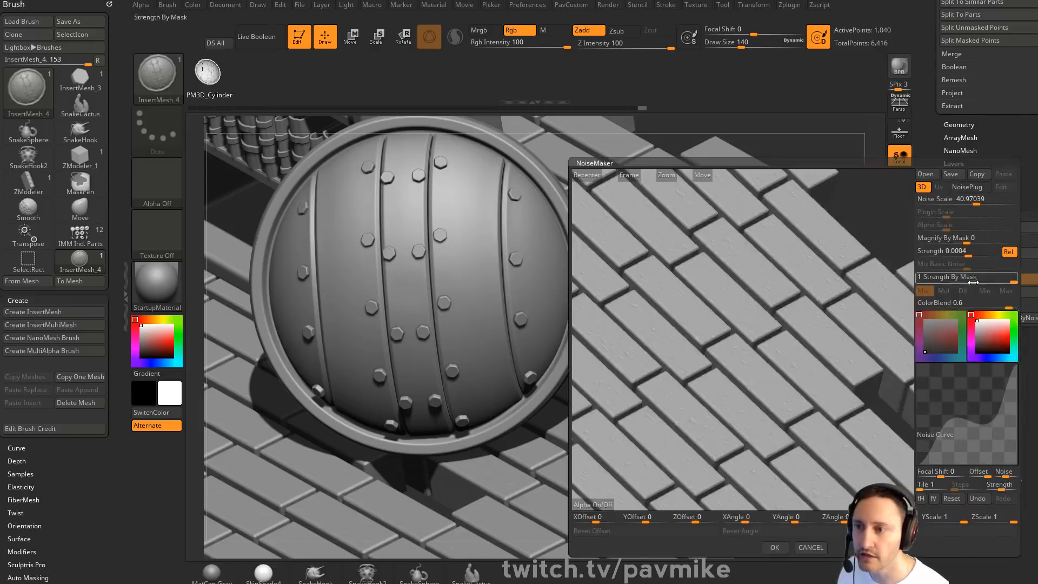
{"action": "left_click_drag", "start_coordinate": [969, 252], "coordinate": [970, 252]}
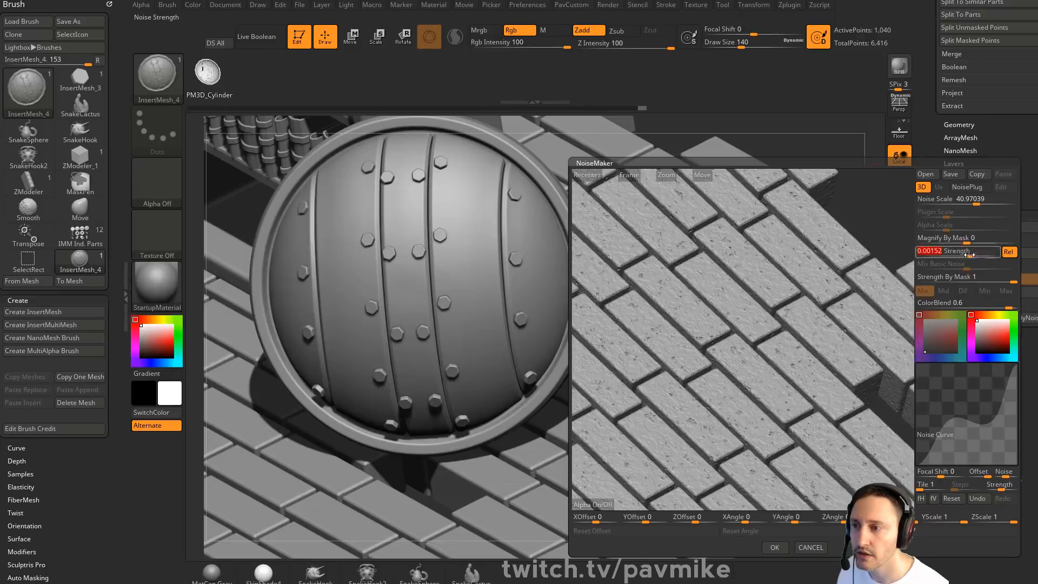
{"action": "left_click", "coordinate": [774, 547]}
{"action": "key", "text": "shift+r"}
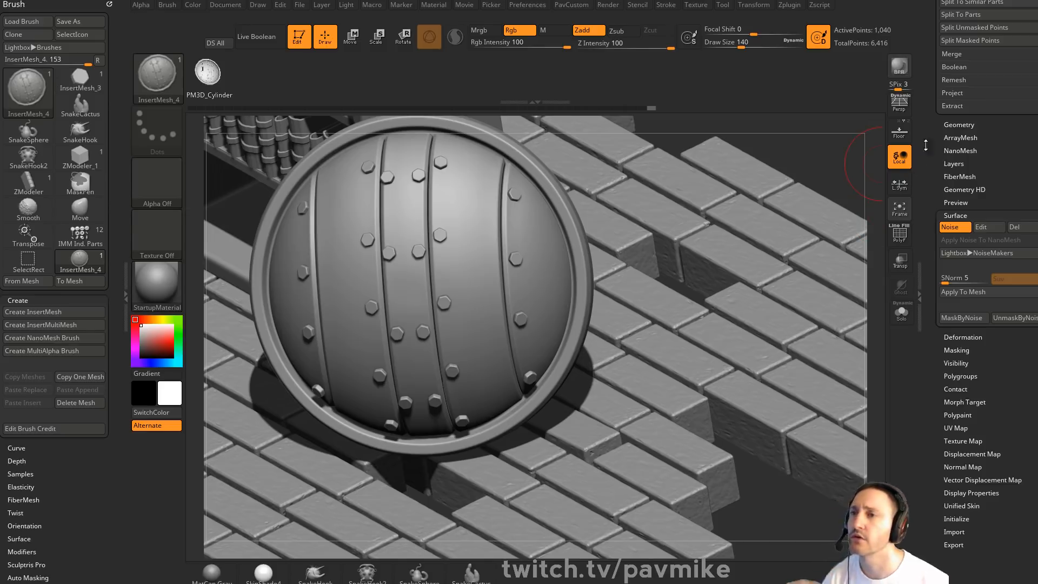
Clear the bookshelf scene from the canvas, draw a Cylinder3D in its place and convert it to a PolyMesh3D
{"action": "left_click_drag", "start_coordinate": [928, 140], "coordinate": [964, 305]}
{"action": "right_click_drag", "start_coordinate": [771, 133], "coordinate": [575, 198], "text": "ctrl"}
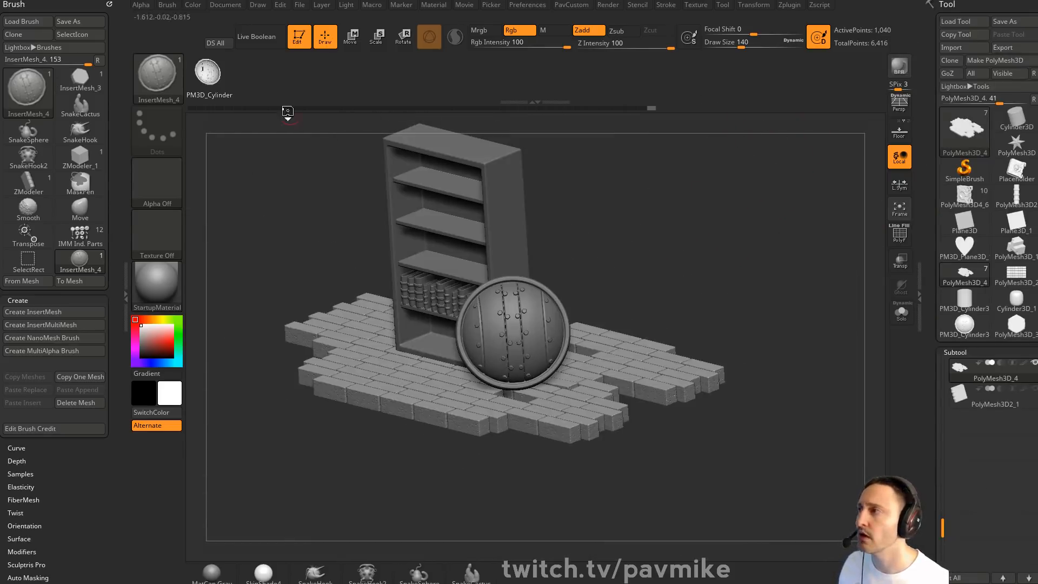
{"action": "left_click", "coordinate": [296, 42]}
{"action": "key", "text": "ctrl+n"}
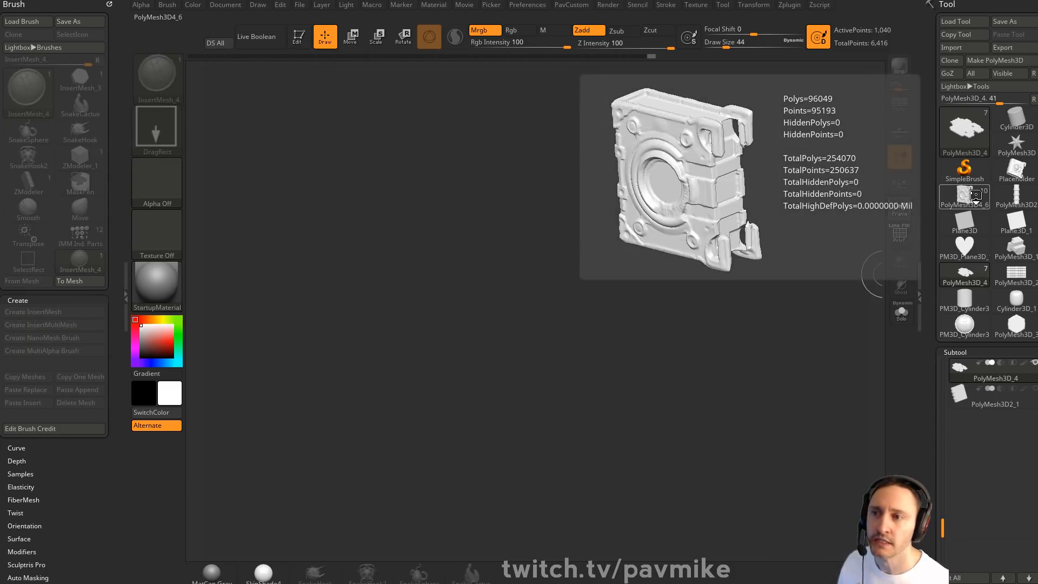
{"action": "left_click", "coordinate": [1009, 123]}
{"action": "left_click_drag", "start_coordinate": [394, 435], "coordinate": [476, 379]}
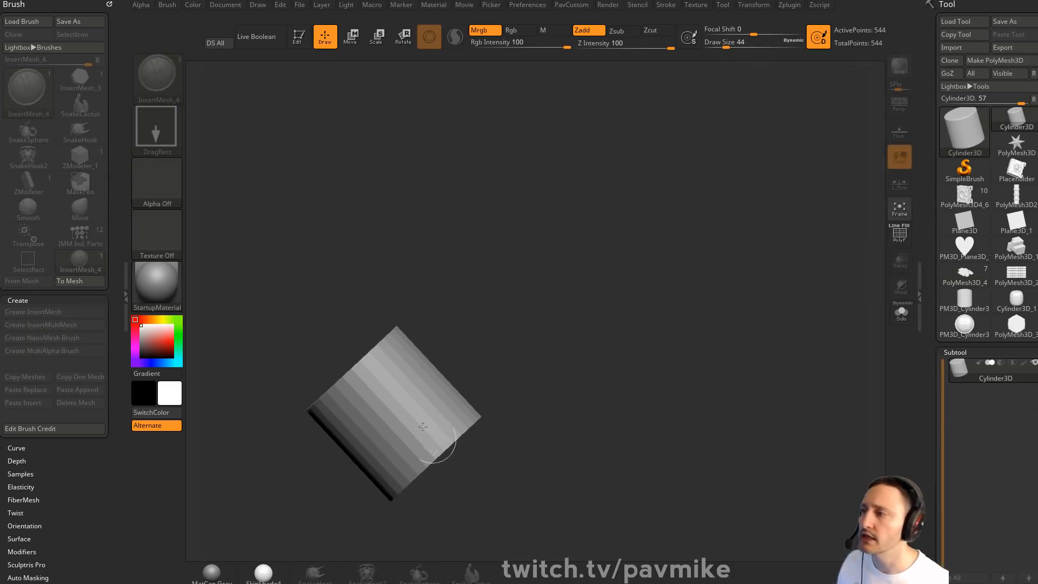
{"action": "left_click", "coordinate": [298, 37]}
{"action": "left_click", "coordinate": [997, 61]}
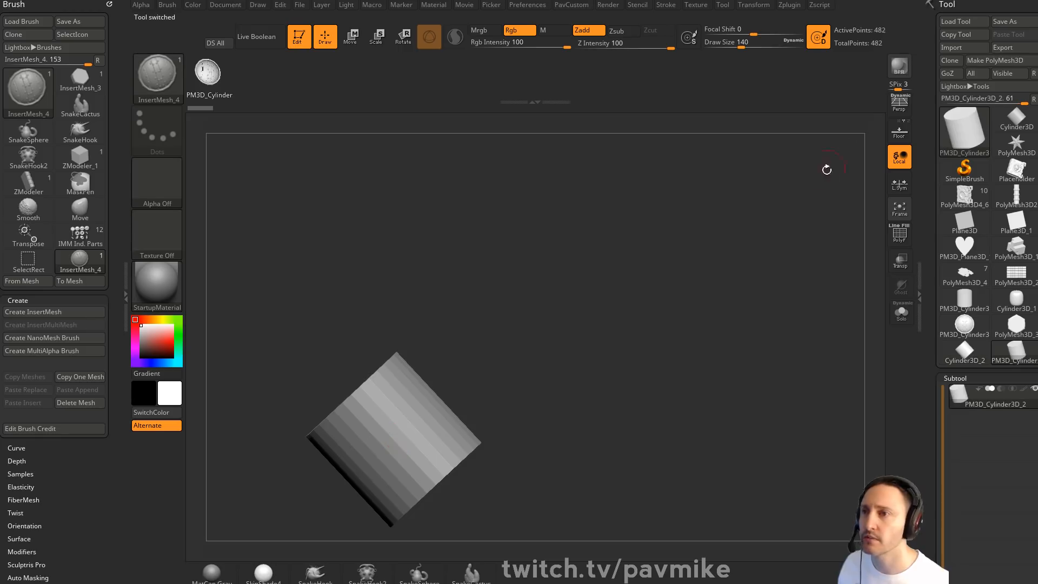
Convert the cylinder to a DynaMesh at resolution 128
{"action": "key", "text": "space"}
{"action": "key", "text": "space"}
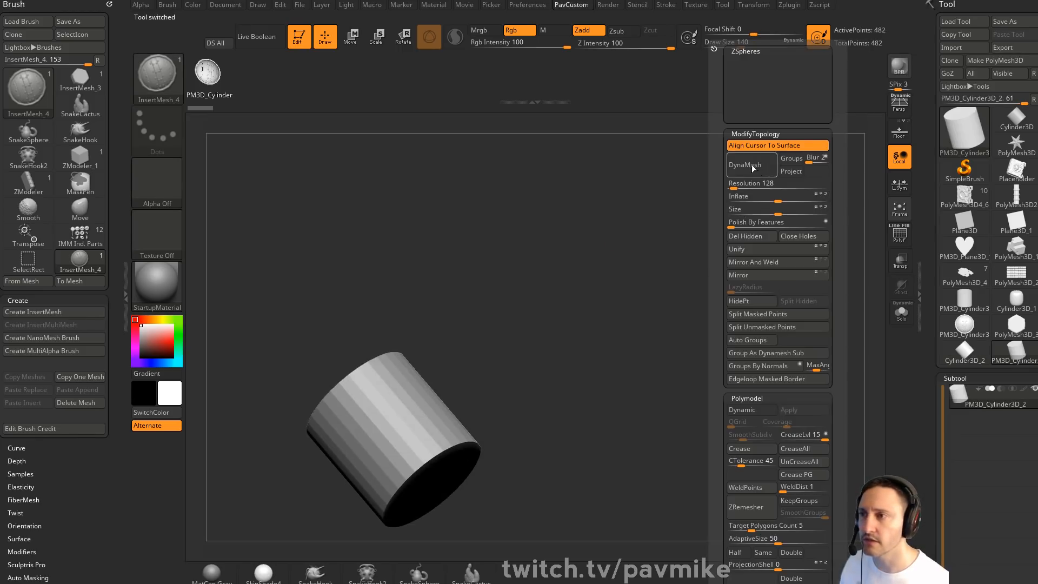
{"action": "left_click", "coordinate": [735, 166]}
Flatten the cylinder's side and the rim of its end cap with several TrimDynamic strokes
{"action": "key", "text": "b"}
{"action": "key", "text": "t"}
{"action": "key", "text": "d"}
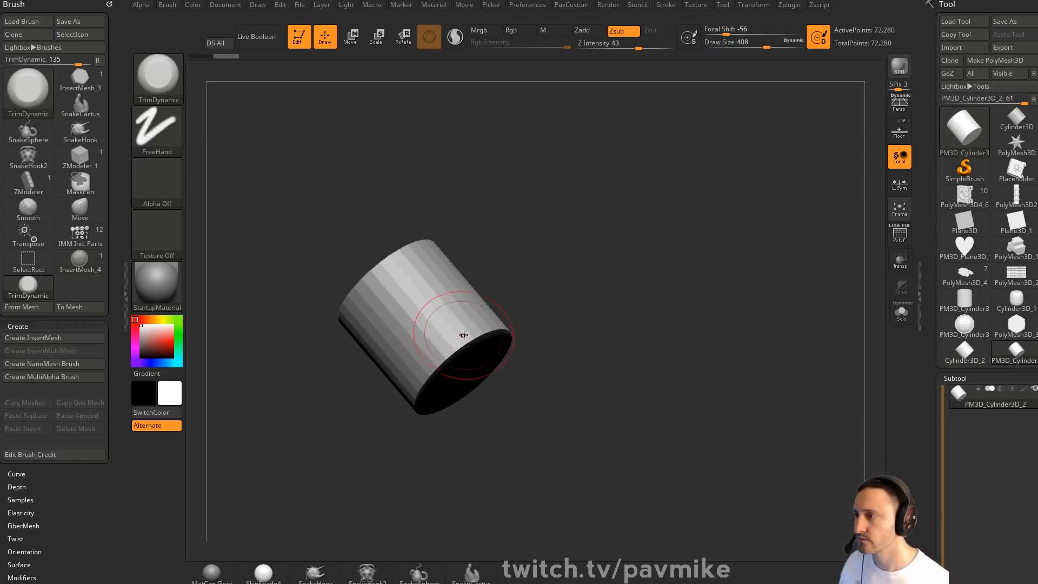
{"action": "mouse_move", "coordinate": [463, 337]}
{"action": "left_mouse_down"}
{"action": "mouse_move", "coordinate": [476, 340]}
{"action": "mouse_move", "coordinate": [428, 373]}
{"action": "left_mouse_up"}
{"action": "left_click_drag", "start_coordinate": [400, 254], "coordinate": [370, 311]}
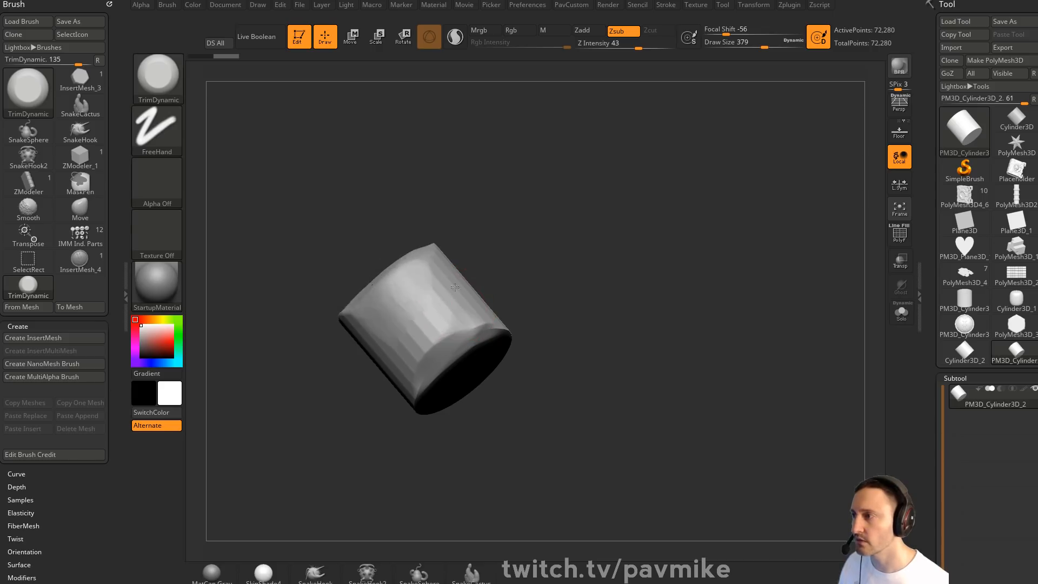
{"action": "left_click_drag", "start_coordinate": [428, 346], "coordinate": [493, 344]}
{"action": "left_click_drag", "start_coordinate": [584, 308], "coordinate": [544, 314]}
{"action": "mouse_move", "coordinate": [481, 341]}
{"action": "left_mouse_down"}
{"action": "mouse_move", "coordinate": [465, 344]}
{"action": "mouse_move", "coordinate": [431, 263]}
{"action": "mouse_move", "coordinate": [451, 346]}
{"action": "left_mouse_up"}
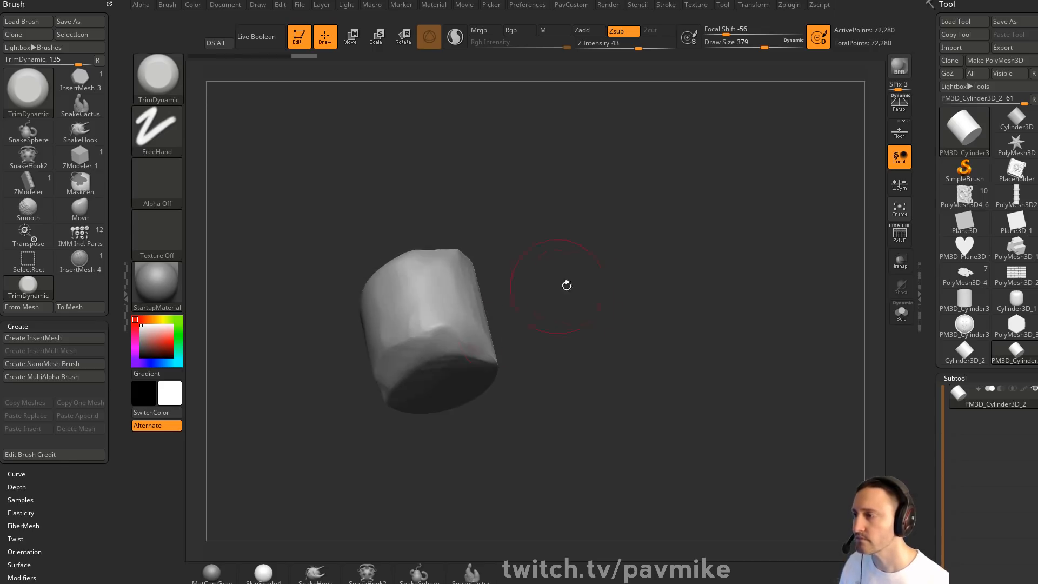
{"action": "left_click_drag", "start_coordinate": [565, 285], "coordinate": [586, 278]}
Show the polyframe and cut a diagonal SliceCurve across the cylinder to split it into two polygroups
{"action": "left_click", "coordinate": [904, 234]}
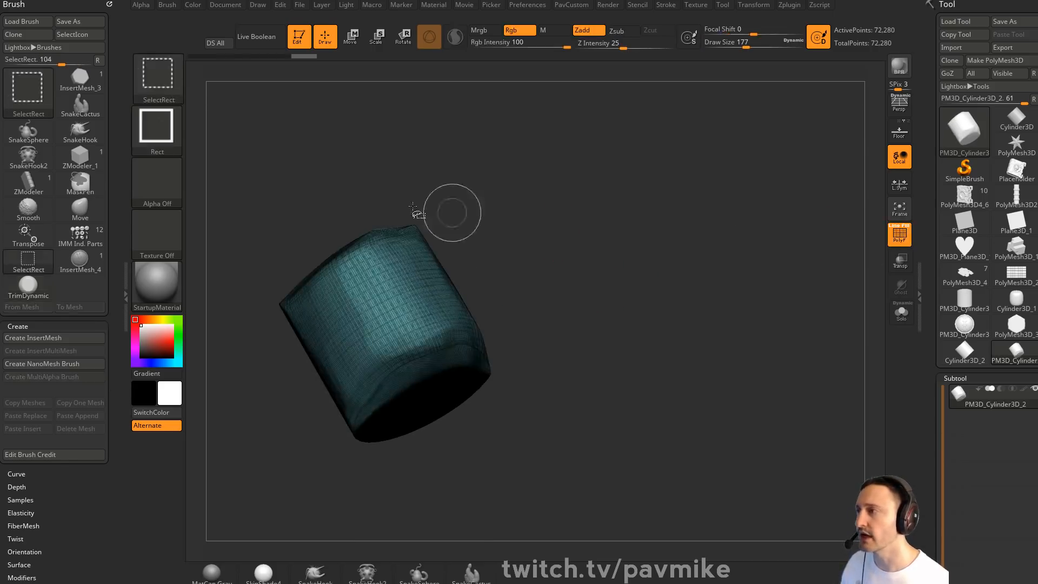
{"action": "left_click", "coordinate": [164, 81], "text": "ctrl+shift"}
{"action": "left_click", "coordinate": [550, 138], "text": "ctrl+shift"}
{"action": "mouse_move", "coordinate": [534, 186]}
{"action": "left_mouse_down", "text": "ctrl+shift"}
{"action": "mouse_move", "coordinate": [302, 475]}
{"action": "mouse_move", "coordinate": [345, 536]}
{"action": "mouse_move", "coordinate": [373, 503]}
{"action": "left_mouse_up", "text": "ctrl+shift"}
{"action": "left_click_drag", "start_coordinate": [607, 268], "coordinate": [589, 224]}
{"action": "mouse_move", "coordinate": [589, 224]}
{"action": "left_mouse_down", "text": "alt"}
{"action": "mouse_move", "coordinate": [614, 216]}
{"action": "mouse_move", "coordinate": [615, 254]}
{"action": "mouse_move", "coordinate": [605, 255]}
{"action": "mouse_move", "coordinate": [625, 265]}
{"action": "mouse_move", "coordinate": [574, 265]}
{"action": "mouse_move", "coordinate": [628, 272]}
{"action": "left_mouse_up", "text": "alt"}
Lower the DynaMesh resolution to 32 and remesh the sliced cylinder
{"action": "key", "text": "s"}
{"action": "key", "text": "2"}
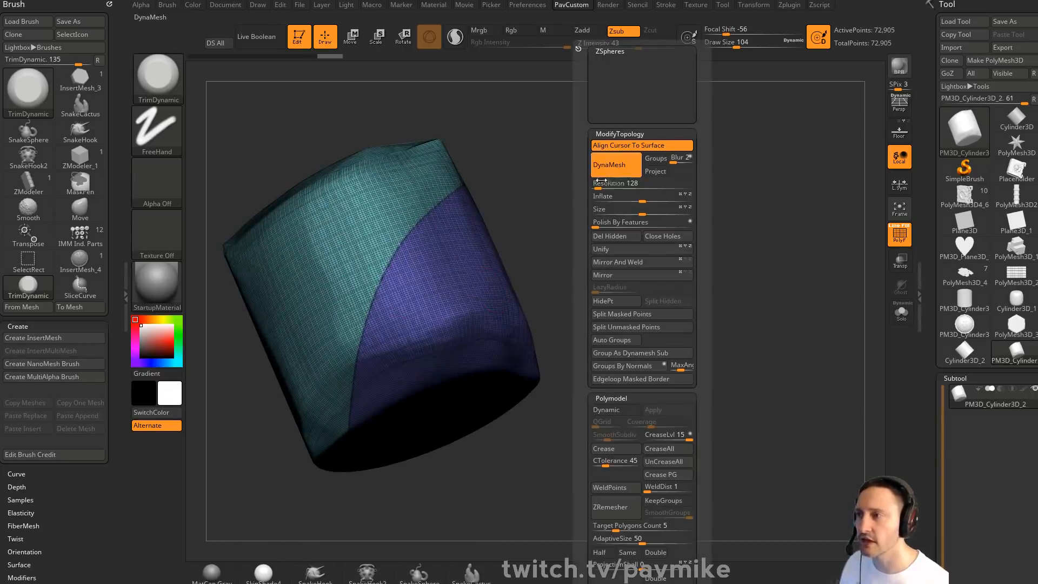
{"action": "key", "text": "shift"}
{"action": "mouse_move", "coordinate": [600, 262]}
{"action": "left_mouse_down", "text": "ctrl"}
{"action": "mouse_move", "coordinate": [626, 269]}
{"action": "mouse_move", "coordinate": [608, 240]}
{"action": "mouse_move", "coordinate": [585, 232]}
{"action": "mouse_move", "coordinate": [596, 266]}
{"action": "left_mouse_up", "text": "ctrl"}
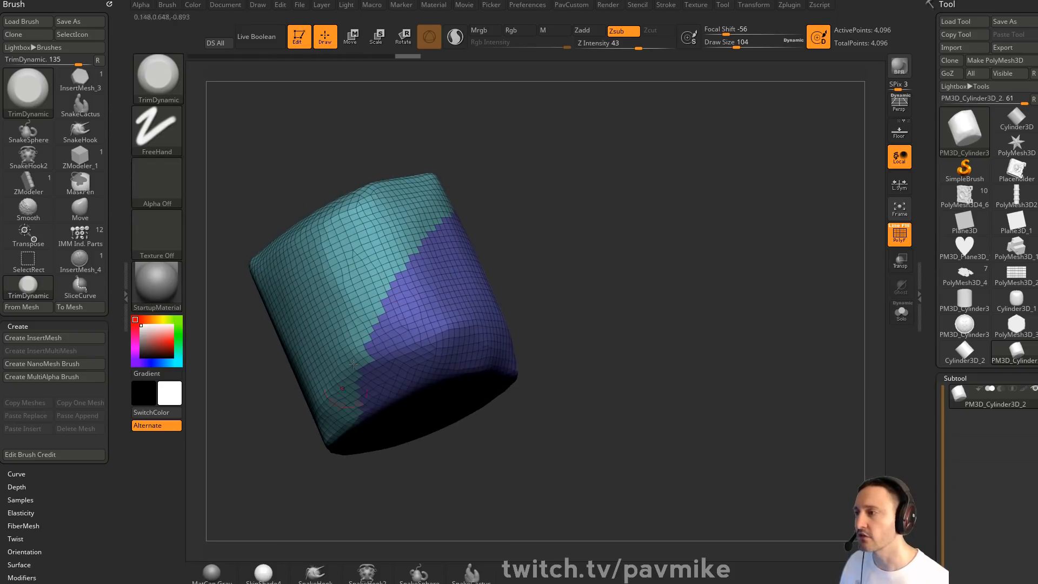
Mask the border between the polygroups using MaskByFeature with only Groups enabled, and invert the mask
{"action": "scroll", "coordinate": [928, 222], "scroll_direction": "down", "scroll_amount": 5}
{"action": "left_click_drag", "start_coordinate": [929, 222], "coordinate": [928, 144]}
{"action": "key", "text": "shift"}
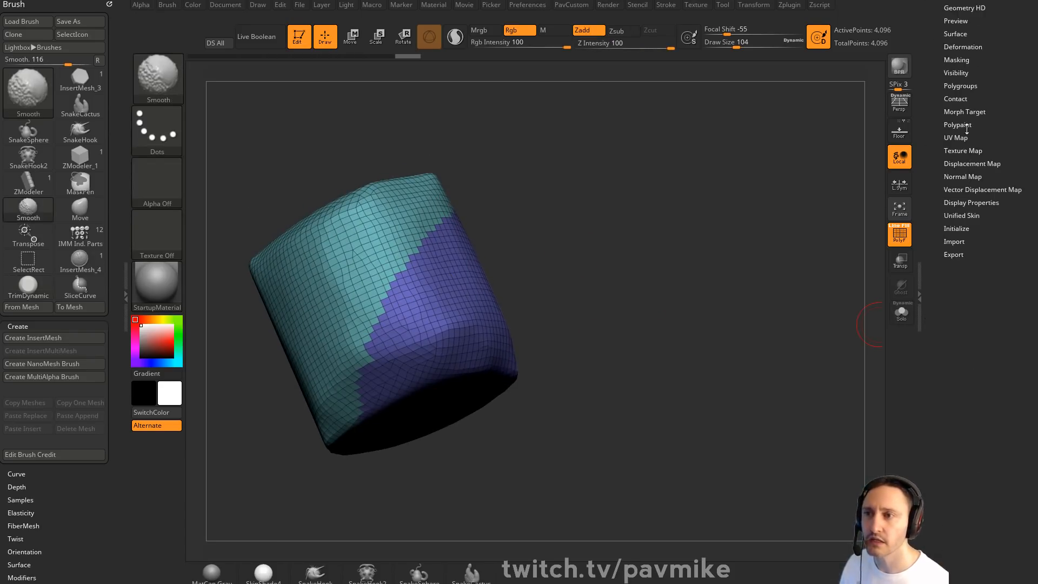
{"action": "left_click", "coordinate": [958, 60]}
{"action": "left_click", "coordinate": [1004, 177]}
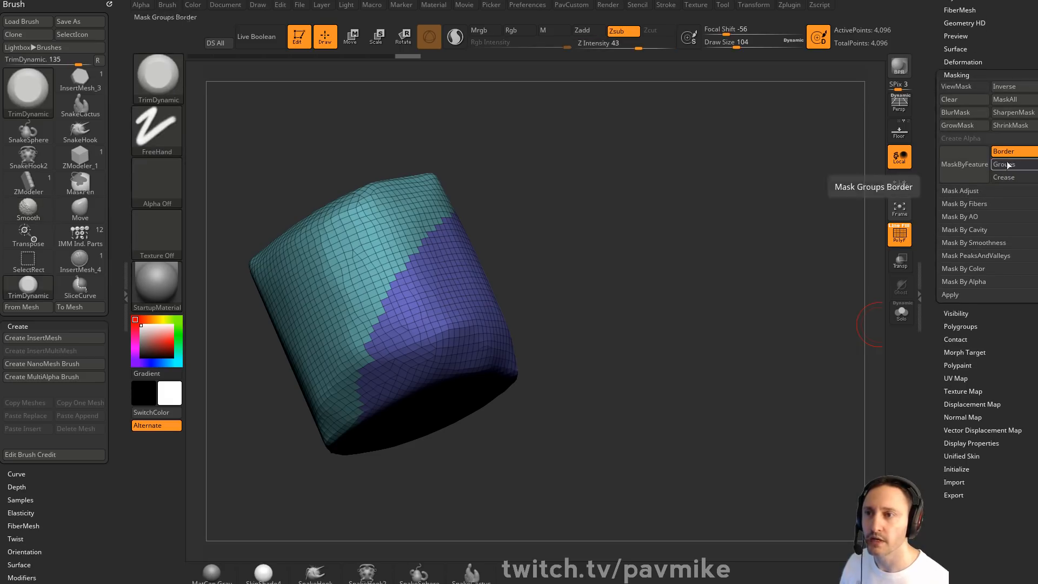
{"action": "left_click", "coordinate": [1004, 152]}
{"action": "left_click", "coordinate": [1004, 164]}
{"action": "left_click", "coordinate": [974, 174]}
{"action": "left_click", "coordinate": [659, 233], "text": "ctrl"}
Try Polish By Features on the unmasked polygroup border
{"action": "key", "text": "2"}
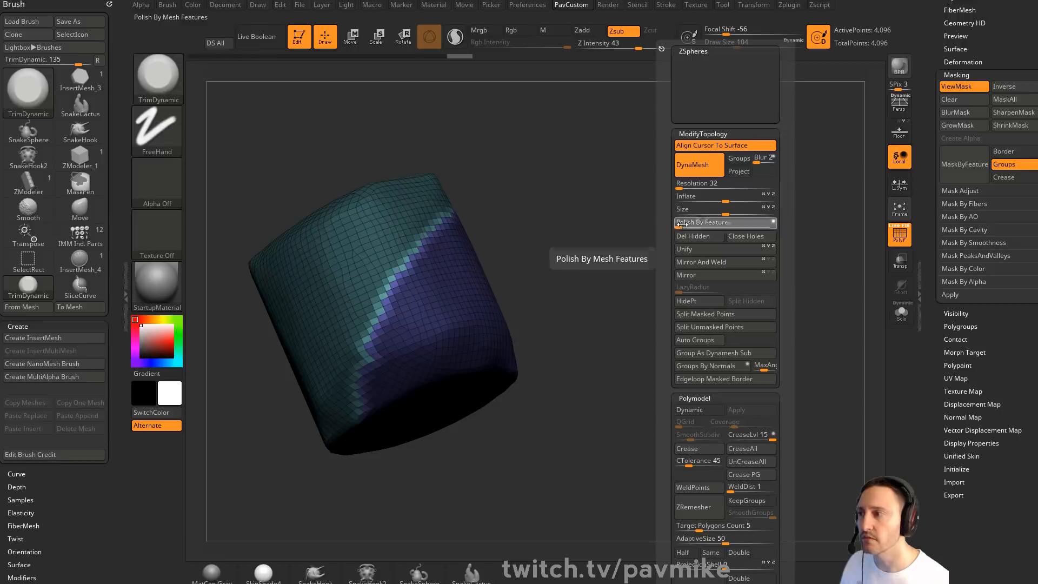
{"action": "left_click_drag", "start_coordinate": [688, 221], "coordinate": [686, 250]}
{"action": "key", "text": "ctrl+h"}
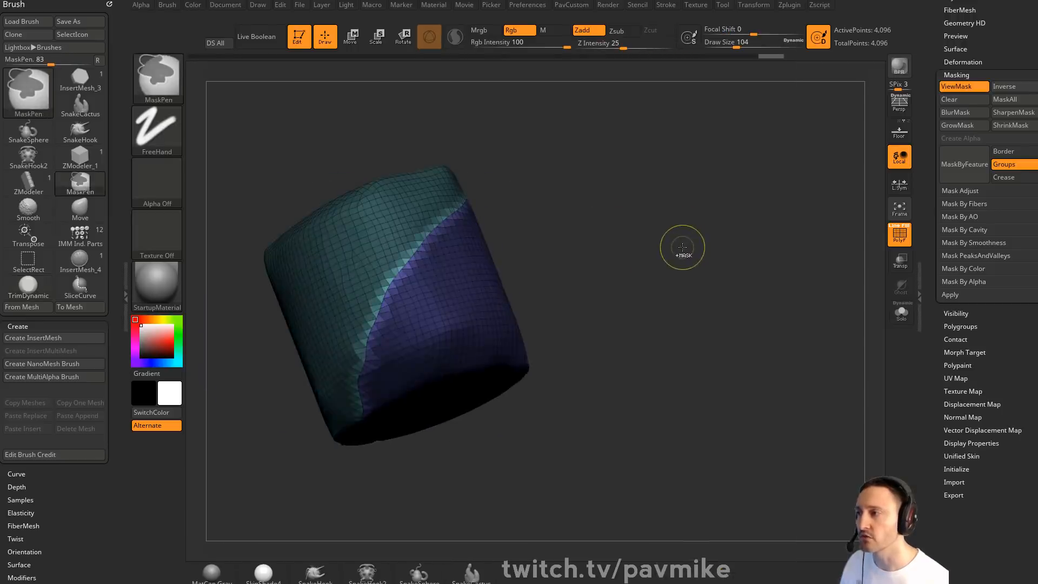
Undo the polish and mask, keeping the cylinder as the resolution 32 DynaMesh
{"action": "key", "text": "ctrl+z"}
{"action": "key", "text": "ctrl+z"}
{"action": "key", "text": "ctrl+z"}
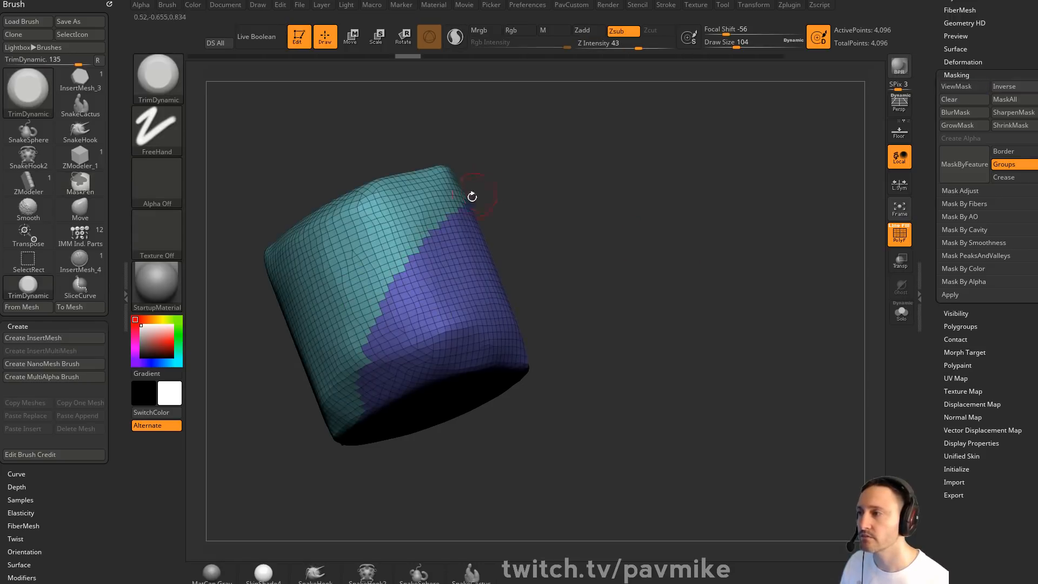
{"action": "key", "text": "ctrl+z"}
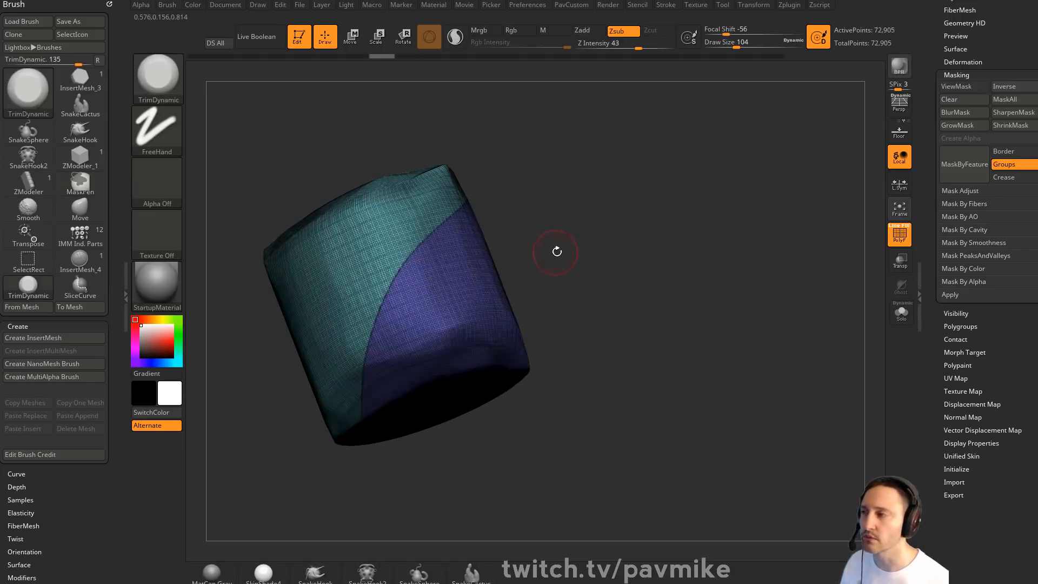
{"action": "key", "text": "space"}
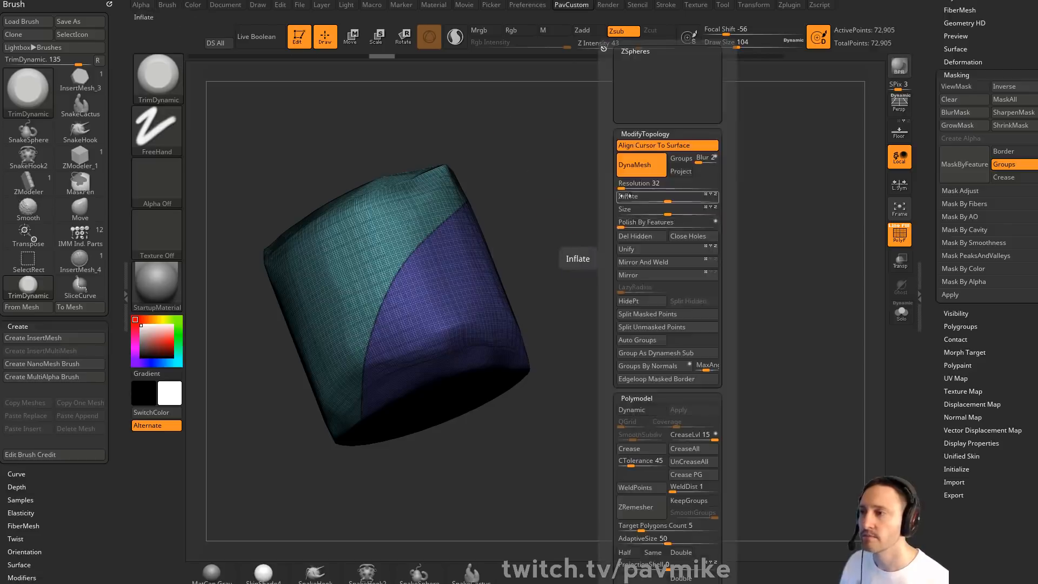
{"action": "key", "text": "ctrl+z"}
{"action": "left_click_drag", "start_coordinate": [665, 233], "coordinate": [702, 204]}
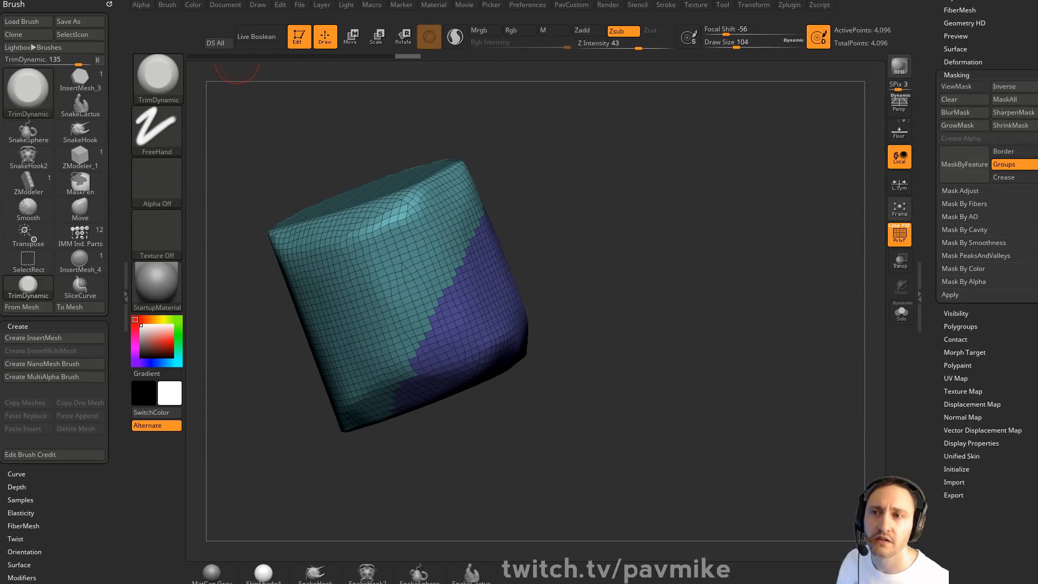
Mask the polygroup border by Groups again, invert the mask and apply Polish By Features to the jagged seam
{"action": "left_click_drag", "start_coordinate": [1037, 0], "coordinate": [835, 0]}
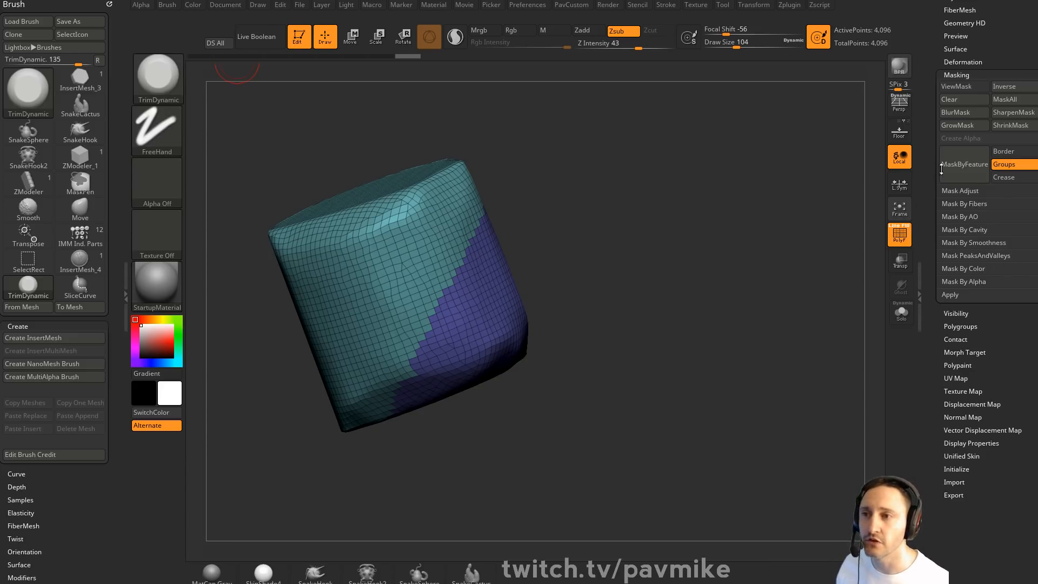
{"action": "left_click", "coordinate": [768, 204], "text": "ctrl"}
{"action": "key", "text": "grave"}
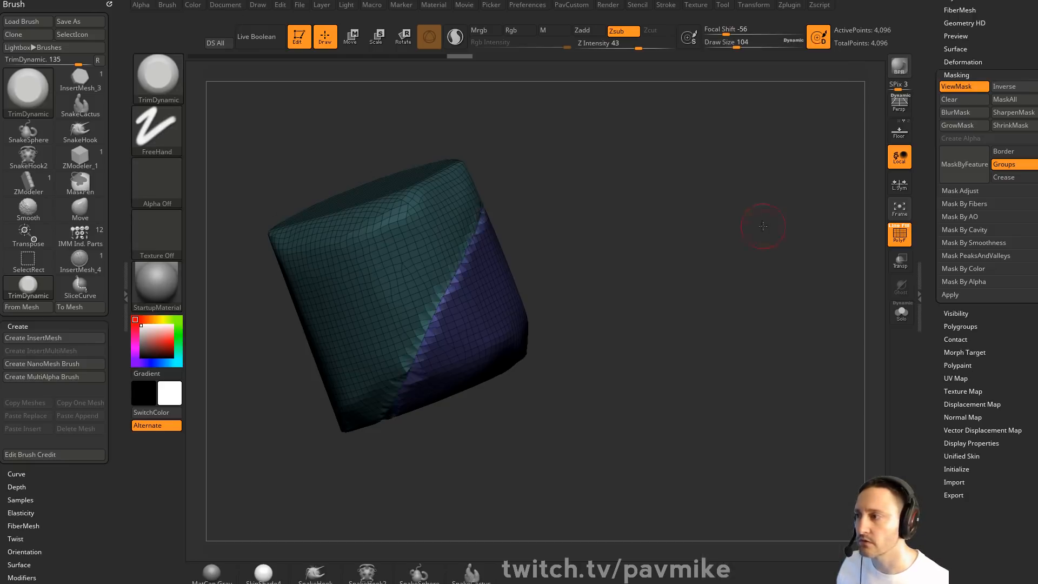
{"action": "left_click_drag", "start_coordinate": [765, 220], "coordinate": [741, 252]}
Undo the last polish, switch the Polish By Features mode, polish the polygroup border again and clear the mask
{"action": "key", "text": "ctrl+z"}
{"action": "key", "text": "ctrl+z"}
{"action": "key", "text": "c"}
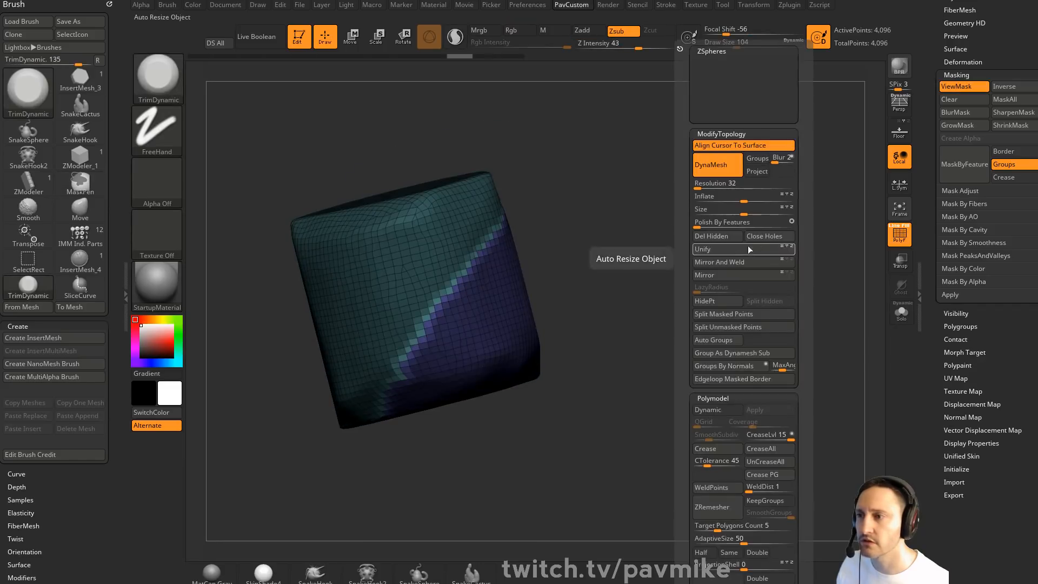
{"action": "left_click", "coordinate": [791, 222]}
{"action": "left_click_drag", "start_coordinate": [712, 223], "coordinate": [734, 220]}
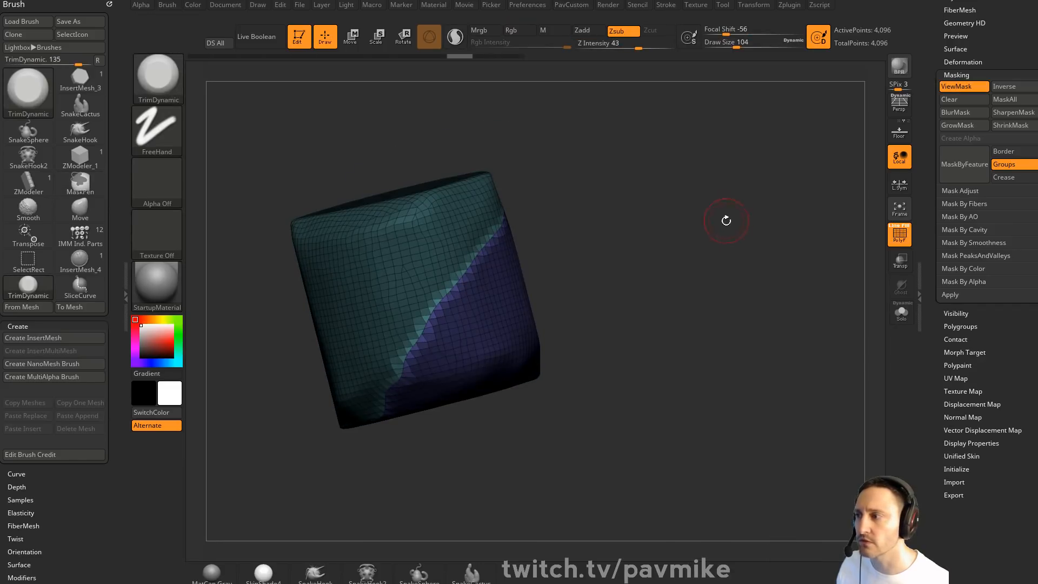
{"action": "key", "text": "c"}
{"action": "left_click", "coordinate": [656, 181], "text": "ctrl"}
{"action": "key", "text": "c"}
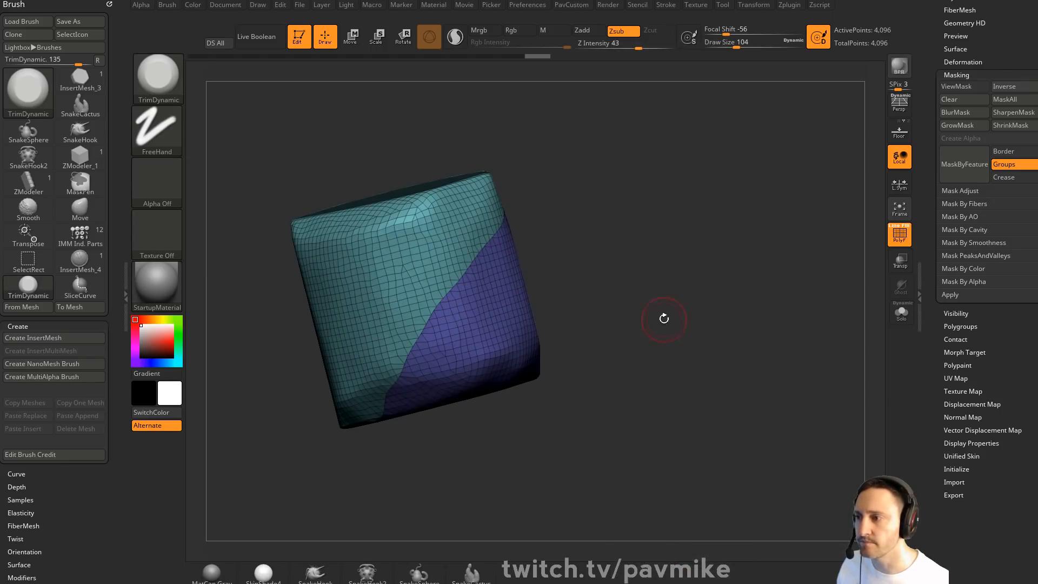
Run ZRemesher on the cylinder with KeepGroups enabled to preserve the smoothed polygroup border
{"action": "key", "text": "c"}
{"action": "left_click", "coordinate": [631, 507]}
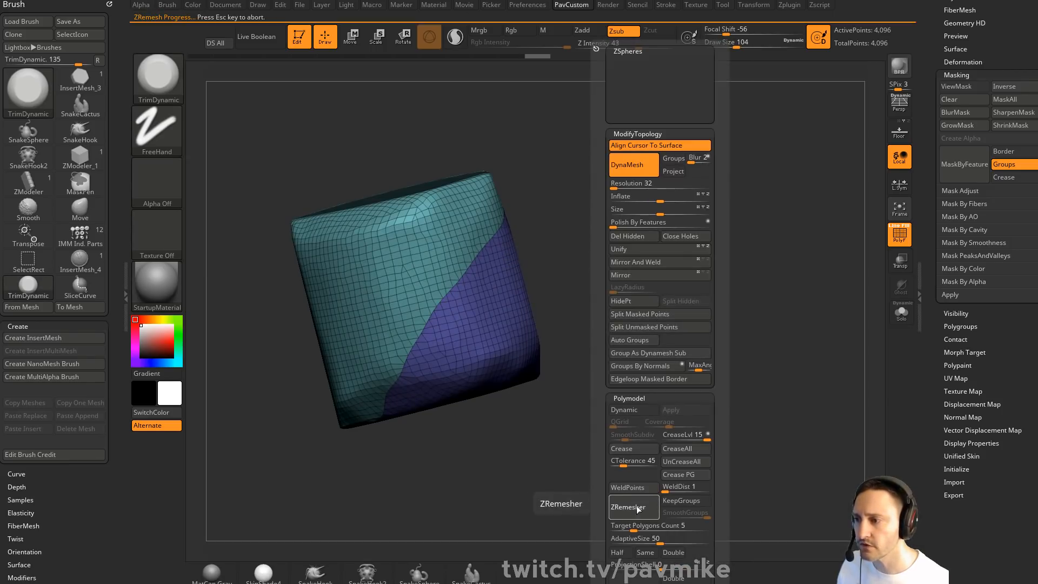
{"action": "left_click", "coordinate": [682, 501]}
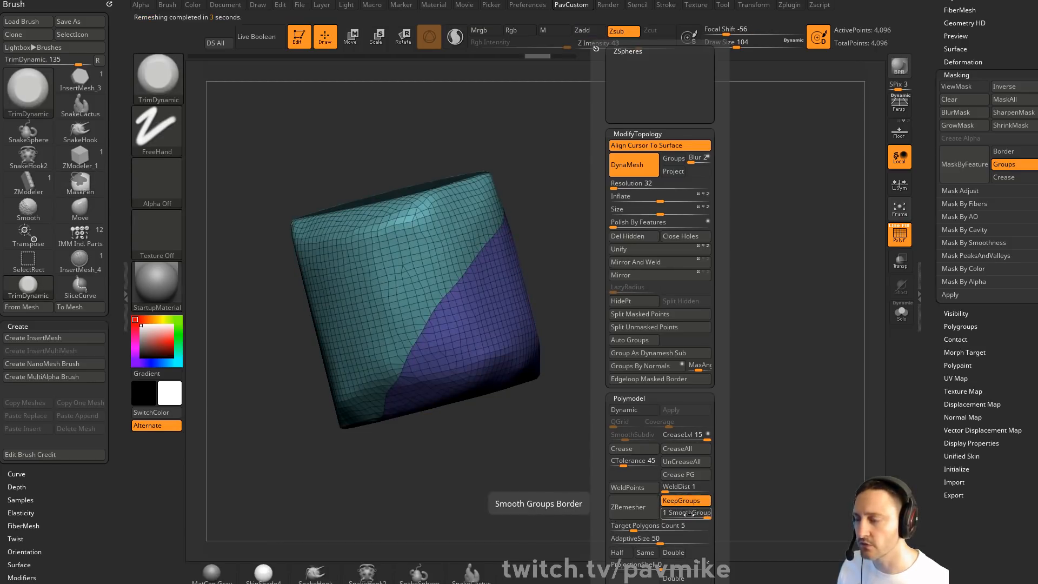
{"action": "left_click", "coordinate": [653, 514]}
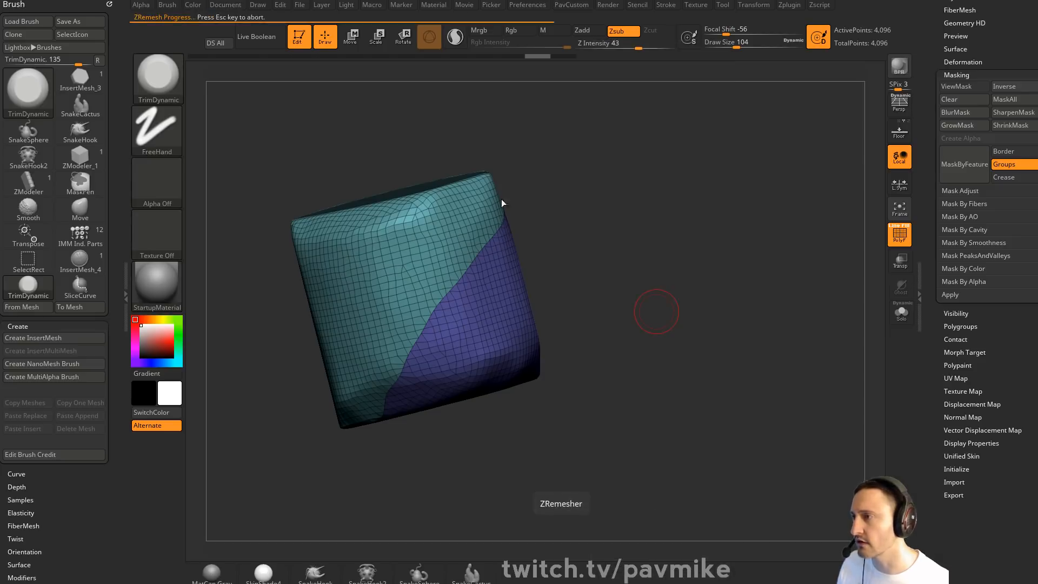
Set the ZRemesher target to Half and remesh the cylinder twice
{"action": "left_click_drag", "start_coordinate": [741, 430], "coordinate": [734, 375]}
{"action": "key", "text": "space"}
{"action": "left_click", "coordinate": [698, 554]}
{"action": "left_click", "coordinate": [715, 508]}
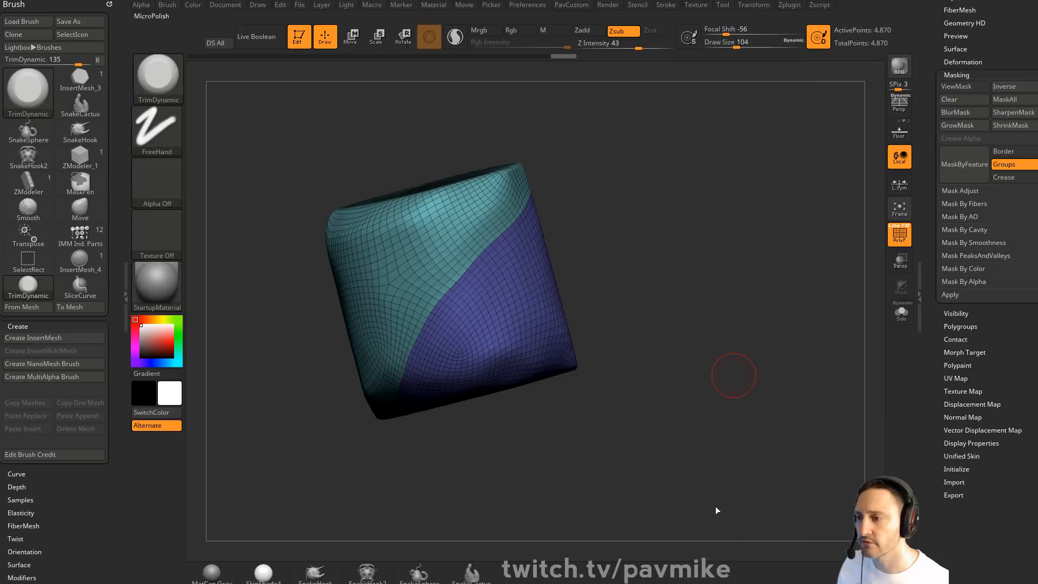
{"action": "key", "text": "space"}
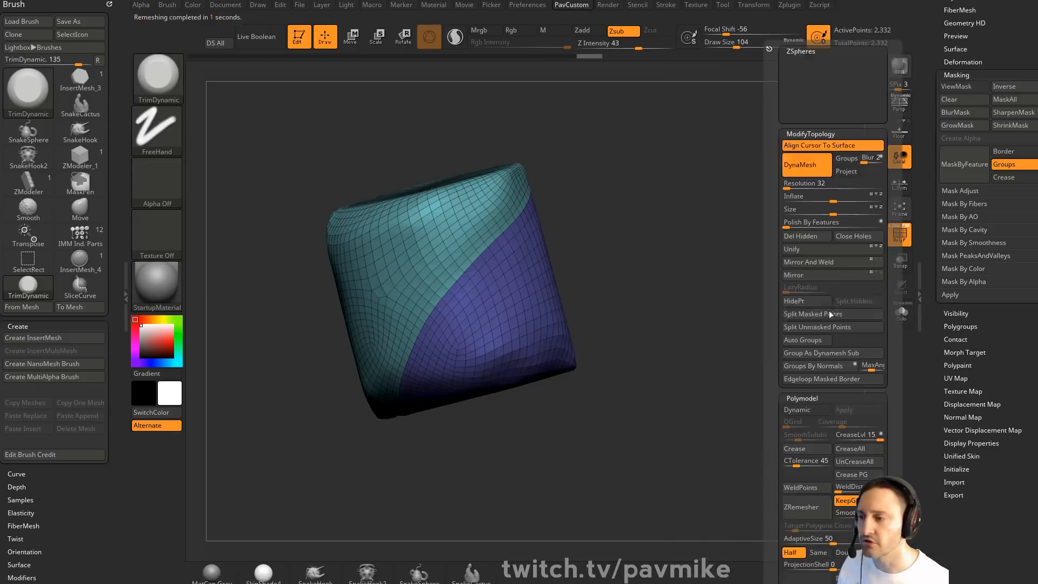
{"action": "left_click", "coordinate": [802, 507]}
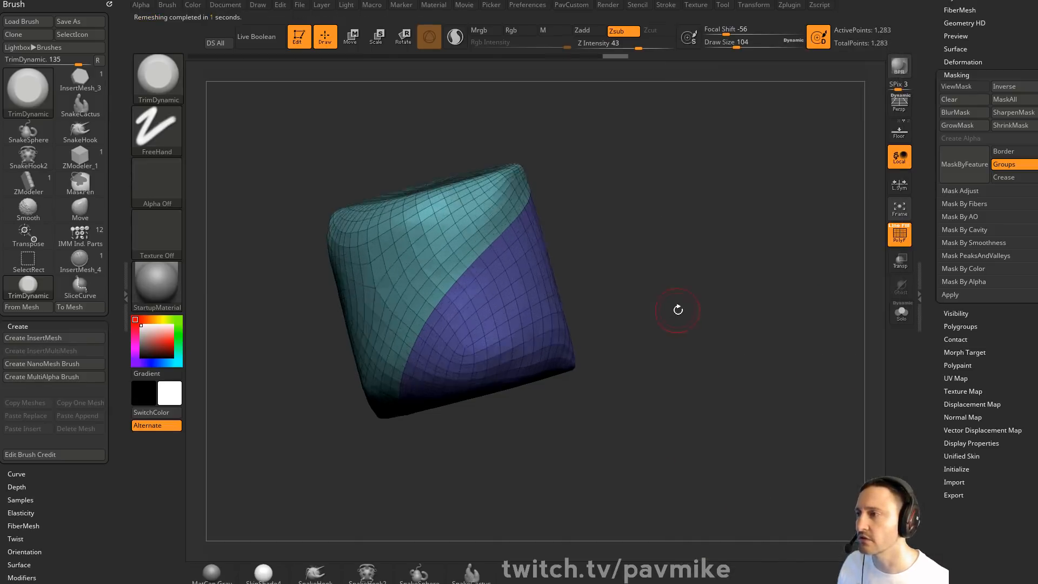
Select the Move brush at draw size 29 for the pinched vertices where the polygroup border meets the cap edge
{"action": "left_click_drag", "start_coordinate": [678, 310], "coordinate": [722, 309]}
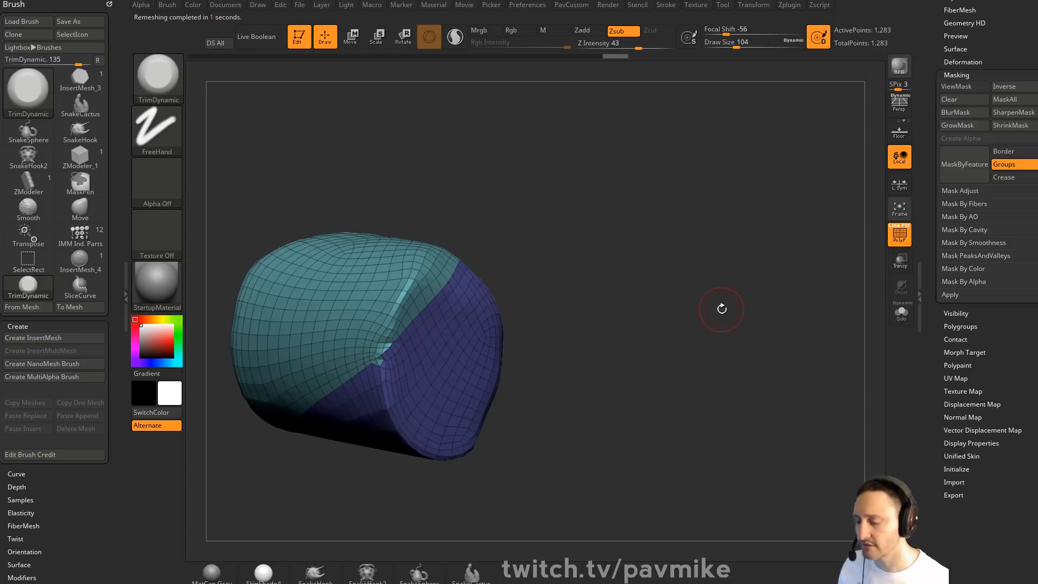
{"action": "mouse_move", "coordinate": [609, 206]}
{"action": "left_mouse_down", "text": "alt"}
{"action": "mouse_move", "coordinate": [653, 234]}
{"action": "mouse_move", "coordinate": [651, 197]}
{"action": "left_mouse_up", "text": "alt"}
{"action": "key", "text": "s"}
{"action": "left_click_drag", "start_coordinate": [453, 329], "coordinate": [444, 325]}
{"action": "key", "text": "b"}
{"action": "key", "text": "m"}
{"action": "key", "text": "v"}
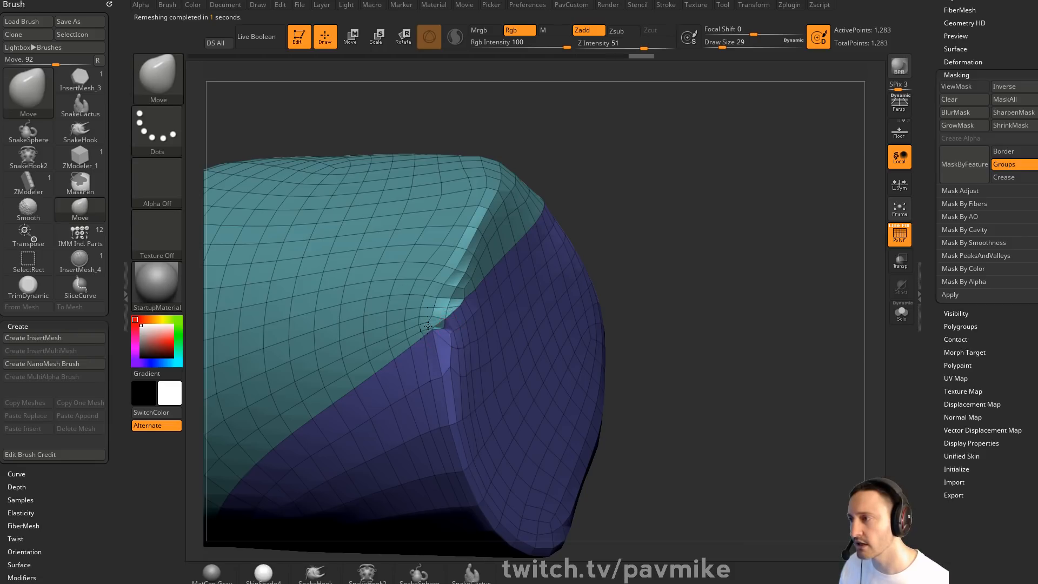
Set the ZModeler edge action to Collapse and collapse two small edges at the pinched corner of the polygroup border
{"action": "right_click_drag", "start_coordinate": [443, 326], "coordinate": [443, 346], "text": "ctrl"}
{"action": "key", "text": "b"}
{"action": "key", "text": "z"}
{"action": "key", "text": "m"}
{"action": "key", "text": "space"}
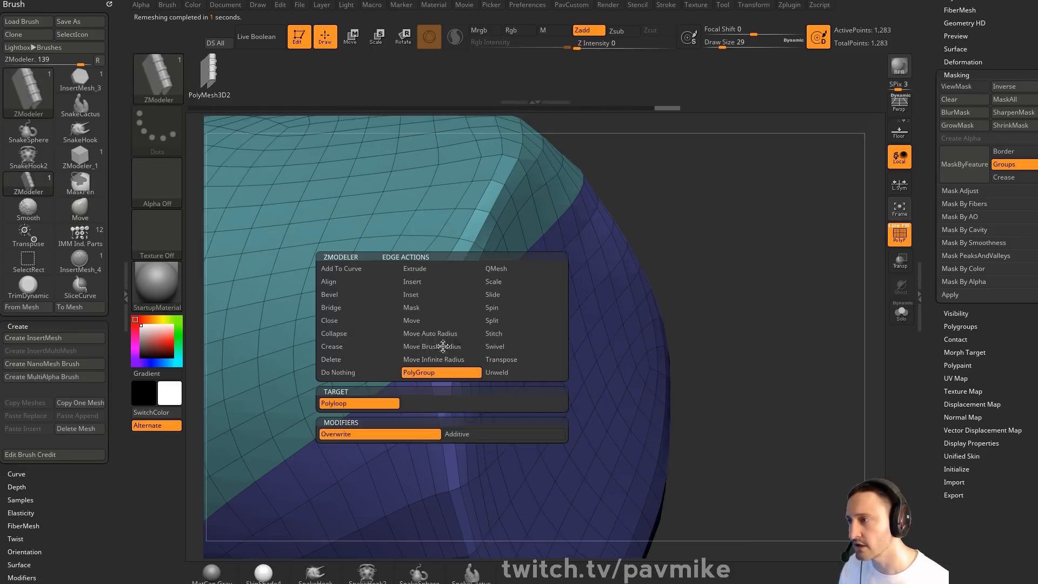
{"action": "left_click", "coordinate": [350, 346]}
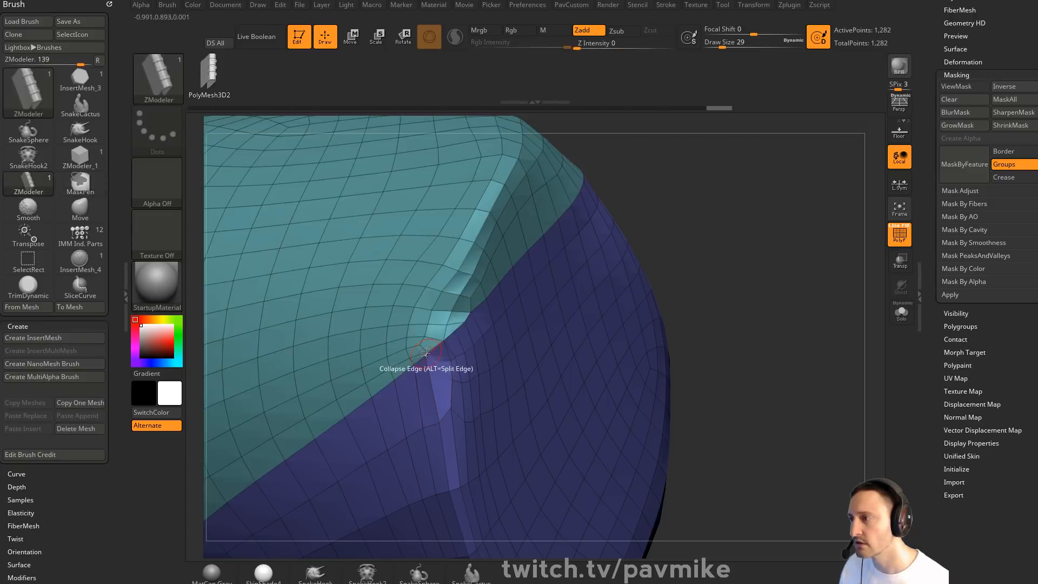
{"action": "left_click", "coordinate": [426, 353]}
Try to remesh the cylinder once more with ZRemesher at the Half target and KeepGroups on
{"action": "right_click_drag", "start_coordinate": [737, 308], "coordinate": [725, 232], "text": "ctrl"}
{"action": "key", "text": "grave"}
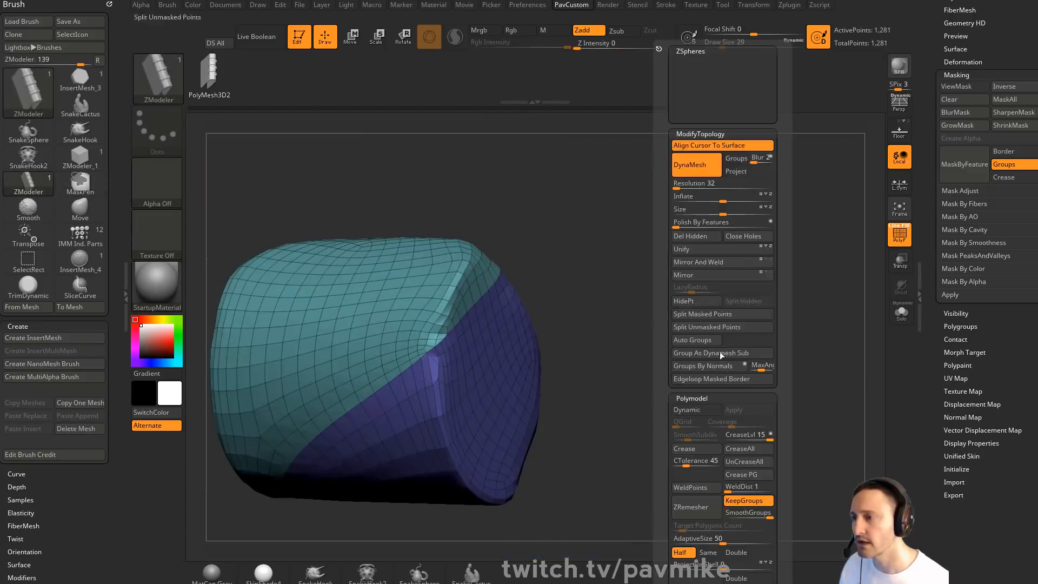
{"action": "left_click", "coordinate": [698, 506]}
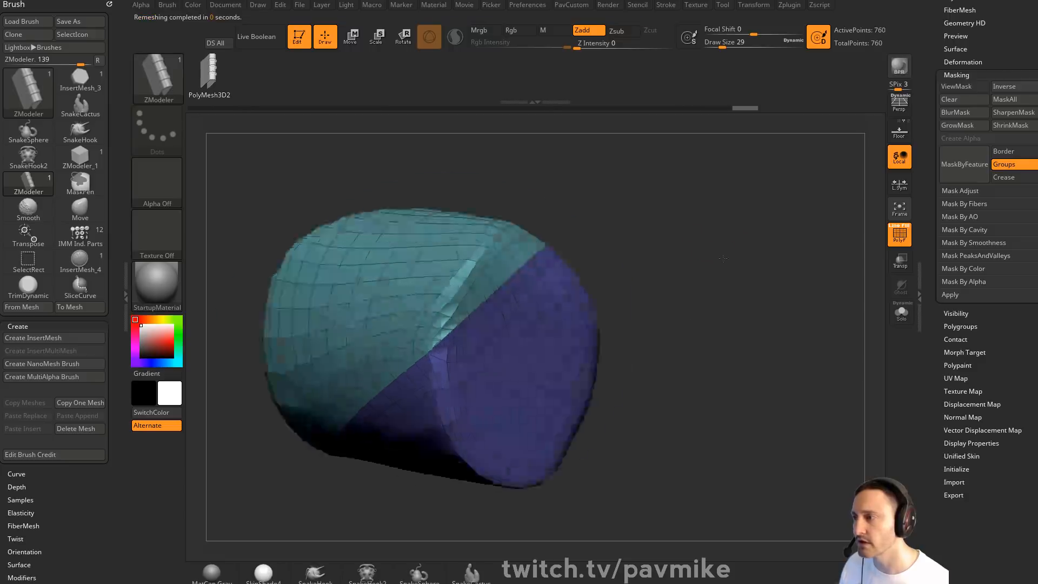
{"action": "left_click_drag", "start_coordinate": [723, 258], "coordinate": [775, 264]}
{"action": "left_click_drag", "start_coordinate": [778, 342], "coordinate": [713, 204]}
{"action": "key", "text": "ctrl+z"}
{"action": "key", "text": "ctrl+z"}
Isolate the purple polygroup, split the hidden teal part into its own subtool and make that teal subtool active
{"action": "left_click", "coordinate": [532, 284], "text": "ctrl+shift"}
{"action": "key", "text": "space"}
{"action": "left_click", "coordinate": [740, 302]}
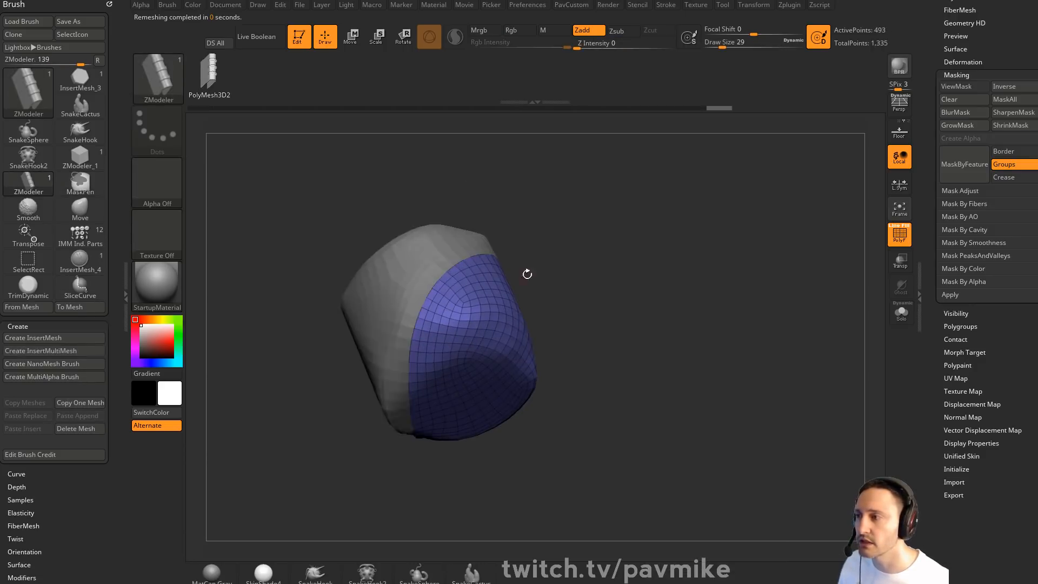
{"action": "left_click_drag", "start_coordinate": [526, 274], "coordinate": [621, 298]}
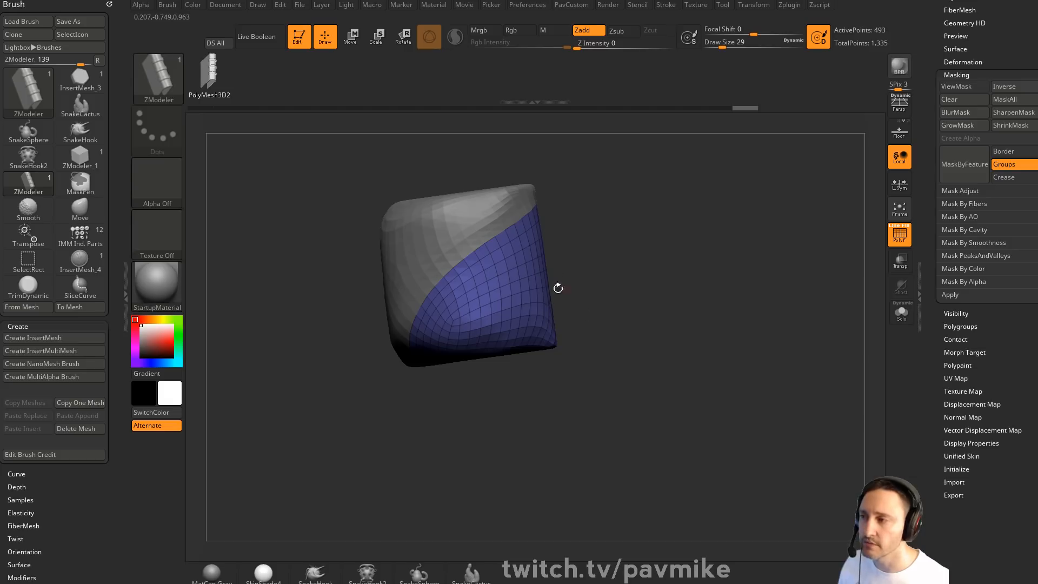
{"action": "left_click_drag", "start_coordinate": [667, 196], "coordinate": [674, 248]}
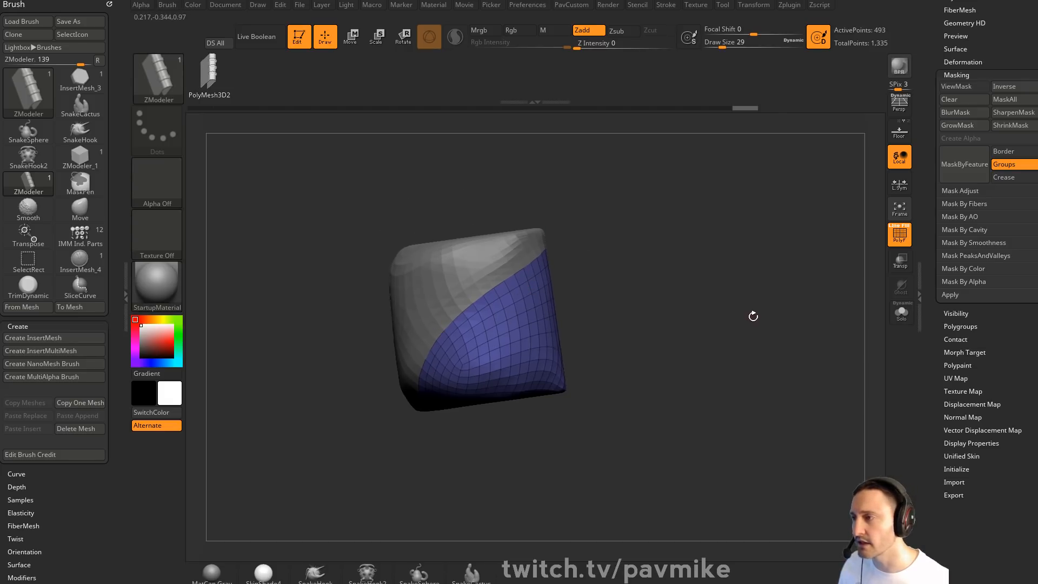
{"action": "left_click", "coordinate": [472, 278], "text": "alt"}
{"action": "left_click_drag", "start_coordinate": [715, 308], "coordinate": [736, 297]}
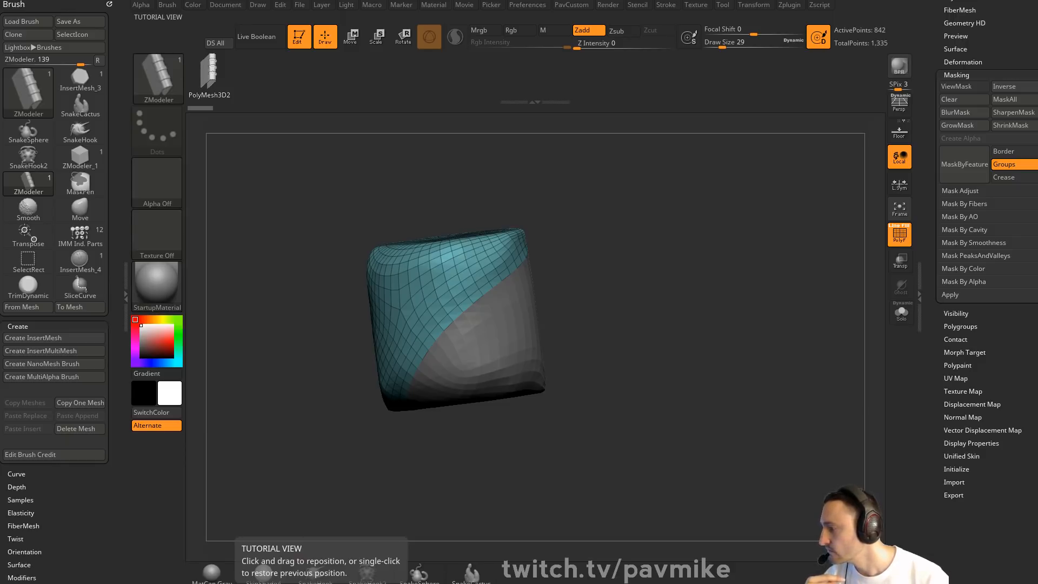
Switch to YouTube in the browser and open PavWork01 Full Episode from the Livestream Full Episodes playlist
{"action": "left_click_drag", "start_coordinate": [1037, 52], "coordinate": [685, 0]}
{"action": "scroll", "coordinate": [884, 219], "scroll_direction": "down", "scroll_amount": 4}
{"action": "scroll", "coordinate": [883, 219], "scroll_direction": "down", "scroll_amount": 10}
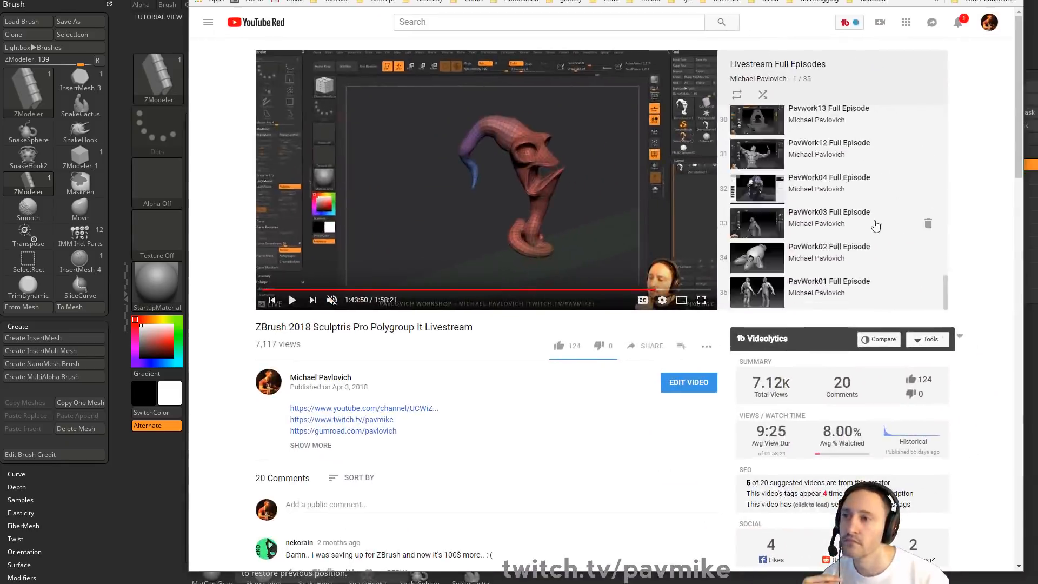
{"action": "left_click", "coordinate": [770, 290]}
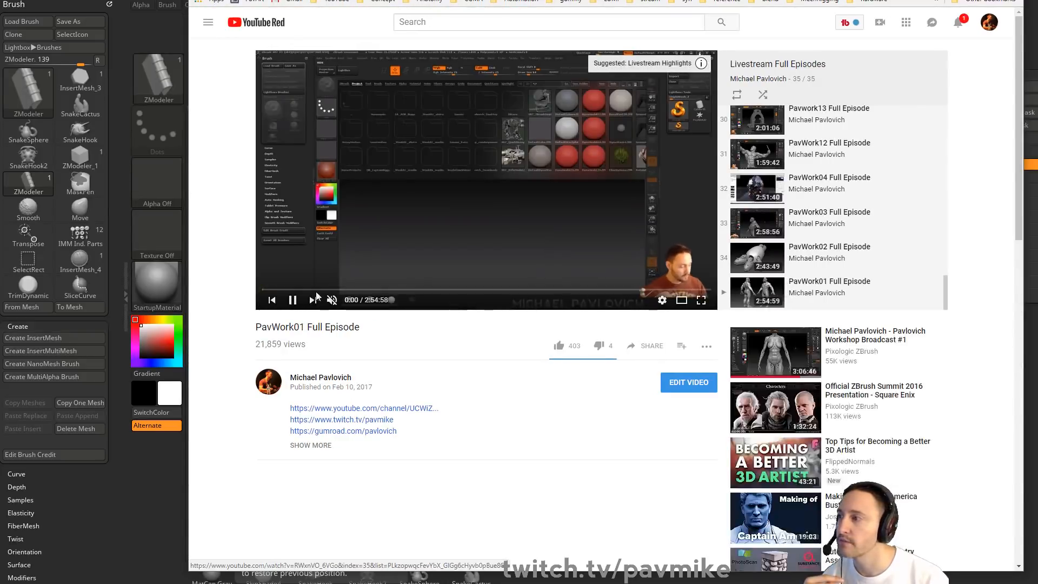
Skim through the PavWork01 Full Episode video up to its final part and return to ZBrush
{"action": "left_click_drag", "start_coordinate": [302, 290], "coordinate": [506, 293]}
{"action": "left_click", "coordinate": [514, 292]}
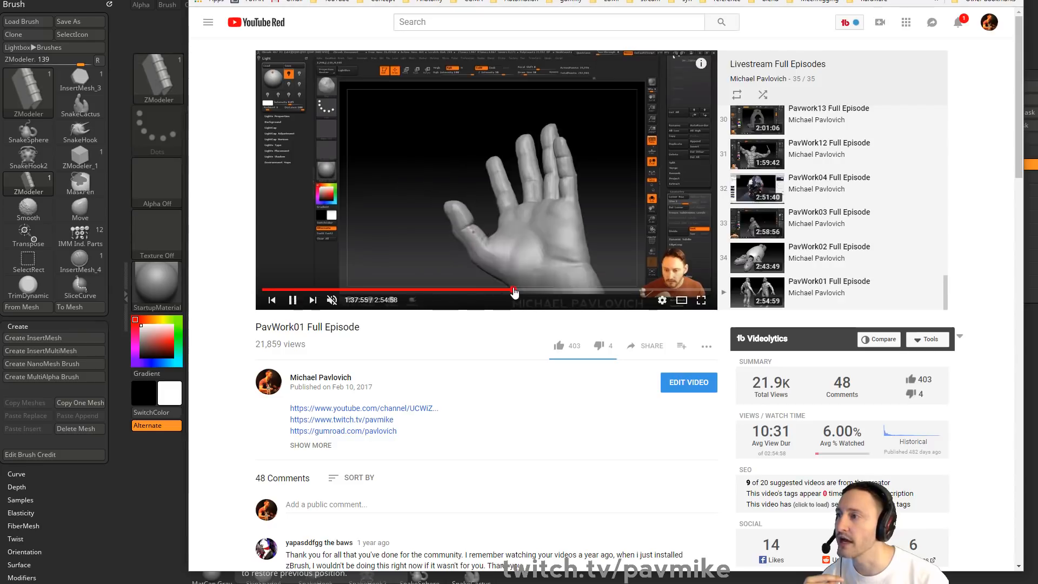
{"action": "left_click_drag", "start_coordinate": [519, 291], "coordinate": [539, 291]}
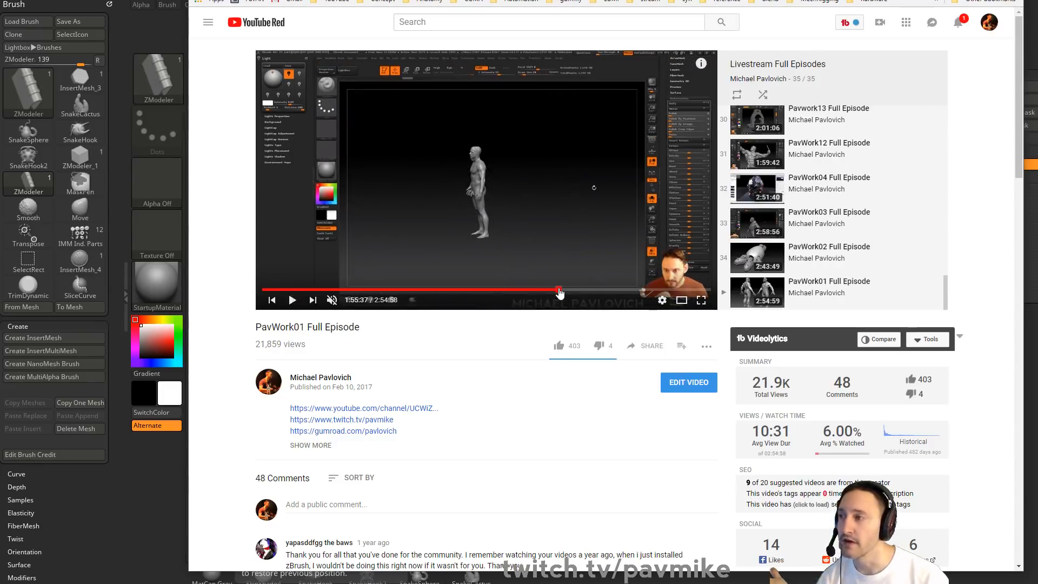
{"action": "left_click", "coordinate": [569, 293]}
{"action": "left_click", "coordinate": [570, 293]}
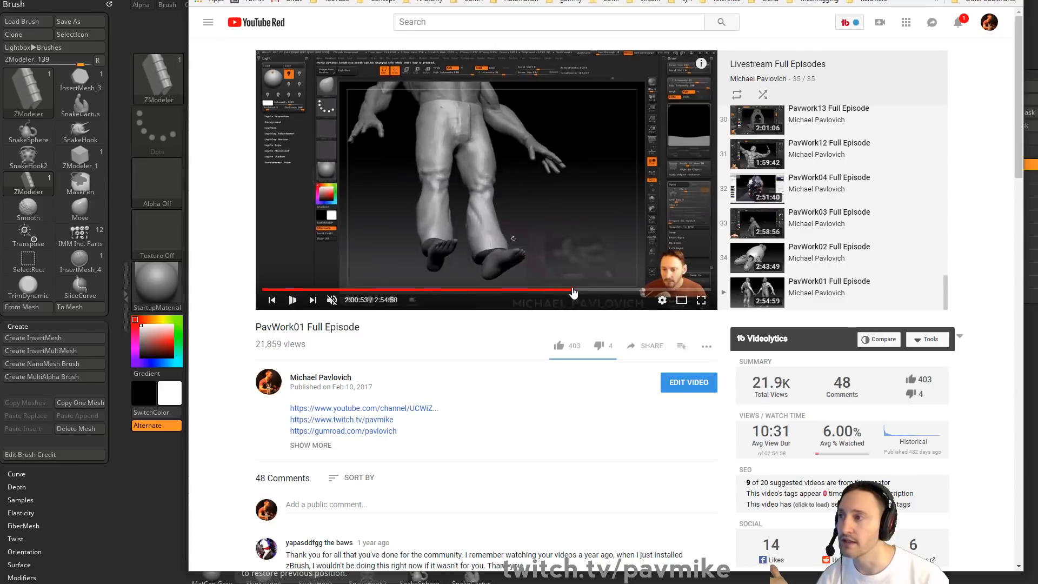
{"action": "left_click", "coordinate": [586, 293]}
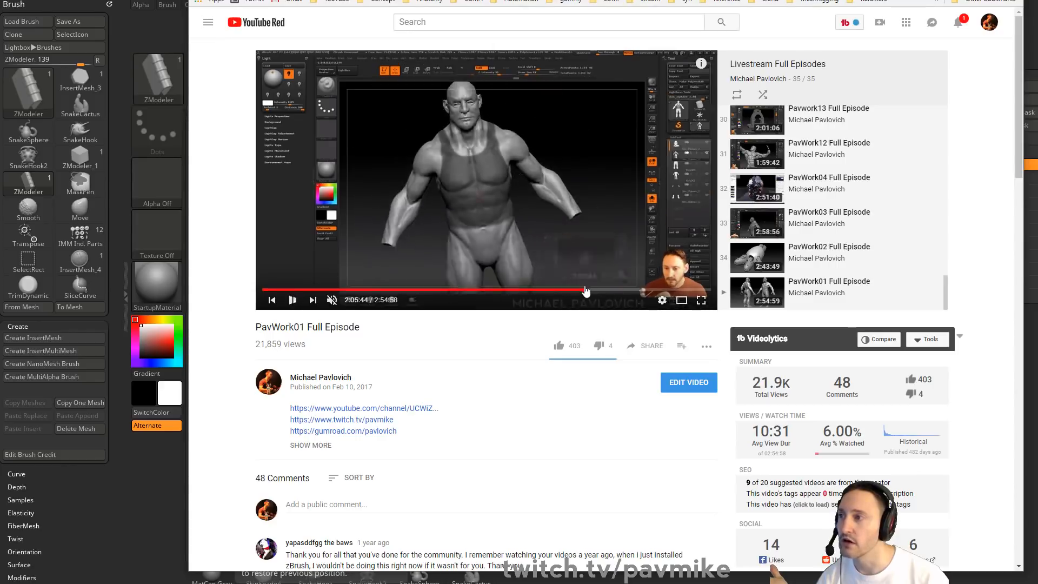
{"action": "left_click", "coordinate": [598, 291]}
{"action": "left_click", "coordinate": [614, 291]}
{"action": "left_click", "coordinate": [628, 292]}
{"action": "left_click", "coordinate": [644, 292]}
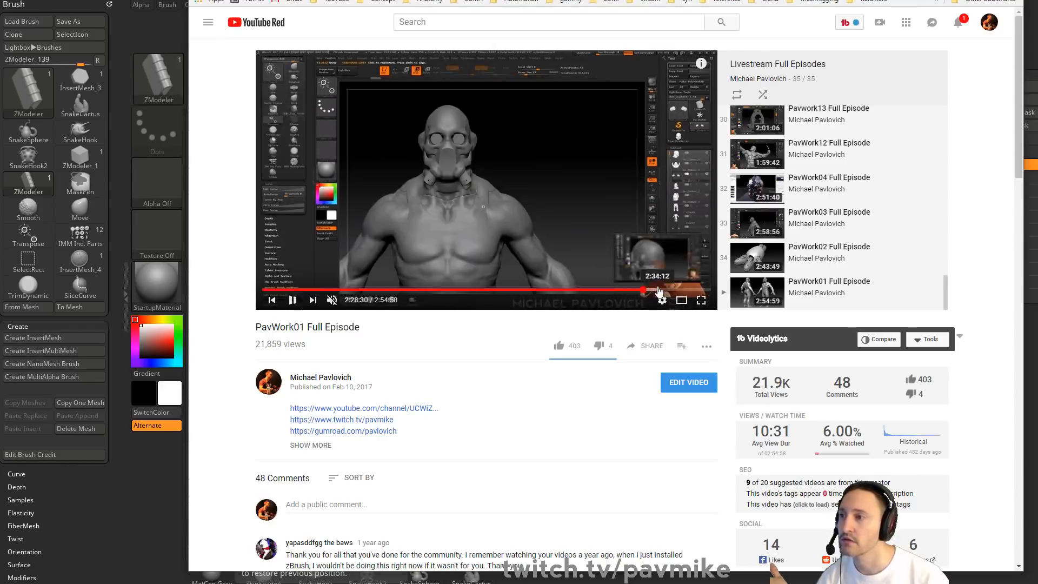
{"action": "left_click", "coordinate": [659, 292]}
{"action": "left_click", "coordinate": [673, 292]}
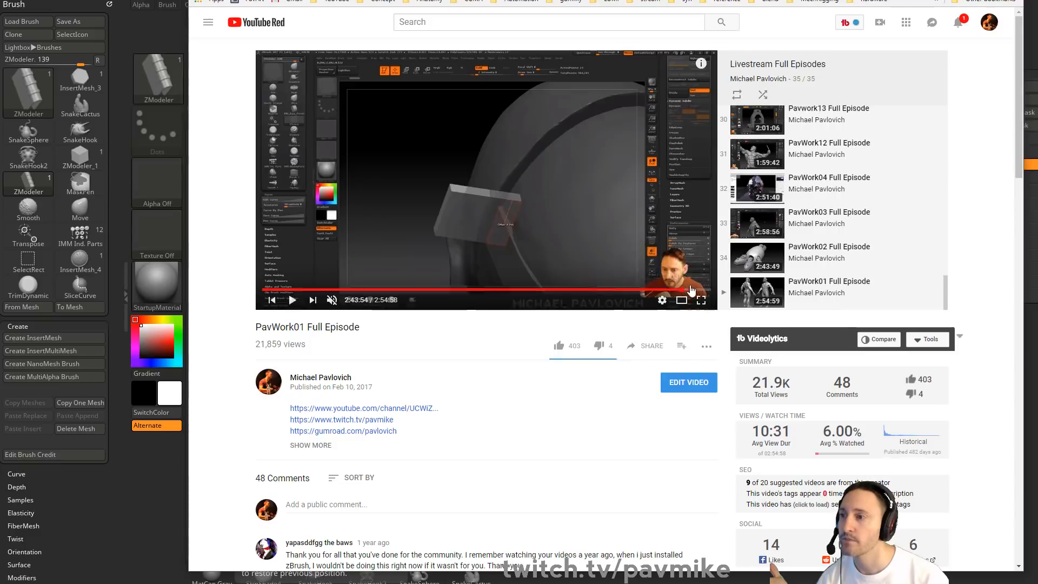
{"action": "left_click", "coordinate": [696, 291]}
{"action": "left_click", "coordinate": [702, 291]}
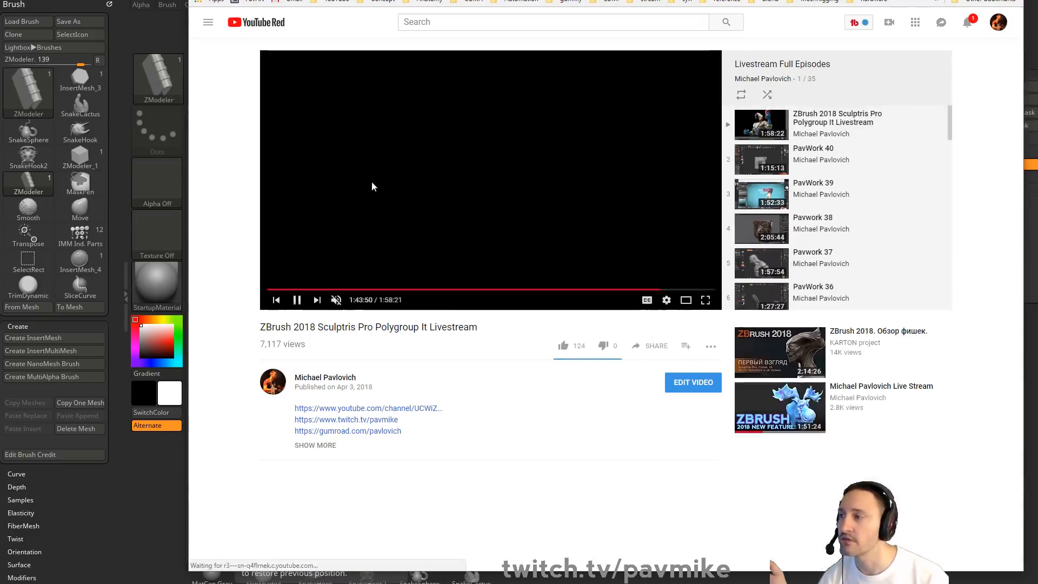
{"action": "left_click", "coordinate": [291, 302]}
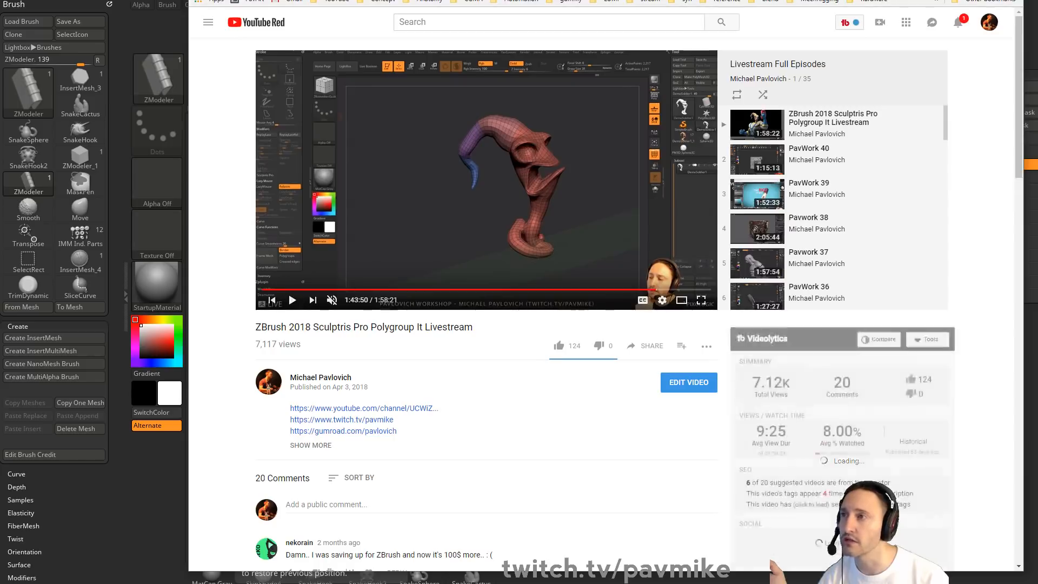
{"action": "key", "text": "alt+Tab"}
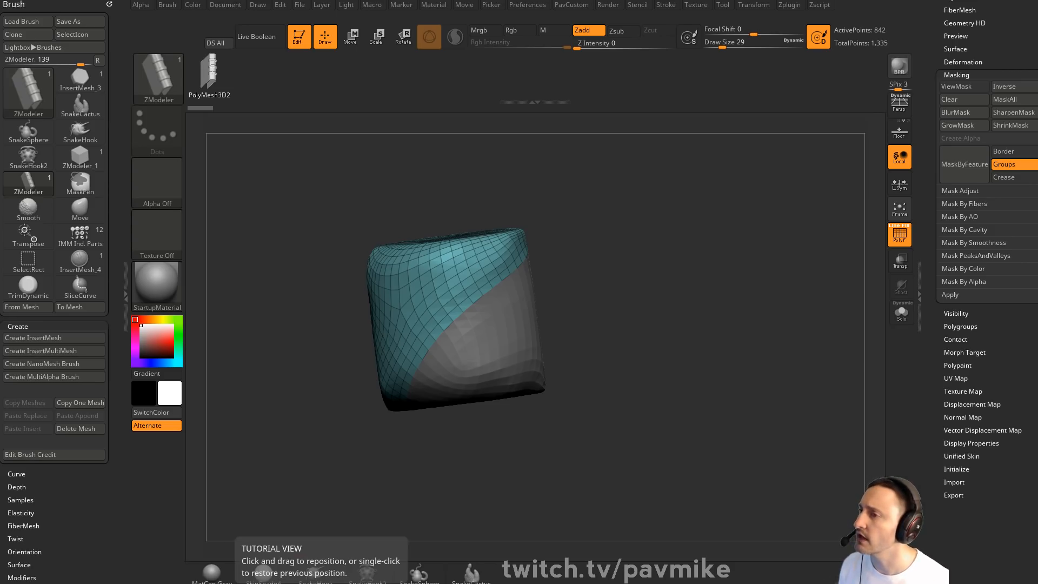
Select the InsertMesh_3 brush at draw size 128 and try inserting its mesh on the teal subtool
{"action": "left_click_drag", "start_coordinate": [681, 296], "coordinate": [629, 255]}
{"action": "key", "text": "b"}
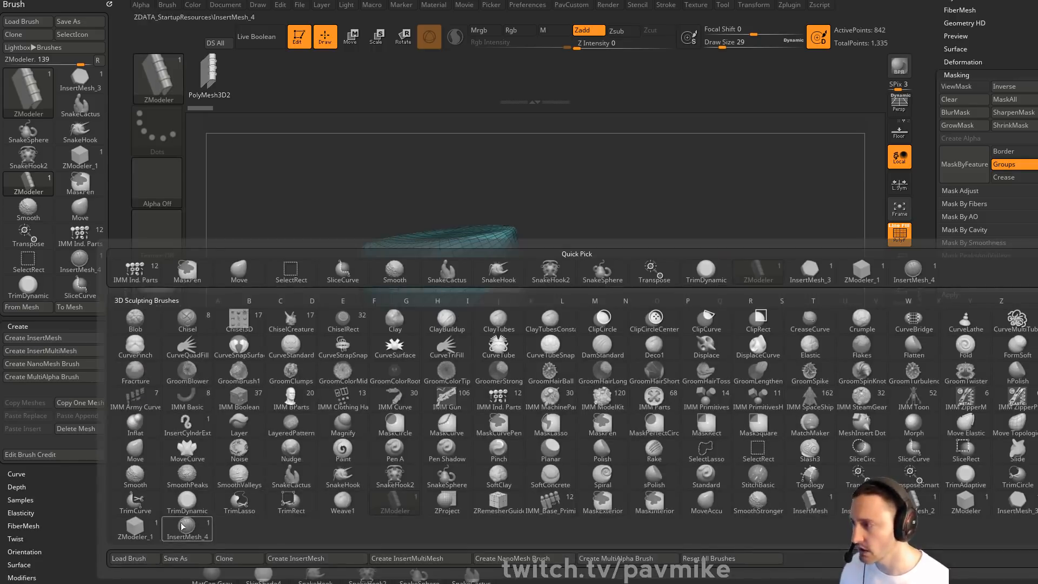
{"action": "left_click", "coordinate": [1010, 507]}
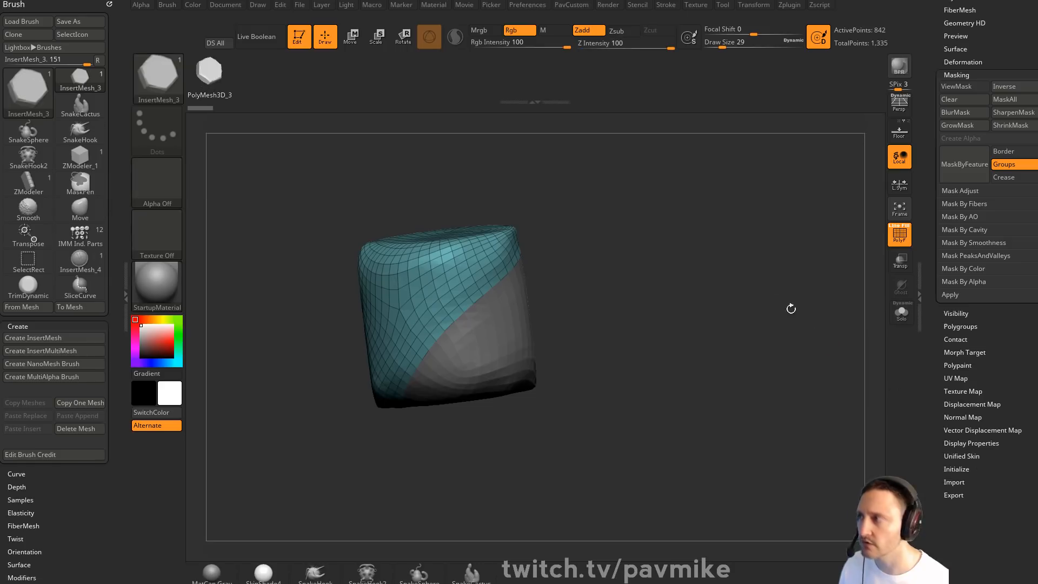
{"action": "left_click_drag", "start_coordinate": [790, 308], "coordinate": [665, 282]}
{"action": "key", "text": "s"}
{"action": "left_click", "coordinate": [593, 269]}
{"action": "left_click_drag", "start_coordinate": [416, 289], "coordinate": [673, 226]}
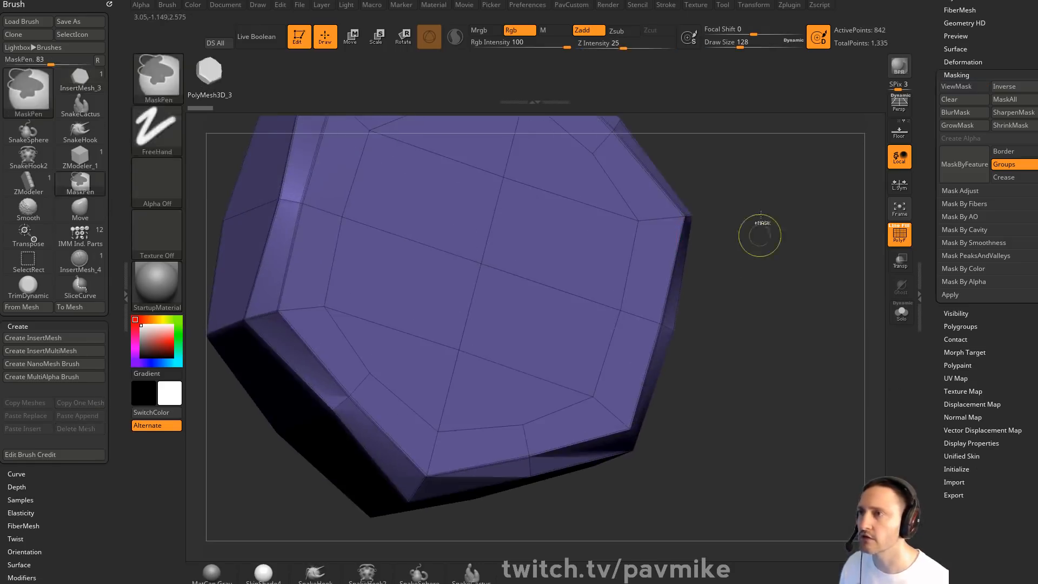
{"action": "key", "text": "ctrl+z"}
Dock the Stroke settings, turn on Curve Mode and draw a curve of inserted meshes from the teal subtool into empty space
{"action": "left_click", "coordinate": [669, 6]}
{"action": "left_click_drag", "start_coordinate": [660, 19], "coordinate": [38, 32]}
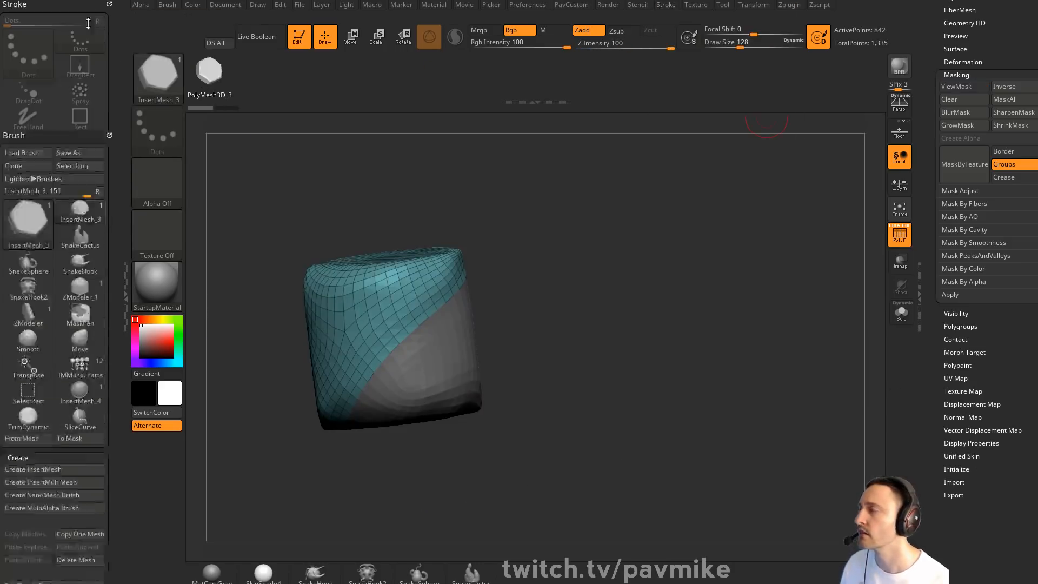
{"action": "left_click", "coordinate": [45, 282]}
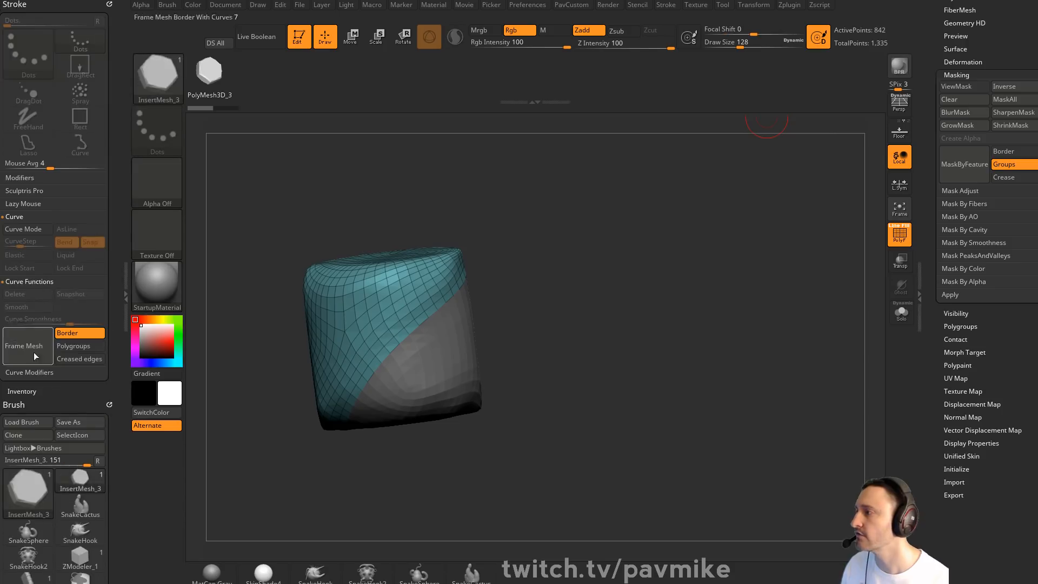
{"action": "left_click", "coordinate": [21, 228]}
{"action": "left_click_drag", "start_coordinate": [386, 315], "coordinate": [676, 212]}
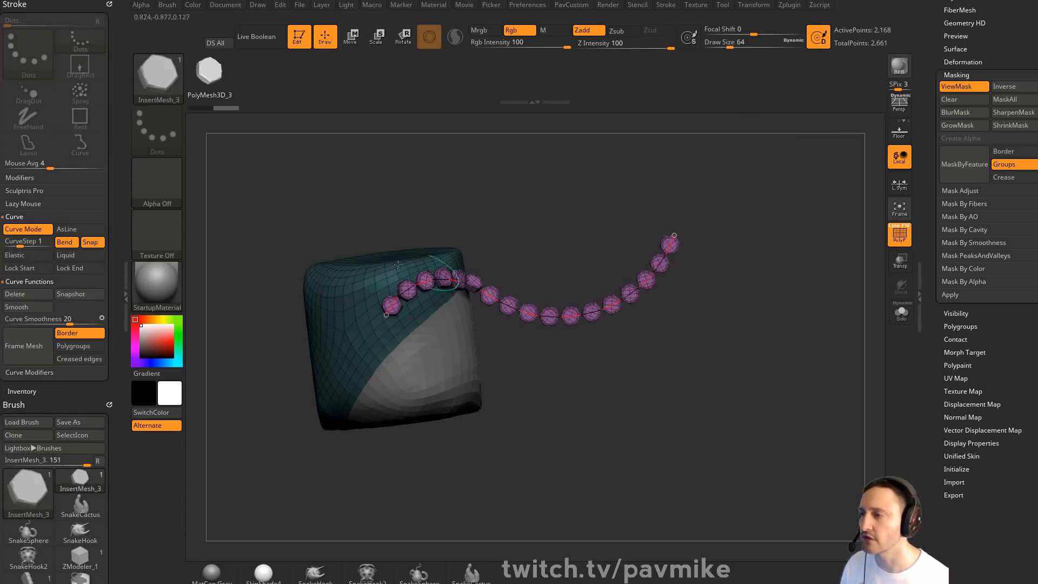
{"action": "mouse_move", "coordinate": [672, 283]}
{"action": "left_mouse_down"}
{"action": "mouse_move", "coordinate": [637, 383]}
{"action": "mouse_move", "coordinate": [657, 401]}
{"action": "left_mouse_up"}
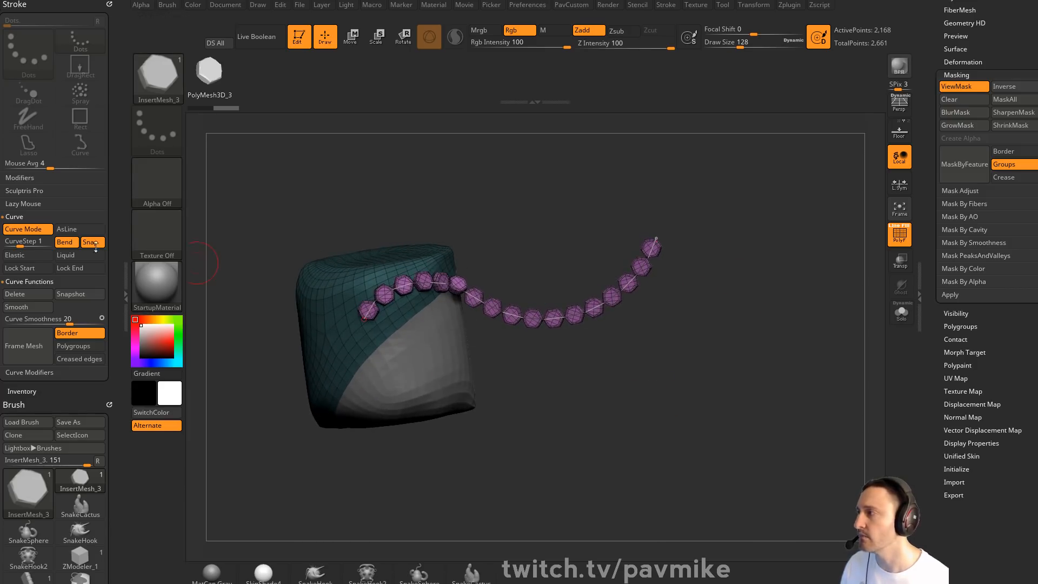
Update the mesh spacing along the curve with CurveStep at about 0.65, then at about 3.03
{"action": "left_click", "coordinate": [18, 243]}
{"action": "left_click", "coordinate": [632, 280]}
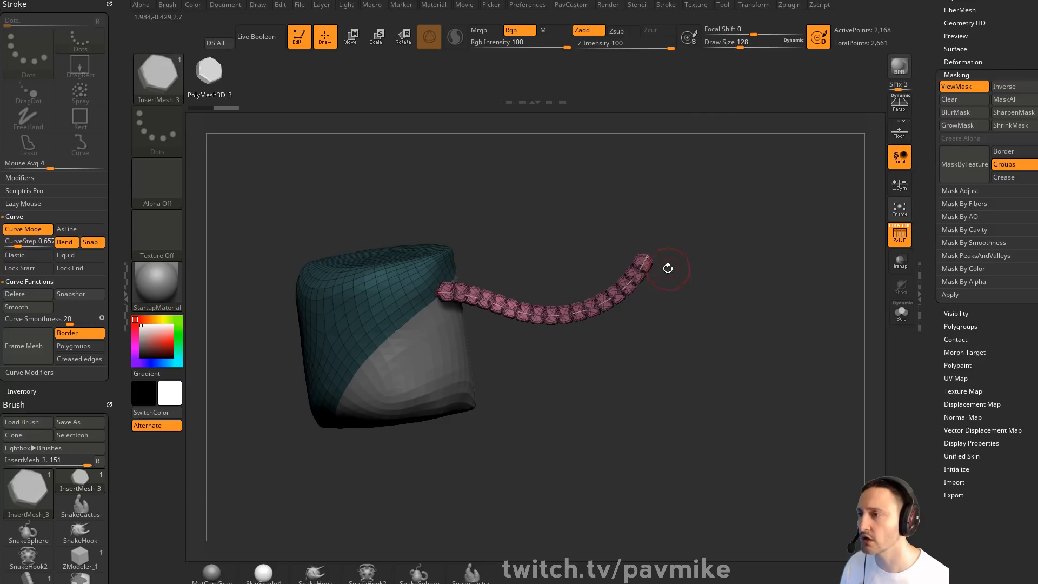
{"action": "left_click", "coordinate": [31, 243]}
{"action": "left_click", "coordinate": [568, 312]}
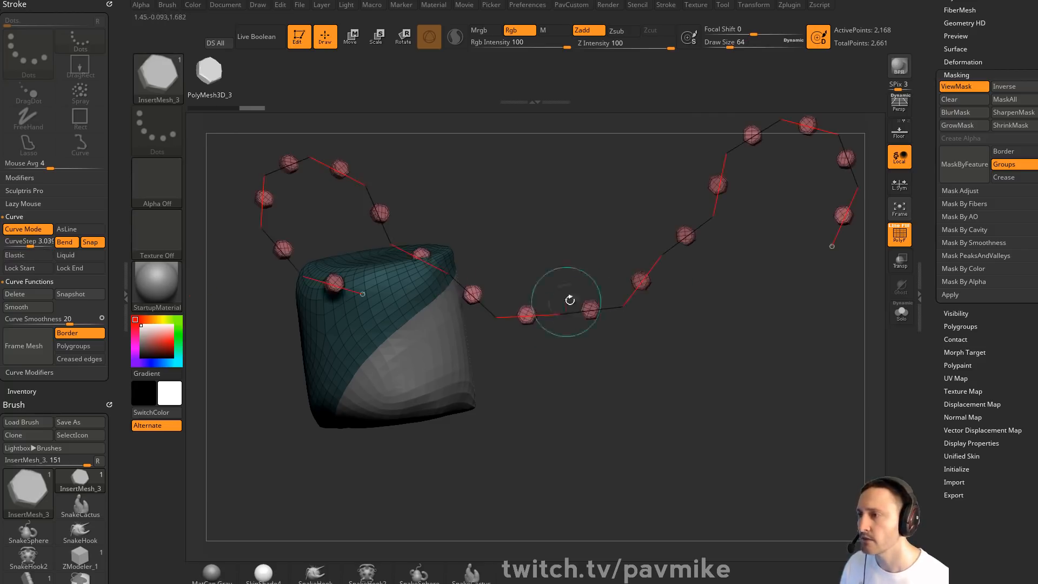
Try drawing two more curves of widely spaced meshes across the cylinder and undo them
{"action": "left_click_drag", "start_coordinate": [378, 360], "coordinate": [687, 367]}
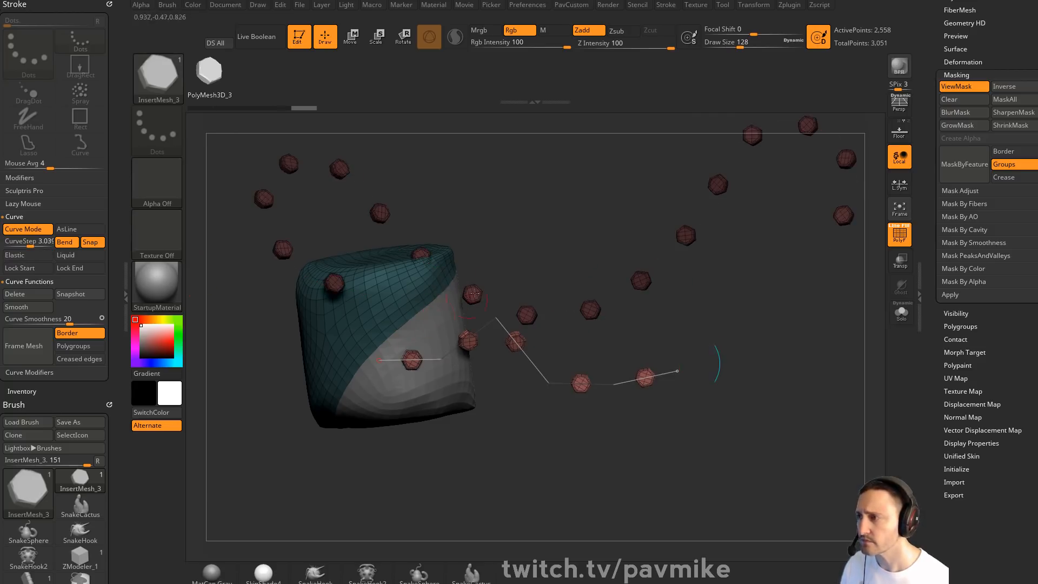
{"action": "key", "text": "ctrl+z"}
{"action": "key", "text": "ctrl+z"}
{"action": "mouse_move", "coordinate": [374, 364]}
{"action": "left_mouse_down"}
{"action": "mouse_move", "coordinate": [471, 246]}
{"action": "mouse_move", "coordinate": [672, 225]}
{"action": "left_mouse_up"}
{"action": "key", "text": "ctrl+z"}
{"action": "key", "text": "ctrl+z"}
{"action": "key", "text": "ctrl+z"}
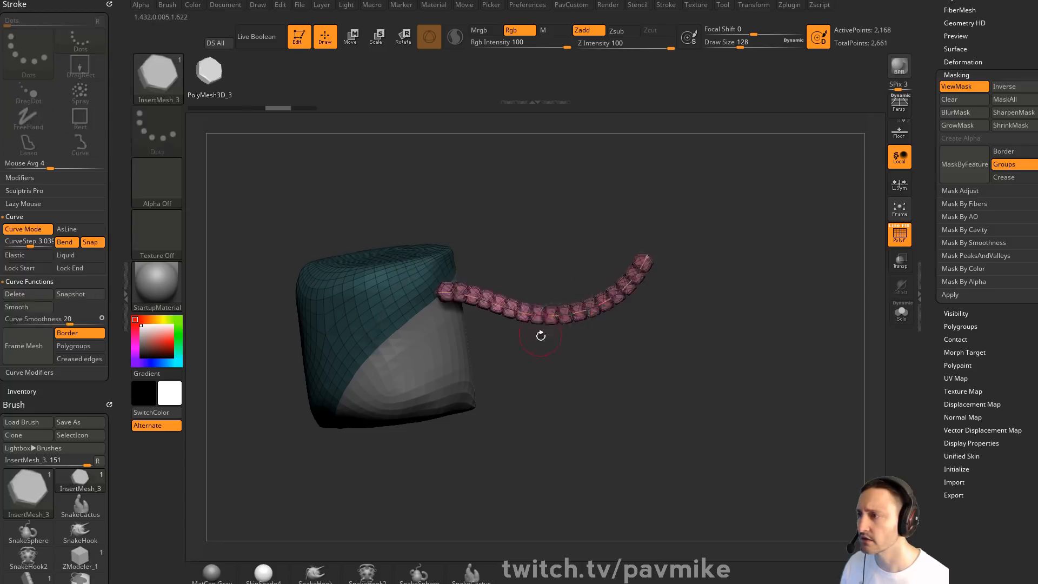
Set the draw size to 80 and draw a fresh curve of inserted meshes from the teal subtool out past the cylinder
{"action": "left_click_drag", "start_coordinate": [390, 352], "coordinate": [670, 283]}
{"action": "key", "text": "s"}
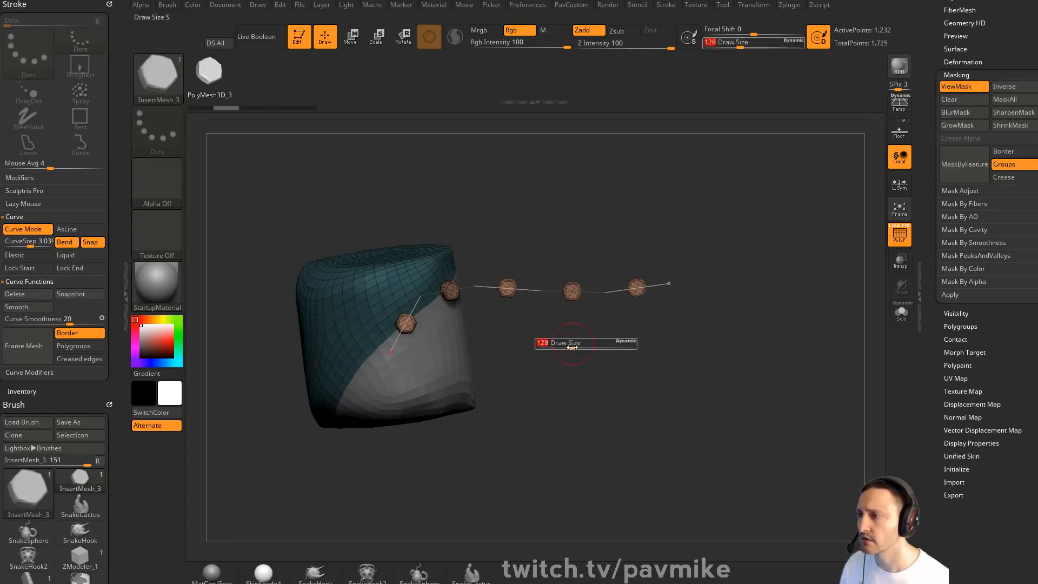
{"action": "left_click", "coordinate": [572, 345]}
{"action": "left_click_drag", "start_coordinate": [328, 334], "coordinate": [714, 219]}
{"action": "key", "text": "ctrl+z"}
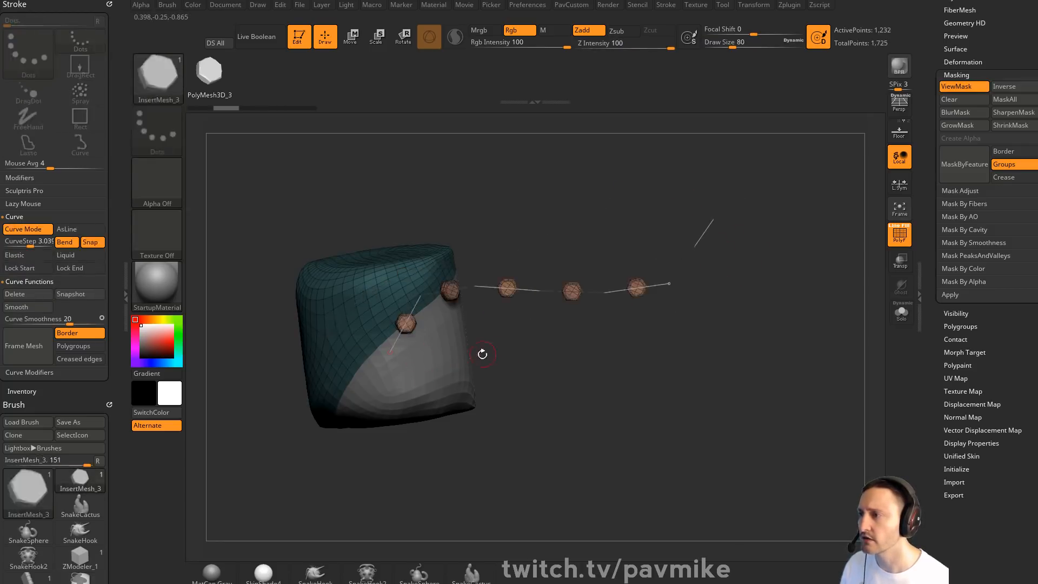
{"action": "key", "text": "ctrl+z"}
{"action": "mouse_move", "coordinate": [357, 311]}
{"action": "left_mouse_down"}
{"action": "mouse_move", "coordinate": [666, 327]}
{"action": "mouse_move", "coordinate": [746, 240]}
{"action": "left_mouse_up"}
Try a different draw size on the mesh curve, undo it and set the draw size to 83
{"action": "mouse_move", "coordinate": [657, 276]}
{"action": "left_mouse_down"}
{"action": "mouse_move", "coordinate": [607, 278]}
{"action": "mouse_move", "coordinate": [628, 287]}
{"action": "mouse_move", "coordinate": [593, 313]}
{"action": "mouse_move", "coordinate": [603, 318]}
{"action": "mouse_move", "coordinate": [588, 311]}
{"action": "mouse_move", "coordinate": [661, 333]}
{"action": "left_mouse_up"}
{"action": "key", "text": "s"}
{"action": "left_click", "coordinate": [604, 319]}
{"action": "key", "text": "ctrl+z"}
{"action": "key", "text": "s"}
{"action": "left_click", "coordinate": [666, 296]}
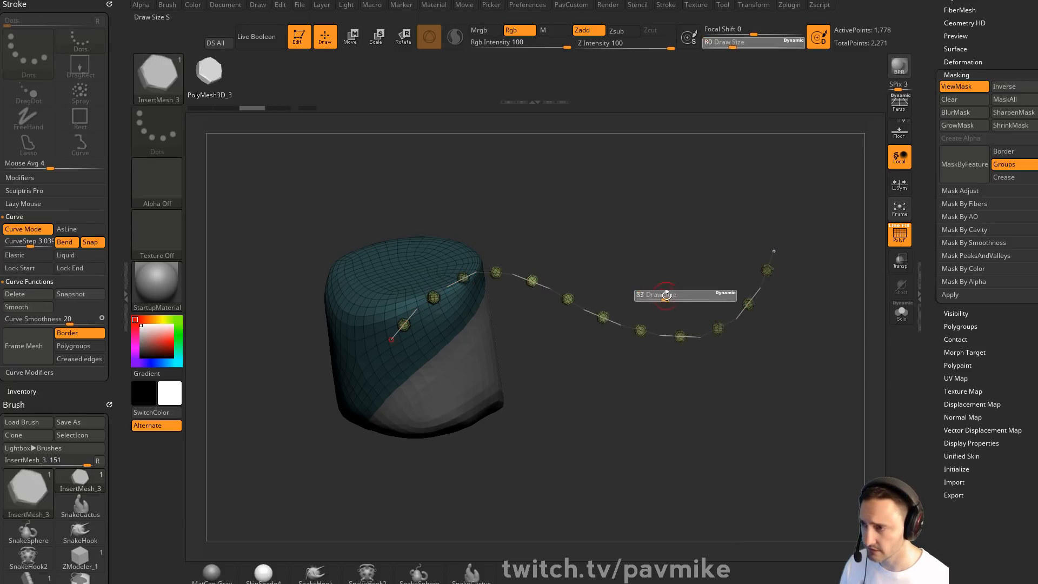
{"action": "left_click_drag", "start_coordinate": [677, 290], "coordinate": [658, 296], "text": "alt"}
{"action": "left_click_drag", "start_coordinate": [692, 369], "coordinate": [776, 358]}
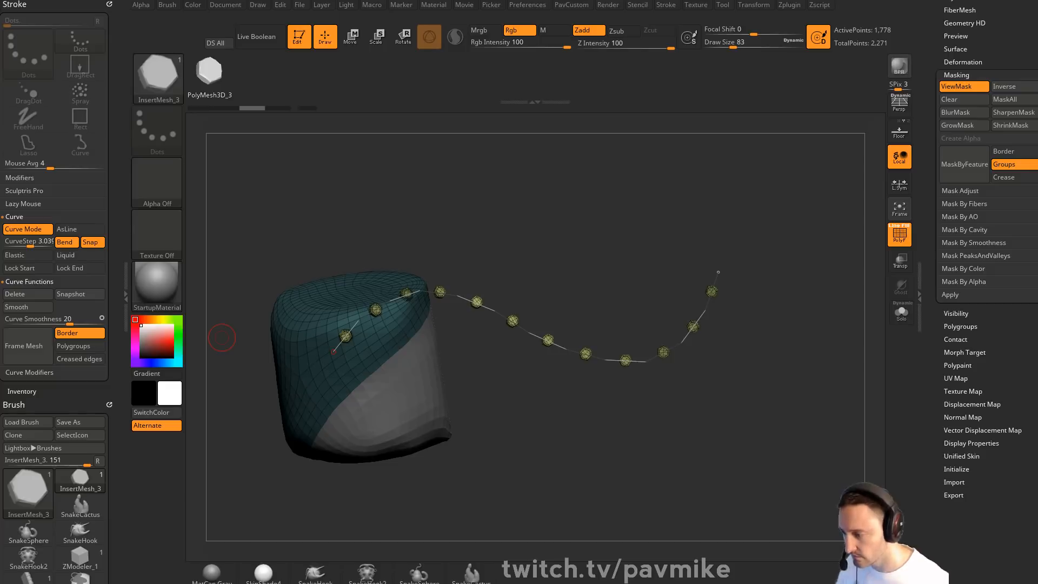
Switch to the browser, open the "Dragon Ball Z Hair Creation" video from the channel search and skim through its hair-building stages
{"action": "left_click_drag", "start_coordinate": [757, 583], "coordinate": [675, 15]}
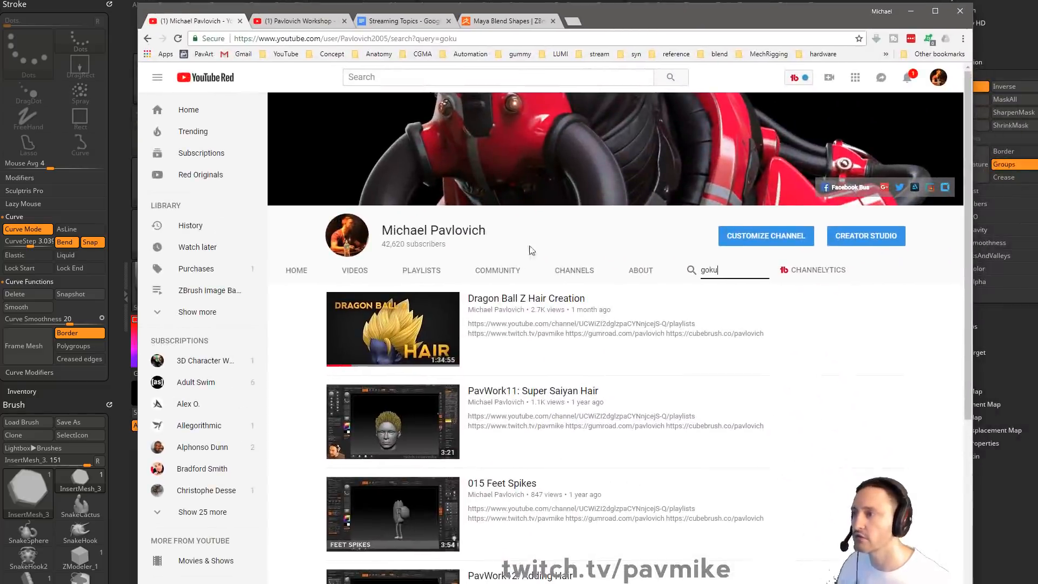
{"action": "left_click", "coordinate": [432, 338]}
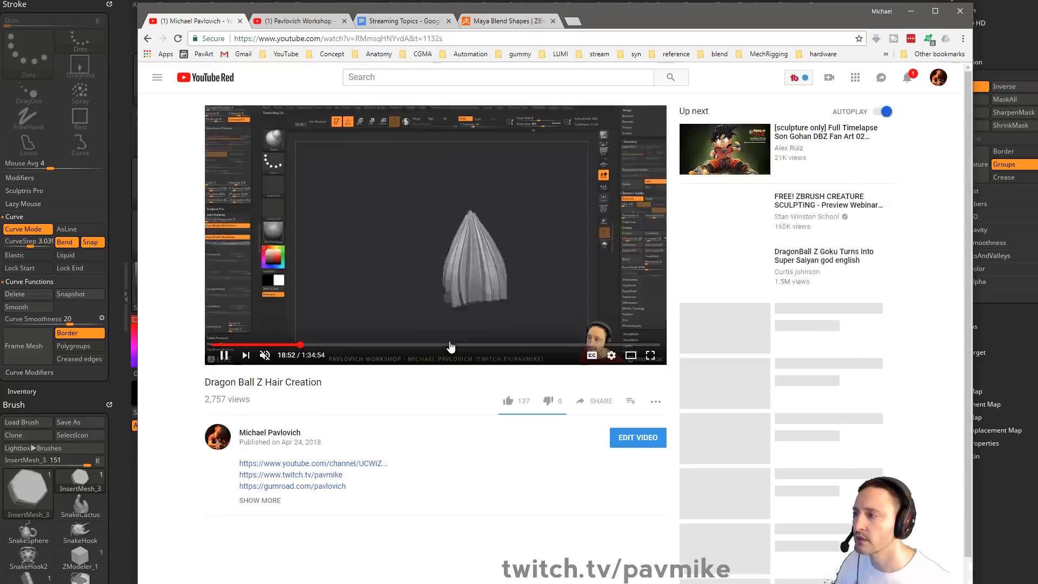
{"action": "left_click", "coordinate": [219, 344]}
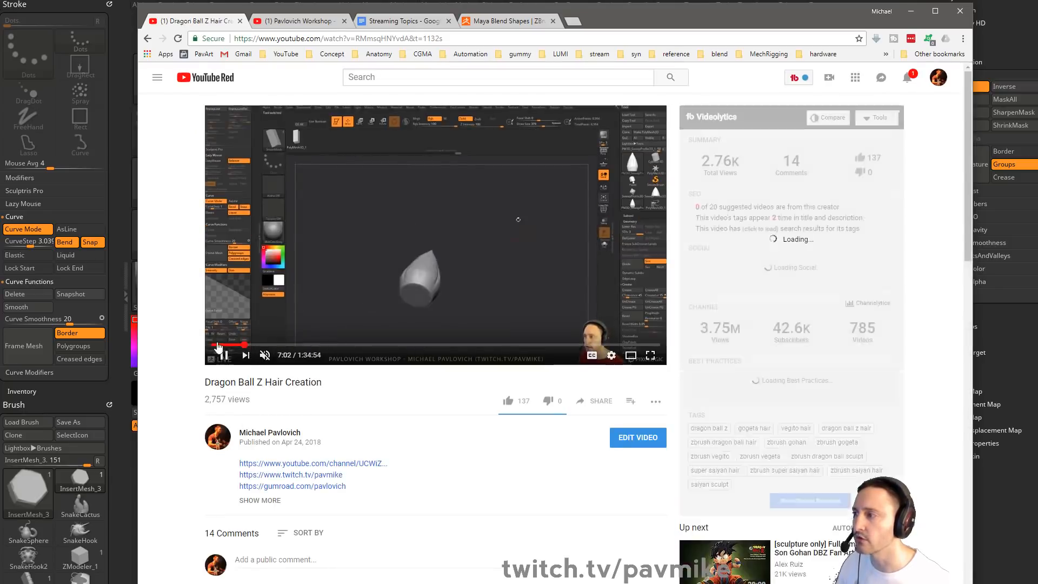
{"action": "left_click", "coordinate": [265, 344]}
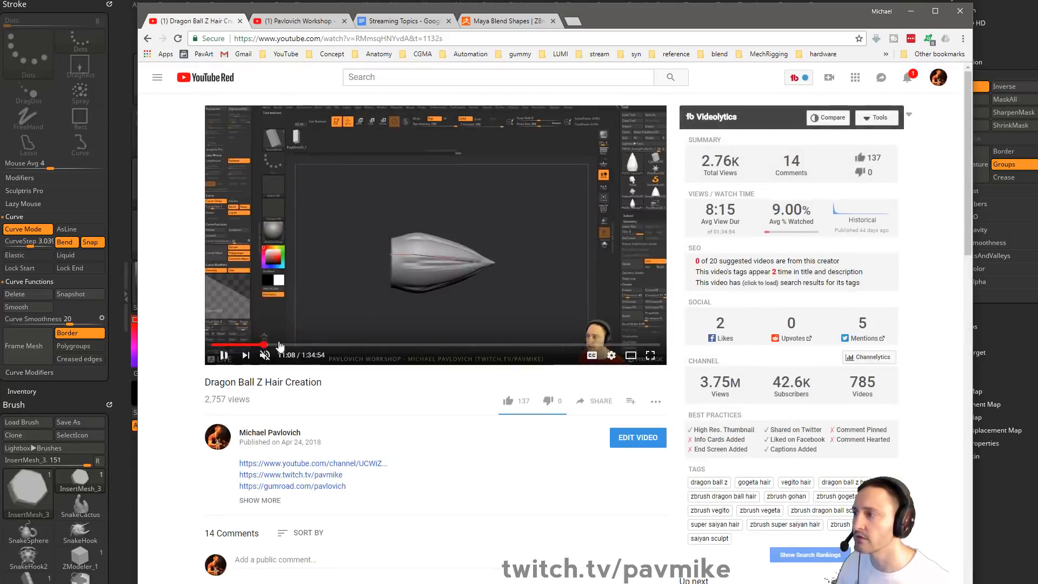
{"action": "left_click", "coordinate": [299, 345]}
{"action": "left_click", "coordinate": [321, 345]}
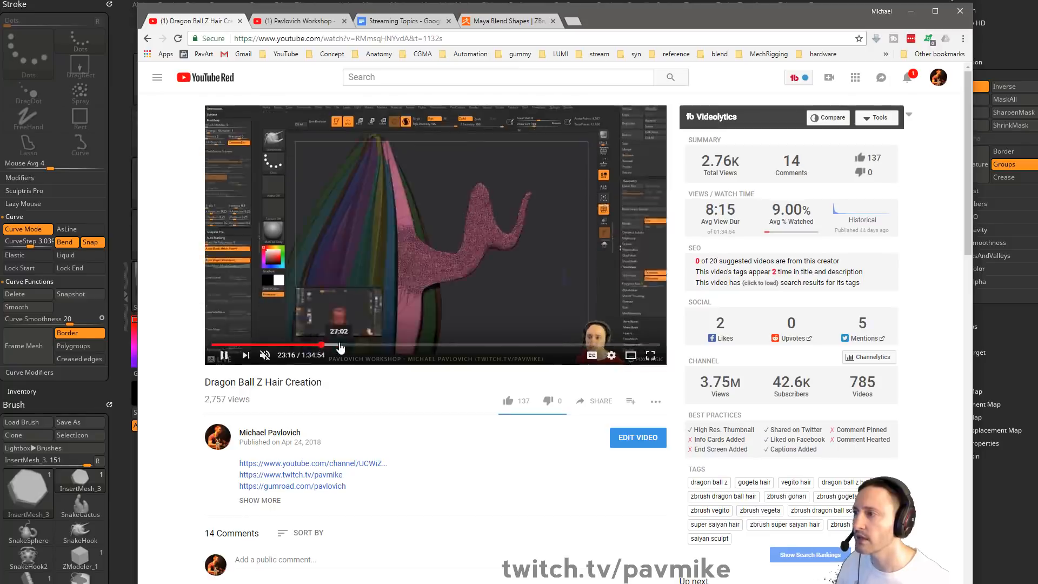
{"action": "left_click", "coordinate": [339, 345]}
{"action": "left_click", "coordinate": [348, 345]}
{"action": "left_click", "coordinate": [394, 345]}
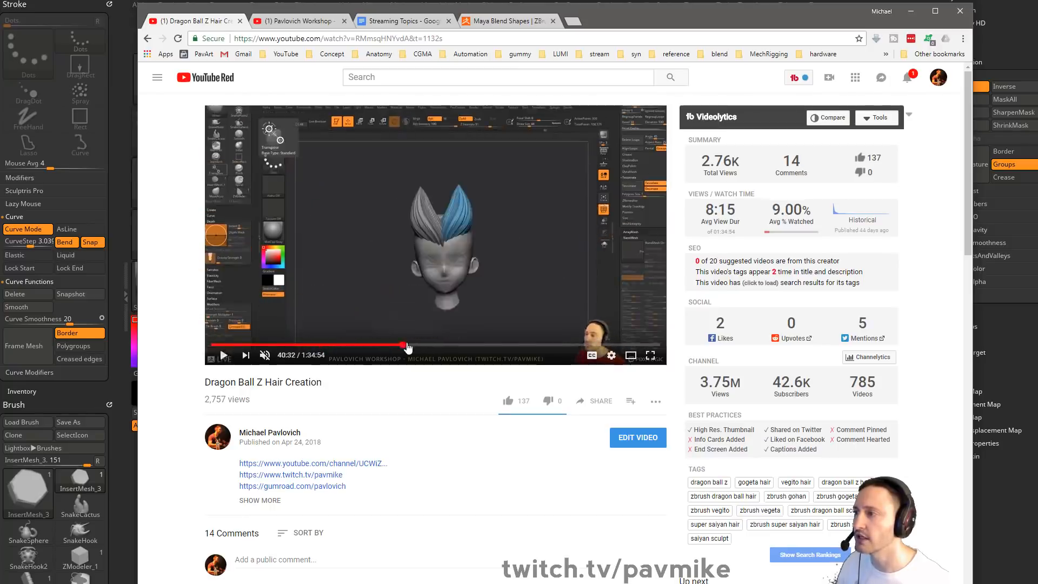
{"action": "left_click", "coordinate": [421, 345]}
{"action": "left_click", "coordinate": [448, 344]}
{"action": "left_click", "coordinate": [503, 344]}
{"action": "left_click", "coordinate": [541, 344]}
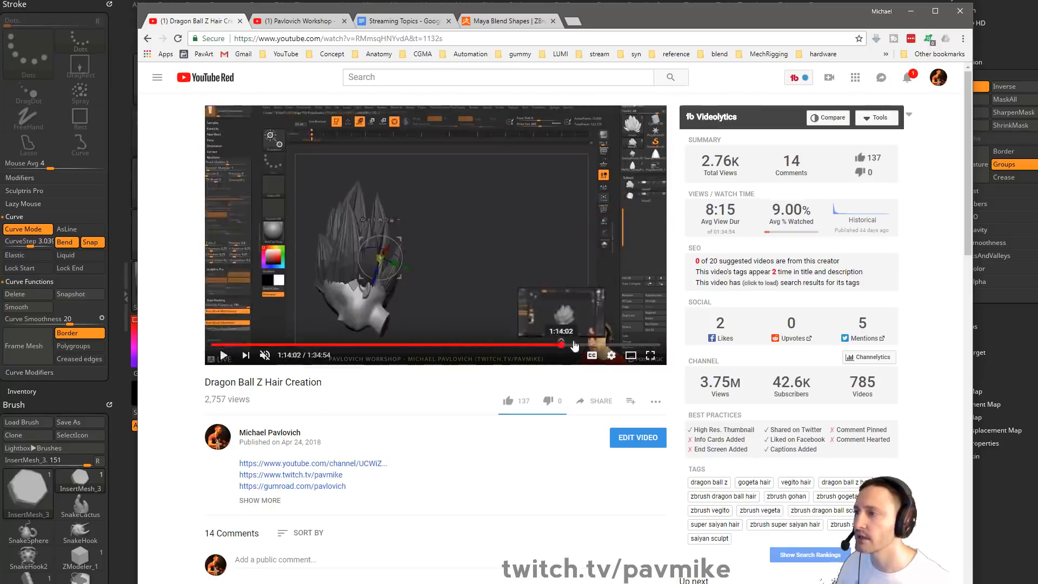
{"action": "left_click", "coordinate": [586, 344]}
{"action": "left_click", "coordinate": [618, 345]}
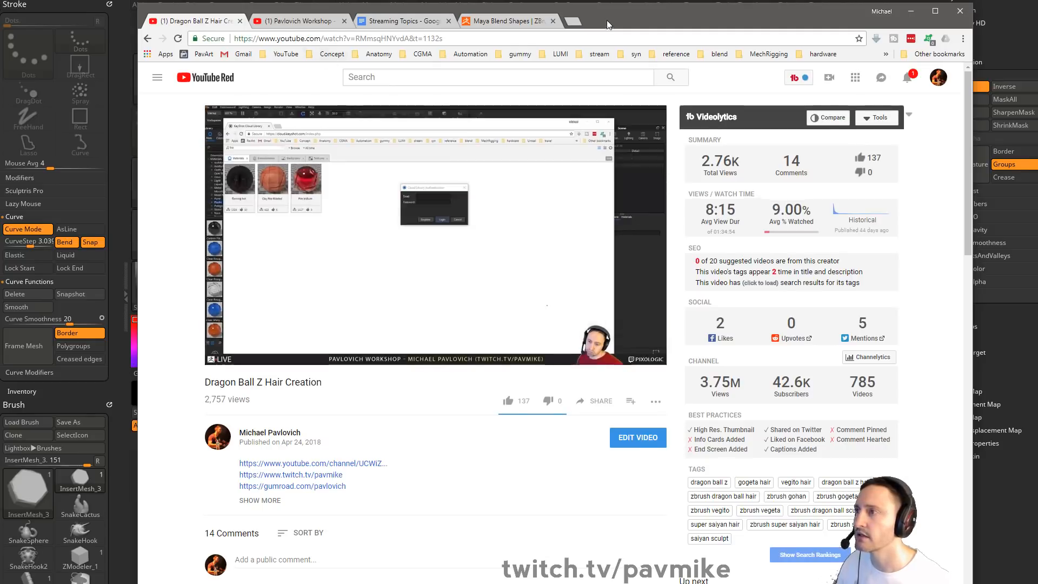
{"action": "key", "text": "alt+Tab"}
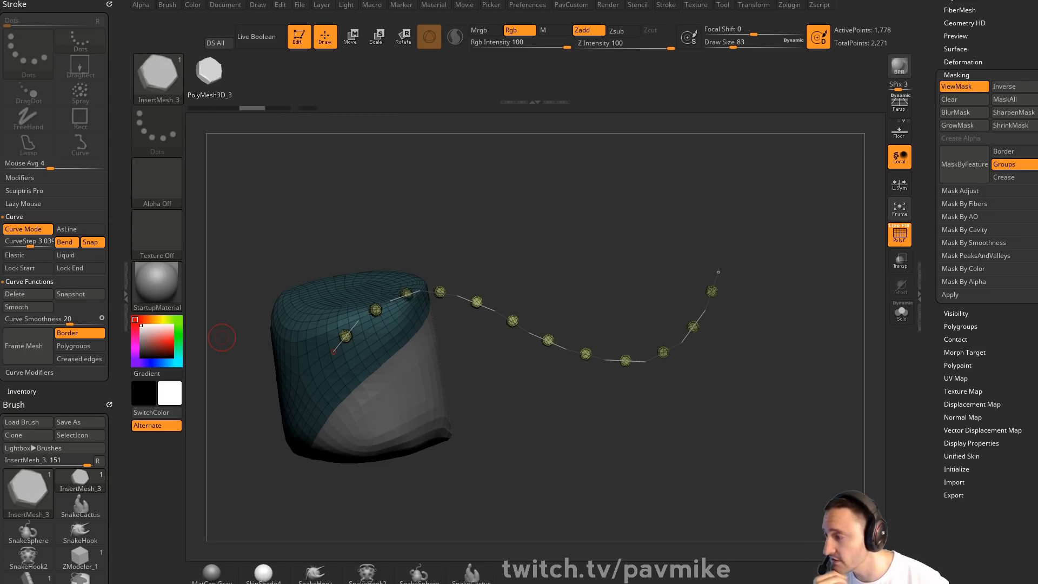
Browse the channel's playlists in the browser, open the "Sci Fi Pistol Series", look through its video list and pause playback
{"action": "left_click_drag", "start_coordinate": [1037, 179], "coordinate": [680, 0]}
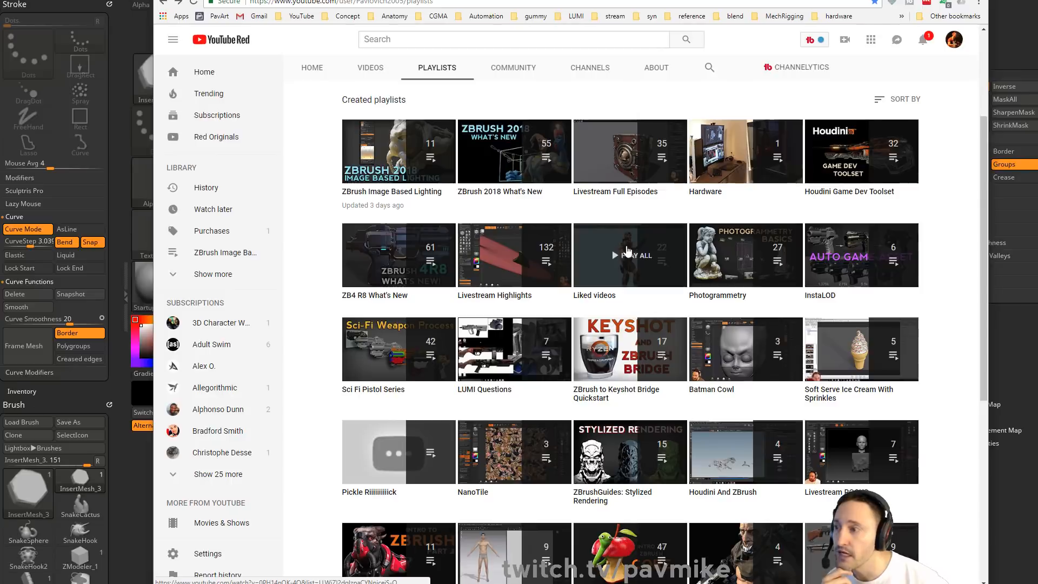
{"action": "scroll", "coordinate": [572, 340], "scroll_direction": "down", "scroll_amount": 1}
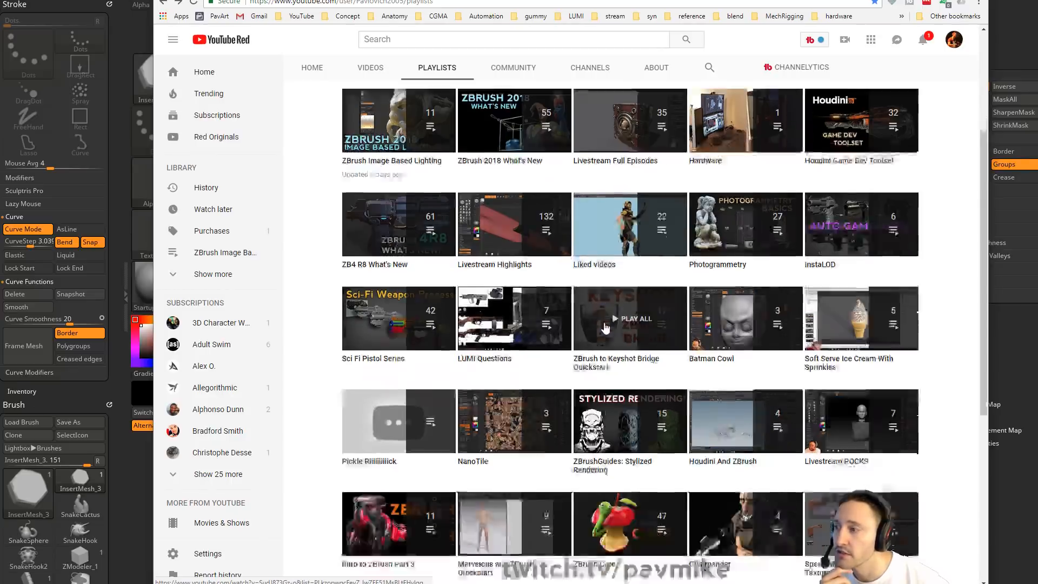
{"action": "left_click", "coordinate": [364, 293]}
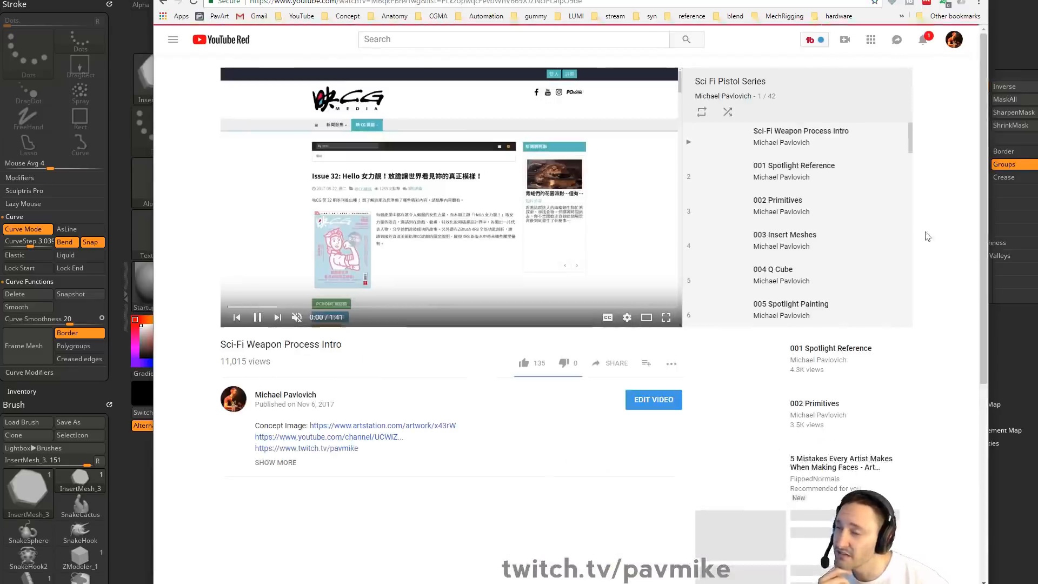
{"action": "scroll", "coordinate": [827, 218], "scroll_direction": "down", "scroll_amount": 15}
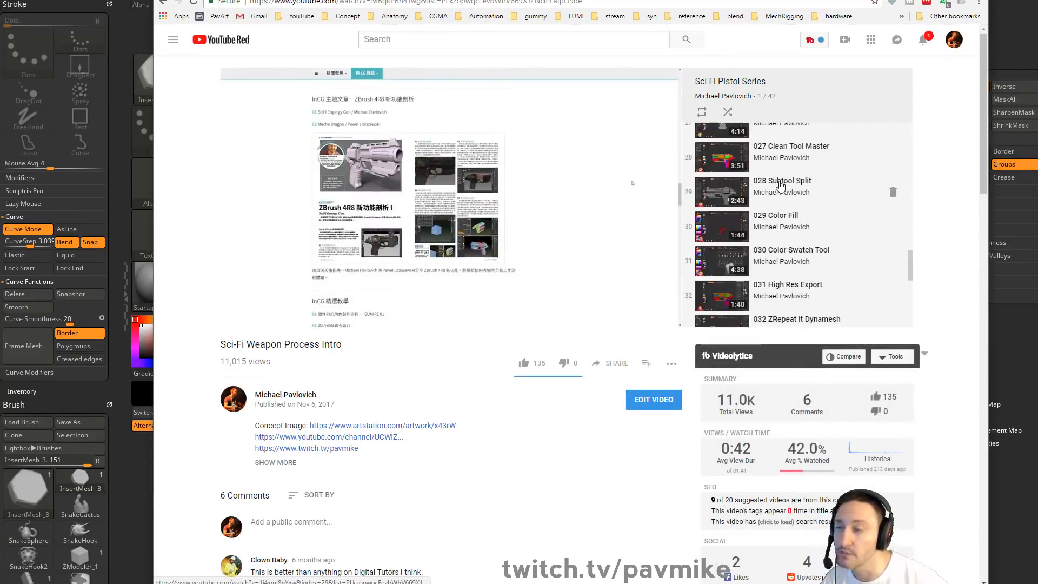
{"action": "scroll", "coordinate": [780, 189], "scroll_direction": "up", "scroll_amount": 15}
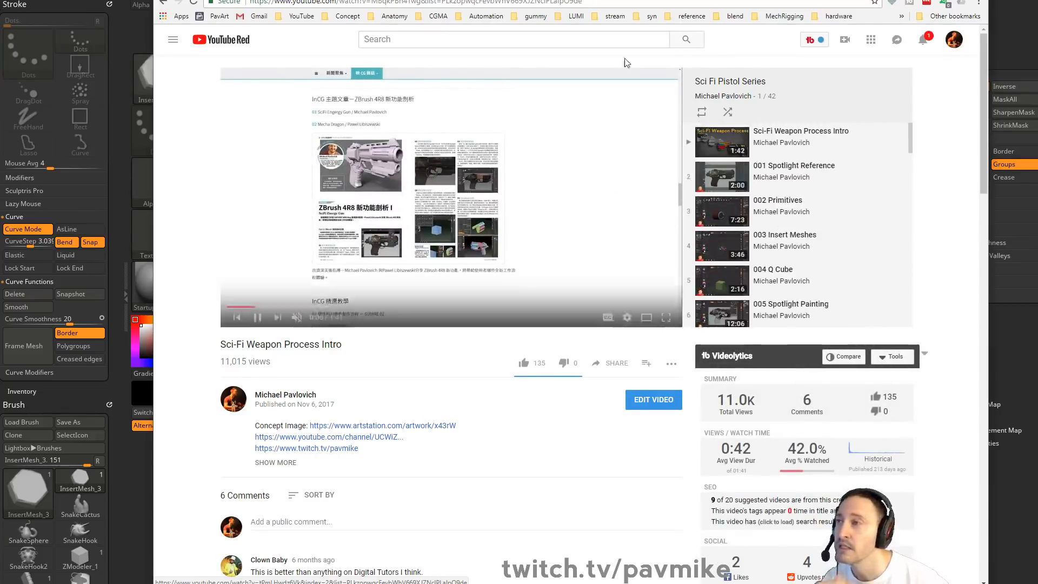
{"action": "left_click", "coordinate": [257, 318]}
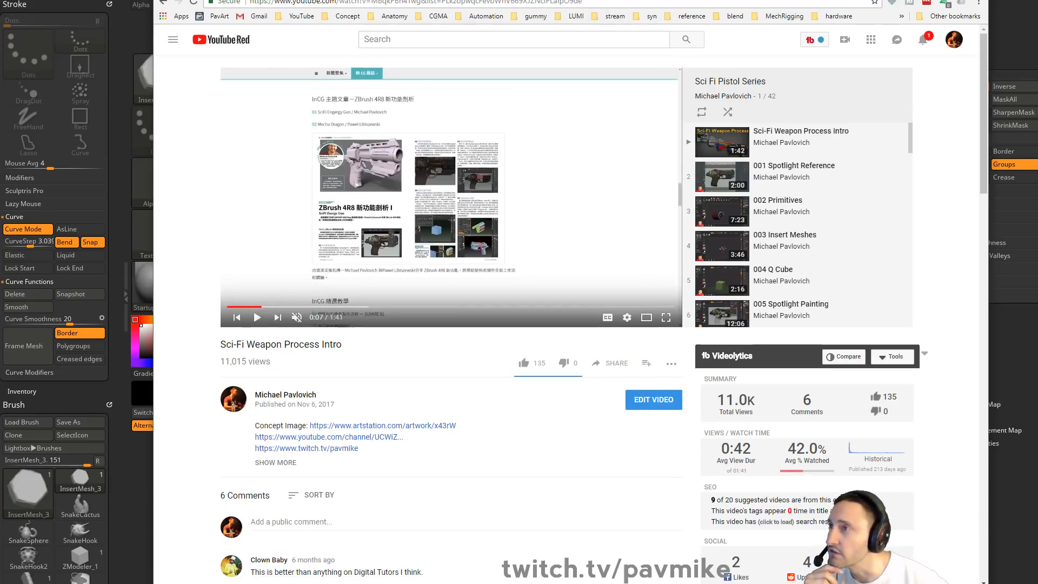
{"action": "key", "text": "alt+Tab"}
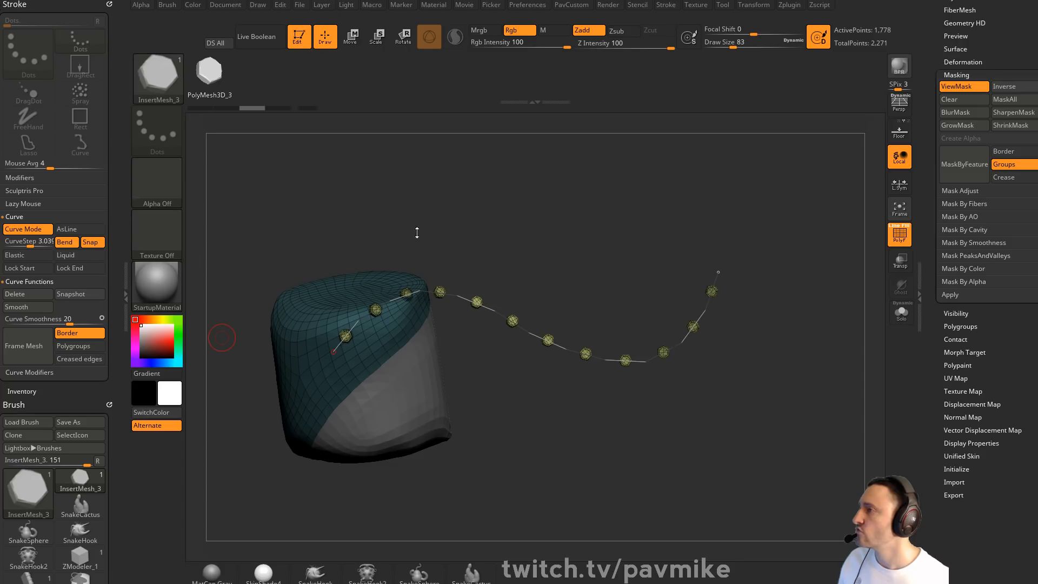
Exit Edit mode, clear the cylinder and its curve meshes from the canvas, and bring the tool list into view
{"action": "left_click", "coordinate": [299, 37]}
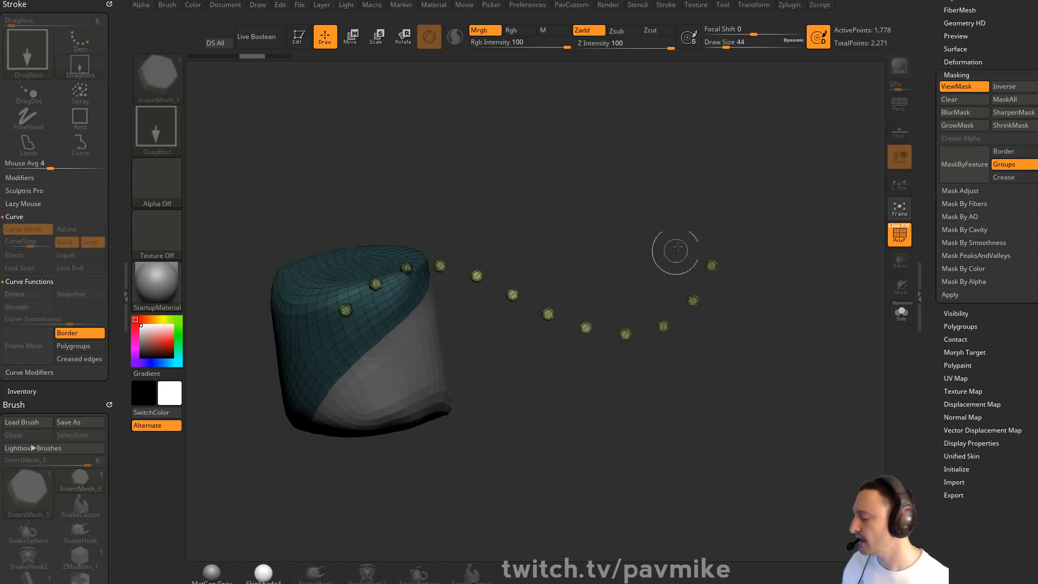
{"action": "key", "text": "ctrl+n"}
{"action": "left_click_drag", "start_coordinate": [930, 155], "coordinate": [975, 475]}
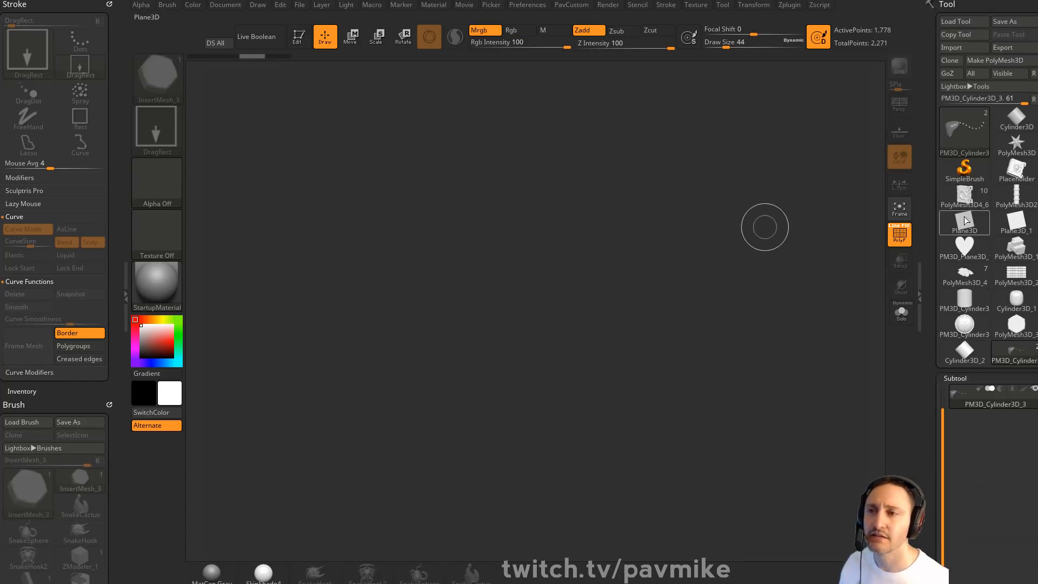
{"action": "left_click", "coordinate": [964, 170]}
{"action": "left_click_drag", "start_coordinate": [452, 295], "coordinate": [491, 394]}
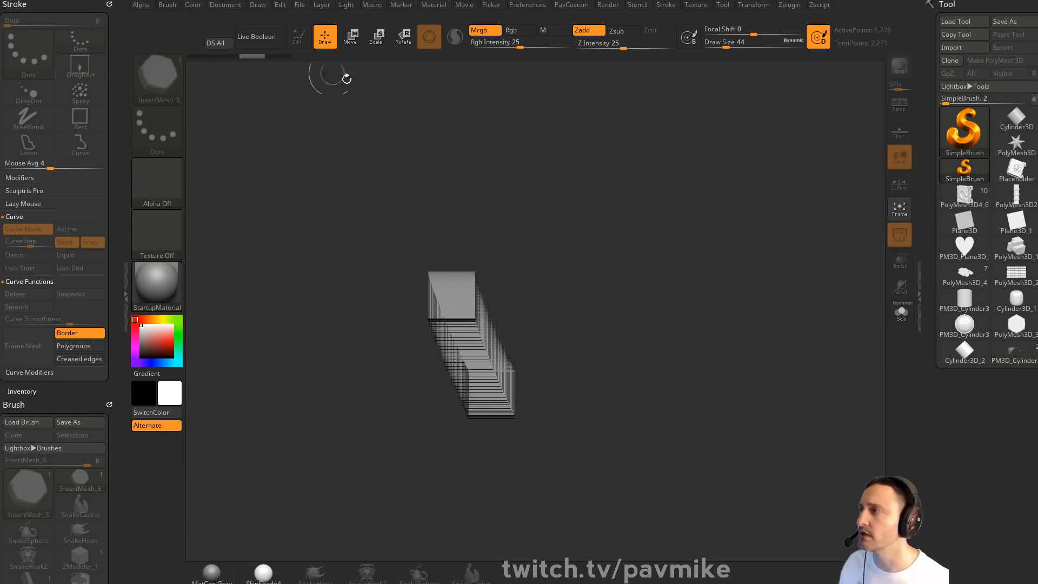
{"action": "key", "text": "ctrl+n"}
Draw a PolyMesh3D star on the empty canvas and make it editable
{"action": "mouse_move", "coordinate": [1018, 198]}
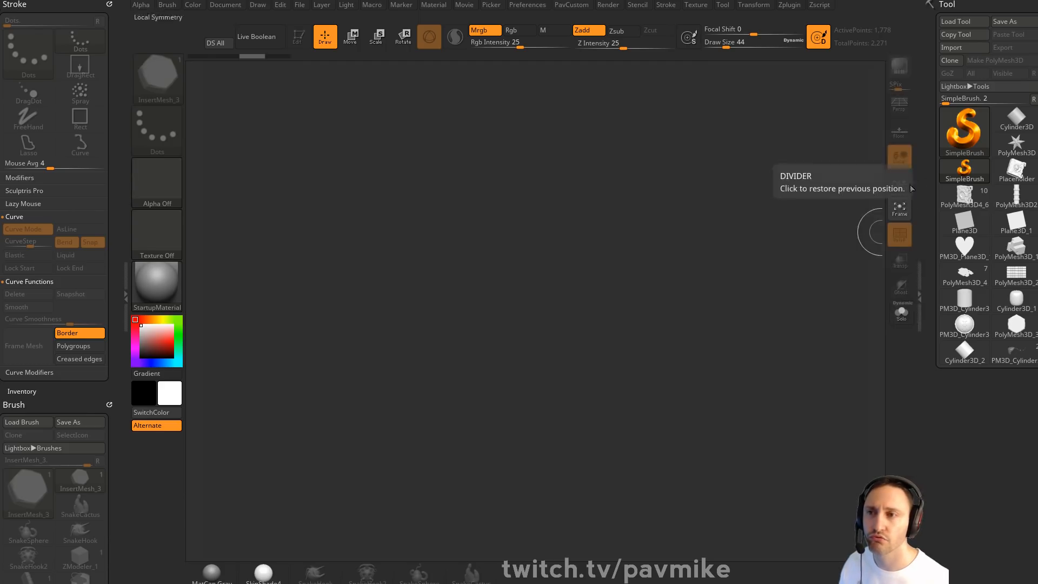
{"action": "left_click", "coordinate": [1016, 143]}
{"action": "left_click_drag", "start_coordinate": [464, 260], "coordinate": [519, 292]}
{"action": "left_click", "coordinate": [298, 36]}
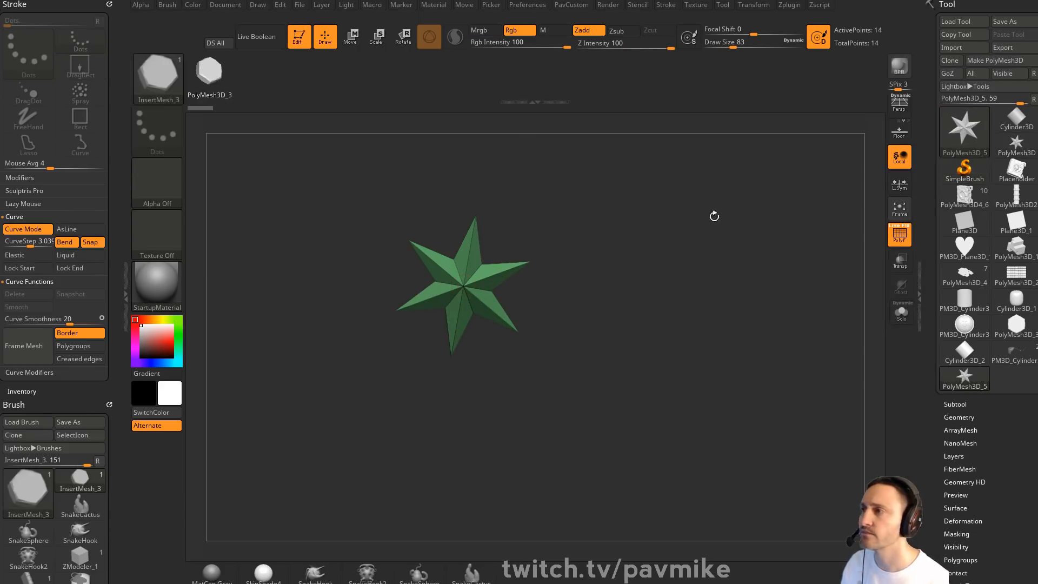
Initialize the star mesh as a QCube and unify its size
{"action": "left_click_drag", "start_coordinate": [929, 357], "coordinate": [944, 238]}
{"action": "left_click", "coordinate": [956, 316]}
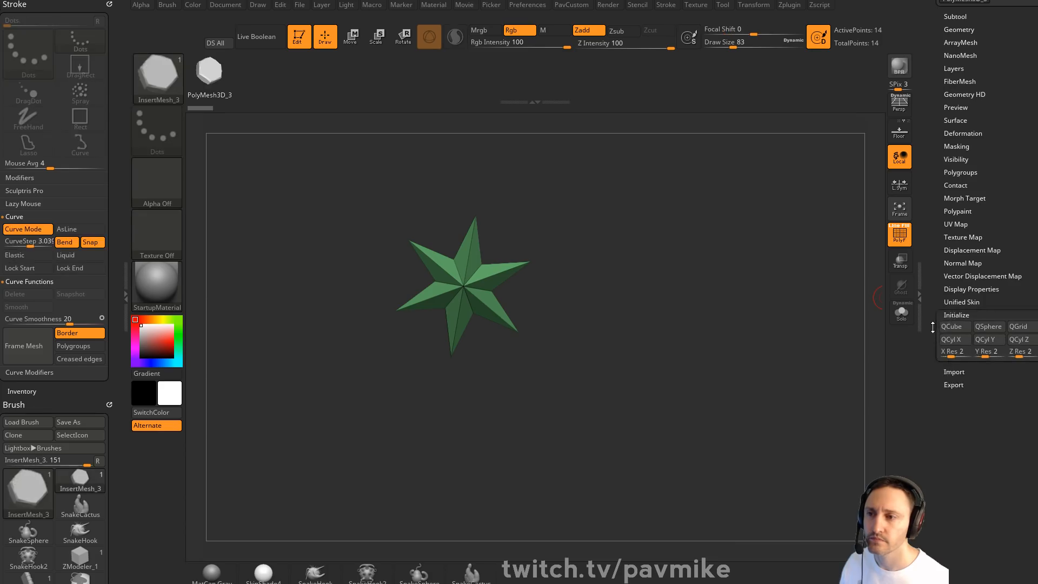
{"action": "left_click", "coordinate": [952, 273]}
{"action": "key", "text": "3"}
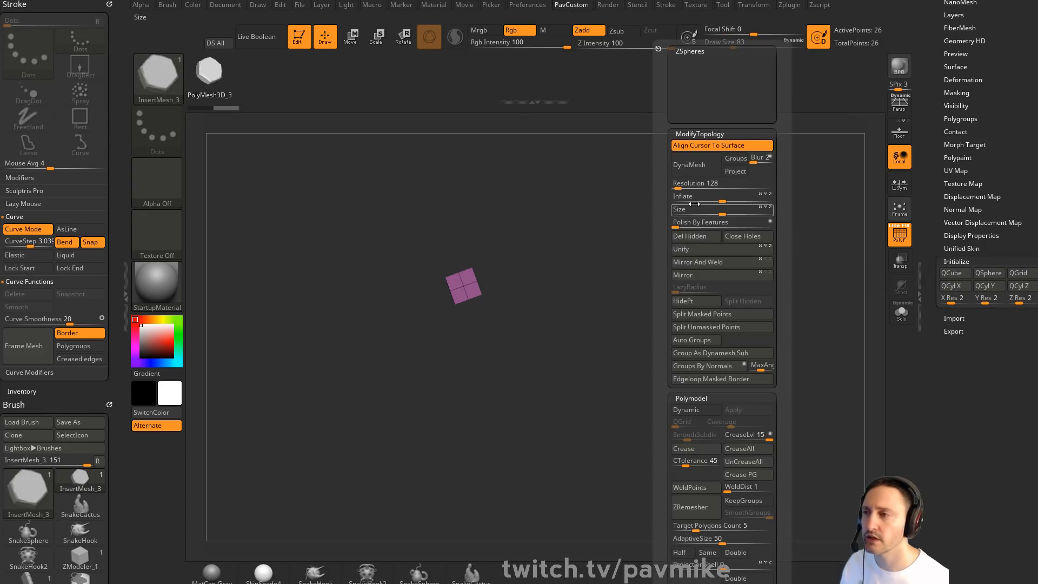
{"action": "left_click", "coordinate": [684, 249]}
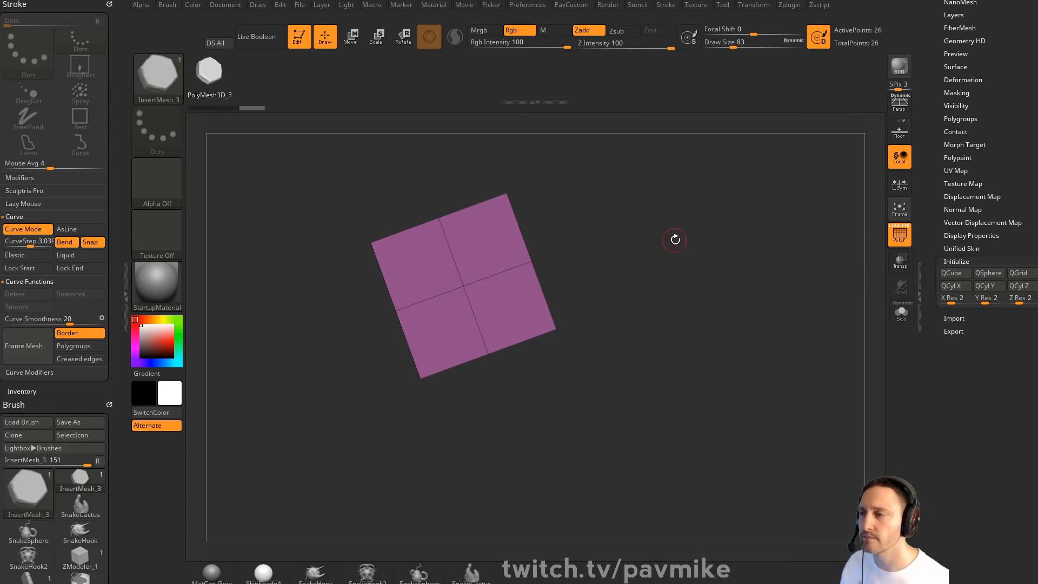
Convert the cube to a DynaMesh at resolution 128
{"action": "key", "text": "3"}
{"action": "left_click", "coordinate": [670, 168]}
{"action": "left_click_drag", "start_coordinate": [672, 236], "coordinate": [659, 217], "text": "shift"}
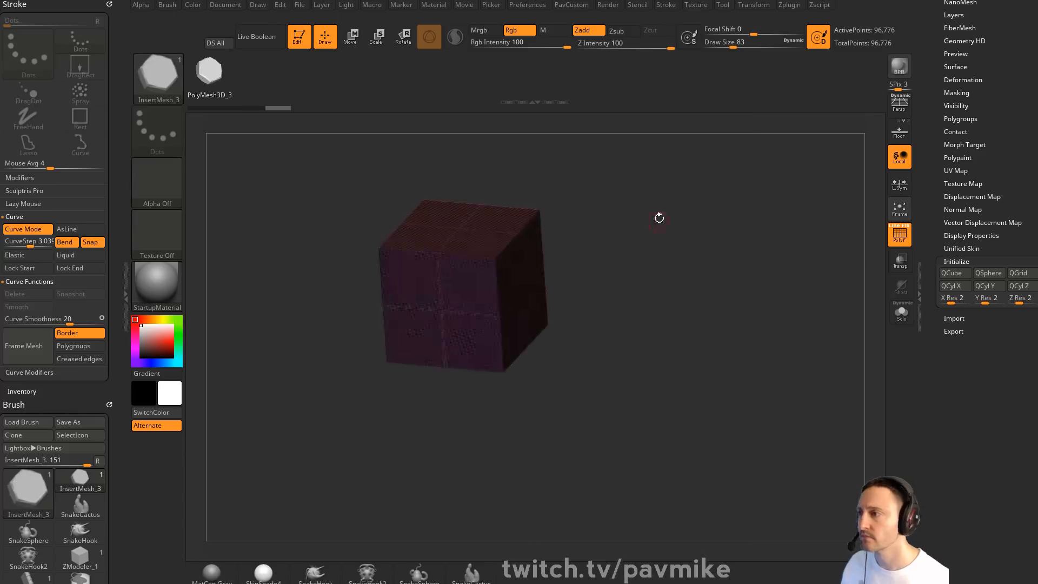
Hide the polyframes and shave the cube's edges and corners into facets with TrimDynamic at draw size 559
{"action": "key", "text": "b"}
{"action": "key", "text": "t"}
{"action": "key", "text": "d"}
{"action": "left_click", "coordinate": [898, 234]}
{"action": "key", "text": "s"}
{"action": "mouse_move", "coordinate": [465, 216]}
{"action": "left_mouse_down"}
{"action": "mouse_move", "coordinate": [486, 220]}
{"action": "mouse_move", "coordinate": [480, 239]}
{"action": "mouse_move", "coordinate": [511, 216]}
{"action": "mouse_move", "coordinate": [407, 233]}
{"action": "mouse_move", "coordinate": [486, 262]}
{"action": "mouse_move", "coordinate": [390, 290]}
{"action": "mouse_move", "coordinate": [399, 319]}
{"action": "left_mouse_up"}
{"action": "left_click_drag", "start_coordinate": [346, 324], "coordinate": [373, 281]}
{"action": "mouse_move", "coordinate": [565, 260]}
{"action": "left_mouse_down"}
{"action": "mouse_move", "coordinate": [568, 271]}
{"action": "mouse_move", "coordinate": [522, 200]}
{"action": "left_mouse_up"}
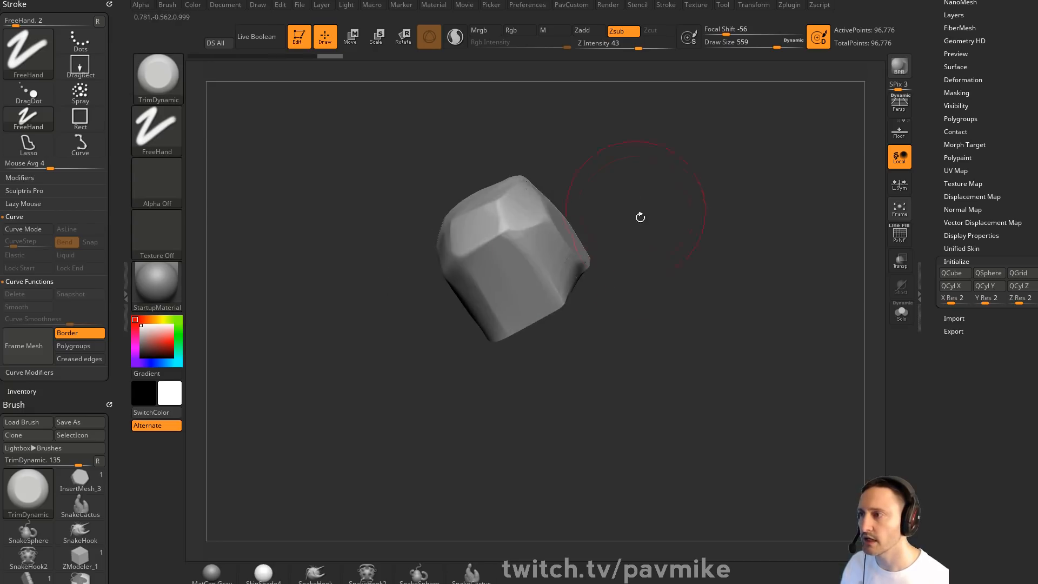
{"action": "left_click_drag", "start_coordinate": [640, 215], "coordinate": [617, 219]}
{"action": "mouse_move", "coordinate": [511, 230]}
{"action": "left_mouse_down"}
{"action": "mouse_move", "coordinate": [464, 275]}
{"action": "mouse_move", "coordinate": [491, 246]}
{"action": "mouse_move", "coordinate": [500, 255]}
{"action": "mouse_move", "coordinate": [469, 265]}
{"action": "left_mouse_up"}
{"action": "left_click_drag", "start_coordinate": [587, 183], "coordinate": [611, 190]}
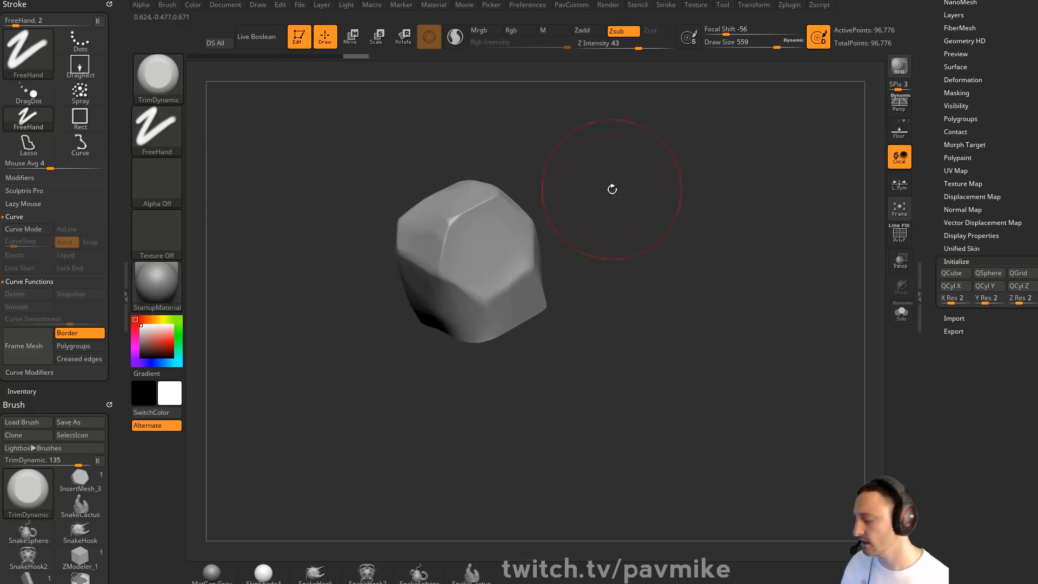
{"action": "left_click_drag", "start_coordinate": [499, 235], "coordinate": [502, 243]}
Try flattening the trimmed facets with the hPolish brush and reduce the draw size to 234
{"action": "key", "text": "b"}
{"action": "key", "text": "h"}
{"action": "key", "text": "p"}
{"action": "mouse_move", "coordinate": [503, 281]}
{"action": "left_mouse_down"}
{"action": "mouse_move", "coordinate": [468, 224]}
{"action": "mouse_move", "coordinate": [503, 276]}
{"action": "left_mouse_up"}
{"action": "left_click_drag", "start_coordinate": [646, 182], "coordinate": [645, 237], "text": "alt"}
{"action": "key", "text": "s"}
{"action": "left_click", "coordinate": [626, 239]}
{"action": "key", "text": "s"}
{"action": "left_click", "coordinate": [587, 265]}
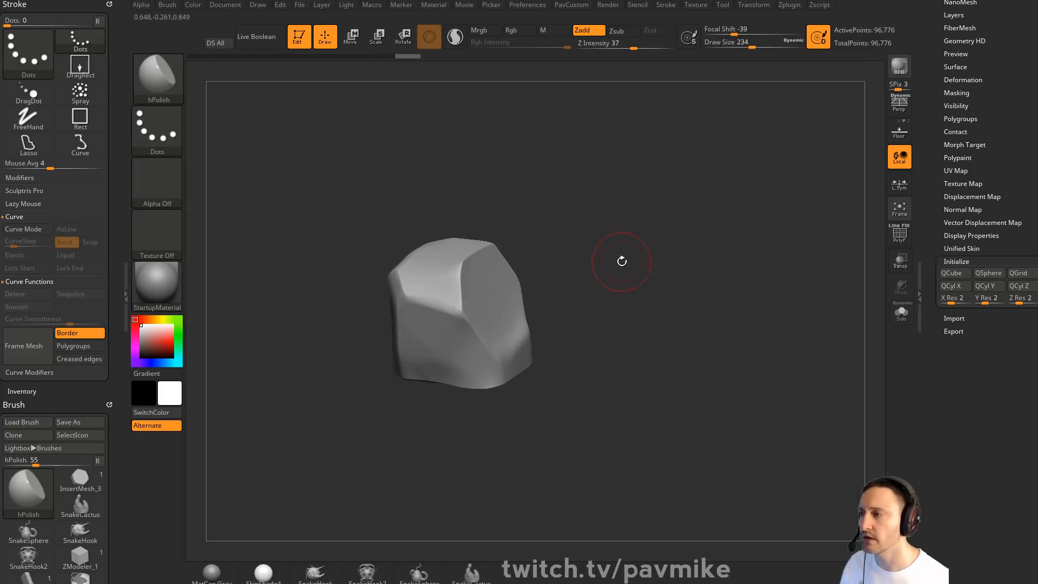
Try polishing more faces of the block with hPolish at draw size 453
{"action": "key", "text": "s"}
{"action": "left_click", "coordinate": [431, 283]}
{"action": "left_click_drag", "start_coordinate": [563, 196], "coordinate": [590, 208]}
{"action": "left_click_drag", "start_coordinate": [438, 278], "coordinate": [448, 291]}
{"action": "left_click_drag", "start_coordinate": [557, 208], "coordinate": [571, 254]}
{"action": "left_click_drag", "start_coordinate": [447, 236], "coordinate": [419, 241]}
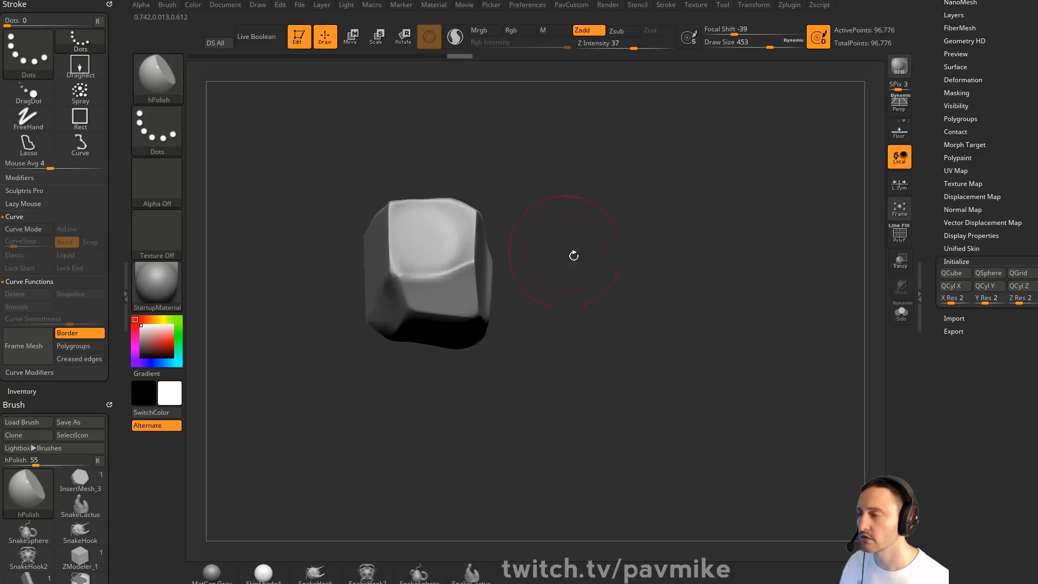
Undo the polishing strokes back through the history and return to an early state of the trimmed block
{"action": "key", "text": "ctrl+z"}
{"action": "key", "text": "ctrl+z"}
{"action": "key", "text": "ctrl+z"}
{"action": "key", "text": "ctrl+z"}
{"action": "key", "text": "ctrl+z"}
{"action": "key", "text": "ctrl+z"}
{"action": "key", "text": "ctrl+z"}
{"action": "key", "text": "ctrl+z"}
{"action": "key", "text": "ctrl+z"}
{"action": "key", "text": "ctrl+z"}
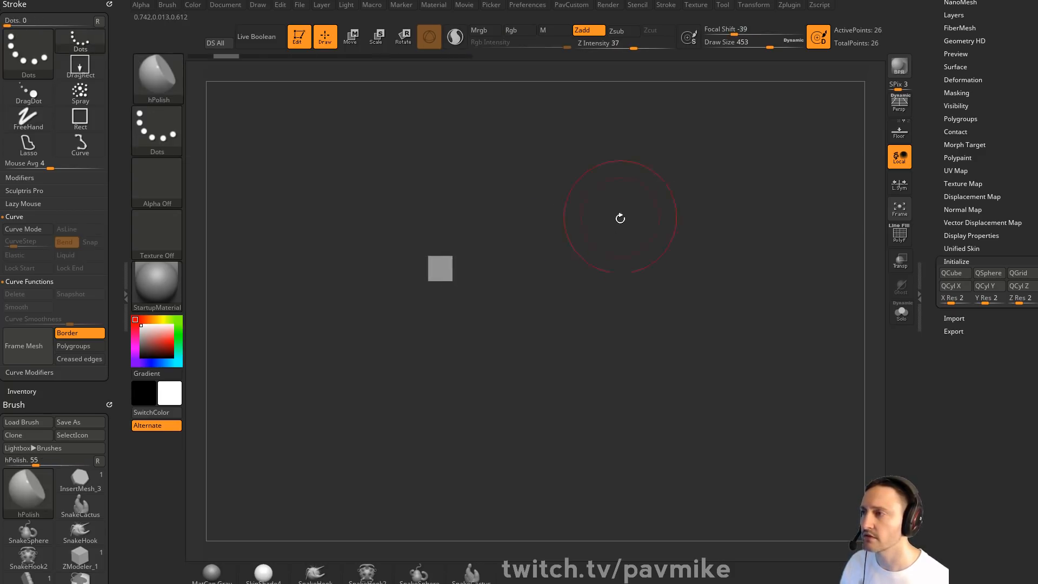
{"action": "left_click_drag", "start_coordinate": [253, 61], "coordinate": [298, 61]}
Choose TrimCurve and cut four flat facets off the block from different angles
{"action": "key", "text": "ctrl+shift+b"}
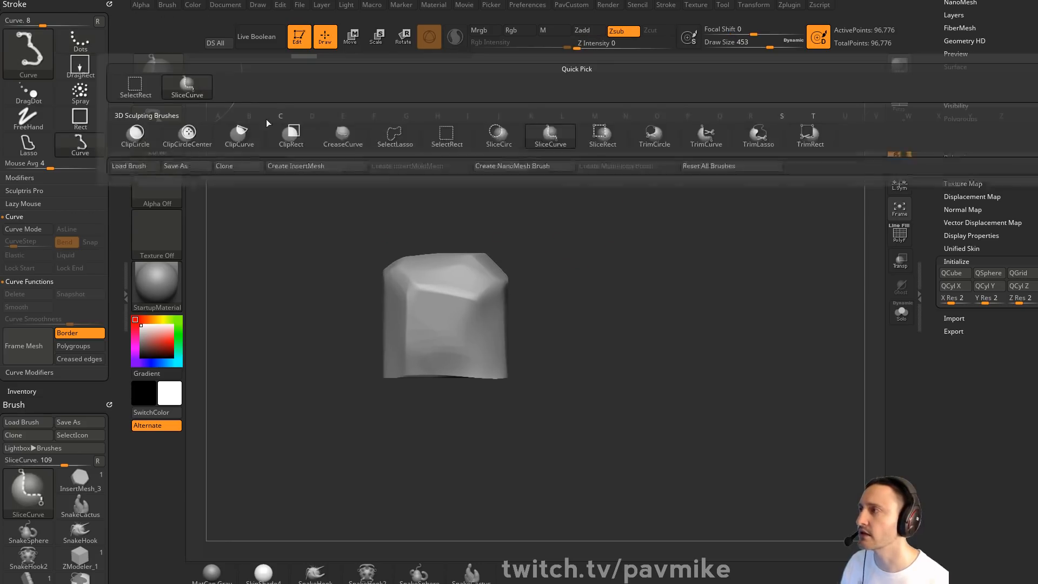
{"action": "left_click", "coordinate": [702, 138], "text": "ctrl+shift"}
{"action": "mouse_move", "coordinate": [638, 290]}
{"action": "left_mouse_down"}
{"action": "mouse_move", "coordinate": [603, 247]}
{"action": "mouse_move", "coordinate": [561, 227]}
{"action": "left_mouse_up"}
{"action": "mouse_move", "coordinate": [379, 198]}
{"action": "left_mouse_down", "text": "ctrl+shift"}
{"action": "mouse_move", "coordinate": [581, 303]}
{"action": "mouse_move", "coordinate": [569, 312]}
{"action": "left_mouse_up", "text": "ctrl+shift"}
{"action": "mouse_move", "coordinate": [520, 201]}
{"action": "left_mouse_down", "text": "ctrl+shift"}
{"action": "mouse_move", "coordinate": [538, 385]}
{"action": "mouse_move", "coordinate": [516, 412]}
{"action": "left_mouse_up", "text": "ctrl+shift"}
{"action": "left_click_drag", "start_coordinate": [736, 260], "coordinate": [672, 304]}
{"action": "left_click_drag", "start_coordinate": [453, 245], "coordinate": [581, 361], "text": "ctrl+shift"}
{"action": "left_click_drag", "start_coordinate": [697, 275], "coordinate": [582, 267]}
{"action": "left_click_drag", "start_coordinate": [487, 194], "coordinate": [487, 449], "text": "ctrl+shift"}
Show the polyframes and cut two more flat facets off the block with TrimCurve
{"action": "left_click", "coordinate": [899, 233]}
{"action": "mouse_move", "coordinate": [651, 246]}
{"action": "left_mouse_down"}
{"action": "mouse_move", "coordinate": [580, 243]}
{"action": "mouse_move", "coordinate": [654, 248]}
{"action": "mouse_move", "coordinate": [652, 261]}
{"action": "left_mouse_up"}
{"action": "key", "text": "space"}
{"action": "left_click", "coordinate": [670, 275]}
{"action": "mouse_move", "coordinate": [575, 278]}
{"action": "left_mouse_down"}
{"action": "mouse_move", "coordinate": [632, 270]}
{"action": "mouse_move", "coordinate": [614, 270]}
{"action": "left_mouse_up"}
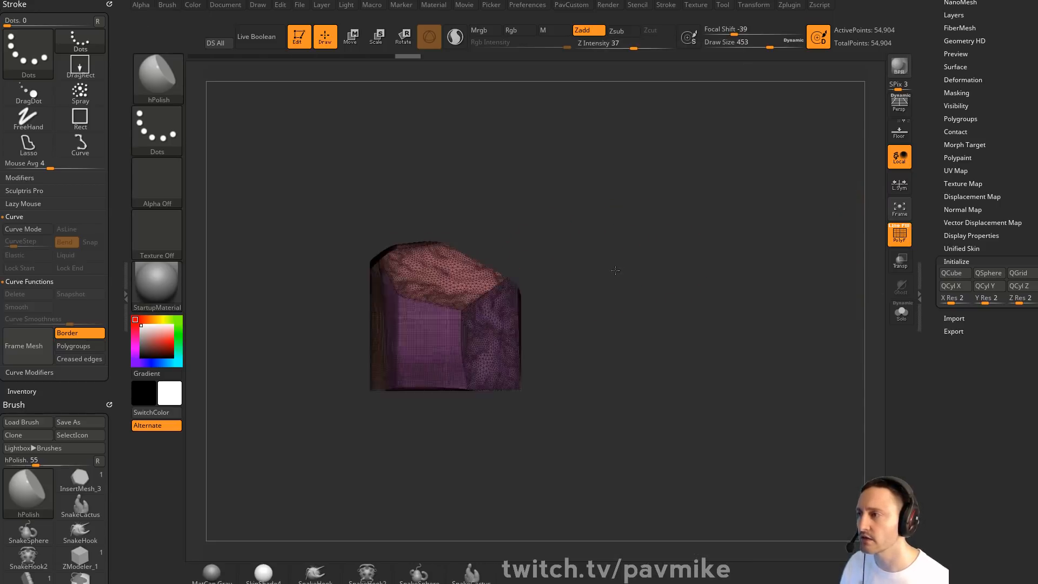
{"action": "mouse_move", "coordinate": [393, 459]}
{"action": "left_mouse_down", "text": "ctrl+shift"}
{"action": "mouse_move", "coordinate": [402, 147]}
{"action": "mouse_move", "coordinate": [415, 150]}
{"action": "left_mouse_up", "text": "ctrl+shift"}
{"action": "mouse_move", "coordinate": [590, 270]}
{"action": "left_mouse_down"}
{"action": "mouse_move", "coordinate": [610, 218]}
{"action": "mouse_move", "coordinate": [603, 280]}
{"action": "left_mouse_up"}
{"action": "mouse_move", "coordinate": [614, 372]}
{"action": "left_mouse_down", "text": "ctrl+shift"}
{"action": "mouse_move", "coordinate": [370, 355]}
{"action": "mouse_move", "coordinate": [290, 364]}
{"action": "mouse_move", "coordinate": [300, 362]}
{"action": "left_mouse_up", "text": "ctrl+shift"}
{"action": "left_click_drag", "start_coordinate": [730, 251], "coordinate": [743, 296]}
ZRemesh the faceted block with KeepGroups on, AdaptiveSize 0 and the Half polygon count option
{"action": "key", "text": "space"}
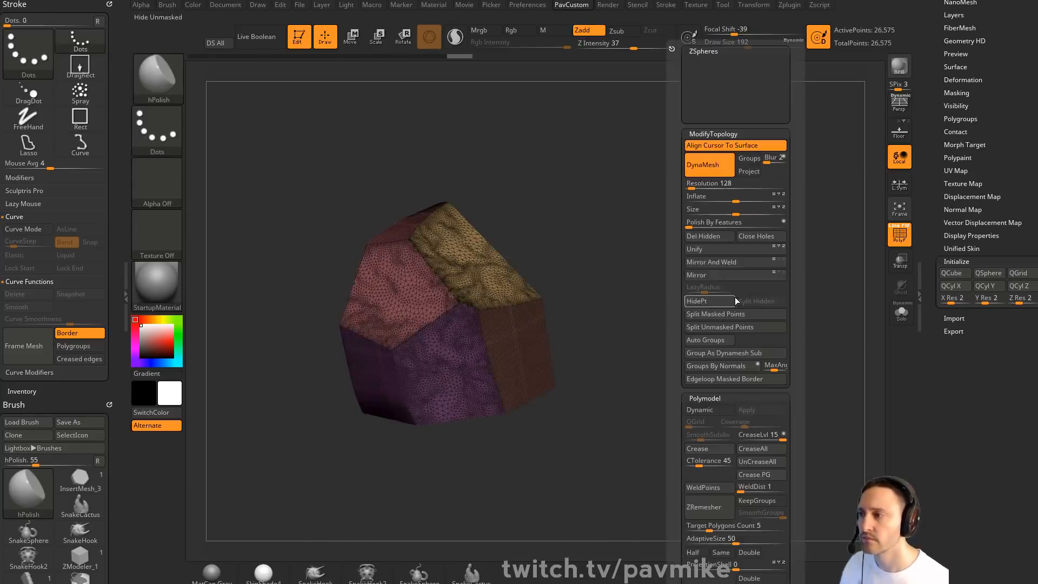
{"action": "left_click_drag", "start_coordinate": [682, 416], "coordinate": [712, 326]}
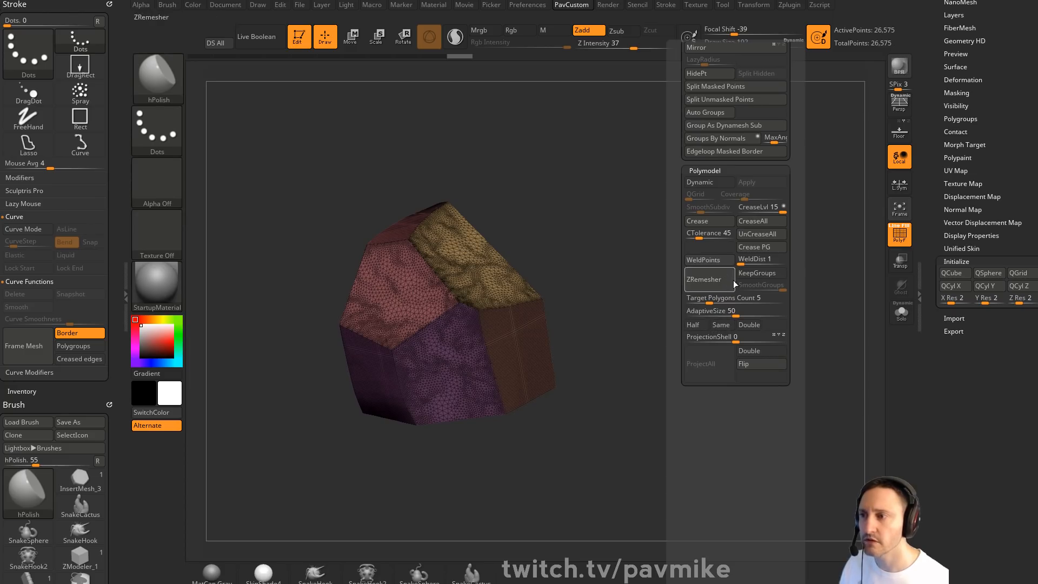
{"action": "left_click_drag", "start_coordinate": [758, 288], "coordinate": [684, 314]}
{"action": "left_click", "coordinate": [696, 325]}
{"action": "left_click", "coordinate": [711, 285]}
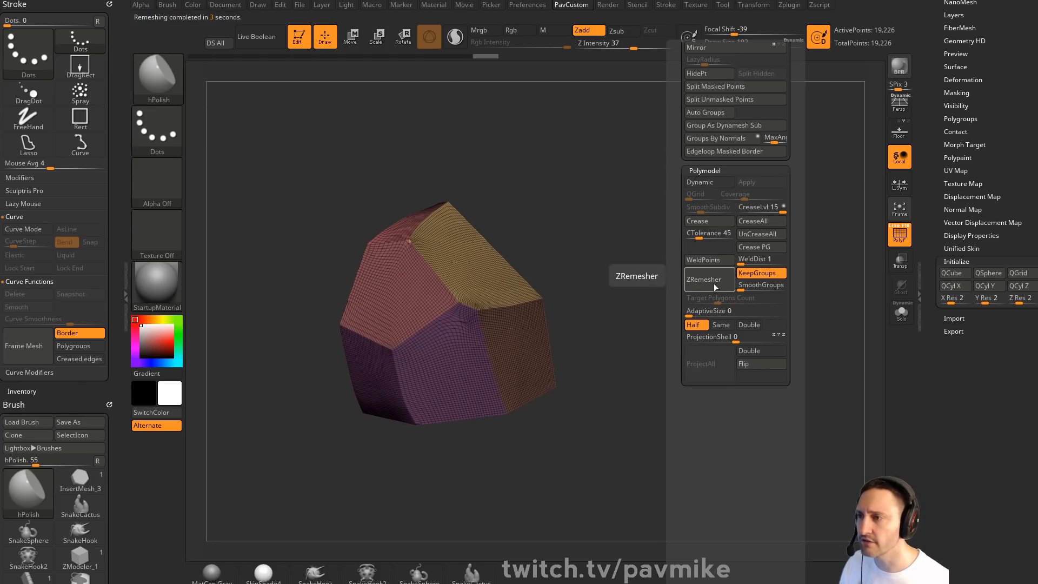
ZRemesh the block once more with the Half option and smooth the pinched corner where the facets meet
{"action": "left_click", "coordinate": [715, 282]}
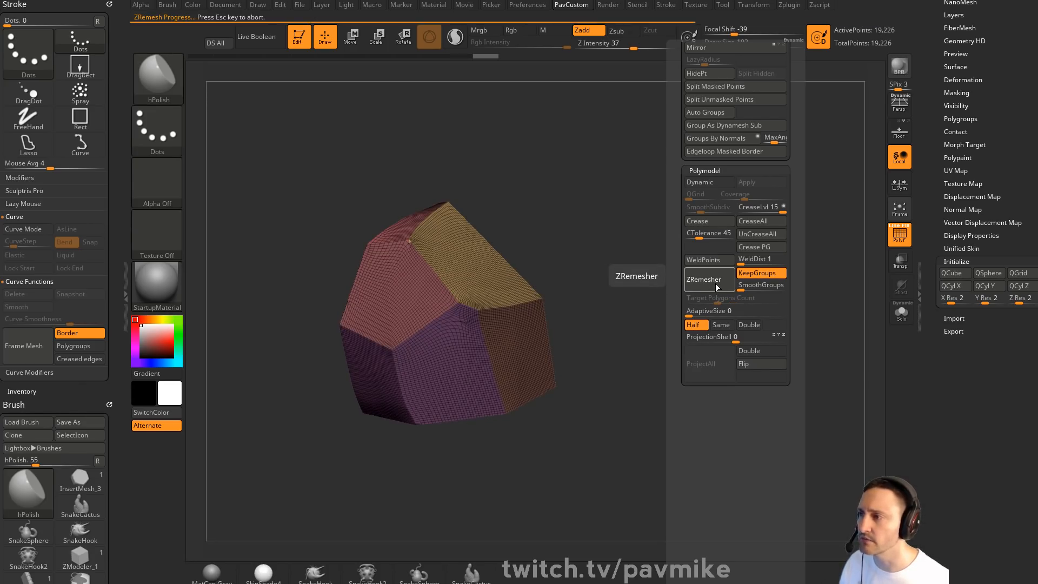
{"action": "mouse_move", "coordinate": [602, 238]}
{"action": "left_mouse_down", "text": "alt"}
{"action": "mouse_move", "coordinate": [701, 193]}
{"action": "mouse_move", "coordinate": [691, 278]}
{"action": "mouse_move", "coordinate": [742, 197]}
{"action": "mouse_move", "coordinate": [753, 214]}
{"action": "left_mouse_up", "text": "alt"}
{"action": "key", "text": "s"}
{"action": "key", "text": "s"}
{"action": "left_click_drag", "start_coordinate": [484, 301], "coordinate": [467, 301]}
{"action": "key", "text": "b"}
{"action": "key", "text": "m"}
{"action": "key", "text": "v"}
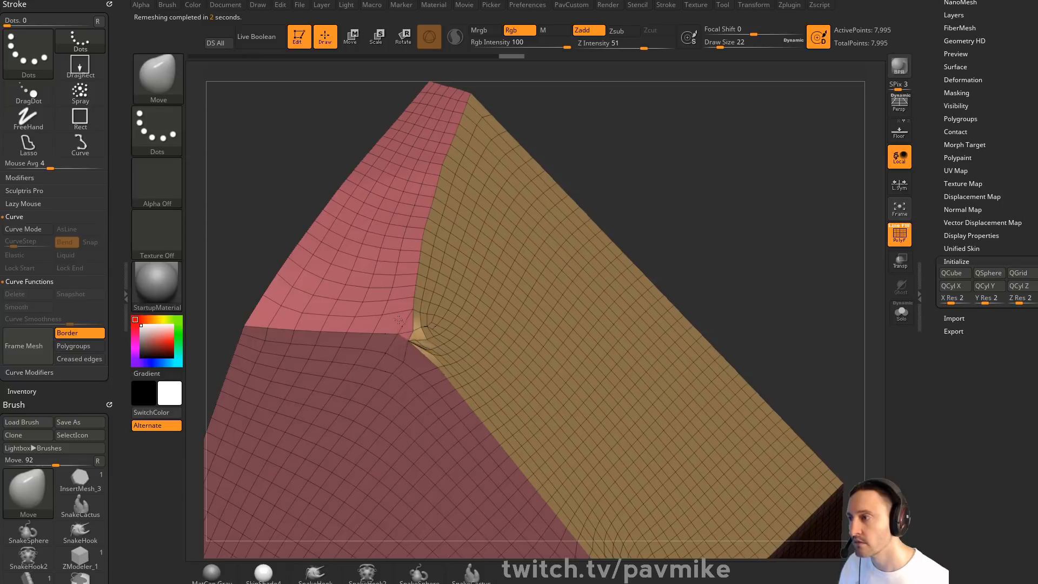
{"action": "left_click_drag", "start_coordinate": [631, 212], "coordinate": [638, 242], "text": "alt"}
{"action": "left_click_drag", "start_coordinate": [449, 342], "coordinate": [439, 347], "text": "shift"}
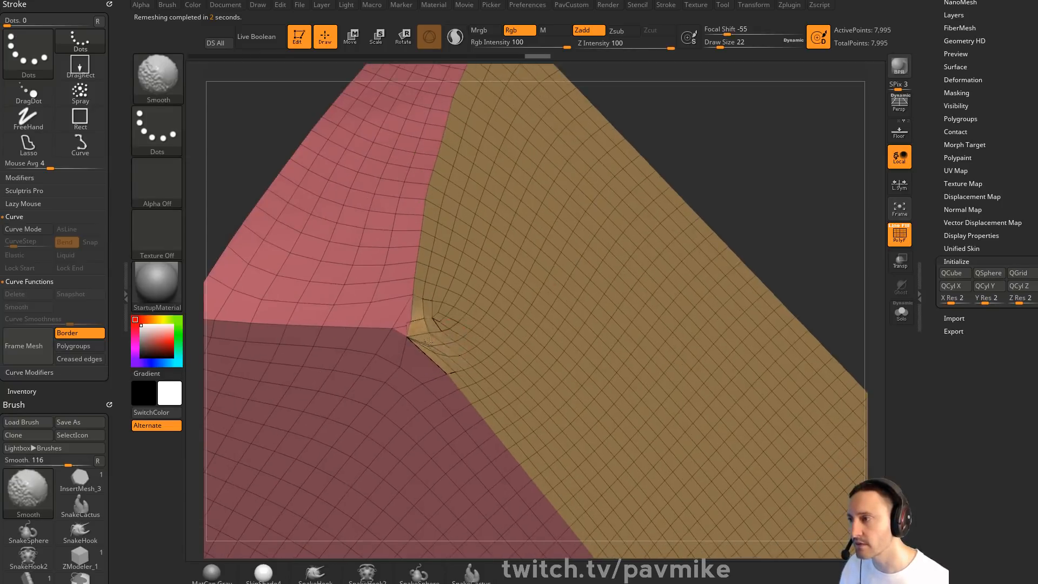
Weld the mesh's close points repeatedly, raising WeldDist to 52, 72 and 100
{"action": "left_click_drag", "start_coordinate": [769, 151], "coordinate": [693, 233], "text": "alt"}
{"action": "key", "text": "space"}
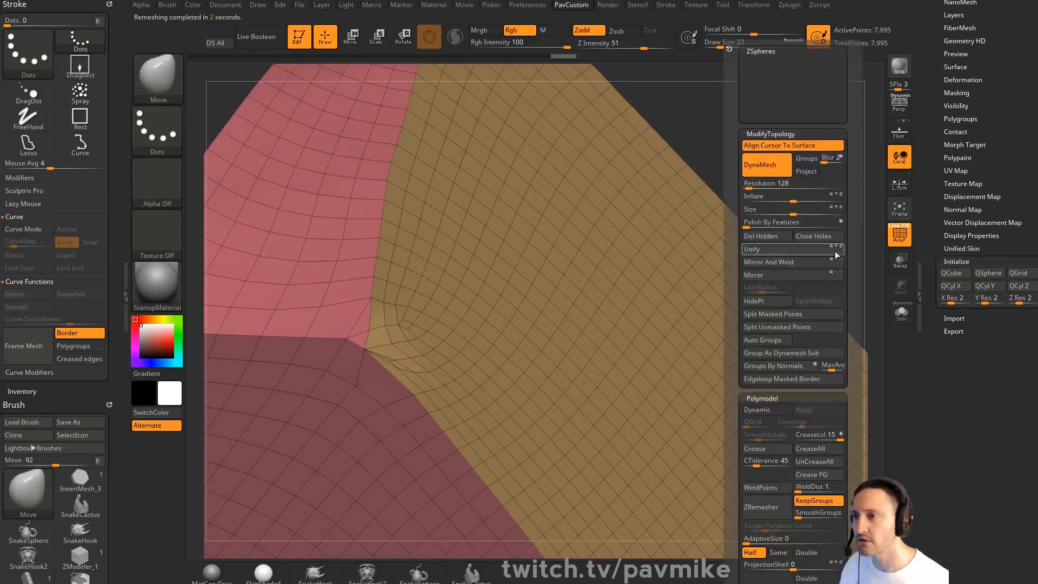
{"action": "left_click", "coordinate": [809, 487]}
{"action": "type", "text": "72"}
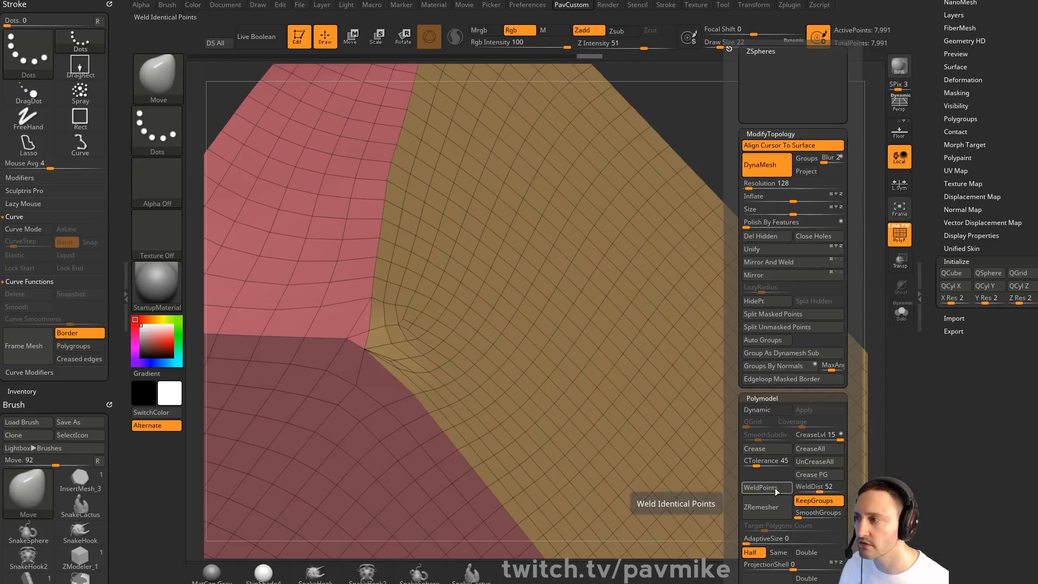
{"action": "key", "text": "Return"}
{"action": "left_click", "coordinate": [775, 488]}
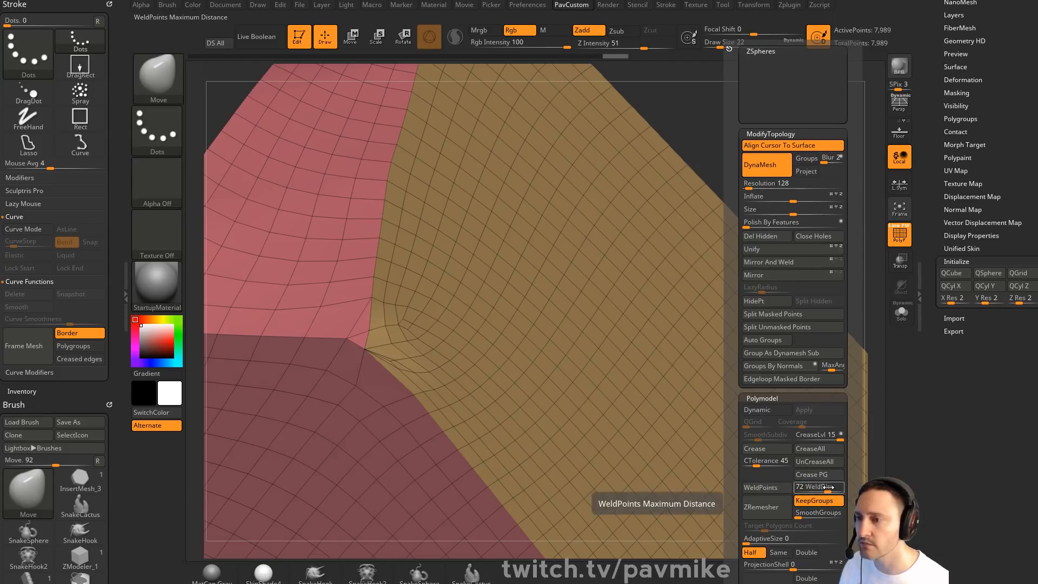
{"action": "left_click", "coordinate": [779, 488]}
Switch to the ZModeler brush and open the point actions at the pinched corner
{"action": "key", "text": "b"}
{"action": "key", "text": "z"}
{"action": "key", "text": "m"}
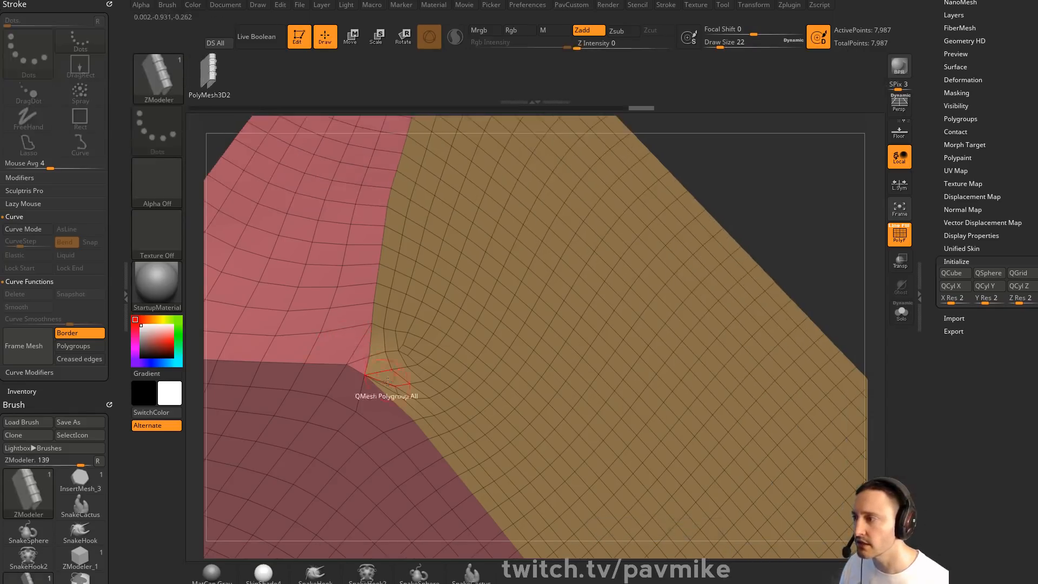
{"action": "key", "text": "space"}
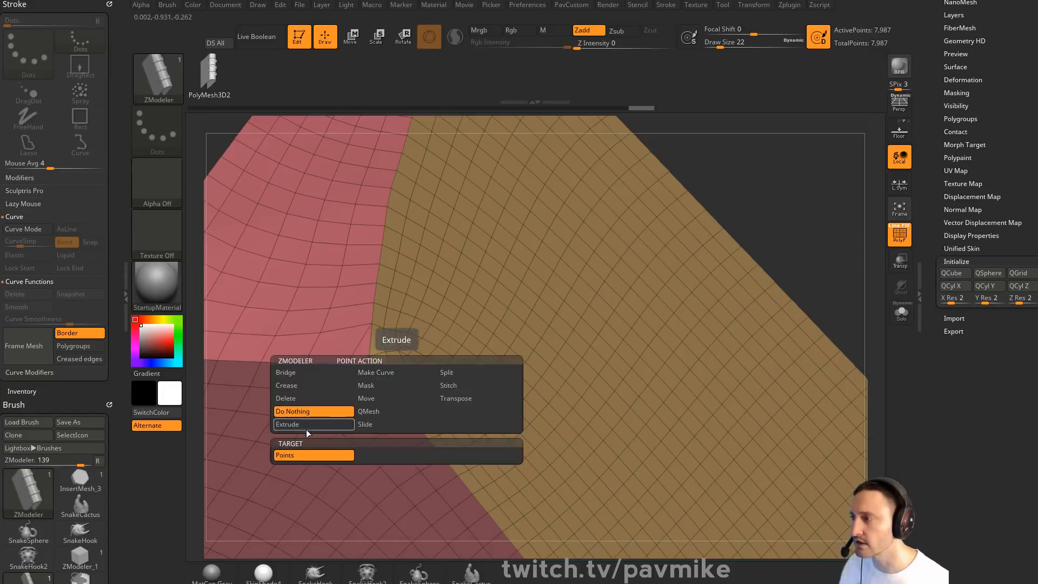
{"action": "left_click_drag", "start_coordinate": [816, 185], "coordinate": [758, 202], "text": "alt"}
Try to ZRemesh the welded block again with KeepGroups on and the Half option, and undo it
{"action": "key", "text": "grave"}
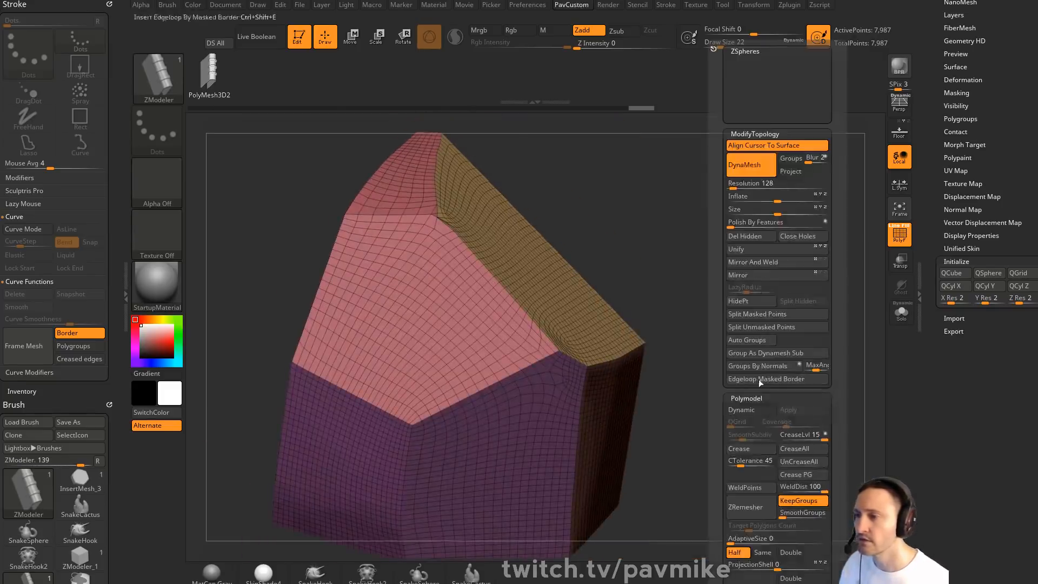
{"action": "left_click", "coordinate": [754, 512]}
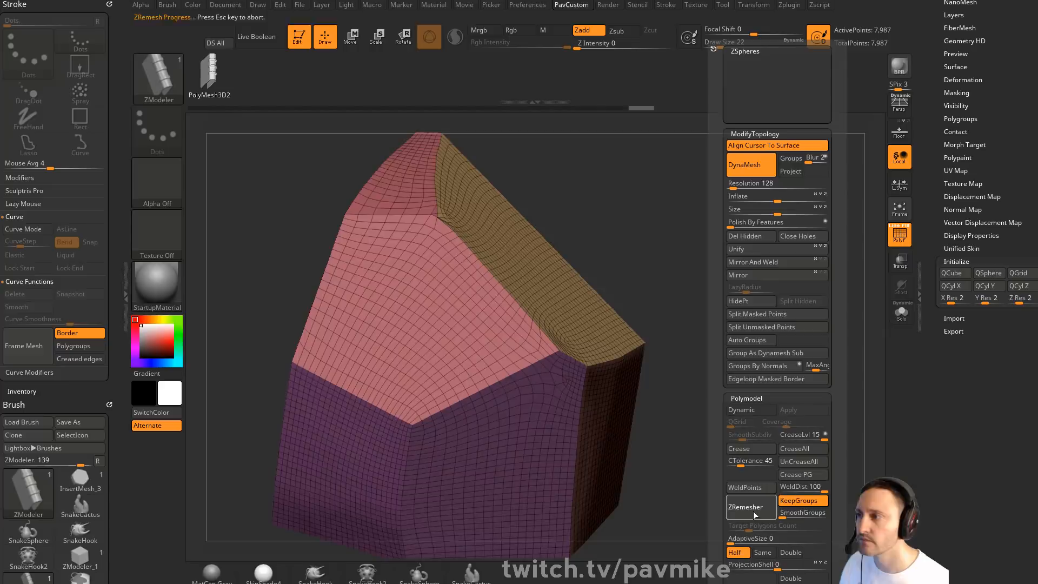
{"action": "left_click_drag", "start_coordinate": [672, 498], "coordinate": [719, 227]}
{"action": "key", "text": "grave"}
{"action": "left_click", "coordinate": [714, 507]}
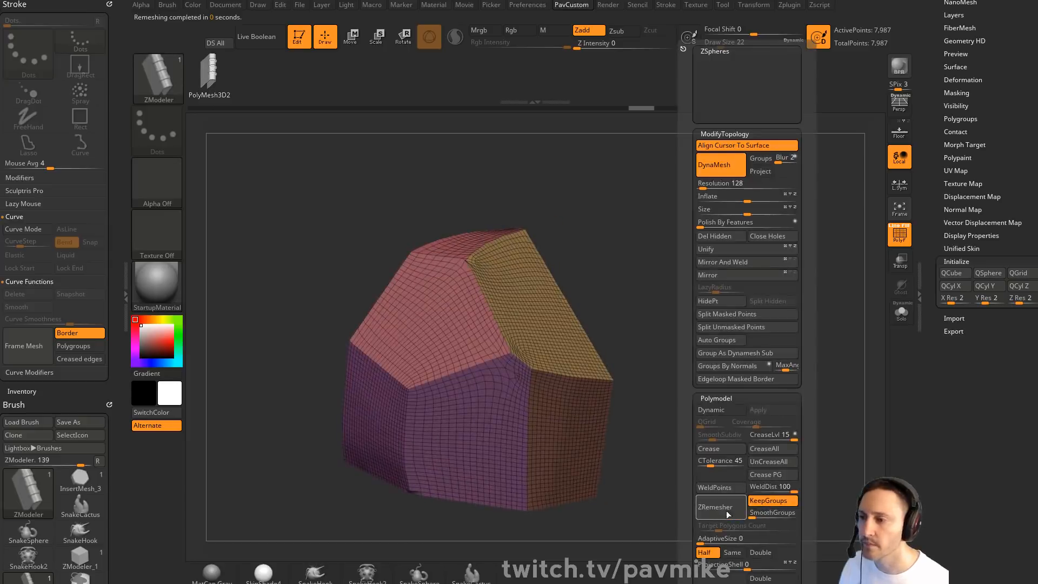
{"action": "left_click_drag", "start_coordinate": [643, 345], "coordinate": [711, 351]}
{"action": "key", "text": "ctrl+z"}
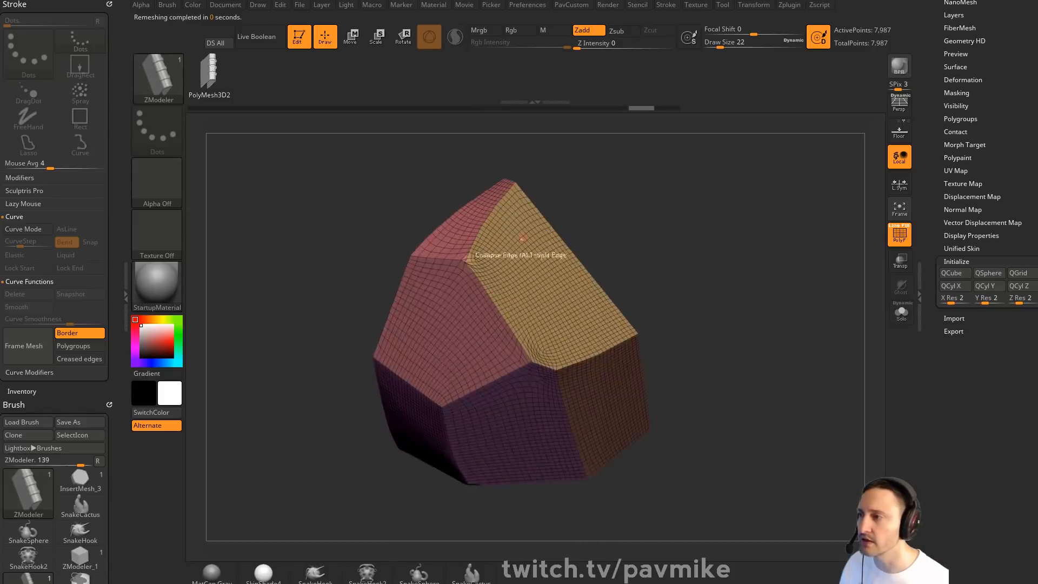
{"action": "mouse_move", "coordinate": [649, 216]}
{"action": "left_mouse_down"}
{"action": "mouse_move", "coordinate": [676, 267]}
{"action": "mouse_move", "coordinate": [663, 246]}
{"action": "mouse_move", "coordinate": [717, 247]}
{"action": "mouse_move", "coordinate": [741, 273]}
{"action": "mouse_move", "coordinate": [737, 218]}
{"action": "mouse_move", "coordinate": [702, 259]}
{"action": "mouse_move", "coordinate": [696, 233]}
{"action": "left_mouse_up"}
{"action": "key", "text": "s"}
{"action": "left_click", "coordinate": [707, 262]}
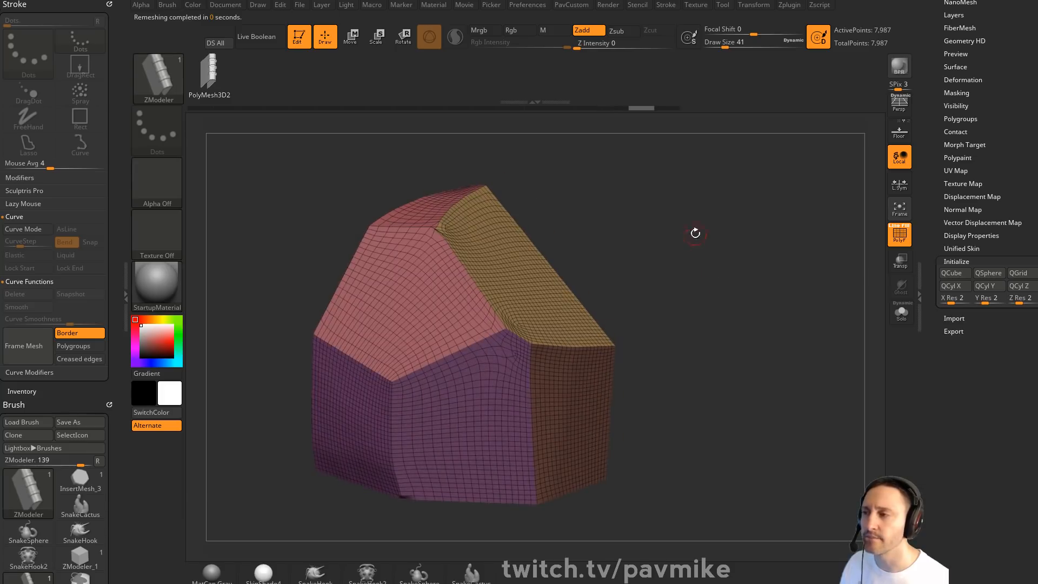
Merge the whole block into a single polygroup and crease its edges at a tolerance of 45
{"action": "left_click_drag", "start_coordinate": [966, 93], "coordinate": [930, 151]}
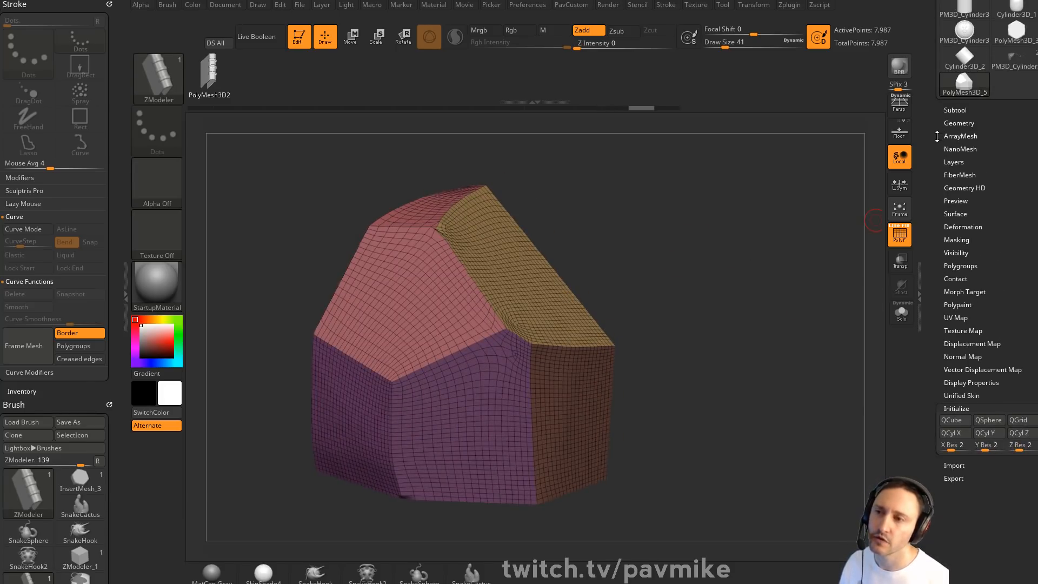
{"action": "left_click", "coordinate": [957, 123]}
{"action": "left_click_drag", "start_coordinate": [942, 125], "coordinate": [927, 58]}
{"action": "left_click_drag", "start_coordinate": [935, 256], "coordinate": [936, 355]}
{"action": "left_click", "coordinate": [950, 176], "text": "shift"}
{"action": "left_click_drag", "start_coordinate": [928, 181], "coordinate": [928, 164]}
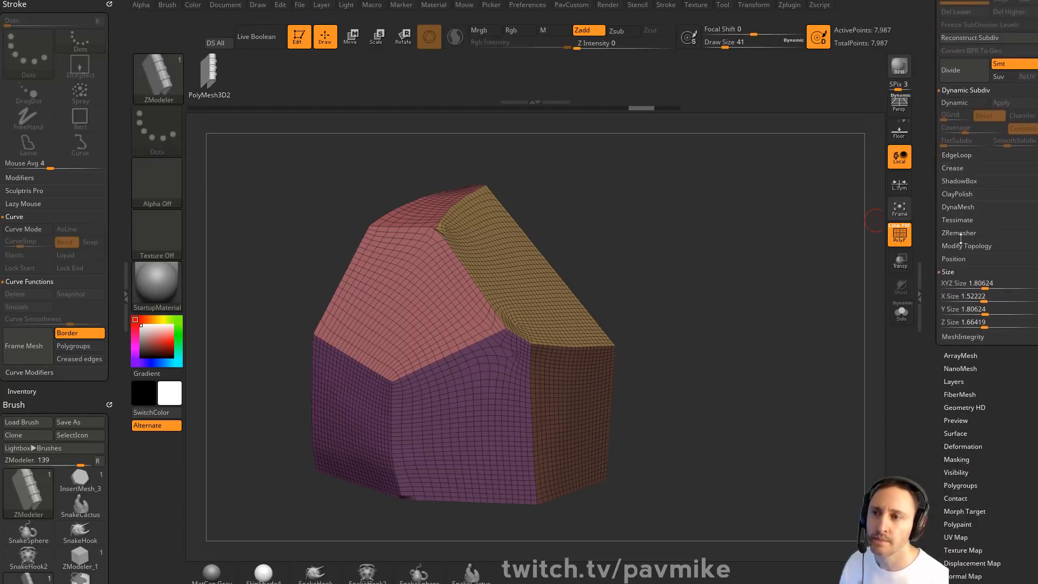
{"action": "key", "text": "ctrl+w"}
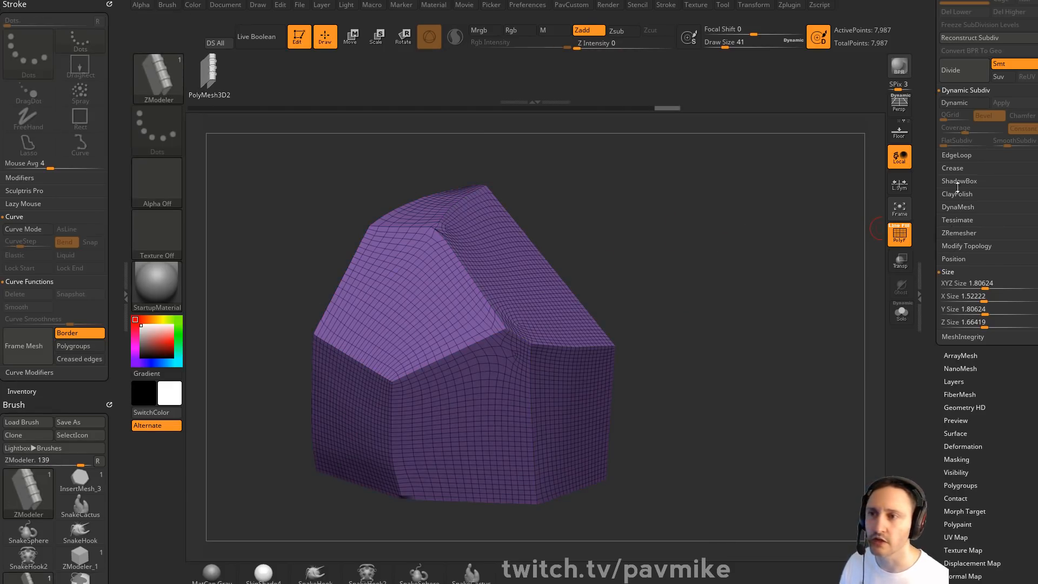
{"action": "left_click", "coordinate": [950, 169]}
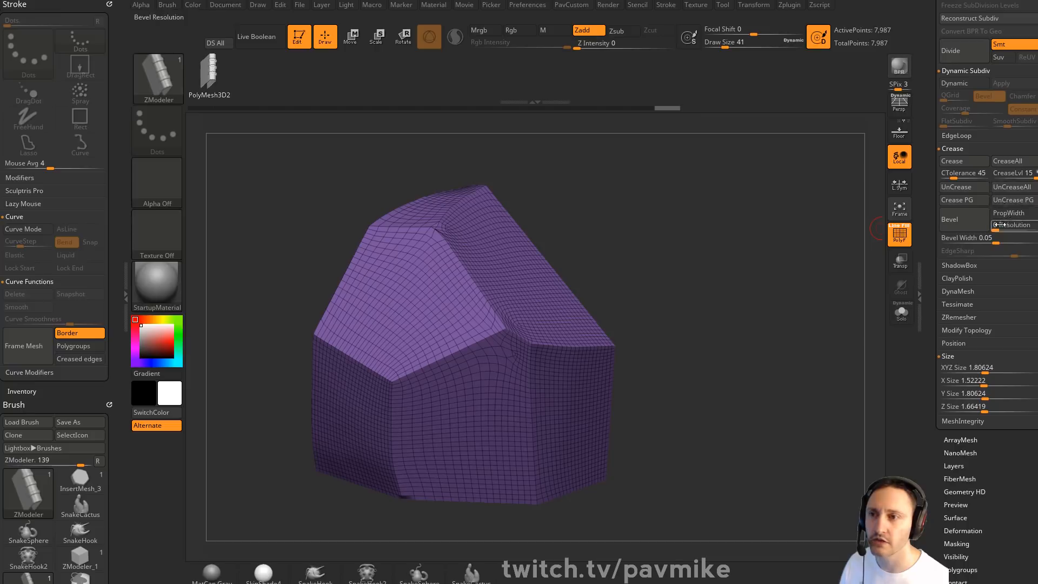
{"action": "left_click", "coordinate": [967, 163]}
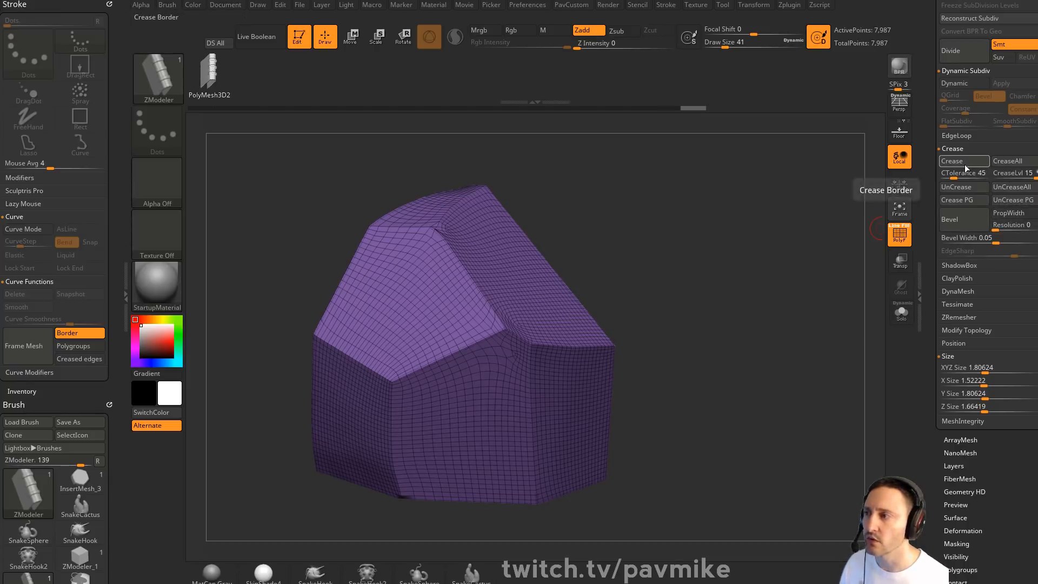
Crease the block's edges again at tolerances of 31 and 22 to catch the softer facet borders
{"action": "left_click_drag", "start_coordinate": [802, 220], "coordinate": [807, 275], "text": "alt"}
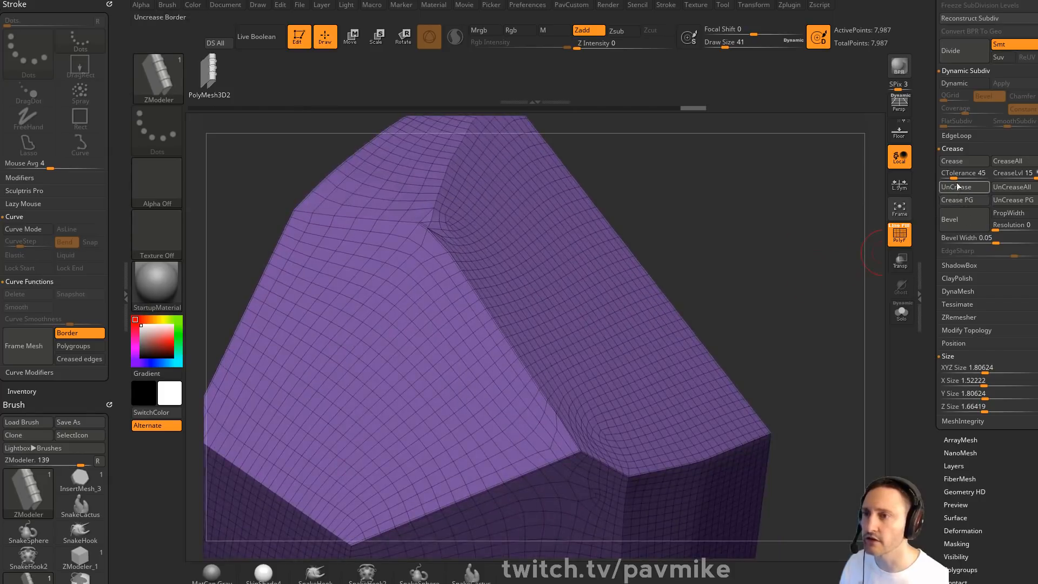
{"action": "left_click_drag", "start_coordinate": [952, 176], "coordinate": [948, 176]}
{"action": "left_click", "coordinate": [962, 164]}
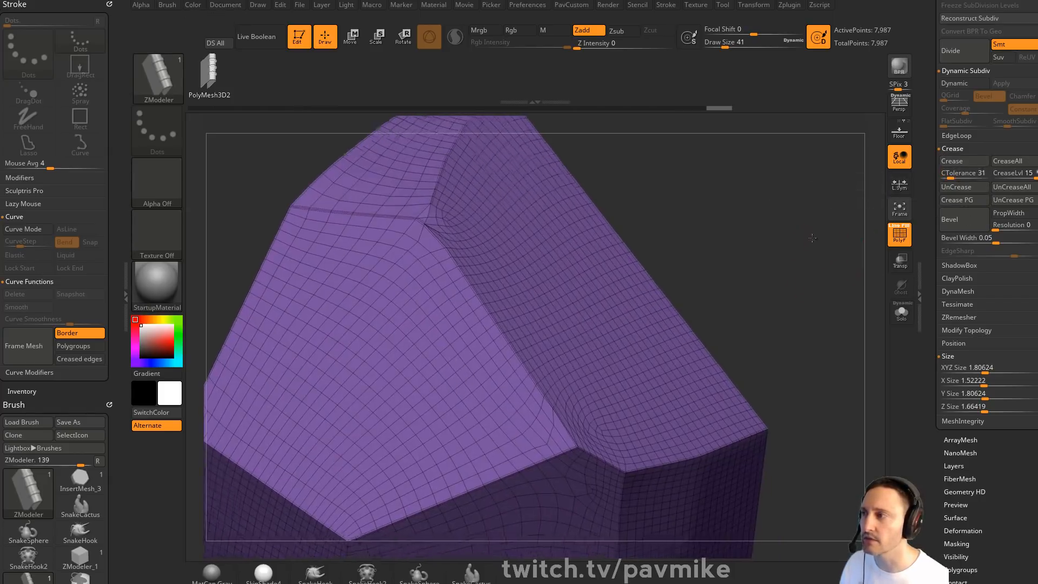
{"action": "left_click_drag", "start_coordinate": [810, 227], "coordinate": [808, 212], "text": "alt"}
{"action": "left_click_drag", "start_coordinate": [951, 176], "coordinate": [947, 175]}
{"action": "left_click", "coordinate": [962, 164]}
{"action": "left_click_drag", "start_coordinate": [811, 236], "coordinate": [824, 204]}
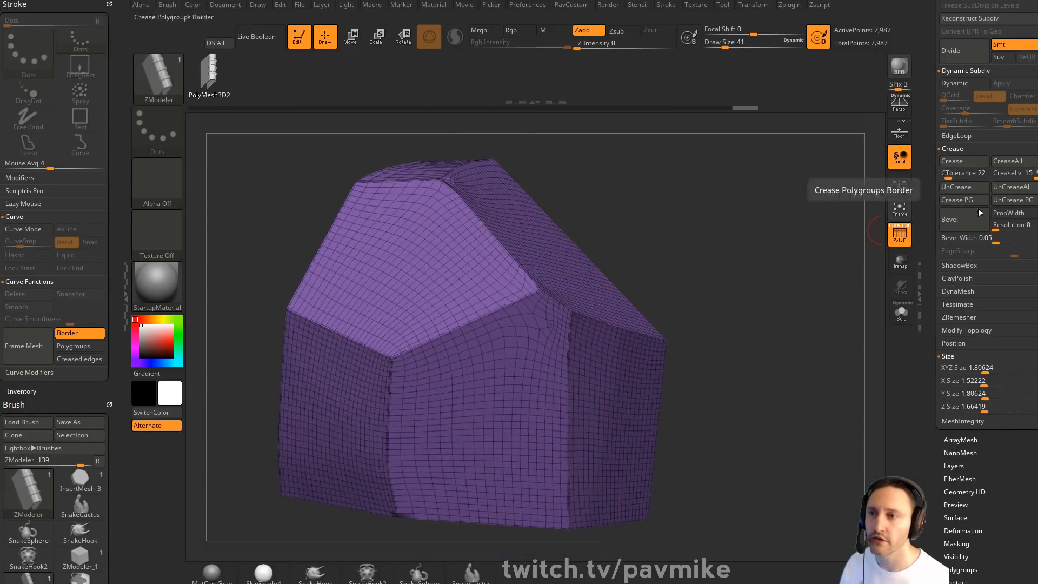
Bevel the creased facet edges with a bevel width of 0.01071
{"action": "mouse_move", "coordinate": [998, 242]}
{"action": "left_mouse_down"}
{"action": "mouse_move", "coordinate": [969, 241]}
{"action": "mouse_move", "coordinate": [980, 242]}
{"action": "left_mouse_up"}
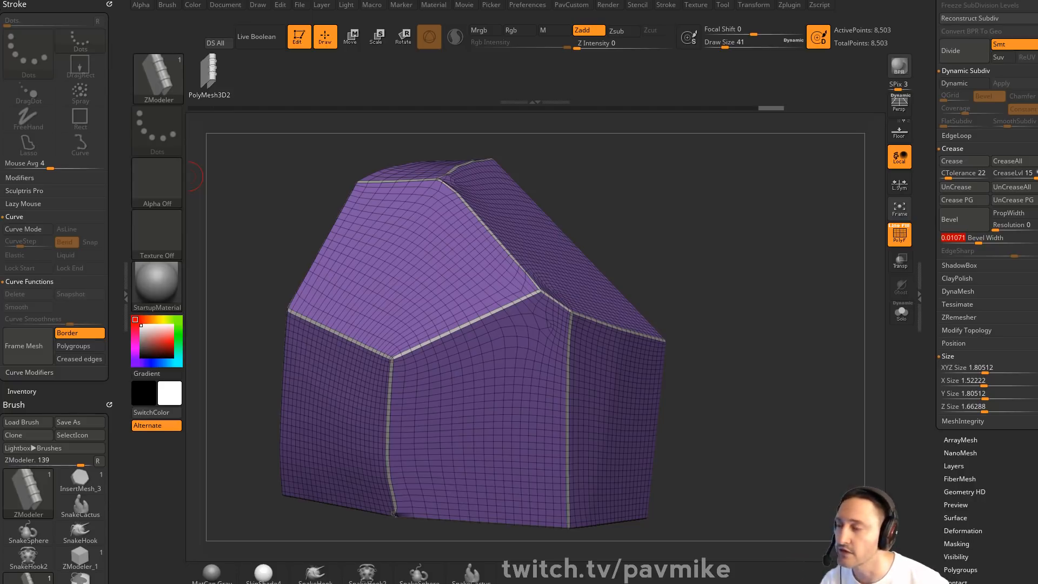
{"action": "left_click_drag", "start_coordinate": [929, 108], "coordinate": [929, 294]}
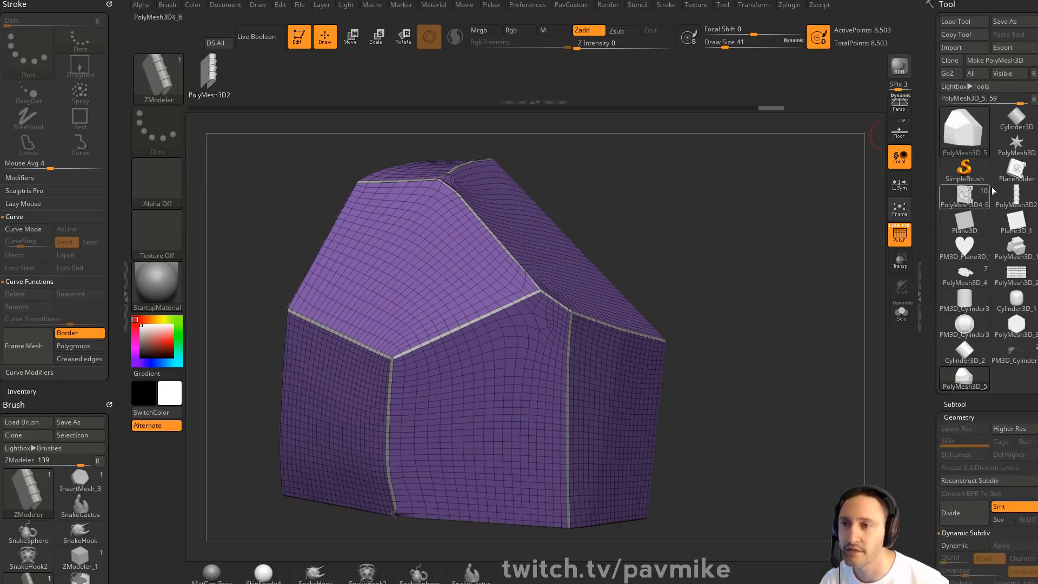
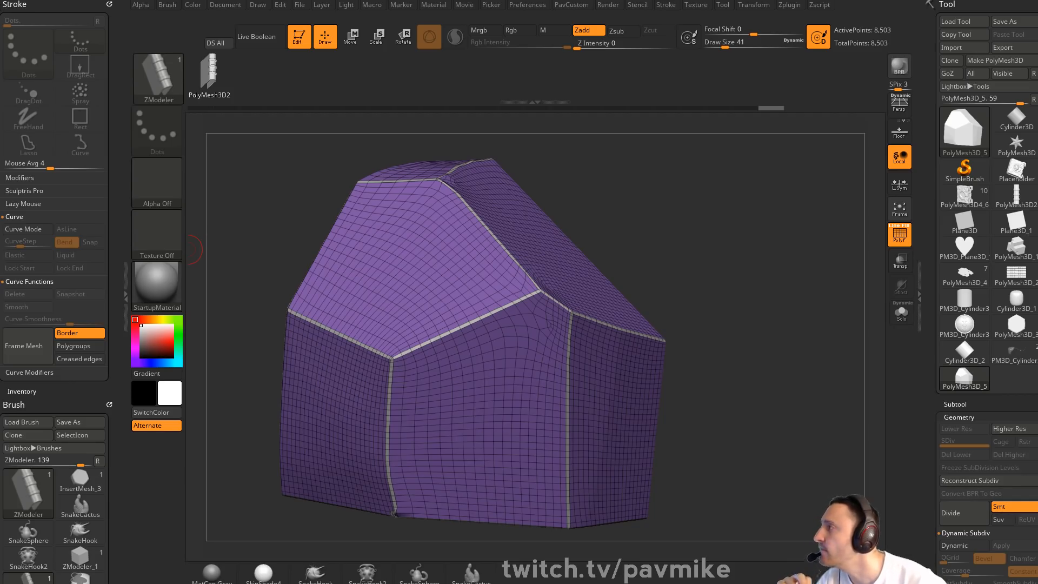
Open the Decimation Master plugin options
{"action": "left_click", "coordinate": [790, 6]}
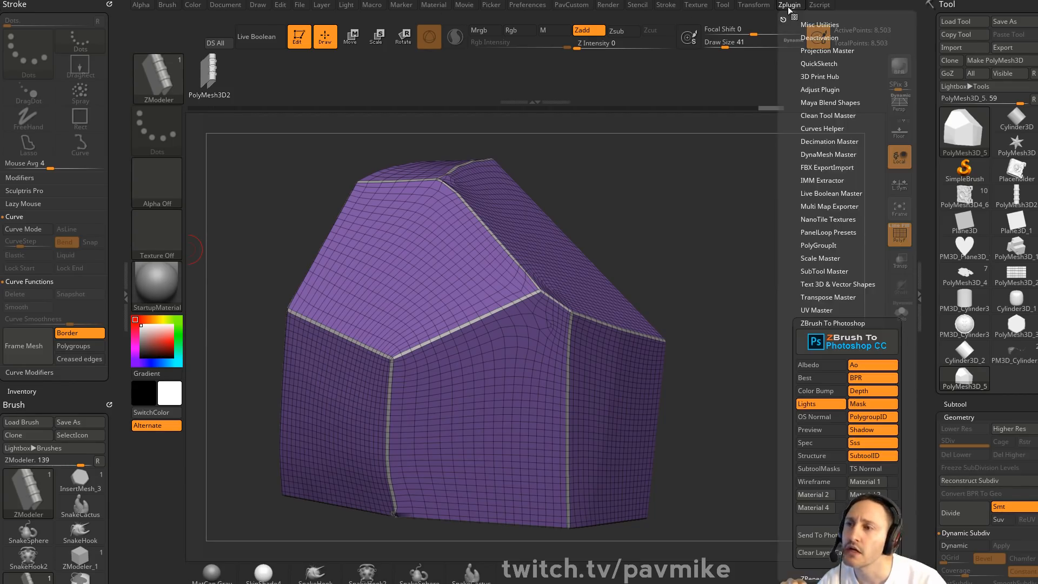
{"action": "left_click", "coordinate": [809, 322]}
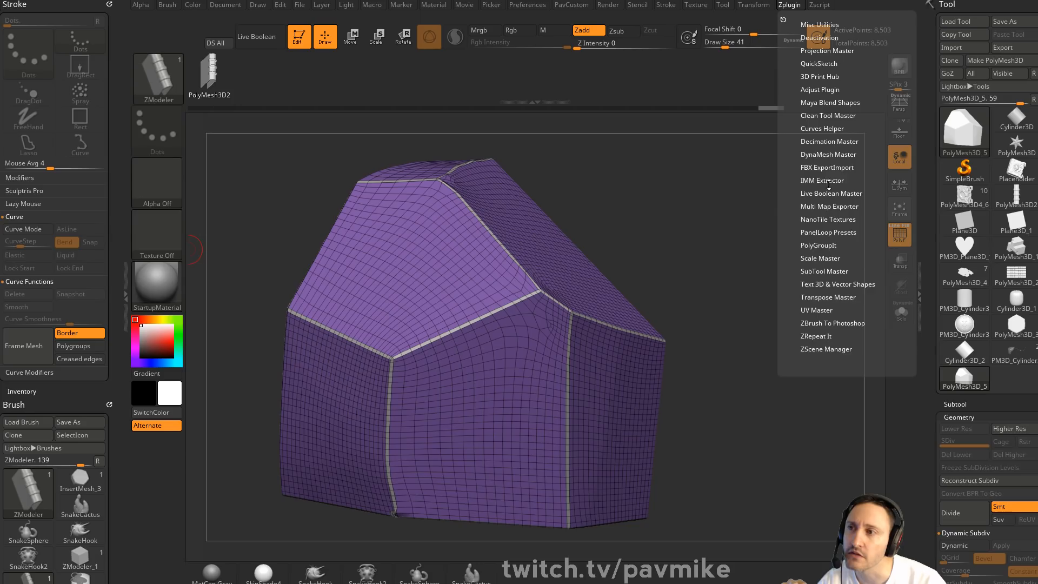
{"action": "left_click", "coordinate": [831, 142]}
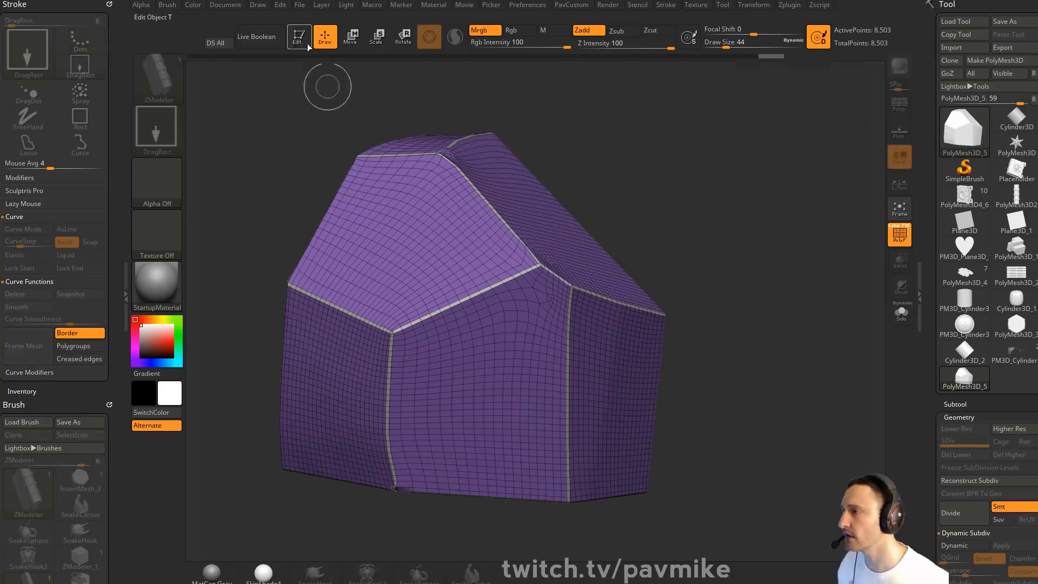
Clear the canvas and load the sm_IM Mitsuami braid brush from the Hair brush folder
{"action": "left_click", "coordinate": [966, 168]}
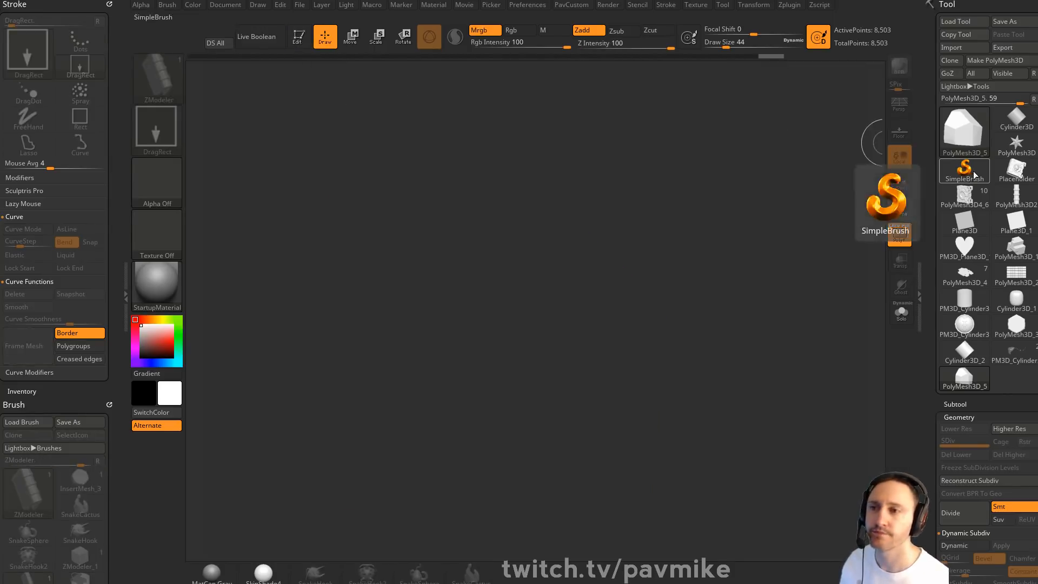
{"action": "key", "text": "comma"}
{"action": "left_click", "coordinate": [313, 72]}
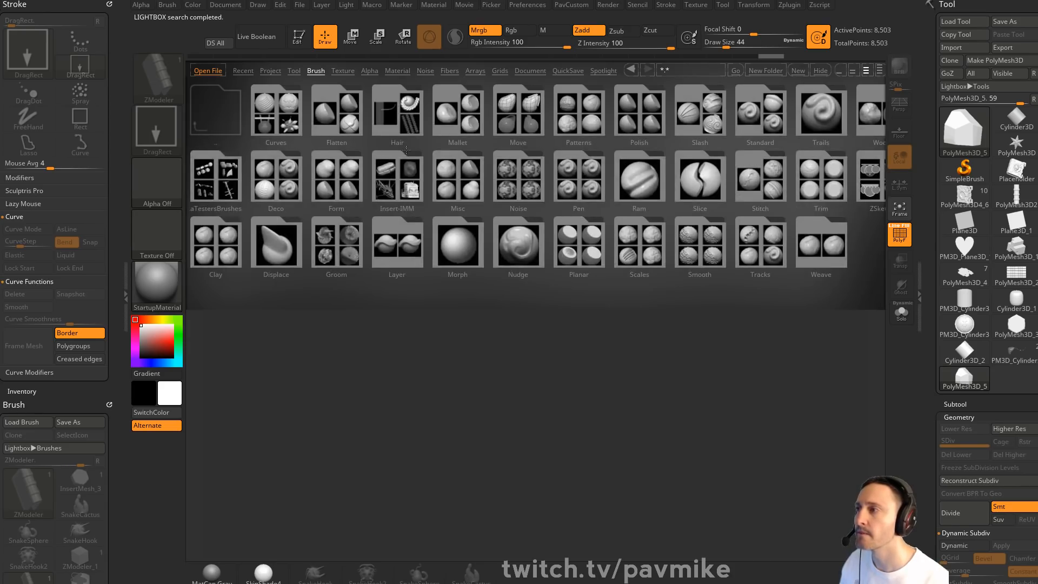
{"action": "left_click", "coordinate": [403, 132]}
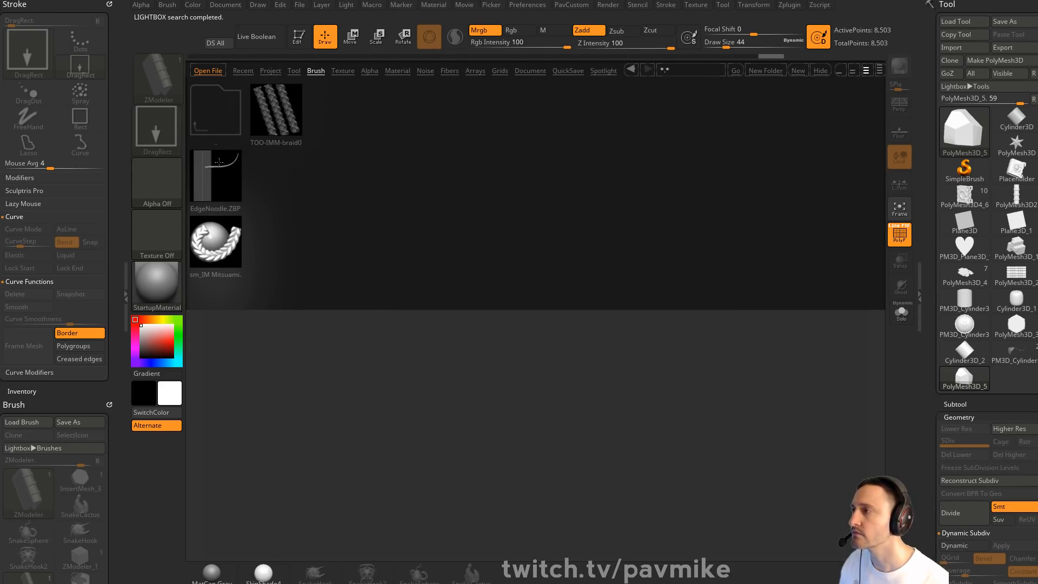
{"action": "double_click", "coordinate": [214, 255]}
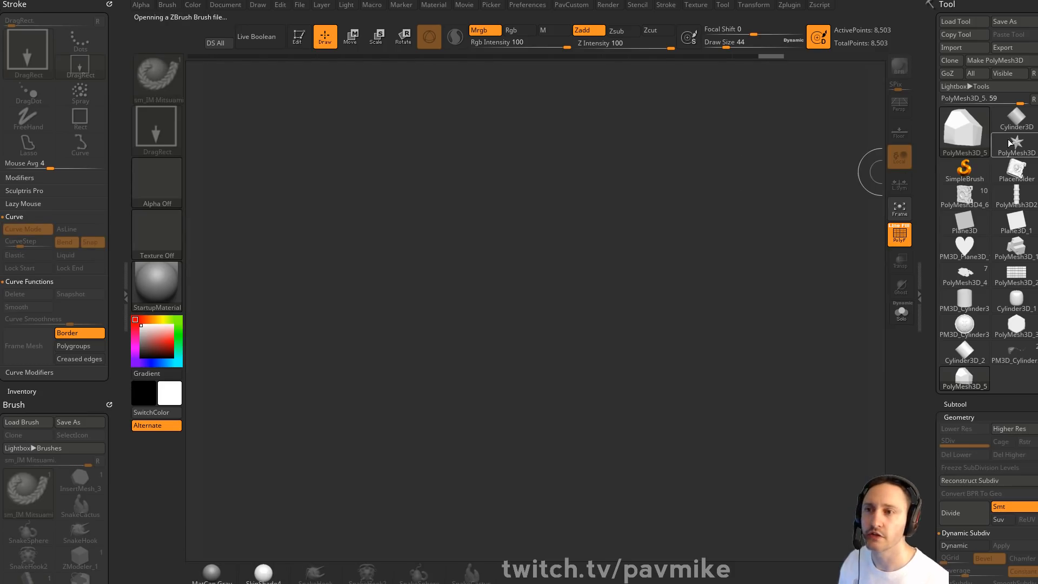
Draw a Plane3D on the canvas and convert it to a PolyMesh3D
{"action": "left_click", "coordinate": [948, 232]}
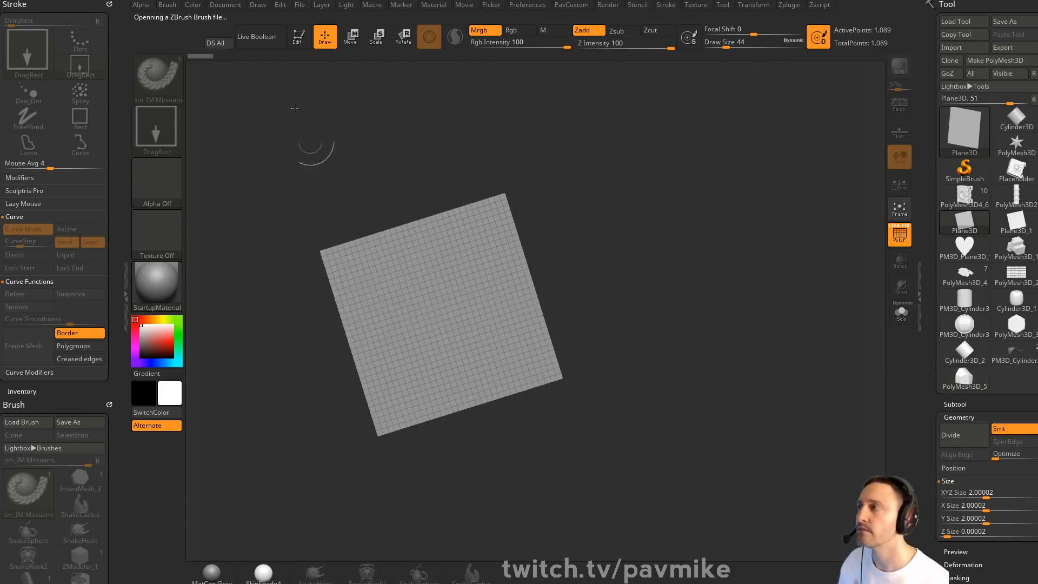
{"action": "left_click", "coordinate": [995, 60]}
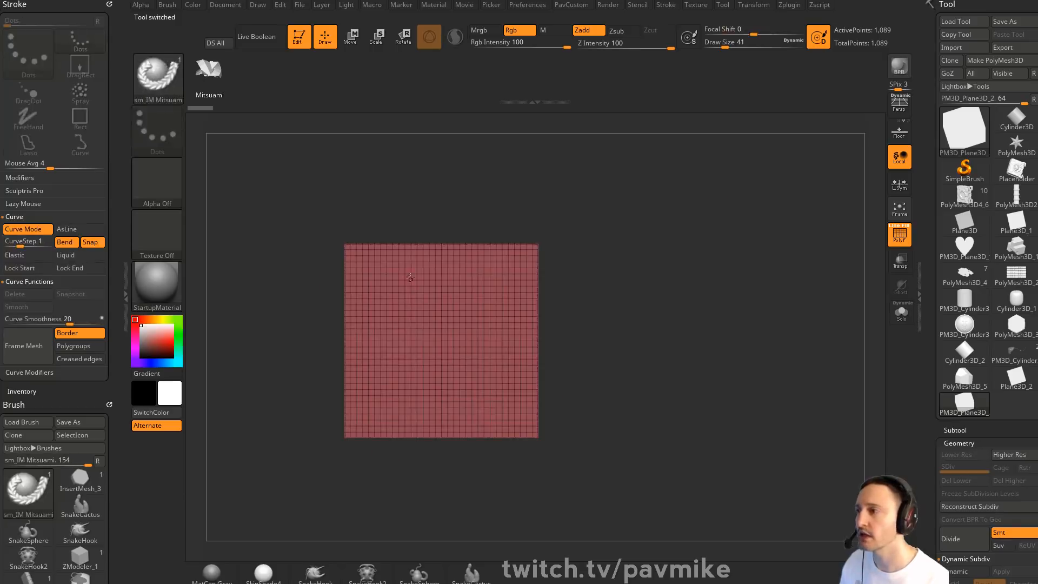
Draw two diagonal test braids across the plane at draw sizes 97 and 65, undoing each one
{"action": "key", "text": "s"}
{"action": "left_click_drag", "start_coordinate": [275, 213], "coordinate": [286, 213]}
{"action": "mouse_move", "coordinate": [386, 267]}
{"action": "left_mouse_down"}
{"action": "mouse_move", "coordinate": [437, 304]}
{"action": "mouse_move", "coordinate": [514, 412]}
{"action": "left_mouse_up"}
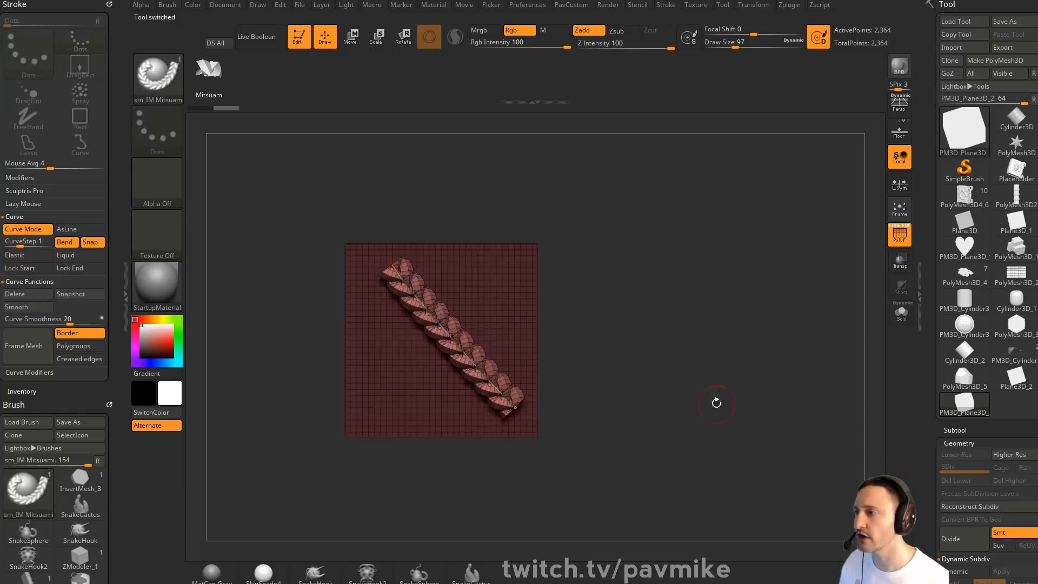
{"action": "key", "text": "ctrl+z"}
{"action": "key", "text": "s"}
{"action": "left_click_drag", "start_coordinate": [428, 303], "coordinate": [424, 303]}
{"action": "left_click_drag", "start_coordinate": [382, 276], "coordinate": [482, 358]}
{"action": "key", "text": "ctrl+z"}
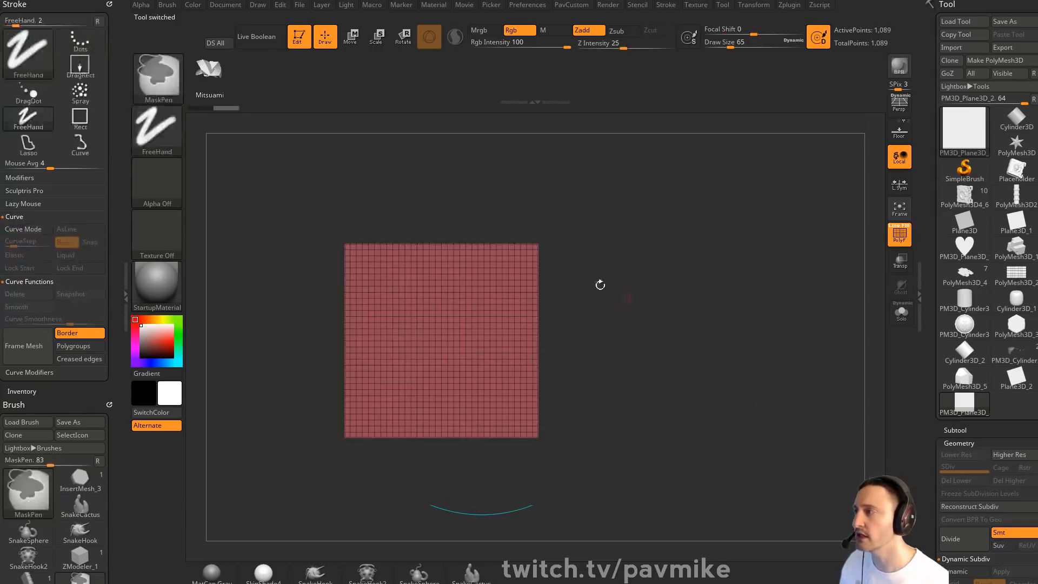
Draw a straight vertical braid down the middle of the plane with the Mitsuami brush at draw size 65
{"action": "left_click", "coordinate": [72, 230]}
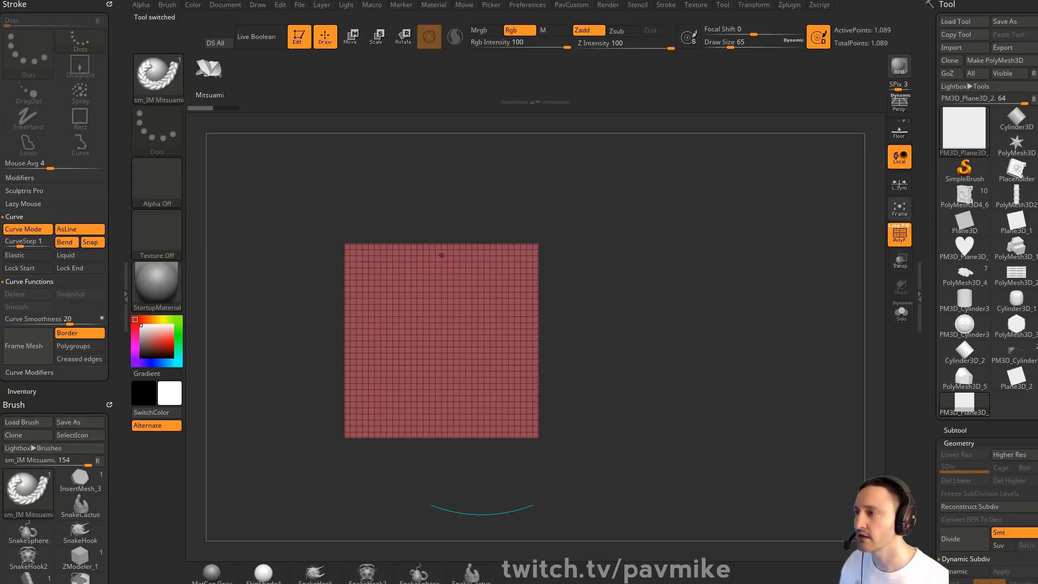
{"action": "left_click_drag", "start_coordinate": [441, 258], "coordinate": [441, 419]}
{"action": "right_click_drag", "start_coordinate": [679, 287], "coordinate": [630, 273], "text": "ctrl"}
Try reapplying the vertical braid at draw size 74 and undo the change
{"action": "key", "text": "space"}
{"action": "mouse_move", "coordinate": [439, 275]}
{"action": "left_mouse_down"}
{"action": "mouse_move", "coordinate": [426, 275]}
{"action": "mouse_move", "coordinate": [461, 278]}
{"action": "mouse_move", "coordinate": [416, 272]}
{"action": "mouse_move", "coordinate": [430, 238]}
{"action": "mouse_move", "coordinate": [448, 284]}
{"action": "left_mouse_up"}
{"action": "key", "text": "ctrl+z"}
{"action": "key", "text": "s"}
{"action": "left_click", "coordinate": [438, 273]}
{"action": "key", "text": "s"}
{"action": "key", "text": "ctrl+z"}
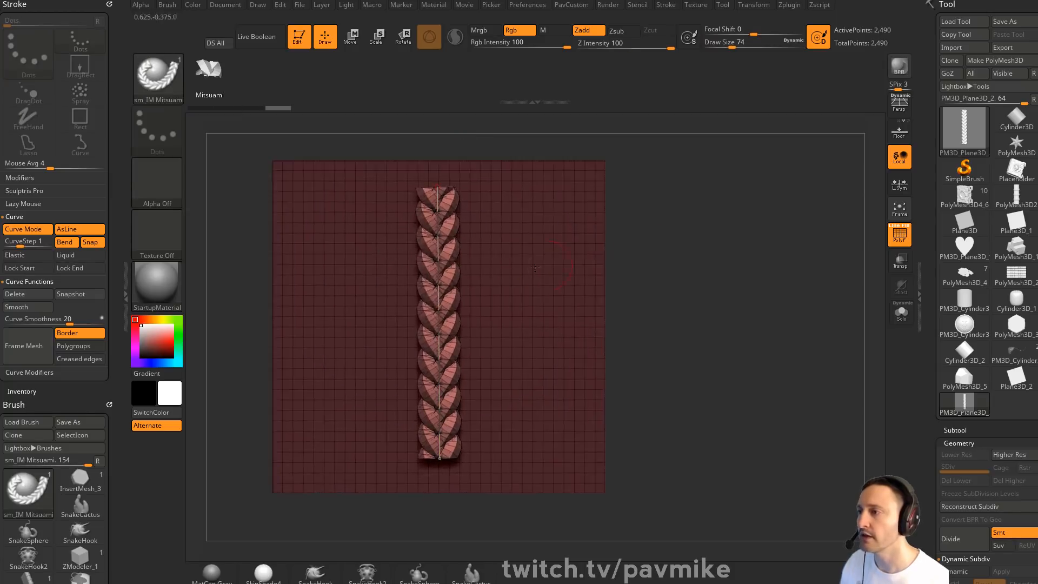
Try resizing the vertical braid on its curve at draw sizes 256 and 825, undoing the last attempt
{"action": "key", "text": "s"}
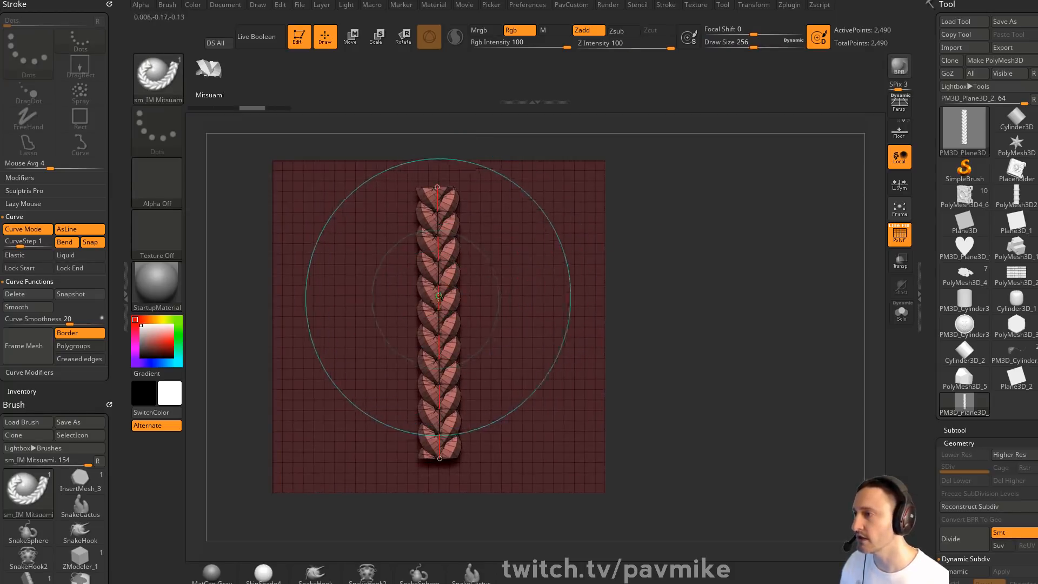
{"action": "left_click_drag", "start_coordinate": [792, 43], "coordinate": [799, 44]}
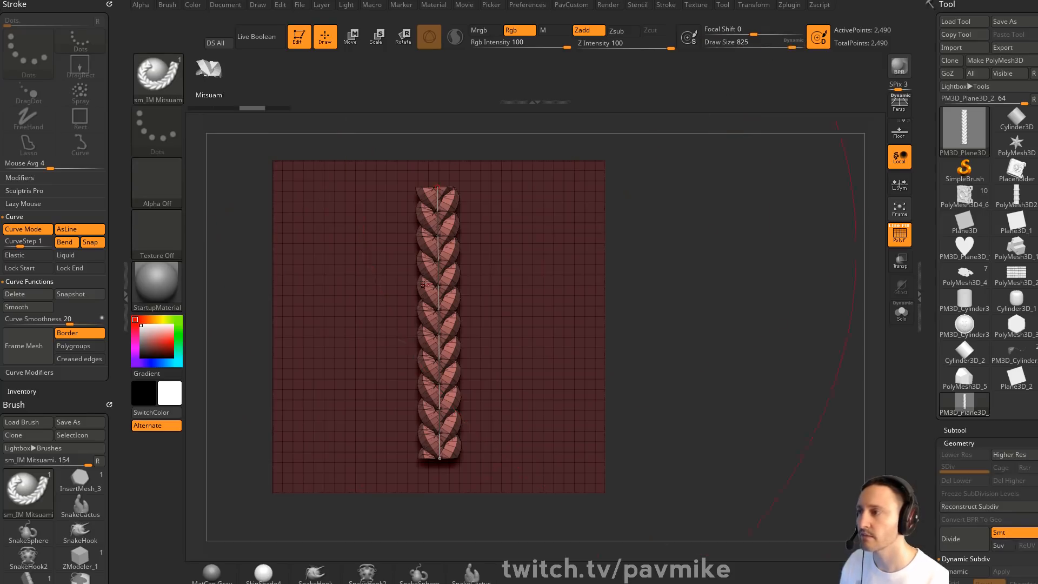
{"action": "key", "text": "s"}
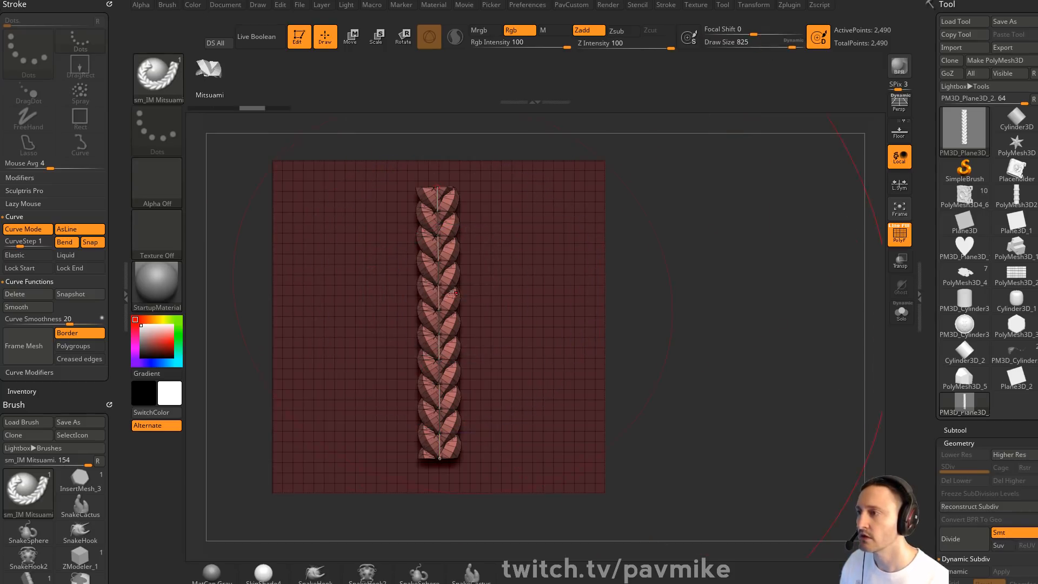
{"action": "key", "text": "s"}
{"action": "left_click", "coordinate": [452, 293]}
{"action": "type", "text": "256"}
{"action": "key", "text": "Return"}
{"action": "key", "text": "s"}
{"action": "left_click_drag", "start_coordinate": [438, 264], "coordinate": [442, 264]}
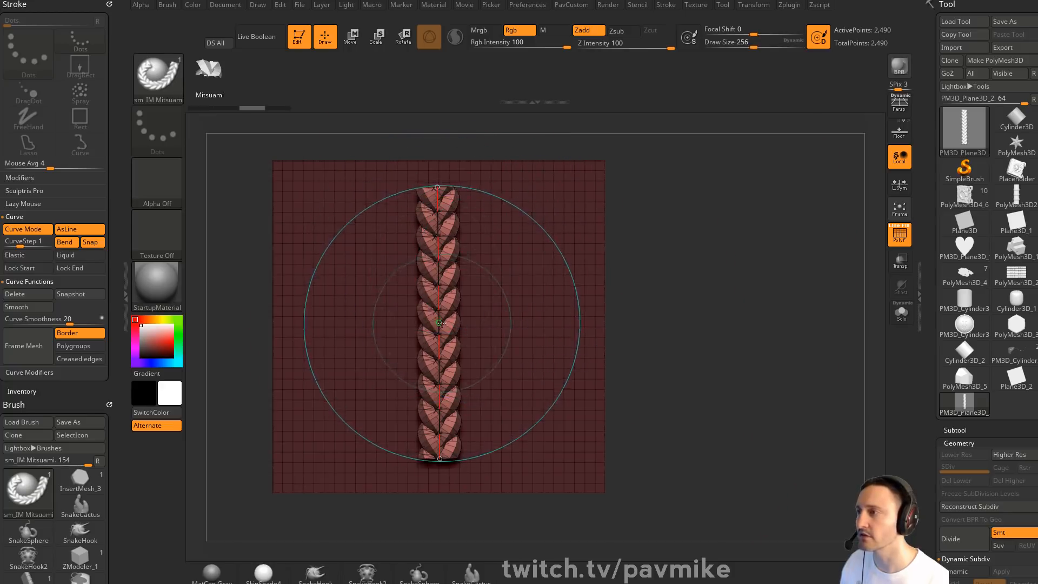
{"action": "left_click", "coordinate": [793, 43]}
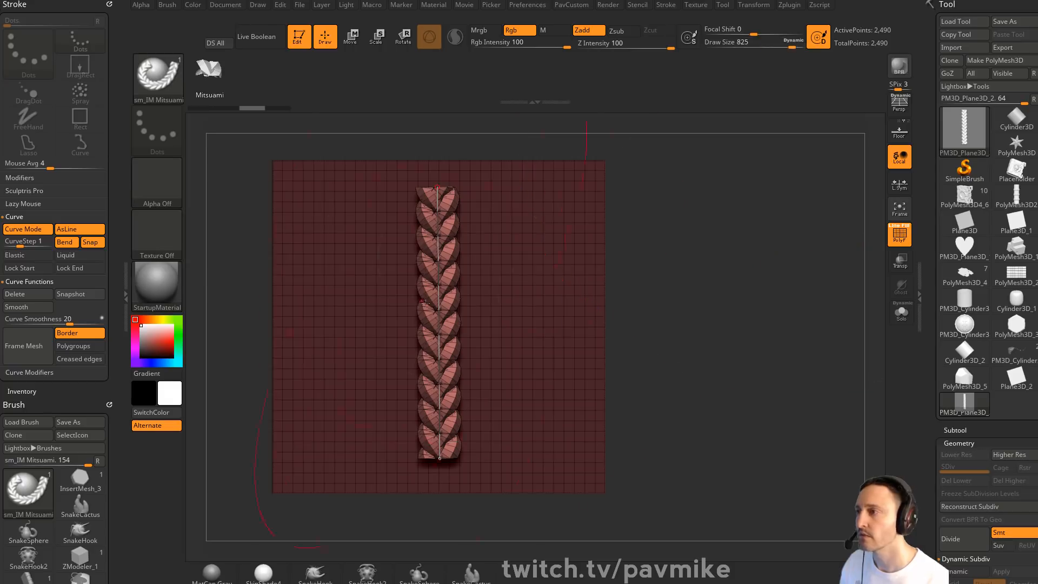
{"action": "left_click", "coordinate": [439, 299]}
{"action": "key", "text": "ctrl+z"}
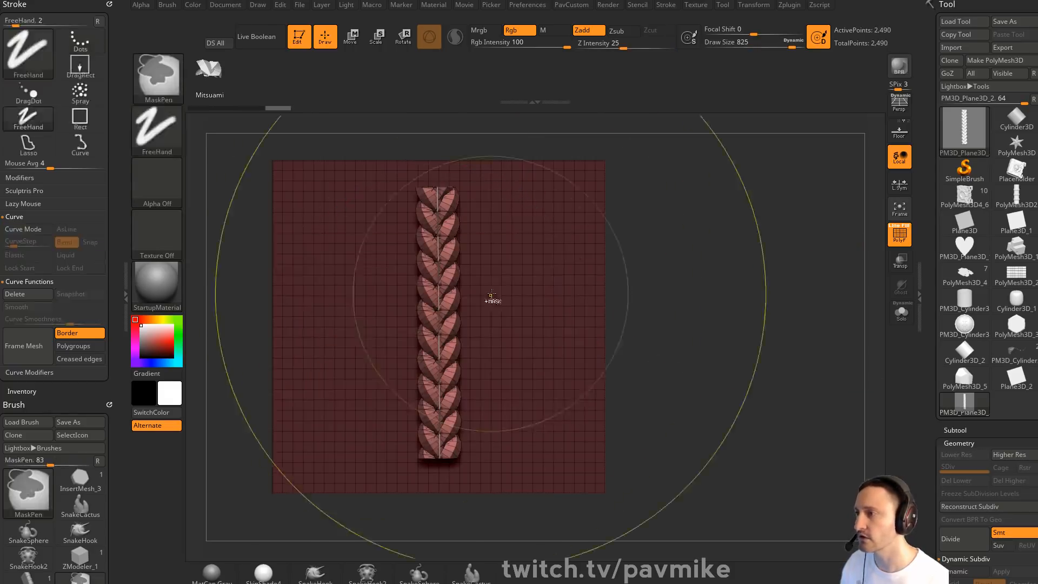
Update the vertical braid on its curve at draw size 256 and undo a test pull on the curve
{"action": "key", "text": "s"}
{"action": "left_click_drag", "start_coordinate": [632, 256], "coordinate": [651, 255]}
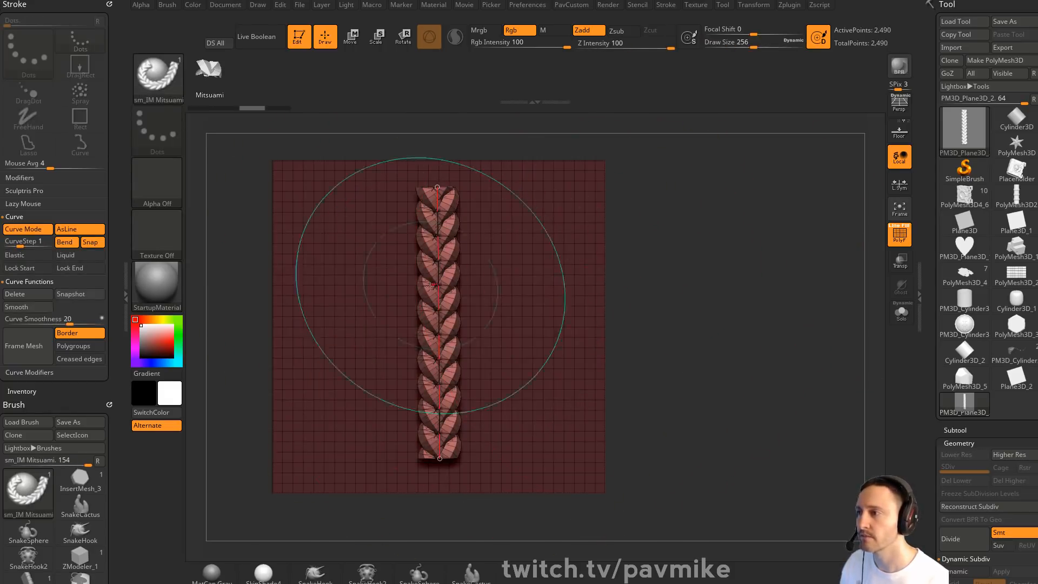
{"action": "left_click", "coordinate": [438, 285]}
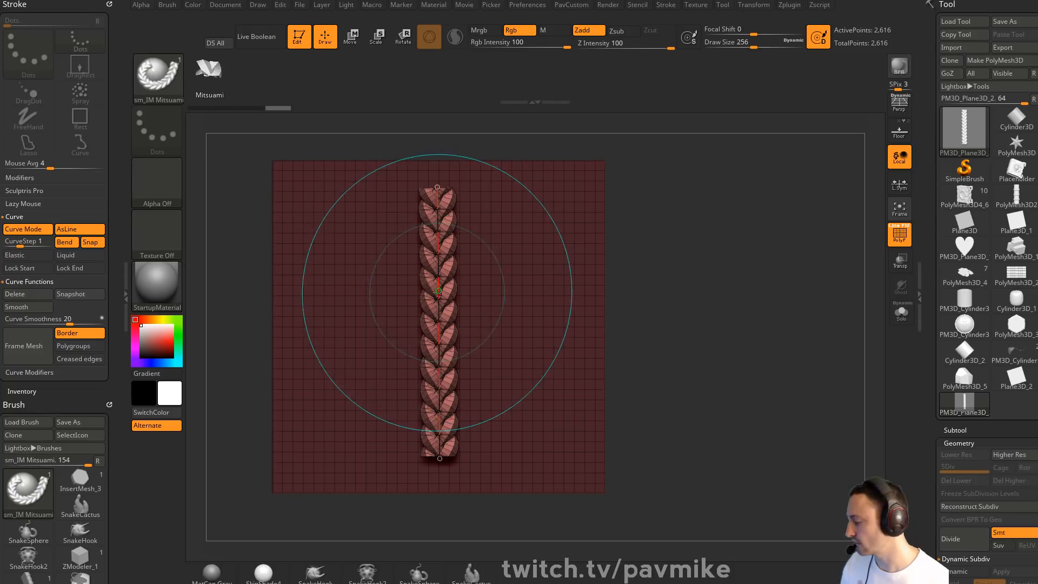
{"action": "mouse_move", "coordinate": [436, 291]}
{"action": "left_mouse_down"}
{"action": "mouse_move", "coordinate": [521, 289]}
{"action": "mouse_move", "coordinate": [512, 284]}
{"action": "left_mouse_up"}
{"action": "key", "text": "ctrl+z"}
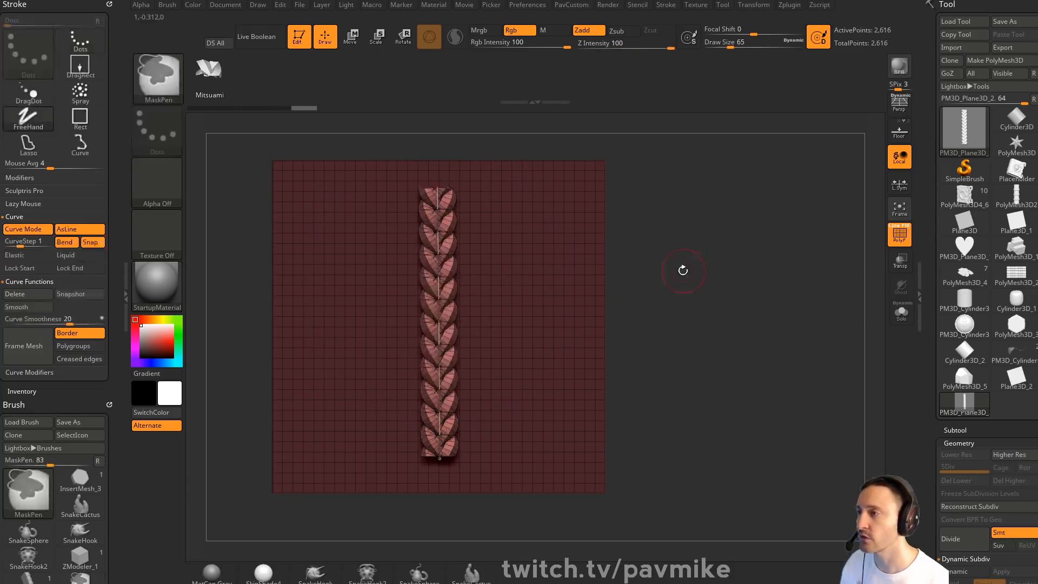
Release the braid's curve and split the masked plane from the braid into separate subtools
{"action": "left_click_drag", "start_coordinate": [684, 271], "coordinate": [561, 253]}
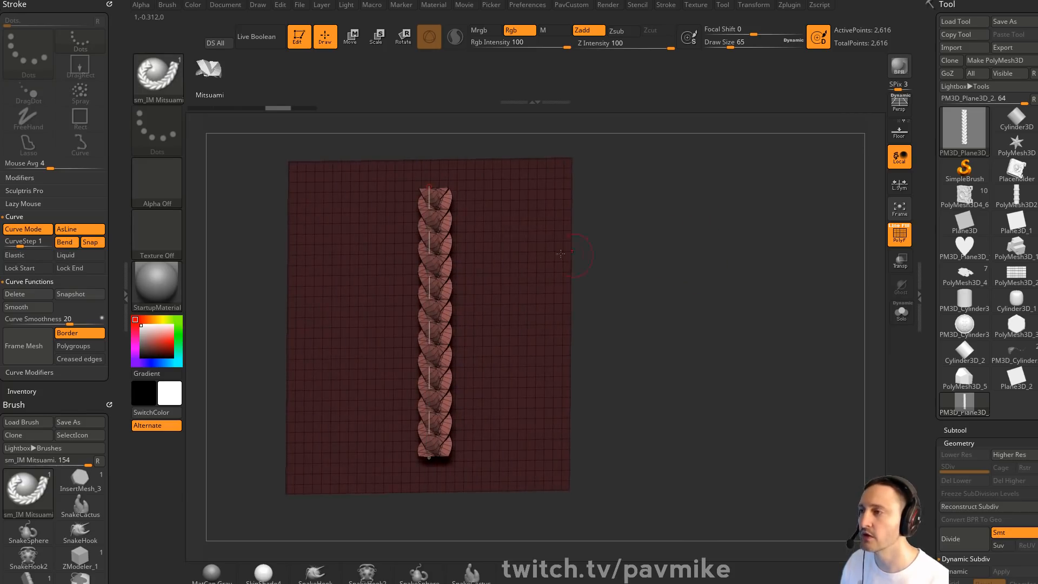
{"action": "left_click", "coordinate": [543, 235]}
{"action": "key", "text": "space"}
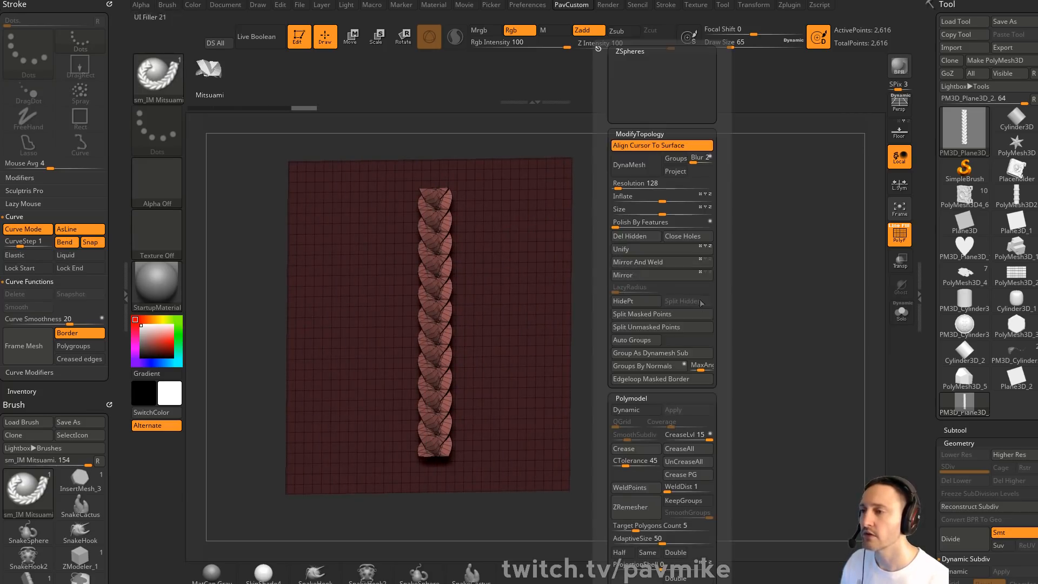
{"action": "left_click", "coordinate": [674, 315]}
Apply the Bend Curve deformer to the braid
{"action": "key", "text": "w"}
{"action": "left_click", "coordinate": [402, 201]}
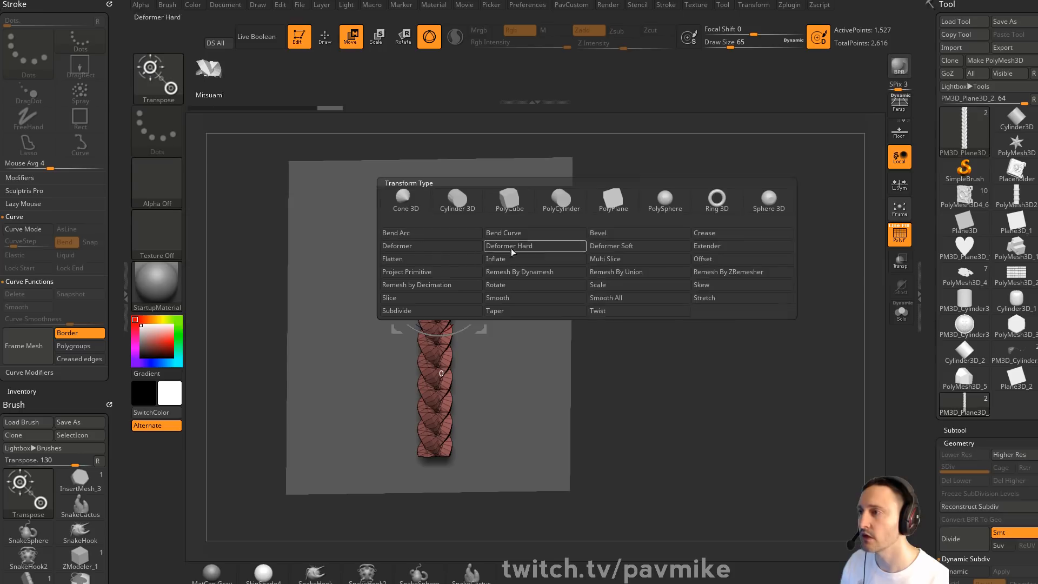
{"action": "left_click", "coordinate": [546, 234]}
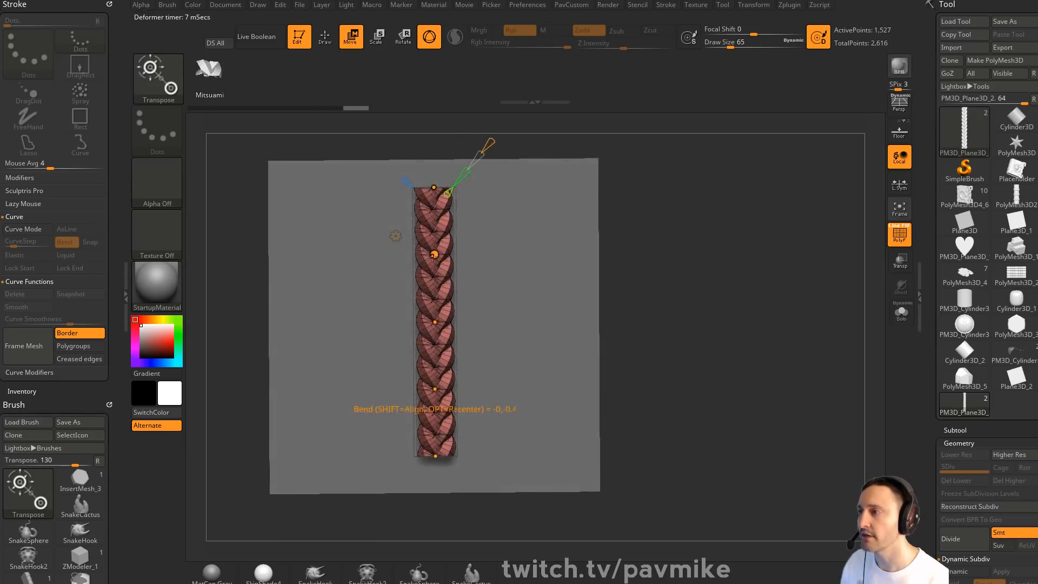
Try bending the braid with its three inner curve points and undo the bends
{"action": "left_click_drag", "start_coordinate": [433, 255], "coordinate": [423, 255]}
{"action": "left_click_drag", "start_coordinate": [434, 322], "coordinate": [451, 320]}
{"action": "left_click_drag", "start_coordinate": [435, 389], "coordinate": [452, 392]}
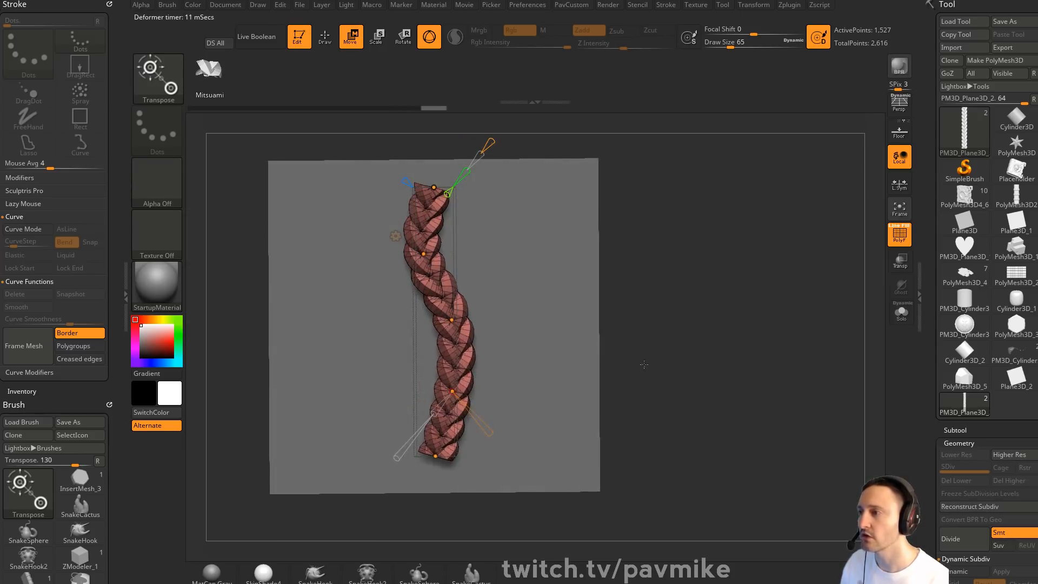
{"action": "key", "text": "ctrl+z"}
{"action": "key", "text": "ctrl+z"}
{"action": "key", "text": "ctrl+z"}
Try twisting the braid by -90 at its middle curve point and undo the twist
{"action": "left_click_drag", "start_coordinate": [638, 342], "coordinate": [488, 256]}
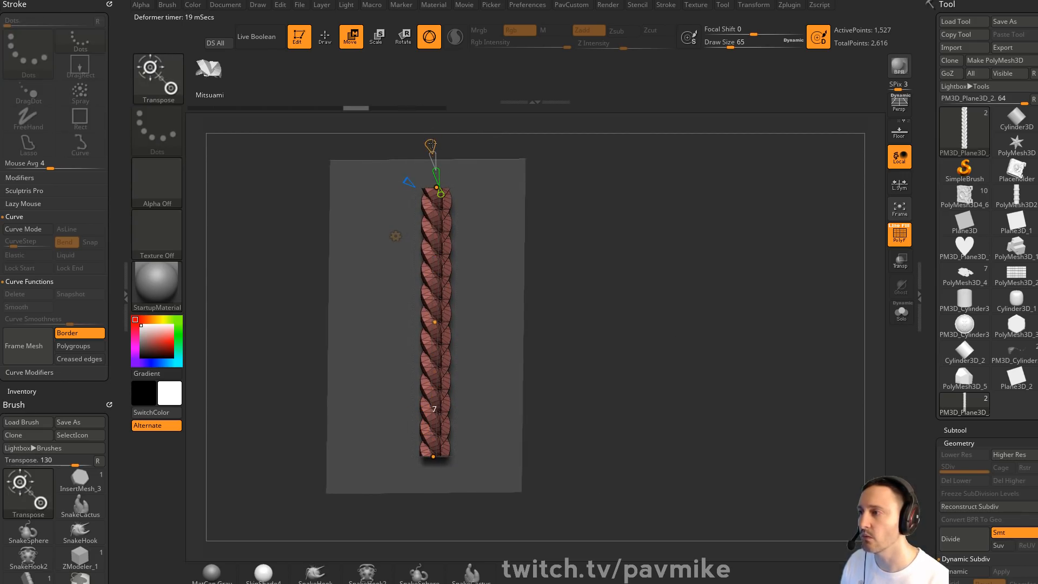
{"action": "key", "text": "space"}
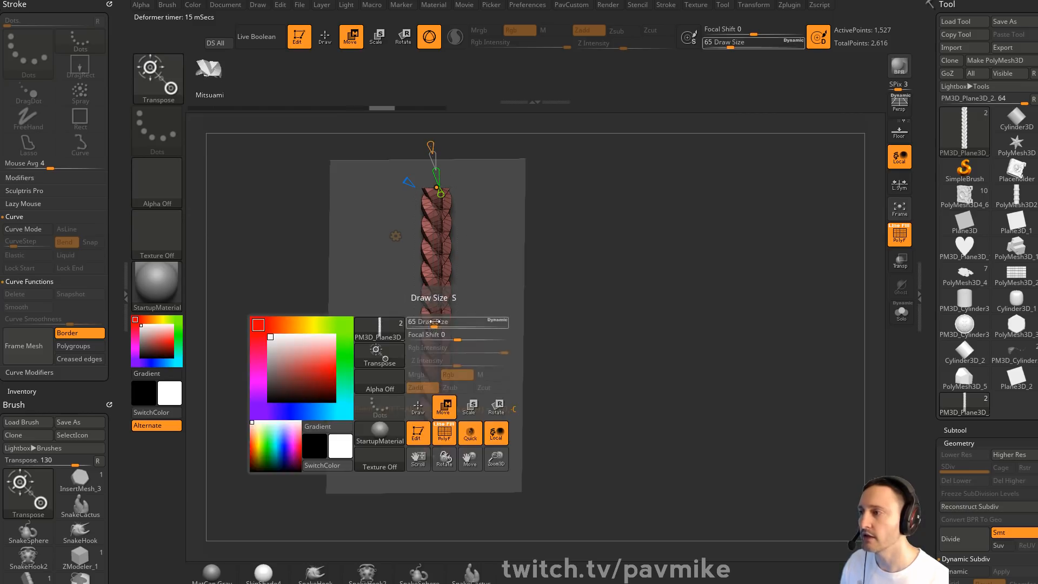
{"action": "right_click_drag", "start_coordinate": [459, 363], "coordinate": [426, 366]}
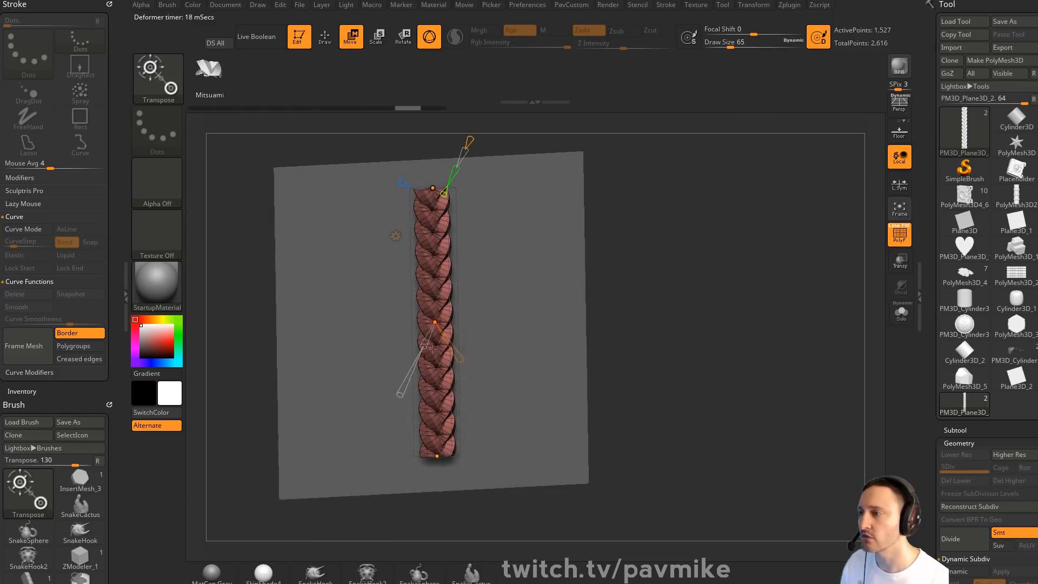
{"action": "left_click_drag", "start_coordinate": [460, 358], "coordinate": [428, 295]}
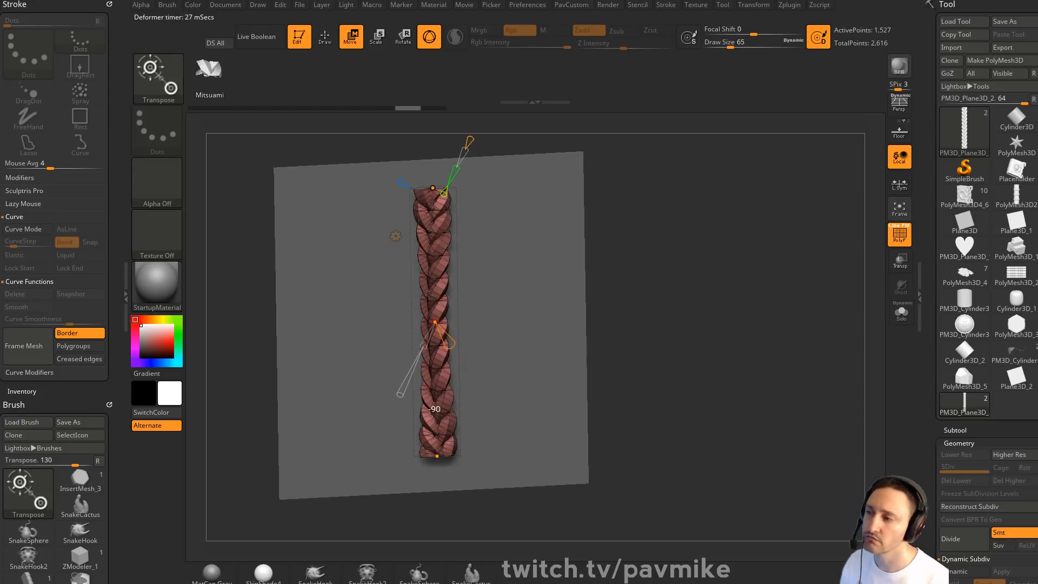
{"action": "key", "text": "ctrl+z"}
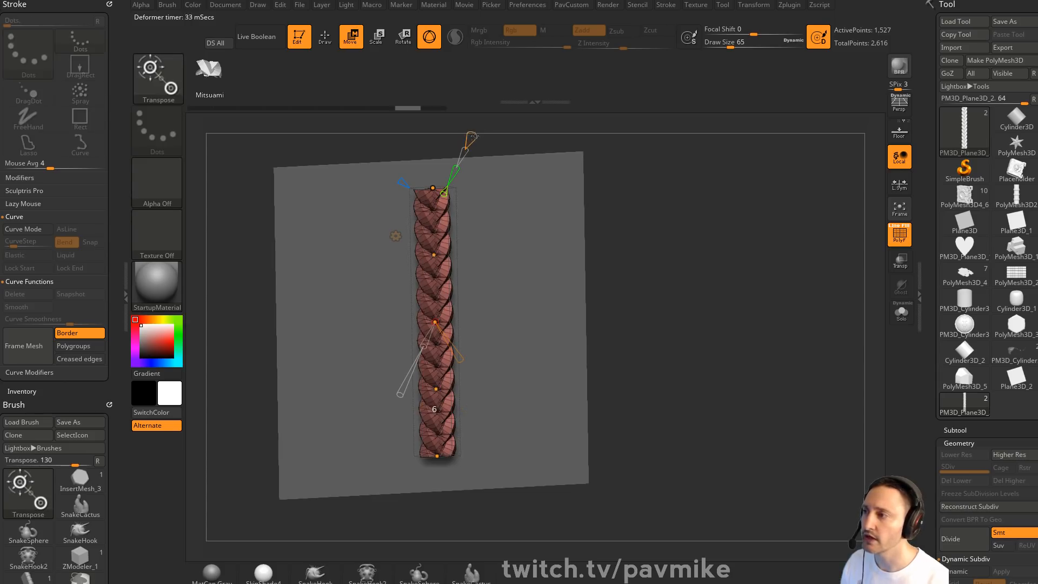
Bend the braid into a wave by shifting its three inner curve points alternately sideways
{"action": "left_click_drag", "start_coordinate": [434, 255], "coordinate": [417, 254]}
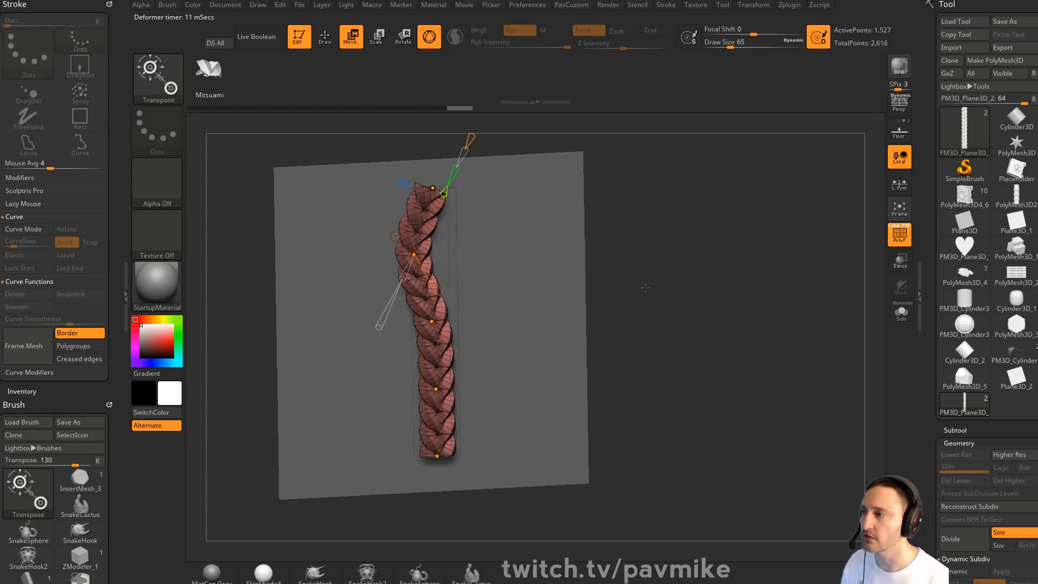
{"action": "left_click_drag", "start_coordinate": [487, 284], "coordinate": [460, 287]}
{"action": "left_click_drag", "start_coordinate": [434, 322], "coordinate": [457, 321]}
{"action": "left_click_drag", "start_coordinate": [443, 388], "coordinate": [414, 381]}
{"action": "left_click_drag", "start_coordinate": [714, 373], "coordinate": [660, 377]}
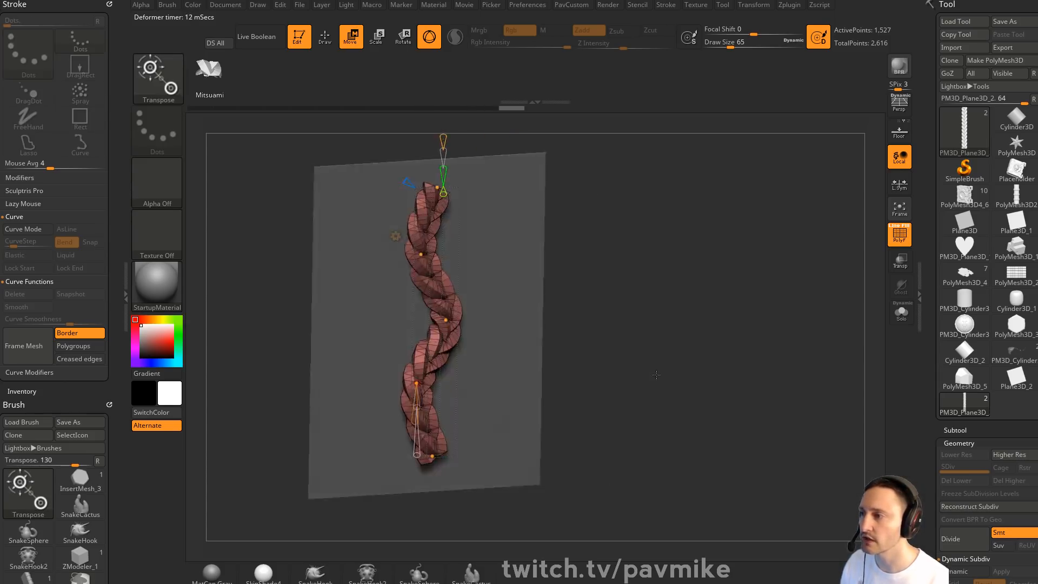
Pull the braid's lower end sideways and reposition the upper curve point sideways and in depth
{"action": "left_click_drag", "start_coordinate": [431, 455], "coordinate": [481, 432]}
{"action": "left_click_drag", "start_coordinate": [421, 254], "coordinate": [457, 246]}
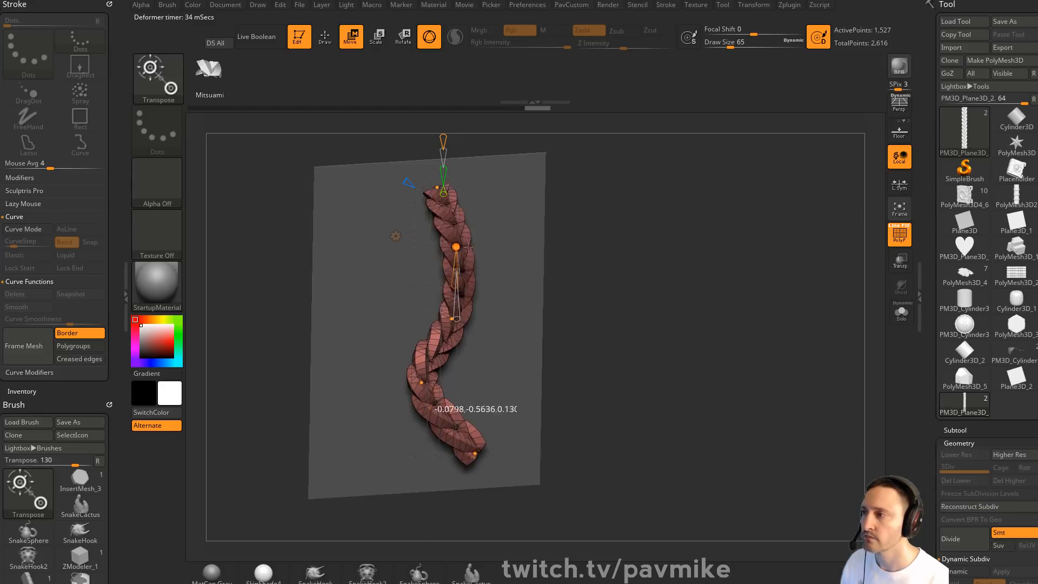
{"action": "left_click_drag", "start_coordinate": [670, 292], "coordinate": [578, 292]}
{"action": "left_click_drag", "start_coordinate": [429, 252], "coordinate": [405, 251]}
{"action": "left_click_drag", "start_coordinate": [596, 232], "coordinate": [544, 243]}
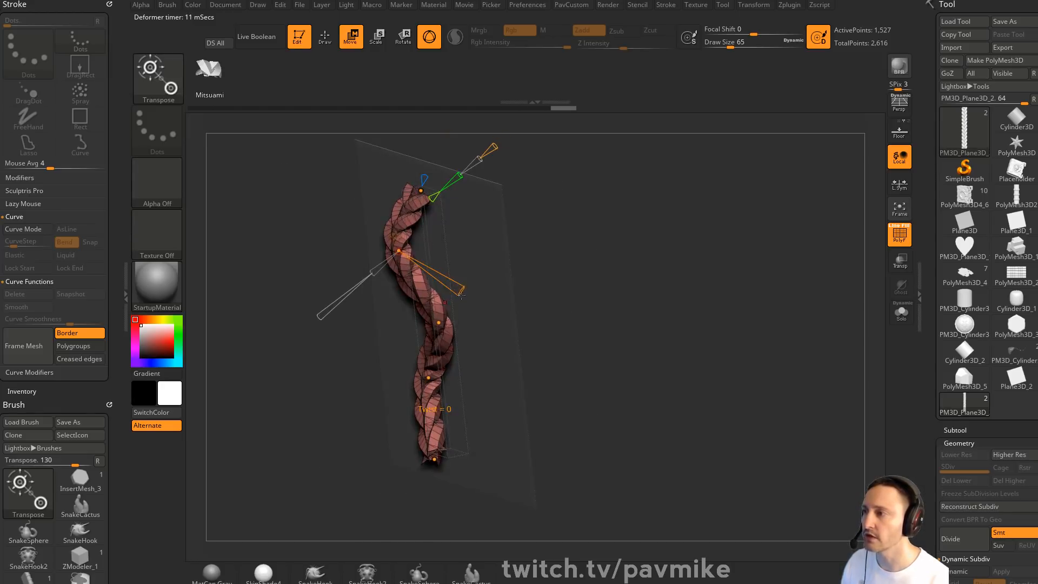
Twist the braid at its upper, middle, lower and end curve points
{"action": "left_click_drag", "start_coordinate": [458, 288], "coordinate": [486, 306]}
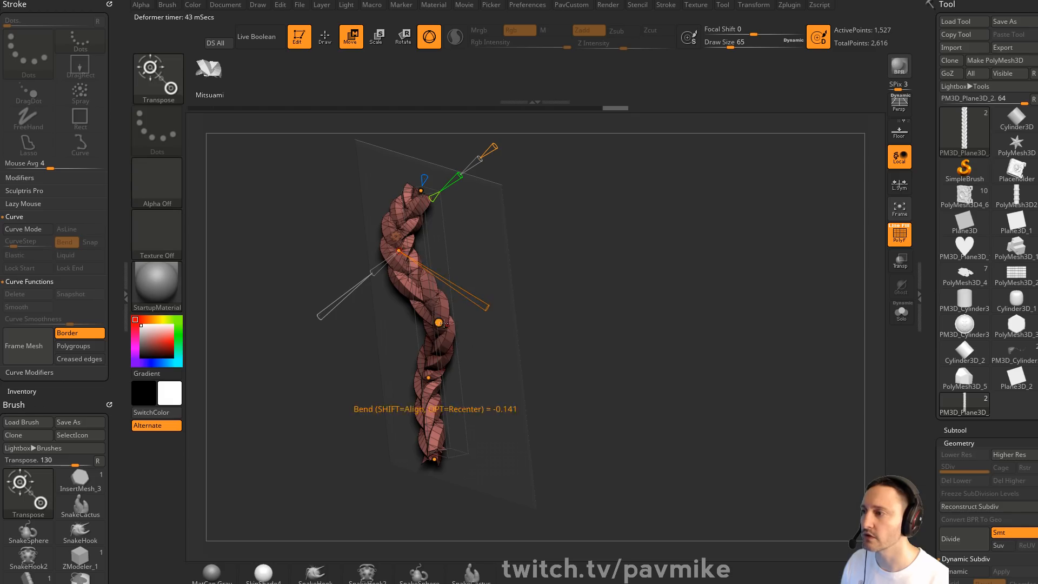
{"action": "left_click_drag", "start_coordinate": [528, 382], "coordinate": [541, 389]}
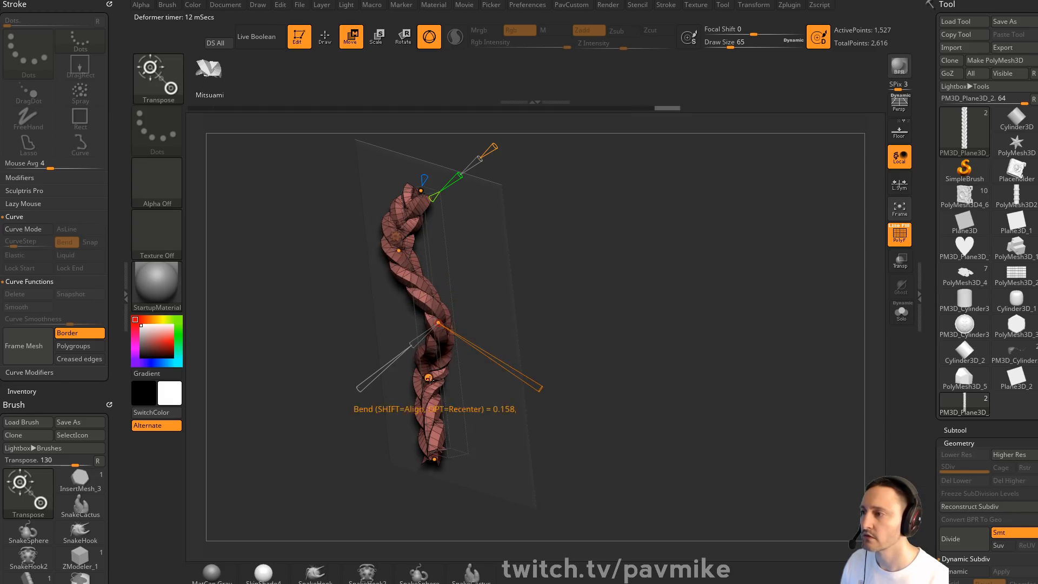
{"action": "left_click", "coordinate": [428, 378]}
{"action": "left_click_drag", "start_coordinate": [494, 418], "coordinate": [530, 440]}
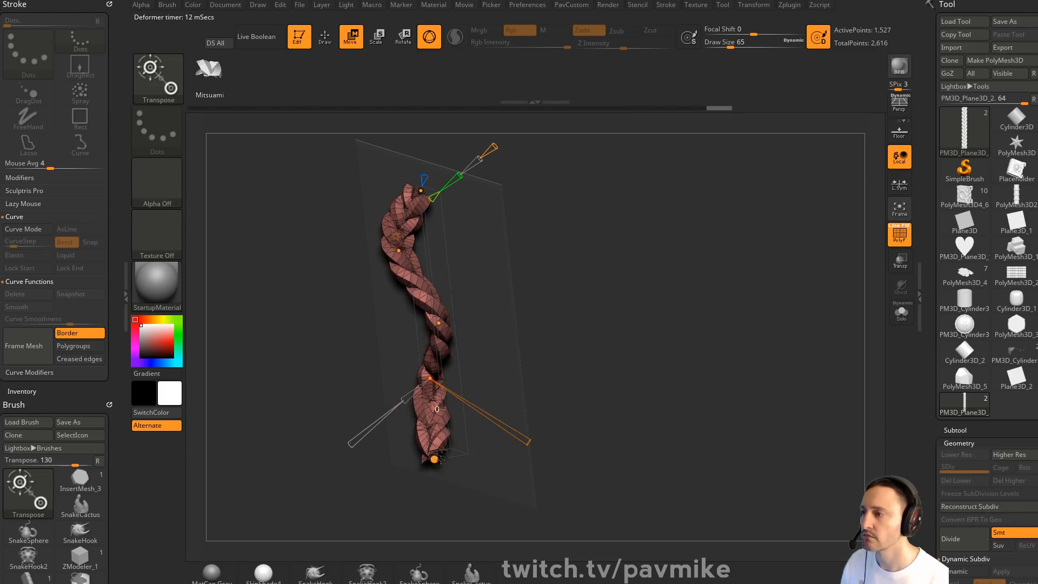
{"action": "left_click", "coordinate": [434, 459]}
{"action": "left_click_drag", "start_coordinate": [499, 490], "coordinate": [470, 477]}
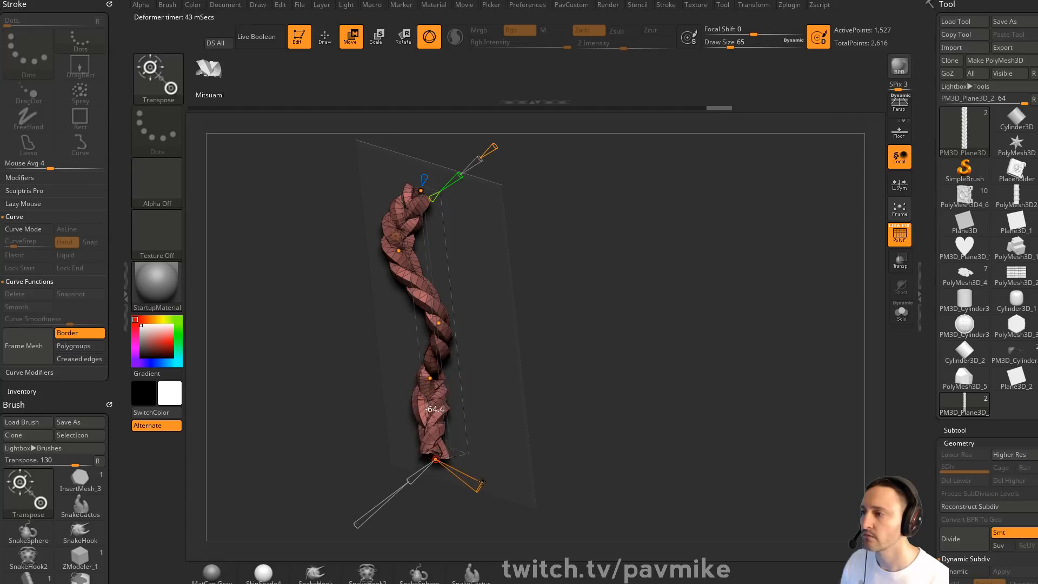
{"action": "mouse_move", "coordinate": [652, 367]}
{"action": "left_mouse_down"}
{"action": "mouse_move", "coordinate": [732, 352]}
{"action": "mouse_move", "coordinate": [704, 351]}
{"action": "mouse_move", "coordinate": [742, 299]}
{"action": "left_mouse_up"}
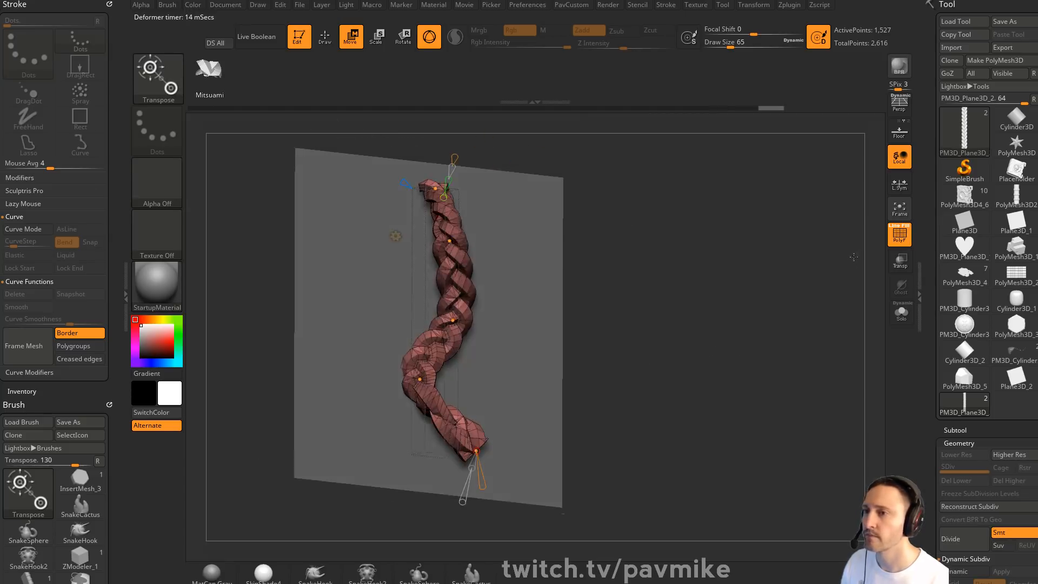
Return to Draw mode, check the bent braid without PolyFrame and restore the PolyFrame display
{"action": "key", "text": "shift+f"}
{"action": "key", "text": "q"}
{"action": "key", "text": "space"}
{"action": "key", "text": "shift+f"}
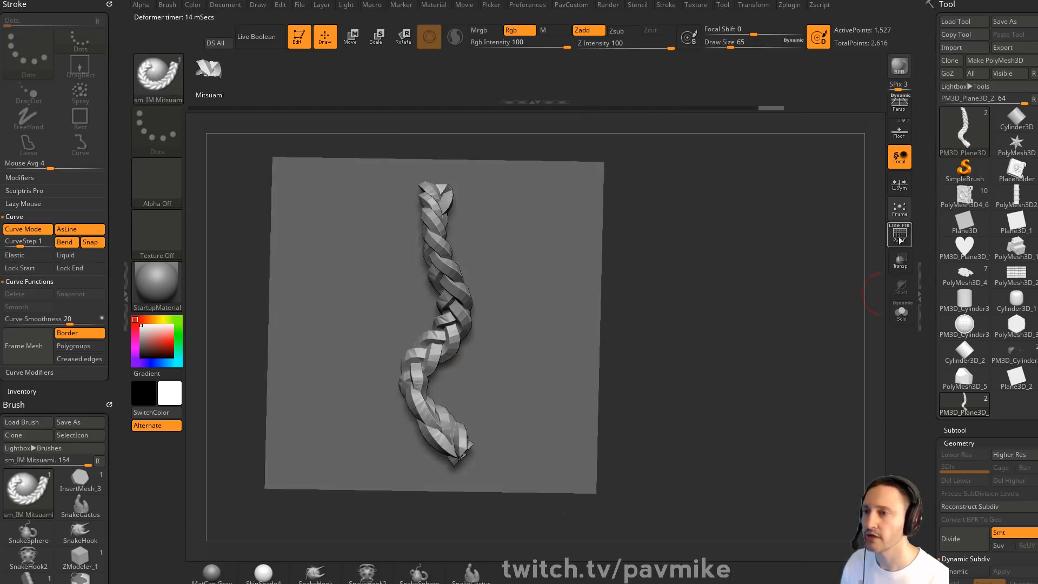
{"action": "key", "text": "f"}
Run ZRemesher on the bent braid with the Same polygon count option
{"action": "key", "text": "space"}
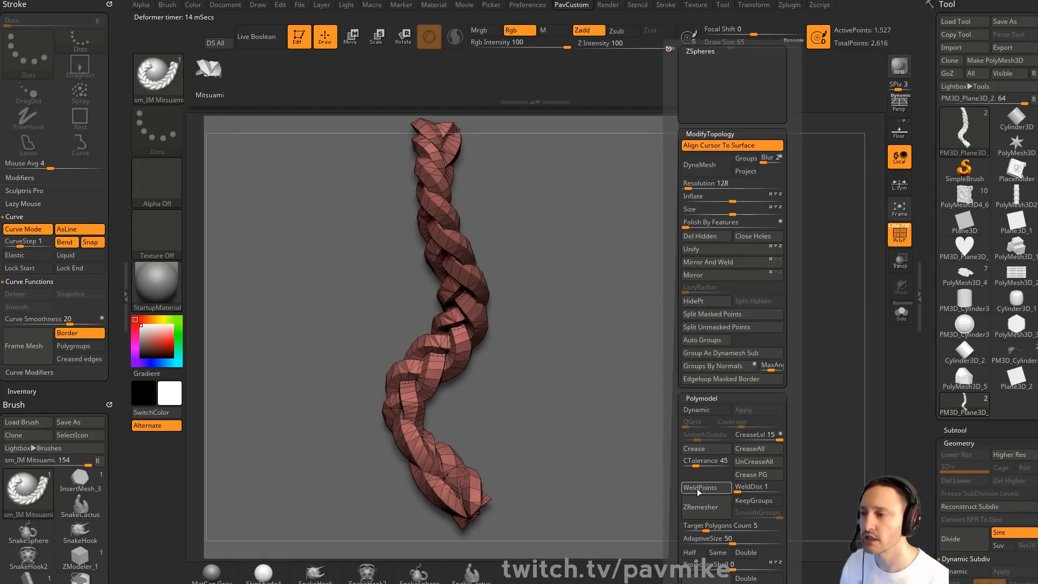
{"action": "scroll", "coordinate": [703, 487], "scroll_direction": "down", "scroll_amount": 5}
{"action": "left_click", "coordinate": [718, 436]}
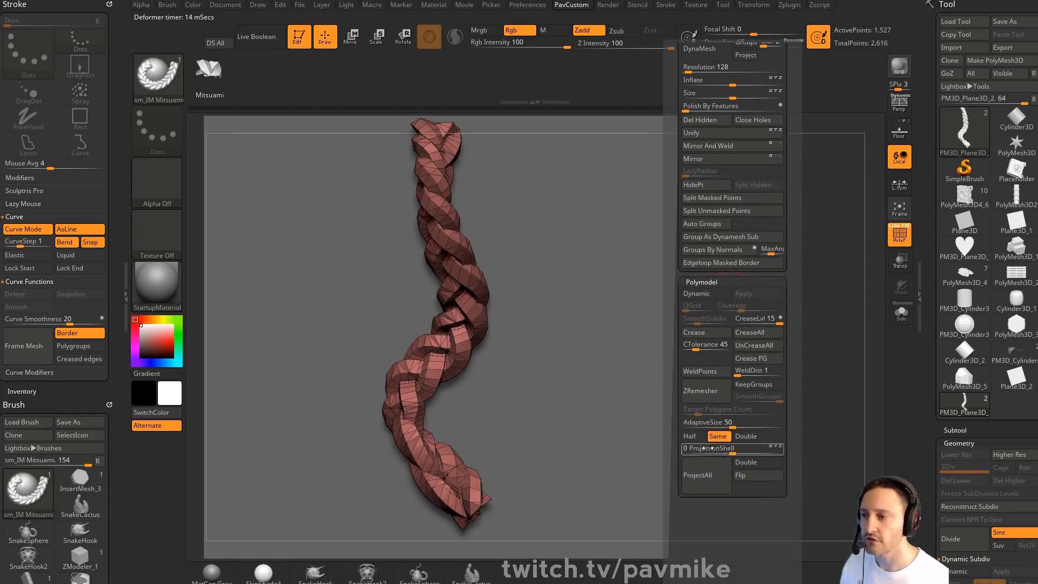
{"action": "left_click", "coordinate": [709, 397]}
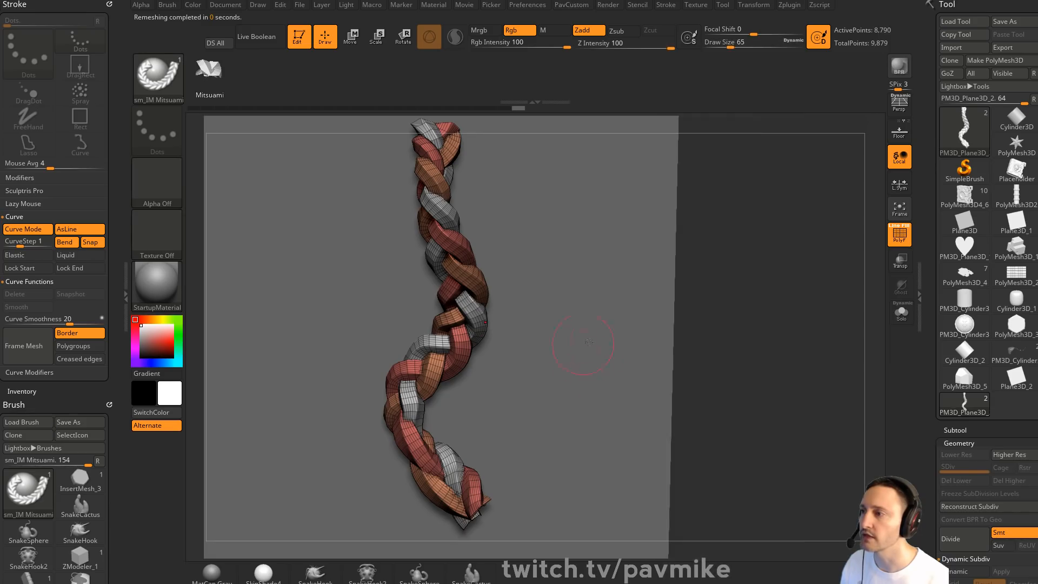
Try another ZRemesher pass on the braid with the Half option, and undo it
{"action": "key", "text": "space"}
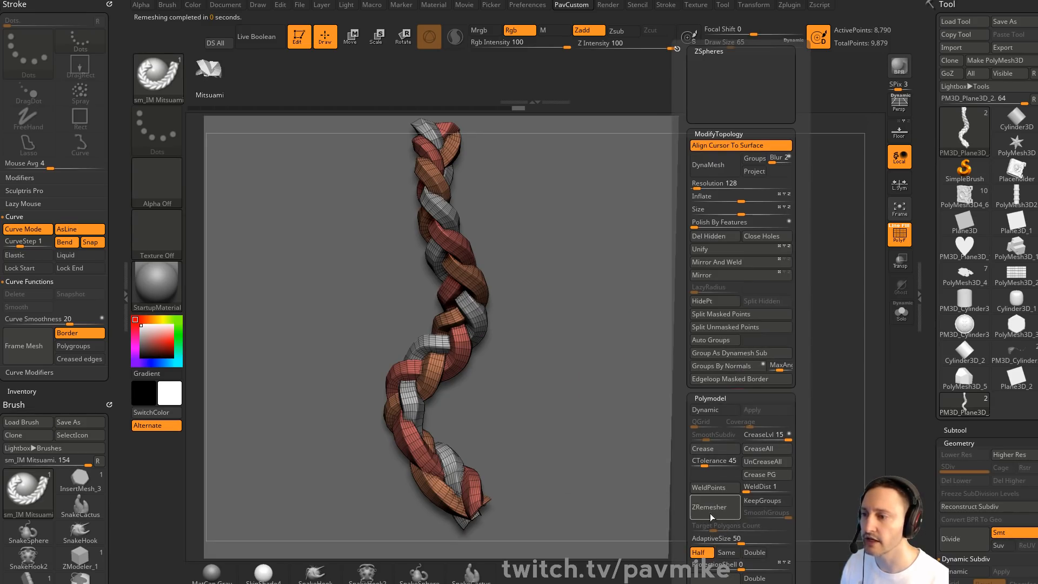
{"action": "left_click", "coordinate": [722, 512]}
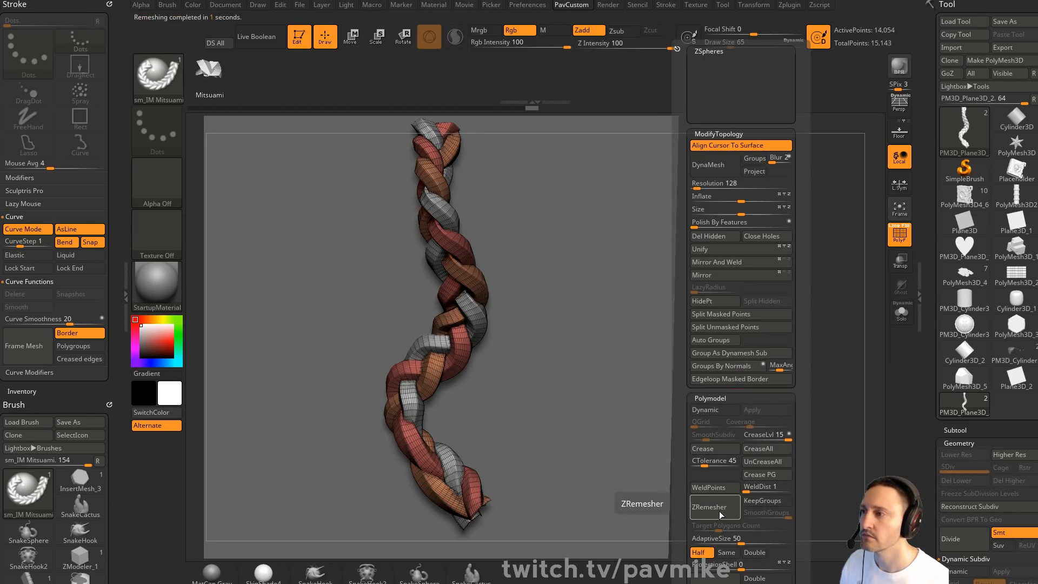
{"action": "key", "text": "ctrl+z"}
{"action": "key", "text": "ctrl+z"}
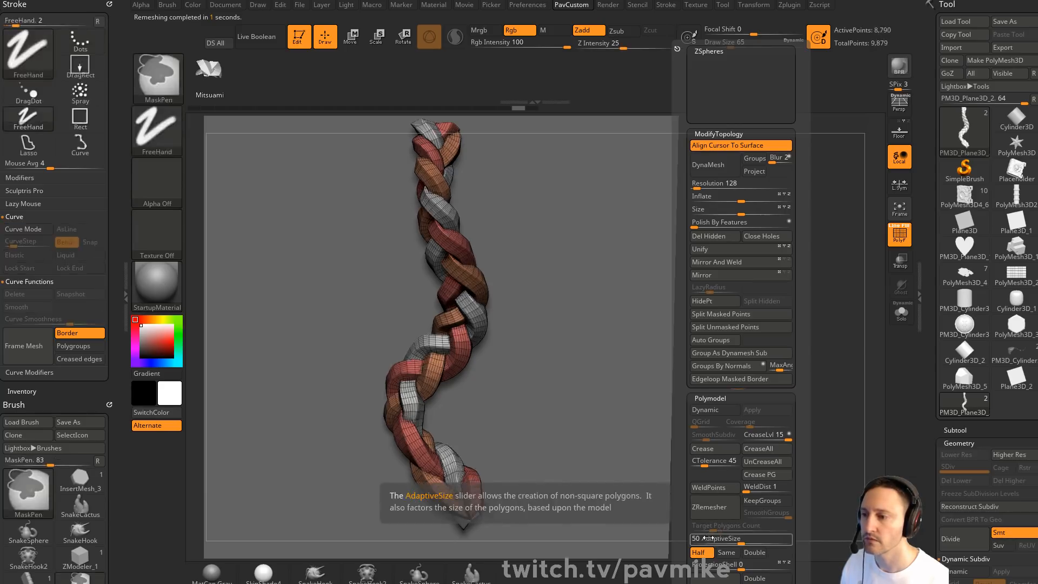
Remesh the bent braid using ZRemesher with AdaptiveSize 0 and the Same polygon count option
{"action": "left_click_drag", "start_coordinate": [707, 540], "coordinate": [693, 540]}
{"action": "left_click", "coordinate": [726, 552]}
{"action": "left_click", "coordinate": [722, 508]}
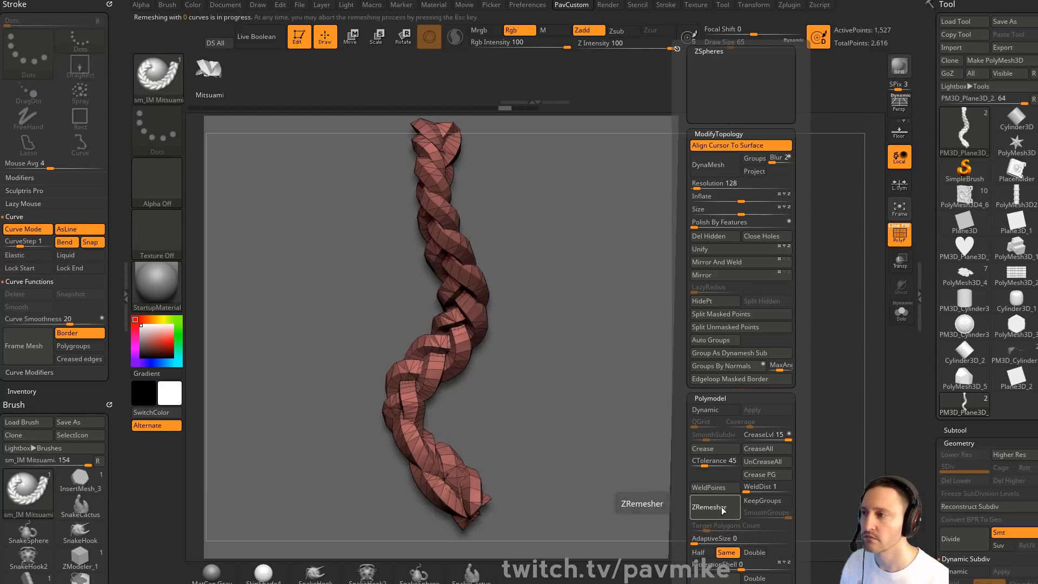
{"action": "left_click_drag", "start_coordinate": [733, 411], "coordinate": [736, 324], "text": "alt"}
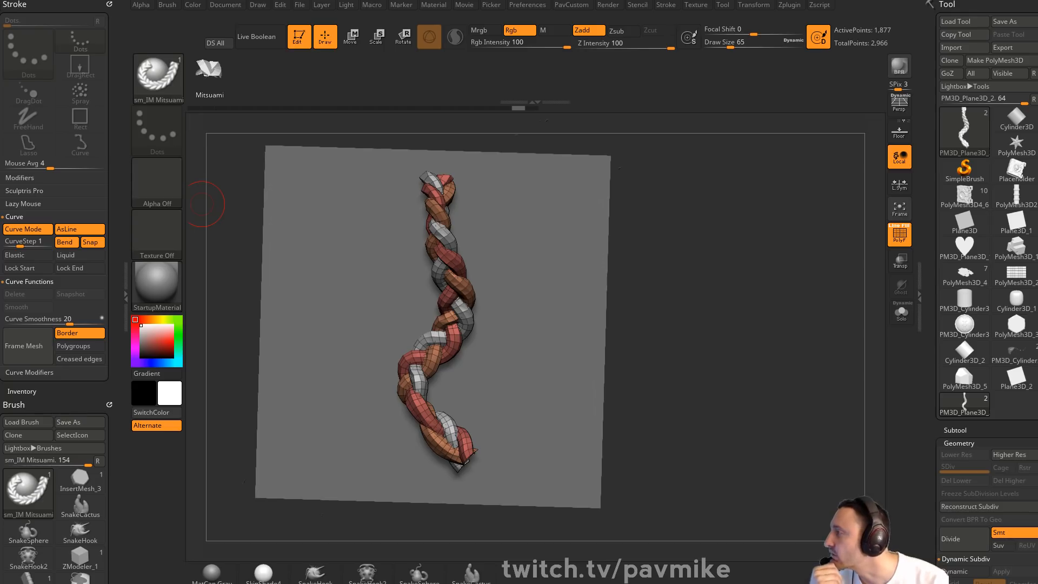
{"action": "left_click_drag", "start_coordinate": [642, 220], "coordinate": [638, 249]}
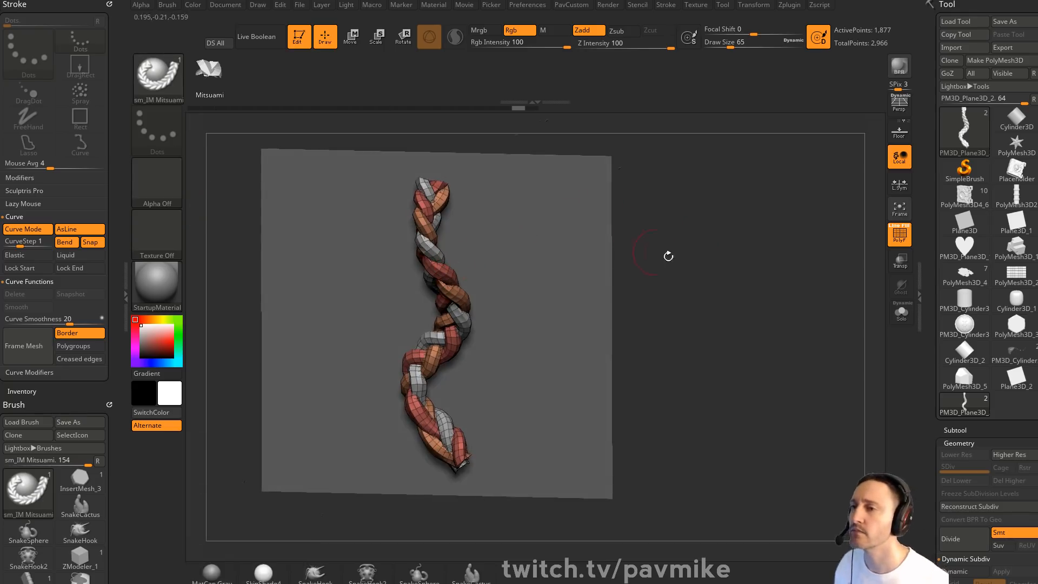
Draw a straight test braid beside the bent one, turn off the AsLine curve option and undo the test braid
{"action": "left_click_drag", "start_coordinate": [703, 261], "coordinate": [649, 250], "text": "alt"}
{"action": "key", "text": "bracketleft"}
{"action": "key", "text": "bracketleft"}
{"action": "left_click_drag", "start_coordinate": [473, 276], "coordinate": [704, 198]}
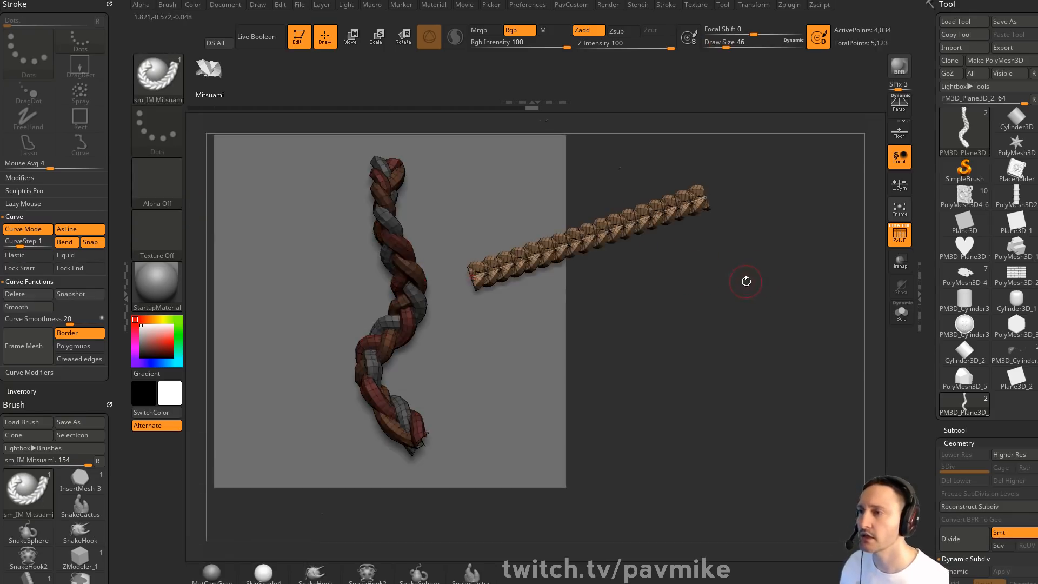
{"action": "left_click", "coordinate": [85, 228]}
{"action": "left_click_drag", "start_coordinate": [642, 206], "coordinate": [667, 246], "text": "alt"}
{"action": "key", "text": "ctrl+z"}
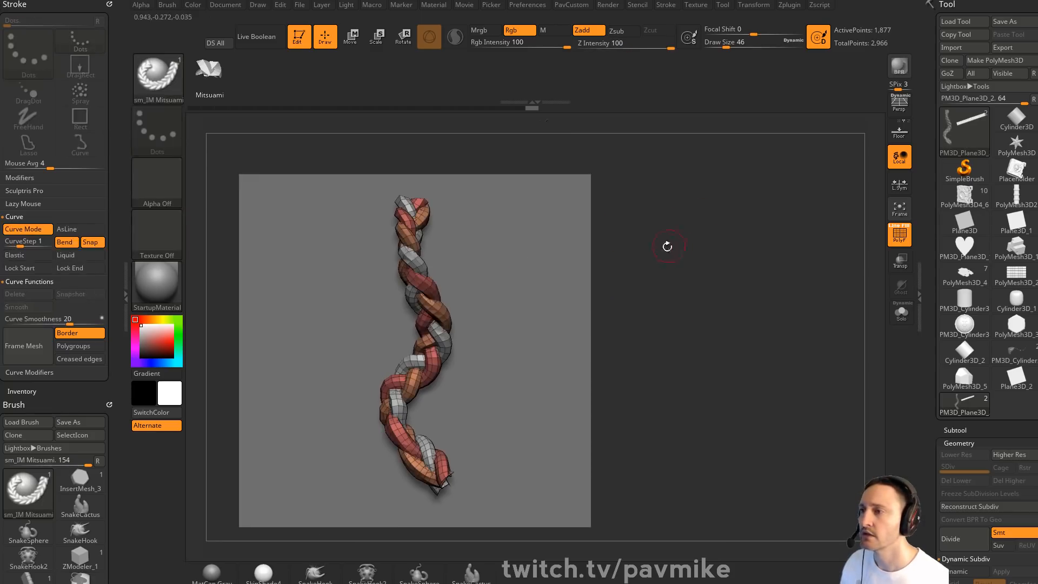
Draw a curved freehand braid beside the first one and rebuild it at several draw sizes, finishing at 44
{"action": "key", "text": "s"}
{"action": "mouse_move", "coordinate": [529, 241]}
{"action": "left_mouse_down"}
{"action": "mouse_move", "coordinate": [542, 300]}
{"action": "mouse_move", "coordinate": [494, 405]}
{"action": "left_mouse_up"}
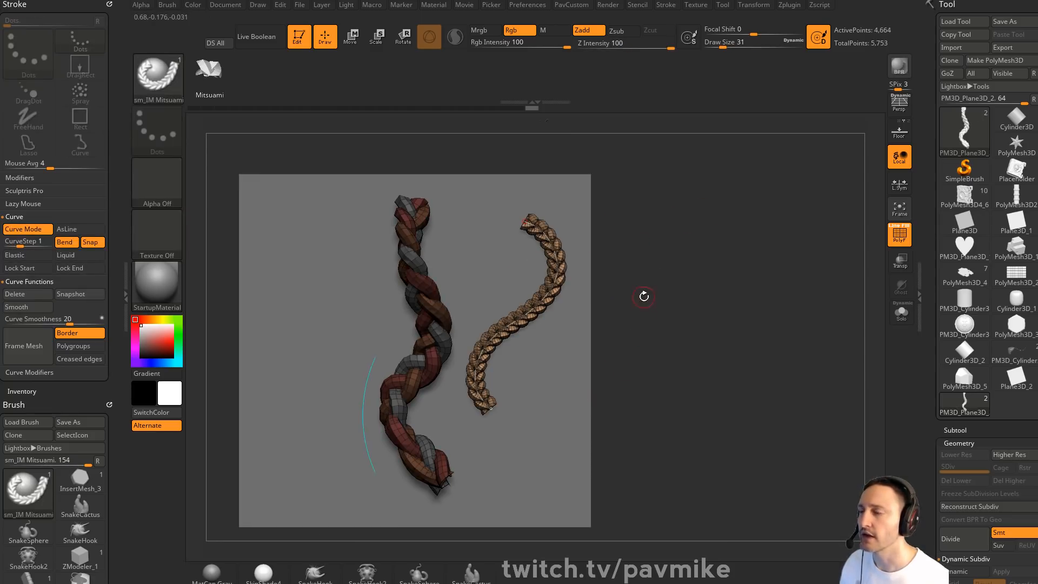
{"action": "key", "text": "s"}
{"action": "left_click_drag", "start_coordinate": [644, 296], "coordinate": [646, 294]}
{"action": "key", "text": "s"}
{"action": "left_click_drag", "start_coordinate": [548, 290], "coordinate": [527, 285]}
{"action": "key", "text": "s"}
{"action": "mouse_move", "coordinate": [741, 266]}
{"action": "left_mouse_down"}
{"action": "mouse_move", "coordinate": [733, 268]}
{"action": "mouse_move", "coordinate": [786, 274]}
{"action": "left_mouse_up"}
{"action": "left_click", "coordinate": [526, 292]}
{"action": "key", "text": "s"}
{"action": "left_click", "coordinate": [531, 283]}
{"action": "key", "text": "s"}
{"action": "left_click_drag", "start_coordinate": [700, 302], "coordinate": [692, 301]}
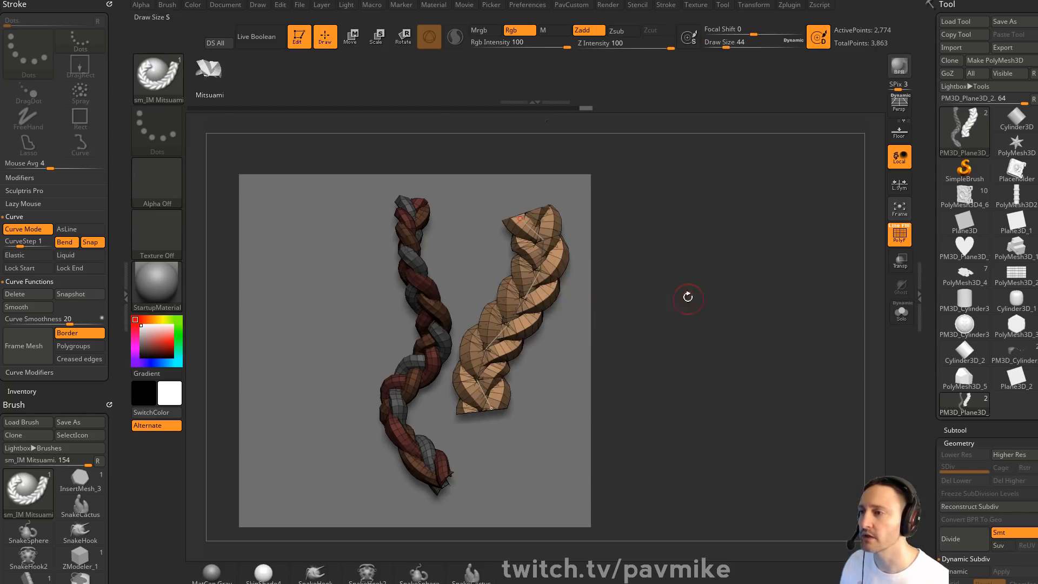
{"action": "left_click", "coordinate": [534, 288]}
Reshape the new braid by pulling its middle and both ends into a pronounced S-curve
{"action": "left_click_drag", "start_coordinate": [532, 286], "coordinate": [544, 280]}
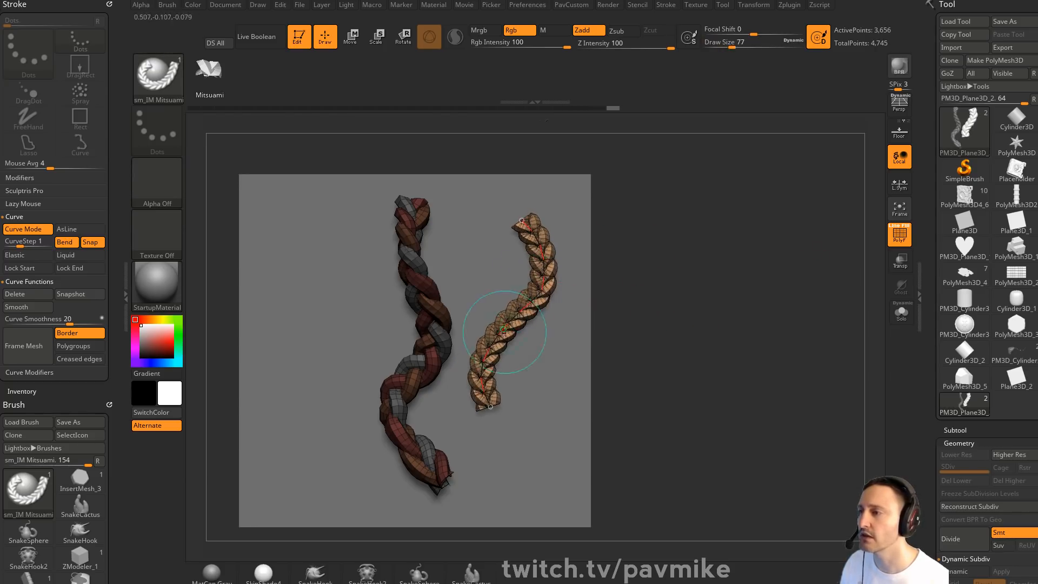
{"action": "left_click_drag", "start_coordinate": [503, 325], "coordinate": [495, 323]}
{"action": "left_click_drag", "start_coordinate": [544, 268], "coordinate": [550, 264]}
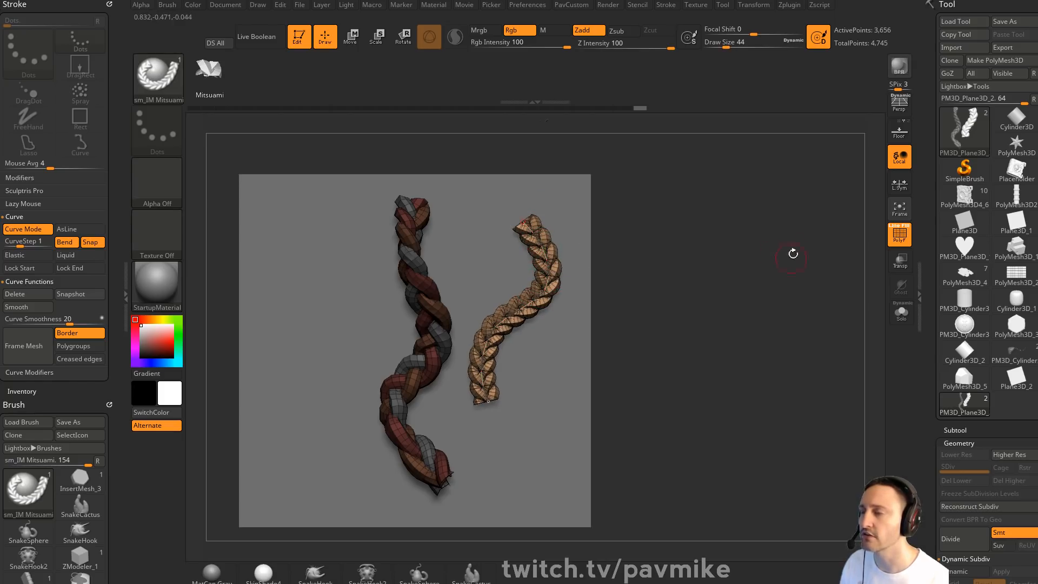
{"action": "left_click_drag", "start_coordinate": [488, 402], "coordinate": [555, 368]}
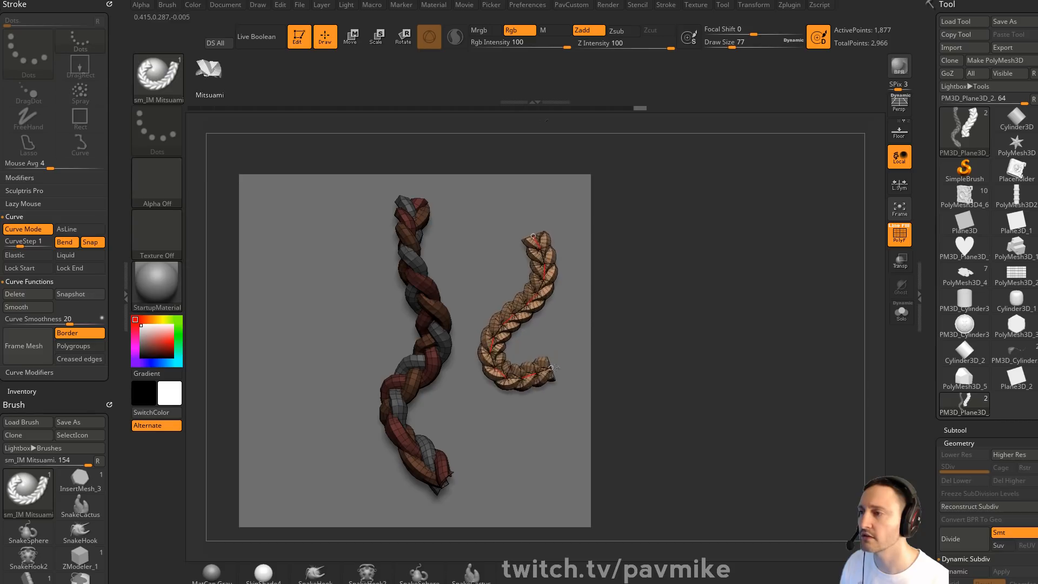
{"action": "left_click_drag", "start_coordinate": [532, 237], "coordinate": [498, 252]}
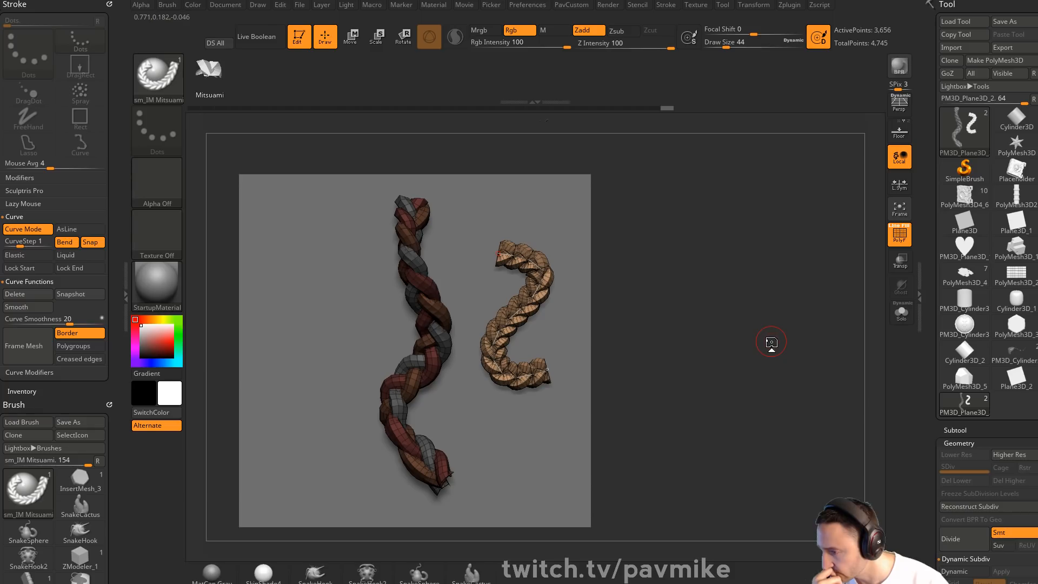
Open the Modifiers settings of the Mitsuami braid brush
{"action": "mouse_move", "coordinate": [61, 393]}
{"action": "left_mouse_down"}
{"action": "mouse_move", "coordinate": [81, 228]}
{"action": "mouse_move", "coordinate": [82, 238]}
{"action": "left_mouse_up"}
{"action": "left_click", "coordinate": [25, 295]}
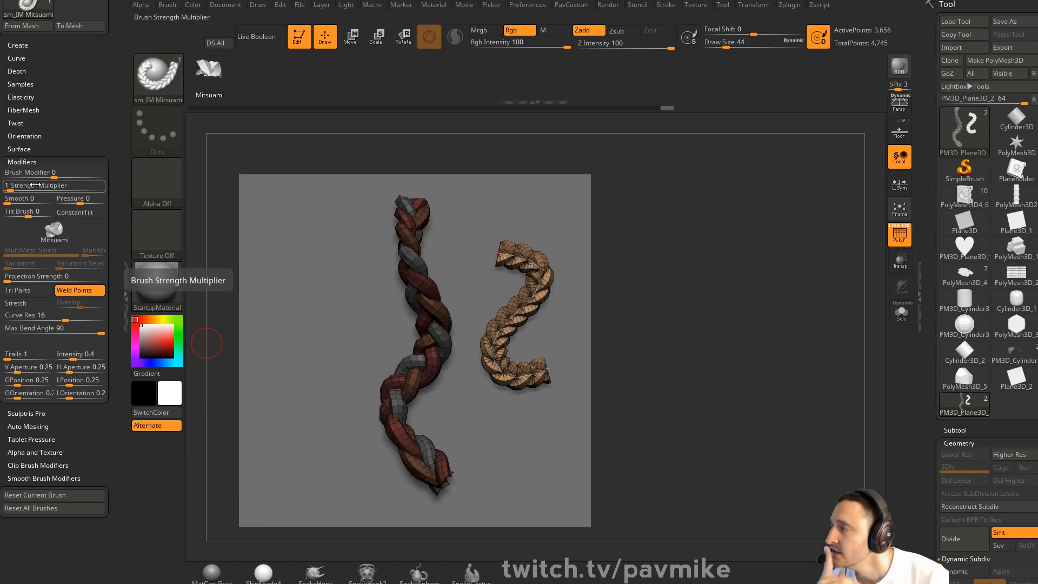
{"action": "key", "text": "Return"}
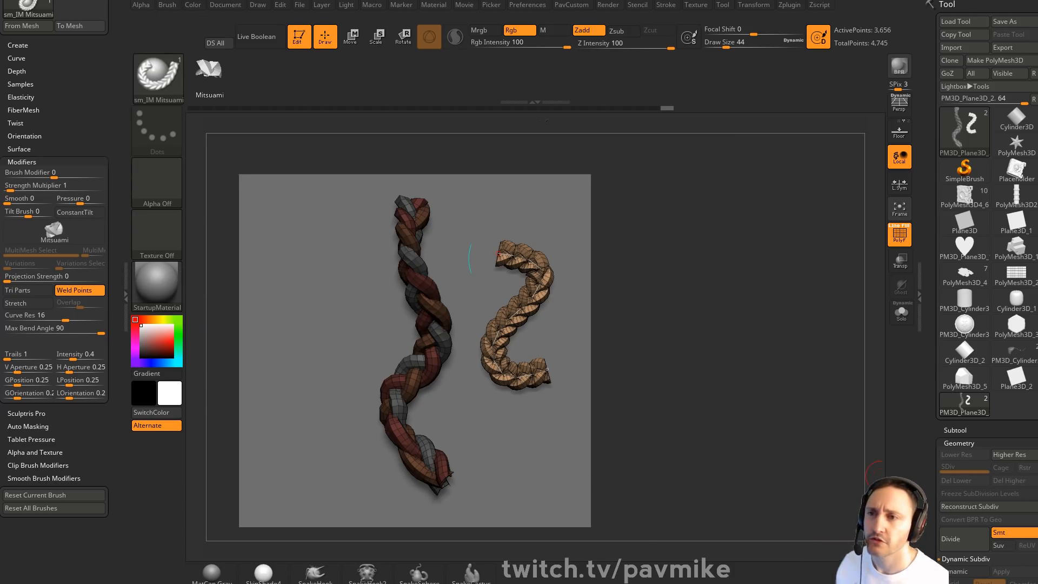
Switch to the rounded cylinder tool that carries the curve of small beads
{"action": "left_click", "coordinate": [1024, 364]}
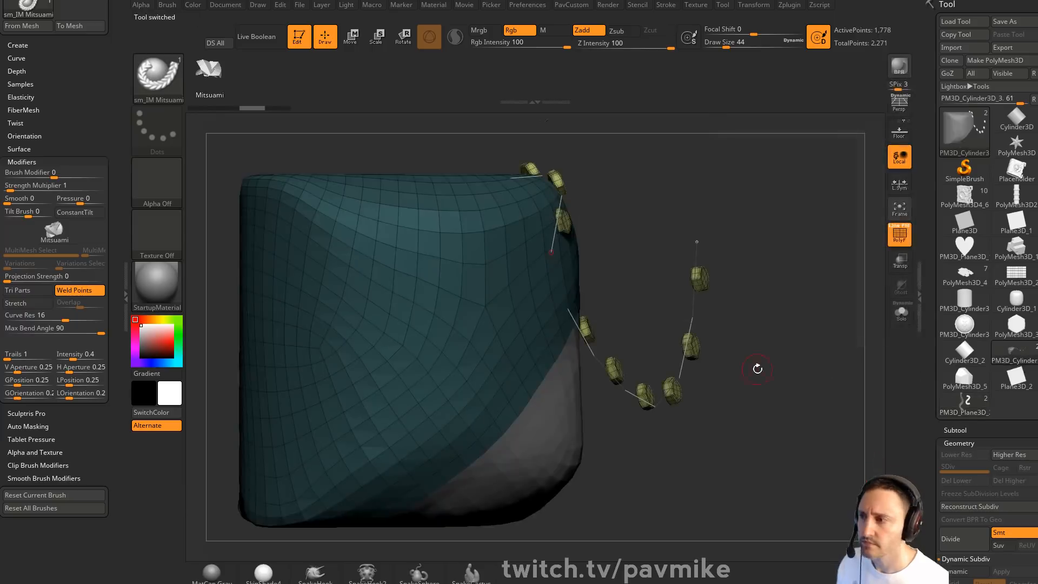
{"action": "scroll", "coordinate": [933, 454], "scroll_direction": "down", "scroll_amount": 1}
{"action": "scroll", "coordinate": [933, 454], "scroll_direction": "down", "scroll_amount": 3}
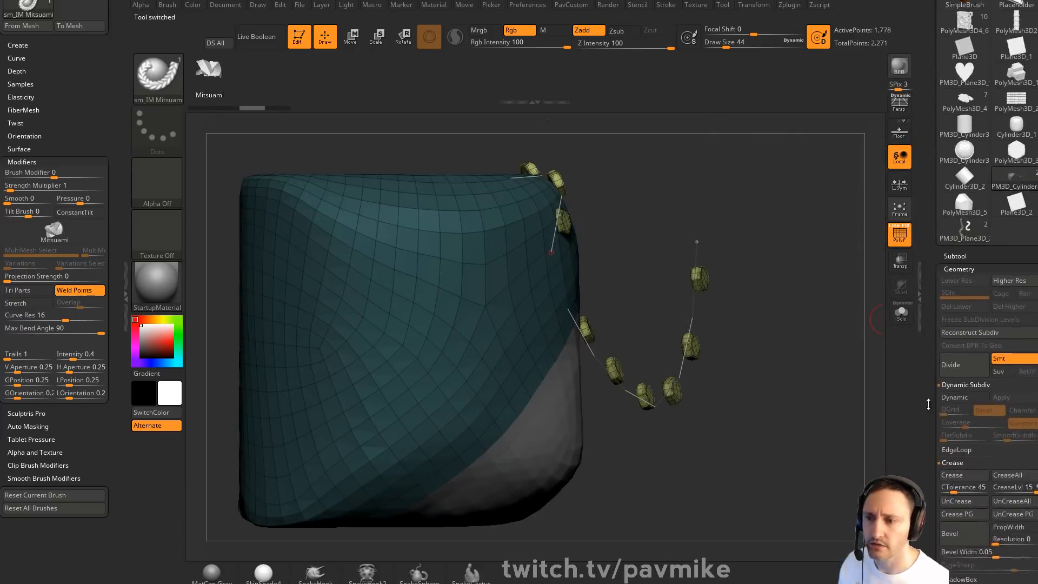
Try replacing the beads with the Mitsuami braid along the curve twice, undoing it each time
{"action": "left_click", "coordinate": [685, 355]}
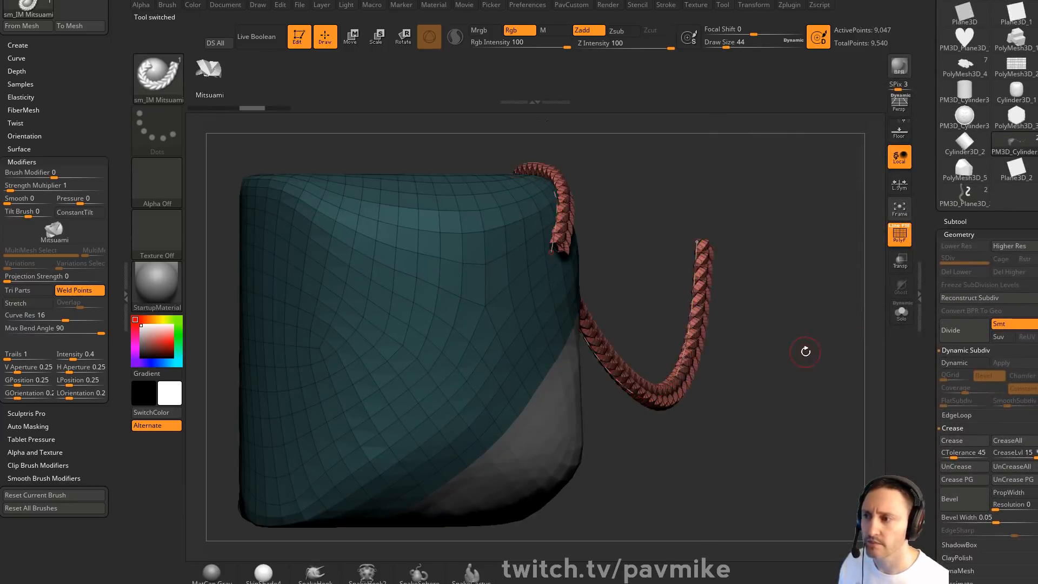
{"action": "left_click_drag", "start_coordinate": [806, 352], "coordinate": [791, 362]}
{"action": "key", "text": "ctrl+z"}
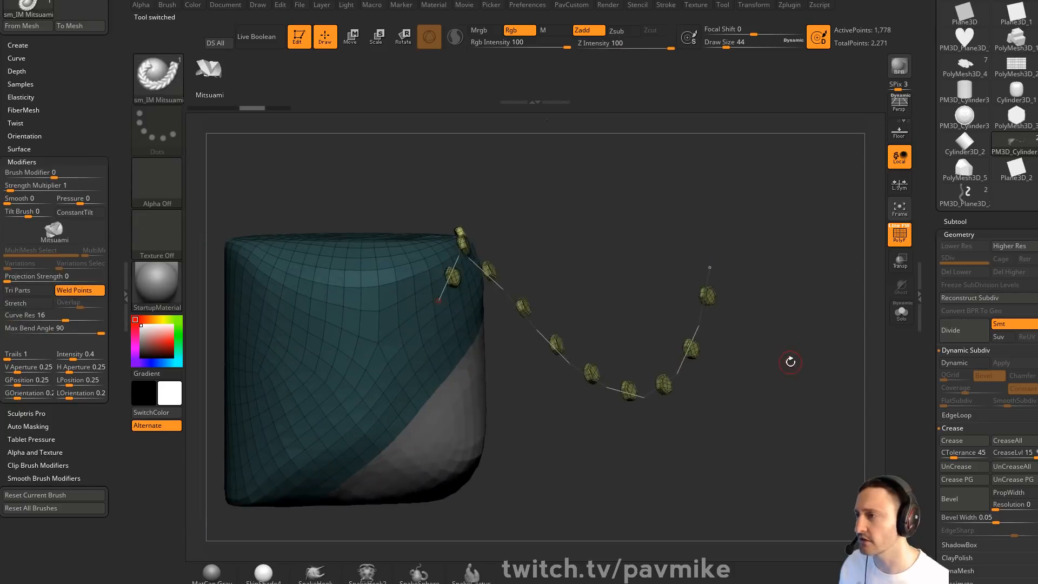
{"action": "left_click", "coordinate": [697, 353]}
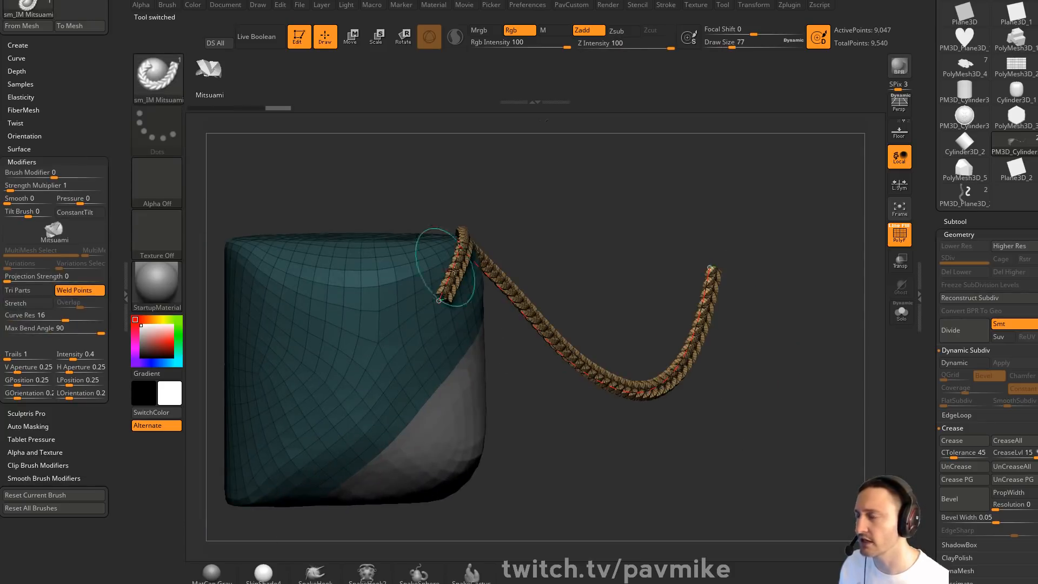
{"action": "key", "text": "ctrl+z"}
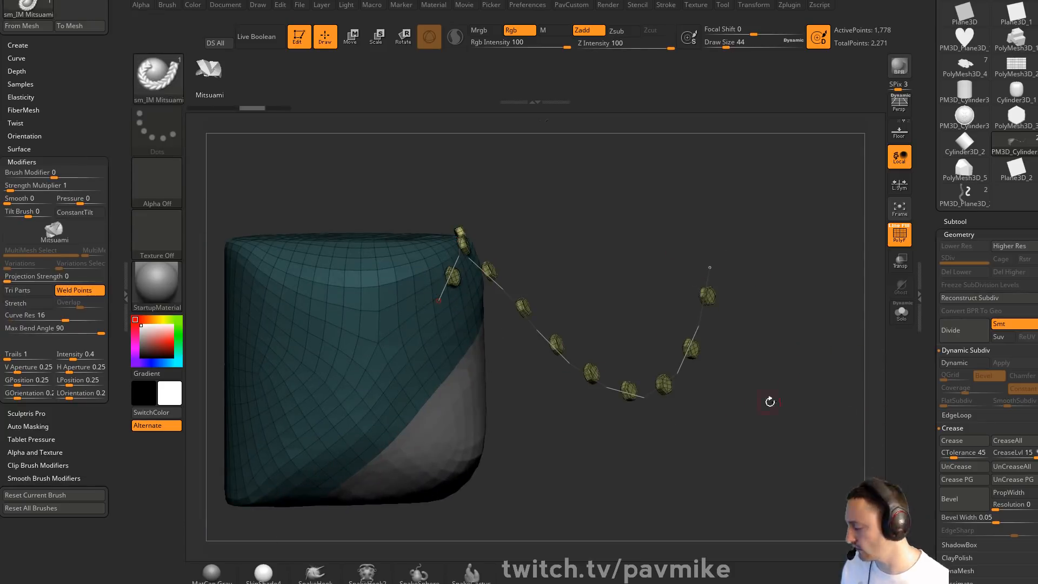
Select the ZModeler_1 brush and insert a NanoMesh over the beads along the curve
{"action": "key", "text": "b"}
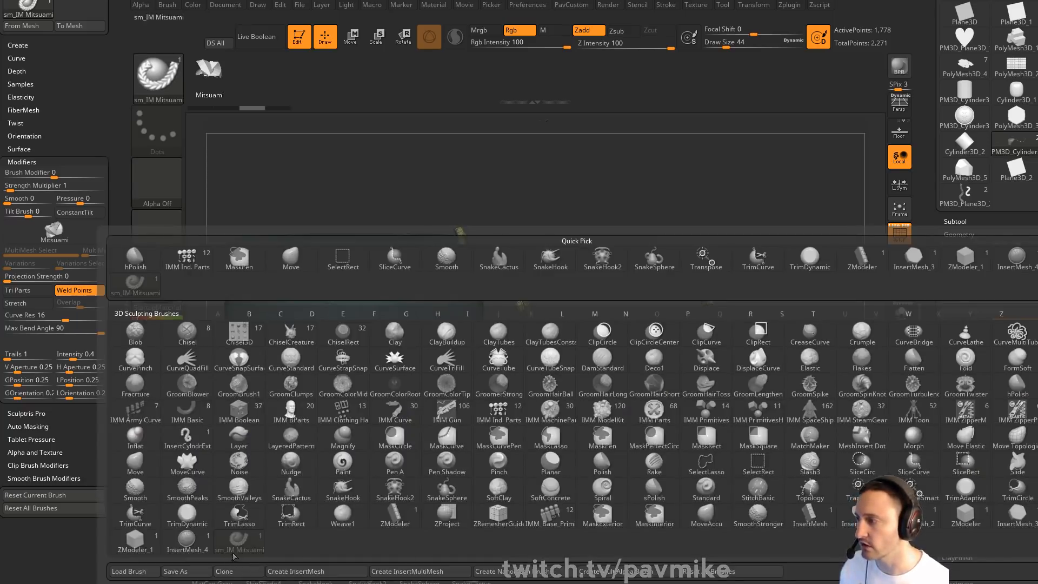
{"action": "left_click", "coordinate": [135, 540]}
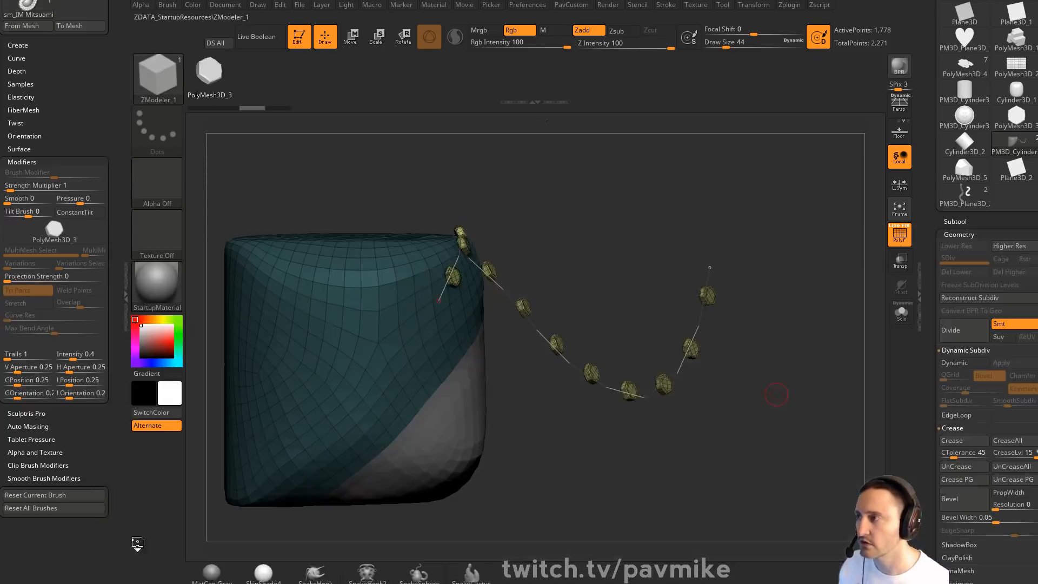
{"action": "left_click", "coordinate": [691, 347]}
{"action": "left_click_drag", "start_coordinate": [772, 337], "coordinate": [810, 348]}
{"action": "mouse_move", "coordinate": [729, 275]}
{"action": "left_mouse_down"}
{"action": "mouse_move", "coordinate": [719, 270]}
{"action": "mouse_move", "coordinate": [762, 267]}
{"action": "mouse_move", "coordinate": [734, 266]}
{"action": "left_mouse_up"}
{"action": "left_click_drag", "start_coordinate": [493, 171], "coordinate": [574, 197]}
{"action": "mouse_move", "coordinate": [609, 142]}
{"action": "left_mouse_down"}
{"action": "mouse_move", "coordinate": [580, 163]}
{"action": "mouse_move", "coordinate": [602, 141]}
{"action": "left_mouse_up"}
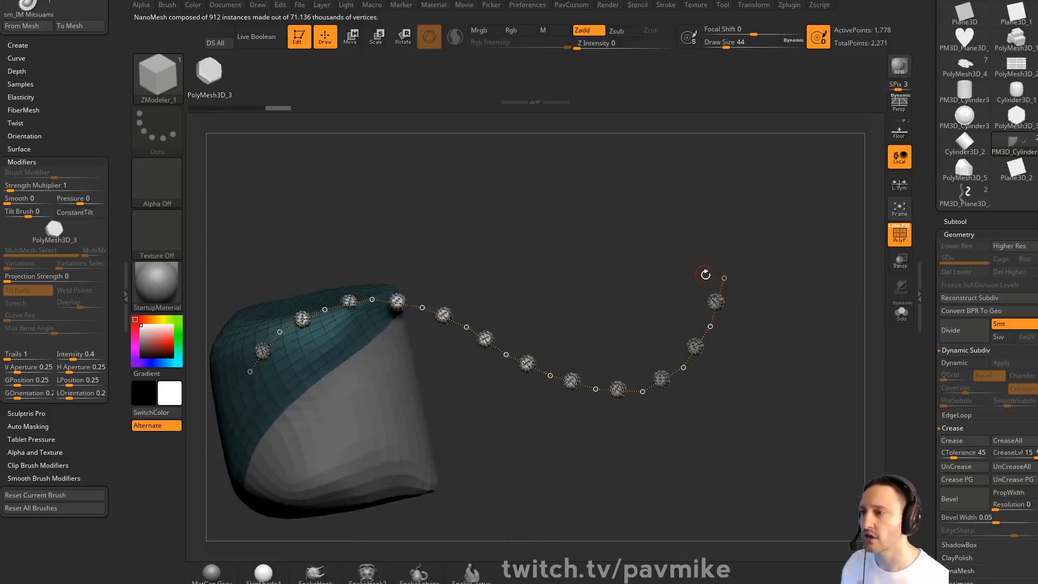
{"action": "mouse_move", "coordinate": [725, 277]}
{"action": "left_mouse_down"}
{"action": "mouse_move", "coordinate": [768, 271]}
{"action": "mouse_move", "coordinate": [721, 270]}
{"action": "mouse_move", "coordinate": [724, 217]}
{"action": "left_mouse_up"}
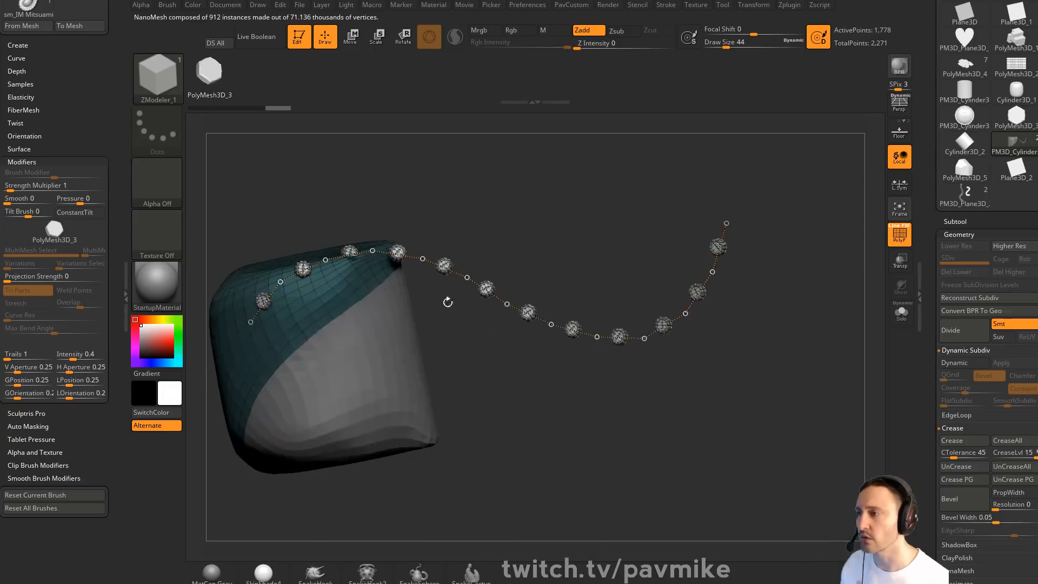
Enlarge the brush draw size and turn on Curve Mode for the ZModeler_1 brush
{"action": "key", "text": "s"}
{"action": "left_click_drag", "start_coordinate": [400, 340], "coordinate": [410, 339]}
{"action": "left_click_drag", "start_coordinate": [626, 405], "coordinate": [730, 435], "text": "alt"}
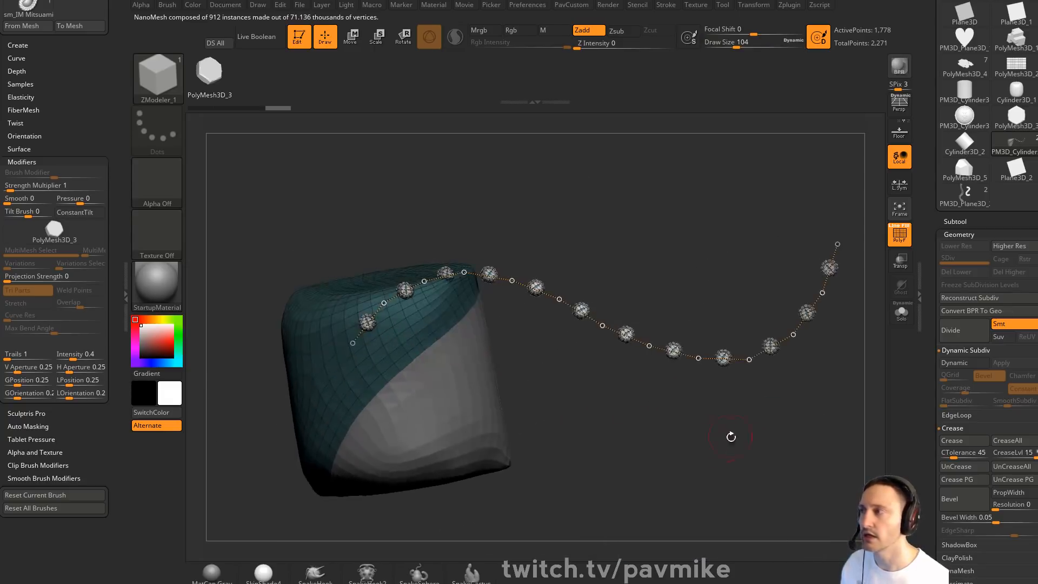
{"action": "mouse_move", "coordinate": [666, 5]}
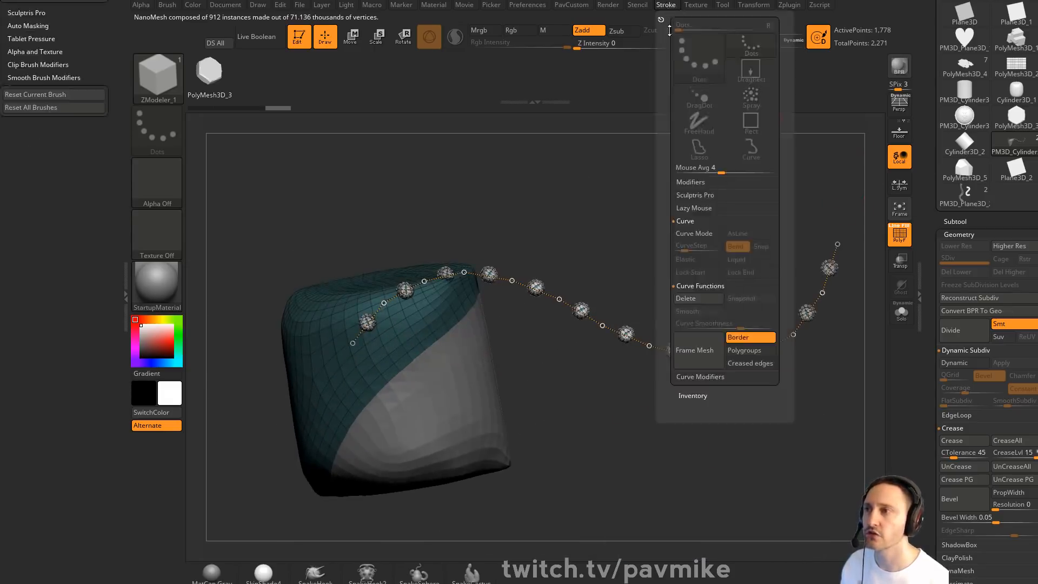
{"action": "left_click", "coordinate": [688, 234]}
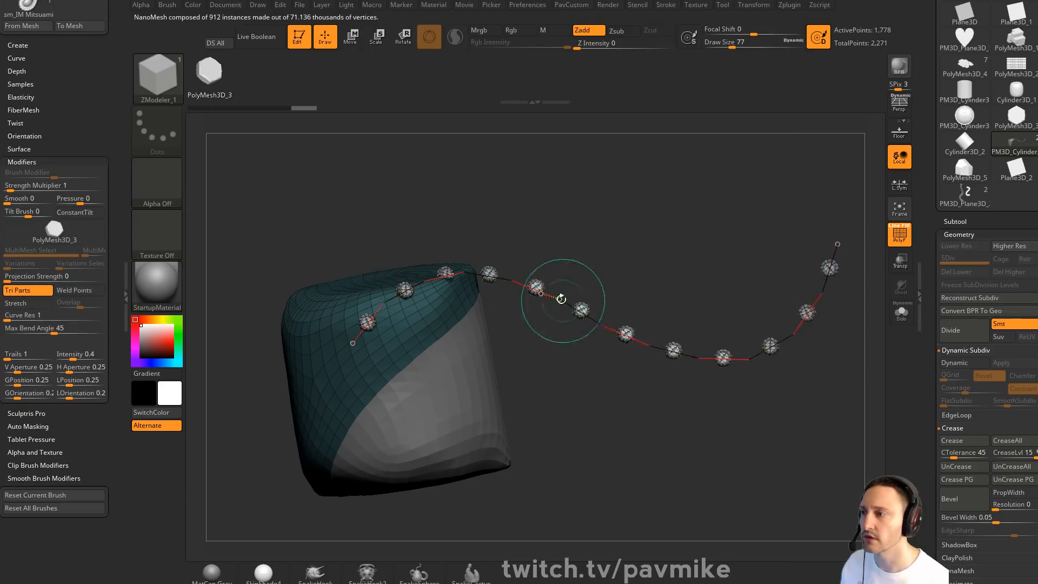
Draw freehand curves off the bead curve, across the cylinder and around its side
{"action": "mouse_move", "coordinate": [541, 293]}
{"action": "left_mouse_down"}
{"action": "mouse_move", "coordinate": [597, 420]}
{"action": "mouse_move", "coordinate": [636, 421]}
{"action": "left_mouse_up"}
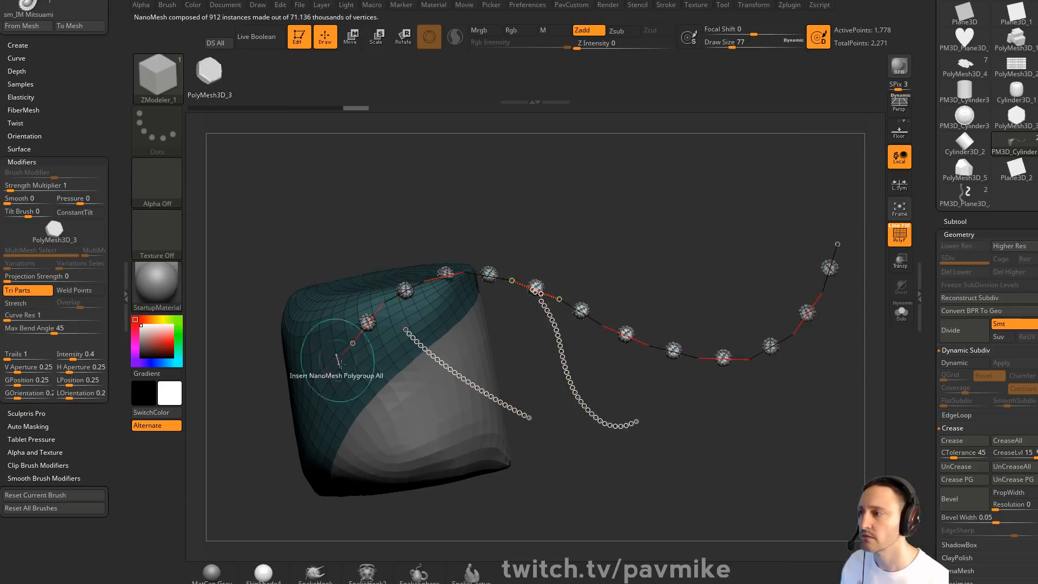
{"action": "left_click_drag", "start_coordinate": [346, 386], "coordinate": [413, 171]}
{"action": "left_click_drag", "start_coordinate": [536, 170], "coordinate": [598, 227], "text": "alt"}
Test different draw sizes on the long curve arching around the cylinder's side
{"action": "key", "text": "s"}
{"action": "left_click", "coordinate": [604, 229]}
{"action": "left_click", "coordinate": [424, 238]}
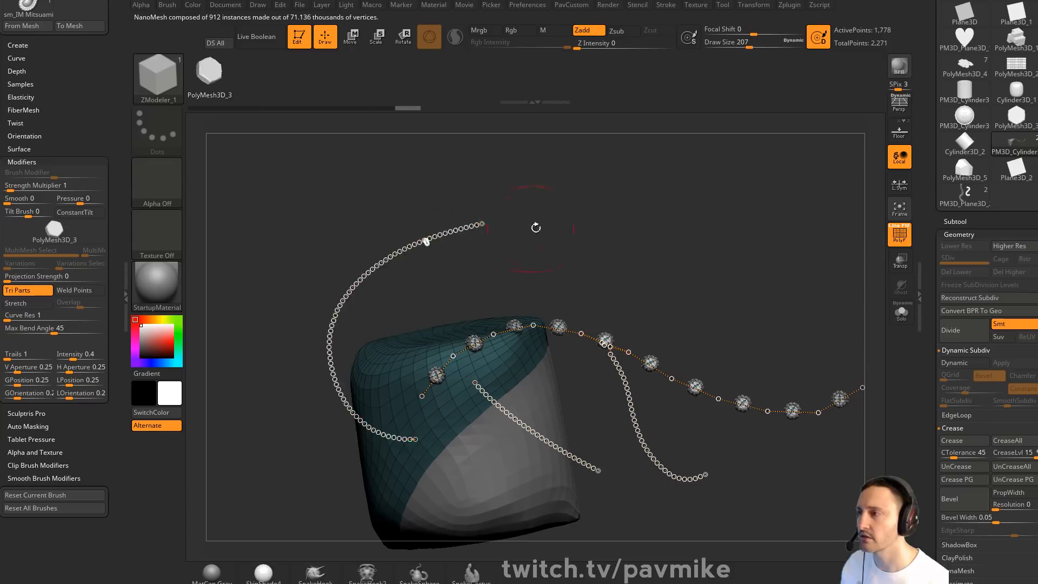
{"action": "left_click", "coordinate": [455, 231]}
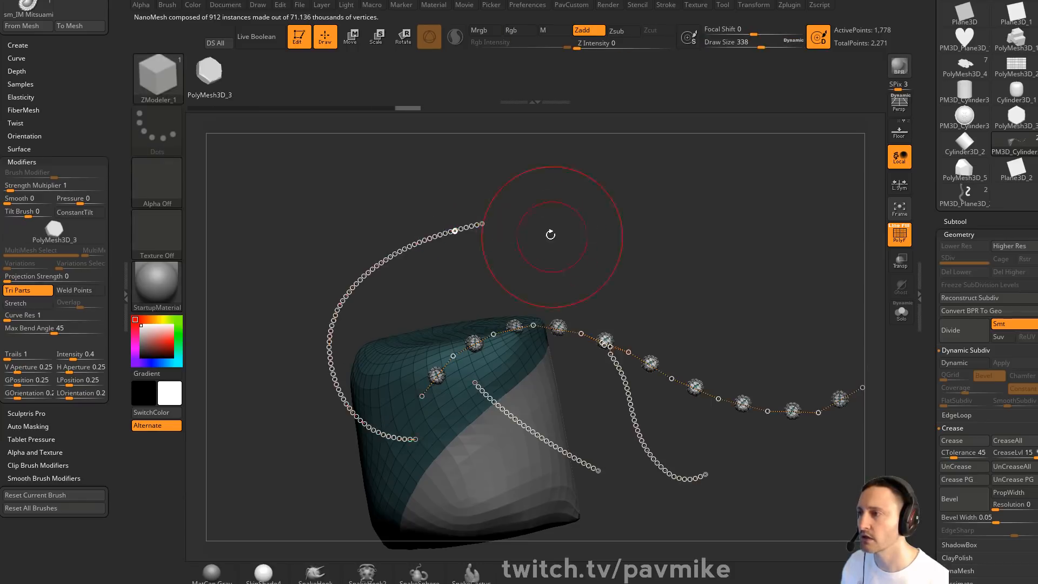
{"action": "left_click_drag", "start_coordinate": [462, 267], "coordinate": [461, 241], "text": "alt"}
{"action": "key", "text": "s"}
{"action": "left_click", "coordinate": [493, 248]}
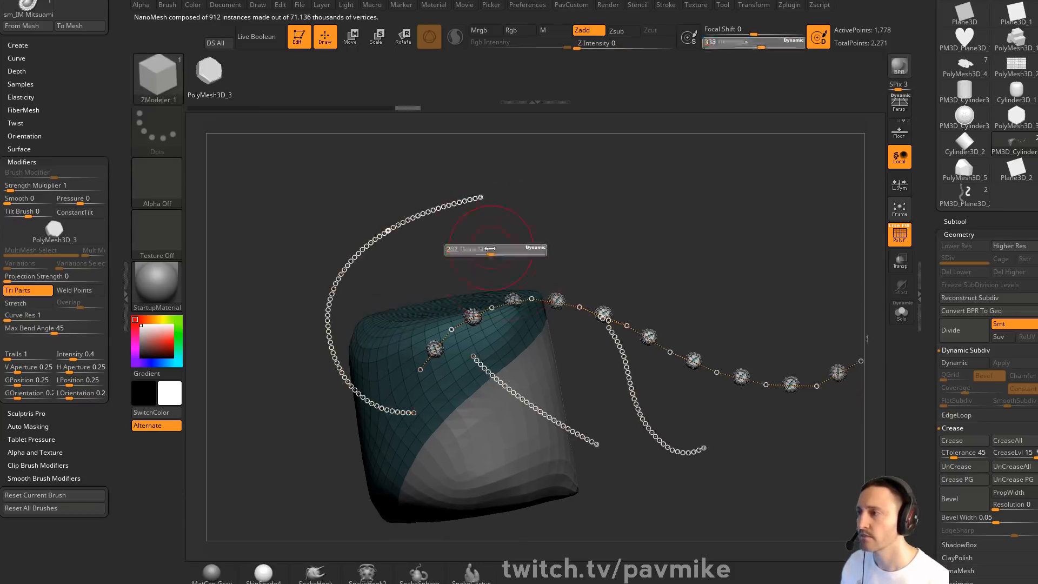
Draw more curves fanning out from the cylinder's top, changing the draw size between strokes
{"action": "mouse_move", "coordinate": [386, 337]}
{"action": "left_mouse_down"}
{"action": "mouse_move", "coordinate": [404, 306]}
{"action": "mouse_move", "coordinate": [668, 183]}
{"action": "left_mouse_up"}
{"action": "key", "text": "s"}
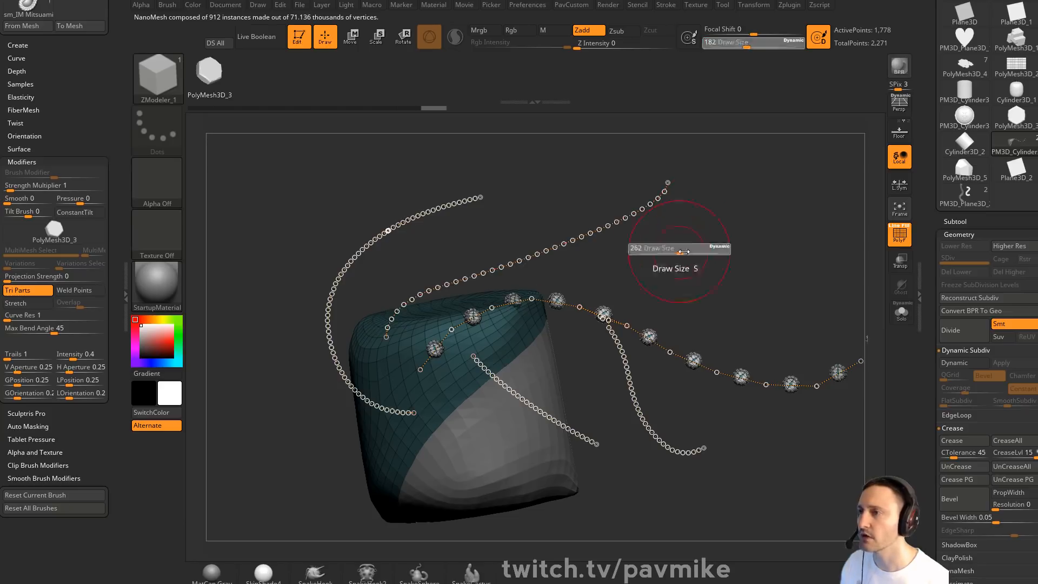
{"action": "left_click", "coordinate": [677, 249]}
{"action": "left_click_drag", "start_coordinate": [679, 232], "coordinate": [645, 248]}
{"action": "mouse_move", "coordinate": [455, 324]}
{"action": "left_mouse_down"}
{"action": "mouse_move", "coordinate": [557, 264]}
{"action": "mouse_move", "coordinate": [646, 250]}
{"action": "left_mouse_up"}
{"action": "left_click_drag", "start_coordinate": [373, 332], "coordinate": [315, 206]}
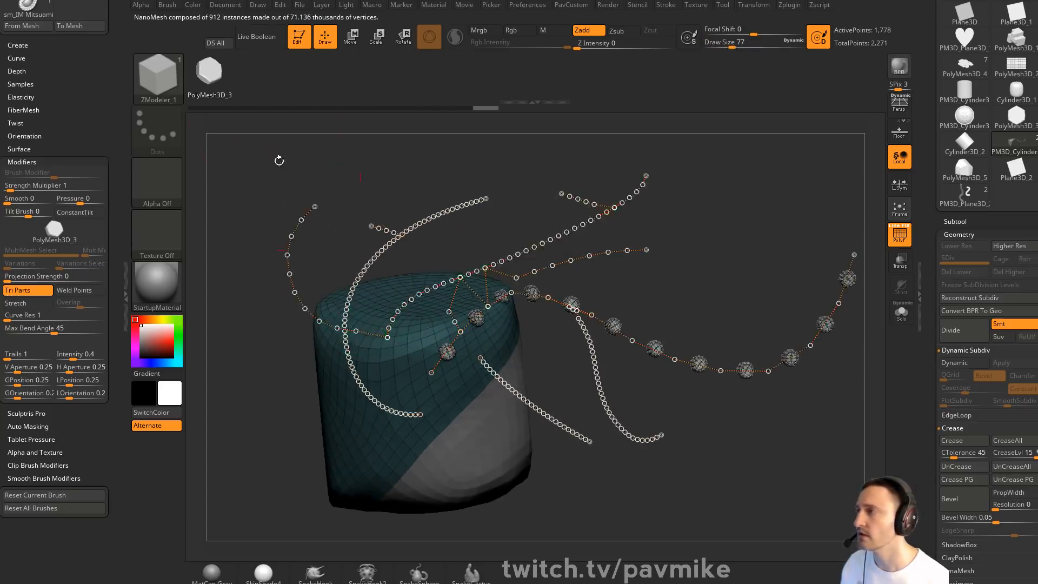
Check the stroke's curve settings and delete all subtools of the cylinder tool, skipping the confirmation note until the next restart
{"action": "left_click", "coordinate": [666, 5]}
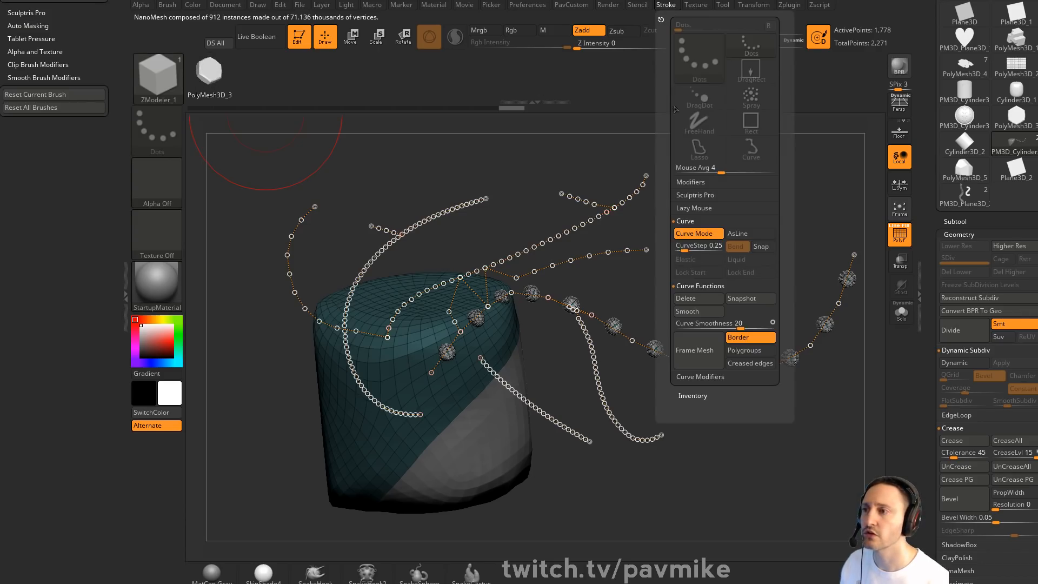
{"action": "left_click", "coordinate": [685, 250]}
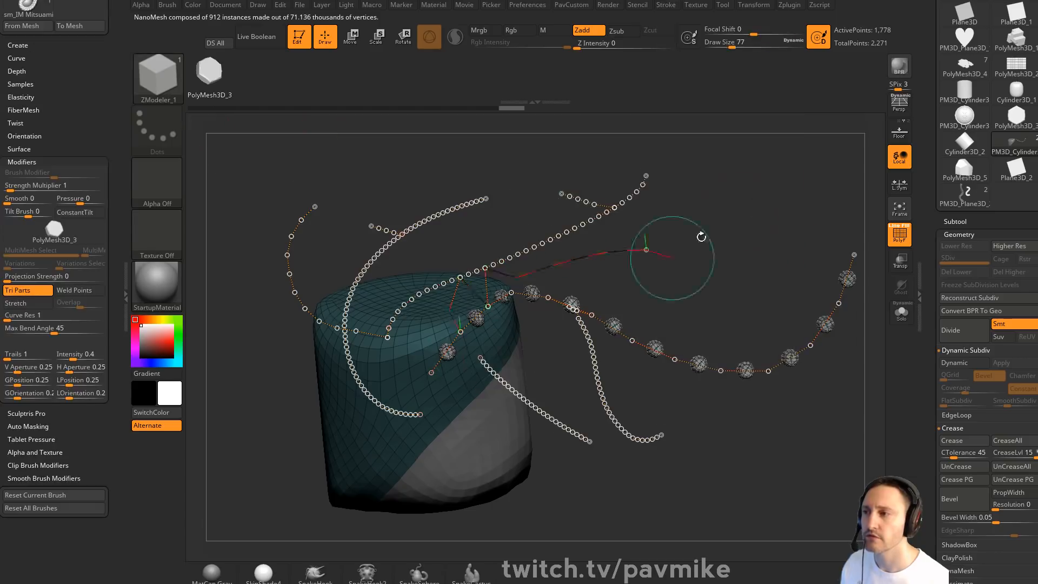
{"action": "left_click", "coordinate": [956, 222]}
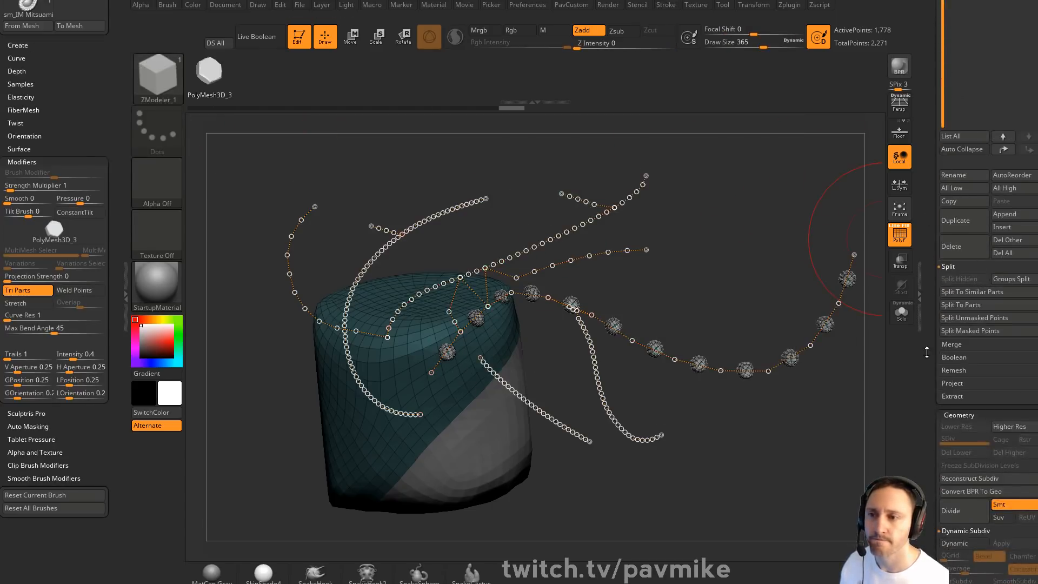
{"action": "left_click", "coordinate": [1003, 254]}
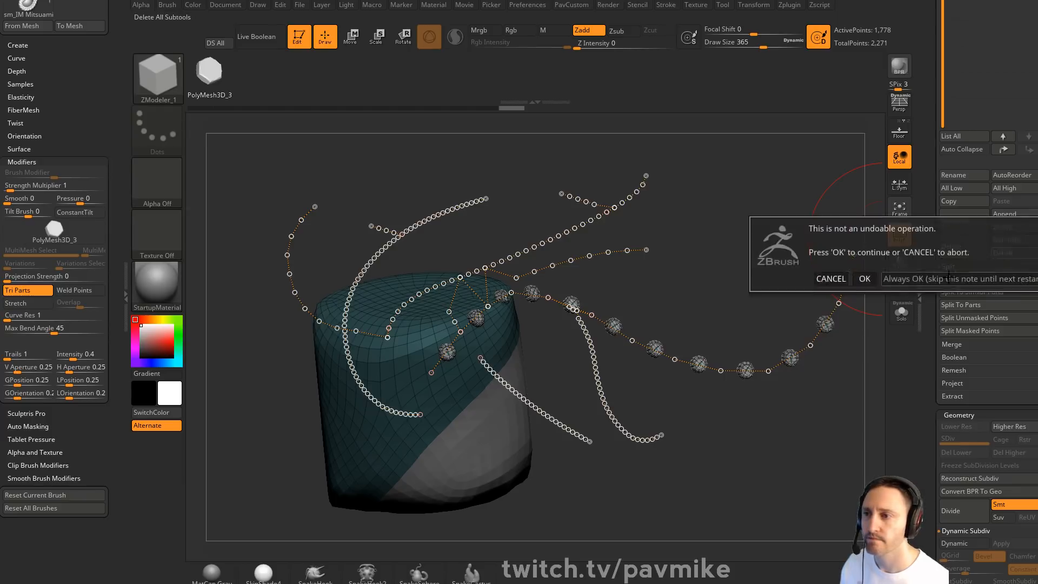
{"action": "left_click", "coordinate": [965, 278]}
Load the PM3D_Sphere3D tool and draw two freehand curves off the sphere at different draw sizes
{"action": "left_click_drag", "start_coordinate": [929, 101], "coordinate": [931, 277]}
{"action": "left_click", "coordinate": [972, 59]}
{"action": "left_click_drag", "start_coordinate": [460, 348], "coordinate": [660, 222]}
{"action": "mouse_move", "coordinate": [744, 284]}
{"action": "right_mouse_down", "text": "ctrl"}
{"action": "mouse_move", "coordinate": [799, 429]}
{"action": "mouse_move", "coordinate": [731, 298]}
{"action": "mouse_move", "coordinate": [716, 293]}
{"action": "right_mouse_up", "text": "ctrl"}
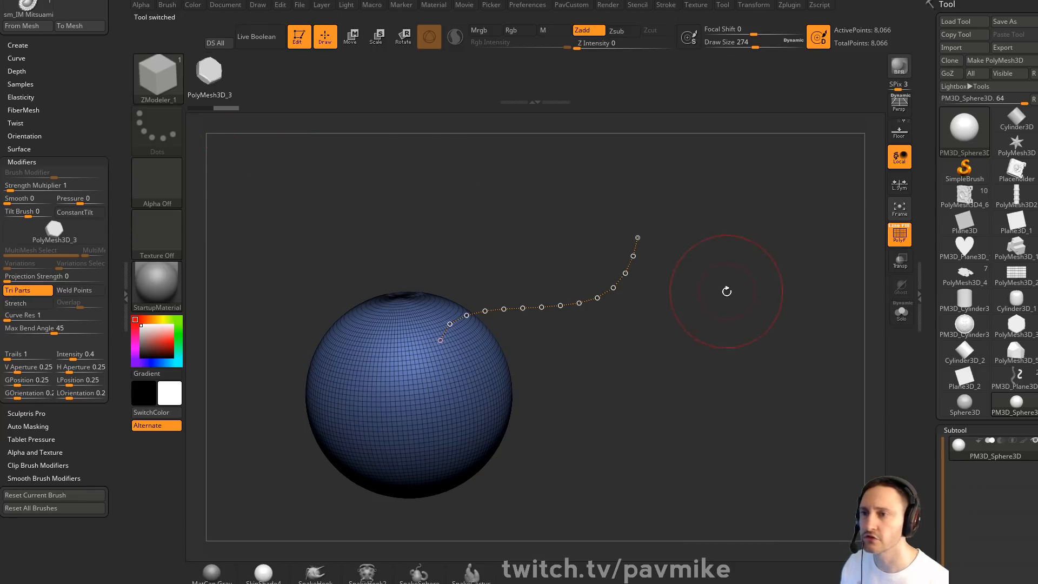
{"action": "mouse_move", "coordinate": [427, 398]}
{"action": "left_mouse_down"}
{"action": "mouse_move", "coordinate": [741, 288]}
{"action": "mouse_move", "coordinate": [736, 300]}
{"action": "left_mouse_up"}
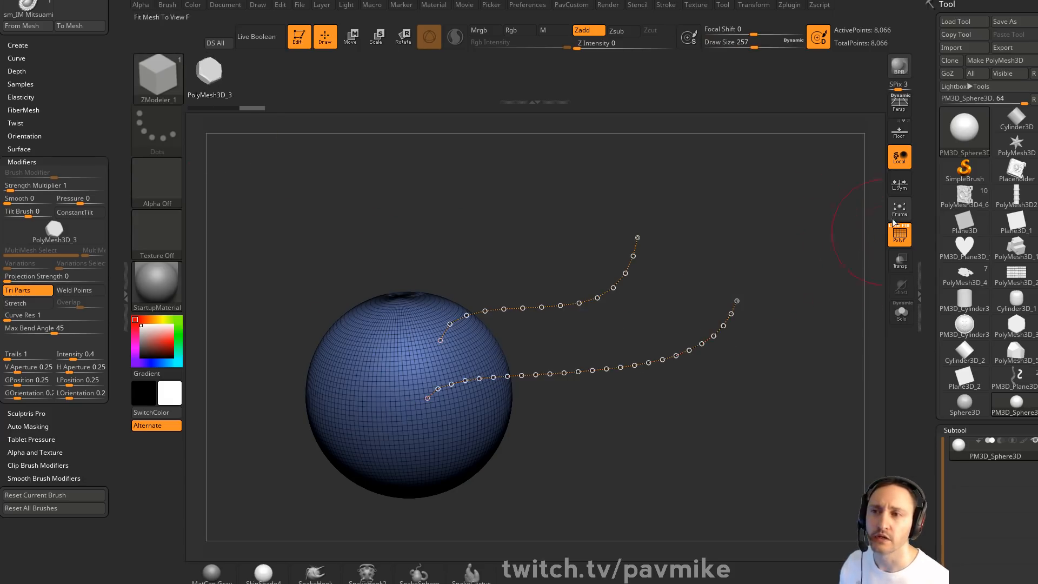
Load the PolyMesh3D star and create a new InsertMesh brush from it
{"action": "left_click", "coordinate": [1019, 146]}
{"action": "mouse_move", "coordinate": [621, 273]}
{"action": "left_mouse_down", "text": "shift"}
{"action": "mouse_move", "coordinate": [660, 273]}
{"action": "mouse_move", "coordinate": [640, 273]}
{"action": "left_mouse_up", "text": "shift"}
{"action": "key", "text": "b"}
{"action": "left_click", "coordinate": [296, 571]}
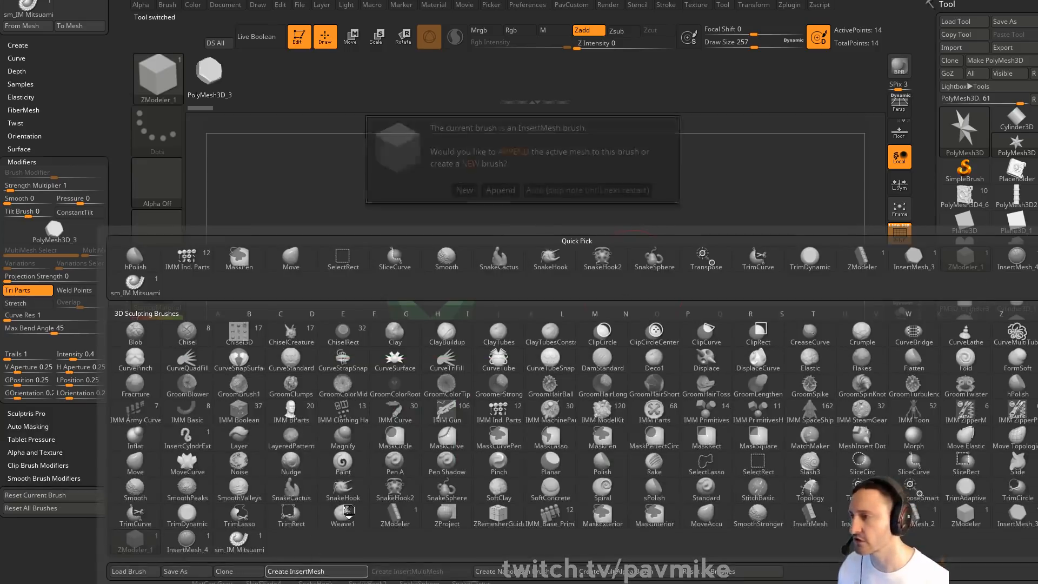
{"action": "left_click", "coordinate": [403, 180]}
Turn on Curve Mode for the star brush and draw a curve of stars off the large star
{"action": "left_click", "coordinate": [666, 5]}
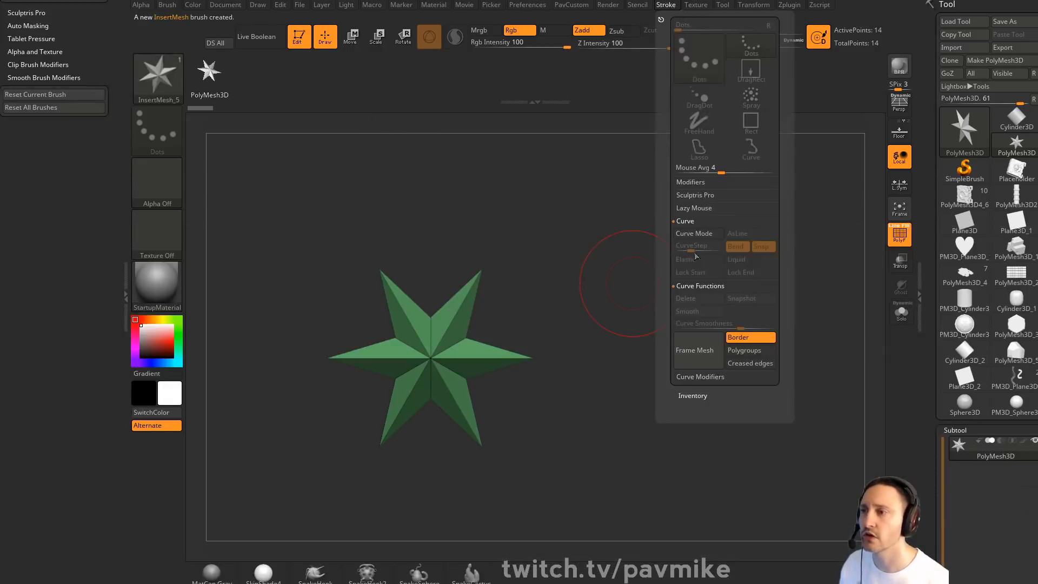
{"action": "left_click", "coordinate": [693, 233]}
{"action": "mouse_move", "coordinate": [436, 333]}
{"action": "left_mouse_down"}
{"action": "mouse_move", "coordinate": [688, 271]}
{"action": "mouse_move", "coordinate": [718, 228]}
{"action": "left_mouse_up"}
Bend the star curve by pulling its free end and refresh it with different draw sizes
{"action": "key", "text": "s"}
{"action": "left_click_drag", "start_coordinate": [769, 288], "coordinate": [761, 289]}
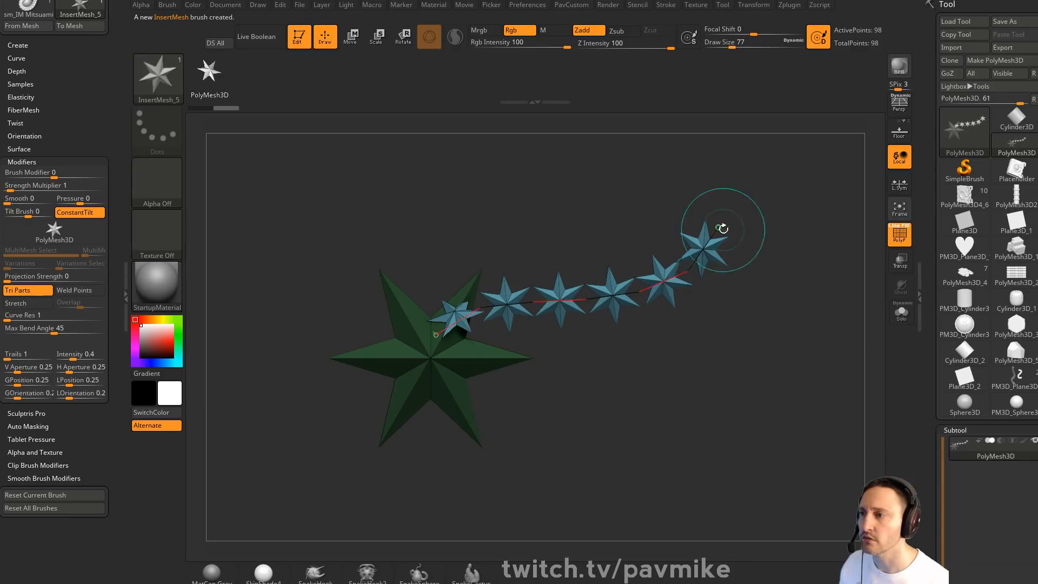
{"action": "mouse_move", "coordinate": [718, 227]}
{"action": "left_mouse_down"}
{"action": "mouse_move", "coordinate": [629, 205]}
{"action": "mouse_move", "coordinate": [658, 211]}
{"action": "left_mouse_up"}
{"action": "key", "text": "s"}
{"action": "left_click_drag", "start_coordinate": [782, 236], "coordinate": [778, 233]}
{"action": "left_click", "coordinate": [663, 213]}
{"action": "key", "text": "s"}
{"action": "left_click", "coordinate": [664, 212]}
{"action": "left_click_drag", "start_coordinate": [704, 259], "coordinate": [697, 262]}
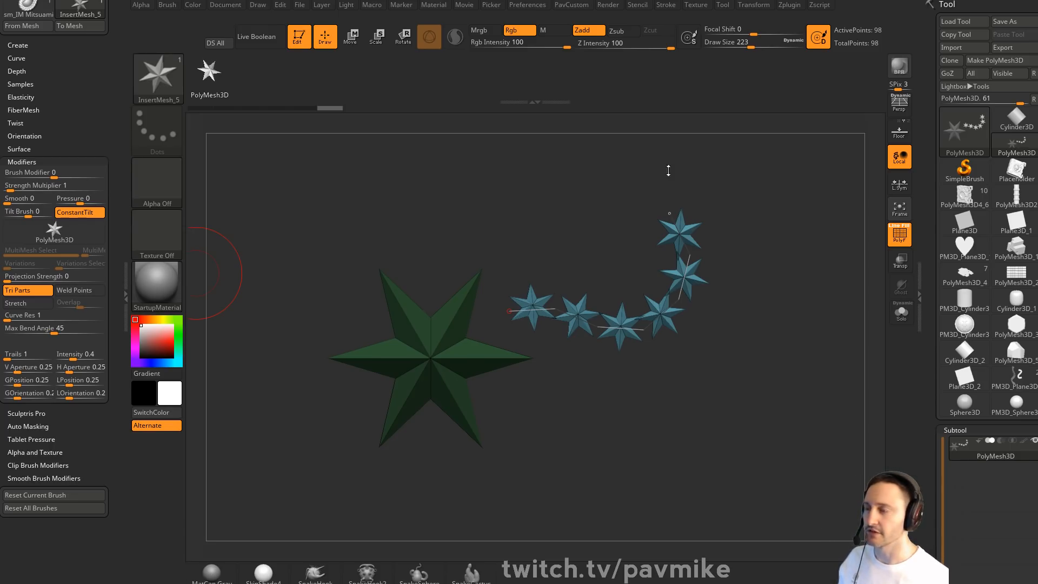
{"action": "key", "text": "s"}
{"action": "left_click_drag", "start_coordinate": [443, 225], "coordinate": [431, 217]}
{"action": "key", "text": "s"}
{"action": "mouse_move", "coordinate": [457, 195]}
{"action": "left_mouse_down", "text": "alt"}
{"action": "mouse_move", "coordinate": [450, 216]}
{"action": "mouse_move", "coordinate": [471, 222]}
{"action": "mouse_move", "coordinate": [488, 209]}
{"action": "mouse_move", "coordinate": [467, 216]}
{"action": "left_mouse_up", "text": "alt"}
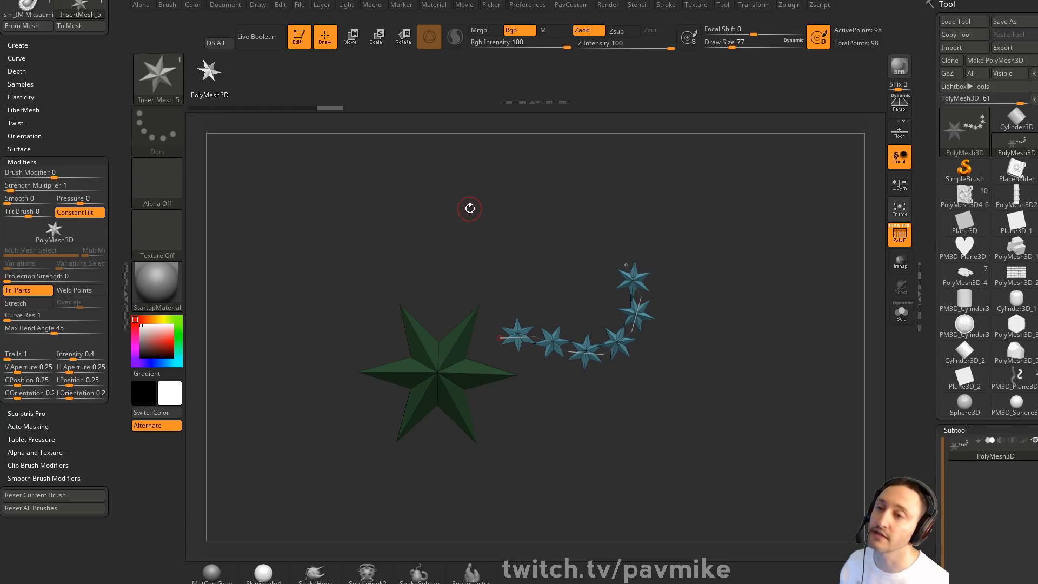
{"action": "mouse_move", "coordinate": [469, 207]}
{"action": "left_mouse_down"}
{"action": "mouse_move", "coordinate": [454, 213]}
{"action": "mouse_move", "coordinate": [463, 221]}
{"action": "left_mouse_up"}
{"action": "key", "text": "s"}
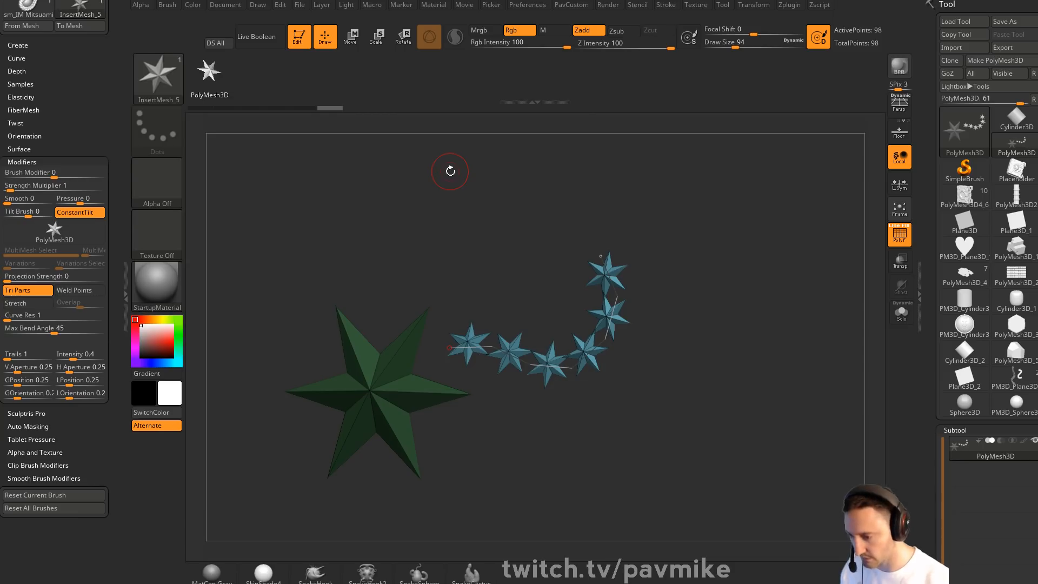
{"action": "key", "text": "s"}
{"action": "left_click_drag", "start_coordinate": [621, 208], "coordinate": [629, 196]}
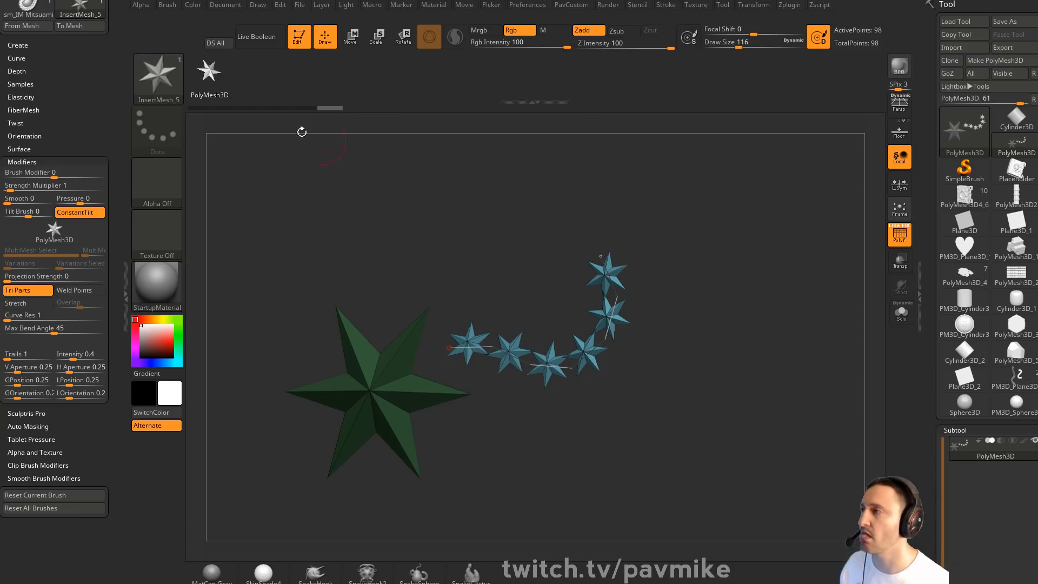
Leave edit mode, clear the canvas and switch to the SimpleBrush tool with a draw size of 68
{"action": "left_click", "coordinate": [299, 37]}
{"action": "key", "text": "ctrl+n"}
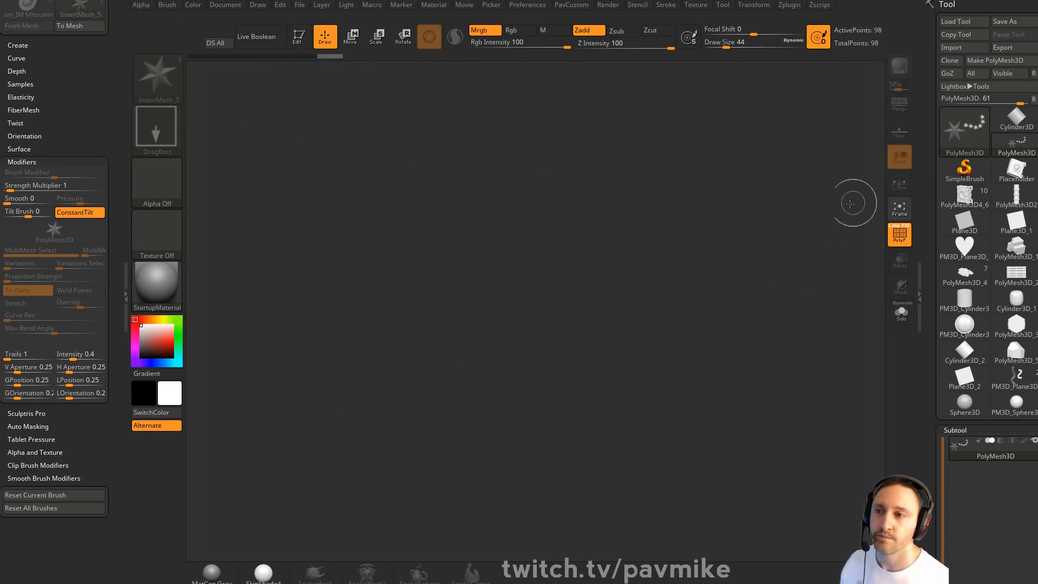
{"action": "key", "text": "s"}
{"action": "left_click", "coordinate": [837, 216]}
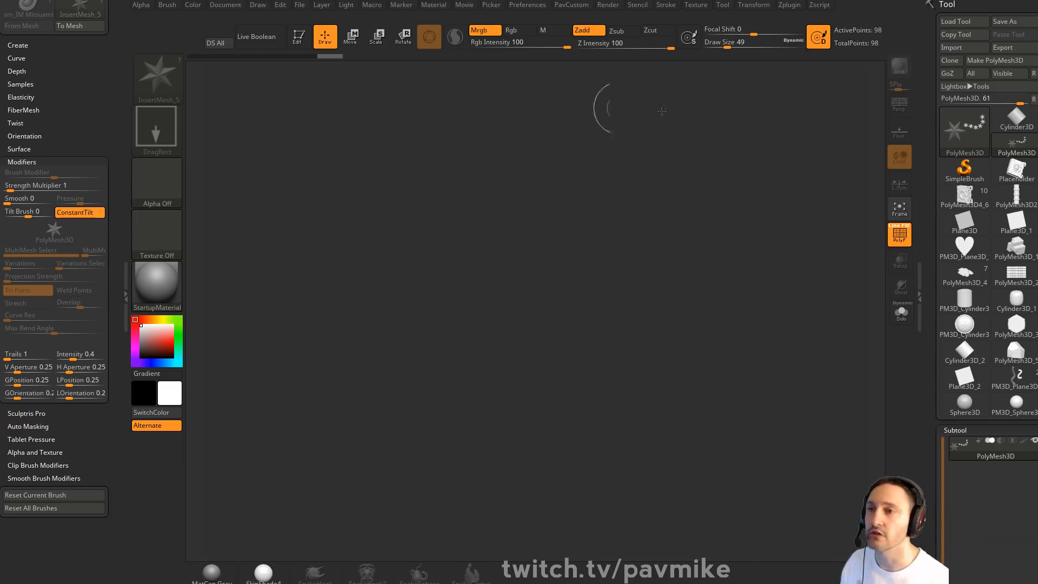
{"action": "left_click", "coordinate": [966, 172]}
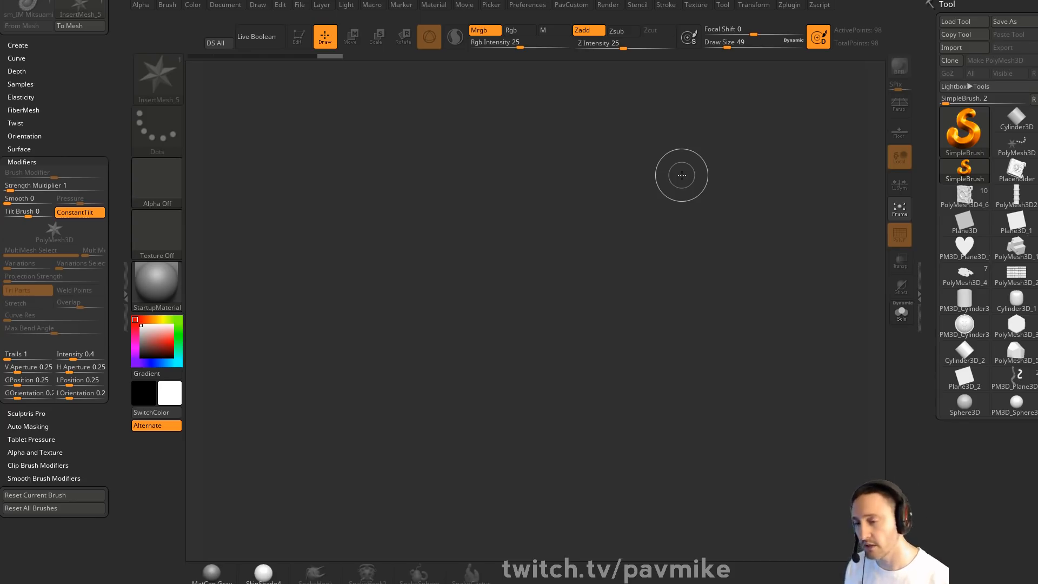
{"action": "key", "text": "s"}
{"action": "left_click_drag", "start_coordinate": [676, 214], "coordinate": [679, 219]}
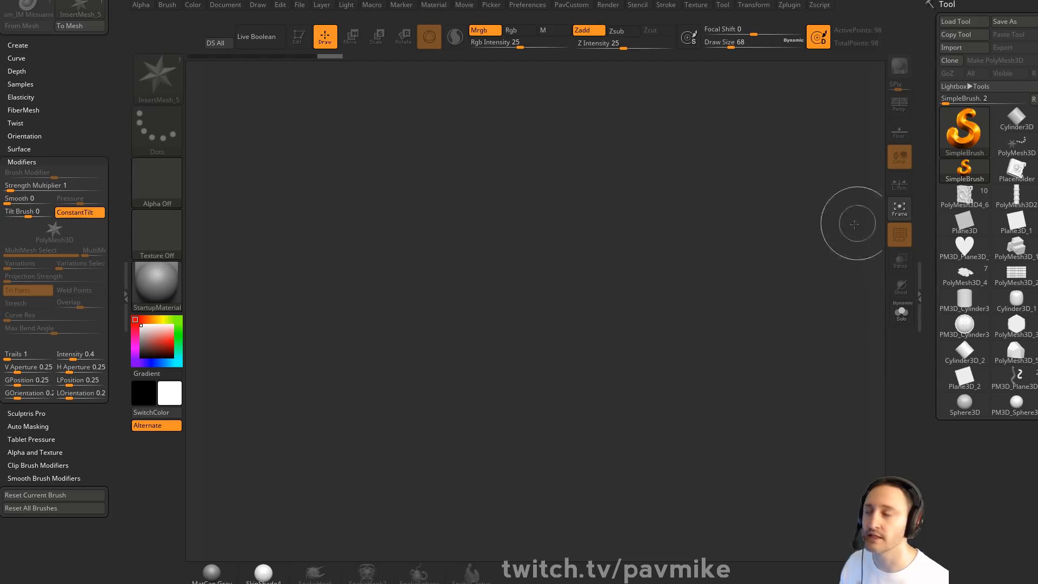
Load the PolyMesh3D_4 bookshelf scene, enter edit mode and frame the whole scene from the front
{"action": "left_click_drag", "start_coordinate": [98, 135], "coordinate": [98, 298]}
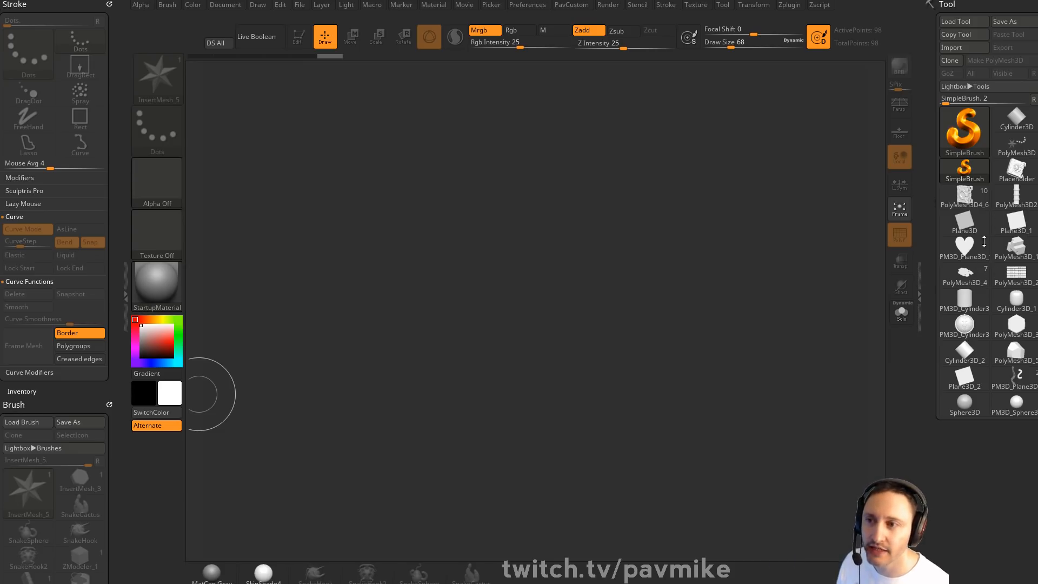
{"action": "left_click", "coordinate": [964, 273]}
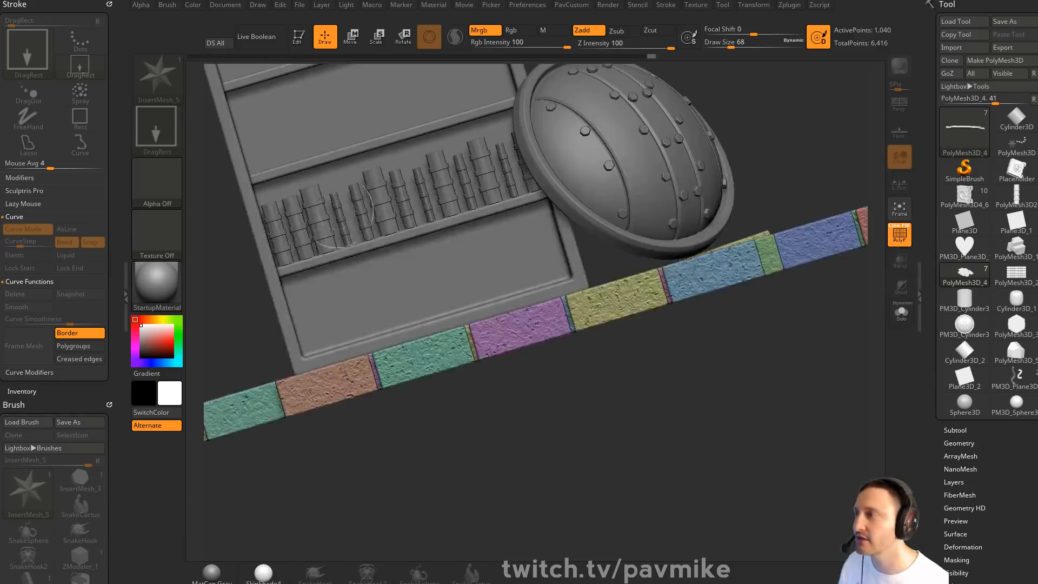
{"action": "left_click", "coordinate": [299, 37]}
{"action": "key", "text": "f"}
{"action": "left_click_drag", "start_coordinate": [600, 379], "coordinate": [667, 361], "text": "shift"}
{"action": "key", "text": "f"}
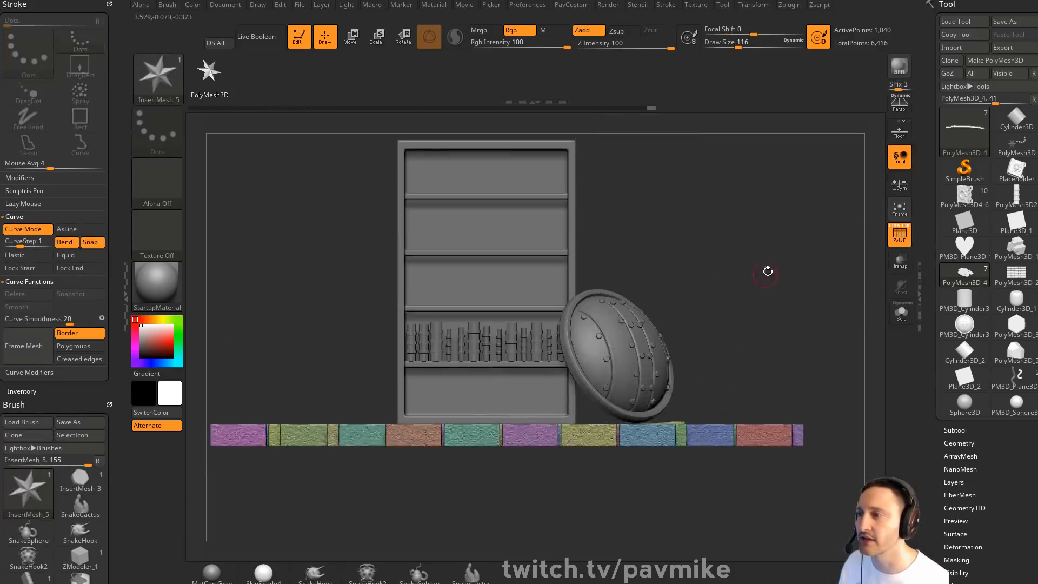
Select the NanoMesh books subtool and inspect it both isolated and in place on the shelf
{"action": "key", "text": "s"}
{"action": "mouse_move", "coordinate": [751, 287]}
{"action": "left_mouse_down"}
{"action": "mouse_move", "coordinate": [708, 253]}
{"action": "mouse_move", "coordinate": [648, 288]}
{"action": "left_mouse_up"}
{"action": "left_click", "coordinate": [485, 318], "text": "alt"}
{"action": "key", "text": "s"}
{"action": "left_click", "coordinate": [899, 312]}
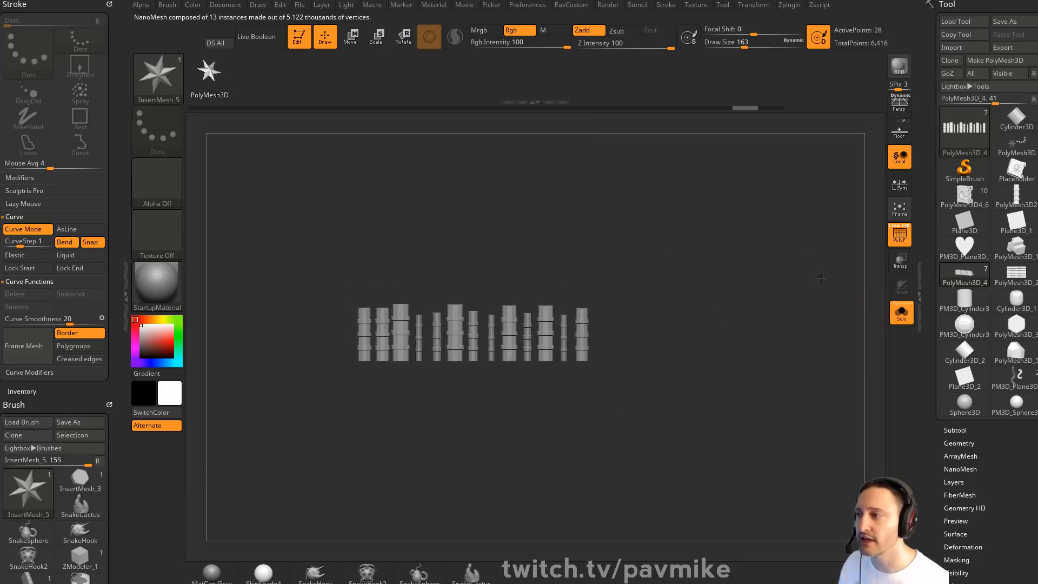
{"action": "left_click_drag", "start_coordinate": [877, 312], "coordinate": [817, 313]}
{"action": "left_click", "coordinate": [899, 312]}
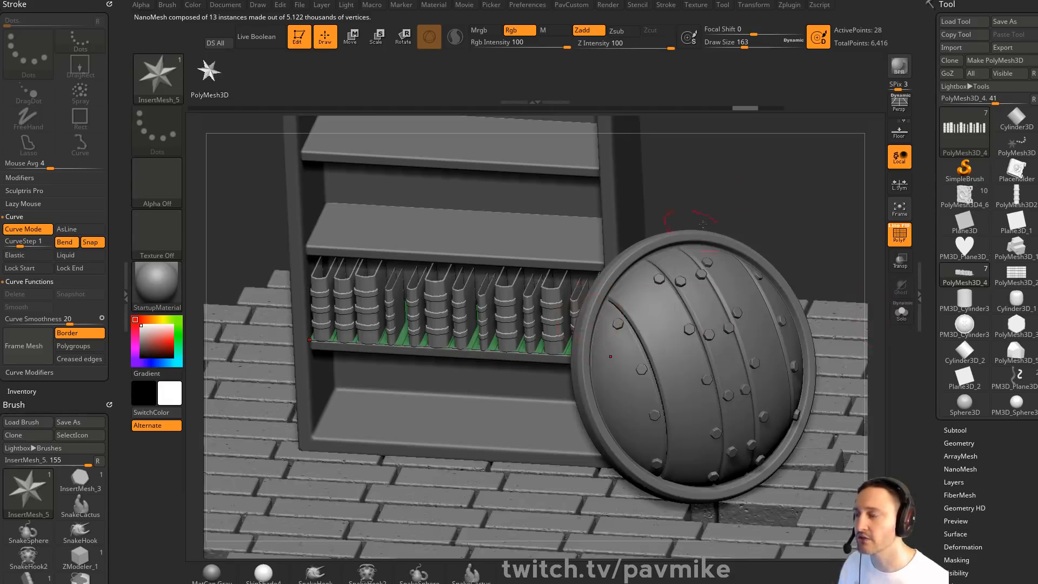
{"action": "key", "text": "s"}
{"action": "left_click_drag", "start_coordinate": [703, 223], "coordinate": [754, 185]}
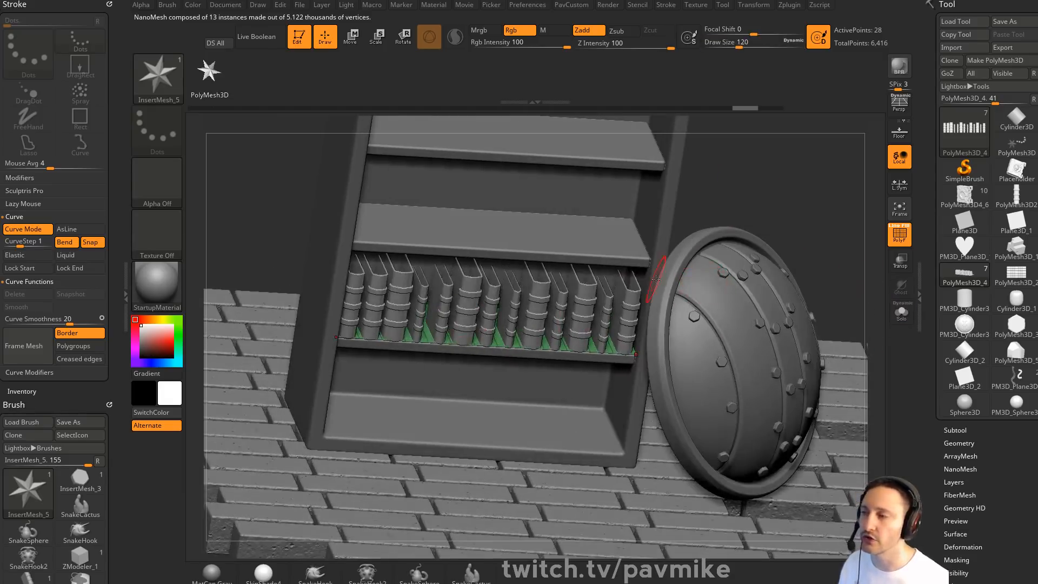
{"action": "left_click_drag", "start_coordinate": [835, 239], "coordinate": [872, 276]}
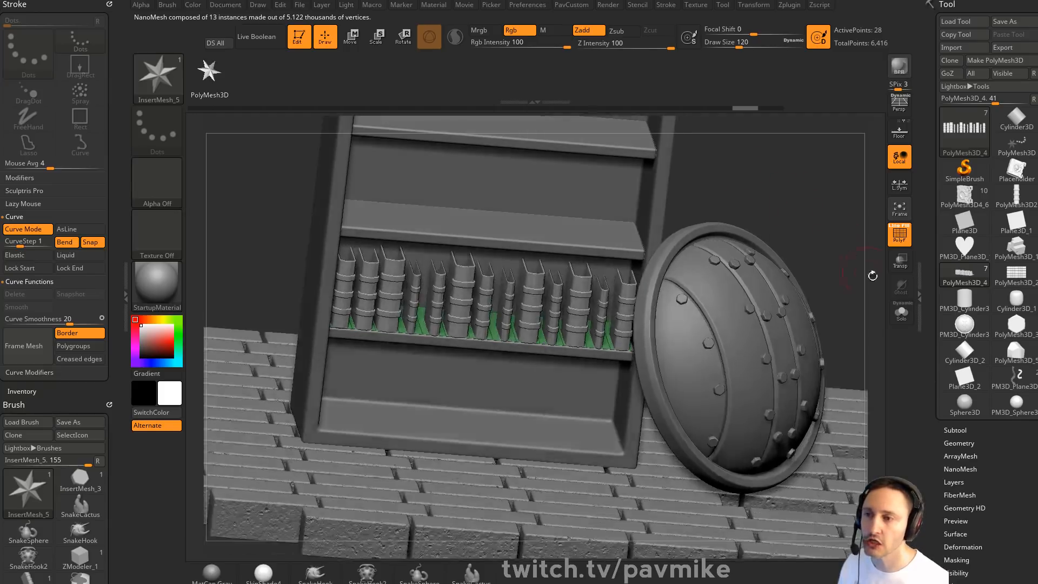
Convert the NanoMesh books to real geometry with Convert BPR To Geo and isolate the subtool
{"action": "mouse_move", "coordinate": [936, 338]}
{"action": "left_mouse_down"}
{"action": "mouse_move", "coordinate": [937, 289]}
{"action": "mouse_move", "coordinate": [935, 340]}
{"action": "left_mouse_up"}
{"action": "left_click_drag", "start_coordinate": [929, 146], "coordinate": [938, 7]}
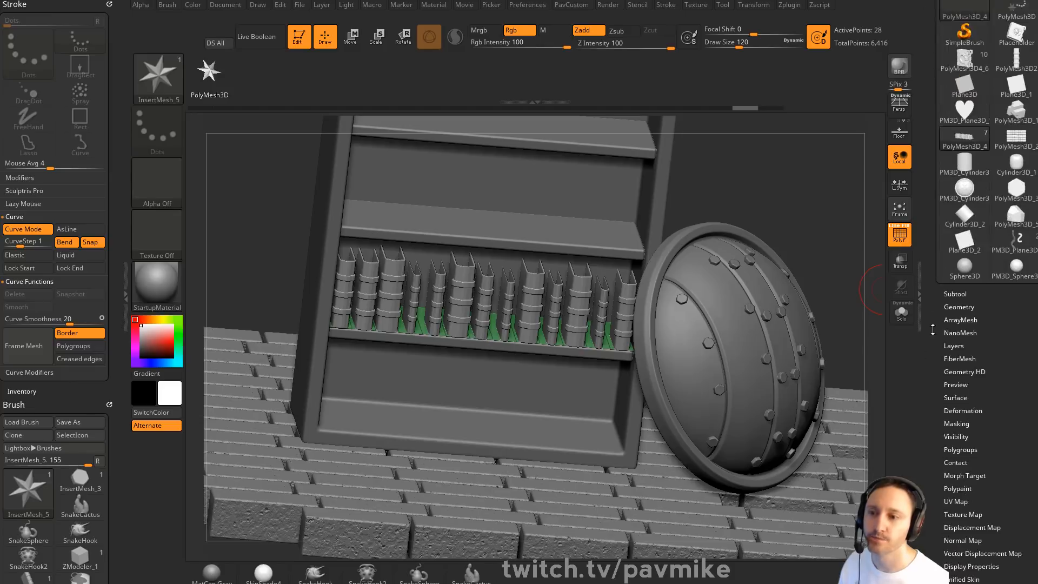
{"action": "left_click_drag", "start_coordinate": [929, 351], "coordinate": [932, 324]}
{"action": "key", "text": "shift"}
{"action": "left_click", "coordinate": [959, 276]}
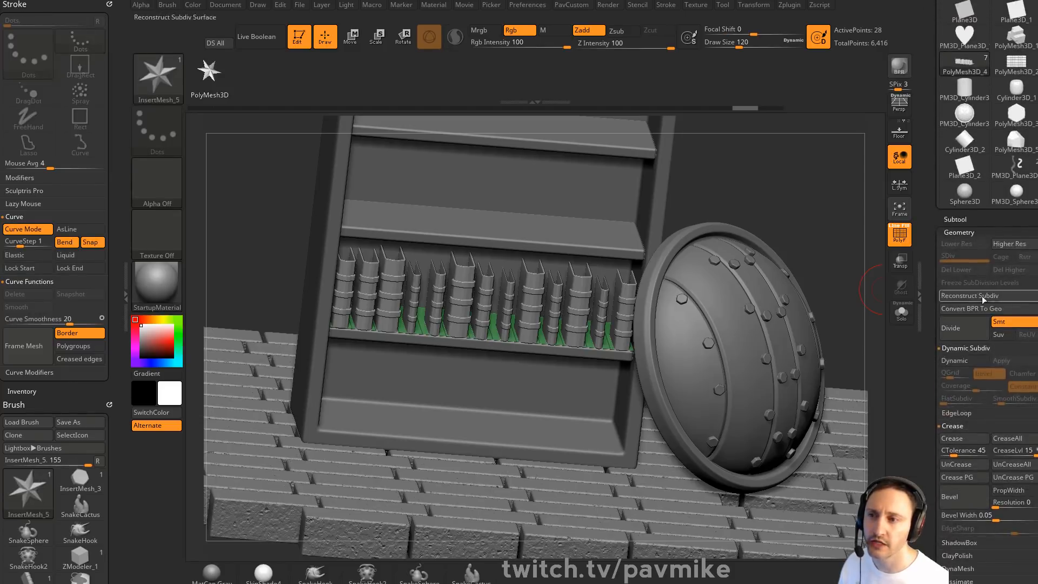
{"action": "left_click", "coordinate": [900, 316]}
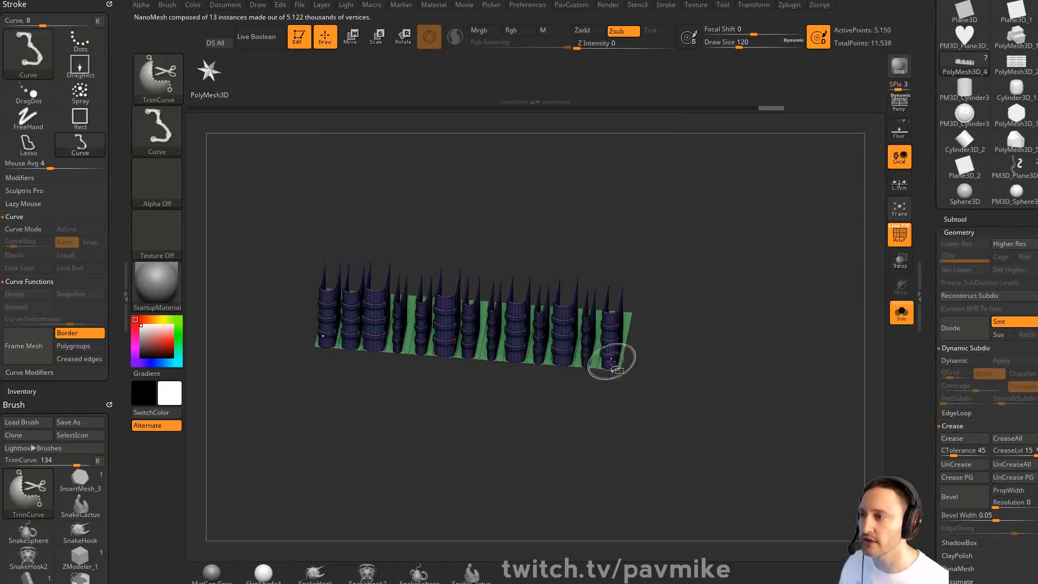
Hide the green base strip under the books and remove it with Del Hidden
{"action": "left_click", "coordinate": [605, 360], "text": "ctrl+shift"}
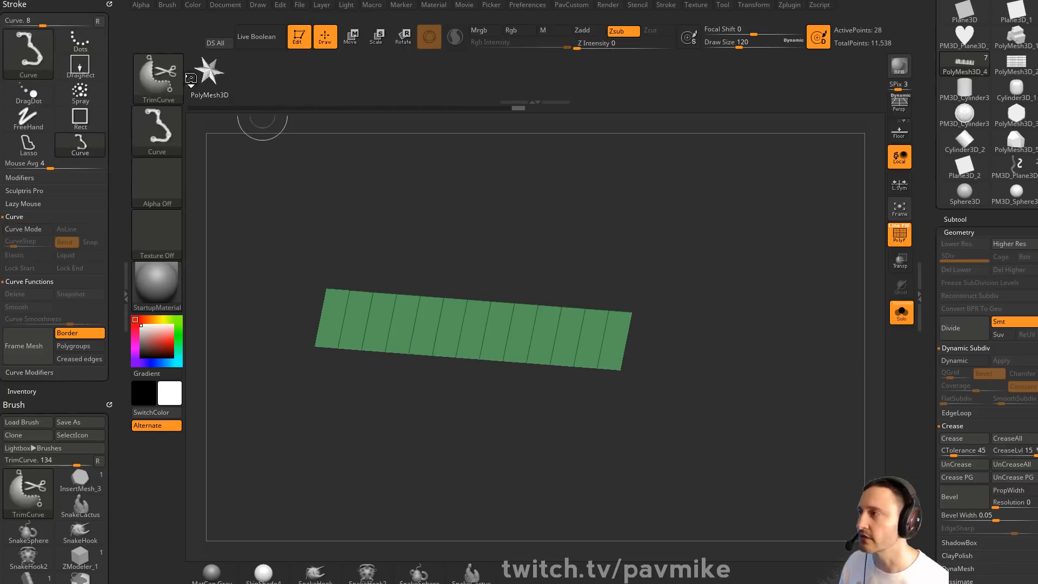
{"action": "left_click", "coordinate": [169, 82], "text": "ctrl+shift"}
{"action": "left_click", "coordinate": [145, 100], "text": "ctrl+shift"}
{"action": "left_click_drag", "start_coordinate": [757, 331], "coordinate": [781, 353], "text": "ctrl+shift"}
{"action": "key", "text": "space"}
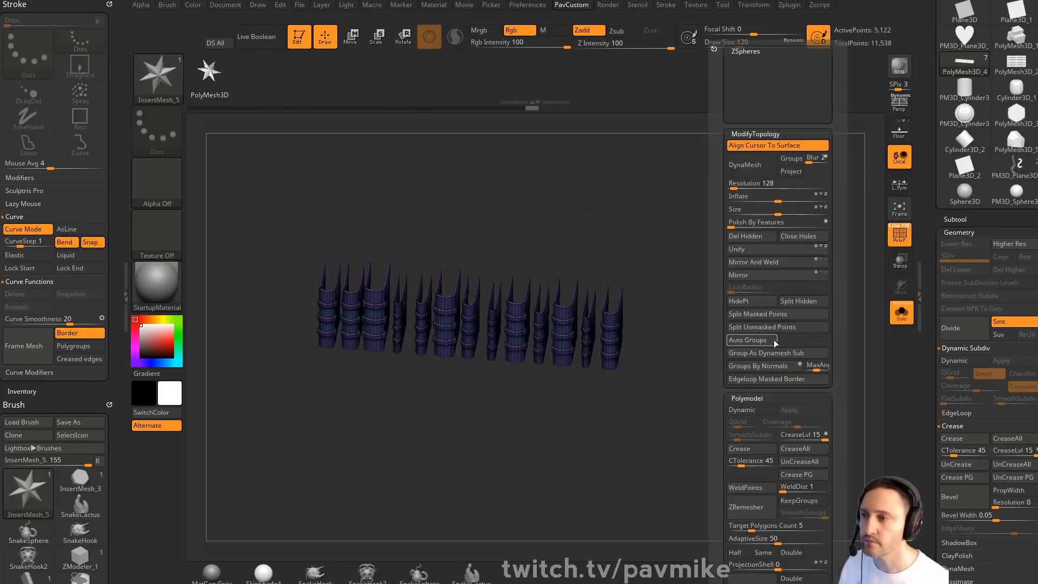
{"action": "left_click", "coordinate": [752, 237]}
Give each book its own polygroup with Auto Groups, viewing the row from the front
{"action": "left_click_drag", "start_coordinate": [682, 301], "coordinate": [739, 272], "text": "shift"}
{"action": "key", "text": "space"}
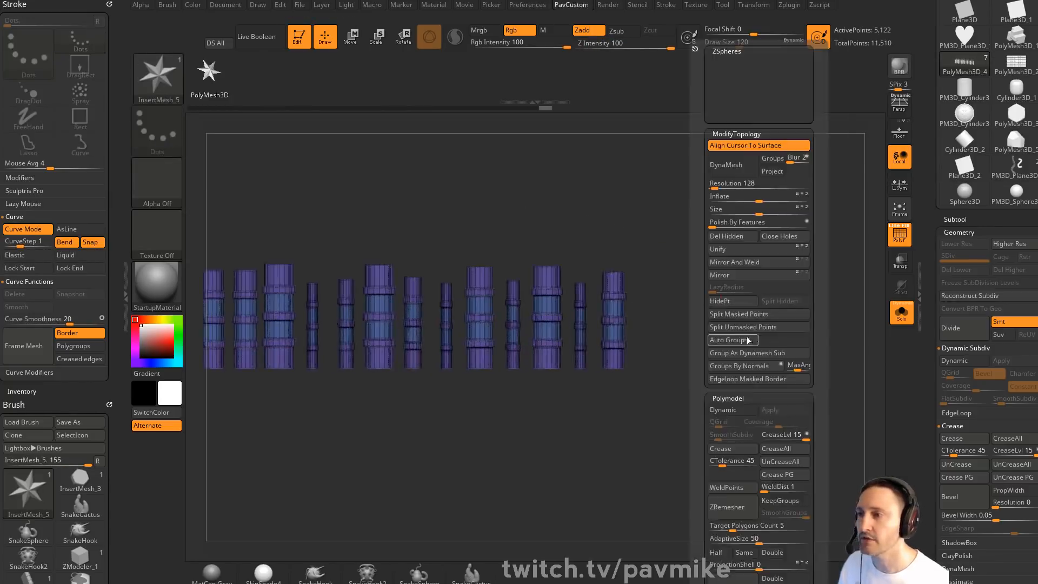
{"action": "left_click", "coordinate": [742, 342]}
{"action": "left_click_drag", "start_coordinate": [711, 237], "coordinate": [792, 233], "text": "alt"}
Mask everything except the second book, move it against the first book and clear the mask
{"action": "key", "text": "w"}
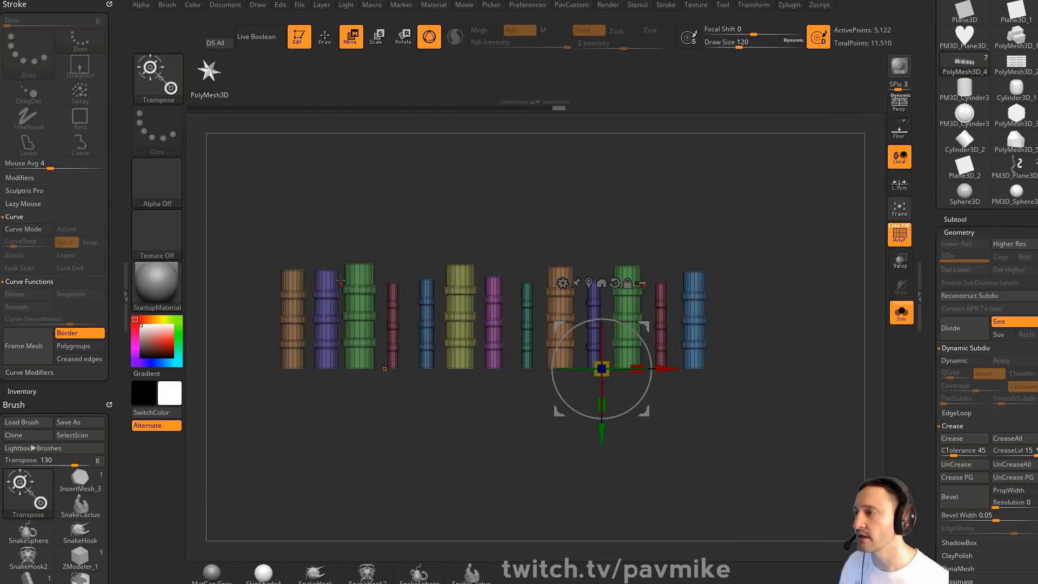
{"action": "left_click", "coordinate": [326, 272], "text": "ctrl+shift"}
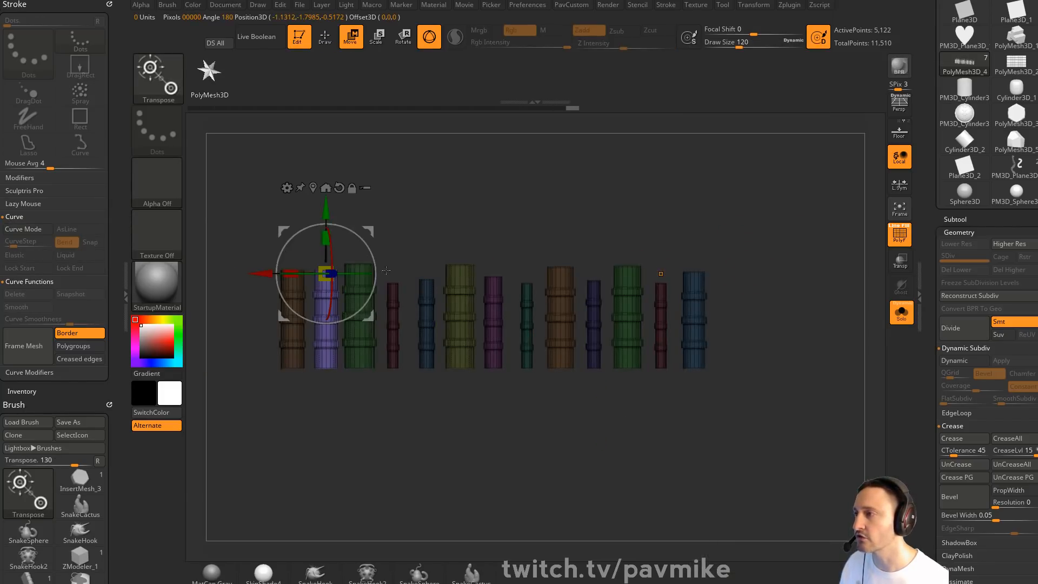
{"action": "left_click", "coordinate": [339, 188]}
{"action": "left_click_drag", "start_coordinate": [261, 273], "coordinate": [254, 274]}
{"action": "key", "text": "q"}
{"action": "left_click_drag", "start_coordinate": [498, 226], "coordinate": [543, 237], "text": "ctrl"}
Switch to the Move brush with draw size 1 and turn on Topological auto masking
{"action": "key", "text": "bracketright"}
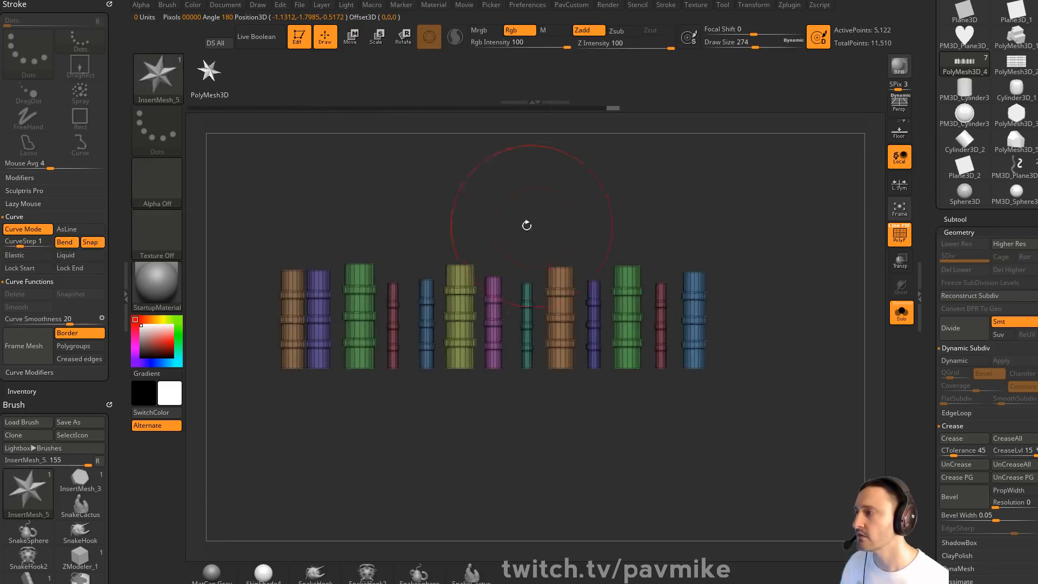
{"action": "key", "text": "b"}
{"action": "key", "text": "m"}
{"action": "key", "text": "v"}
{"action": "key", "text": "s"}
{"action": "left_click_drag", "start_coordinate": [386, 205], "coordinate": [330, 202]}
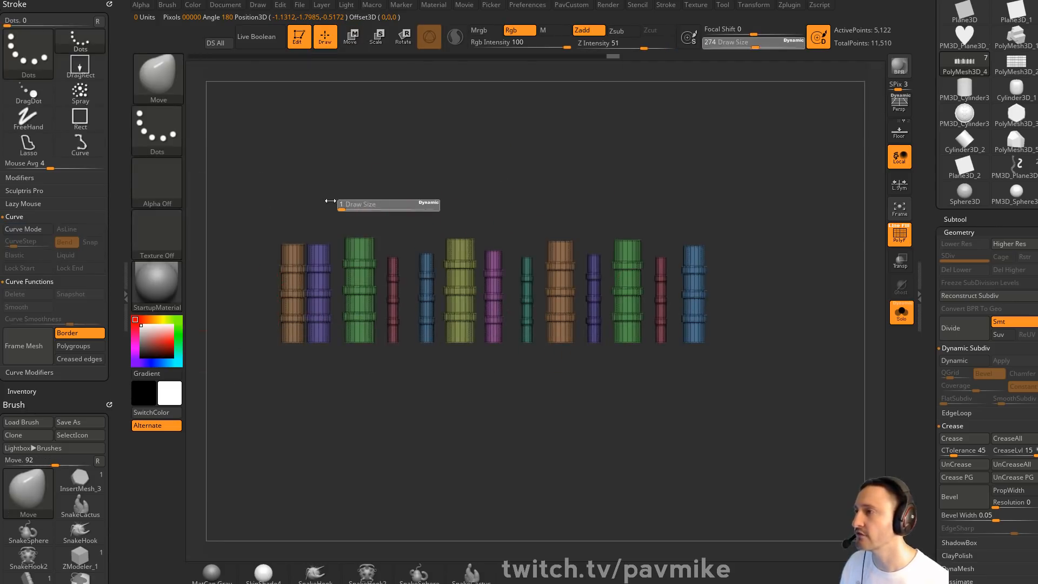
{"action": "mouse_move", "coordinate": [119, 315]}
{"action": "left_mouse_down"}
{"action": "mouse_move", "coordinate": [121, 158]}
{"action": "mouse_move", "coordinate": [121, 167]}
{"action": "left_mouse_up"}
{"action": "left_click", "coordinate": [32, 141], "text": "shift"}
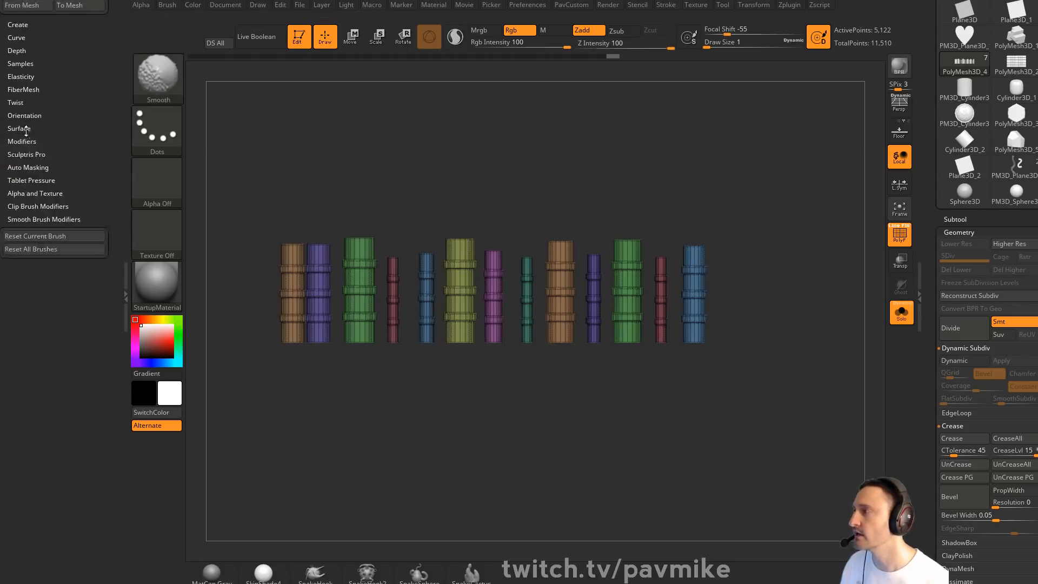
{"action": "left_click", "coordinate": [28, 167]}
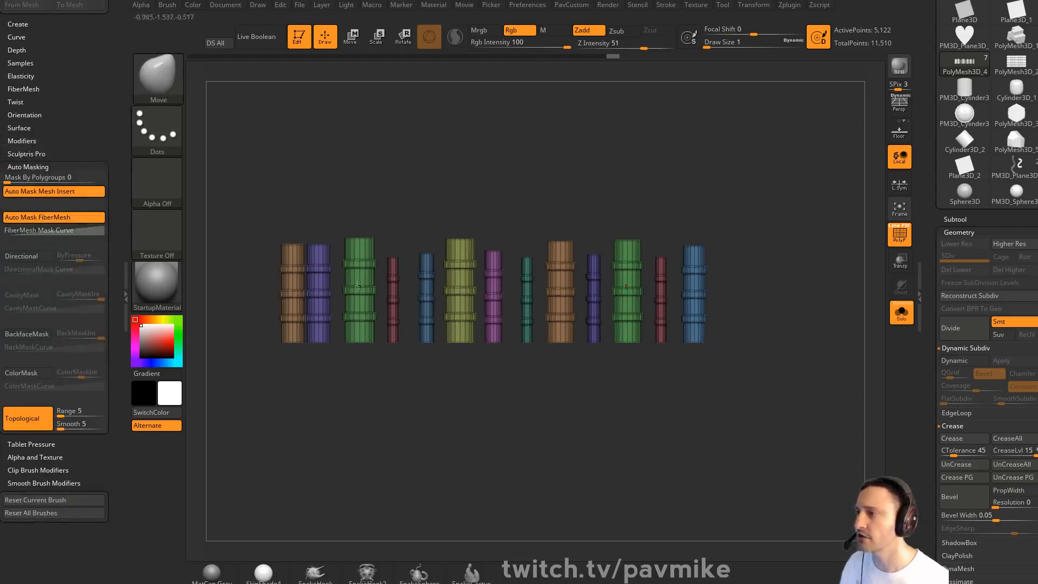
Slide individual books sideways with the Move brush to form tight groups of four, three, four and two
{"action": "key", "text": "ctrl+z"}
{"action": "mouse_move", "coordinate": [355, 274]}
{"action": "left_mouse_down"}
{"action": "mouse_move", "coordinate": [358, 285]}
{"action": "mouse_move", "coordinate": [332, 261]}
{"action": "mouse_move", "coordinate": [379, 274]}
{"action": "mouse_move", "coordinate": [350, 288]}
{"action": "left_mouse_up"}
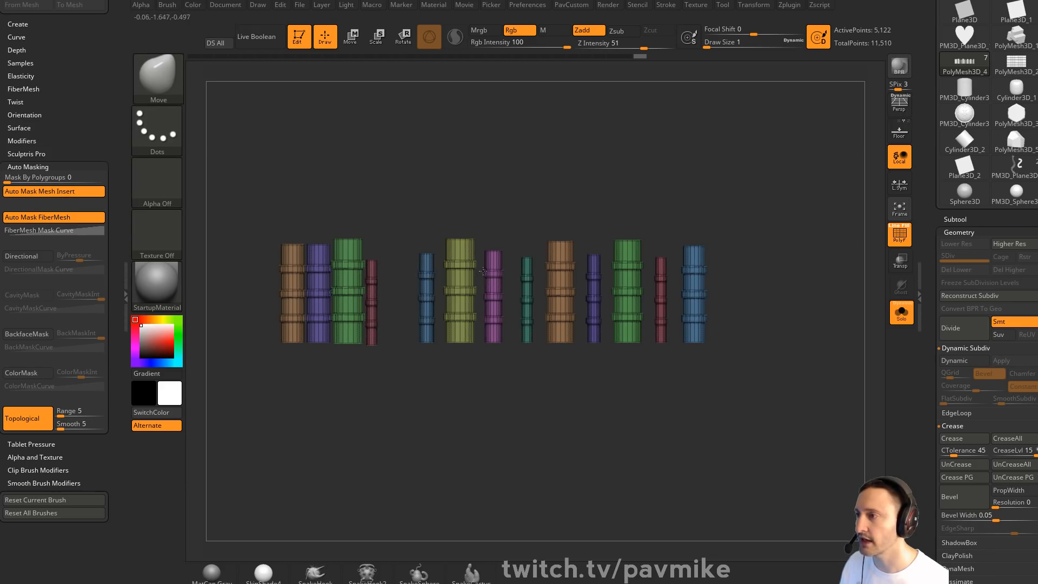
{"action": "left_click_drag", "start_coordinate": [461, 282], "coordinate": [465, 286]}
{"action": "mouse_move", "coordinate": [546, 287]}
{"action": "left_mouse_down"}
{"action": "mouse_move", "coordinate": [532, 288]}
{"action": "mouse_move", "coordinate": [639, 287]}
{"action": "mouse_move", "coordinate": [589, 287]}
{"action": "left_mouse_up"}
{"action": "left_click_drag", "start_coordinate": [660, 283], "coordinate": [639, 287]}
{"action": "left_click_drag", "start_coordinate": [752, 275], "coordinate": [753, 258], "text": "shift"}
Mask all but the brown book in the third group, copy it into the gap before the last green book and clear the mask
{"action": "key", "text": "w"}
{"action": "left_click", "coordinate": [548, 252], "text": "ctrl"}
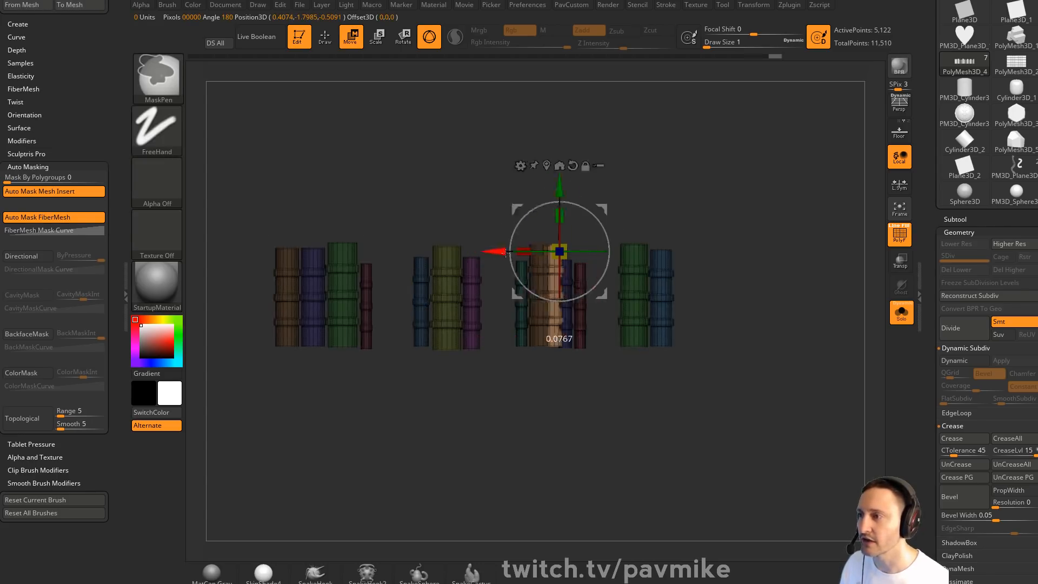
{"action": "left_click_drag", "start_coordinate": [489, 252], "coordinate": [547, 258], "text": "ctrl"}
{"action": "left_click_drag", "start_coordinate": [730, 208], "coordinate": [771, 243], "text": "ctrl"}
Mask everything except the purple book beside the yellow one, tilt it toward the yellow book and clear the mask
{"action": "left_click", "coordinate": [483, 286], "text": "ctrl"}
{"action": "mouse_move", "coordinate": [521, 255]}
{"action": "left_mouse_down"}
{"action": "mouse_move", "coordinate": [505, 238]}
{"action": "mouse_move", "coordinate": [533, 249]}
{"action": "left_mouse_up"}
{"action": "left_click_drag", "start_coordinate": [617, 167], "coordinate": [595, 184], "text": "ctrl"}
Mask everything except the blue book before the yellow one, tilt it slightly toward the yellow book and clear the mask
{"action": "left_click", "coordinate": [434, 278], "text": "ctrl"}
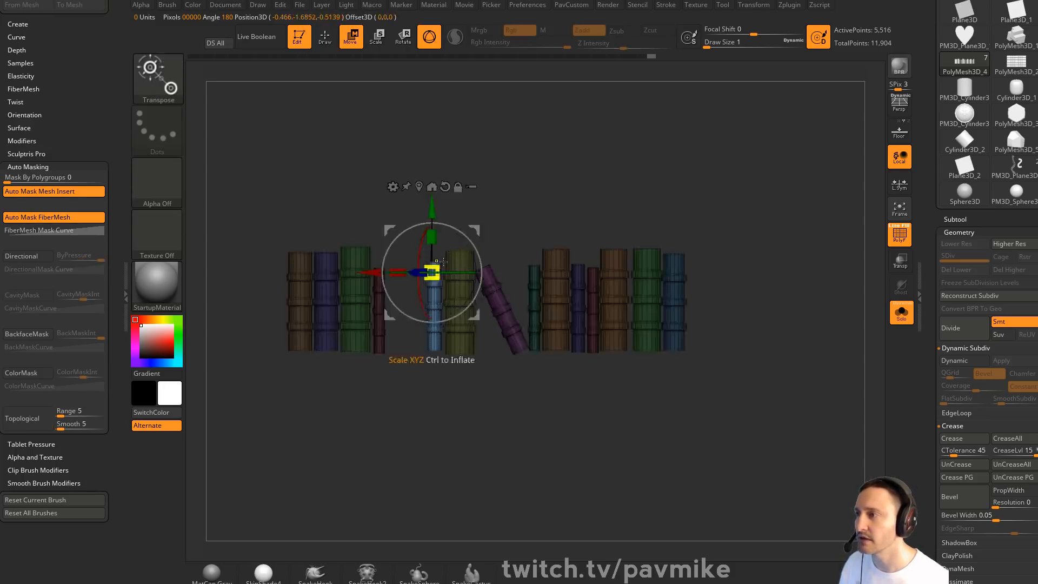
{"action": "mouse_move", "coordinate": [479, 249]}
{"action": "left_mouse_down"}
{"action": "mouse_move", "coordinate": [492, 222]}
{"action": "mouse_move", "coordinate": [439, 234]}
{"action": "mouse_move", "coordinate": [462, 237]}
{"action": "left_mouse_up"}
{"action": "key", "text": "ctrl+z"}
{"action": "left_click_drag", "start_coordinate": [477, 234], "coordinate": [474, 234]}
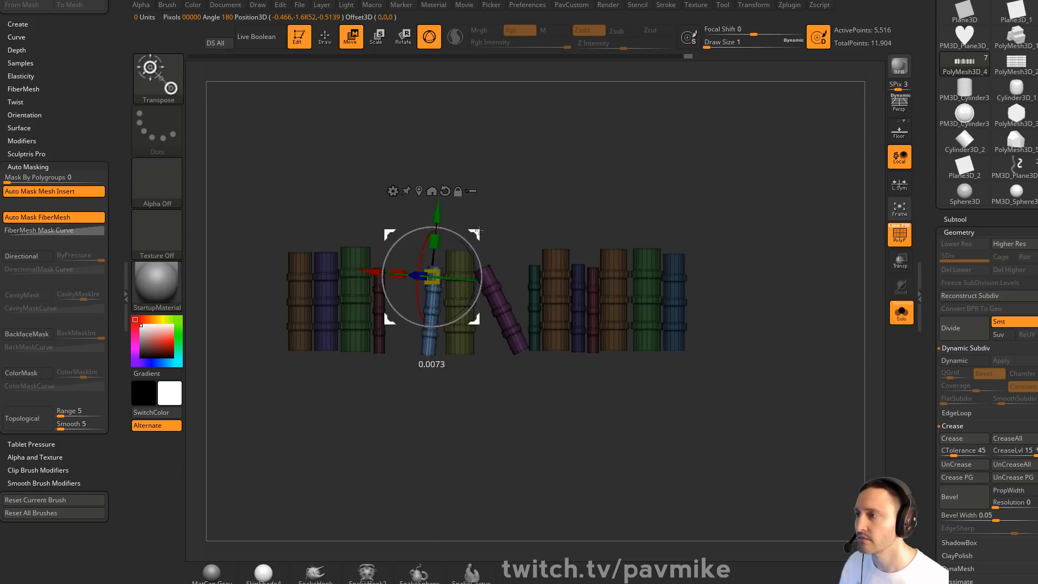
{"action": "key", "text": "q"}
{"action": "left_click_drag", "start_coordinate": [646, 198], "coordinate": [654, 219], "text": "ctrl"}
Turn off PolyFrame and Solo to show the whole bookcase scene, and enable Dynamic Subdiv on the books
{"action": "key", "text": "shift+f"}
{"action": "left_click", "coordinate": [901, 313]}
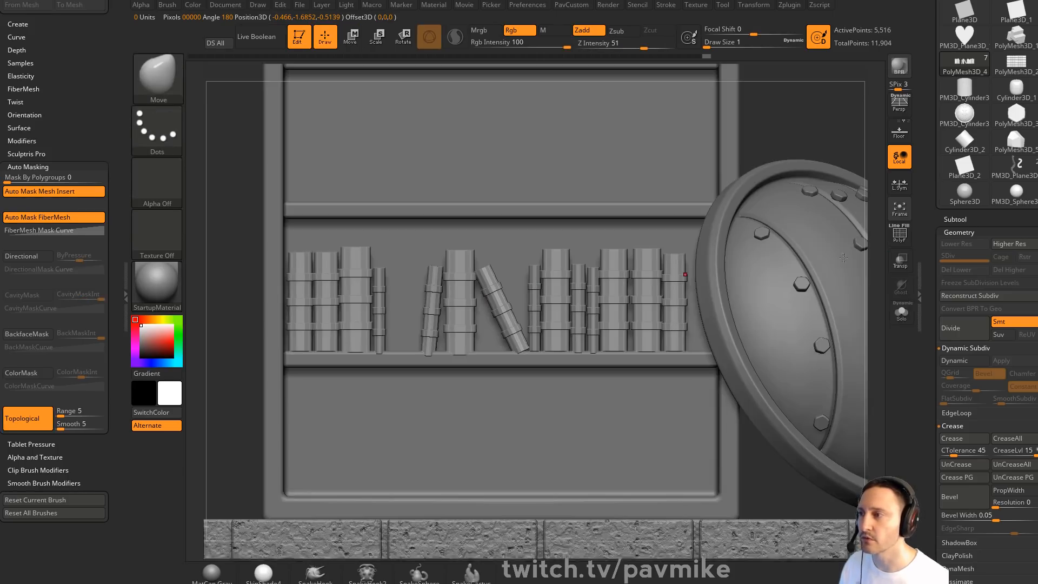
{"action": "mouse_move", "coordinate": [801, 148]}
{"action": "left_mouse_down", "text": "alt"}
{"action": "mouse_move", "coordinate": [748, 136]}
{"action": "mouse_move", "coordinate": [771, 225]}
{"action": "left_mouse_up", "text": "alt"}
{"action": "key", "text": "s"}
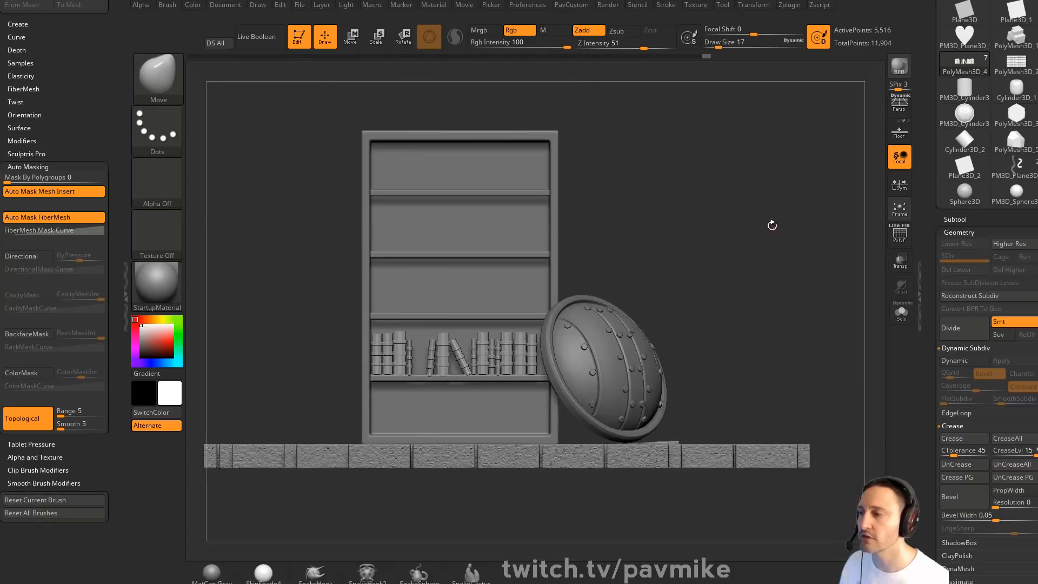
{"action": "key", "text": "w"}
{"action": "left_click_drag", "start_coordinate": [670, 250], "coordinate": [722, 250], "text": "alt"}
{"action": "key", "text": "d"}
{"action": "key", "text": "q"}
{"action": "key", "text": "Tab"}
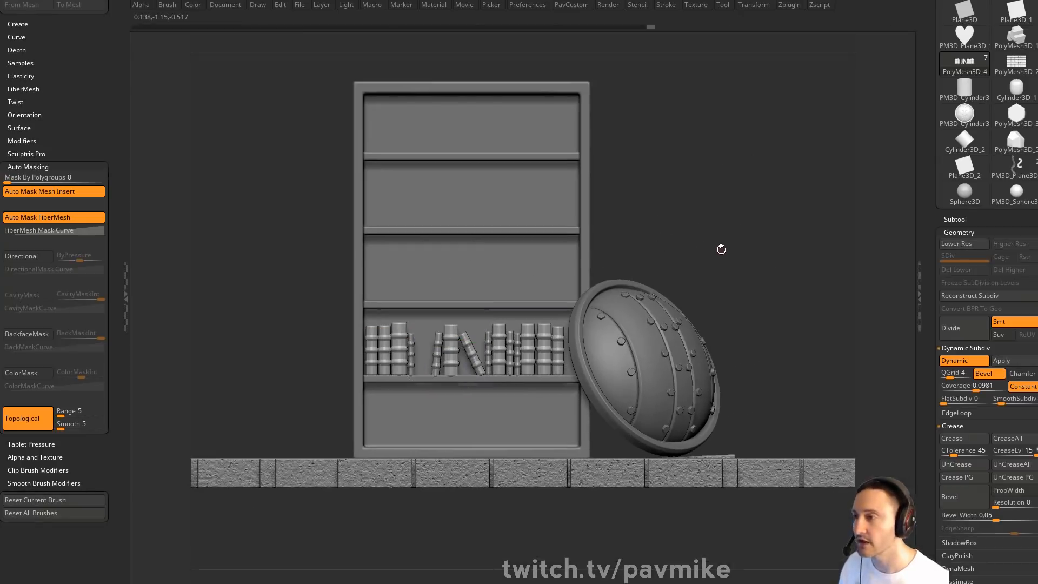
Set the books' crease tolerance to 29, QGrid to 0, SmoothSubdiv to 3 and crease level to 2
{"action": "key", "text": "2"}
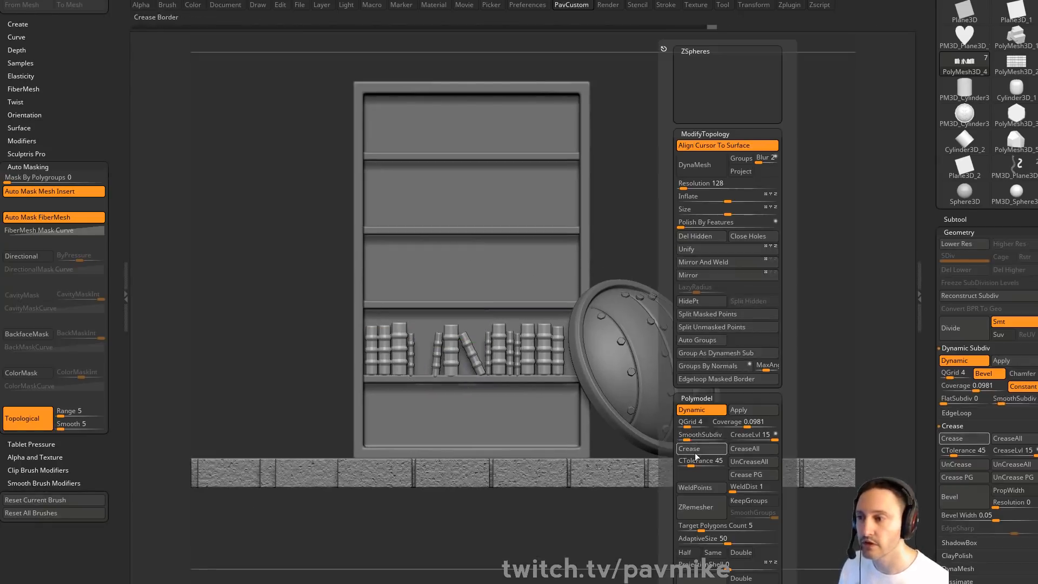
{"action": "left_click_drag", "start_coordinate": [699, 461], "coordinate": [690, 461]}
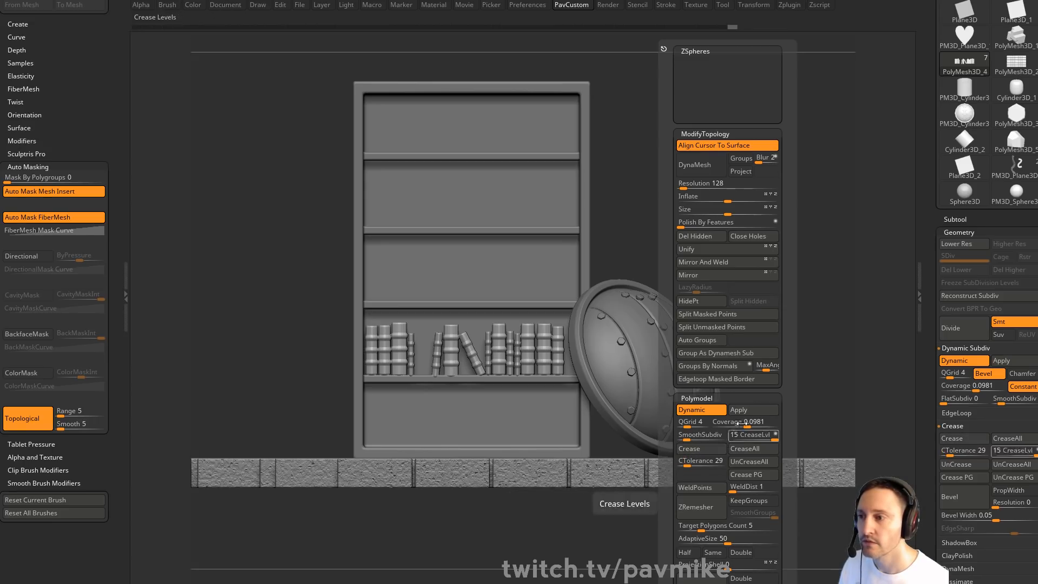
{"action": "left_click_drag", "start_coordinate": [687, 426], "coordinate": [680, 426]}
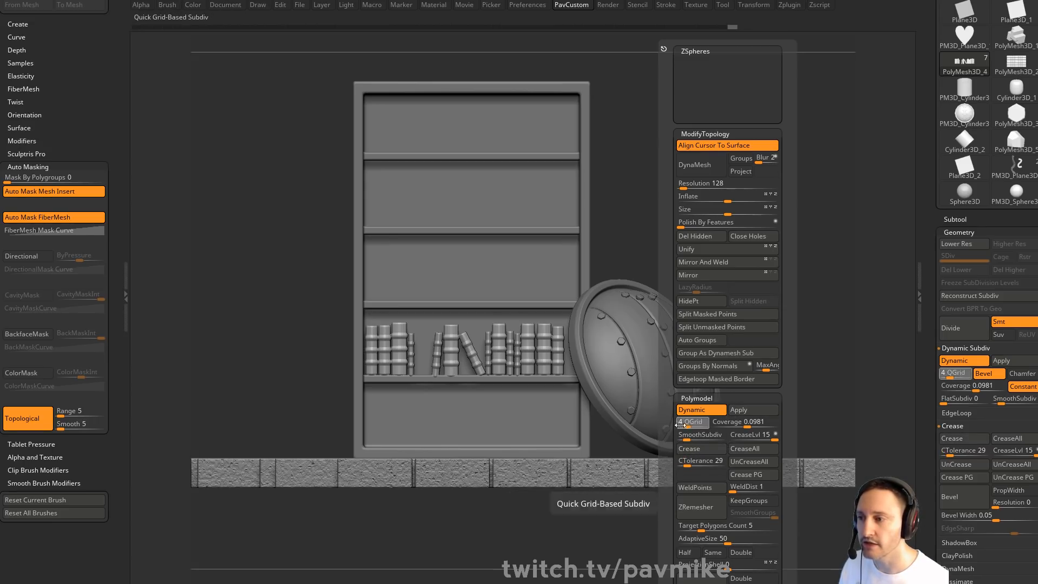
{"action": "left_click", "coordinate": [686, 437]}
{"action": "left_click_drag", "start_coordinate": [756, 439], "coordinate": [738, 439]}
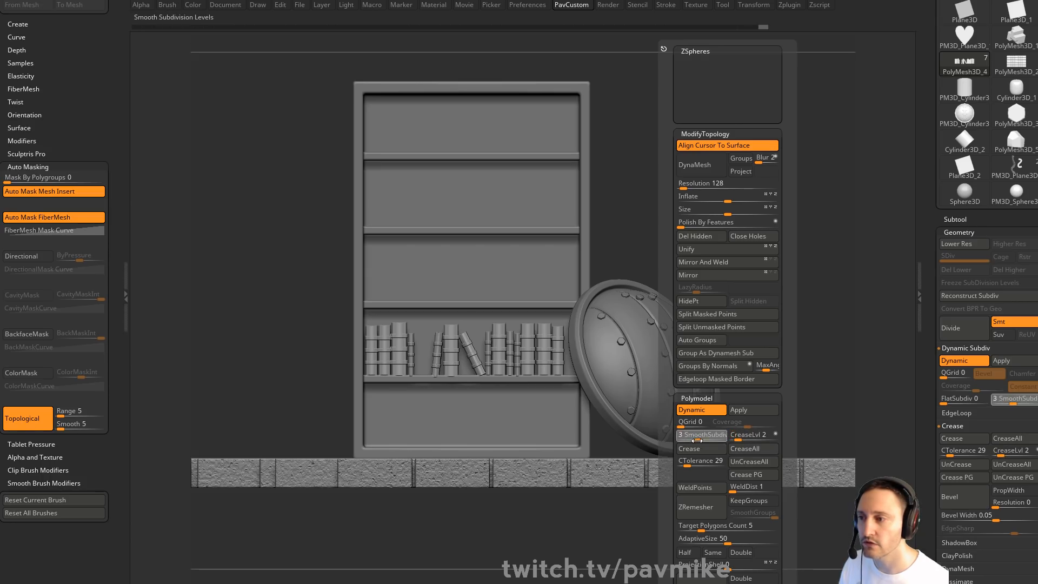
Shift the row of books along its shelf and scale it in width to fill the space between the bookcase's sides
{"action": "left_click_drag", "start_coordinate": [704, 238], "coordinate": [665, 223]}
{"action": "key", "text": "w"}
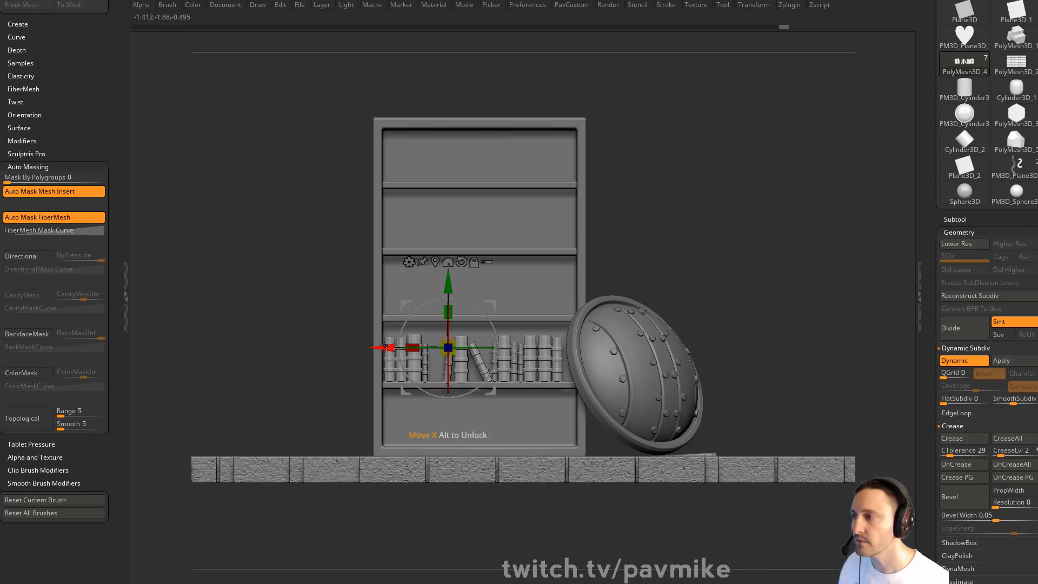
{"action": "left_click_drag", "start_coordinate": [385, 347], "coordinate": [413, 346]}
{"action": "left_click_drag", "start_coordinate": [657, 236], "coordinate": [690, 245]}
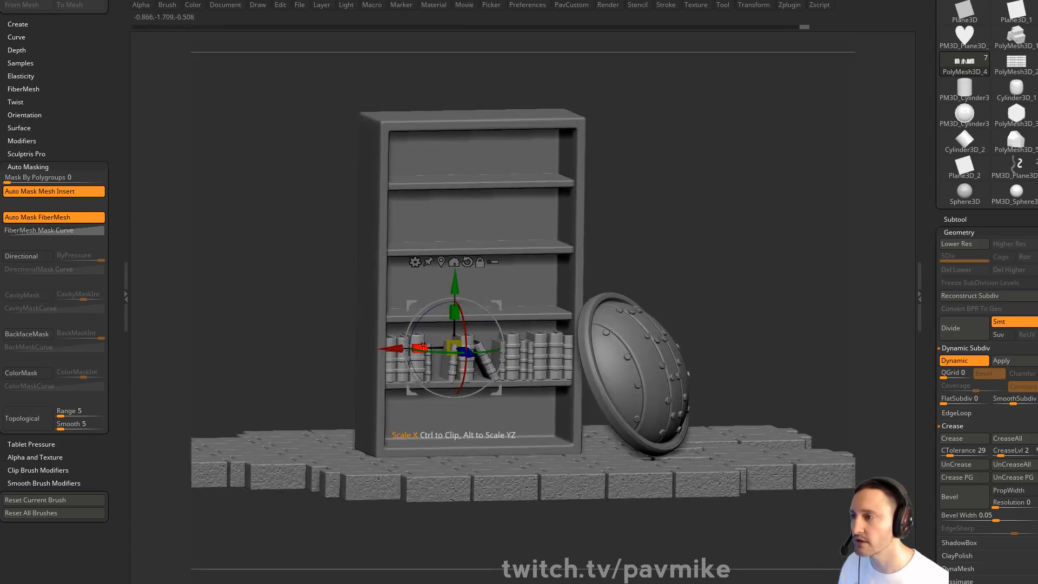
{"action": "left_click_drag", "start_coordinate": [424, 347], "coordinate": [394, 350]}
{"action": "key", "text": "q"}
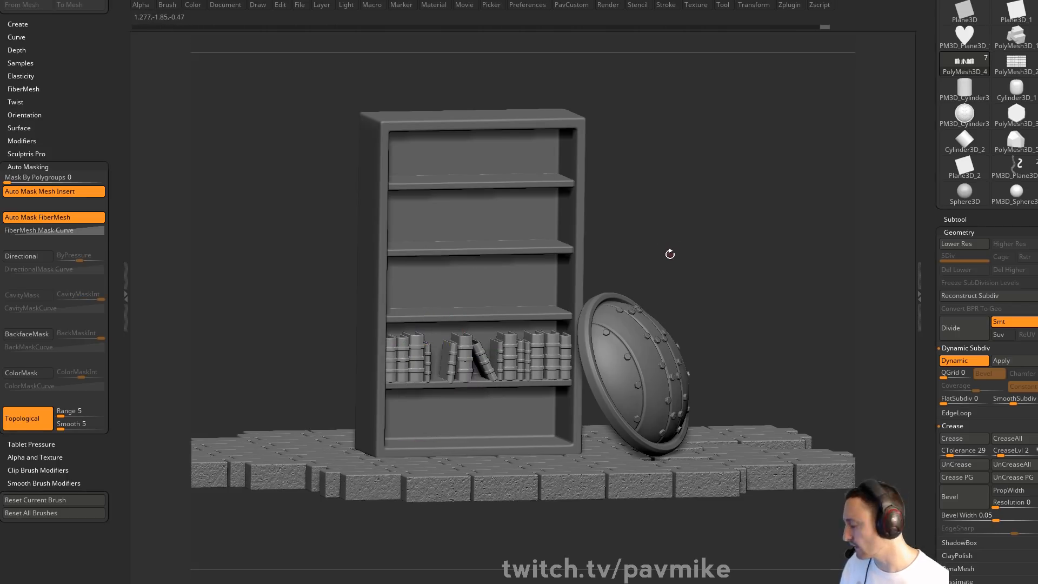
{"action": "key", "text": "Tab"}
{"action": "key", "text": "Tab"}
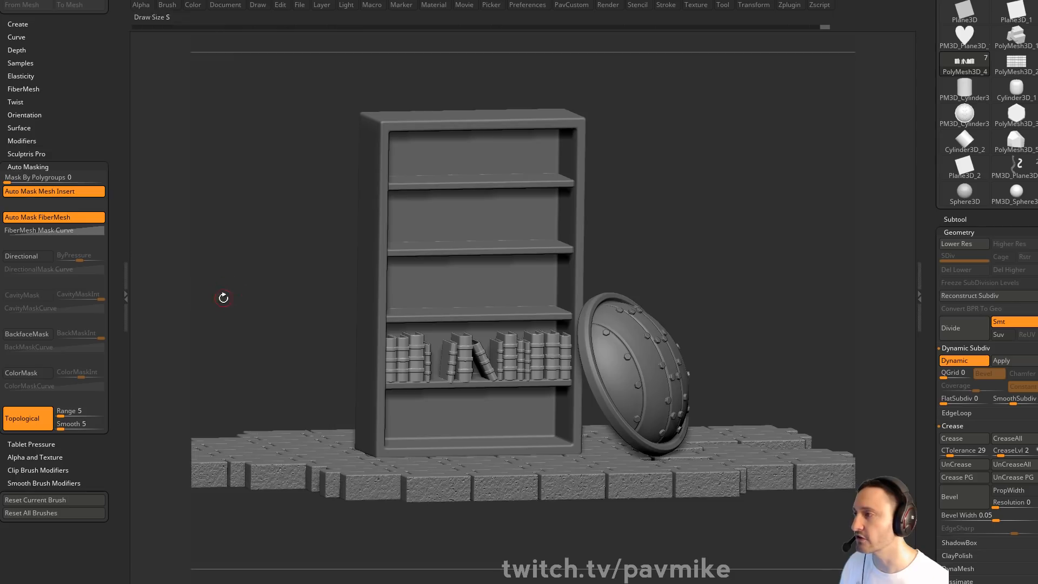
Copy the row of books straight up onto each of the three shelves above
{"action": "left_click_drag", "start_coordinate": [224, 298], "coordinate": [232, 296], "text": "shift"}
{"action": "left_click_drag", "start_coordinate": [695, 208], "coordinate": [698, 235], "text": "alt"}
{"action": "key", "text": "w"}
{"action": "left_click_drag", "start_coordinate": [457, 306], "coordinate": [479, 95]}
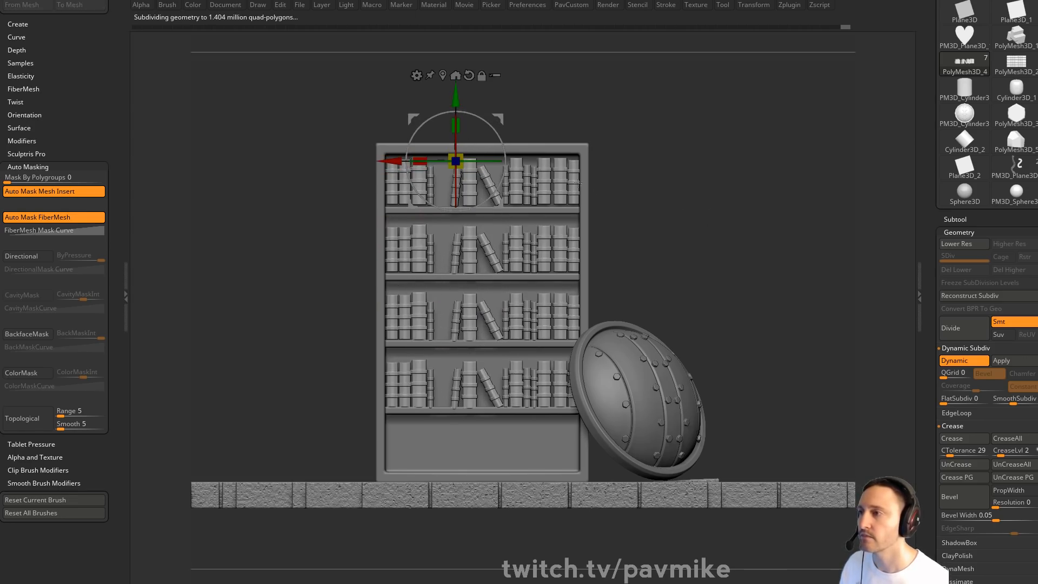
{"action": "key", "text": "q"}
Mask the top row of books, invert the mask, nudge the row vertically to sit on its shelf and clear the mask
{"action": "mouse_move", "coordinate": [690, 77]}
{"action": "left_mouse_down", "text": "ctrl"}
{"action": "mouse_move", "coordinate": [305, 182]}
{"action": "mouse_move", "coordinate": [294, 211]}
{"action": "left_mouse_up", "text": "ctrl"}
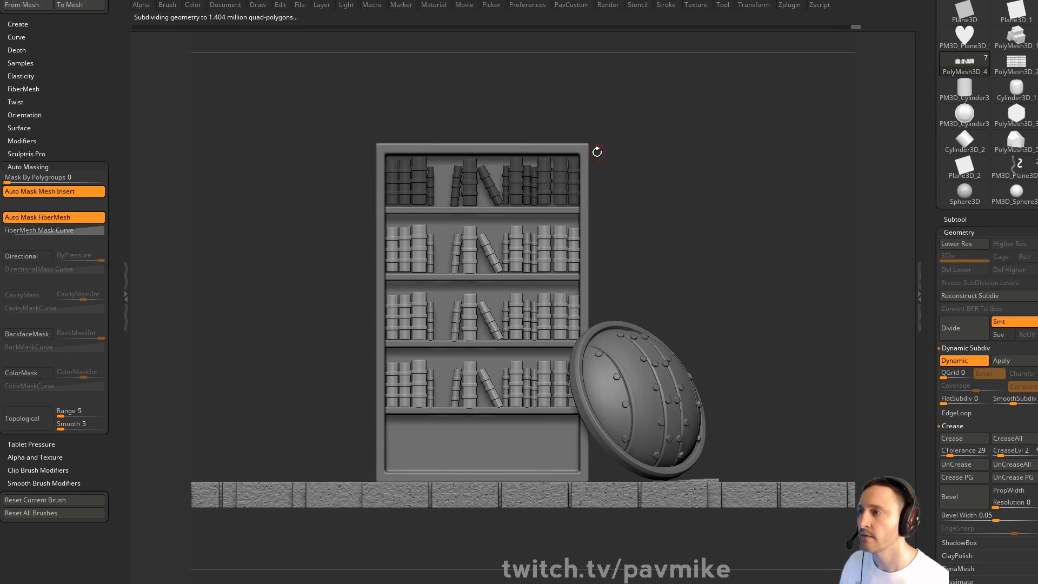
{"action": "key", "text": "w"}
{"action": "left_click", "coordinate": [471, 98], "text": "ctrl"}
{"action": "left_click_drag", "start_coordinate": [457, 98], "coordinate": [457, 99]}
{"action": "left_click_drag", "start_coordinate": [704, 132], "coordinate": [670, 216], "text": "ctrl"}
{"action": "key", "text": "q"}
{"action": "mouse_move", "coordinate": [642, 209]}
{"action": "right_mouse_down", "text": "ctrl"}
{"action": "mouse_move", "coordinate": [708, 213]}
{"action": "mouse_move", "coordinate": [687, 198]}
{"action": "right_mouse_up", "text": "ctrl"}
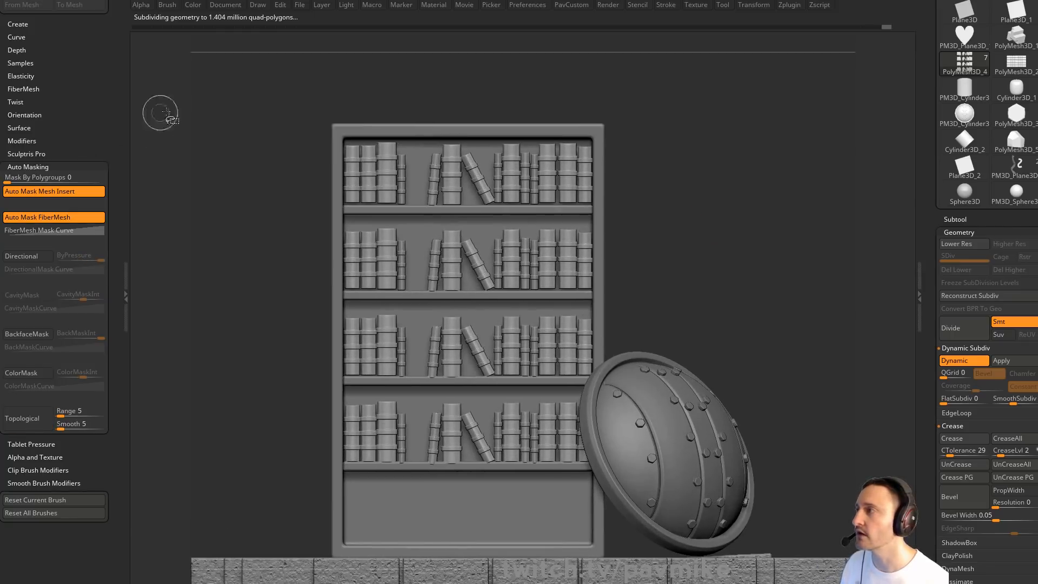
Isolate the right-hand seven books on the second shelf, move them out past the bookcase's left side and turn off Dynamic Subdiv
{"action": "key", "text": "Tab"}
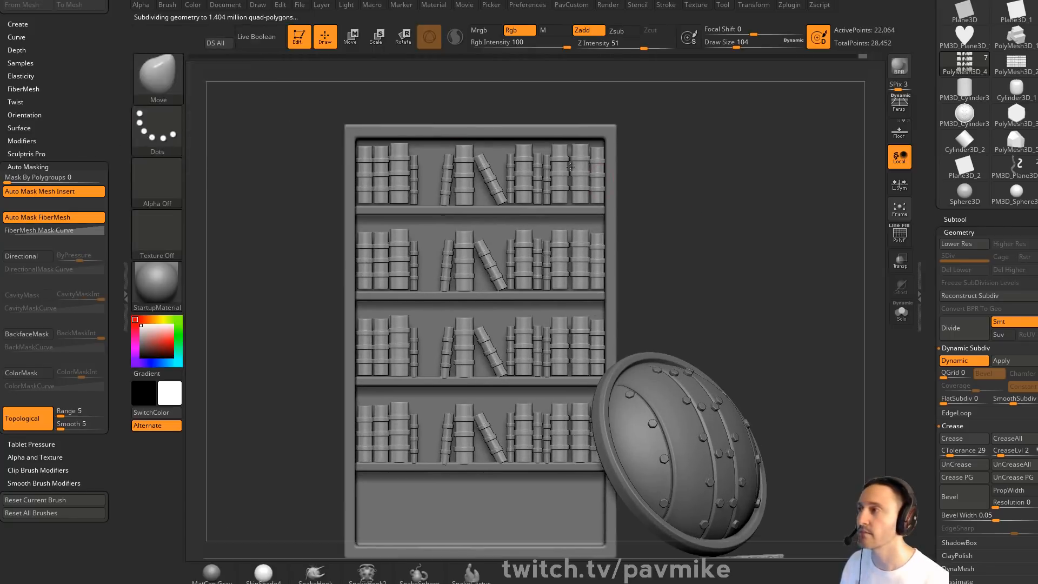
{"action": "key", "text": "ctrl+shift"}
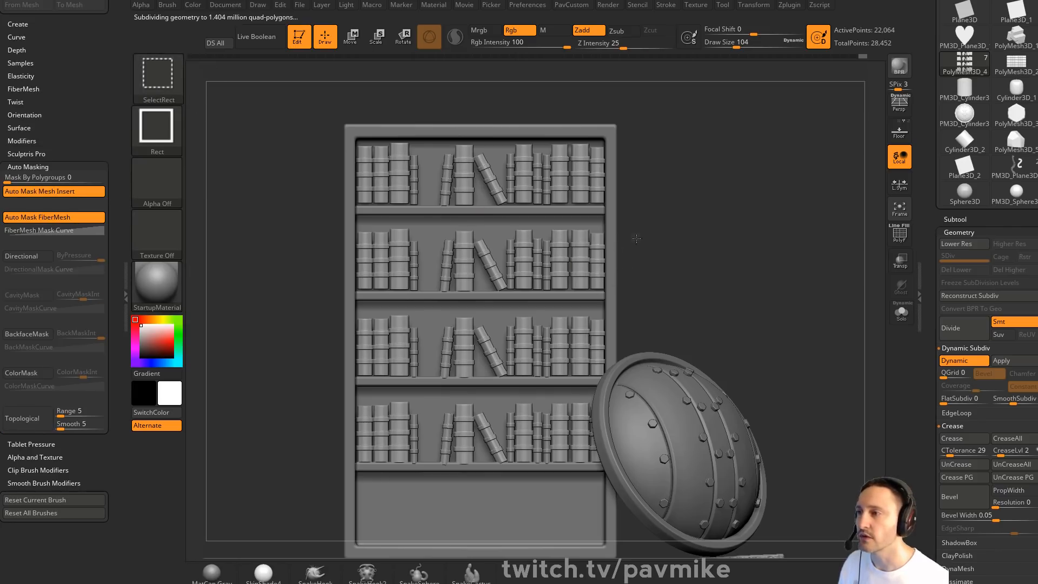
{"action": "left_click_drag", "start_coordinate": [649, 232], "coordinate": [506, 271], "text": "ctrl+shift"}
{"action": "key", "text": "ctrl+shift+a"}
{"action": "left_click", "coordinate": [744, 236], "text": "ctrl"}
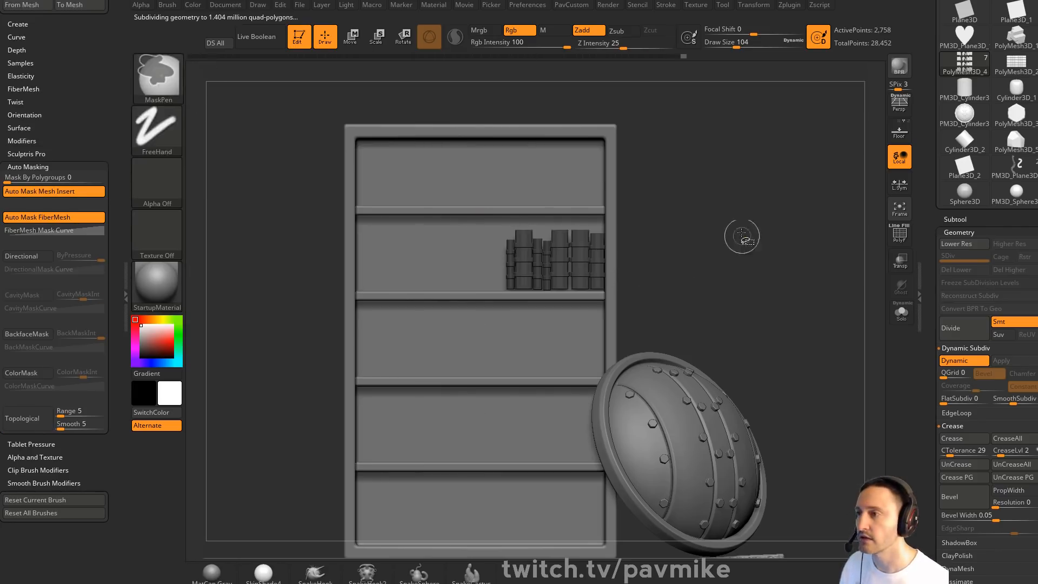
{"action": "left_click", "coordinate": [742, 186], "text": "ctrl+shift"}
{"action": "left_click", "coordinate": [741, 180], "text": "ctrl"}
{"action": "key", "text": "w"}
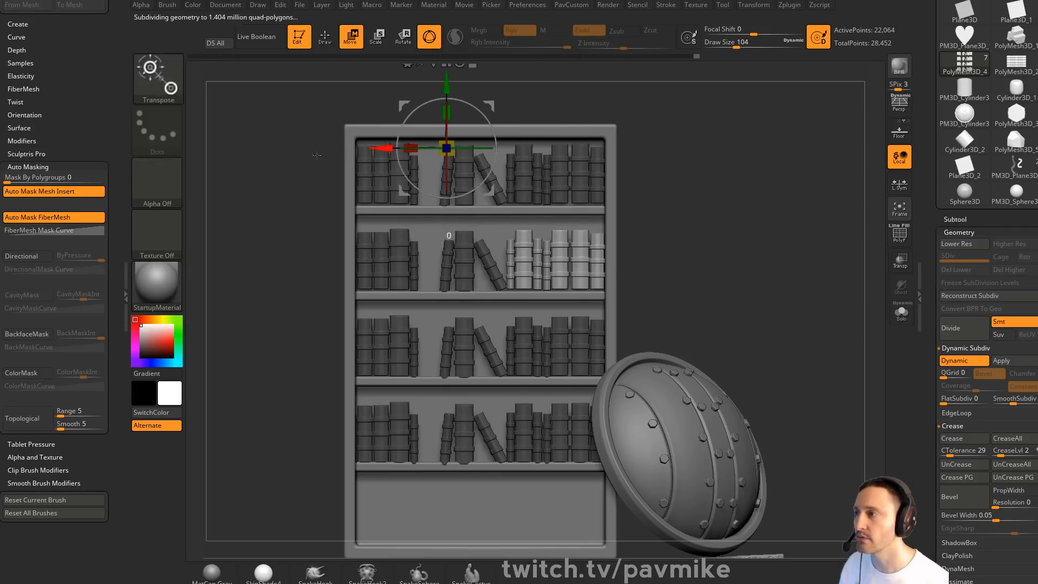
{"action": "left_click_drag", "start_coordinate": [385, 157], "coordinate": [139, 147]}
{"action": "key", "text": "shift+d"}
{"action": "left_click_drag", "start_coordinate": [281, 189], "coordinate": [301, 210], "text": "ctrl"}
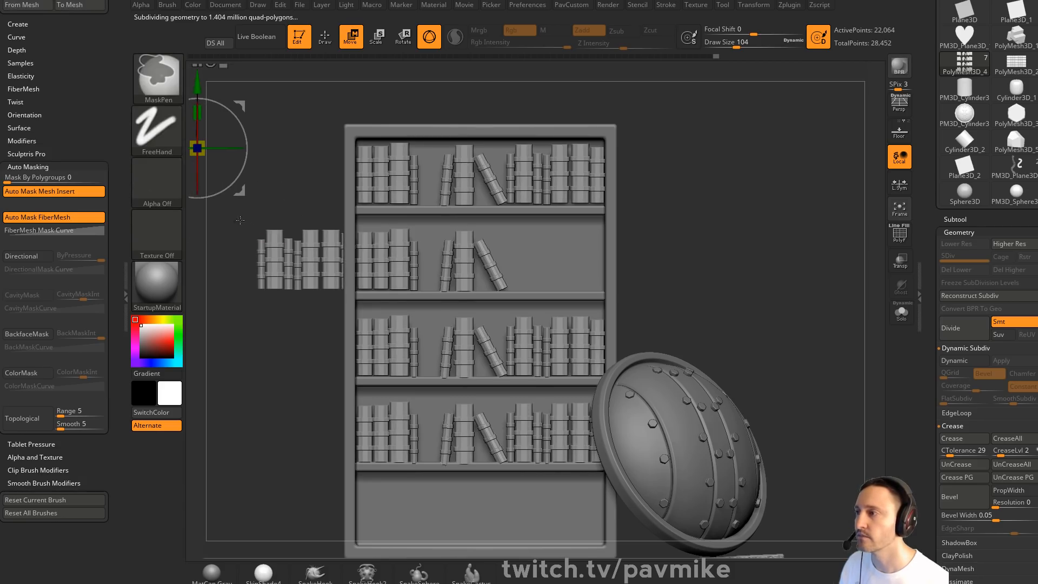
Mask everything except the second row with its displaced books, slide it right to fill the shelf and clear the mask
{"action": "mouse_move", "coordinate": [237, 217]}
{"action": "left_mouse_down", "text": "ctrl"}
{"action": "mouse_move", "coordinate": [365, 292]}
{"action": "mouse_move", "coordinate": [505, 303]}
{"action": "left_mouse_up", "text": "ctrl"}
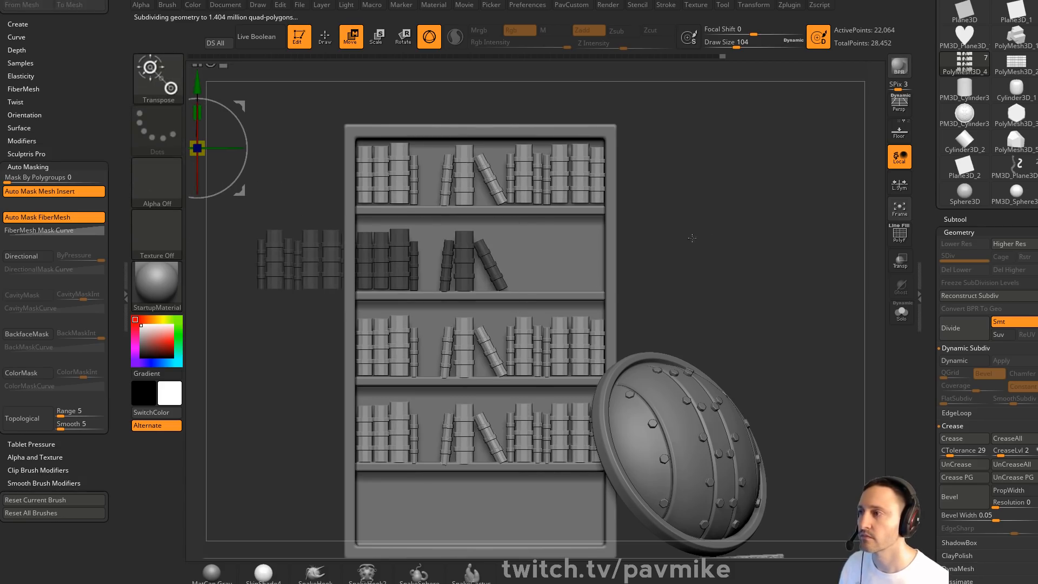
{"action": "left_click", "coordinate": [693, 238], "text": "ctrl"}
{"action": "left_click", "coordinate": [418, 267]}
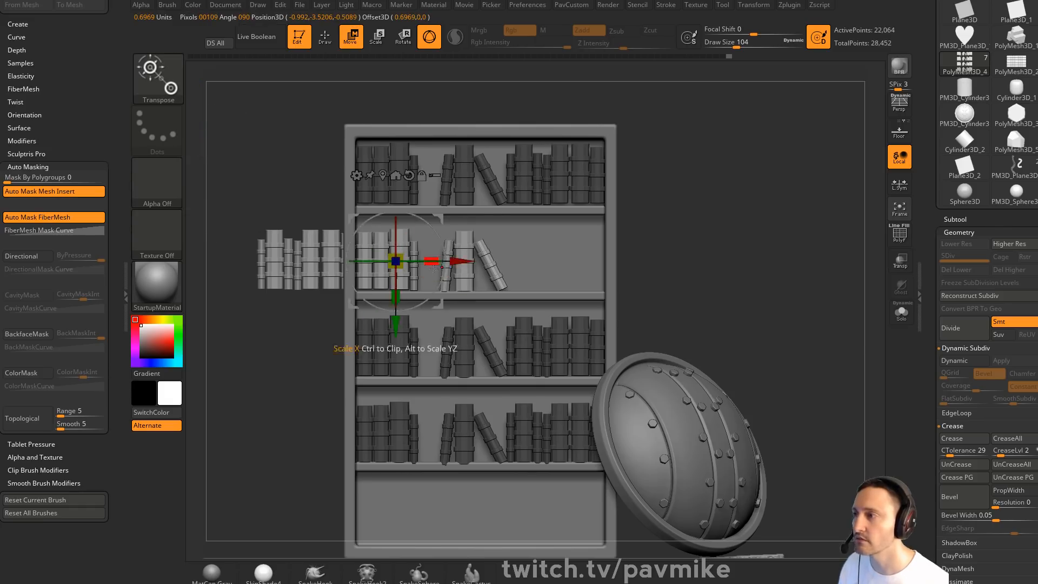
{"action": "left_click_drag", "start_coordinate": [487, 261], "coordinate": [566, 270]}
{"action": "mouse_move", "coordinate": [729, 276]}
{"action": "left_mouse_down", "text": "ctrl"}
{"action": "mouse_move", "coordinate": [749, 293]}
{"action": "mouse_move", "coordinate": [753, 263]}
{"action": "left_mouse_up", "text": "ctrl"}
{"action": "key", "text": "q"}
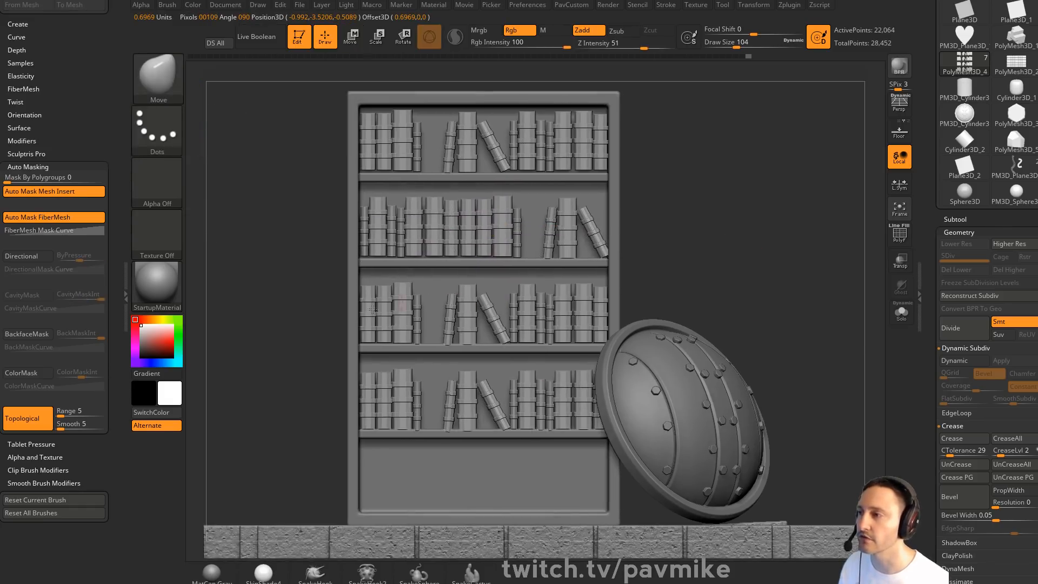
Turn on PolyFrame to display the books' polygroup colours
{"action": "left_click_drag", "start_coordinate": [714, 174], "coordinate": [716, 270], "text": "alt"}
{"action": "key", "text": "w"}
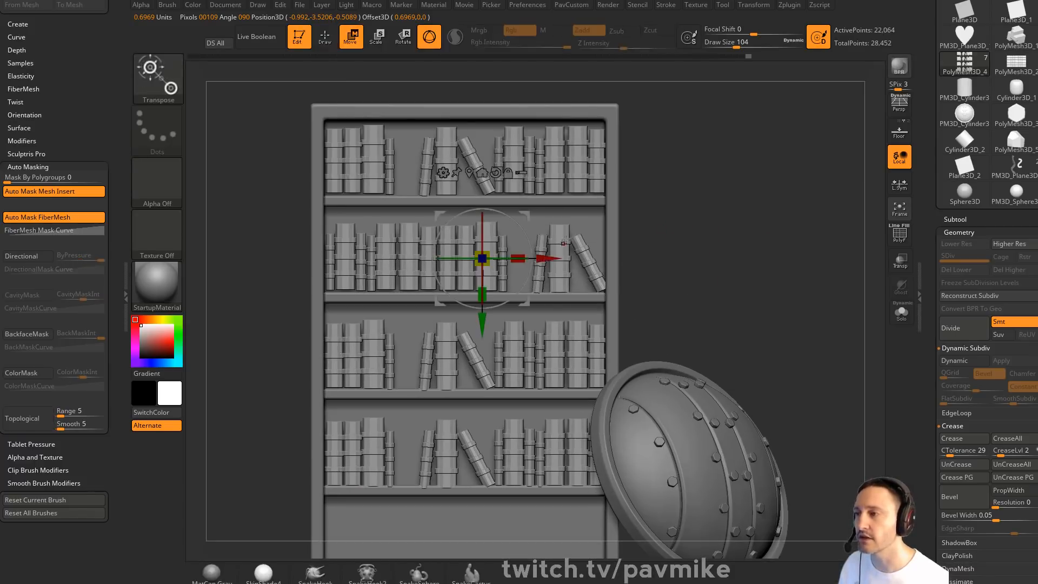
{"action": "left_click", "coordinate": [904, 236]}
{"action": "key", "text": "grave"}
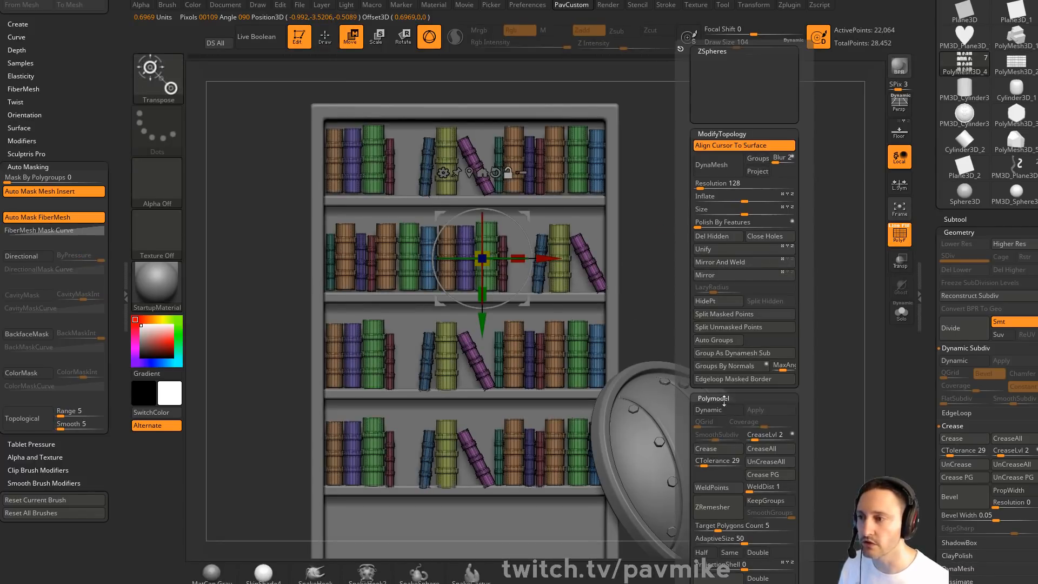
{"action": "key", "text": "q"}
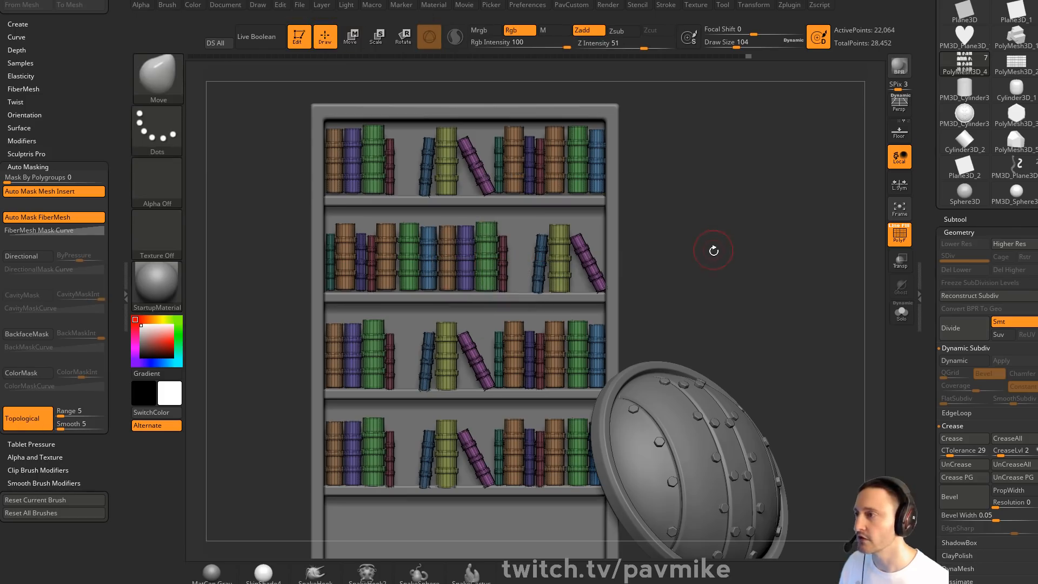
Set the Move brush's draw size to 1 and slide the second shelf's leaning blue book toward the red book
{"action": "key", "text": "s"}
{"action": "mouse_move", "coordinate": [702, 254]}
{"action": "left_mouse_down"}
{"action": "mouse_move", "coordinate": [673, 252]}
{"action": "mouse_move", "coordinate": [723, 240]}
{"action": "left_mouse_up"}
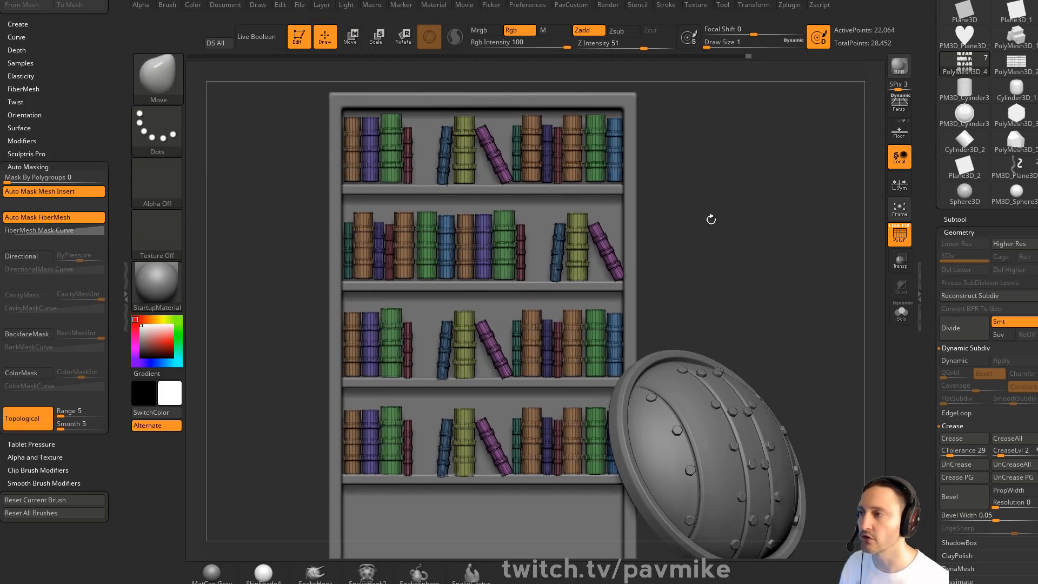
{"action": "mouse_move", "coordinate": [558, 242]}
{"action": "left_mouse_down"}
{"action": "mouse_move", "coordinate": [519, 240]}
{"action": "mouse_move", "coordinate": [528, 216]}
{"action": "left_mouse_up"}
{"action": "key", "text": "w"}
{"action": "key", "text": "ctrl+z"}
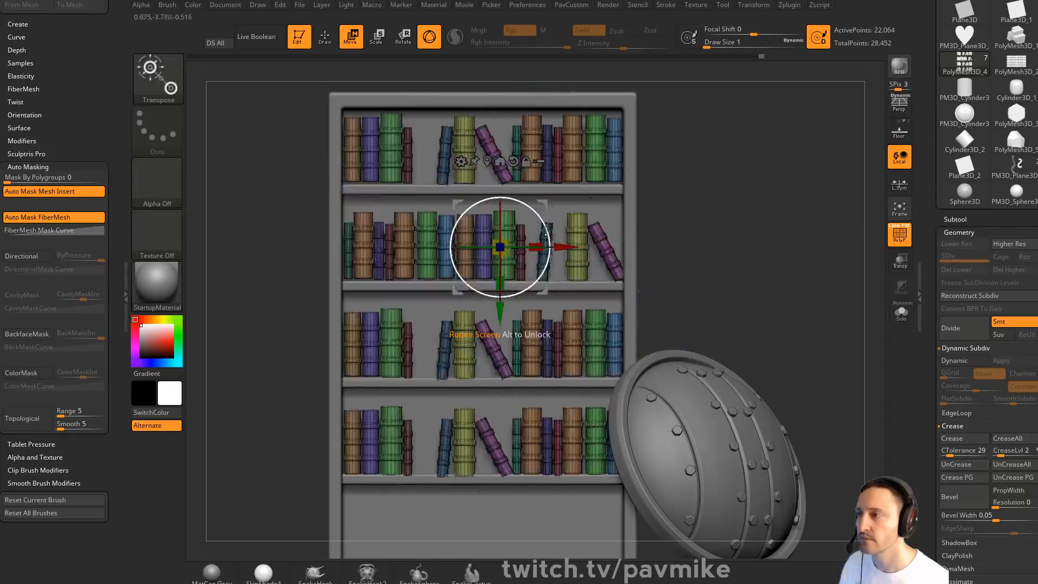
Try to tilt the second shelf's leaning blue book by masking everything outside its polygroup and rotating it
{"action": "key", "text": "q"}
{"action": "key", "text": "w"}
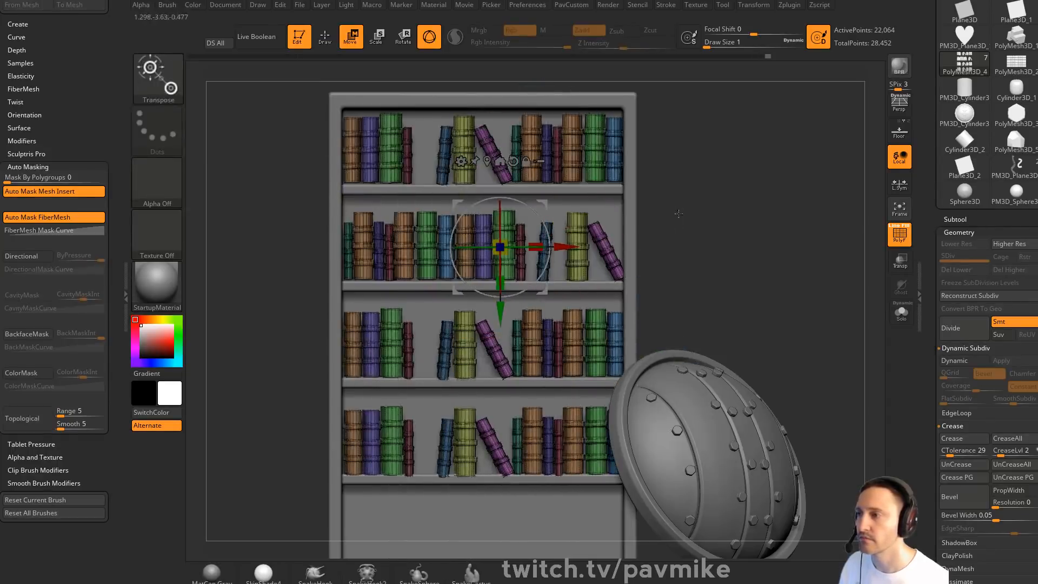
{"action": "left_click_drag", "start_coordinate": [684, 209], "coordinate": [644, 182], "text": "alt"}
{"action": "left_click", "coordinate": [643, 183]}
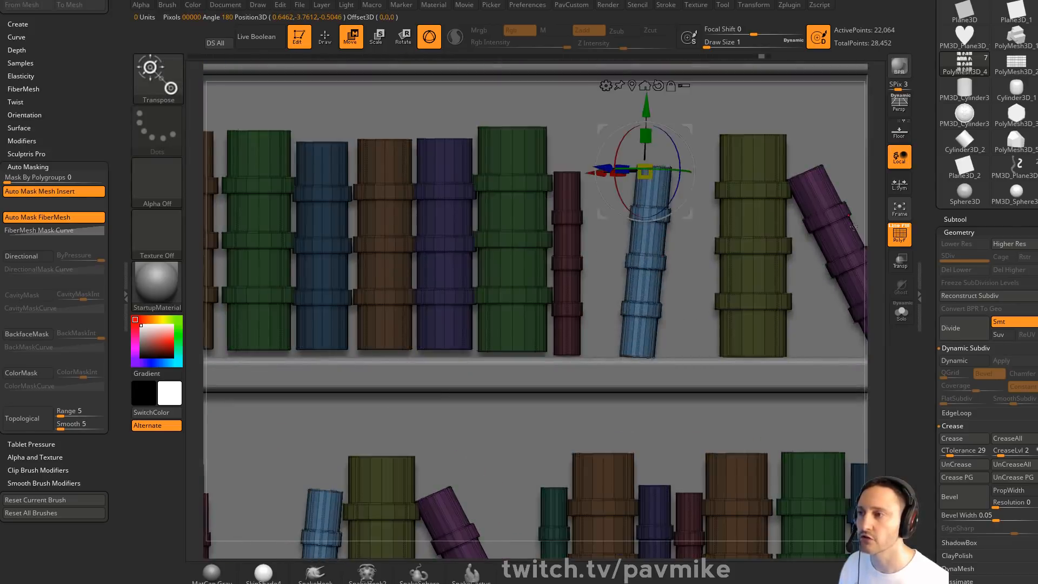
{"action": "key", "text": "f"}
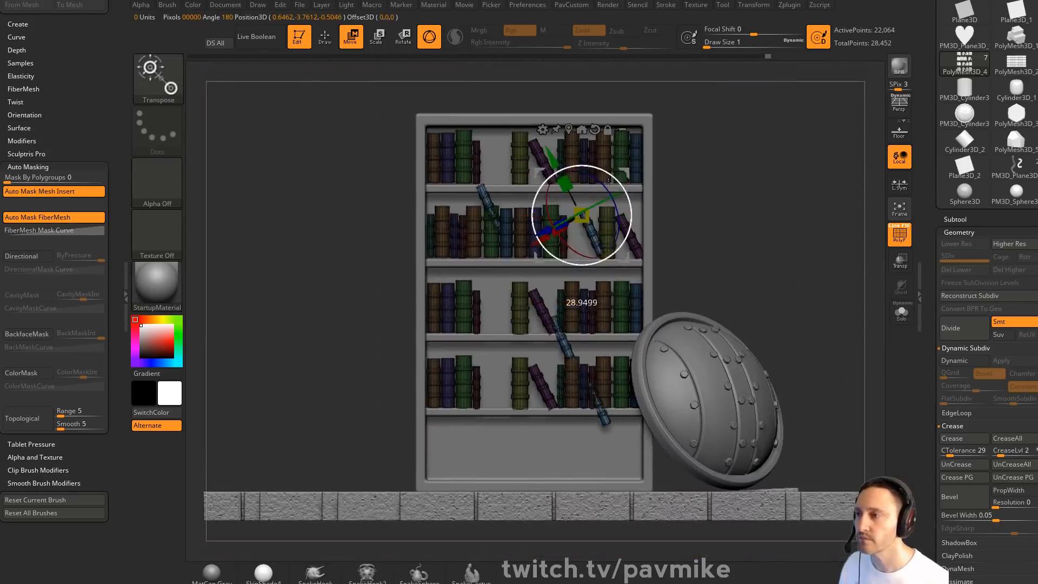
Clear the mask and give every book across the shelves its own separate polygroup
{"action": "key", "text": "q"}
{"action": "left_click_drag", "start_coordinate": [748, 210], "coordinate": [729, 270], "text": "ctrl"}
{"action": "key", "text": "space"}
{"action": "left_click", "coordinate": [760, 341]}
Mask everything except the second shelf's small leaning book, tilt it left against its neighbours and clear the mask
{"action": "key", "text": "w"}
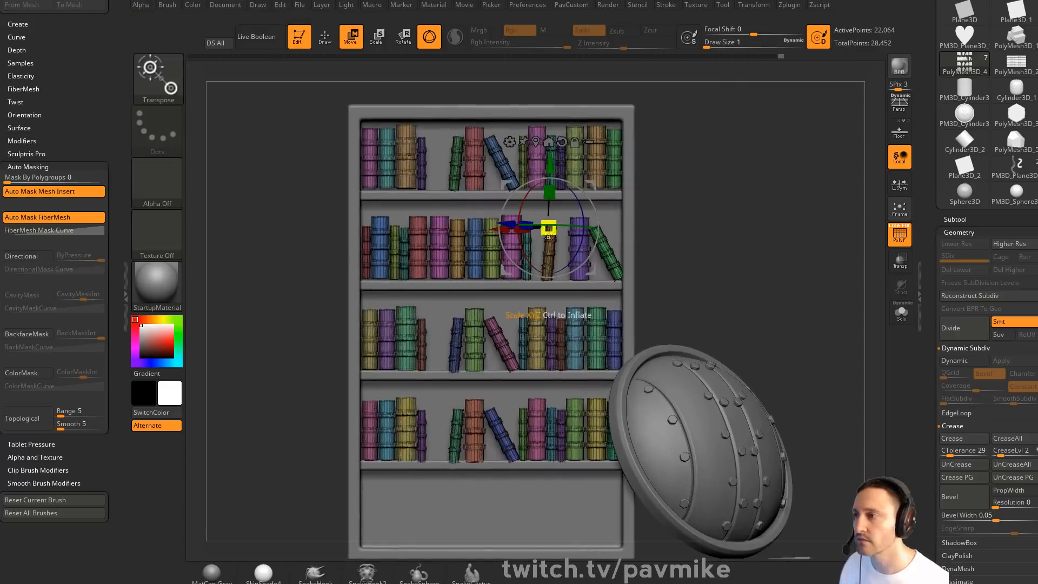
{"action": "left_click", "coordinate": [550, 253], "text": "ctrl"}
{"action": "mouse_move", "coordinate": [593, 230]}
{"action": "left_mouse_down"}
{"action": "mouse_move", "coordinate": [574, 208]}
{"action": "mouse_move", "coordinate": [595, 211]}
{"action": "left_mouse_up"}
{"action": "mouse_move", "coordinate": [724, 217]}
{"action": "left_mouse_down", "text": "ctrl"}
{"action": "mouse_move", "coordinate": [751, 254]}
{"action": "mouse_move", "coordinate": [764, 250]}
{"action": "mouse_move", "coordinate": [760, 241]}
{"action": "mouse_move", "coordinate": [726, 256]}
{"action": "left_mouse_up", "text": "ctrl"}
{"action": "key", "text": "q"}
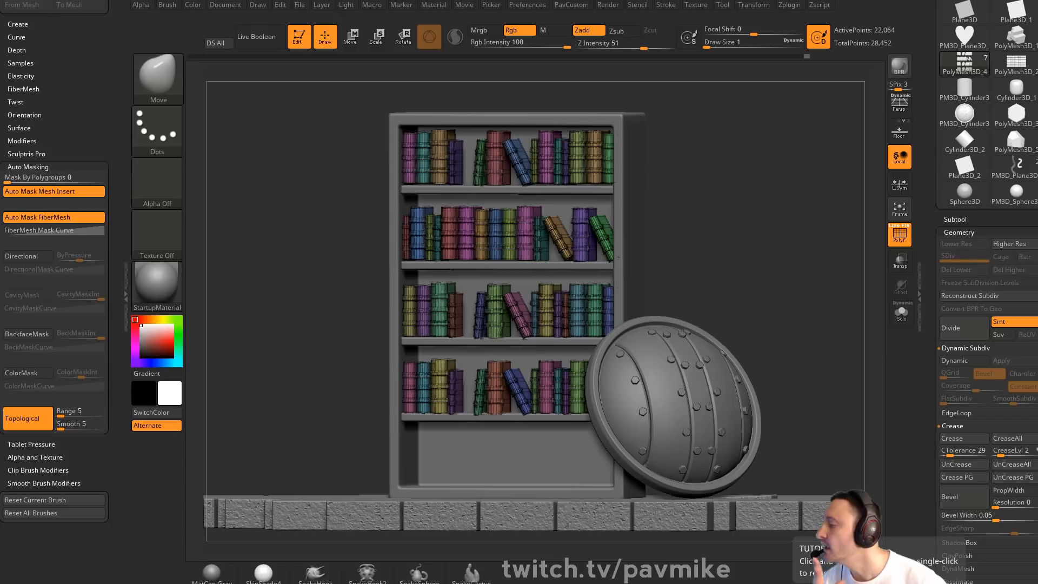
Switch to the web browser and open the presenter's YouTube channel page
{"action": "left_click_drag", "start_coordinate": [0, 227], "coordinate": [511, 20]}
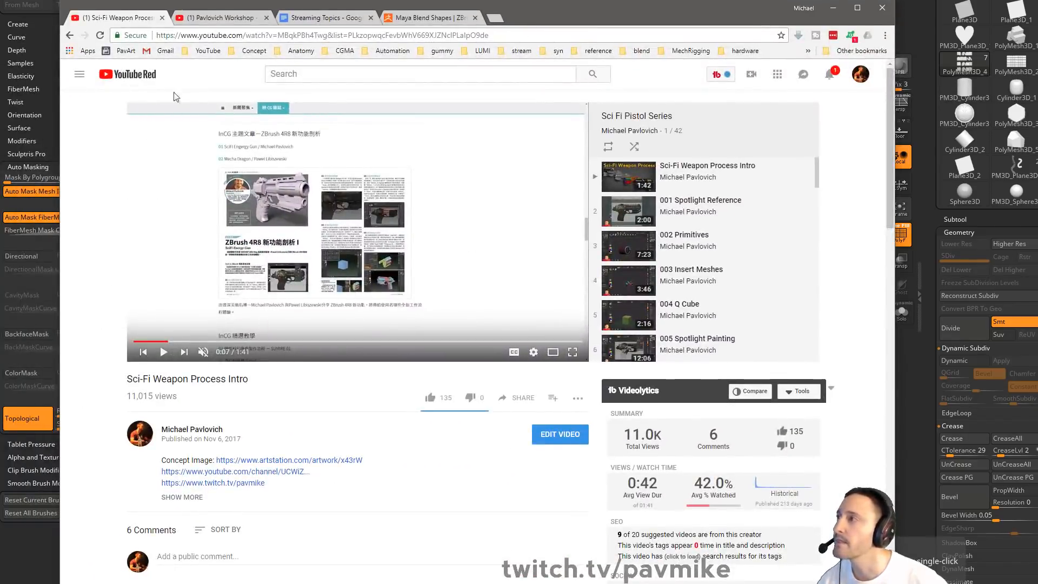
{"action": "left_click", "coordinate": [201, 51]}
{"action": "left_click", "coordinate": [211, 65]}
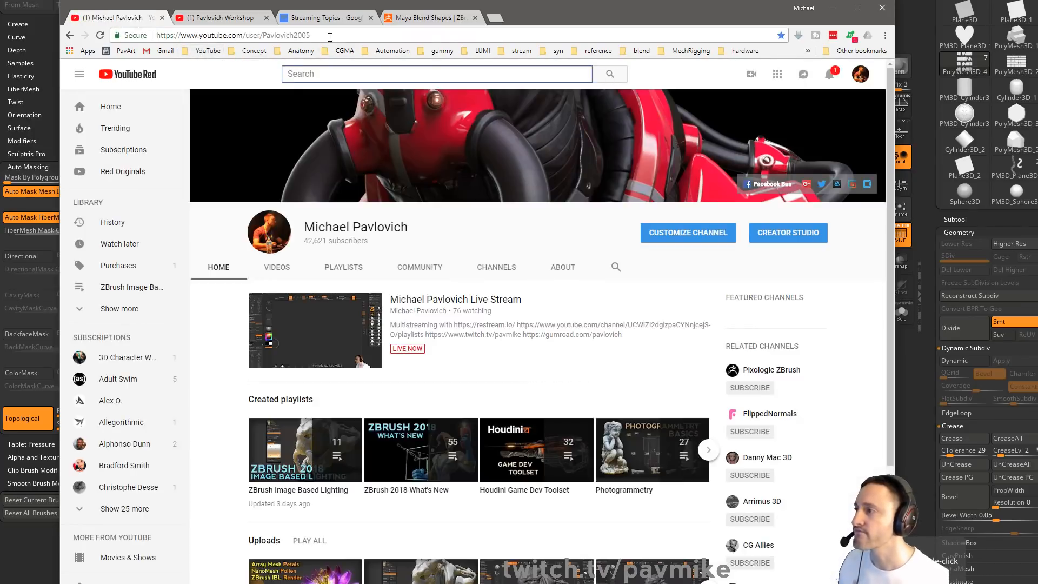
{"action": "left_click", "coordinate": [330, 36]}
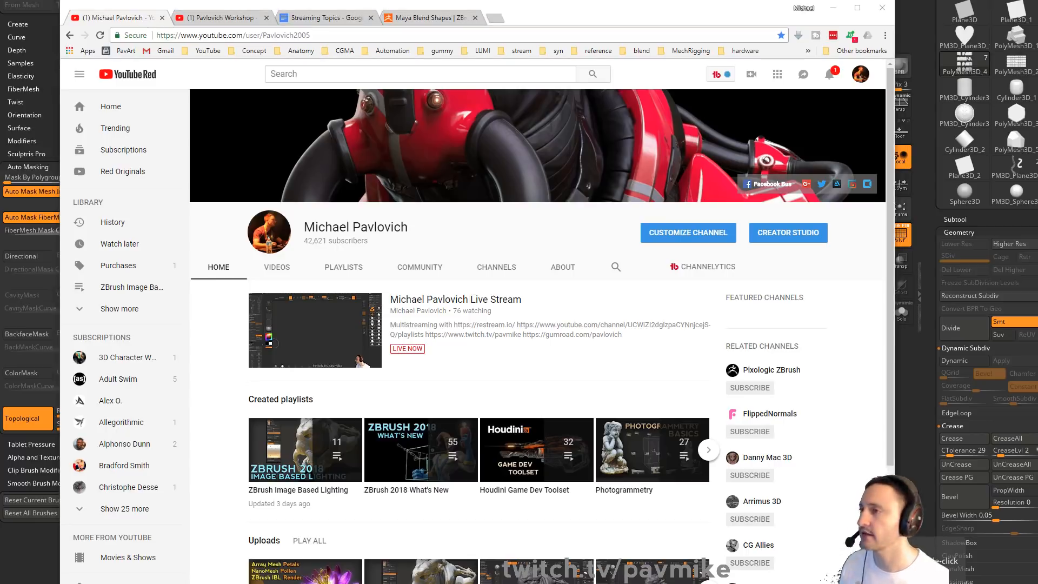
Open the "How to Create a Flower Quickly with Just One Petal!" Episode 44 video, pause it, read its comment and return to ZBrush
{"action": "left_click", "coordinate": [238, 18]}
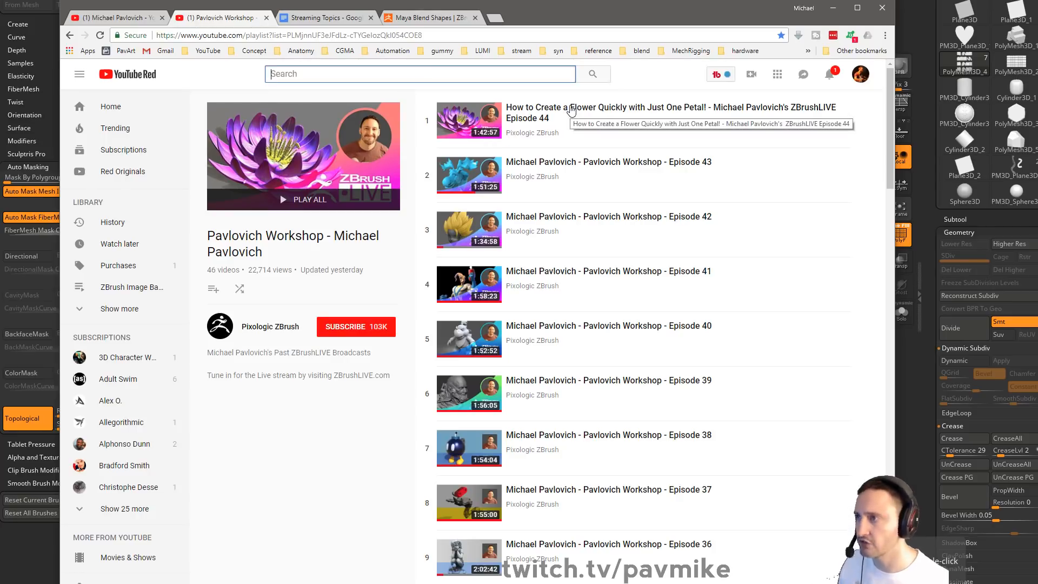
{"action": "left_click", "coordinate": [571, 110]}
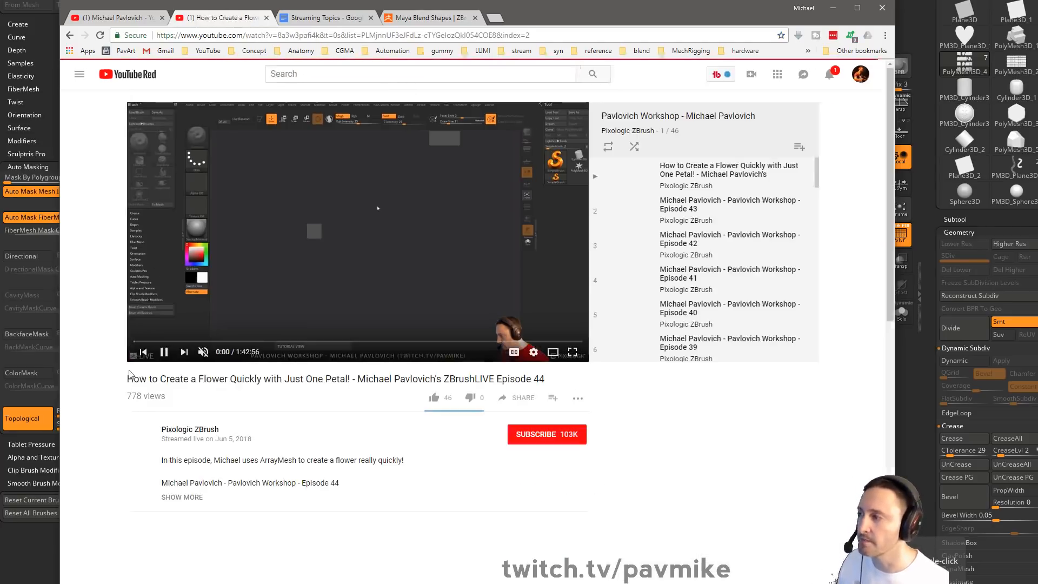
{"action": "left_click", "coordinate": [166, 352]}
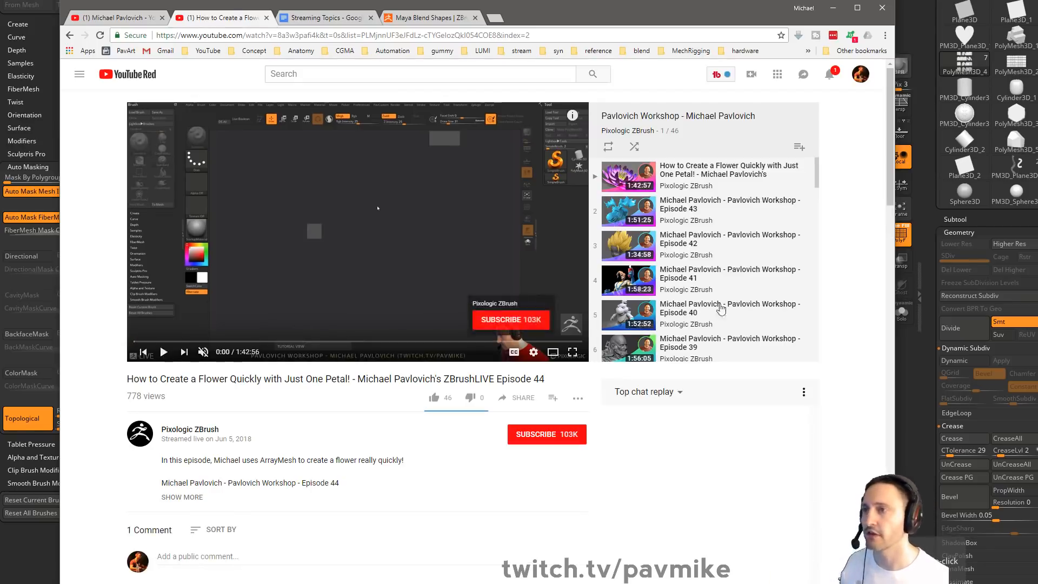
{"action": "scroll", "coordinate": [305, 398], "scroll_direction": "down", "scroll_amount": 5}
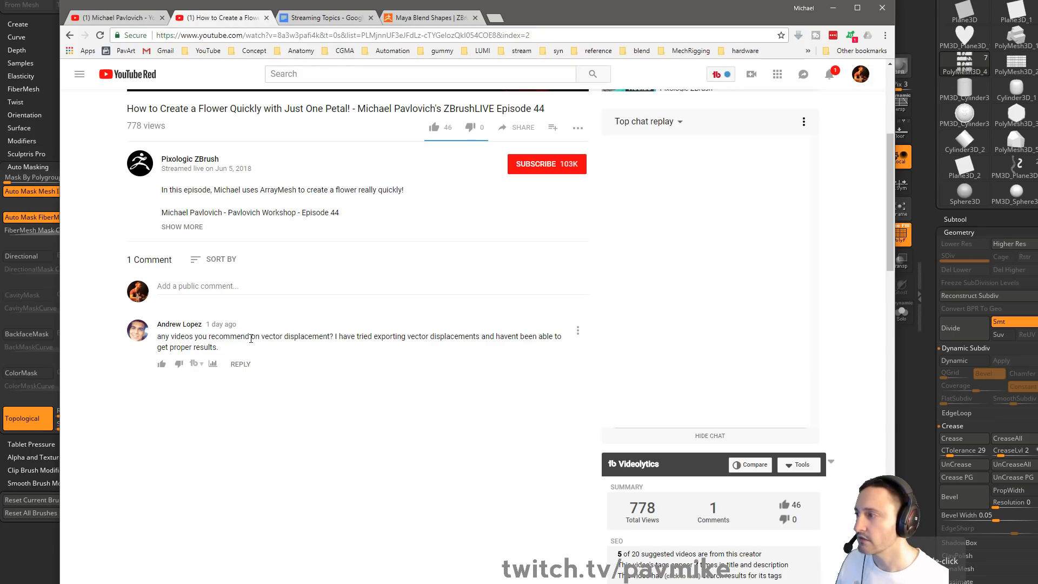
{"action": "left_click_drag", "start_coordinate": [251, 338], "coordinate": [471, 353]}
{"action": "left_click", "coordinate": [471, 364]}
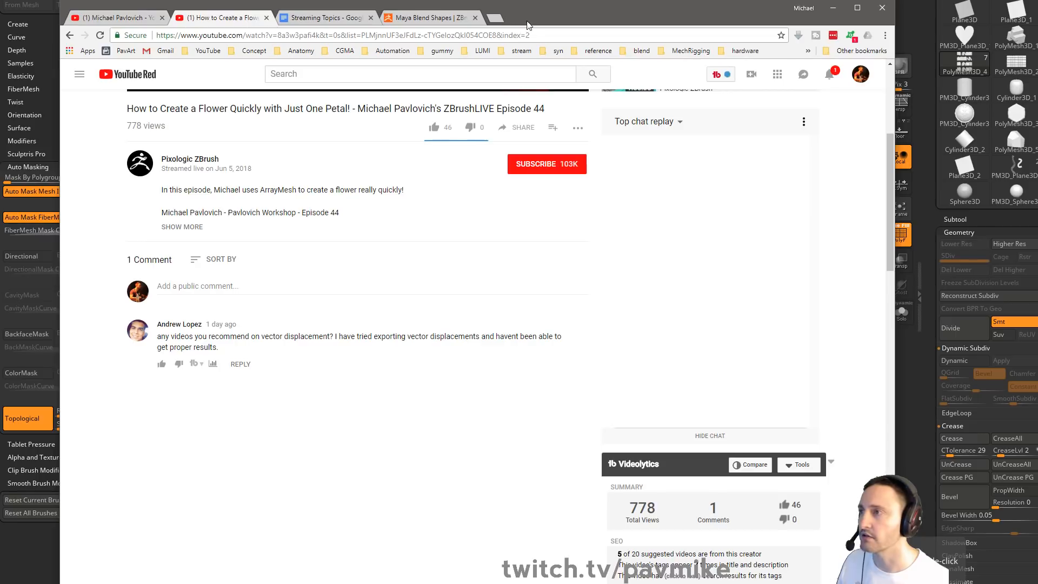
{"action": "key", "text": "alt+Tab"}
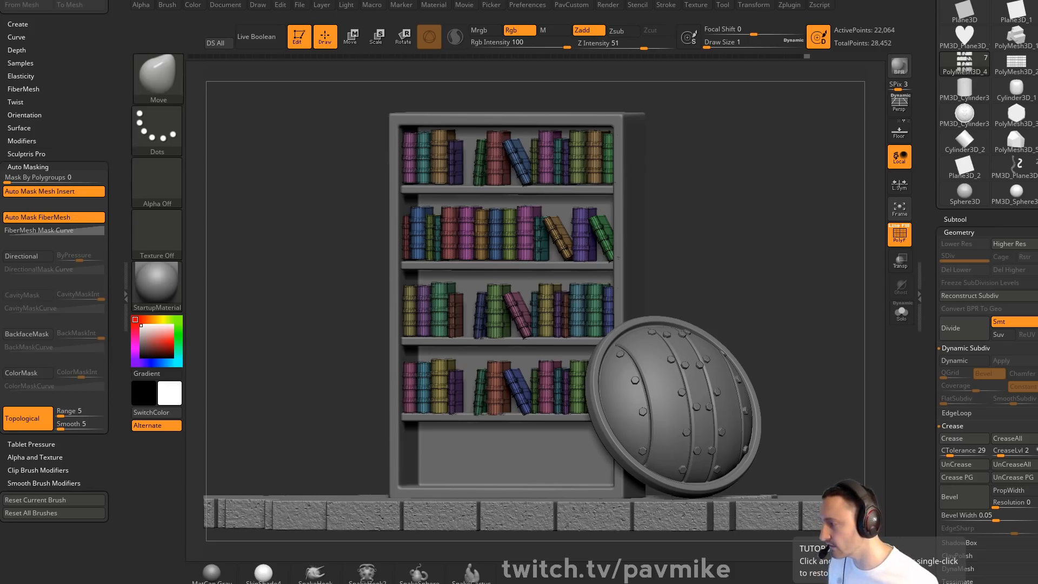
Open the ZBrush Image Based Lighting playlist in the browser, pause its intro and look through the comments and video list
{"action": "left_click_drag", "start_coordinate": [544, 0], "coordinate": [534, 0]}
{"action": "left_click", "coordinate": [311, 422]}
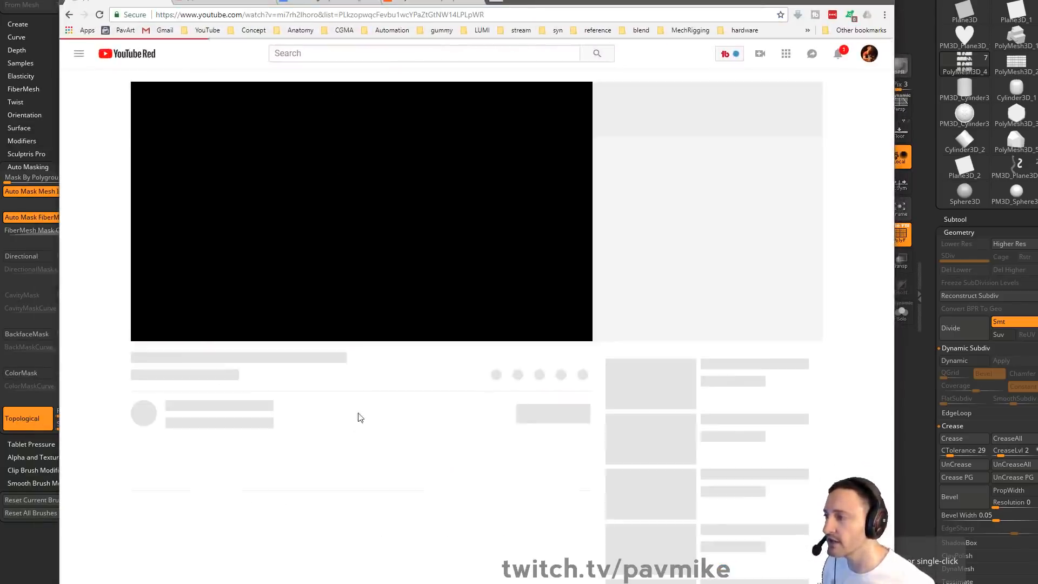
{"action": "left_click", "coordinate": [163, 331]}
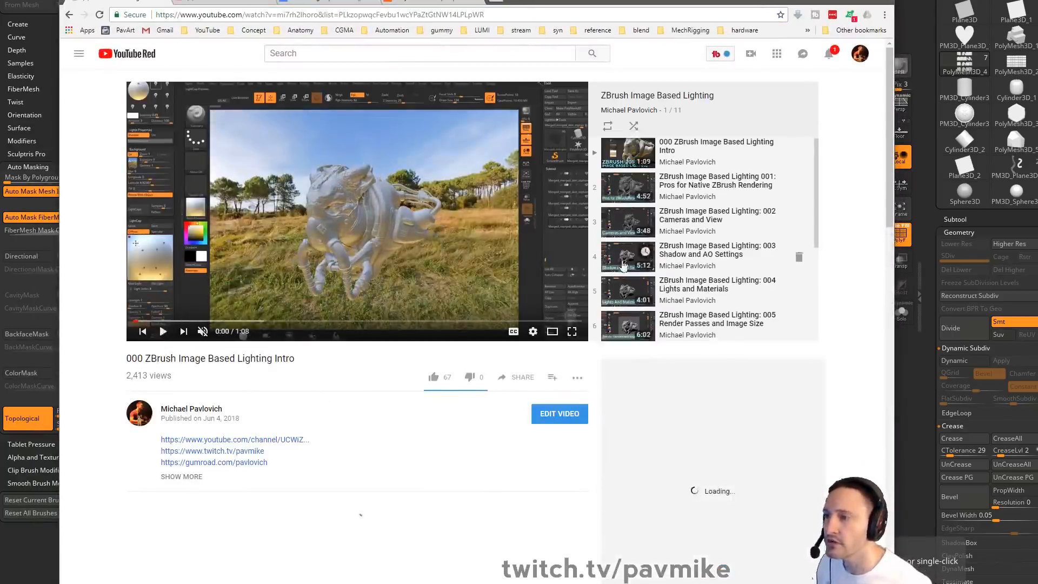
{"action": "scroll", "coordinate": [382, 467], "scroll_direction": "down", "scroll_amount": 2}
{"action": "scroll", "coordinate": [382, 467], "scroll_direction": "down", "scroll_amount": 3}
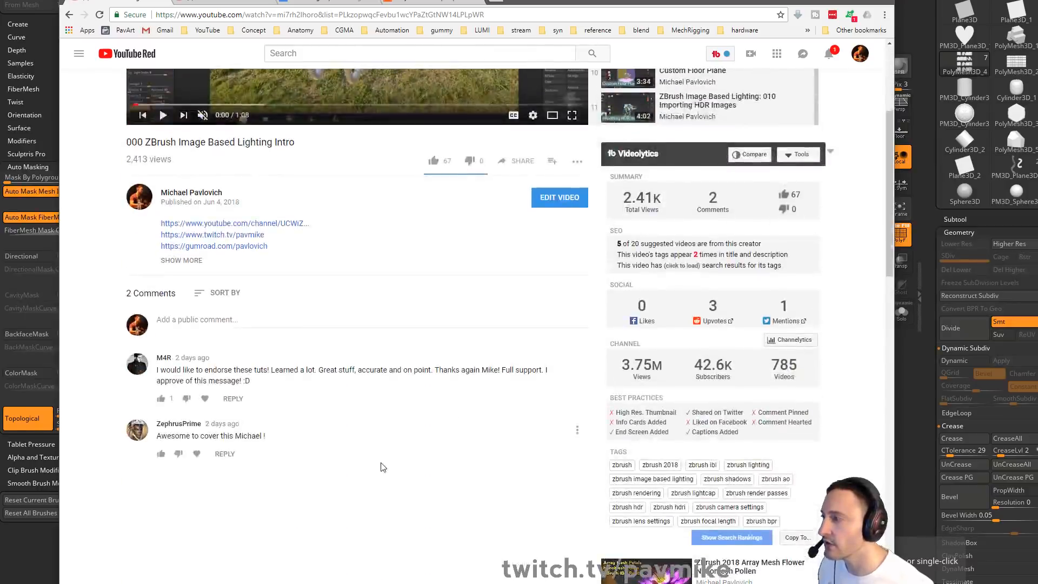
{"action": "scroll", "coordinate": [382, 465], "scroll_direction": "up", "scroll_amount": 4}
{"action": "scroll", "coordinate": [680, 254], "scroll_direction": "down", "scroll_amount": 4}
{"action": "scroll", "coordinate": [681, 254], "scroll_direction": "up", "scroll_amount": 10}
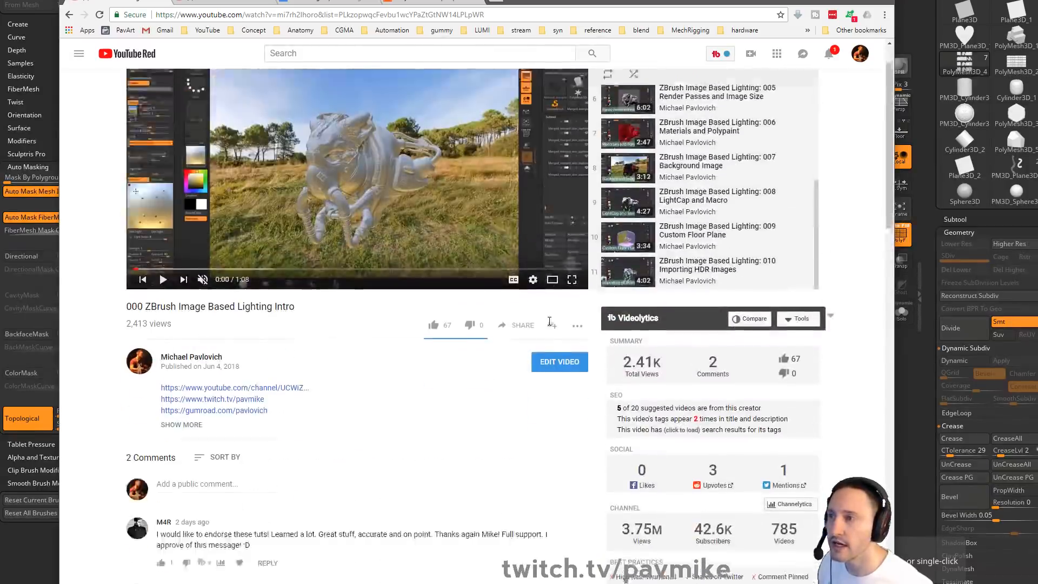
{"action": "scroll", "coordinate": [643, 290], "scroll_direction": "down", "scroll_amount": 3}
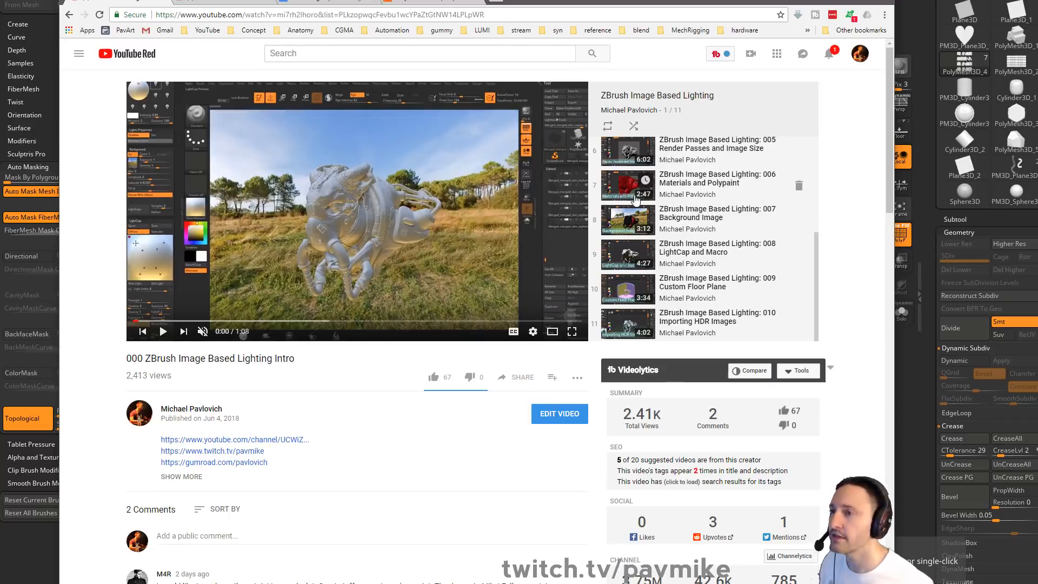
Open the "008 LightCap and Macro" video, expand its description and follow the macro link to the Turn Off Shadows.txt download post
{"action": "left_click", "coordinate": [633, 255]}
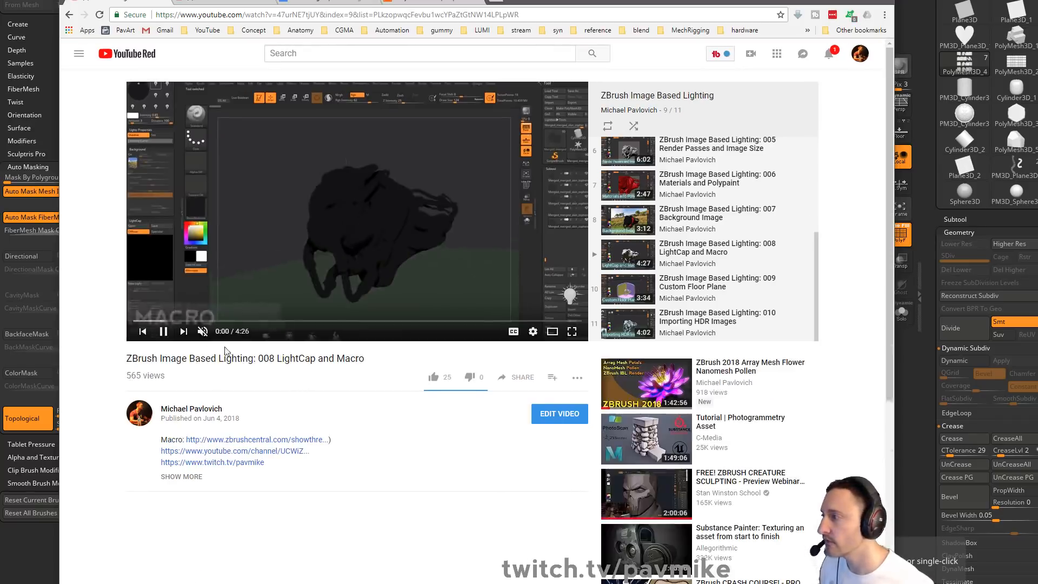
{"action": "left_click", "coordinate": [205, 478]}
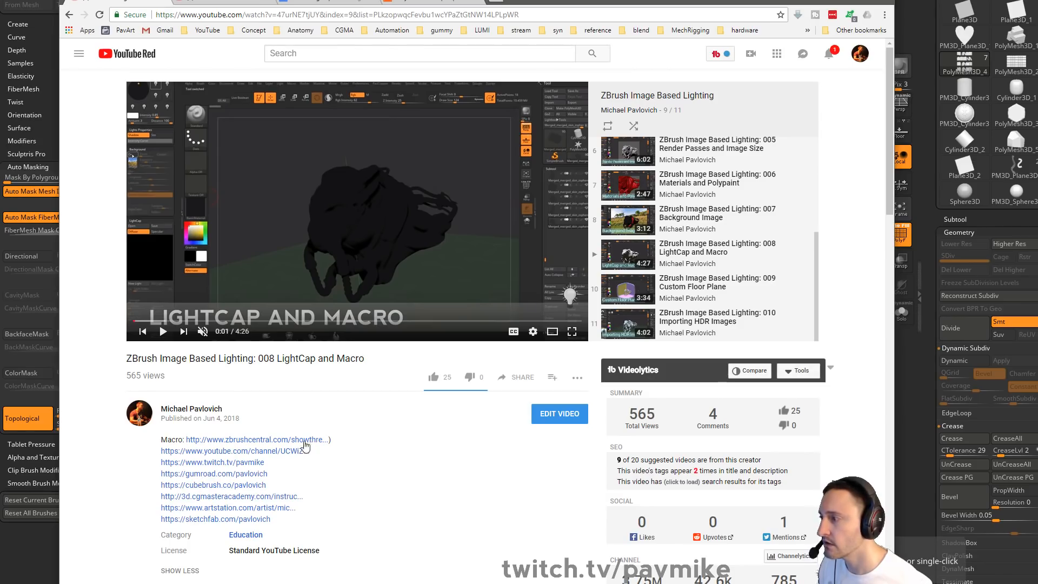
{"action": "left_click", "coordinate": [281, 440]}
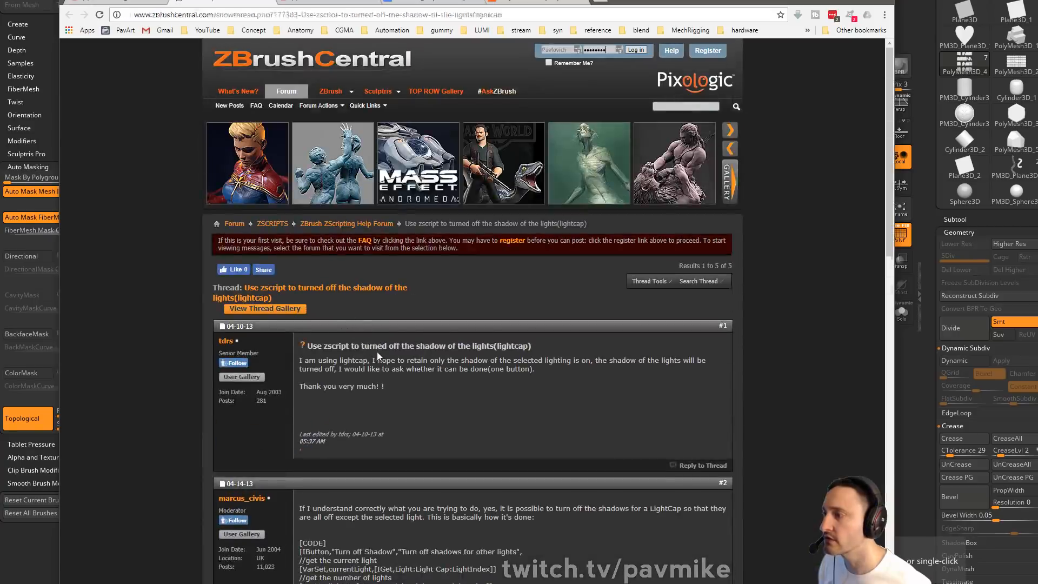
{"action": "scroll", "coordinate": [377, 351], "scroll_direction": "down", "scroll_amount": 15}
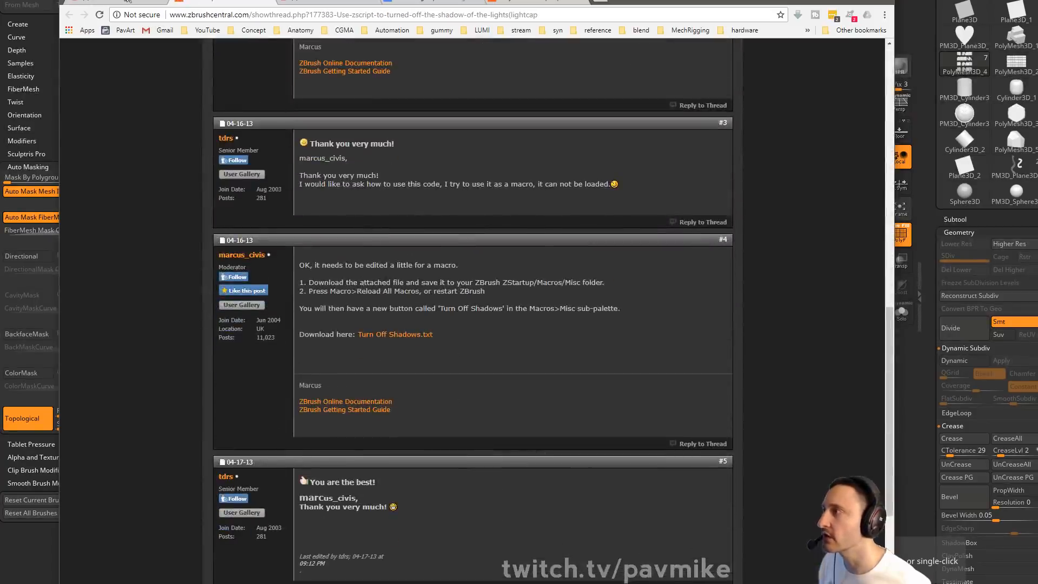
Go back to the LightCap and Macro video, skim ahead to 2:16, look over the page and return to ZBrush
{"action": "left_click", "coordinate": [129, 2]}
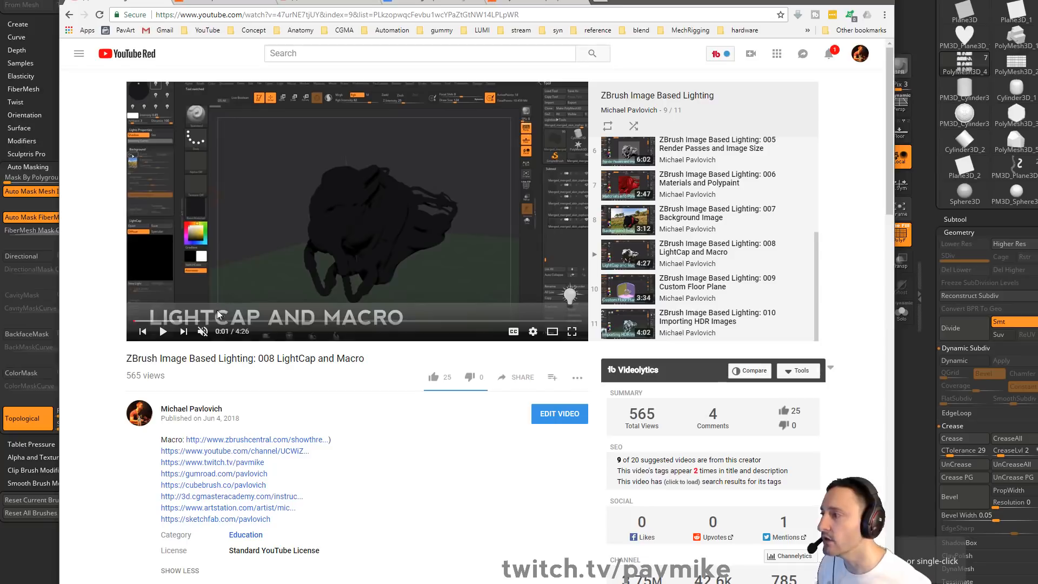
{"action": "left_click", "coordinate": [318, 321]}
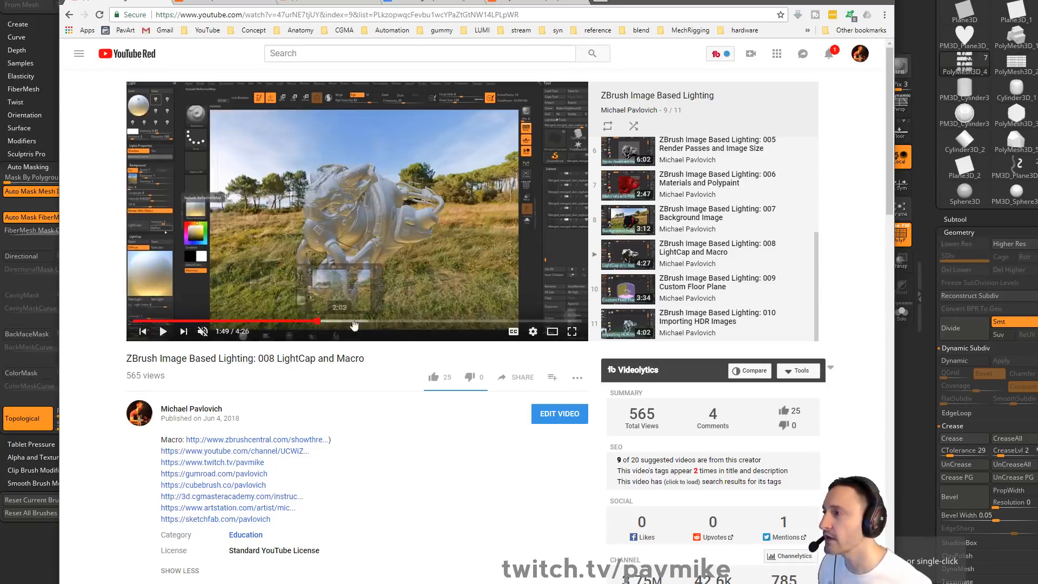
{"action": "left_click", "coordinate": [361, 321]}
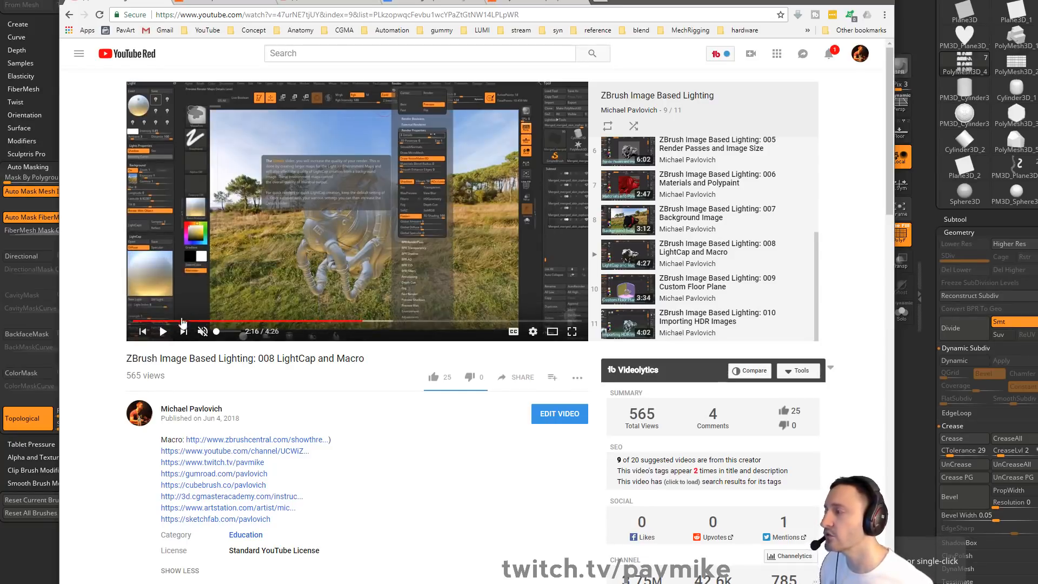
{"action": "scroll", "coordinate": [290, 379], "scroll_direction": "down", "scroll_amount": 5}
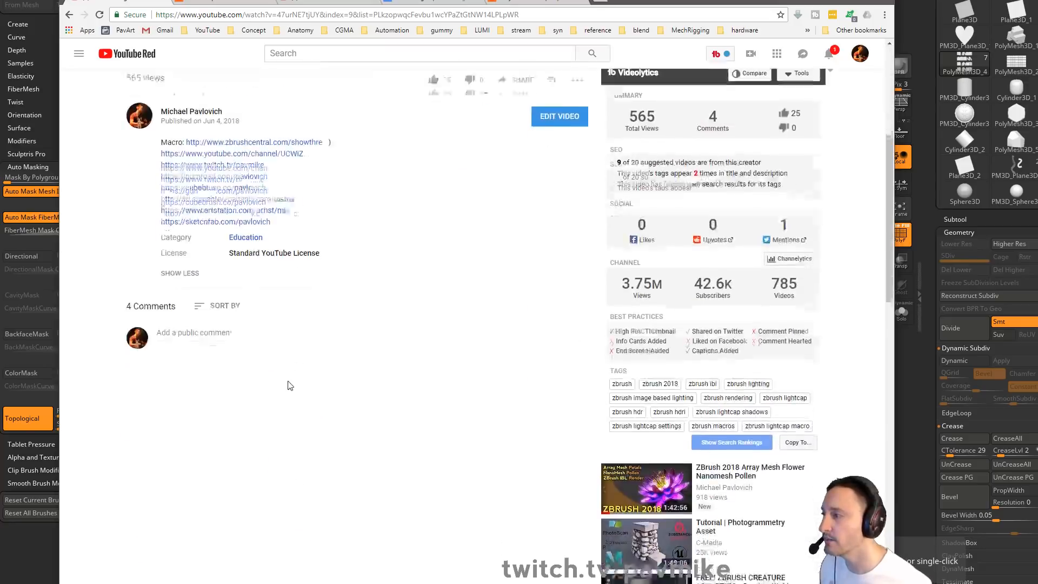
{"action": "scroll", "coordinate": [324, 271], "scroll_direction": "up", "scroll_amount": 5}
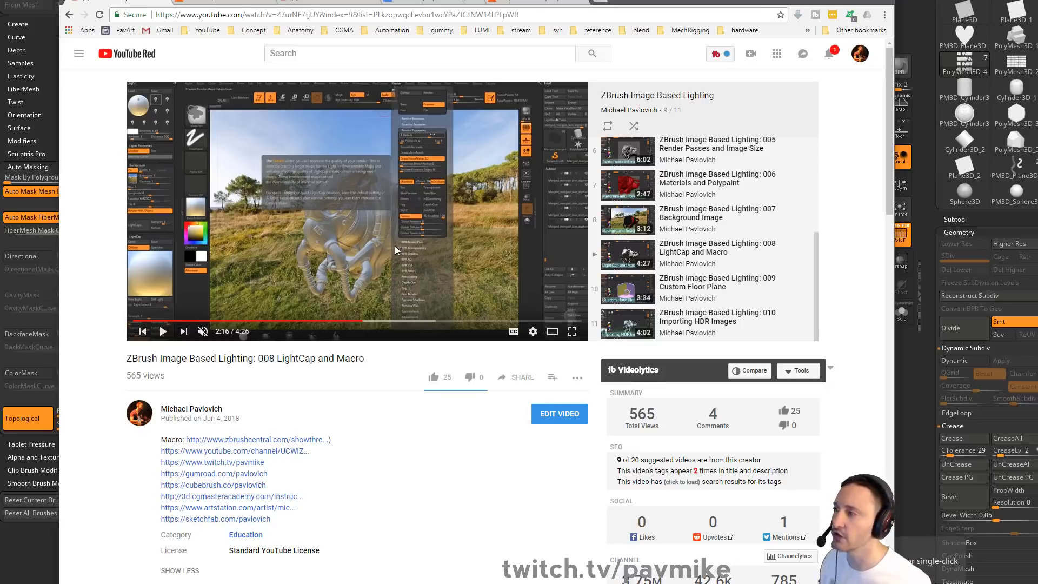
{"action": "key", "text": "alt+Tab"}
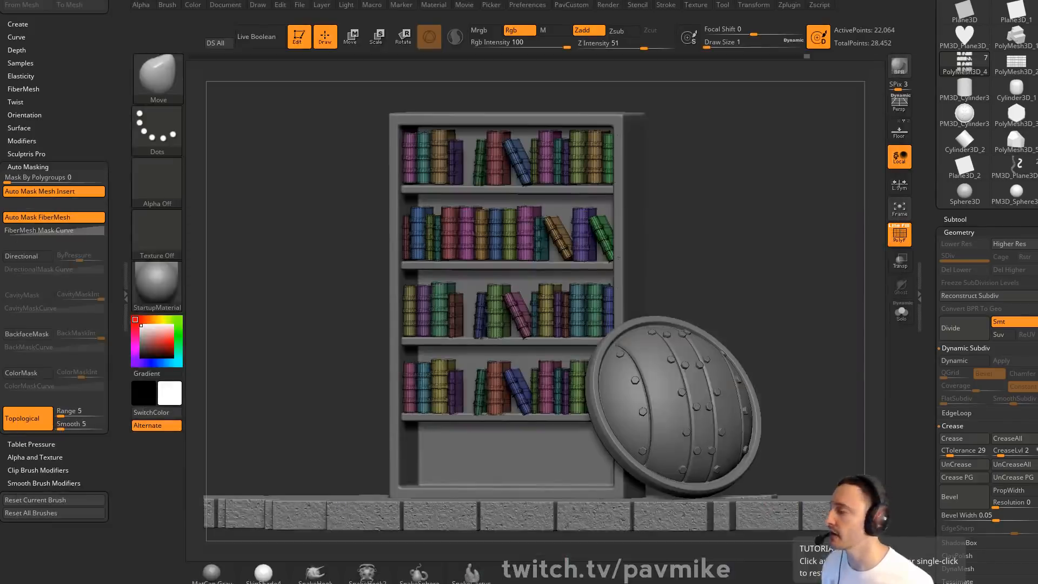